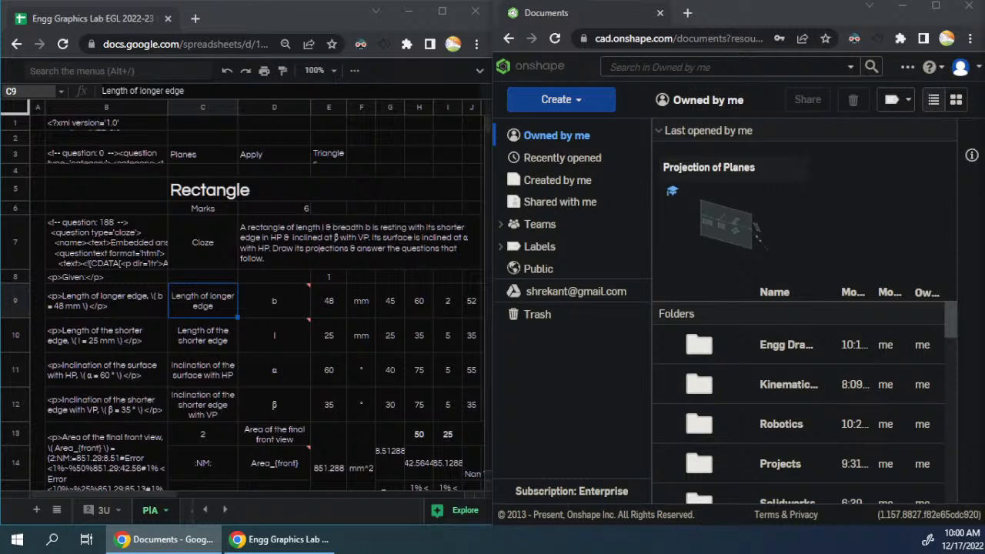
- Examine the Rectangle question's statement, generated question code and given parameters, including its repeated variants below
click(261, 249)
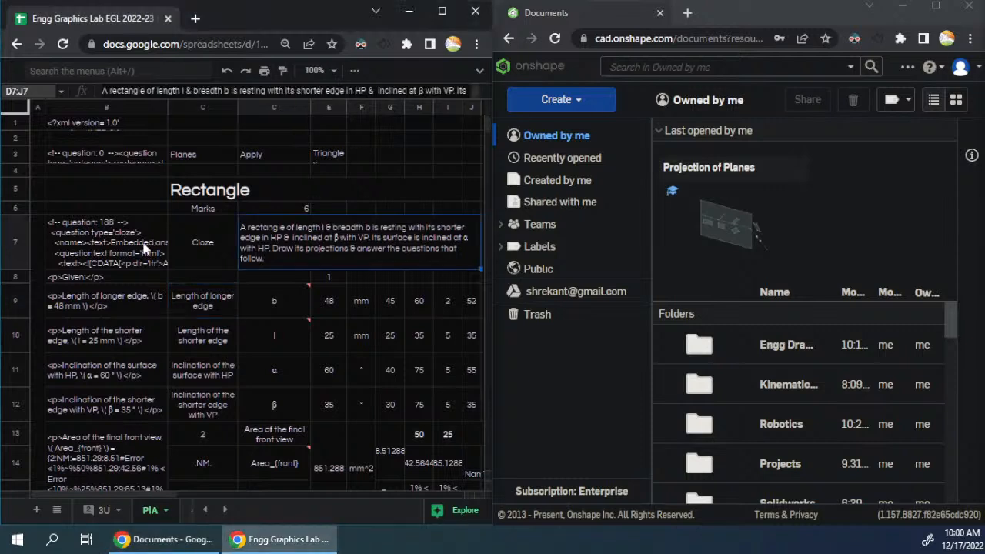
click(166, 230)
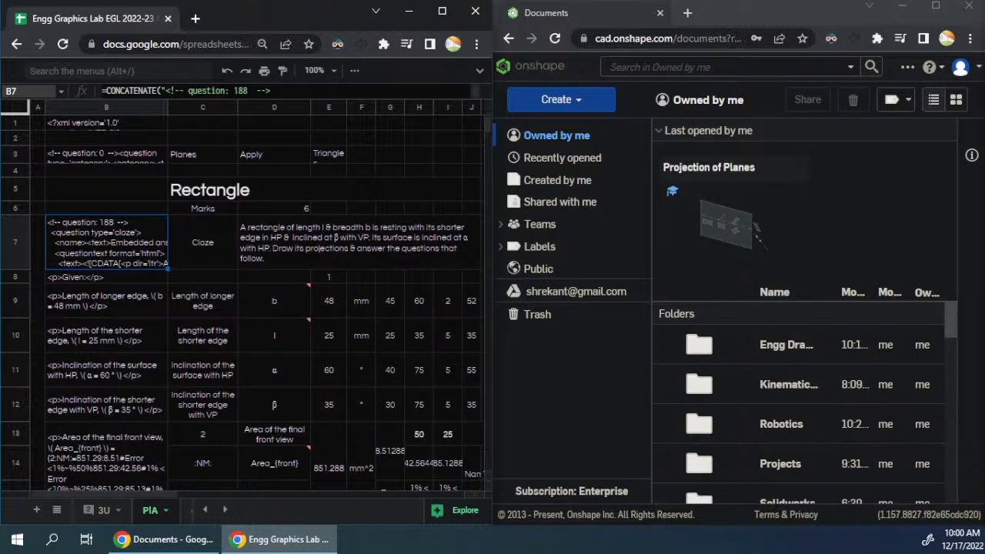
click(415, 245)
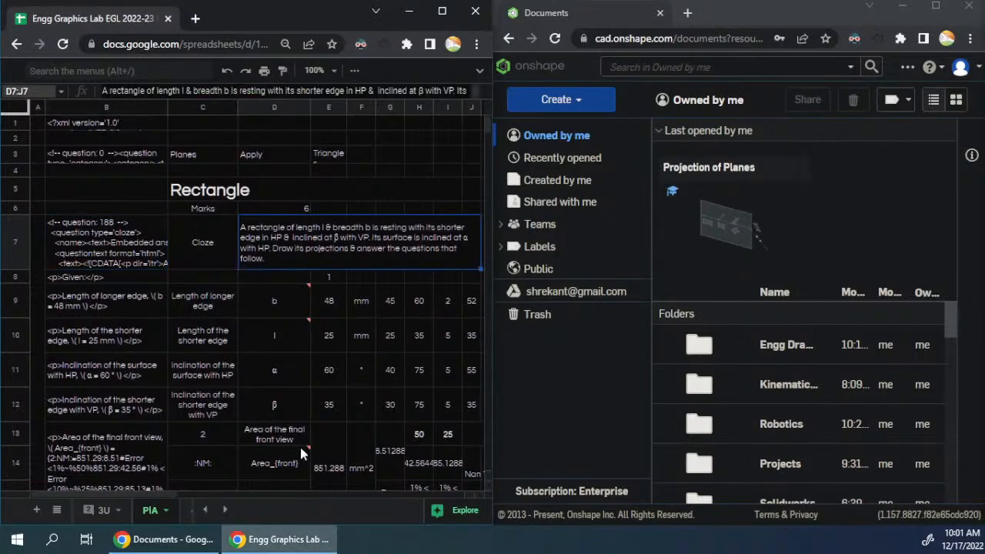
drag(146, 496, 118, 497)
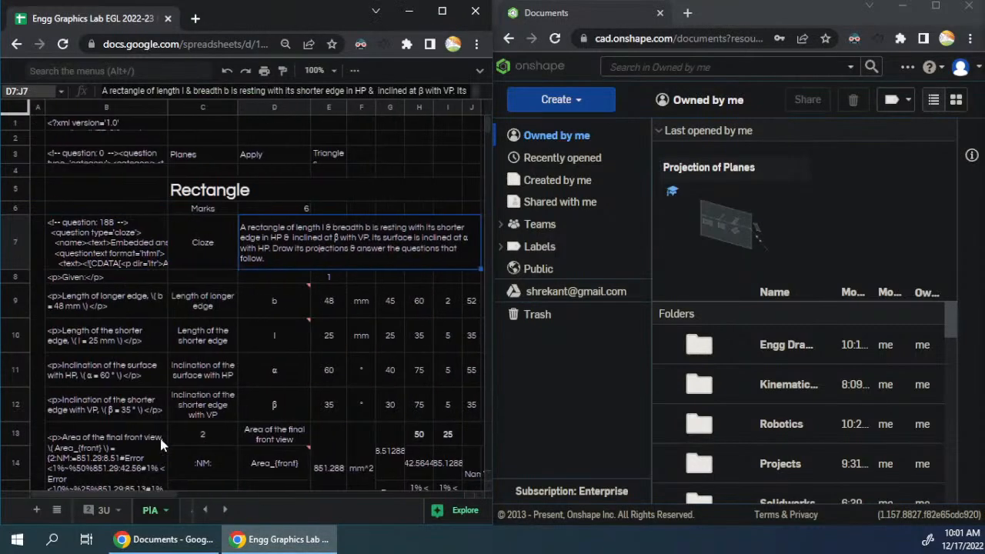
click(278, 195)
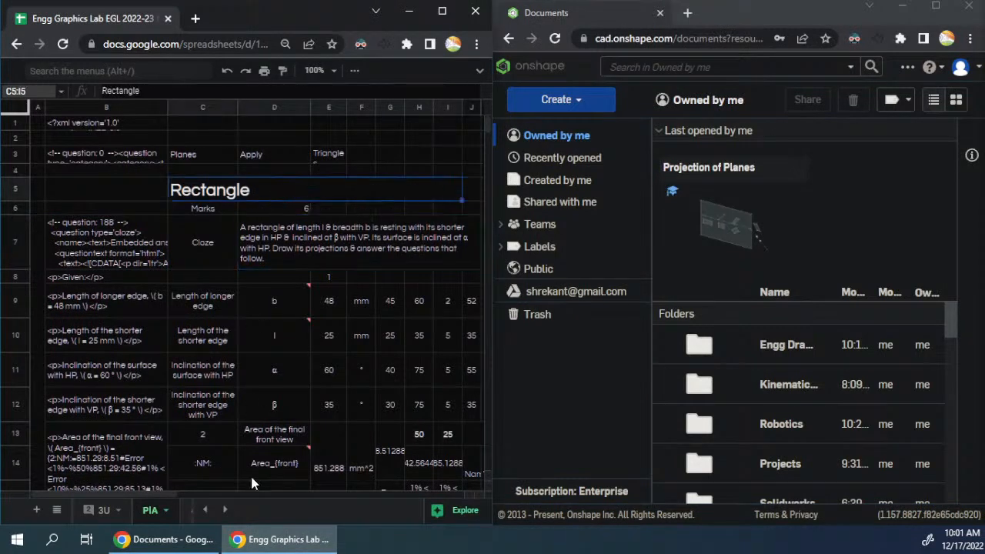
scroll(254, 389, down, 8)
scroll(255, 389, down, 15)
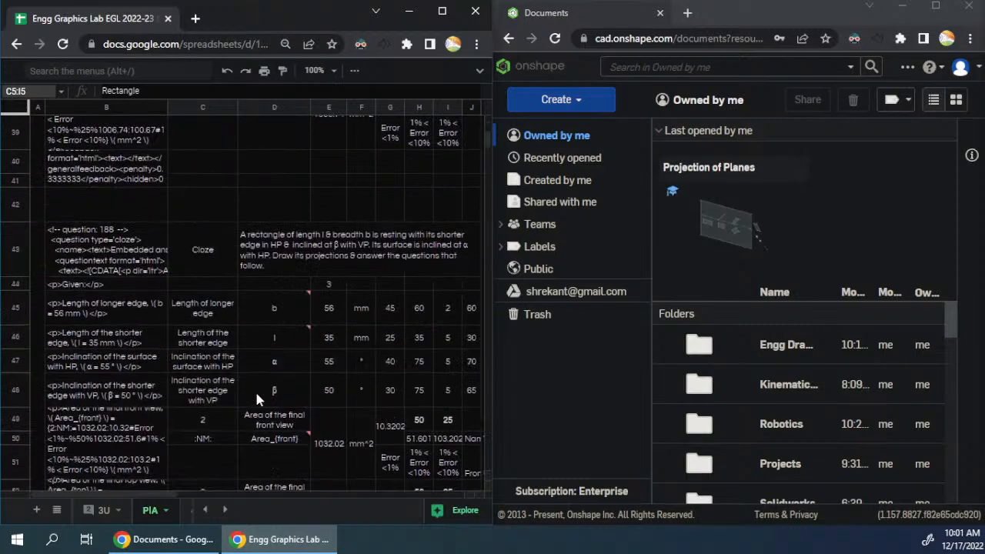
scroll(259, 397, up, 20)
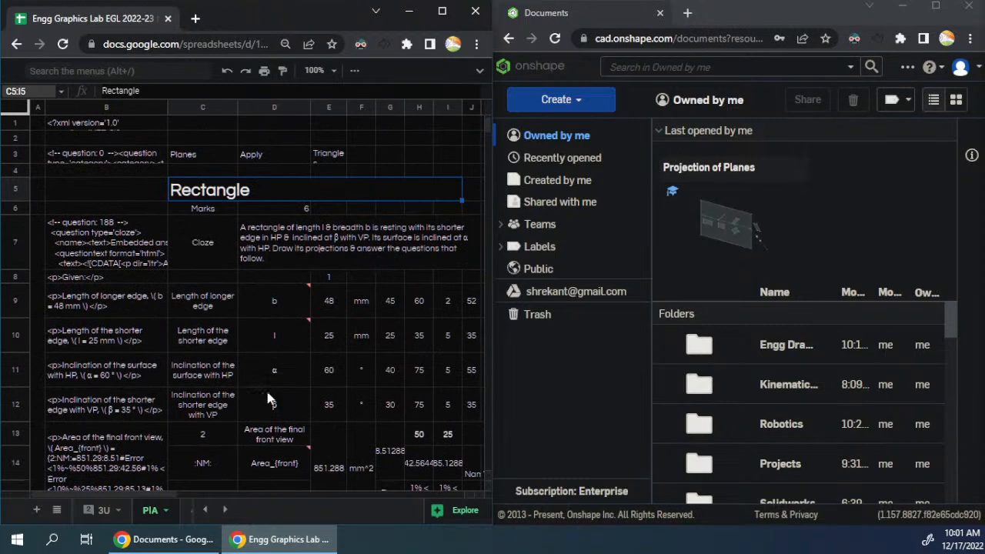
click(316, 231)
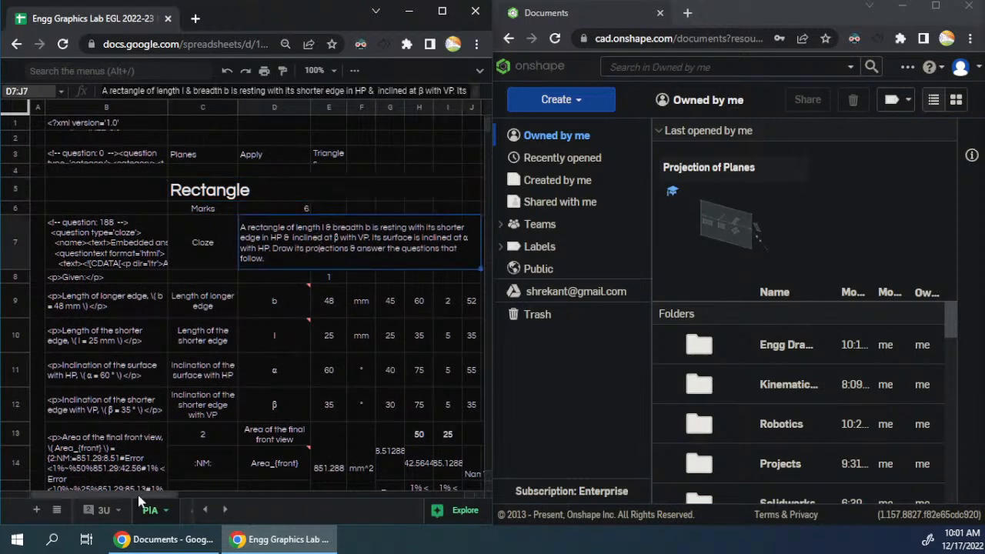
- Examine the "Rectangle to square Length given" and "Rectangle to square Angle given" question blocks
drag(137, 495, 340, 519)
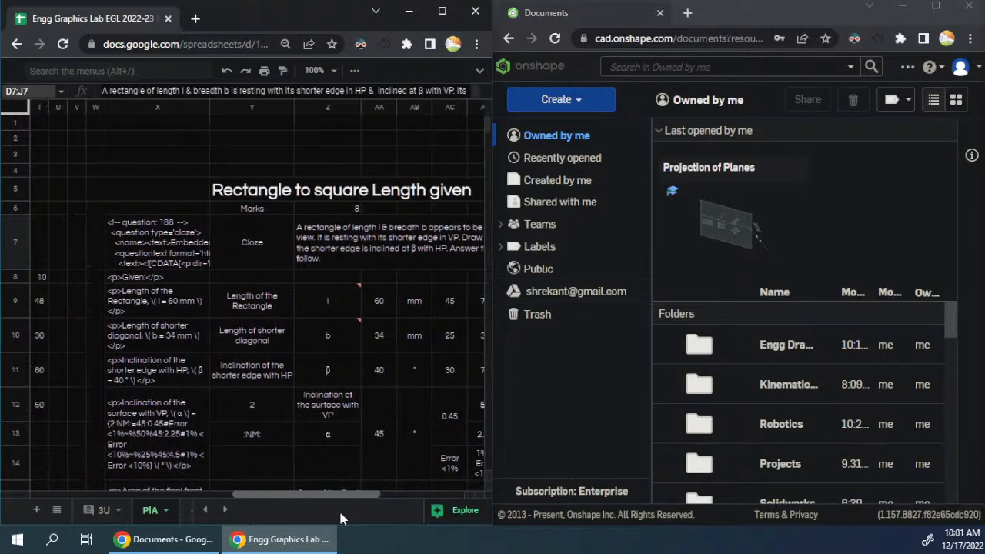
drag(92, 188, 348, 389)
scroll(367, 316, down, 4)
scroll(365, 313, down, 6)
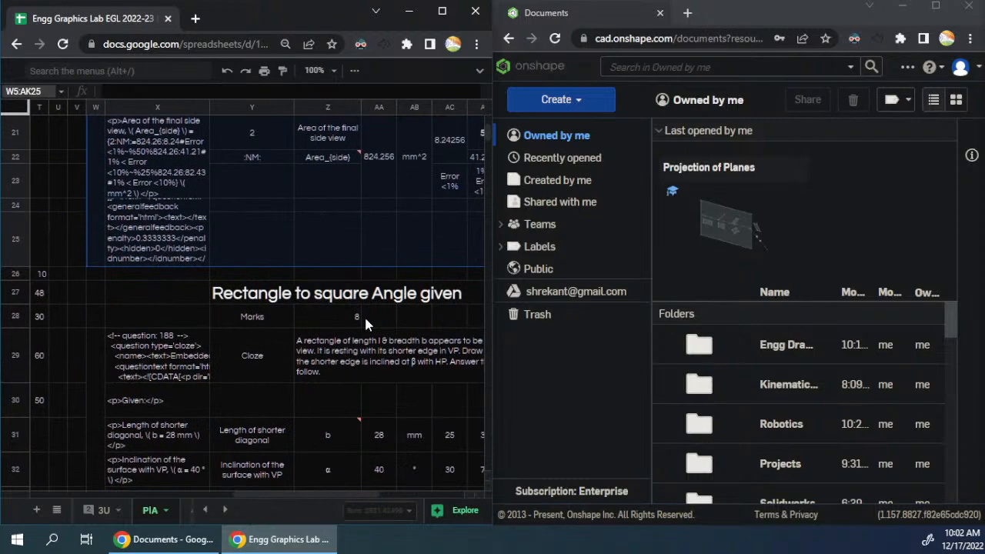
scroll(366, 318, up, 3)
drag(277, 495, 3, 491)
scroll(120, 331, up, 3)
scroll(119, 327, up, 5)
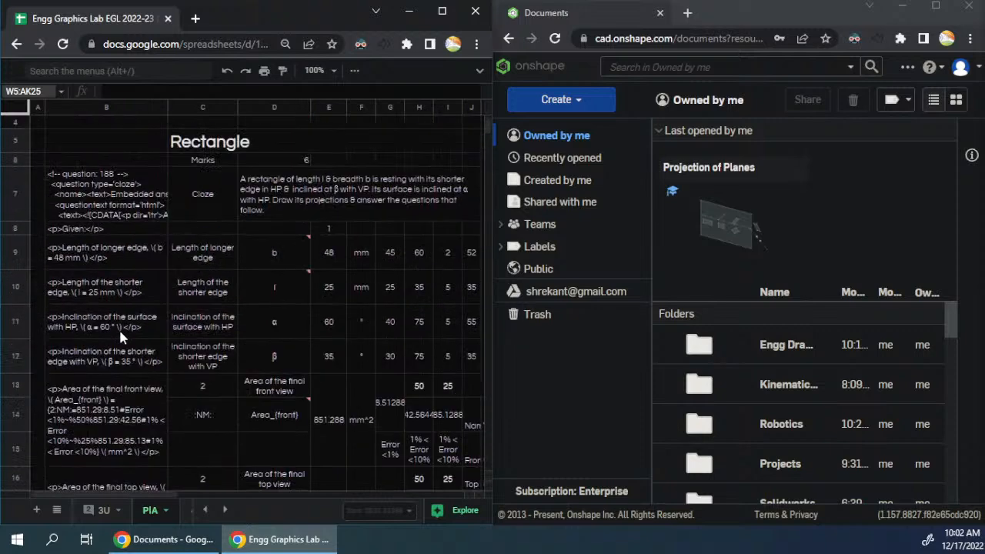
- Copy the first Rectangle question block, range A5:T23
drag(36, 192, 371, 375)
scroll(286, 333, down, 3)
scroll(286, 339, down, 3)
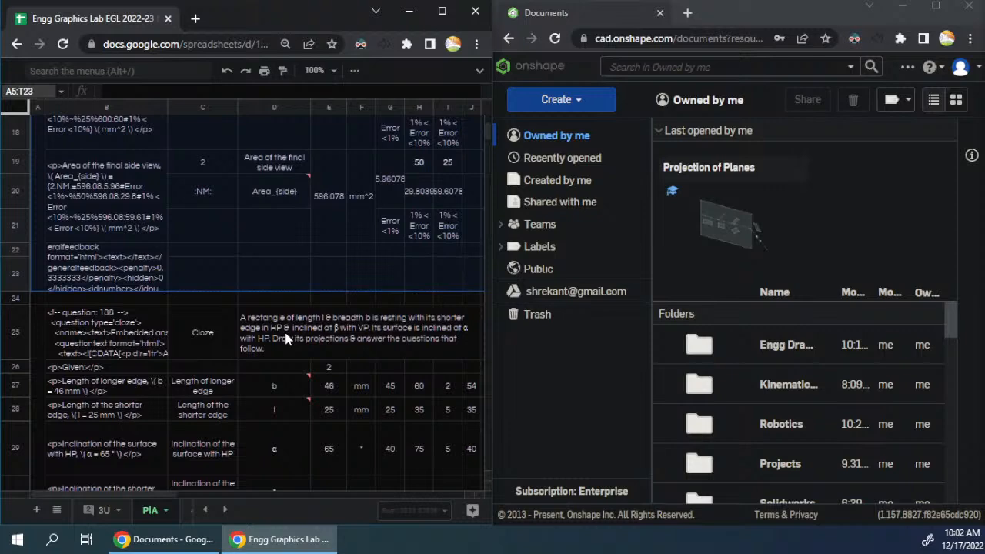
- Maximize the spreadsheet window and look through the Rectangle and Rectangle to square blocks for their extents and free space
click(441, 11)
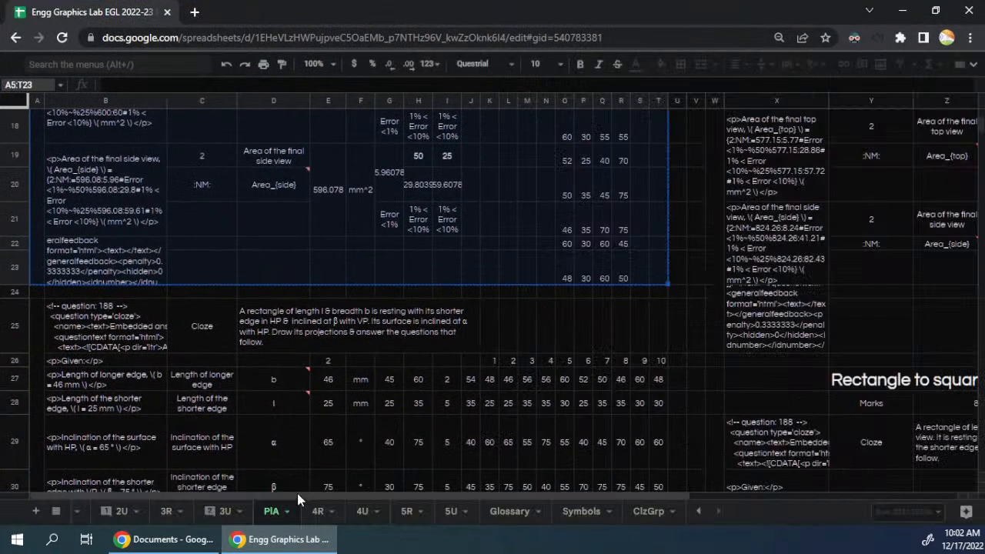
drag(312, 498, 631, 533)
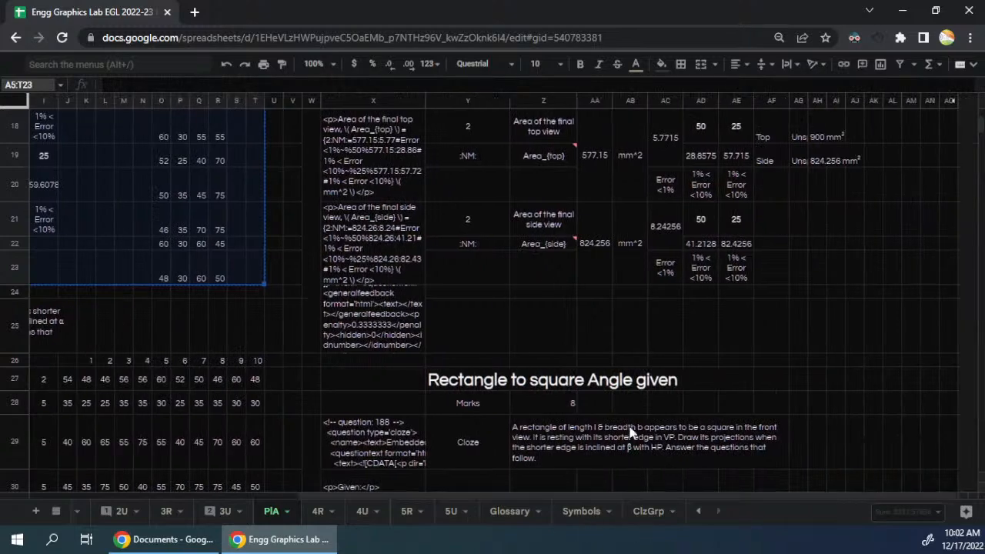
scroll(626, 427, down, 10)
scroll(625, 429, up, 1)
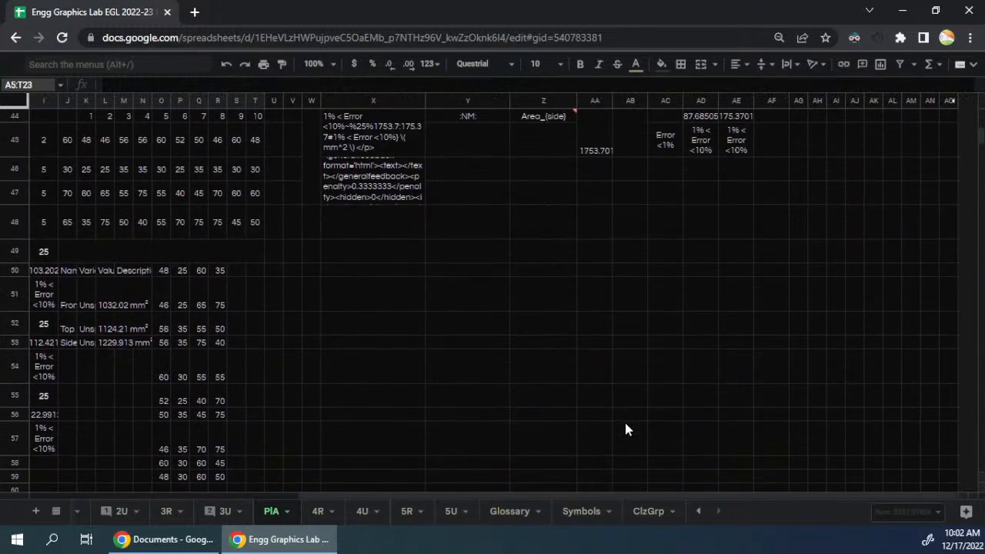
click(381, 256)
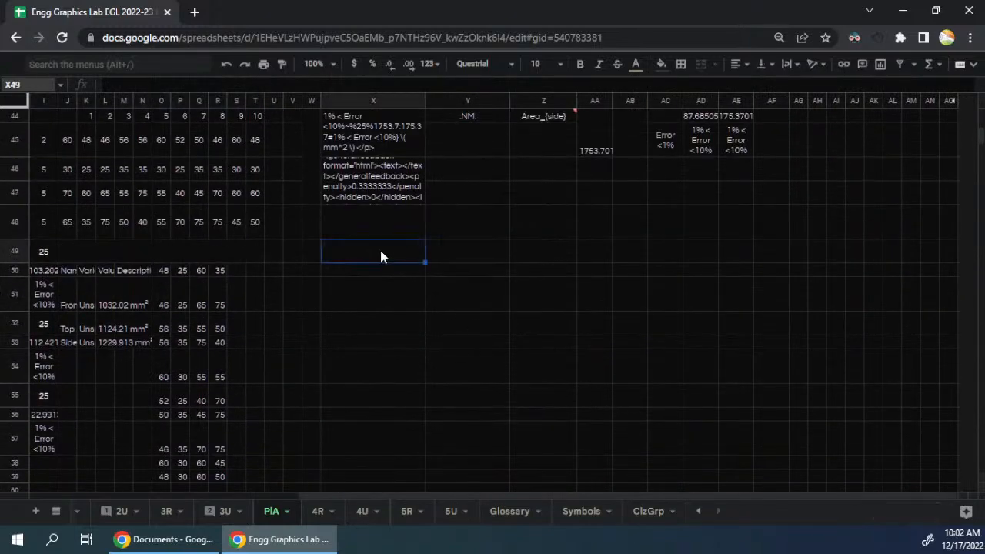
drag(389, 494, 154, 495)
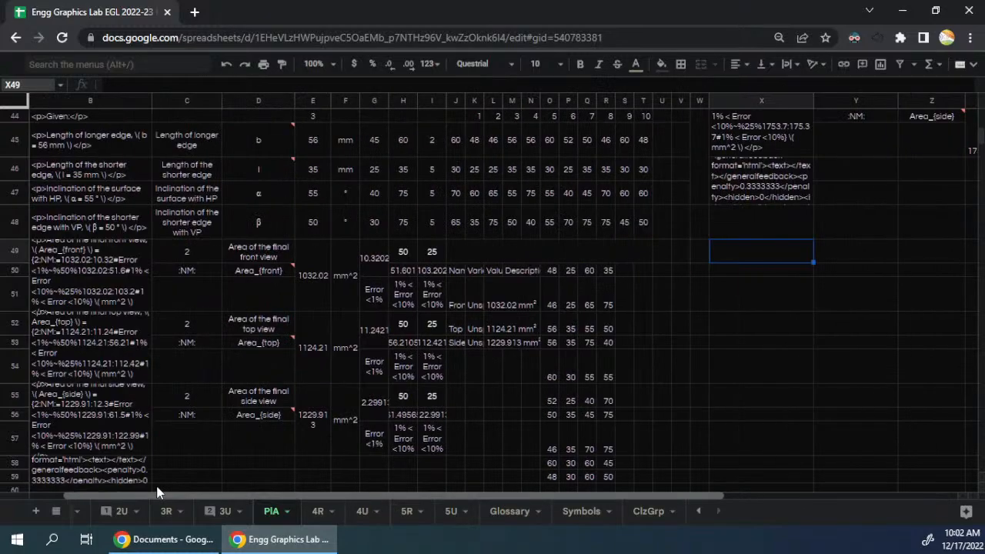
scroll(501, 318, down, 3)
scroll(501, 318, down, 3)
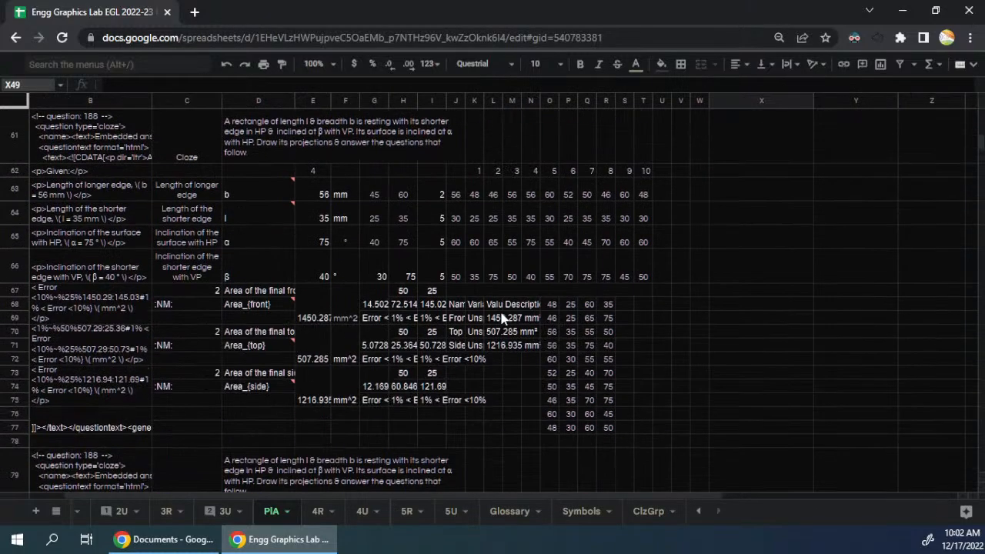
scroll(500, 318, up, 5)
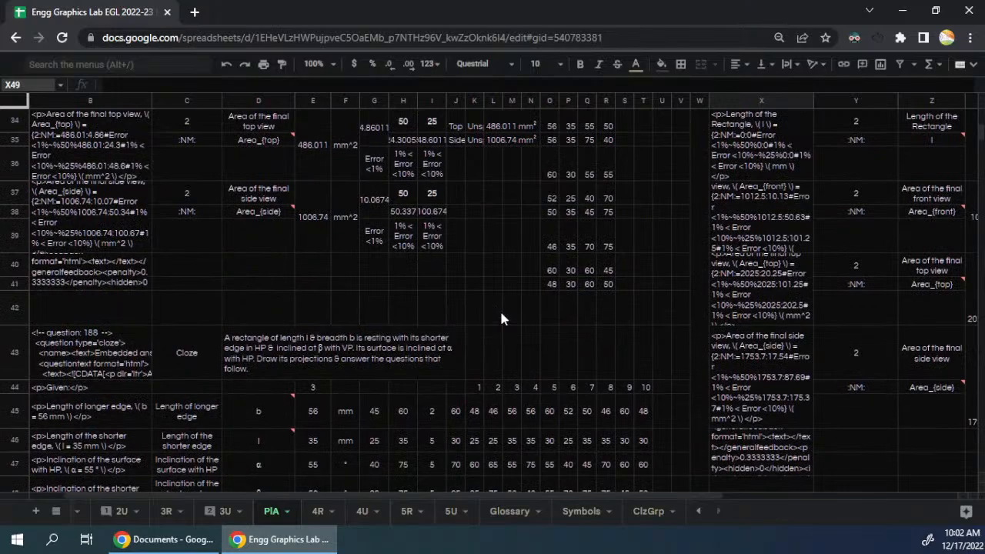
scroll(501, 318, up, 10)
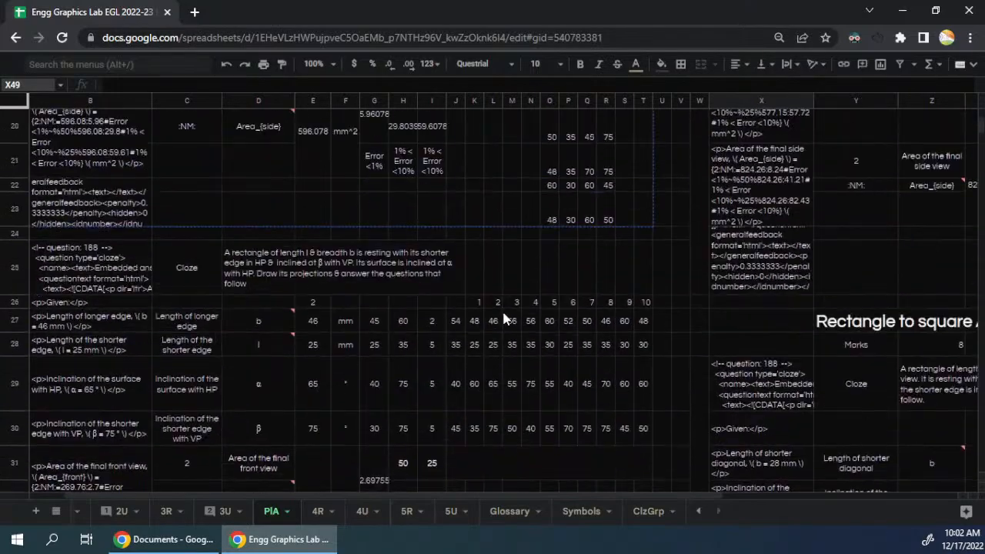
scroll(504, 318, up, 4)
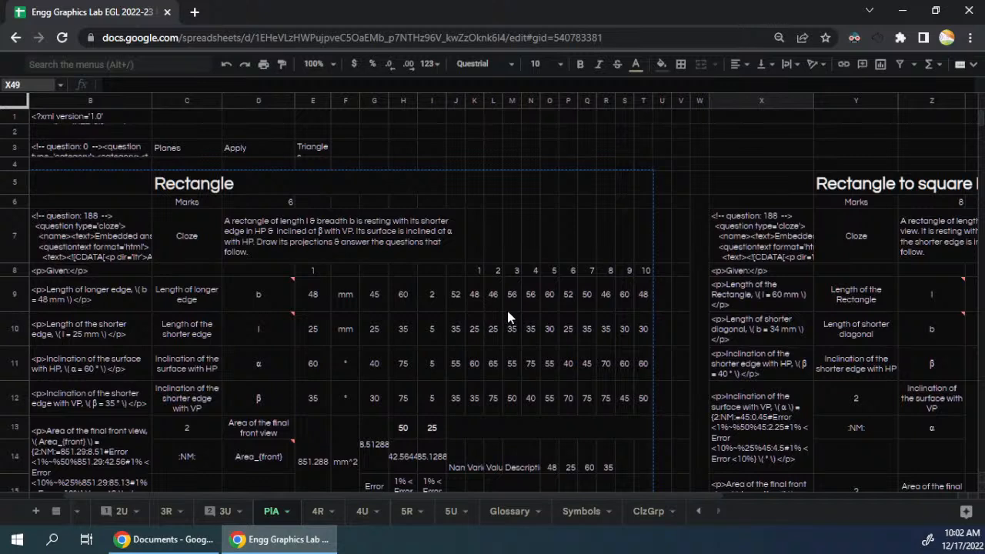
- Copy columns B through T, which contain the Rectangle question and its variants
click(48, 98)
drag(597, 116, 648, 114)
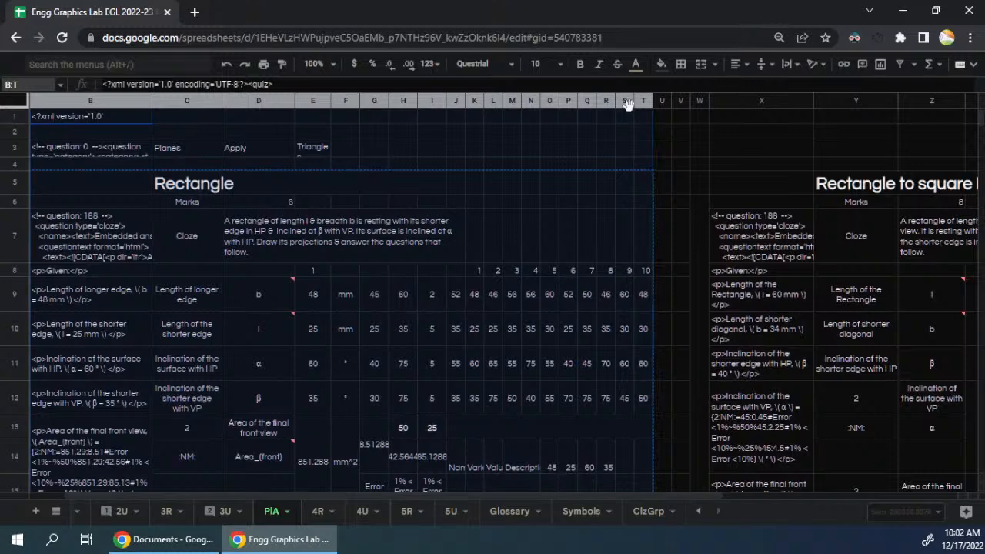
right_click(630, 104)
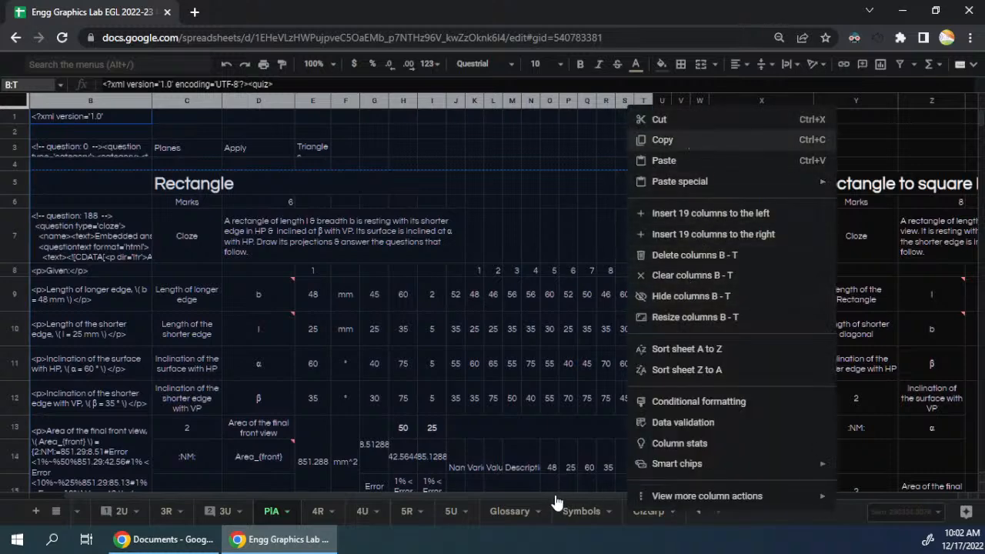
drag(555, 496, 815, 504)
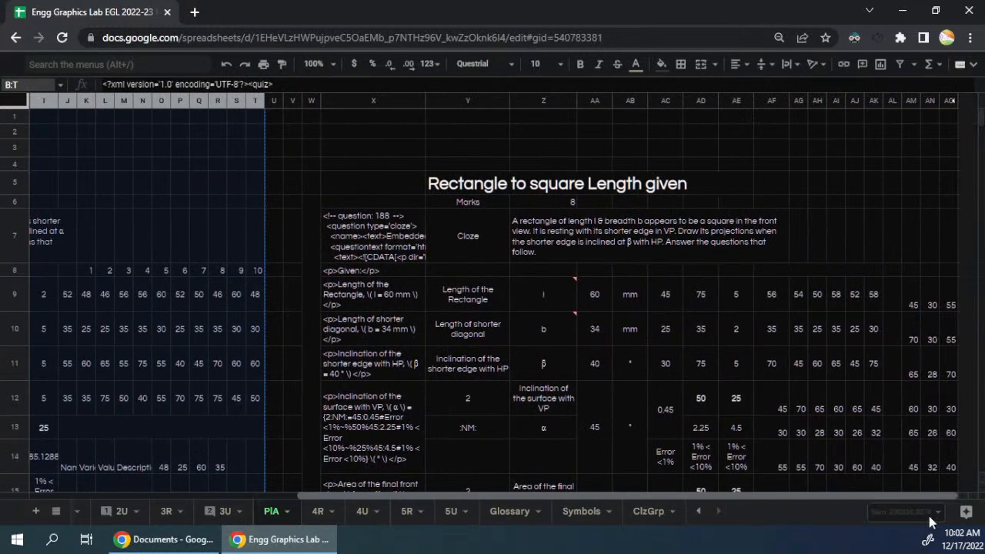
drag(930, 107, 798, 101)
right_click(804, 104)
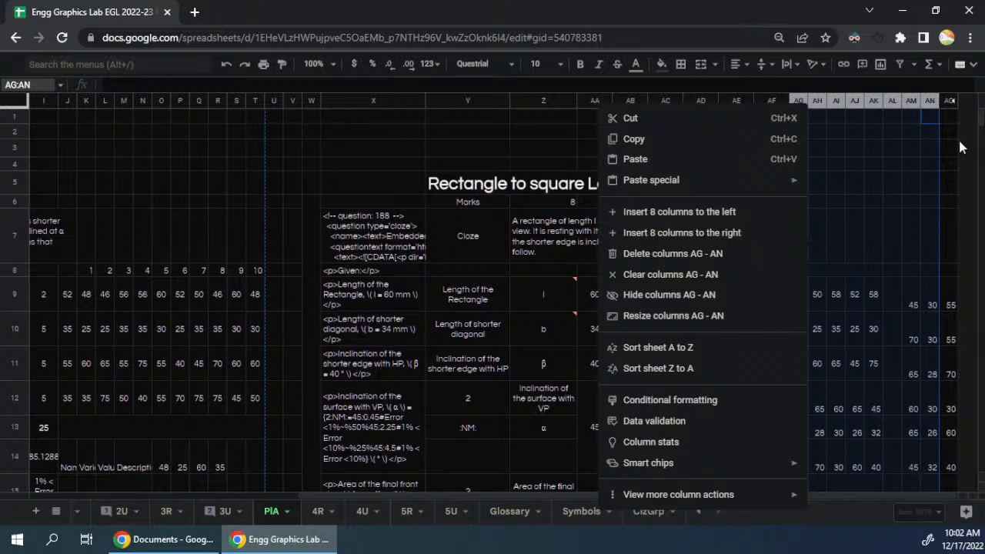
key(Escape)
- Insert four columns to the right of columns AM through AP, beyond the Rectangle to square block
click(964, 100)
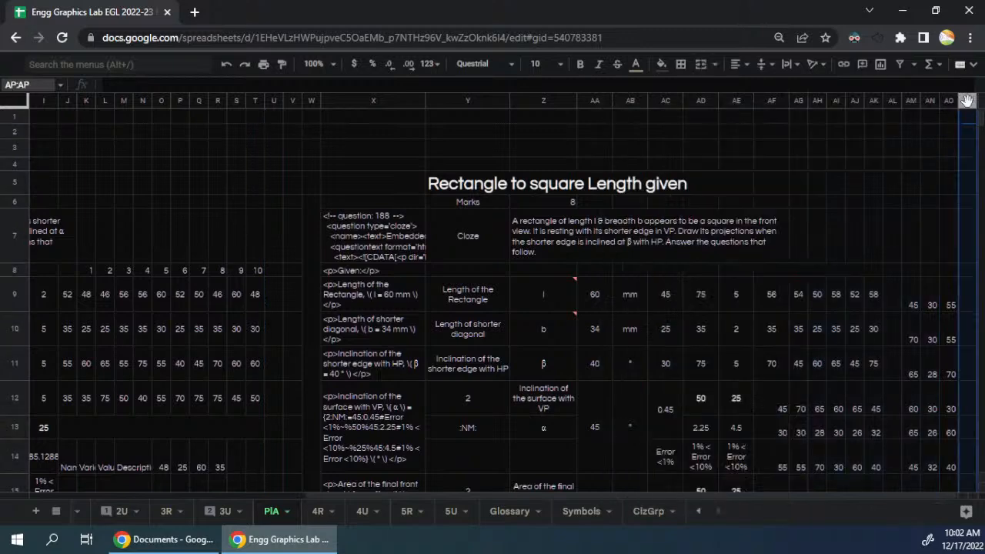
shift+click(911, 100)
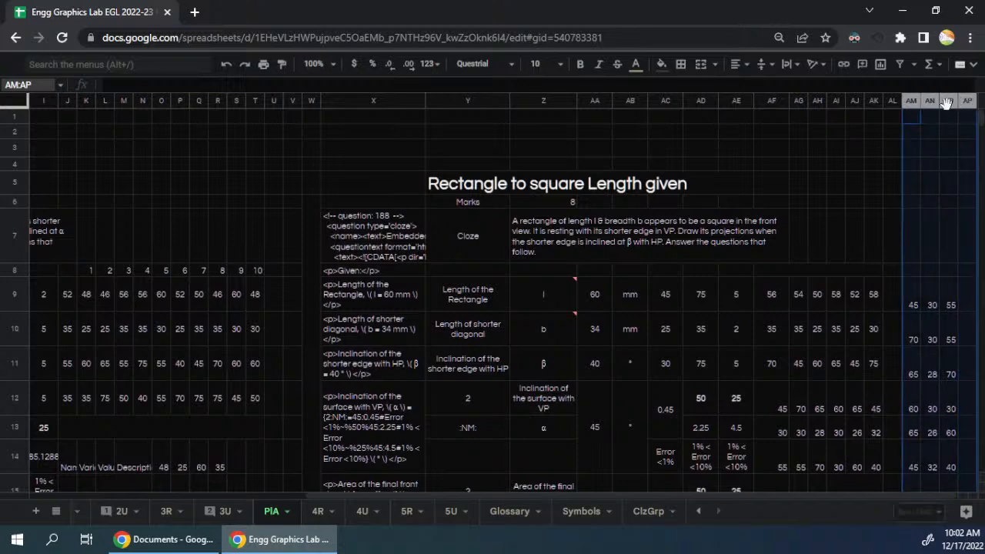
right_click(946, 102)
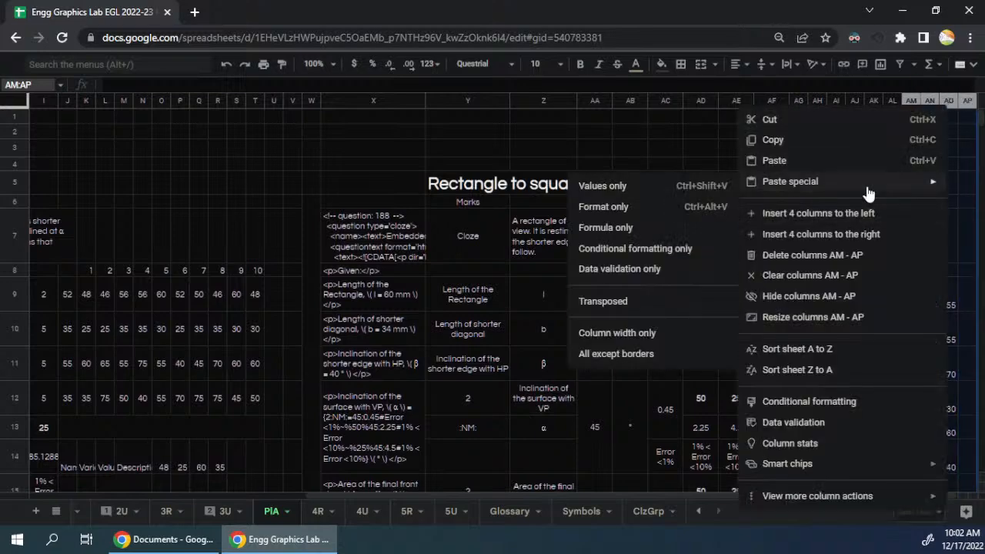
click(858, 234)
drag(557, 496, 730, 499)
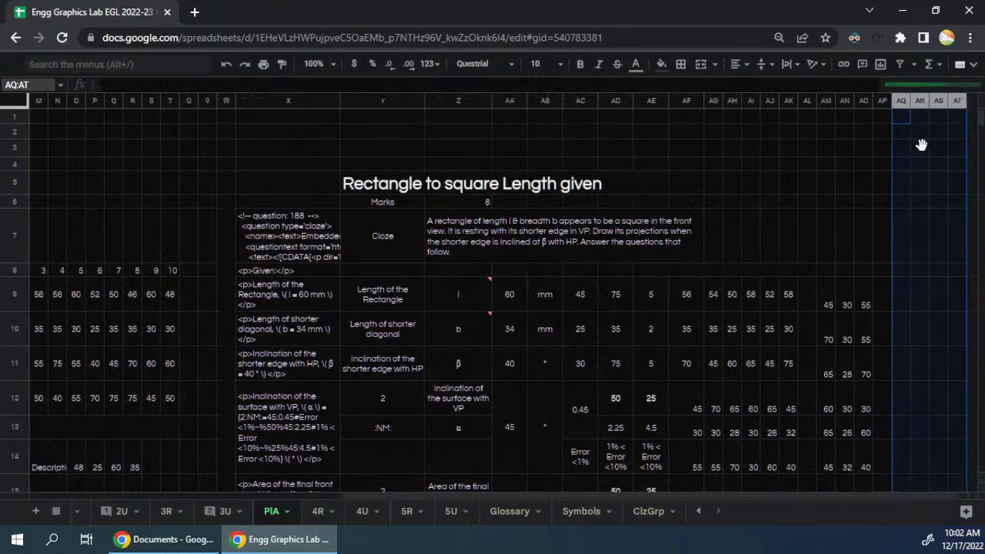
- Paste the copied Rectangle columns starting at column AQ and compare the pasted block with the original
click(907, 104)
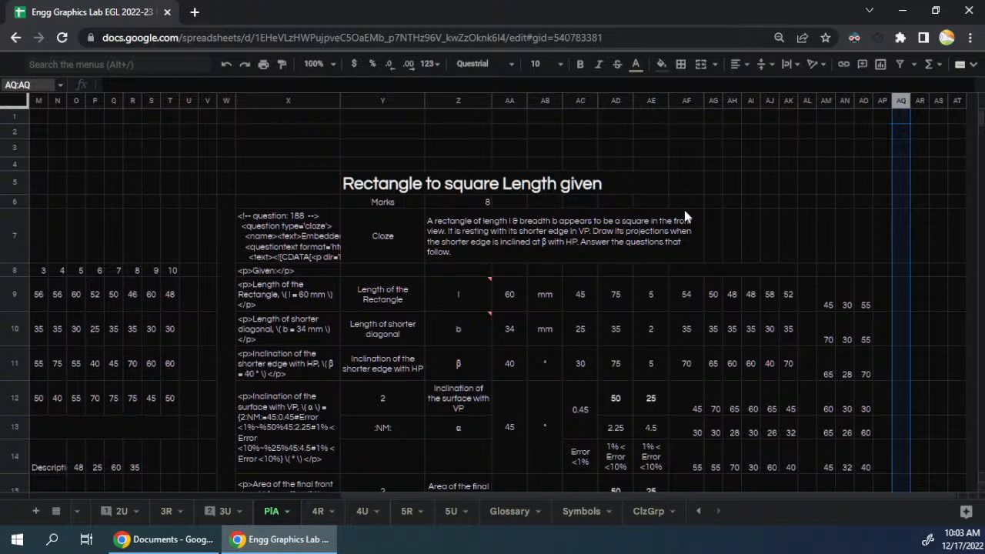
key(ctrl+v)
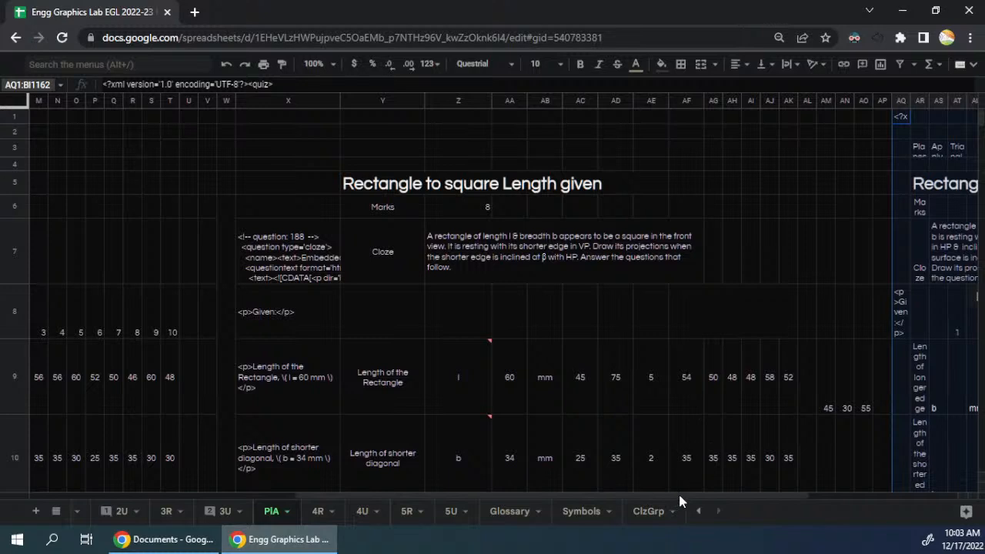
click(797, 448)
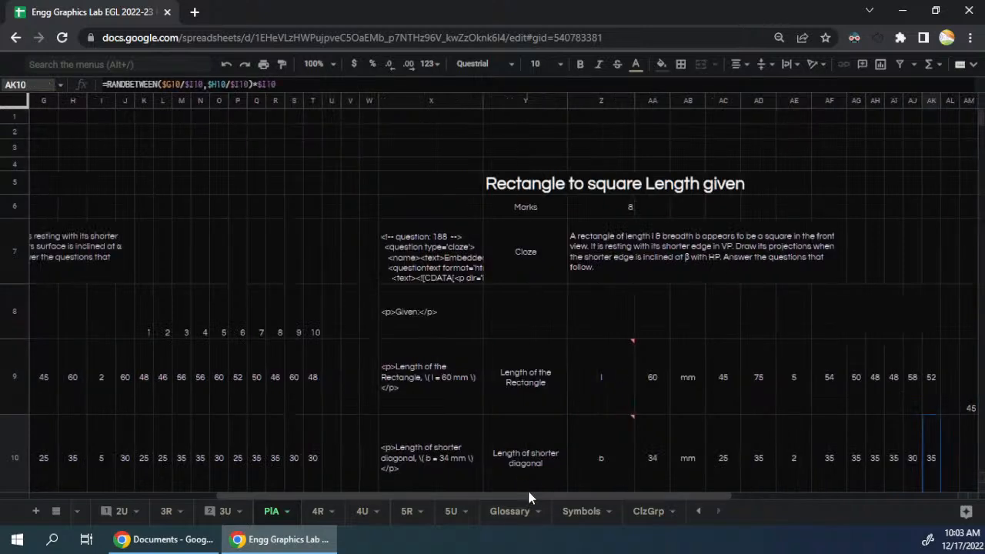
drag(580, 499, 771, 500)
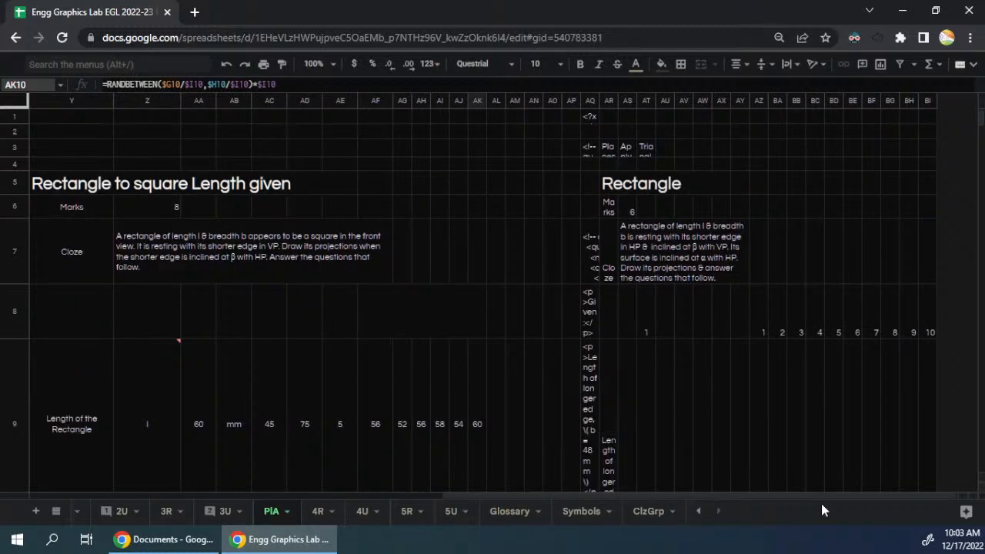
drag(812, 499, 367, 503)
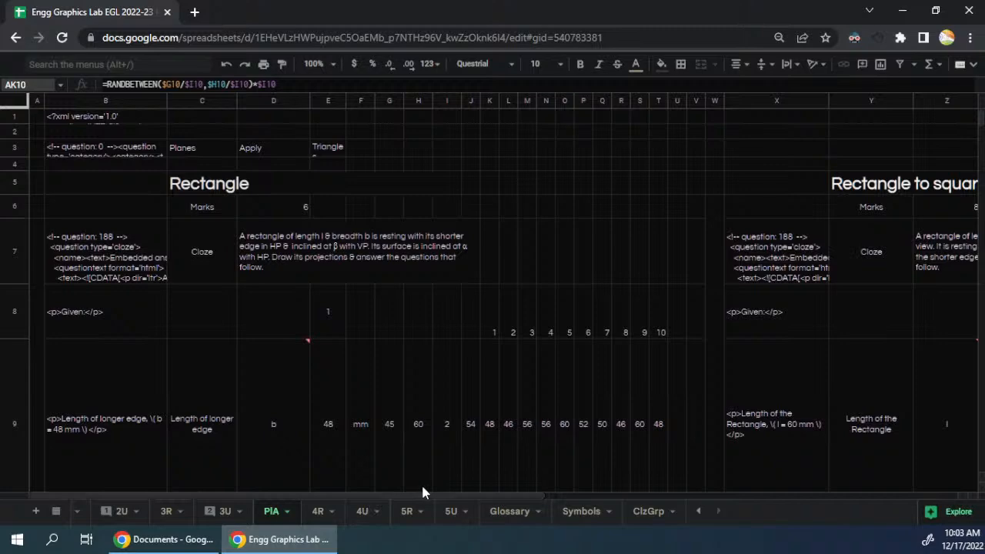
- Undo the paste of the Rectangle columns at column AQ
key(ctrl+z)
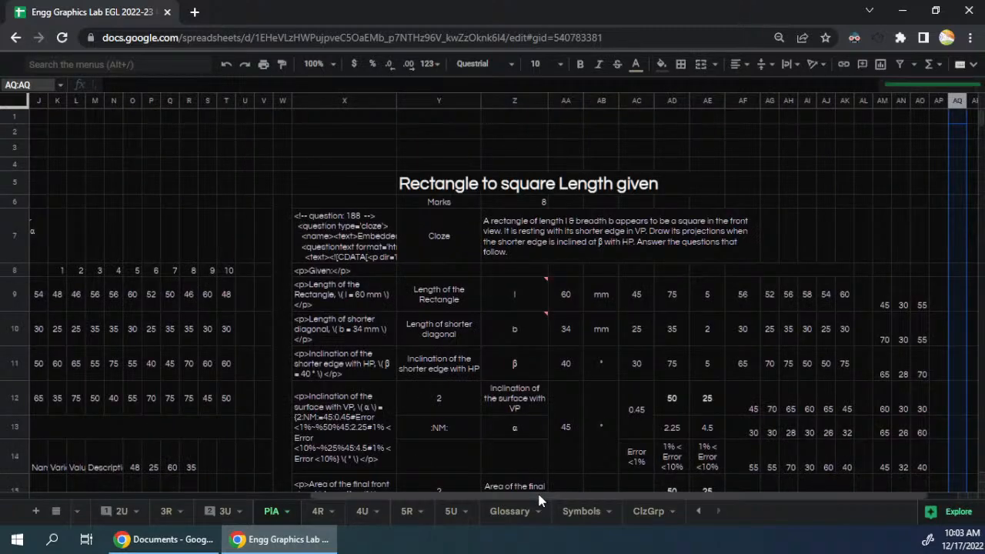
drag(539, 496, 629, 506)
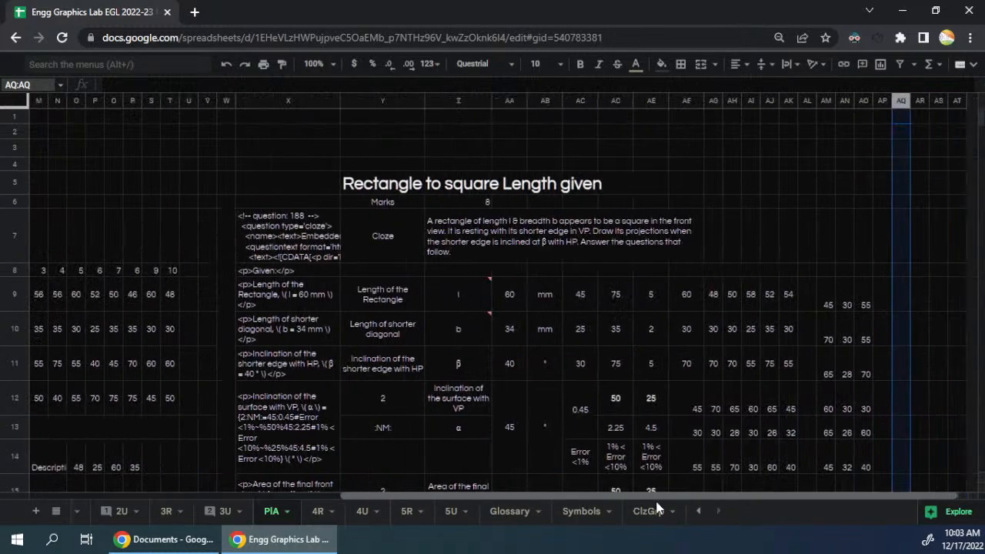
- Duplicate the PlA sheet with its Rectangle question blocks
click(688, 365)
scroll(647, 356, down, 15)
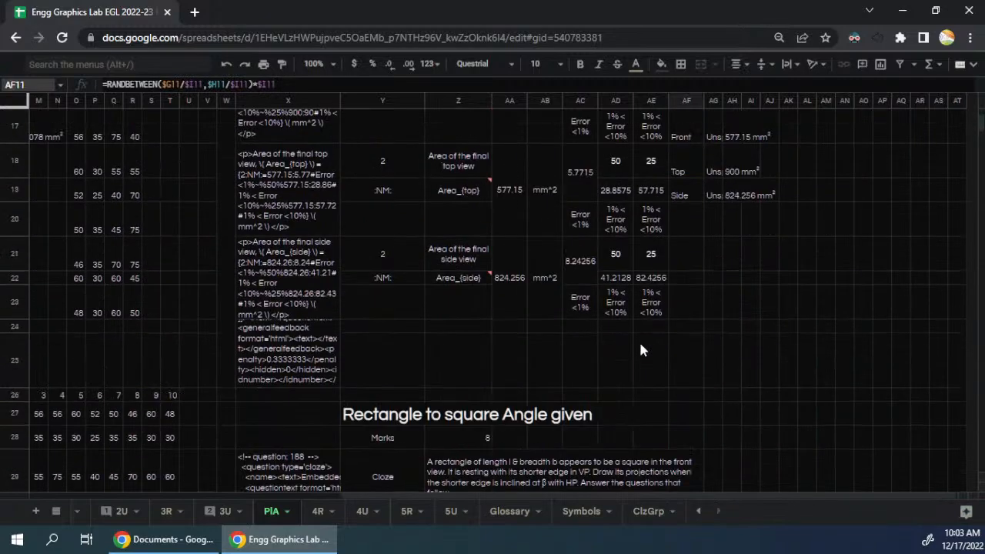
scroll(642, 350, up, 3)
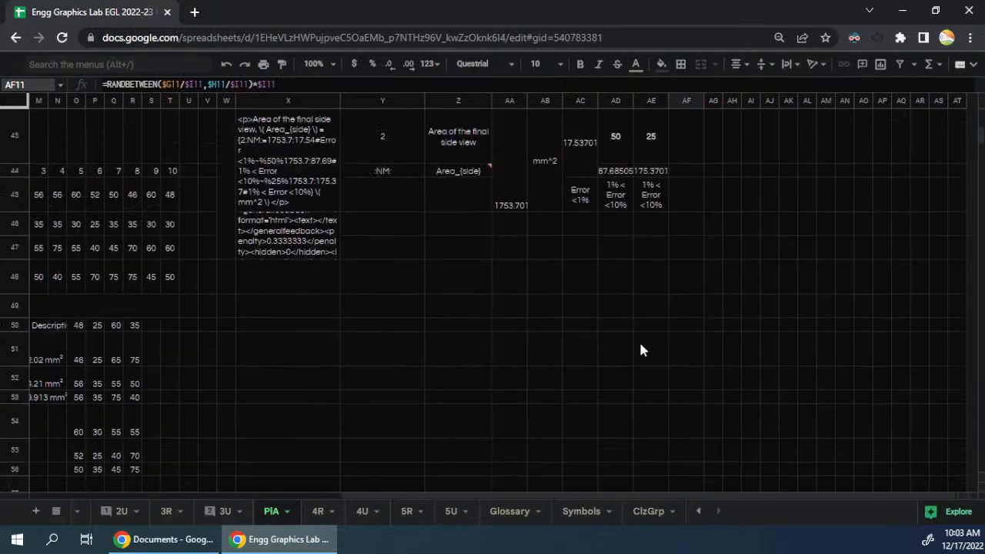
click(287, 511)
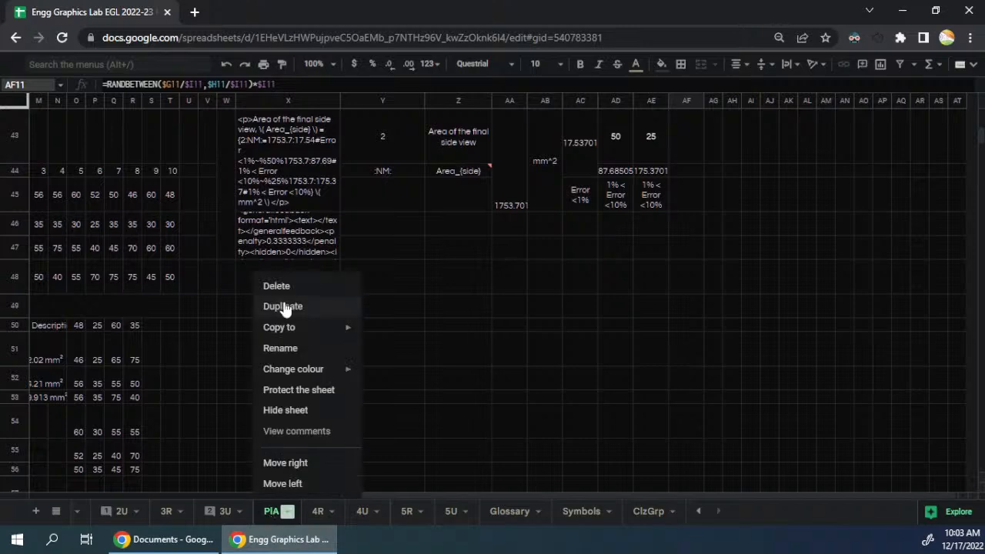
click(285, 308)
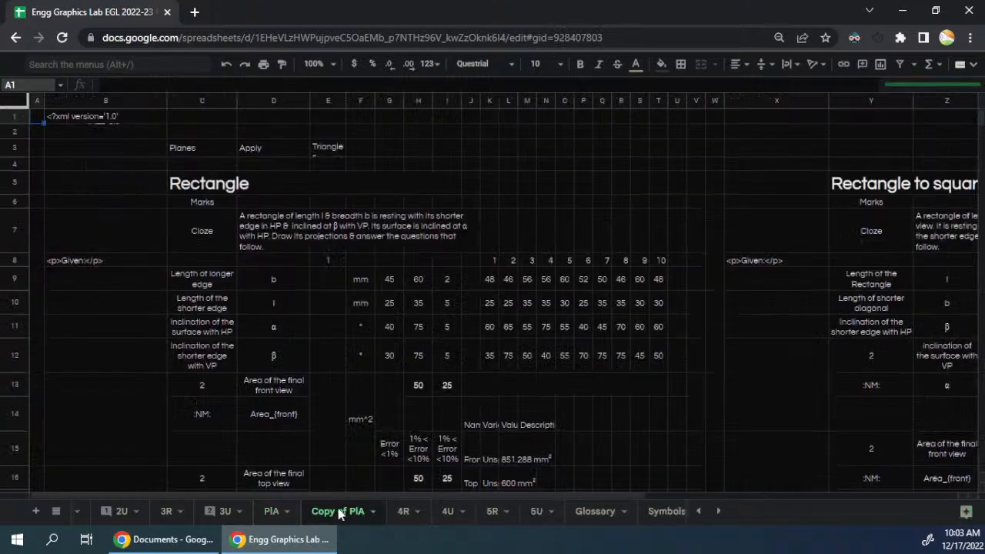
- Rename the duplicated sheet as PlAPH
double_click(341, 511)
key(Home)
key(ctrl+shift+Right)
key(ctrl+shift+Right)
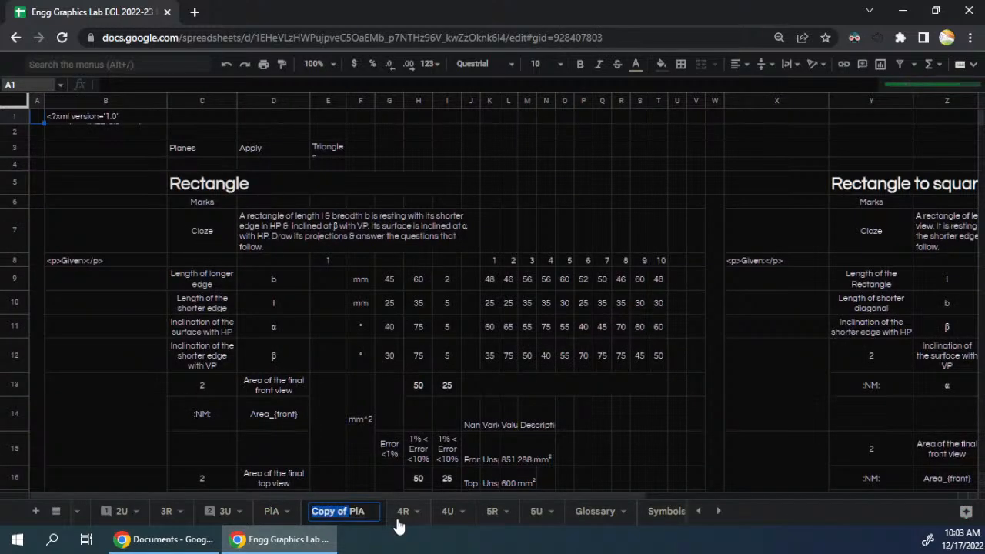
key(Delete)
key(End)
text(Pn)
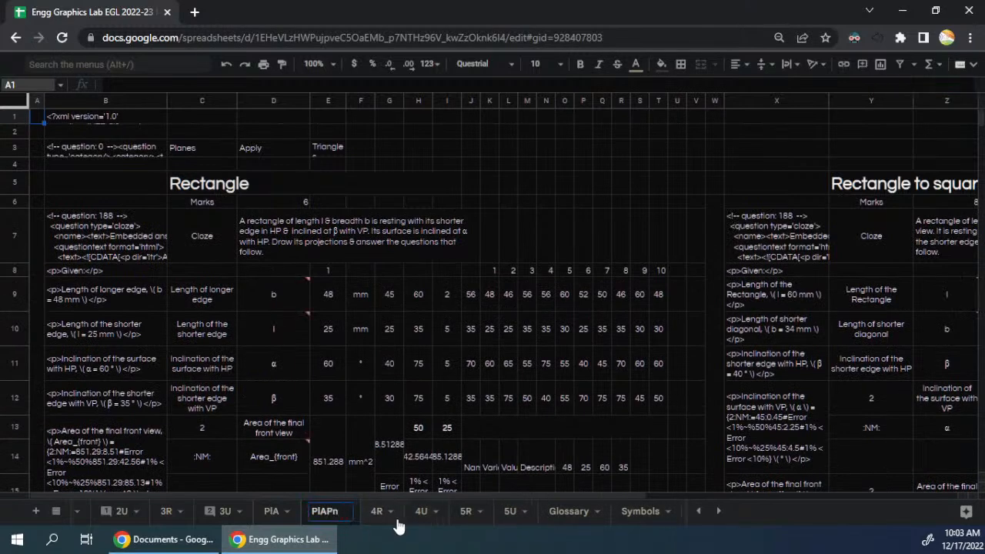
key(BackSpace)
text(H)
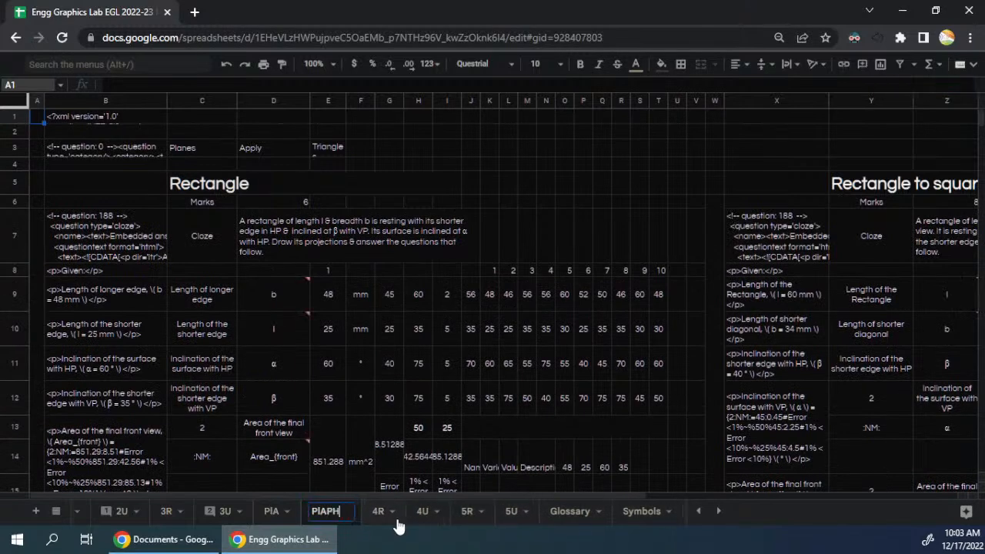
key(Return)
- Change the first question block's heading from Rectangle to Pentagon
click(277, 185)
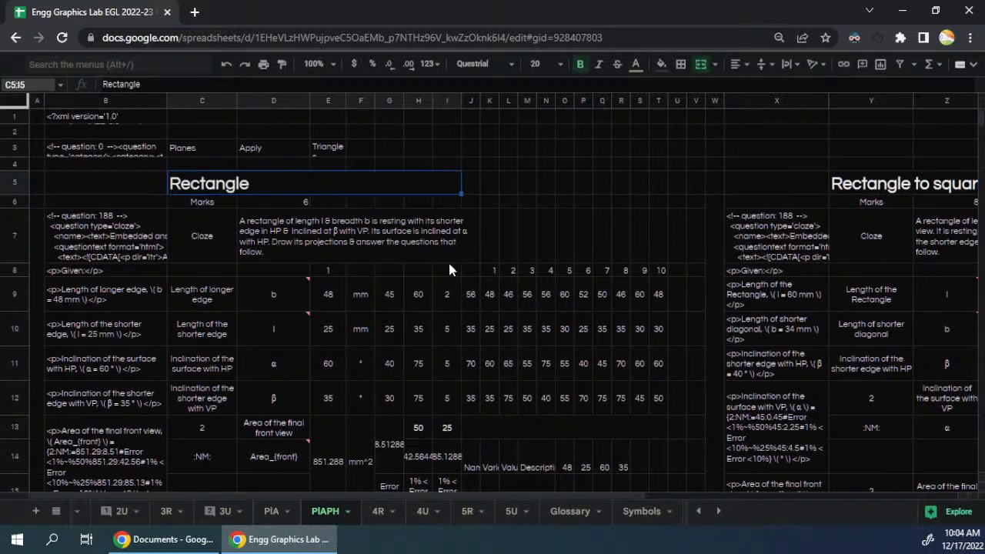
text(Pentagon)
key(Return)
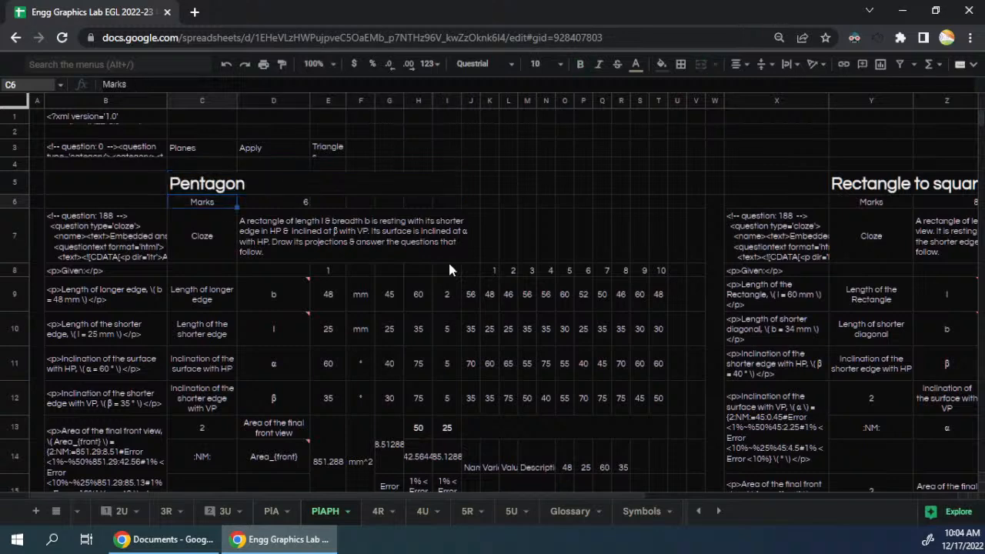
- Switch to Onshape, open the Projection of Planes document full-size and bring up its Pentagon part studio
key(super+Left)
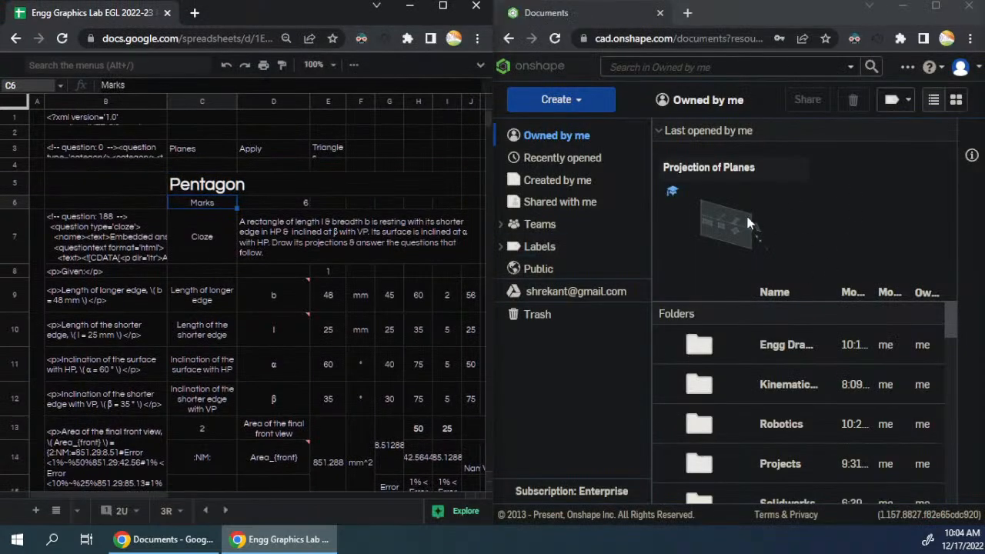
click(751, 224)
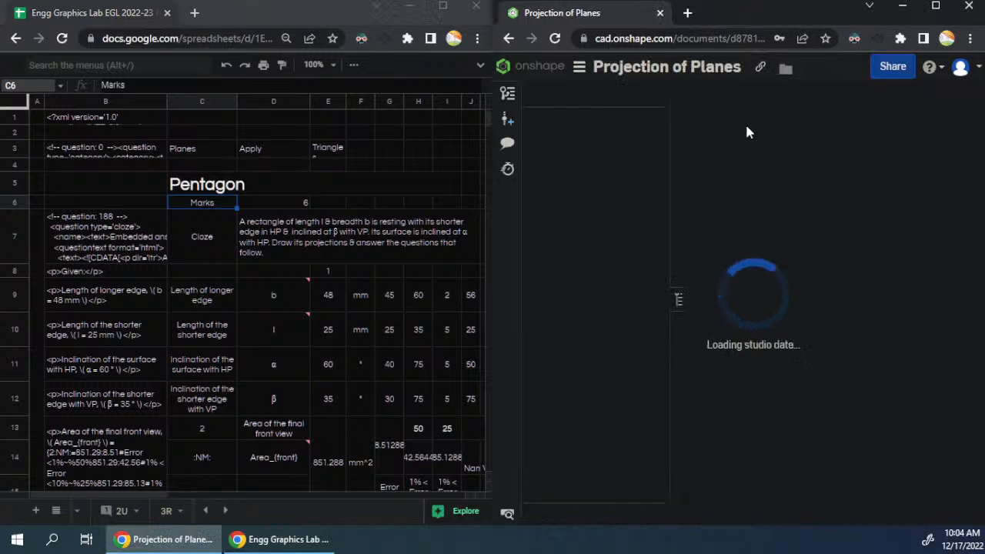
click(938, 6)
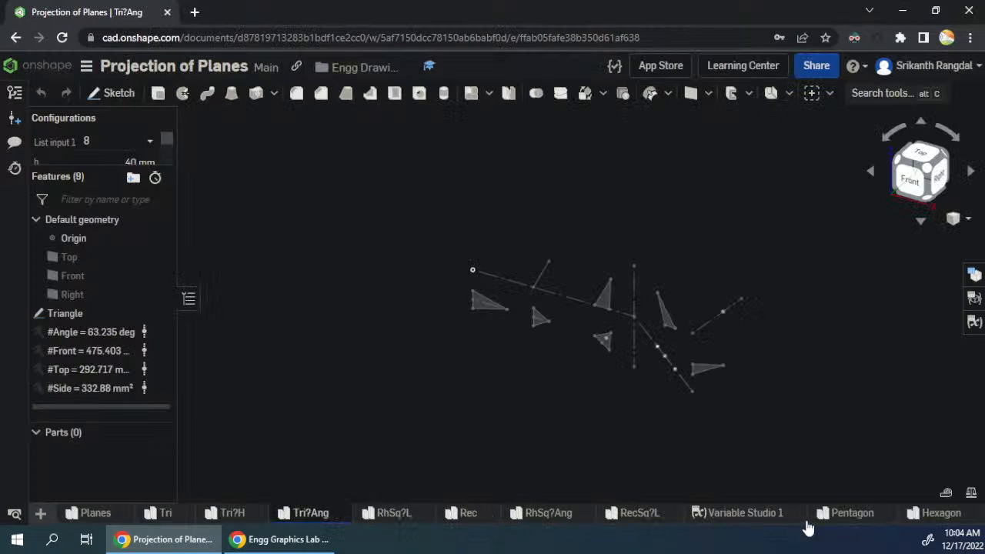
click(850, 514)
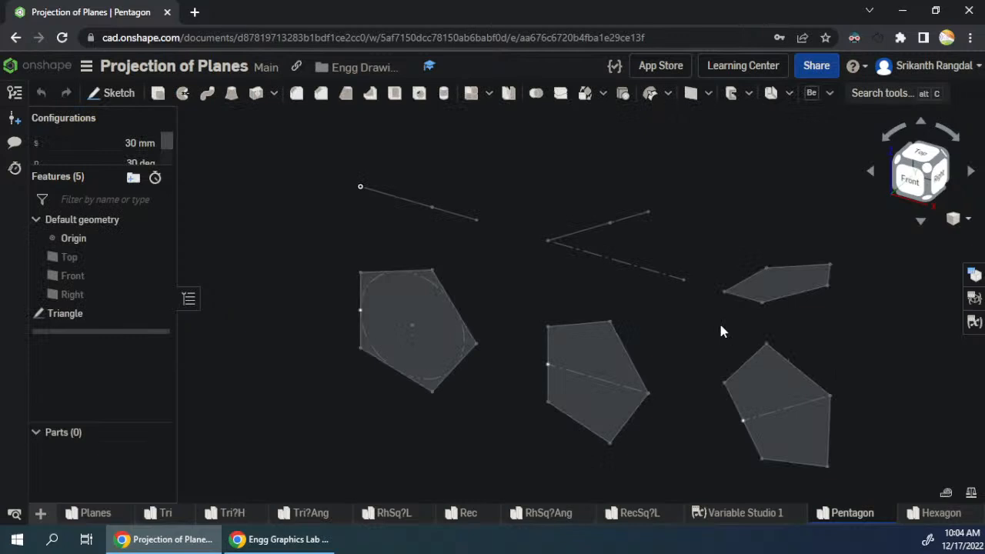
- Examine the pentagon sketch from the front and where the configuration variables s, p and t are used in it
click(911, 180)
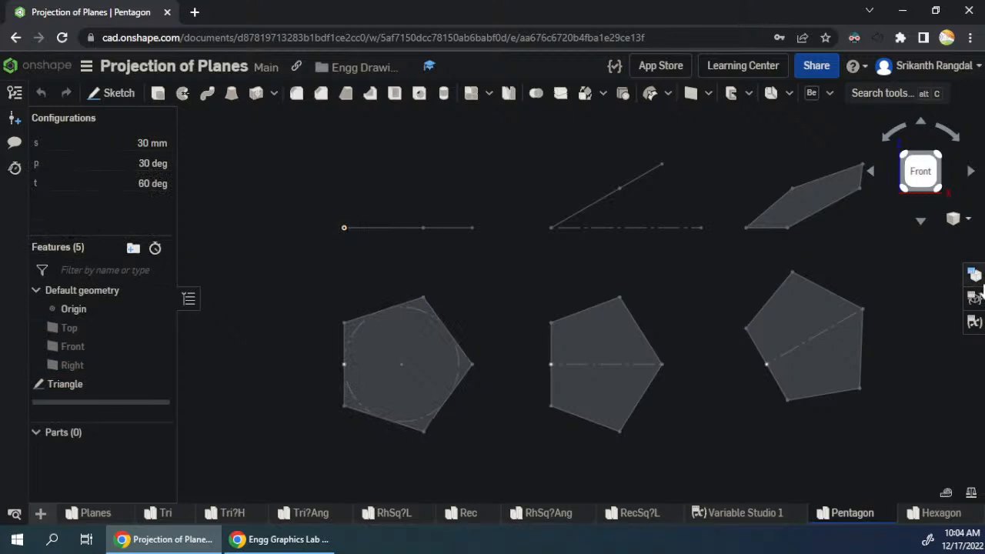
click(973, 321)
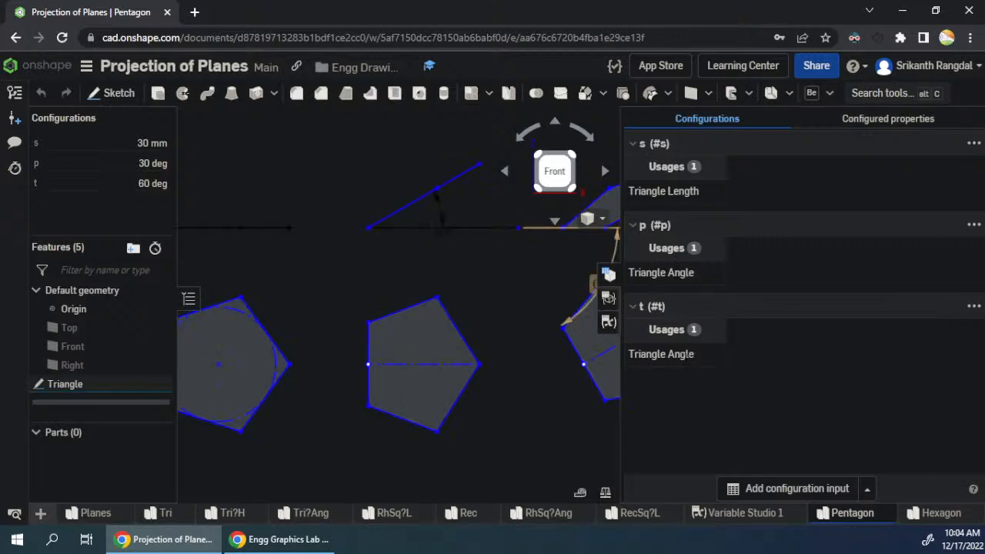
key(f)
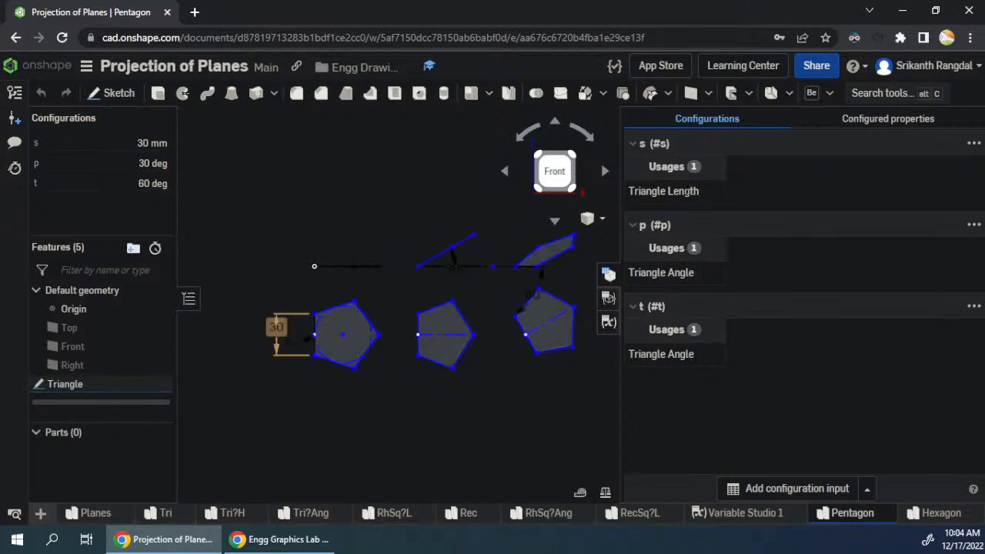
click(610, 276)
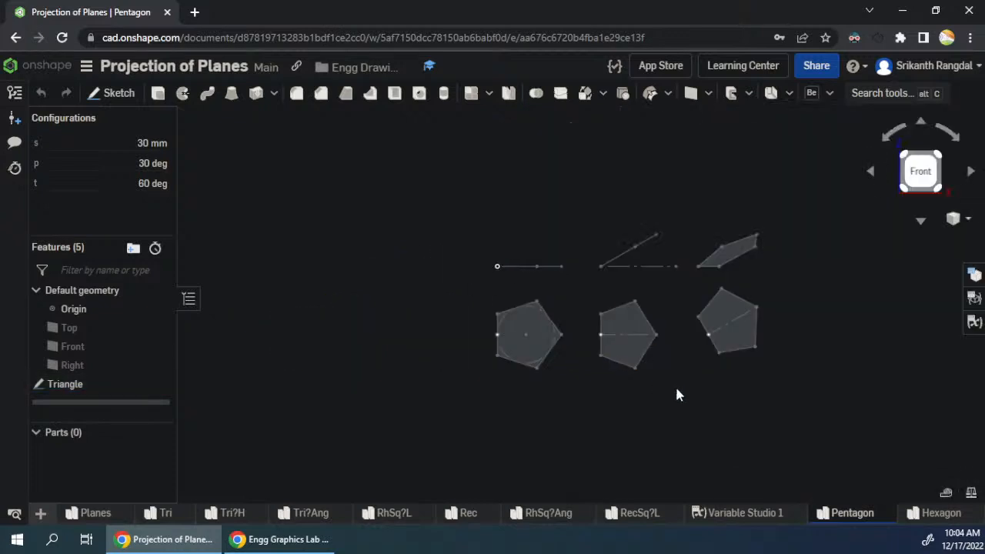
- Edit the Triangle sketch and draw a long construction line sloping down from the reference line, beside the last pentagon top view
scroll(771, 277, up, 2)
scroll(464, 192, down, 1)
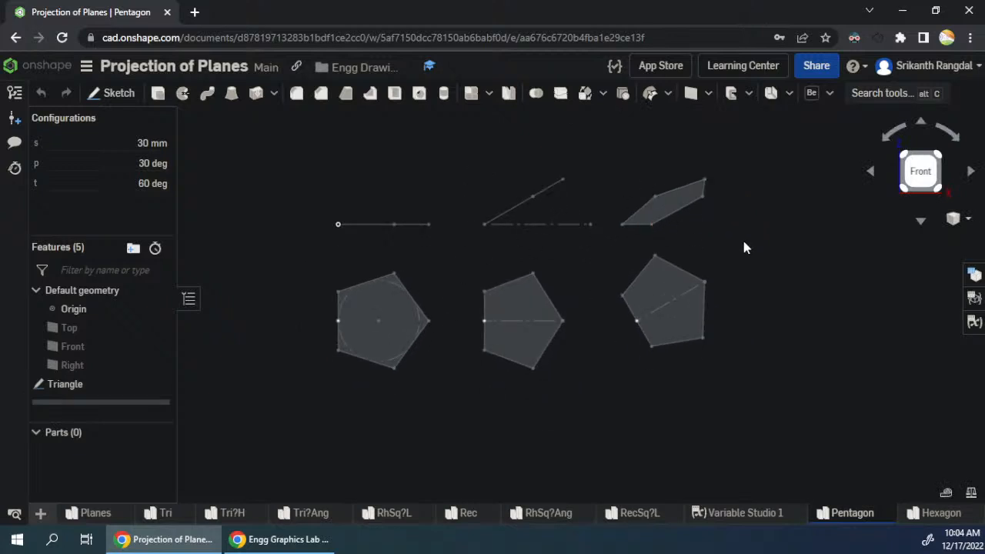
drag(771, 259, 716, 282)
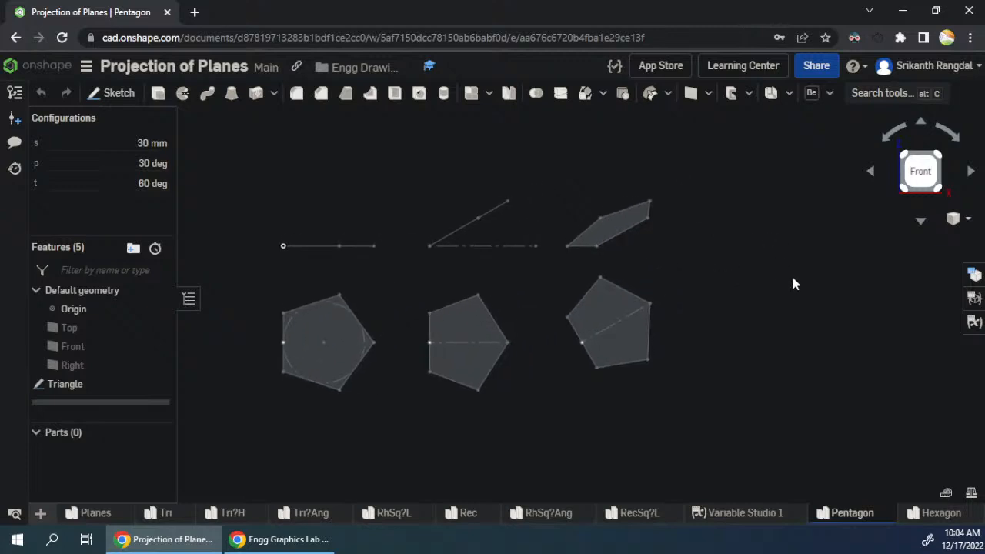
right_click(67, 385)
click(123, 137)
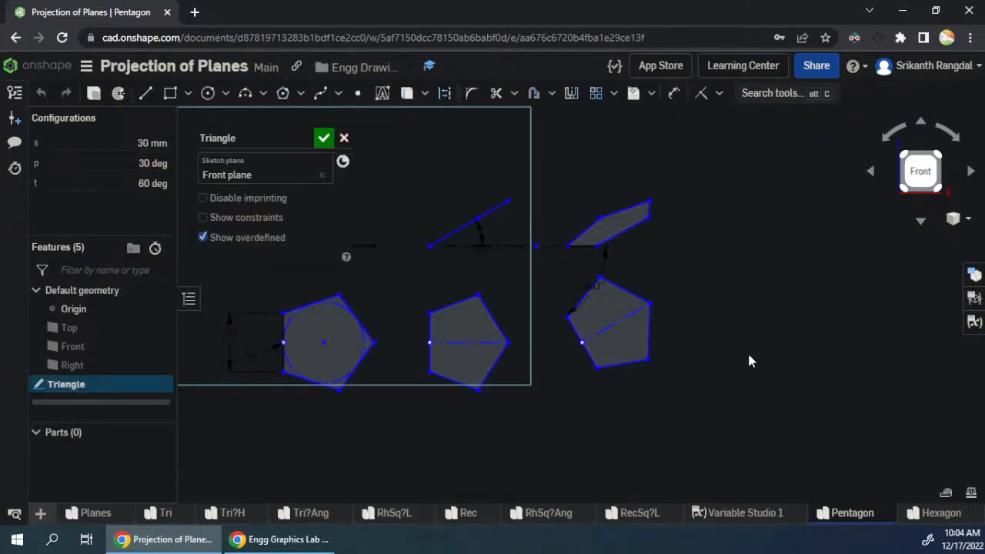
key(l)
click(597, 246)
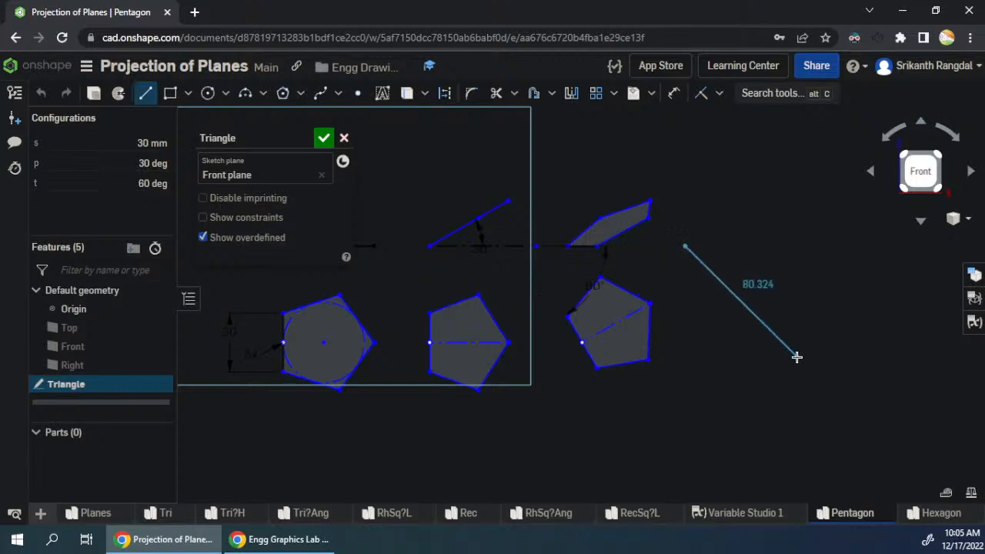
key(s)
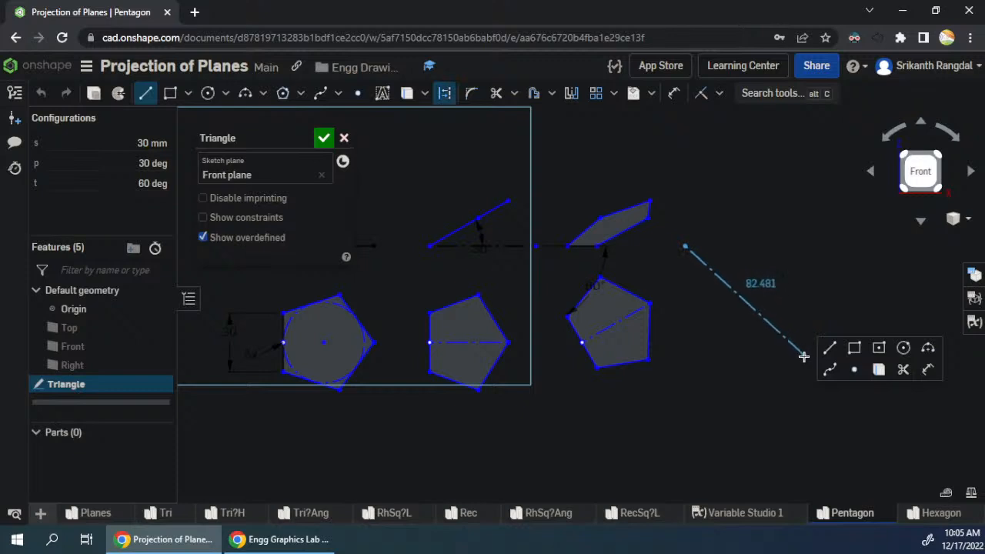
click(804, 357)
key(Escape)
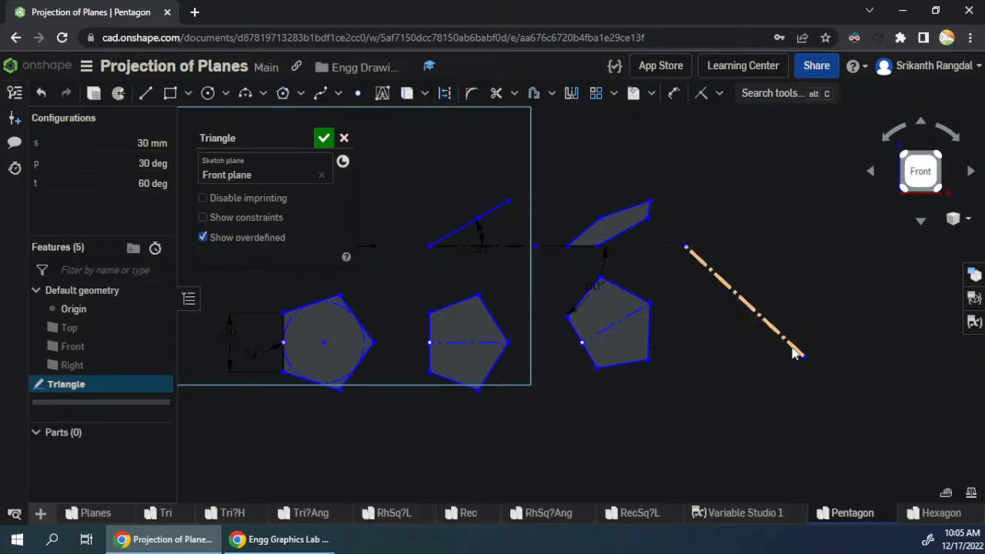
drag(805, 357, 826, 406)
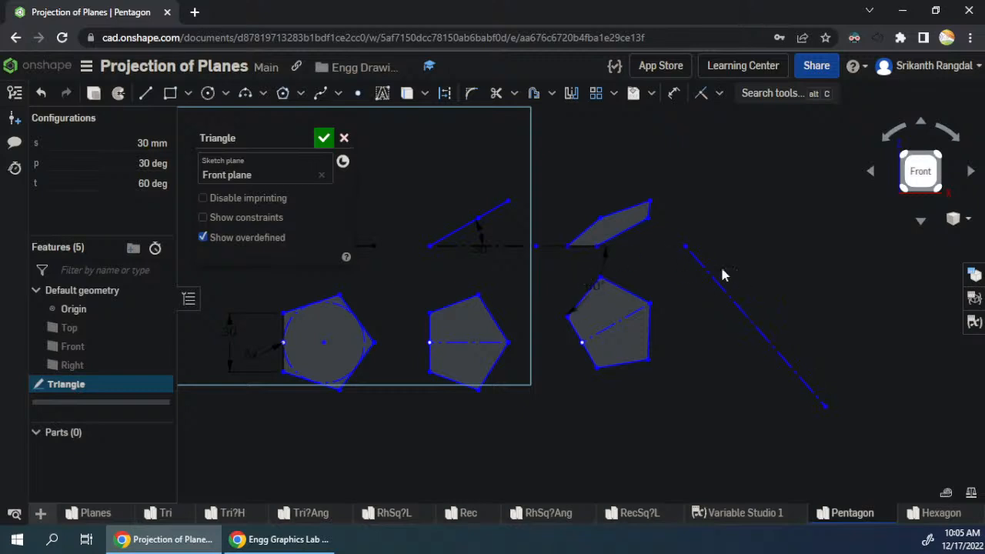
- Dimension the angle between the sloping construction line and the horizontal reference line as 45 degrees
key(d)
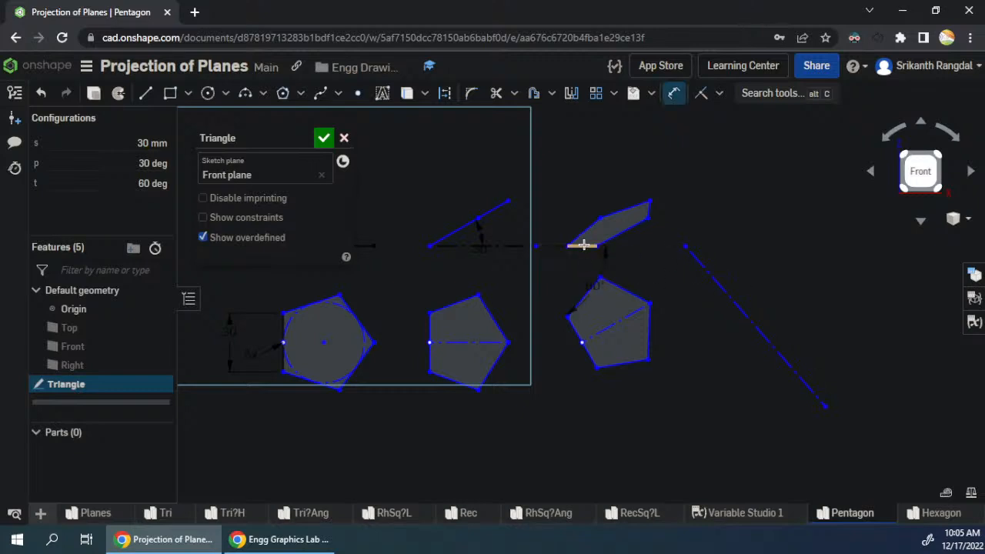
click(712, 276)
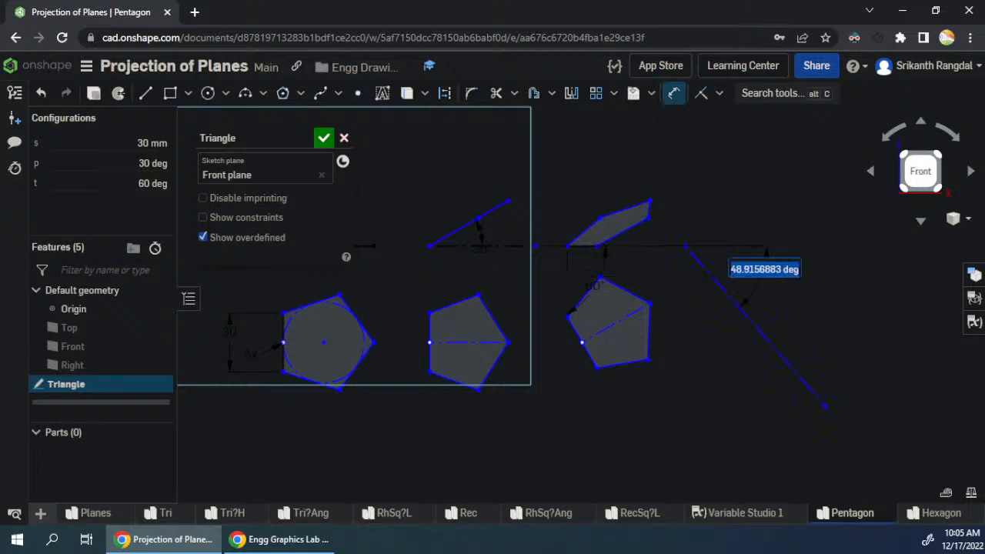
key(Escape)
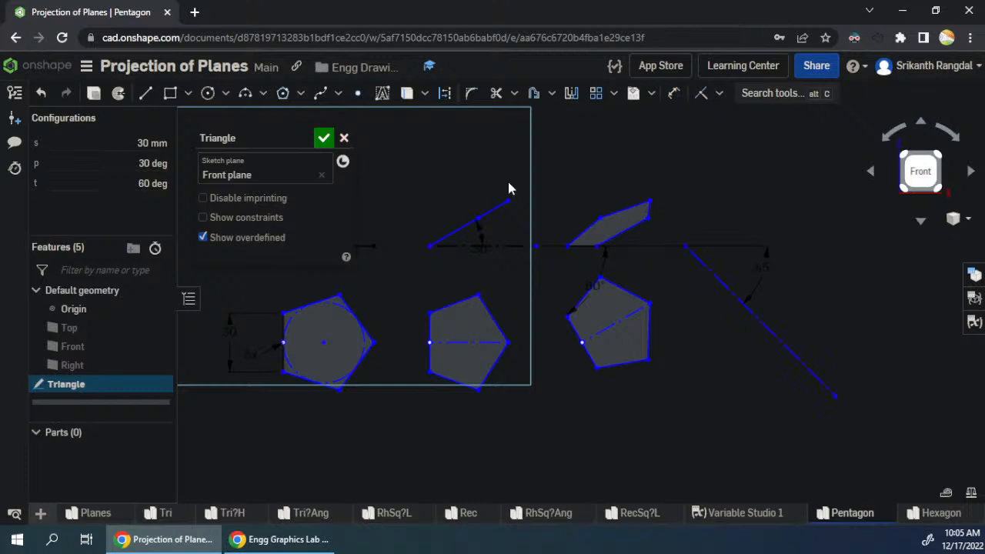
- Add projection points on the 45-degree line and draw a closed five-sided side-view outline with its base about 26 mm on the reference line
click(358, 93)
key(l)
click(755, 250)
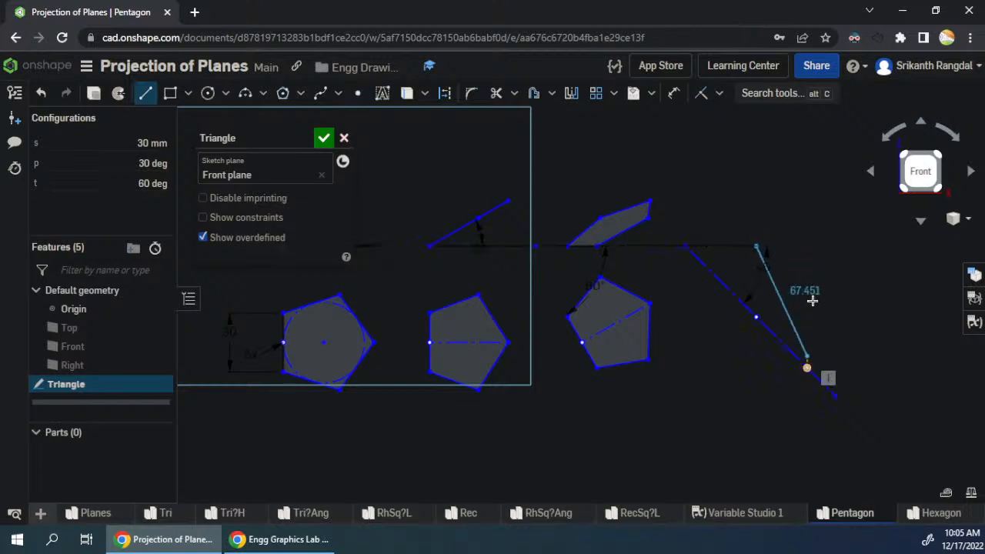
click(807, 246)
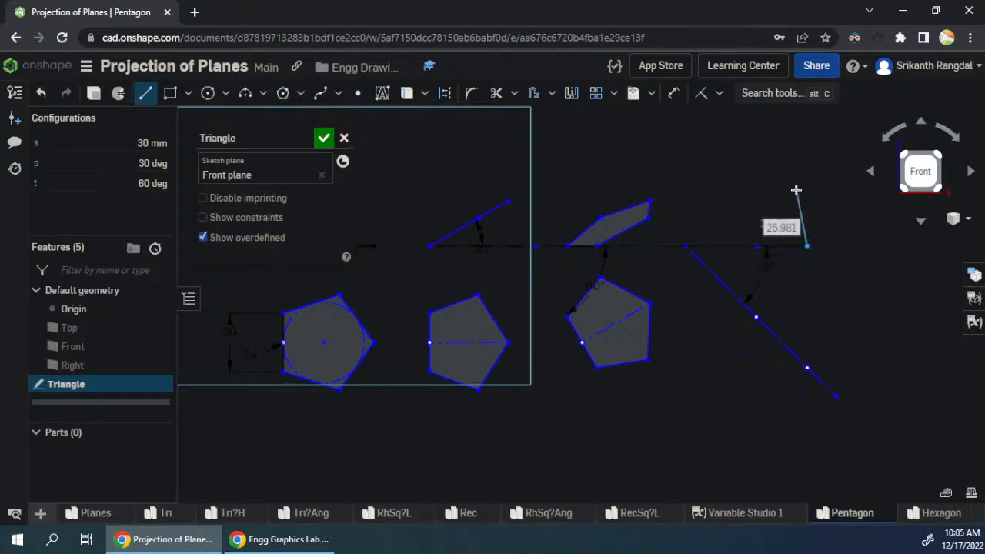
click(846, 190)
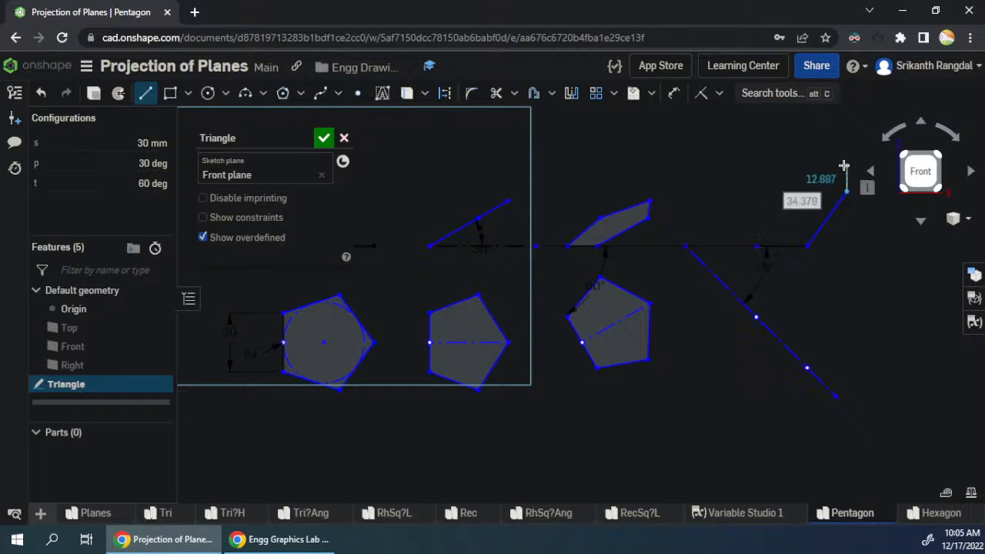
click(841, 164)
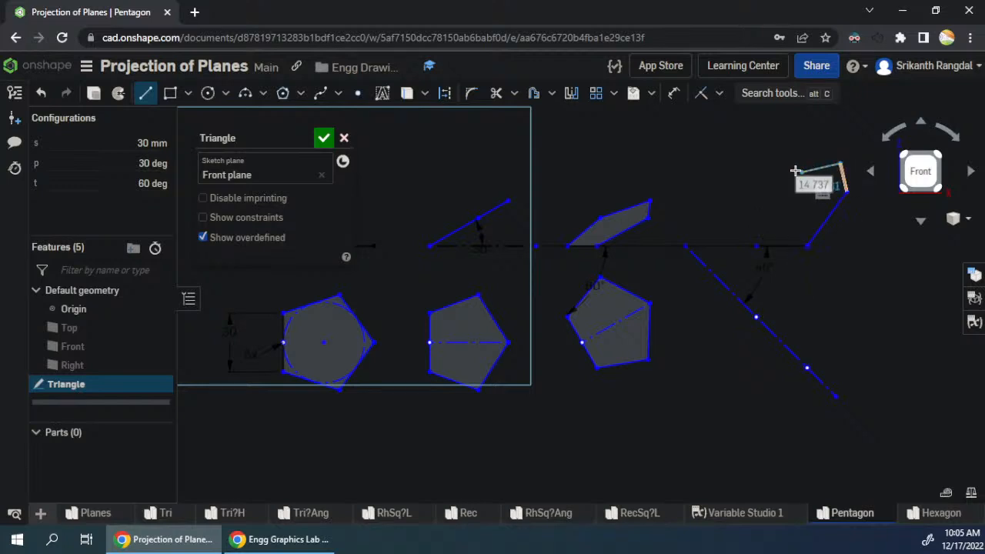
click(801, 192)
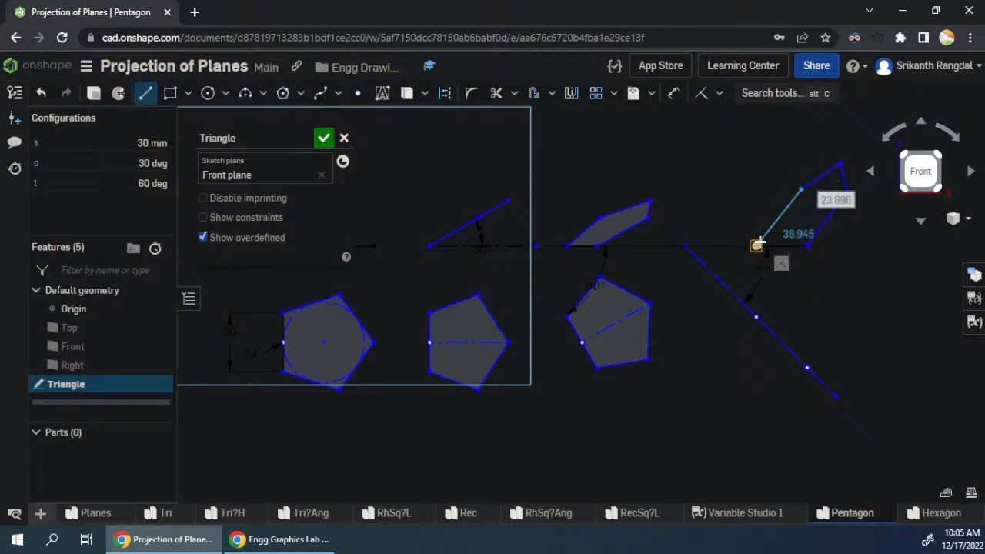
click(758, 246)
key(Escape)
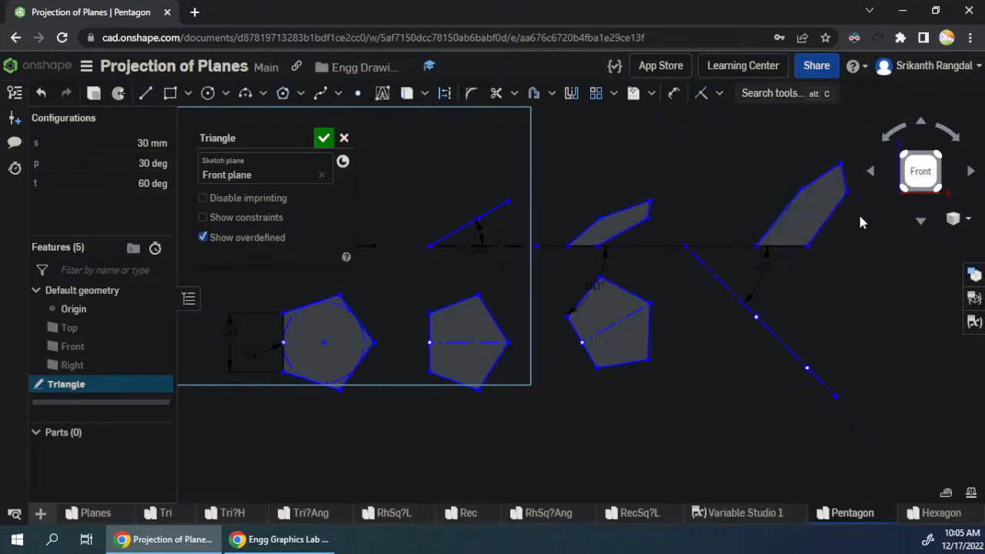
- Align the side view's three upper vertices horizontally with the matching corners of the last front view
click(840, 164)
click(649, 201)
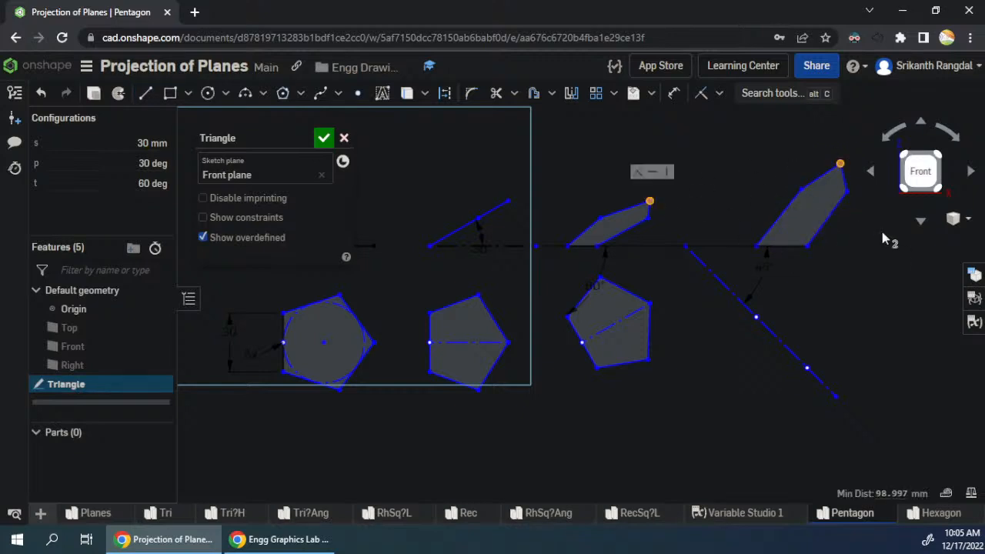
key(h)
click(801, 190)
click(847, 192)
click(648, 218)
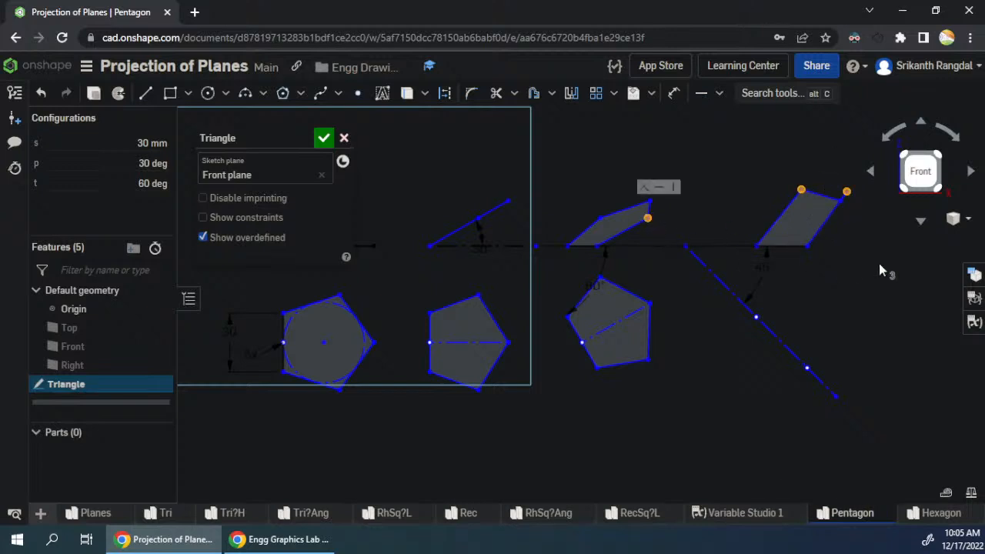
key(h)
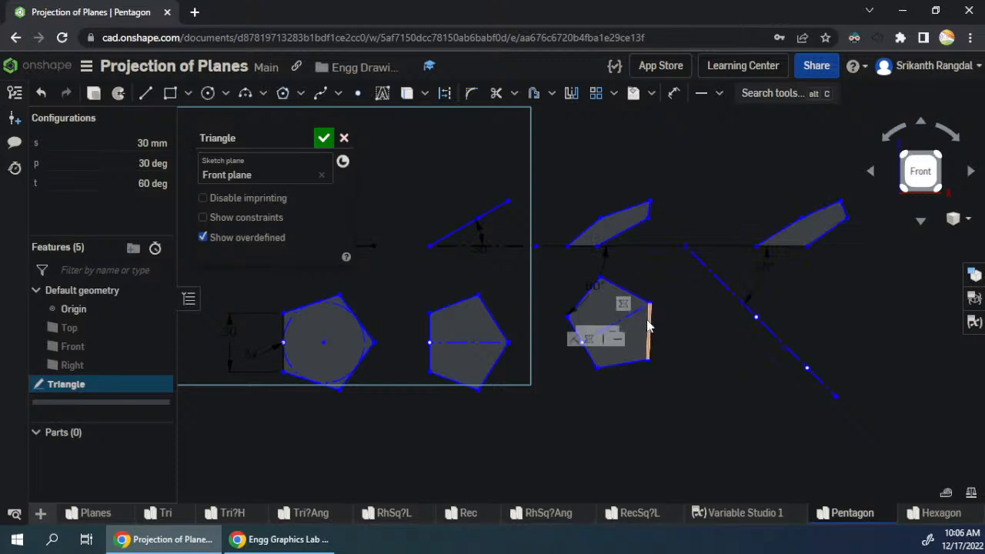
- Project the last top view's upper-right corner onto the 45-degree line as a point and align the side view's highest vertex vertically with it
click(357, 93)
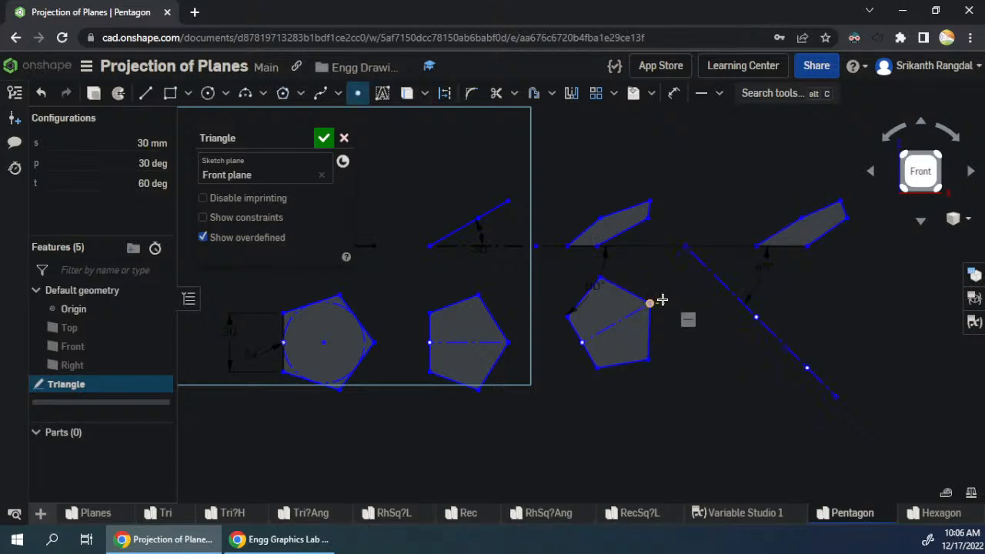
click(741, 304)
key(Escape)
click(841, 202)
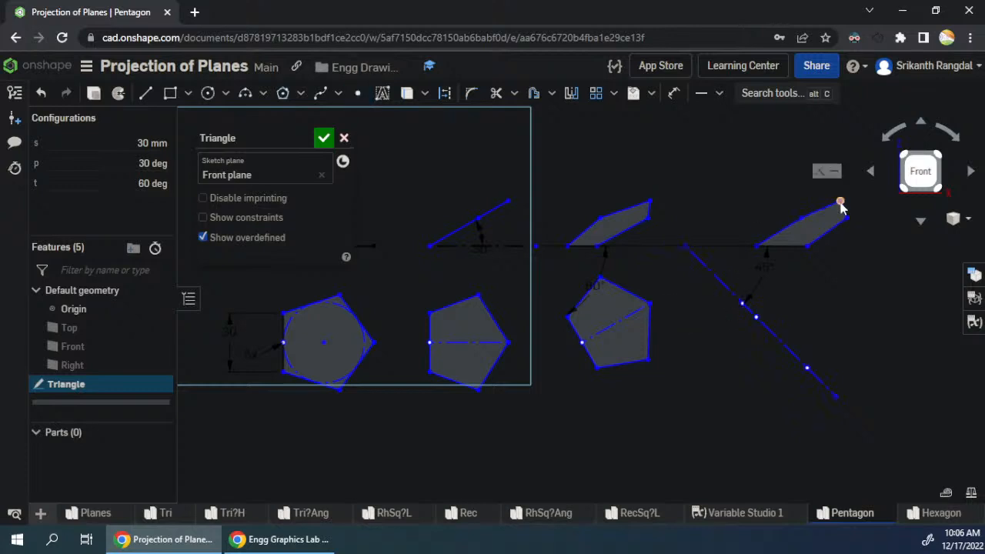
click(741, 303)
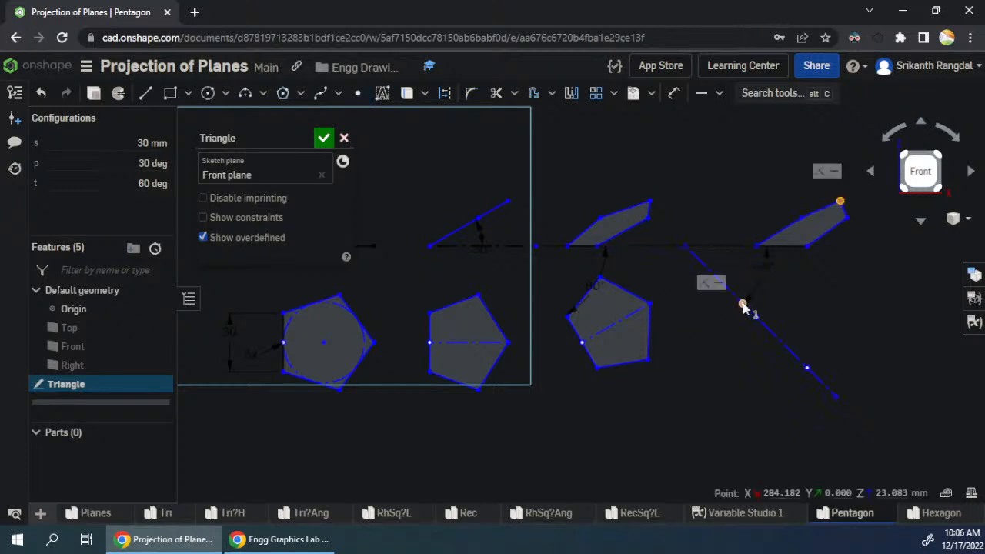
click(903, 308)
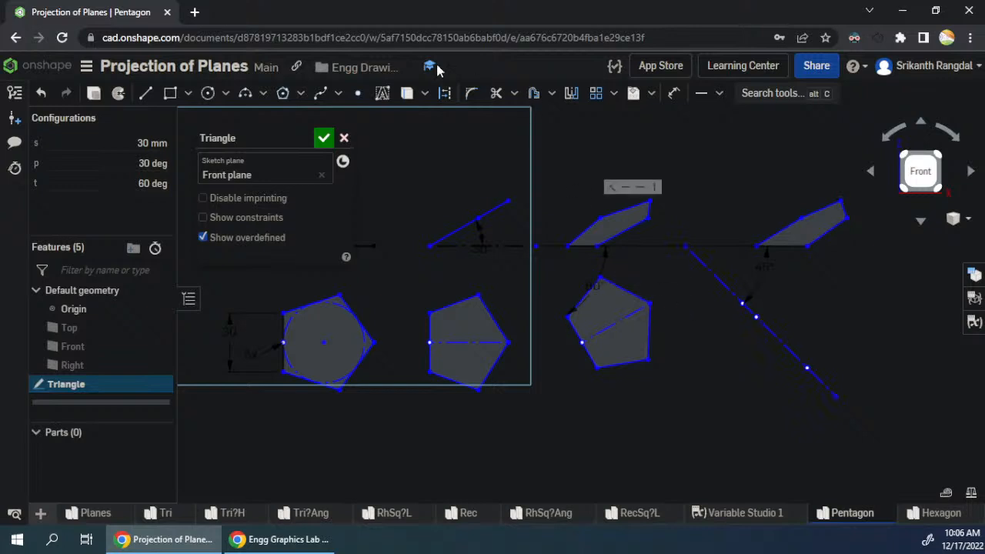
click(355, 96)
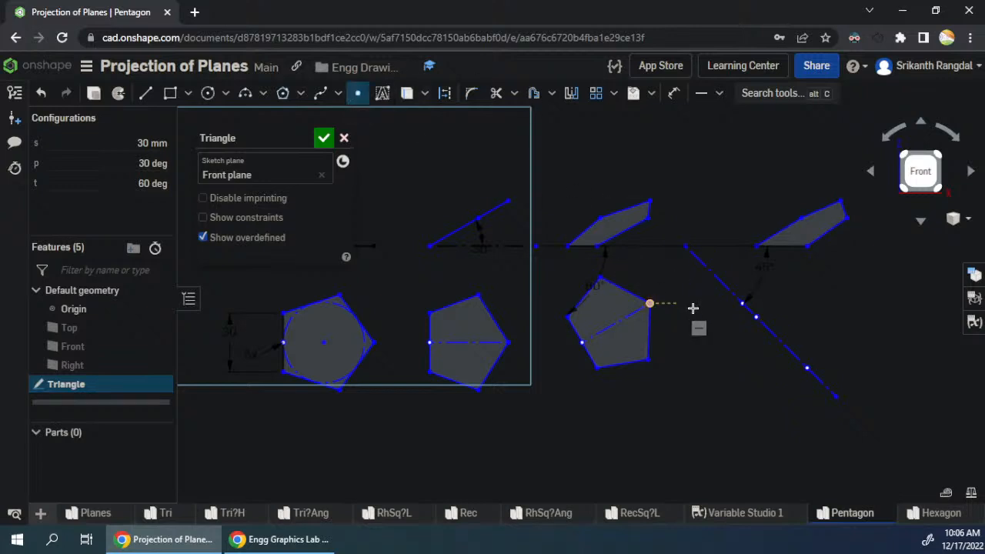
click(742, 303)
key(Escape)
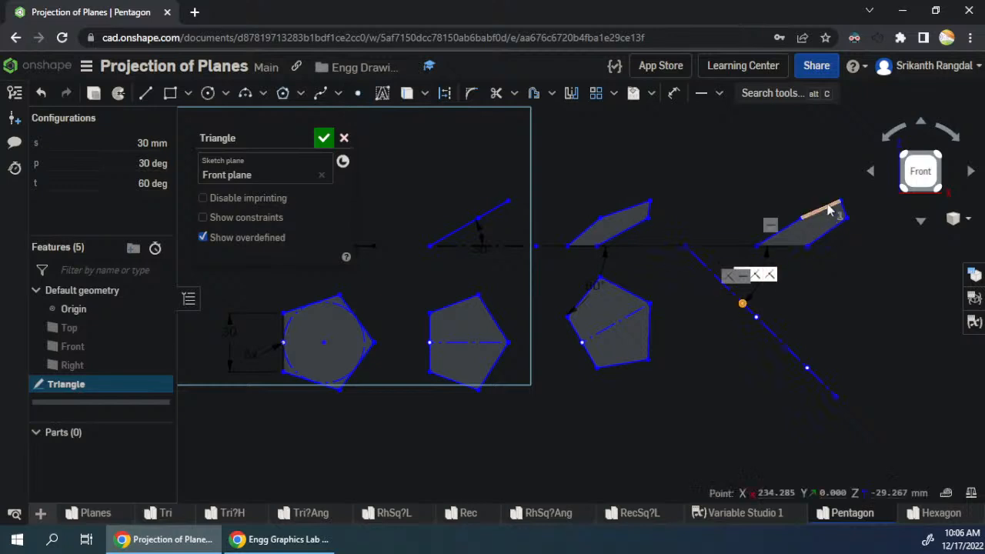
click(840, 203)
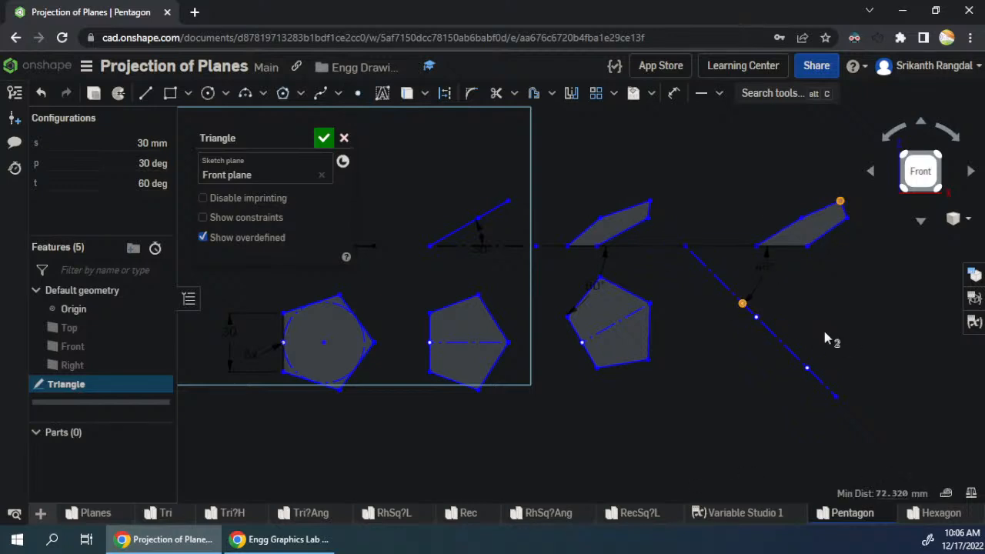
key(v)
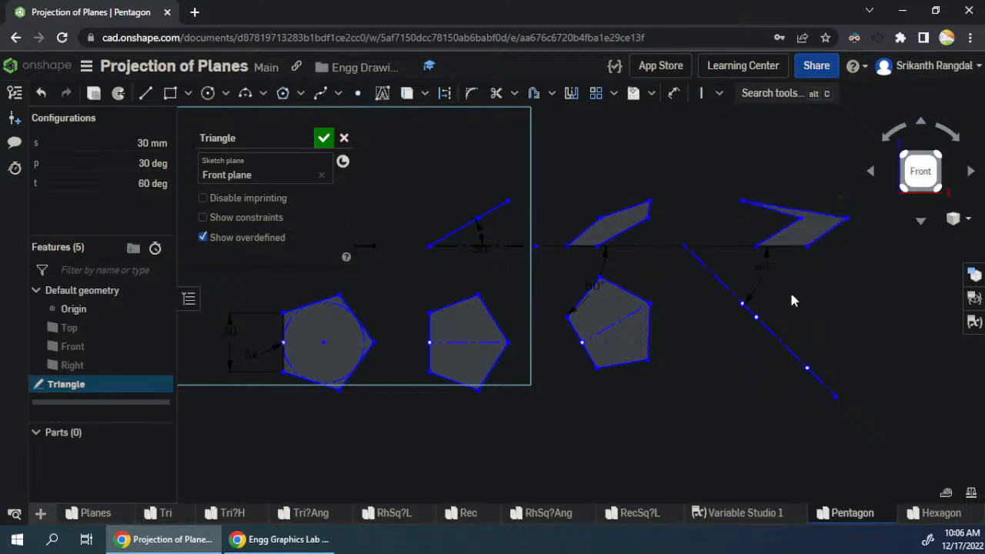
- Project the last top view's uppermost corner onto the 45-degree line as a point and align the side view's inner vertex vertically with it
click(359, 94)
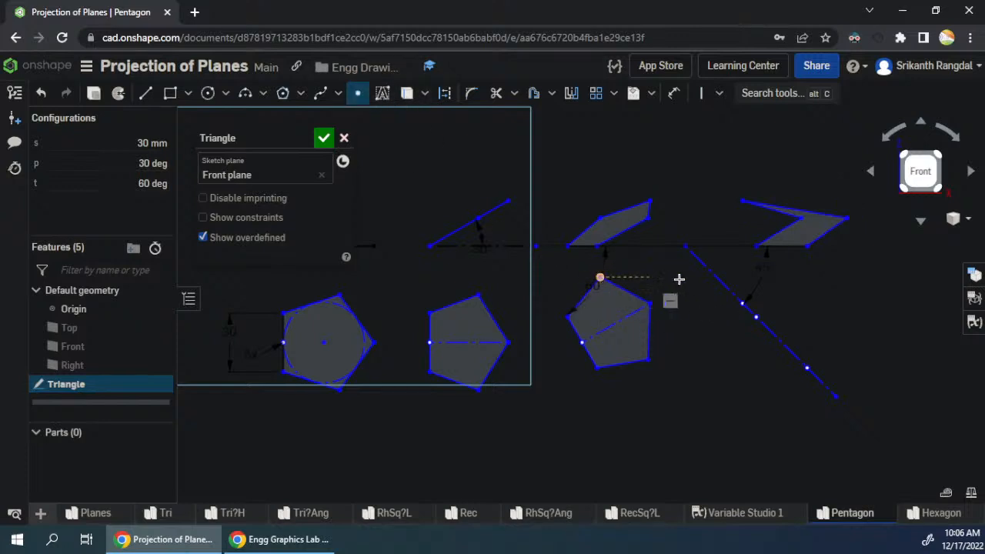
click(716, 282)
key(Escape)
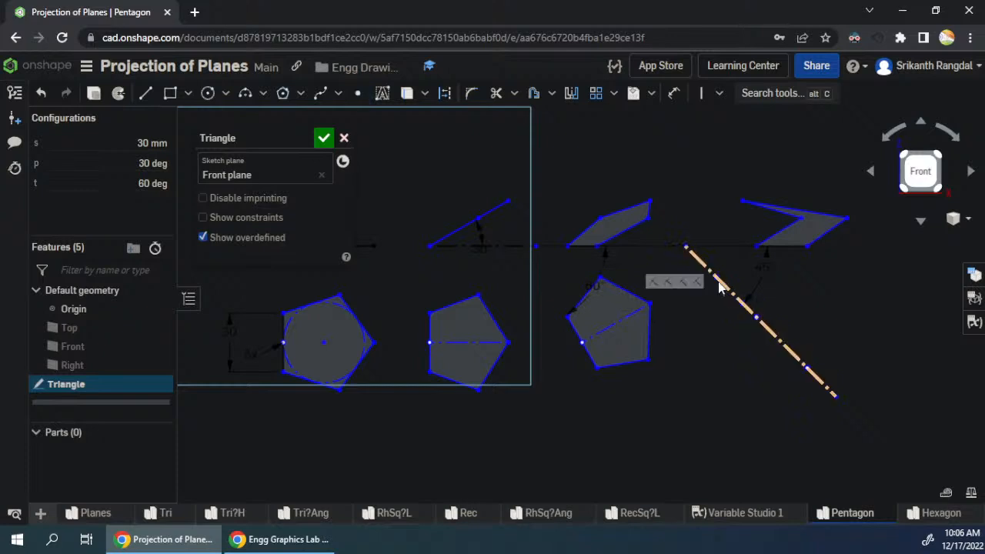
click(716, 278)
click(801, 218)
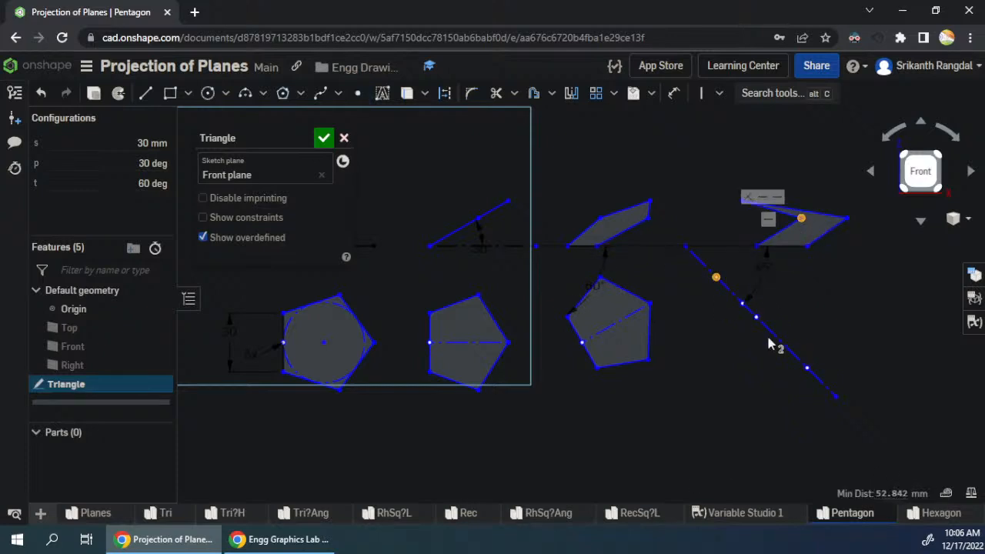
key(v)
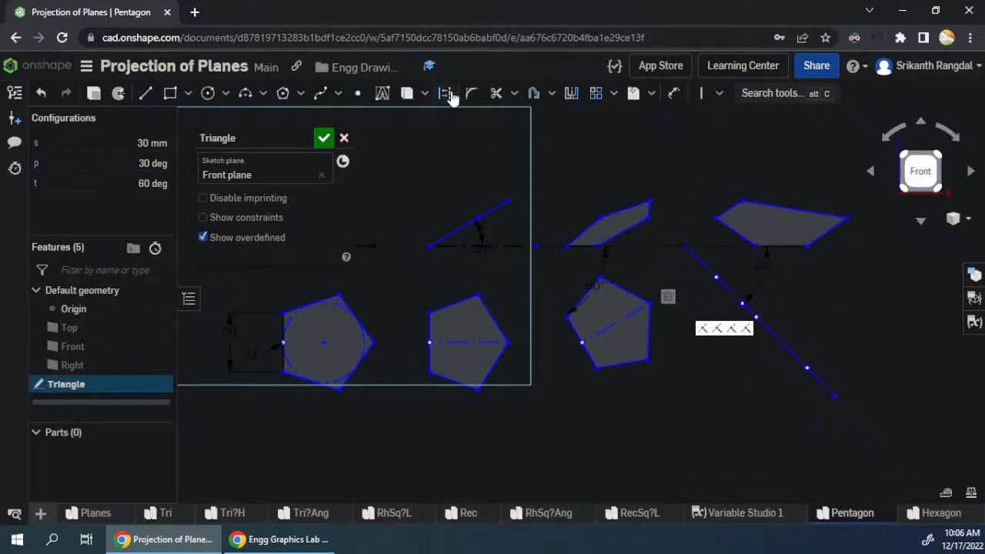
- Add a 45-degree-line point level with the top view's lower-right corner, align the side view's outer vertex vertically with it, and finish the sketch
click(358, 93)
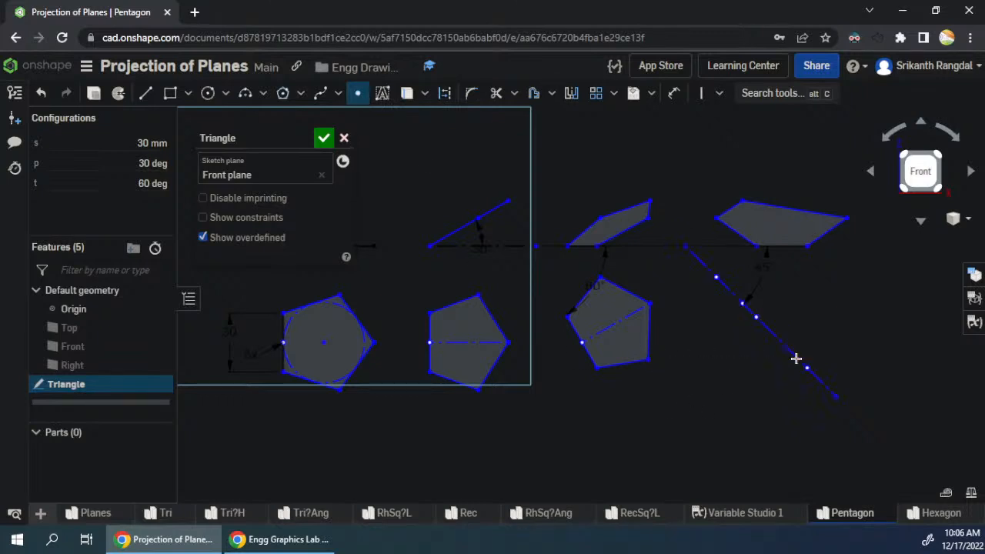
click(798, 359)
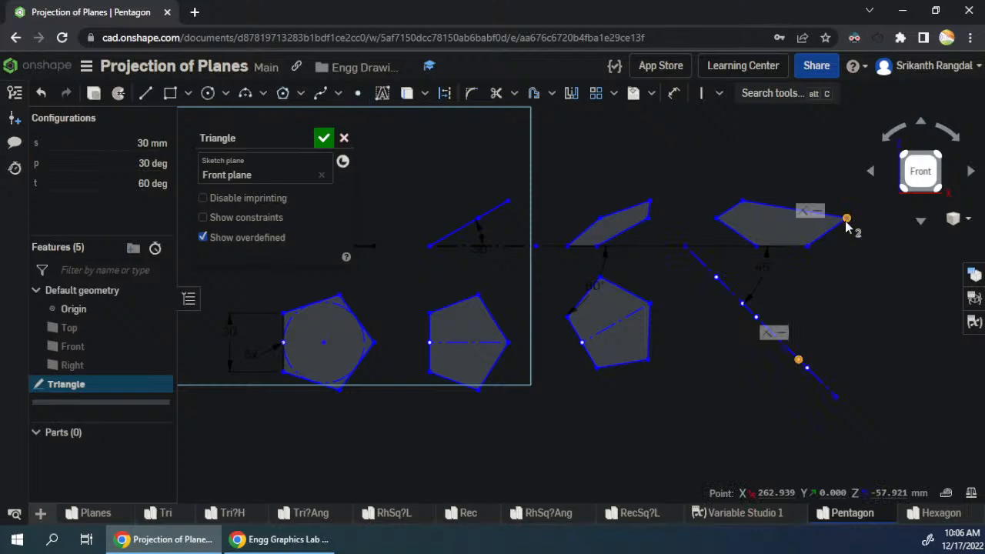
key(v)
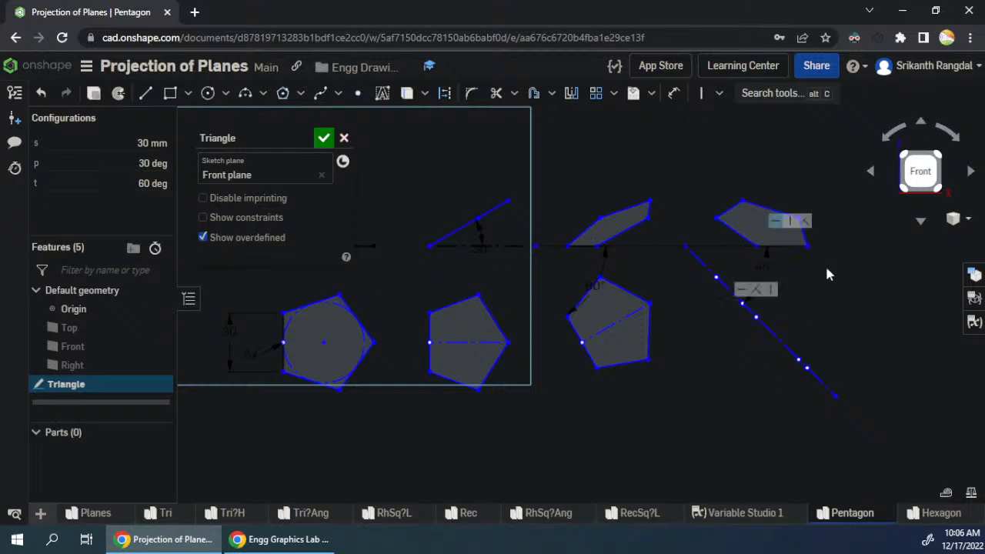
click(323, 137)
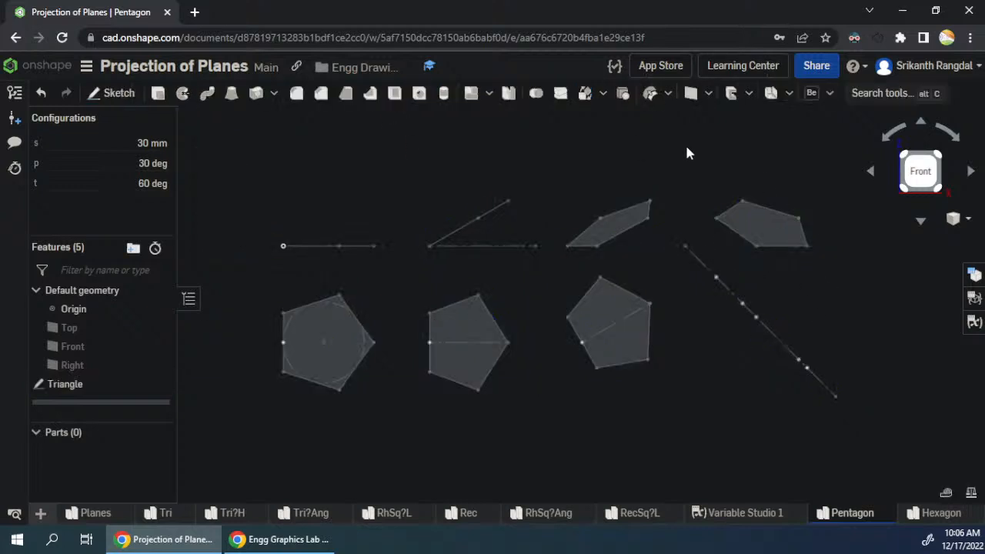
- Add a Measure value feature named Front that measures the area of the last front view's face
click(830, 93)
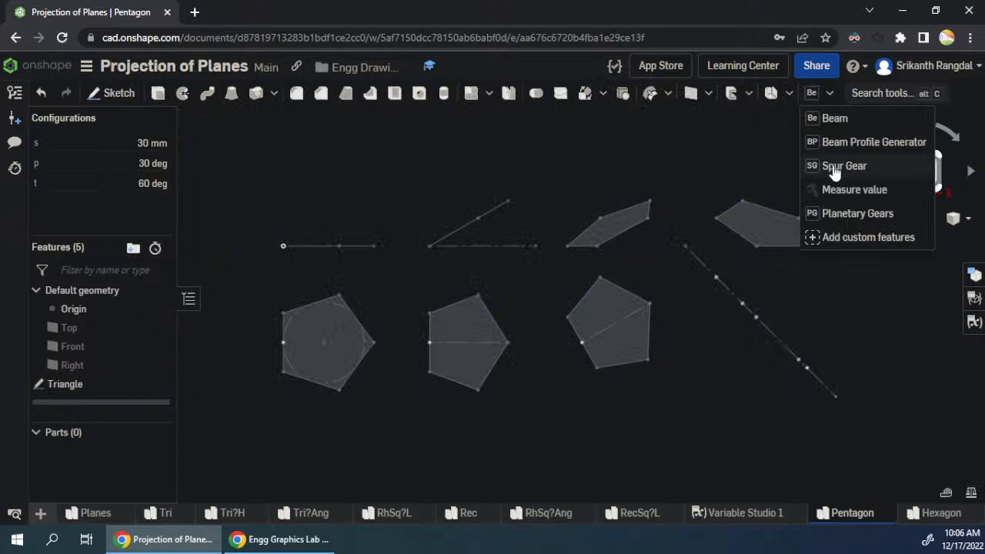
click(832, 191)
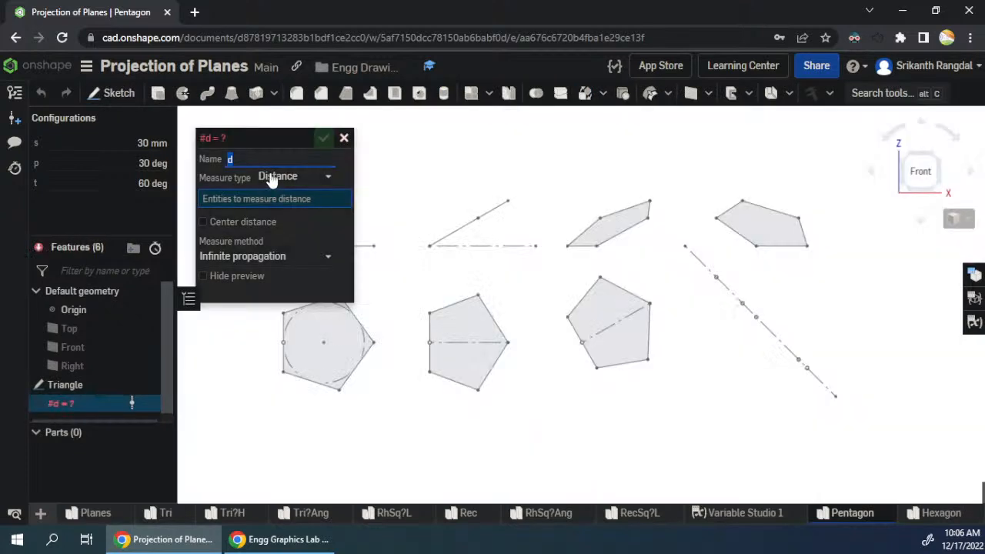
click(304, 178)
click(283, 274)
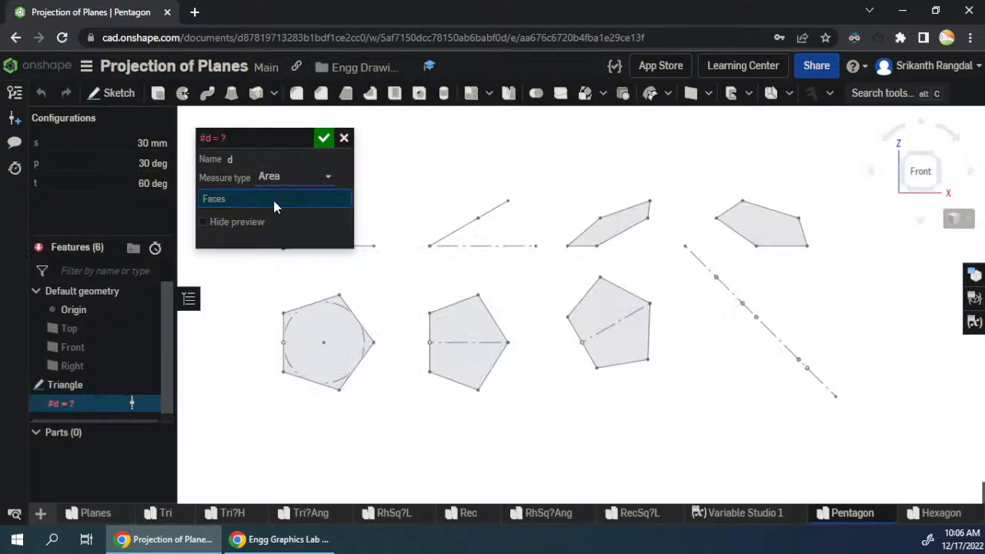
click(269, 160)
text(Front)
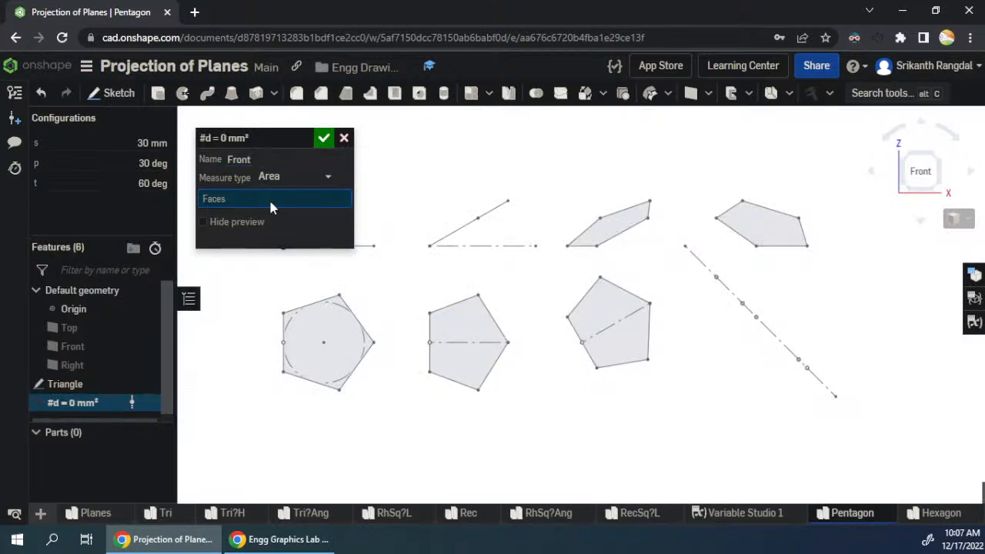
click(624, 235)
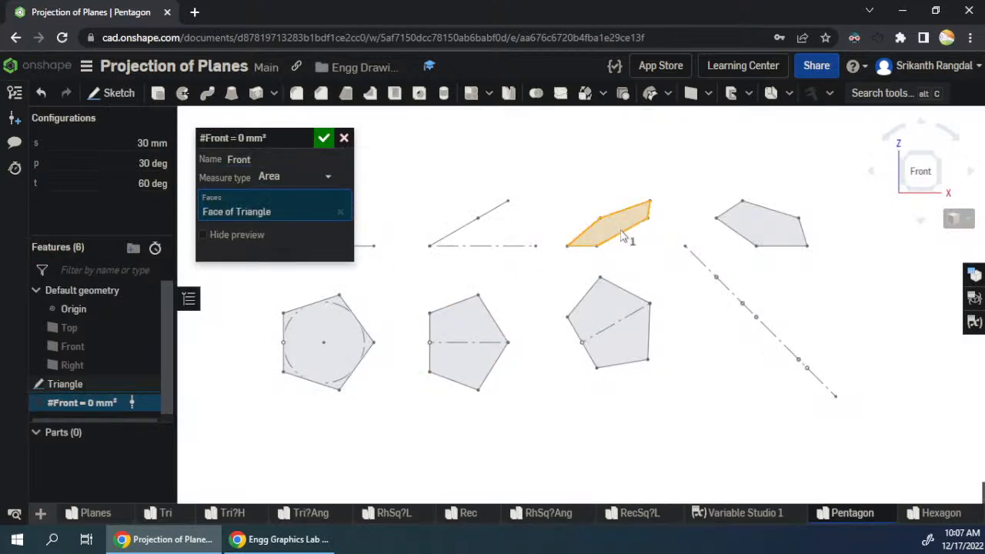
click(324, 138)
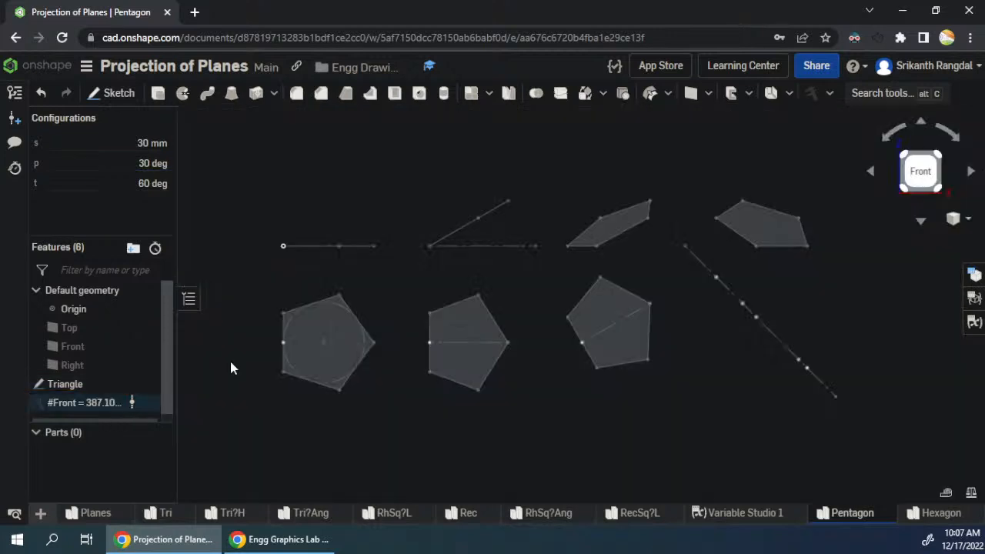
- Add a Measure value feature named Top that measures the area of the last pentagon top view
click(813, 93)
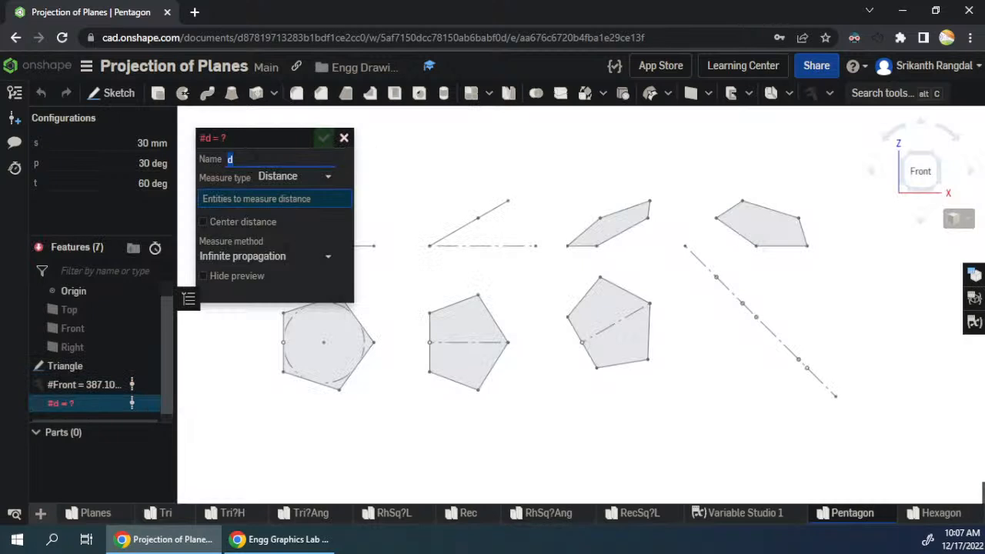
click(266, 180)
click(265, 275)
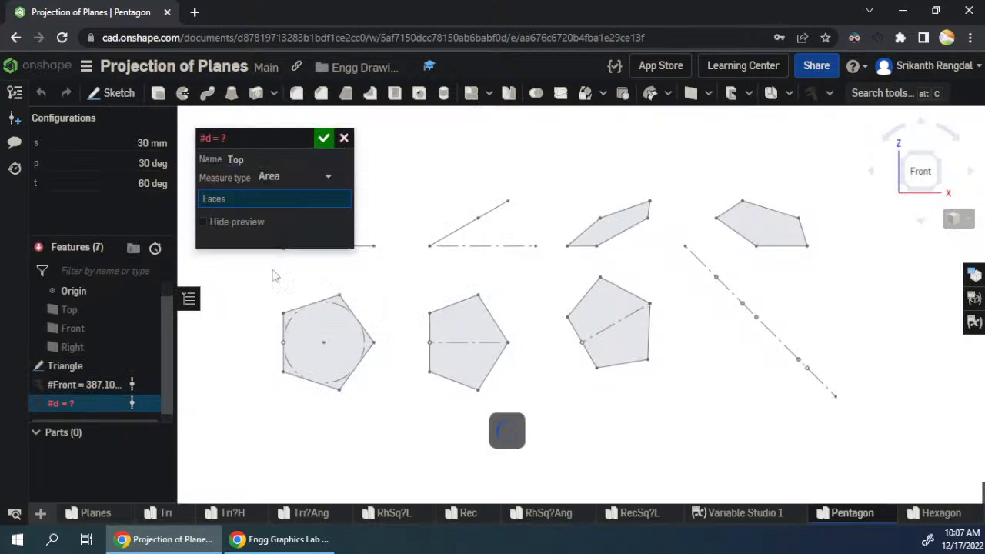
click(600, 326)
click(323, 138)
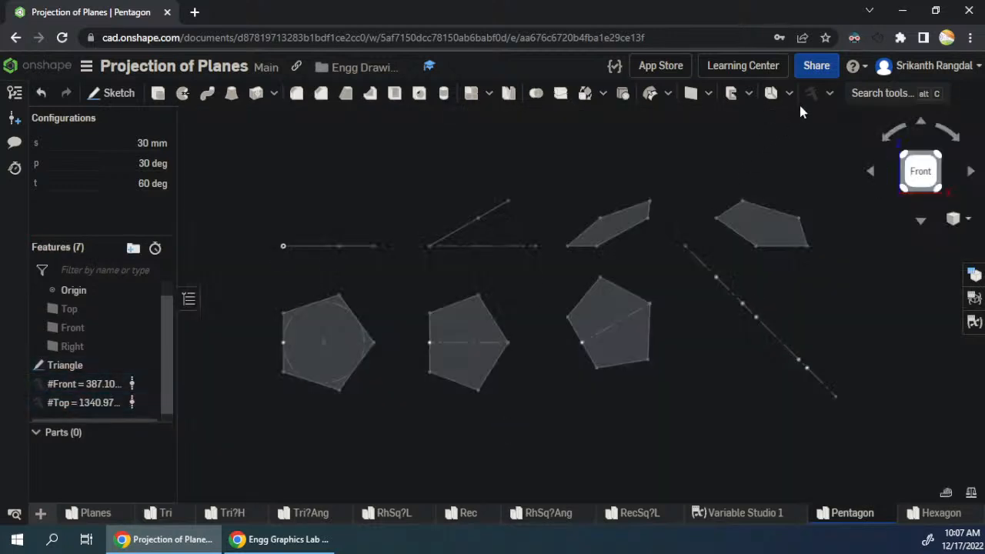
- Add a Measure value feature named Side that measures the area of the side view's face
click(816, 95)
text(d)
click(277, 178)
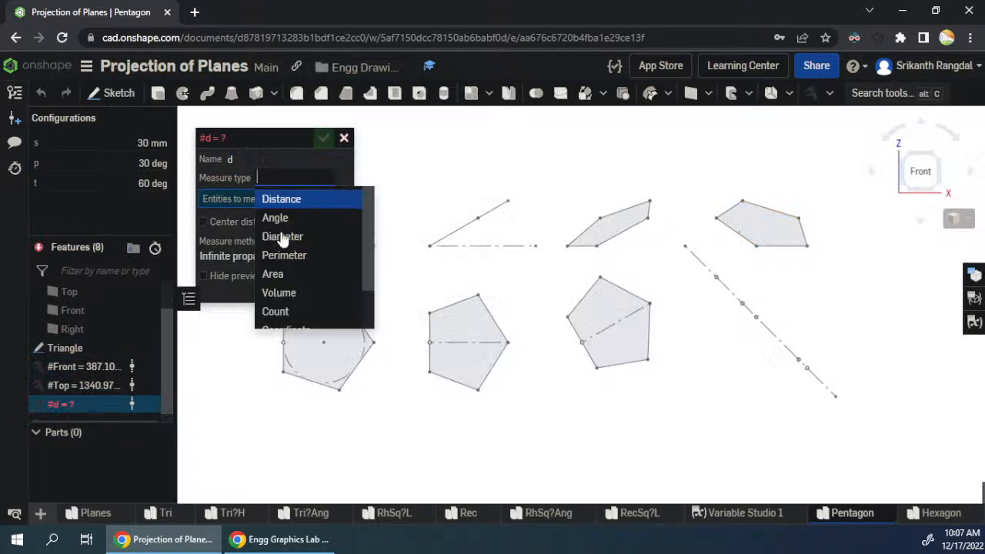
click(279, 274)
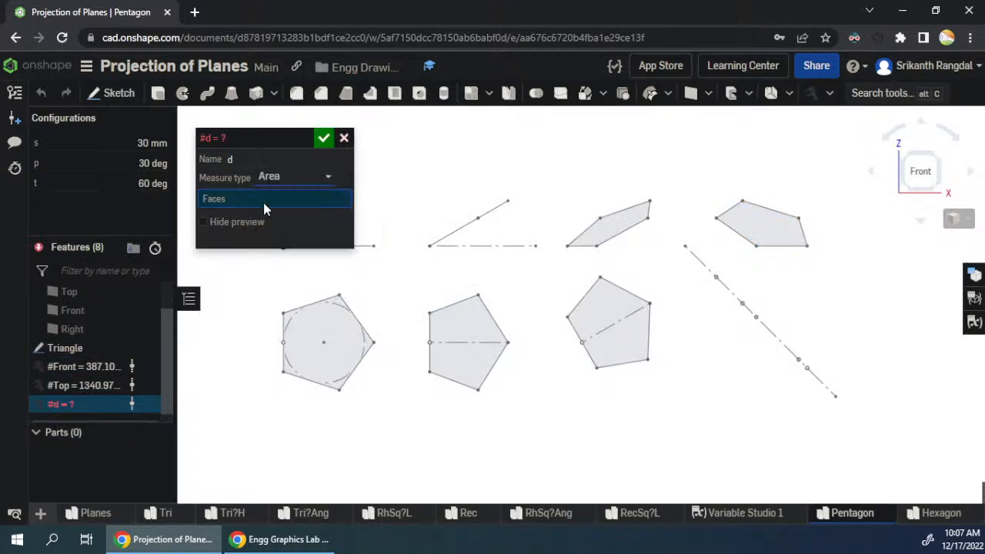
double_click(267, 160)
text(Side)
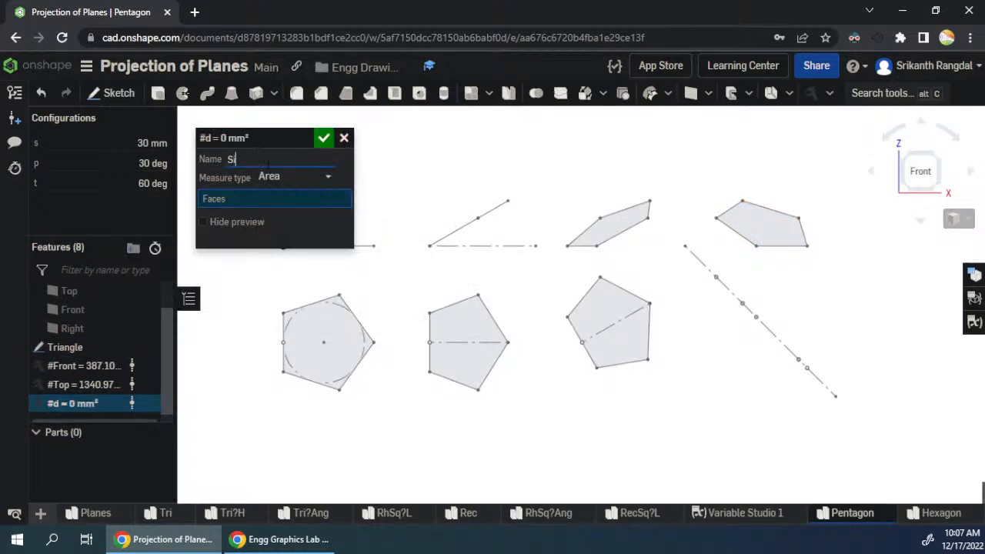
click(758, 225)
click(323, 138)
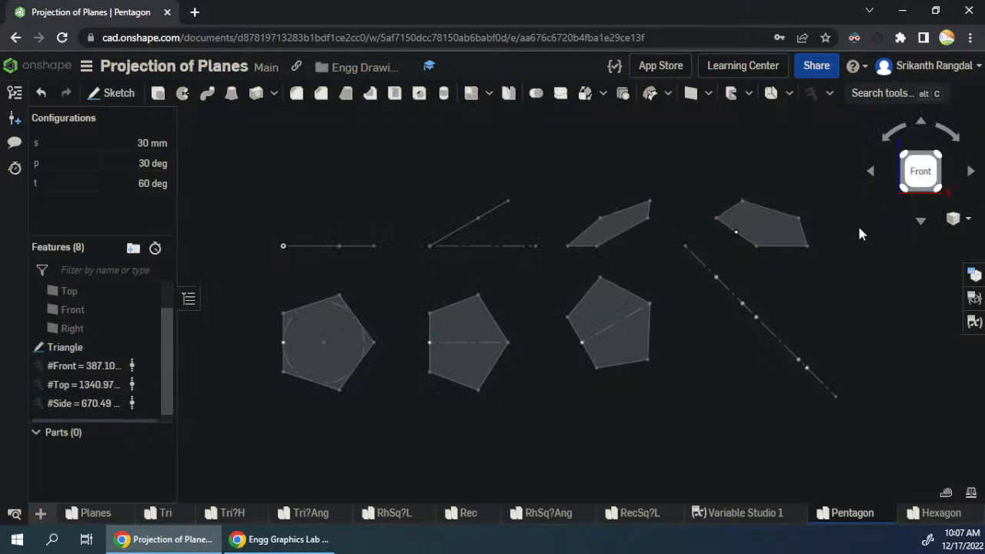
- Add a list configuration input and move it above the t variable
click(973, 275)
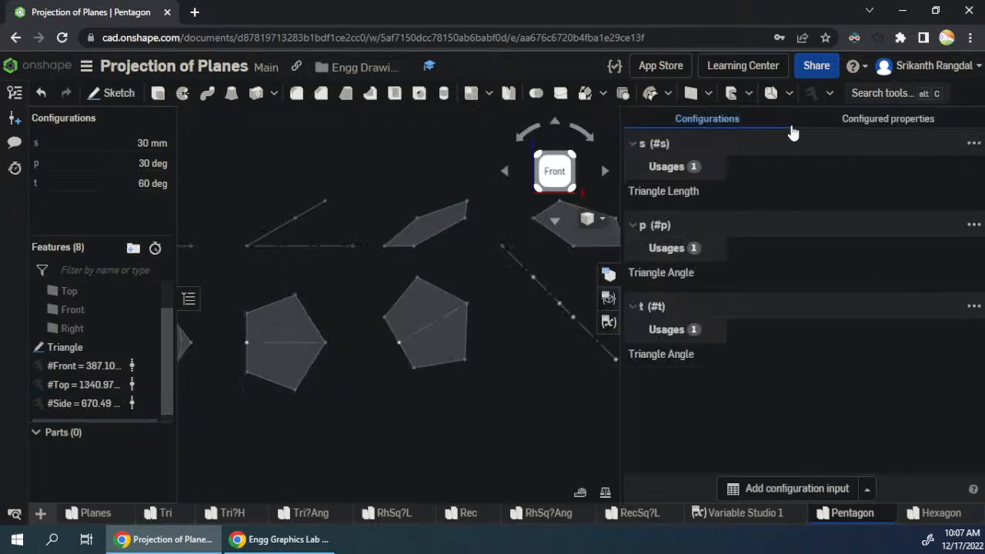
click(865, 491)
click(788, 490)
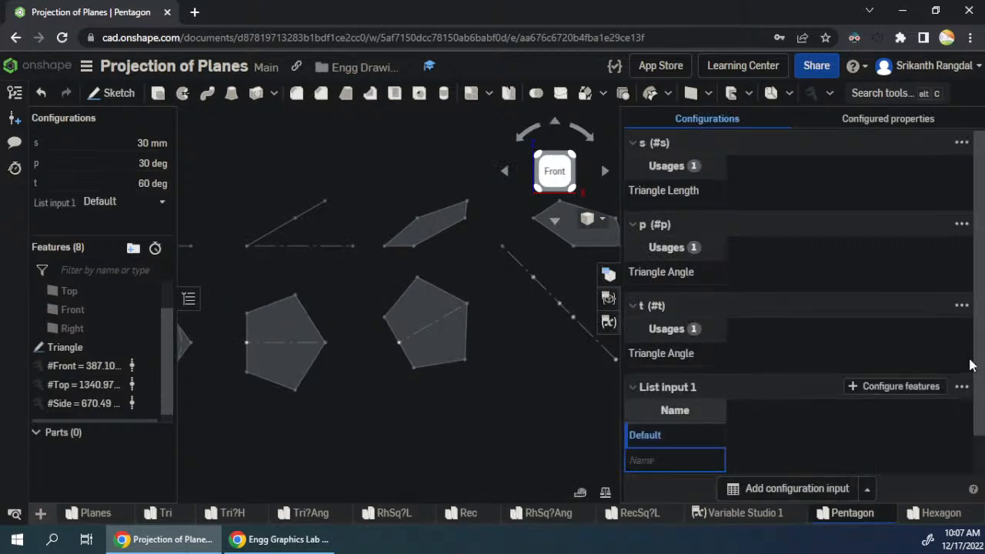
click(961, 387)
click(868, 308)
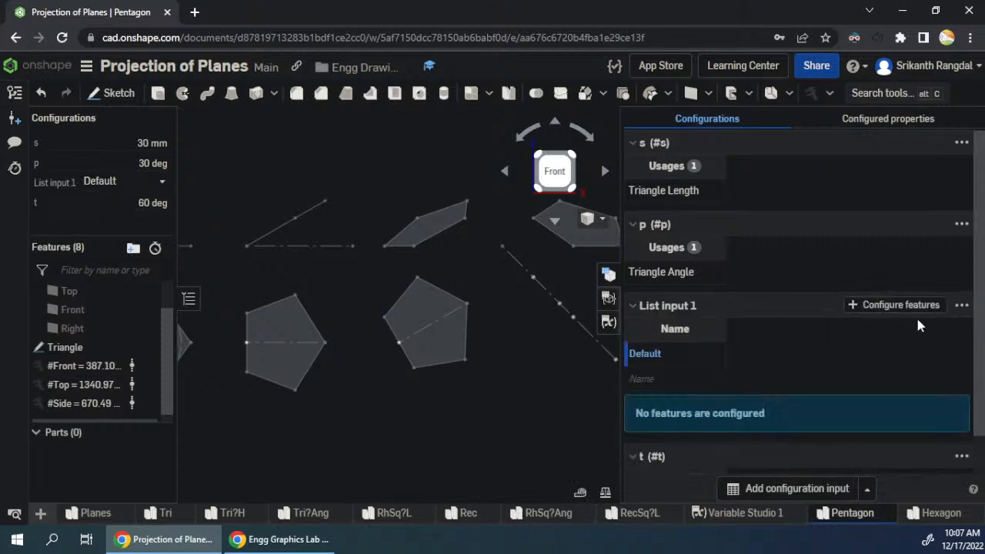
- Move the list configuration input above the p and s variables so it heads the configuration inputs
click(961, 308)
click(852, 209)
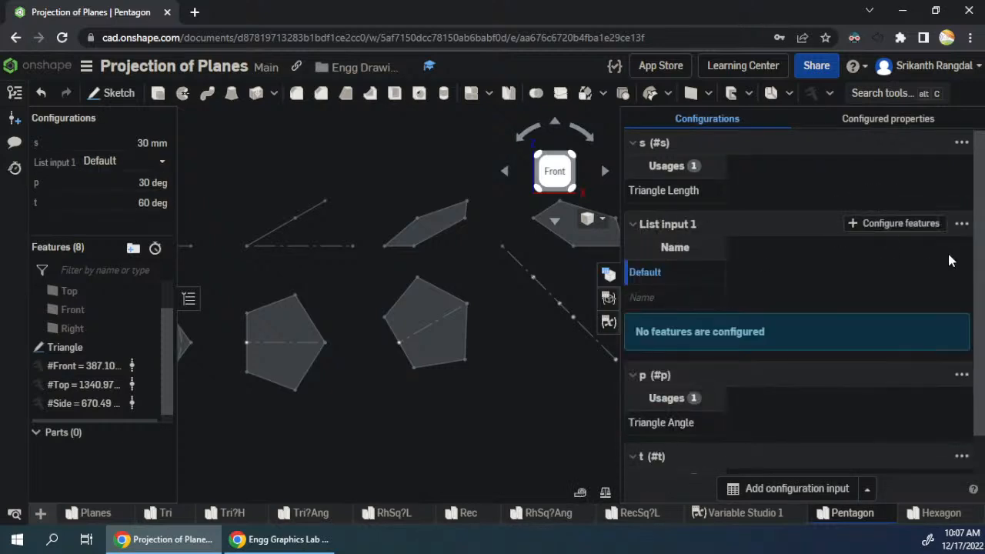
click(961, 226)
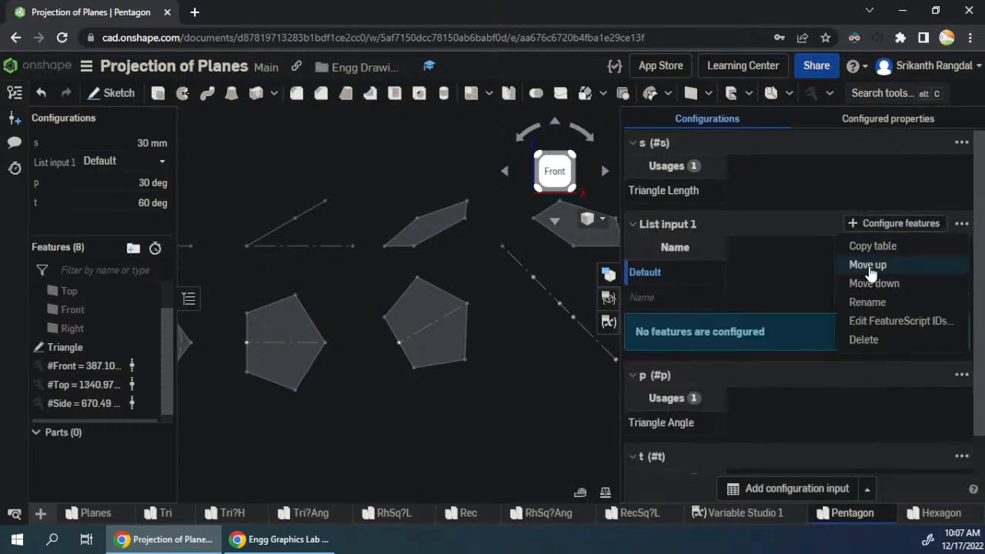
click(868, 265)
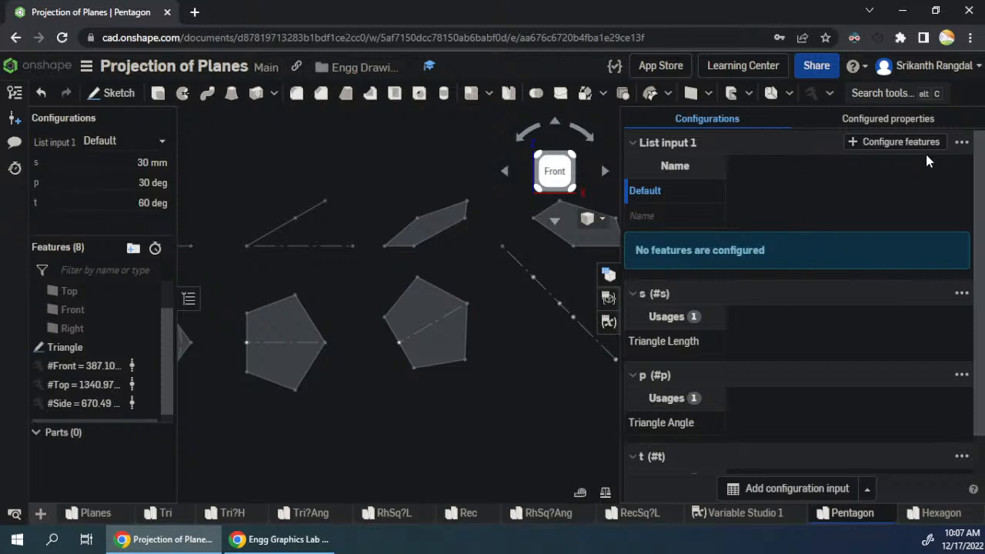
click(962, 142)
- Open the Triangle sketch for editing and configure the first pentagon's edge length dimension with List input 1
right_click(62, 347)
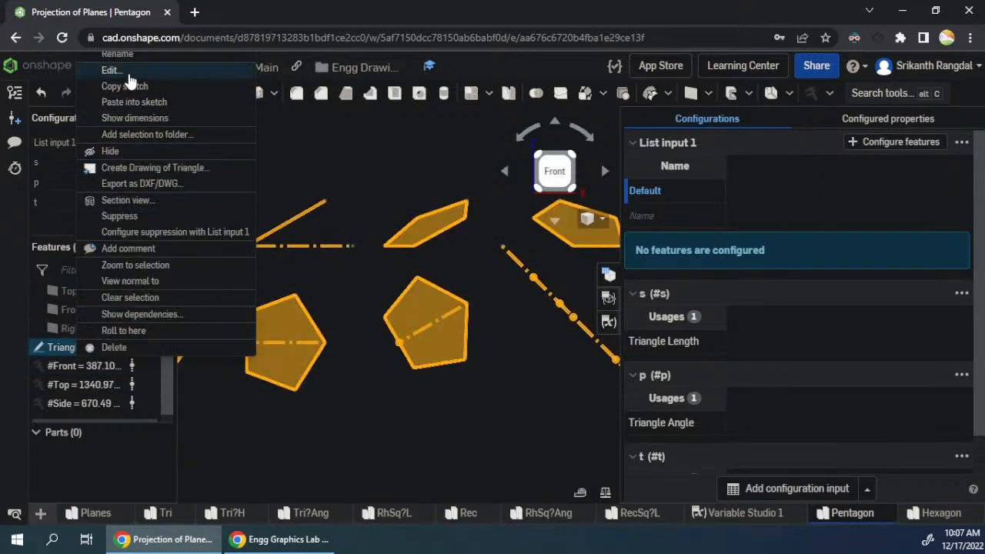
click(127, 72)
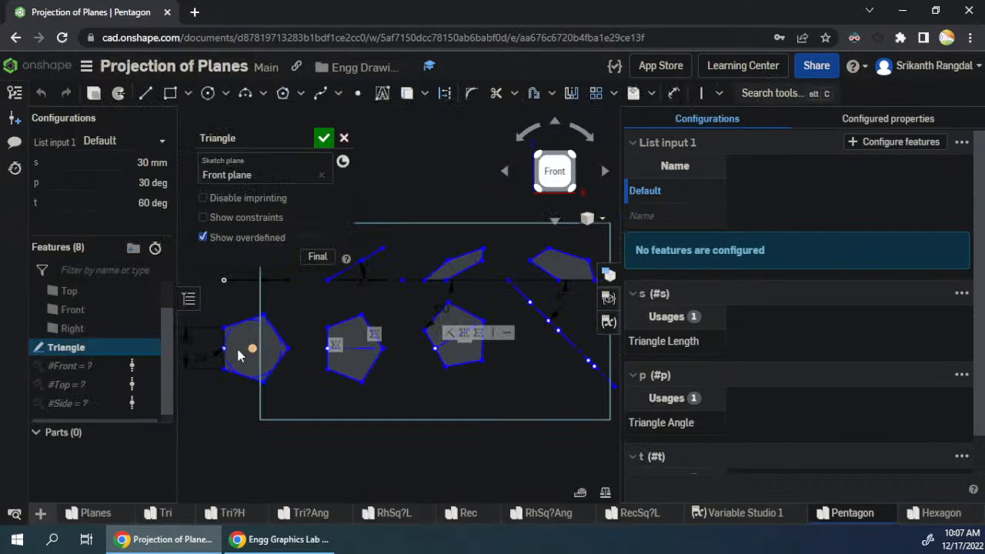
scroll(250, 350, down, 2)
right_click(208, 346)
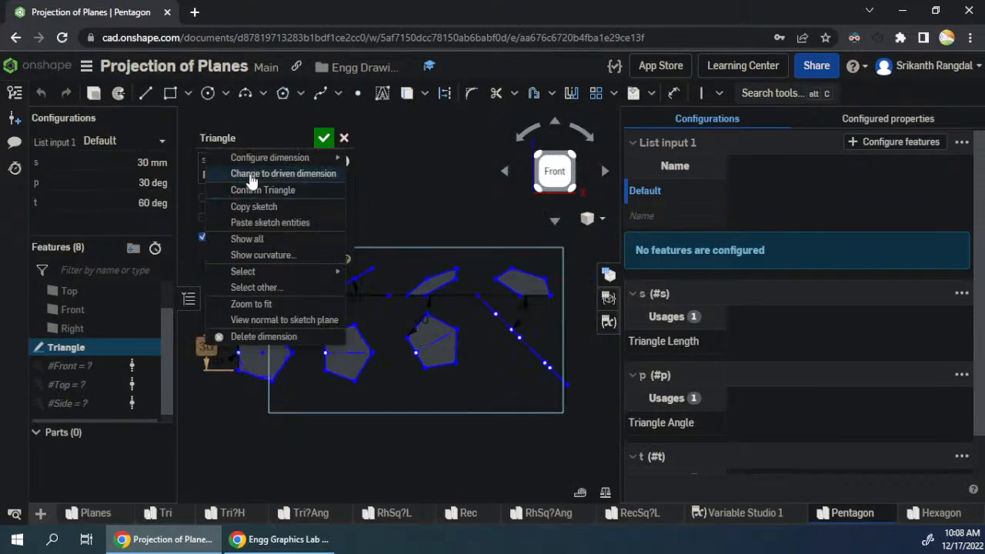
mouse_move(265, 158)
click(371, 158)
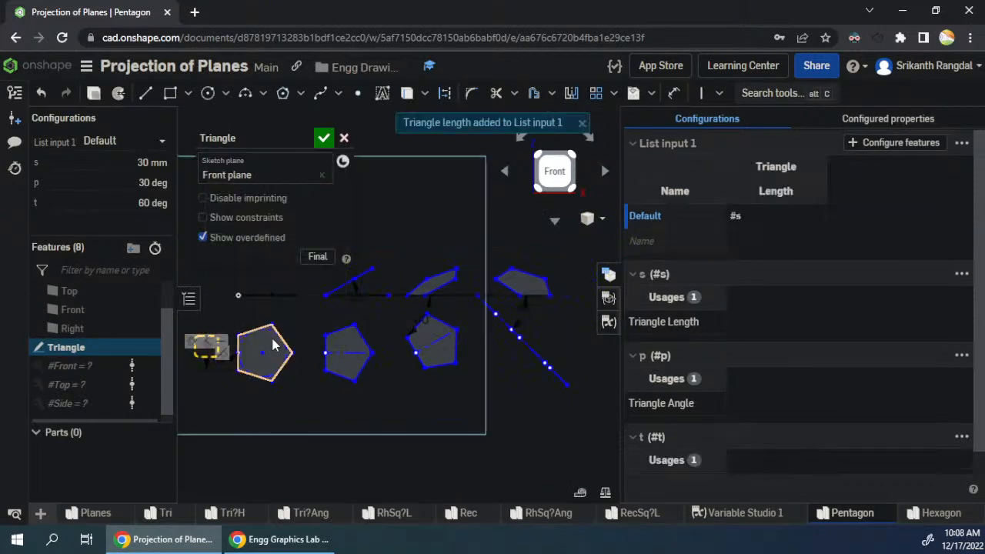
- Configure the surface inclination angle and the last top view's edge angle dimensions with List input 1
right_click(355, 294)
mouse_move(419, 306)
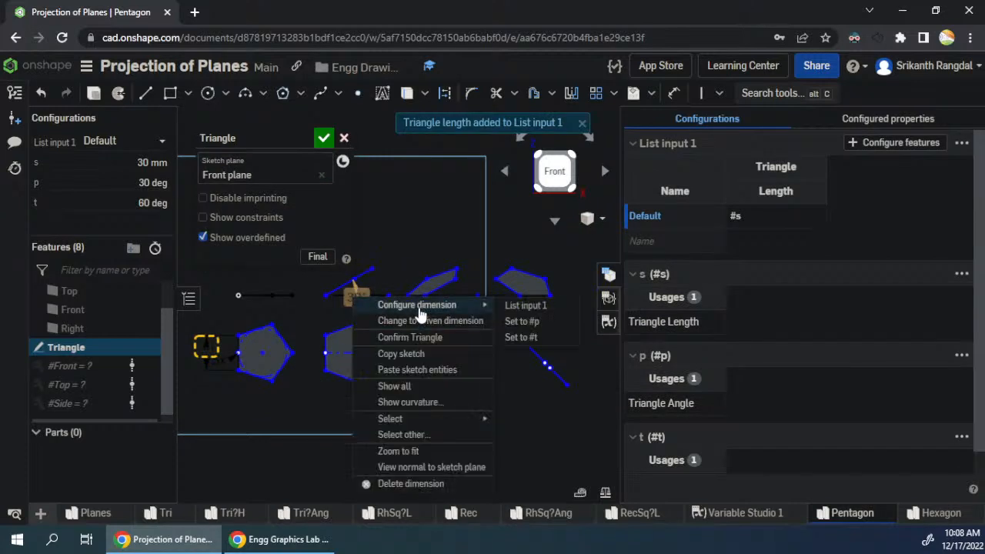
click(531, 306)
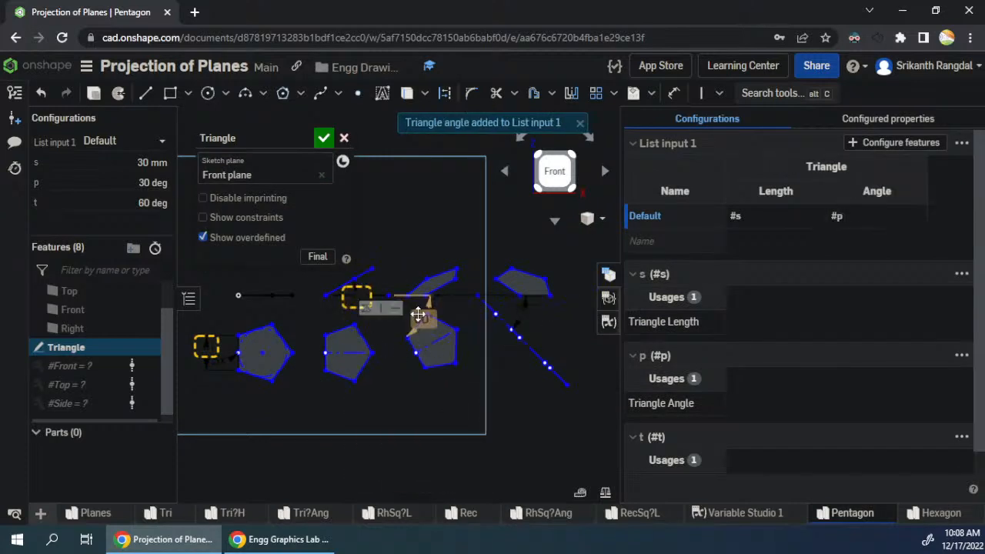
right_click(419, 314)
mouse_move(477, 323)
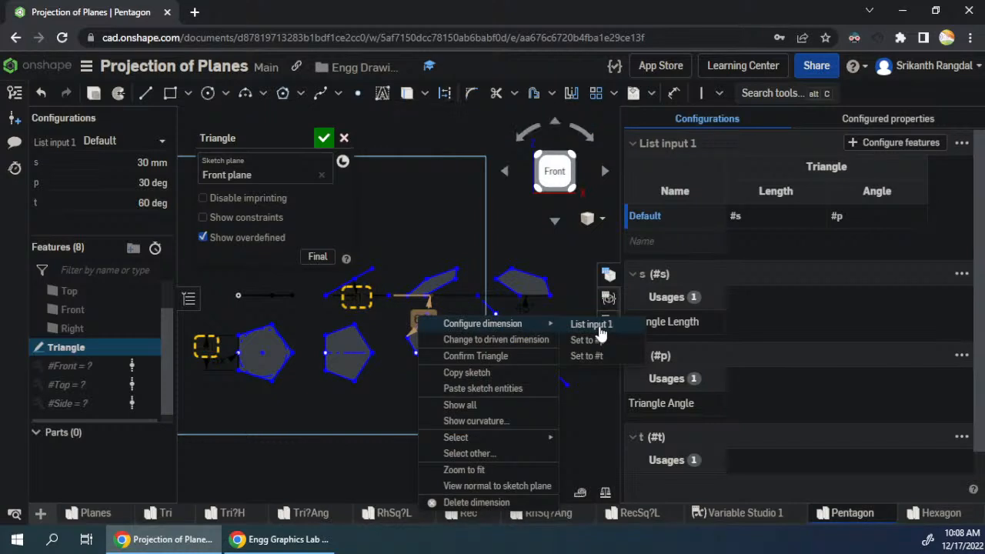
click(599, 330)
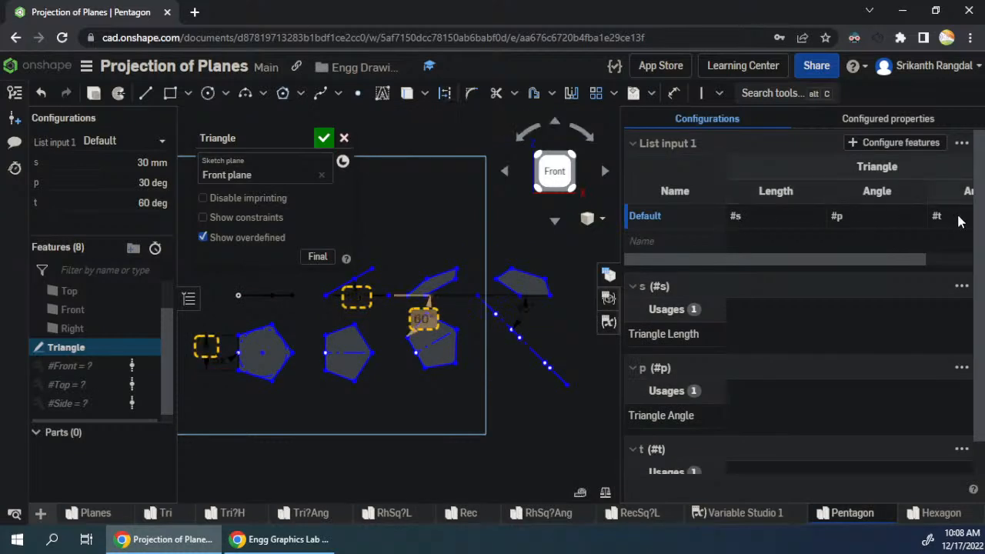
- Narrow the Name, Length and Angle columns of the List input 1 table so all of them fit
drag(825, 194, 679, 193)
drag(825, 192, 763, 193)
drag(866, 192, 801, 192)
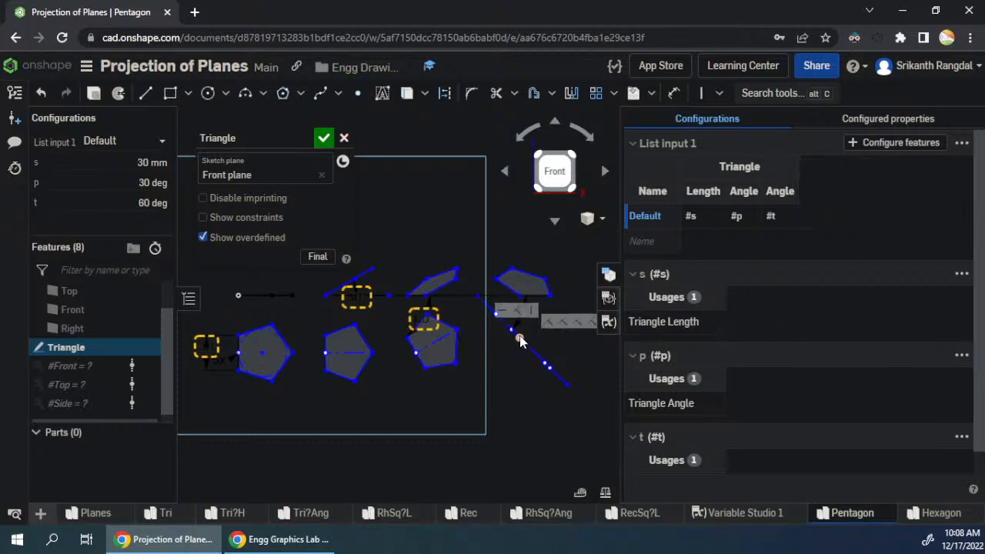
- Accept the Triangle sketch and add a row named 1 to the List input 1 table
click(649, 242)
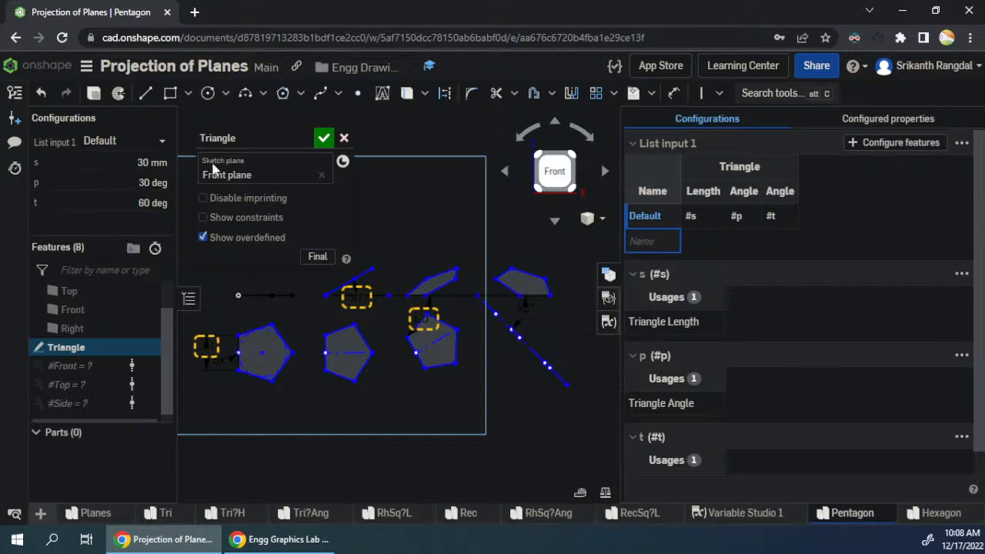
click(323, 138)
click(649, 241)
text(1)
key(Return)
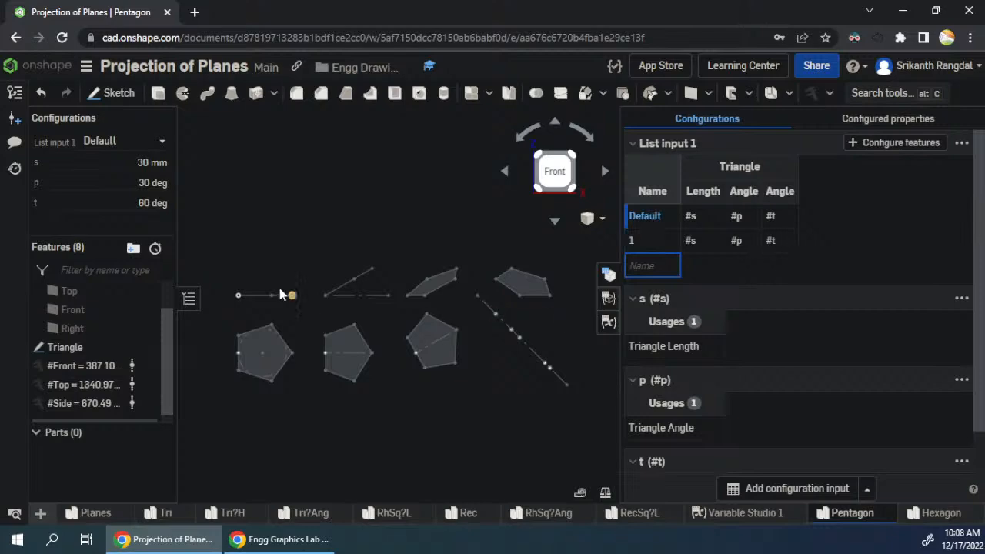
- Arrange the Onshape window and the spreadsheet window side by side on the screen
click(268, 213)
key(super+Right)
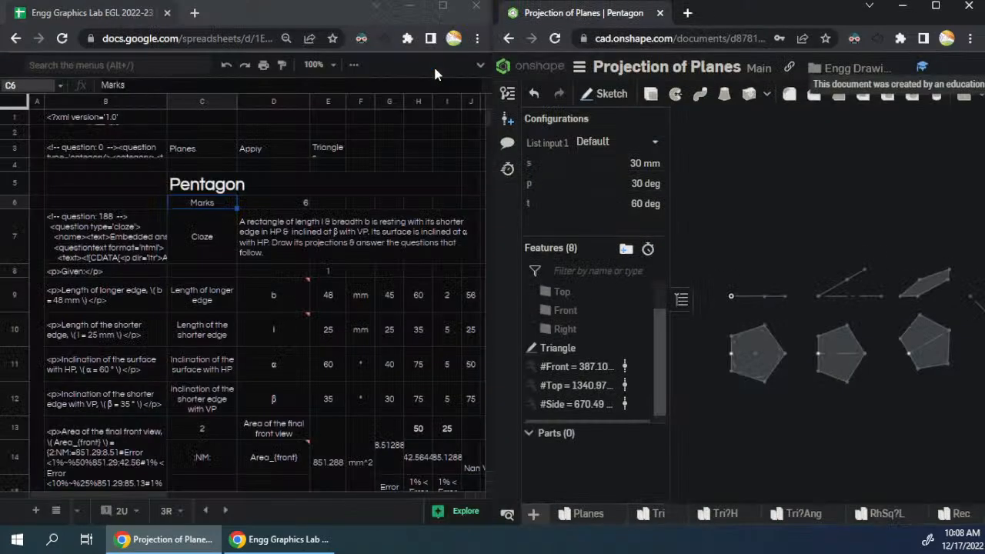
- Replace the D7 question with "A pentagonal plane of edges s is resting on one of its edges on HP such that its surface is inclined at"
click(288, 243)
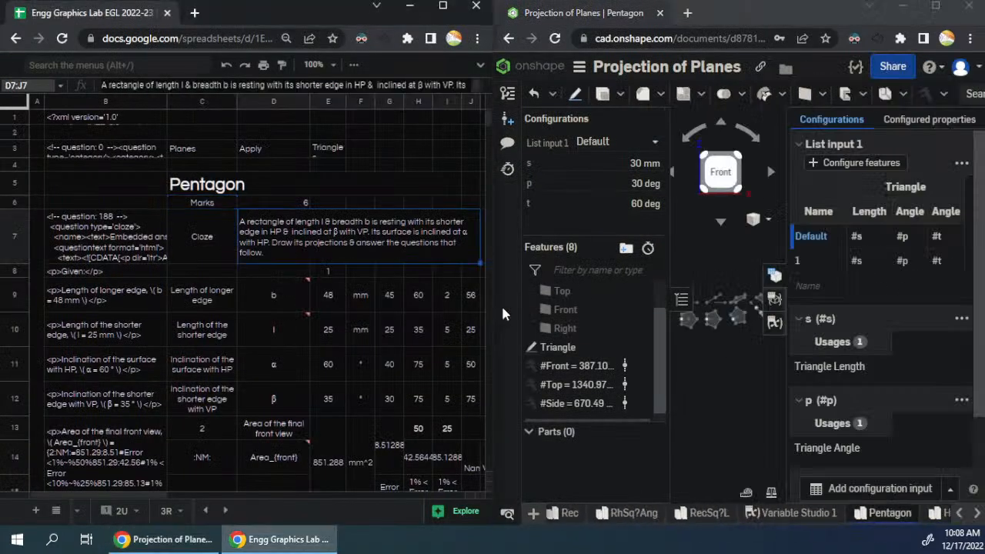
text(A)
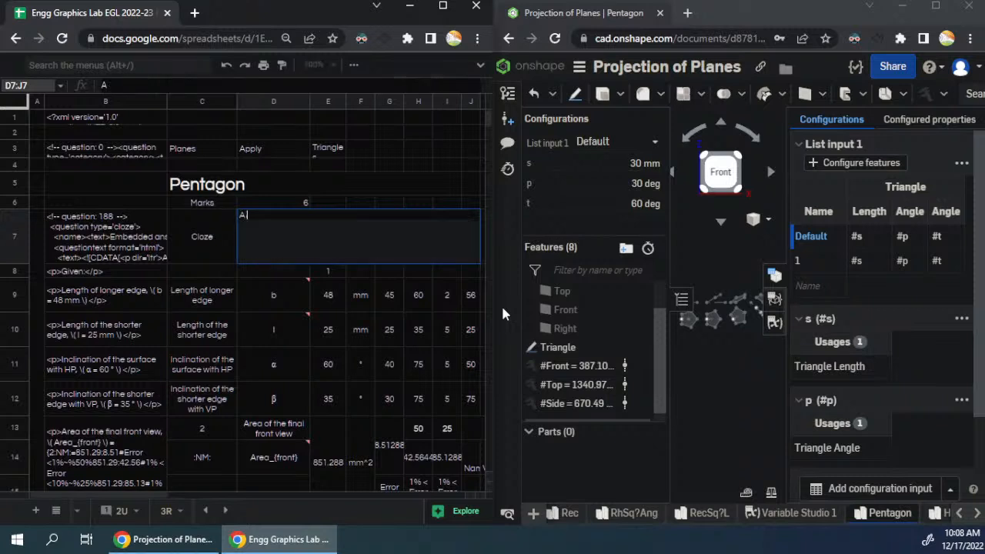
text( pentagonal pla)
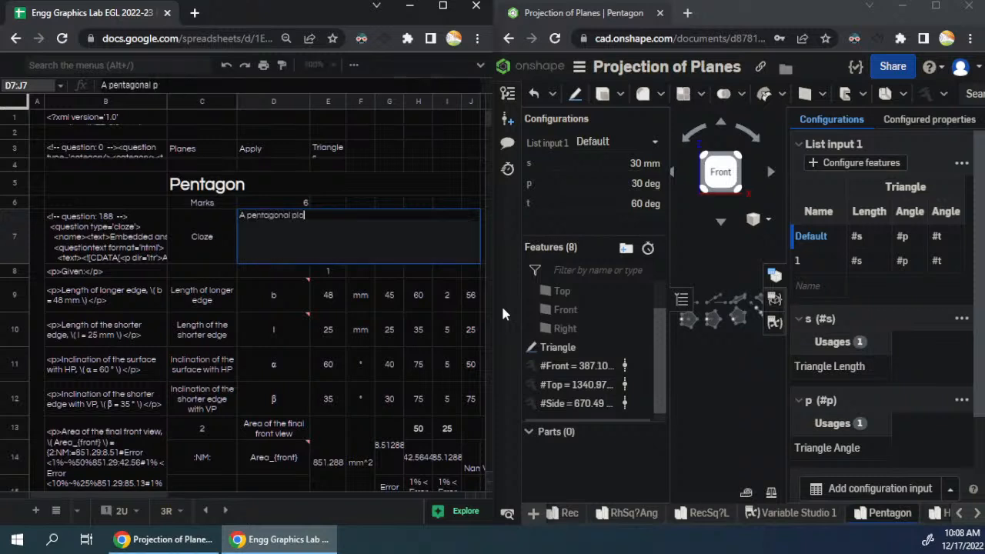
text(ne of edges)
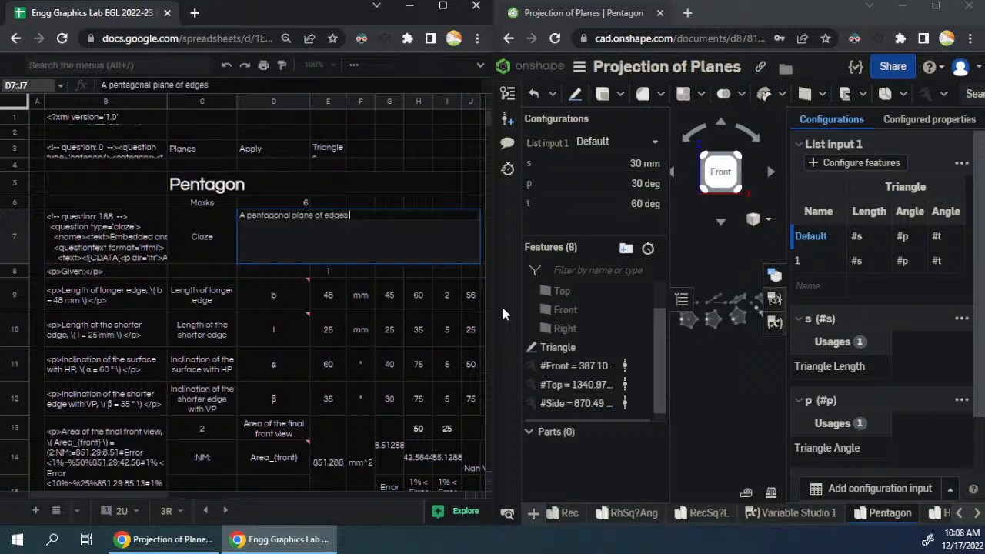
text( s is resting on)
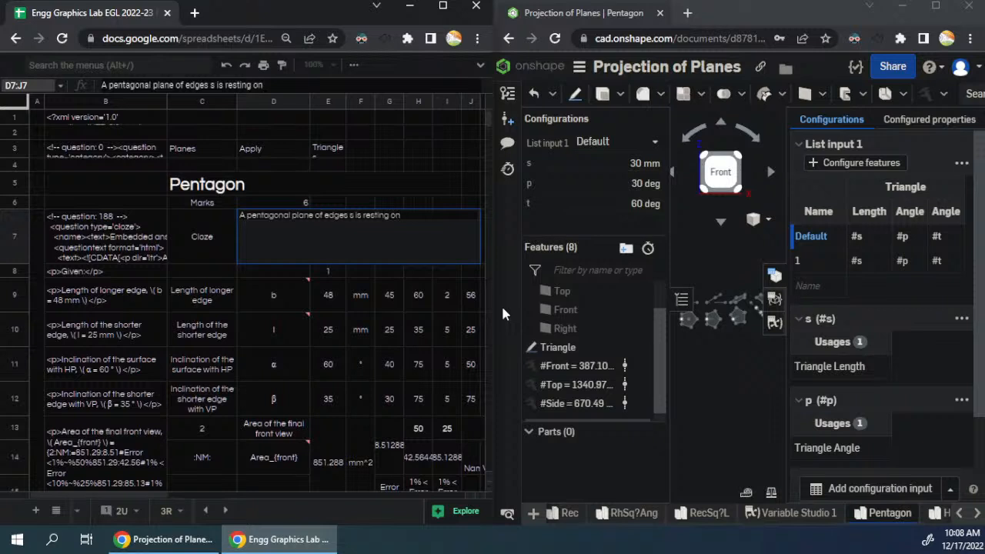
text( one of its edges)
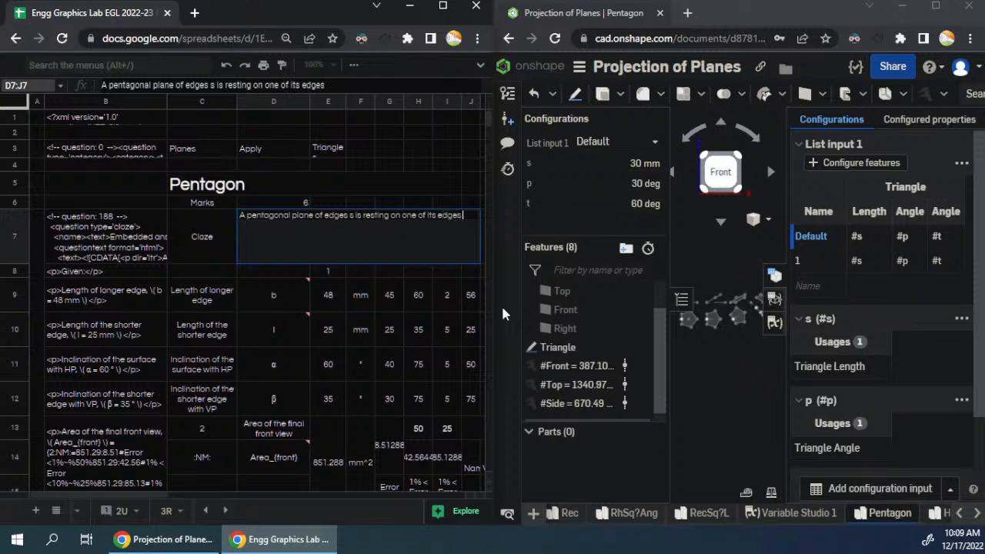
text( on HP such that its surface is inclined at)
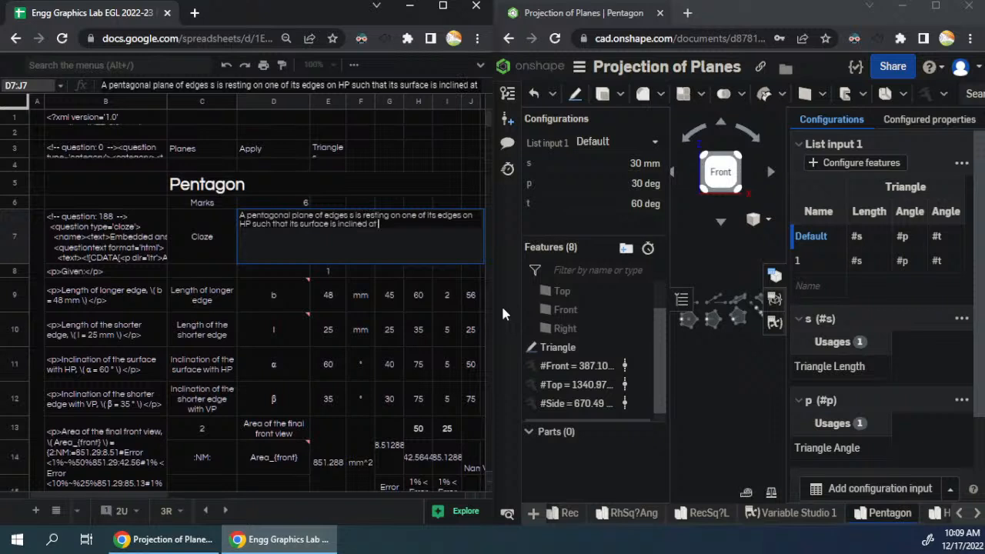
- Append the α symbol copied from D11 to the question, followed by "with HP. If the edge in HP is inclined at"
click(292, 370)
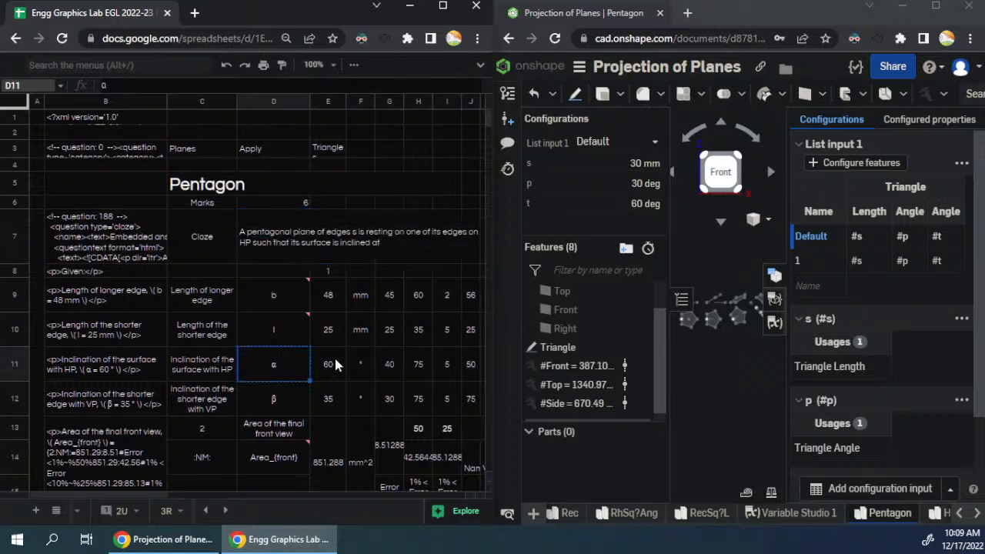
key(ctrl+c)
double_click(385, 236)
key(ctrl+v)
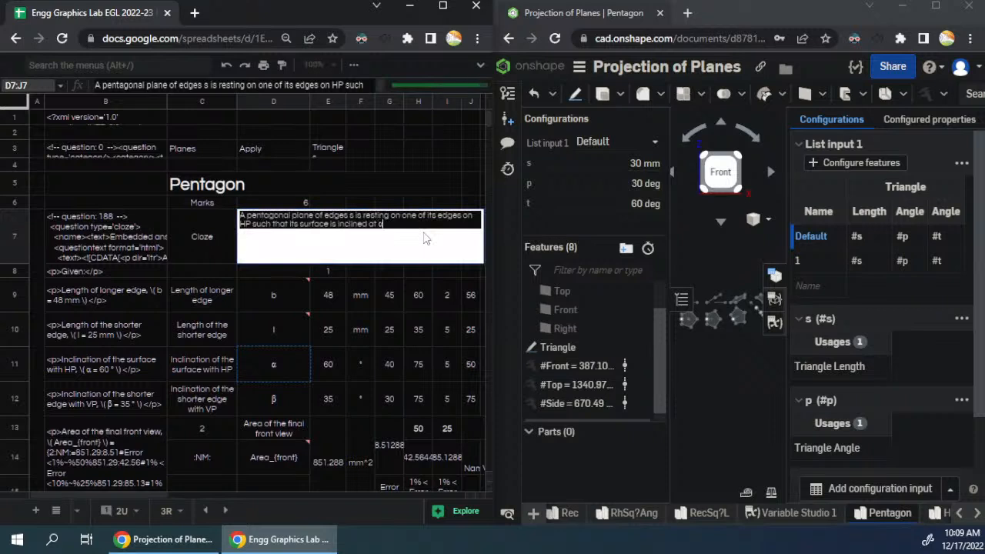
text(with)
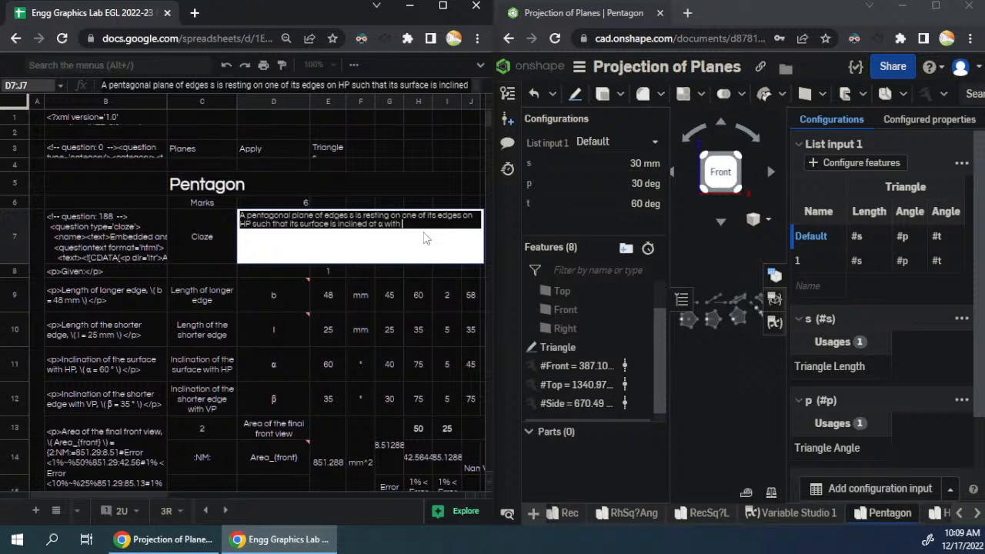
text( HP. If the edge in HP is incliend)
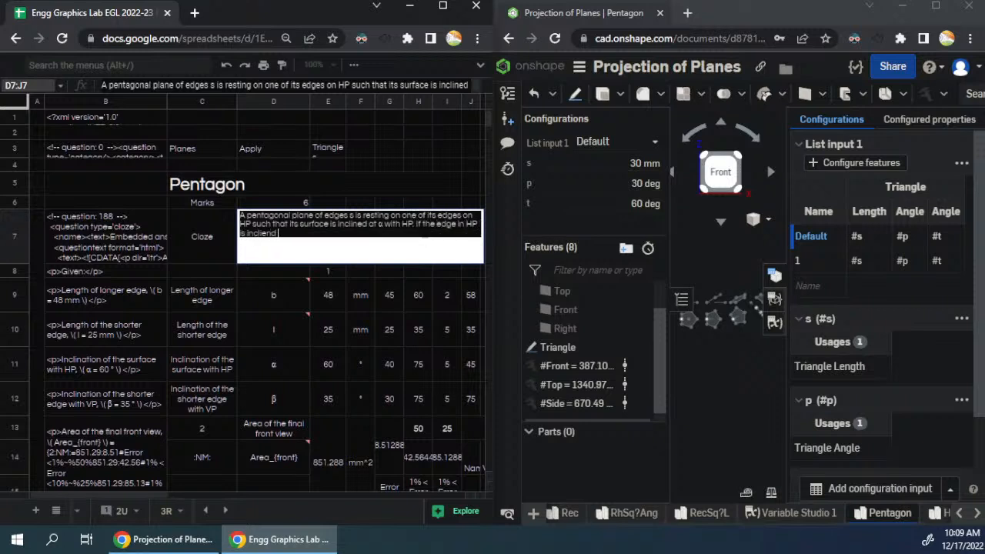
key(BackSpace)
key(BackSpace)
key(BackSpace)
text(ned at)
- Complete the question with the β symbol from D12 and "with VP, draw its projections & answer the questions that follow."
click(285, 399)
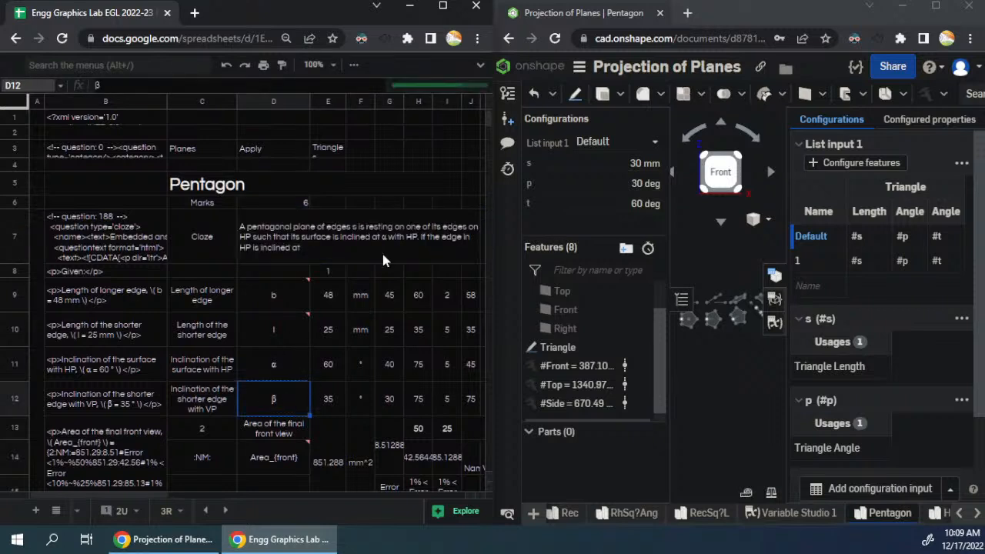
double_click(382, 251)
key(ctrl+v)
text(with)
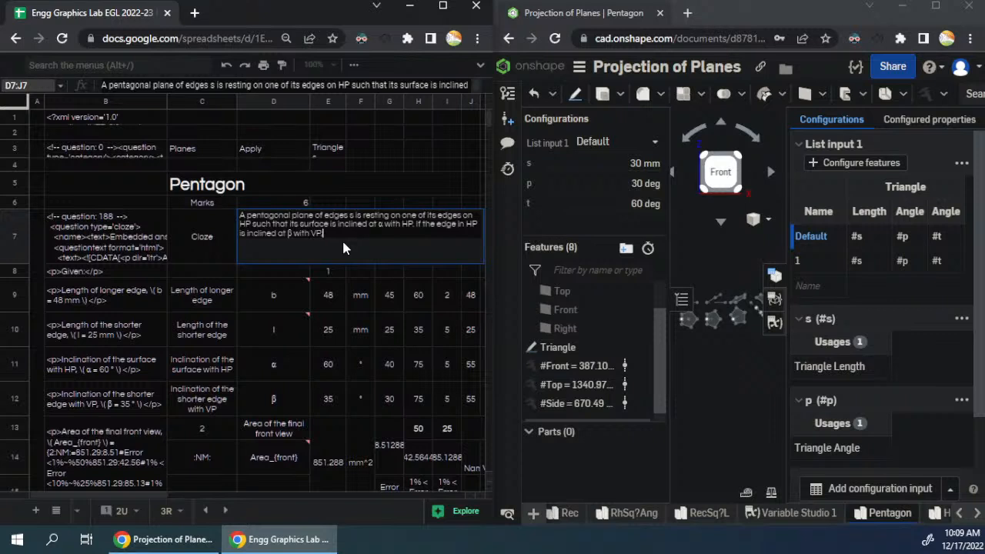
text(VP, draw its projections & answer the questi)
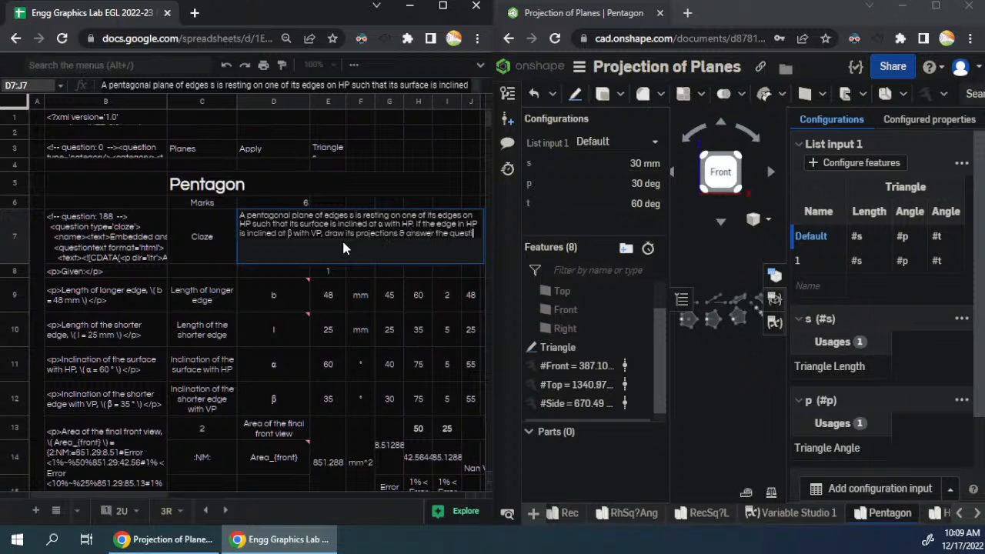
text(ons that follow)
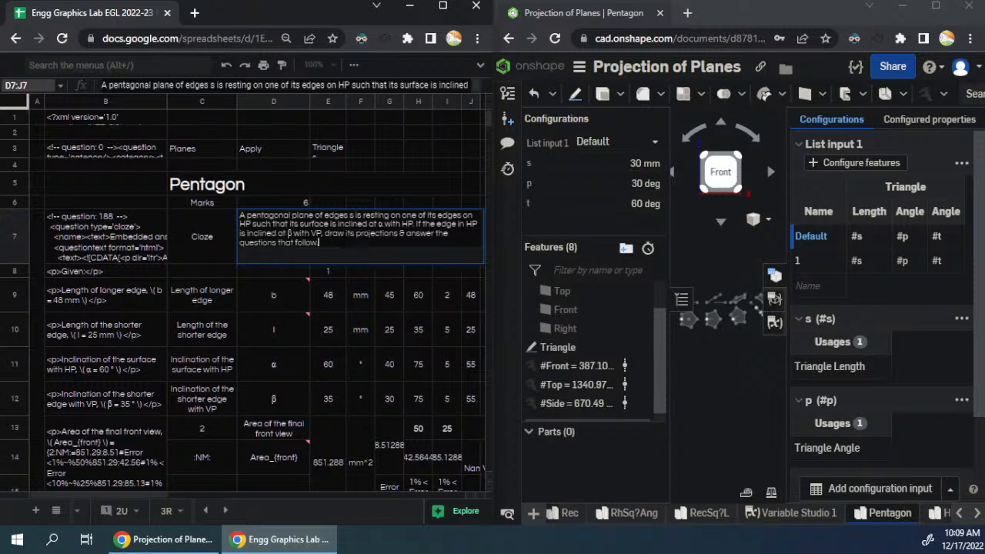
text(.)
key(Return)
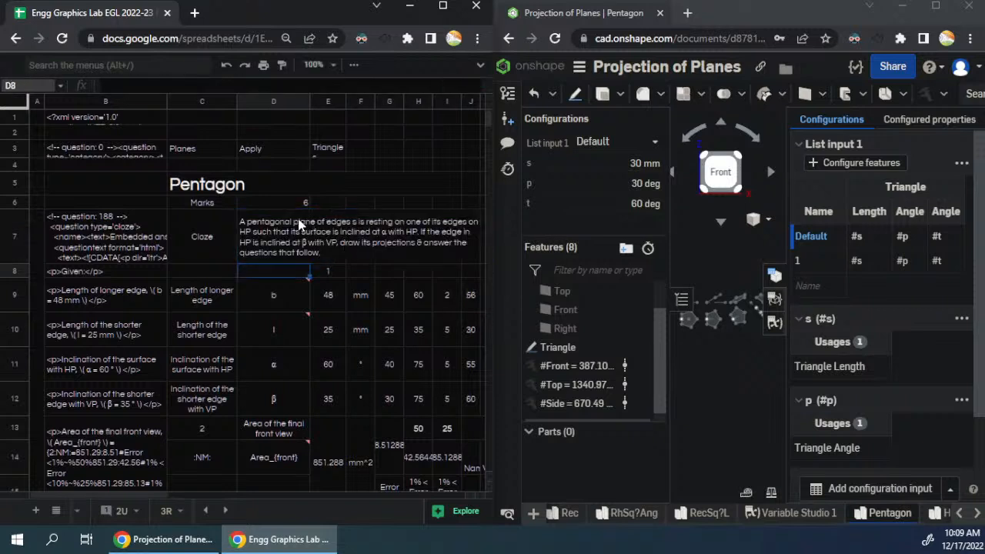
- Widen the spreadsheet window against the Onshape window so that more of its columns are shown
click(322, 244)
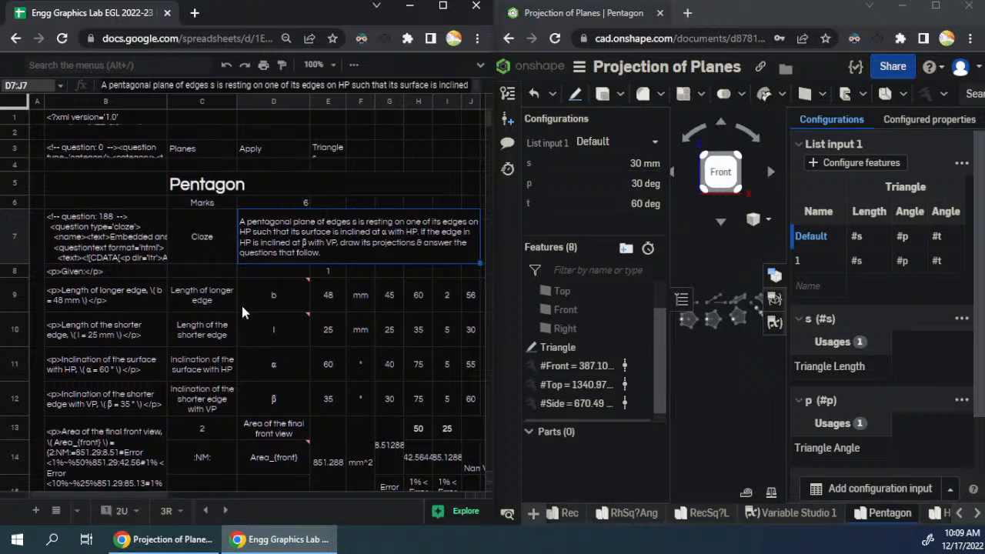
drag(490, 241, 577, 255)
click(694, 349)
drag(490, 337, 578, 336)
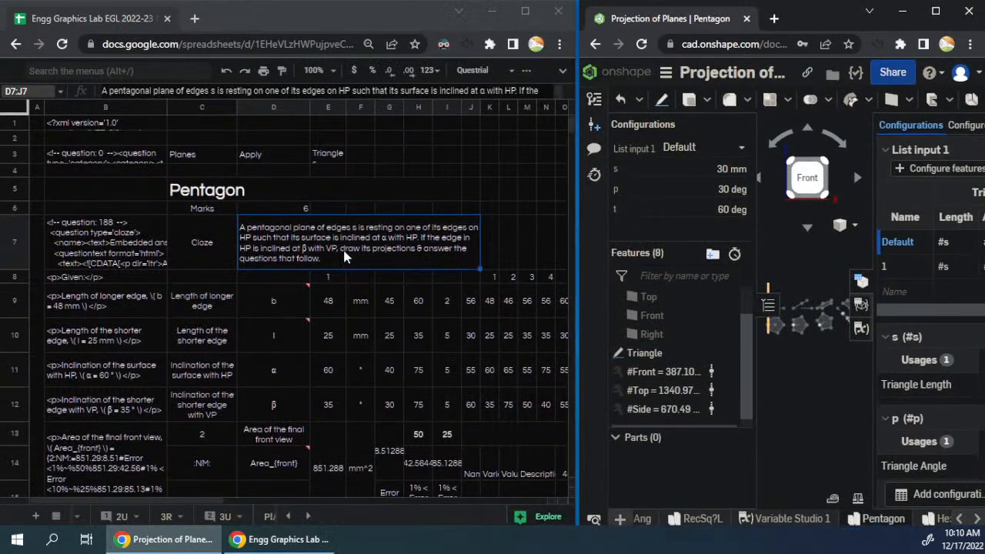
click(281, 313)
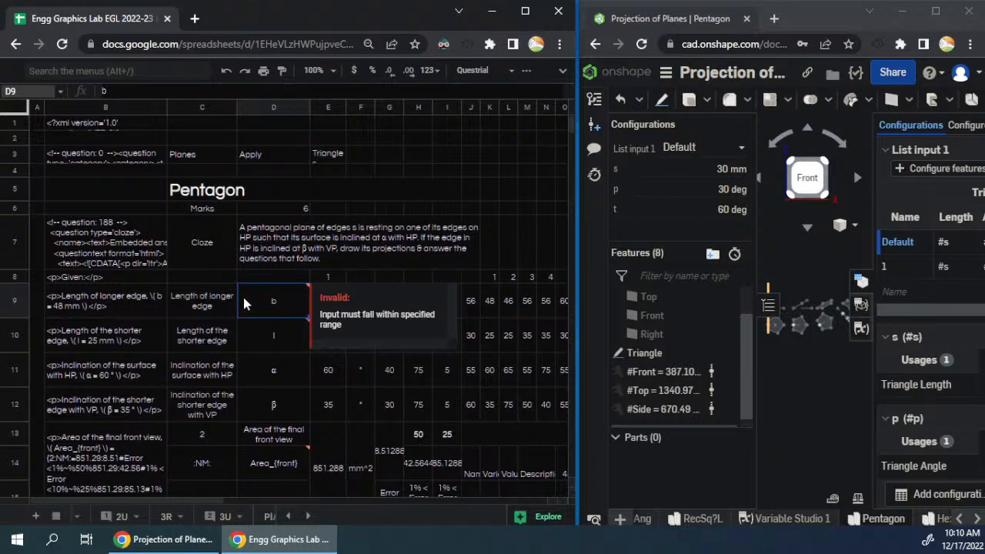
click(290, 246)
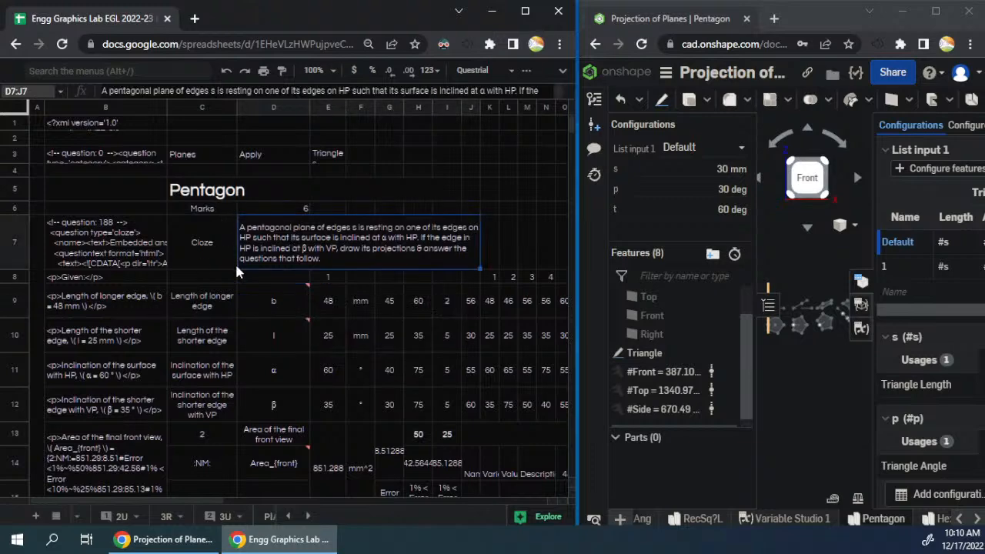
- Relabel the longer-edge parameter in C9 as "Length of edges" and set its symbol in D9 to s
click(264, 308)
click(198, 310)
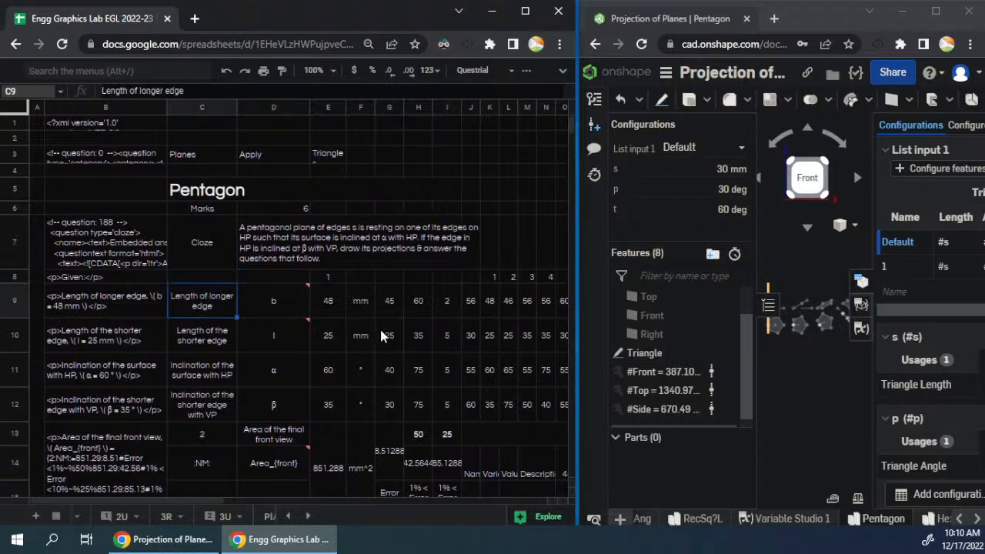
text(Length of )
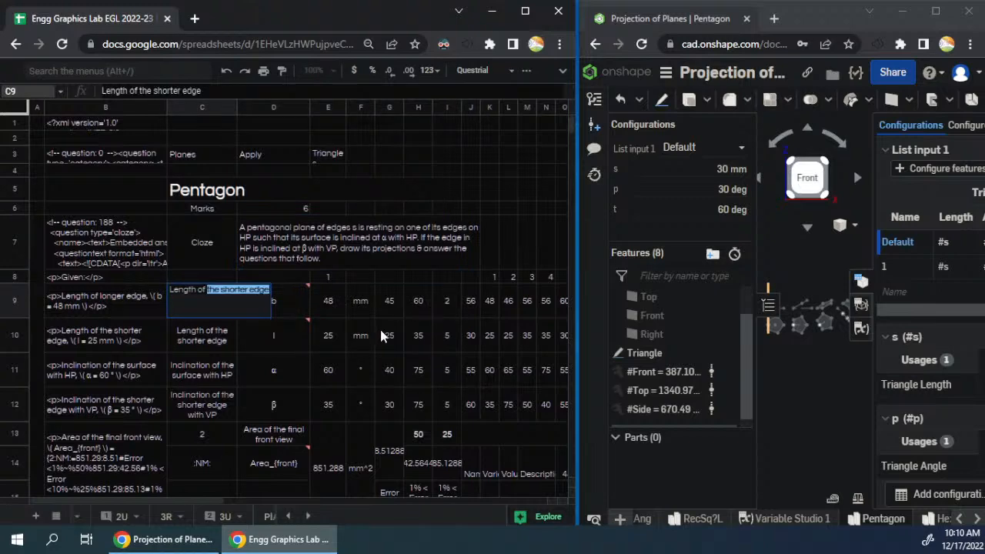
text(edges)
key(Tab)
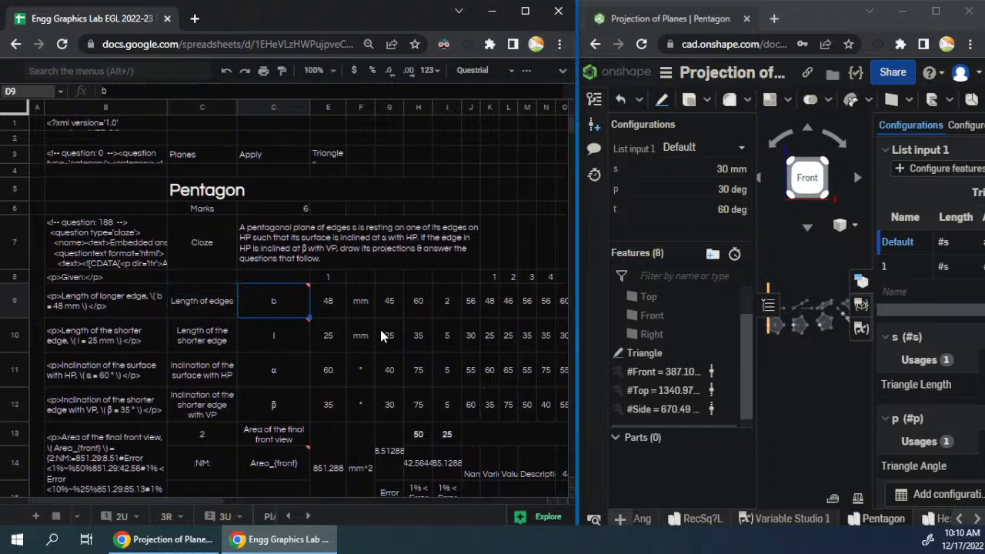
text(s)
key(Return)
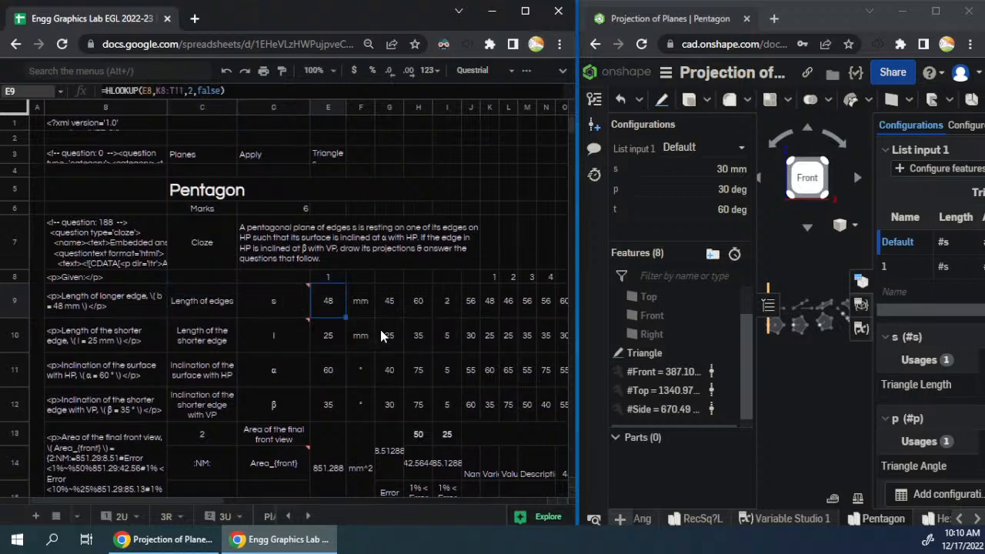
key(Up)
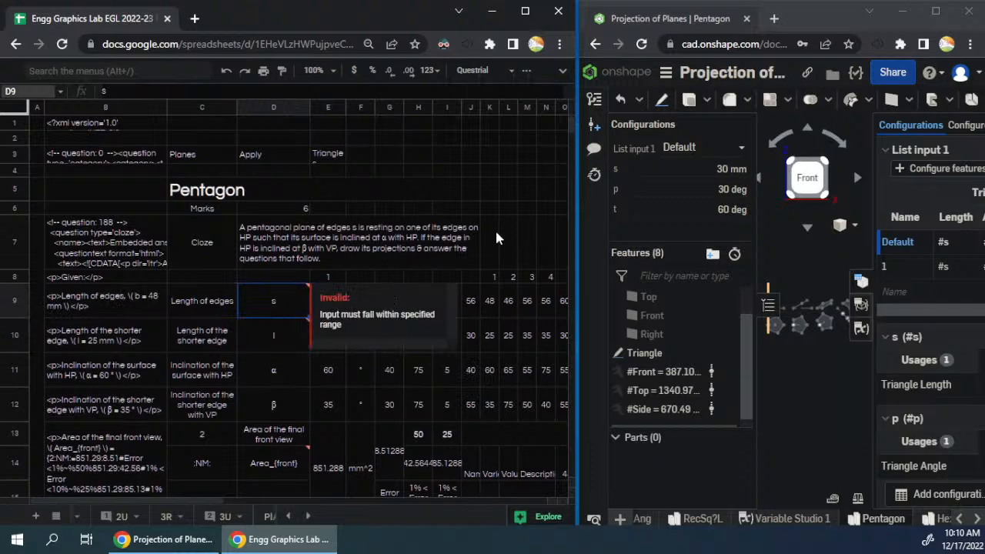
key(Up)
key(Up)
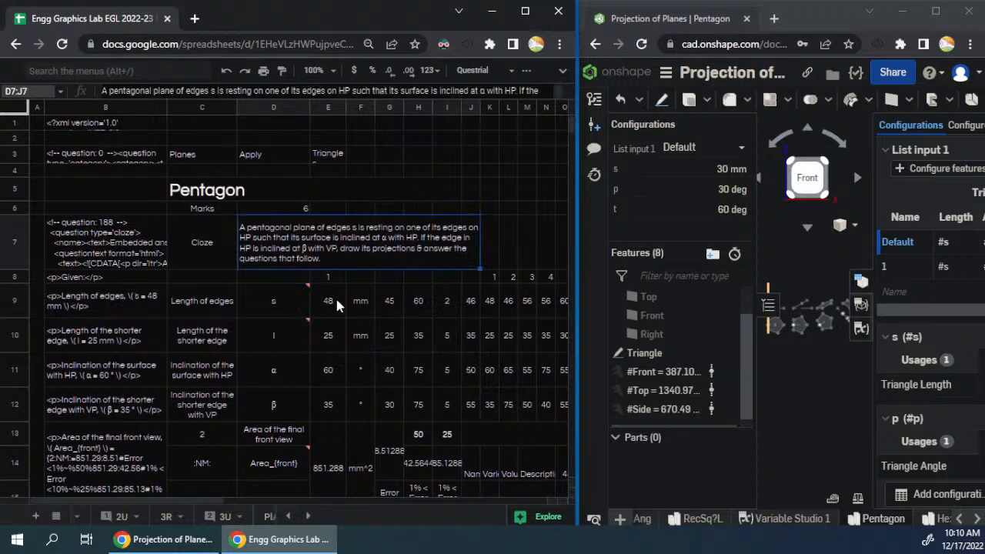
- Set the range limits for the length of edges to 28 in G9 and 36 in H9
click(357, 305)
click(279, 305)
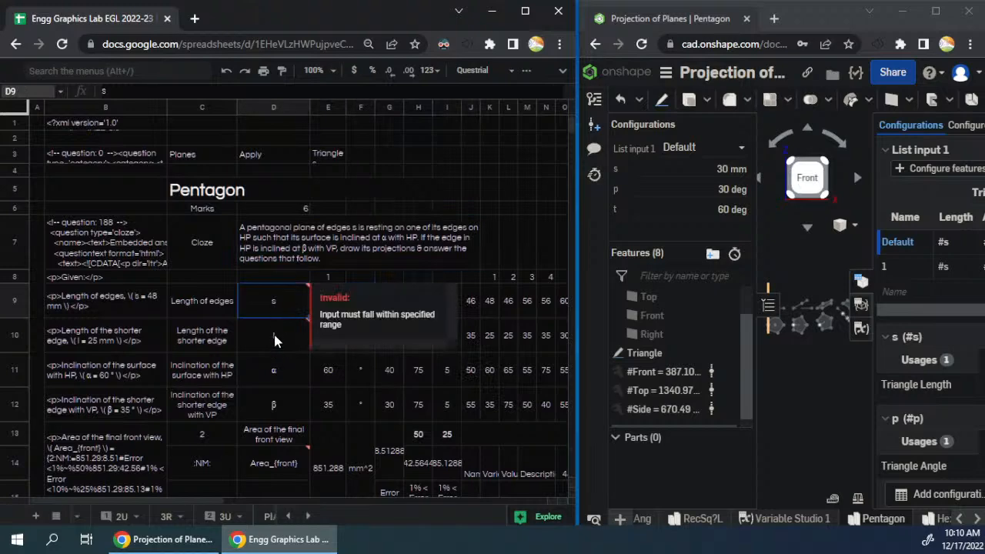
click(205, 342)
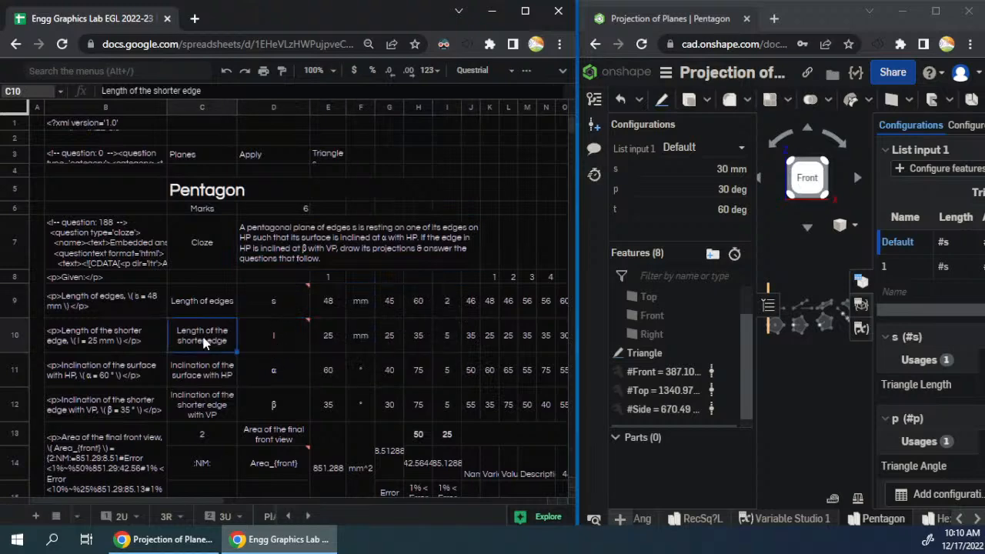
click(387, 309)
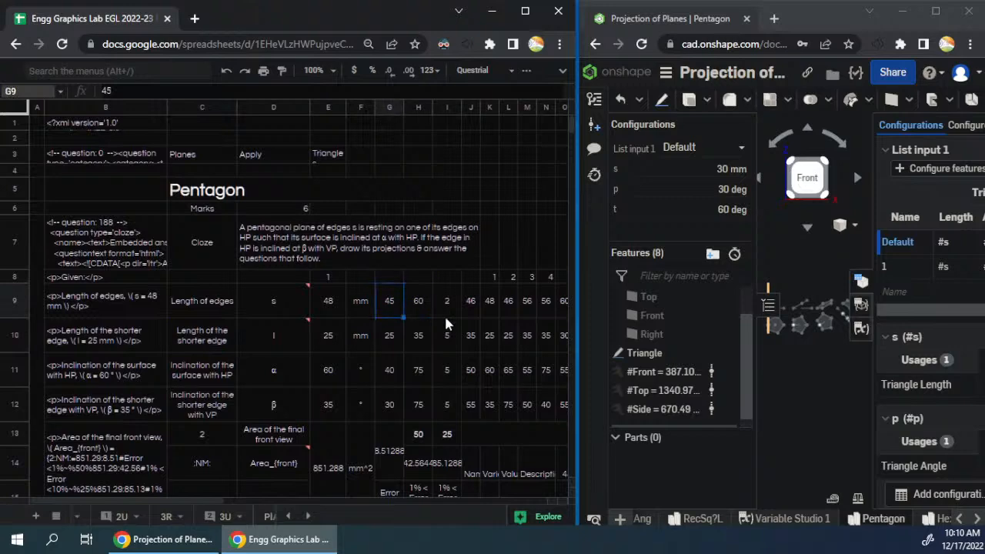
text(25)
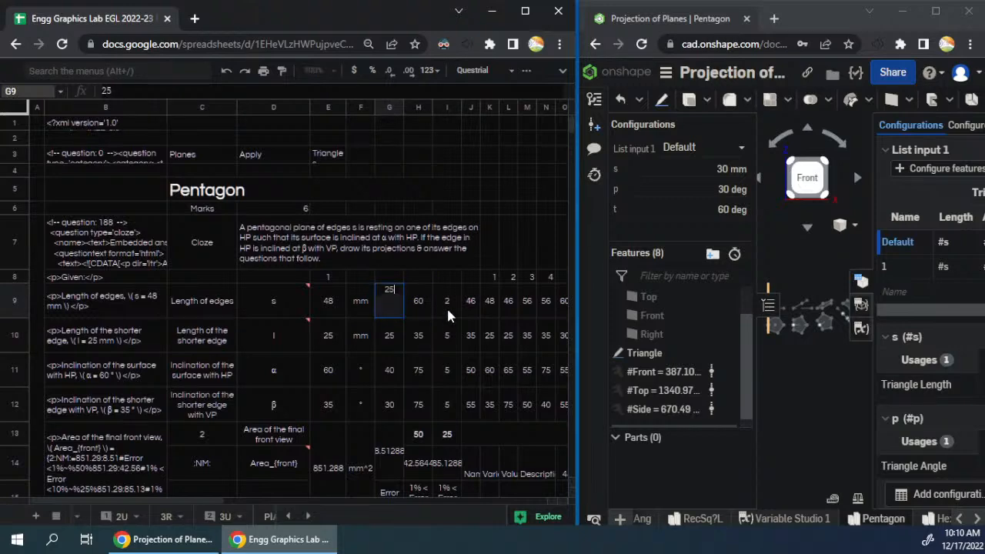
key(BackSpace)
key(BackSpace)
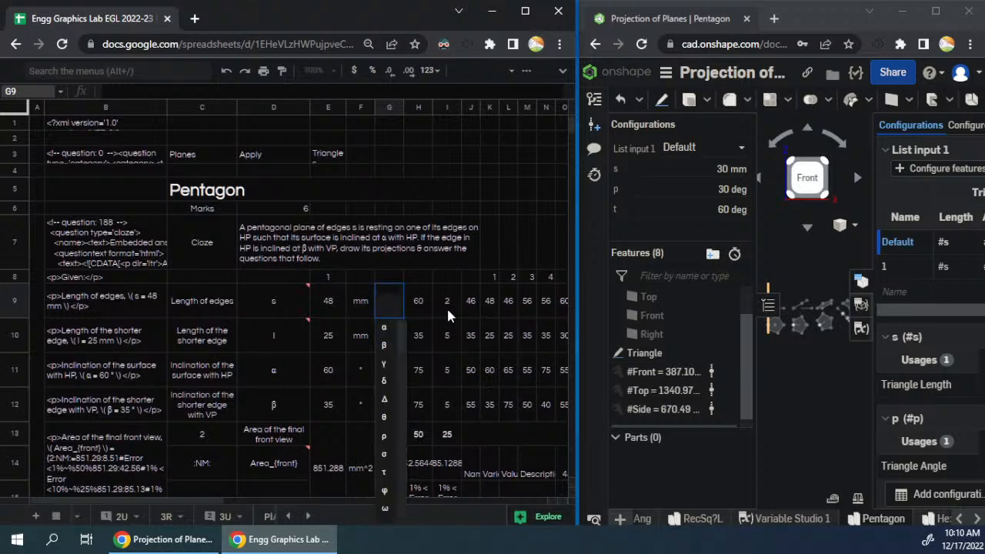
text(28)
key(Tab)
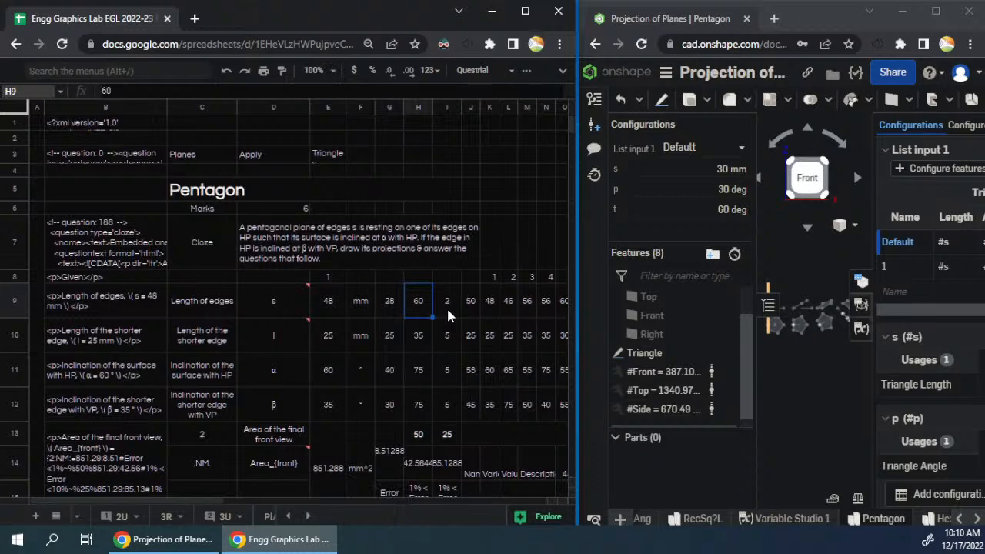
text(36)
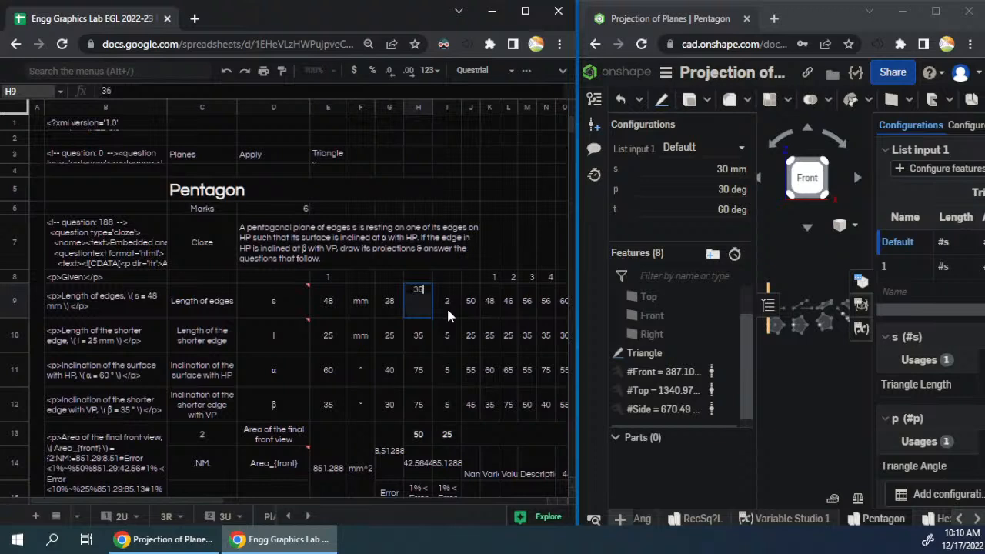
key(Tab)
key(Left)
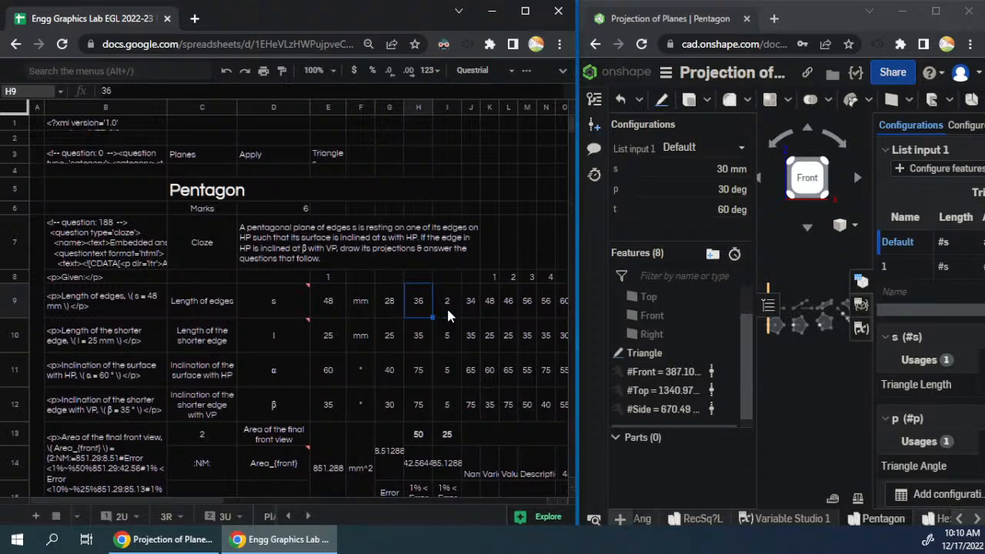
- Switch to the Onshape pentagon model, open the Triangle sketch for editing and collapse the feature list
click(831, 380)
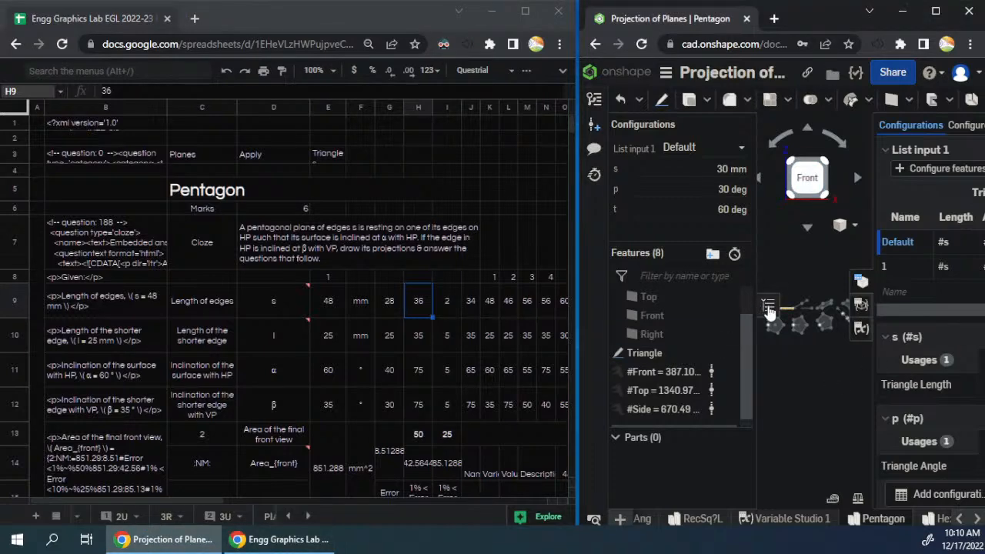
click(768, 306)
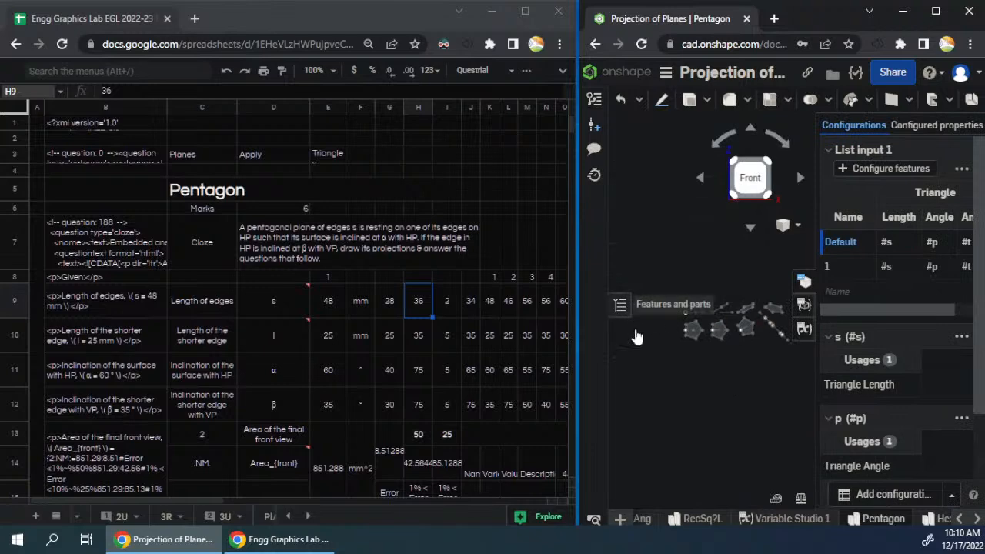
click(621, 306)
scroll(653, 339, down, 2)
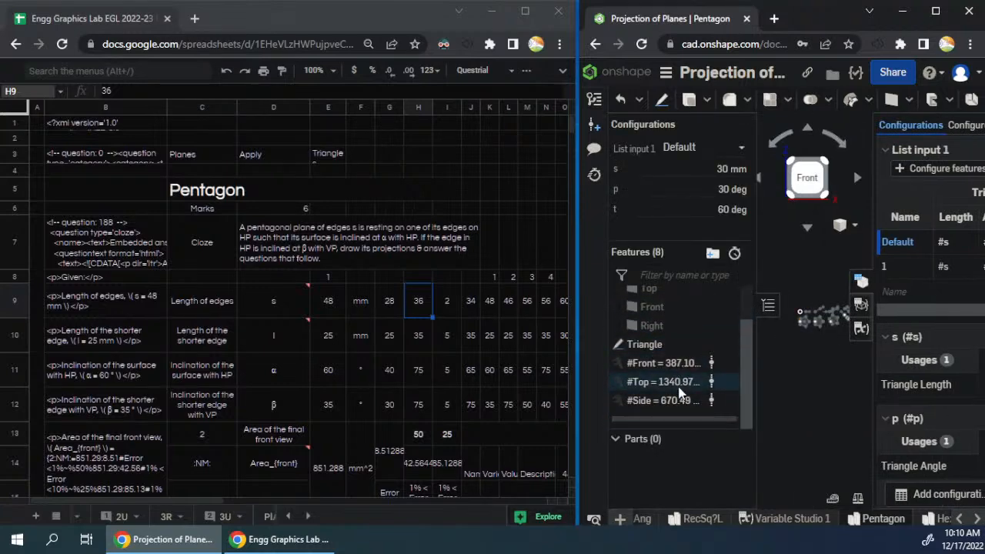
right_click(666, 350)
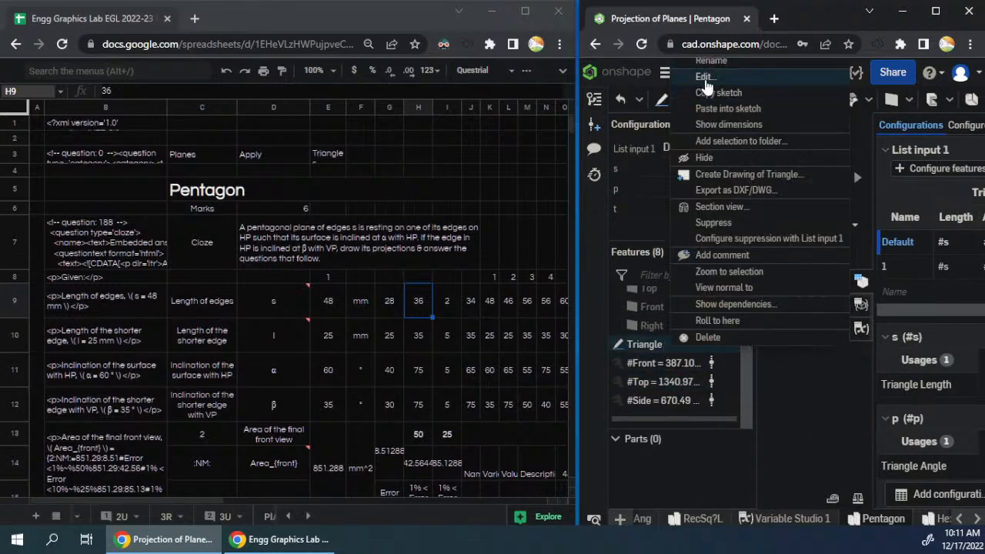
click(704, 80)
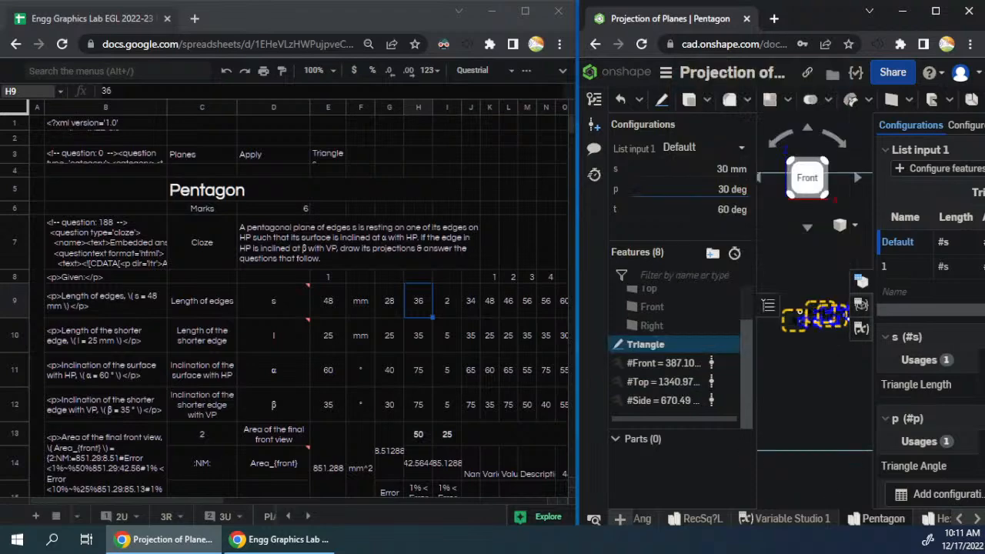
click(768, 306)
scroll(720, 396, down, 2)
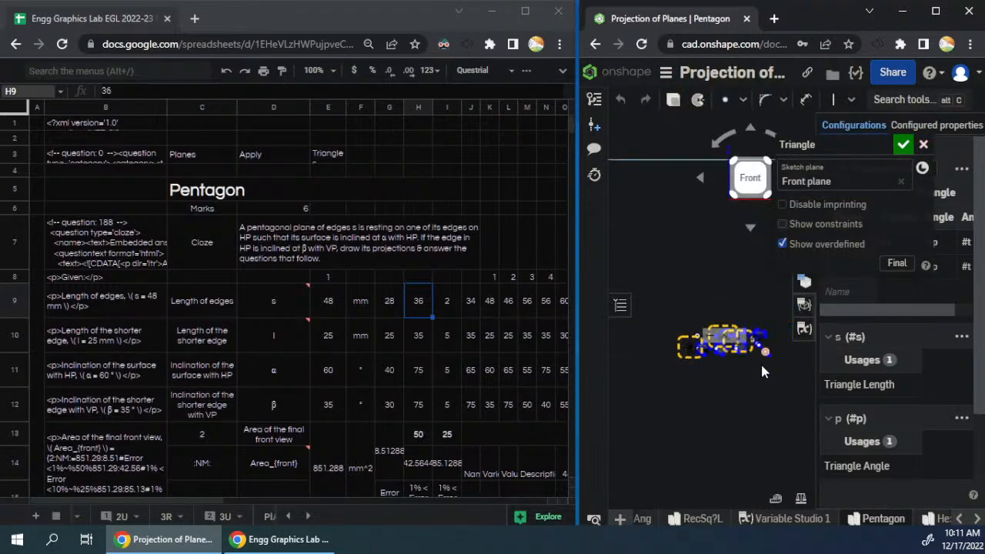
- Sketch a corner rectangle around the pentagon projections, 297 mm wide and 210 mm high
key(g)
click(666, 377)
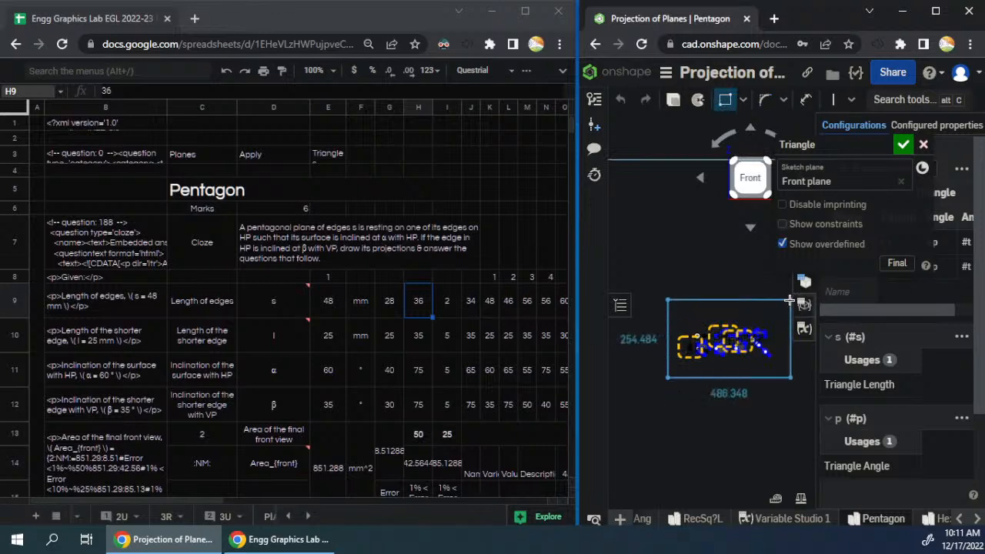
click(781, 300)
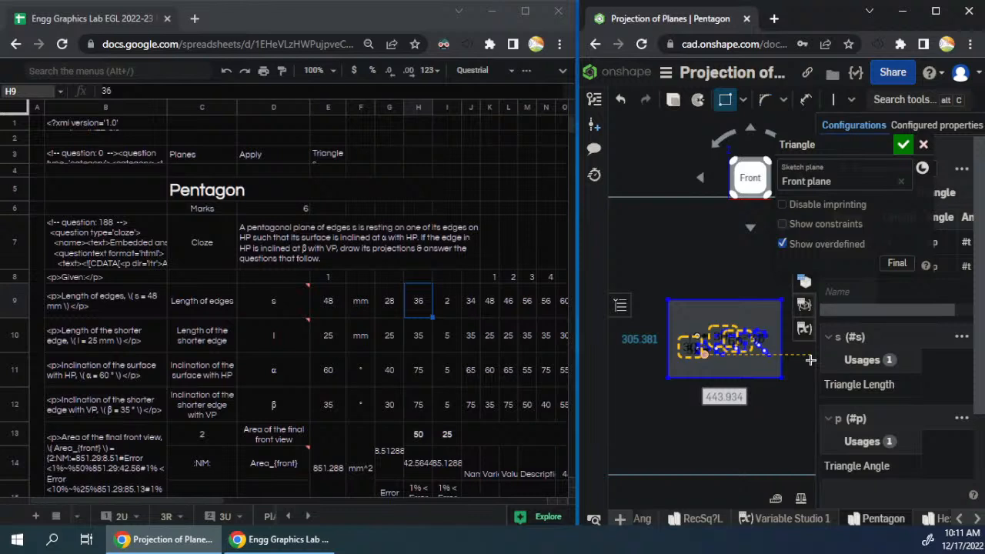
text(297)
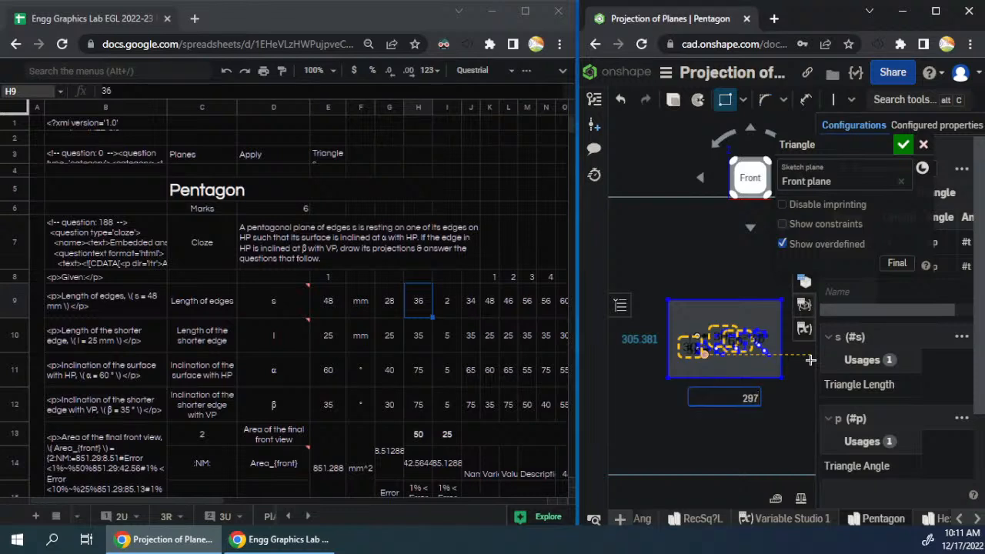
key(Return)
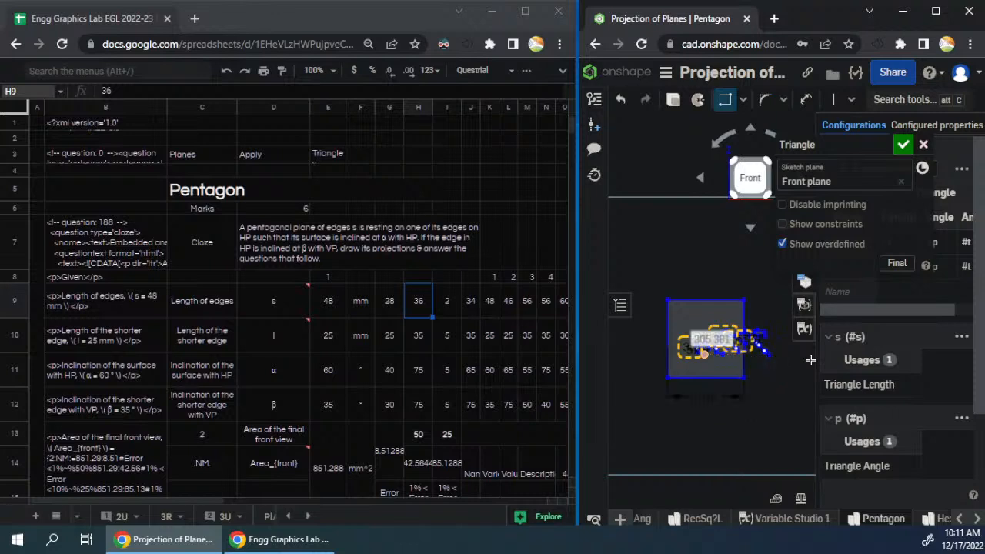
text(210)
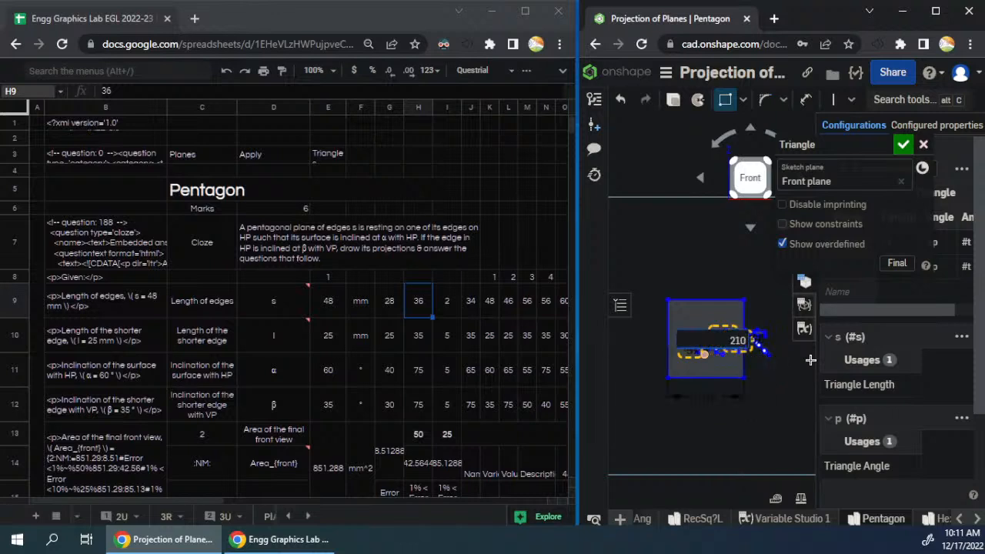
- Reposition the 297 by 210 rectangle so it frames the projections, and accept the Triangle sketch
scroll(764, 357, down, 3)
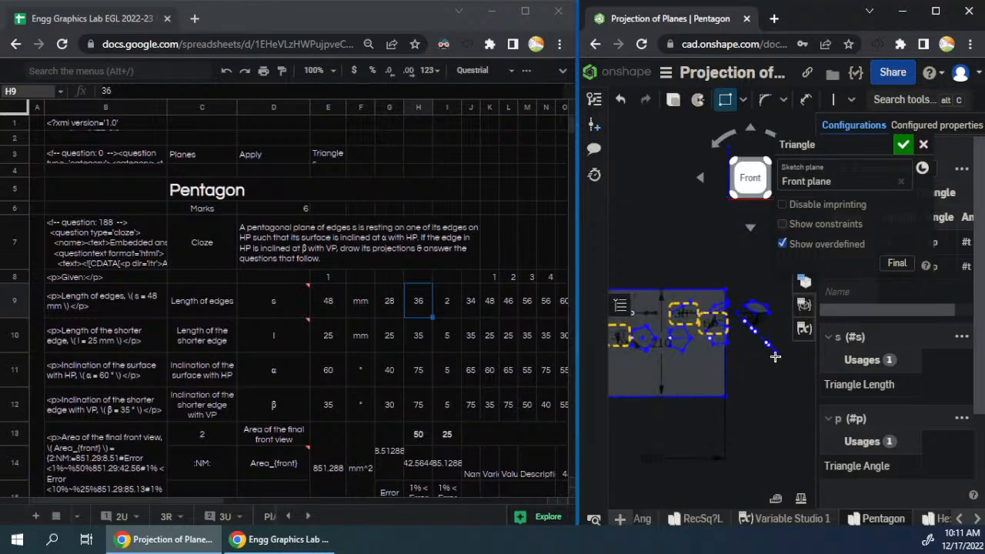
scroll(788, 358, up, 3)
drag(666, 377, 689, 377)
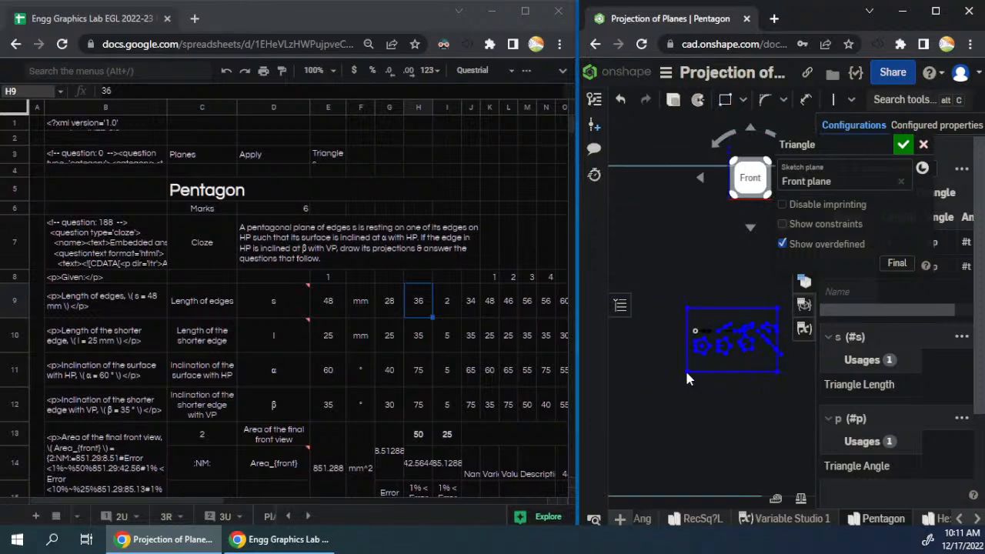
scroll(772, 317, down, 2)
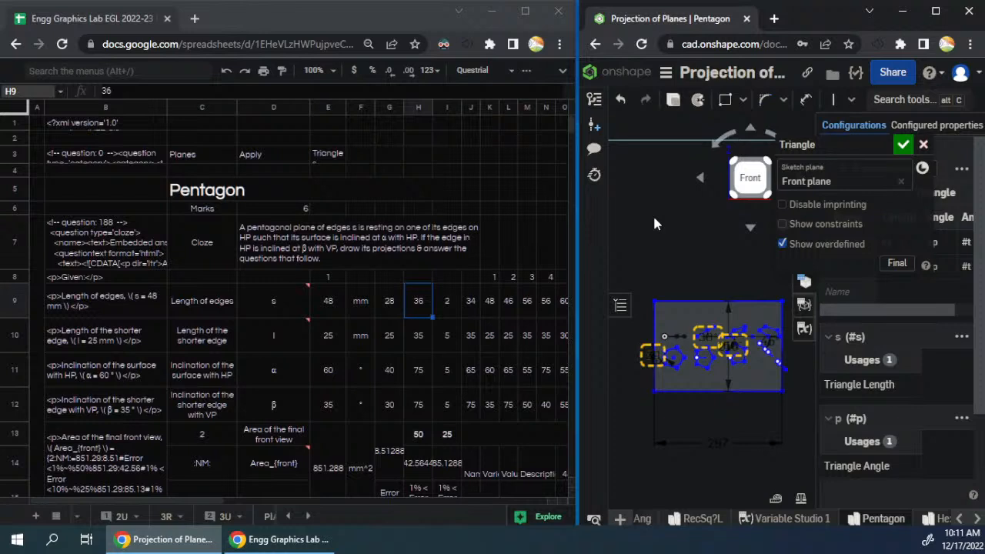
mouse_move(654, 391)
mouse_down()
mouse_move(632, 439)
mouse_move(661, 391)
mouse_move(652, 395)
mouse_up()
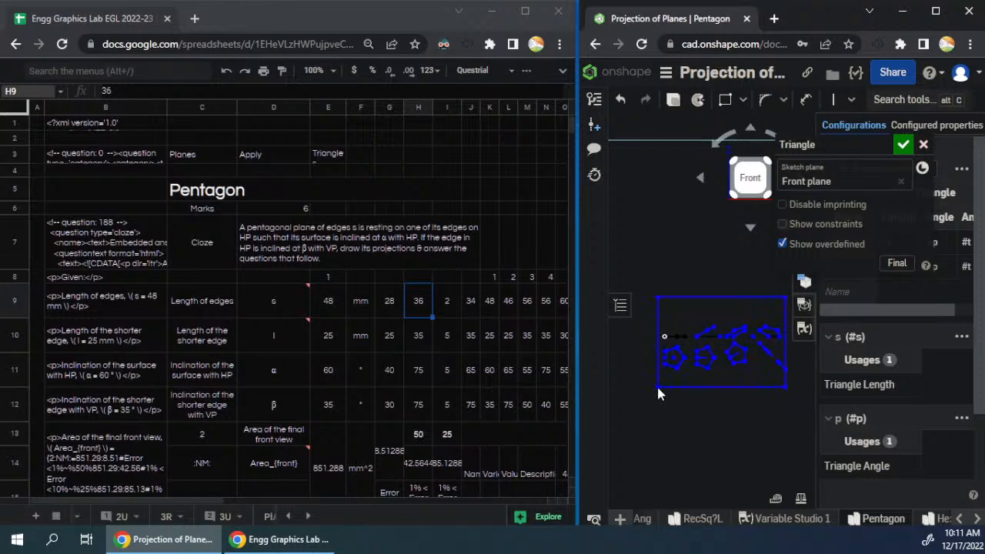
drag(656, 390, 656, 391)
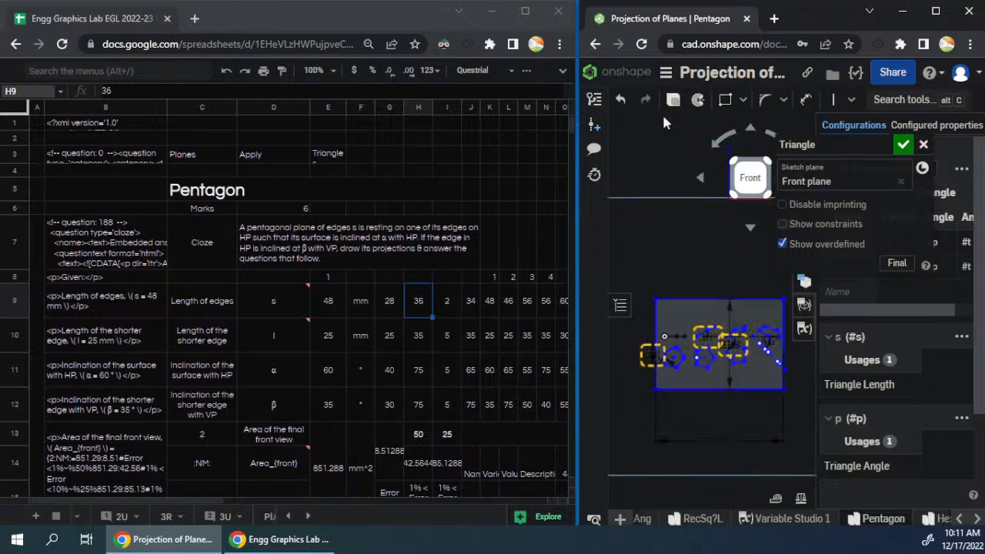
click(903, 144)
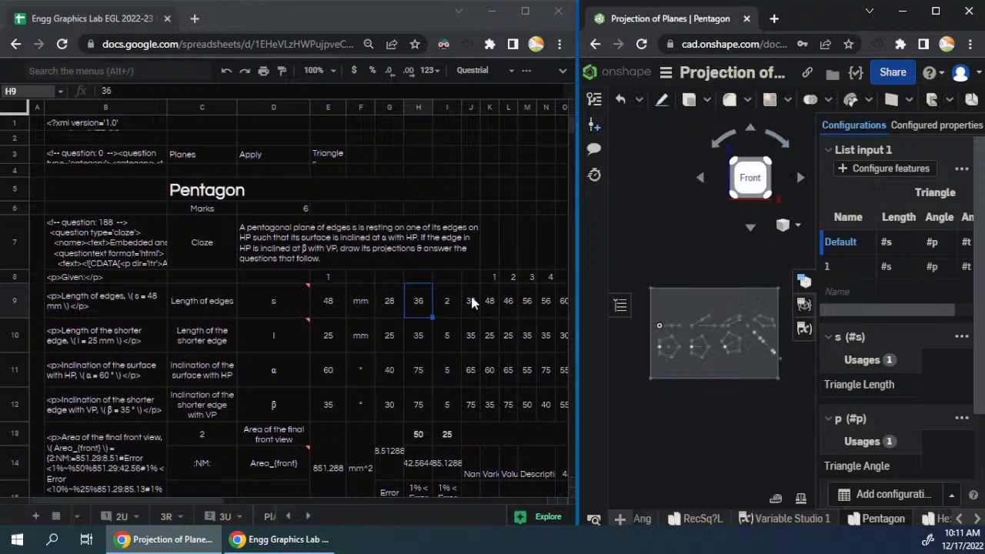
- Back in the Google Sheets spreadsheet, hide column B and select the shorter-edge label in C10
click(125, 346)
click(197, 337)
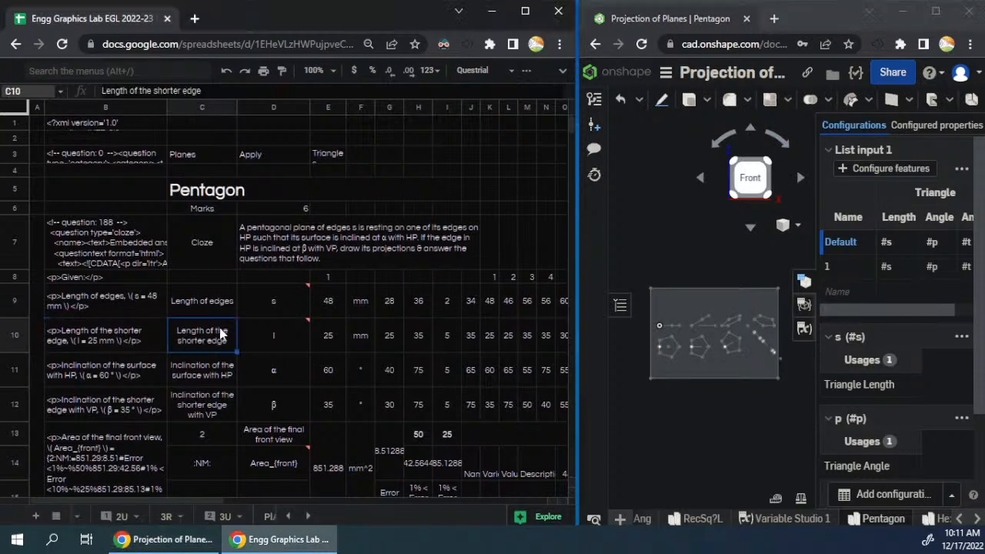
right_click(125, 108)
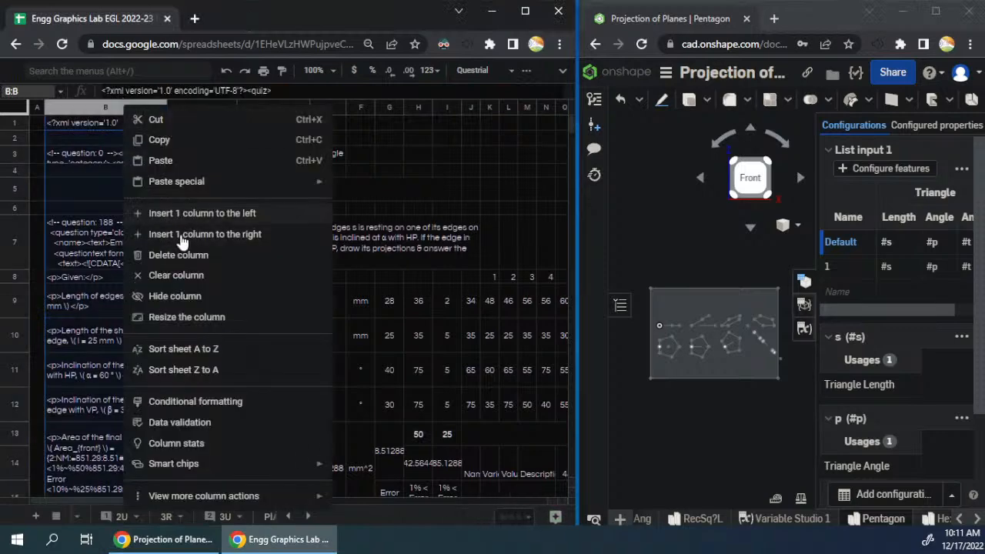
click(182, 297)
click(105, 303)
click(100, 333)
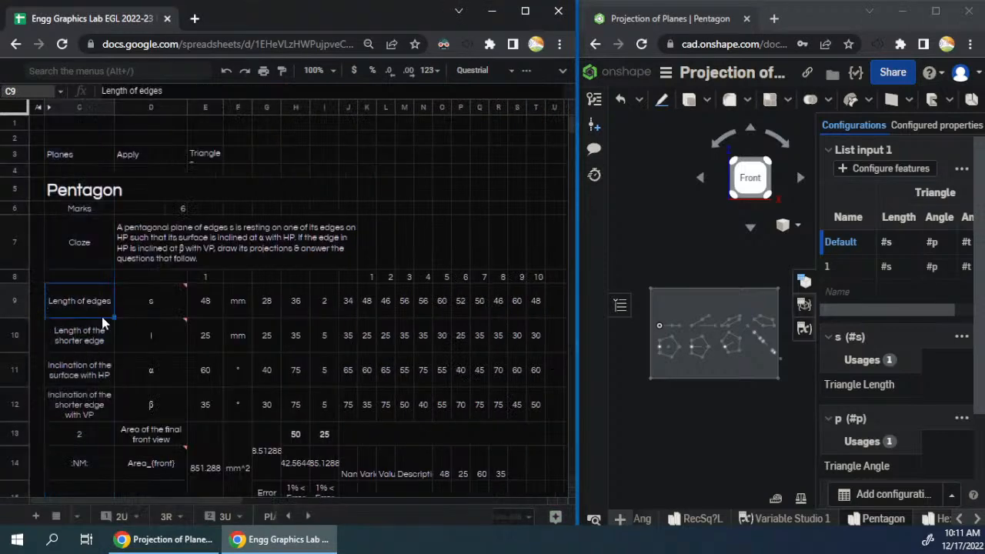
click(96, 301)
click(98, 332)
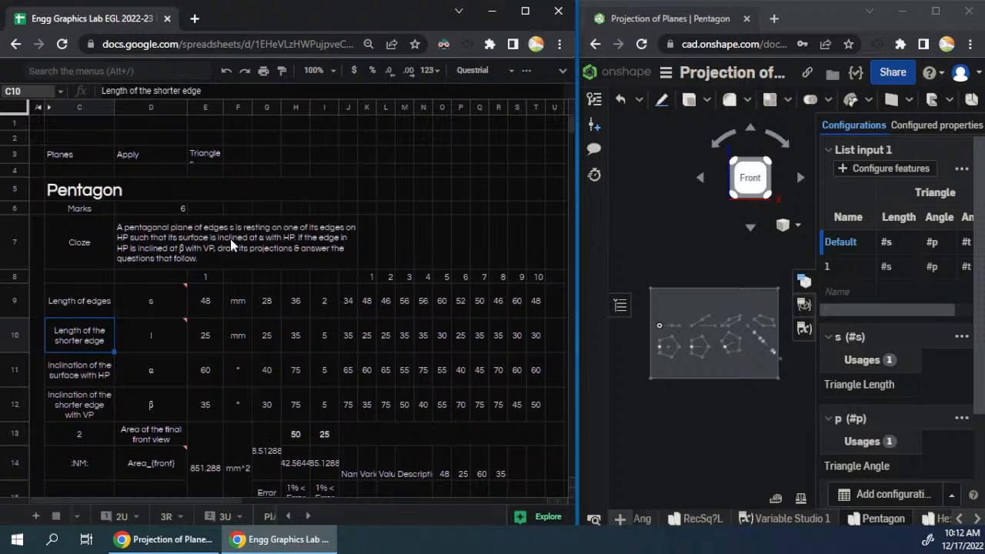
- Relabel the shorter-edge length parameter in C10 as "Inclination of the plane with HP"
text(Inclinaton)
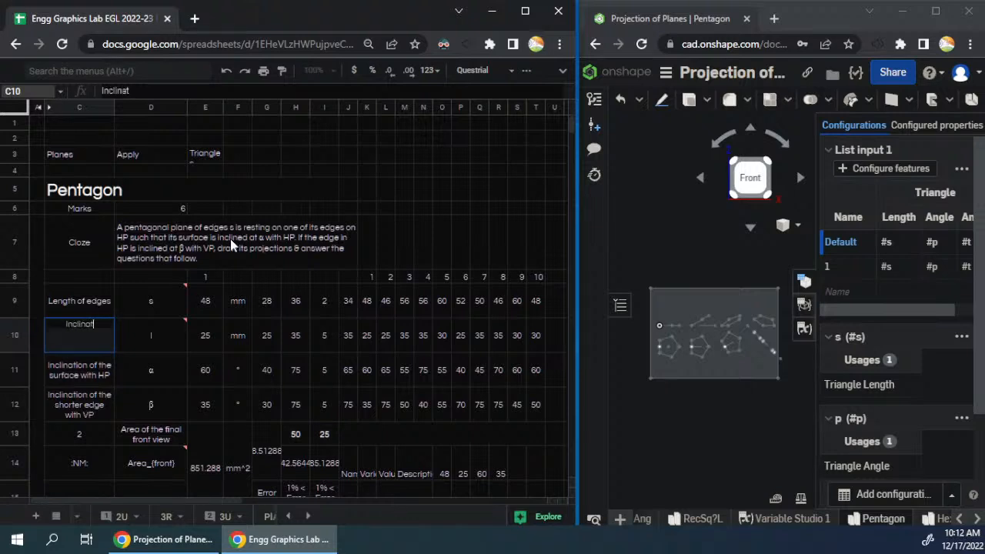
key(BackSpace)
key(BackSpace)
text(ion of the plane)
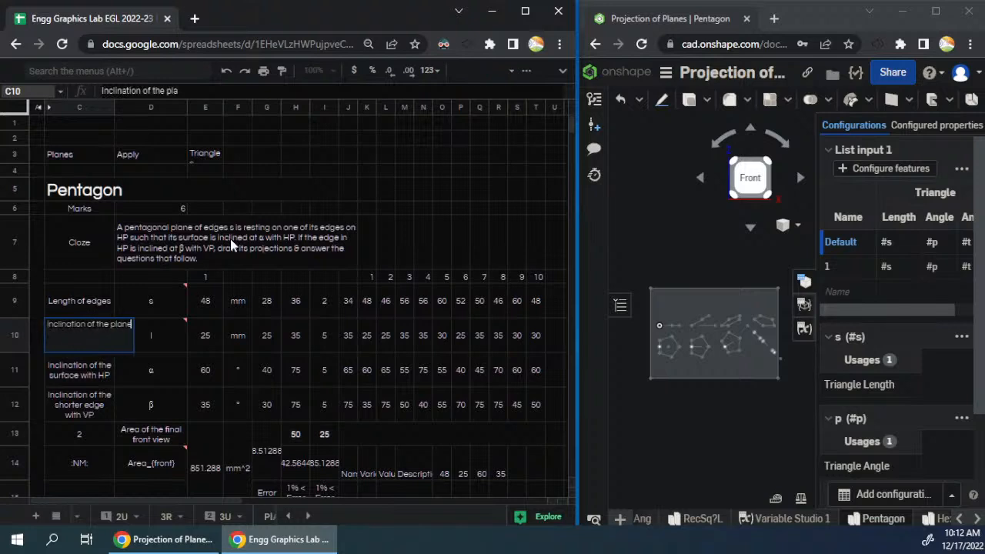
text( with HP)
key(Return)
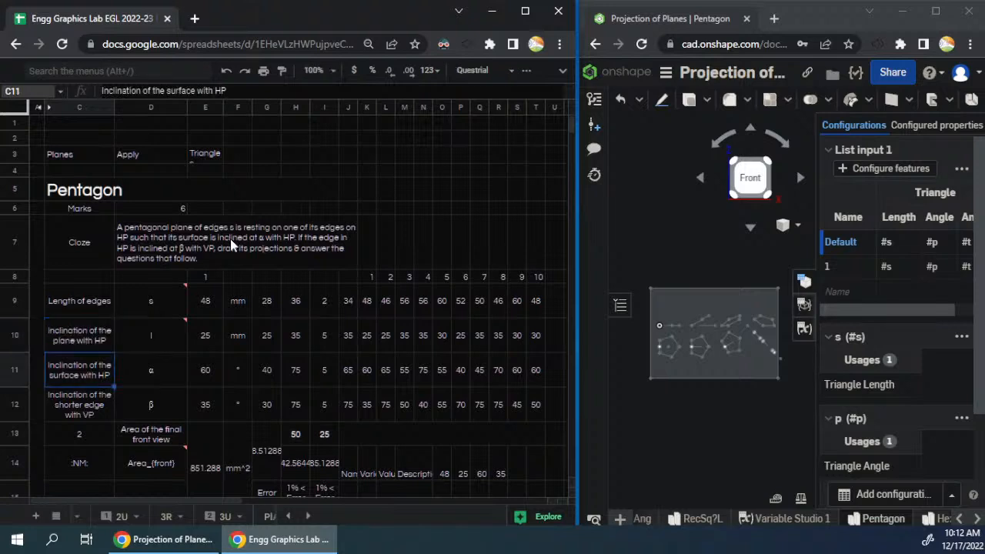
- Relabel the surface inclination parameter in C11 as "Inclination of the edge with VP"
text(Inclination of the)
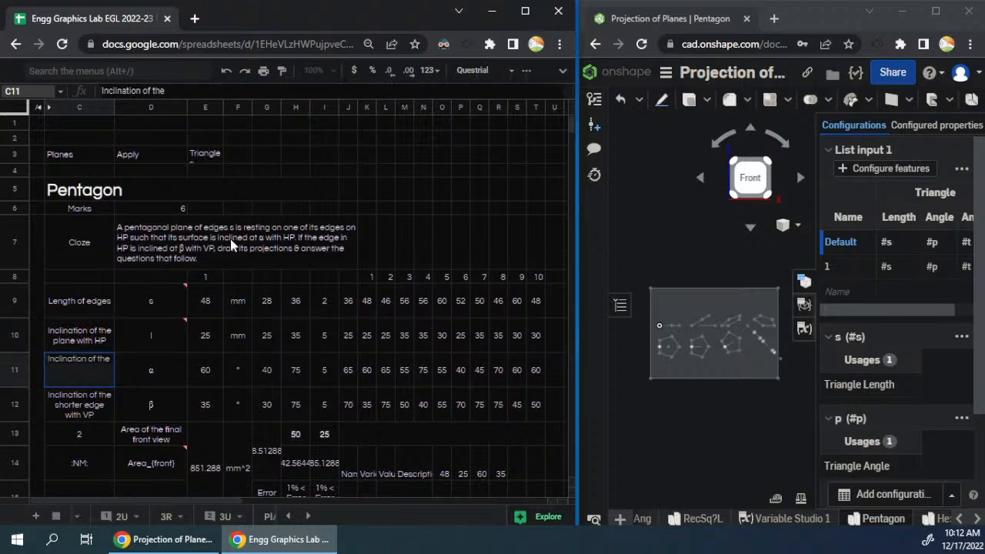
text( edge with VP)
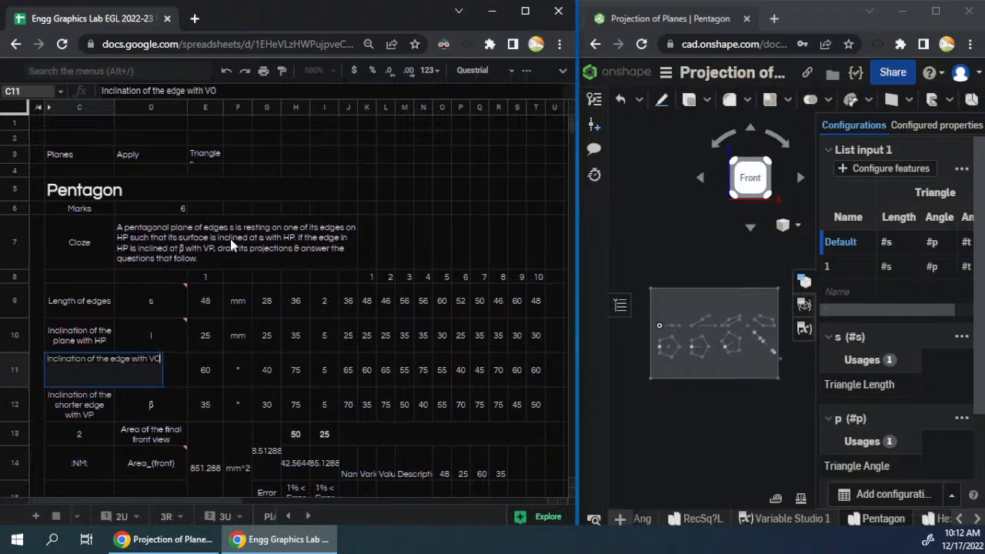
key(BackSpace)
text(P)
key(Return)
key(Up)
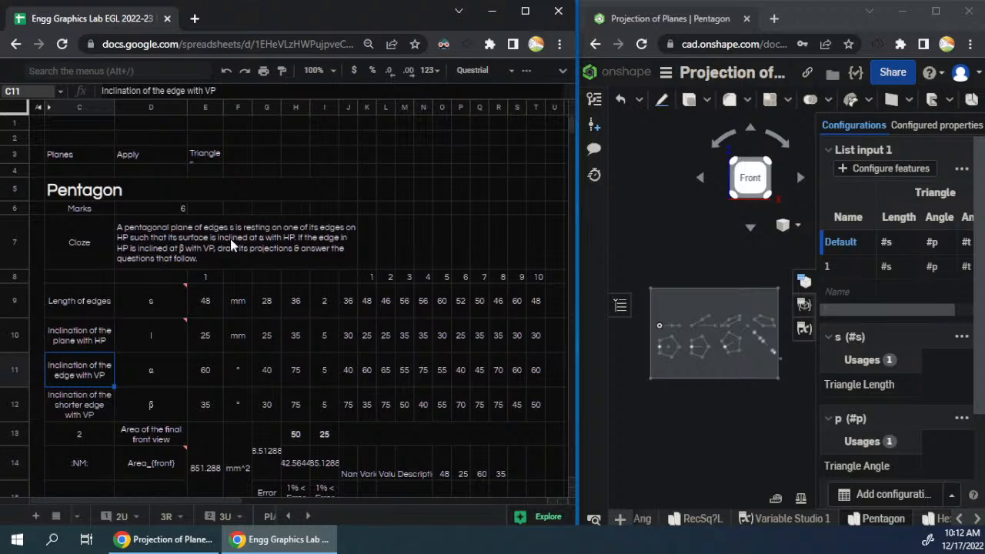
- Edit the Cloze question so the plane rests on "an edge AB" on HP and "the edge AB" is inclined at β with VP
key(Up)
key(Up)
key(Up)
key(Up)
key(Right)
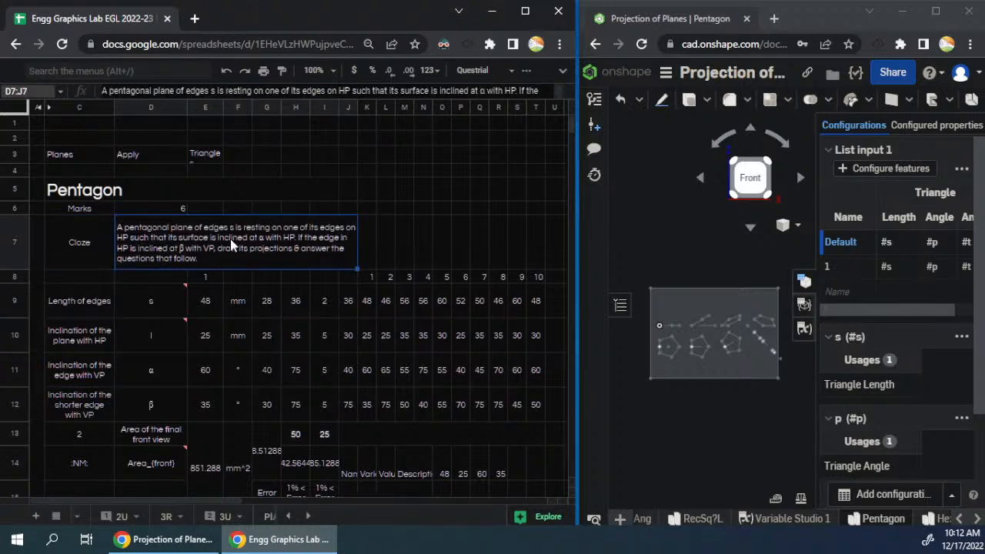
key(Return)
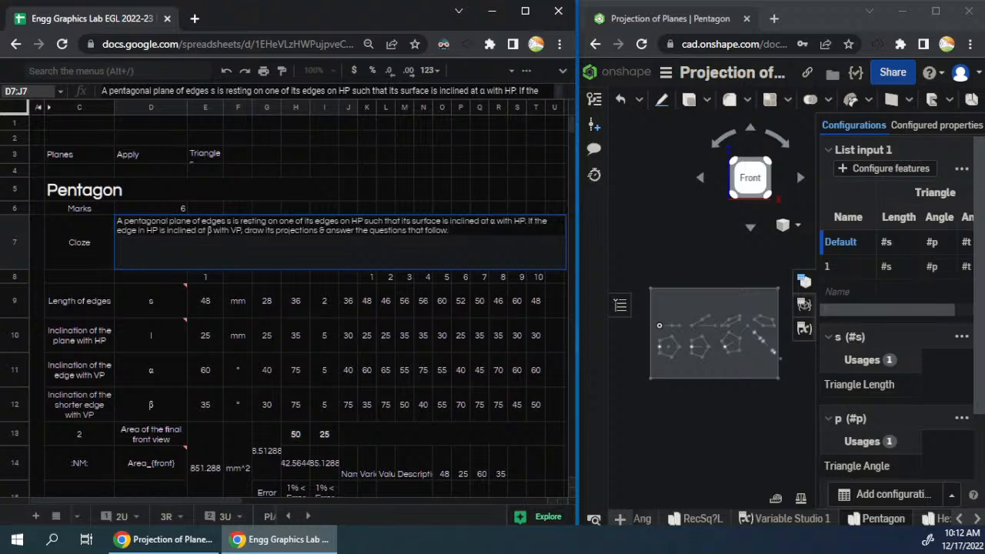
drag(339, 221, 278, 221)
text(an edge )
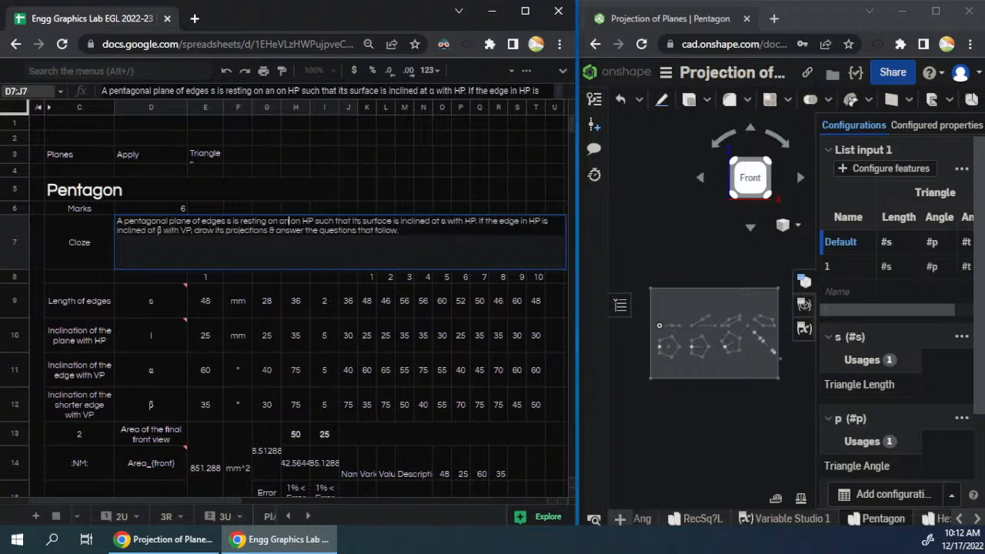
text(AB)
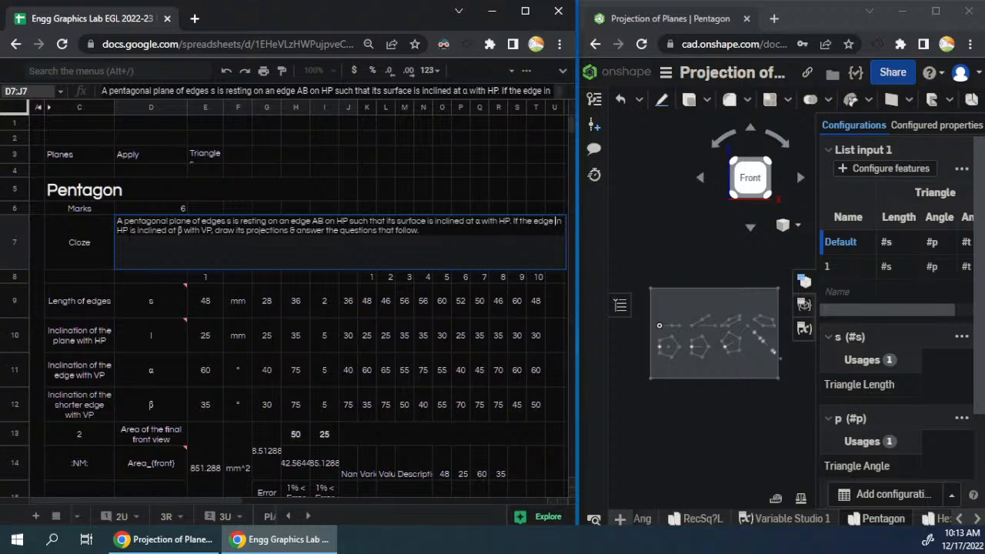
shift+click(128, 232)
text(AB)
key(Return)
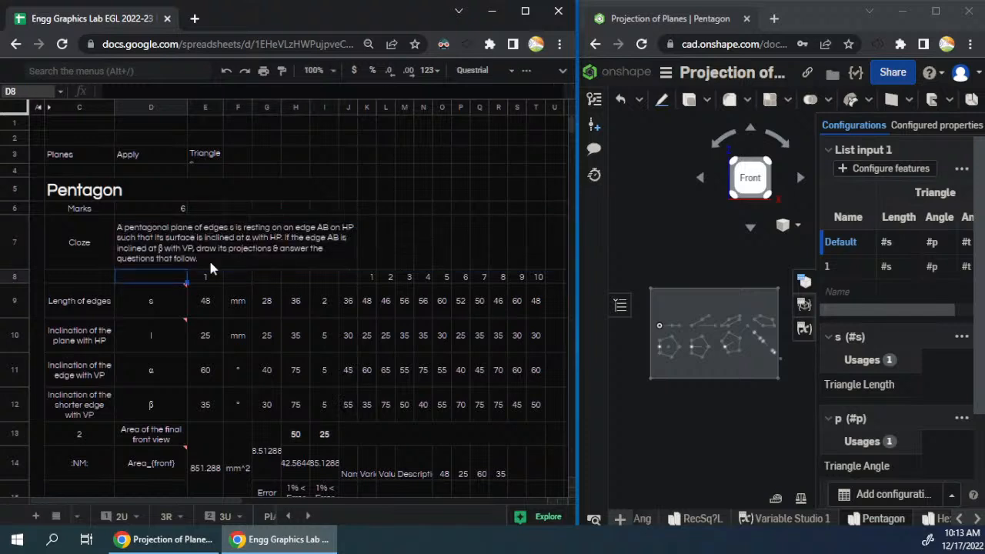
- Add the edge name to the label in C11 so it reads "Inclination of the edge AB with VP"
double_click(80, 370)
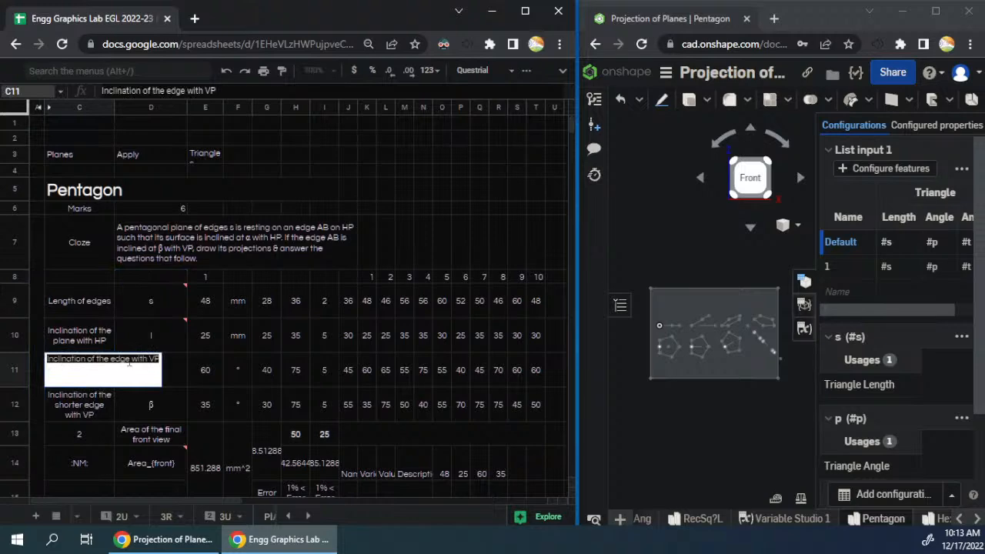
text(AB)
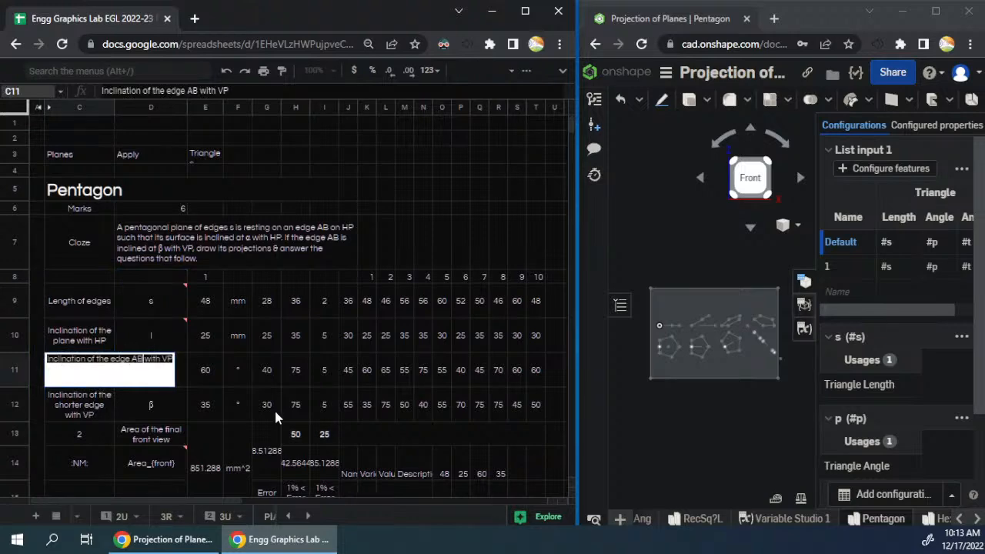
key(Return)
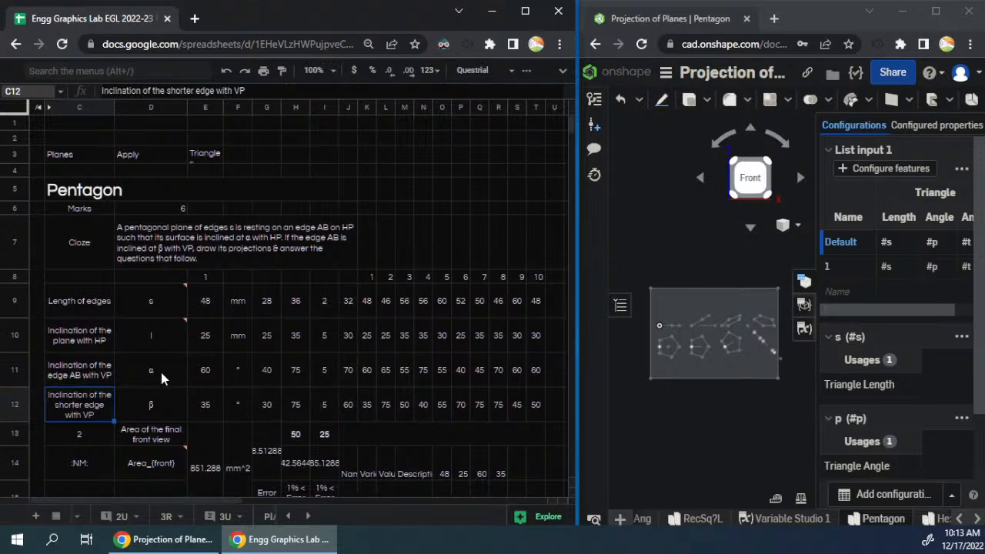
- Copy the α and β symbols from D11:D12 to D10:D11 to match the new inclination labels
drag(168, 375, 164, 400)
key(ctrl+c)
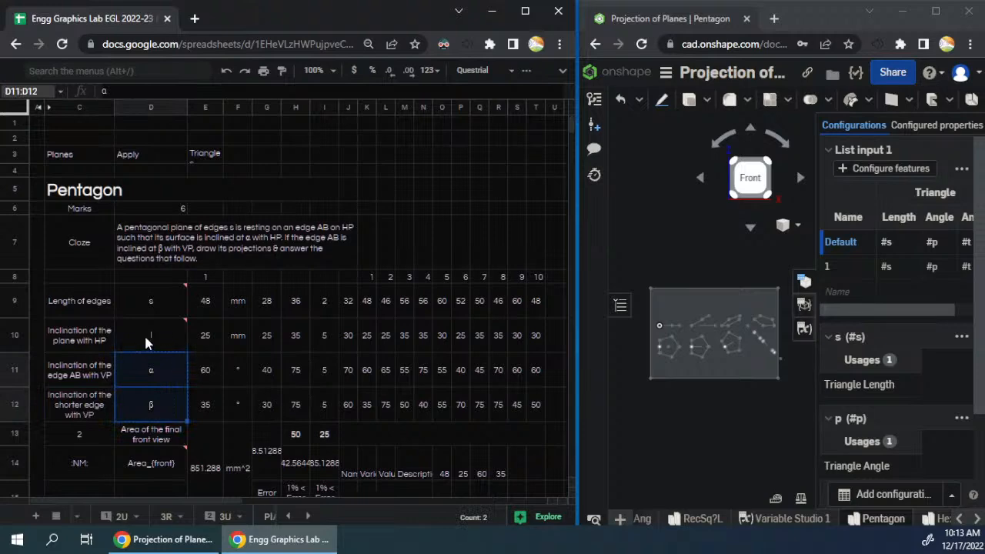
click(146, 343)
key(ctrl+v)
- Delete row 12 with the leftover inclination of the shorter edge
click(63, 407)
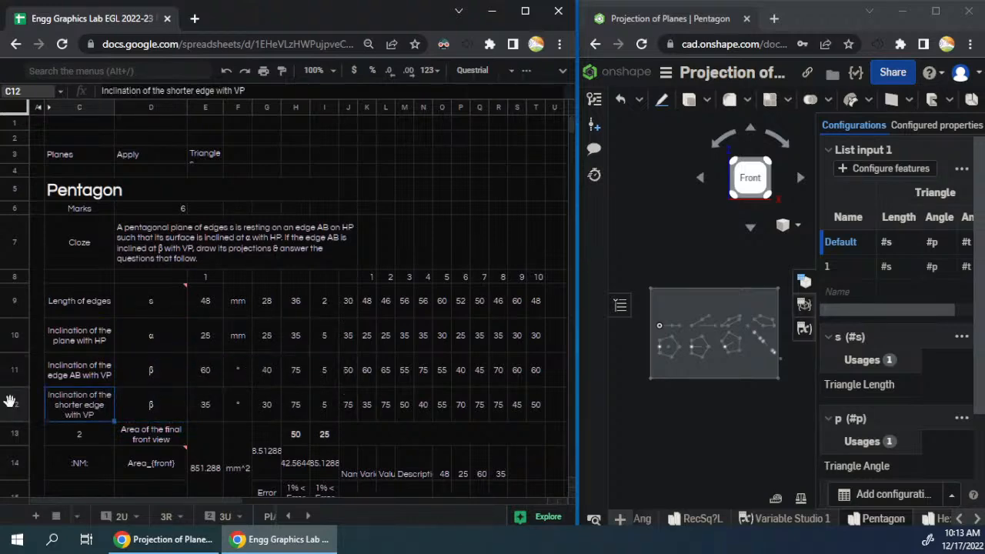
click(10, 402)
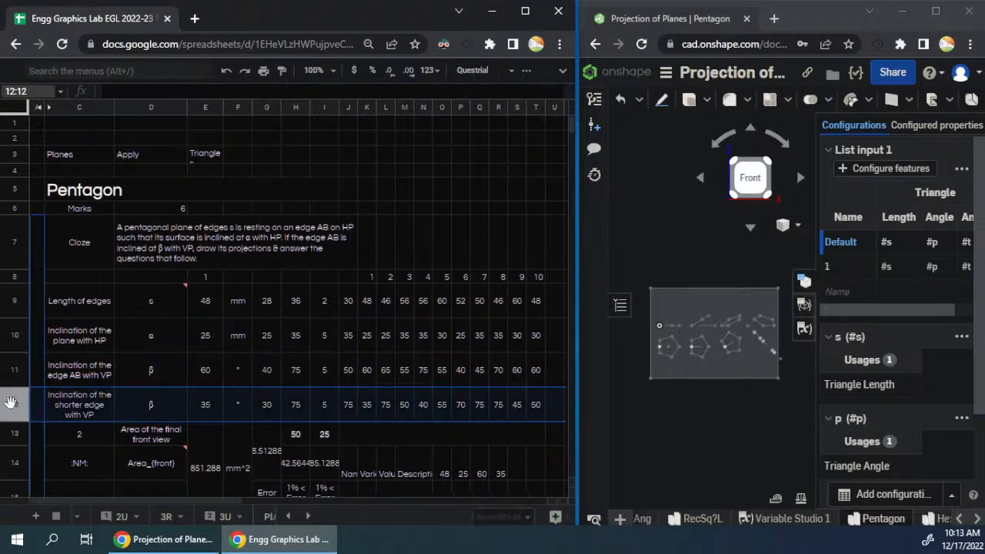
right_click(10, 402)
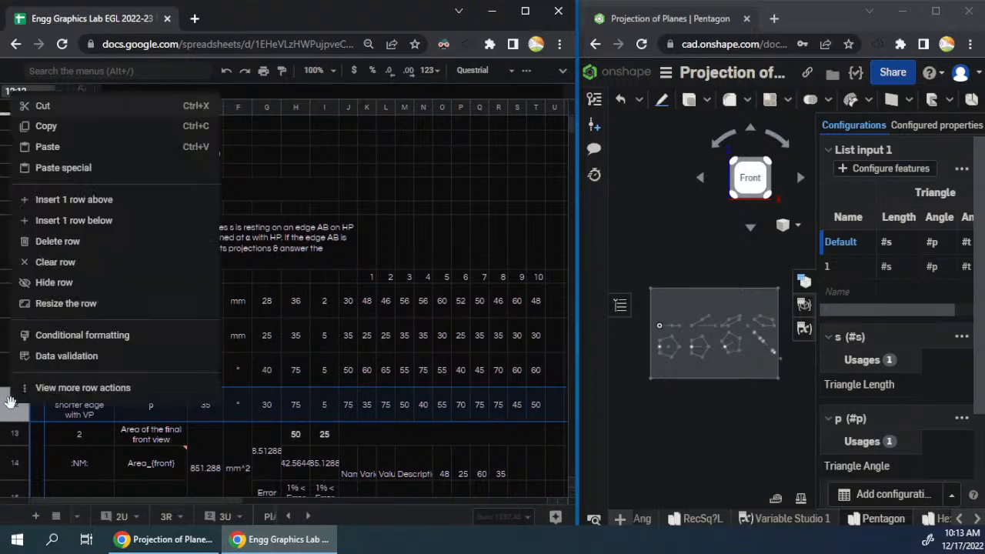
click(73, 239)
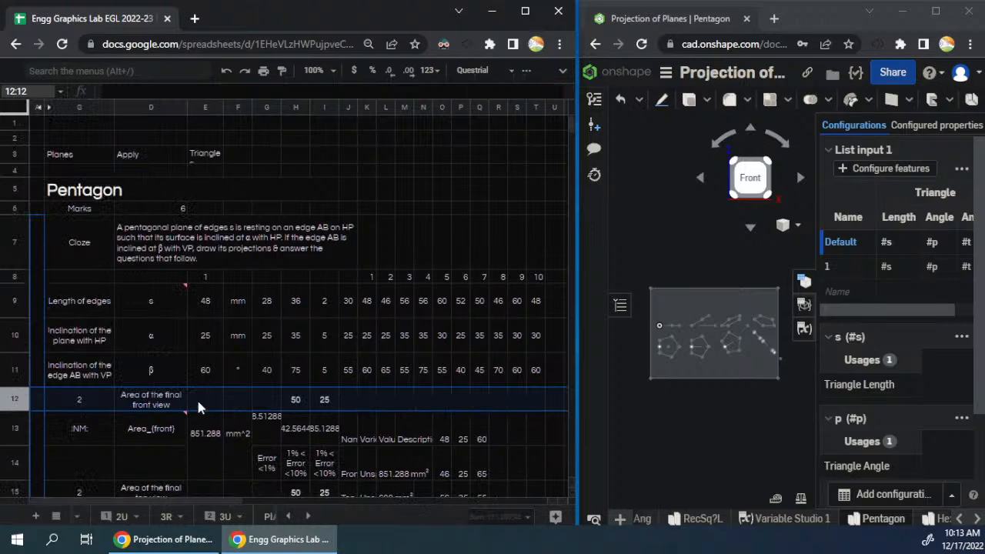
- Examine the lookup, front-view area and random-value formulas of the pentagon table along with its parameter symbols
click(190, 364)
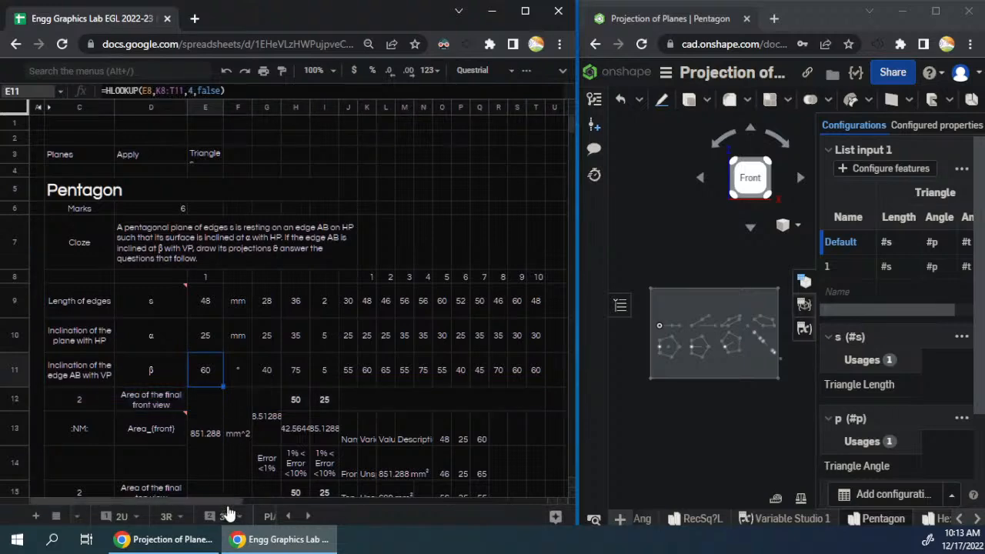
click(211, 393)
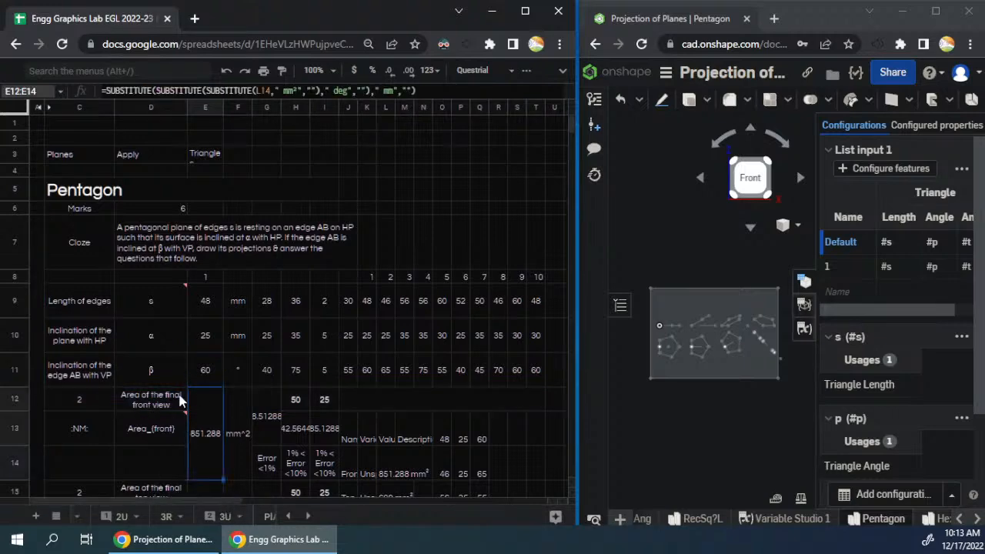
click(154, 324)
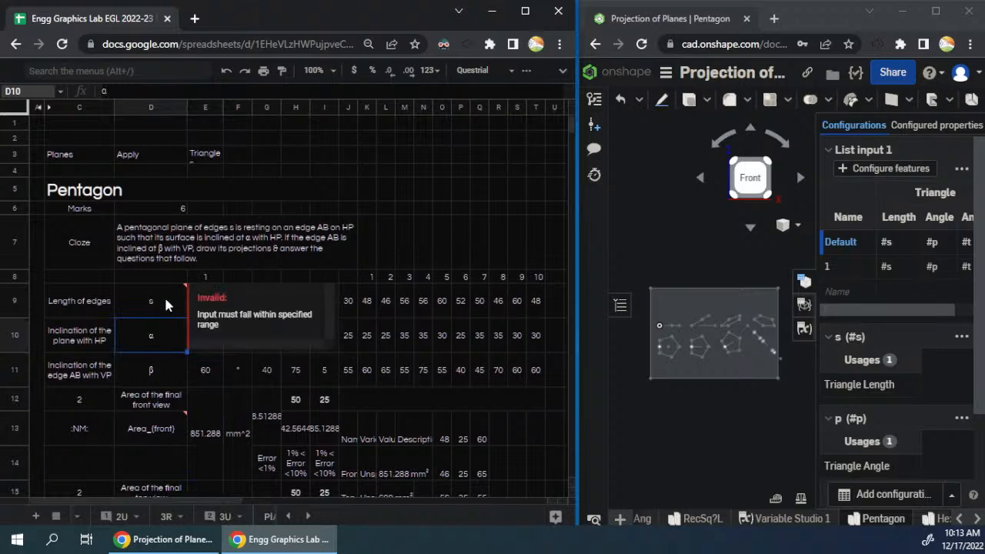
click(369, 300)
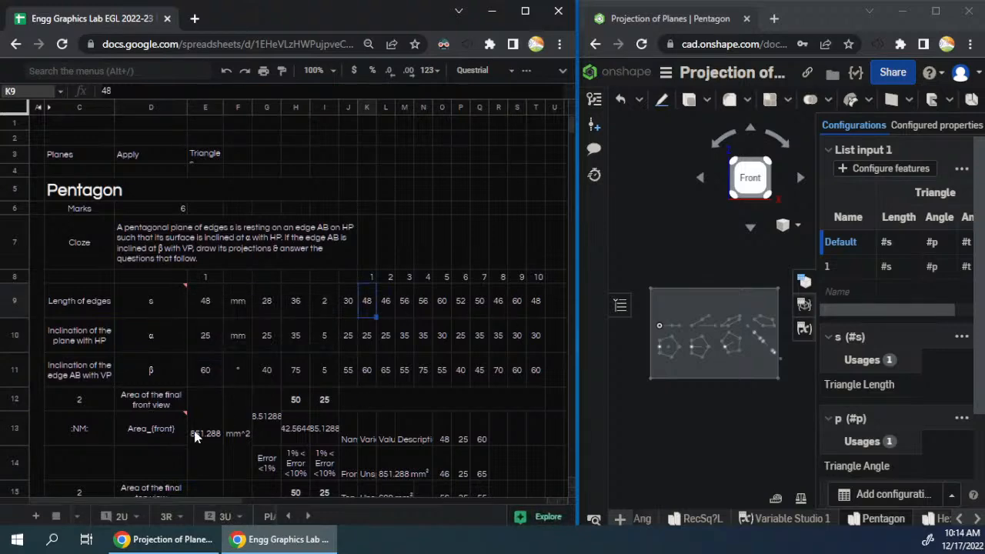
click(163, 310)
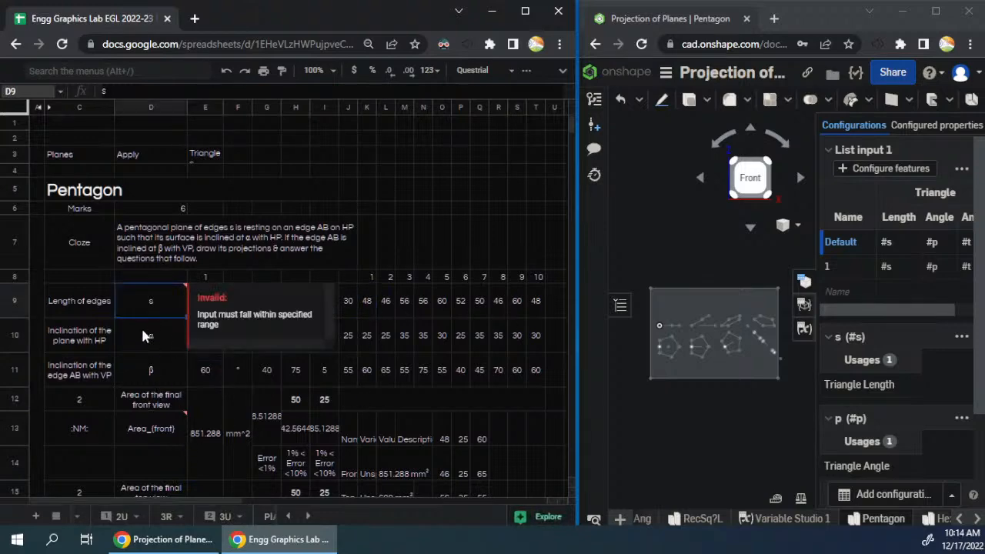
click(145, 336)
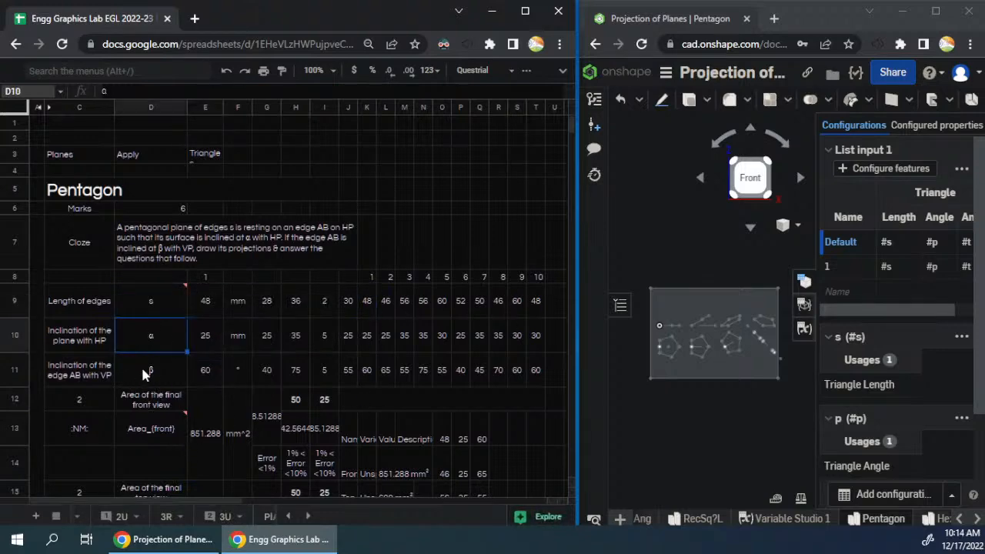
click(346, 303)
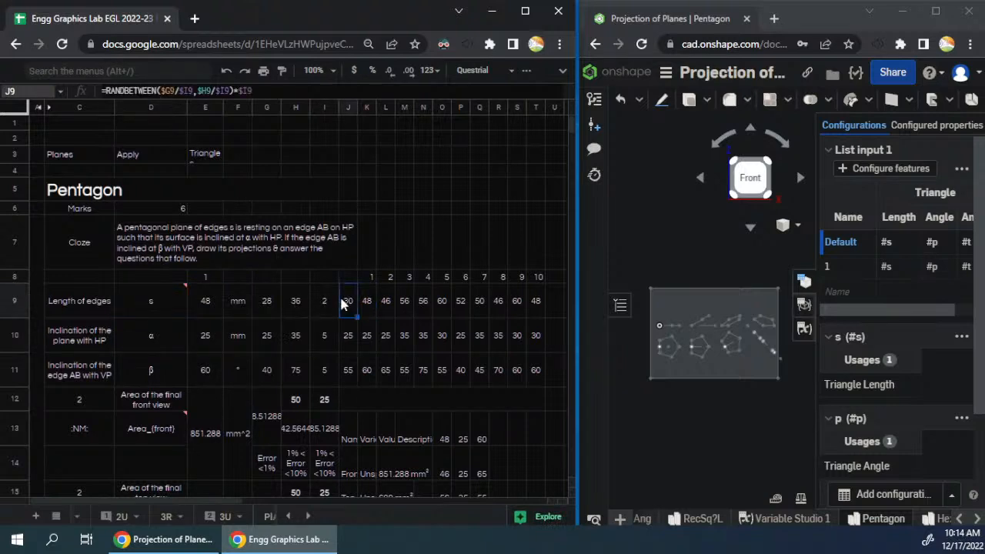
- Set the range of α to a minimum of 30 and maximum of 75, and the minimum of β to 30
click(270, 336)
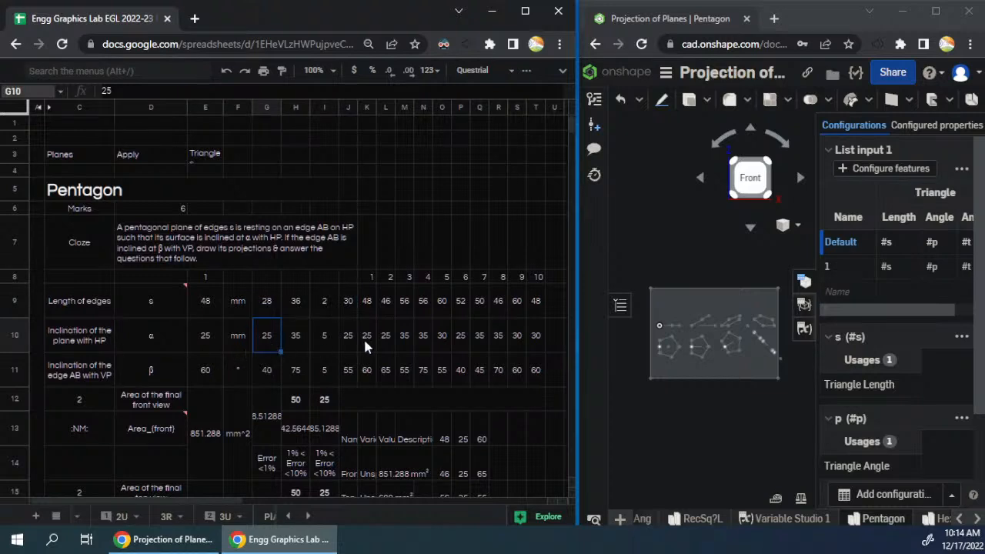
text(30)
key(Tab)
text(75)
key(Tab)
click(269, 337)
key(Down)
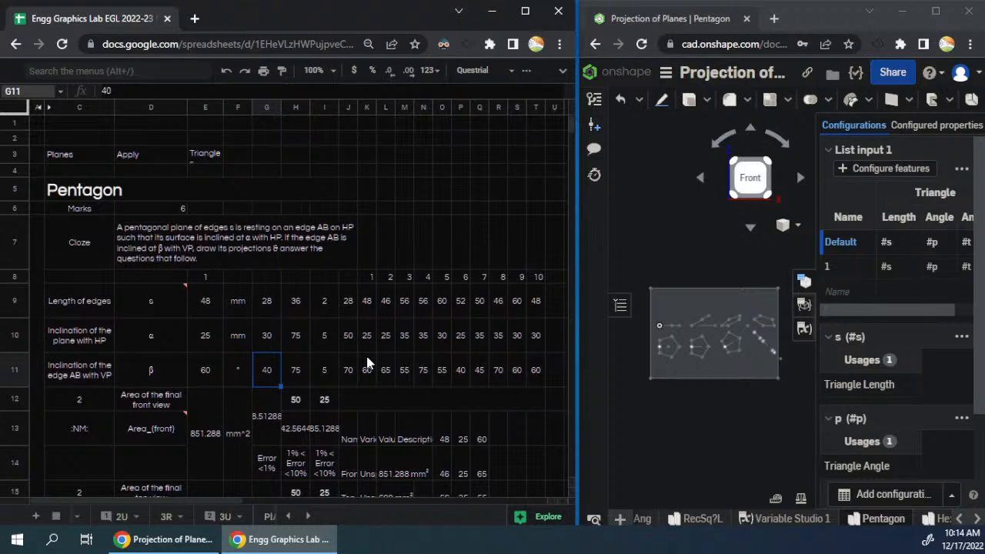
text(30)
key(Tab)
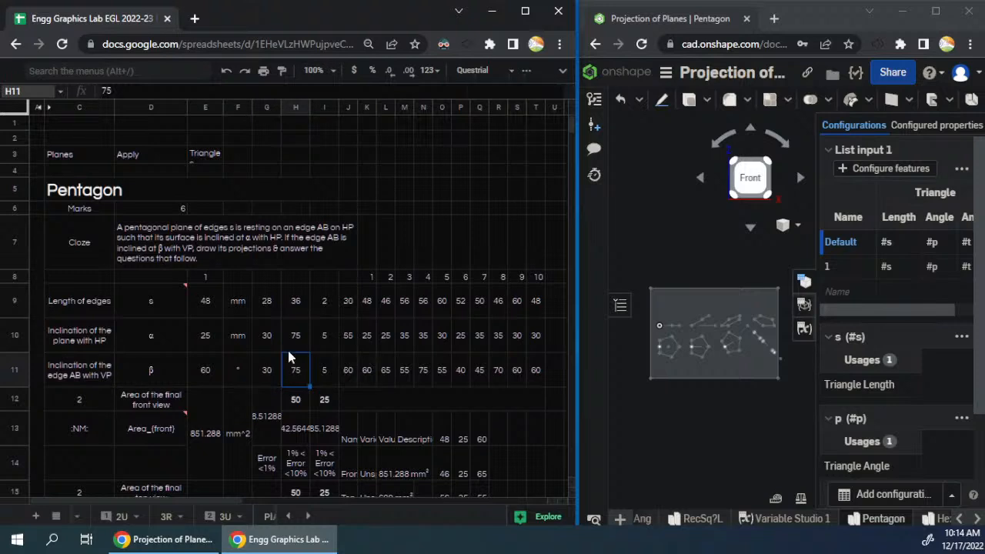
- Replace the unit of α in F10 with the degree symbol copied from the β row
click(230, 372)
key(ctrl+c)
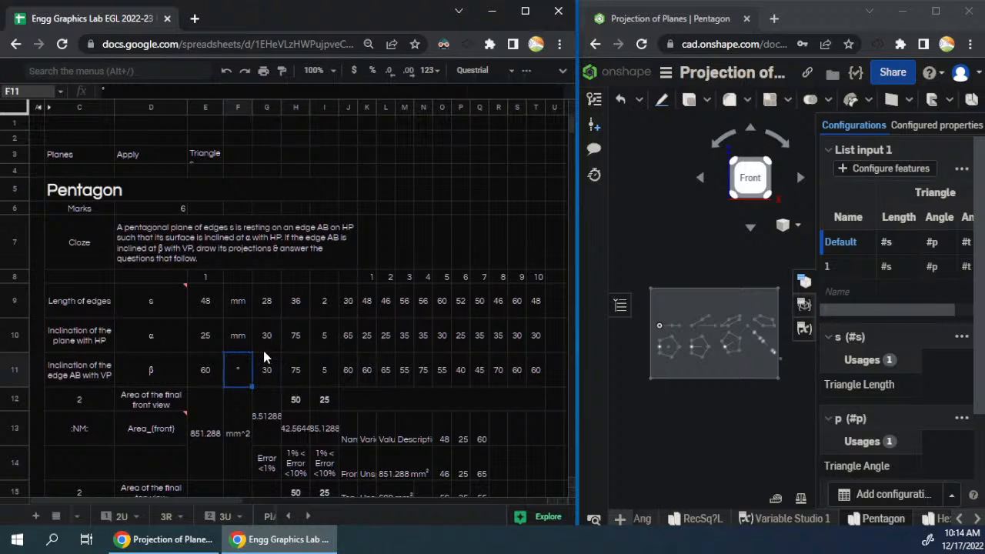
key(Up)
key(ctrl+v)
click(242, 294)
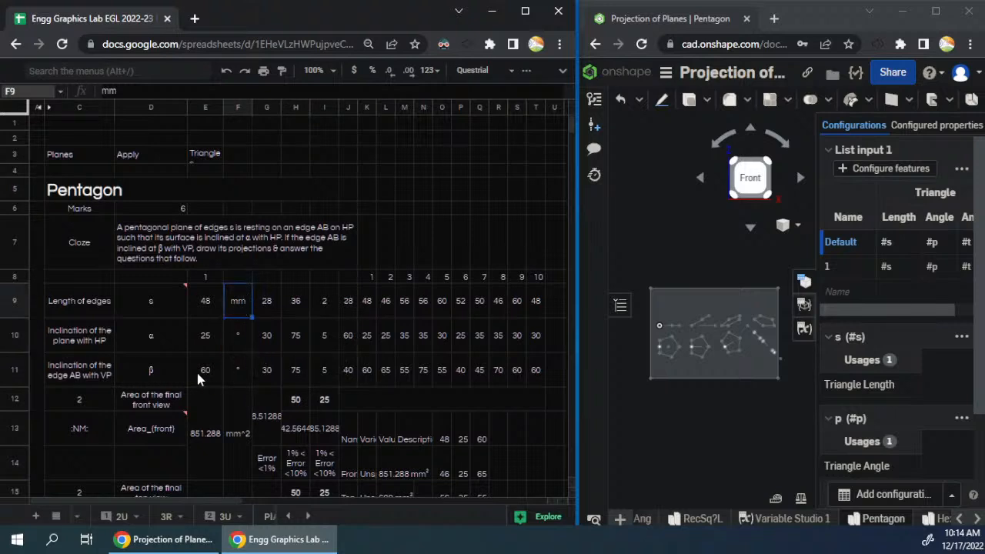
mouse_move(164, 297)
click(163, 306)
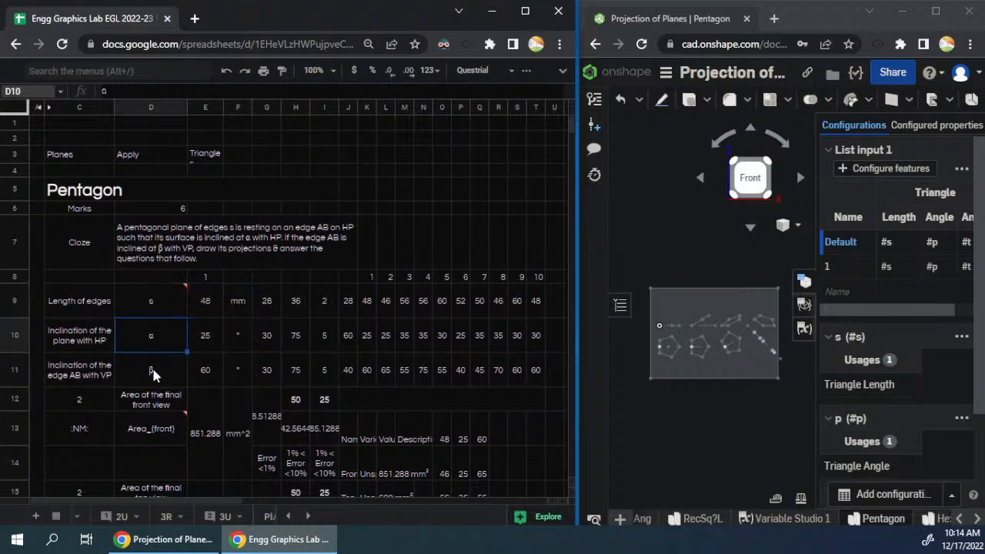
click(207, 374)
- Copy the random values of J9:J11 into E9:E11 and fill K9:T11 with new random parameters as plain values
drag(215, 309, 212, 370)
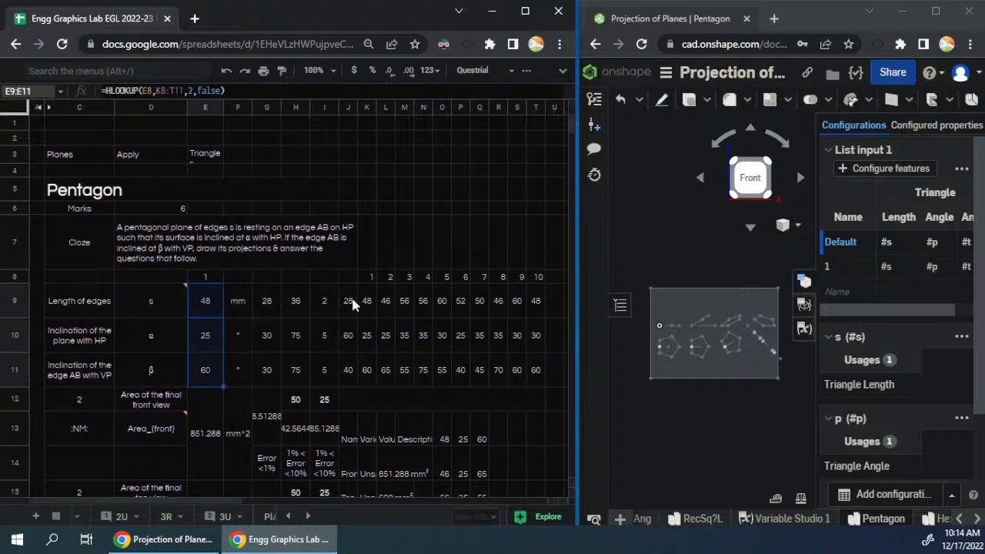
drag(352, 304, 348, 358)
drag(208, 304, 213, 370)
key(ctrl+v)
drag(349, 305, 532, 381)
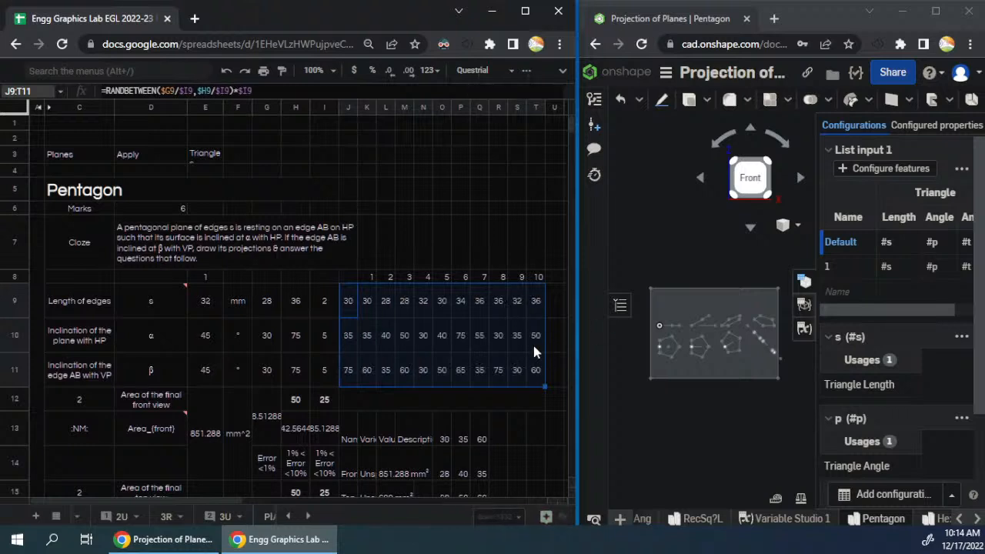
drag(367, 308, 541, 375)
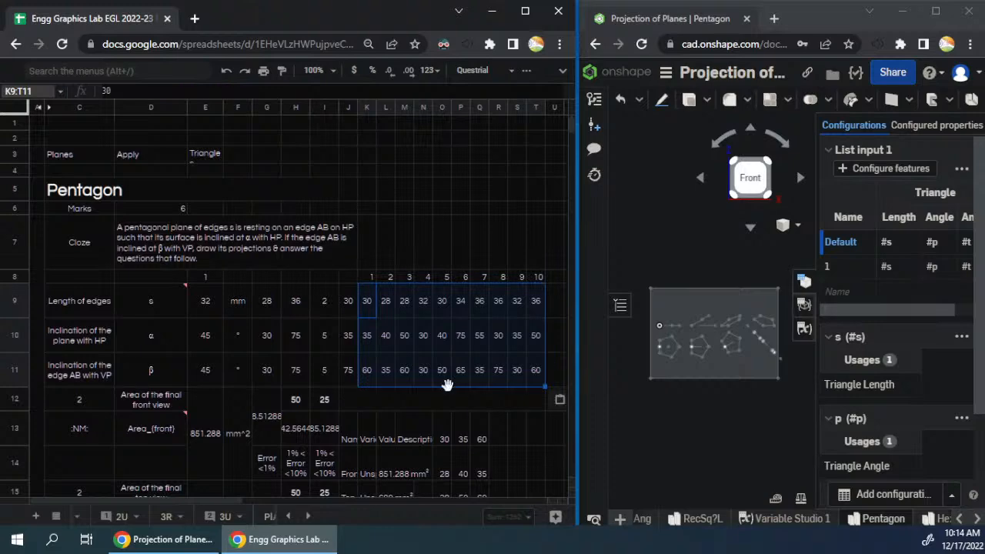
- Look through the pentagon table's area rows and the second question block underneath it
click(441, 337)
scroll(421, 313, down, 3)
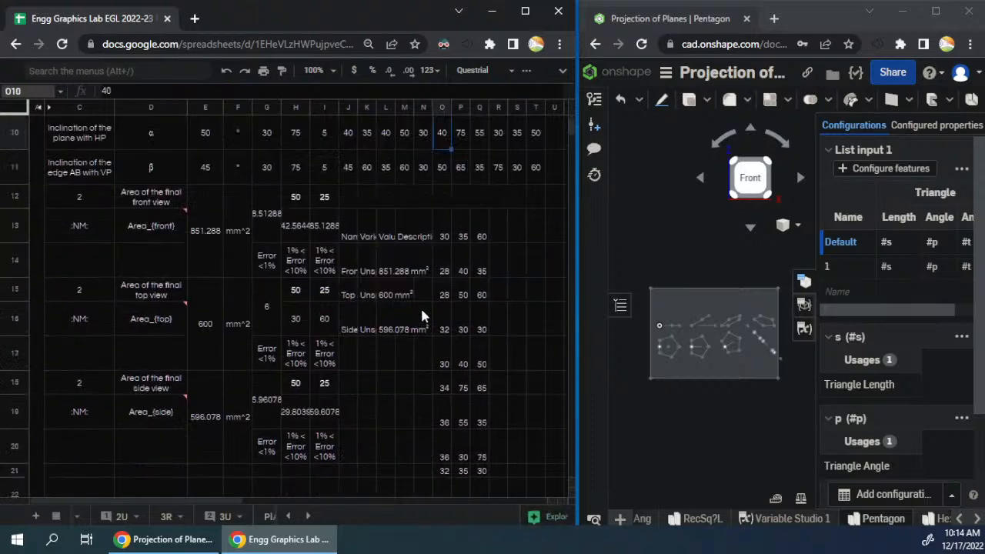
scroll(422, 315, down, 2)
scroll(421, 316, down, 2)
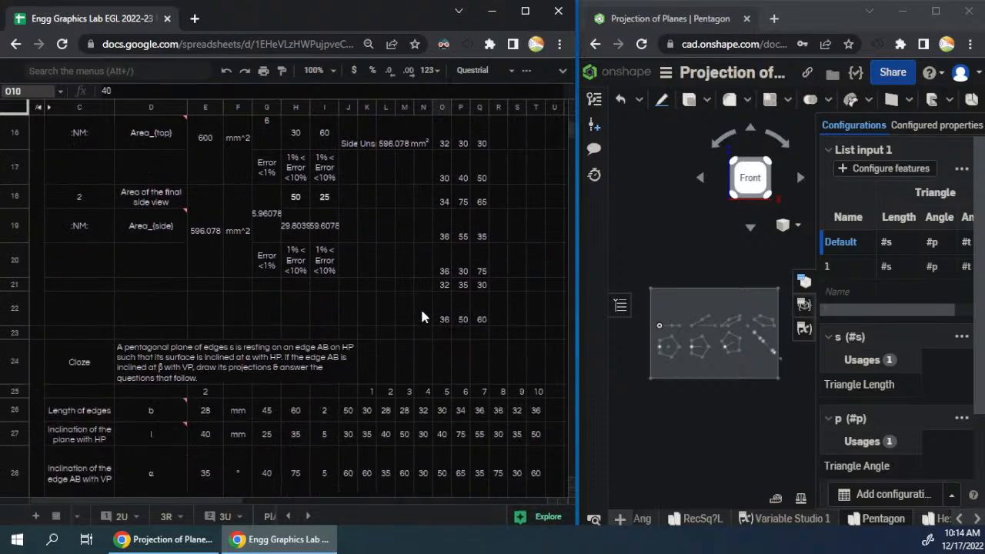
scroll(422, 316, up, 3)
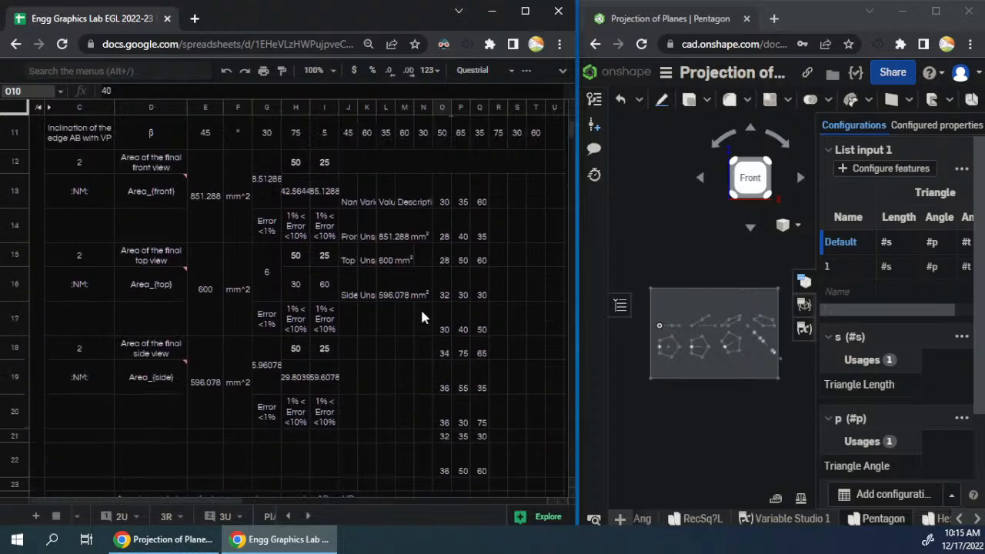
scroll(422, 316, up, 3)
scroll(422, 317, up, 3)
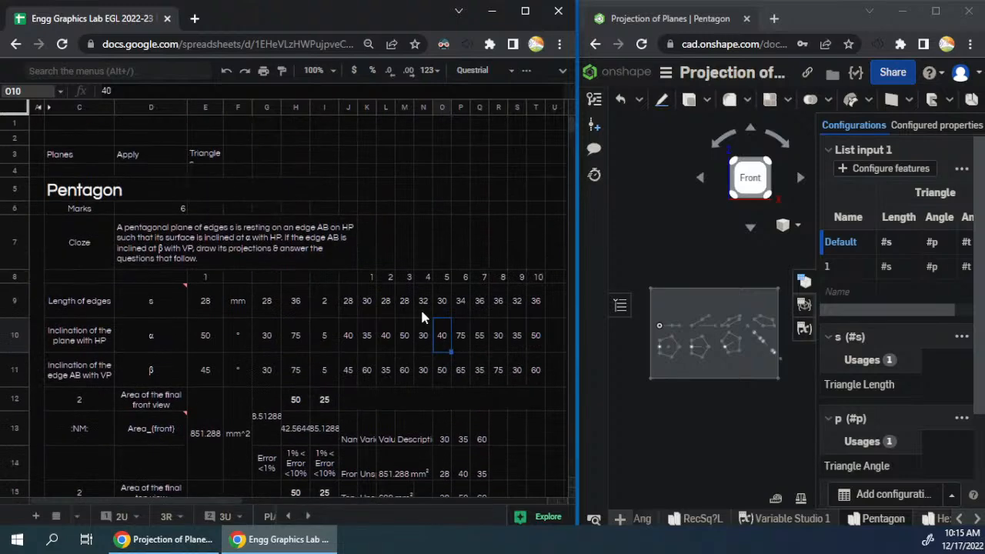
- Delete columns X to AT, which hold the rectangle-to-square question set
click(525, 10)
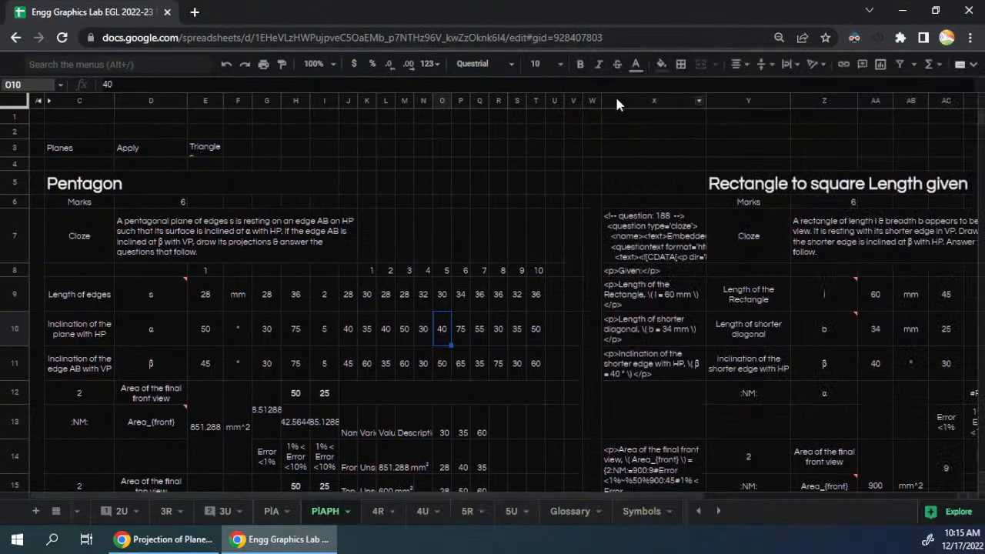
click(616, 100)
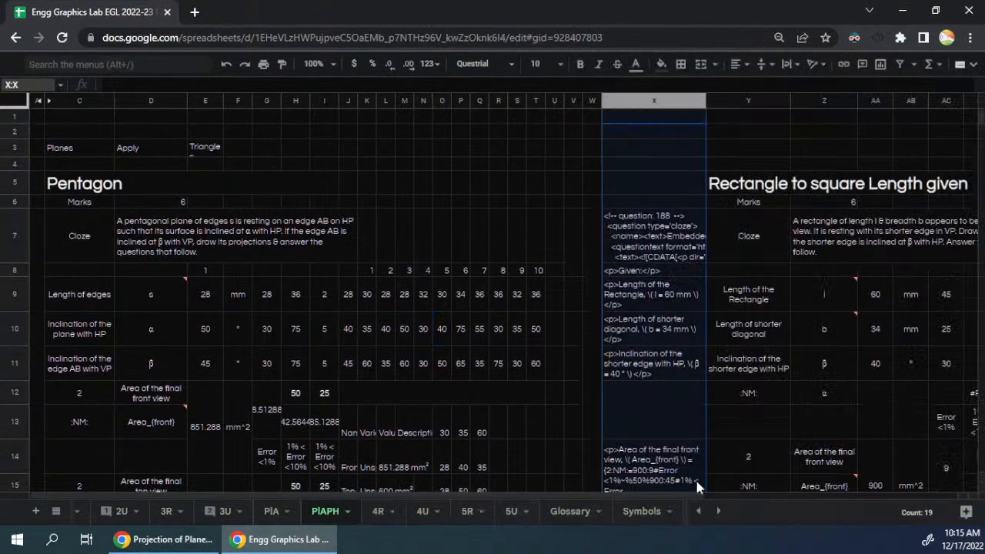
drag(681, 496, 928, 470)
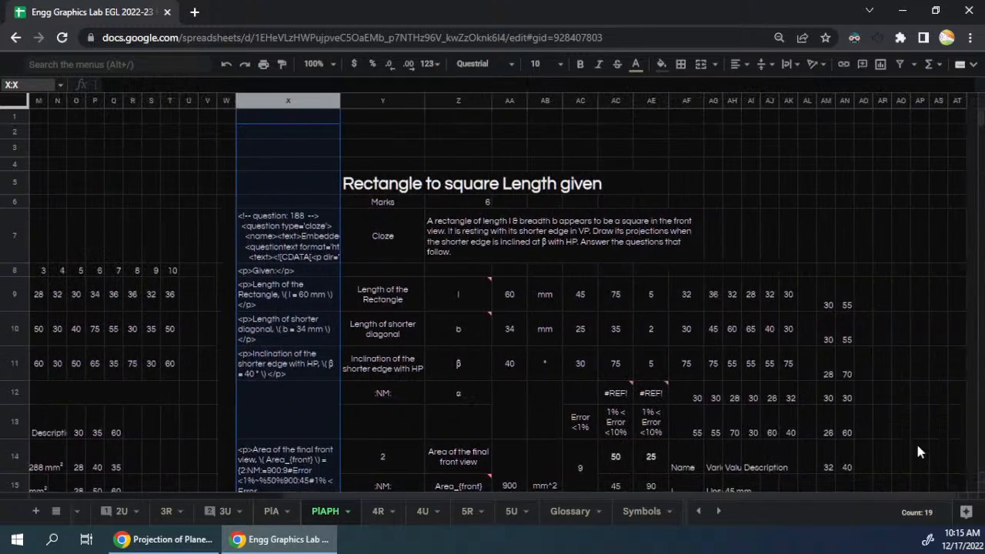
shift+click(952, 101)
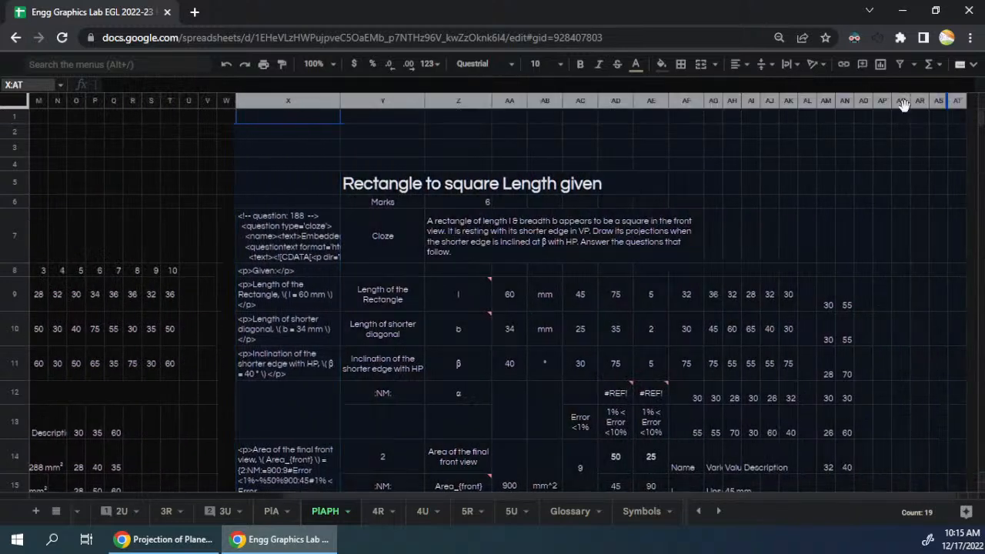
right_click(837, 100)
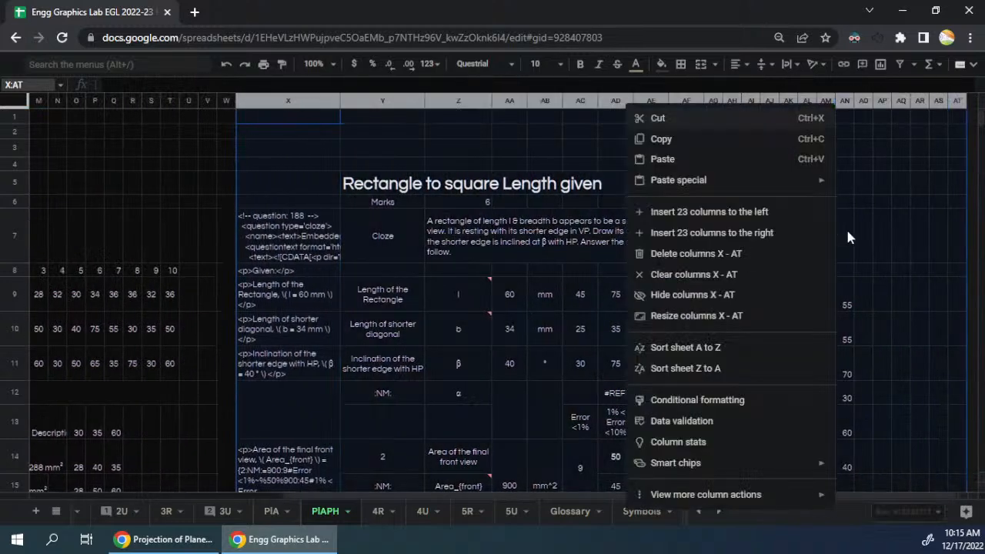
click(704, 255)
click(480, 346)
- Clear the contents of every row from row 24 down to row 1161, leaving only the first pentagon question
scroll(483, 388, down, 4)
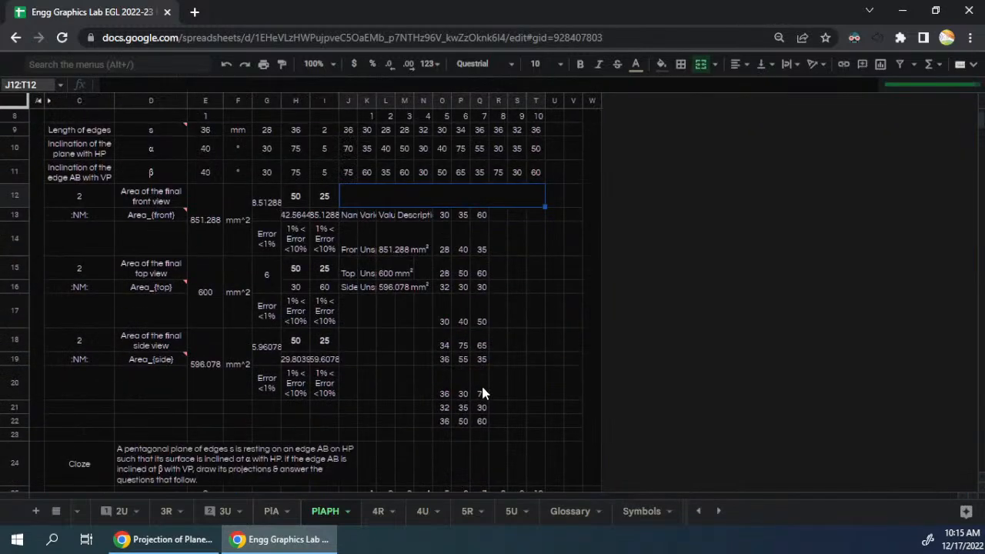
click(21, 301)
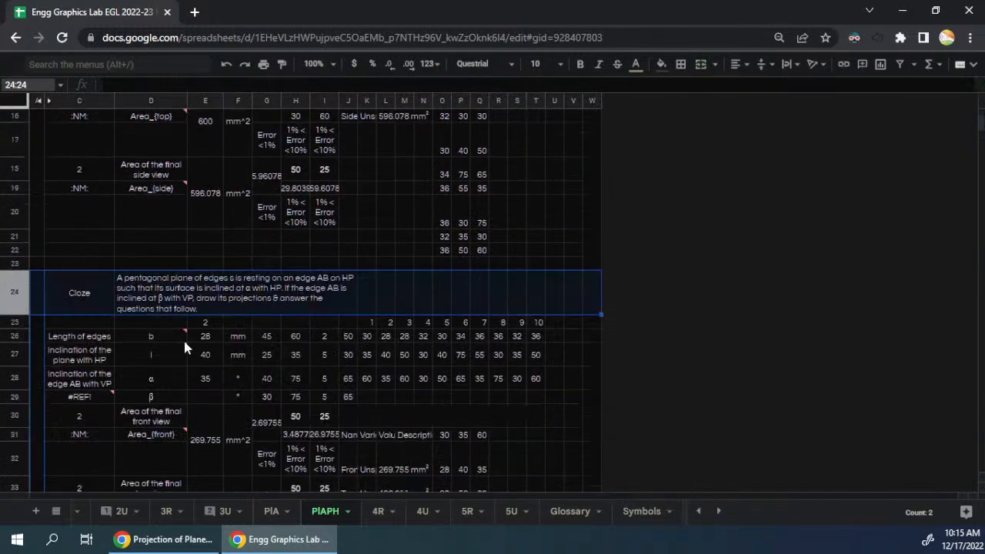
key(ctrl+shift+Down)
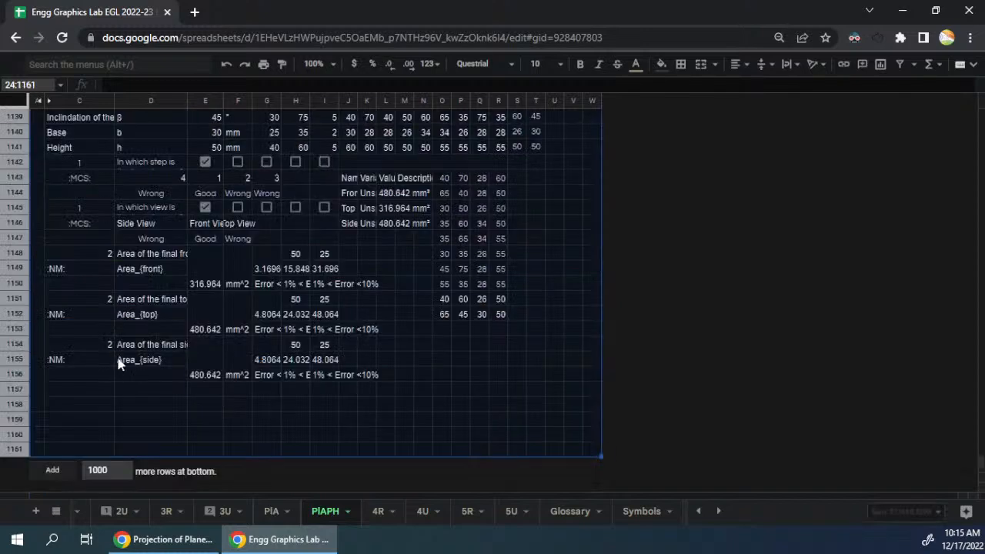
scroll(118, 361, up, 9)
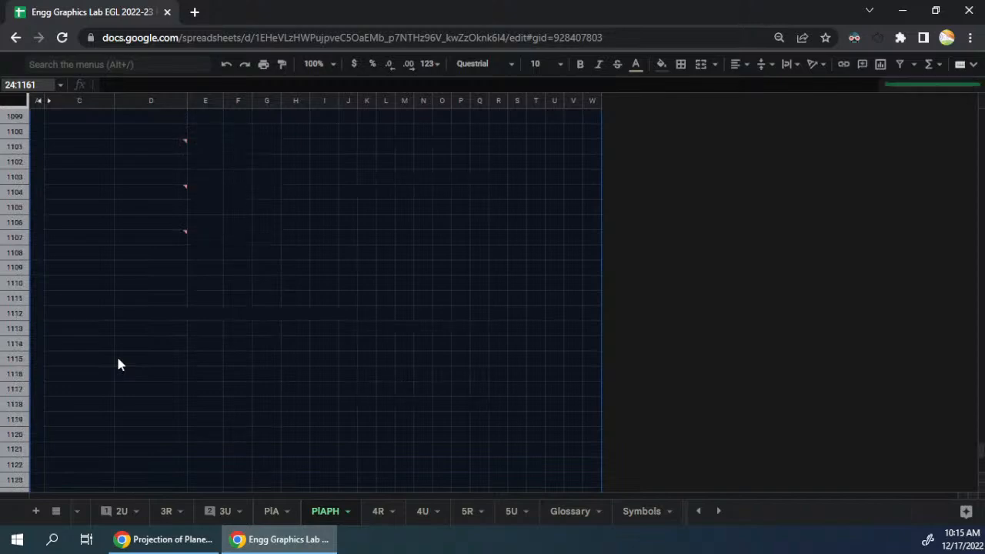
click(118, 364)
key(ctrl+Up)
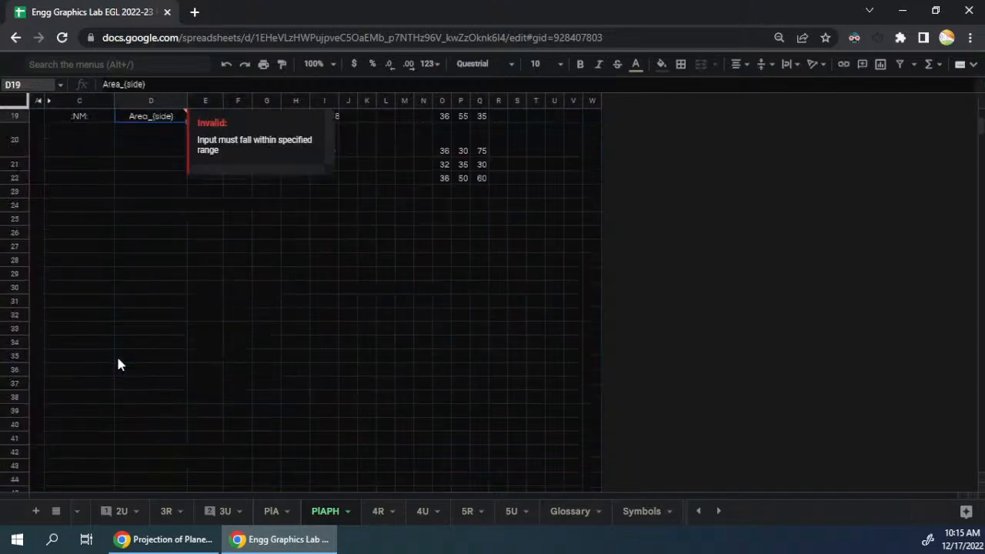
key(Up)
scroll(110, 349, up, 5)
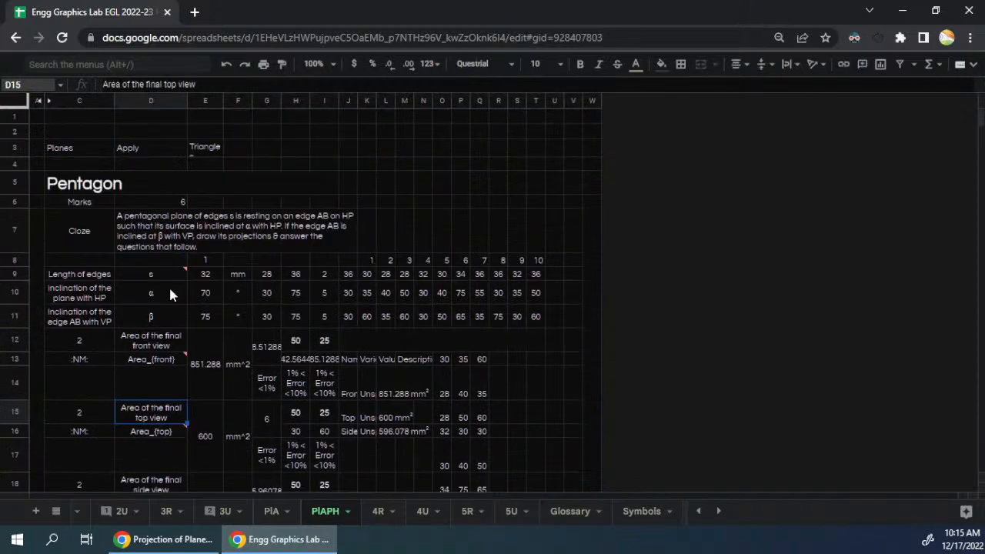
- Set the increment of both α and β to 2 in I10 and I11
click(174, 234)
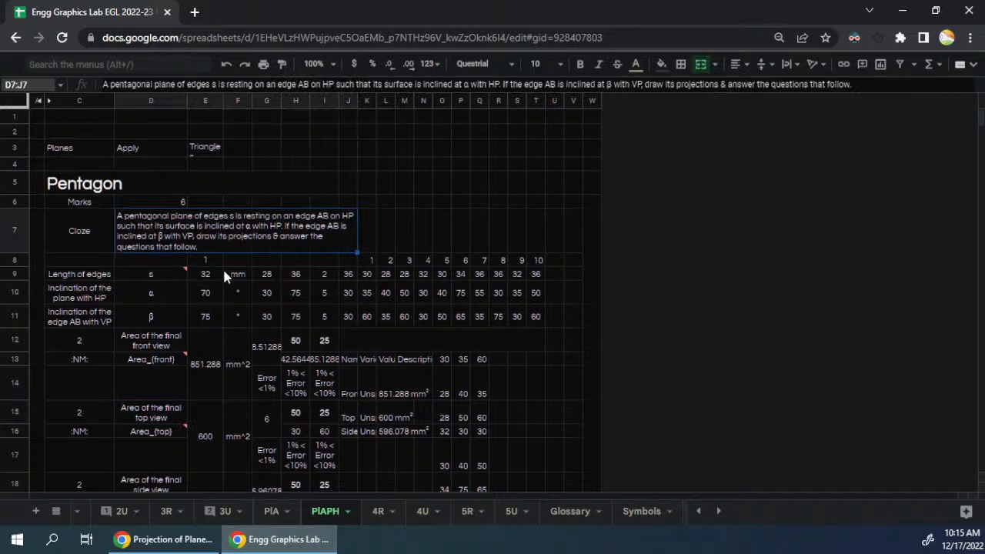
drag(80, 276, 173, 321)
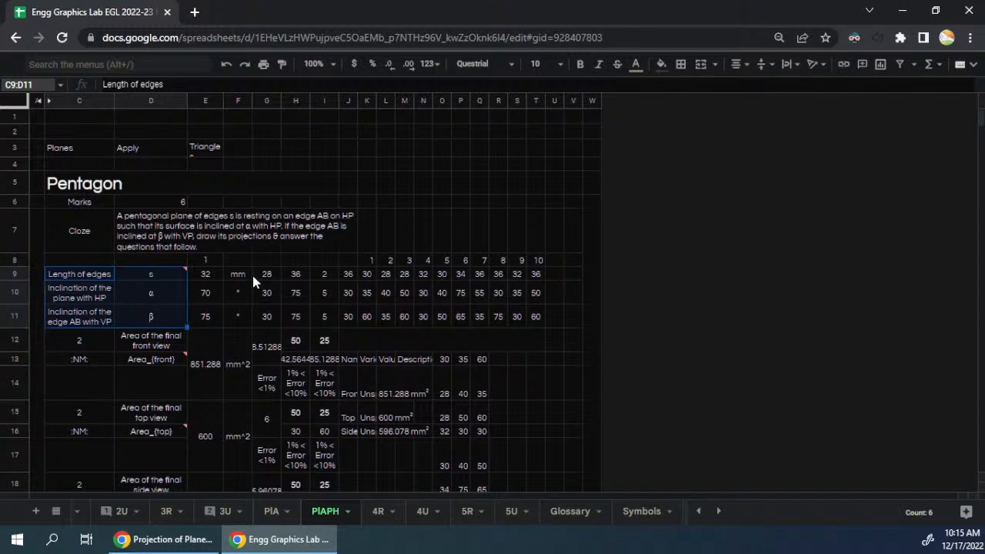
click(295, 300)
click(329, 291)
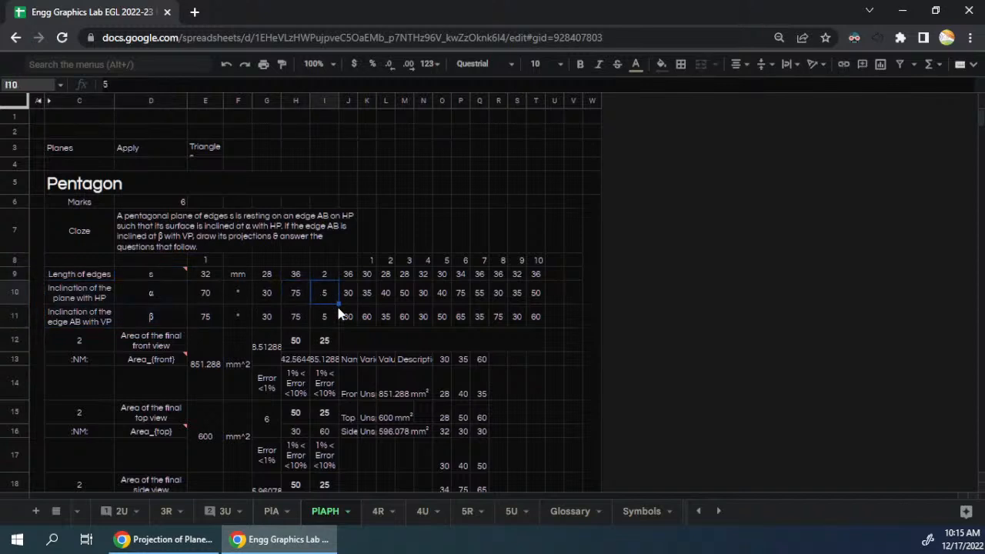
text(2)
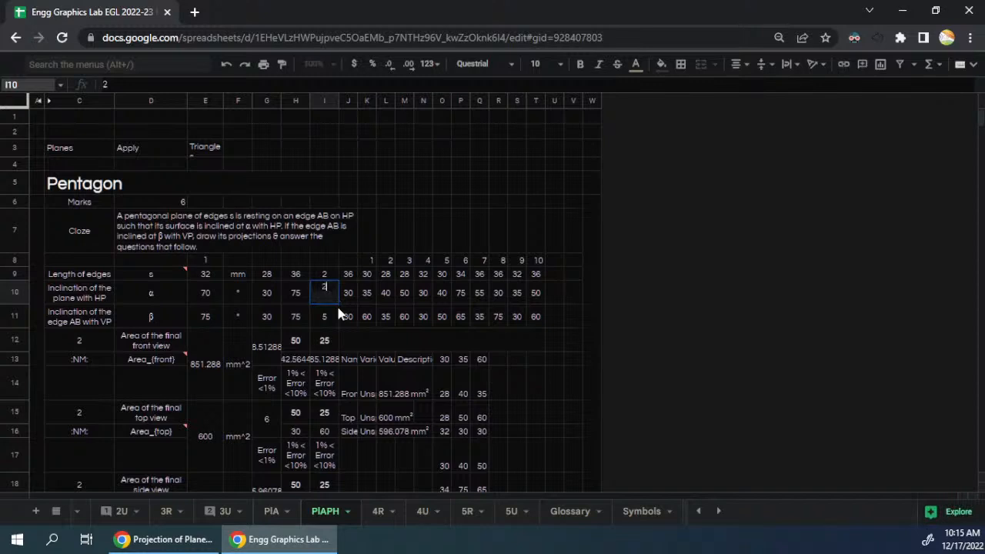
key(Return)
text(2)
key(Up)
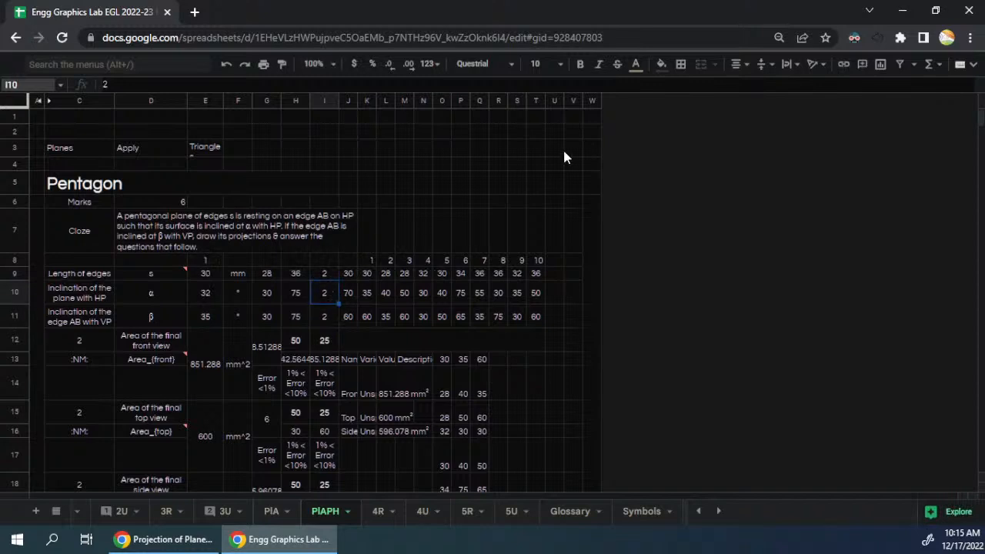
- Refill K9:T11 with new random parameters from the column J formulas and convert them to plain values
drag(348, 273, 536, 327)
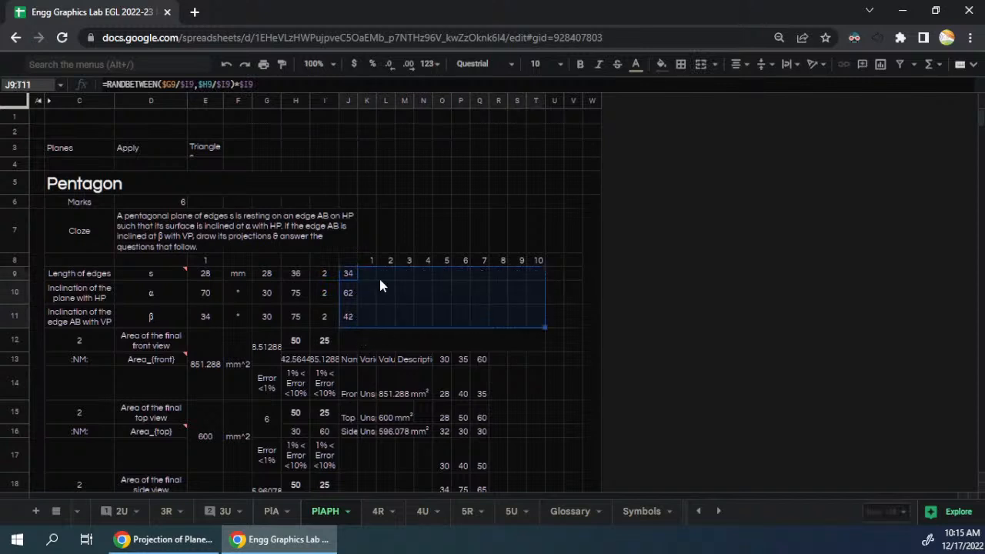
drag(380, 281, 538, 322)
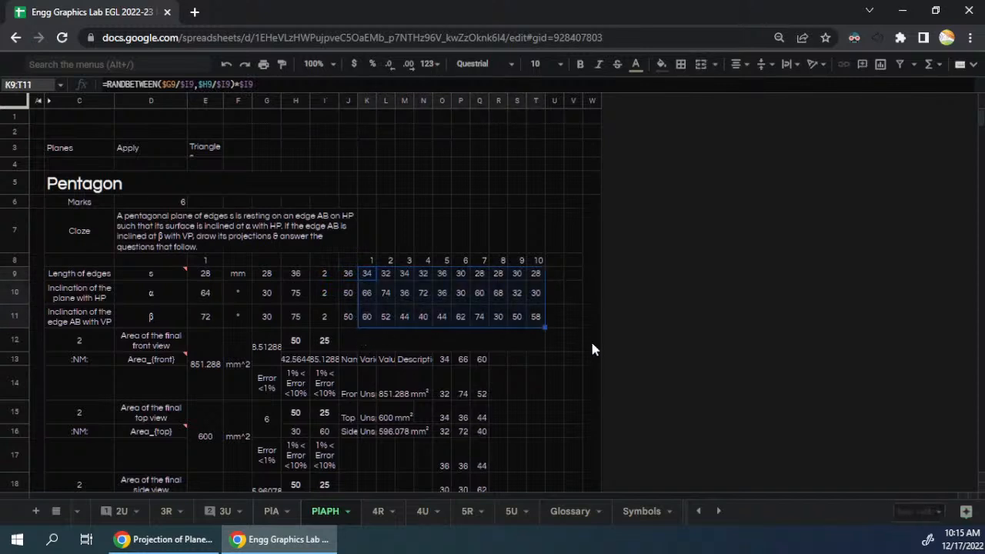
key(ctrl+c)
key(ctrl+shift+v)
click(382, 224)
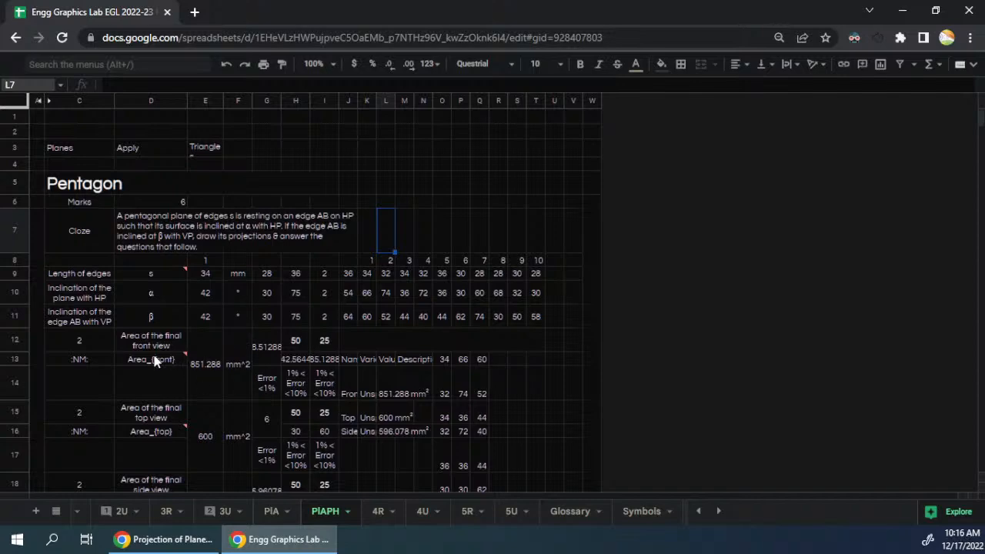
- Examine the front-view area label, the side-view area formula and the unit of the front-view area
click(180, 359)
scroll(177, 382, down, 2)
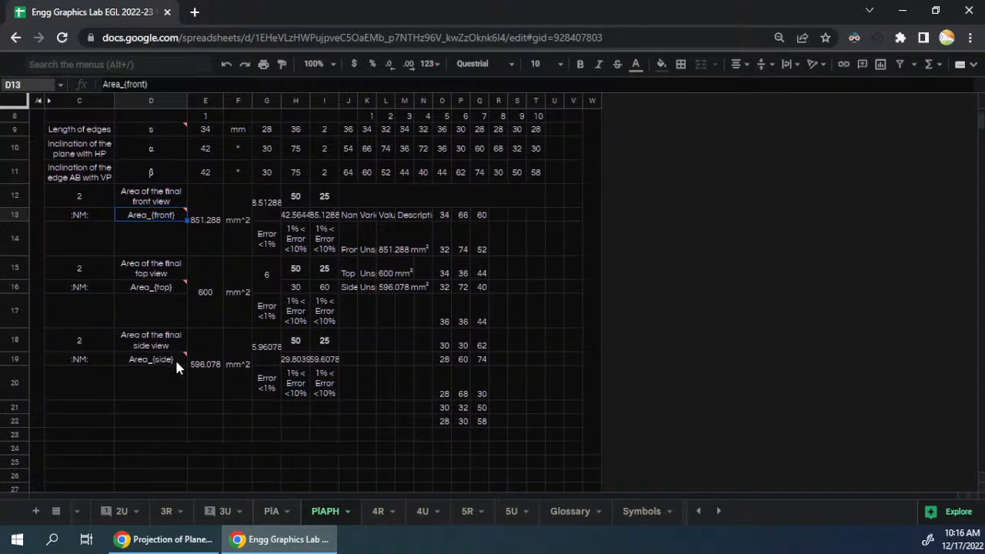
click(218, 334)
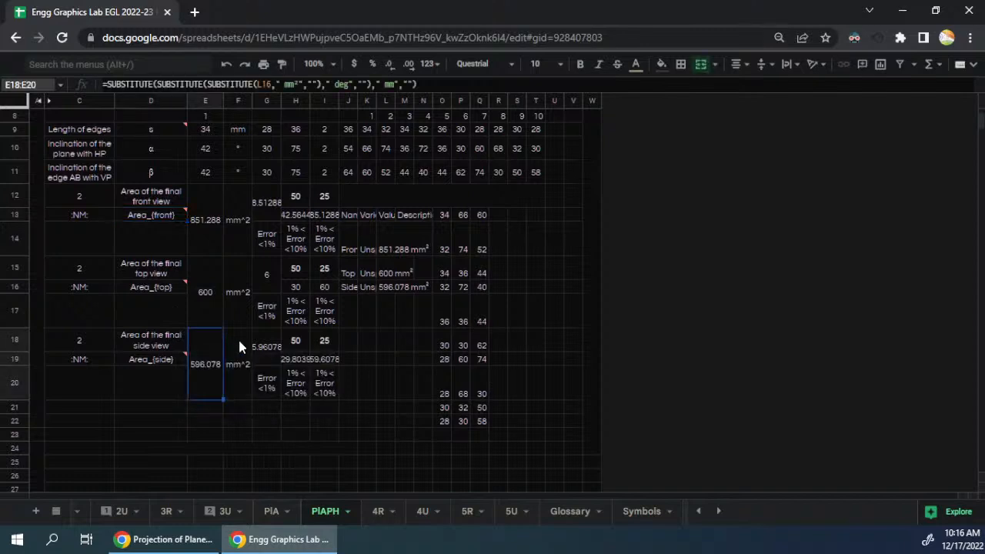
scroll(240, 277, up, 1)
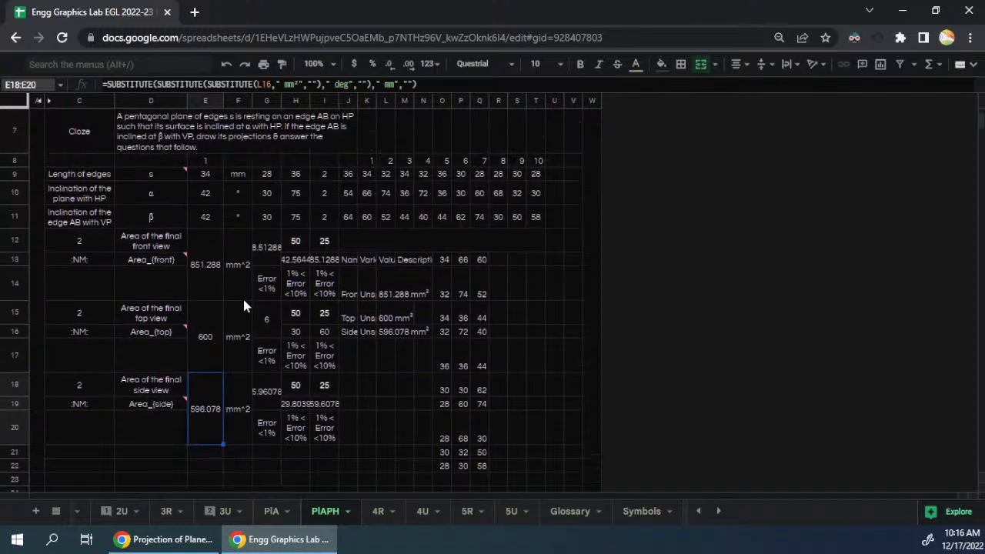
click(236, 264)
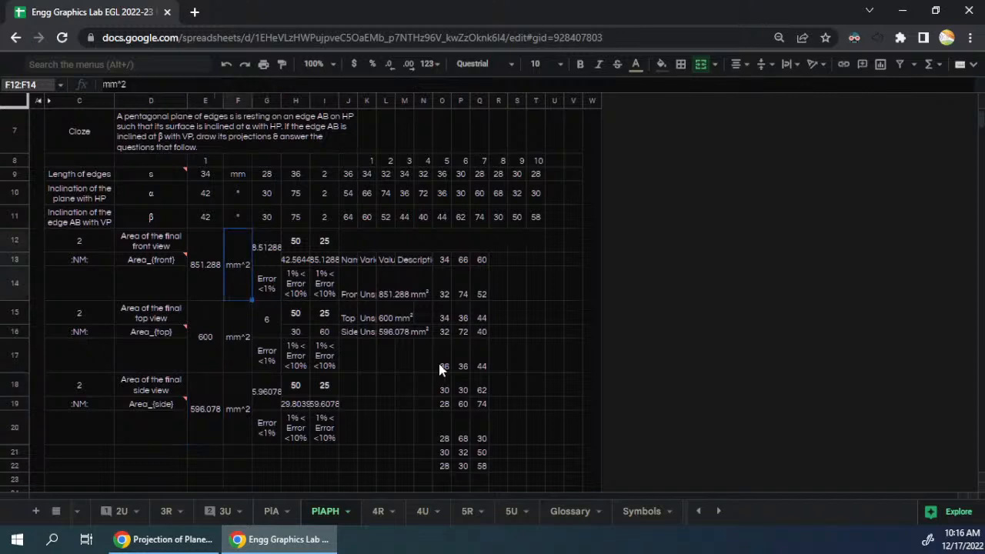
- Switch to the Onshape pentagon model, enlarge its window and configuration table, and show the feature list down to its measured variables
key(super+Left)
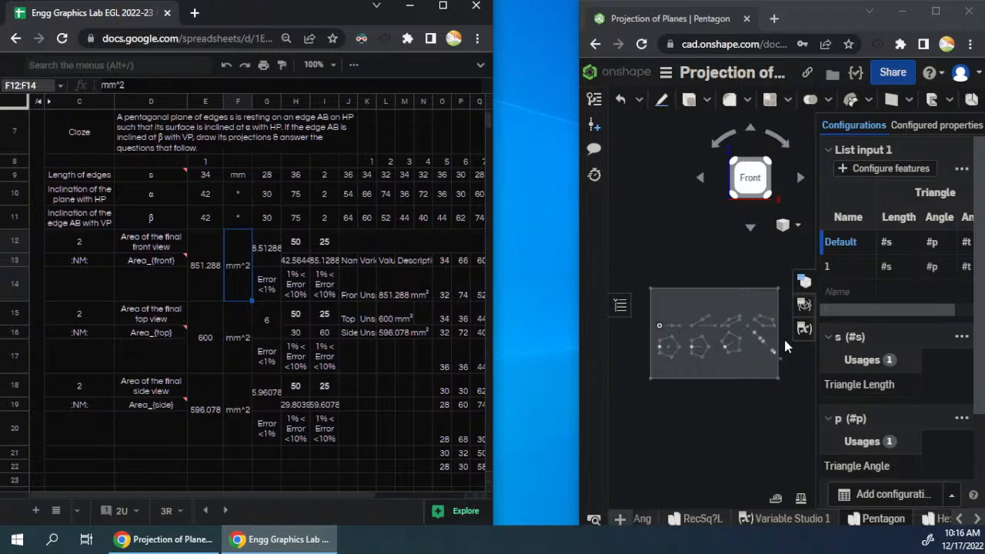
click(936, 11)
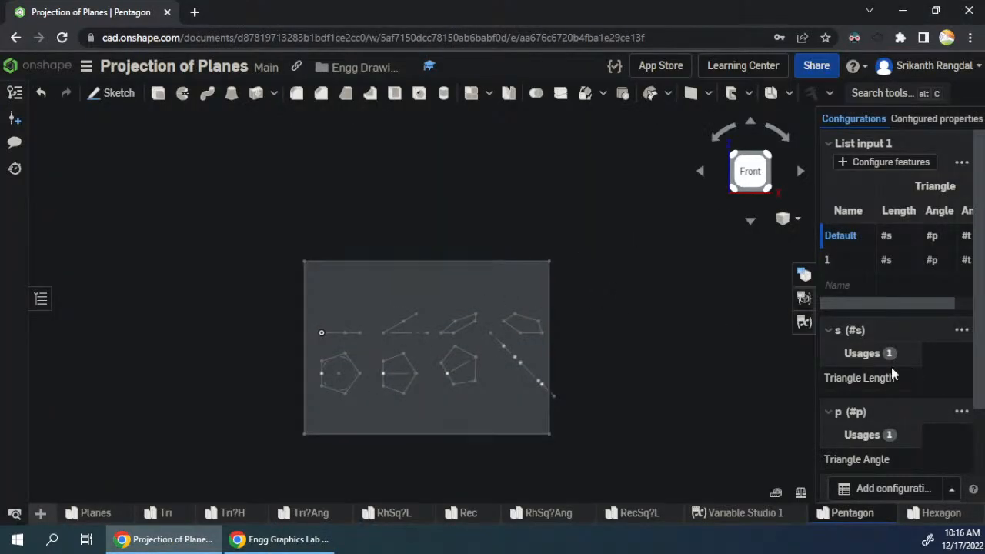
drag(815, 374, 725, 375)
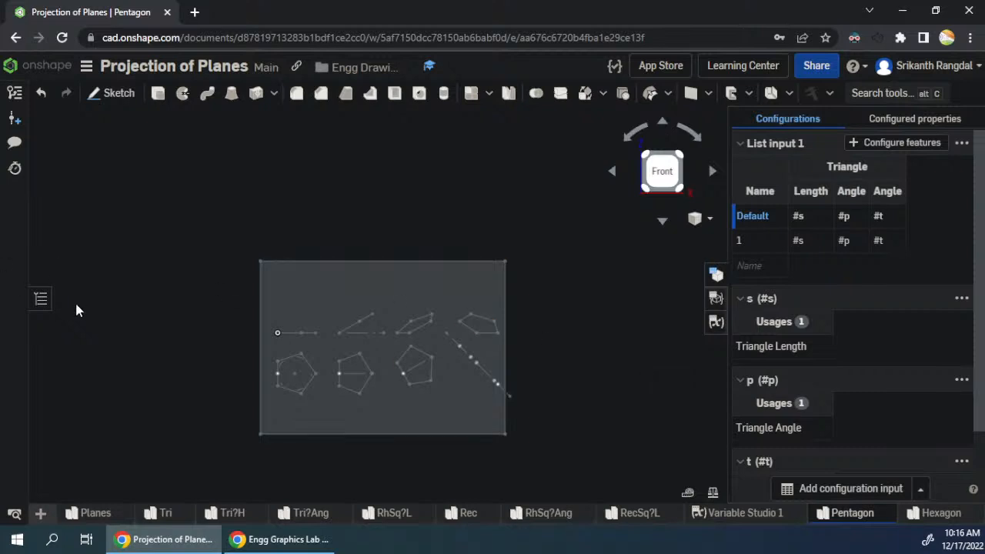
click(41, 299)
scroll(101, 379, down, 1)
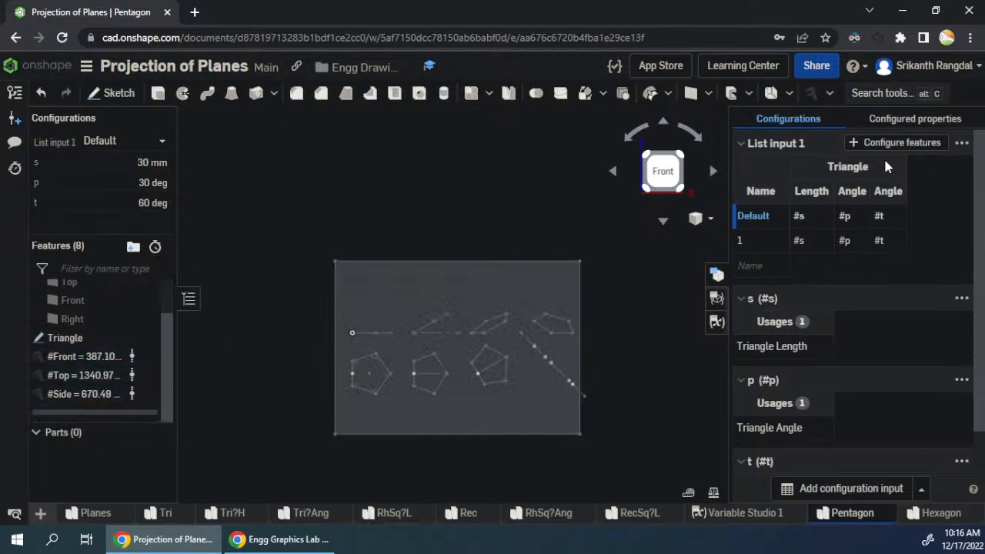
- Start a measured variable of type Perimeter and select the face of the final front view
click(813, 93)
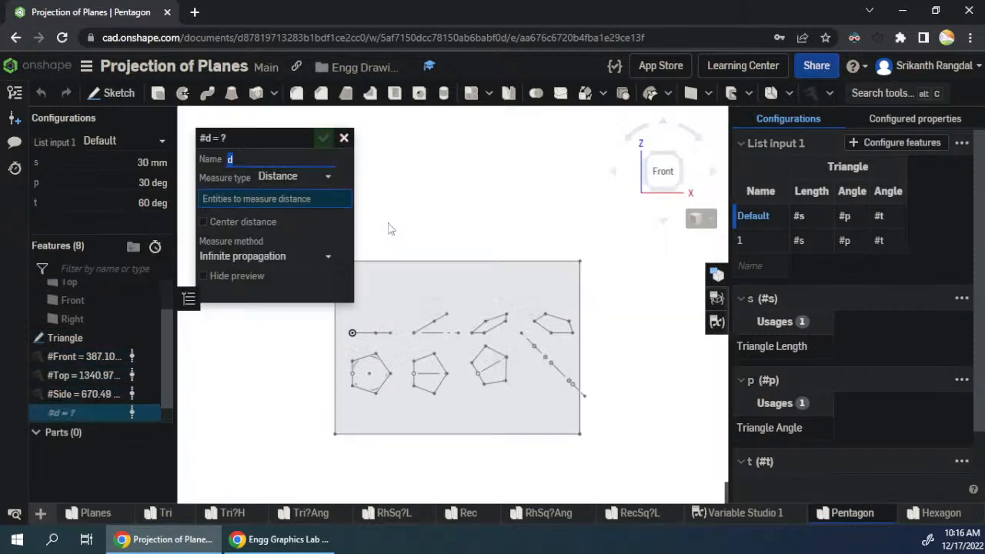
click(300, 177)
click(327, 254)
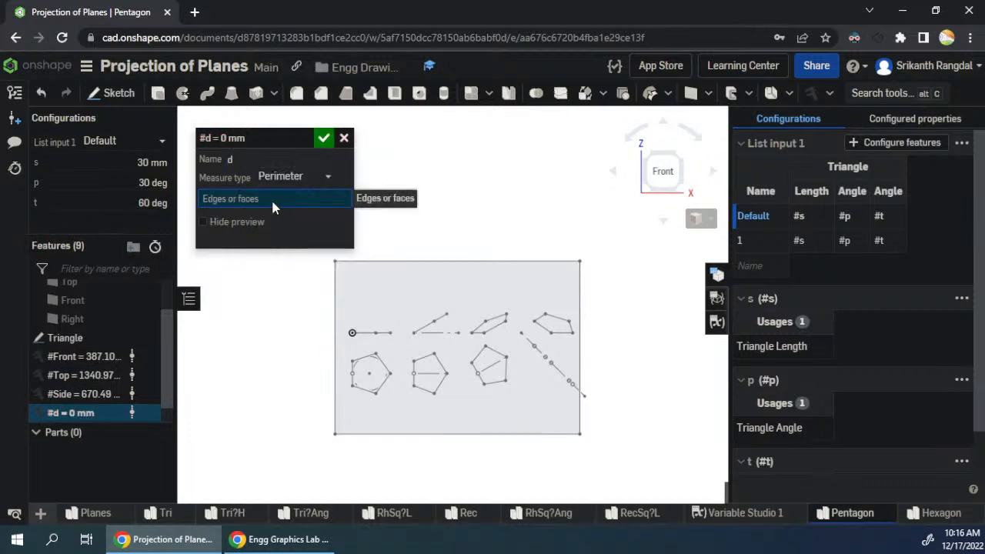
scroll(485, 320, down, 3)
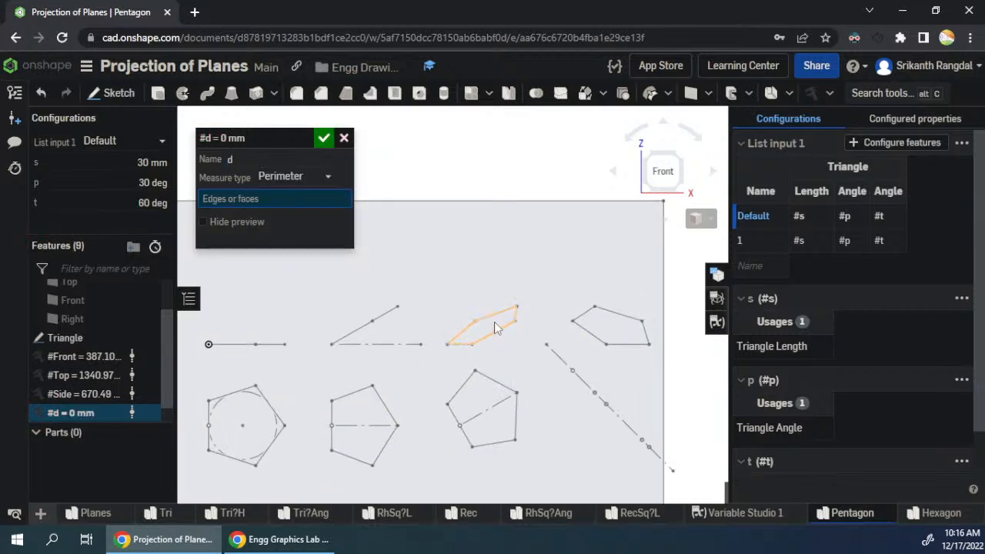
click(485, 324)
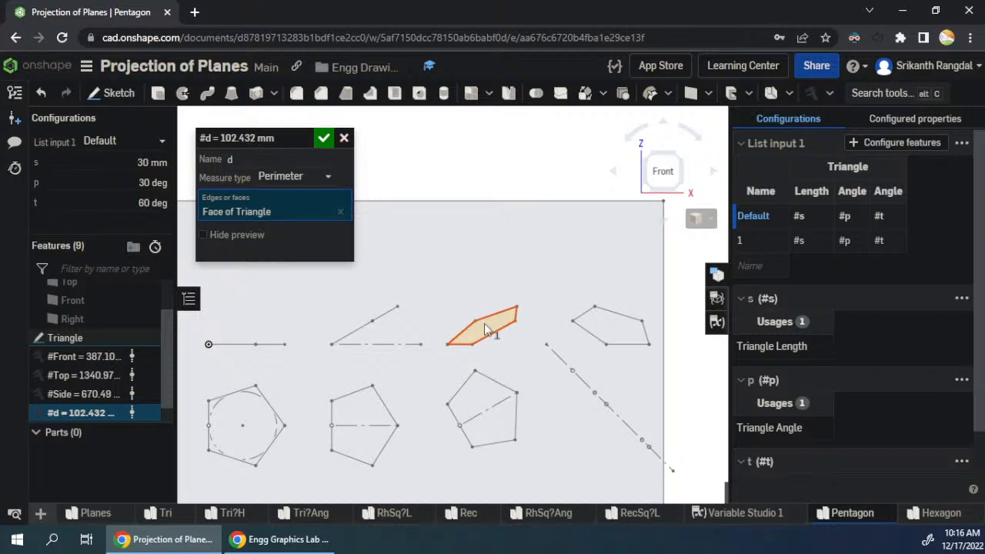
- Replace the variable's measured face with the first pentagon, the one with the inscribed circle
click(341, 212)
click(244, 424)
click(257, 419)
click(264, 435)
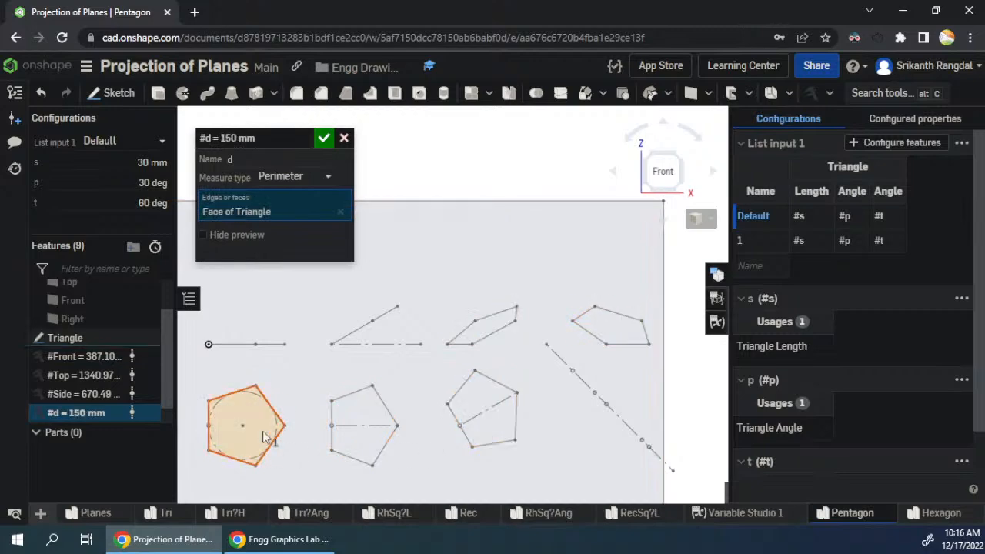
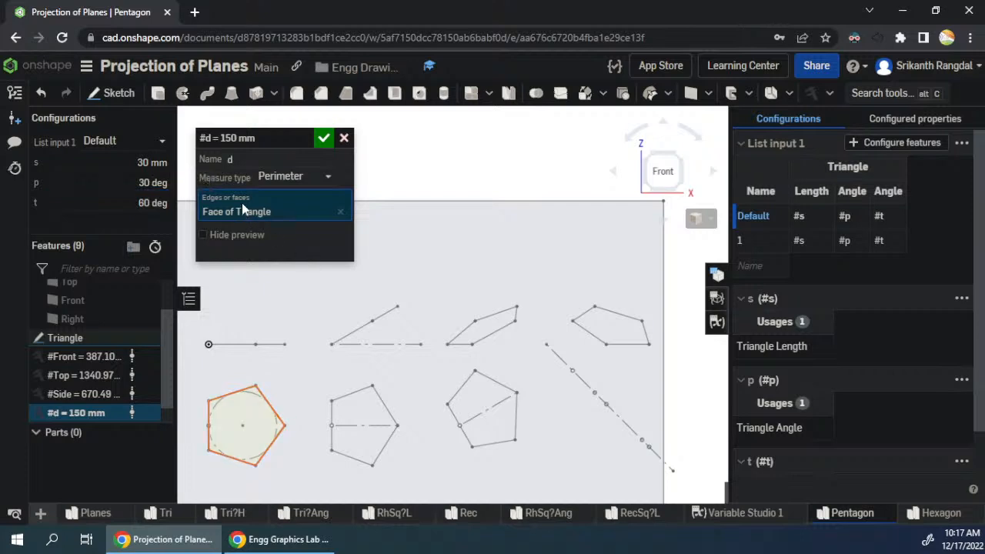
- Replace the variable's measured face with the final front view, name the variable PFront and accept it
click(338, 213)
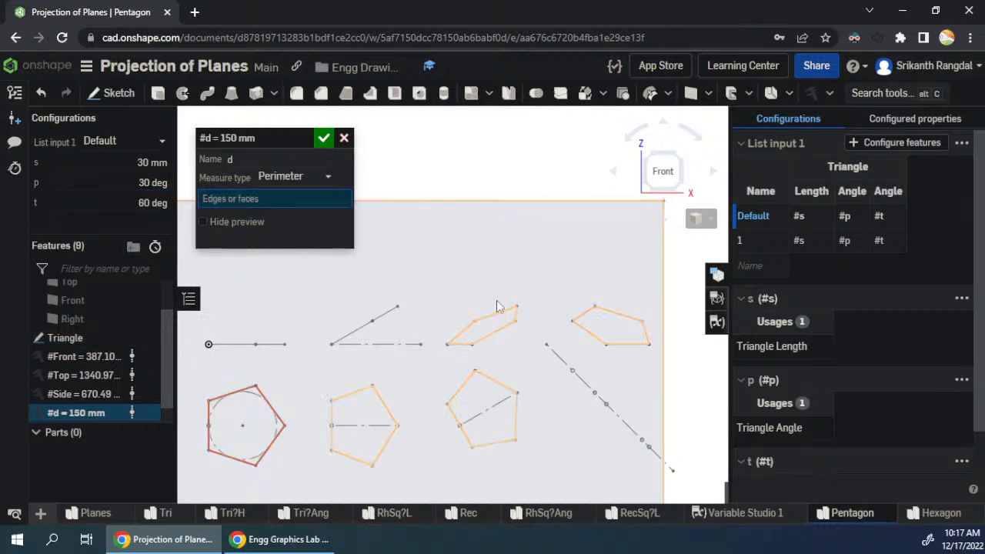
click(483, 333)
click(294, 158)
text(PFront)
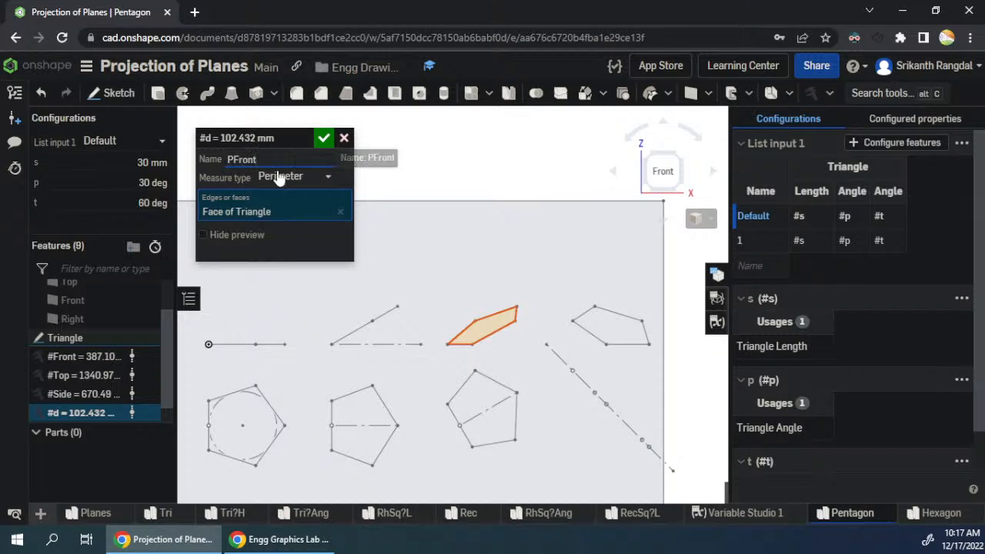
key(Return)
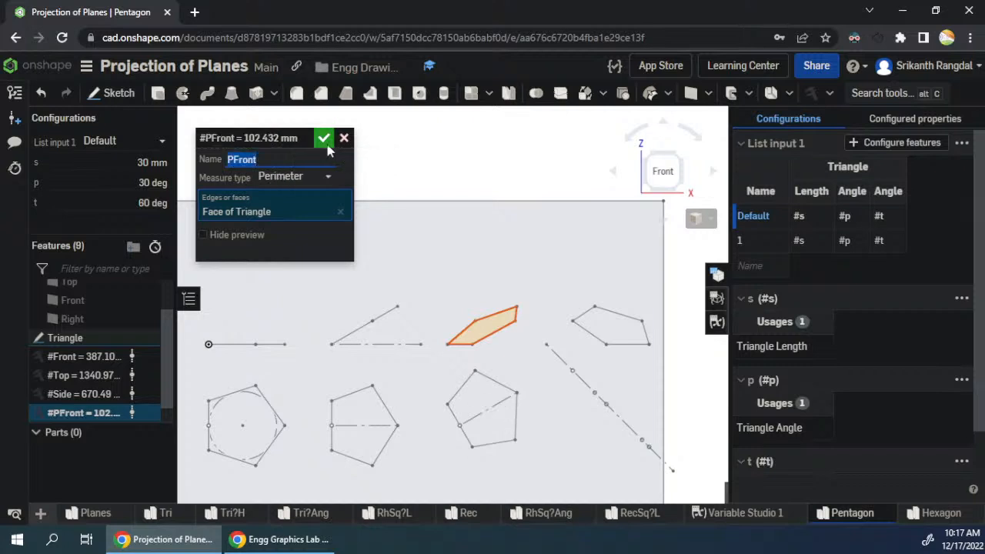
click(325, 142)
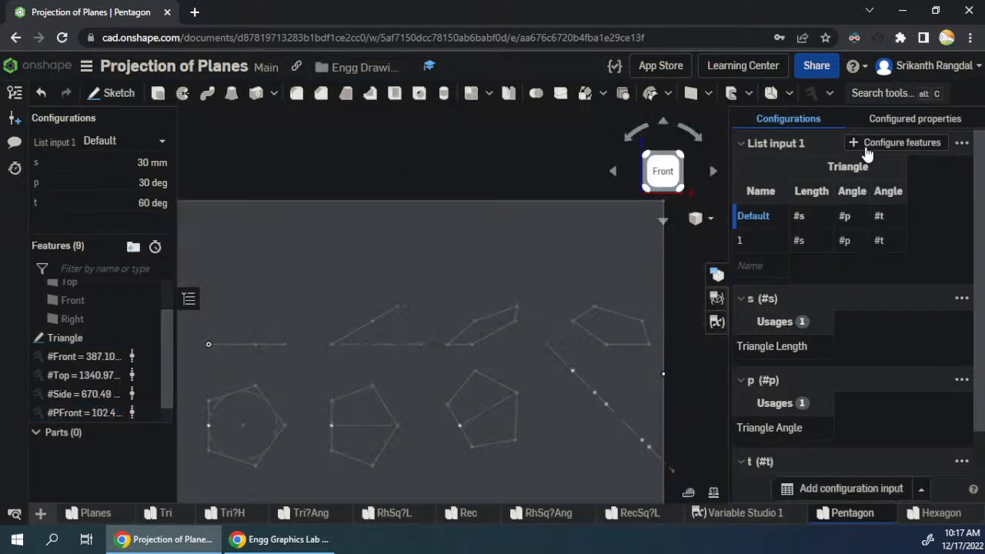
- Add a measured variable PTop of type Perimeter for the face of the final top view
click(811, 92)
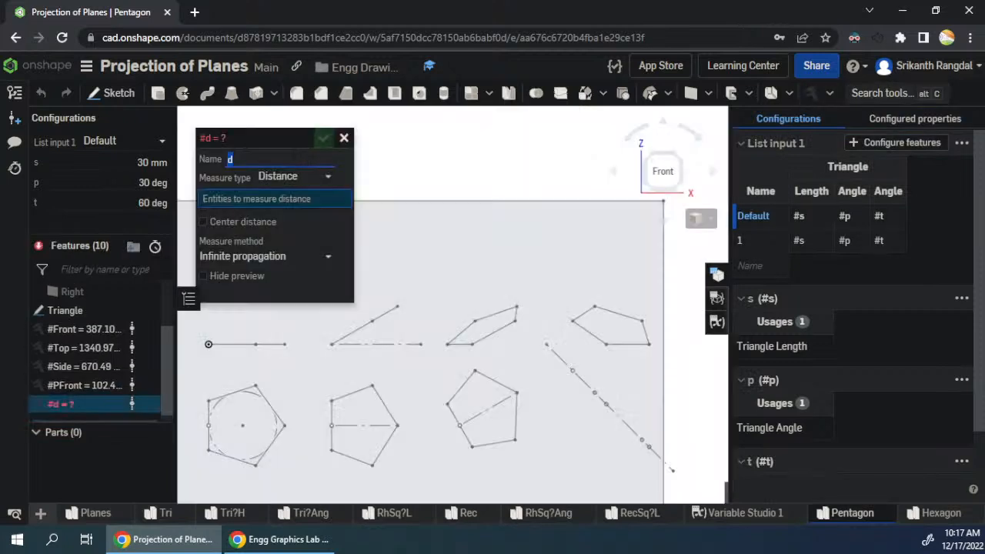
text(PTop)
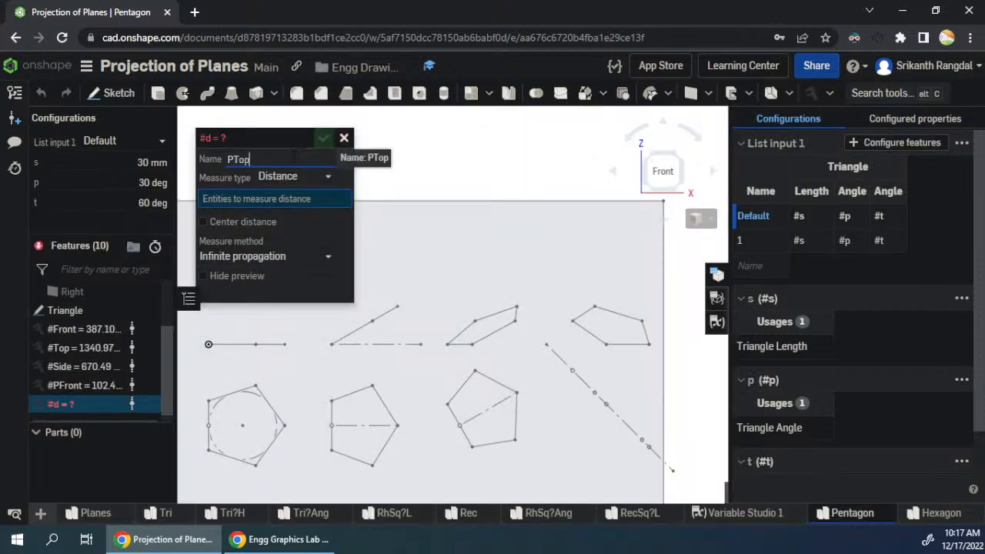
click(283, 177)
click(284, 255)
click(477, 394)
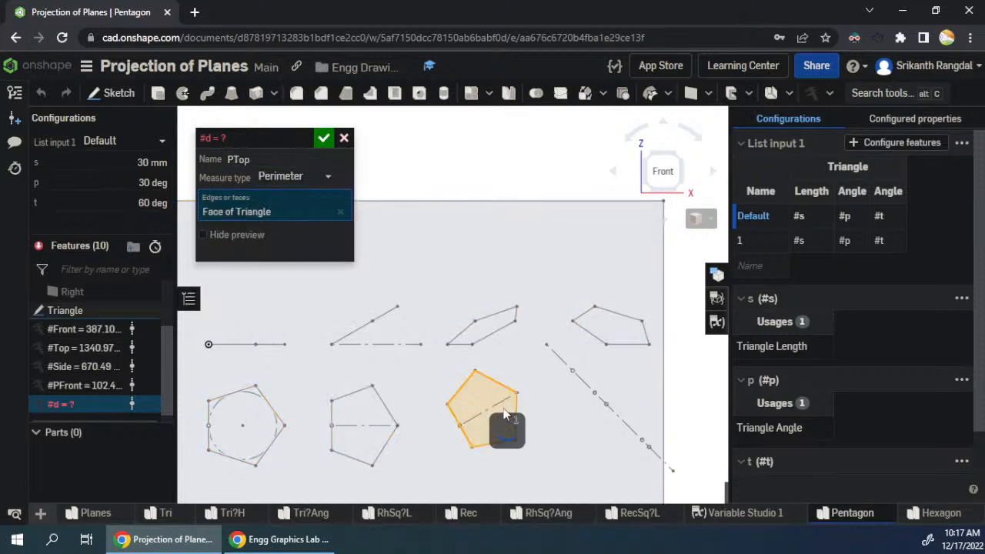
click(323, 137)
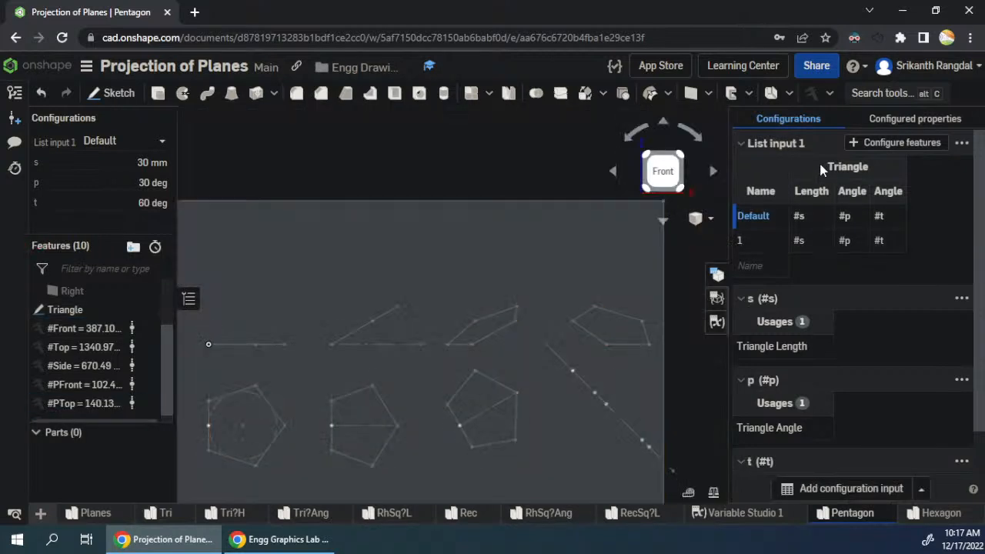
- Add a measured variable PSide of type Perimeter for the face of the final side view
click(812, 93)
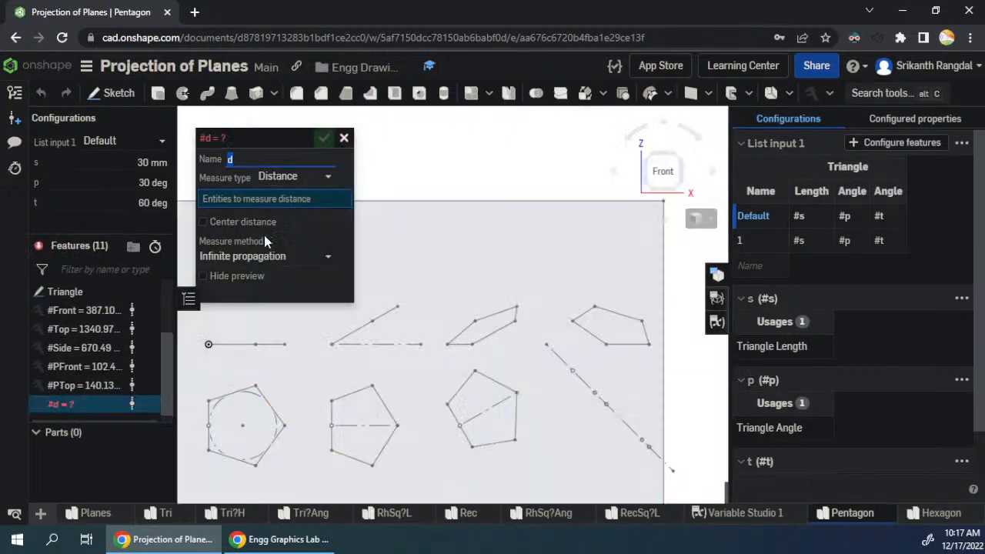
text(PSide)
click(304, 177)
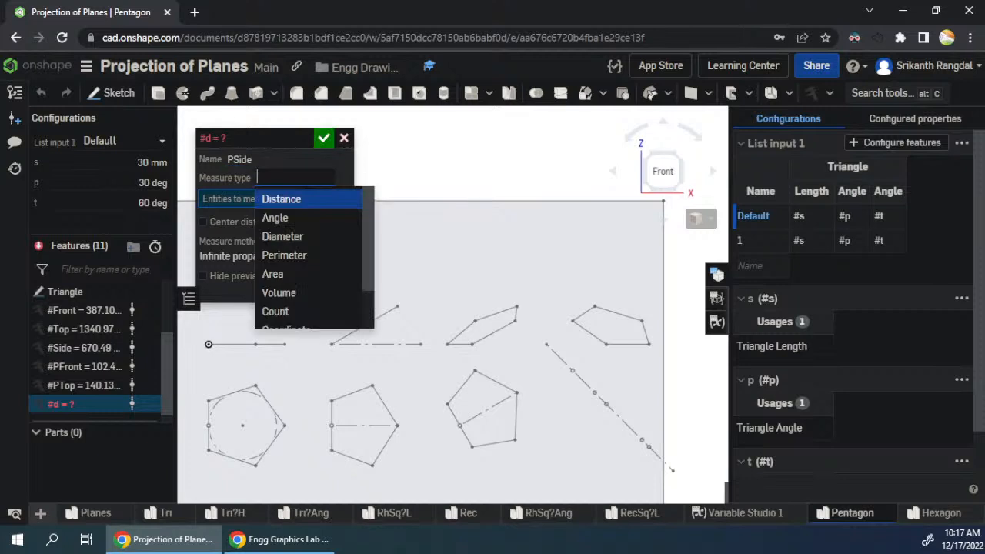
click(288, 255)
click(612, 327)
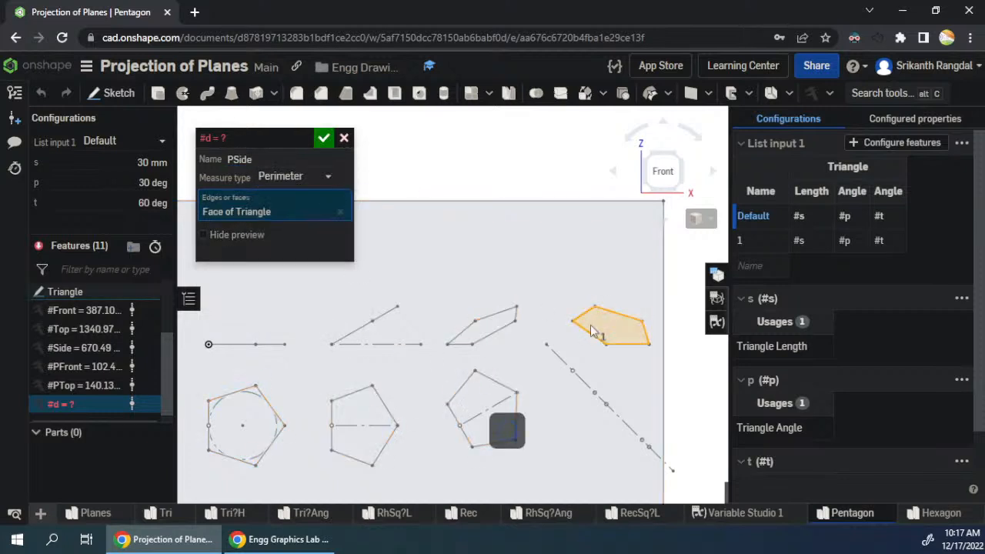
click(327, 139)
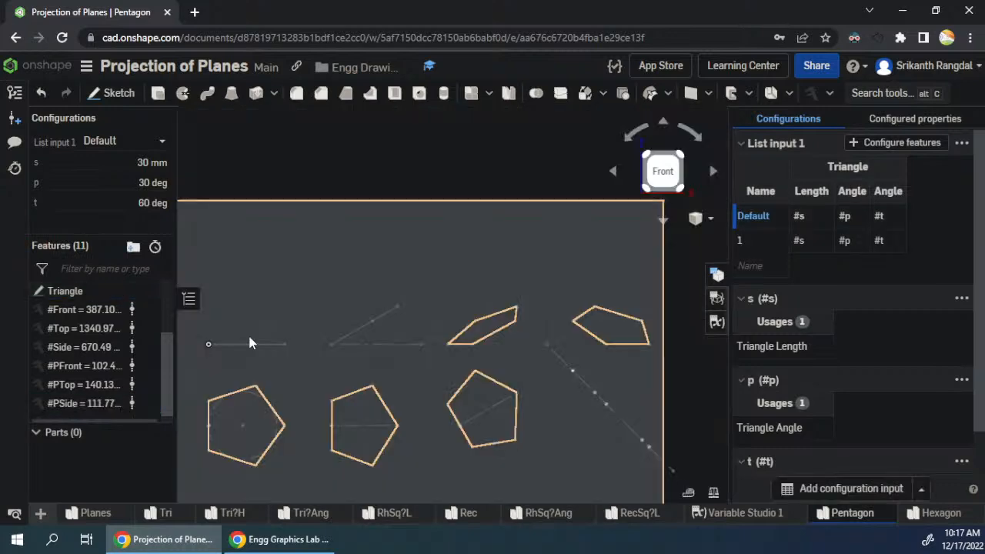
- Check which face the PTop variable measures and review the order of the measured variables
double_click(73, 384)
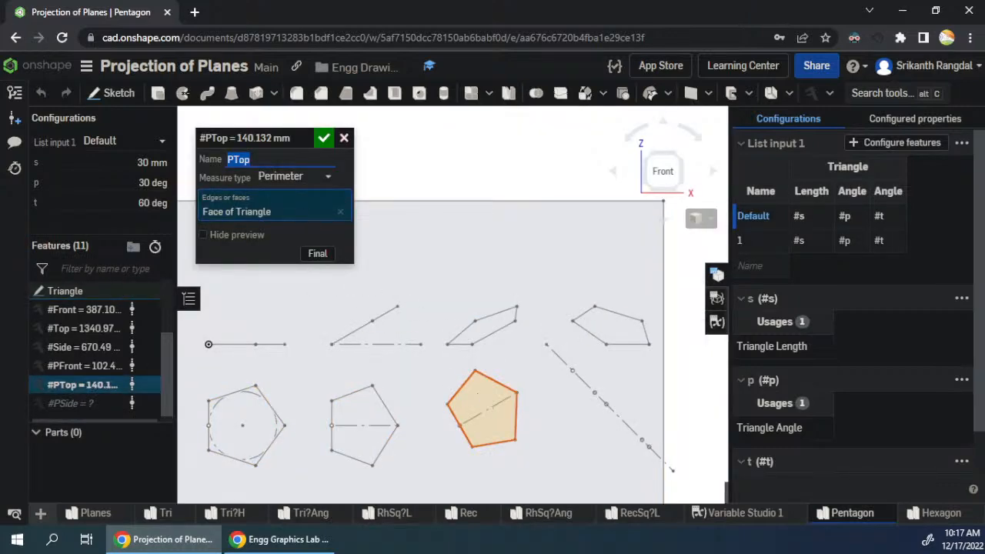
click(324, 139)
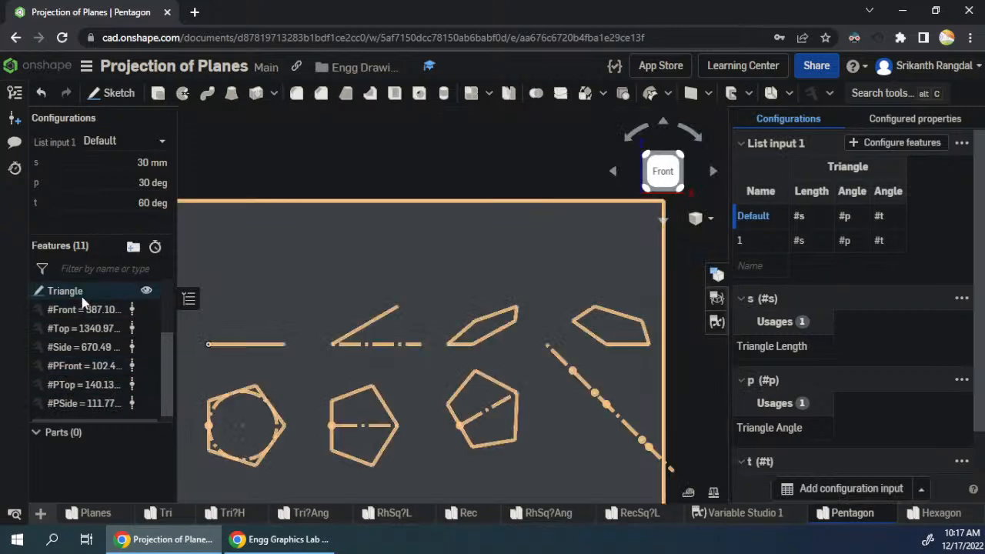
click(80, 309)
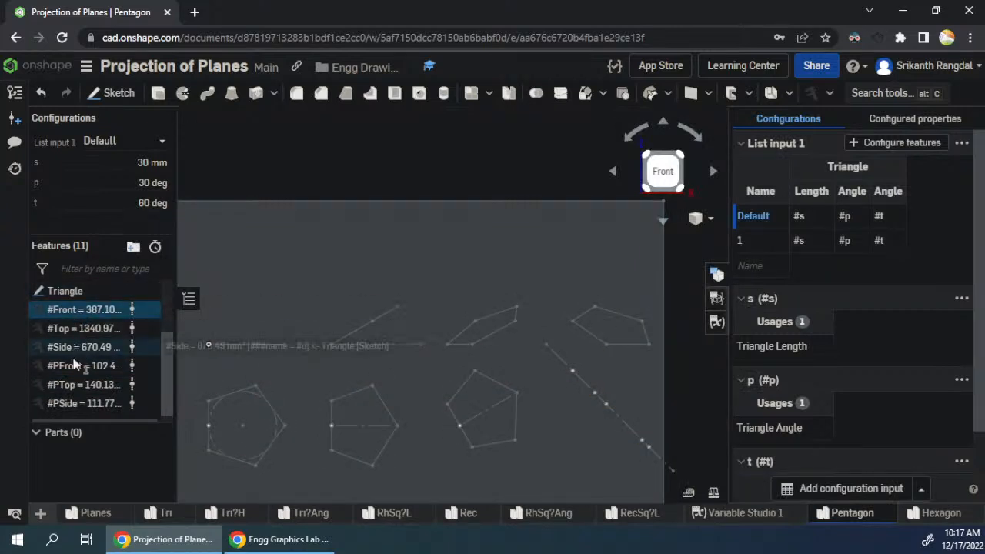
click(232, 184)
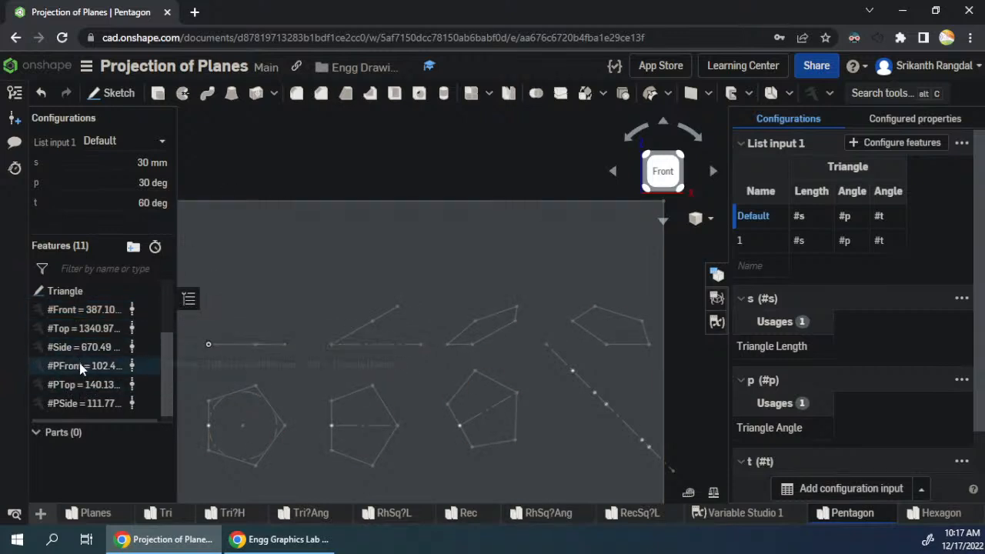
- Reorder the measured variables so PFront, PTop and PSide each come directly before Front, Top and Side
mouse_move(81, 365)
mouse_down()
mouse_move(81, 314)
mouse_move(78, 353)
mouse_up()
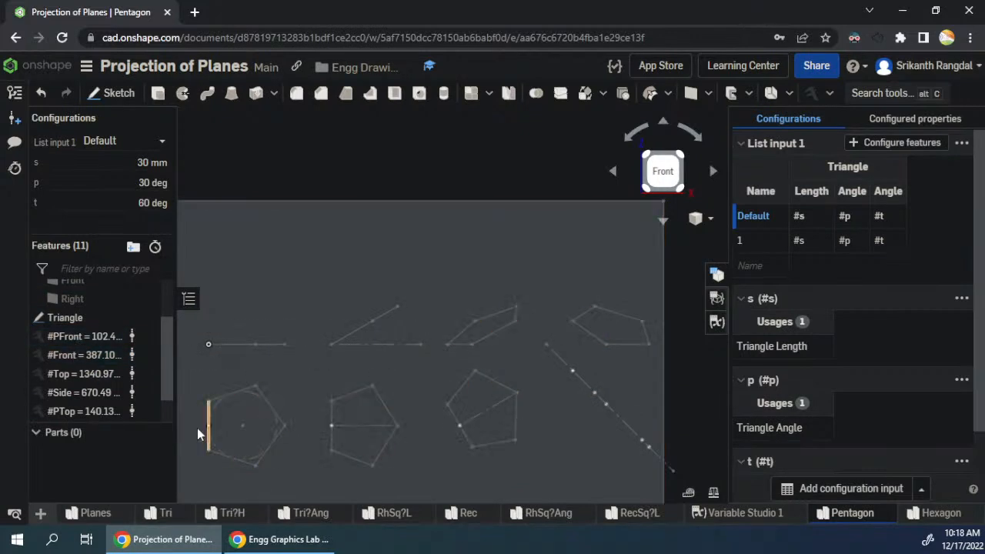
scroll(91, 387, down, 1)
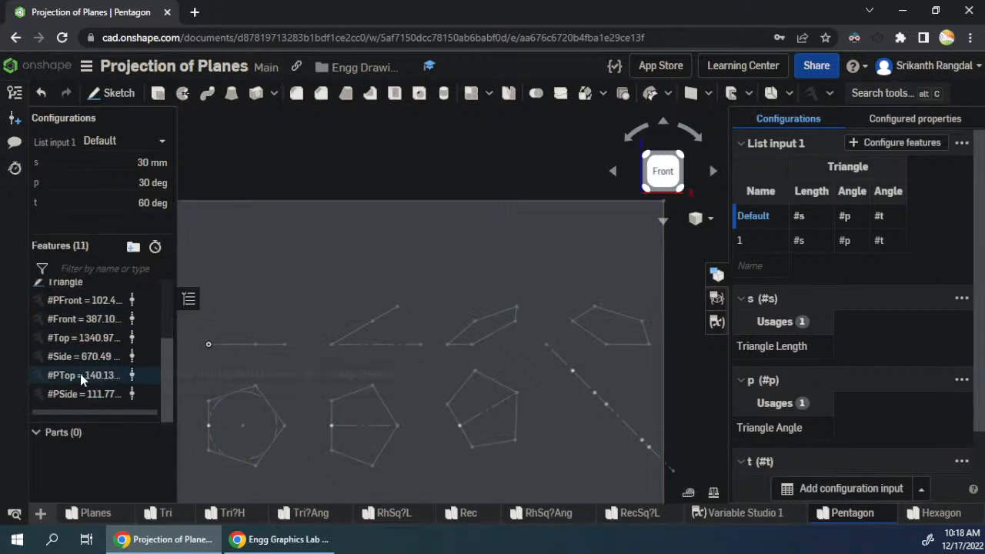
drag(80, 344, 79, 343)
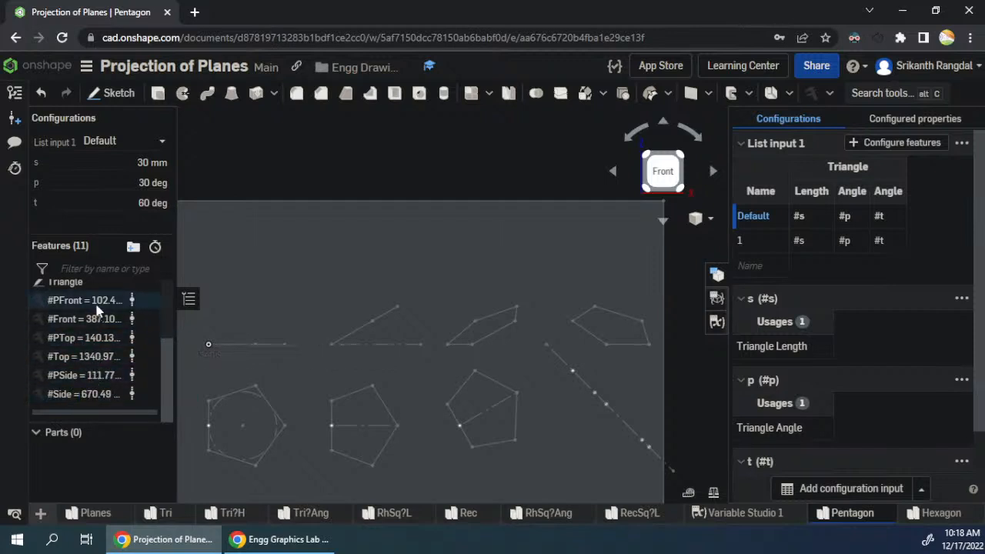
- Show the variable table and narrow its name, type and value columns so the descriptions also fit
click(717, 322)
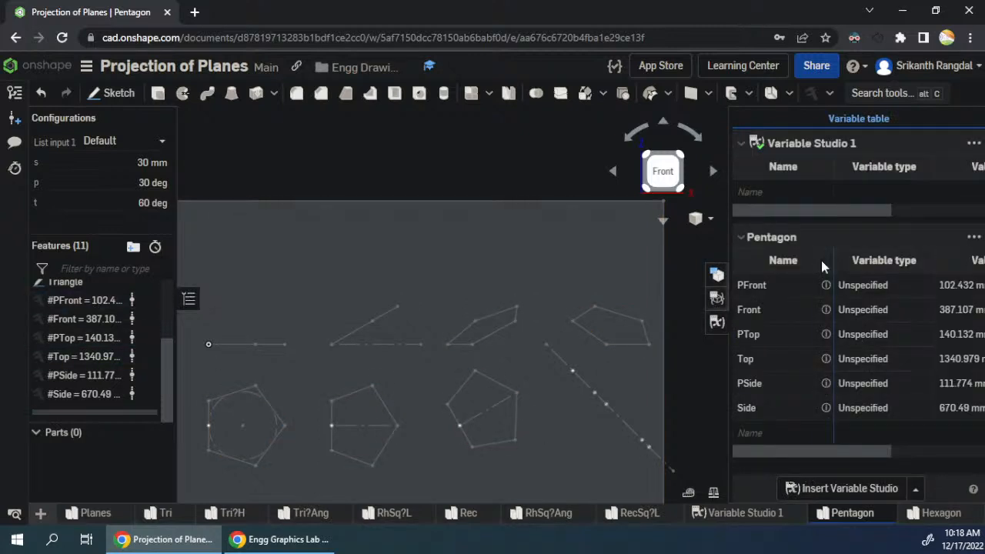
drag(775, 265, 776, 266)
mouse_move(877, 262)
mouse_down()
mouse_move(823, 264)
mouse_move(871, 270)
mouse_up()
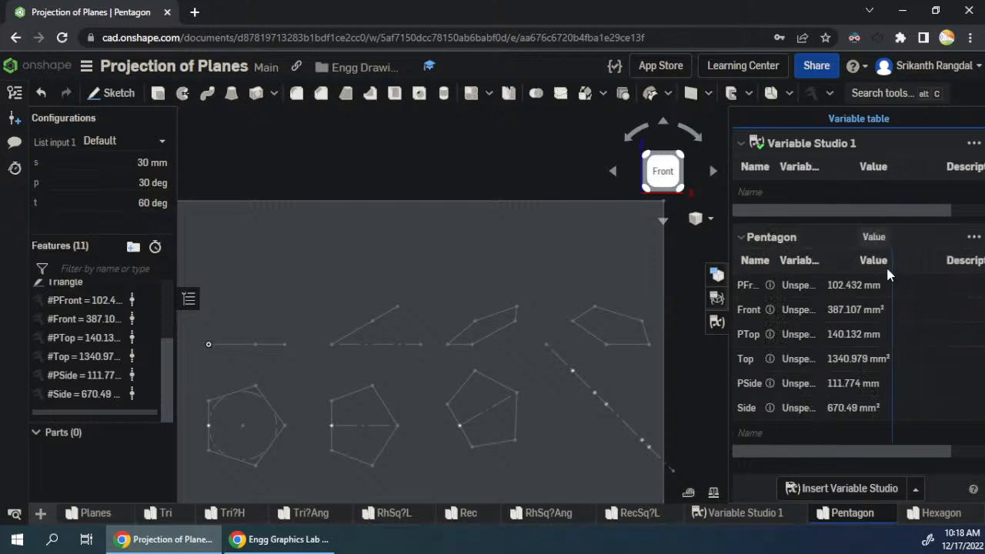
drag(830, 447, 879, 446)
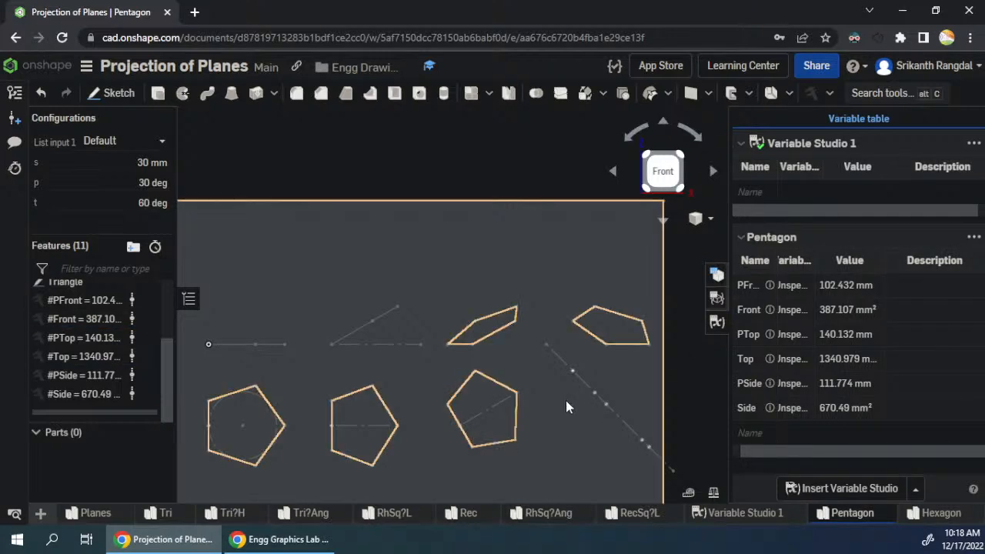
- Place the Onshape model beside the Google Sheets window and unhide column B in the spreadsheet
key(super+Right)
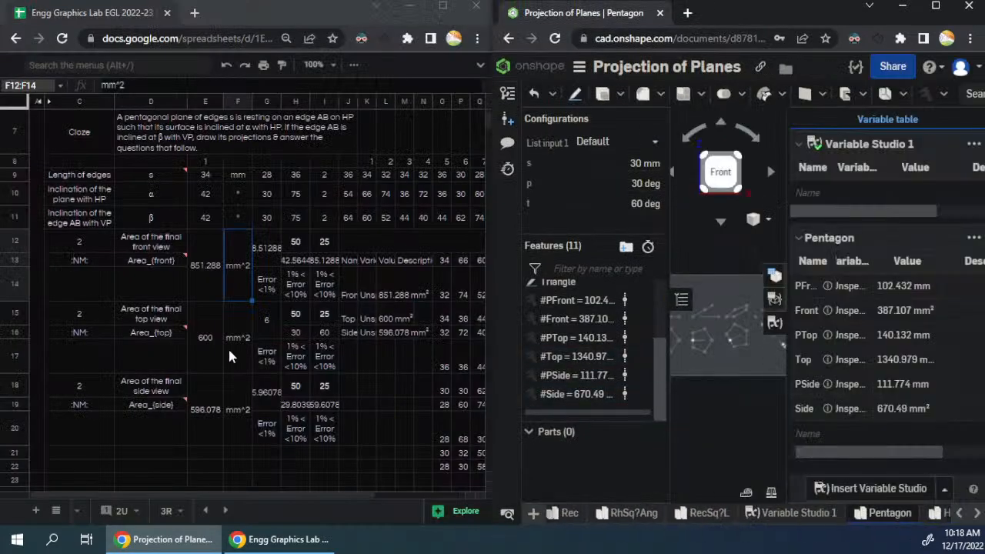
click(250, 292)
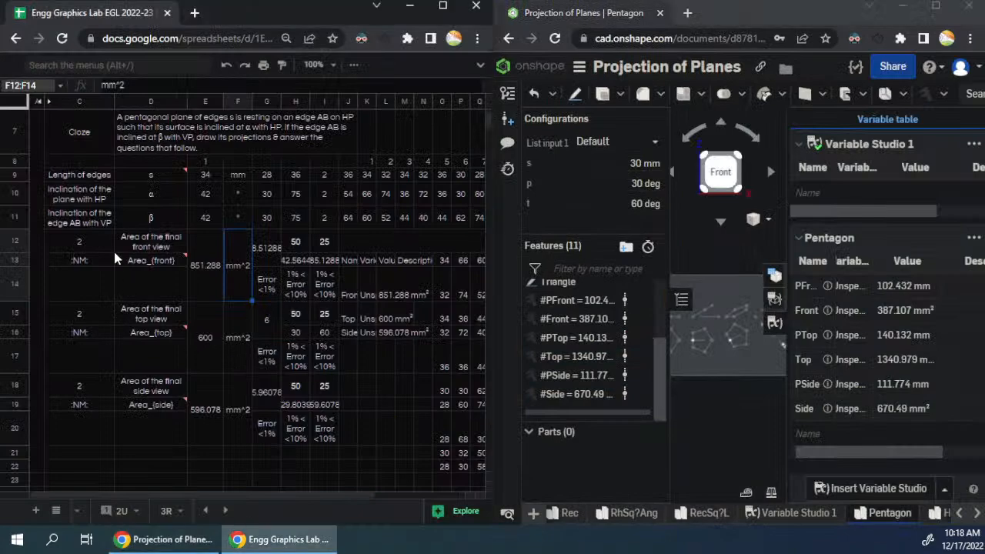
click(45, 102)
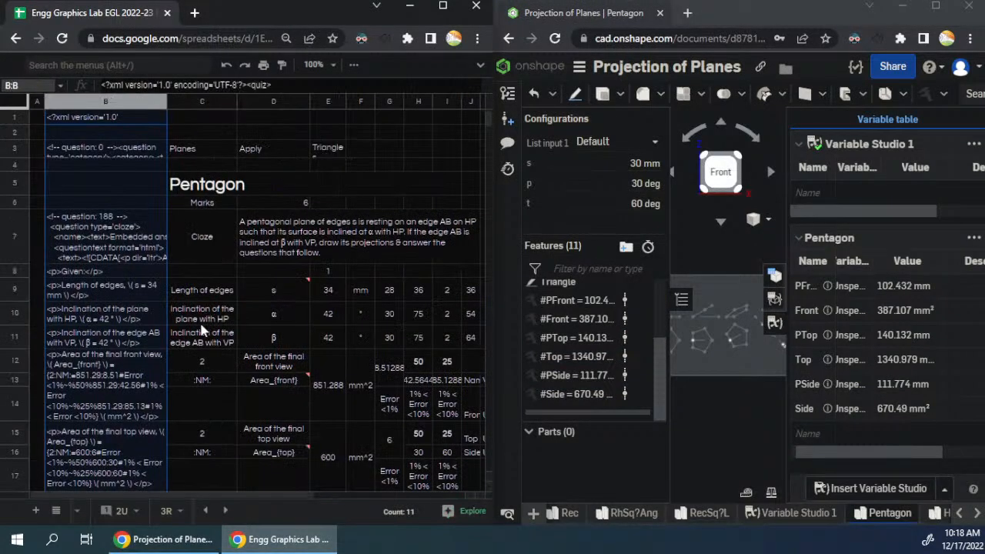
scroll(135, 318, down, 5)
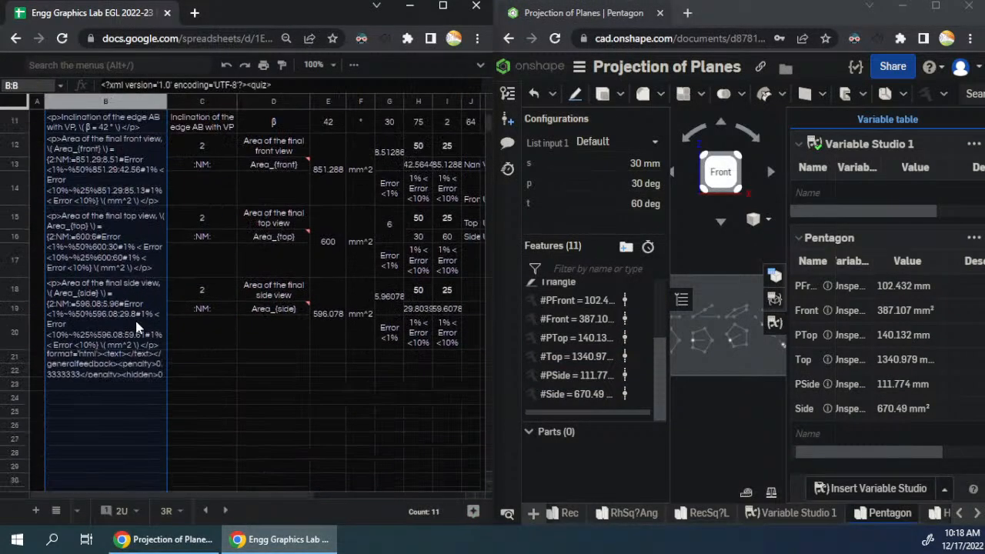
- Insert nine empty rows below row 20, under the three final-view area blocks
click(135, 170)
scroll(150, 233, up, 1)
drag(118, 210, 430, 433)
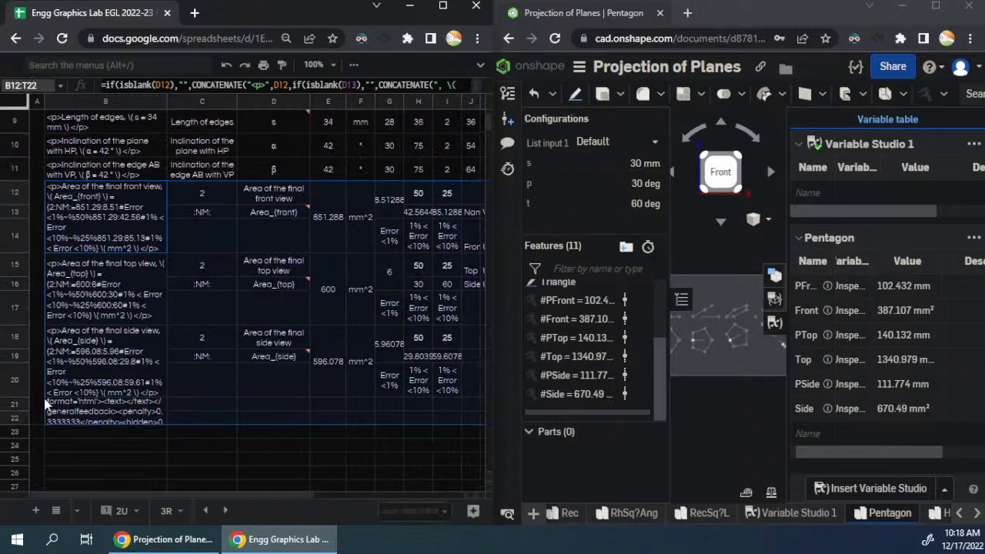
click(63, 372)
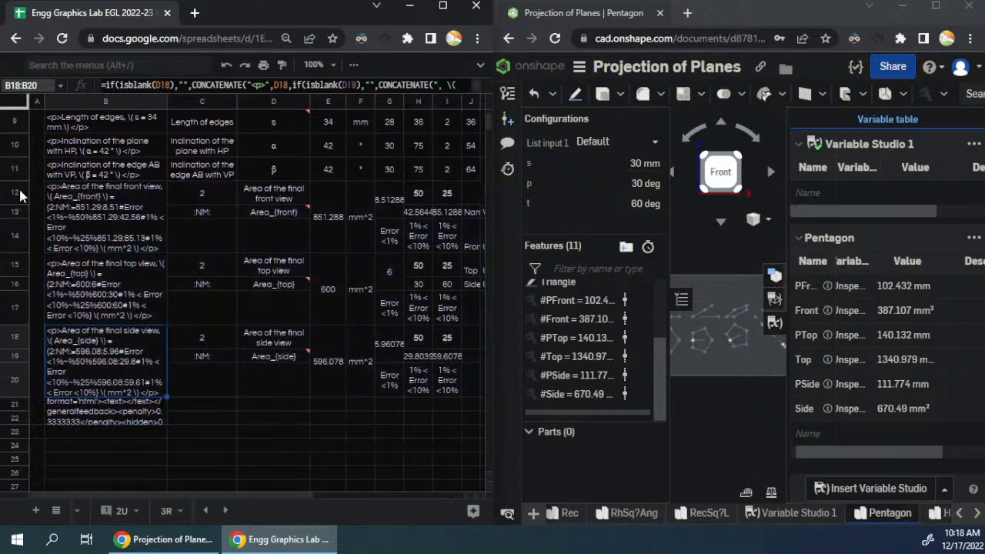
drag(17, 196, 9, 381)
right_click(8, 310)
click(85, 343)
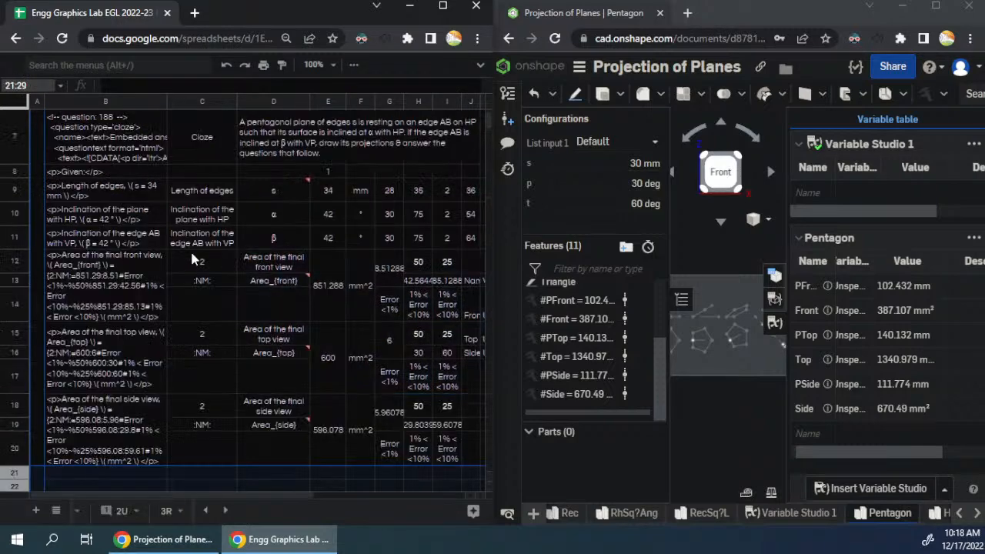
scroll(142, 210, down, 3)
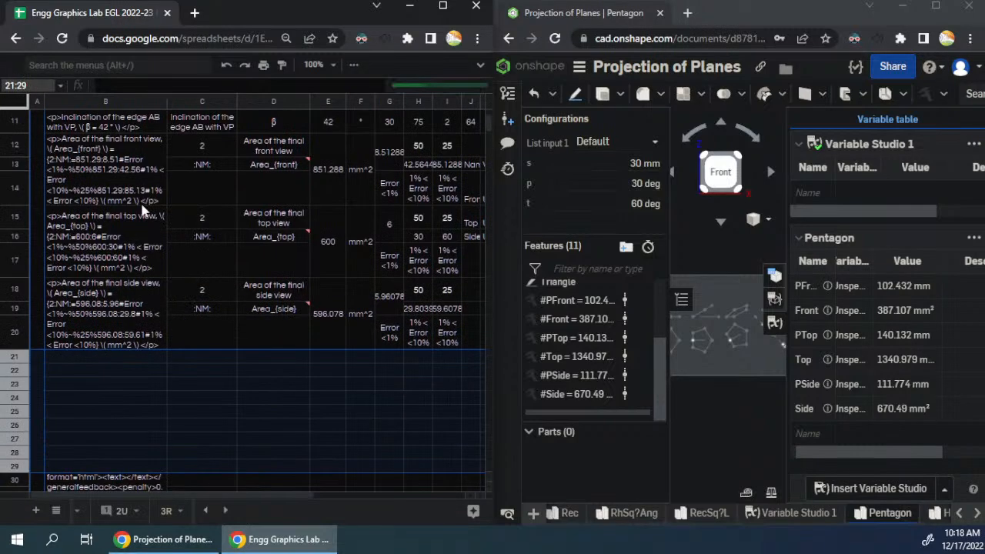
- Copy the three area question blocks in B12:I20 into the empty rows starting at B21
click(137, 156)
drag(392, 347, 399, 341)
drag(264, 494, 359, 487)
shift+click(311, 338)
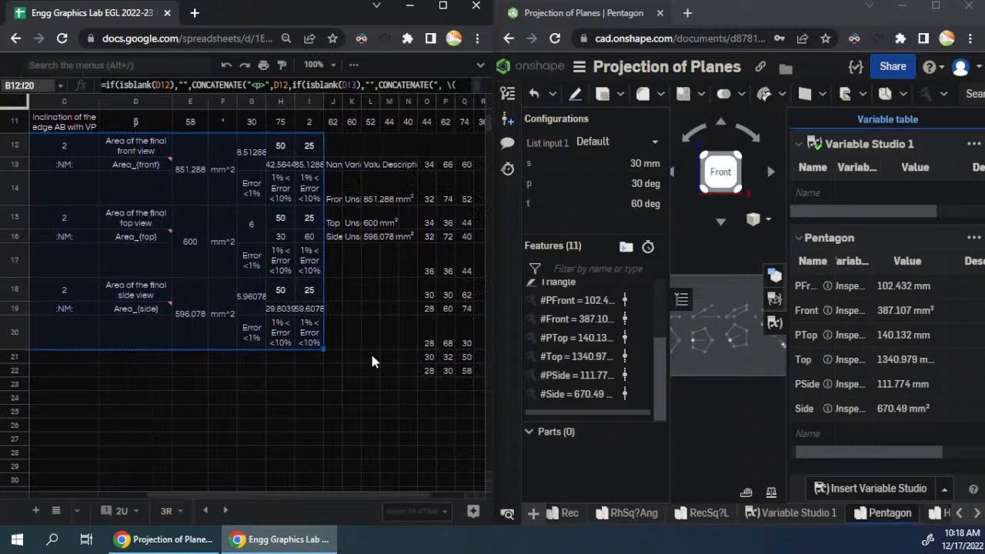
key(ctrl+c)
drag(291, 492, 163, 496)
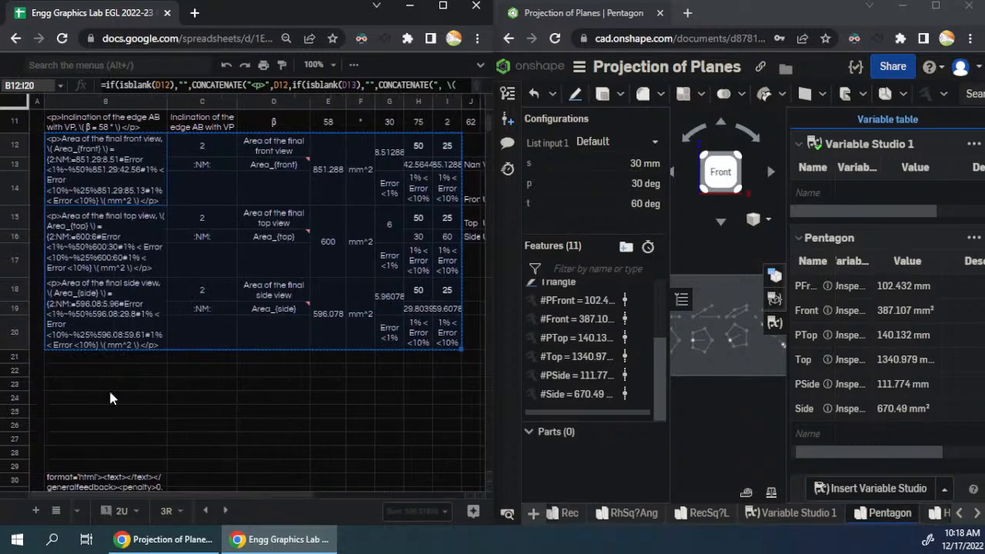
click(110, 359)
key(ctrl+v)
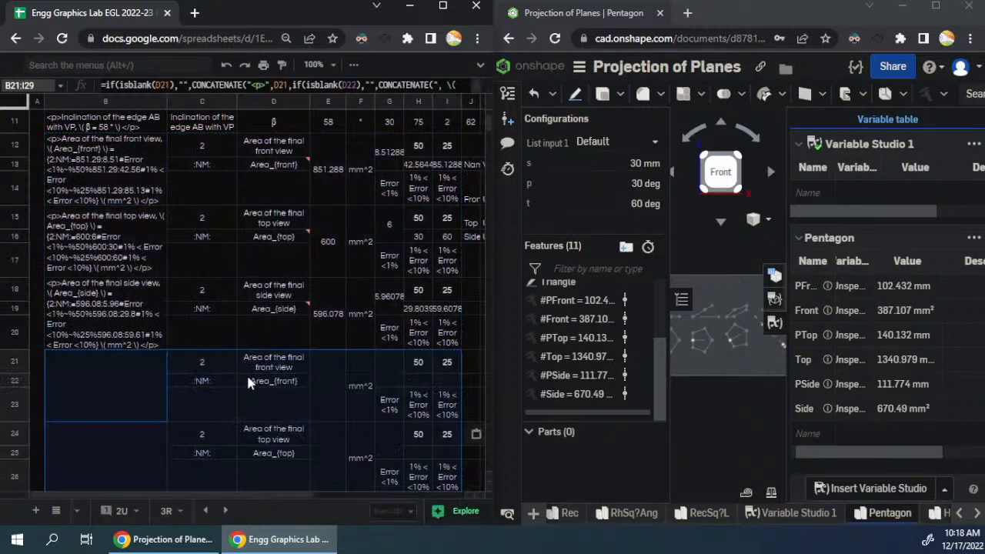
- Replace the description in D12 with "Perimeter of the Final Front View"
scroll(247, 375, down, 5)
scroll(246, 373, up, 10)
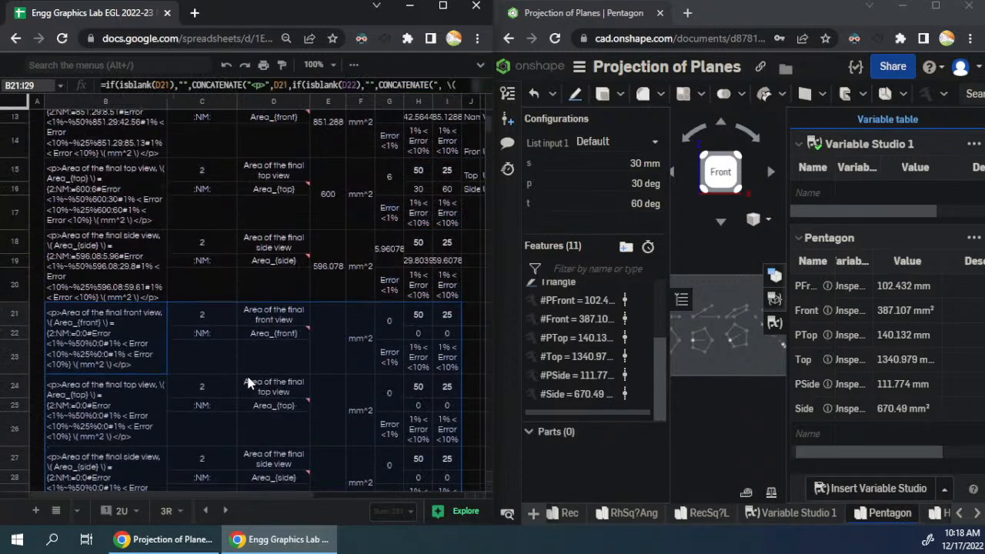
click(276, 199)
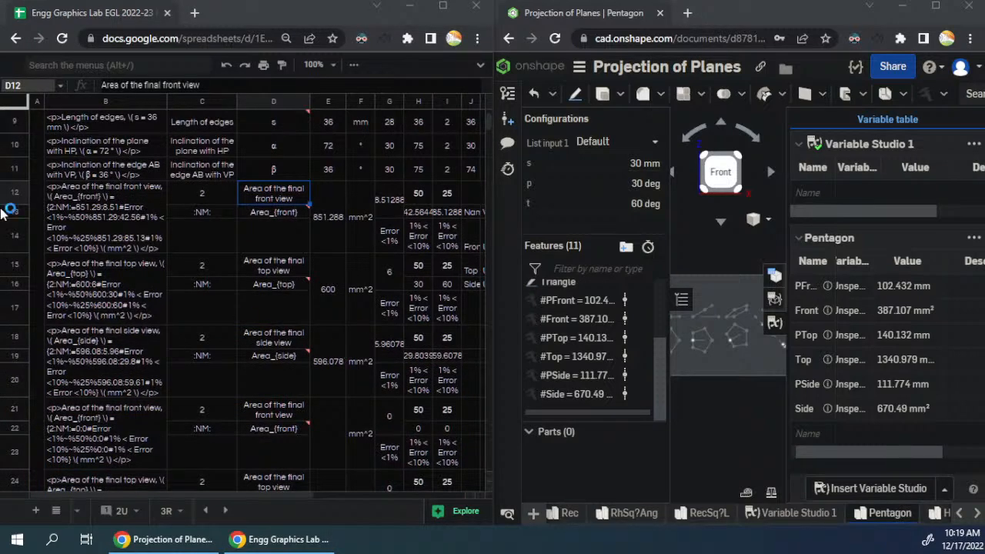
click(251, 204)
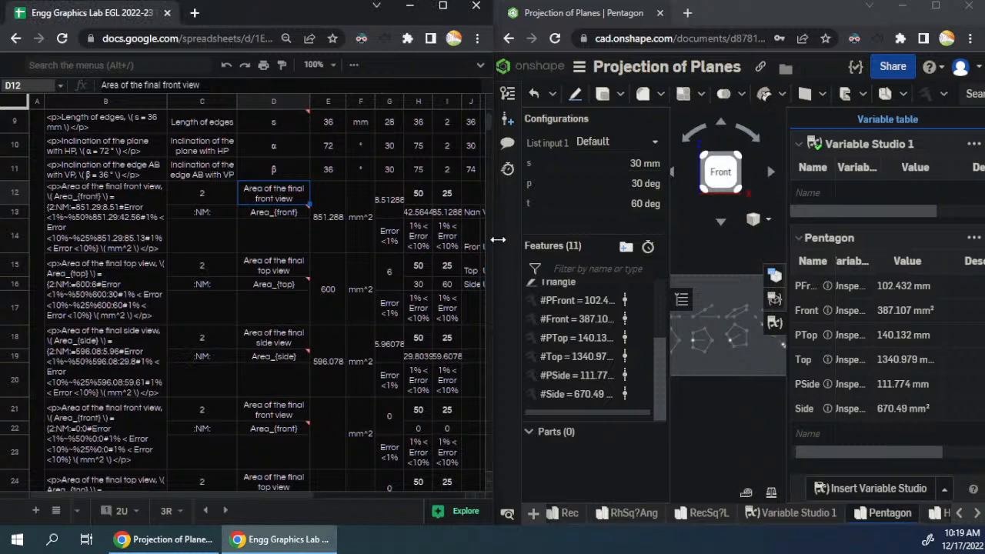
text(Perime)
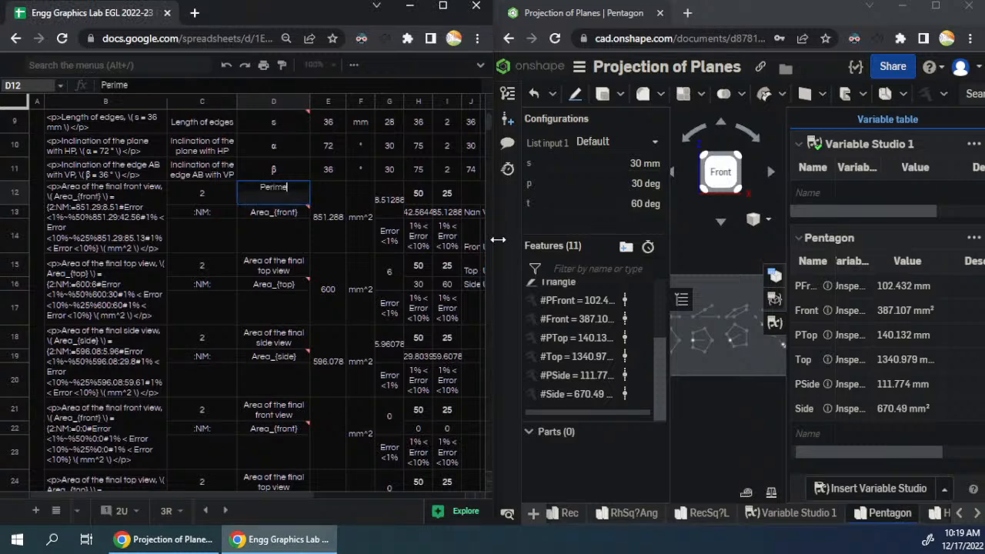
text(ter of the)
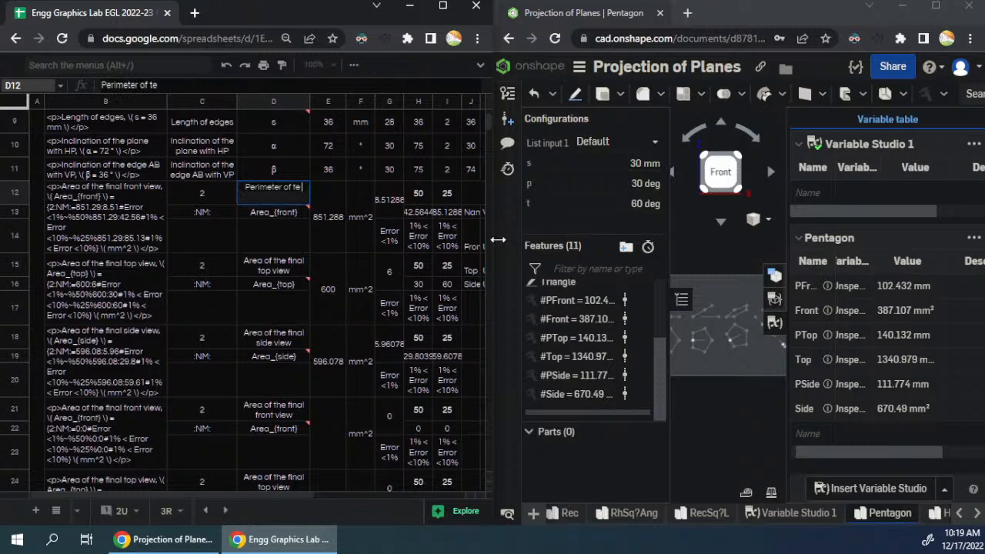
text( Frin)
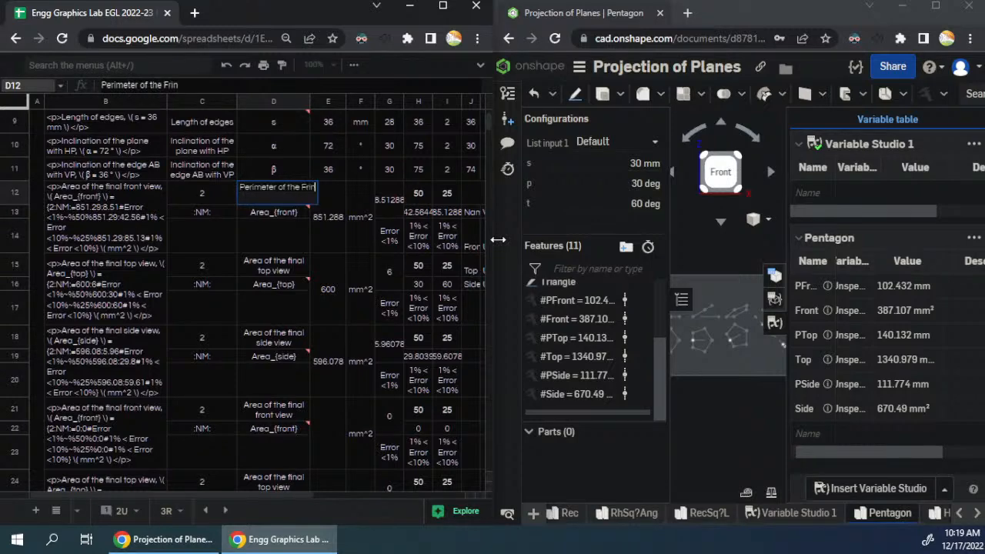
key(BackSpace)
key(BackSpace)
key(BackSpace)
text(inal)
click(497, 239)
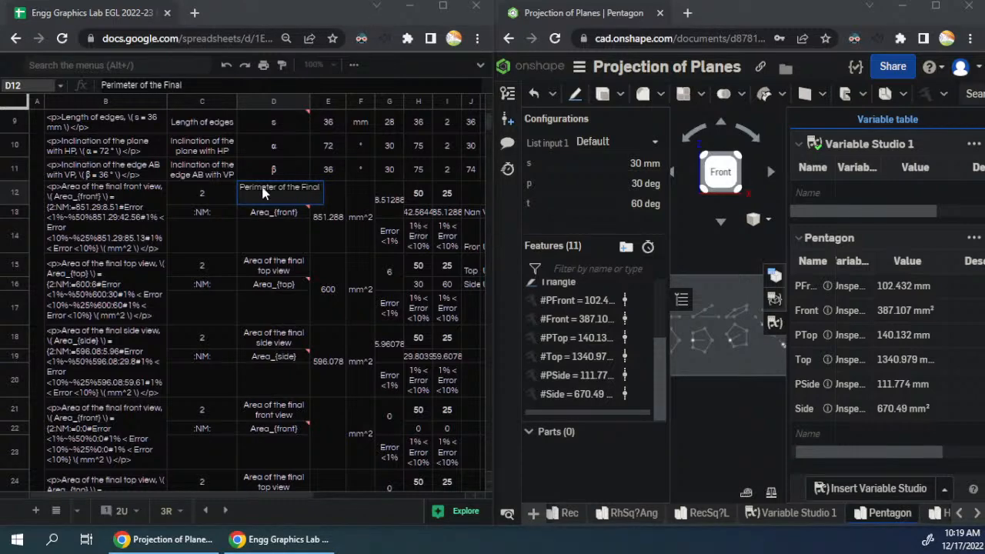
click(300, 189)
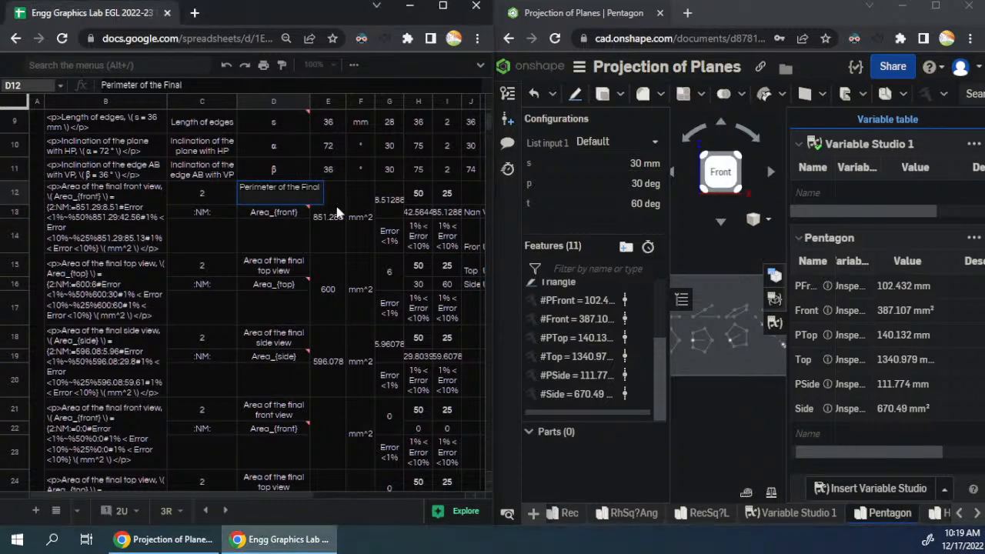
text(Front \)
text(iew)
key(Return)
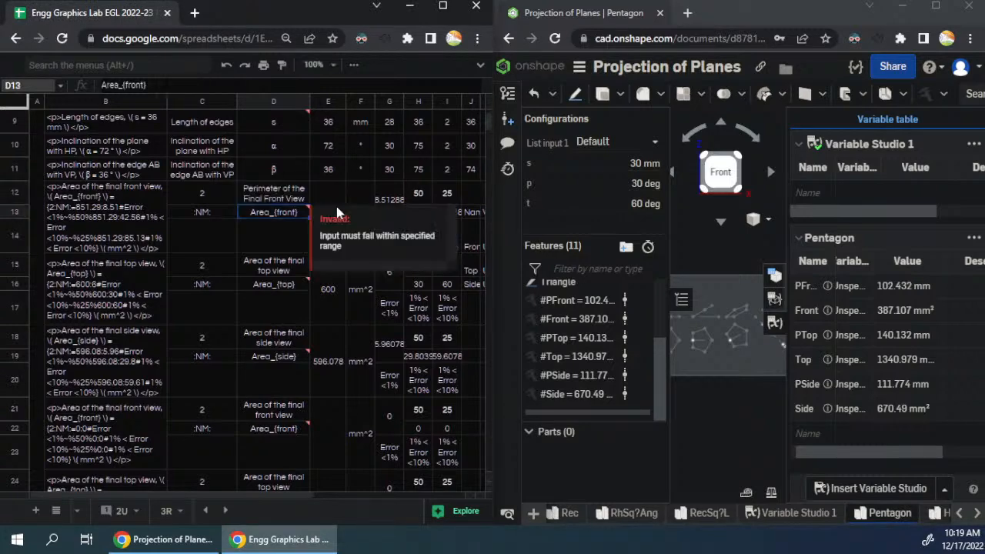
- Copy the front view area description and symbol from D21:D22 into D15:D16
click(299, 196)
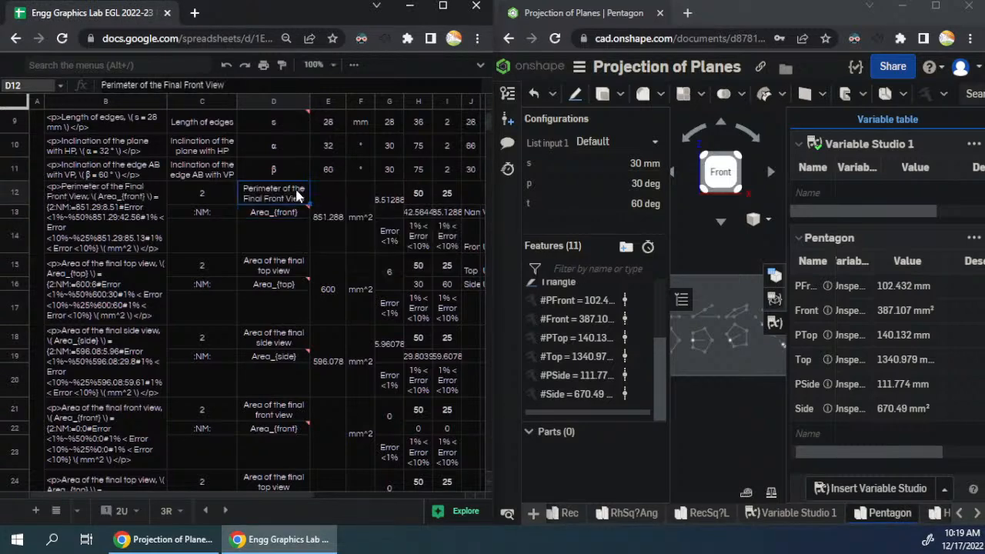
click(293, 261)
scroll(297, 271, down, 3)
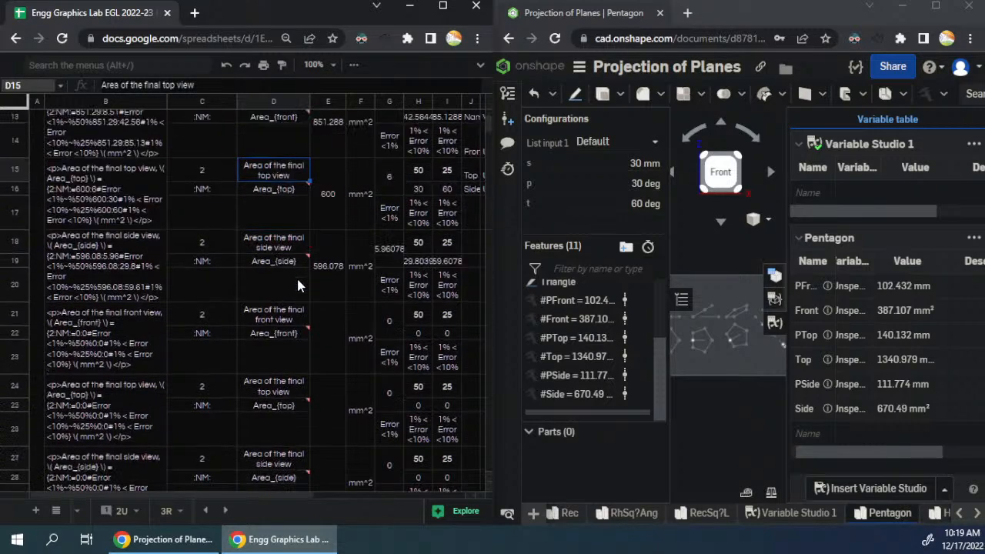
scroll(299, 285, down, 2)
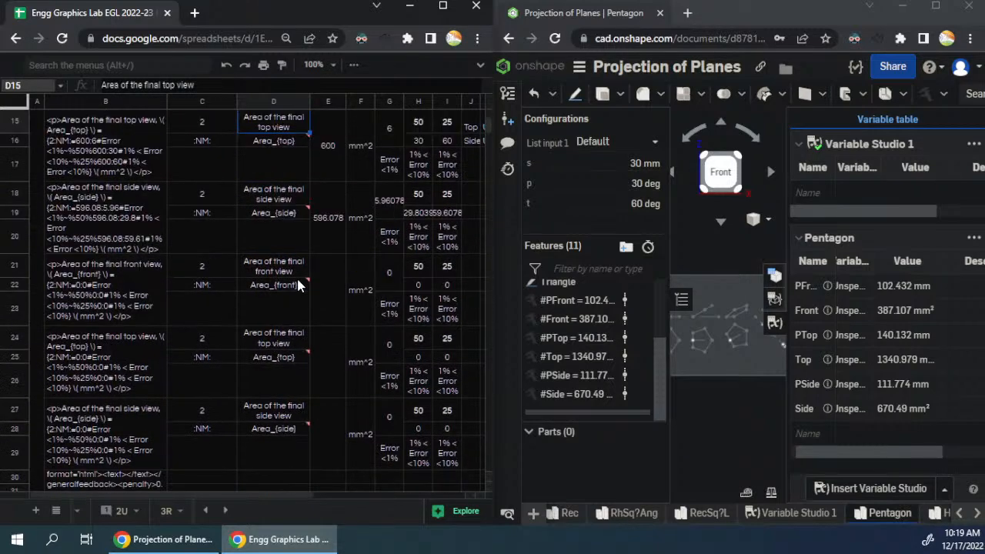
click(277, 267)
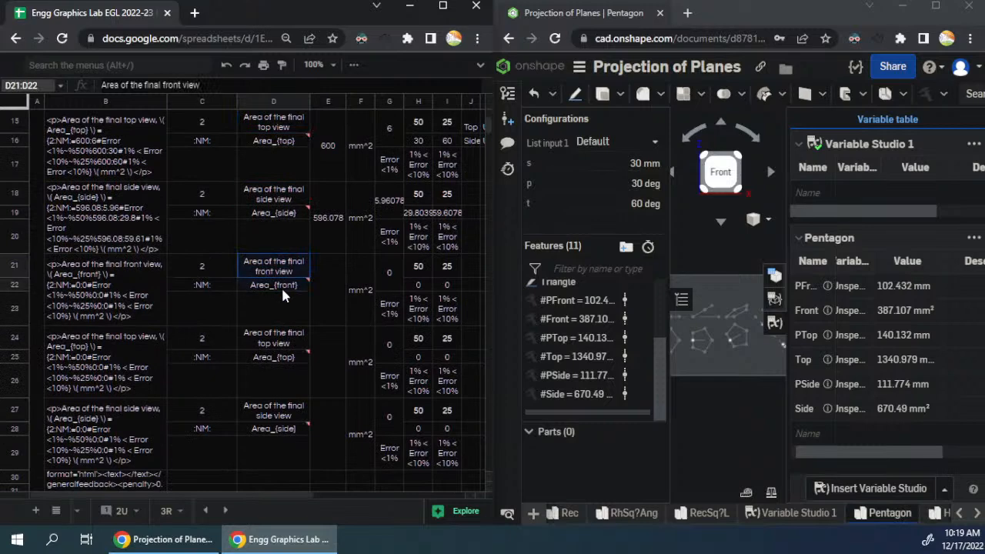
scroll(282, 287, up, 4)
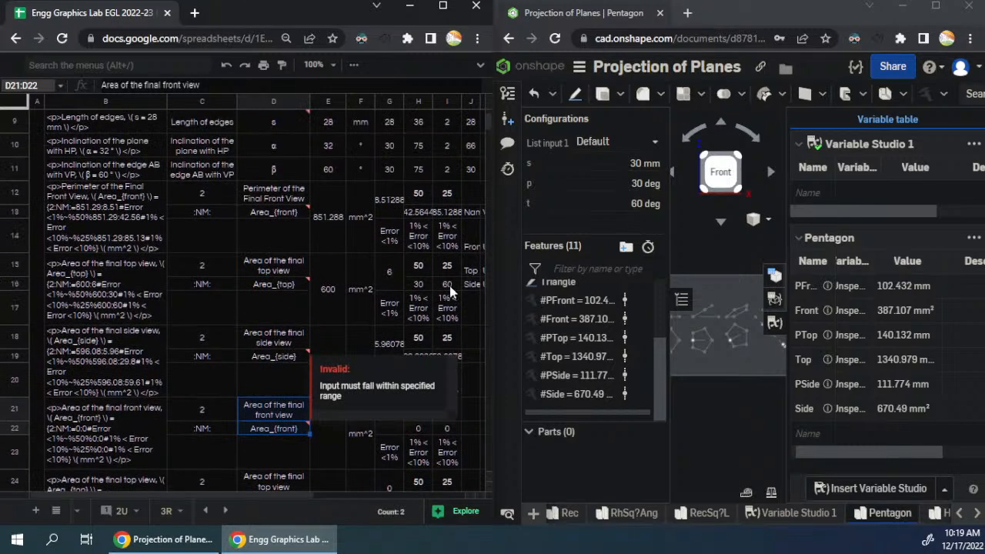
click(285, 267)
key(ctrl+v)
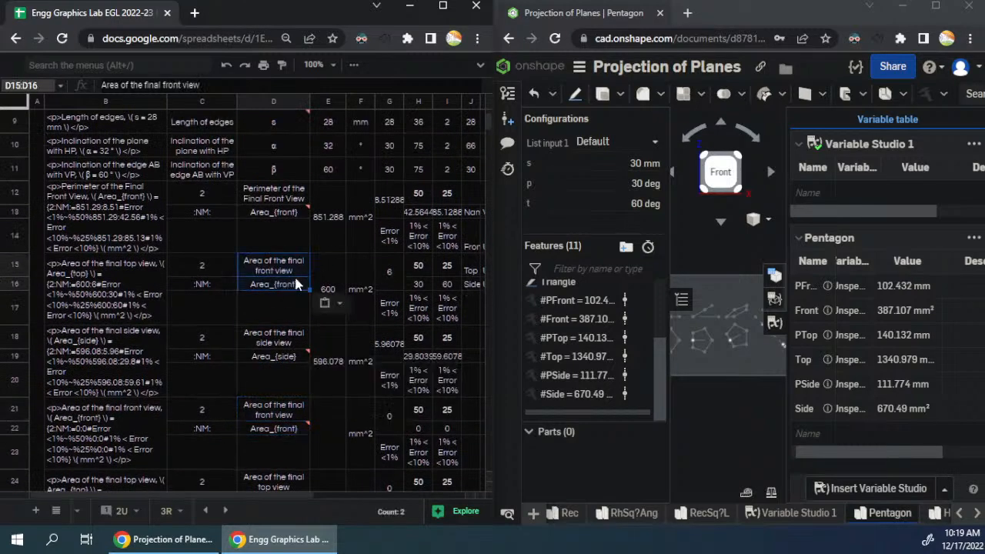
- Copy the top view area description and symbol from D24:D25 into D21:D22
scroll(293, 305, down, 3)
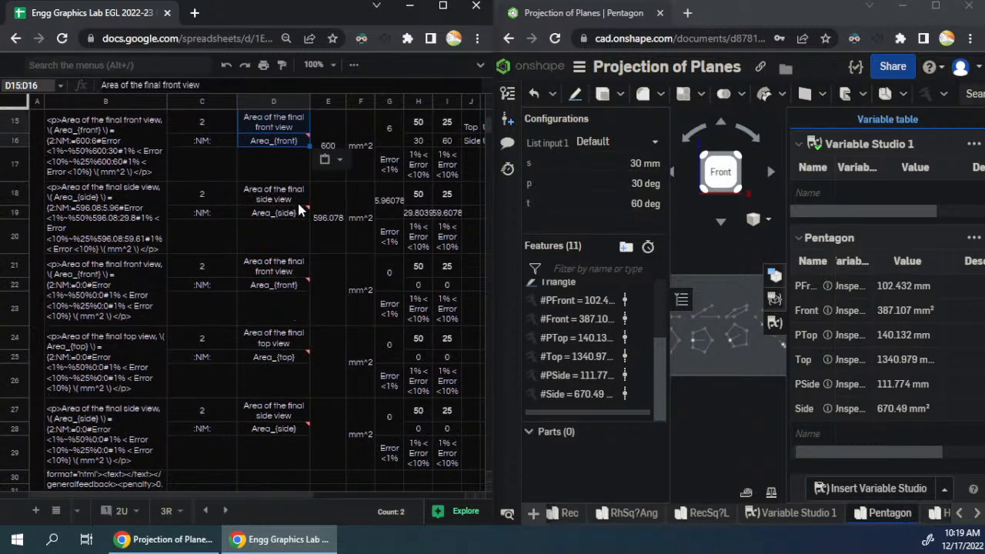
click(294, 347)
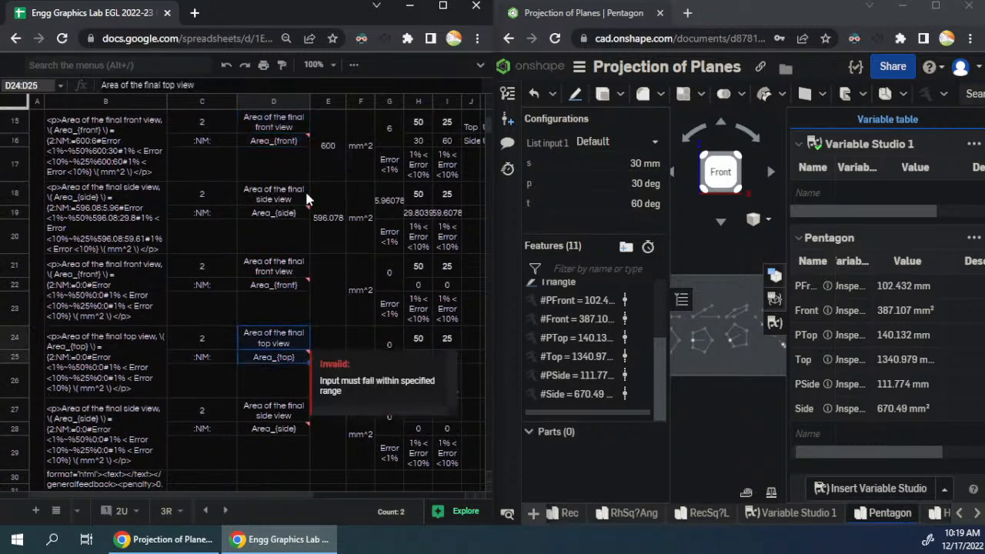
scroll(303, 200, up, 2)
mouse_move(292, 314)
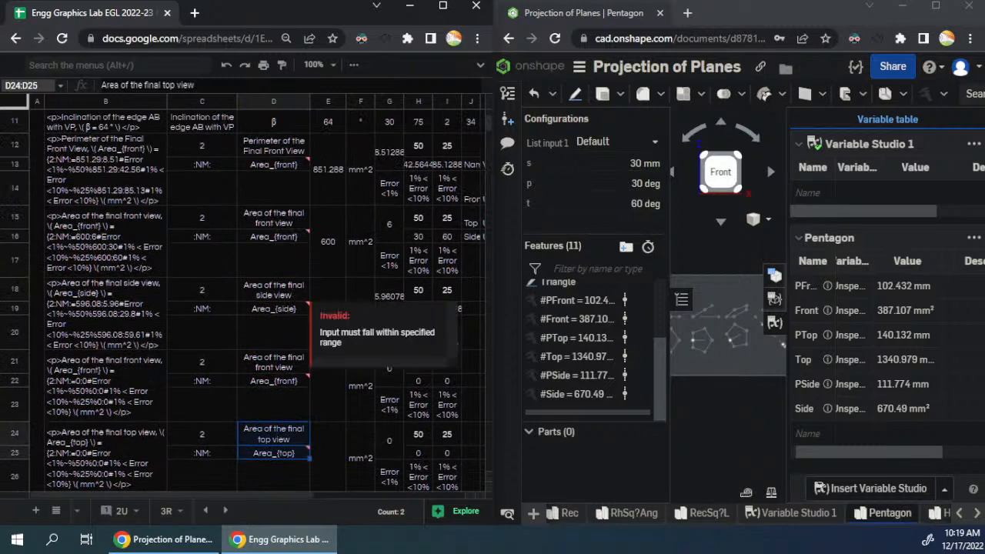
click(300, 362)
text(Area of the final top view Area_{top})
- Change the symbol below the front view perimeter description, in D13, to Peri_{front}
scroll(295, 350, down, 3)
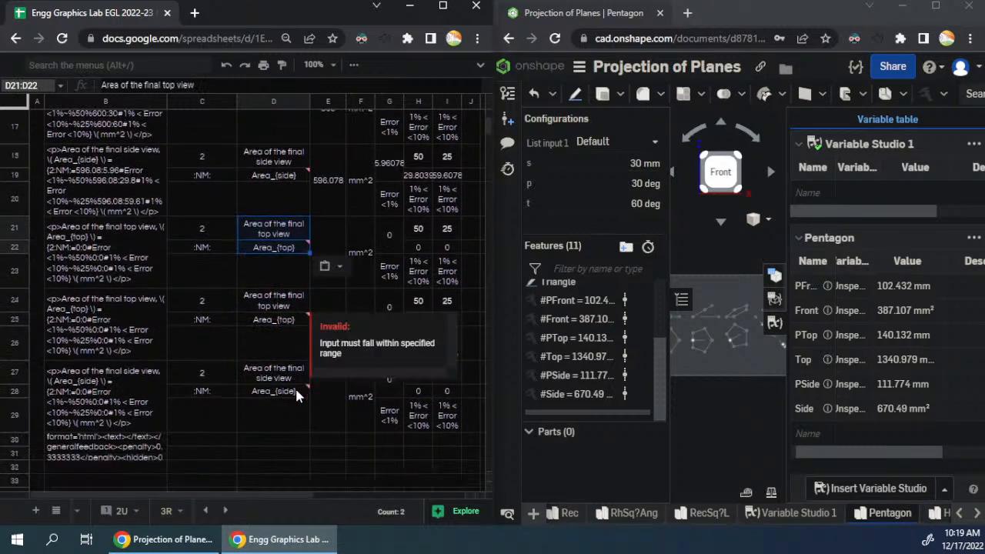
click(285, 302)
scroll(296, 359, up, 1)
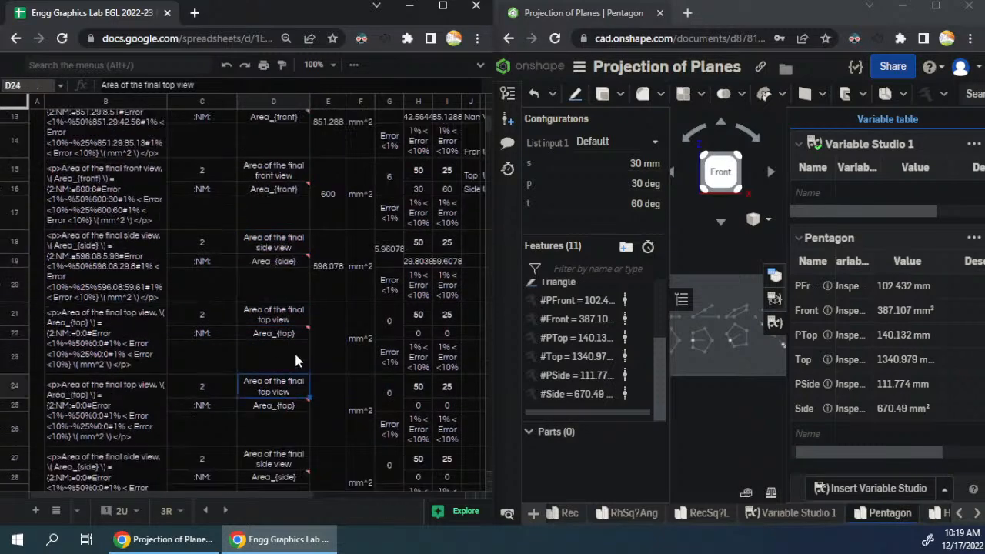
scroll(308, 252, up, 2)
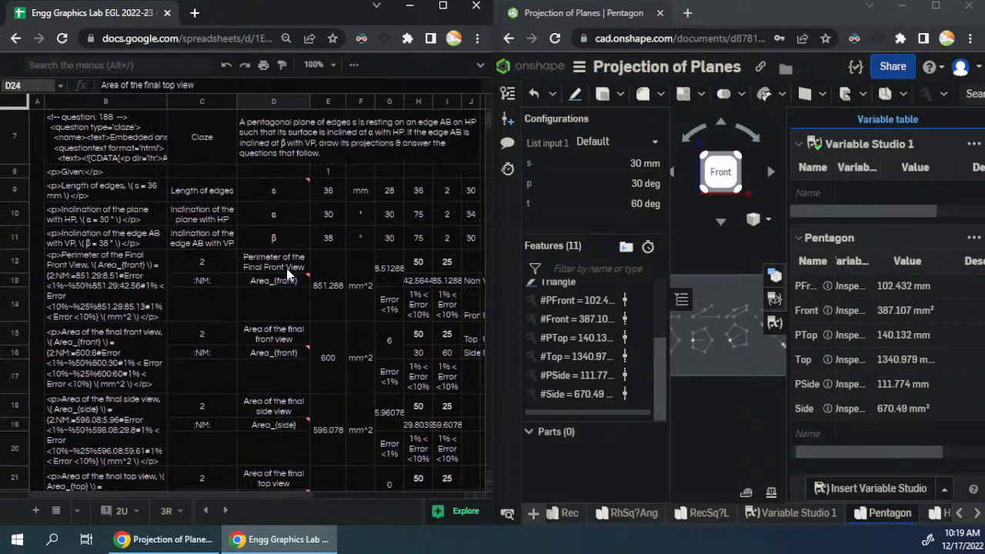
double_click(265, 280)
double_click(260, 280)
click(269, 279)
key(BackSpace)
key(BackSpace)
key(BackSpace)
key(BackSpace)
text(Peri)
key(Return)
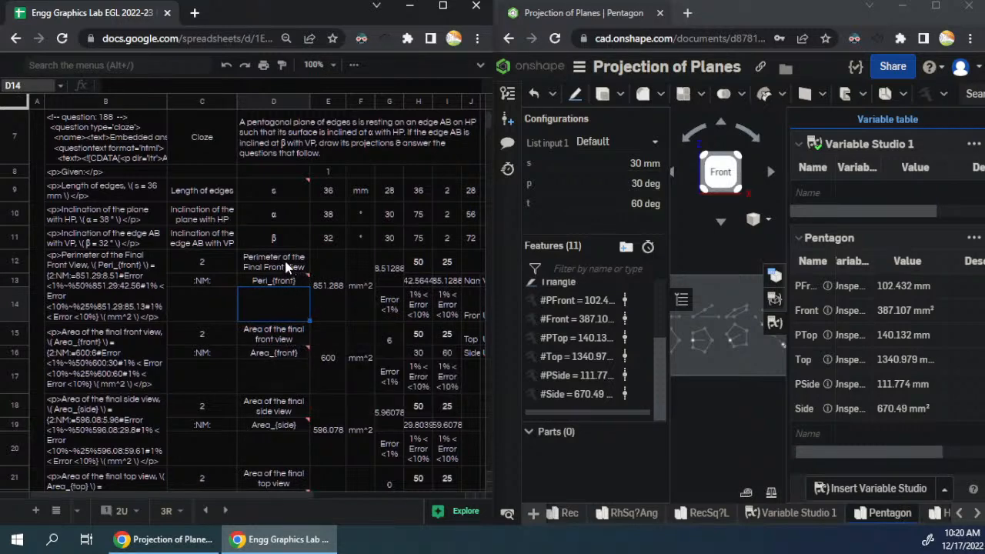
- Copy the front view perimeter description and symbol from D12:D13 into D18:D19
click(287, 266)
scroll(292, 291, down, 2)
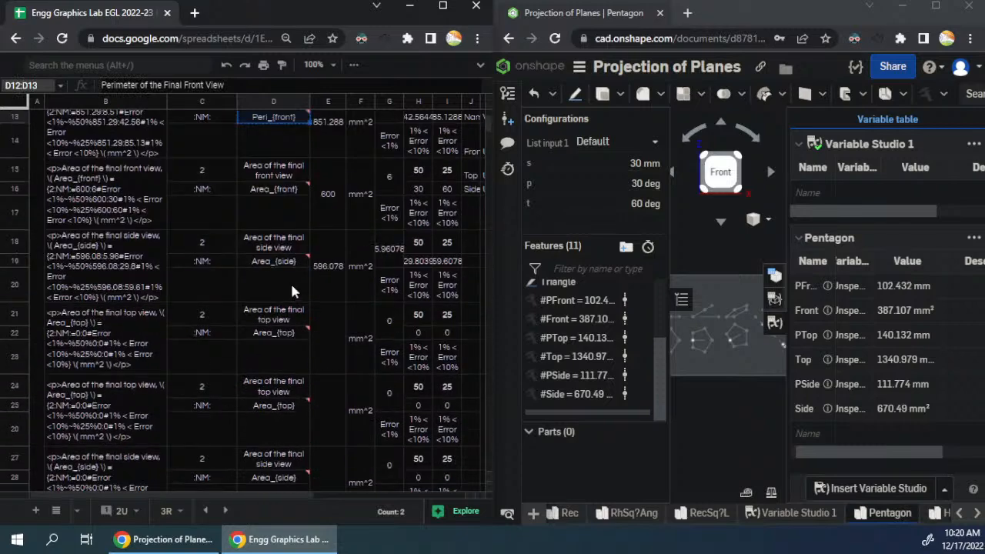
scroll(287, 262, up, 2)
click(274, 332)
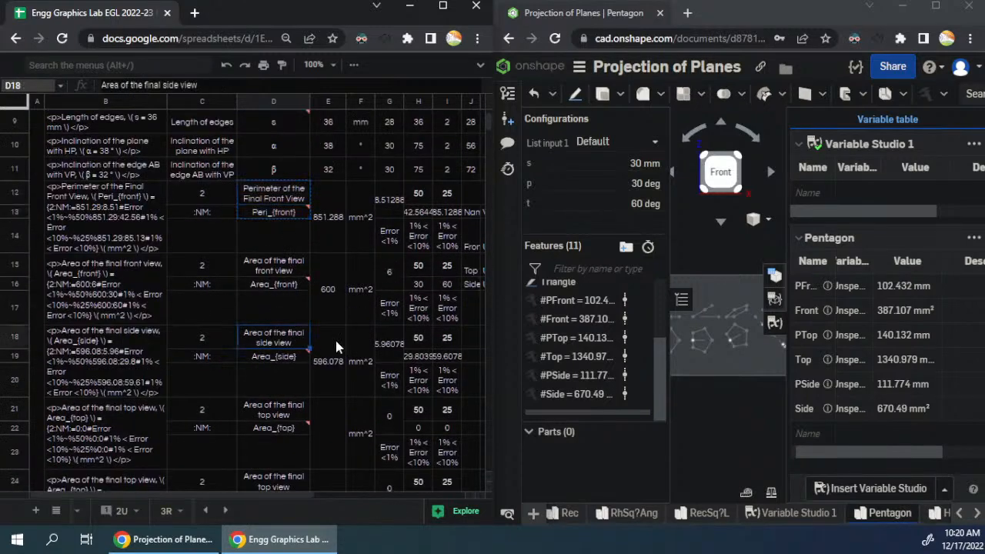
text(Perimeter of the Final Front View Peri_{front})
- Edit the copied perimeter entries to read "Perimeter of the Final Top View" in D18 and Peri_{top} in D19
double_click(279, 346)
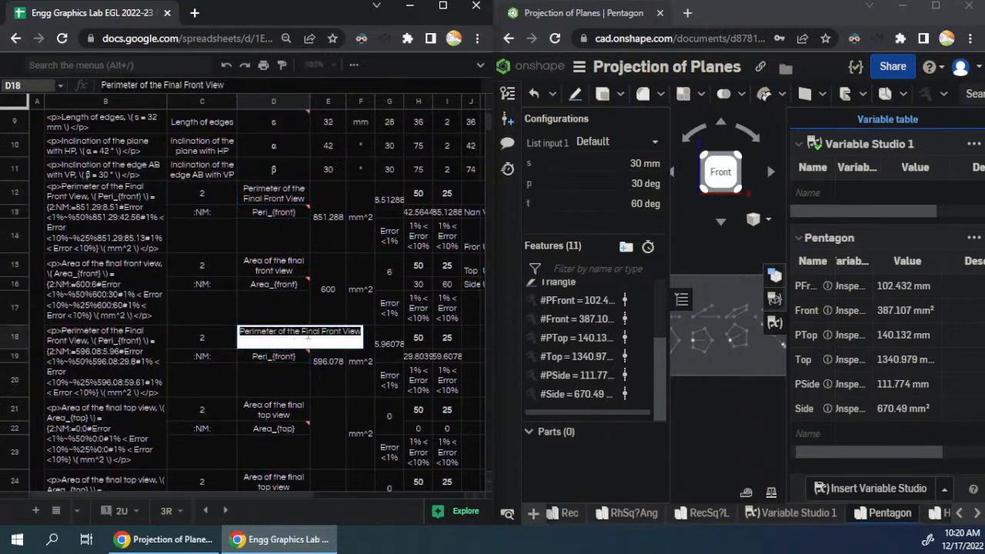
double_click(333, 332)
text(Top)
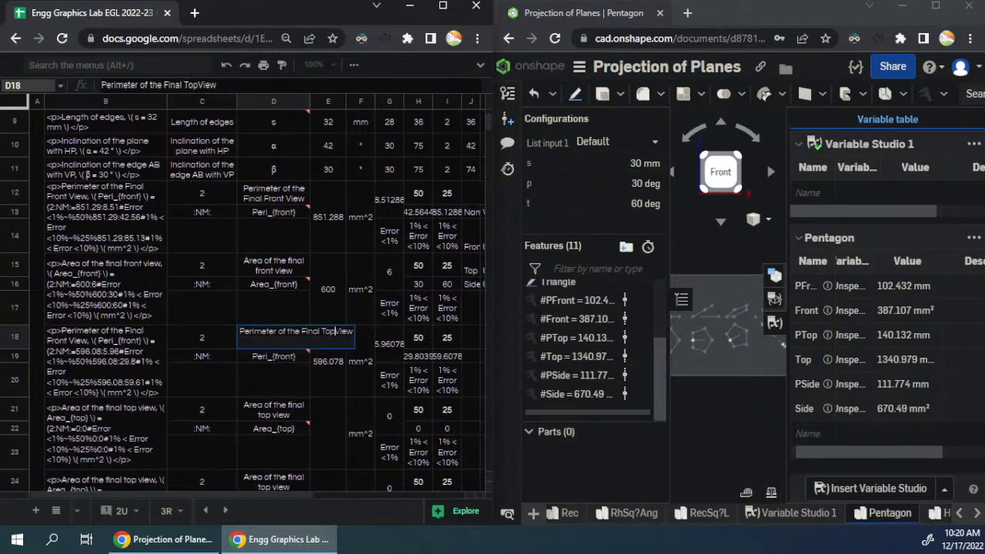
key(Return)
key(Return)
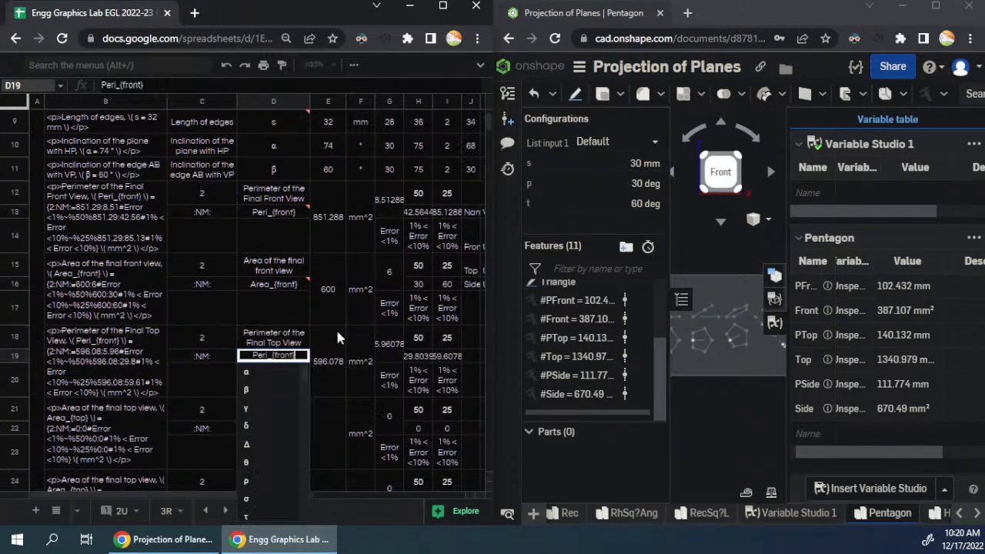
key(ctrl+shift+Left)
text(top)
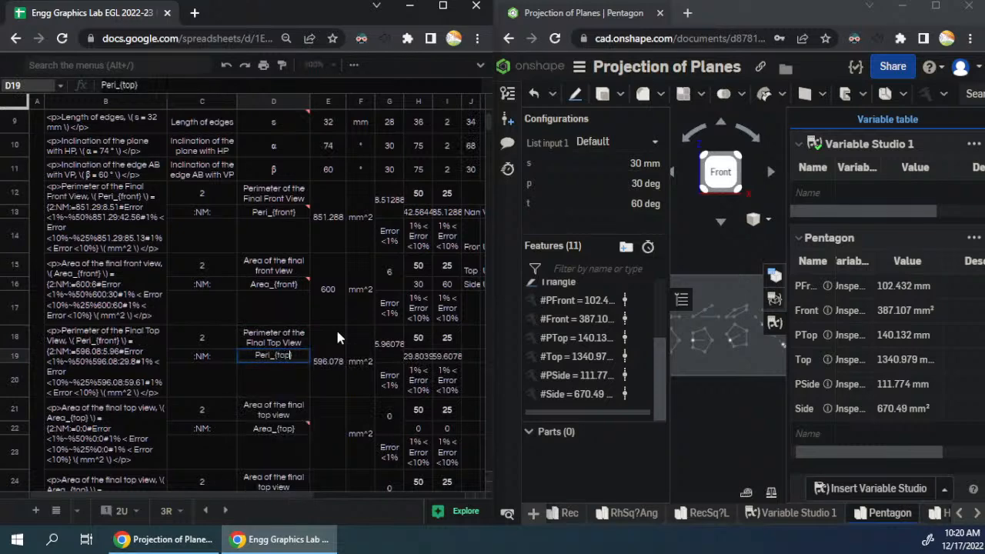
key(Return)
- Paste the copied front view perimeter entries into D24:D25 and reword them as "Perimeter of the Final Side View" and Peri_{side}
scroll(324, 323, down, 5)
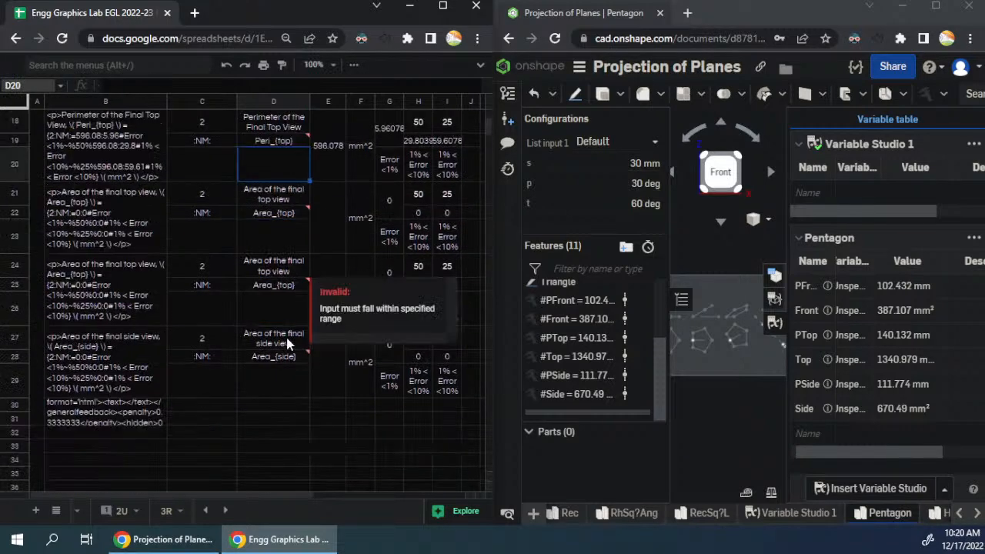
click(286, 274)
text(Perimeter of the Final Front View Peri_{front})
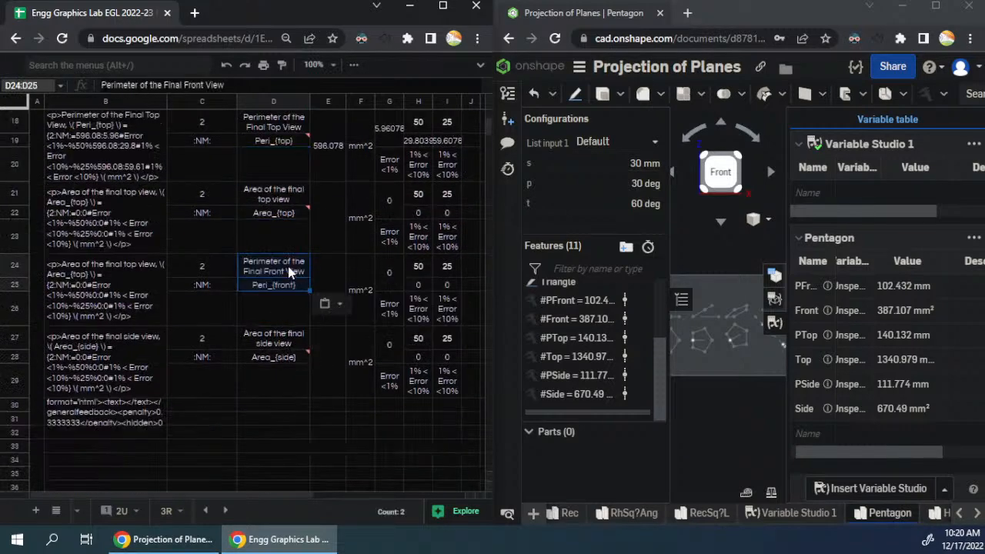
double_click(332, 265)
text(Side)
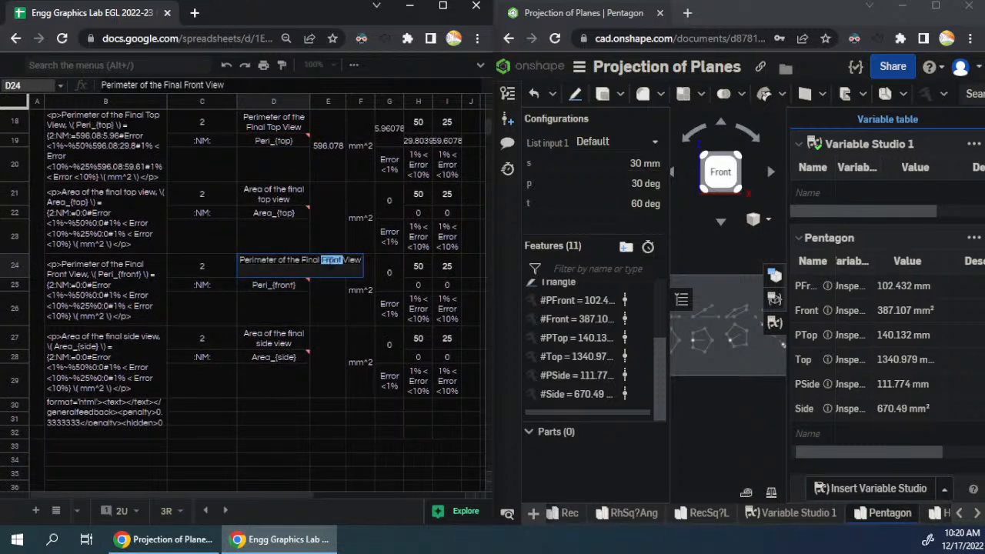
key(Return)
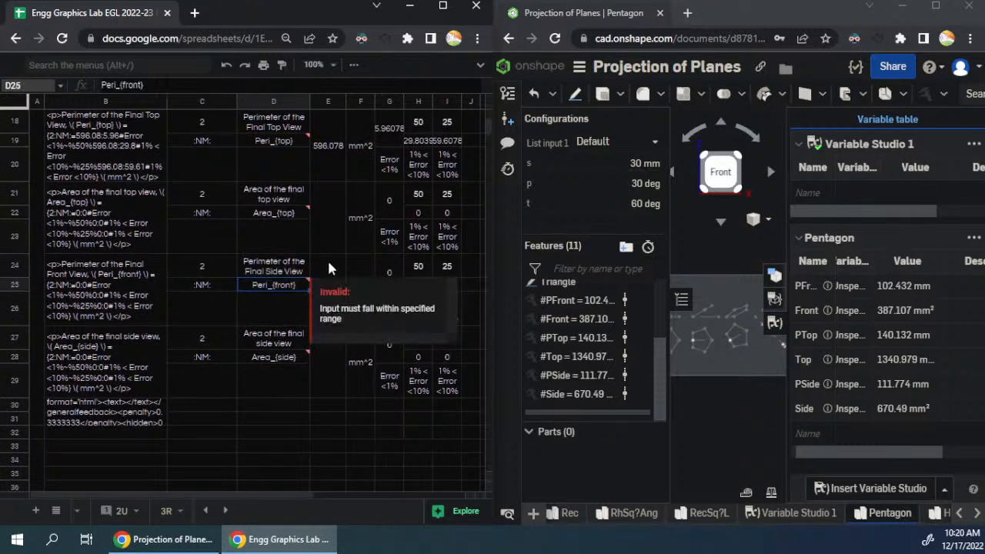
click(293, 282)
double_click(283, 284)
text(side)
key(Return)
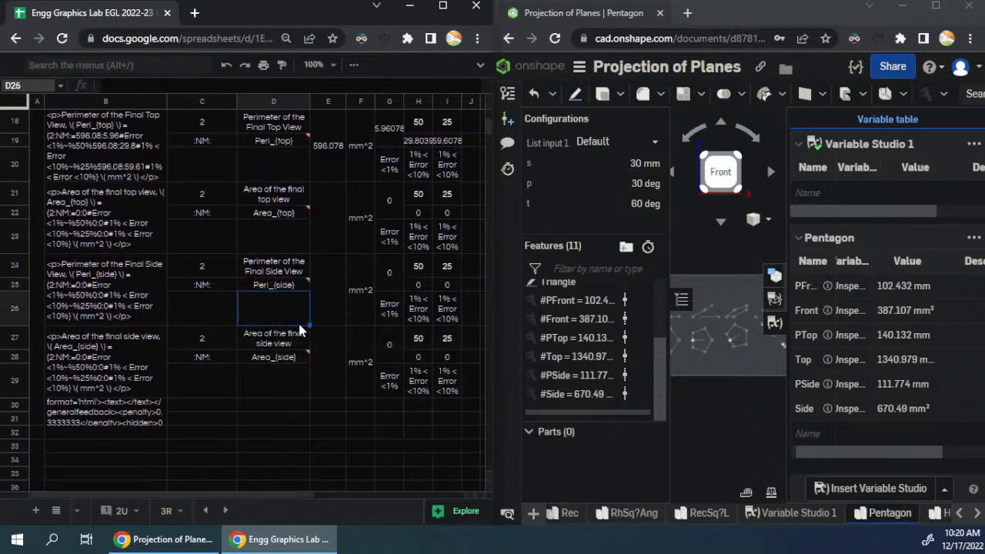
click(274, 382)
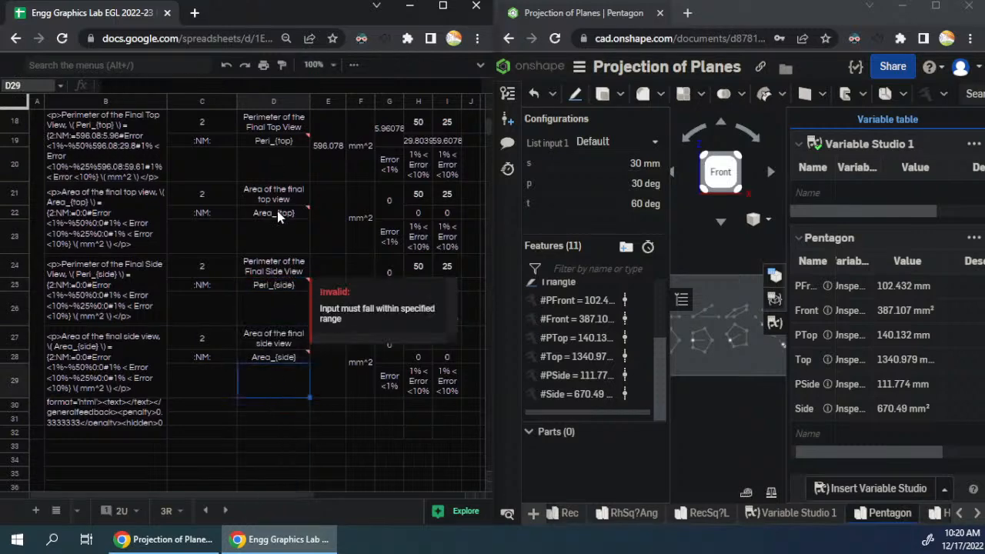
scroll(277, 216, up, 4)
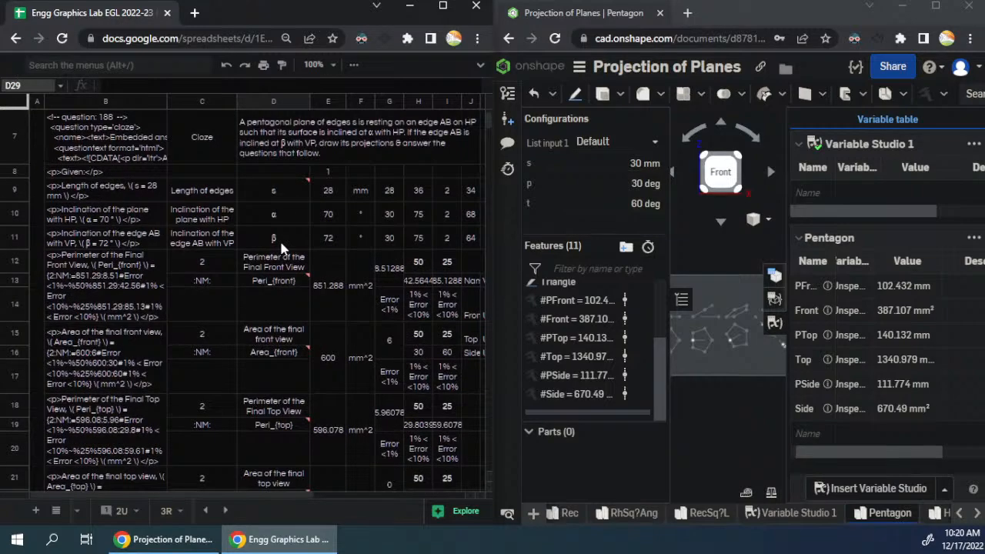
- Examine the answer cells E12:E29 and their formulas across the front, top and side view question blocks
click(331, 280)
scroll(326, 344, down, 2)
scroll(324, 339, down, 2)
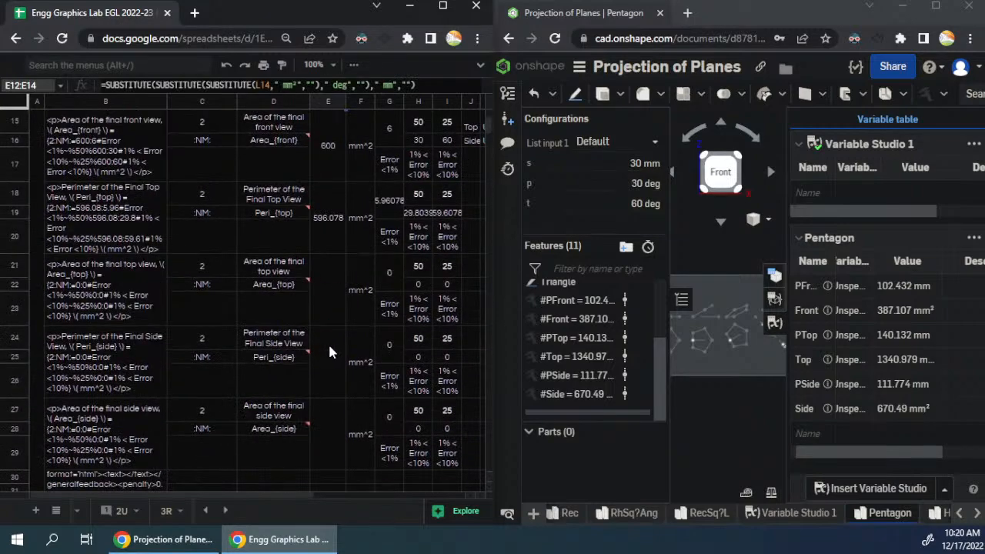
shift+click(329, 422)
scroll(312, 400, up, 2)
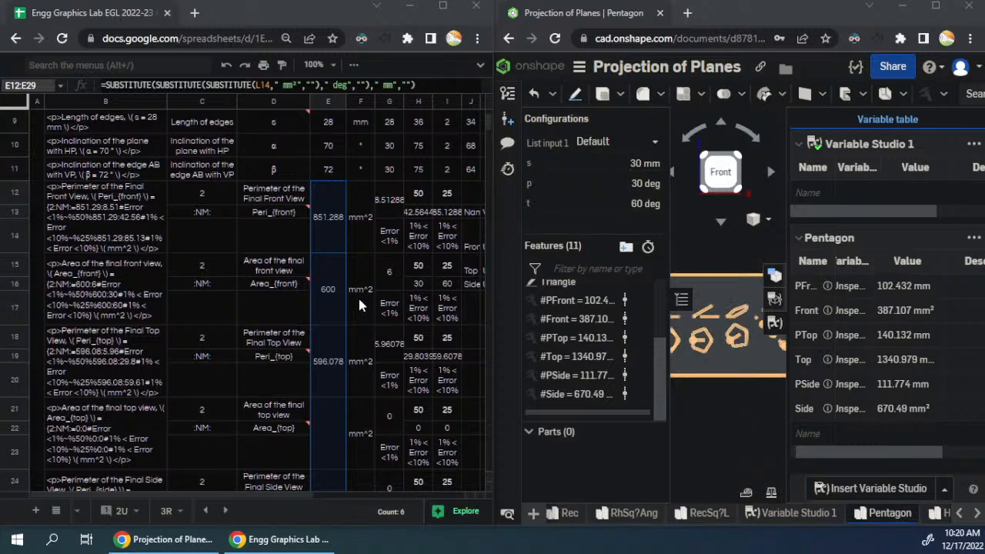
click(324, 280)
click(334, 234)
scroll(343, 264, down, 5)
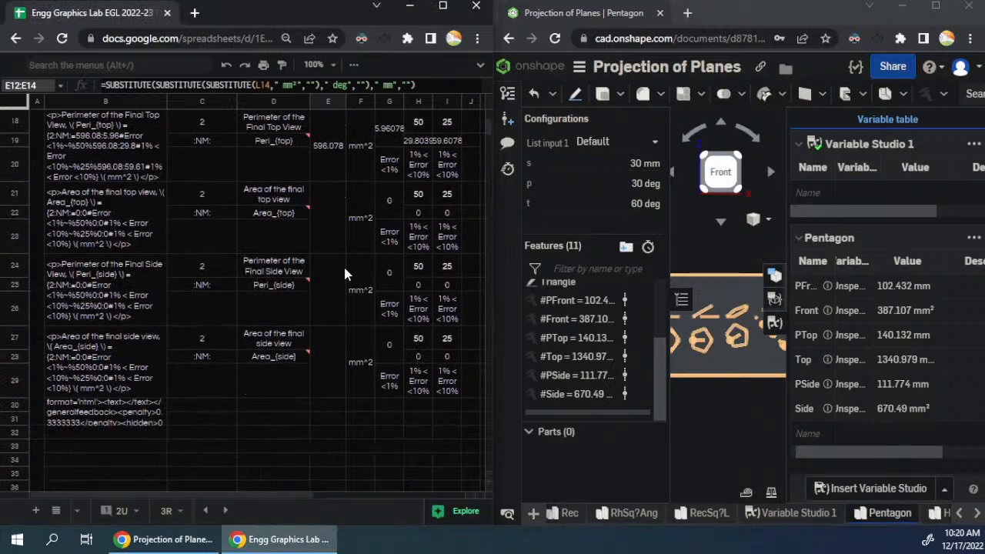
scroll(343, 264, up, 10)
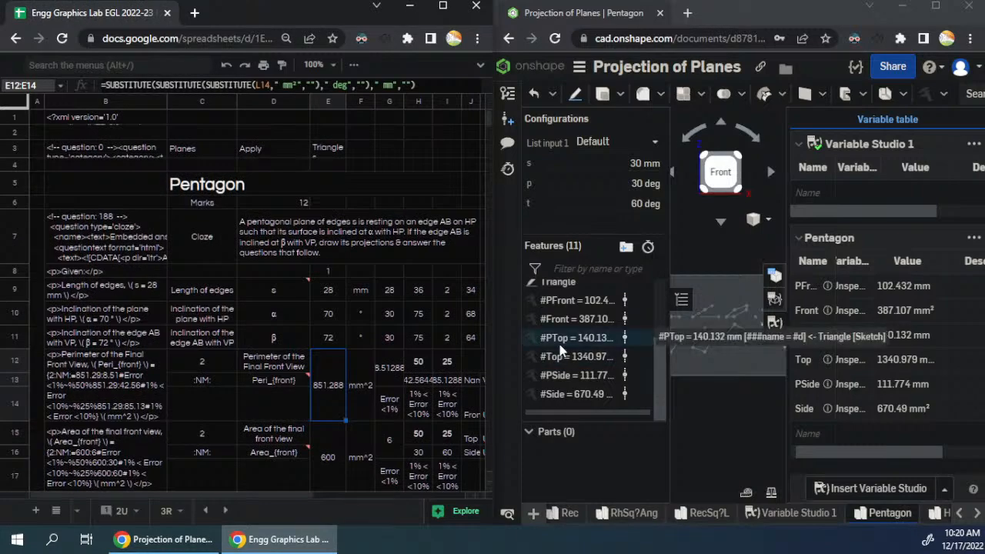
- Switch to AutoCAD, copy the ellipse curve from the oblong-method drawing and paste it into an empty area
drag(309, 496, 414, 499)
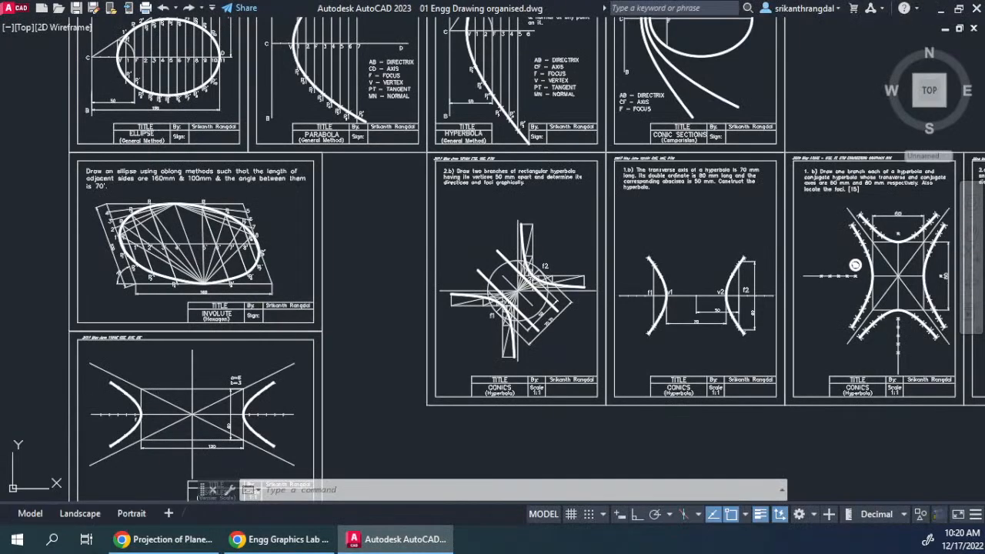
drag(384, 319, 633, 322)
drag(211, 321, 271, 321)
scroll(447, 278, up, 5)
click(472, 280)
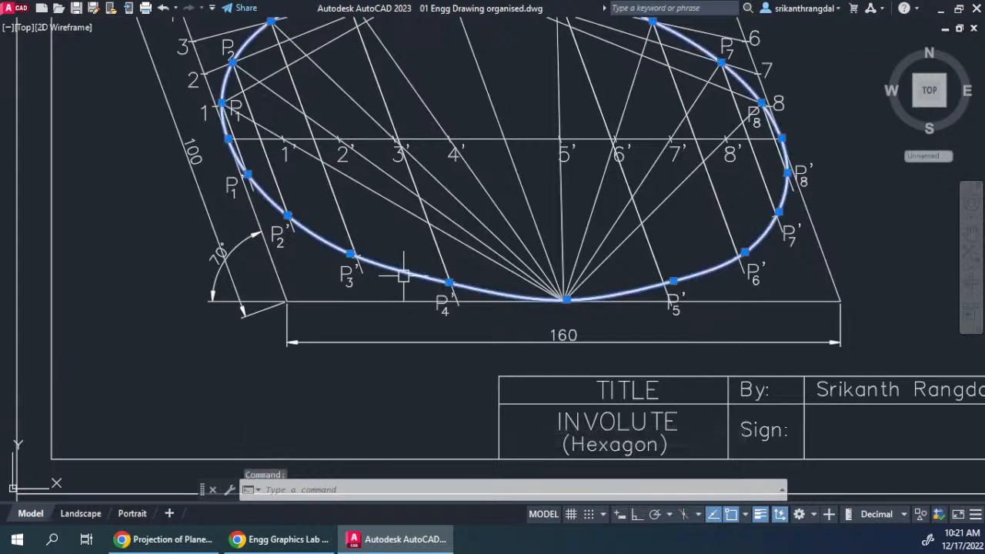
scroll(519, 264, down, 5)
scroll(516, 197, up, 4)
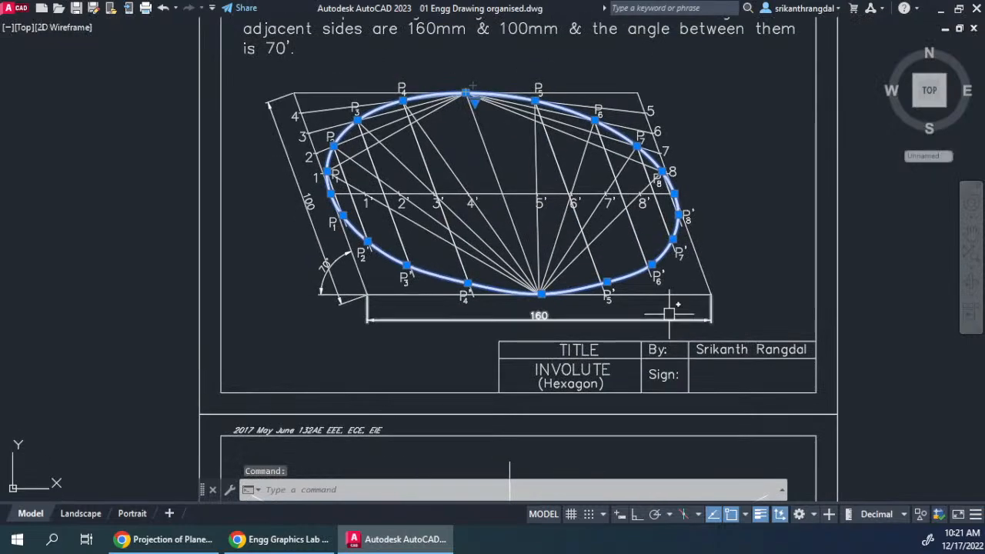
key(ctrl+c)
key(ctrl+v)
scroll(269, 310, down, 2)
drag(269, 310, 835, 182)
drag(621, 364, 772, 119)
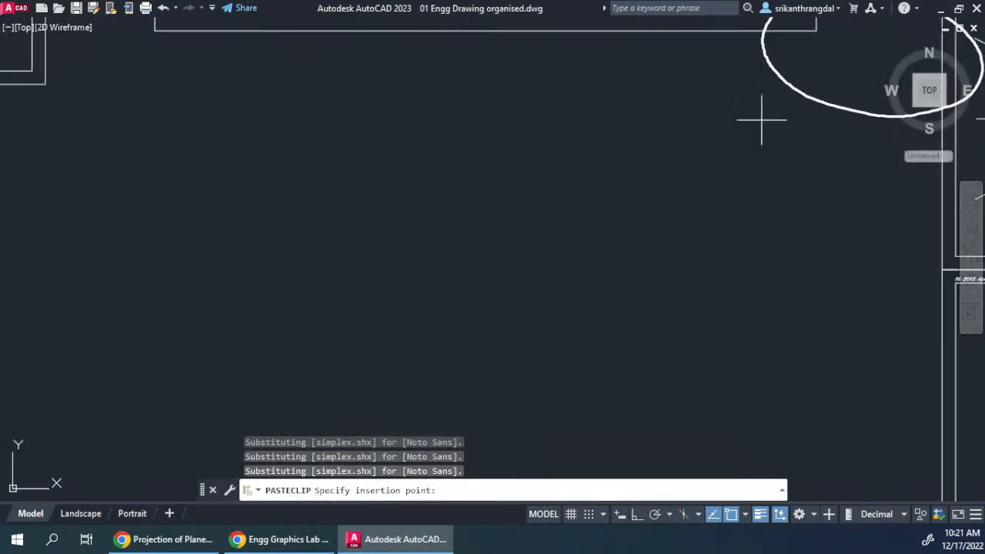
click(542, 277)
- Measure the area and perimeter of the pasted ellipse curve with the AREA command
text(aa)
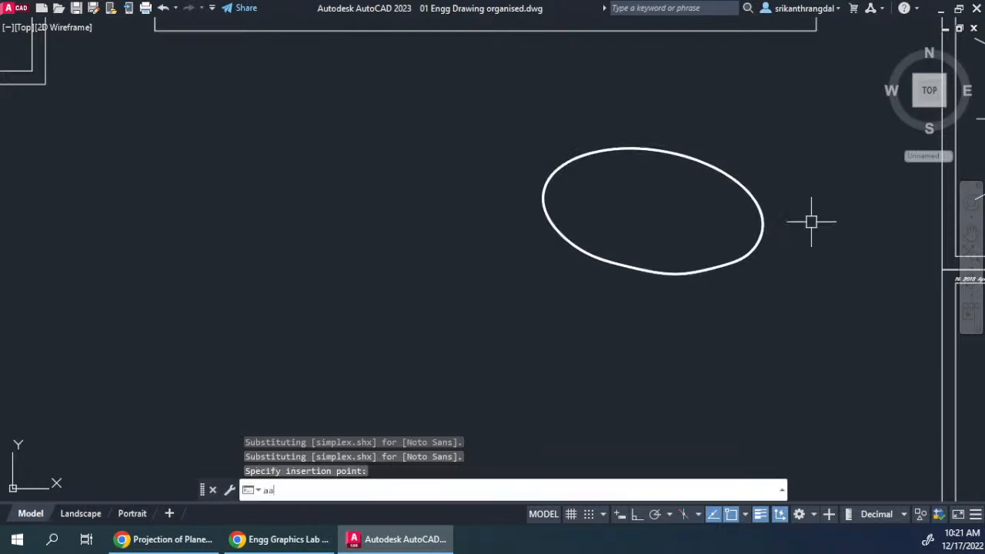
key(Return)
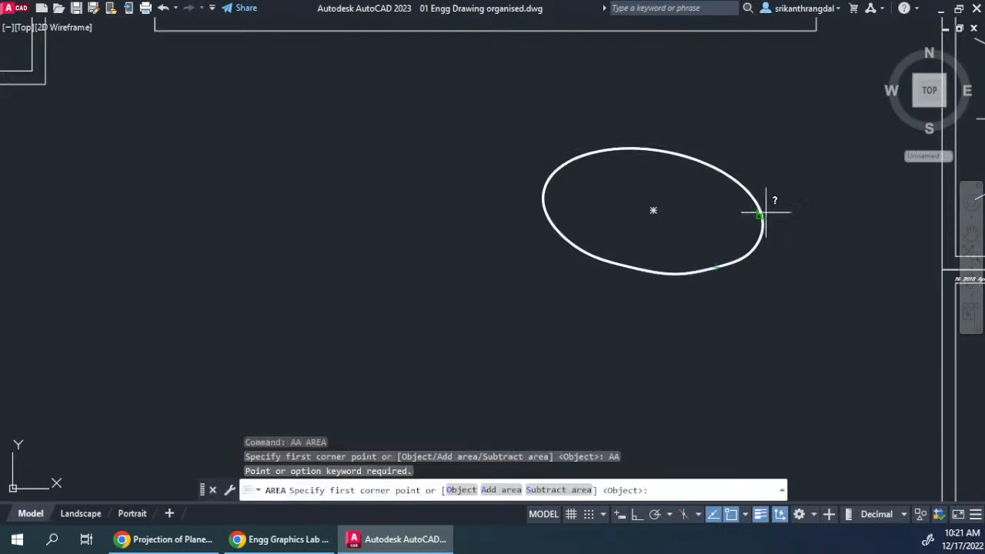
key(Return)
click(744, 264)
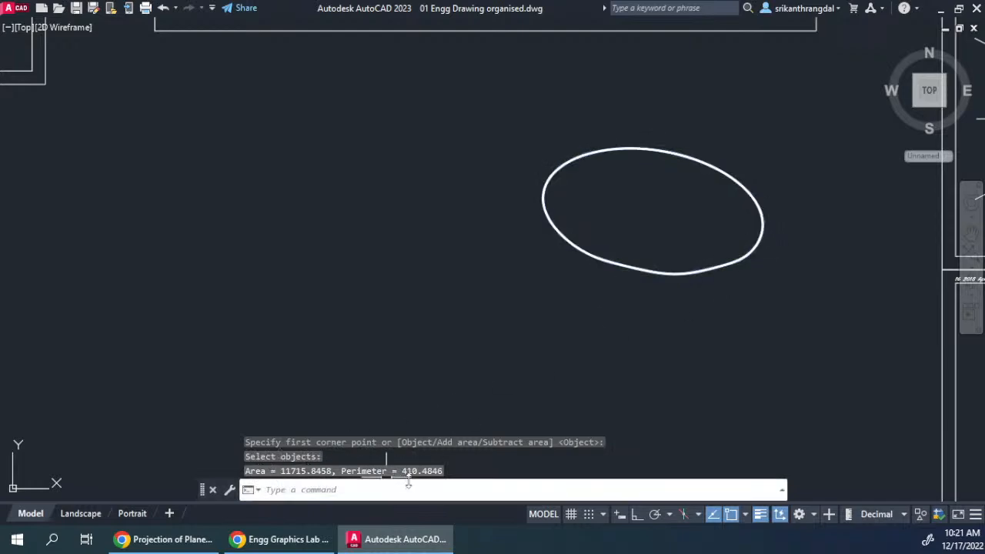
- Switch back to the spreadsheet, maximize its window and unmerge the cells A7:A31
key(alt+Tab)
click(443, 6)
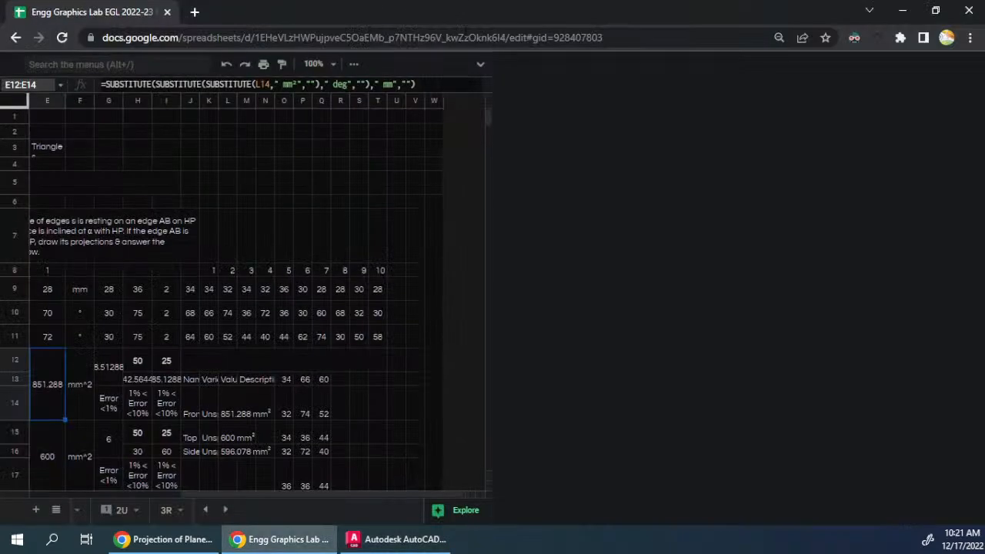
scroll(512, 256, down, 3)
scroll(512, 257, up, 1)
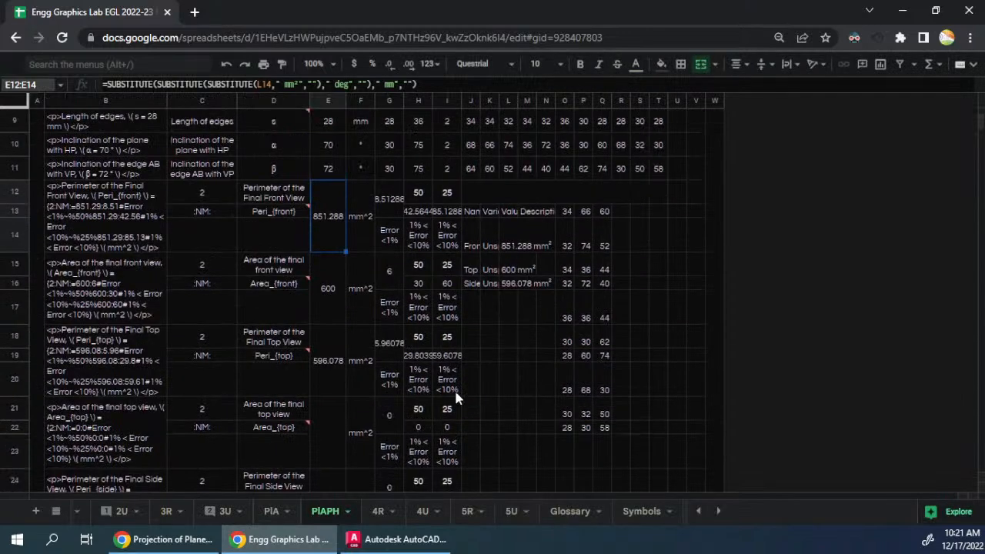
click(18, 268)
shift+click(14, 306)
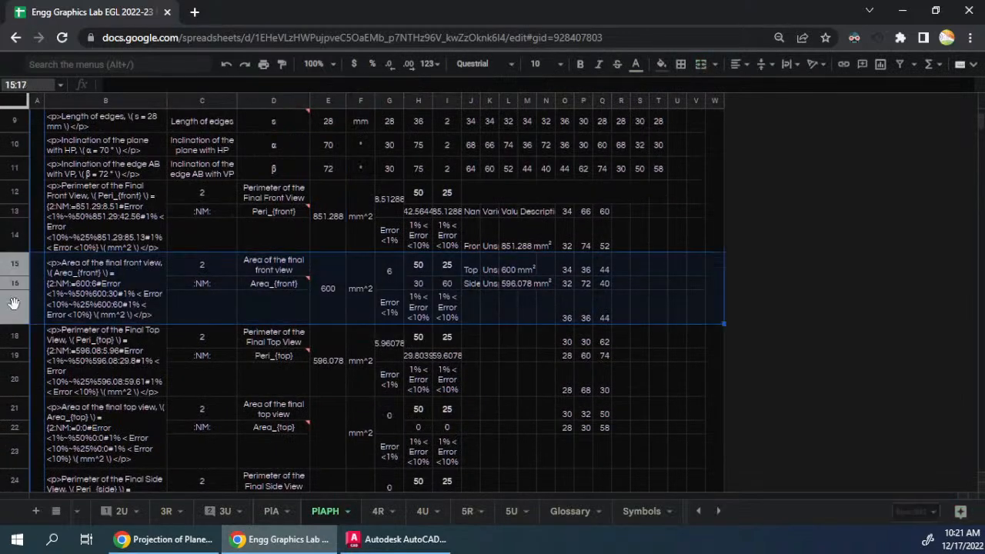
click(39, 223)
click(701, 64)
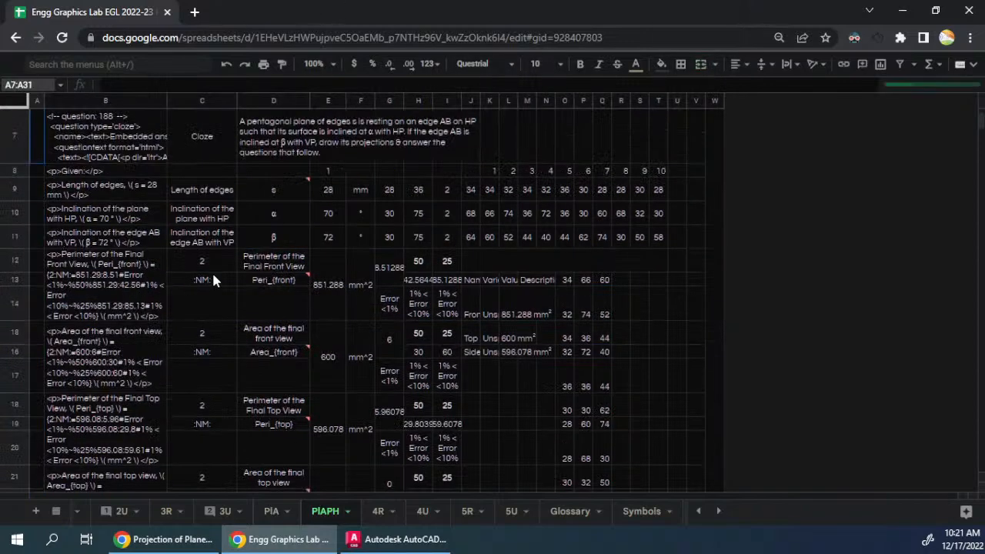
- Try to move the front view area rows 15:17 above the front view perimeter rows 12:14
click(212, 338)
drag(17, 335, 13, 375)
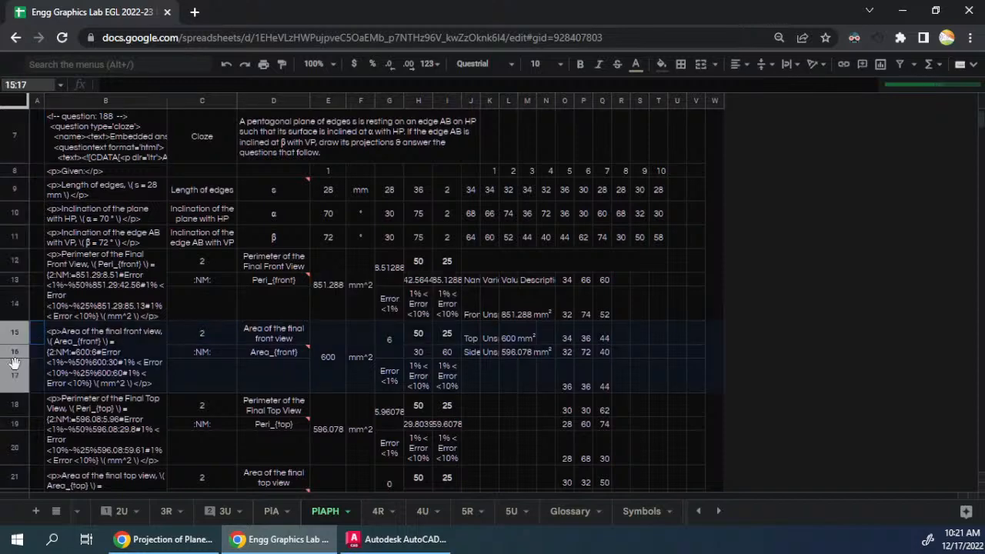
drag(15, 333, 11, 259)
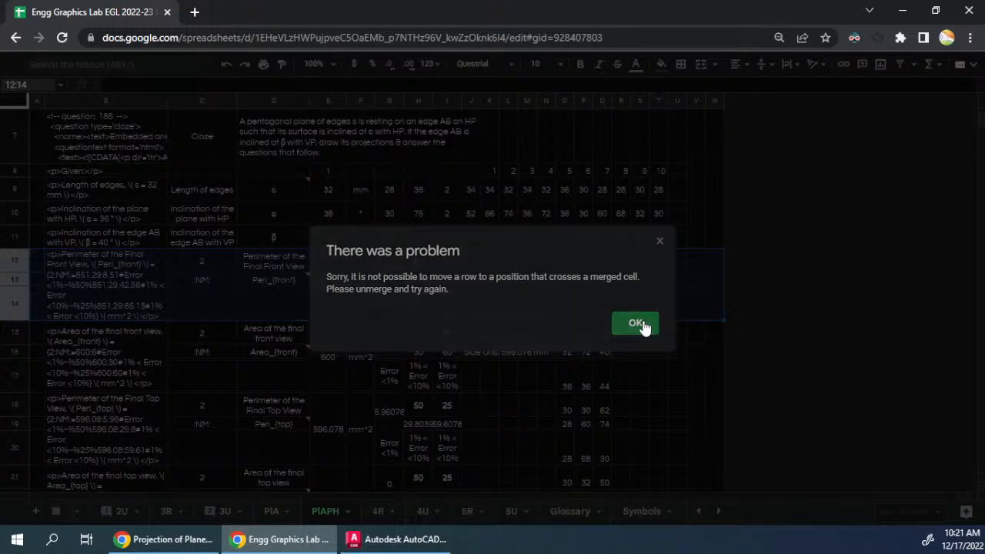
click(637, 323)
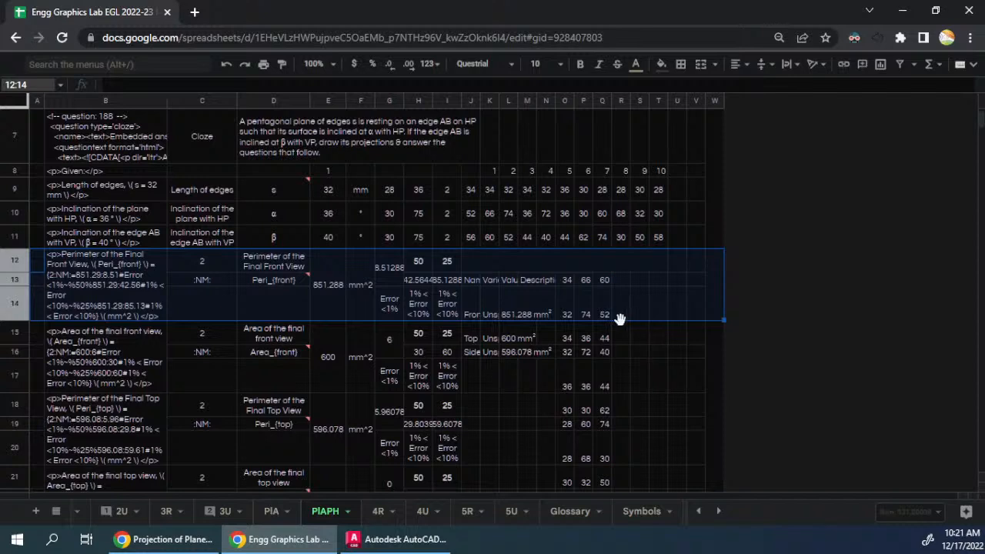
click(6, 340)
shift+click(7, 381)
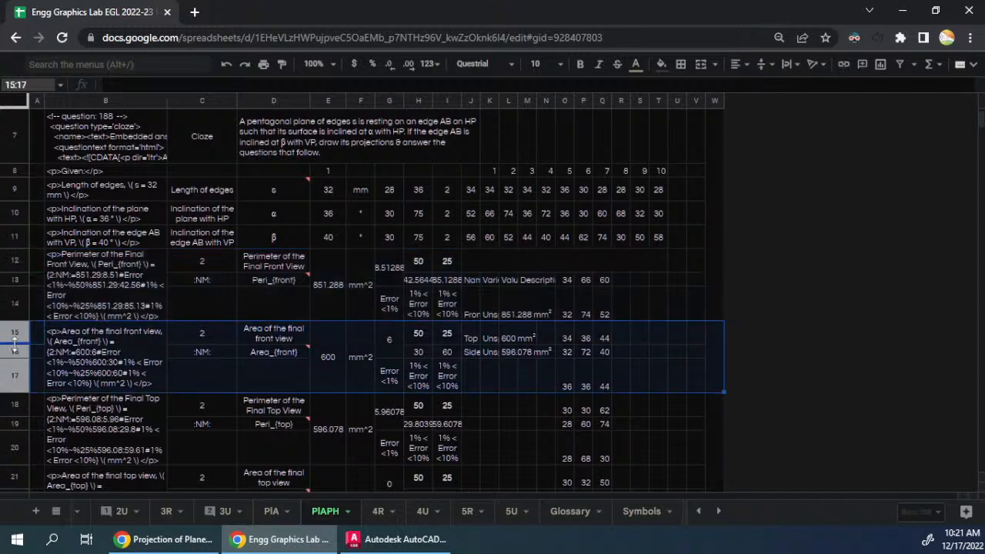
drag(15, 336, 9, 260)
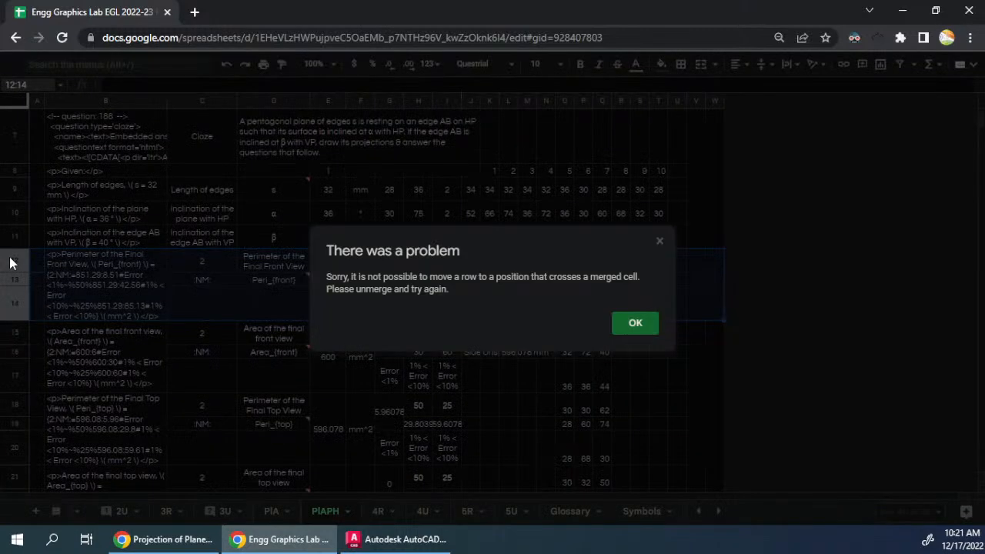
click(629, 324)
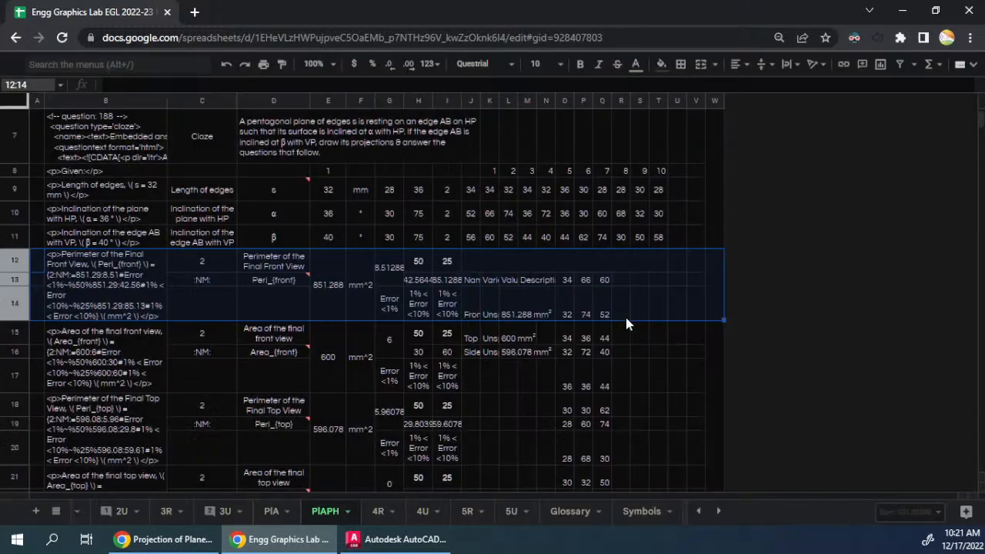
click(607, 340)
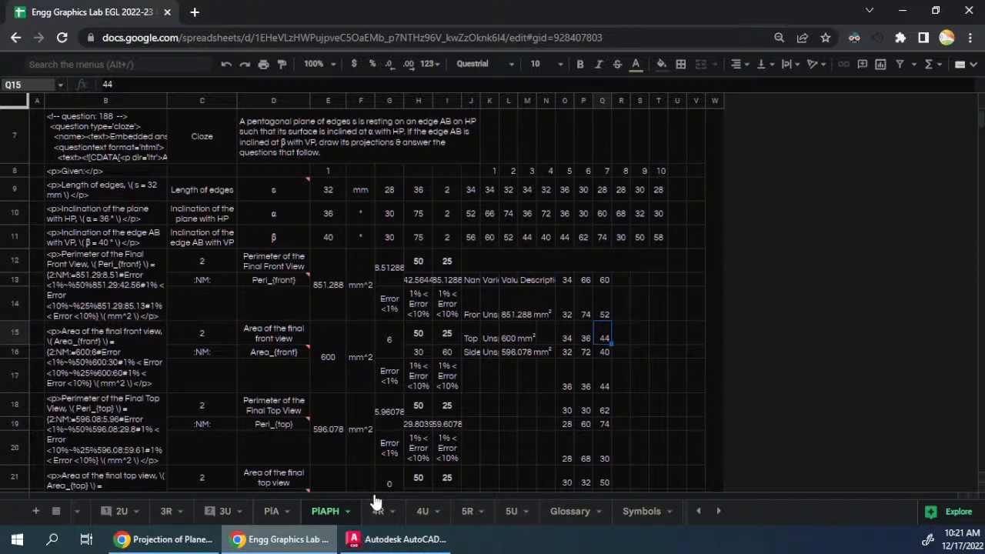
- Place the spreadsheet in half of the screen and minimize AutoCAD to work beside Onshape
key(super+Left)
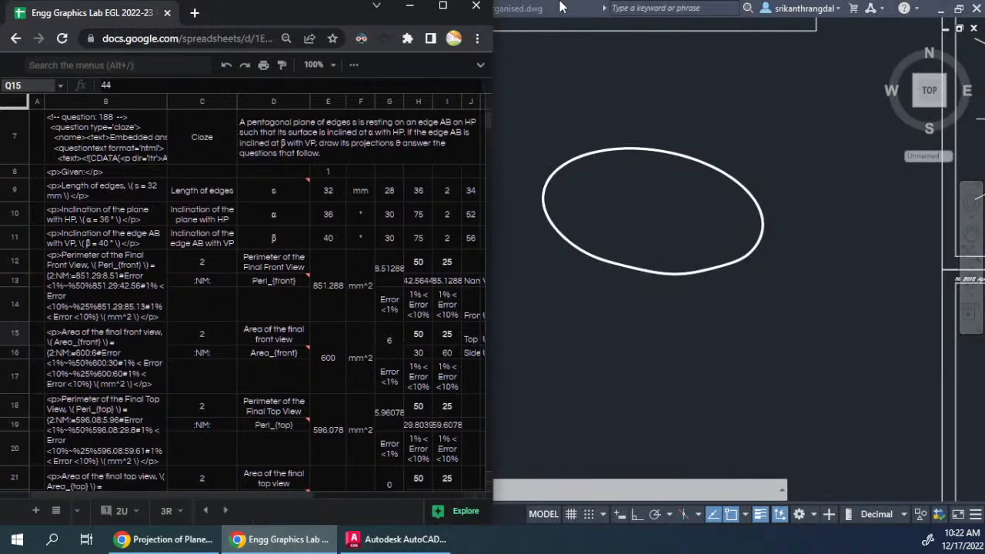
click(670, 317)
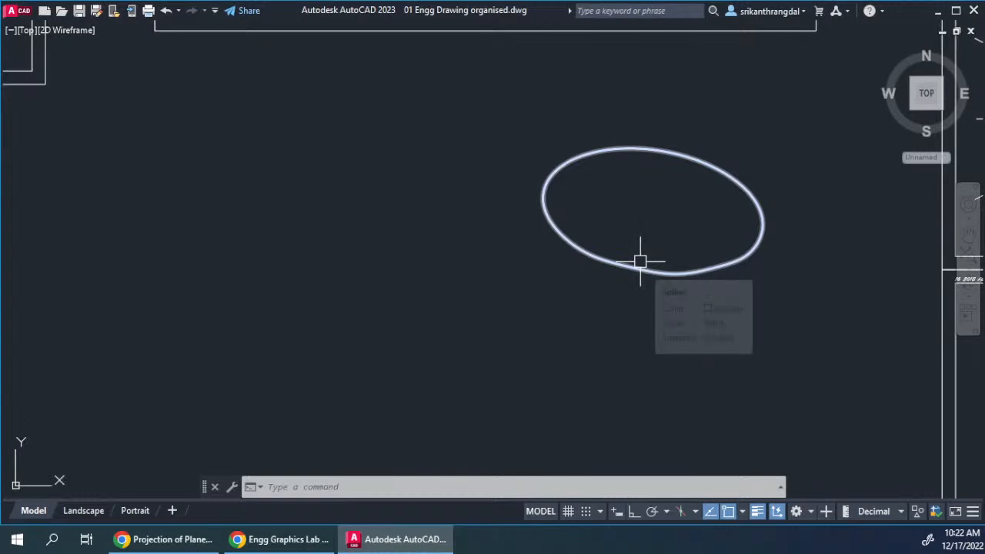
click(938, 11)
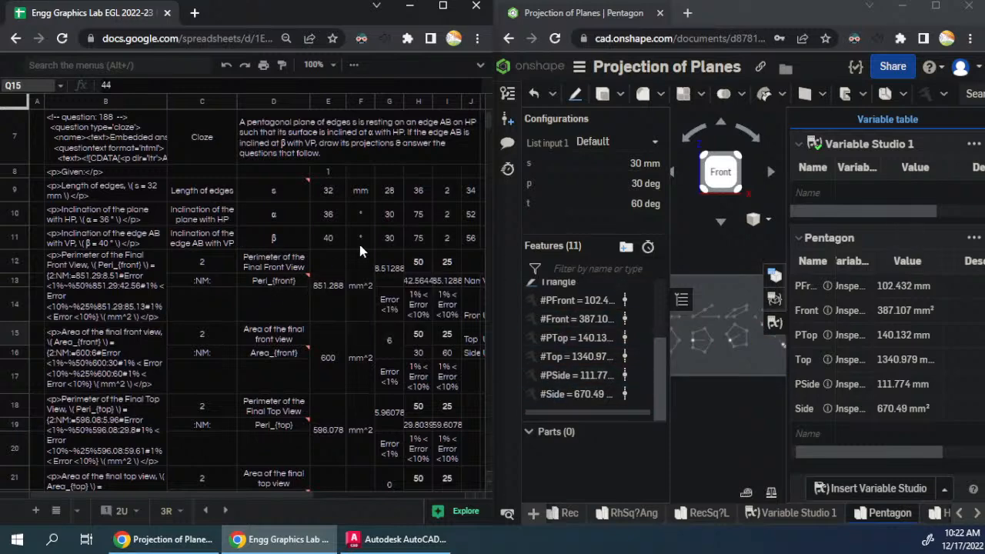
- Maximize the spreadsheet, fill the random-value formulas from J9:J11 across to column T, and convert K9:T11 to fixed values
click(442, 6)
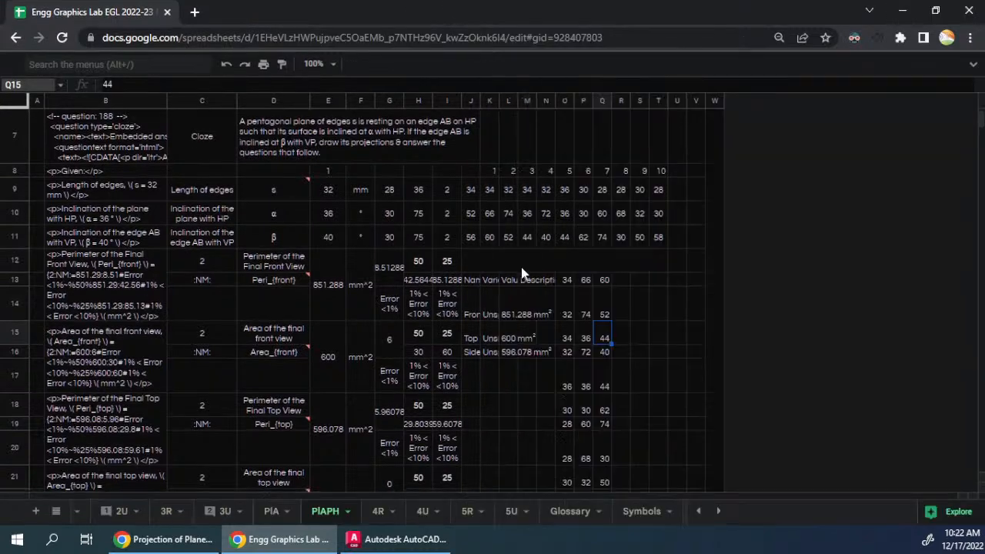
click(491, 193)
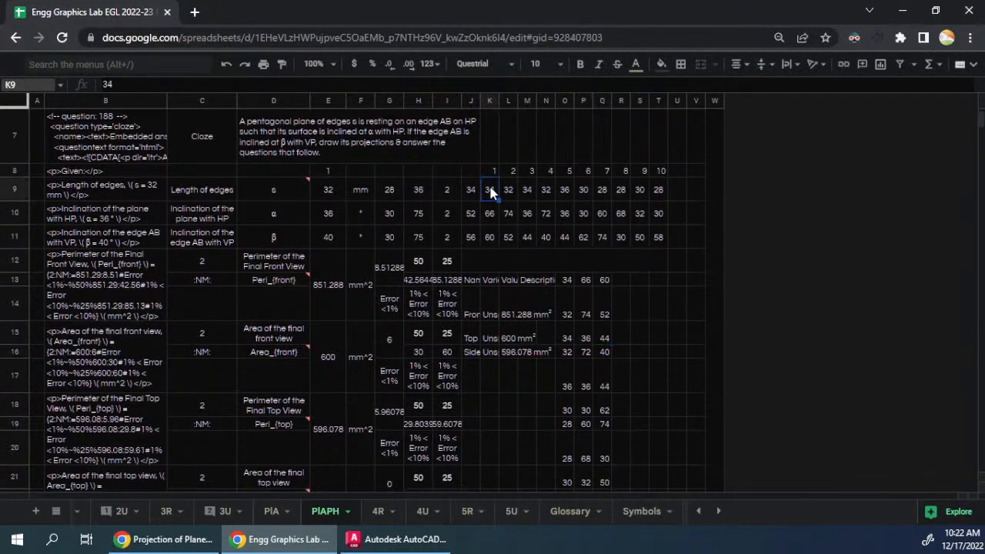
drag(474, 193, 471, 249)
click(476, 231)
drag(471, 191, 660, 234)
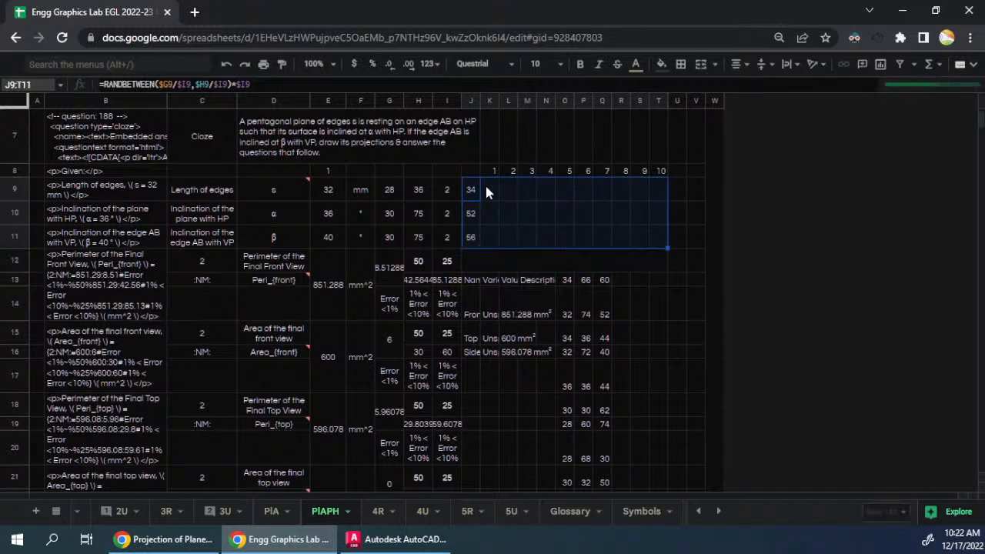
drag(490, 190, 660, 268)
key(ctrl+c)
key(ctrl+shift+v)
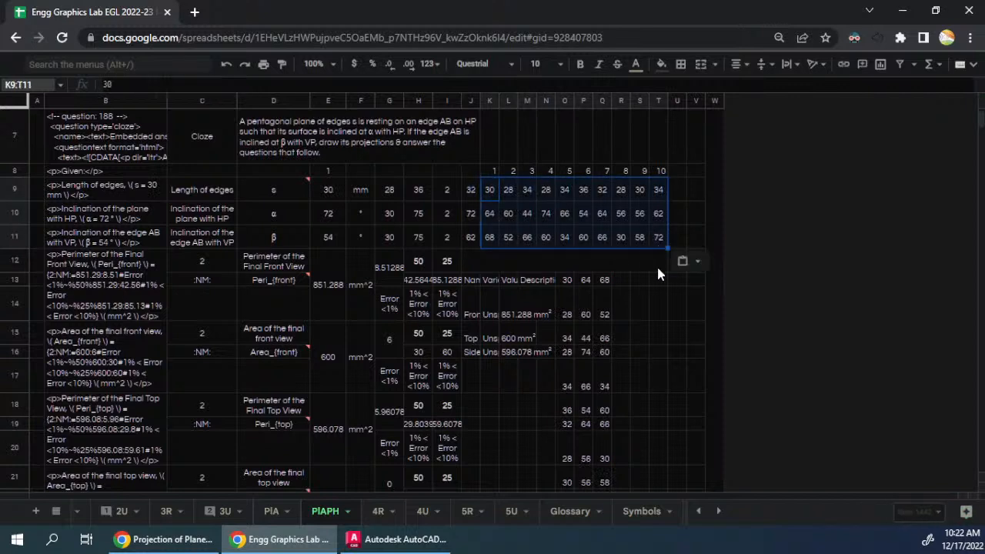
- Check the =TRANSPOSE(K9:T11) formula in O13 and select the transposed values in O13:Q22
click(567, 281)
text(=TRANSPOSE(K9:T11))
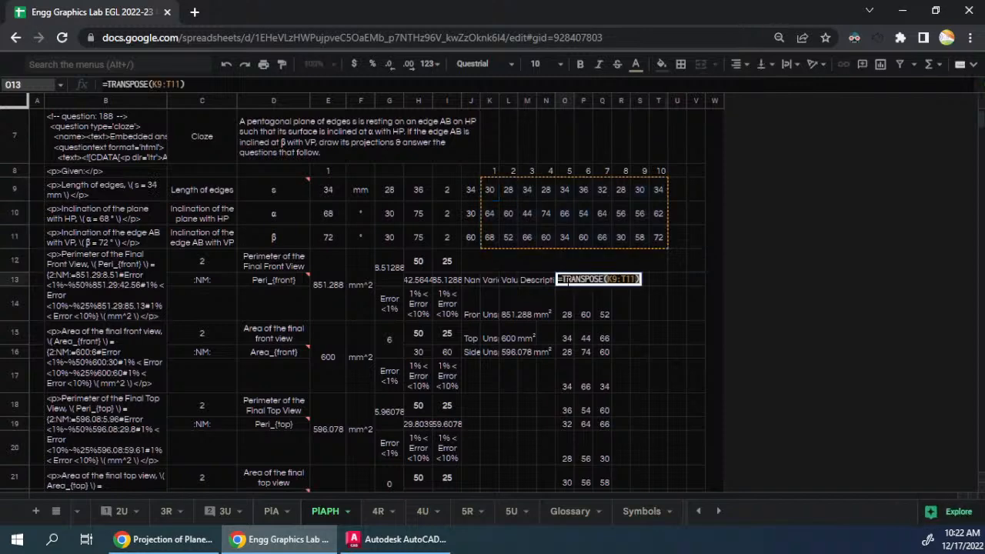
key(Return)
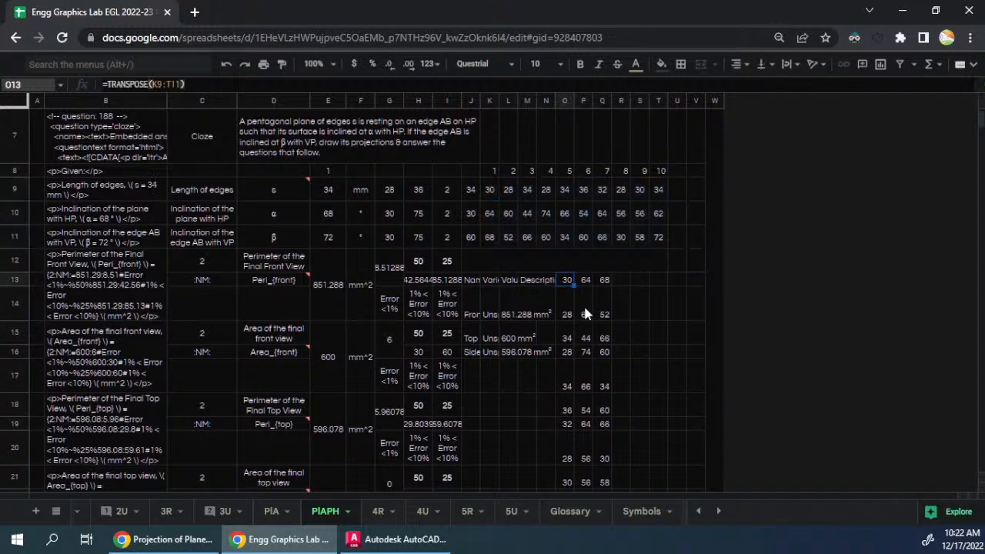
scroll(585, 315, down, 3)
shift+click(605, 286)
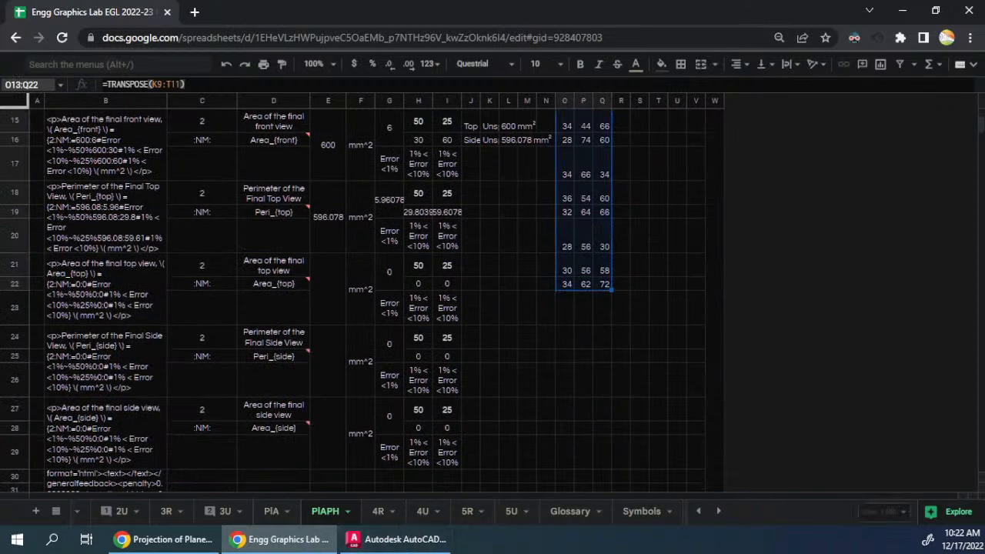
- Set the spreadsheet beside Onshape, hide the Pentagon feature list and display its configuration table
key(super+Left)
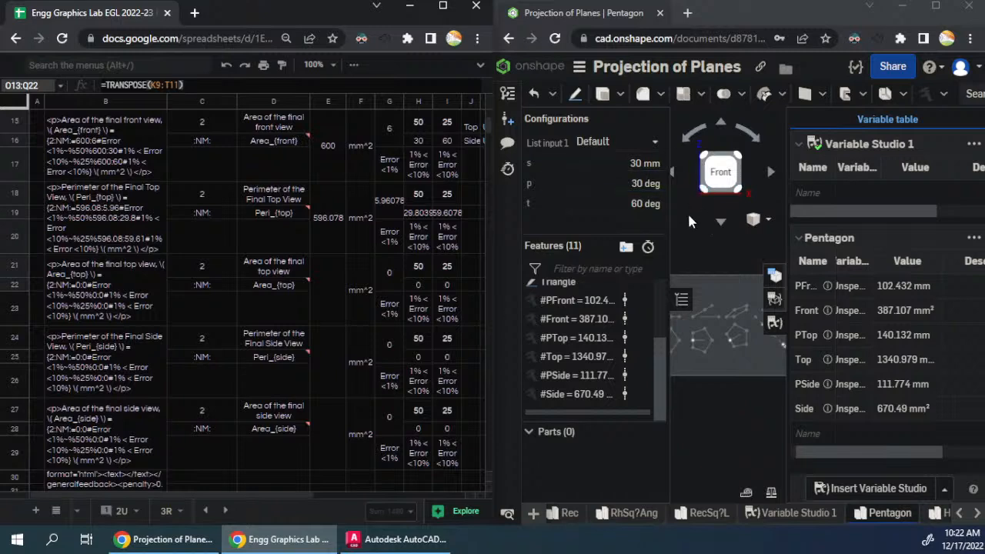
click(680, 300)
click(680, 300)
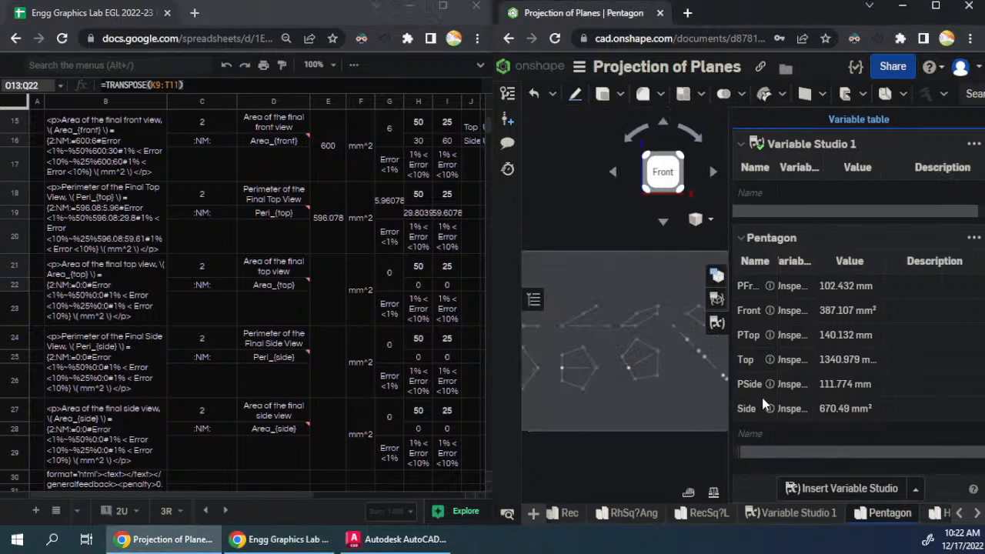
click(717, 274)
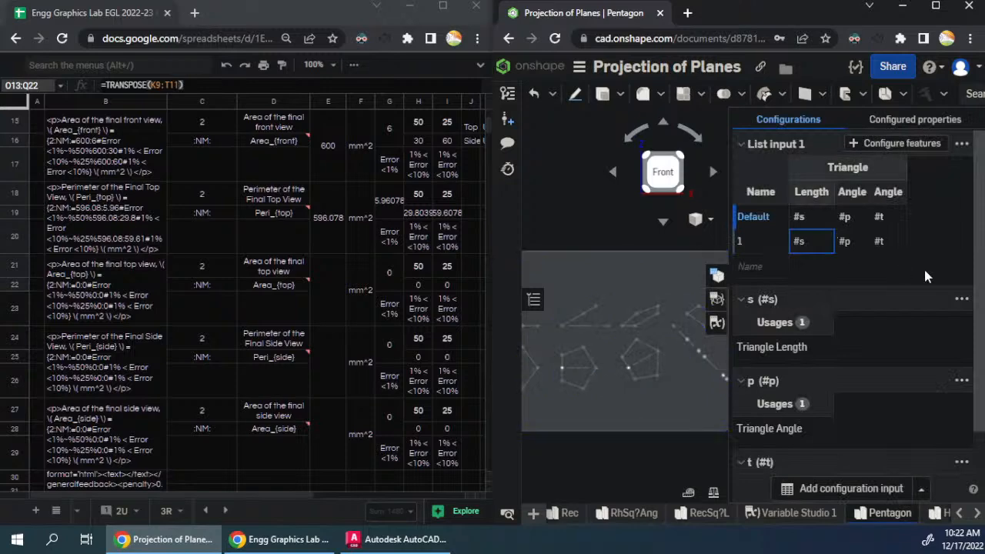
- Paste the transposed values into the List input 1 configuration table from row 1 and name the added rows 2 to 10
key(ctrl+v)
click(776, 273)
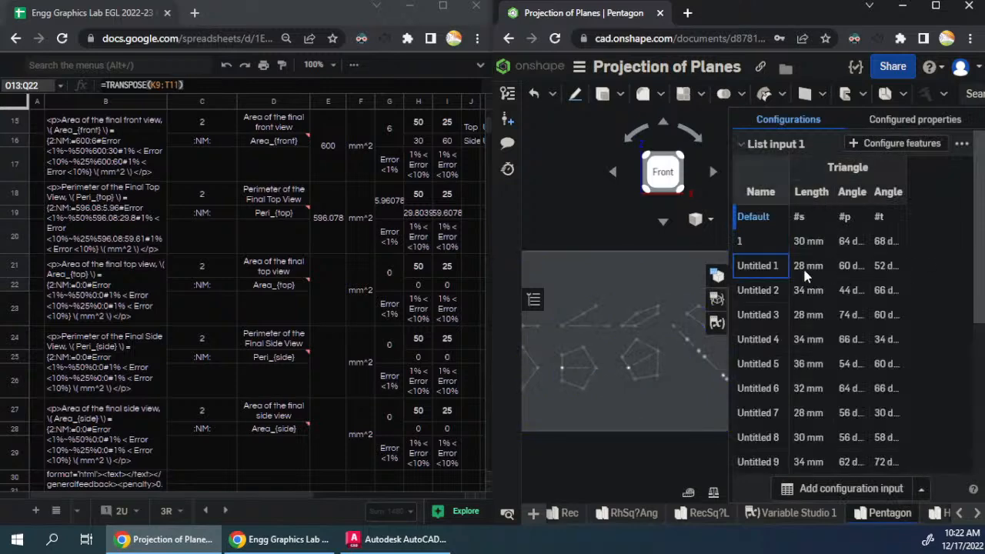
text(2)
key(Return)
text(3)
key(Return)
text(4)
key(Return)
text(5)
key(Return)
text(6)
key(Return)
text(7)
key(Return)
text(8)
key(Return)
text(9)
key(Return)
text(10)
key(Return)
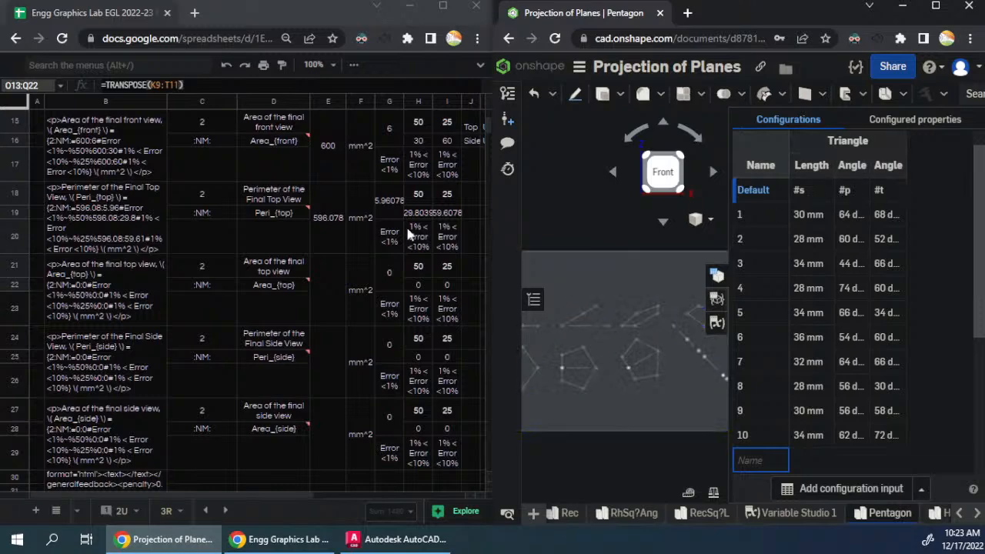
- Narrow the configuration table's Name column and shrink the configuration panel to enlarge the graphics area
scroll(275, 238, up, 5)
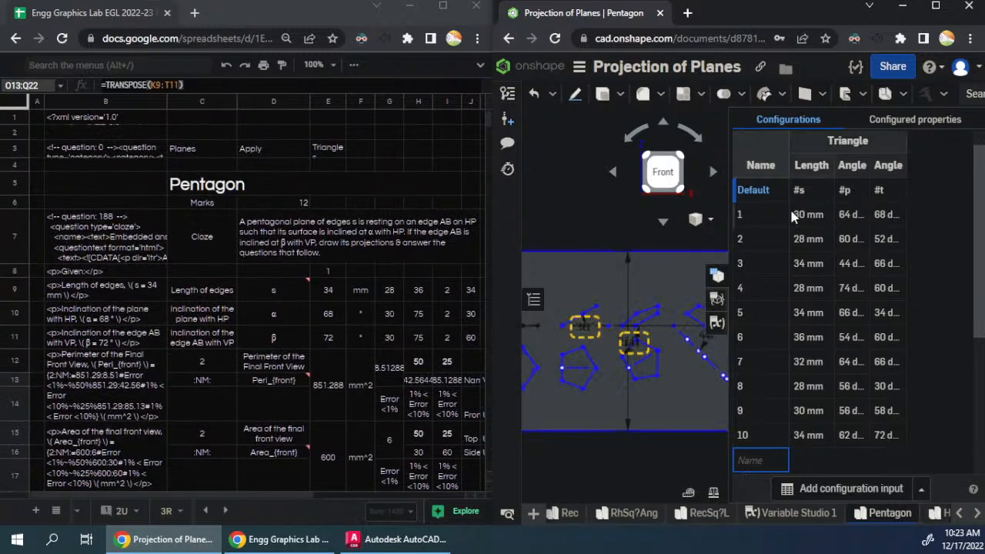
drag(786, 169, 768, 179)
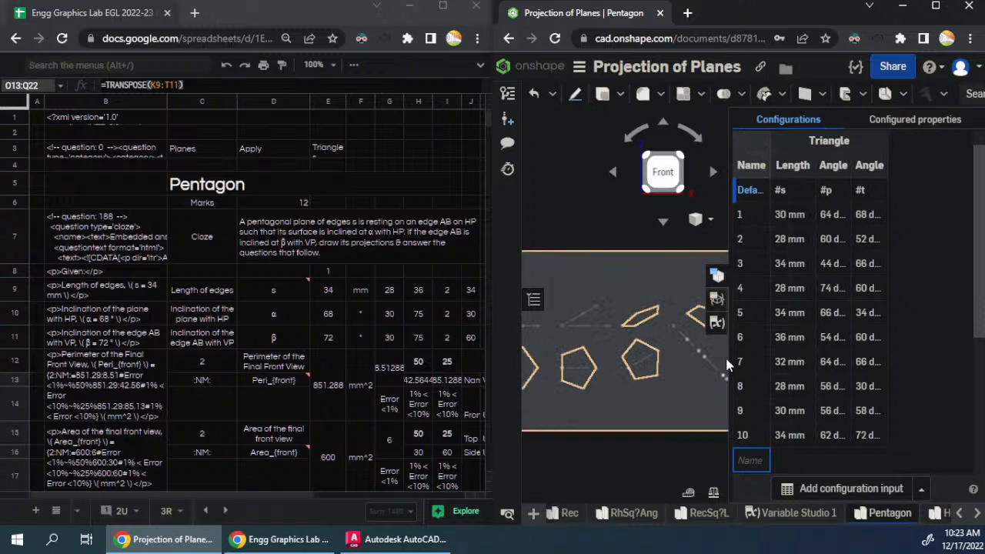
drag(728, 360, 834, 372)
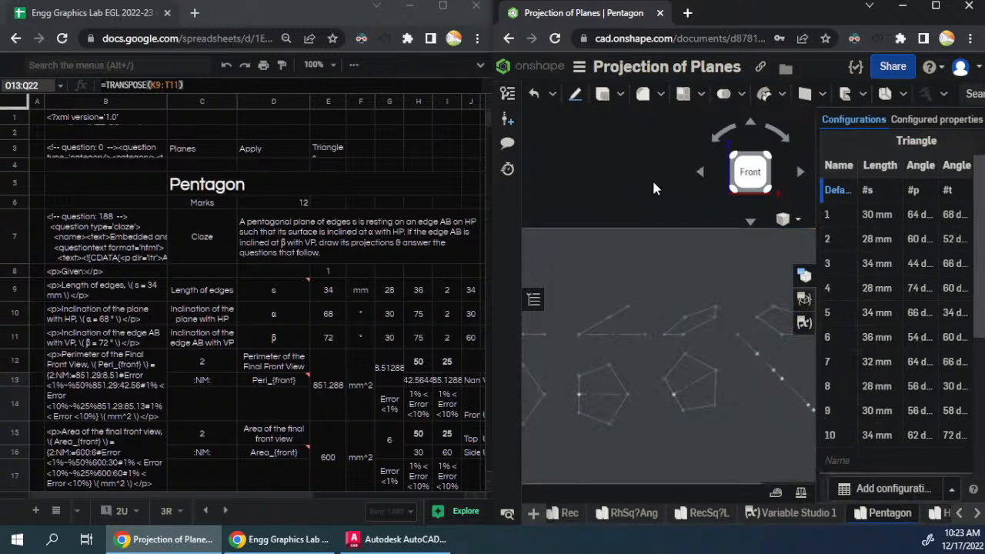
- Rotate the Front view 90° counterclockwise and fit the whole pentagon sketch in the graphics area
scroll(639, 239, down, 3)
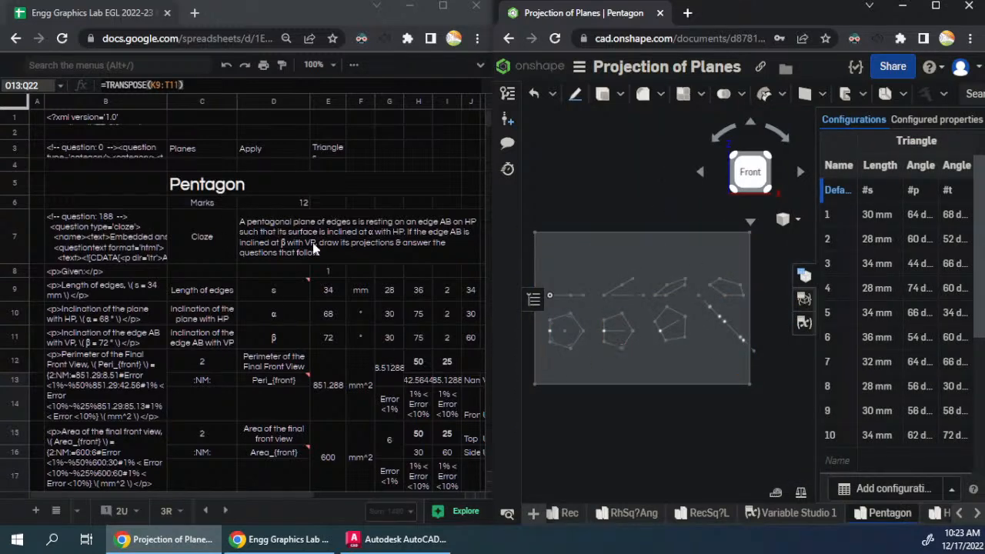
click(727, 137)
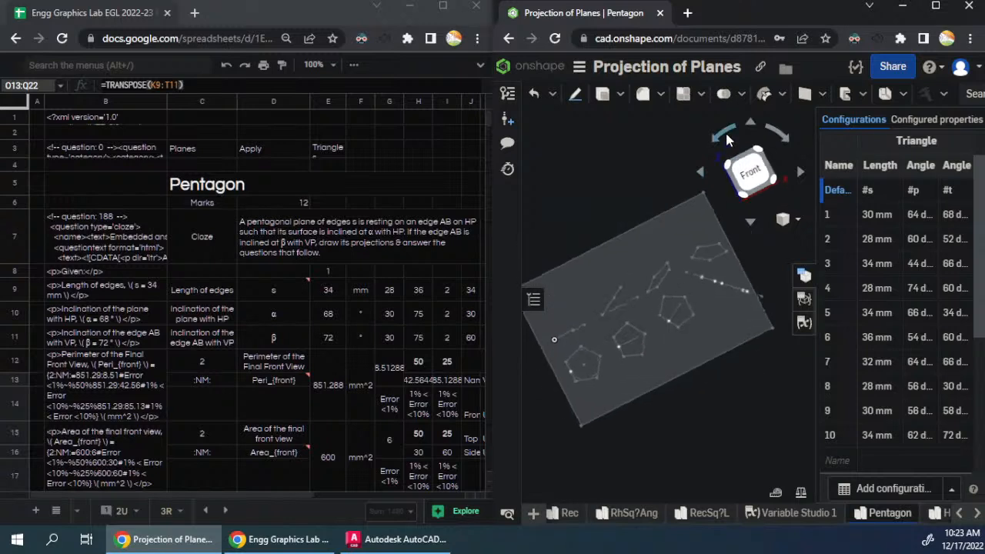
click(729, 140)
click(729, 140)
click(729, 140)
click(727, 138)
click(727, 138)
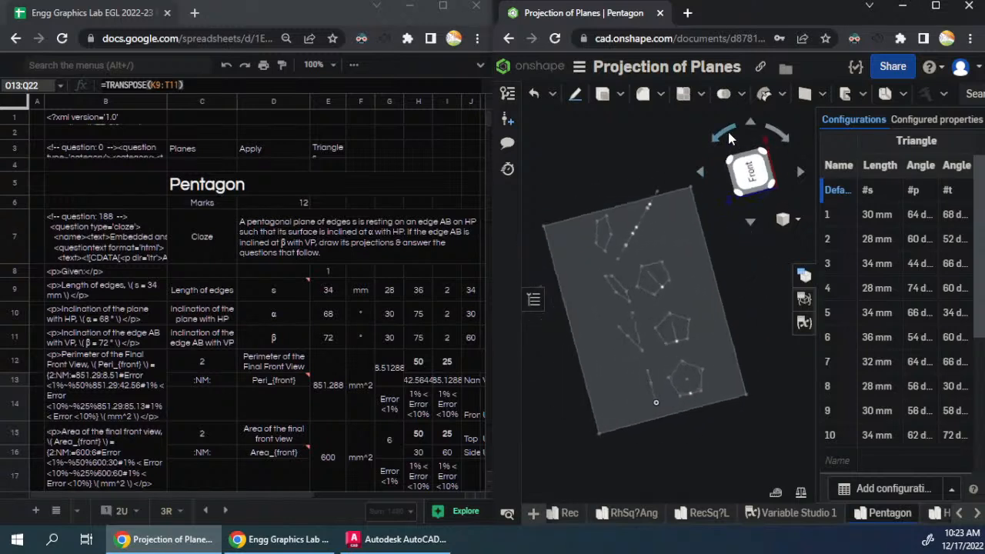
click(777, 136)
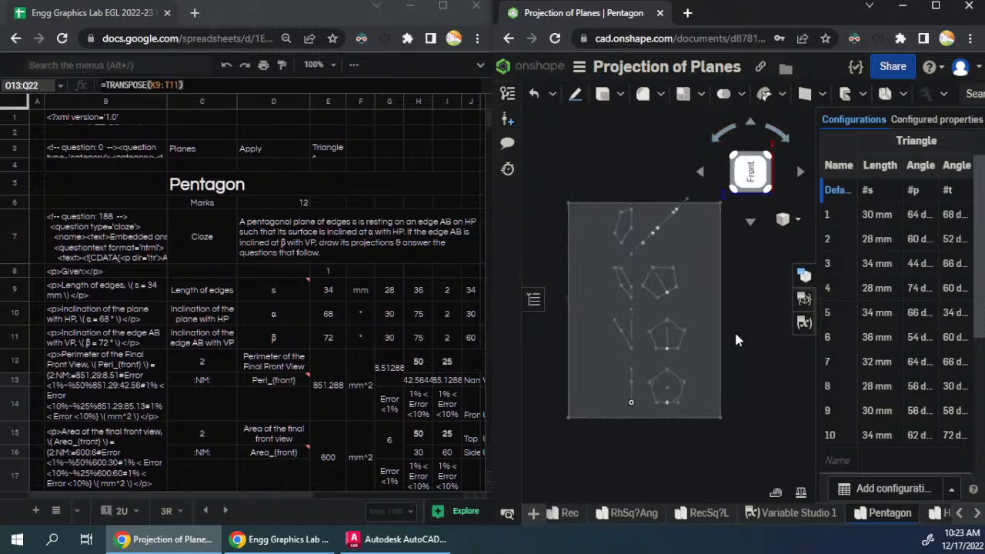
key(f)
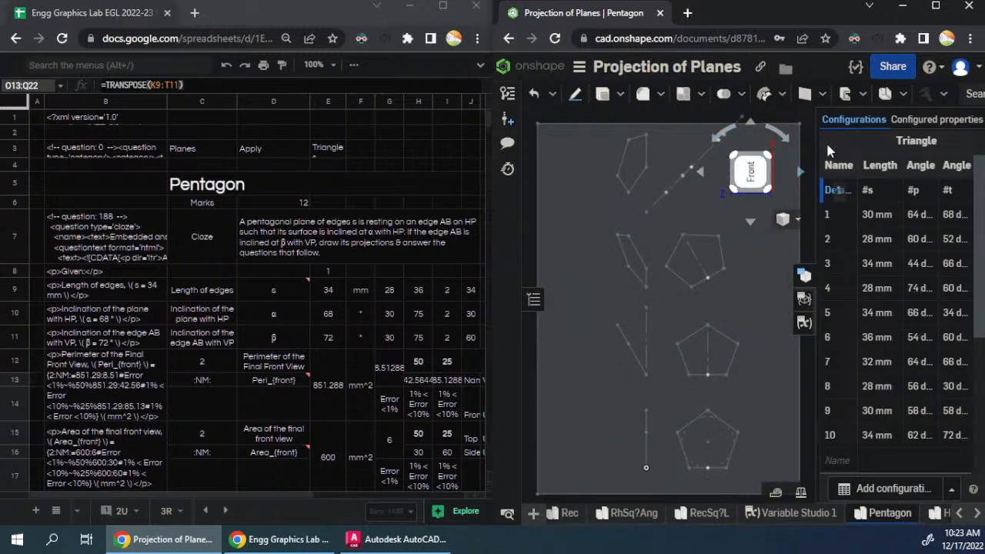
- Show the feature list and switch List input 1 through configurations 1, 2 and 3 to check the pentagon projections
click(532, 302)
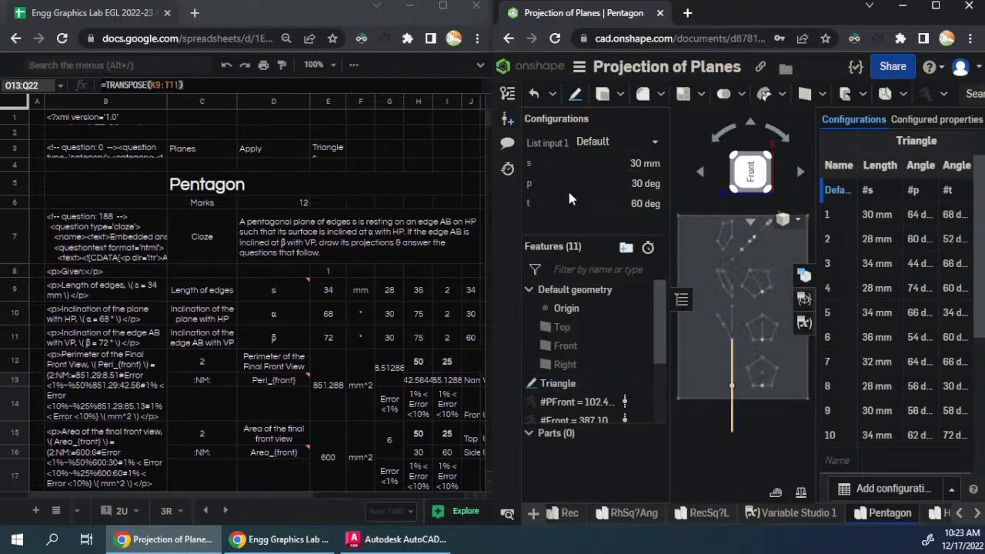
click(620, 150)
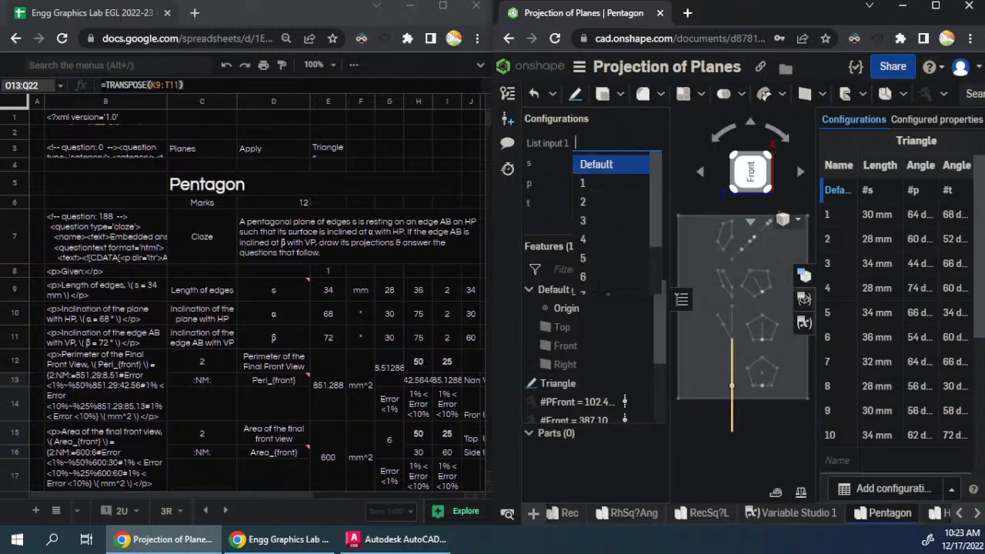
click(585, 187)
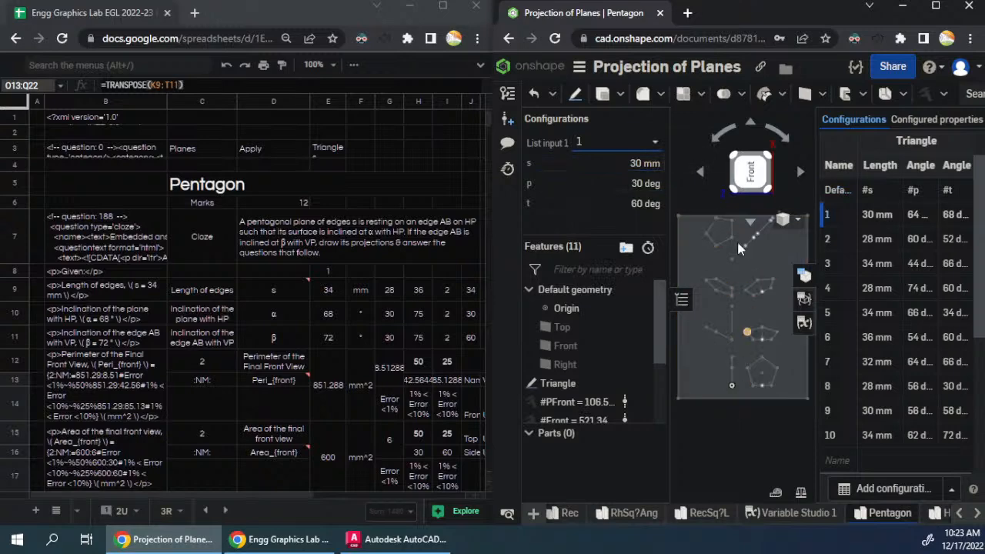
click(623, 149)
click(594, 203)
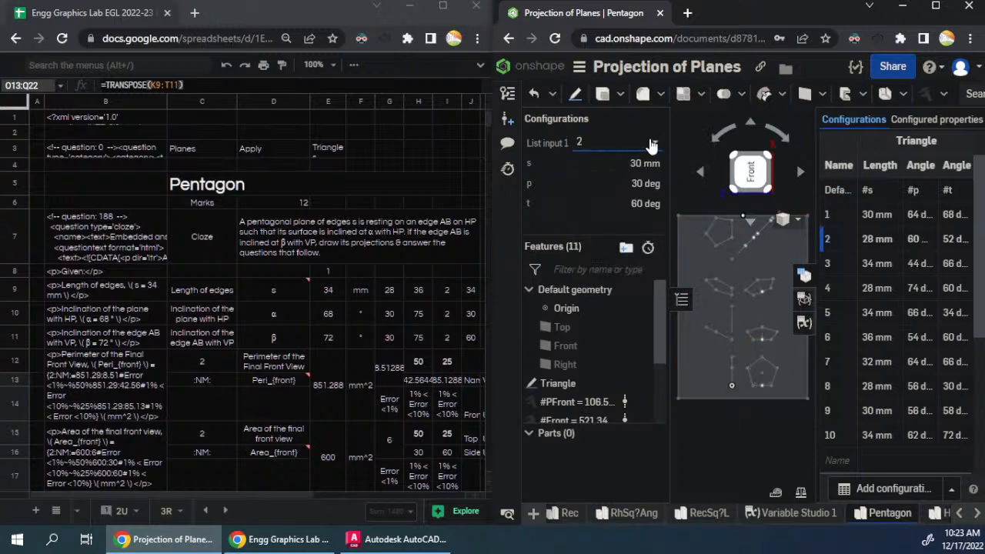
click(622, 142)
click(594, 217)
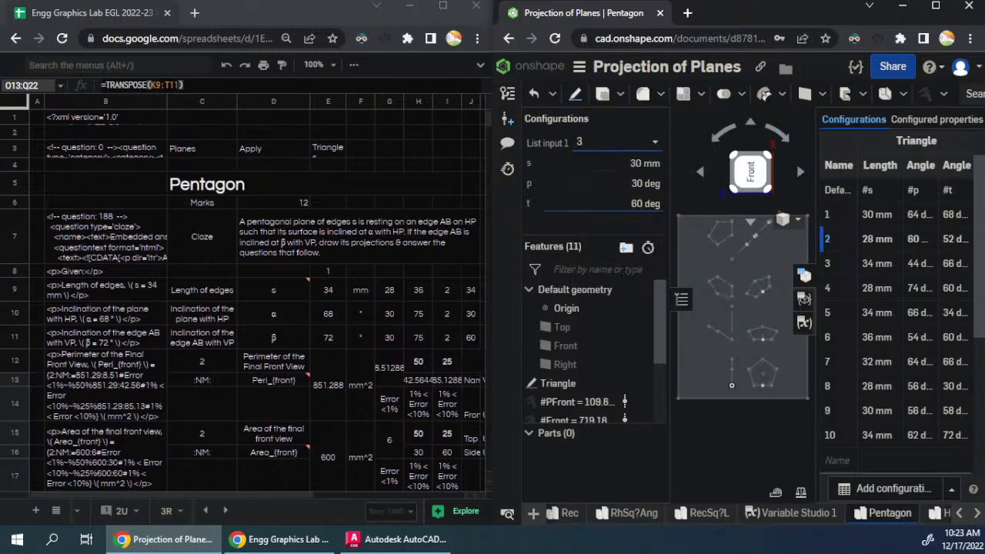
- Check the spreadsheet's generated values in columns K to T against configurations 6 and 4, leaving List input 1 on 6
click(337, 239)
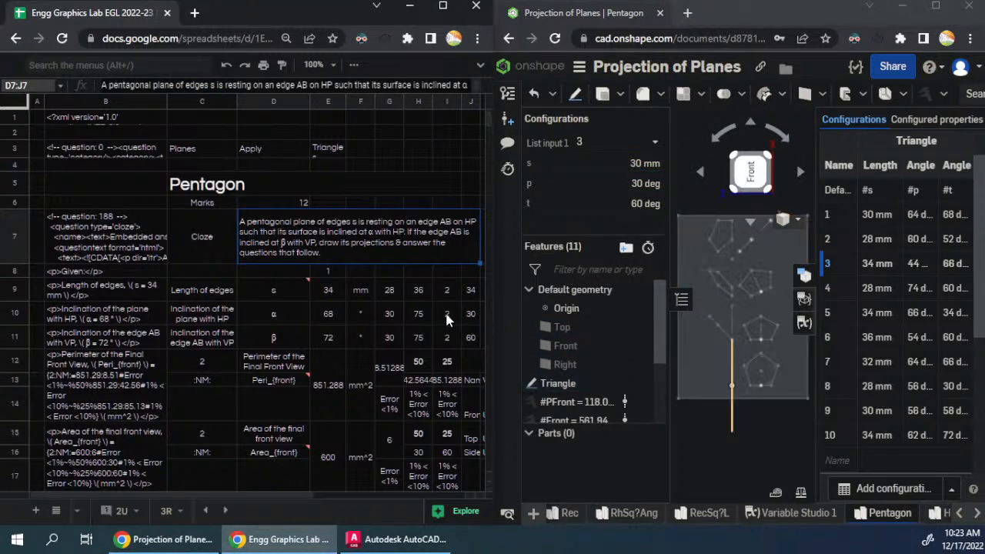
drag(292, 496, 416, 506)
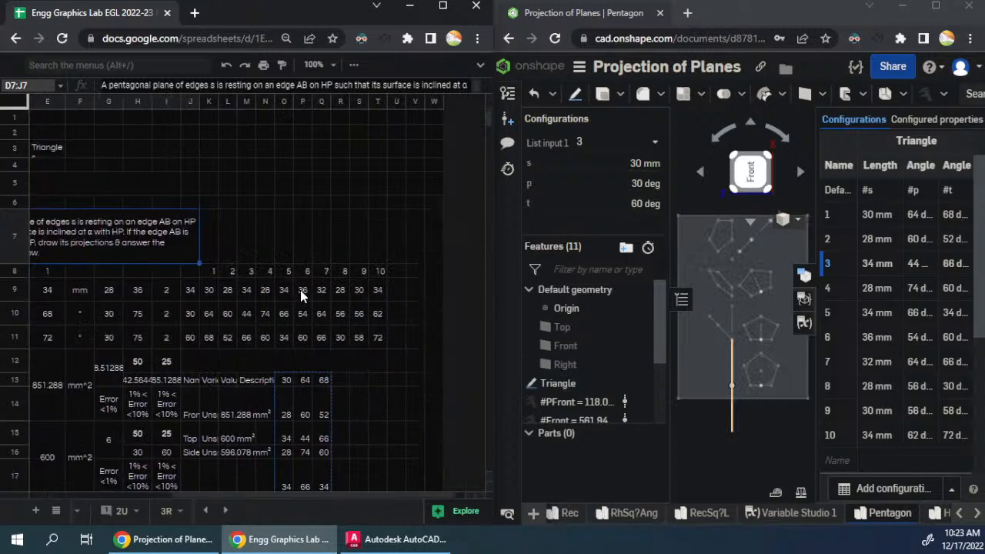
click(300, 290)
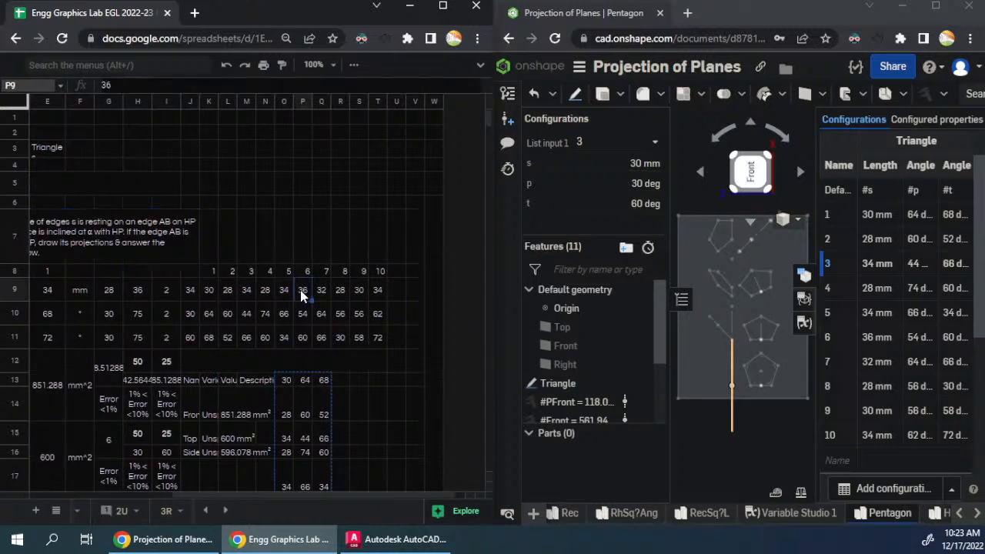
click(651, 143)
click(607, 277)
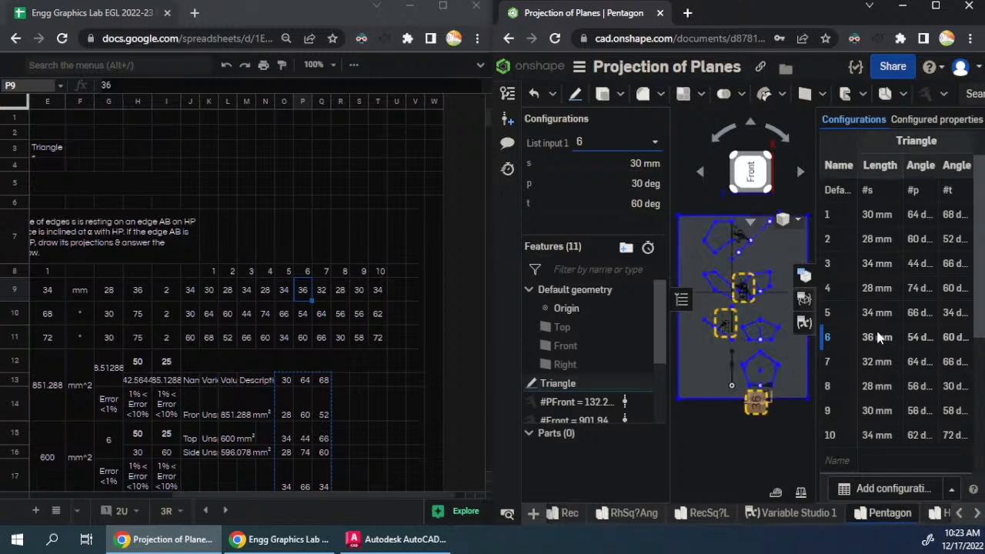
click(614, 143)
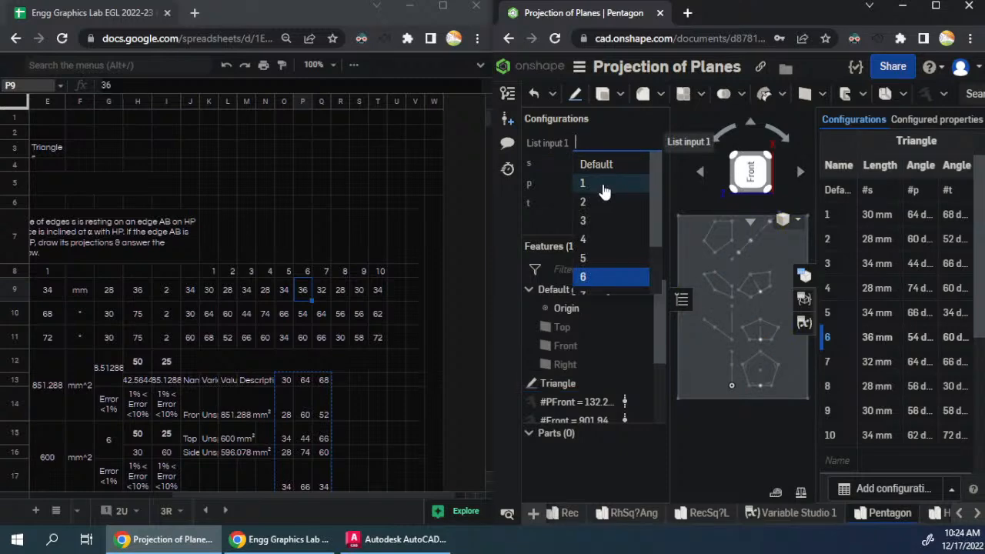
click(593, 243)
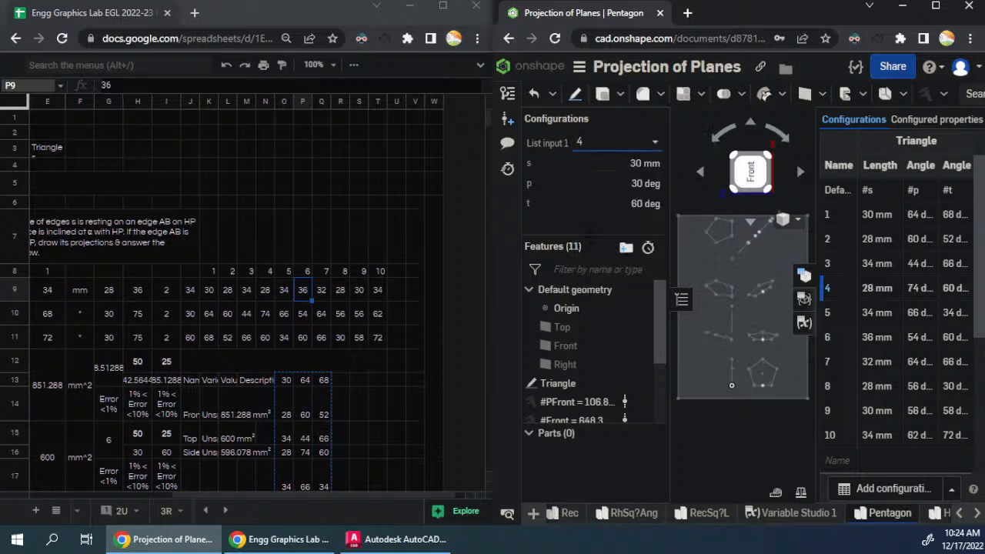
click(604, 152)
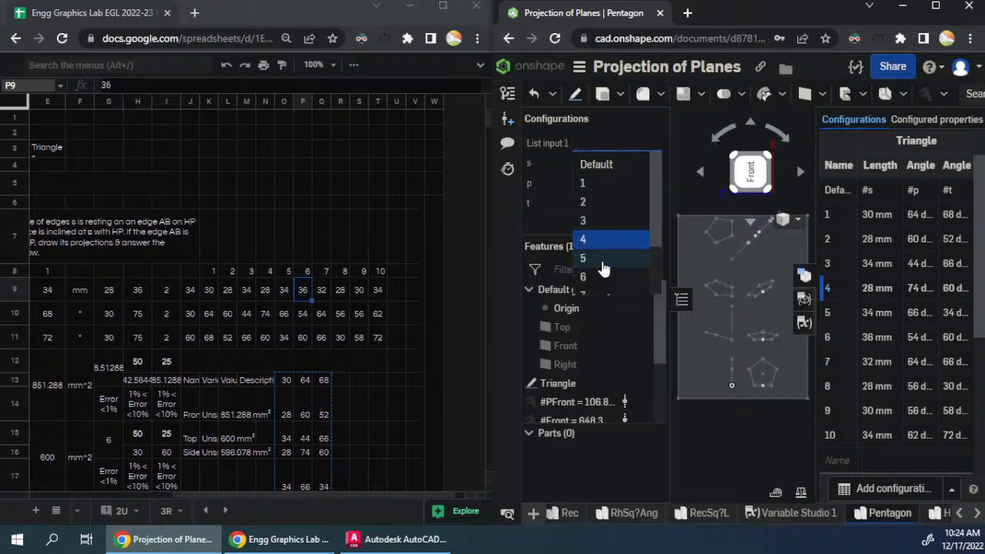
click(608, 277)
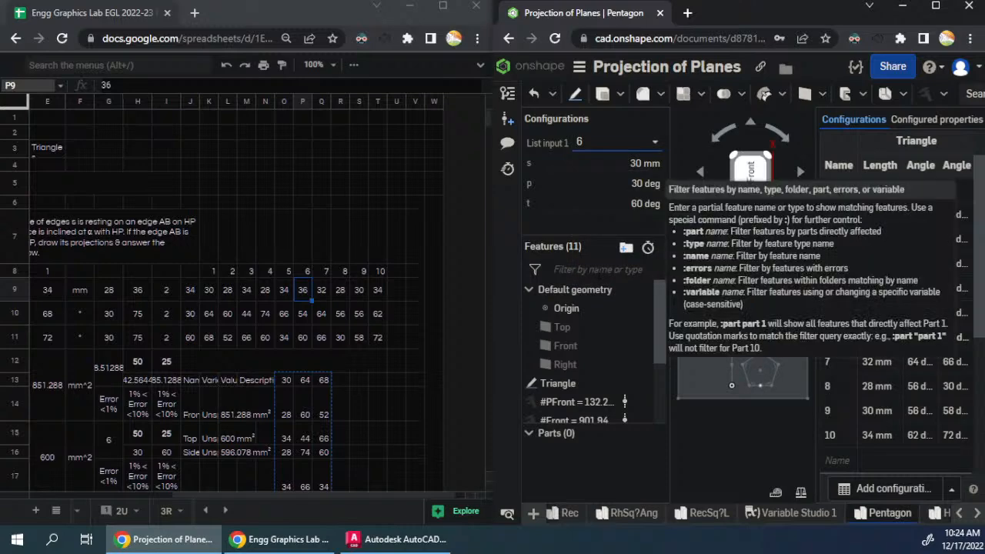
- Maximize the spreadsheet and merge cells A7:A31 beside the Pentagon question
click(365, 255)
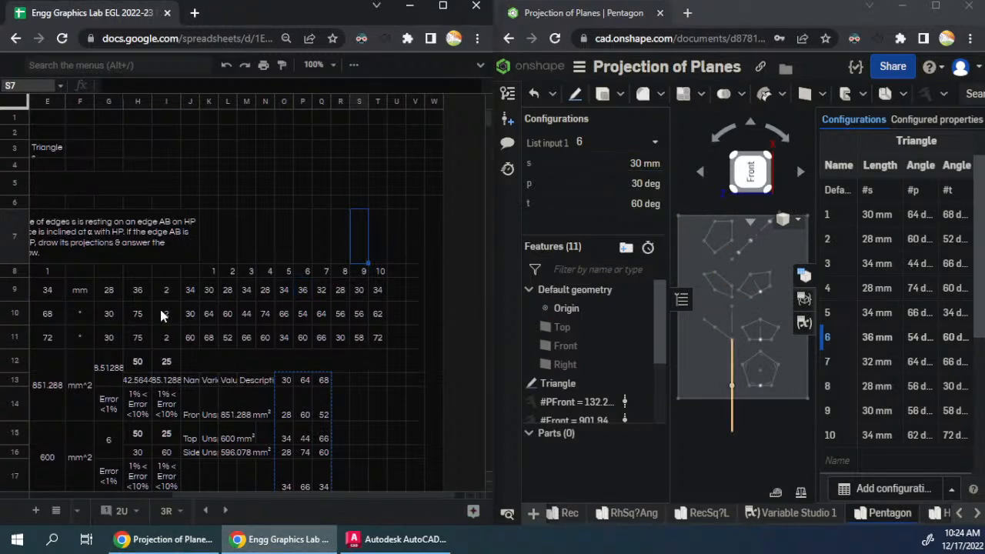
scroll(308, 323, down, 3)
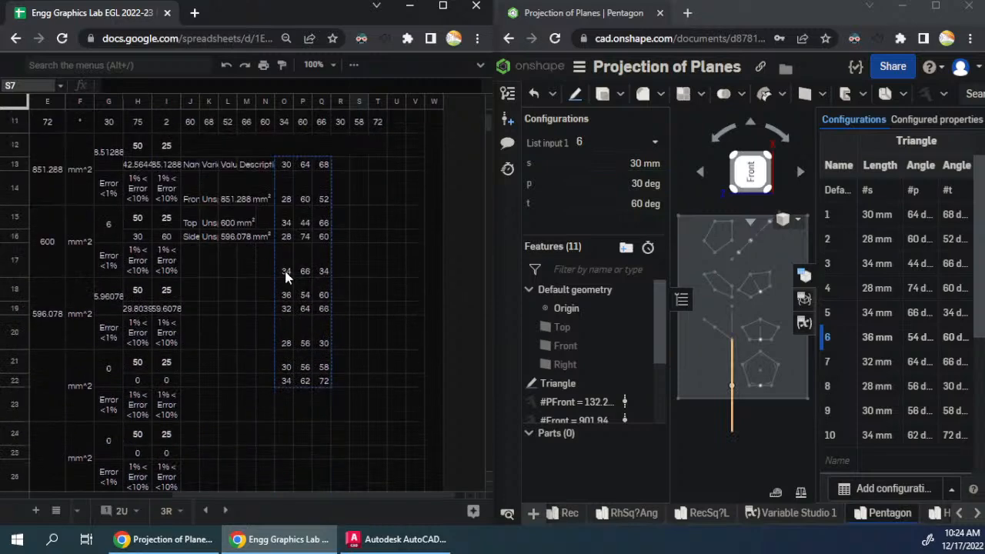
click(443, 7)
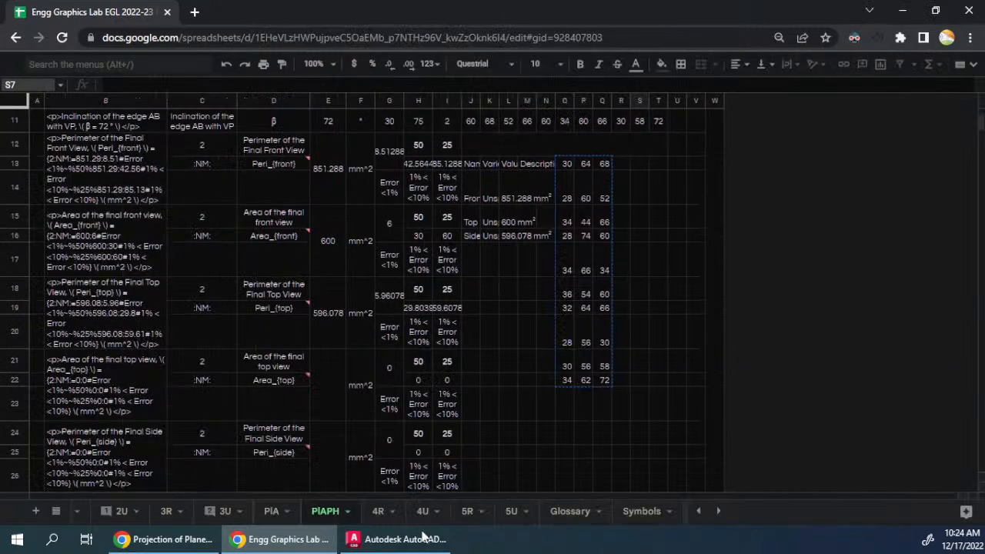
scroll(141, 353, up, 3)
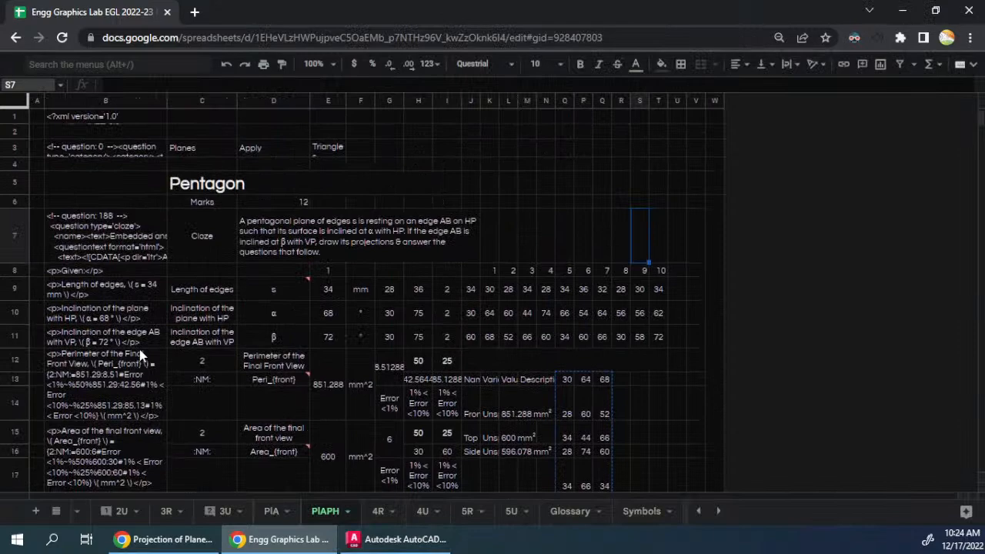
click(315, 241)
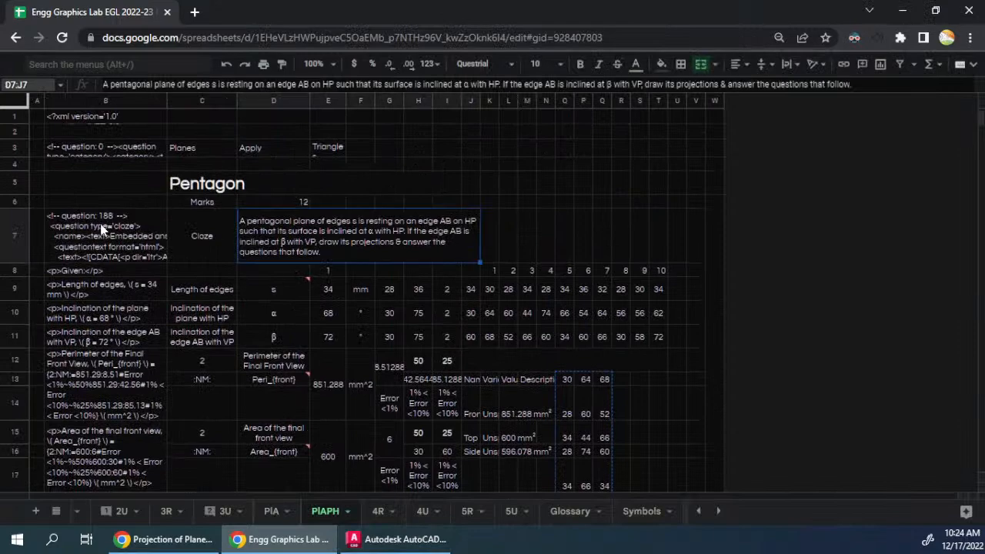
click(36, 219)
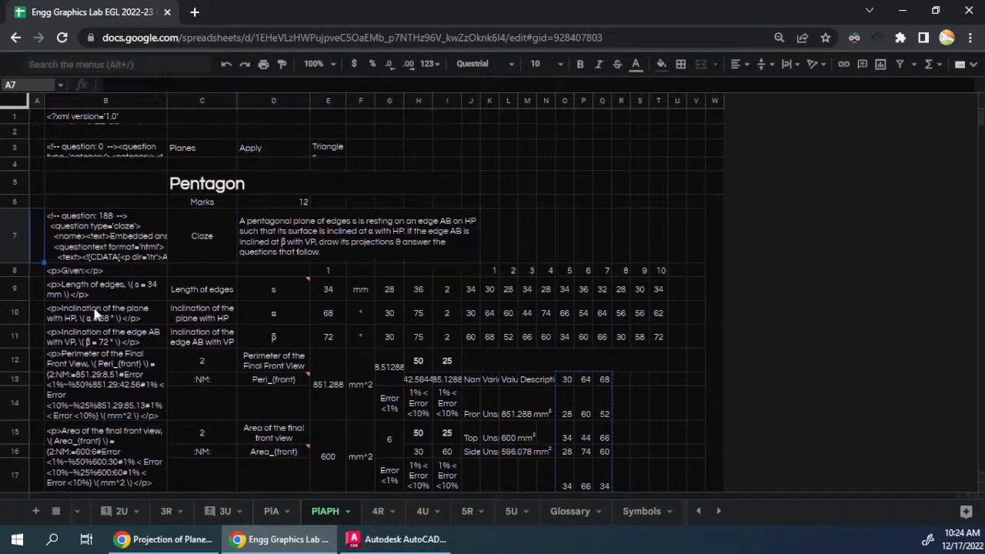
scroll(93, 312, down, 5)
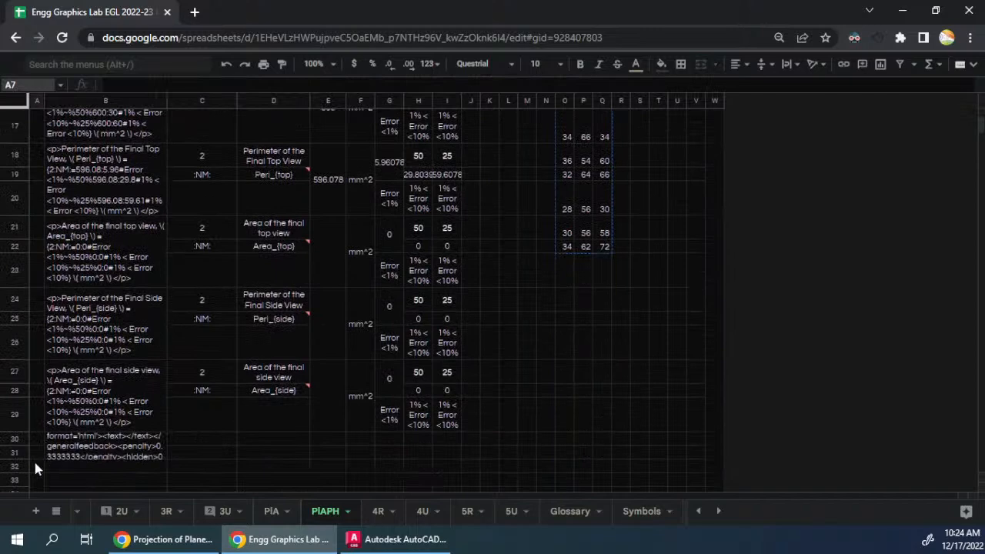
shift+click(39, 453)
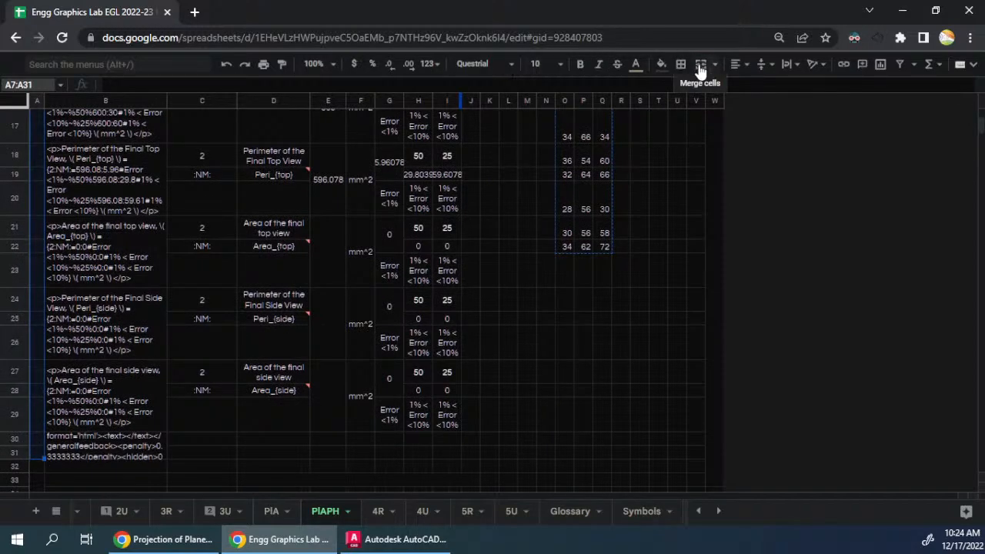
- Look over the Pentagon question rows and select the whole block A7:T31
scroll(92, 235, up, 3)
click(91, 234)
scroll(167, 300, up, 2)
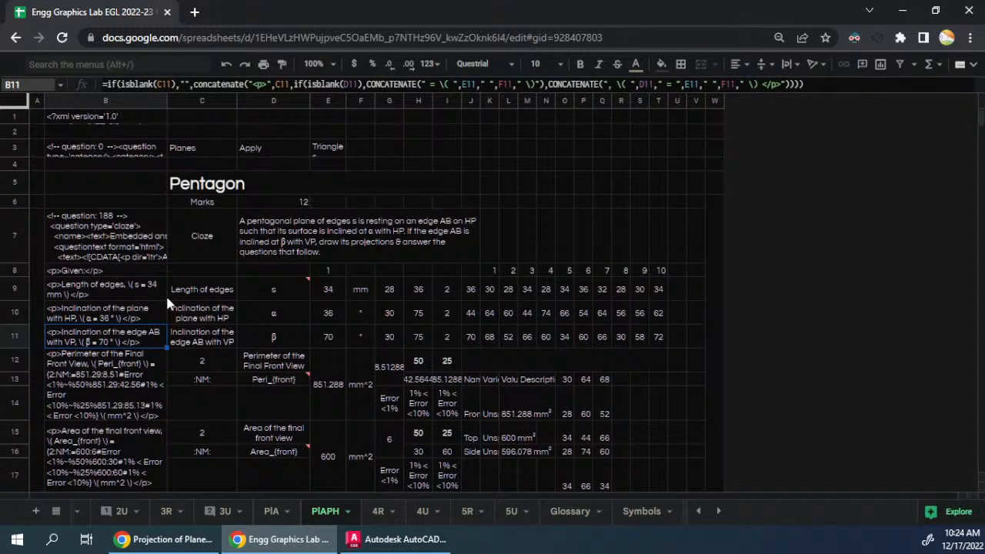
scroll(166, 294, down, 6)
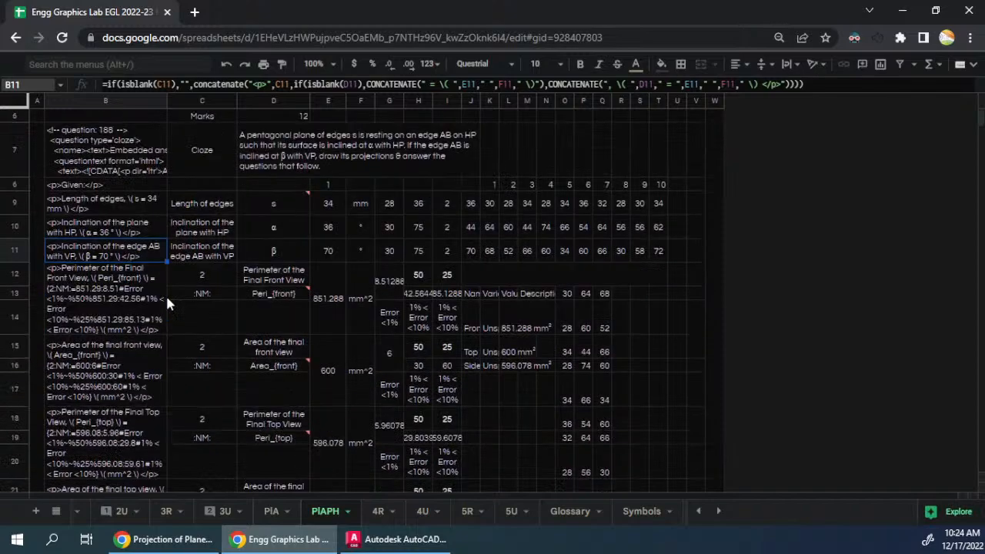
scroll(165, 293, up, 6)
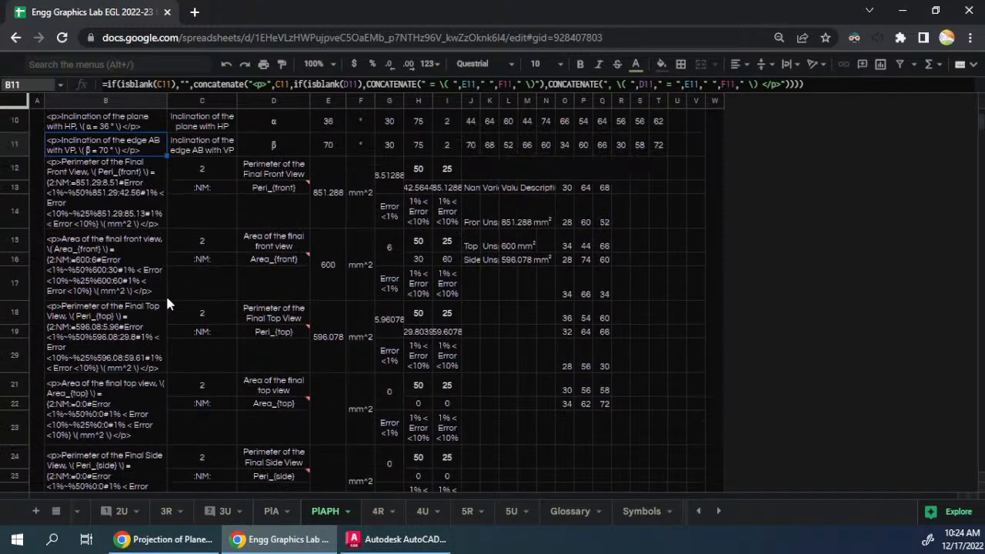
key(ctrl+a)
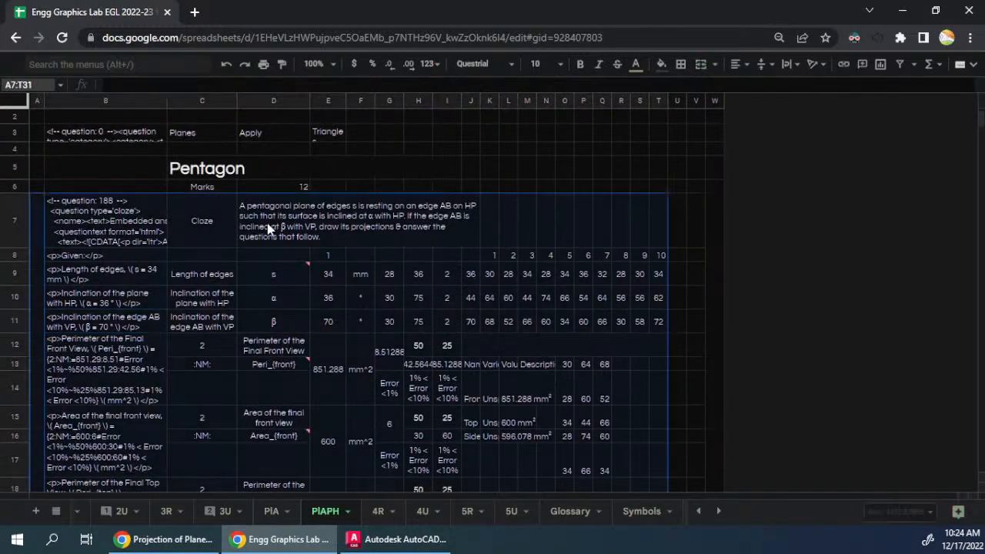
- Copy the Pentagon question block A7:T31 and paste the duplicate directly below it, starting at A33
scroll(297, 272, down, 3)
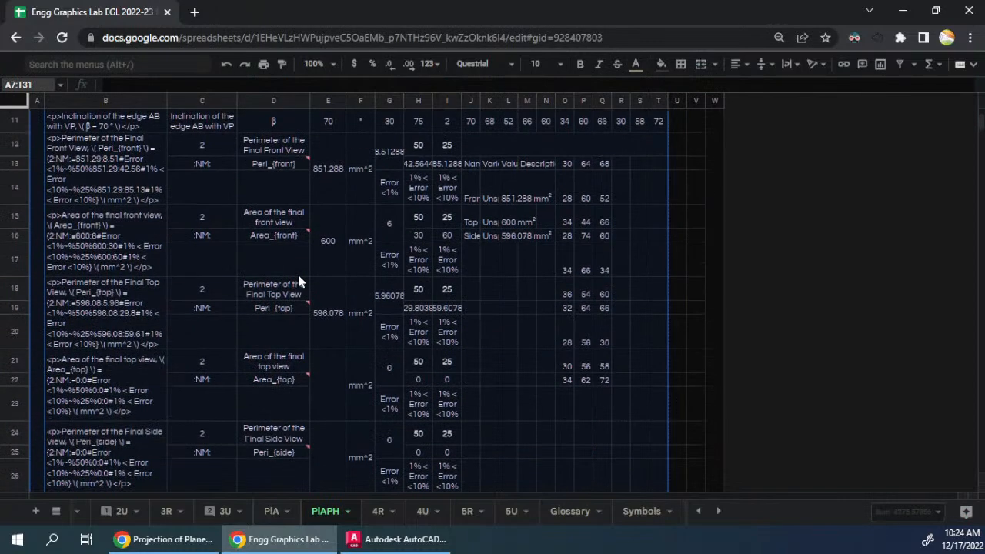
scroll(297, 278, down, 5)
click(37, 267)
key(ctrl+shift+Down)
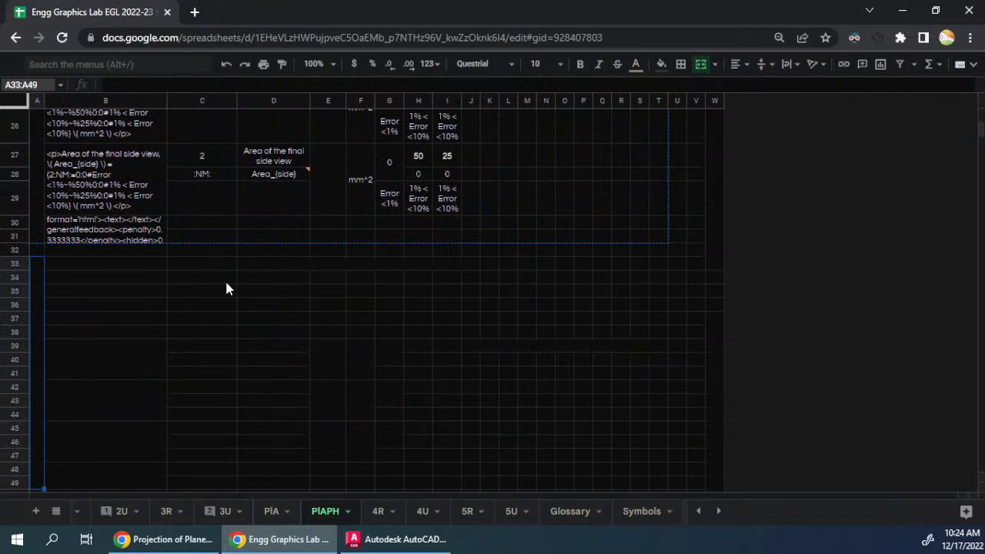
key(ctrl+v)
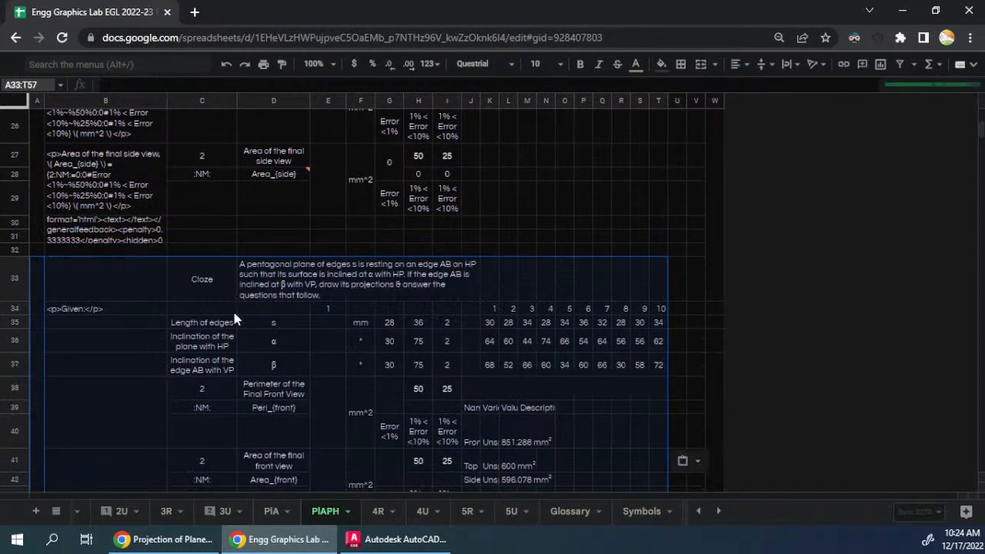
scroll(235, 318, down, 8)
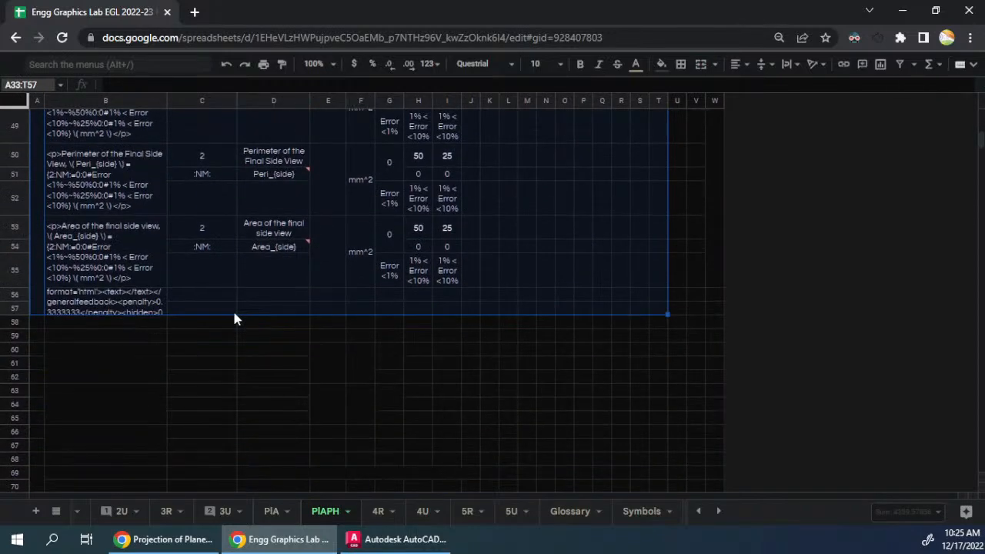
scroll(235, 319, down, 3)
scroll(234, 319, up, 4)
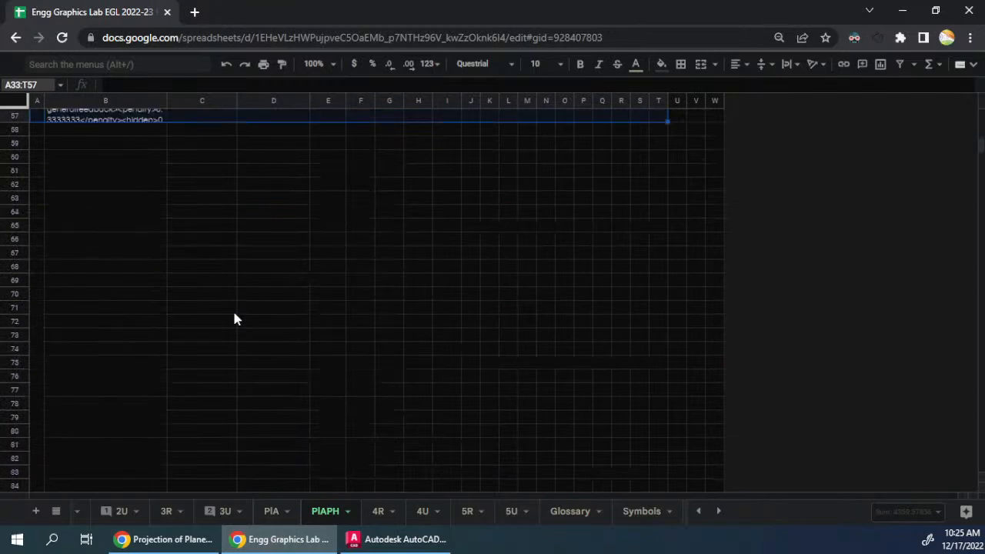
scroll(235, 318, up, 6)
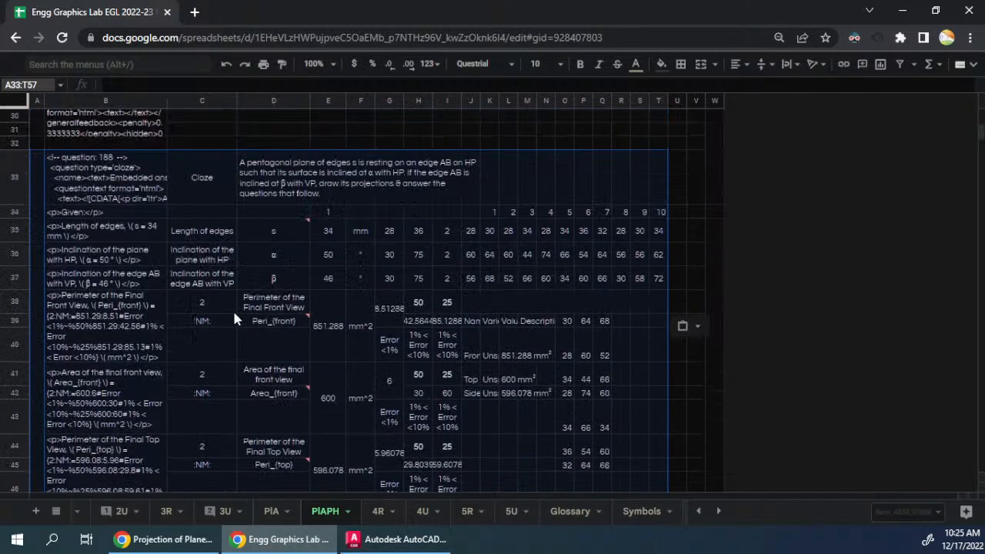
- Link the duplicate block's question text in D33 to the original with the formula =D7
click(323, 167)
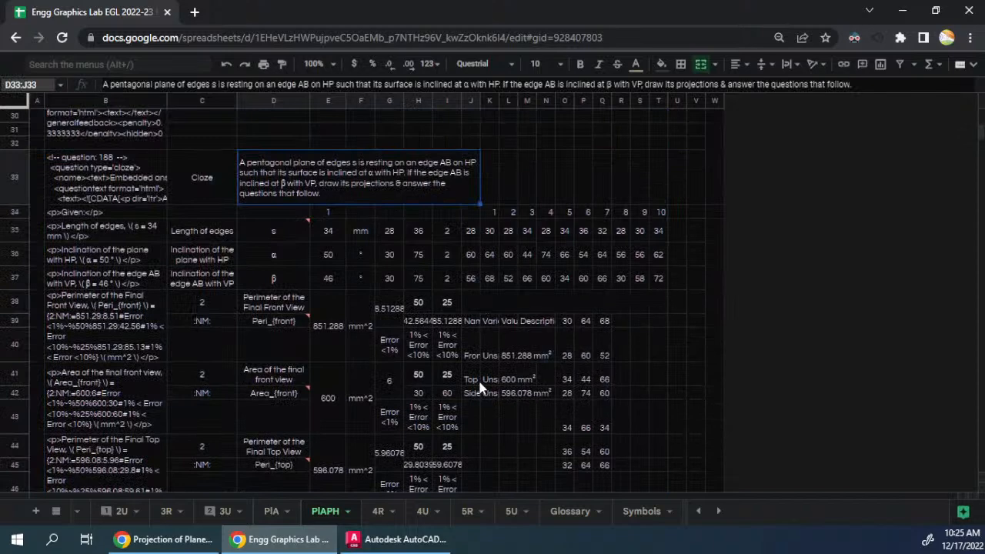
scroll(285, 350, down, 5)
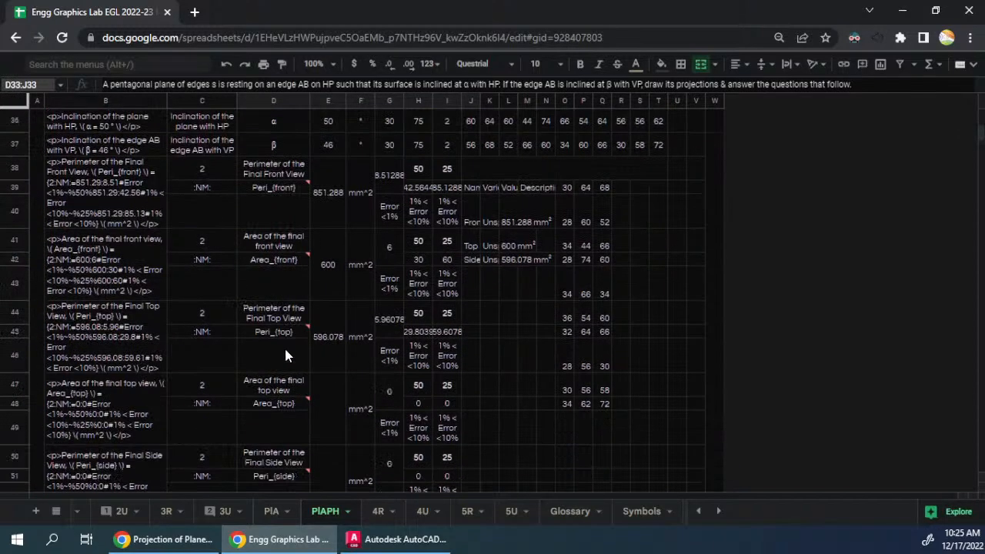
scroll(285, 356, up, 8)
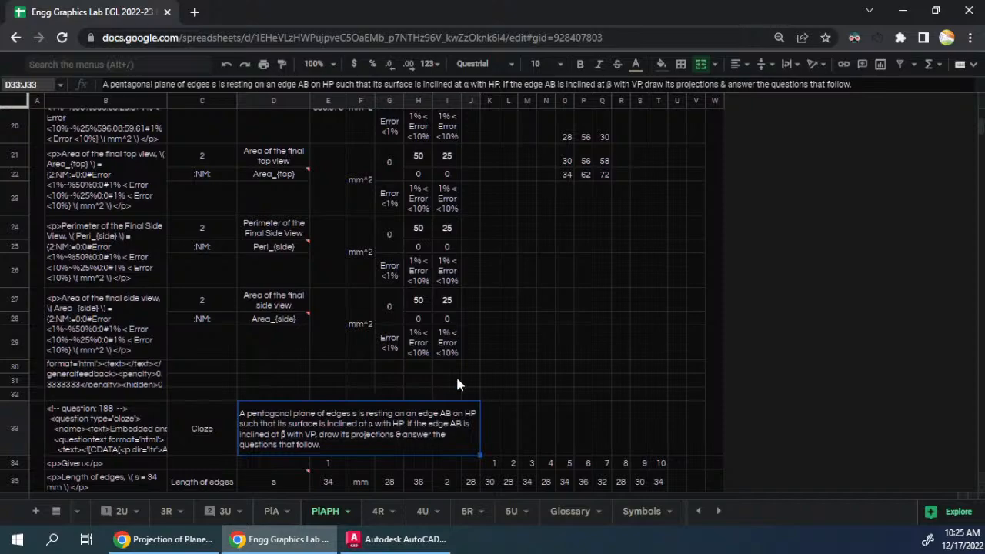
text(=)
scroll(454, 361, up, 1)
scroll(446, 325, up, 6)
click(404, 237)
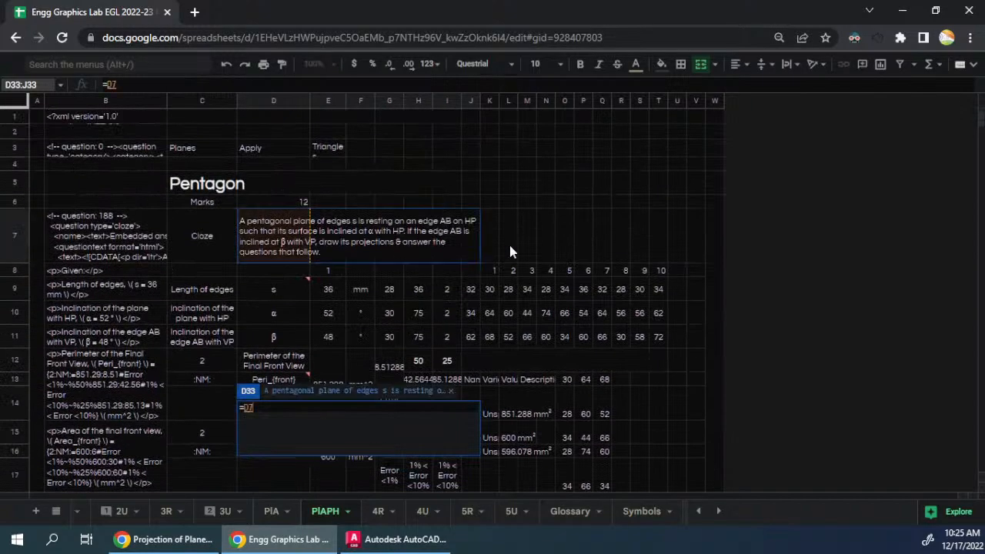
key(Return)
- Link the "Length of edges" label in C35 to the original with =C9 and fill the formula down to C37
scroll(413, 268, down, 3)
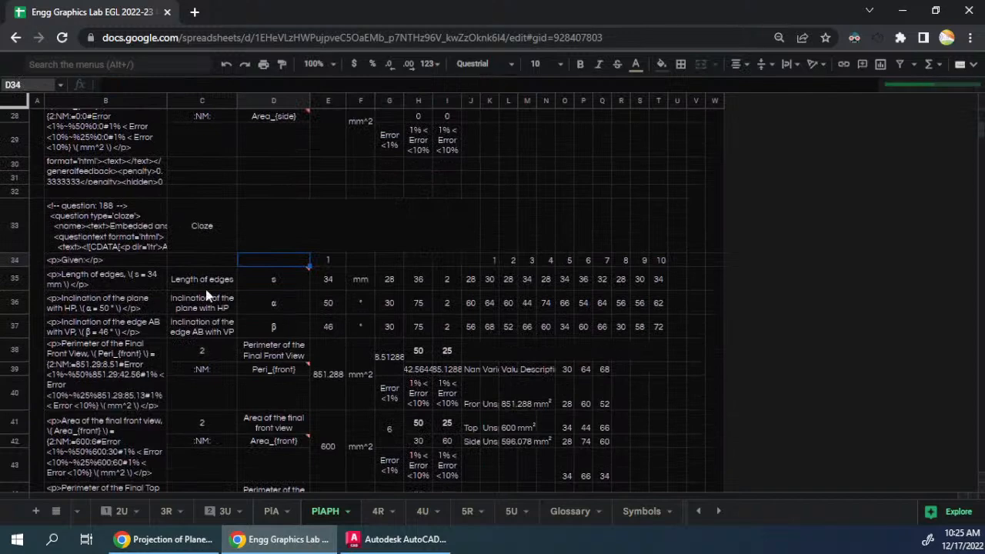
key(Down)
key(Left)
text(=)
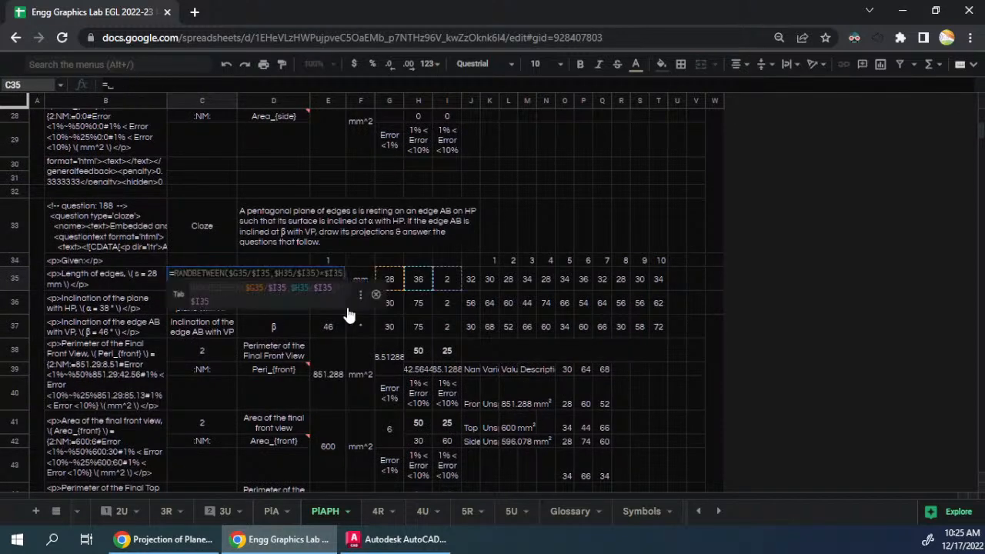
key(Escape)
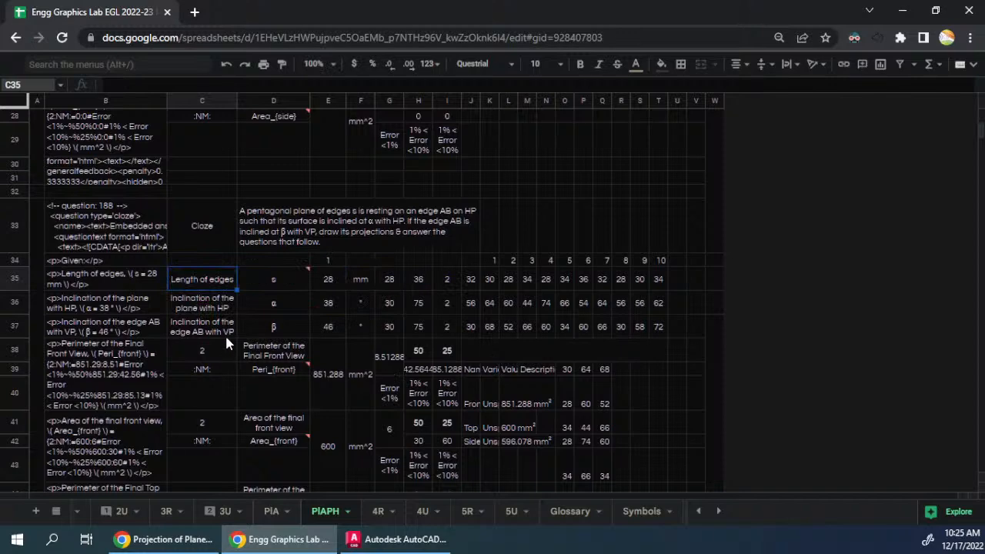
text(=)
scroll(316, 239, up, 7)
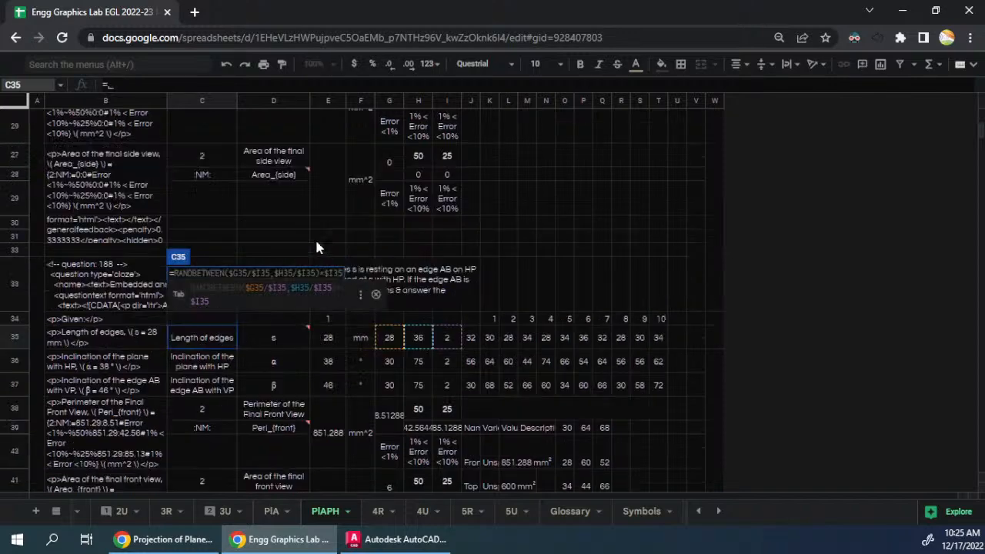
click(227, 191)
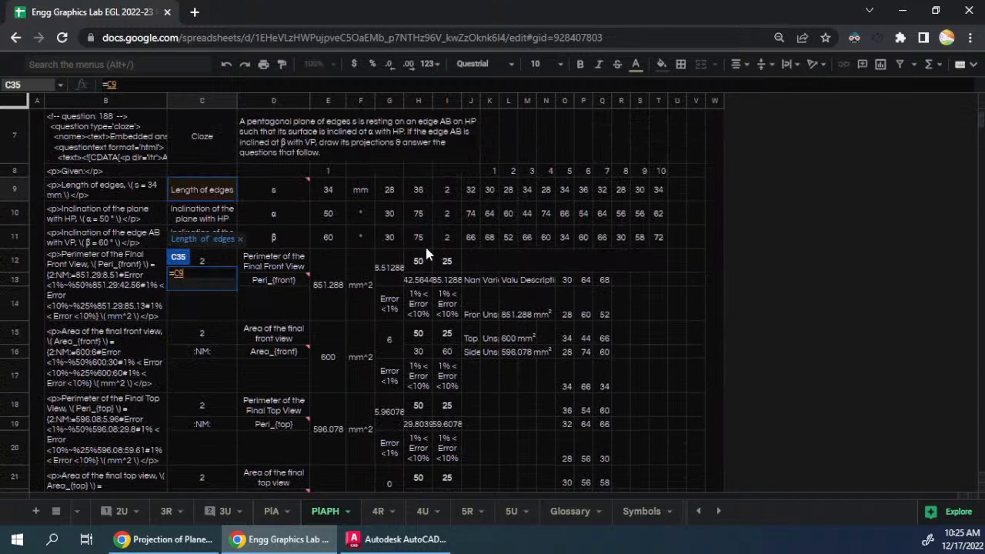
key(Return)
scroll(295, 292, down, 2)
key(Up)
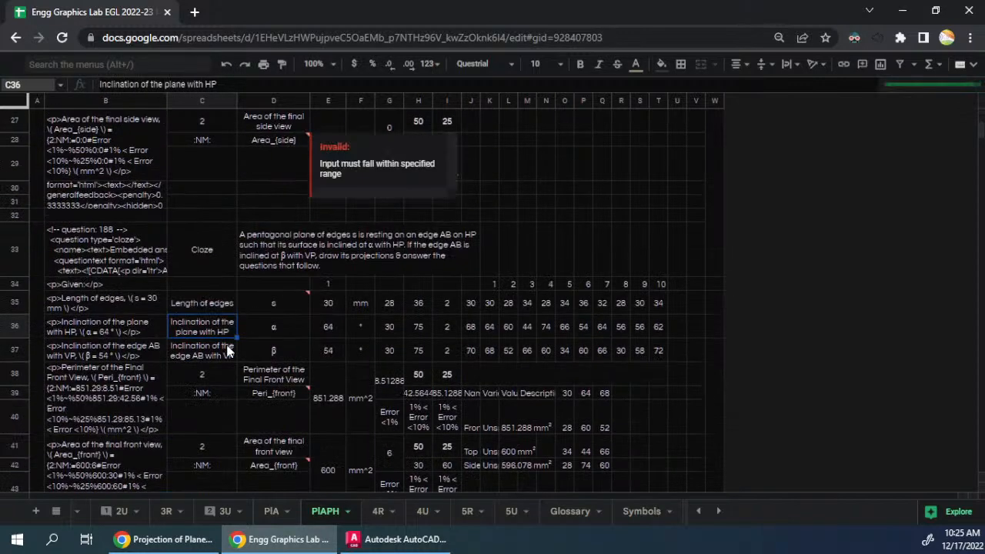
drag(237, 311, 231, 352)
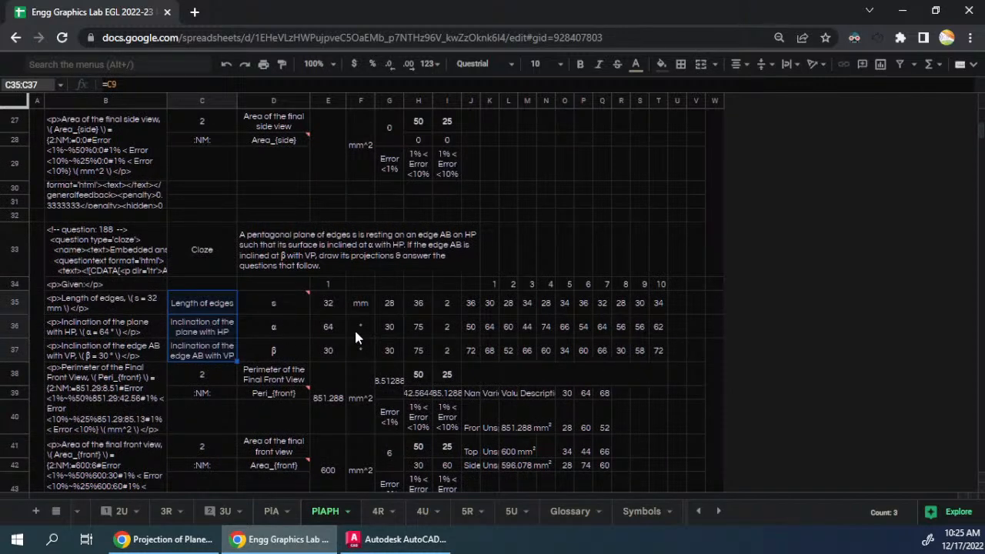
- Inspect the RANDBETWEEN formulas behind the s and α values in E35 and E36 of the duplicate block
double_click(320, 303)
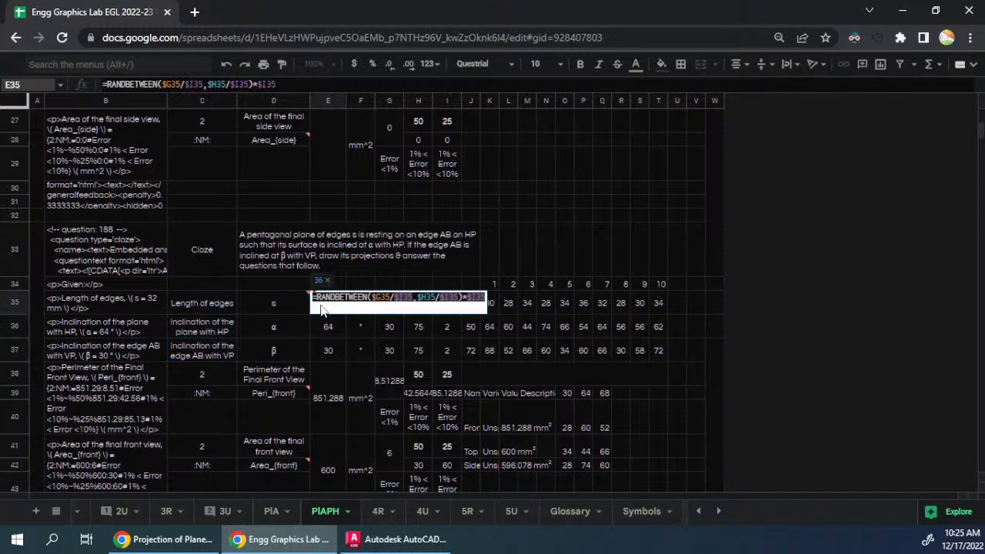
click(325, 324)
double_click(326, 324)
key(Escape)
scroll(325, 324, down, 3)
scroll(381, 317, up, 2)
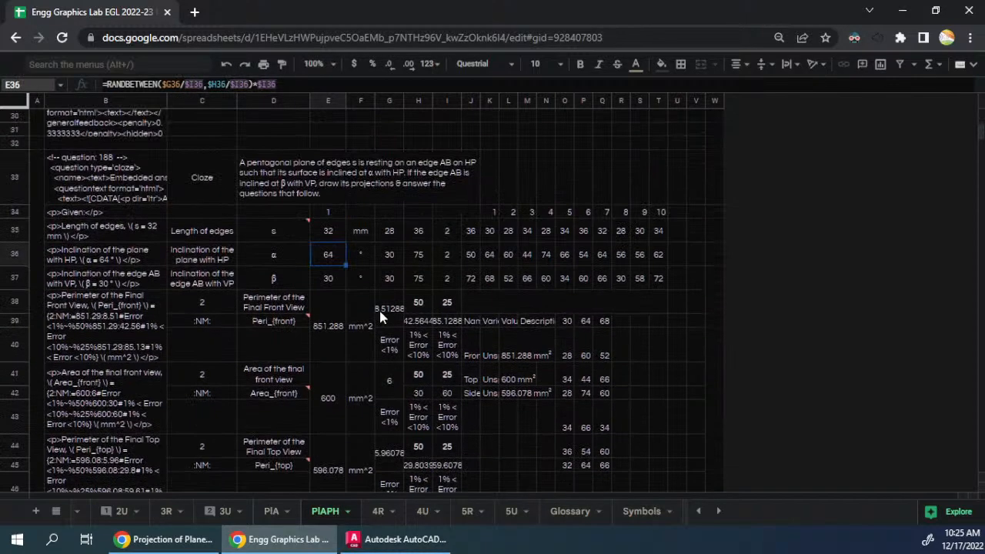
scroll(380, 317, up, 1)
click(331, 266)
- Open the PlA sheet and examine the formula for the Rectangle question's longer edge in E9
click(273, 511)
scroll(388, 291, up, 6)
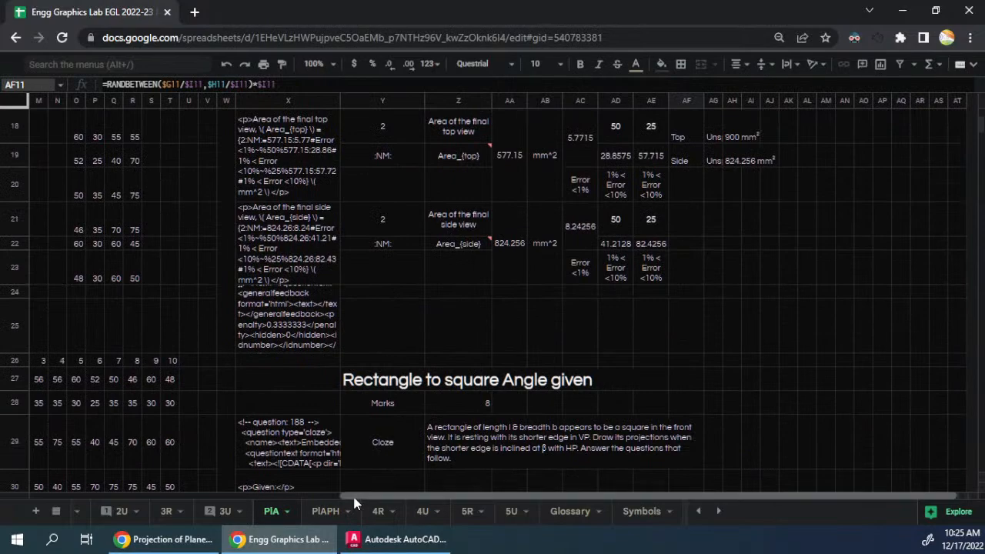
drag(353, 493, 12, 494)
scroll(177, 339, up, 5)
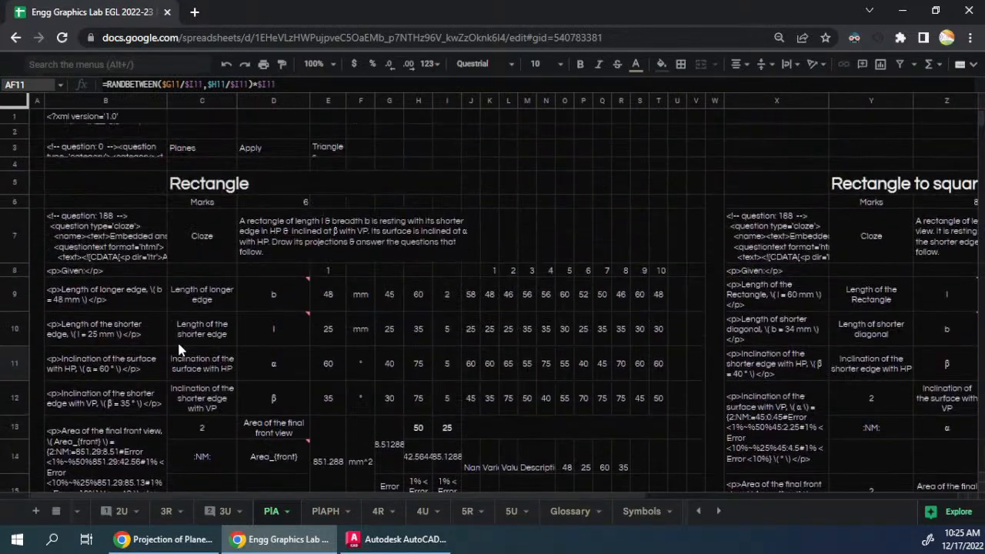
click(328, 286)
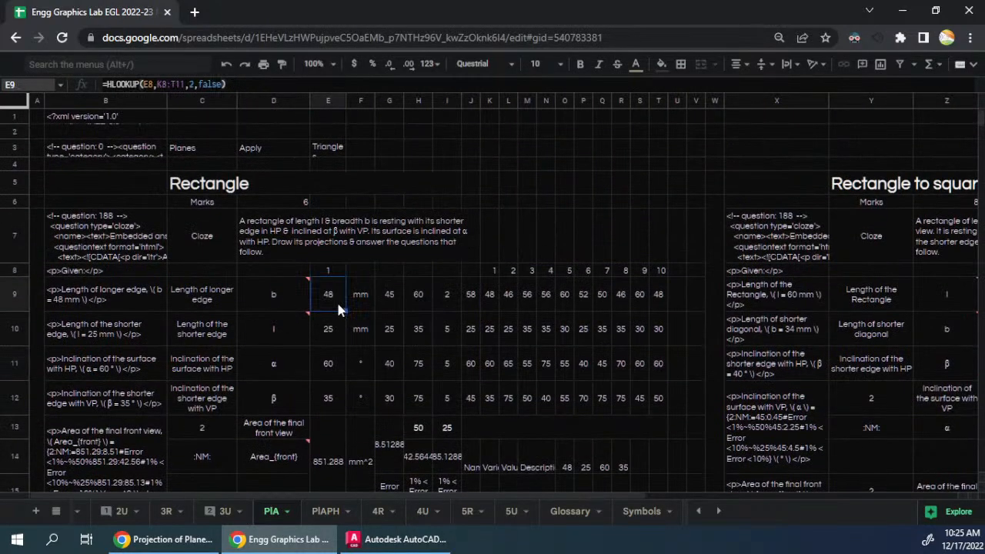
- Return to the PlAPH sheet and replace the edge length formula in E35 with =HLOOKUP(E34,K34:T37,2,false)
click(326, 512)
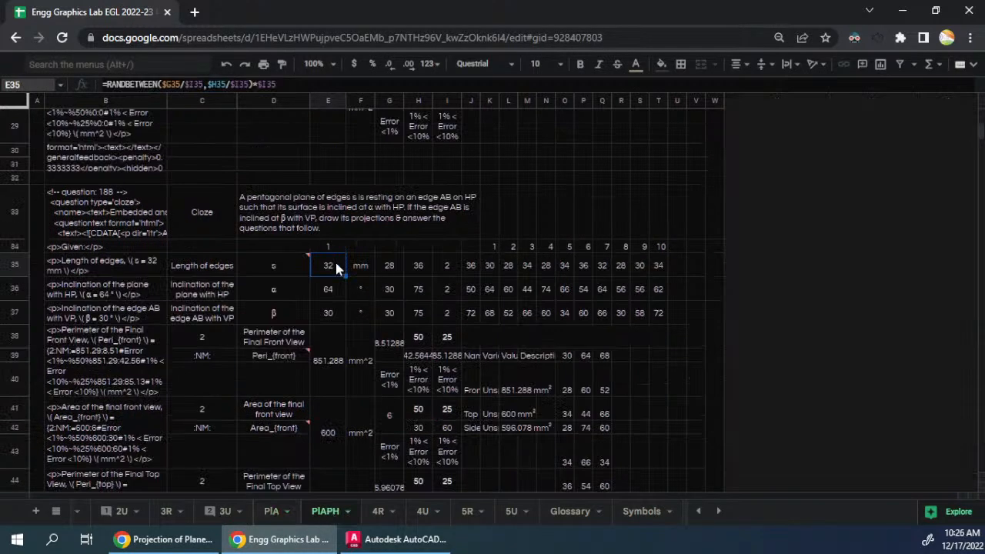
click(335, 266)
double_click(333, 263)
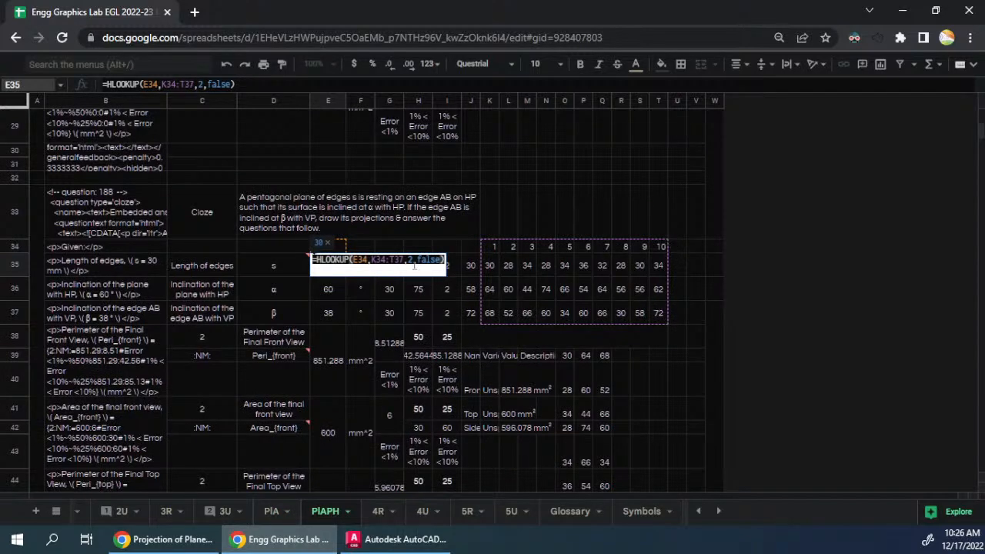
key(Escape)
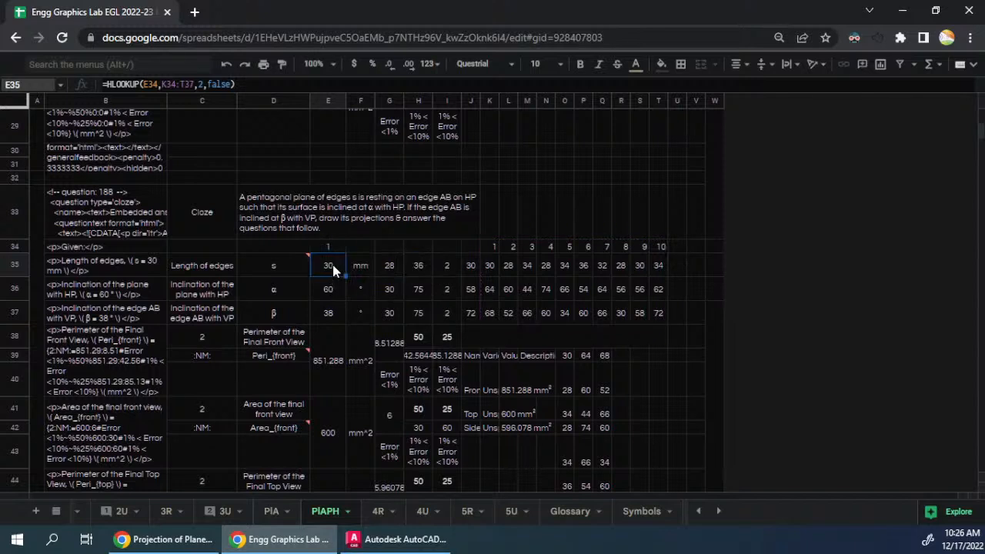
- Copy the HLOOKUP formula from E35 into E36 and set its row index to 3 for α
double_click(334, 268)
double_click(334, 262)
triple_click(334, 262)
key(ctrl+c)
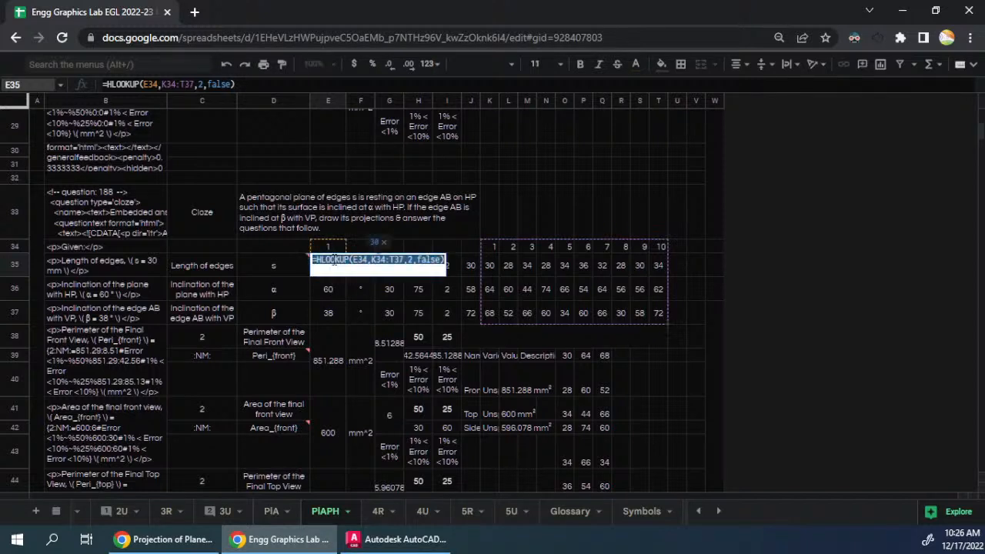
key(Return)
key(Return)
key(ctrl+a)
key(BackSpace)
key(ctrl+v)
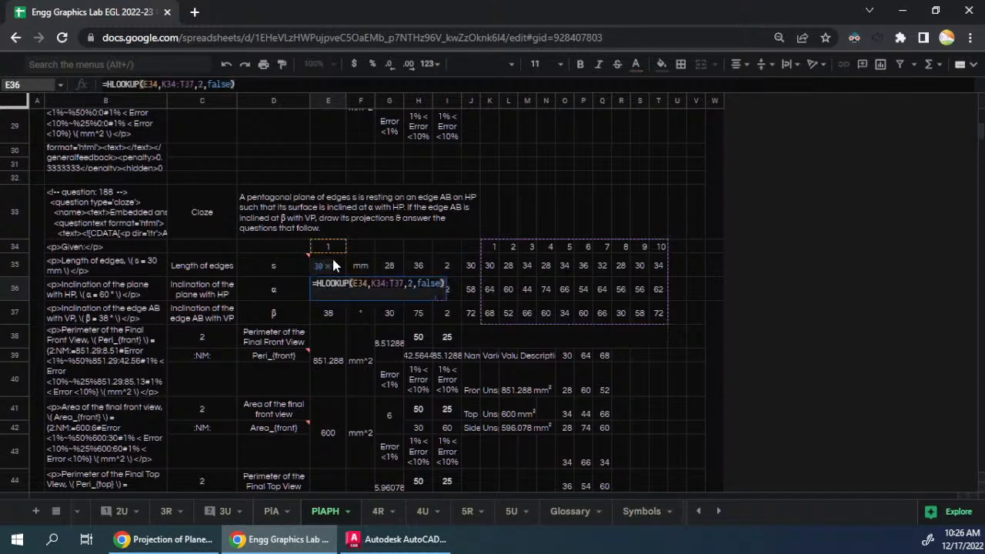
double_click(410, 284)
text(3)
key(Return)
- Replace the β formula in E37 with the same HLOOKUP formula, using row index 4
key(Return)
key(ctrl+a)
key(BackSpace)
key(ctrl+v)
double_click(410, 307)
text(4)
key(Return)
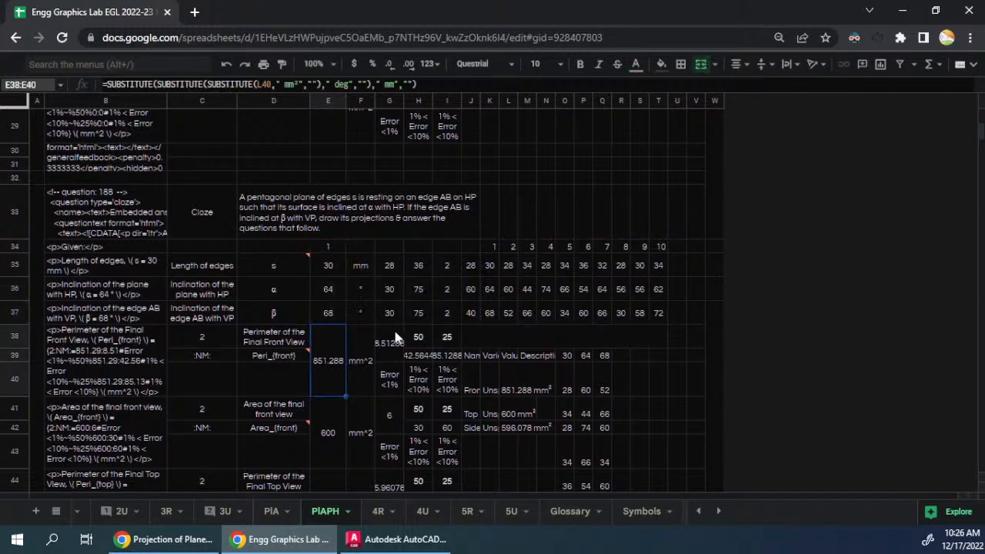
- Set the duplicate block's question number in E34 to the original block's number in E8 plus 1
drag(346, 312, 331, 266)
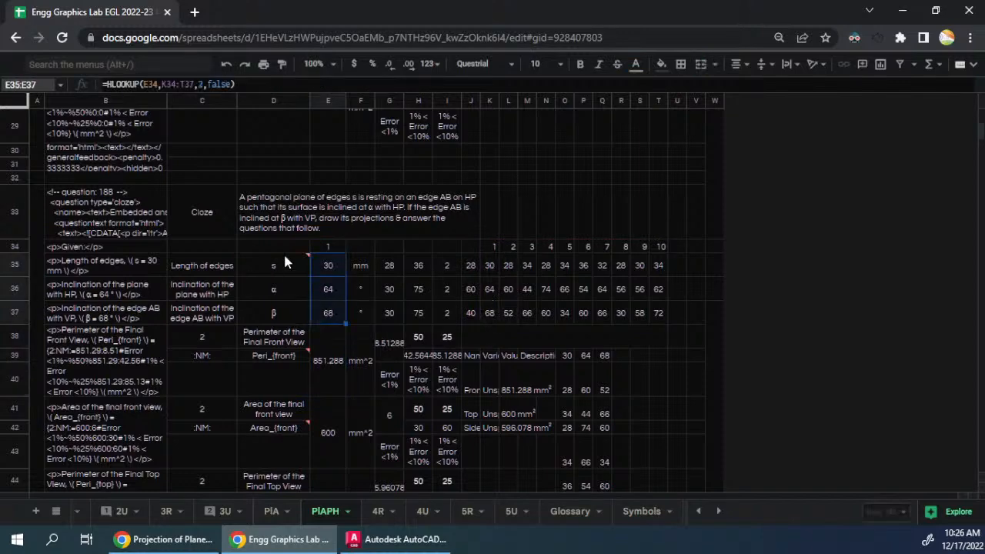
scroll(347, 246, up, 3)
scroll(347, 264, down, 3)
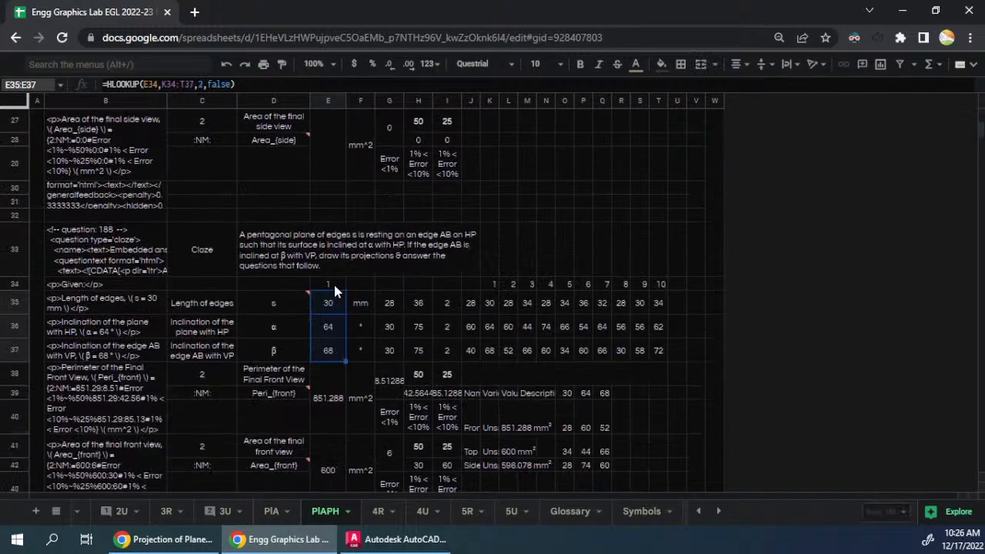
click(335, 286)
text(=)
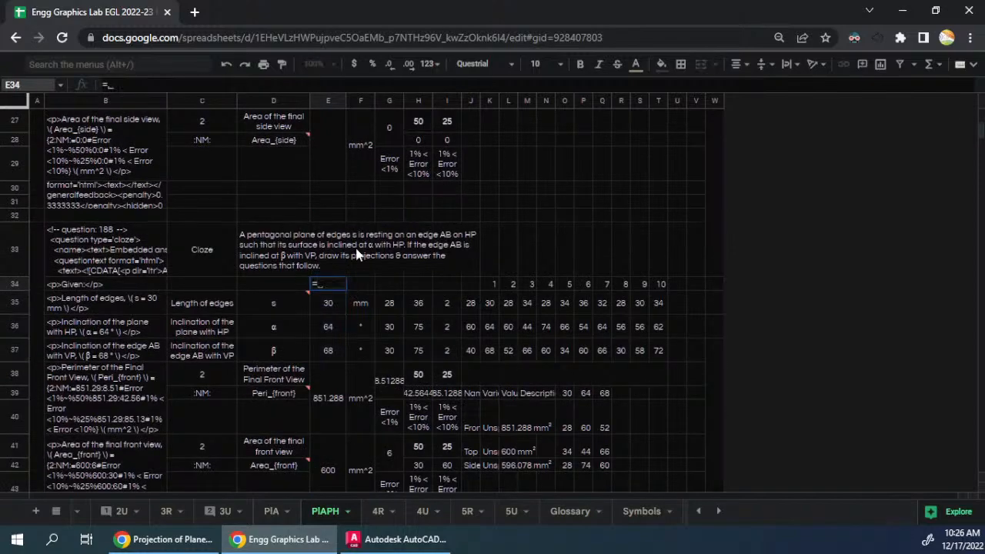
scroll(352, 267, down, 3)
scroll(357, 223, up, 3)
click(332, 254)
text(+1)
key(Return)
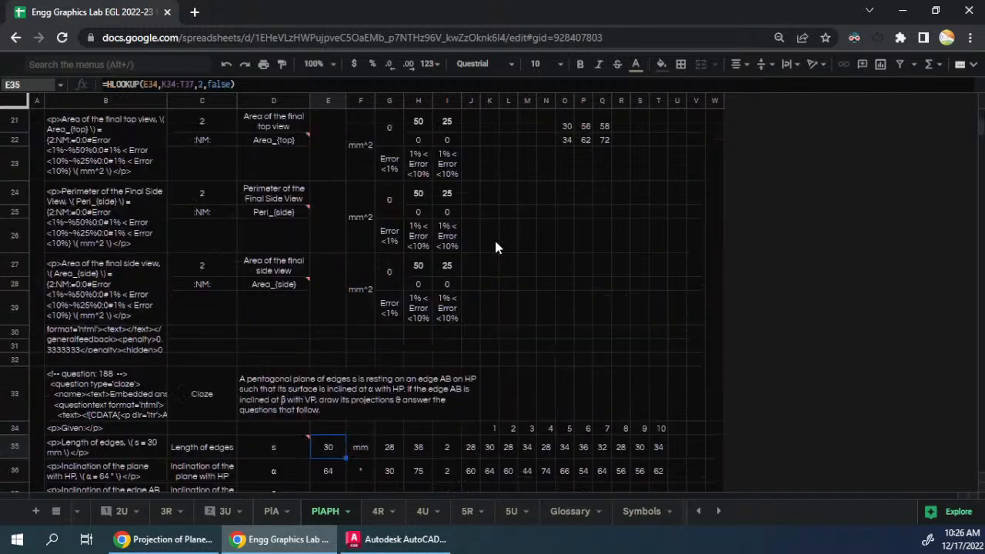
- Check the s, α and β values in E35:E37 against their table and compare the duplicate with the original block
scroll(492, 245, down, 2)
scroll(389, 335, down, 3)
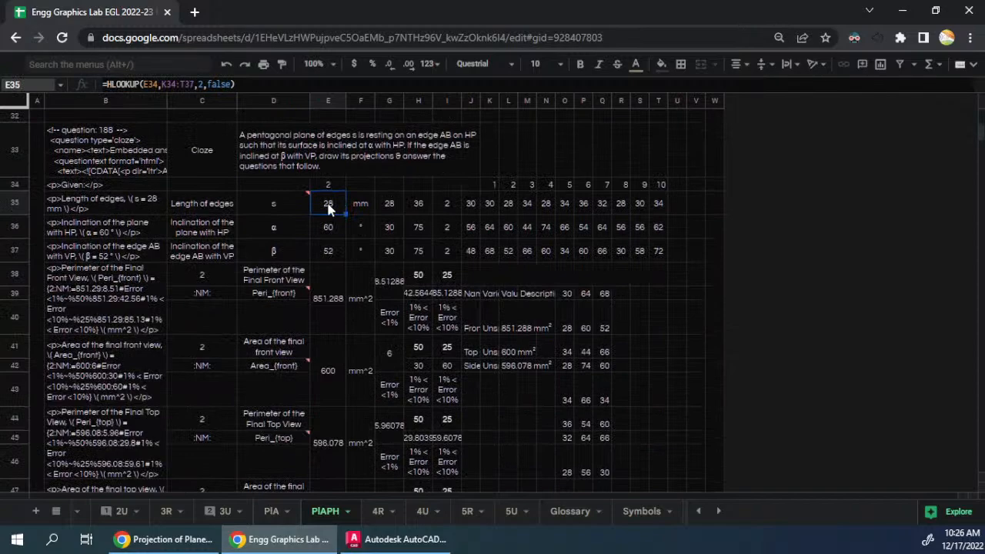
click(328, 251)
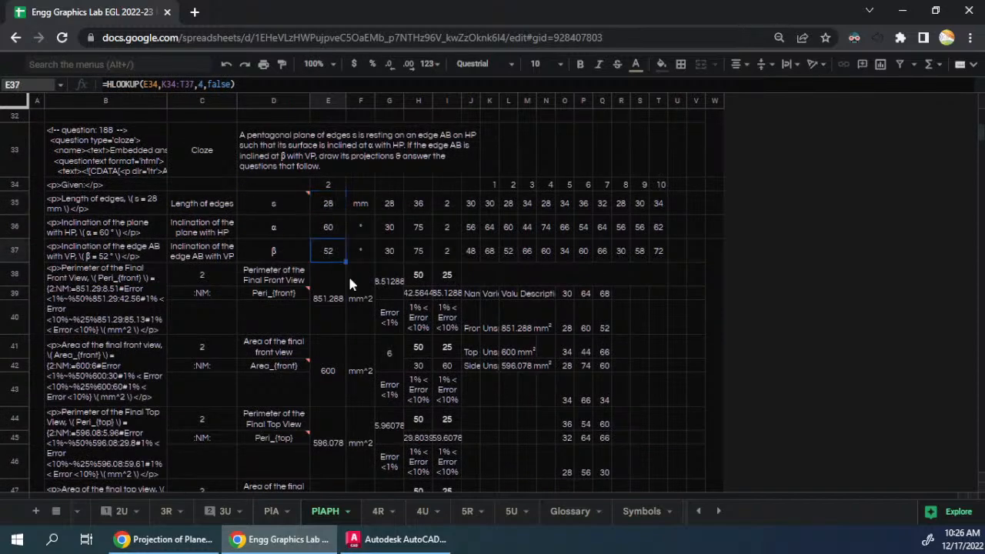
scroll(300, 276, down, 2)
scroll(300, 275, up, 10)
scroll(300, 275, down, 3)
scroll(300, 276, up, 2)
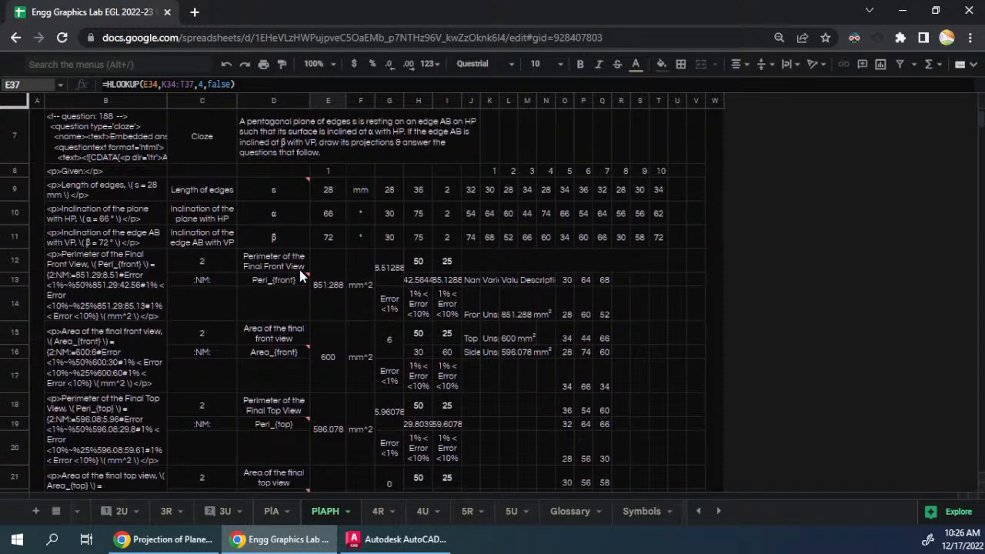
- Copy the Pentagon variable table from Onshape and paste it into the Google Sheets question sheet starting at J13
click(476, 281)
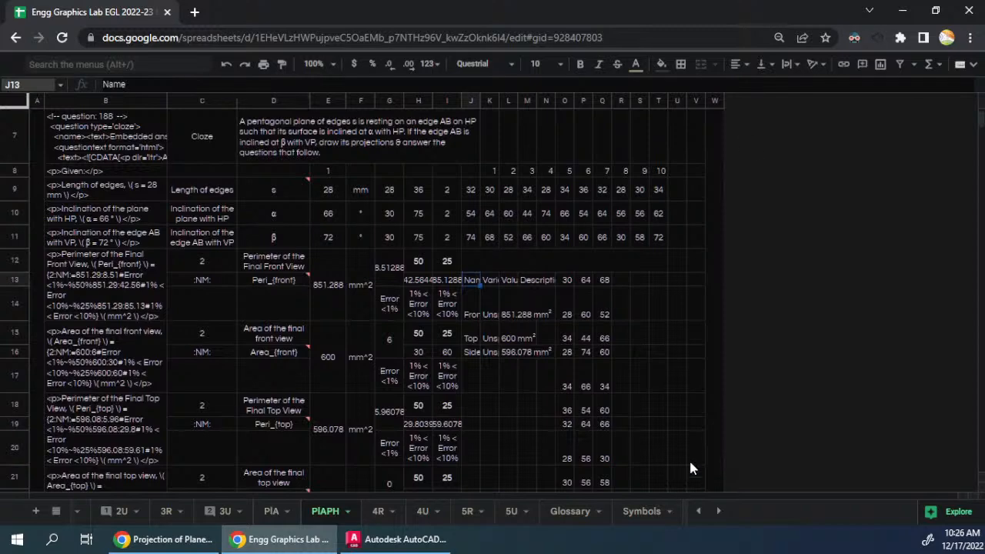
key(super+Left)
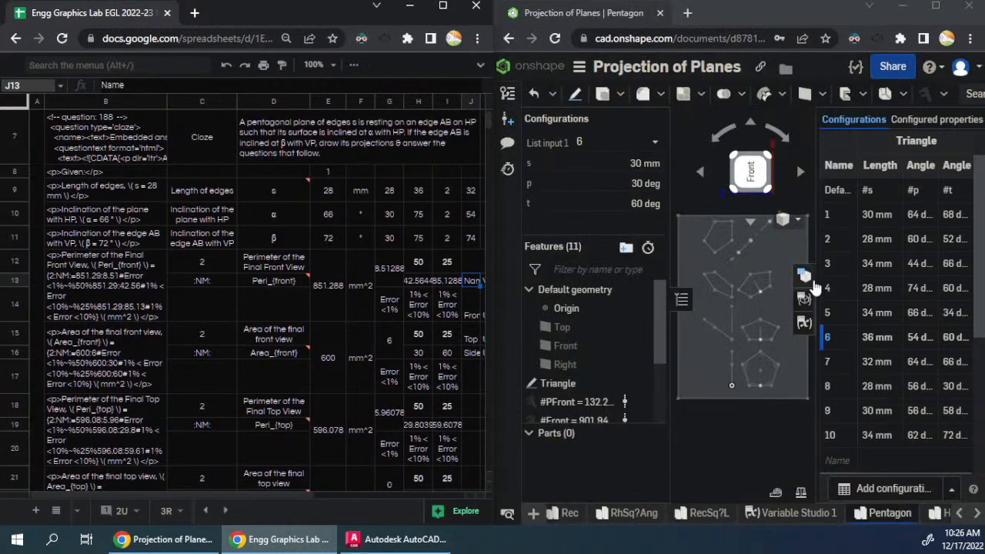
click(804, 322)
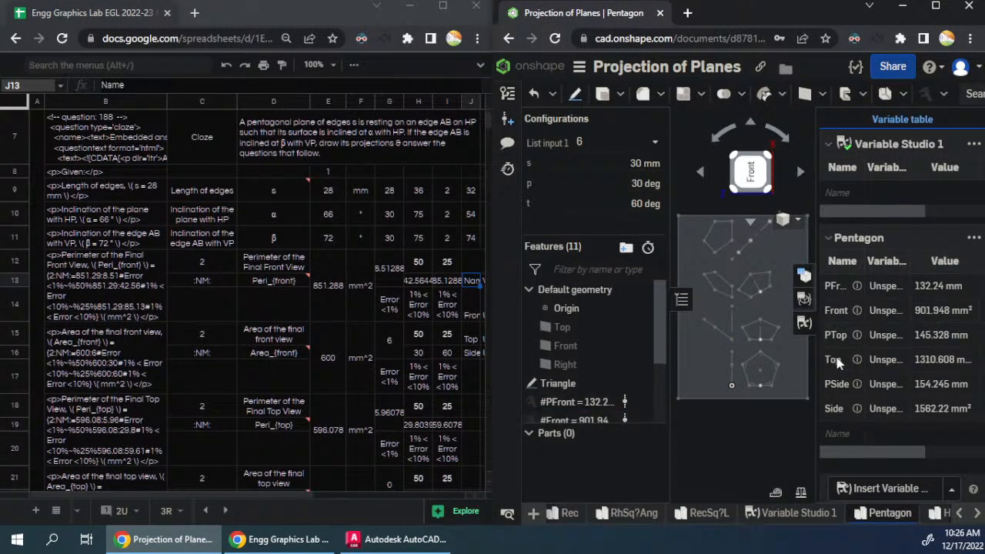
click(973, 238)
click(924, 264)
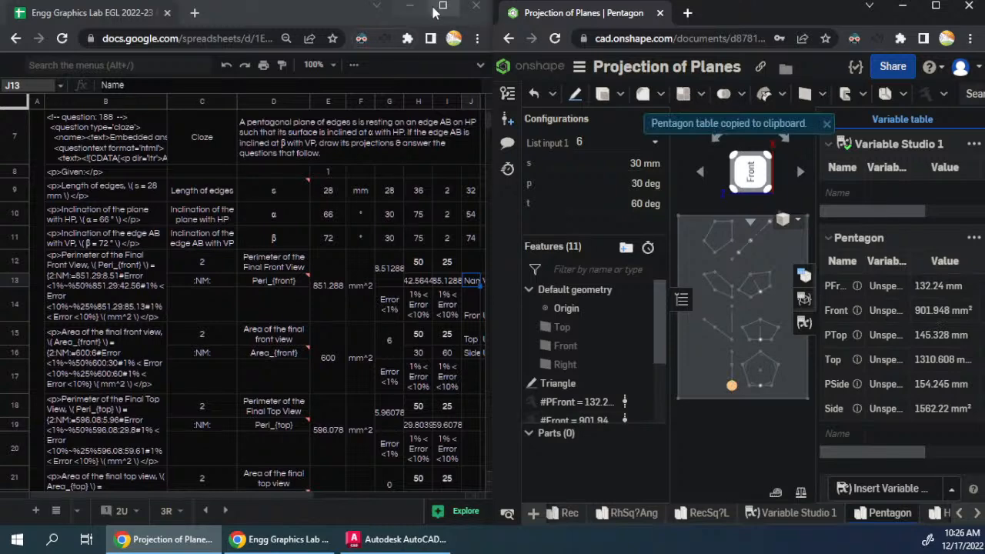
click(442, 5)
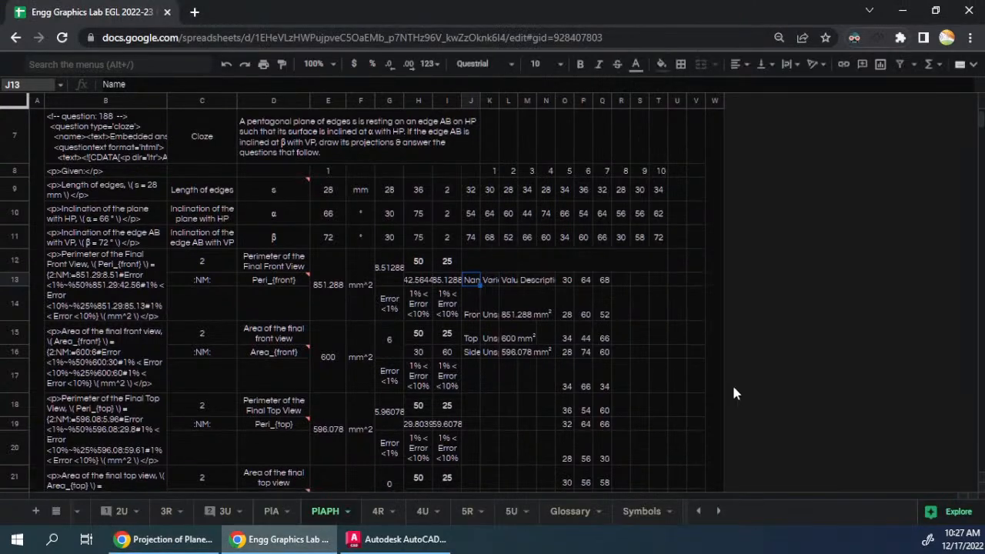
key(ctrl+v)
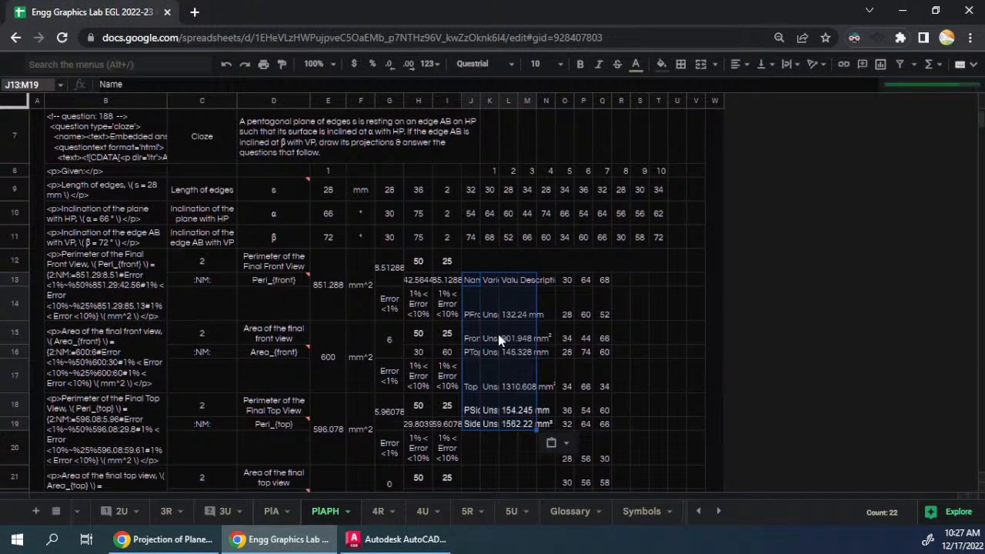
click(484, 306)
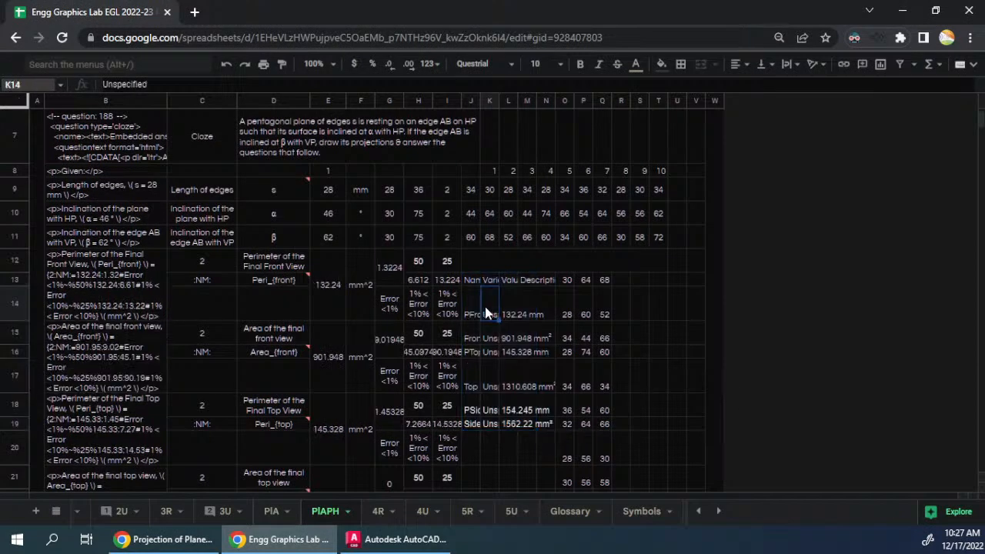
- Check which variable table cells the SUBSTITUTE formulas in E12, E15 and E18 refer to
click(334, 294)
double_click(318, 291)
scroll(342, 354, down, 3)
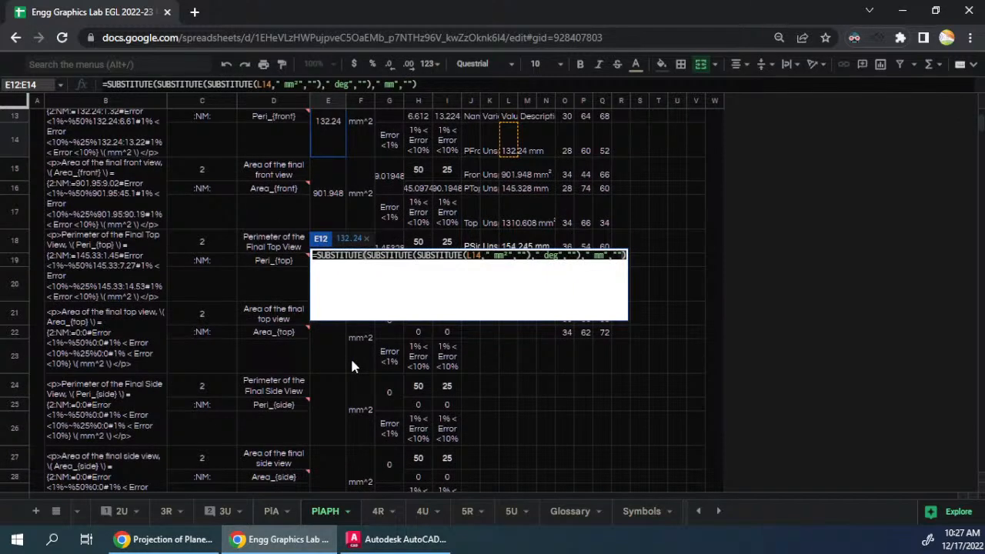
click(319, 203)
double_click(319, 203)
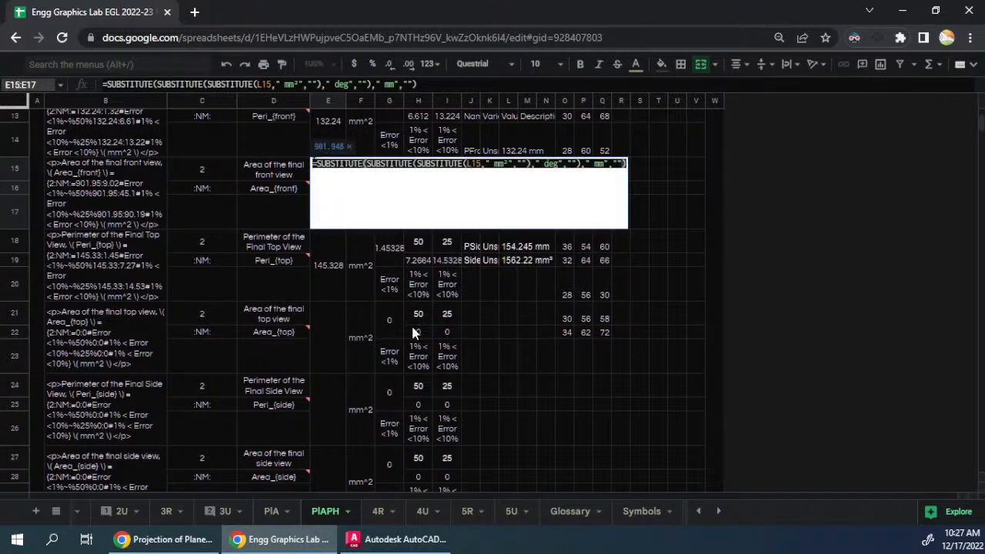
scroll(413, 333, up, 2)
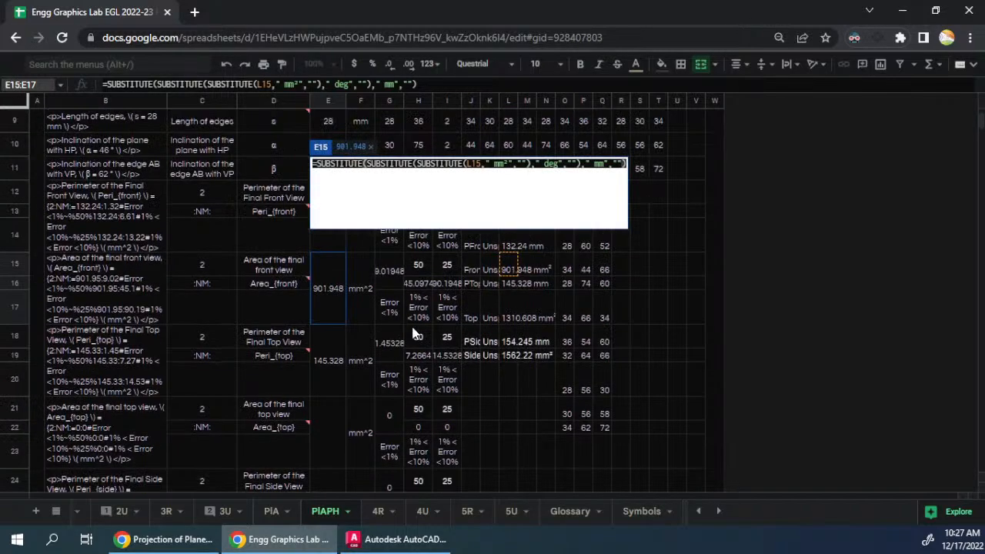
key(Escape)
click(327, 359)
double_click(329, 360)
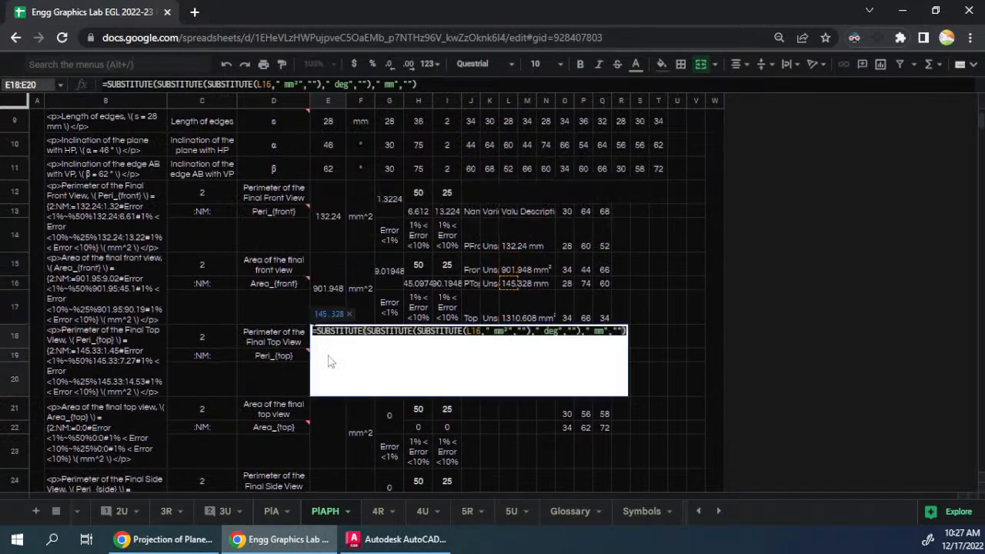
key(Escape)
- Change the top view area formula in E21 to reference L17 in its innermost SUBSTITUTE
scroll(330, 362, down, 2)
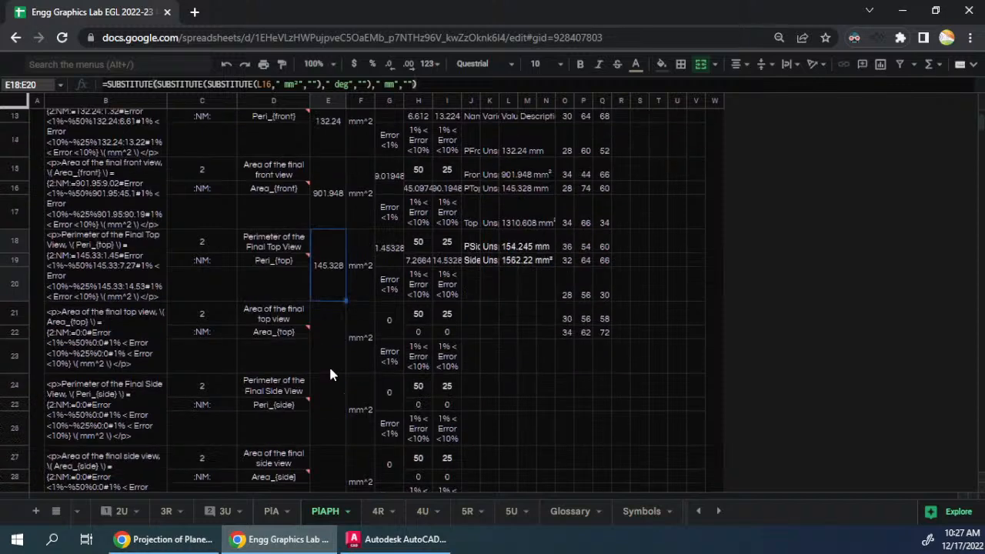
click(329, 361)
double_click(329, 360)
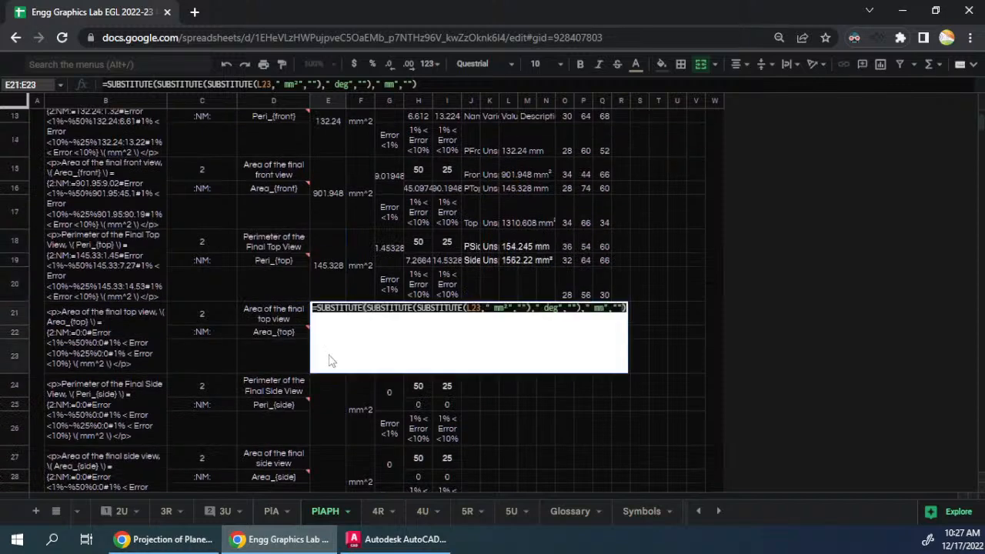
double_click(471, 307)
key(BackSpace)
scroll(546, 246, down, 1)
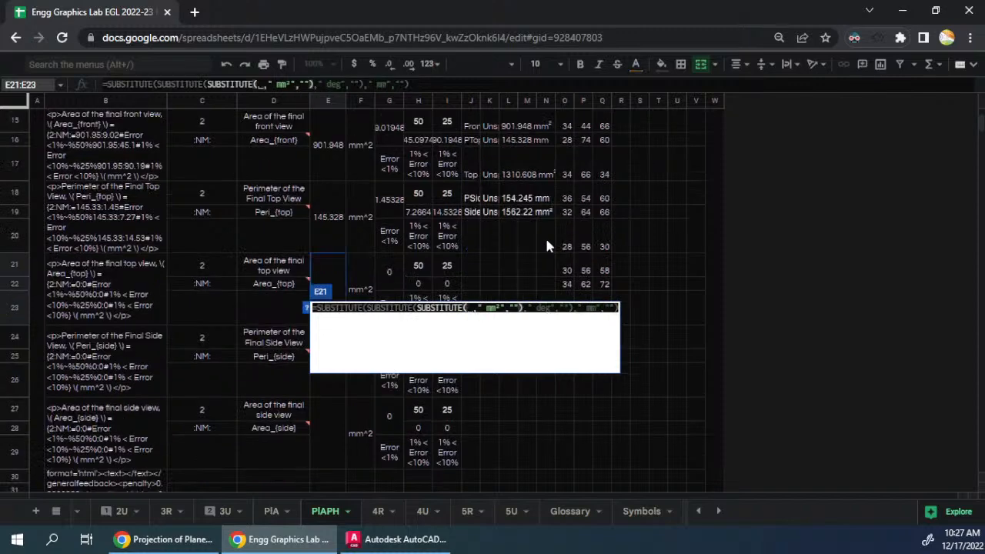
scroll(546, 247, up, 1)
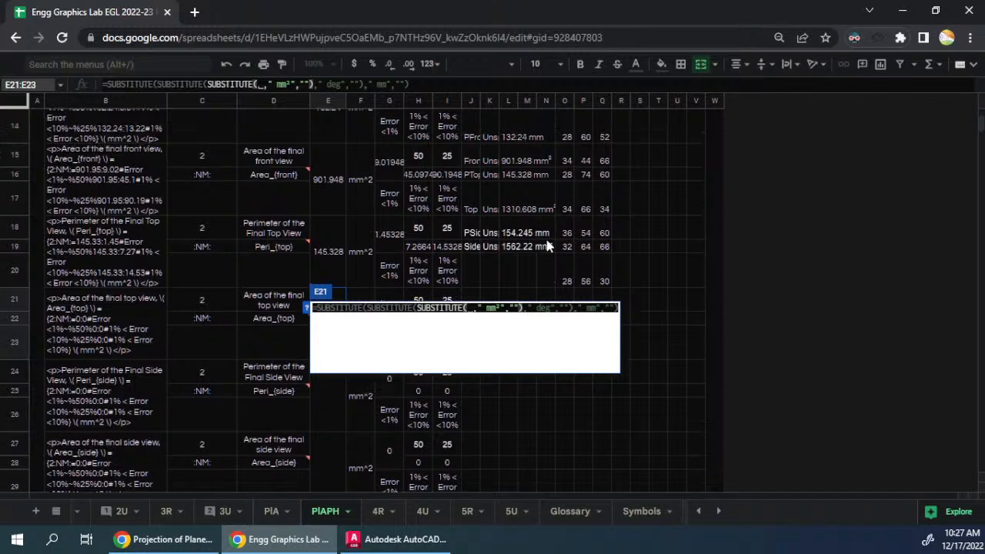
click(514, 206)
key(Return)
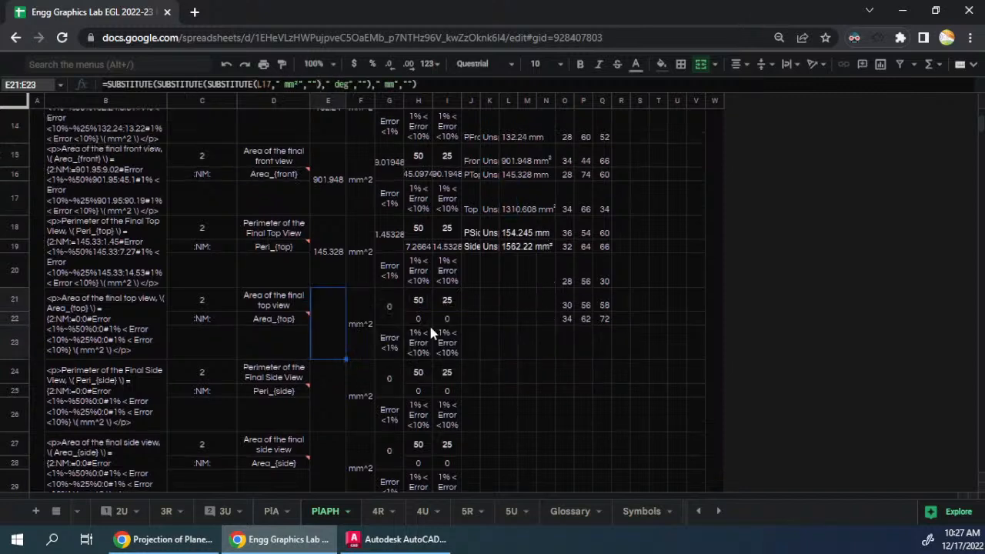
- Change the side view perimeter formula in E24 to reference L18 instead of L24
click(332, 394)
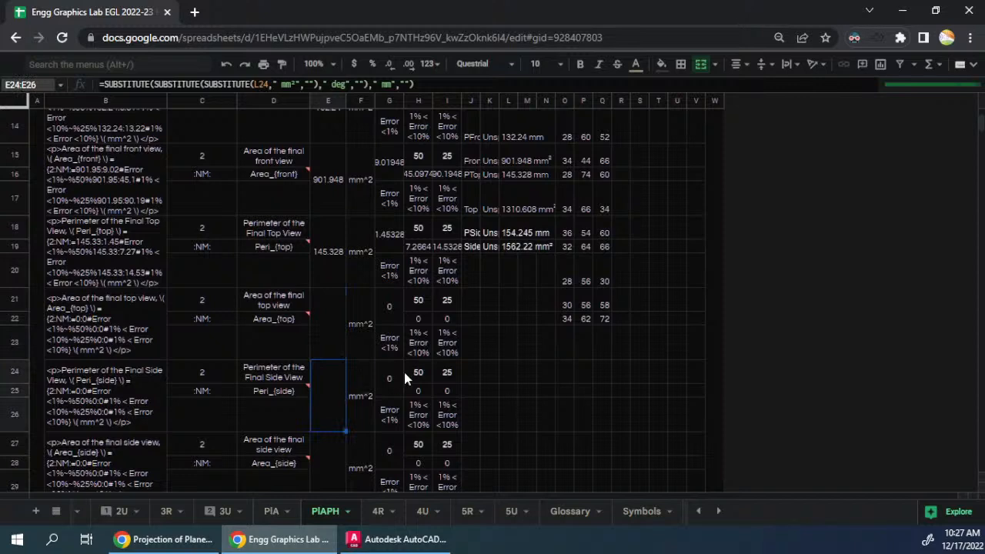
key(Return)
double_click(477, 367)
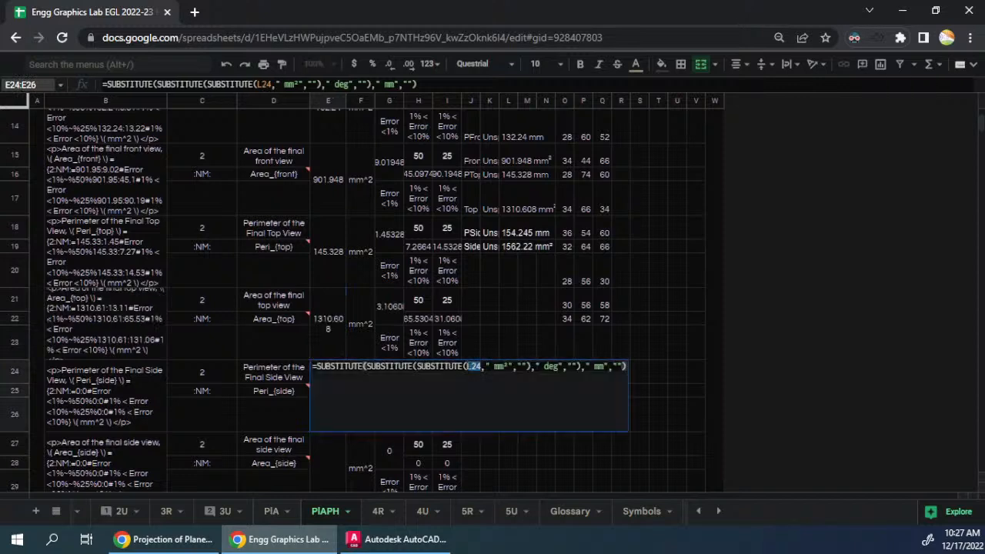
key(BackSpace)
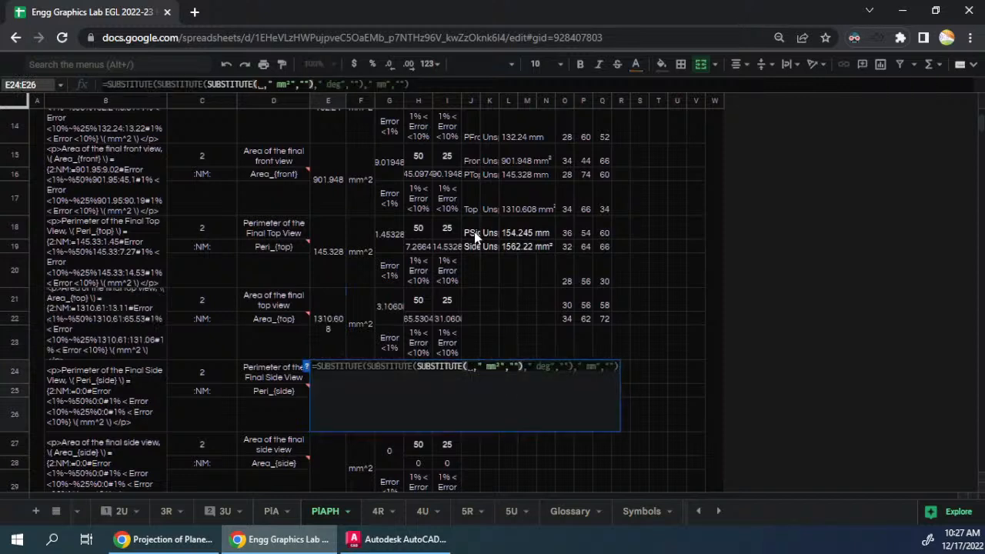
click(513, 234)
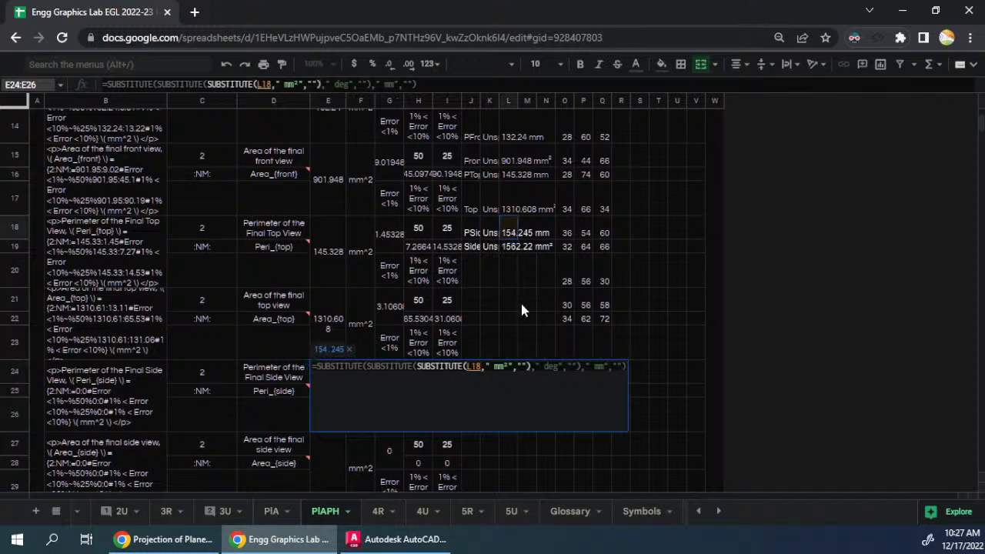
key(Return)
- Change the side view area formula in E27 to reference L19 instead of L25
double_click(323, 465)
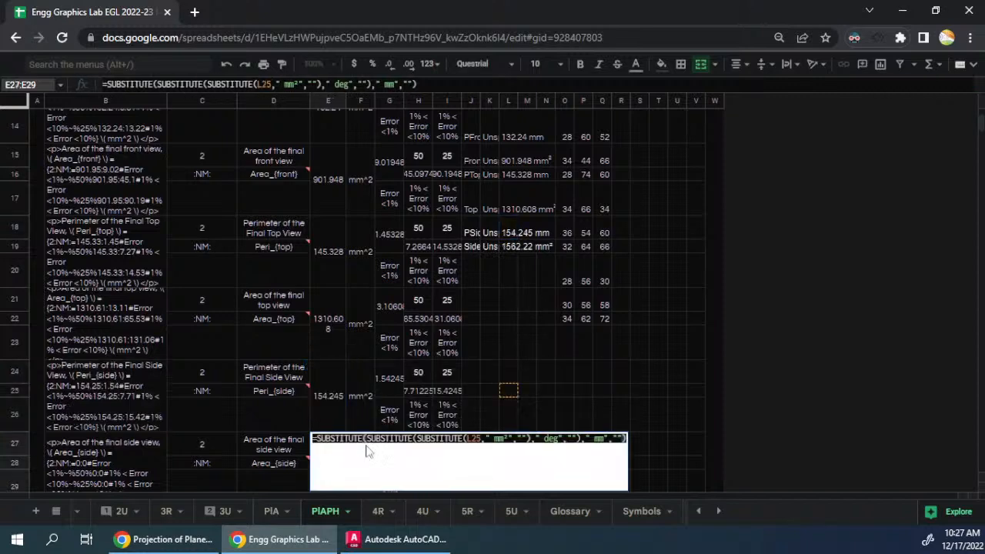
double_click(473, 438)
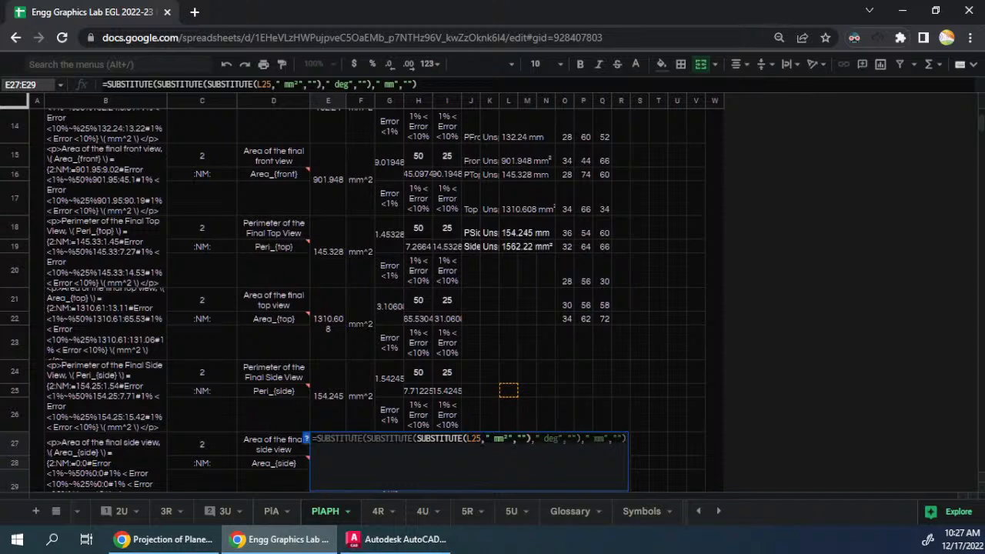
key(BackSpace)
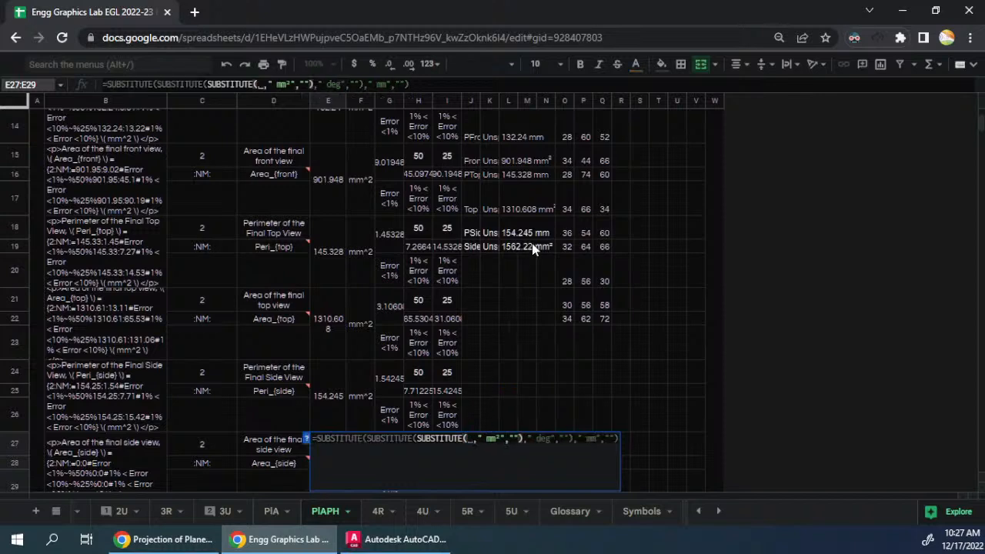
click(508, 253)
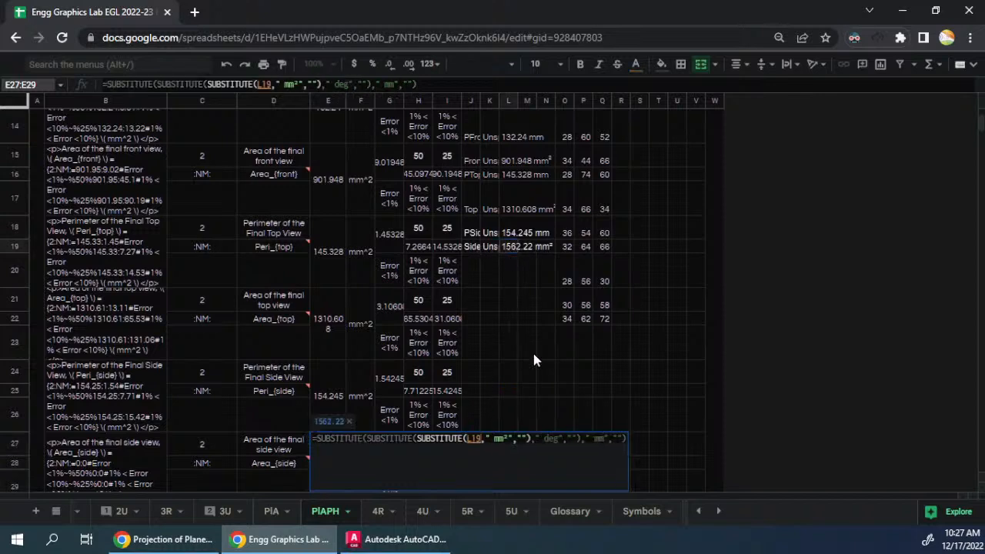
key(Return)
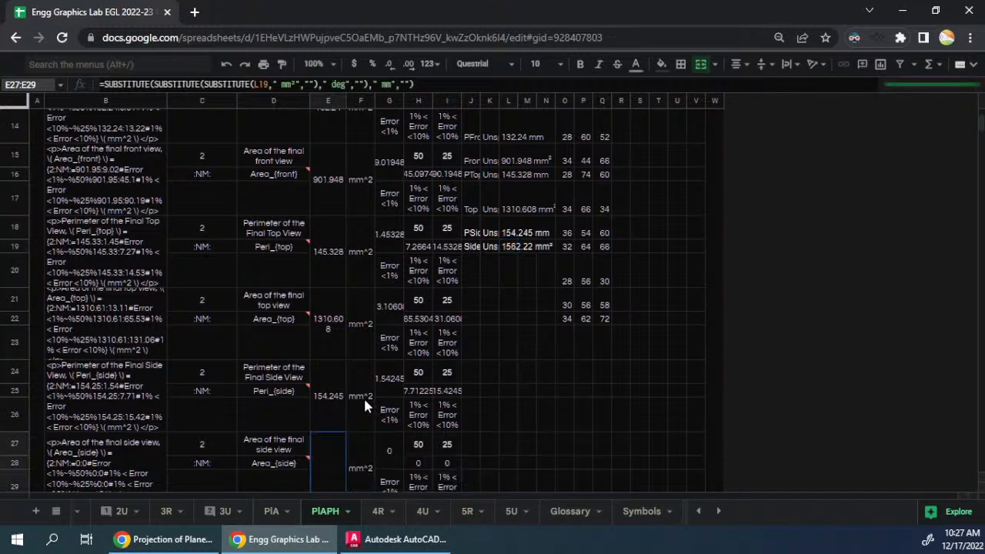
- Set the unit of the final side view perimeter in F24 to mm
click(361, 397)
double_click(362, 399)
drag(362, 367, 398, 364)
key(BackSpace)
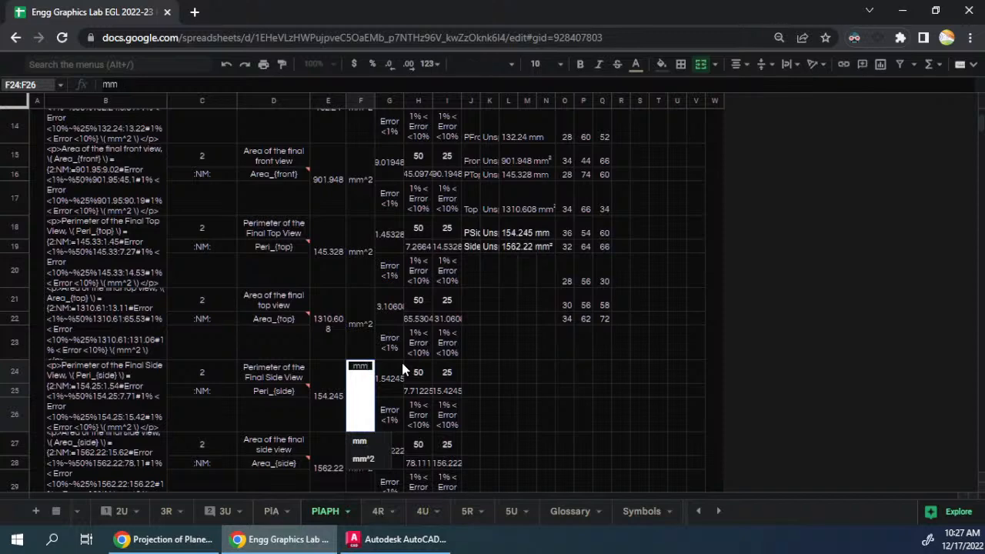
key(Return)
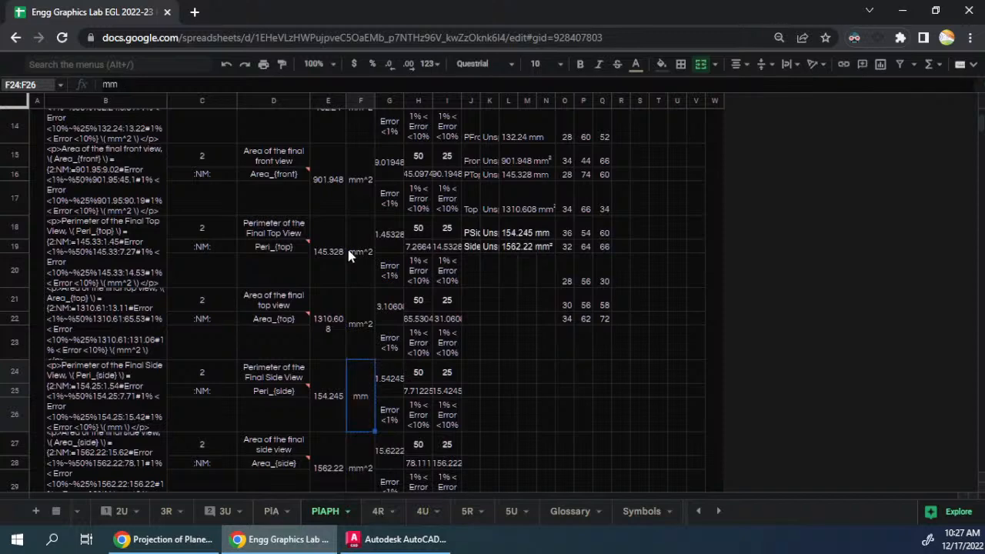
- Copy the mm unit from F24 into the top and front view perimeter unit cells, F18 and F12
scroll(381, 285, up, 2)
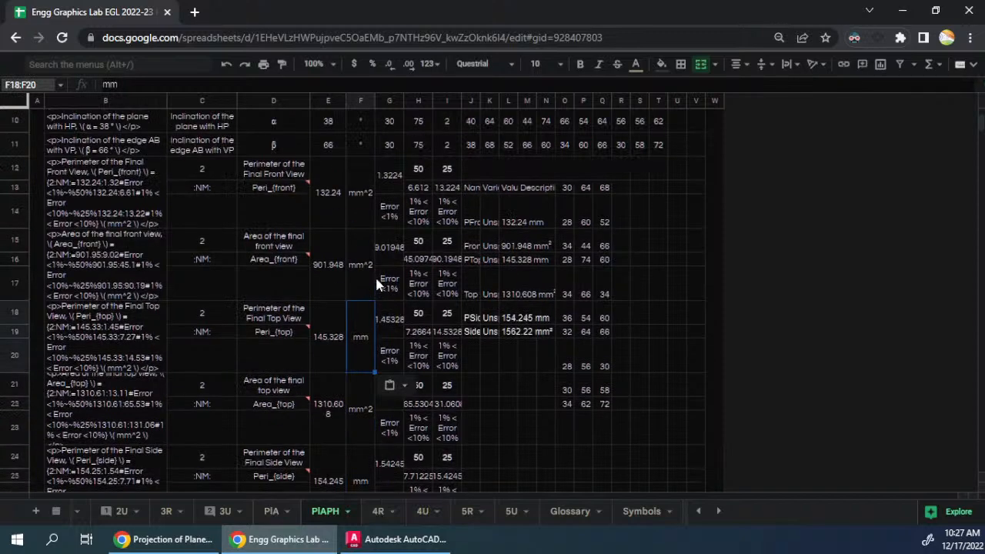
click(364, 209)
scroll(377, 202, up, 3)
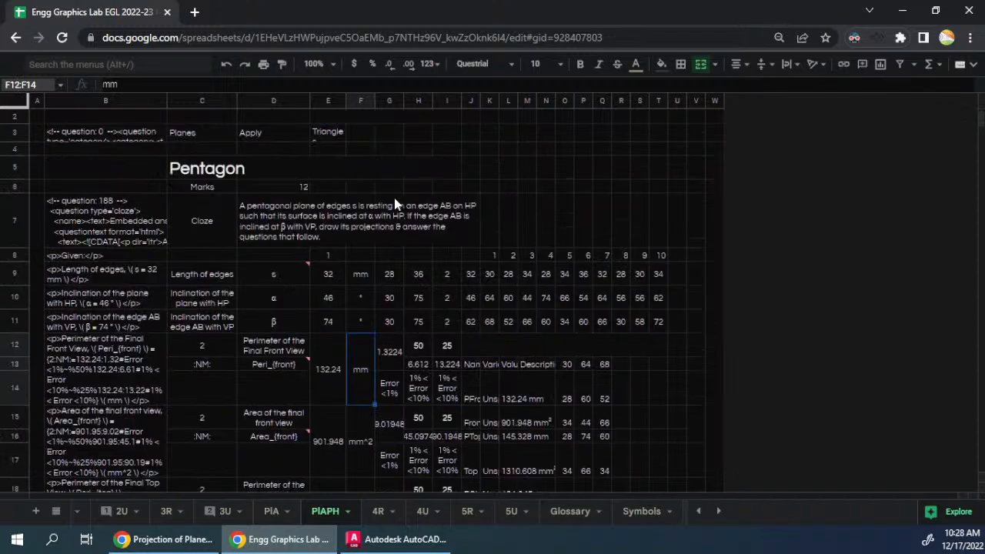
scroll(500, 312, down, 2)
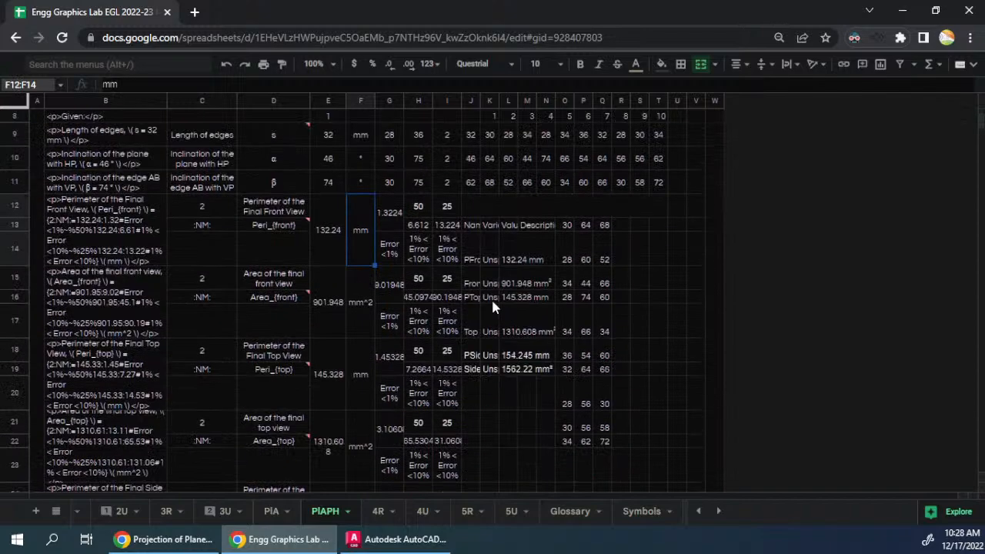
- Copy the answer formulas from E12:E29 into E38:E55 of the second question block
click(332, 236)
scroll(343, 328, down, 2)
scroll(342, 377, down, 2)
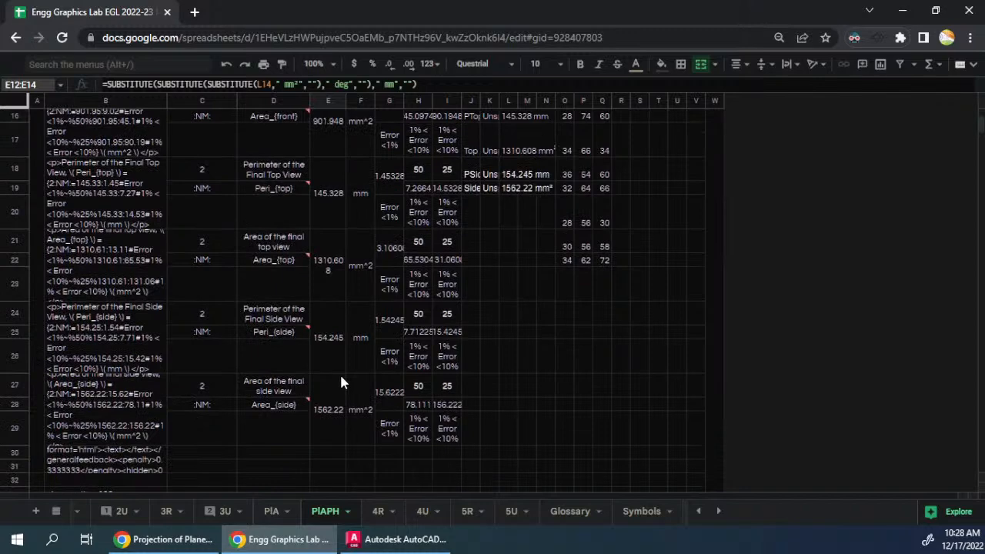
shift+click(327, 408)
scroll(389, 348, down, 3)
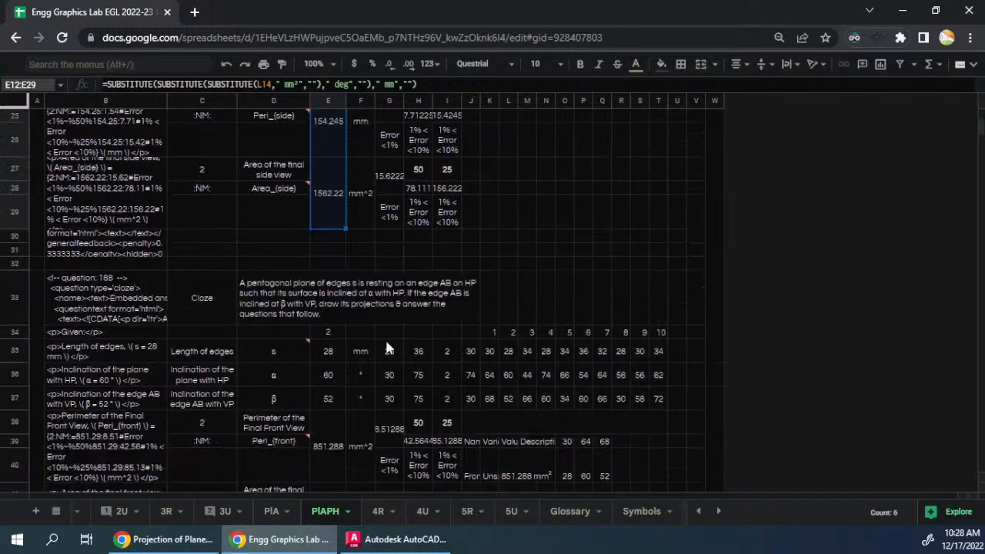
scroll(386, 348, down, 2)
click(326, 310)
key(ctrl+v)
scroll(413, 322, down, 3)
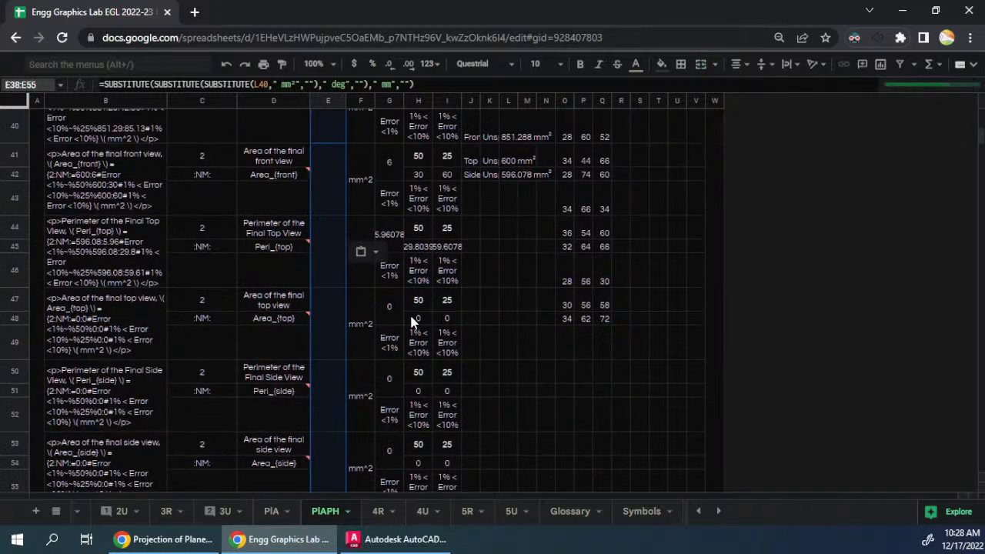
scroll(411, 321, down, 2)
scroll(412, 321, up, 4)
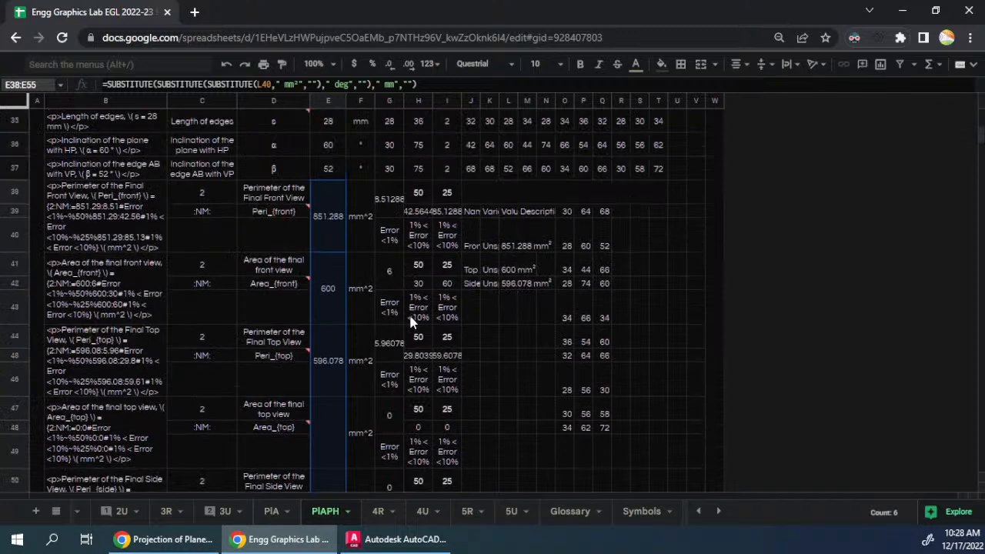
- Clear the Front, Top and Side variable table starting at J39 in the second question block
click(473, 212)
drag(536, 271, 546, 276)
key(Delete)
click(515, 302)
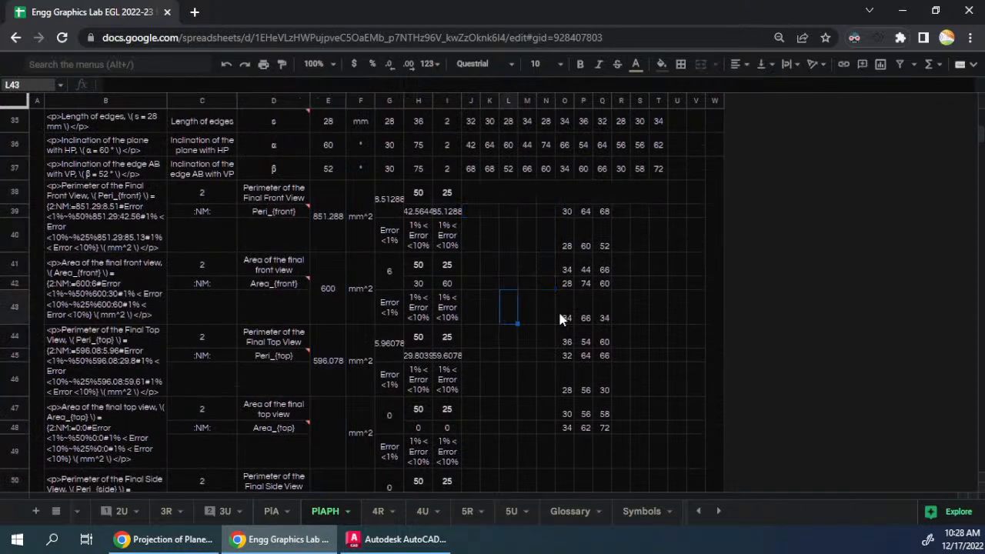
- Clear the numbered values for s, α and β in K34:T37 of the second question block
scroll(560, 318, up, 3)
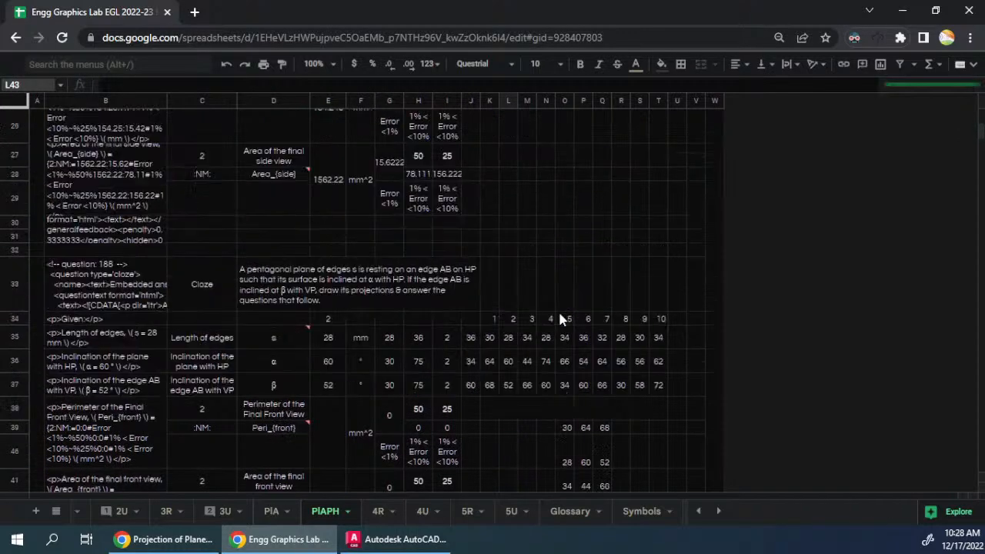
click(490, 323)
drag(486, 318, 664, 386)
key(Delete)
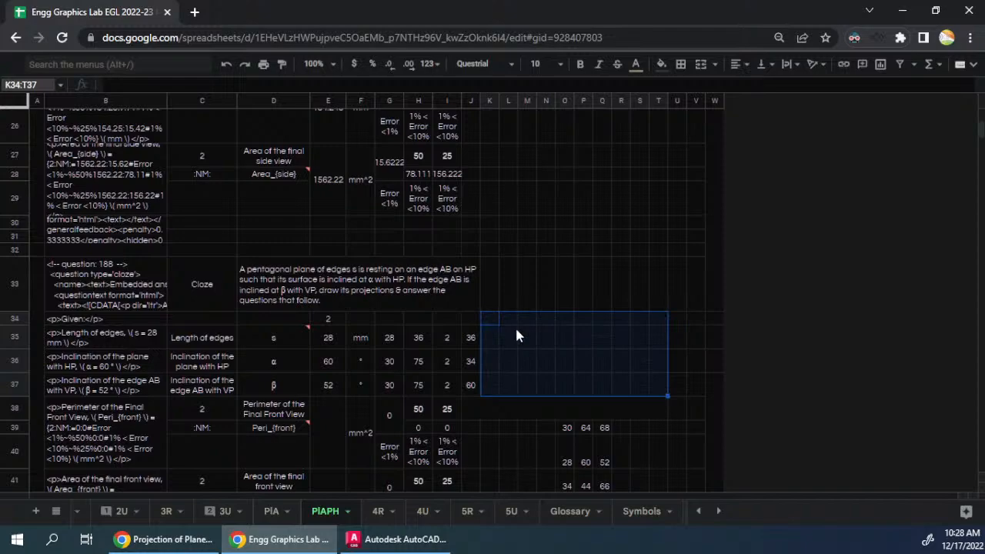
- Fill K34:T37 with an array formula that references the first question block's numbered value table by absolute reference
text(=)
scroll(542, 308, up, 3)
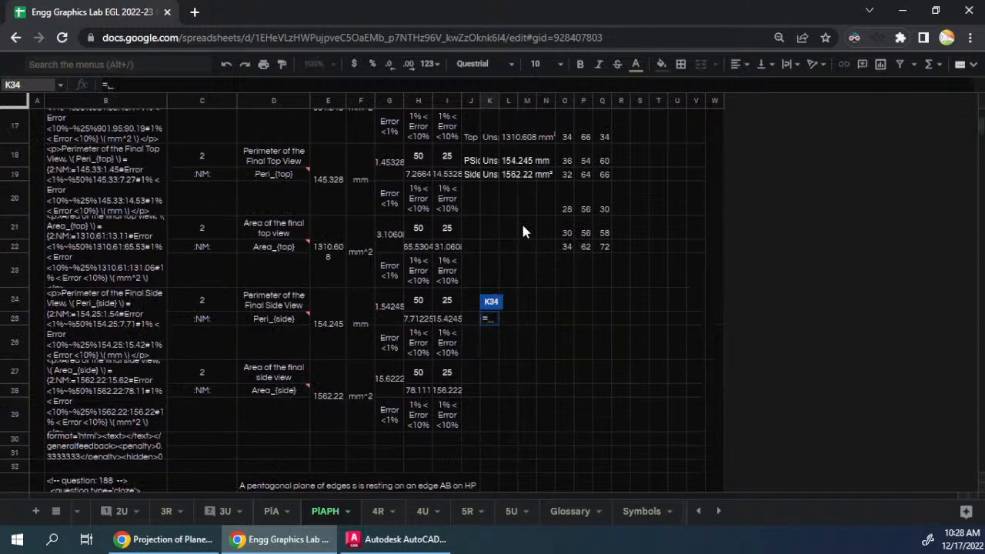
scroll(521, 223, up, 5)
drag(490, 222, 660, 290)
key(F4)
key(ctrl+shift+Return)
key(Return)
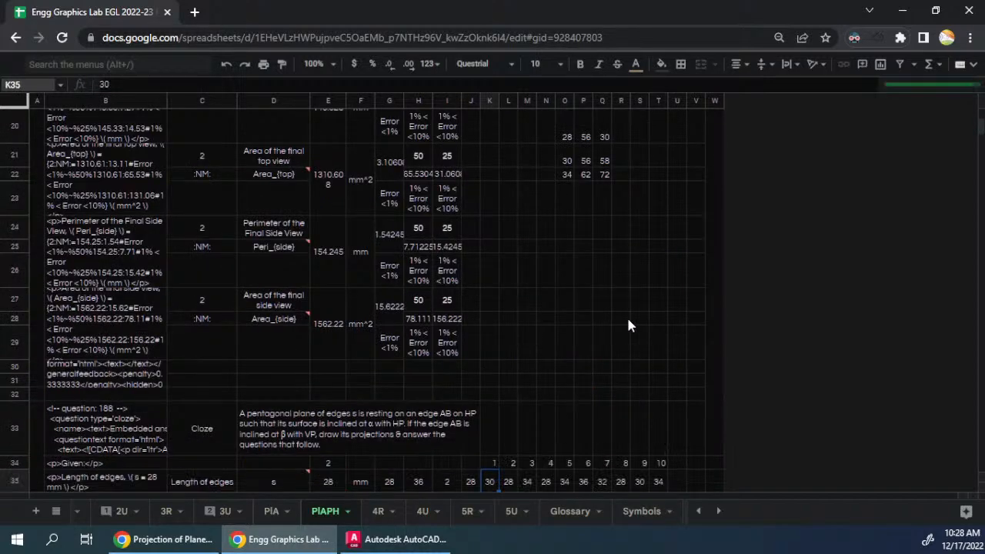
- Examine the second block's given values and its perimeter and area answer formulas against the first block
scroll(628, 325, down, 3)
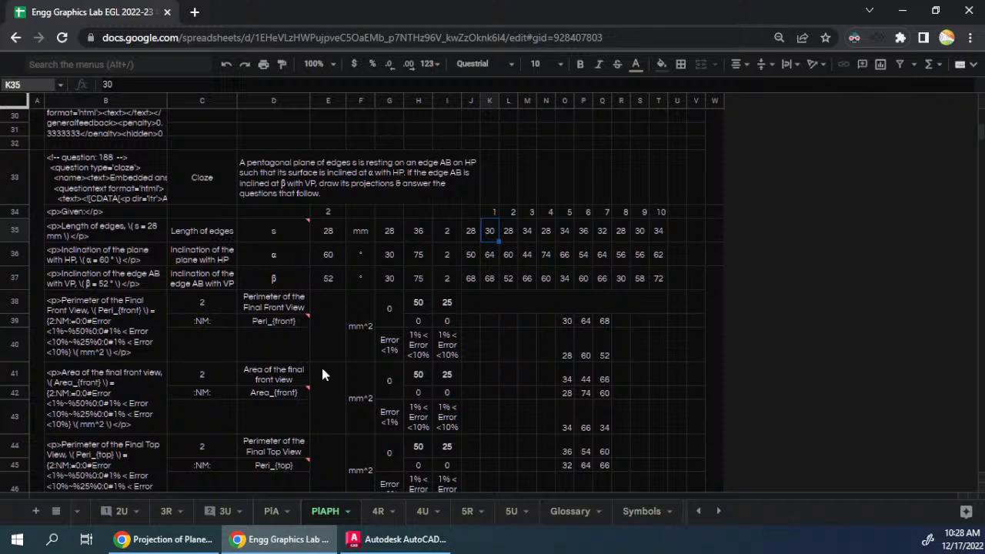
scroll(323, 375, down, 5)
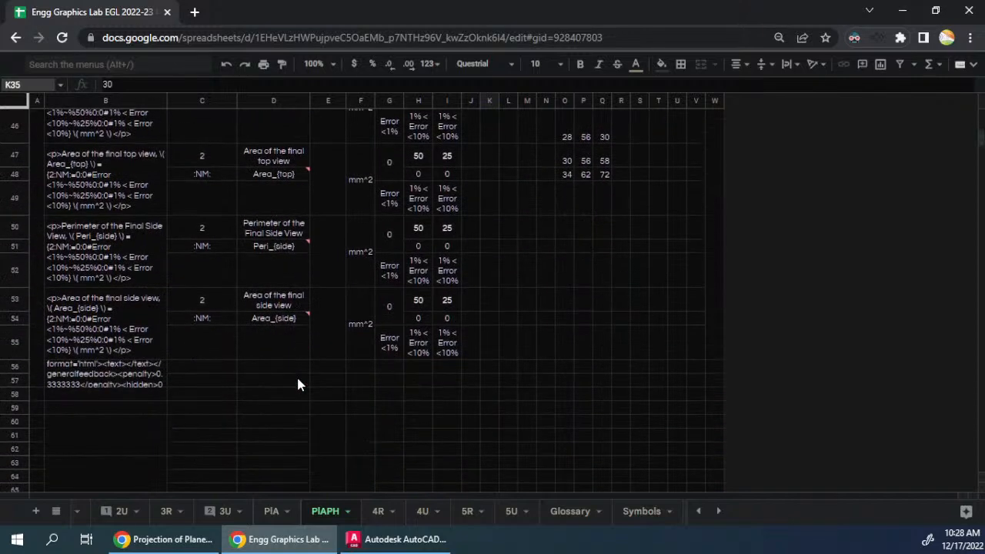
scroll(298, 385, up, 3)
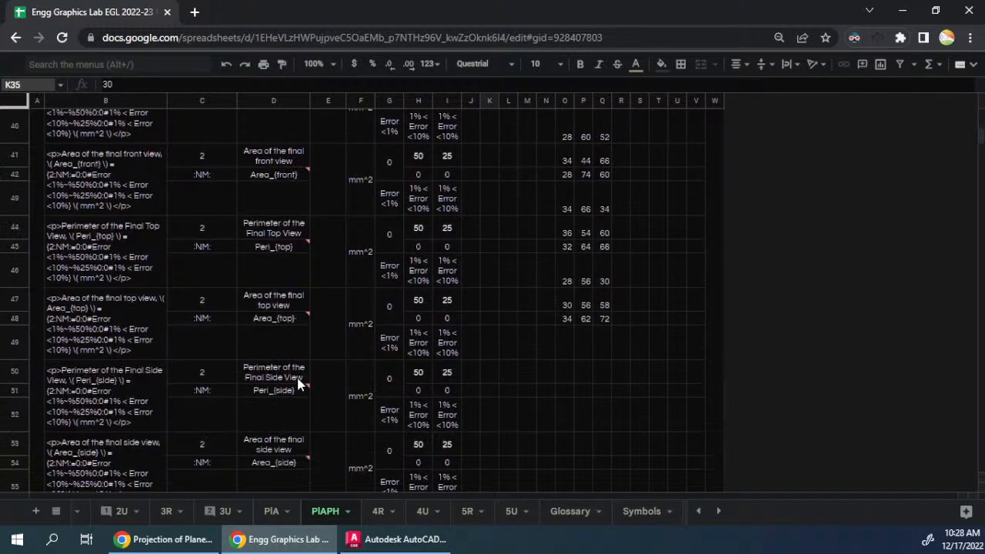
click(322, 307)
click(318, 223)
scroll(527, 373, up, 6)
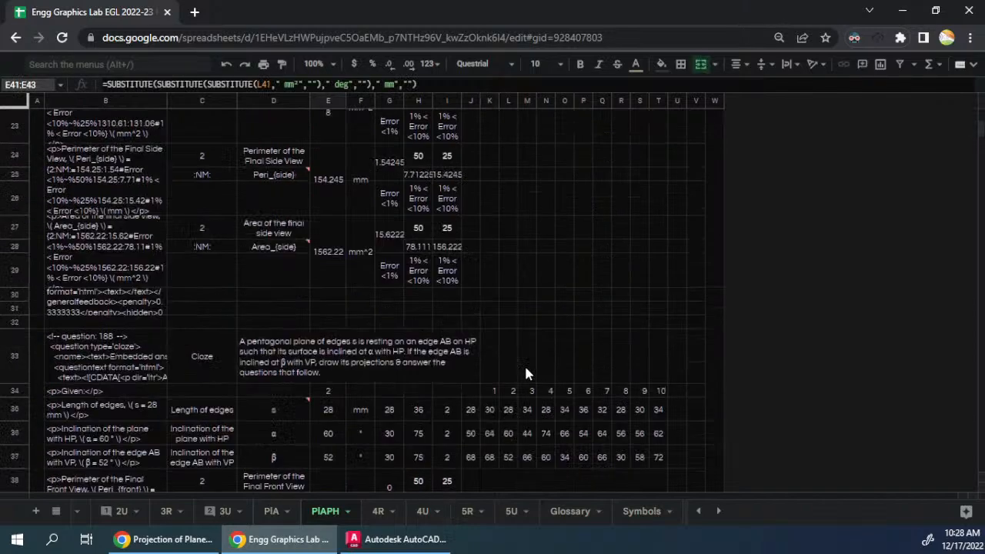
scroll(526, 372, down, 6)
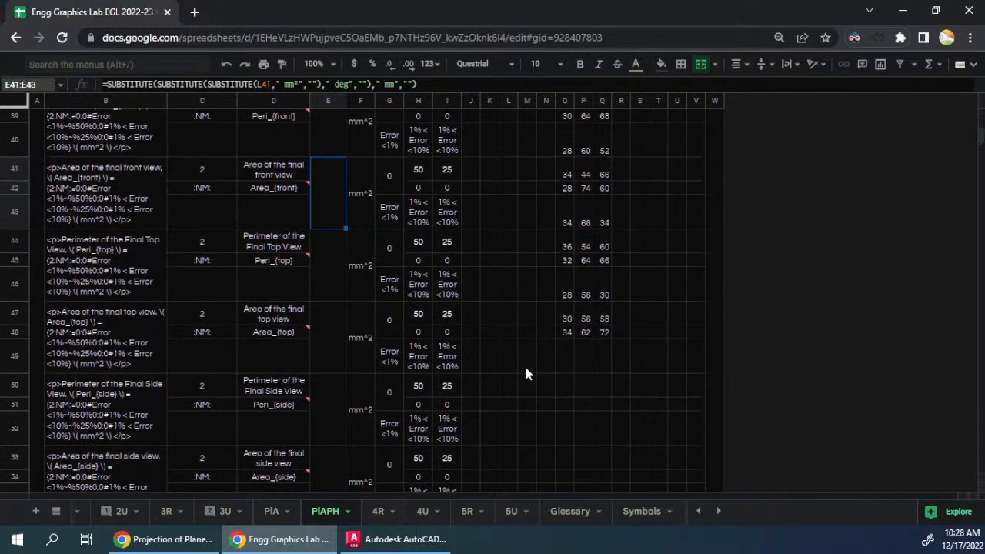
scroll(526, 373, up, 2)
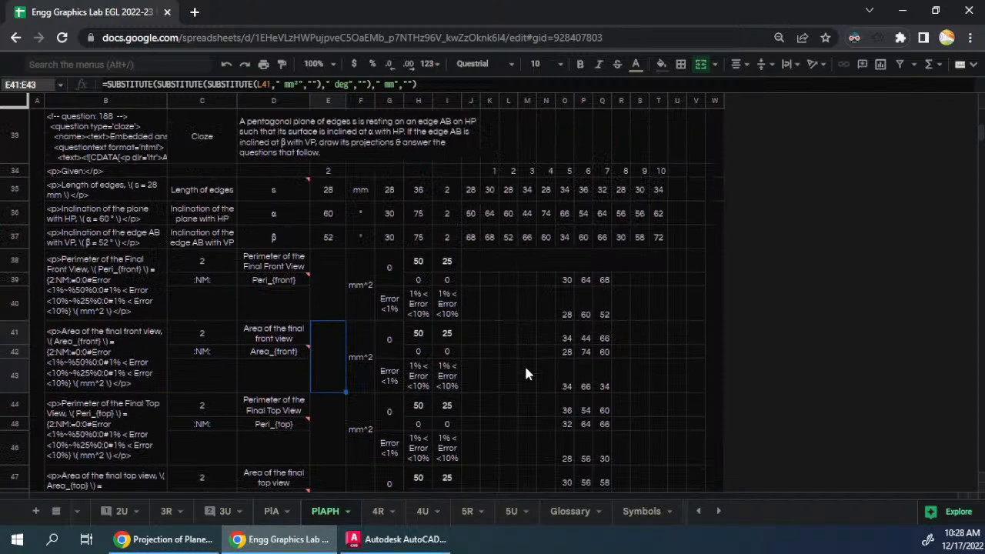
click(494, 308)
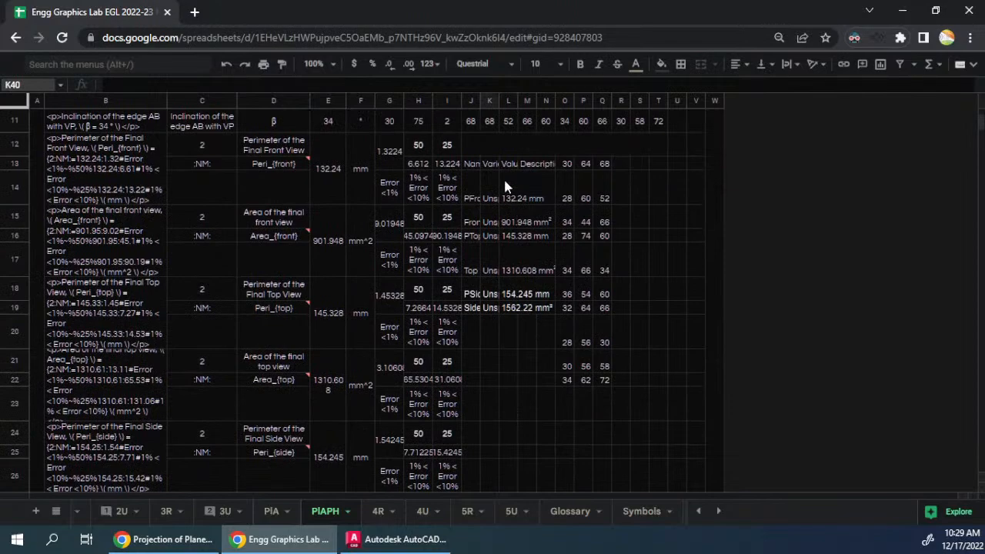
scroll(534, 295, down, 7)
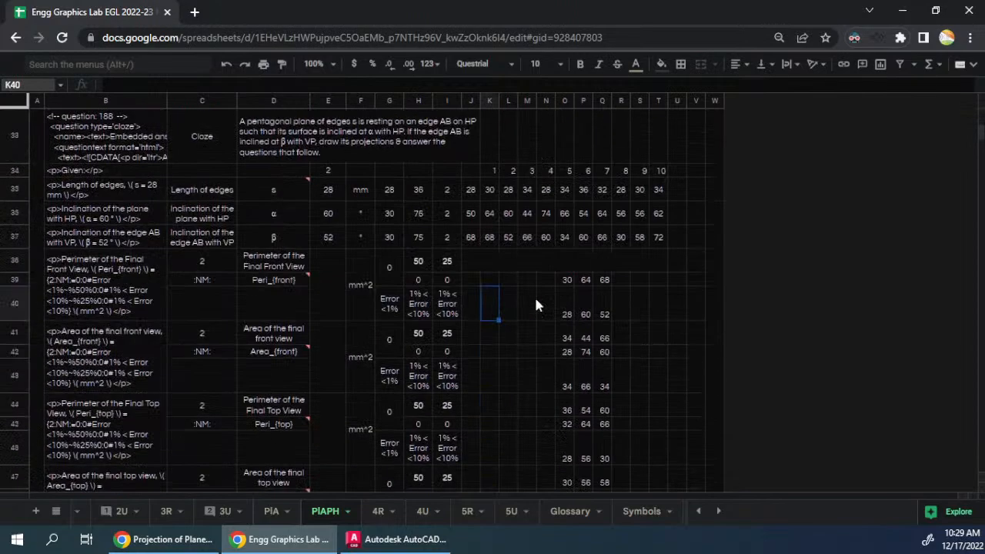
- Copy the second question block A33:T57 and paste it at A59 as the third question
drag(37, 225, 321, 283)
scroll(409, 314, down, 3)
scroll(408, 321, down, 5)
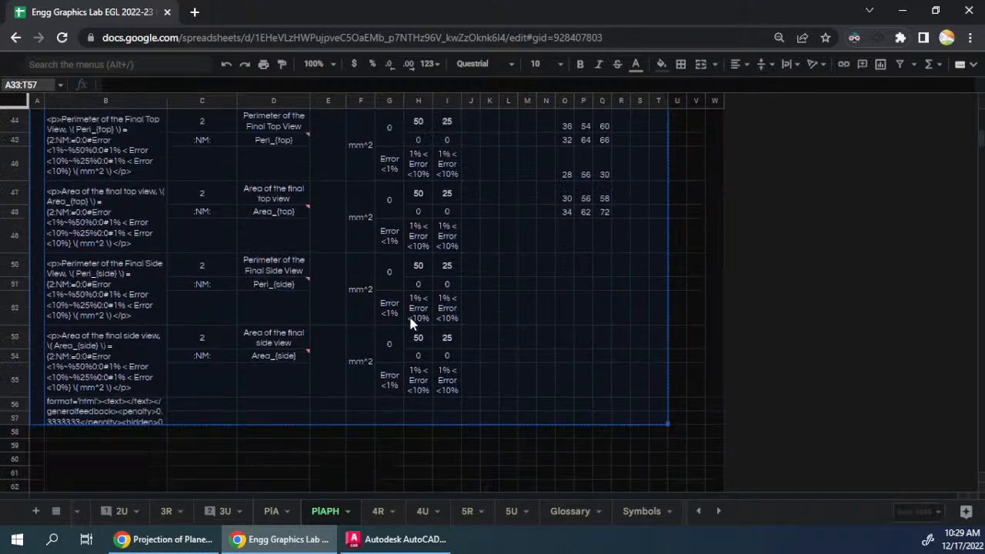
key(ctrl+c)
click(36, 228)
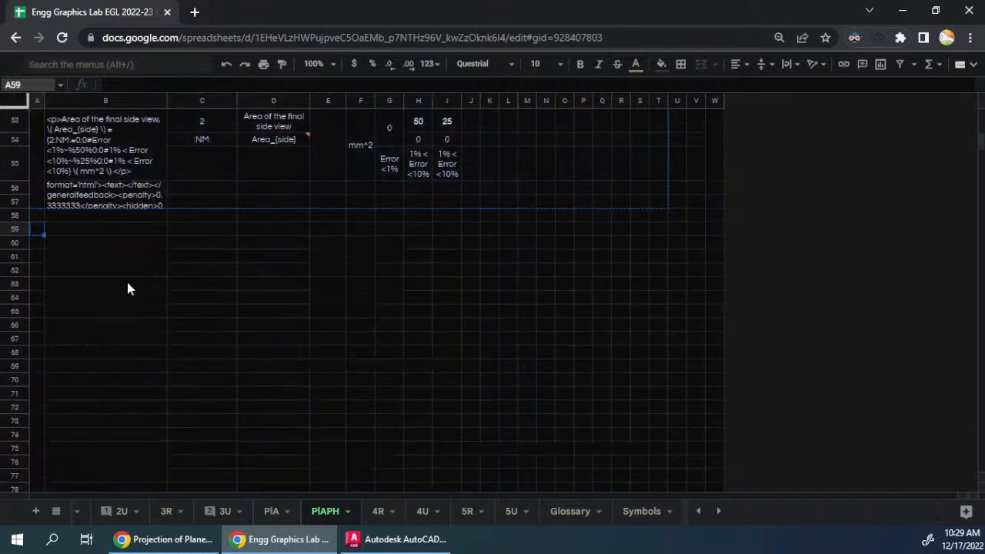
key(ctrl+v)
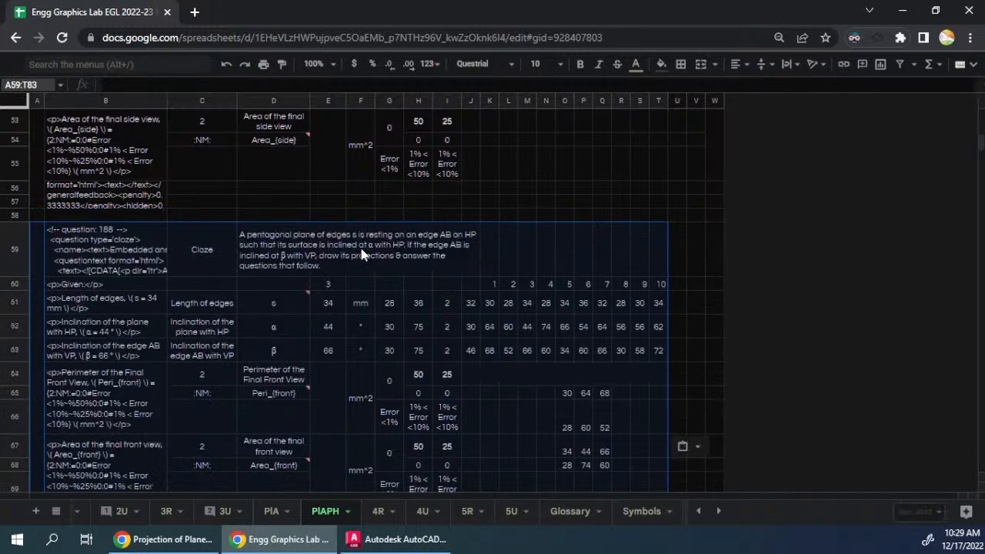
- Try to paste the question block again at A85 below the third question
scroll(323, 292, down, 7)
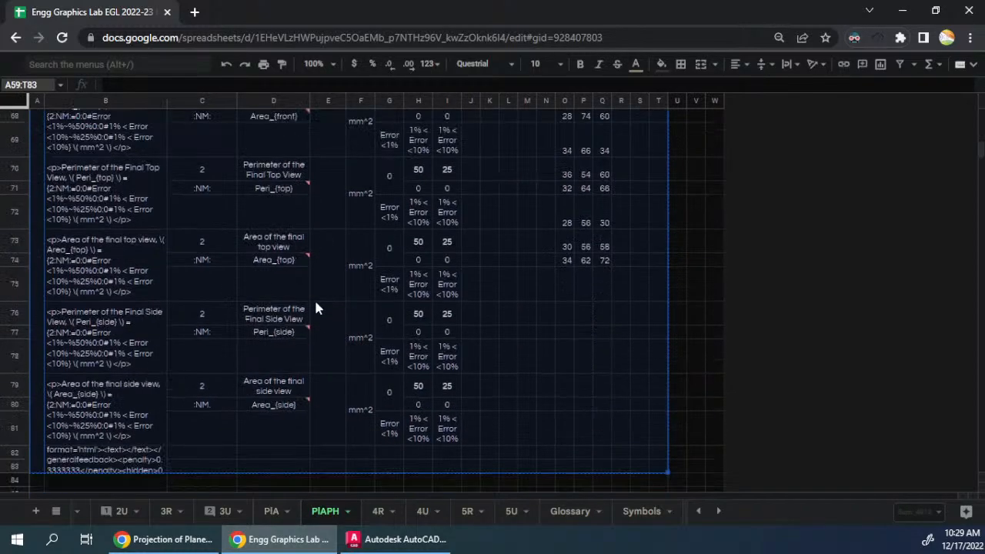
click(35, 271)
click(37, 276)
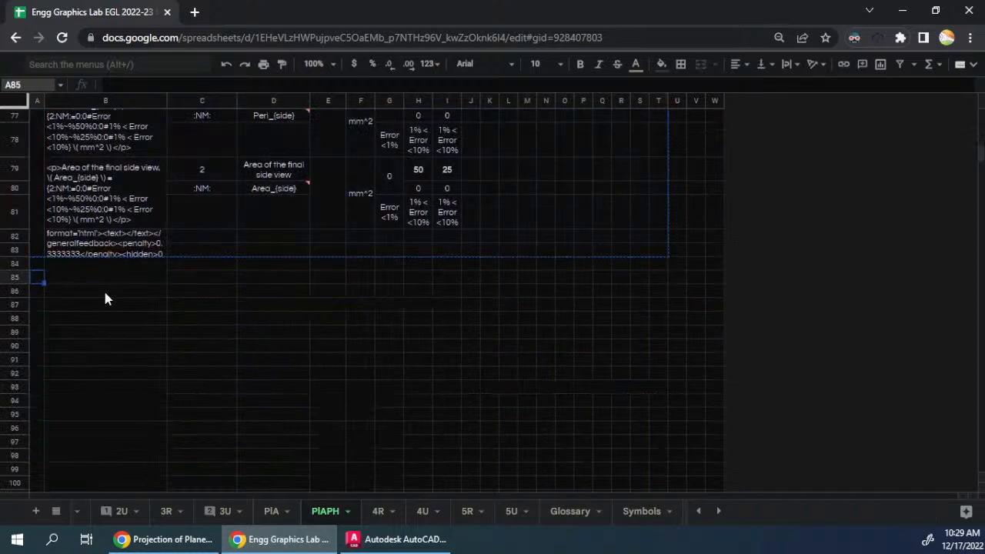
key(ctrl+v)
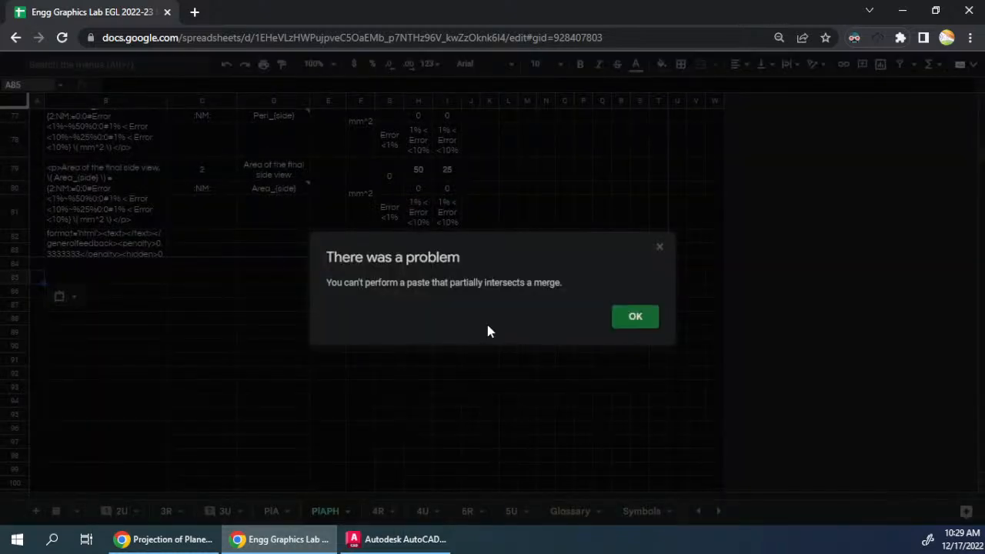
key(Return)
- Delete the empty rows 84 to 1170 below the third question block
click(134, 280)
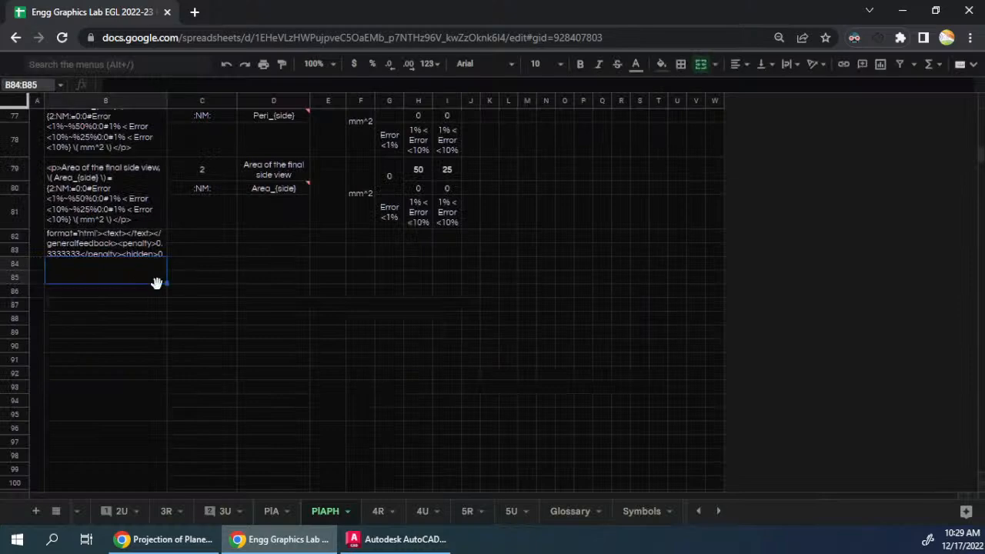
key(ctrl+shift+Down)
scroll(157, 290, up, 18)
scroll(160, 290, up, 5)
key(ctrl+shift+Up)
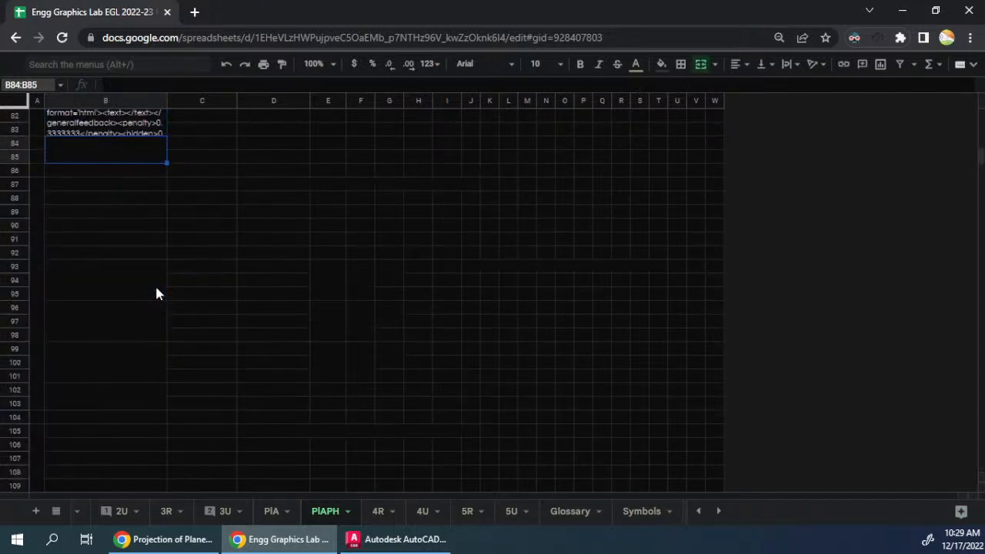
click(21, 145)
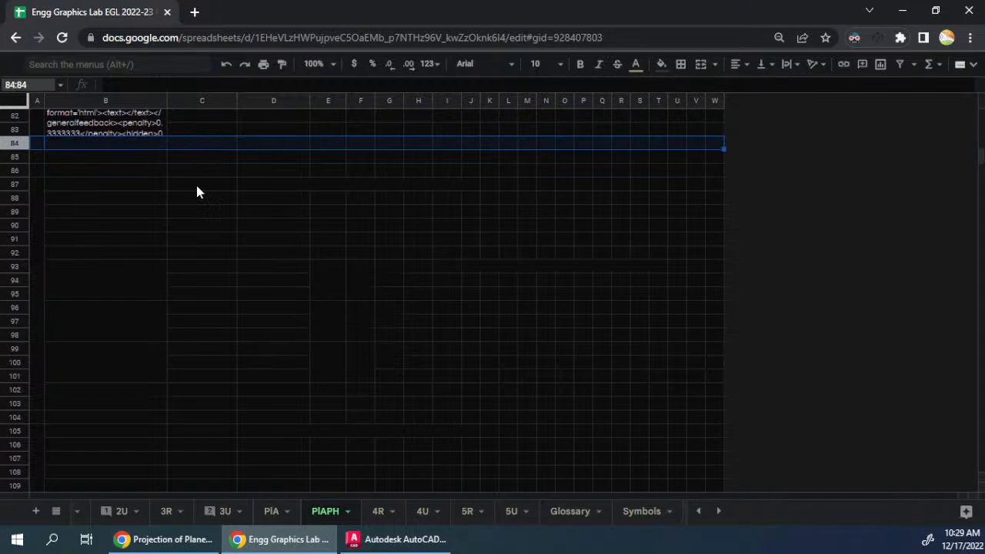
key(ctrl+shift+Down)
right_click(15, 317)
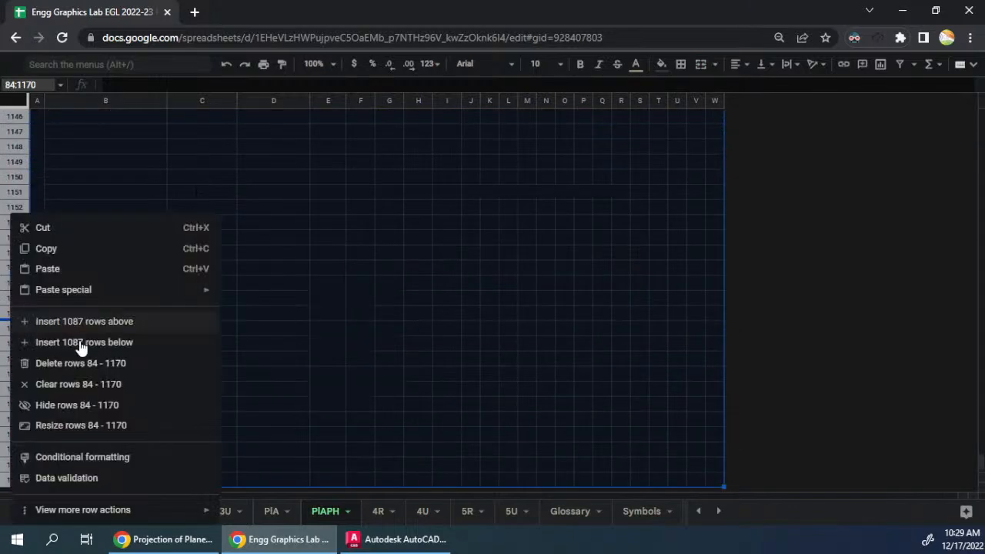
click(78, 368)
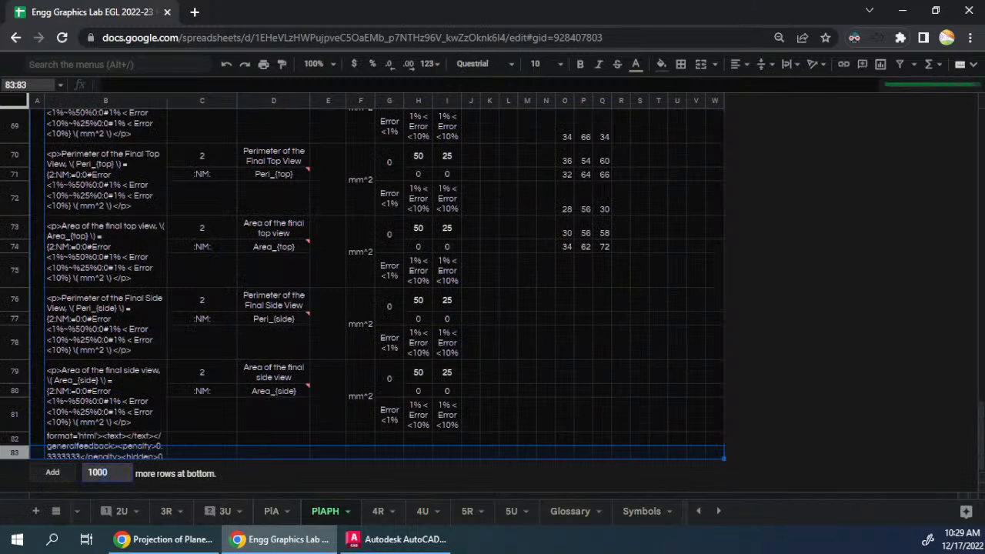
- Add 100 more rows at the end of the sheet
key(BackSpace)
key(Return)
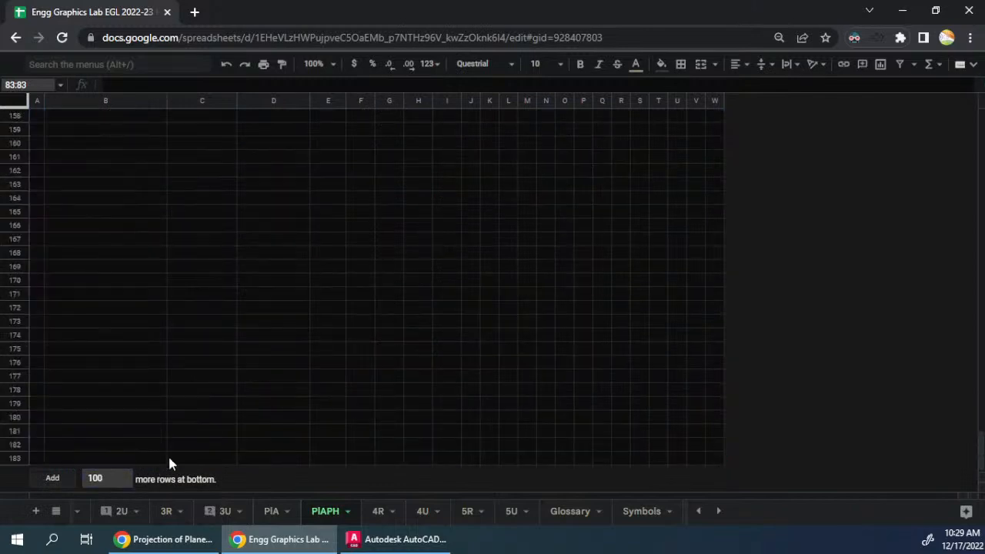
click(160, 372)
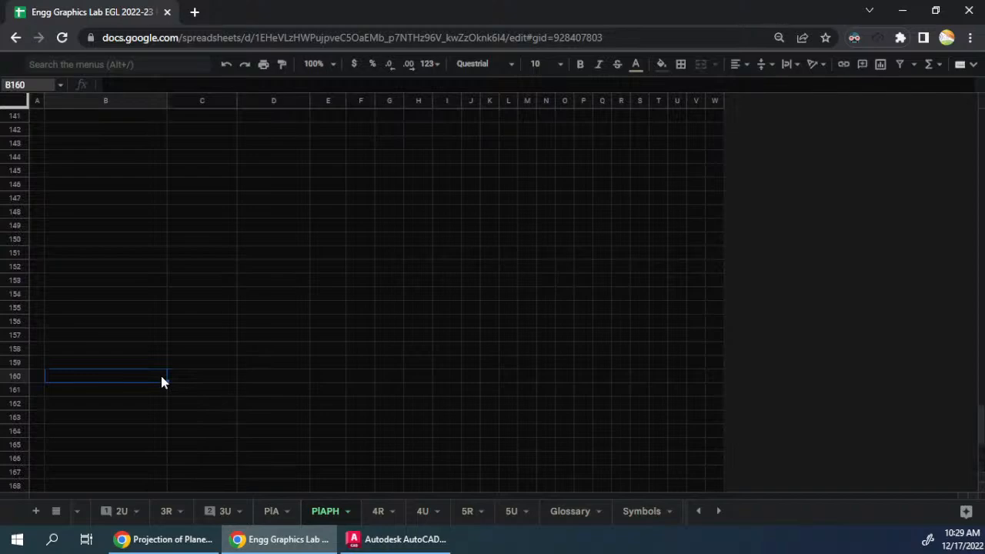
- Copy the third question block A59:T83 and paste it at A85 as the fourth question
key(ctrl+Up)
scroll(107, 337, up, 3)
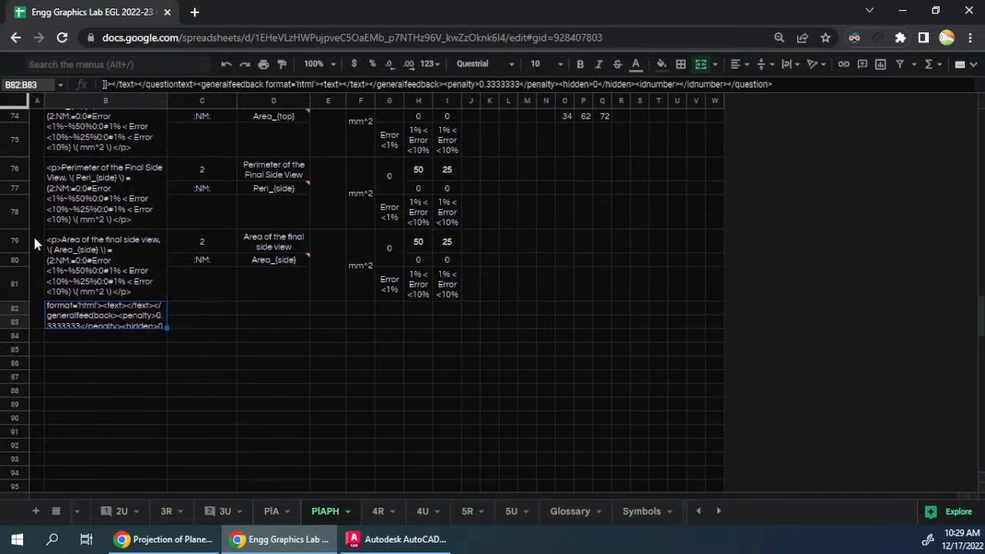
key(ctrl+shift+Up)
key(ctrl+shift+Right)
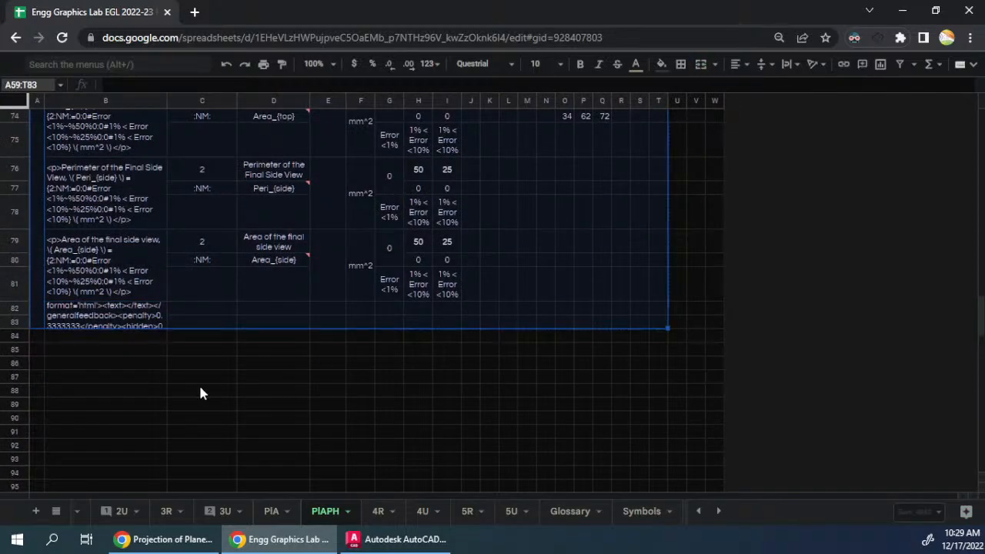
click(37, 349)
key(ctrl+v)
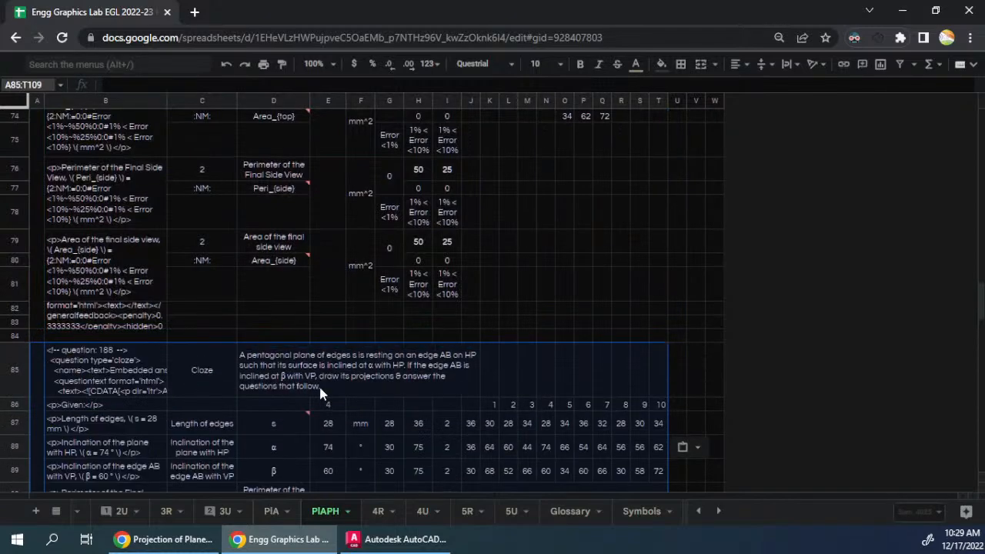
- Copy the fourth question block A85:T109 and paste it at A111 as the fifth question
scroll(323, 392, down, 6)
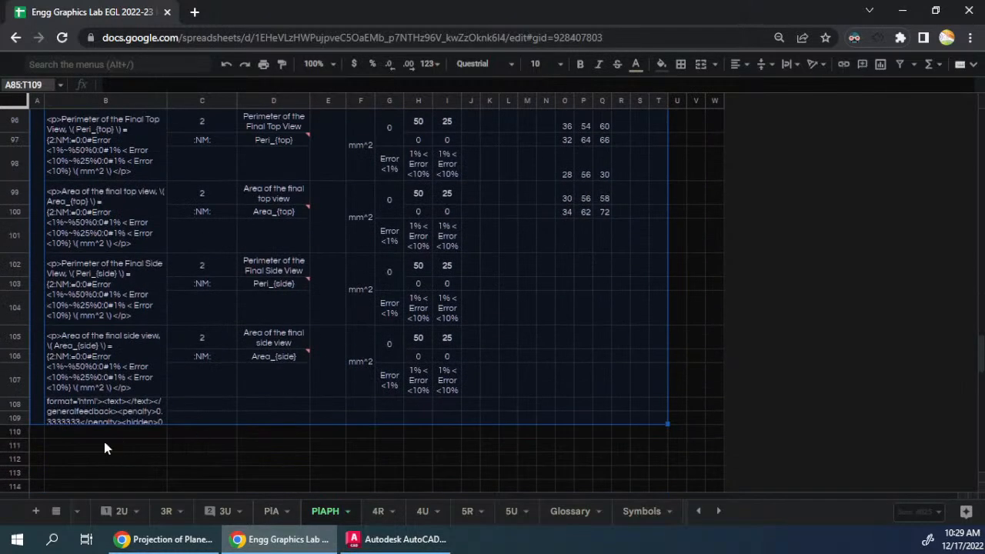
click(39, 446)
drag(38, 294, 432, 396)
key(ctrl+c)
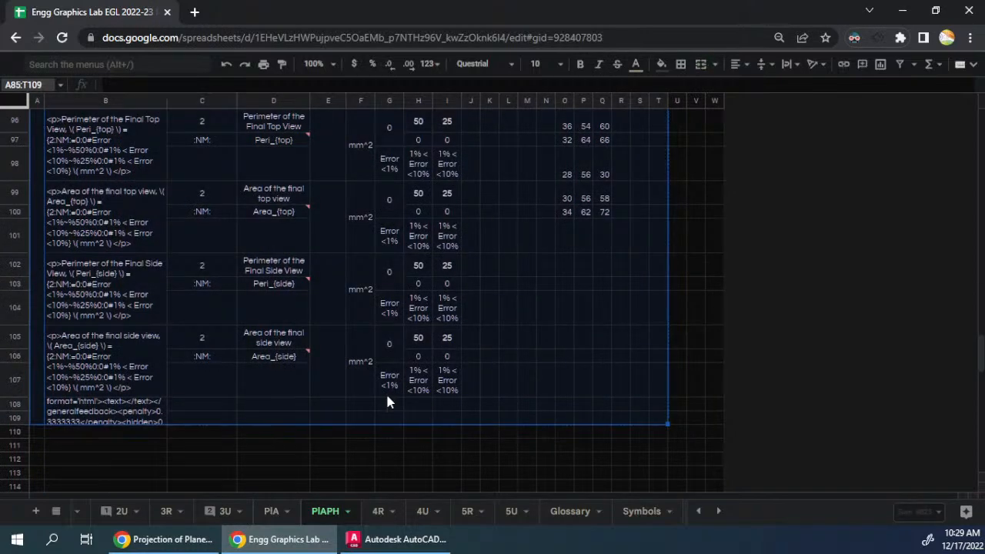
click(51, 444)
key(ctrl+v)
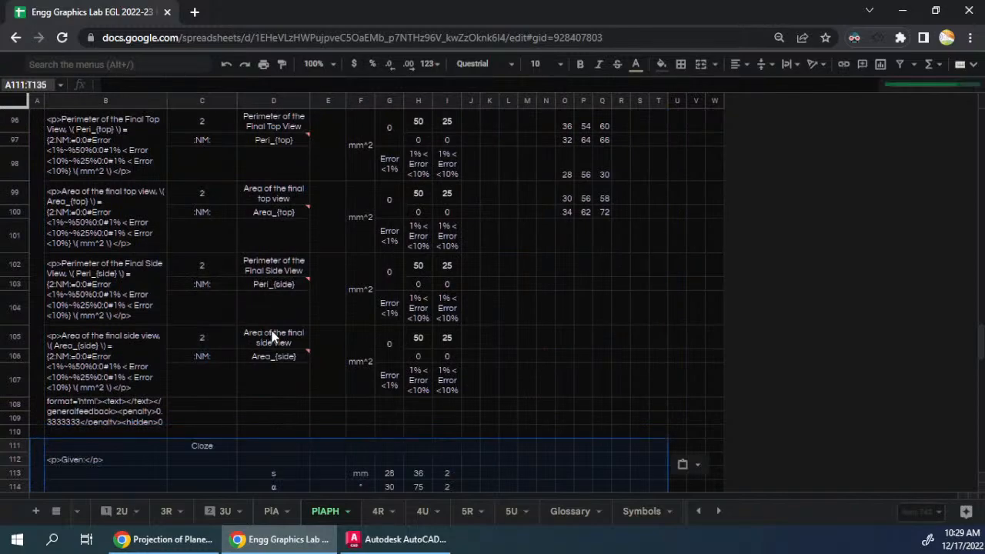
scroll(271, 334, down, 7)
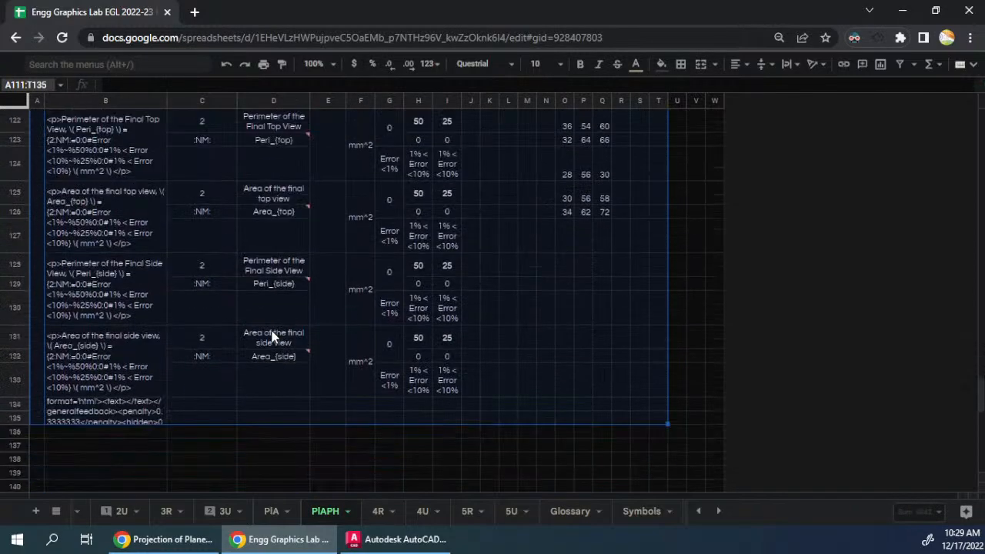
scroll(271, 335, down, 3)
scroll(271, 335, up, 8)
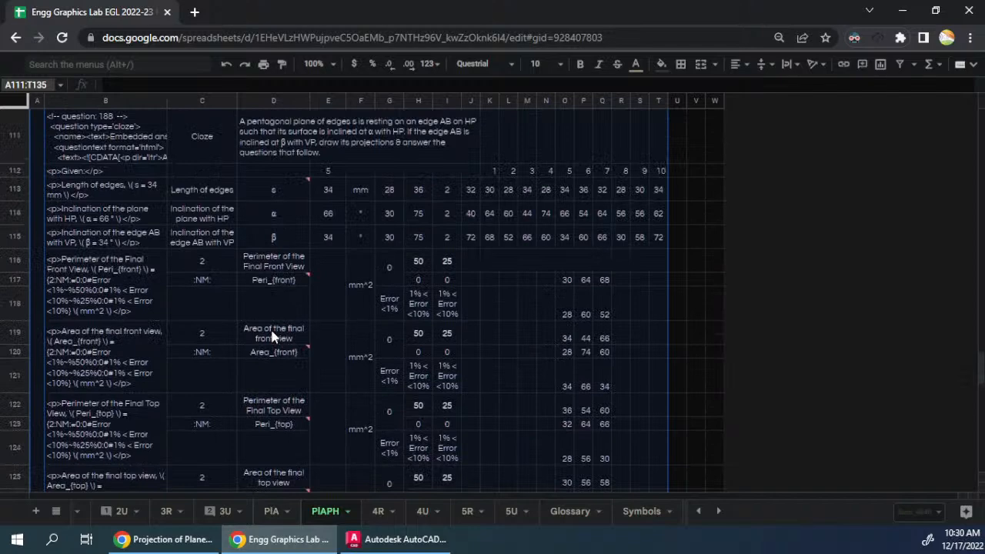
- Place the spreadsheet side by side with the Onshape Pentagon document and return to the second question block
click(343, 292)
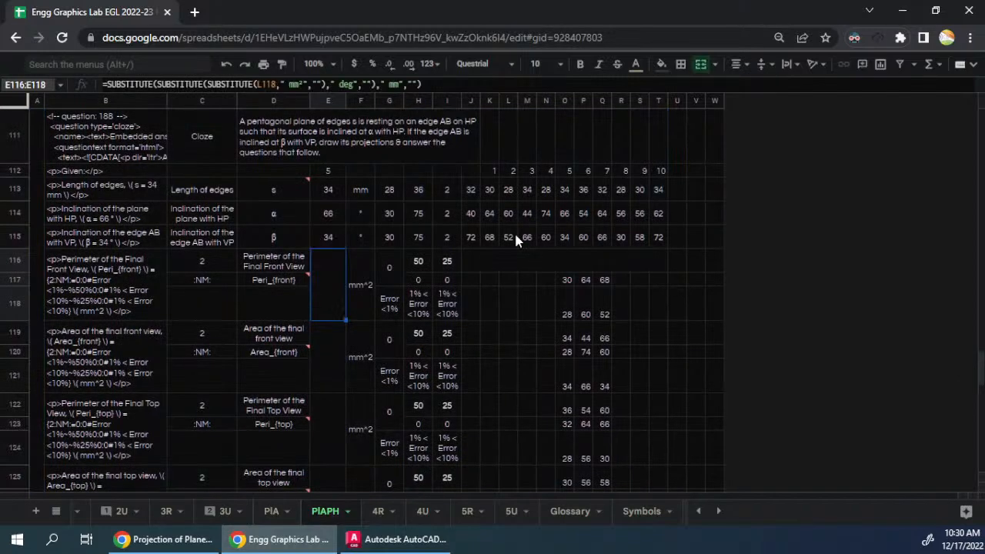
key(super+Left)
scroll(338, 262, up, 6)
scroll(336, 263, up, 18)
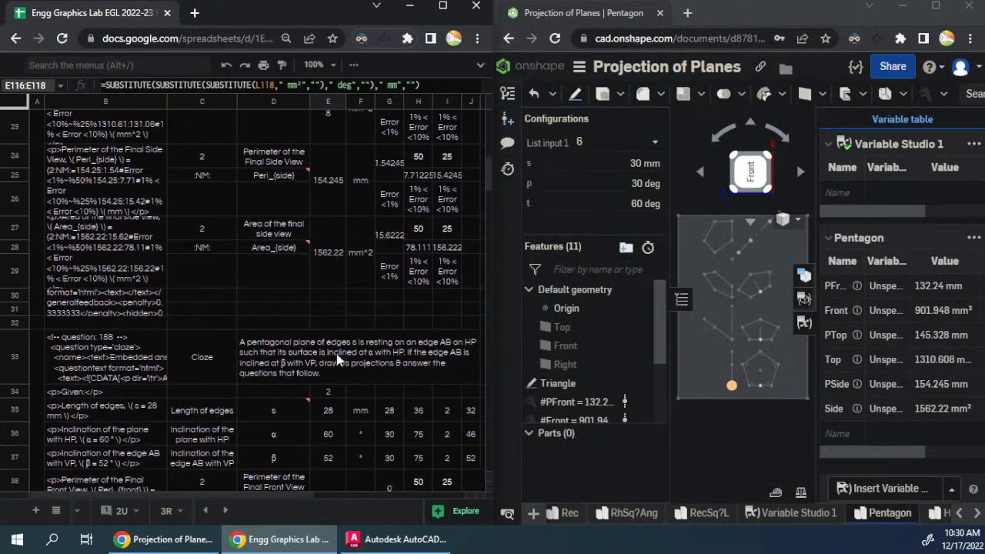
- Examine the edge length and angle values of Pentagon configurations 1 to 10 against the values in the spreadsheet
drag(274, 496, 421, 489)
scroll(365, 406, up, 3)
scroll(365, 410, up, 3)
scroll(354, 392, down, 2)
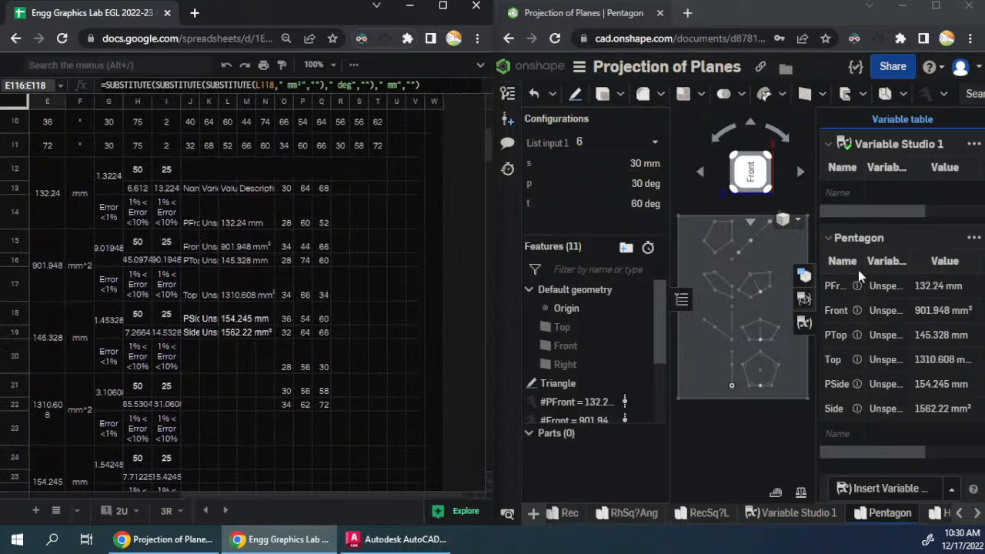
click(804, 275)
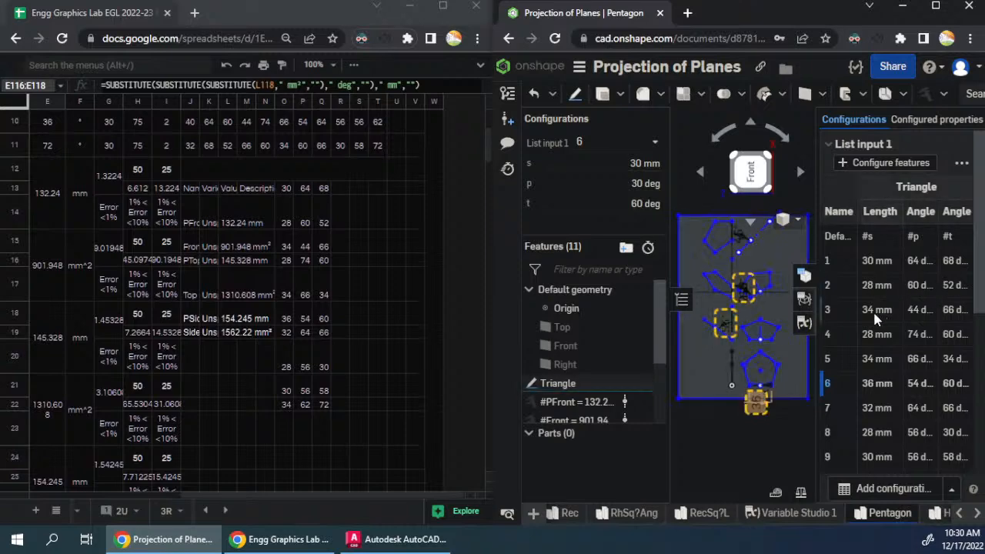
scroll(878, 316, down, 3)
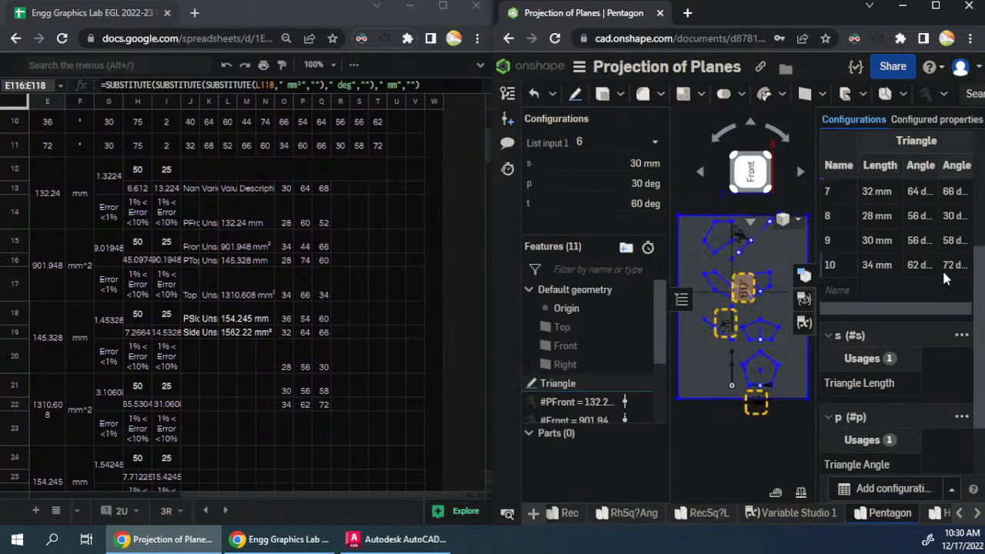
scroll(916, 293, up, 2)
scroll(917, 293, up, 2)
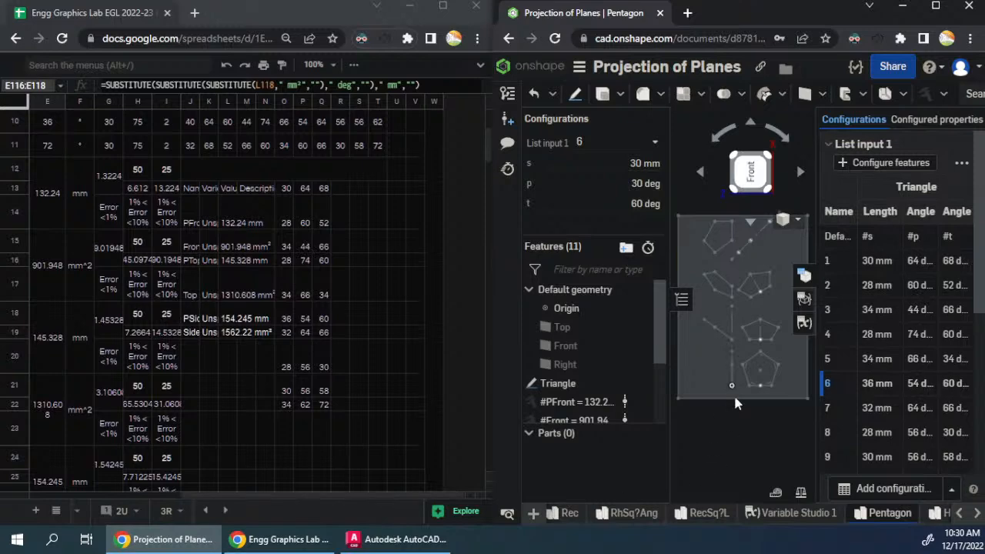
click(804, 323)
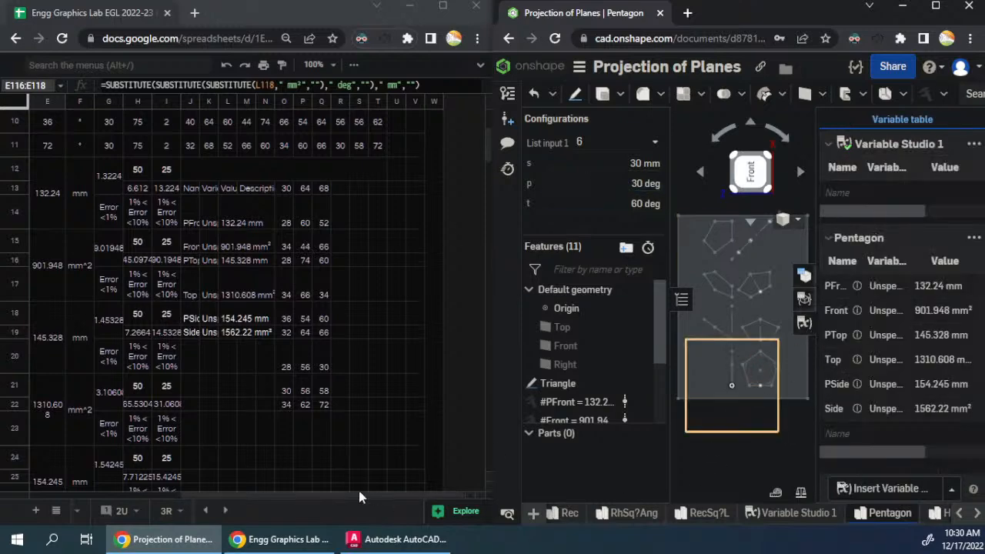
- Set the Pentagon's List input 1 configuration to 2, matching the second question block
drag(359, 495, 187, 496)
scroll(335, 346, up, 3)
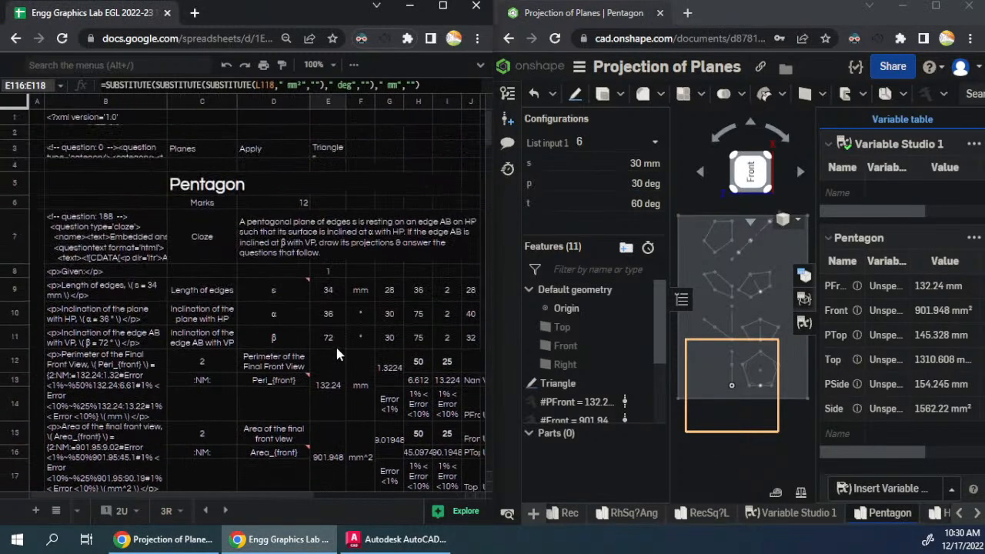
scroll(337, 348, down, 7)
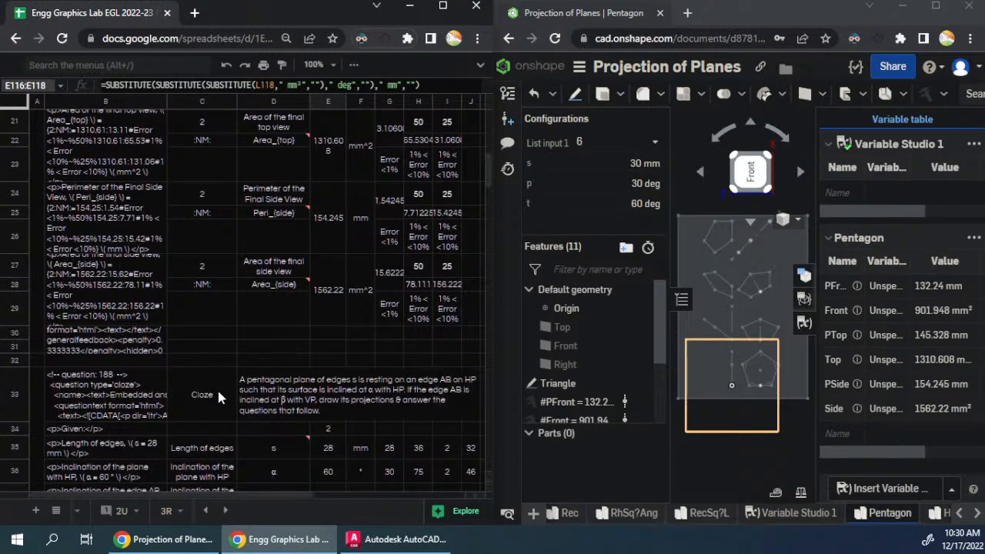
drag(233, 495, 333, 495)
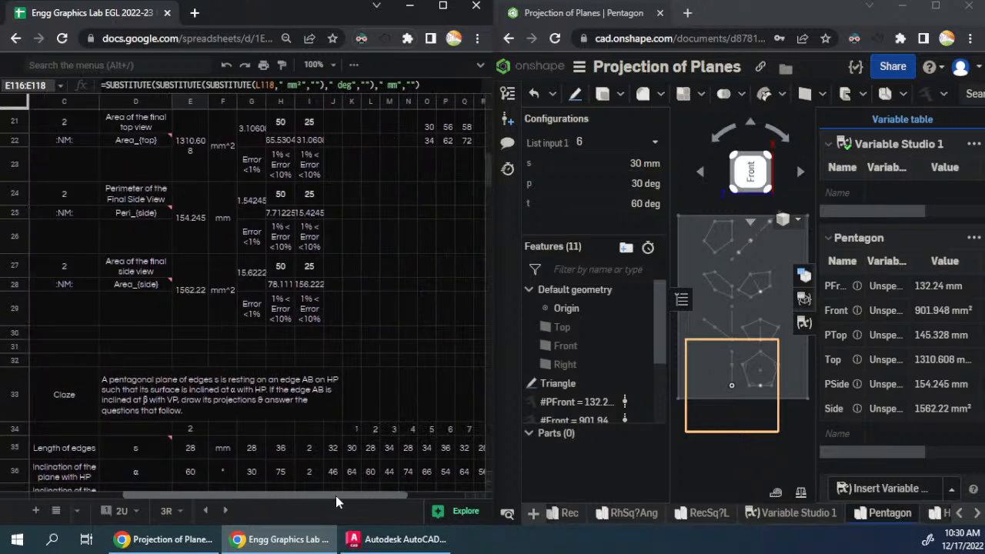
scroll(310, 352, down, 5)
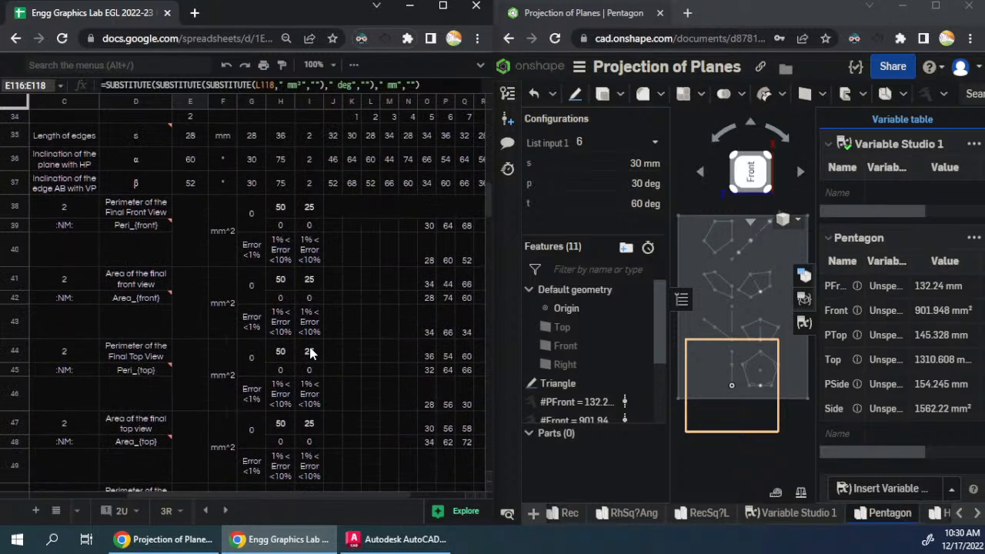
scroll(310, 353, up, 2)
click(196, 208)
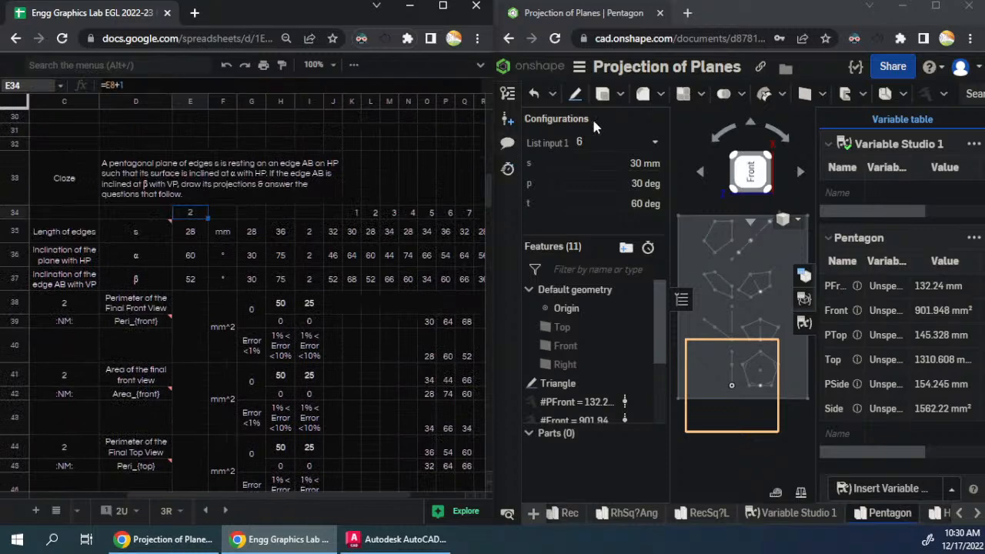
click(616, 143)
click(606, 201)
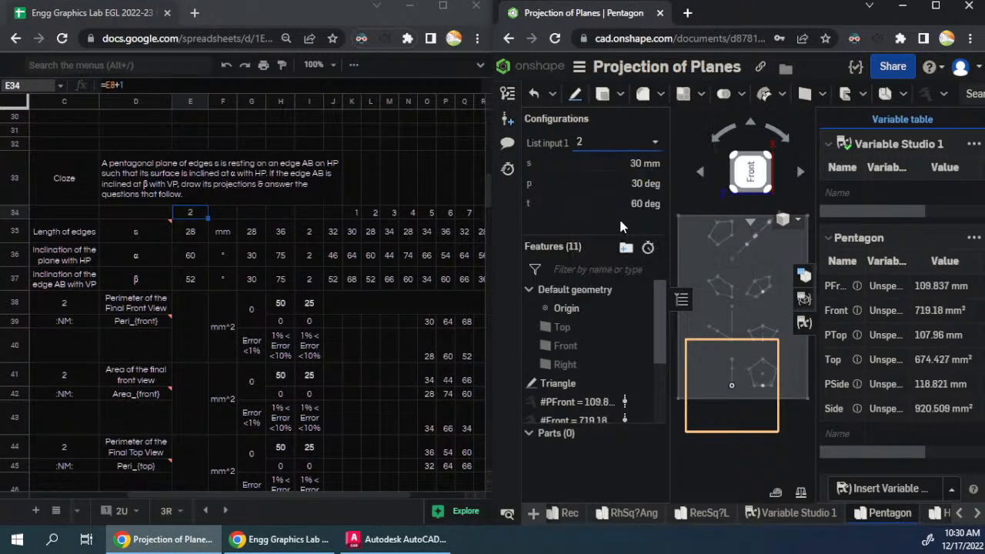
- Copy the Pentagon variable table for configuration 2 and paste it at J39 in the second question block
click(973, 237)
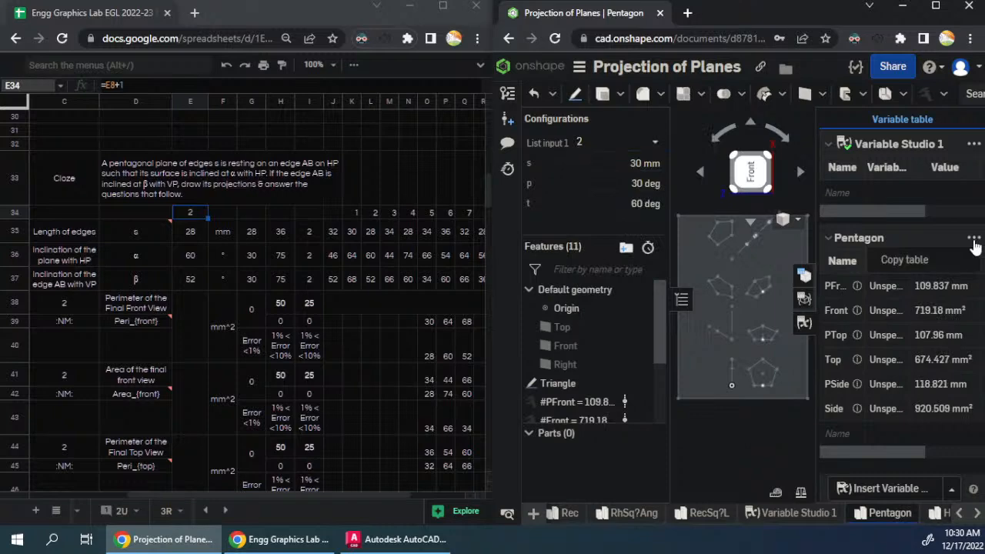
click(908, 260)
click(334, 322)
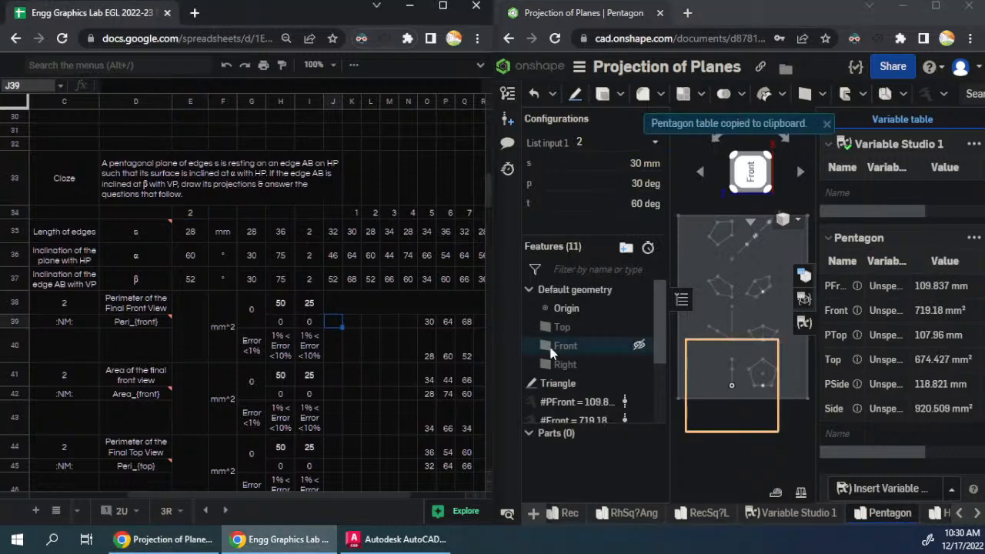
key(ctrl+v)
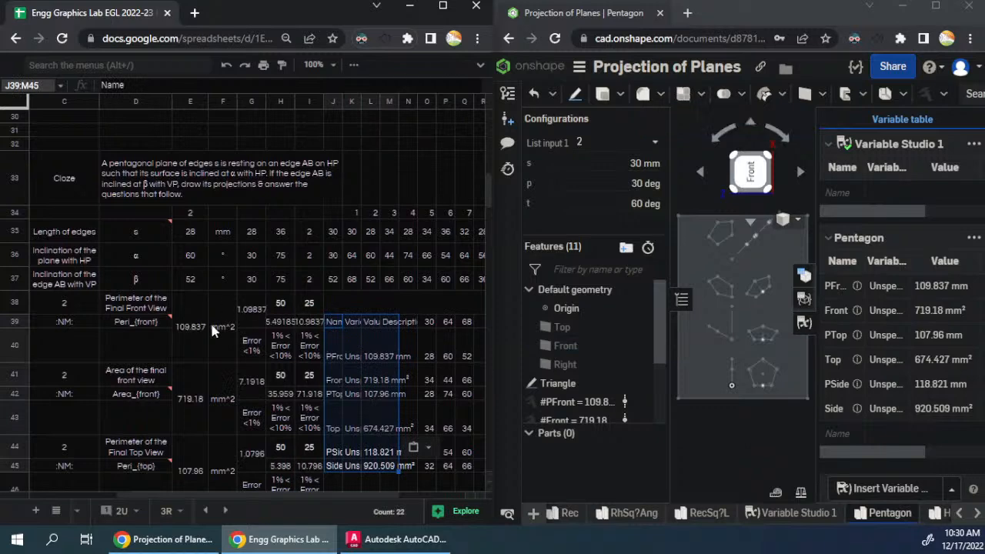
scroll(210, 320, down, 5)
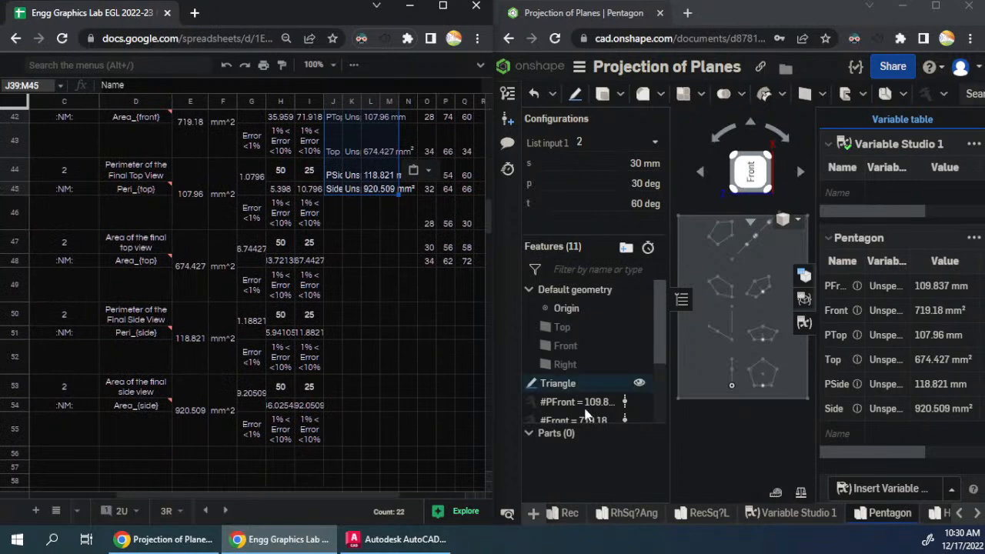
scroll(594, 403, down, 3)
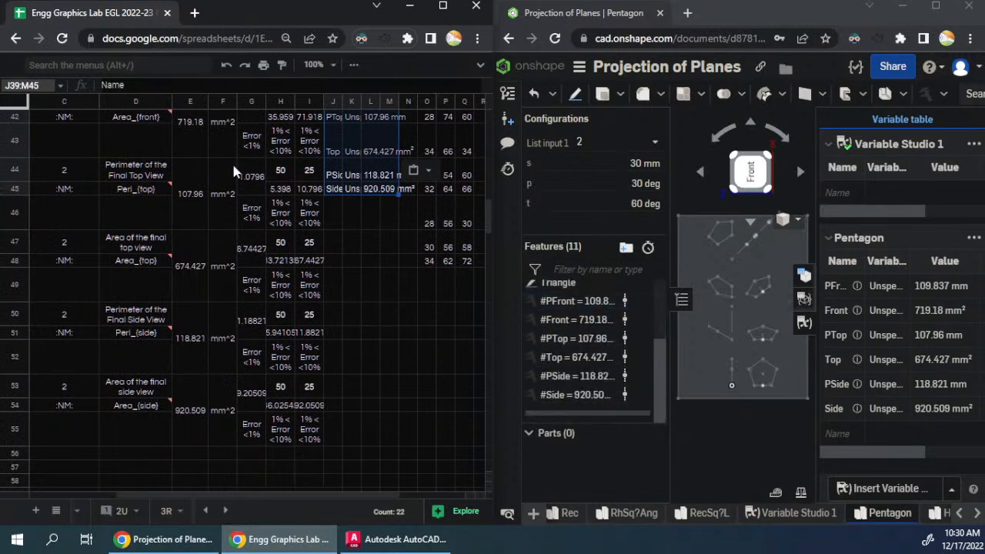
- Switch the Pentagon to configuration 3, copy its variable table and paste it at J65 in the third question block
scroll(275, 282, down, 3)
scroll(275, 291, down, 3)
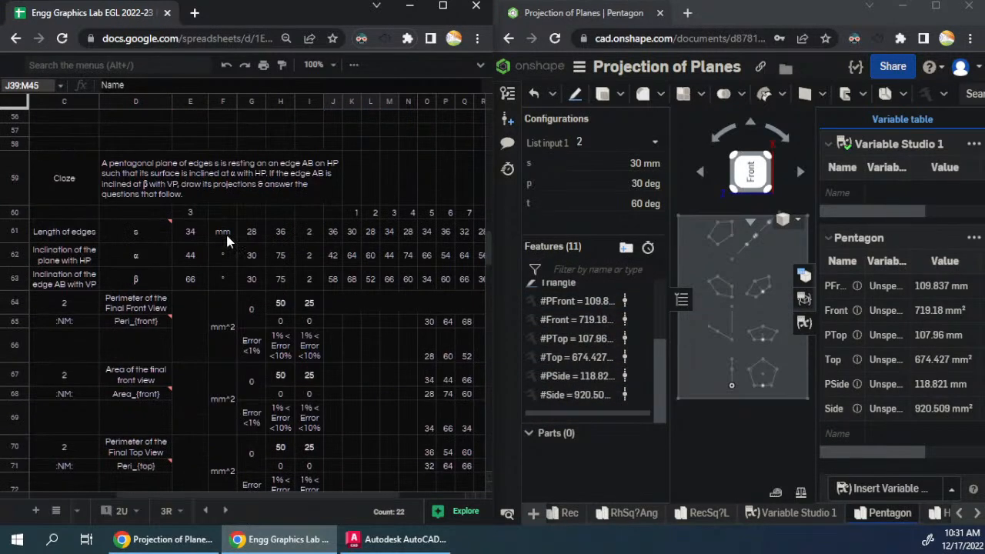
click(615, 142)
click(584, 220)
click(973, 239)
click(894, 260)
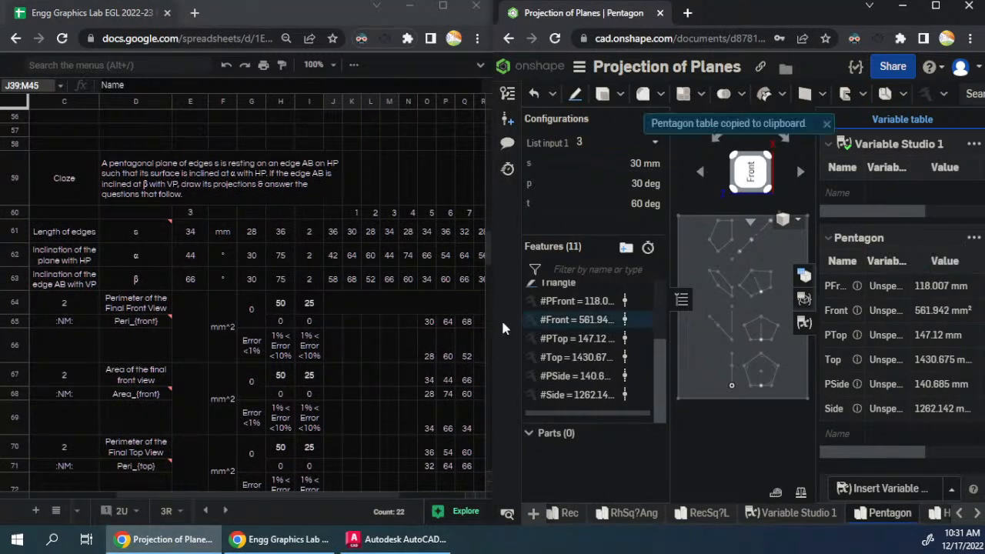
click(334, 320)
key(ctrl+v)
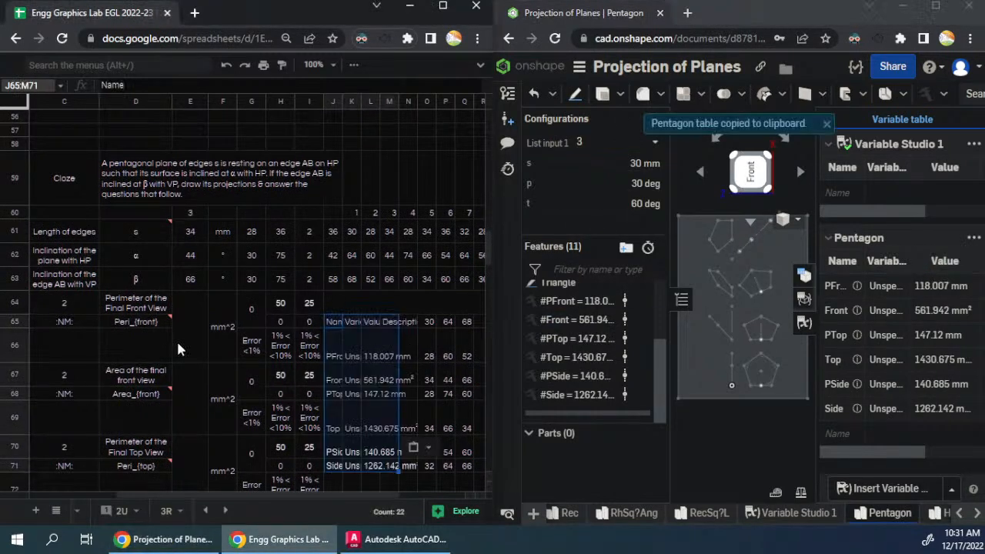
- Switch the Pentagon to configuration 4, copy its variable table and paste it at J91 in the fourth question block
scroll(176, 339, down, 5)
click(615, 143)
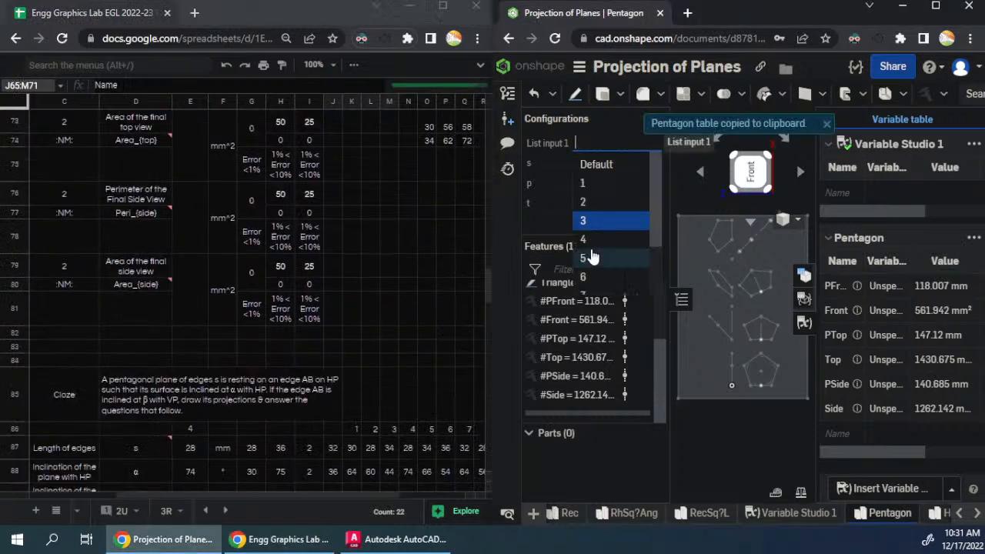
click(592, 238)
click(973, 238)
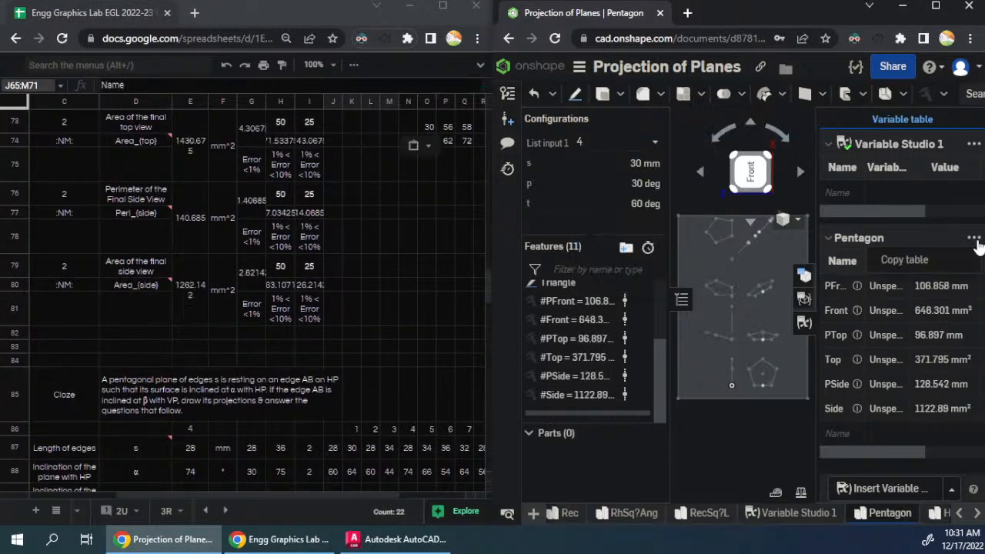
click(943, 265)
scroll(255, 332, down, 2)
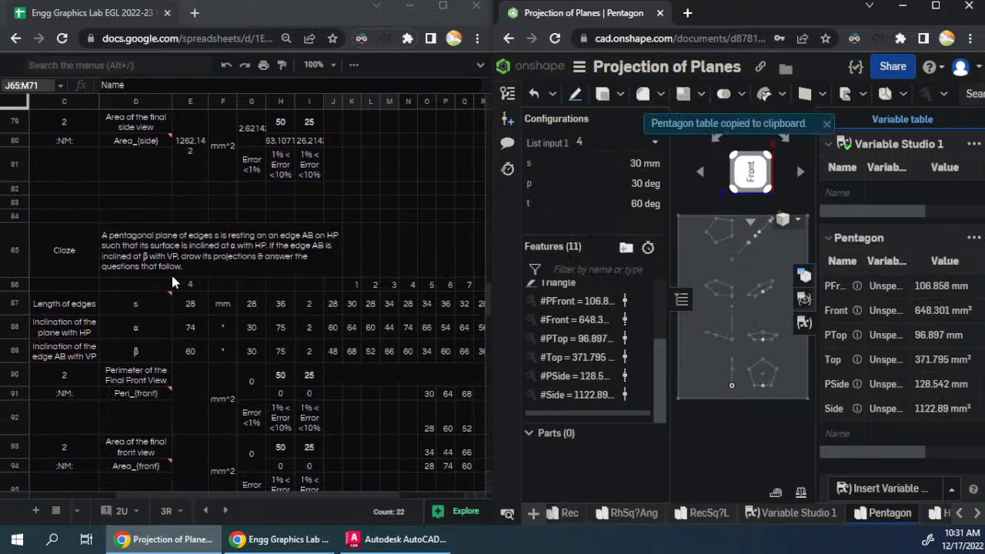
click(331, 399)
key(ctrl+v)
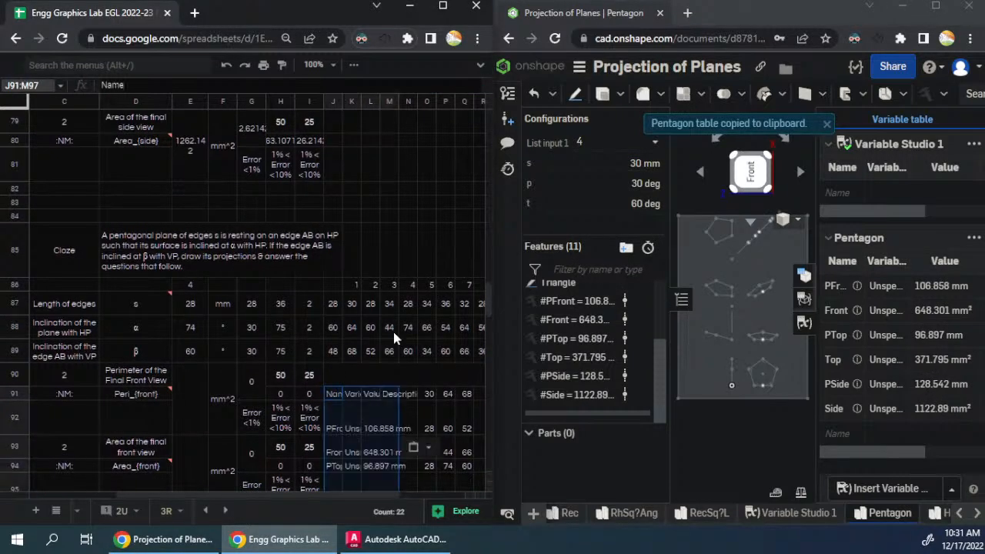
- Switch the Pentagon to configuration 5, copy its variable table and paste it at J117 in the fifth question block
scroll(412, 326, down, 2)
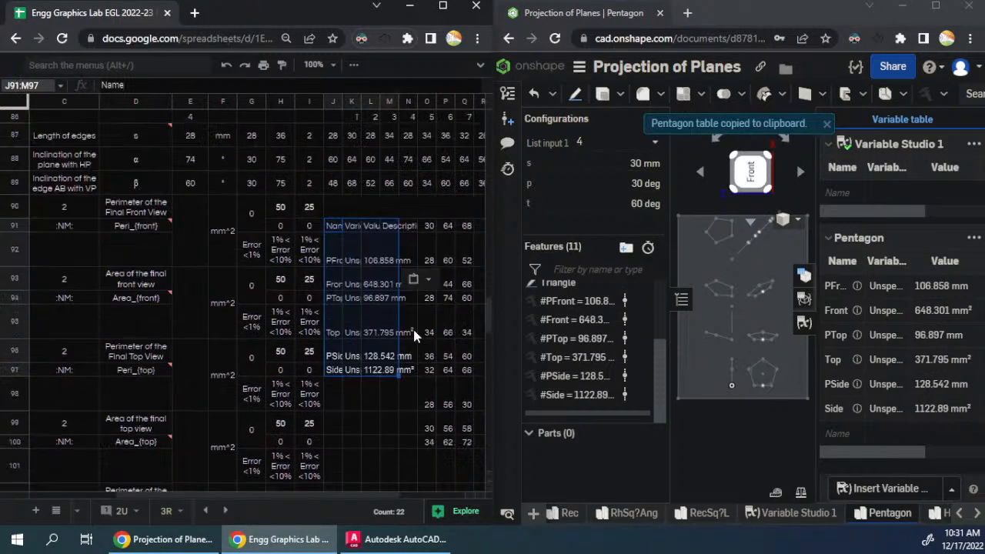
click(640, 146)
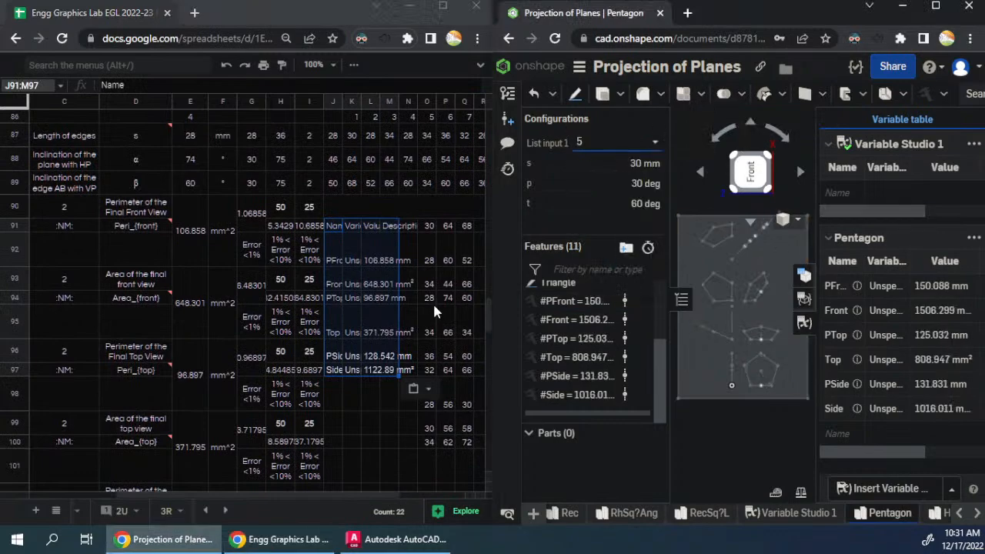
click(973, 238)
click(893, 261)
scroll(353, 250, down, 5)
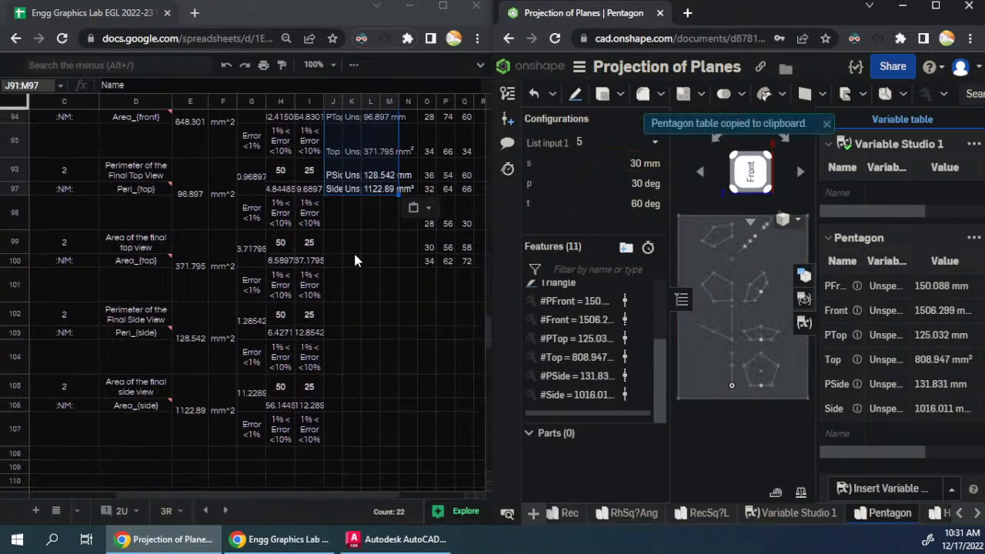
click(332, 294)
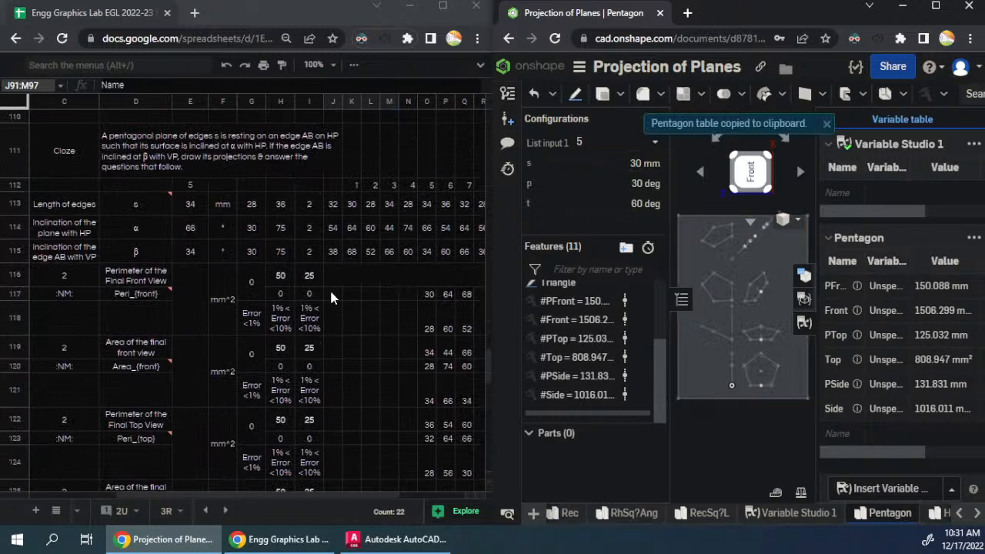
key(ctrl+v)
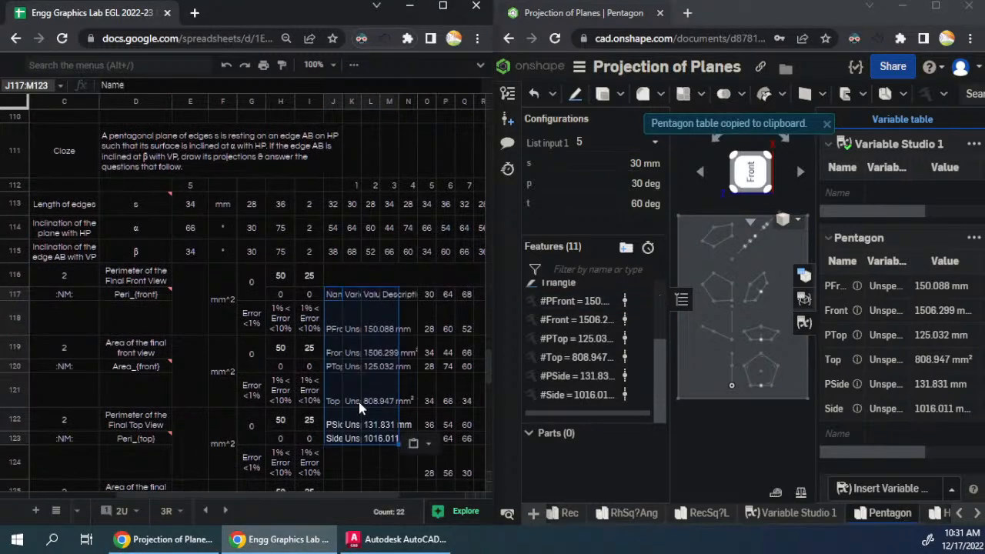
click(258, 352)
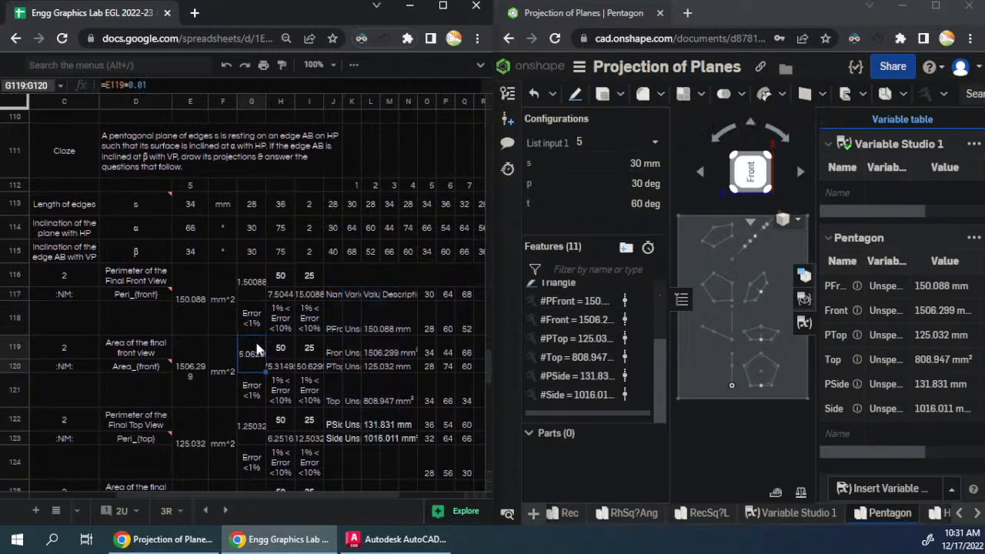
- Copy the fifth question block A111:T135 and paste it at A137 as the sixth question, with the spreadsheet window maximized
scroll(261, 325, up, 3)
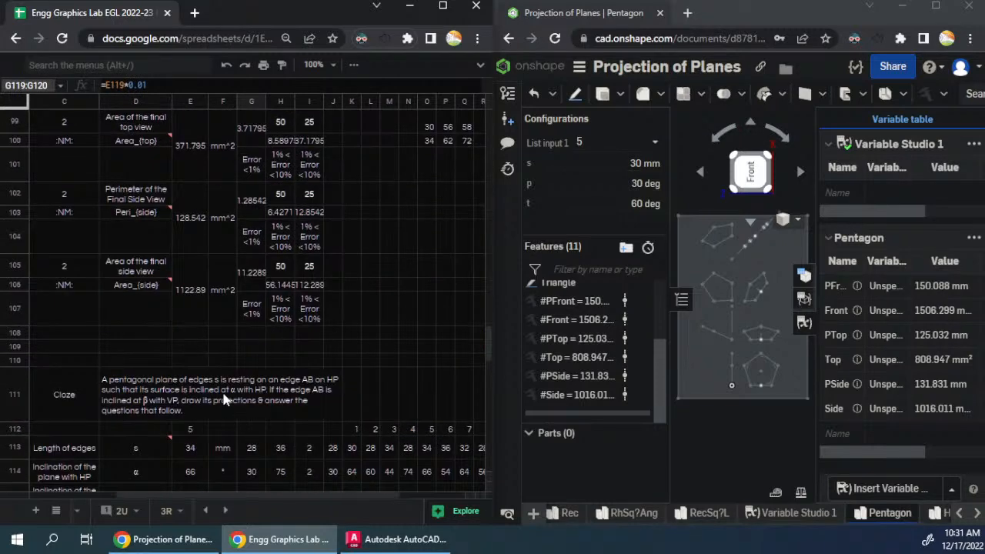
drag(221, 496, 121, 494)
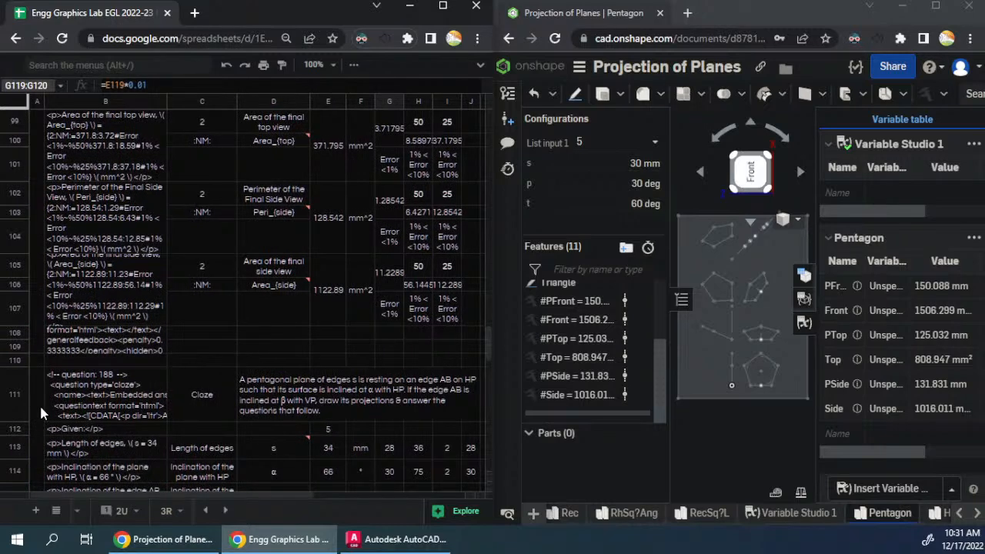
drag(41, 408, 297, 410)
scroll(312, 386, down, 2)
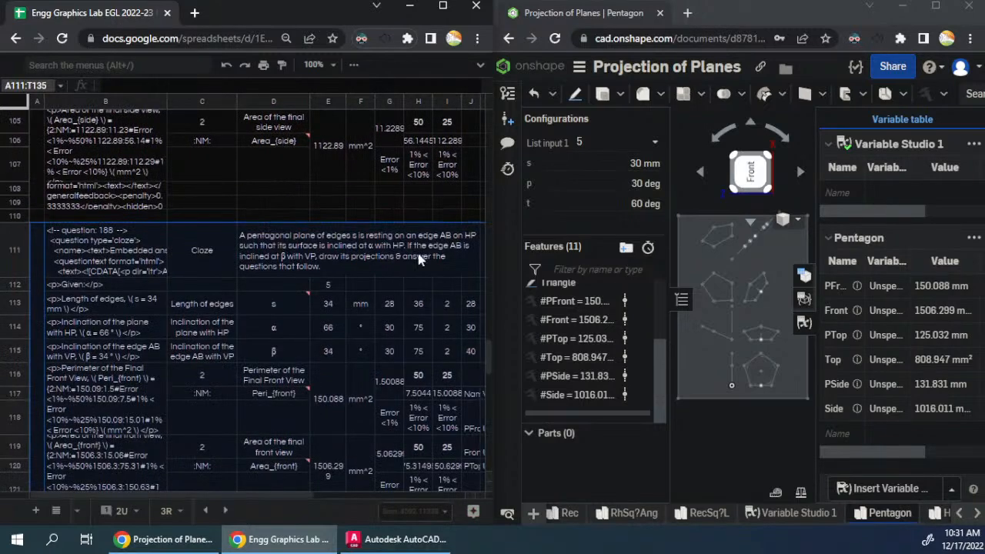
click(443, 5)
scroll(477, 216, down, 2)
scroll(500, 269, down, 5)
click(55, 339)
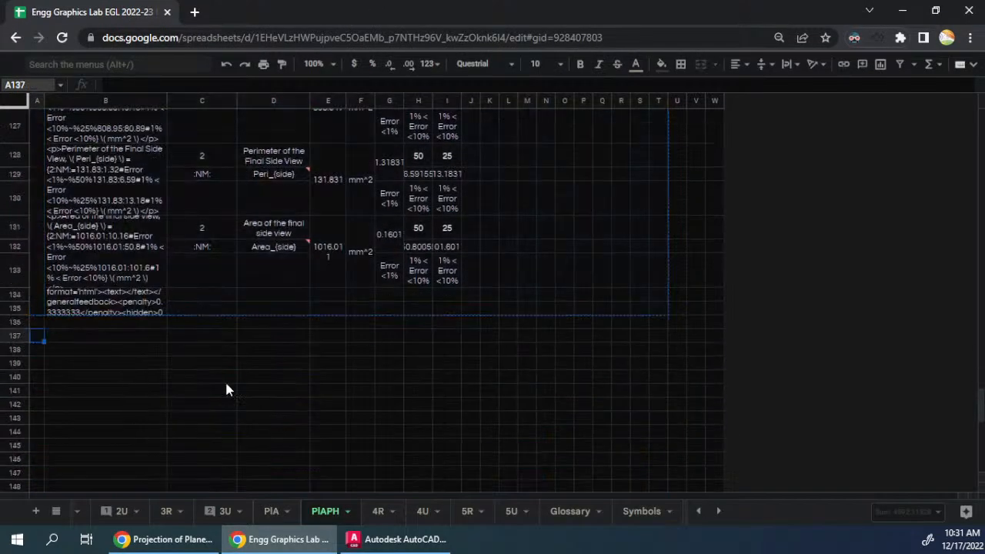
key(ctrl+v)
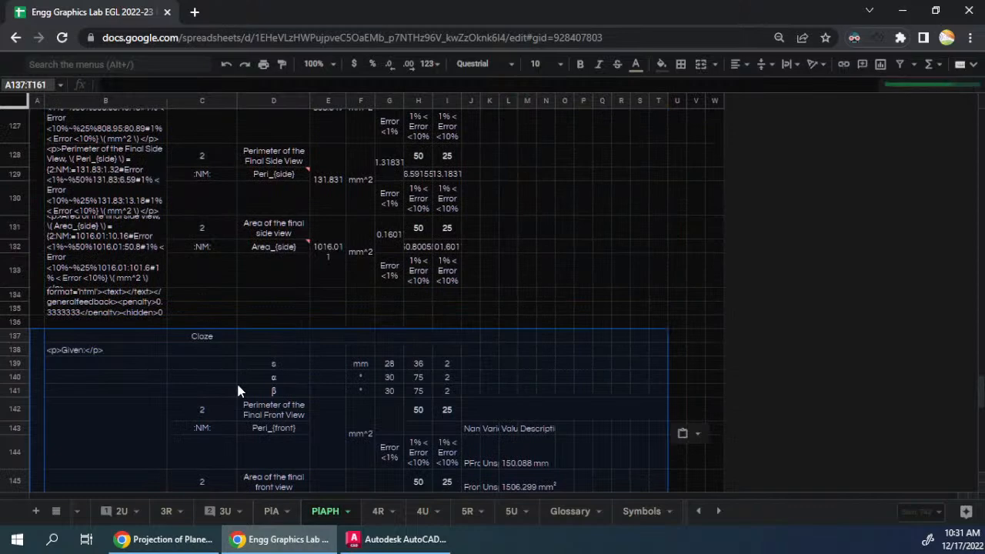
- Change the resting plane in the sixth question's text in D137 from HP to VP
click(289, 360)
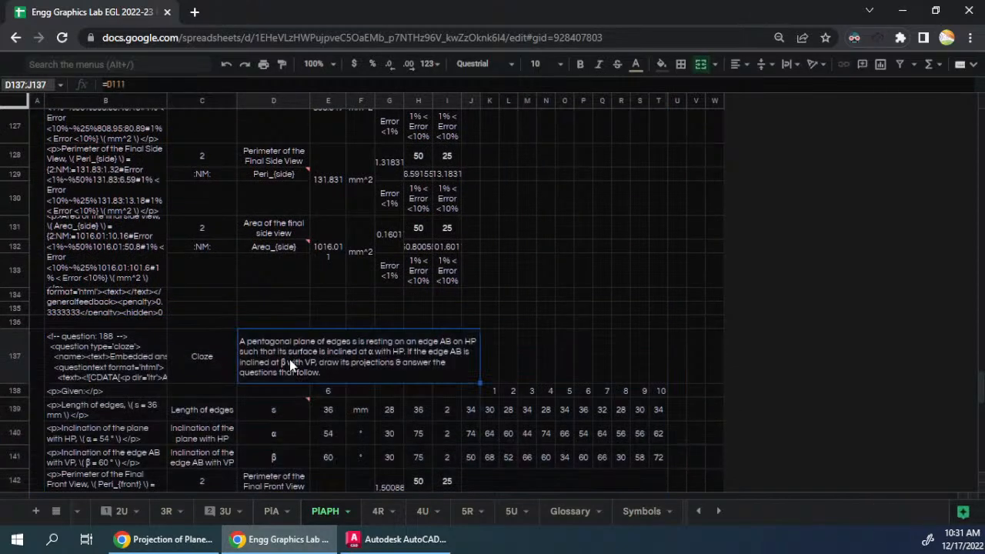
double_click(375, 366)
drag(459, 336, 466, 336)
text(V)
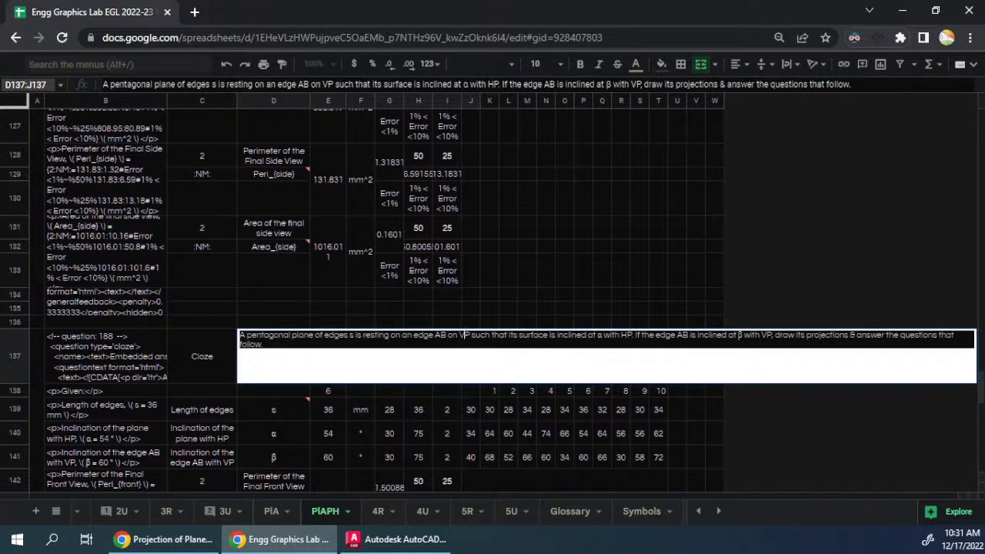
- Edit the question text in D137 so the surface is inclined at α with VP and edge AB at β with HP
double_click(625, 336)
text(VP)
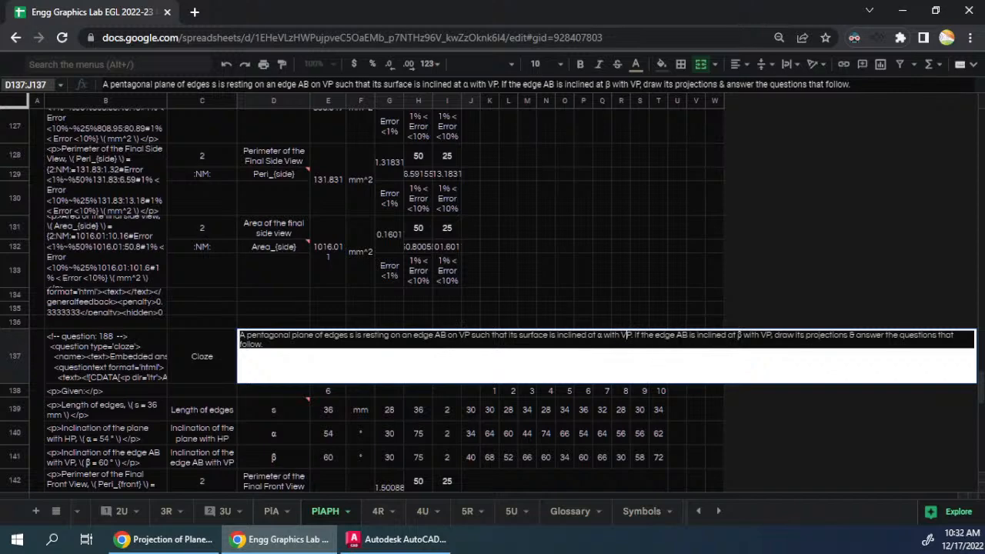
double_click(765, 336)
text(HP)
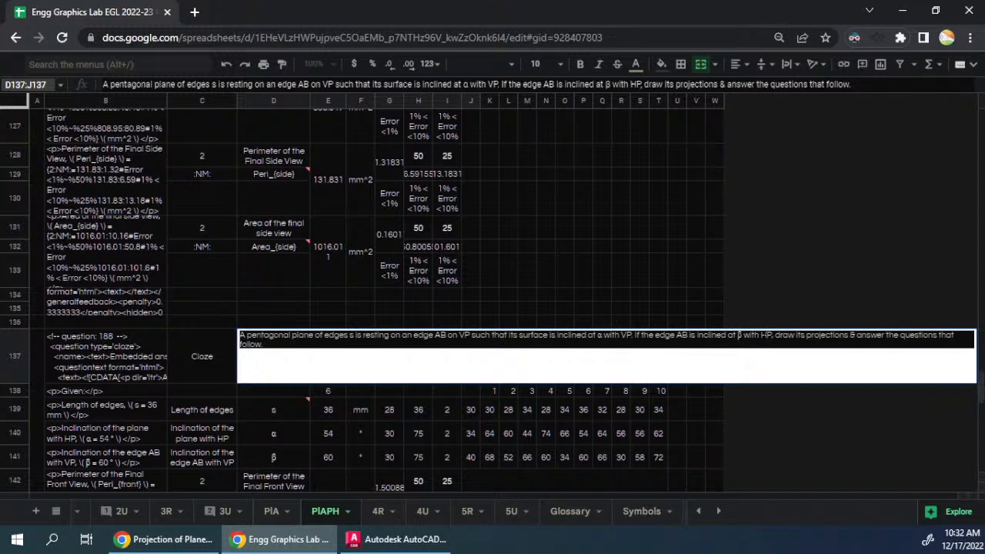
key(Return)
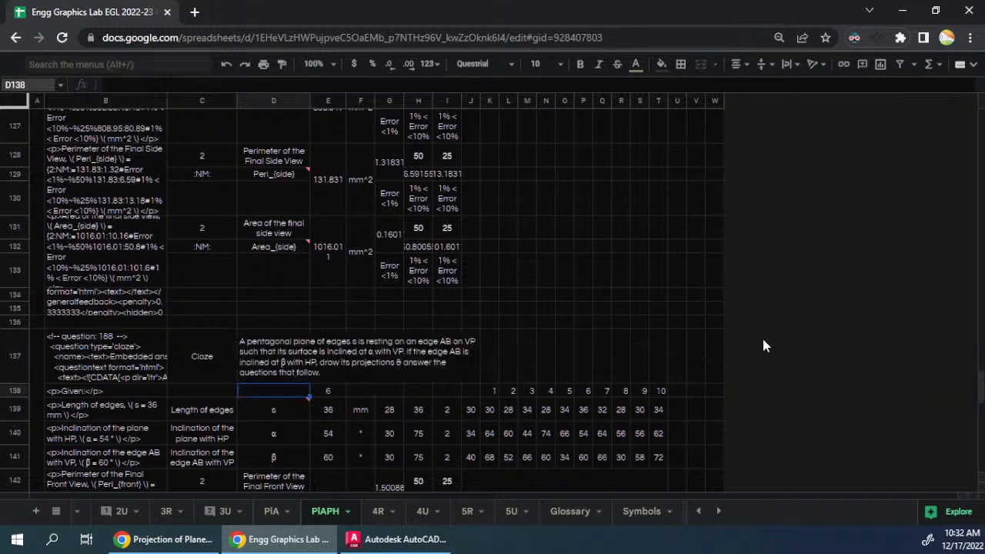
- Replace the formulas behind the two inclination labels in C140:C141 with their plain text values
scroll(234, 460, down, 2)
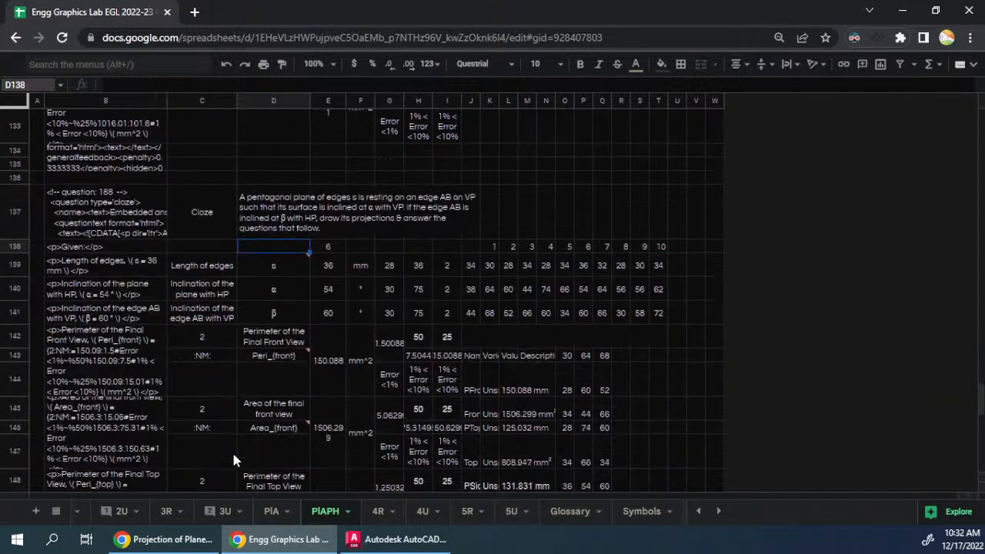
click(227, 291)
text(=C114)
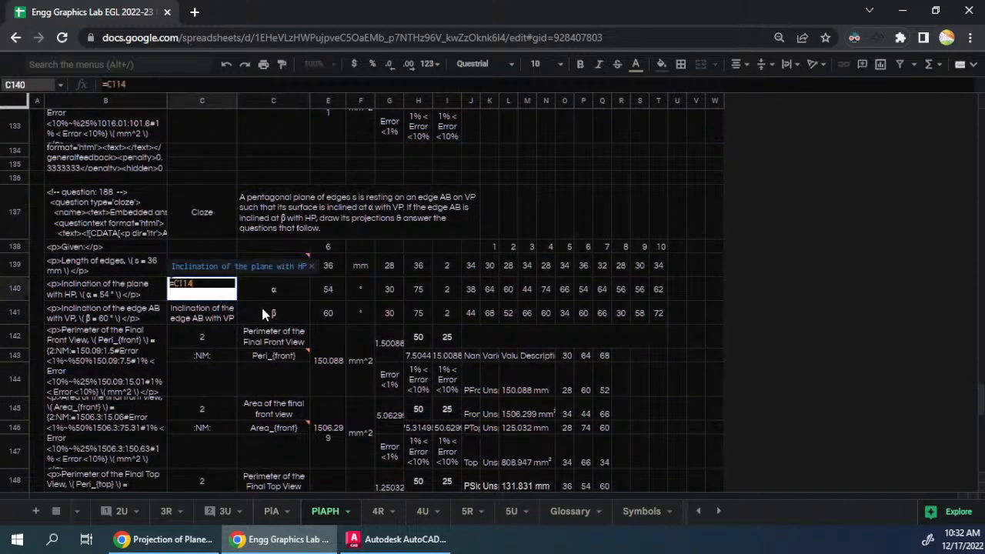
key(Escape)
drag(227, 293, 225, 317)
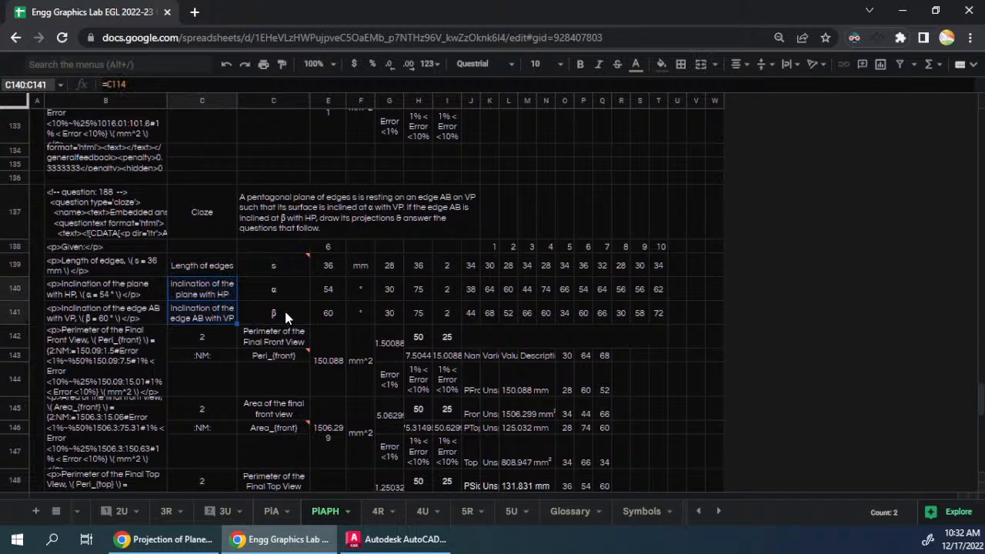
text(Inclination of the plane with HP Inclination of the edge AB with VP)
- Change the labels to "Inclination of the plane with VP" in C140 and "Inclination of the edge AB with HP" in C141
double_click(207, 292)
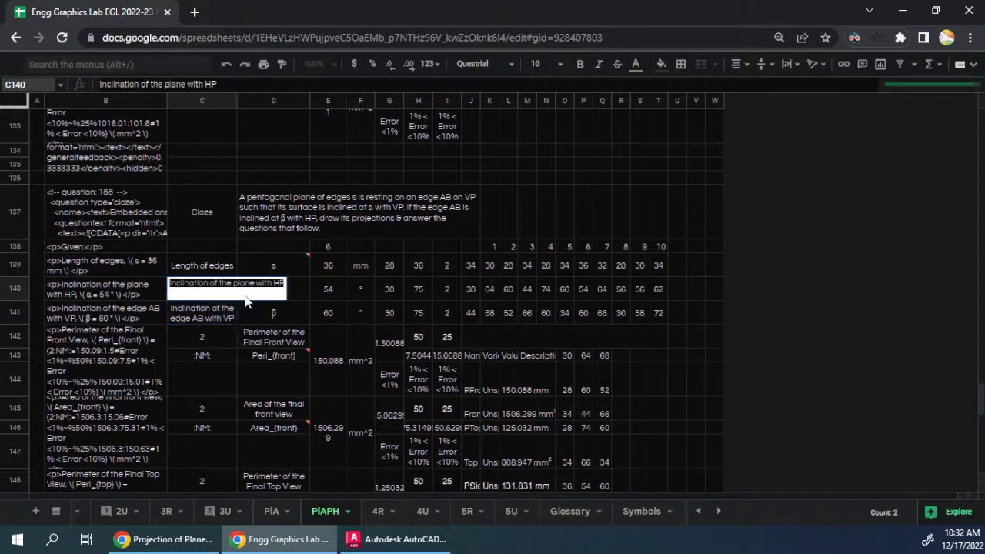
text(V)
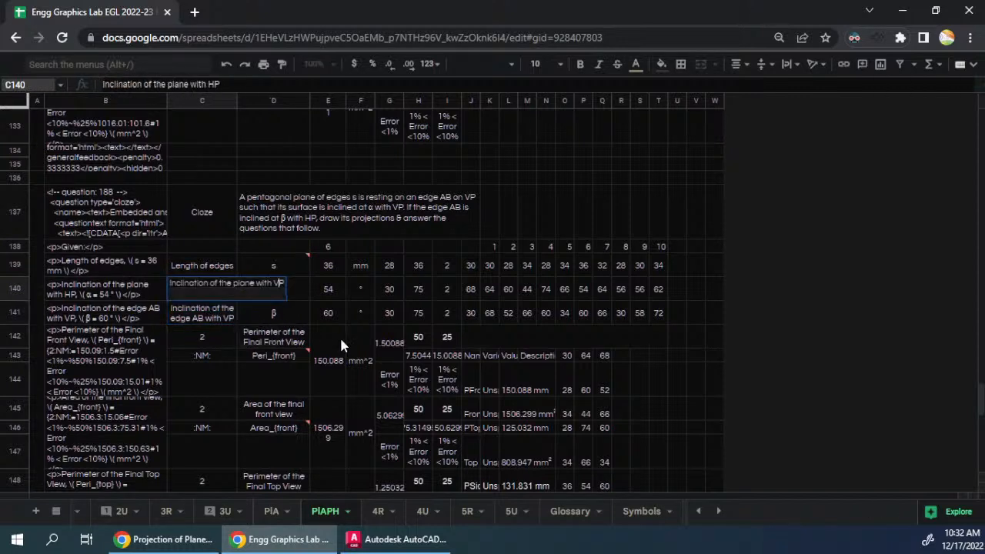
key(Return)
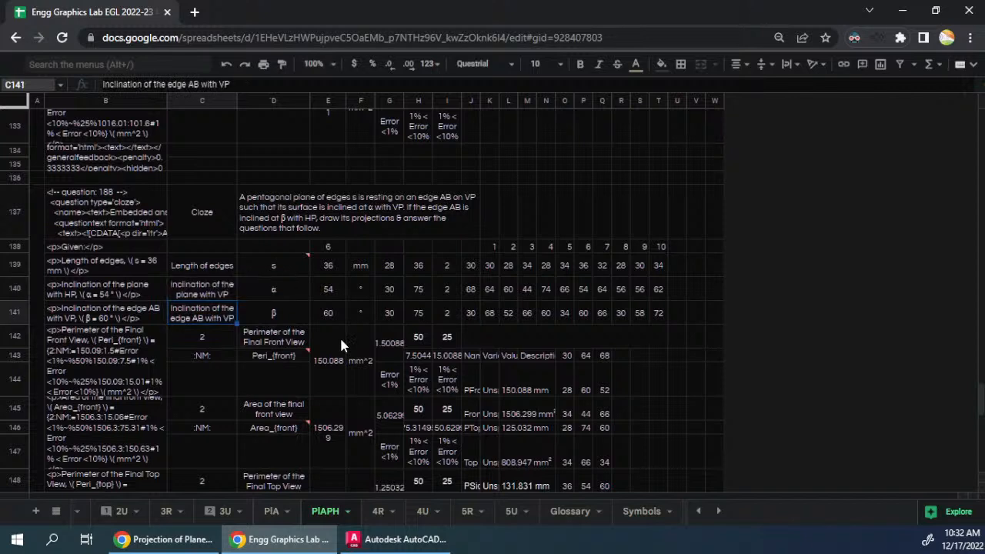
key(Return)
key(shift+Left)
key(shift+Left)
text(HP)
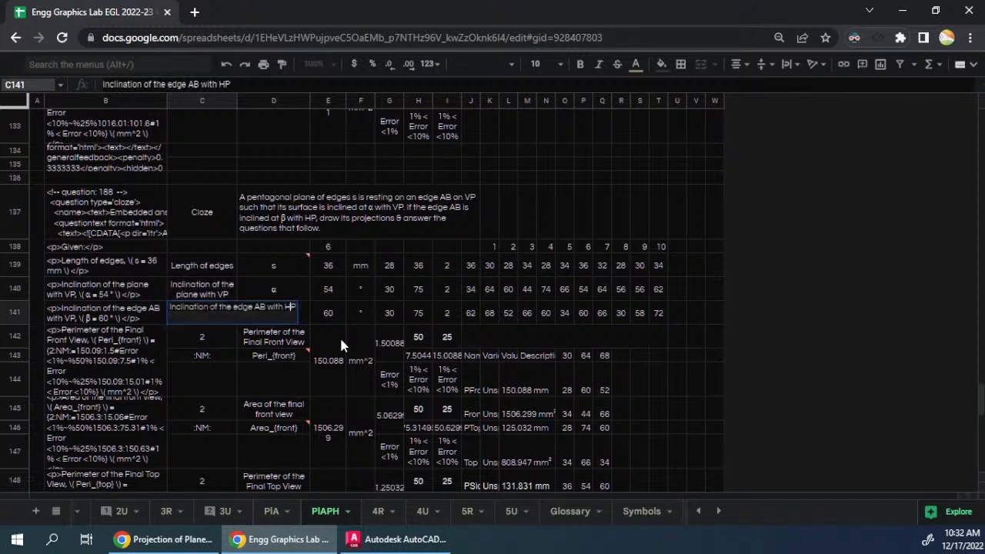
key(Return)
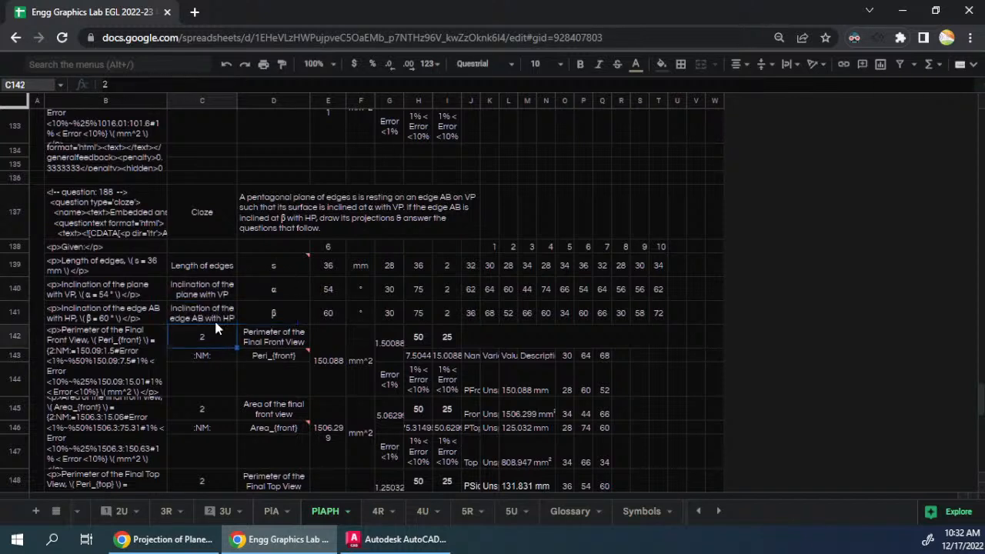
- Clear the copied variable table in J143:N149 of the sixth question block
scroll(248, 353, down, 5)
scroll(314, 371, up, 6)
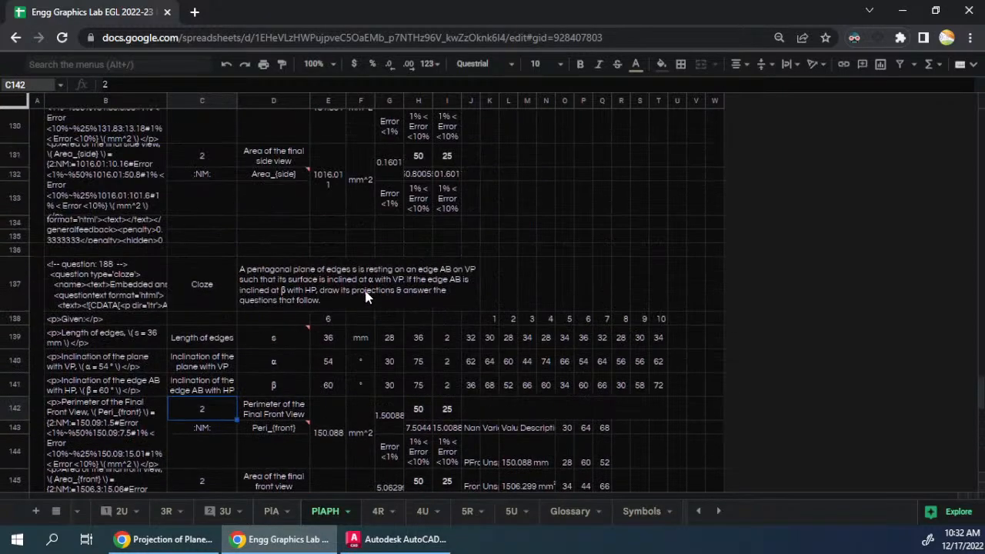
scroll(375, 301, down, 2)
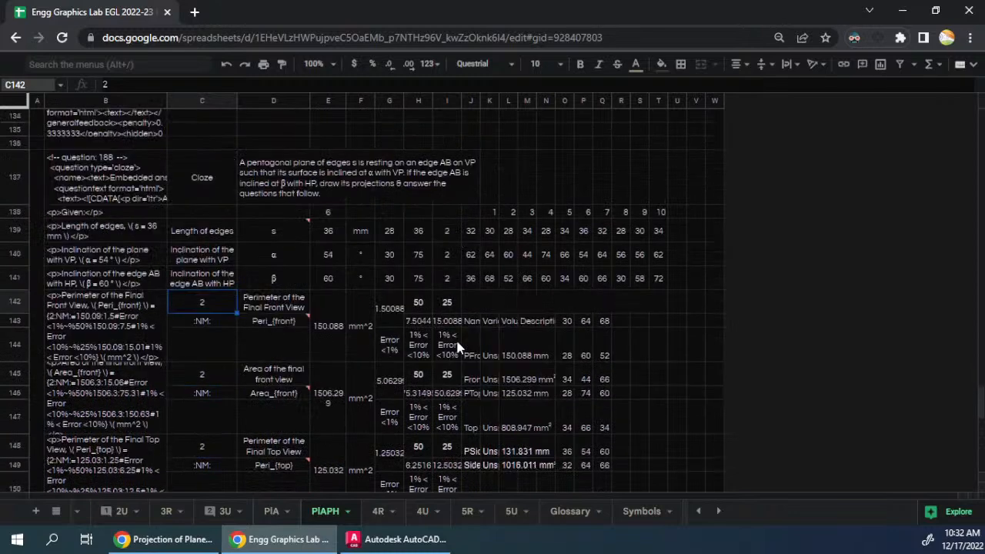
drag(474, 327, 546, 462)
key(Delete)
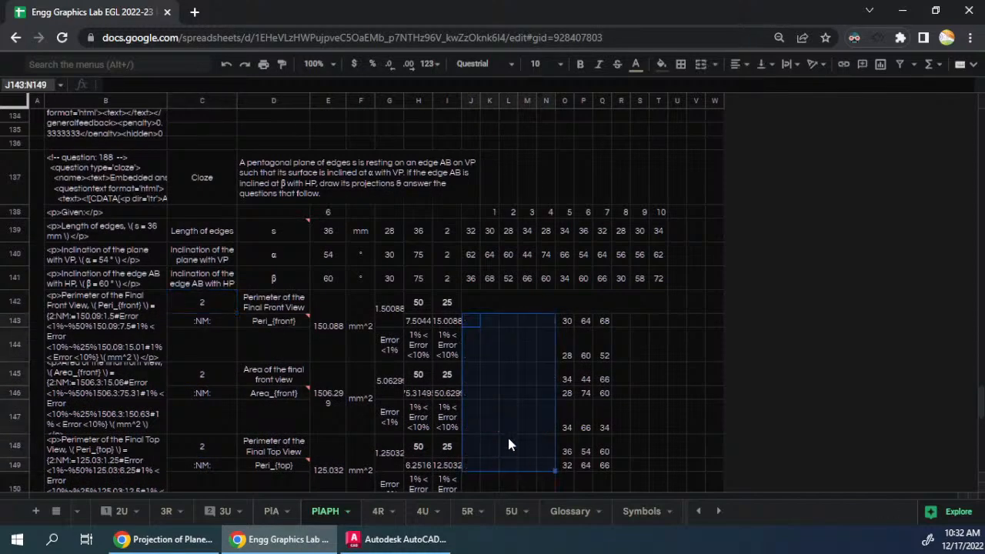
click(474, 376)
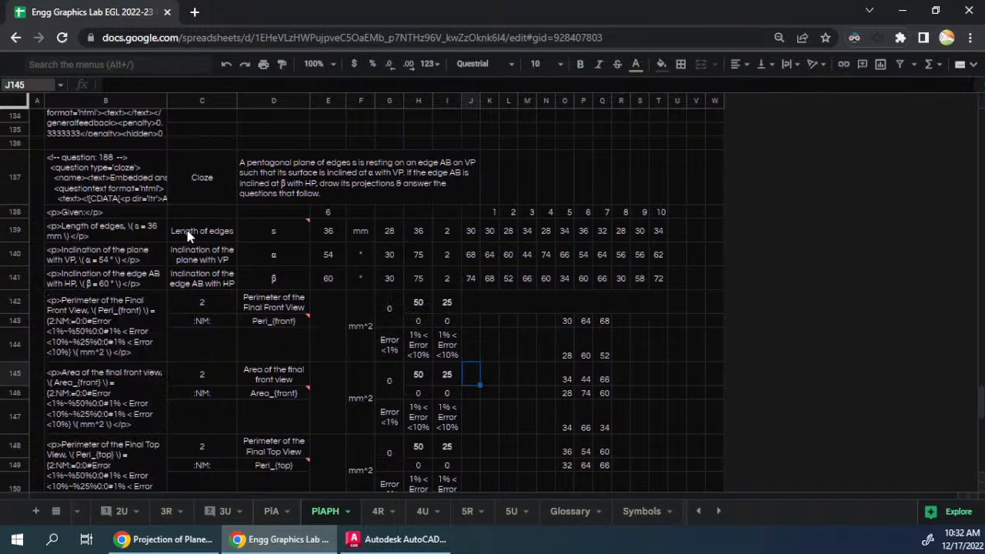
- Copy the fifth question block A111:T135 and paste it at A163 as the seventh question
scroll(556, 280, up, 10)
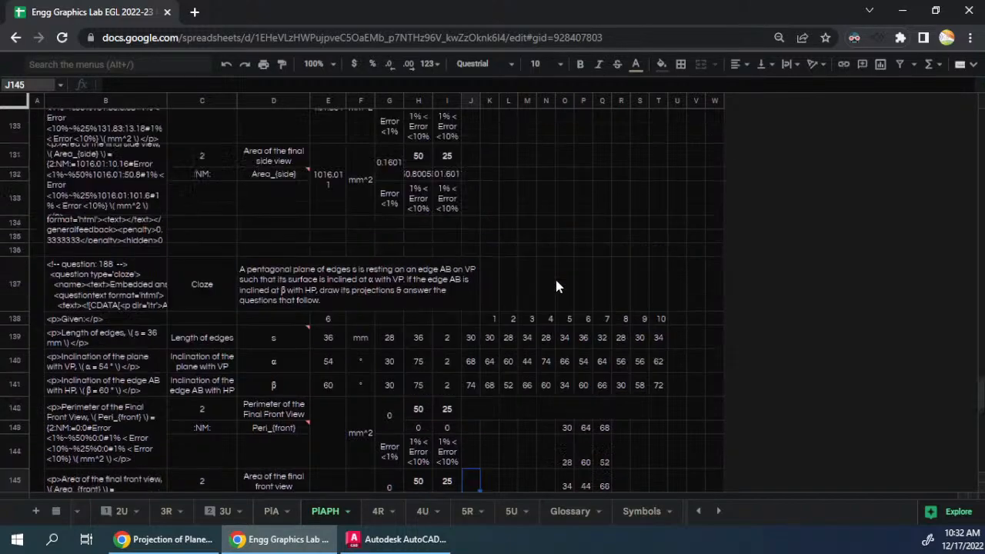
scroll(523, 305, up, 3)
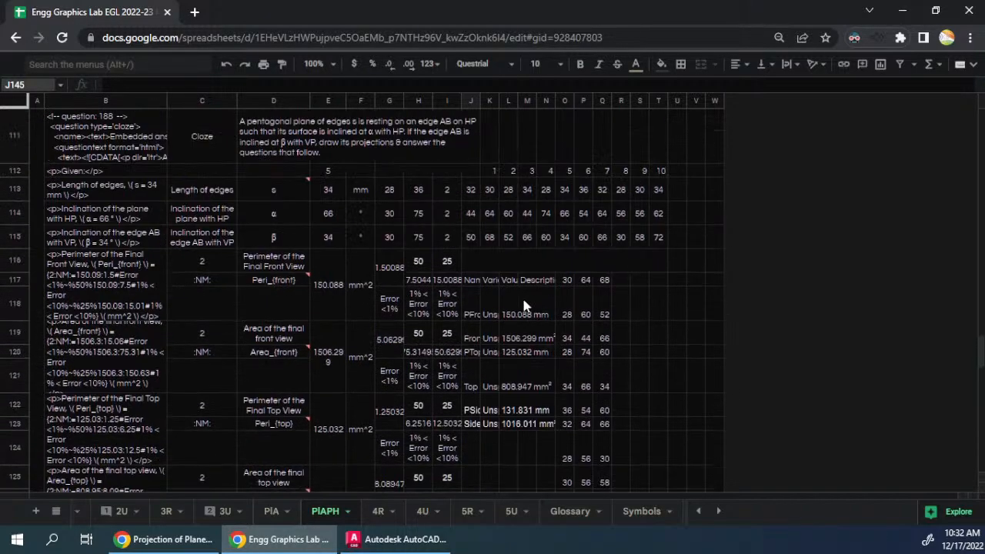
click(35, 198)
key(ctrl+a)
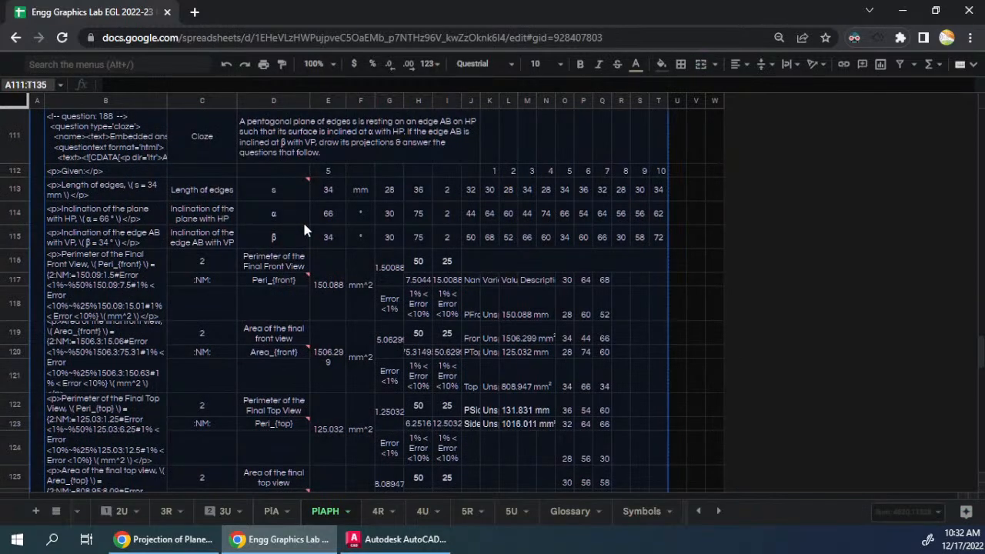
scroll(303, 220, down, 15)
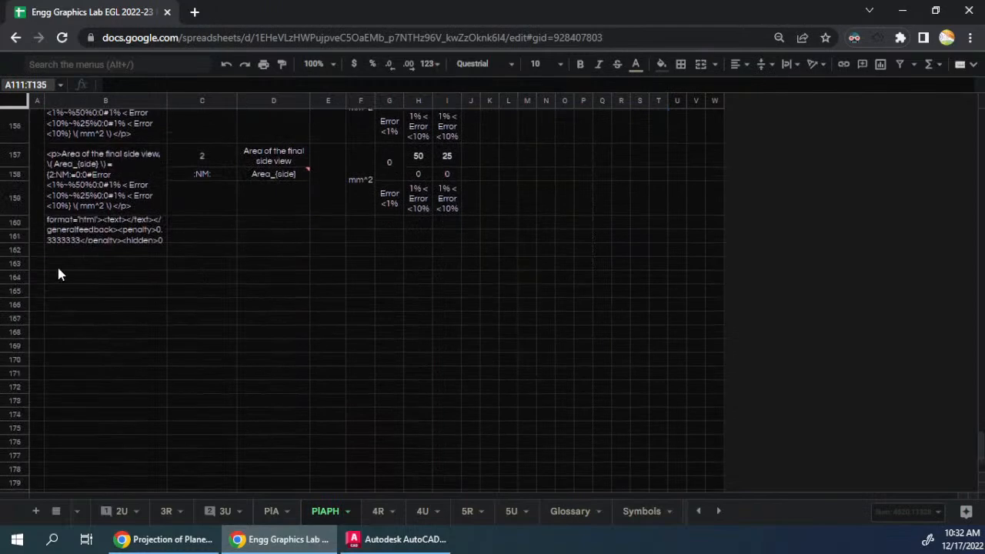
click(39, 263)
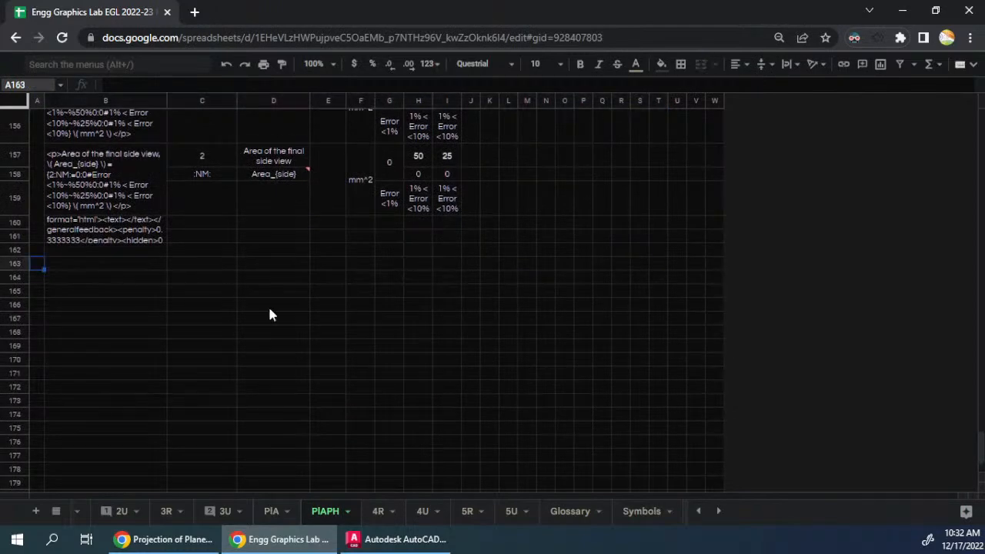
key(ctrl+v)
- Check the cell references in D163, C166, C167 and K164 of the seventh question, and the answer formula in E142
double_click(300, 287)
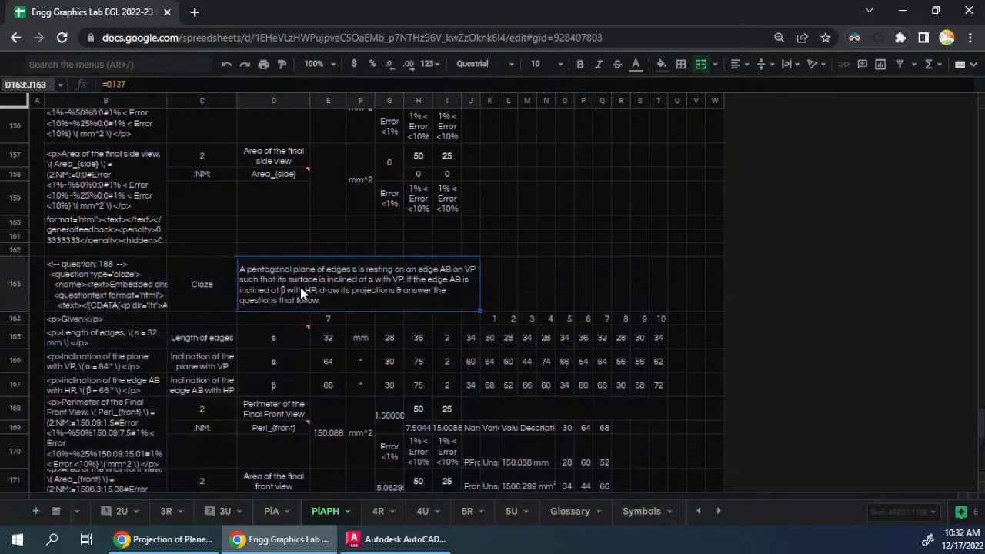
scroll(337, 215, up, 7)
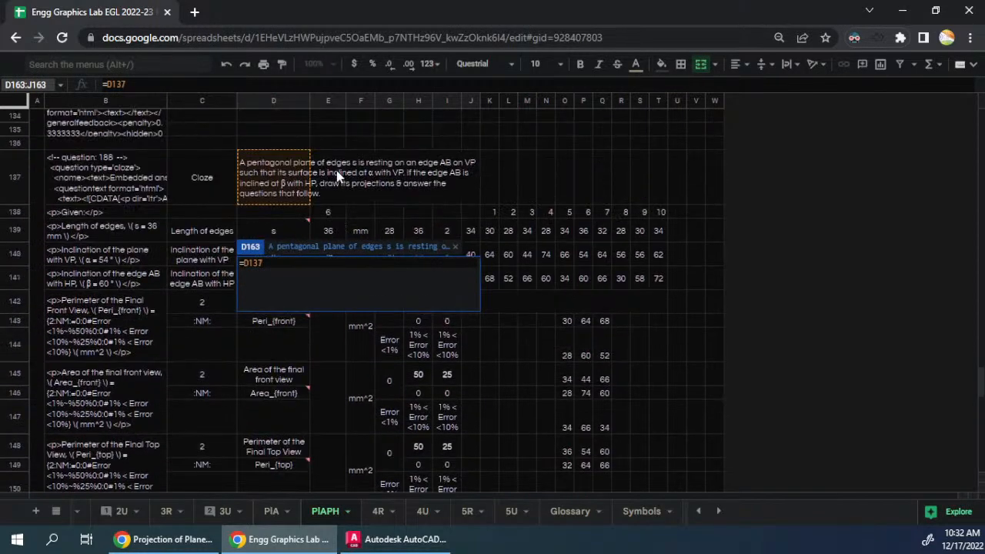
key(Escape)
scroll(312, 277, down, 8)
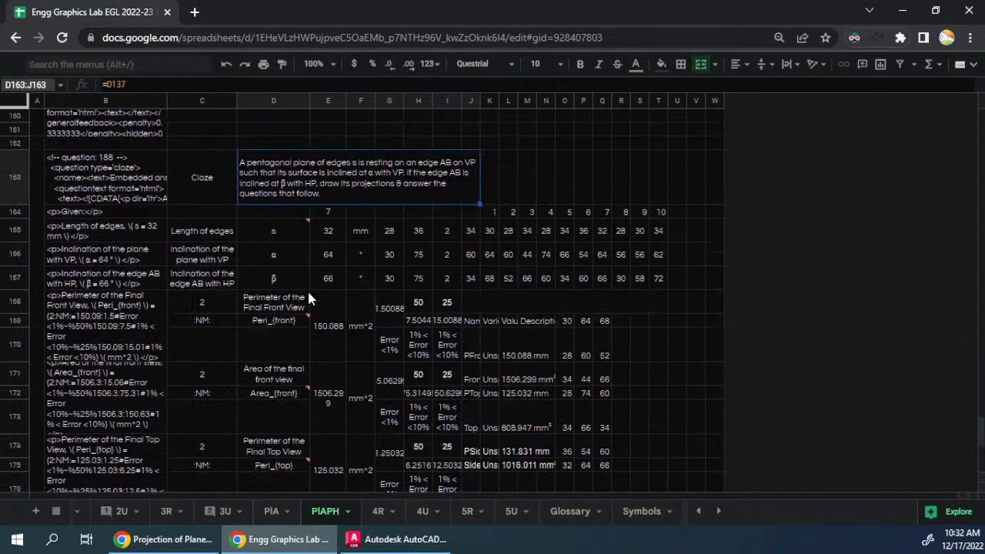
double_click(208, 260)
scroll(308, 288, up, 8)
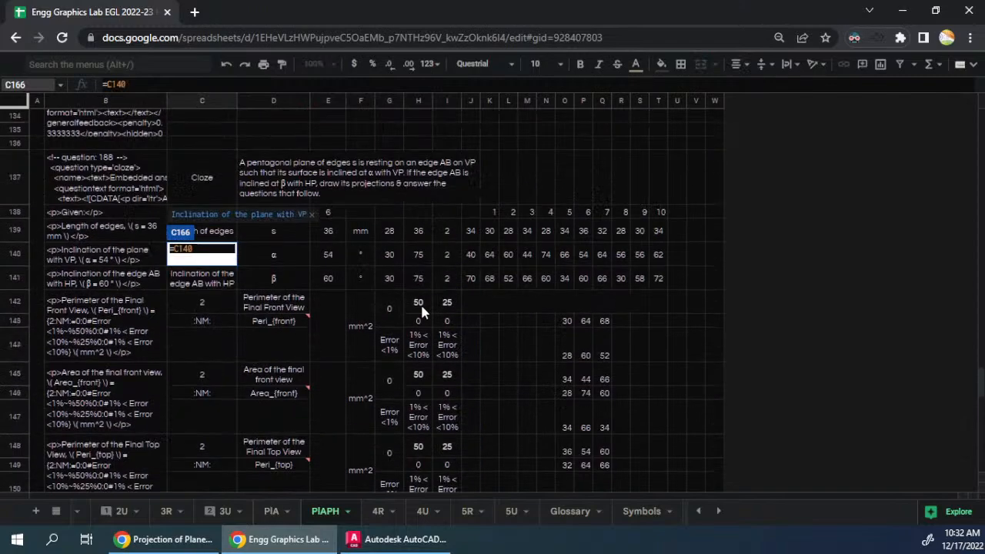
scroll(354, 317, down, 2)
key(Escape)
scroll(354, 316, down, 6)
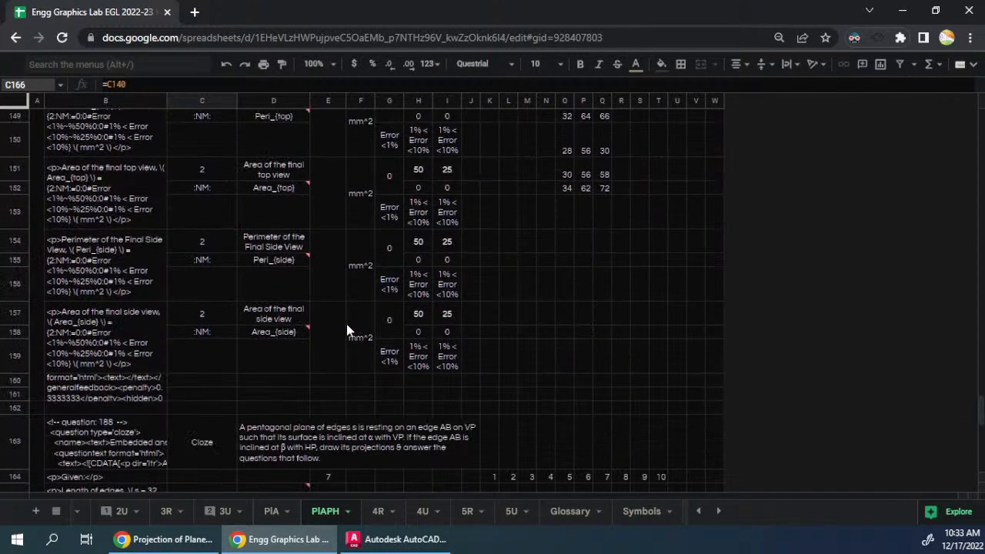
double_click(219, 334)
scroll(336, 328, up, 7)
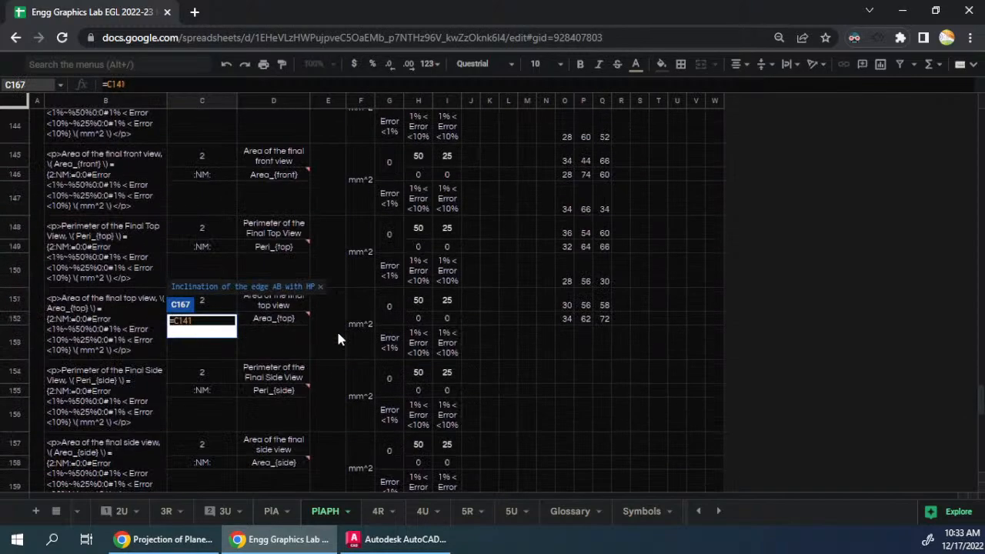
key(Escape)
scroll(338, 339, down, 6)
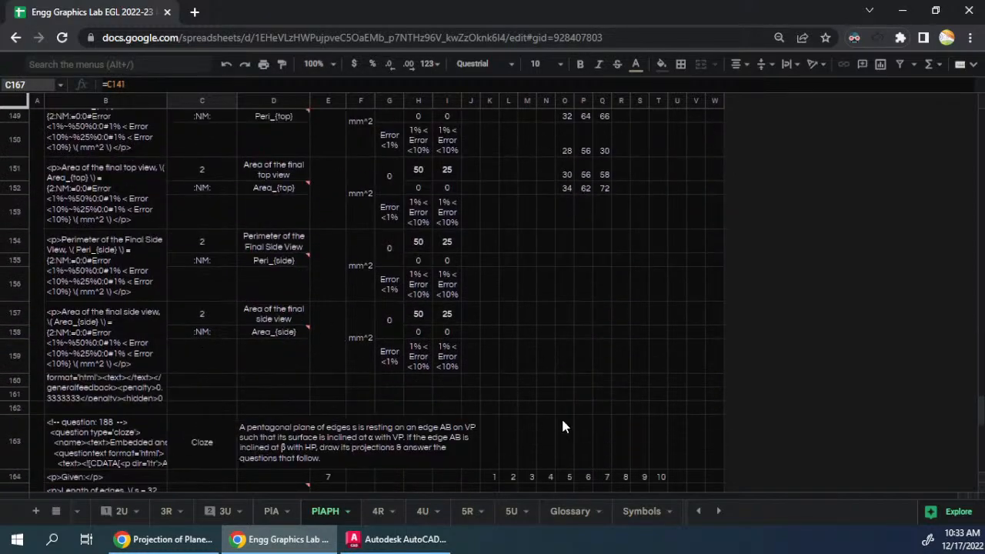
double_click(494, 318)
scroll(583, 376, up, 1)
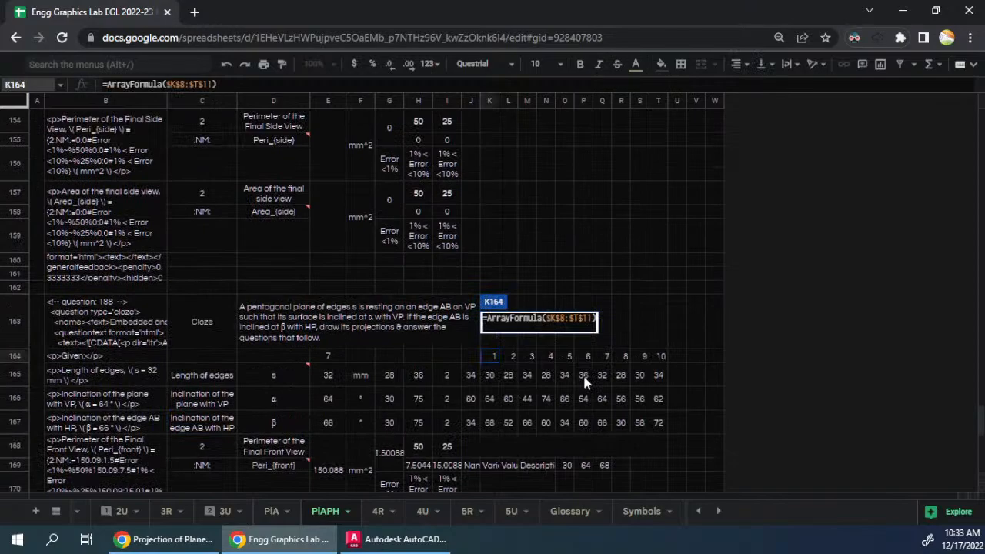
key(Escape)
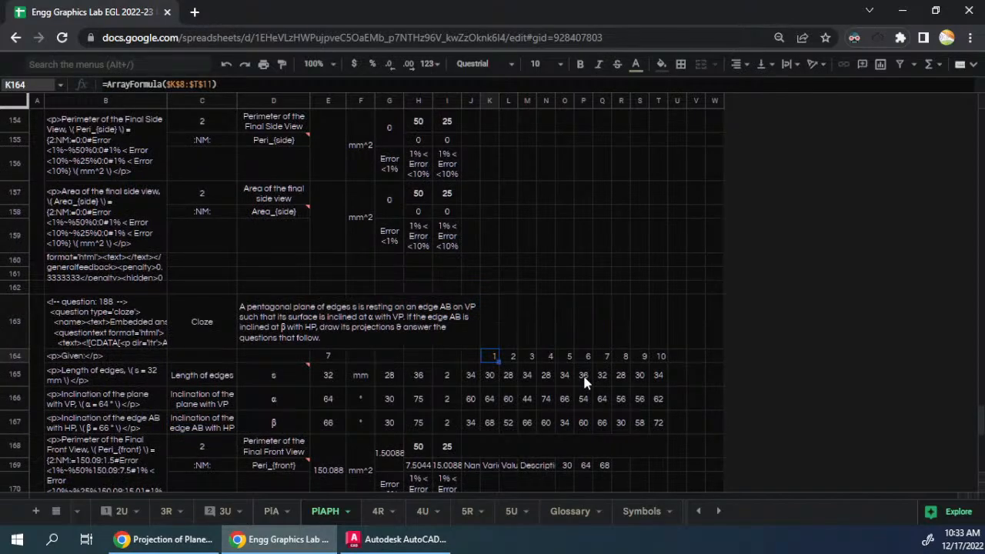
scroll(363, 271, up, 12)
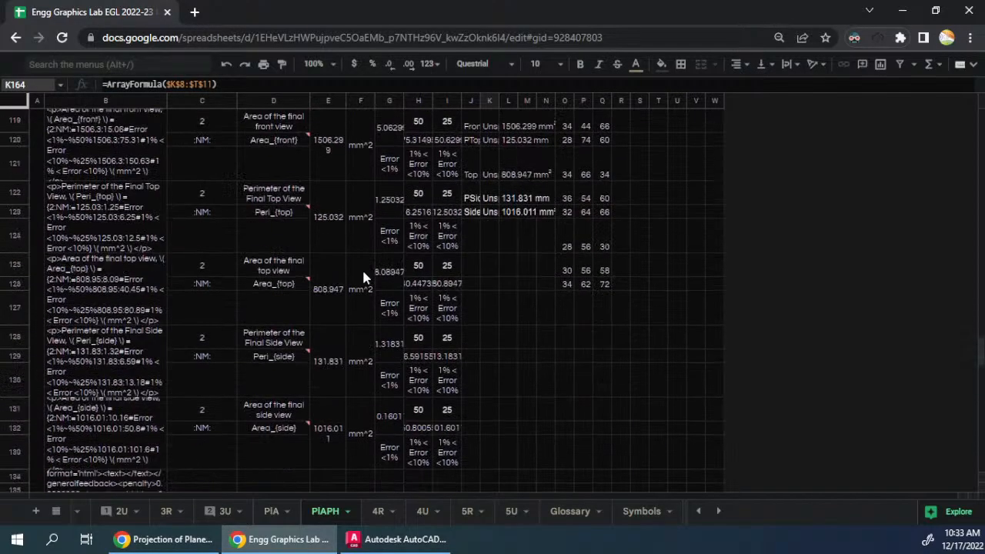
scroll(363, 277, down, 9)
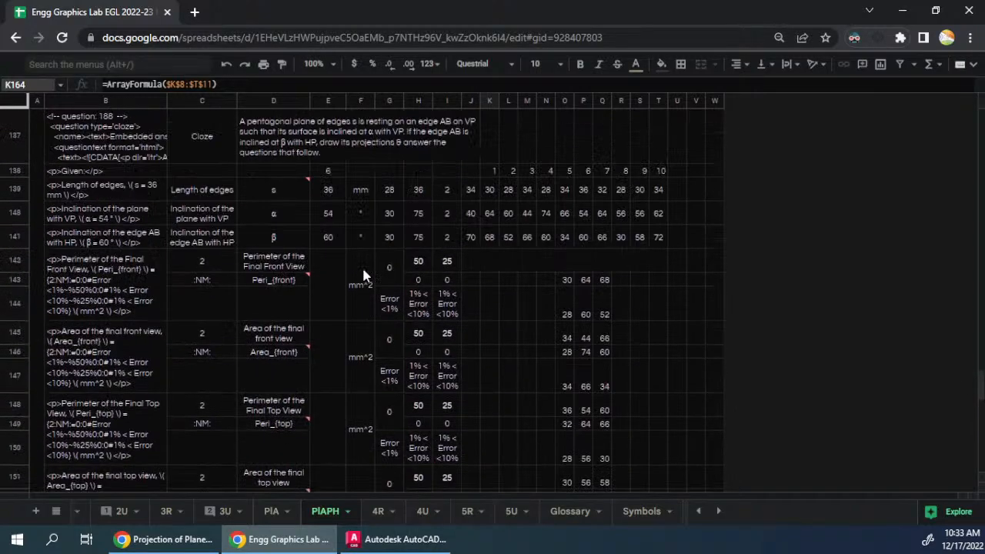
click(330, 277)
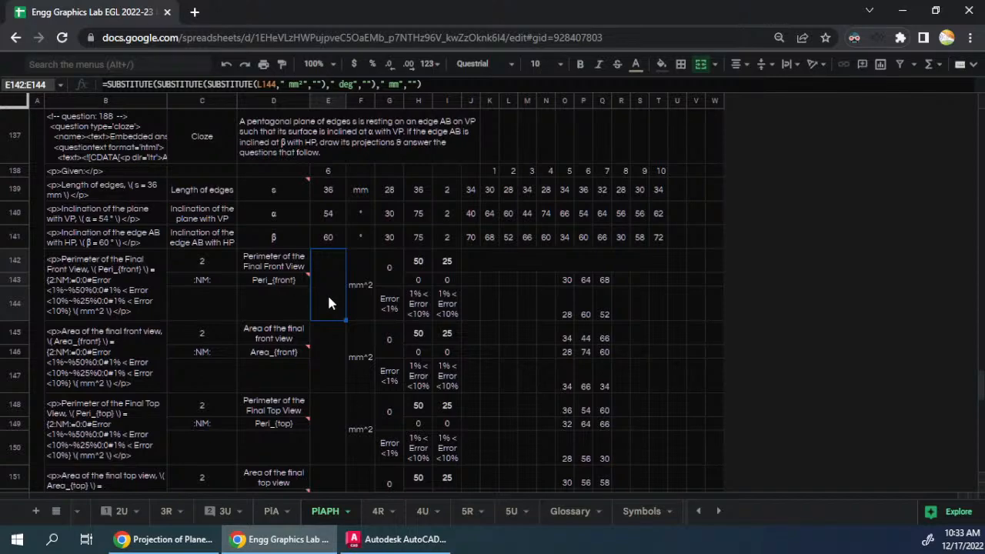
- Add 100 more rows at the end of the PlAPH sheet
scroll(327, 293, down, 5)
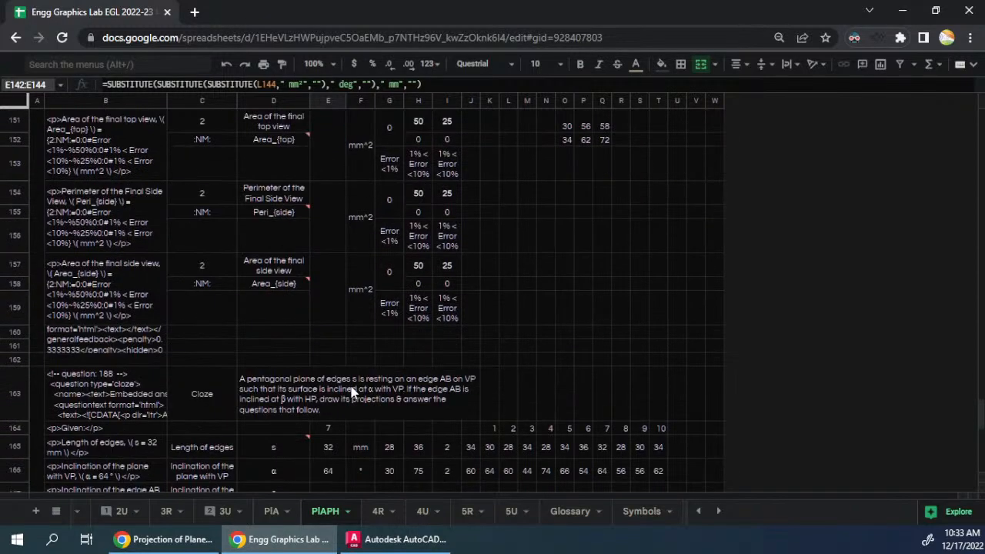
scroll(351, 391, down, 8)
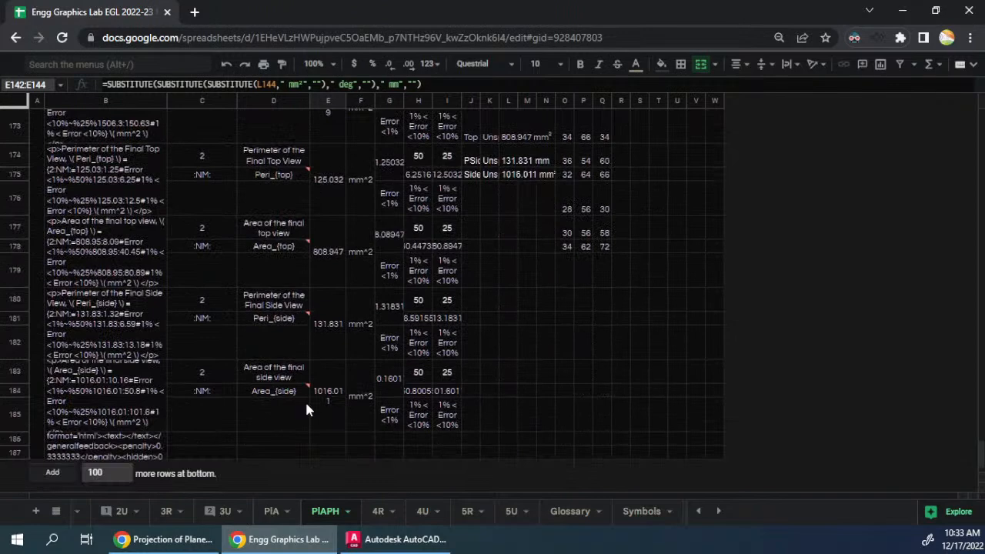
click(53, 473)
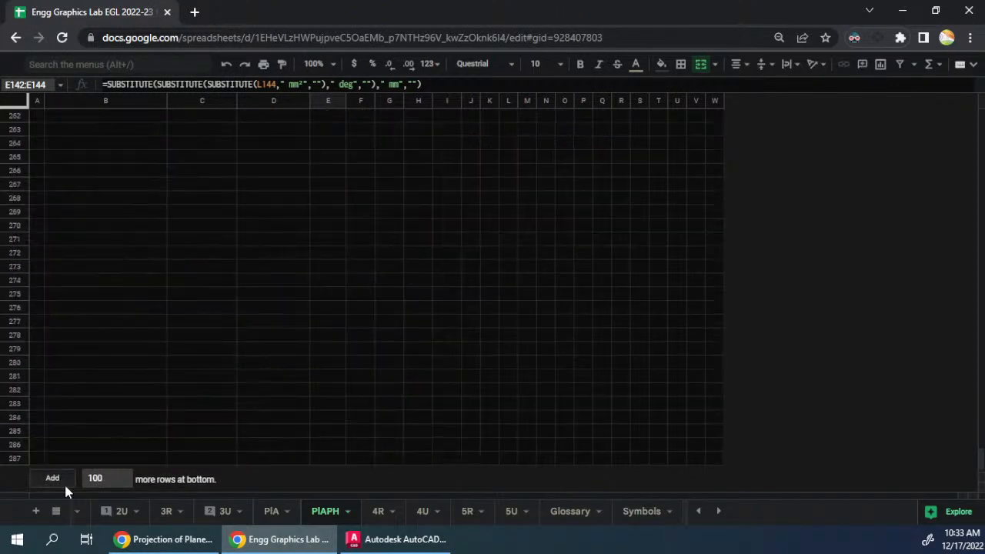
- Review the variable table copied beside the answers of the seventh question, around J169:N175
scroll(145, 334, down, 15)
scroll(146, 344, up, 18)
scroll(146, 338, up, 12)
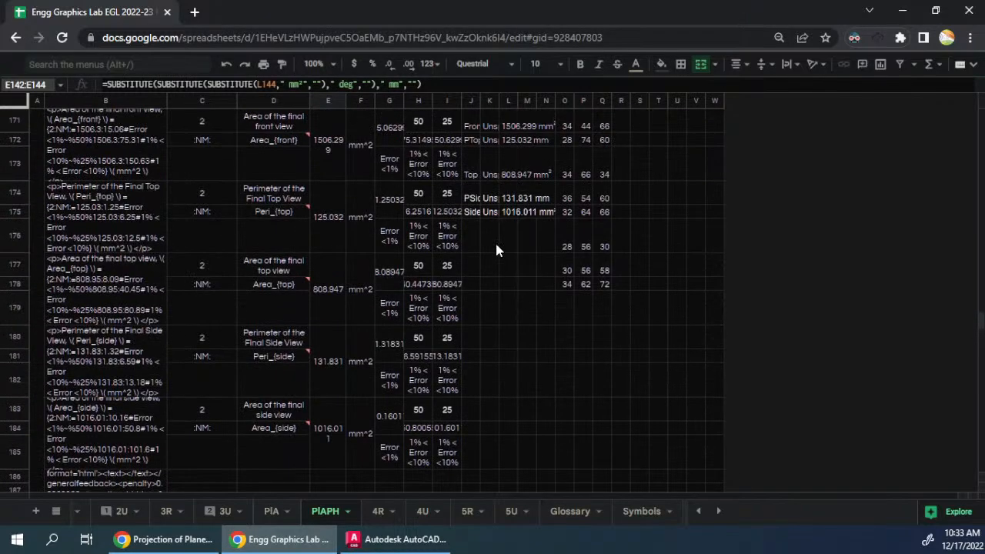
click(497, 244)
scroll(492, 216, up, 3)
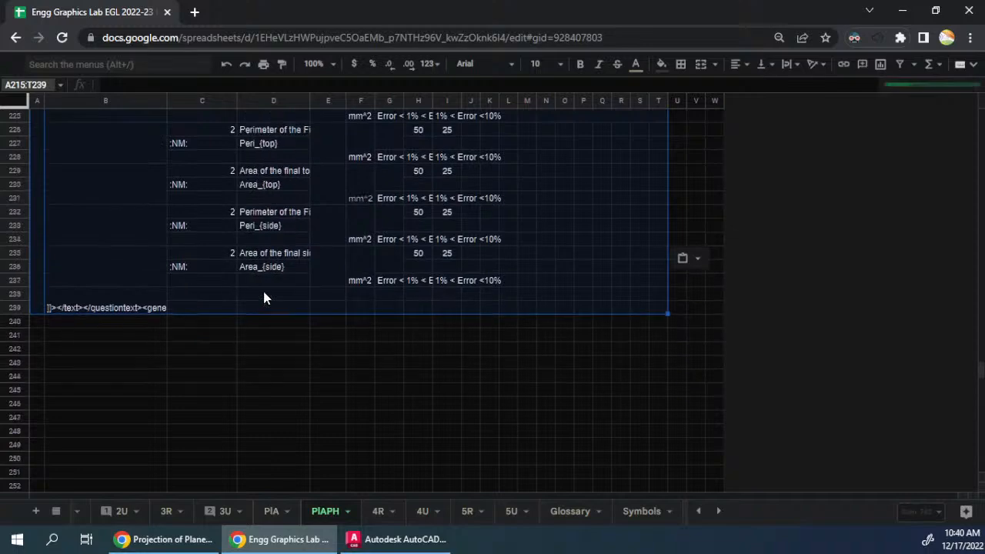
scroll(37, 219, down, 4)
scroll(42, 231, up, 2)
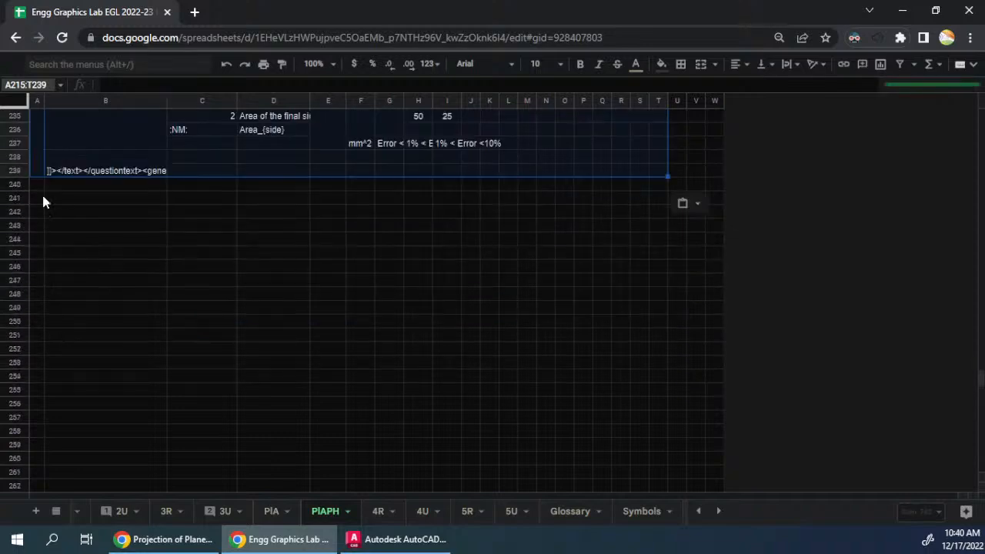
- Paste the copied question block at A241 as the tenth question
click(41, 198)
scroll(246, 290, up, 5)
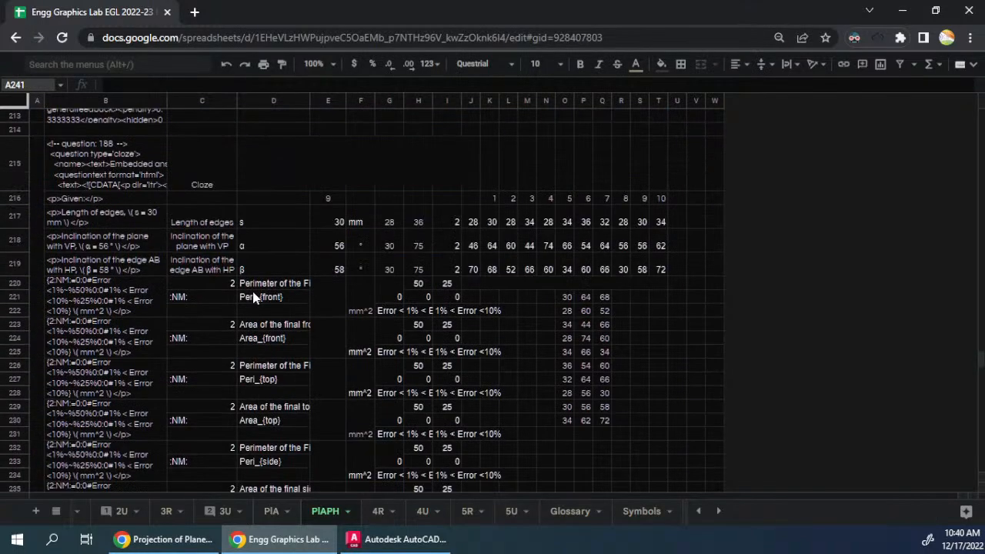
key(ctrl+v)
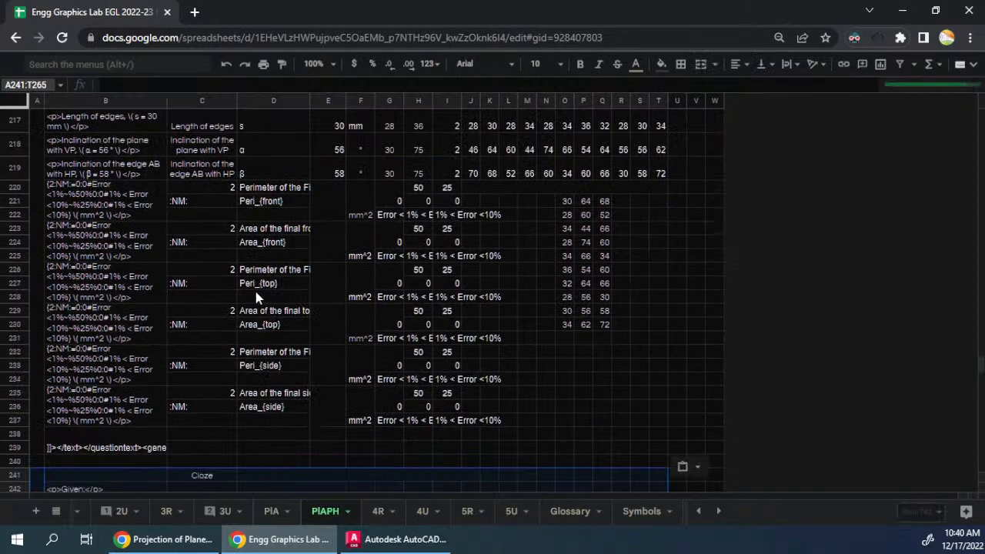
scroll(286, 283, down, 3)
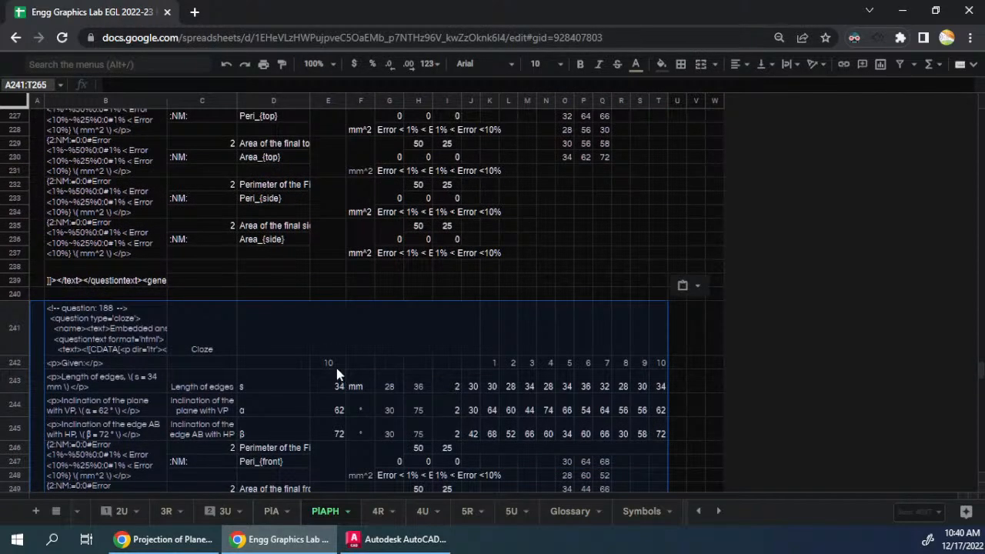
scroll(336, 369, up, 12)
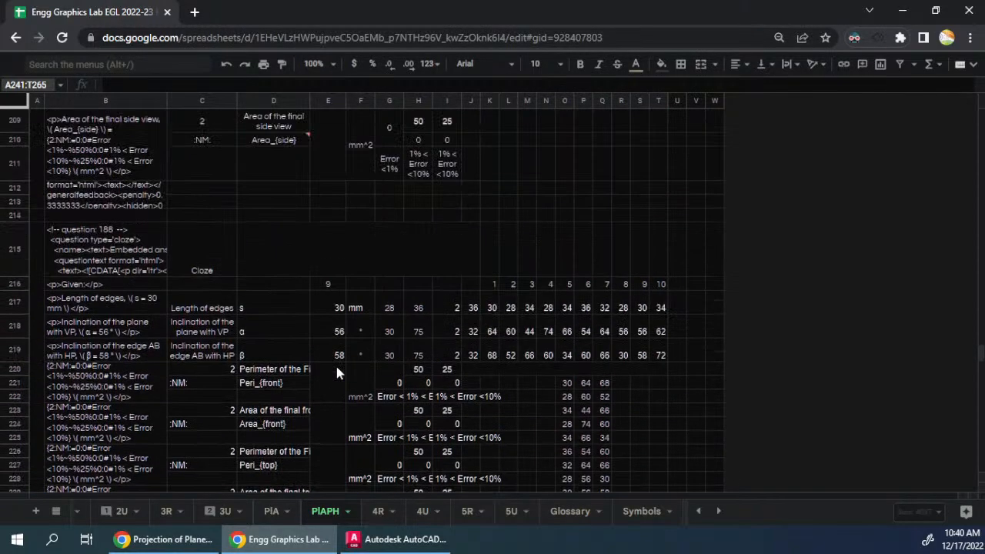
- Link the ninth question's text in D215 to the eighth question's text with the formula =D189
scroll(334, 370, up, 3)
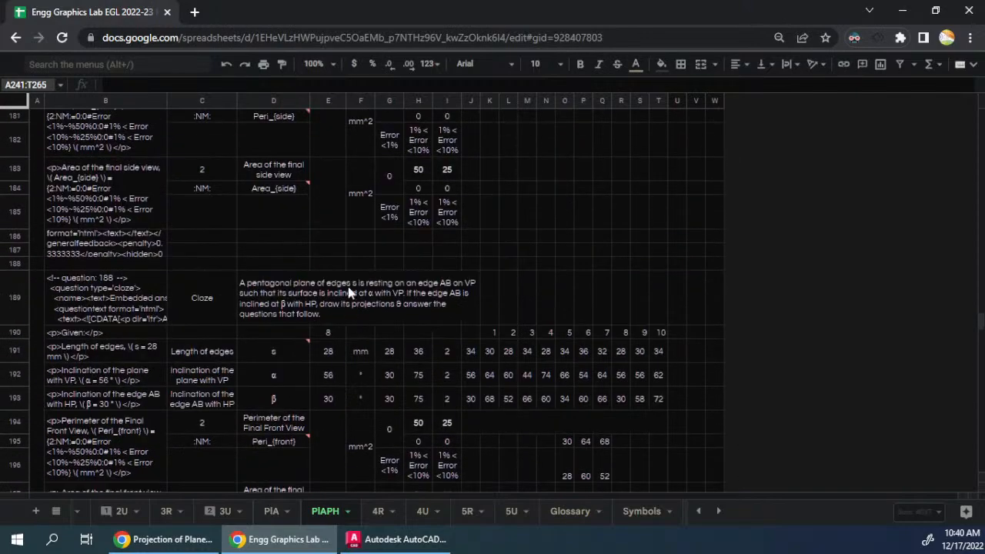
click(327, 331)
scroll(320, 343, down, 6)
scroll(316, 368, down, 2)
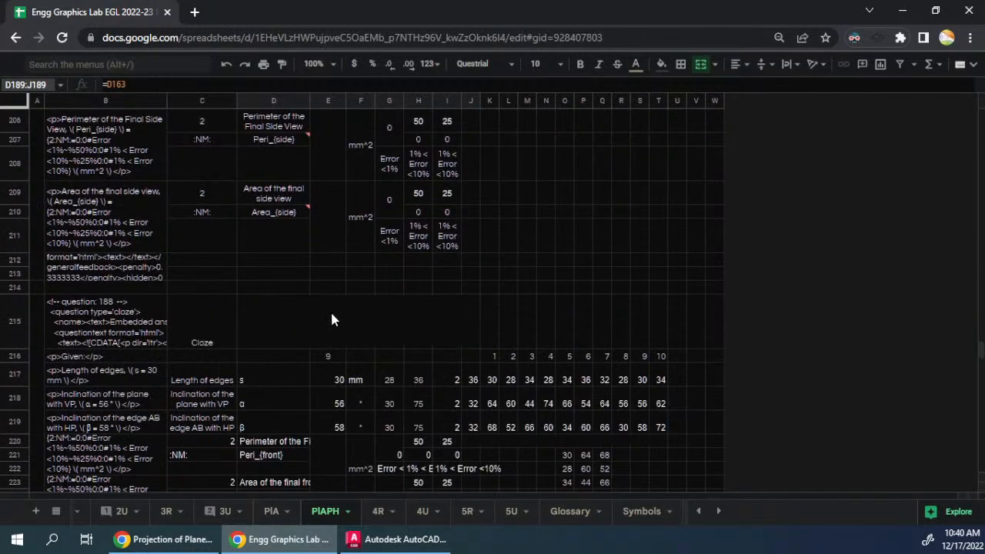
click(330, 309)
text(=)
scroll(516, 253, up, 8)
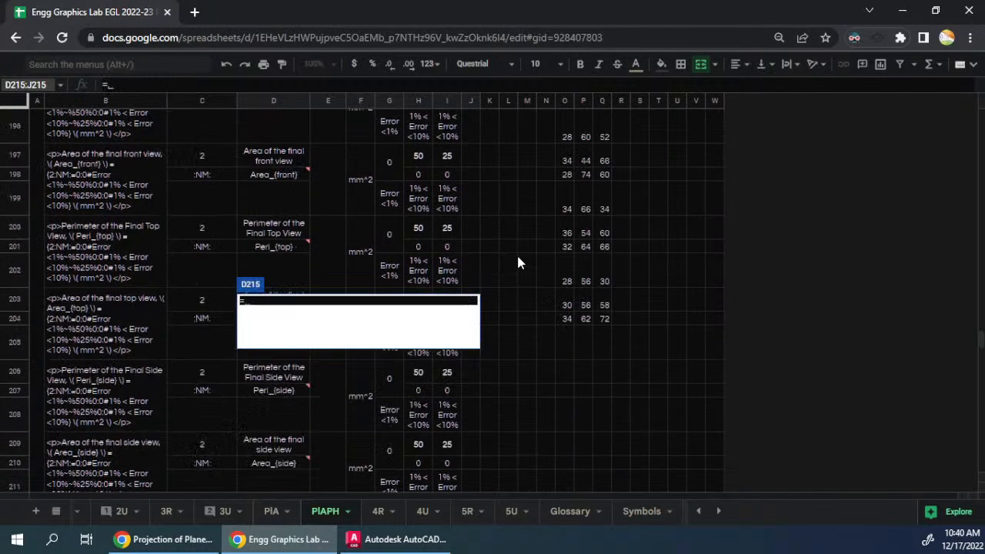
click(397, 255)
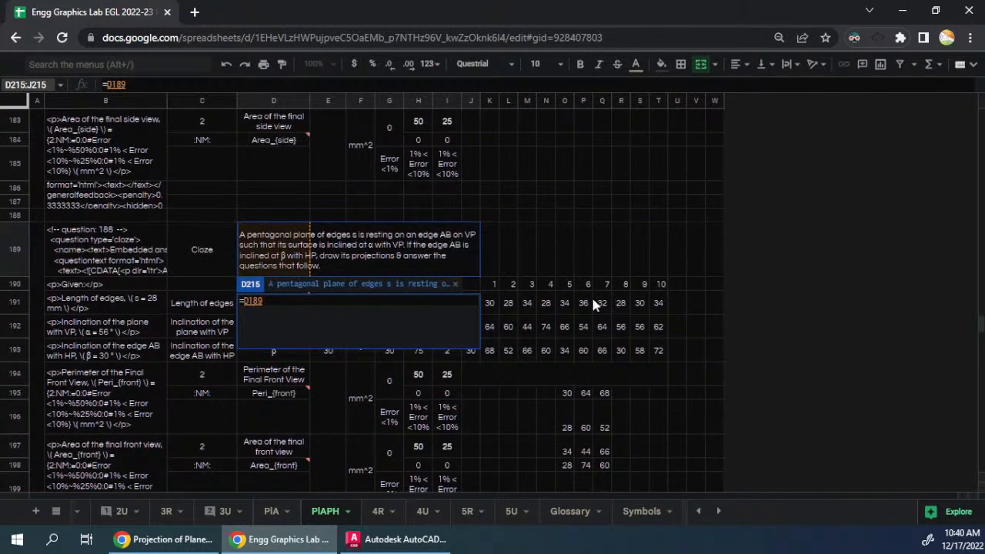
key(Return)
scroll(420, 339, down, 3)
- Copy the question text formula from D215 into D241 of the tenth question
click(326, 281)
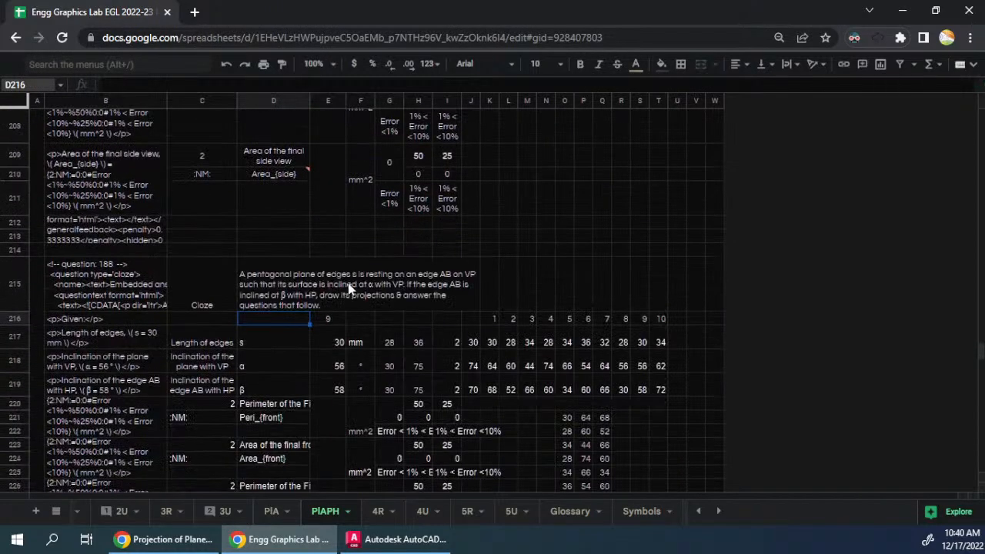
key(ctrl+c)
scroll(433, 326, down, 3)
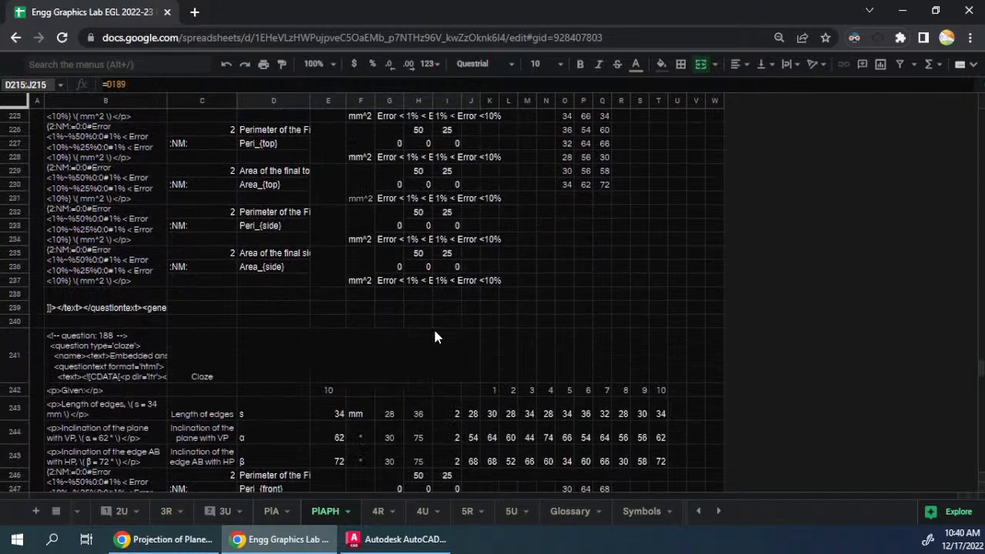
click(363, 352)
key(ctrl+v)
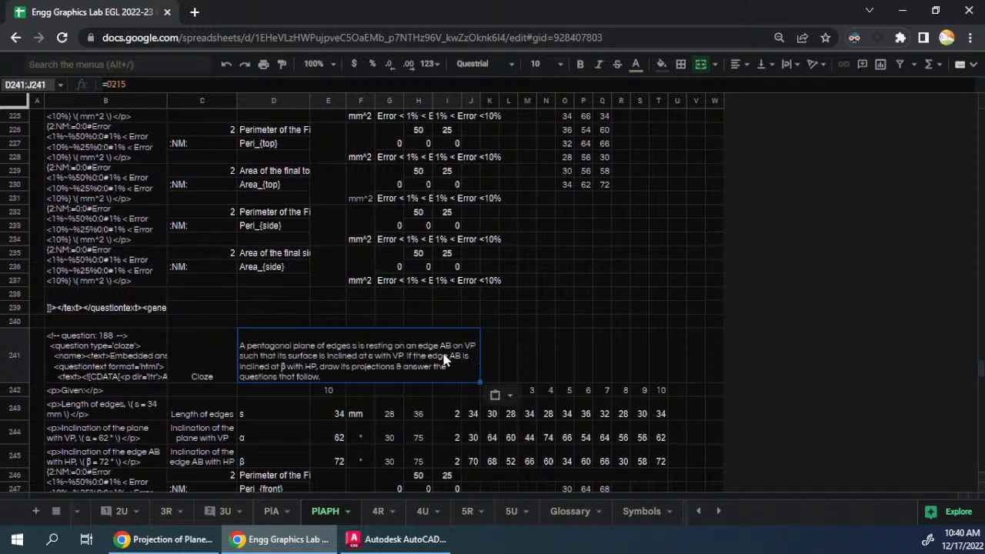
scroll(415, 354, down, 3)
scroll(450, 359, up, 3)
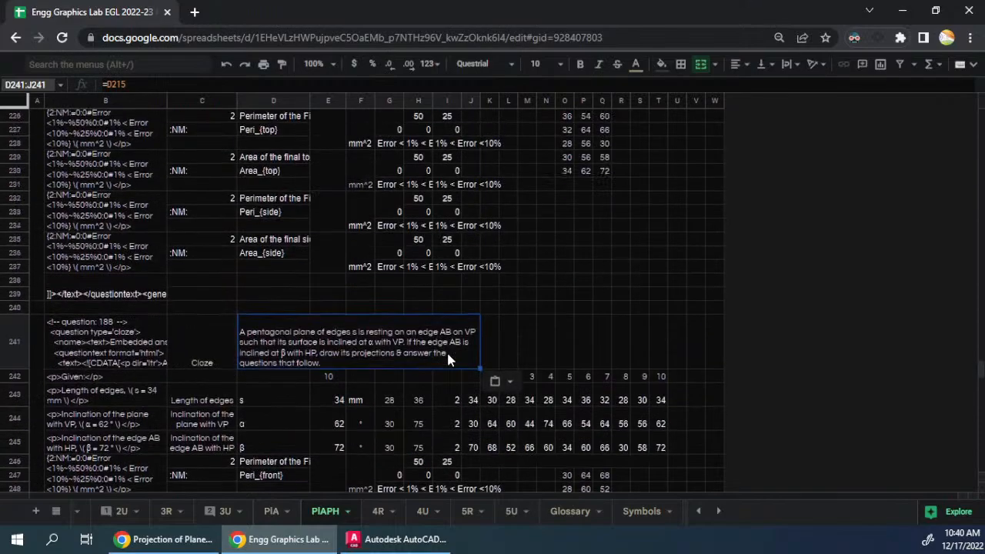
scroll(450, 360, down, 3)
scroll(450, 359, up, 10)
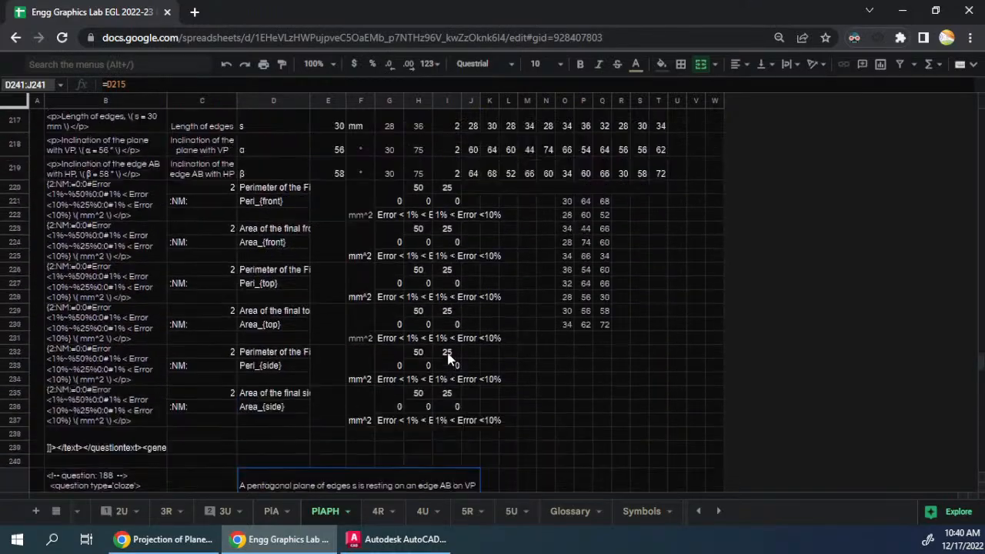
- Place the spreadsheet beside the Onshape Pentagon document and select the sixth question's text in D137
scroll(448, 358, up, 8)
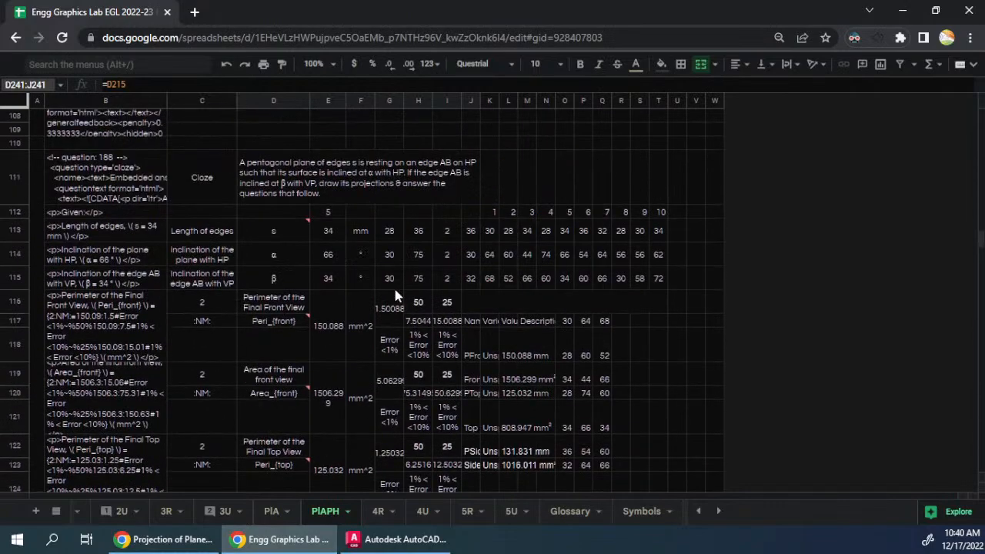
scroll(357, 234, up, 2)
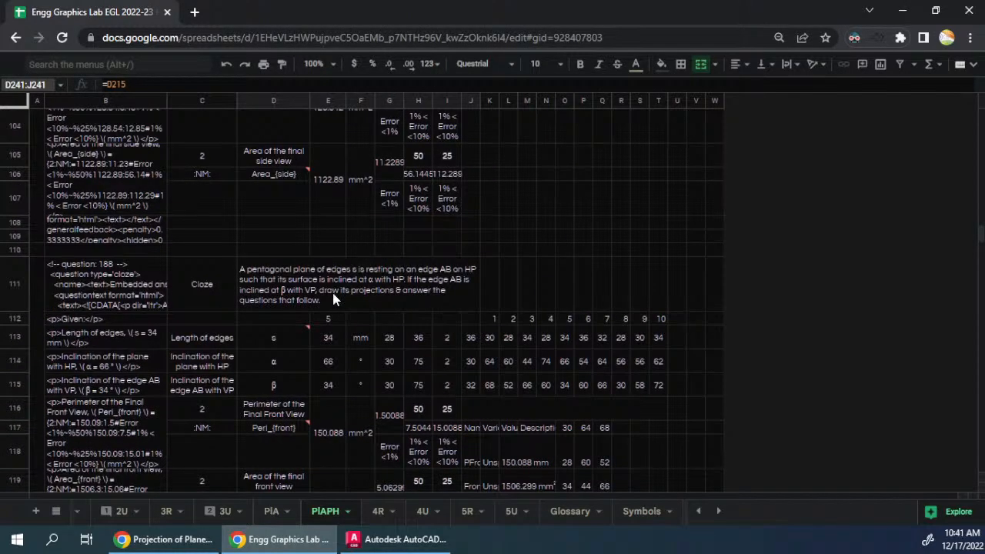
scroll(457, 335, down, 2)
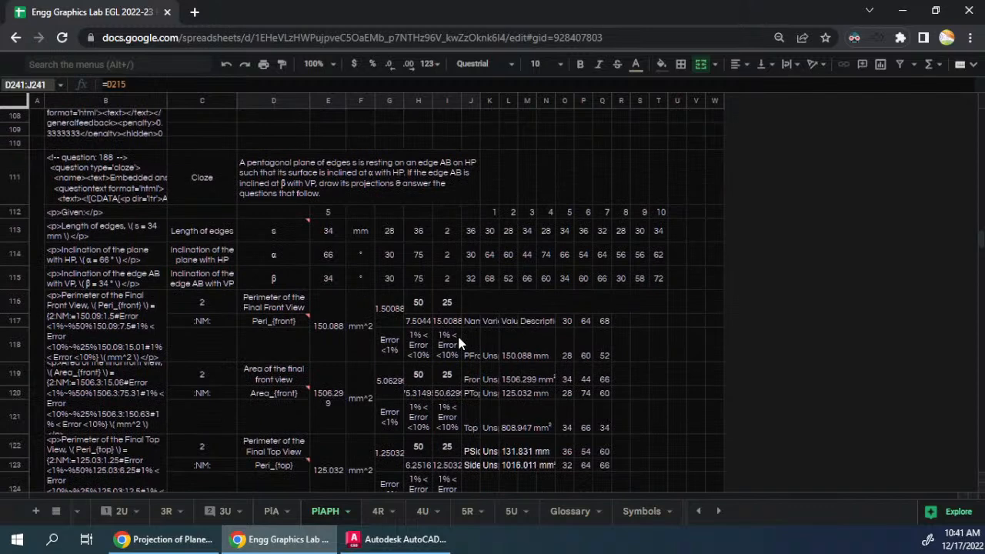
key(super+Left)
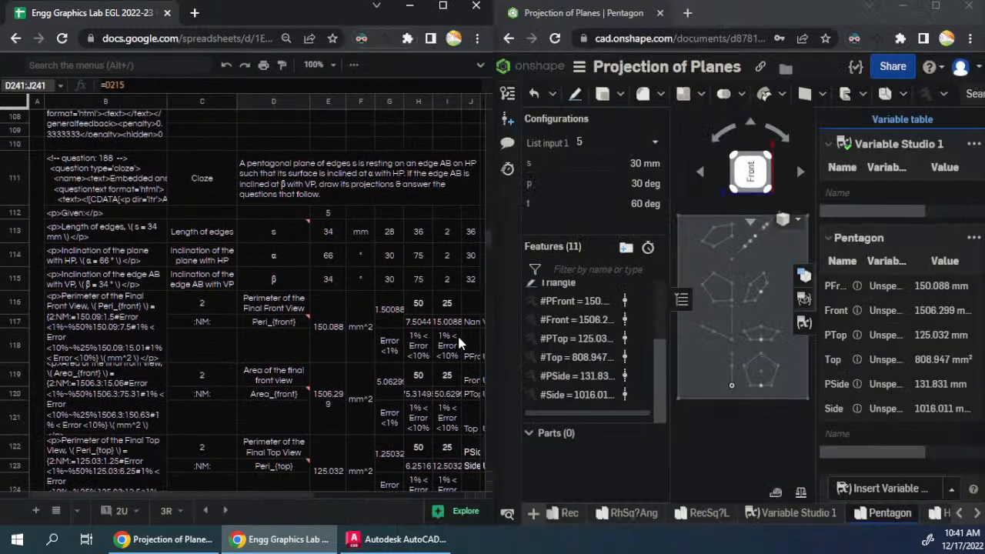
click(326, 349)
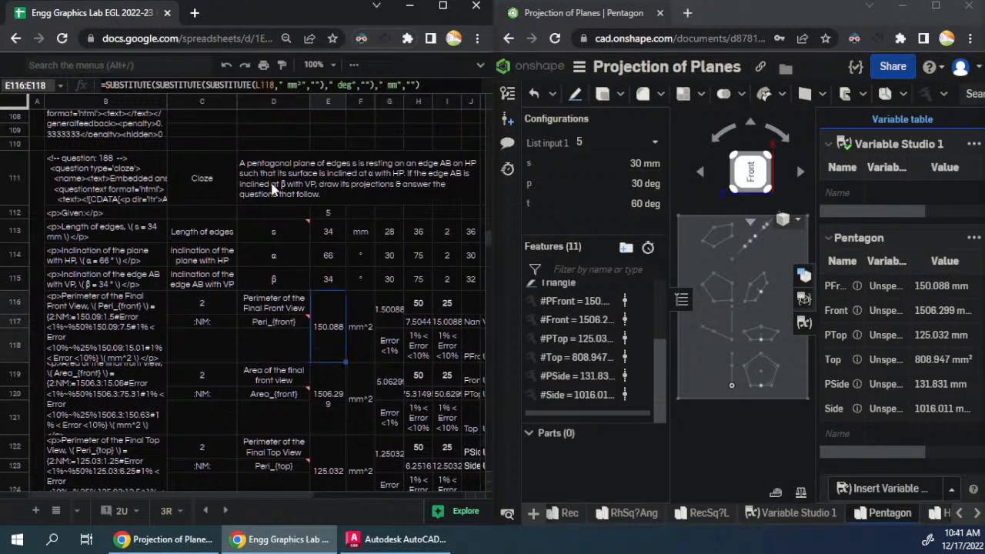
scroll(323, 314, down, 5)
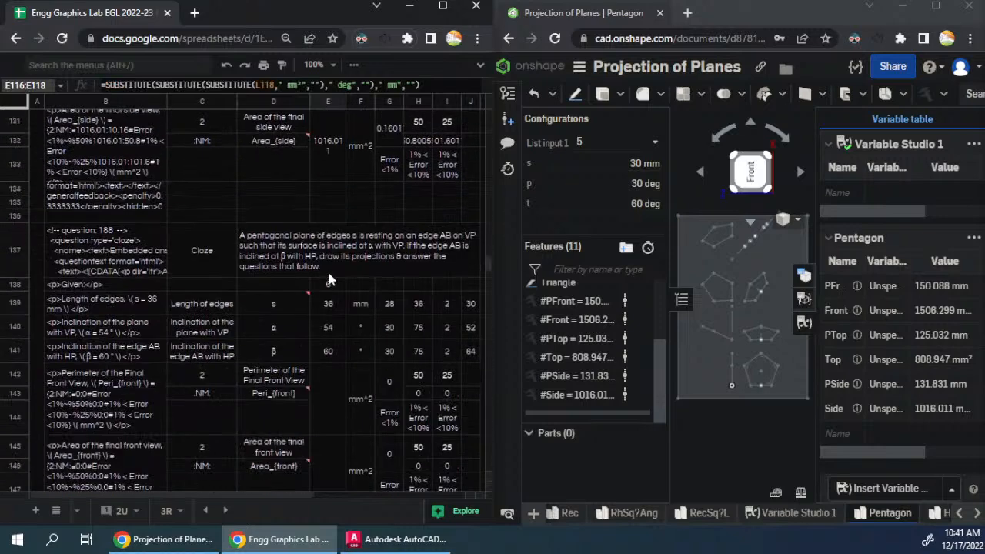
click(326, 268)
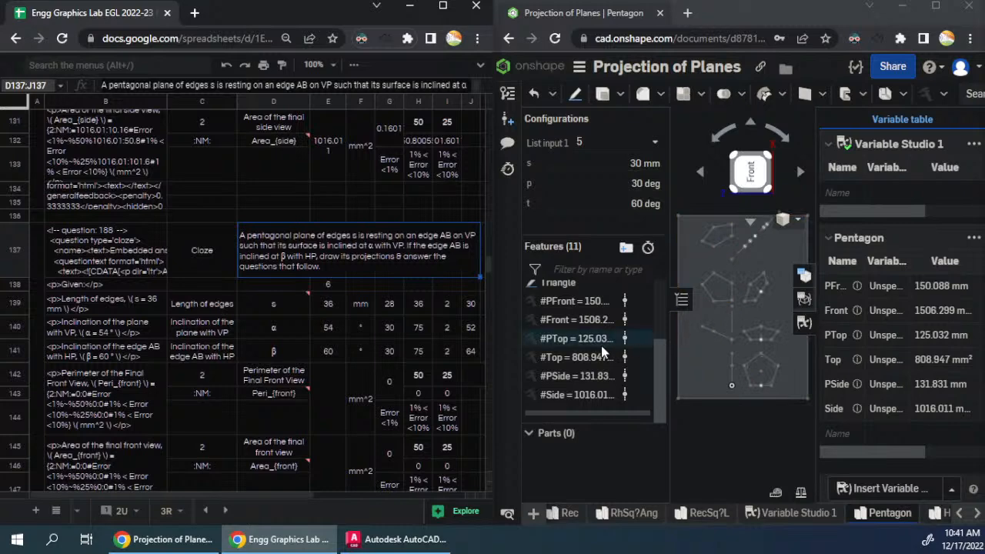
- Reorder the Pentagon variables in the Onshape feature list so that PTop and Top come before PFront and Front
mouse_move(566, 343)
mouse_down()
mouse_move(585, 253)
mouse_move(556, 332)
mouse_up()
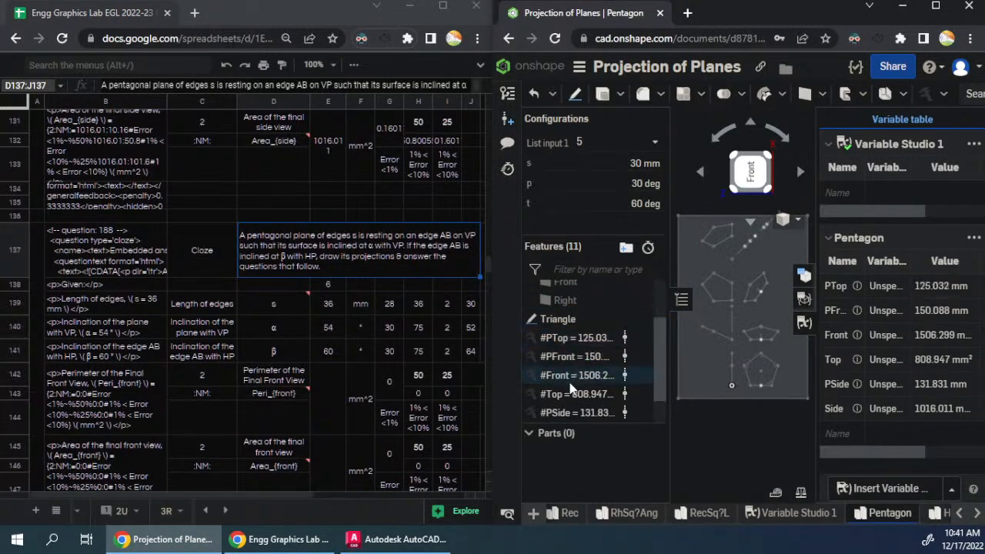
drag(562, 396, 573, 355)
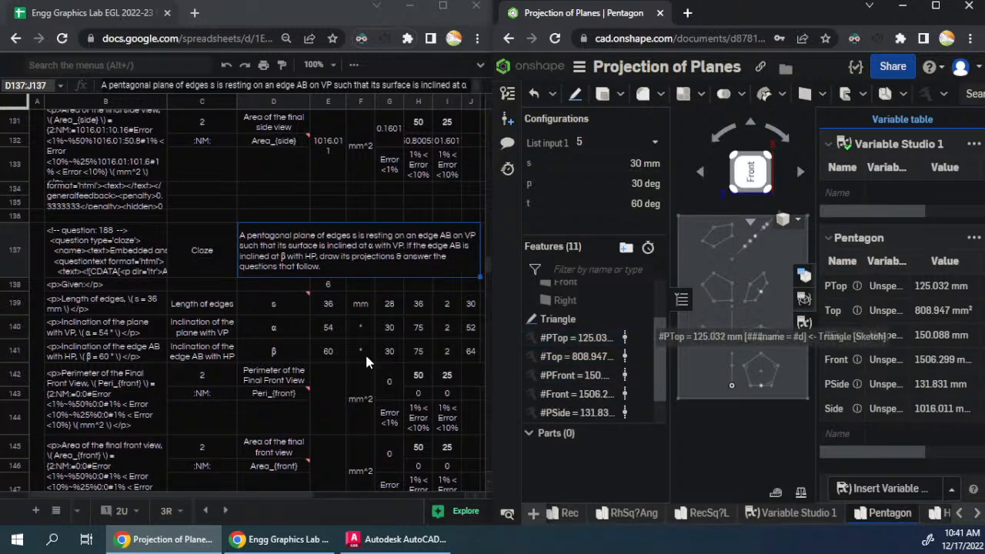
click(274, 395)
scroll(303, 375, down, 2)
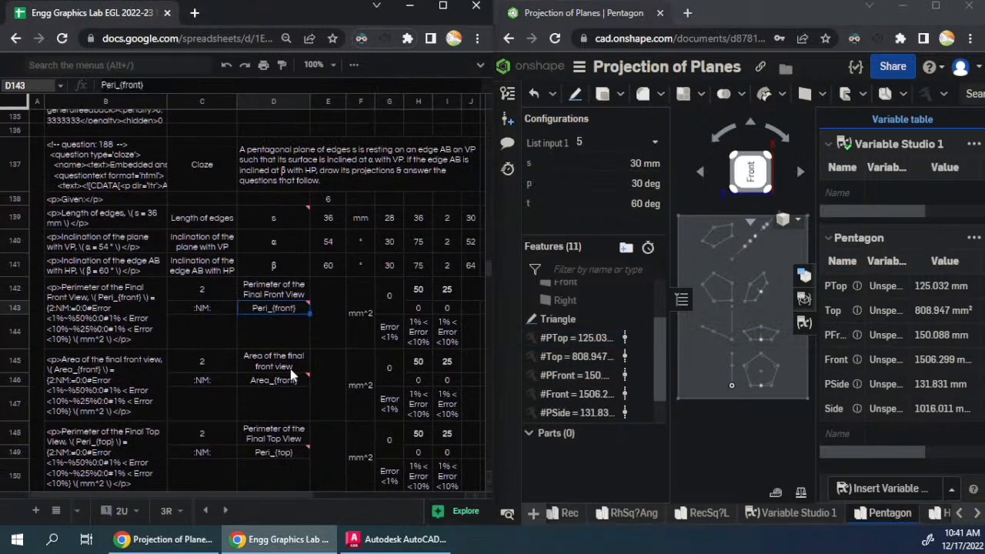
click(330, 365)
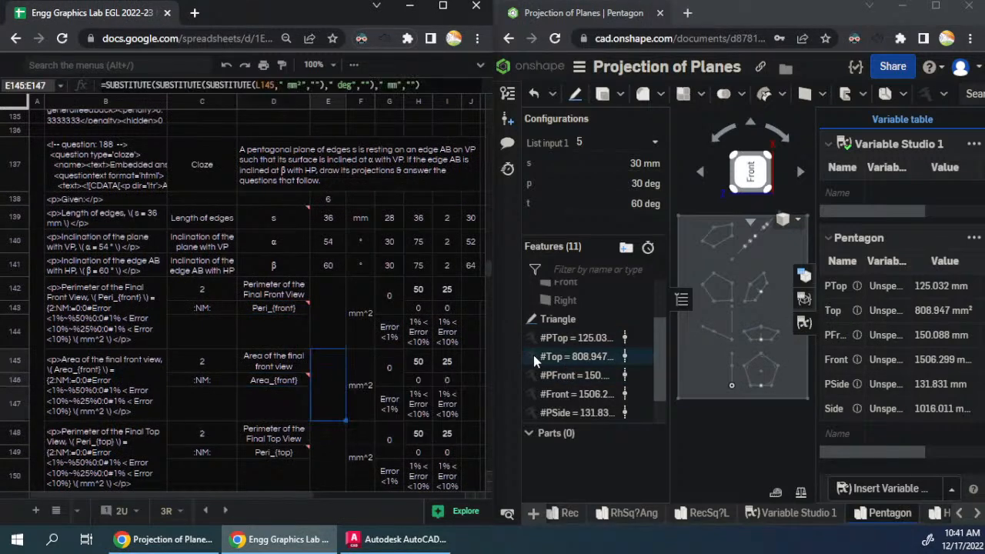
- Copy the Pentagon variable table from Onshape and paste it at J143 in the sixth question block
click(971, 237)
click(919, 263)
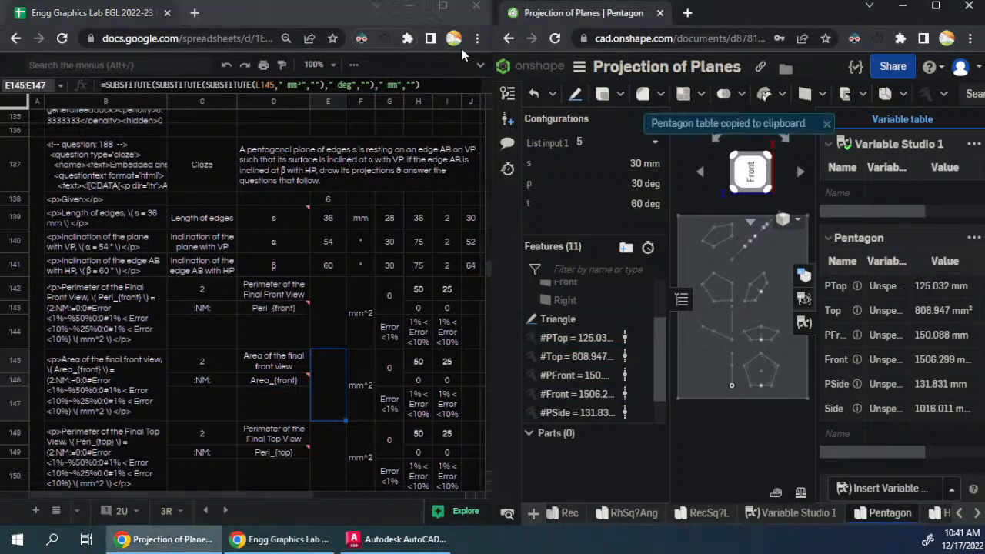
drag(287, 494, 383, 493)
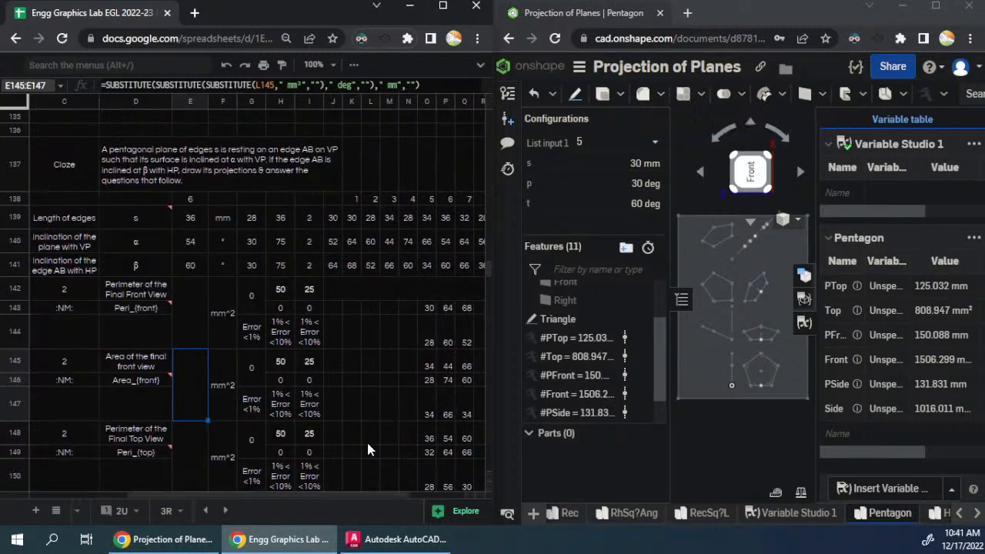
click(331, 306)
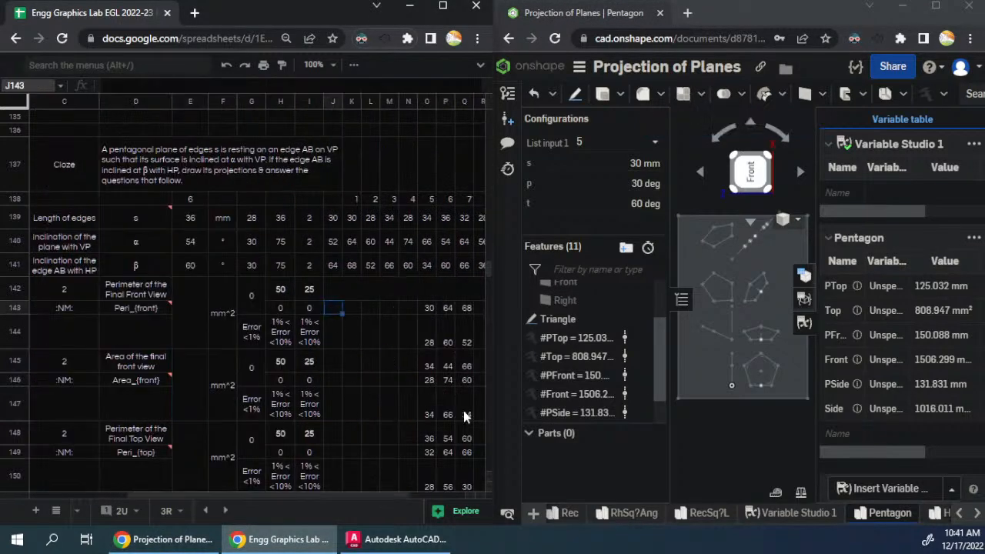
key(ctrl+v)
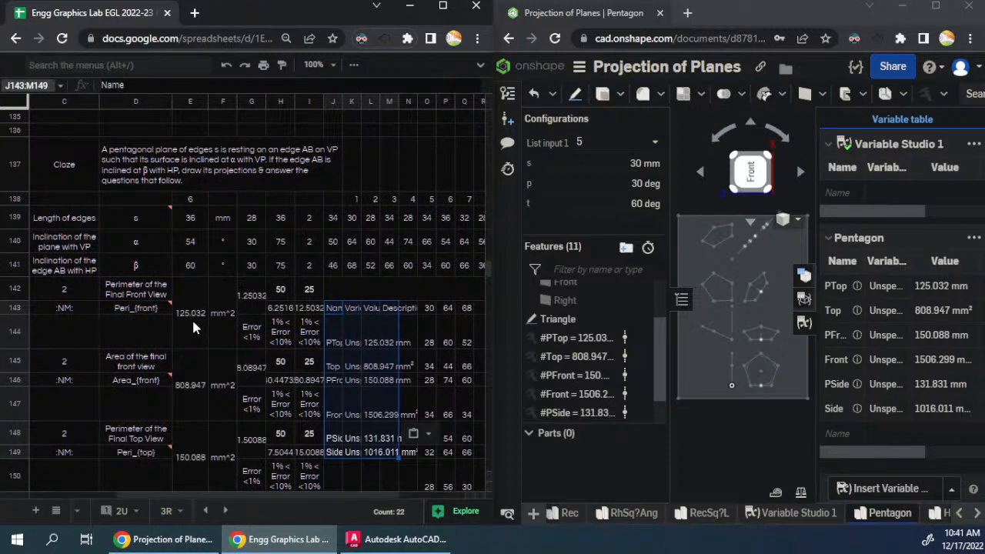
scroll(198, 339, down, 2)
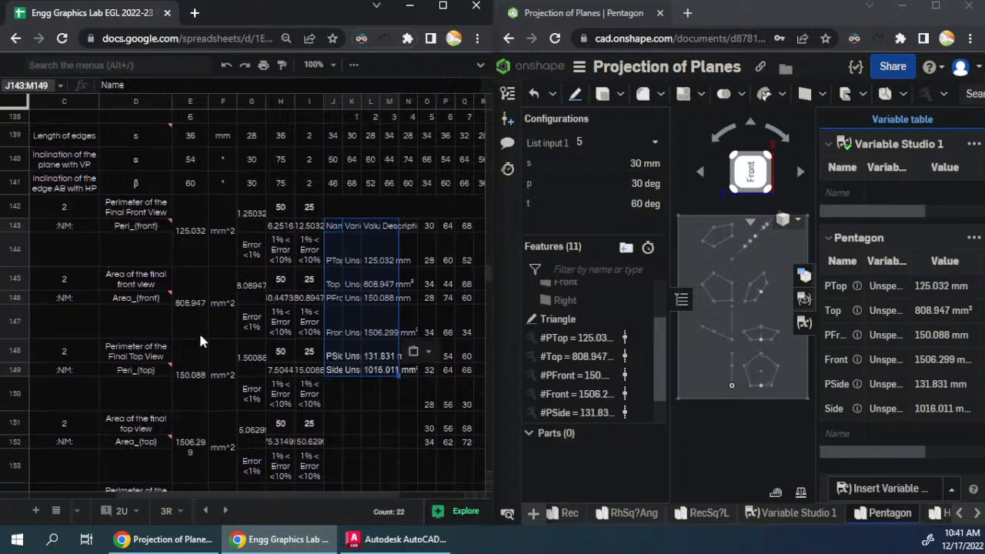
scroll(199, 341, down, 1)
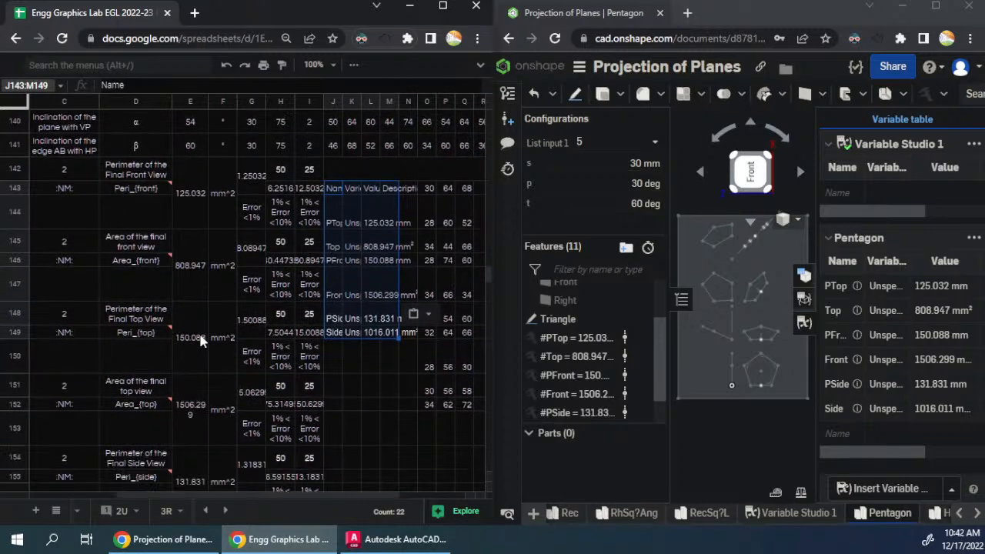
- Check the first question's front view perimeter answer in E12 and its unit in F12, plus the units of the answers below
scroll(200, 341, up, 12)
scroll(199, 331, up, 20)
scroll(196, 332, up, 10)
scroll(196, 333, down, 3)
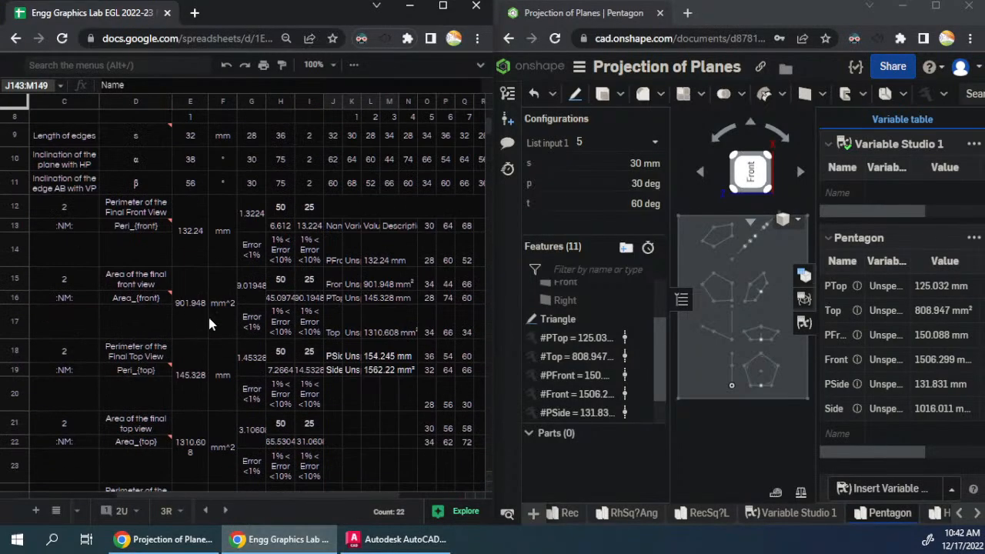
click(194, 230)
click(218, 220)
scroll(231, 310, down, 3)
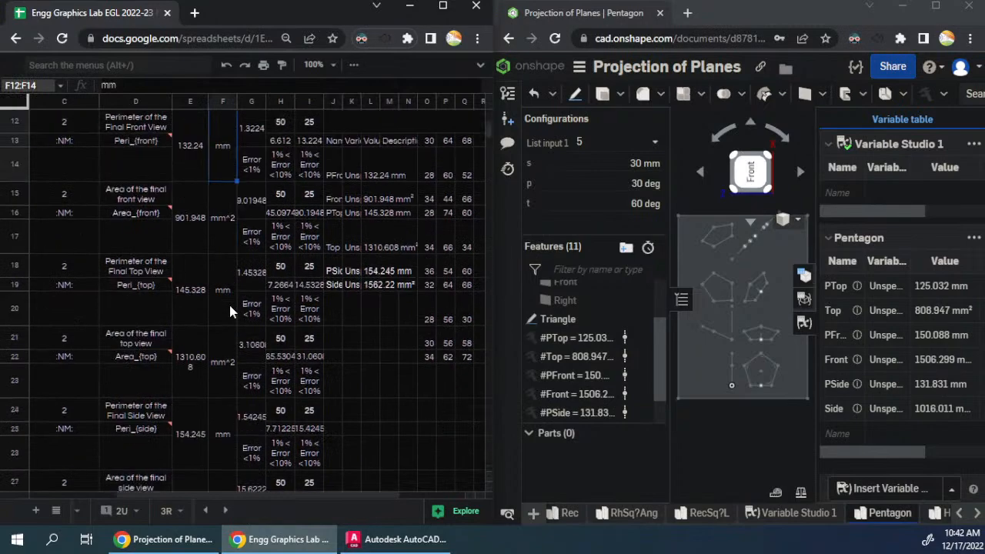
- Copy the first question's answer units in F12:F29 and paste them over the second question's units in F38:F55
shift+click(224, 409)
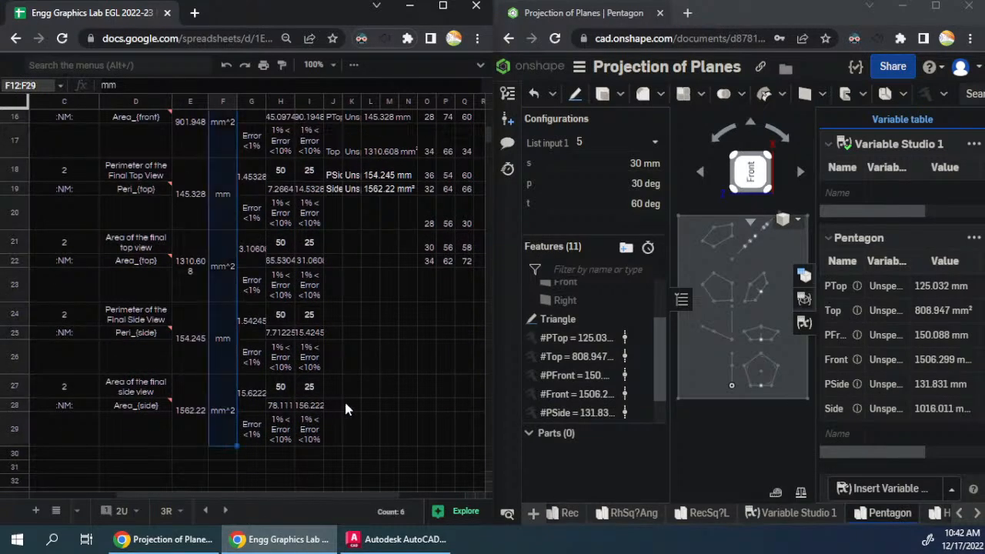
scroll(254, 372, down, 5)
click(223, 300)
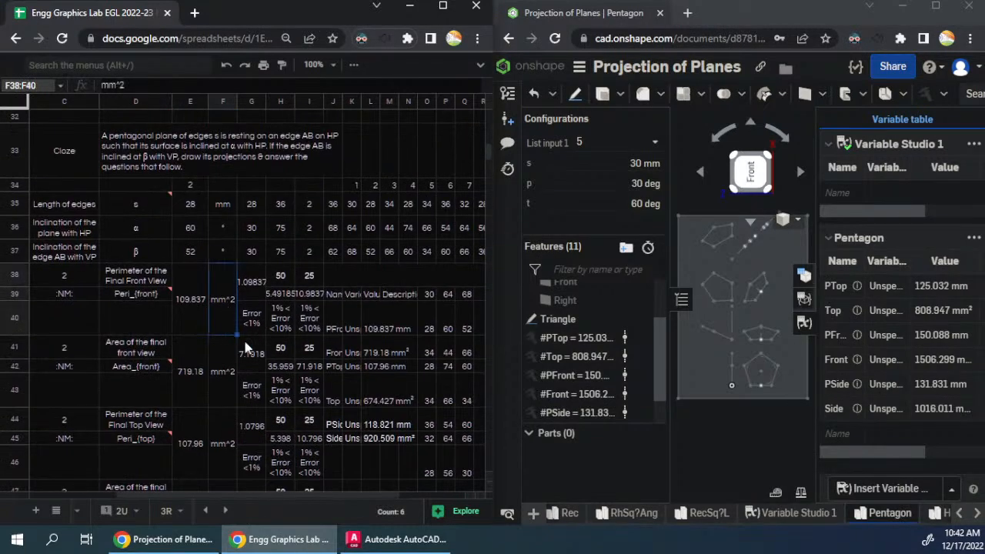
key(ctrl+v)
scroll(243, 337, down, 6)
scroll(243, 337, down, 2)
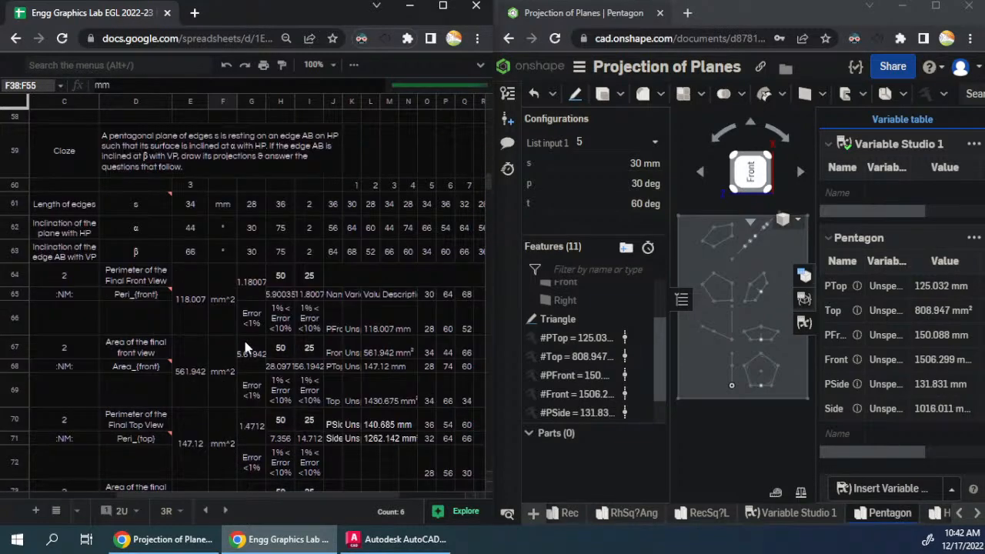
- Paste the copied mm and mm^2 units into the third question at F64 and the fourth question at F90
click(227, 309)
key(ctrl+v)
scroll(279, 355, down, 5)
scroll(279, 356, down, 3)
click(220, 308)
key(ctrl+v)
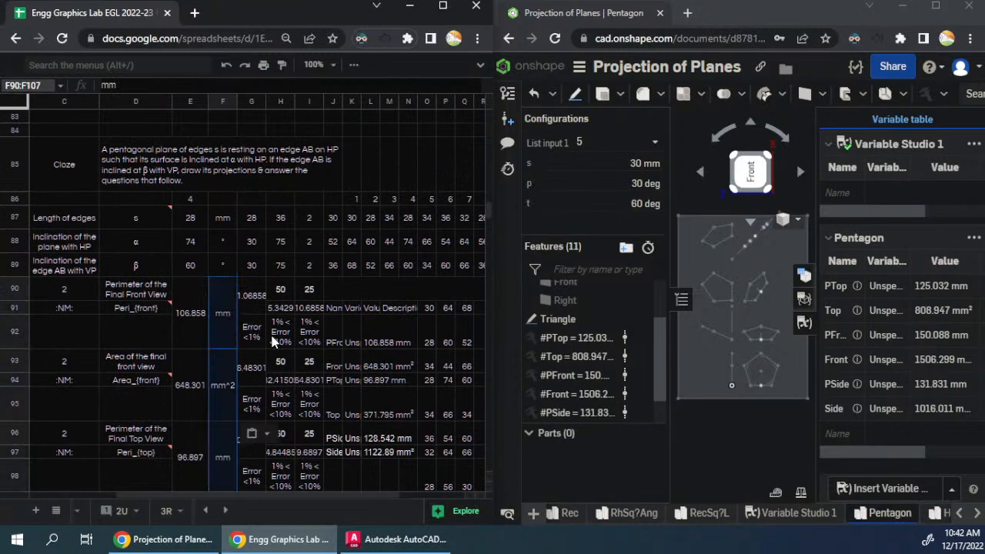
- Paste the same unit cells into the fifth question at F116 and the sixth question at F142
scroll(273, 341, down, 9)
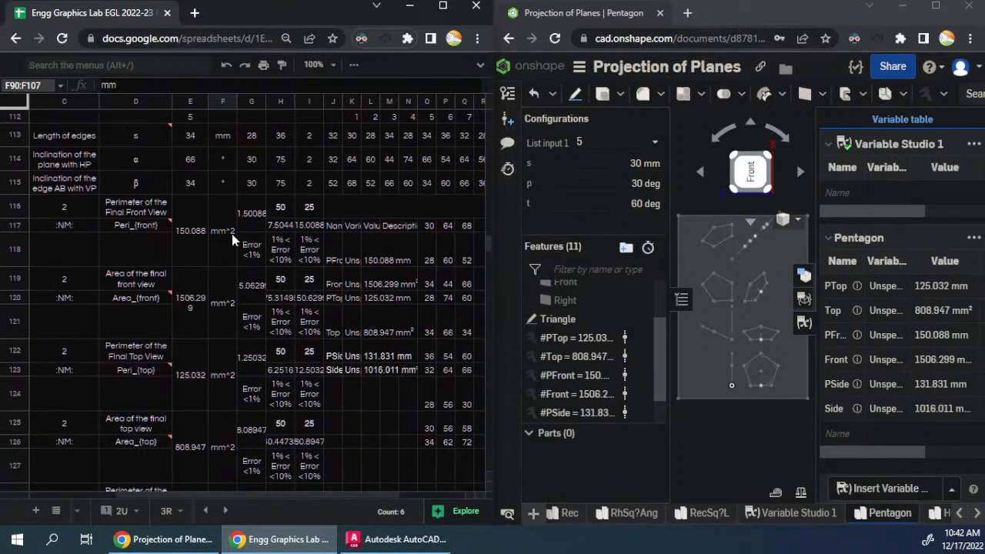
click(235, 244)
key(ctrl+v)
scroll(231, 324, down, 7)
click(230, 332)
key(ctrl+v)
- Paste the copied units into the seventh question at F168 and the eighth question at F194
scroll(290, 350, down, 7)
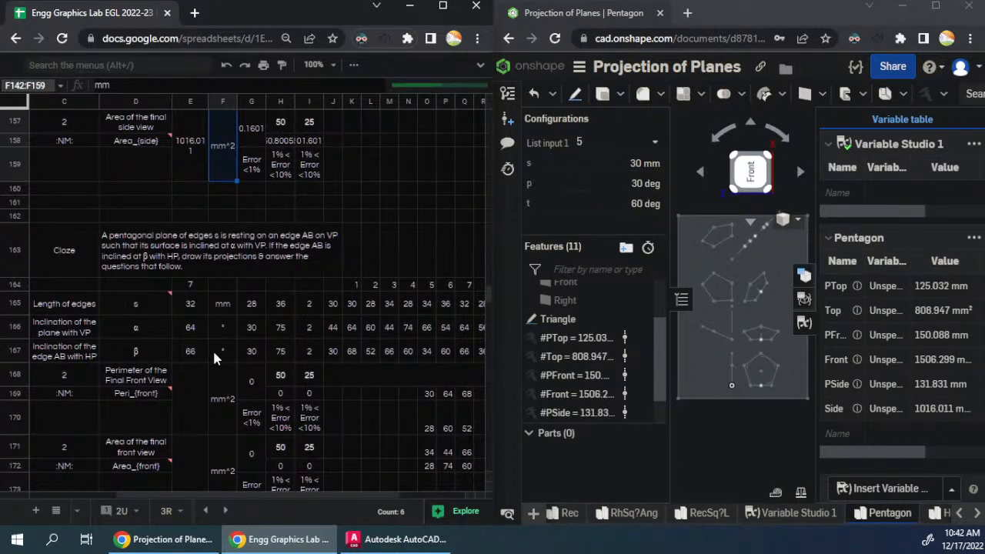
scroll(218, 352, down, 3)
click(226, 287)
key(ctrl+v)
scroll(254, 339, down, 5)
scroll(264, 371, down, 5)
click(219, 310)
key(ctrl+v)
- Paste the copied units into the ninth question at F220 and the tenth question at F246
scroll(289, 360, down, 10)
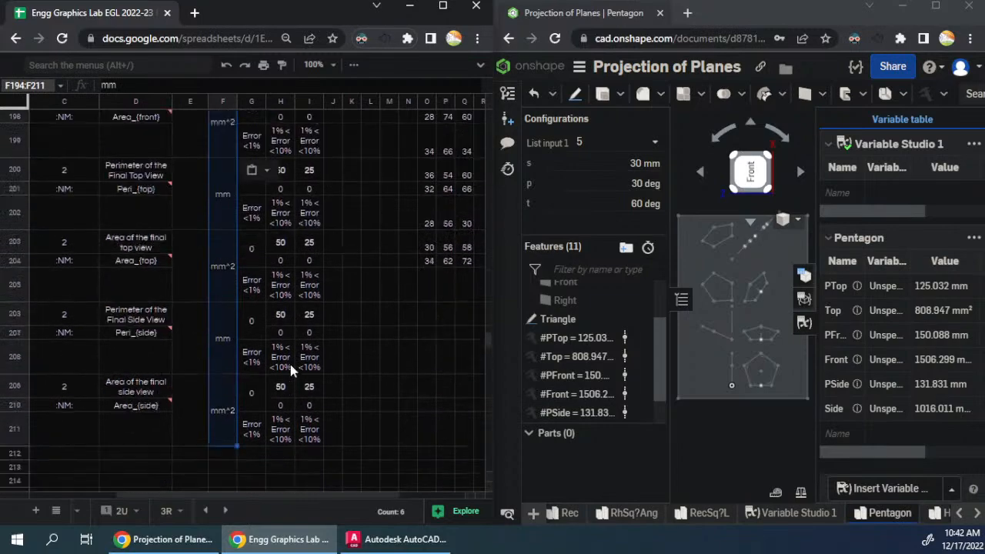
click(220, 291)
key(ctrl+v)
scroll(224, 304, down, 9)
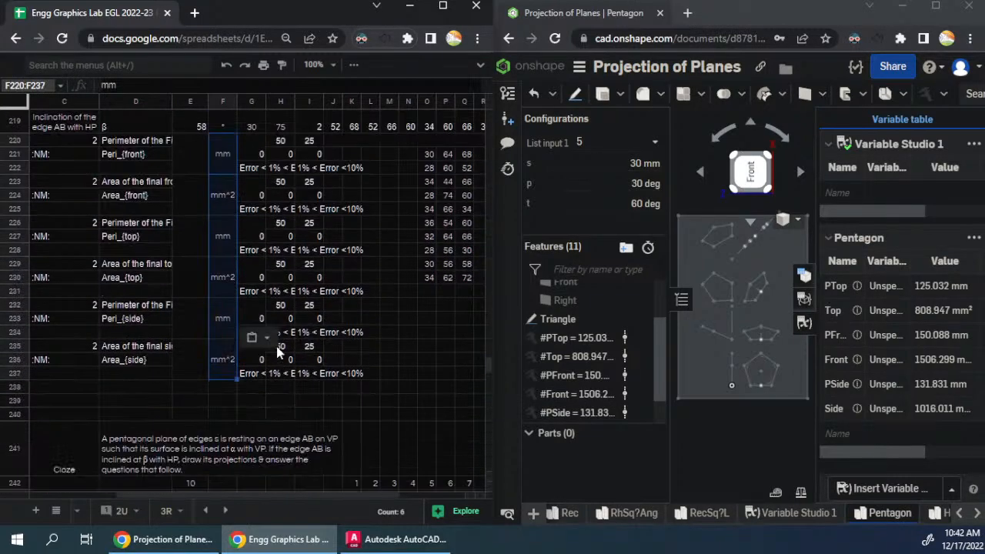
click(222, 304)
key(ctrl+v)
- Set the Onshape configuration List input 1 to 6, copy the Pentagon variable table and paste it at J143 in the sixth question
scroll(277, 334, up, 9)
scroll(277, 334, up, 10)
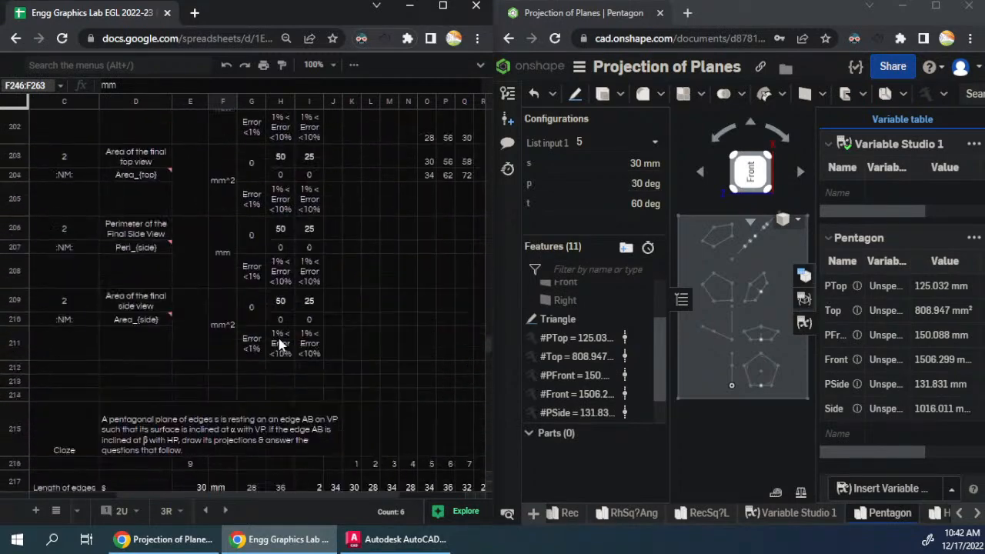
scroll(283, 343, up, 7)
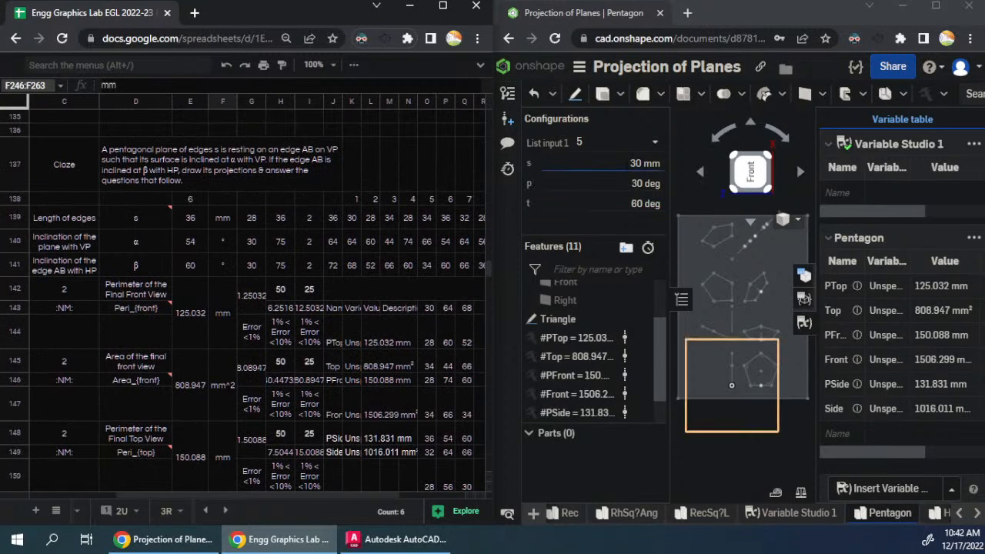
click(646, 142)
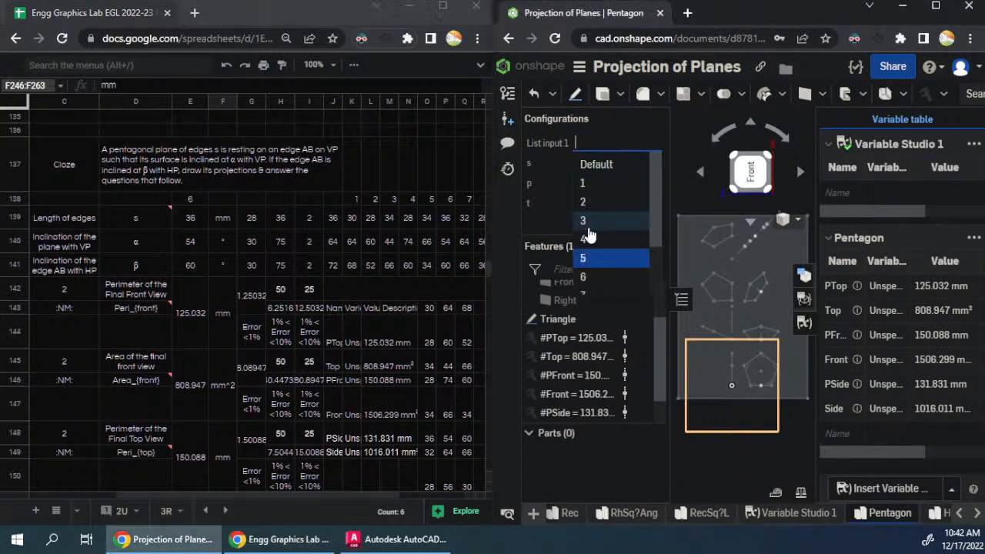
click(608, 266)
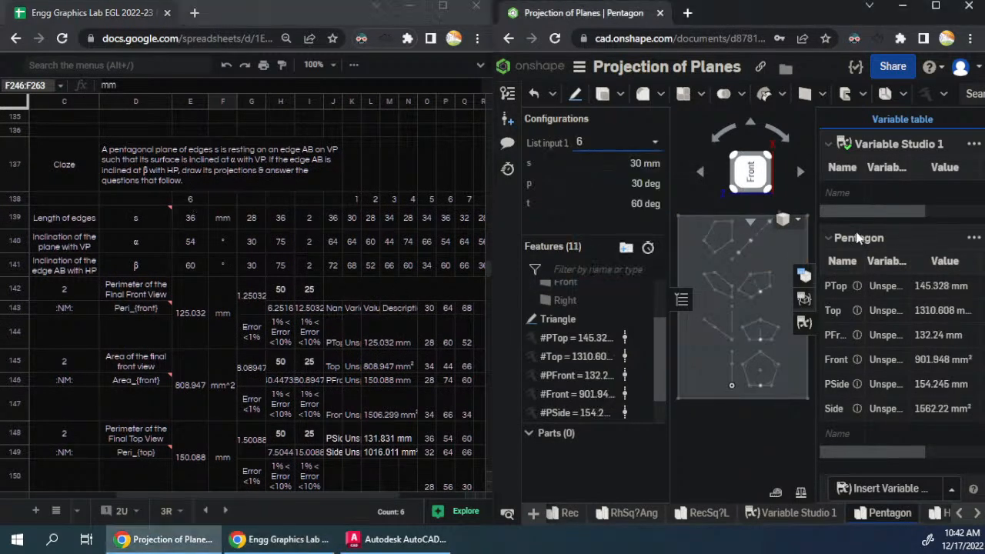
click(973, 239)
click(896, 260)
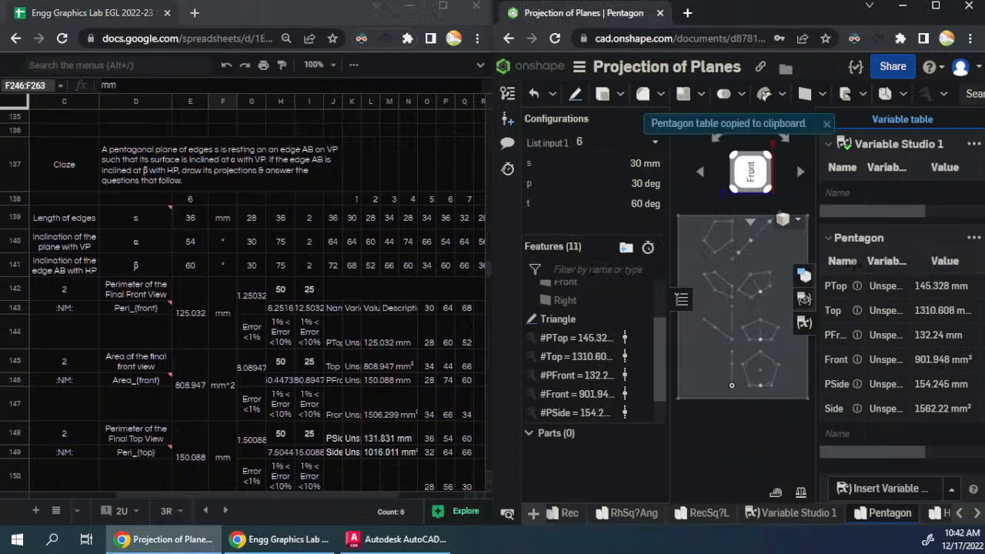
click(432, 313)
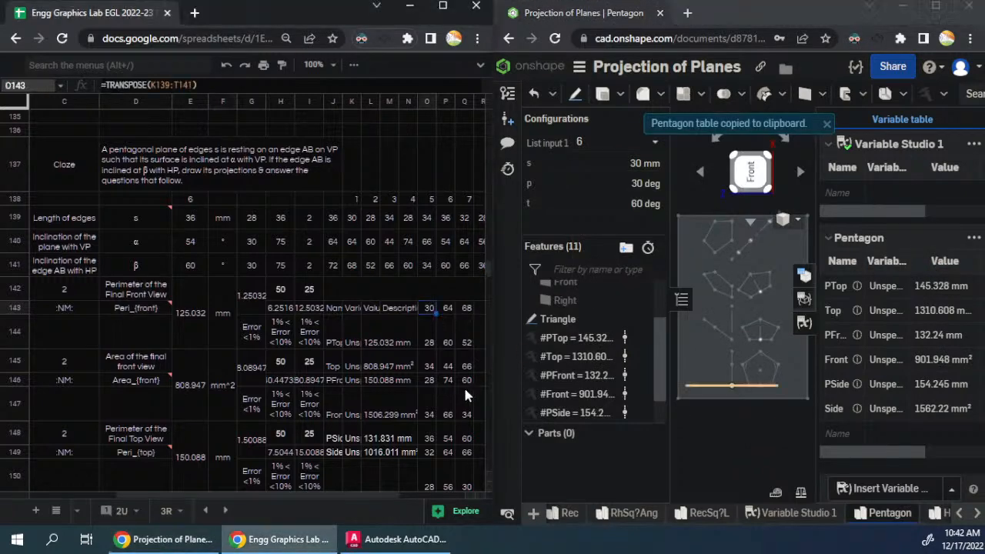
click(334, 308)
key(ctrl+v)
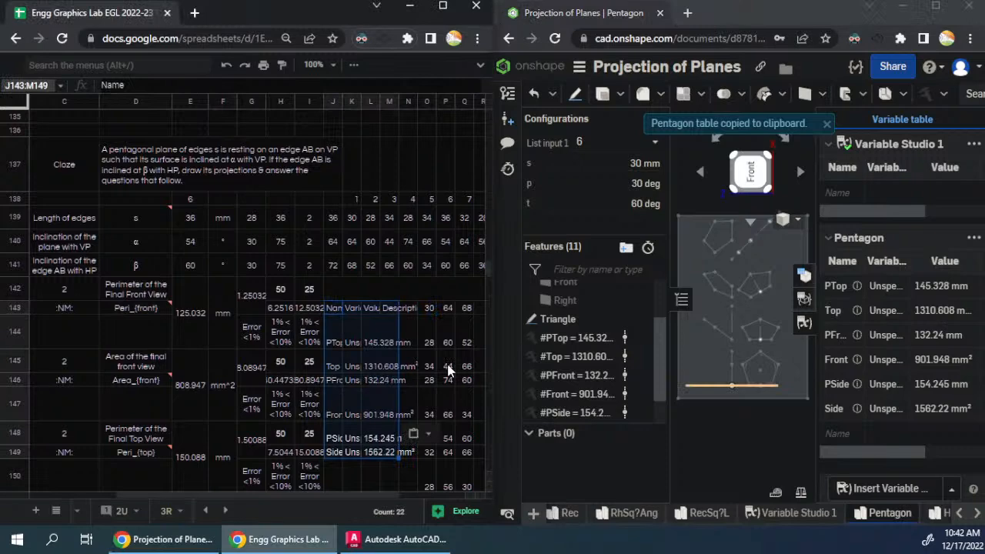
scroll(210, 338, down, 2)
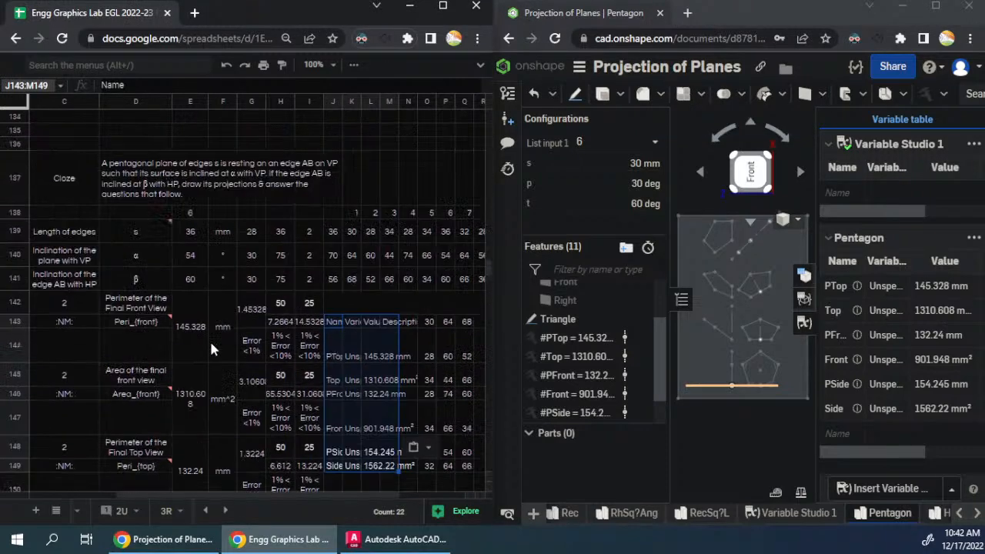
- Switch the Onshape configuration to 5 and compare its Pentagon variables with the fifth question's perimeter and area answers
scroll(209, 338, up, 6)
click(624, 146)
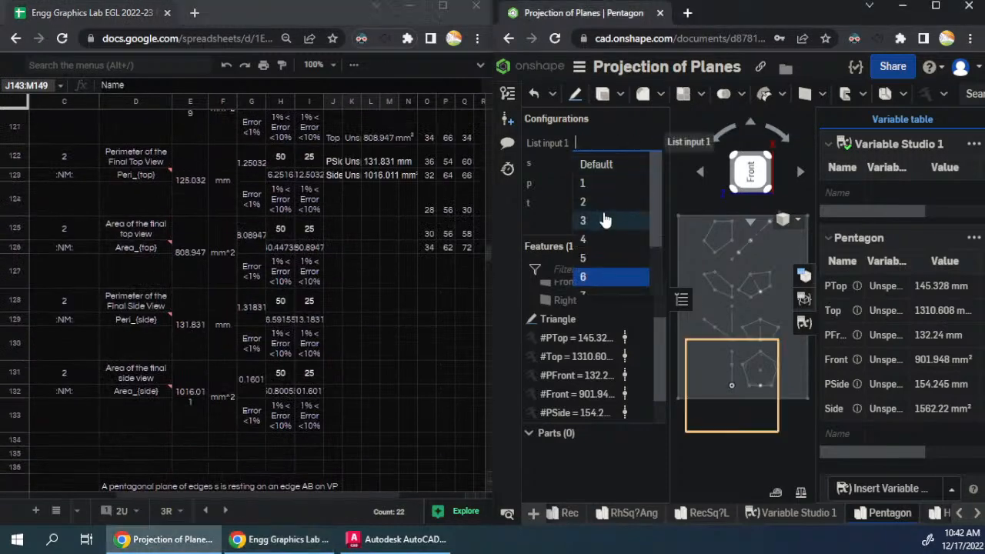
click(604, 254)
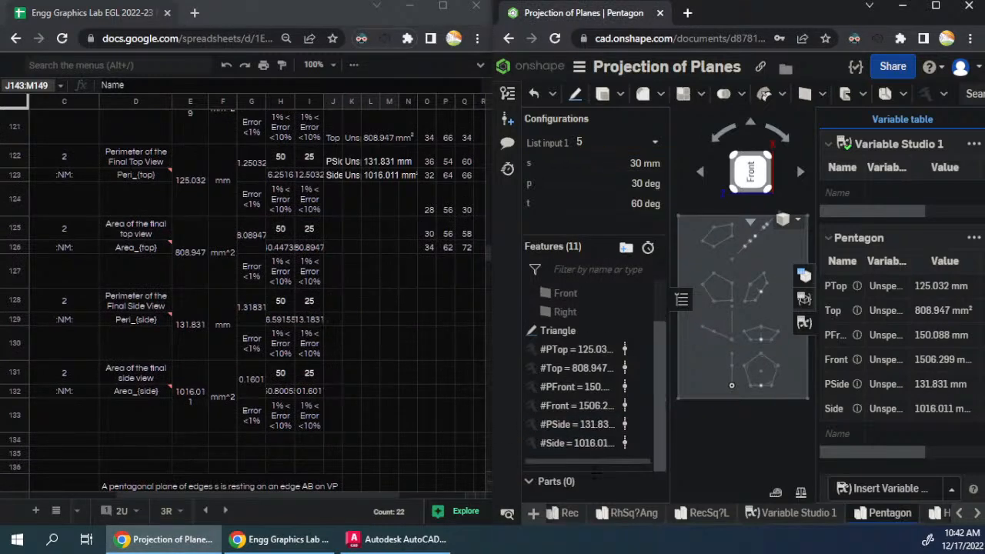
scroll(321, 339, up, 2)
scroll(319, 333, up, 3)
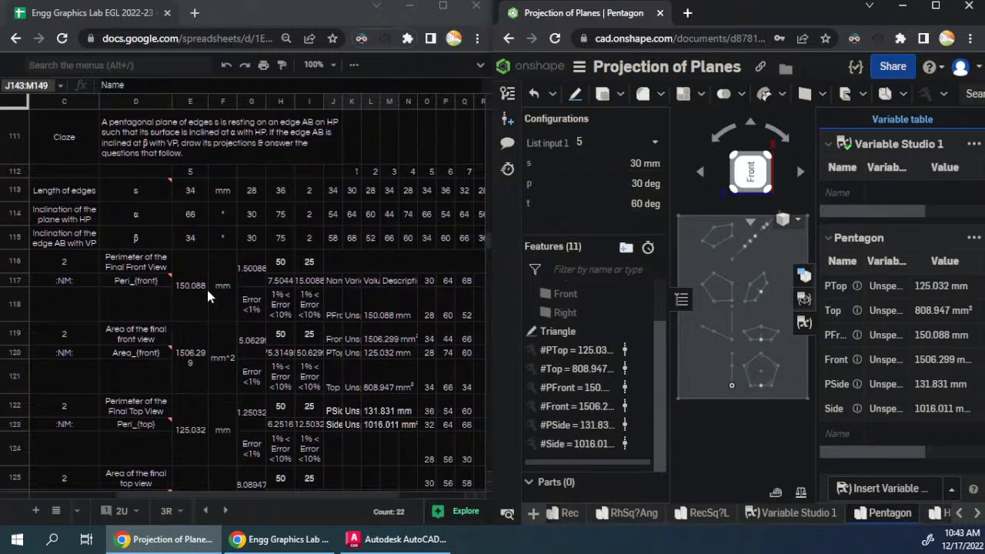
scroll(241, 363, down, 3)
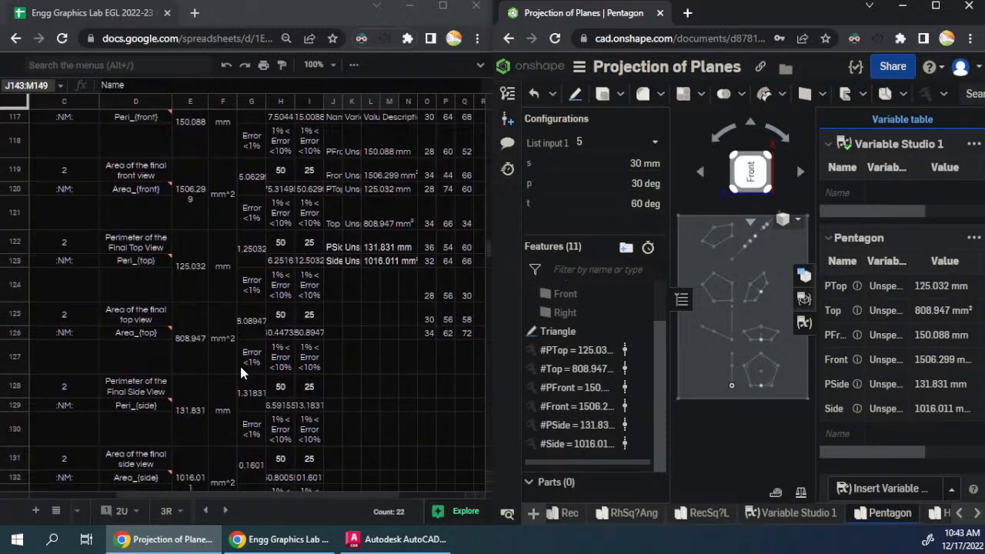
scroll(241, 372, down, 1)
scroll(213, 418, down, 5)
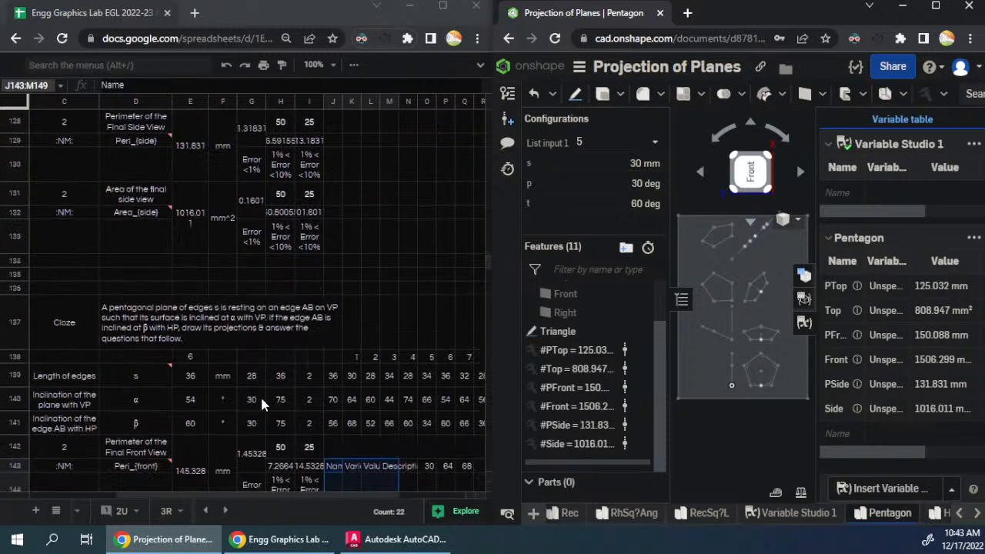
- Return the Onshape configuration to 6 and compare its Pentagon variables with the sixth question's answers
click(614, 142)
click(583, 260)
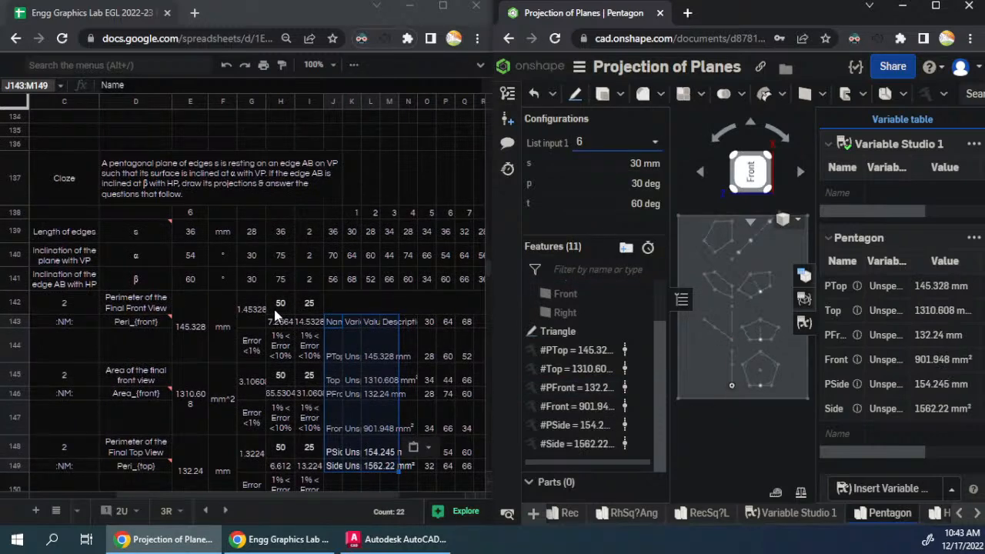
scroll(269, 308, down, 2)
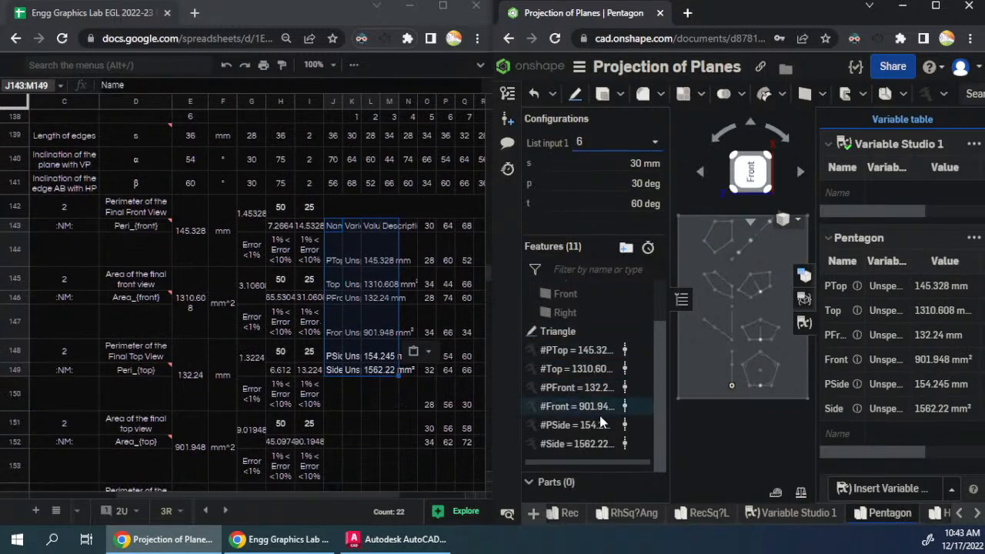
scroll(185, 385, down, 3)
scroll(220, 446, down, 3)
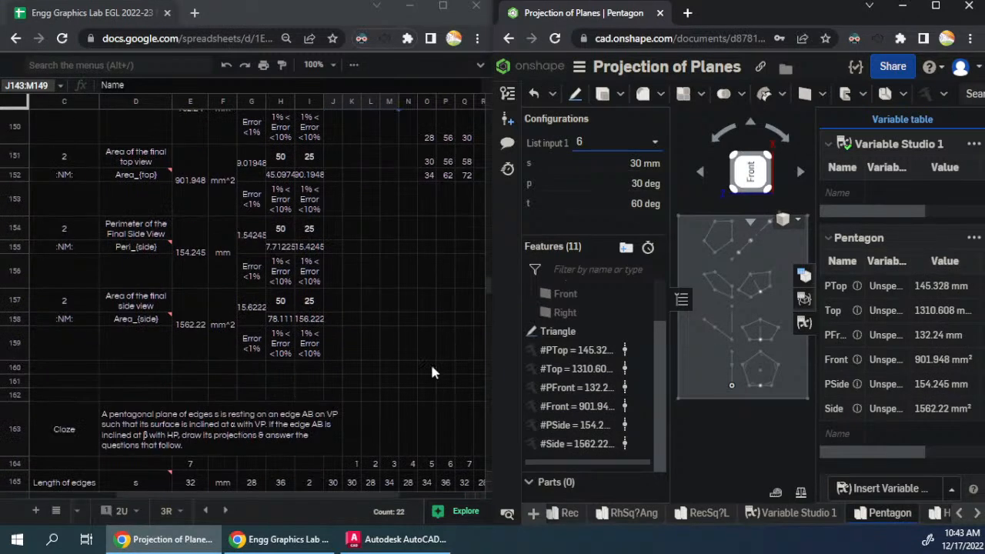
- Set the Onshape configuration to 7, copy the Pentagon variable table and paste it at J169 in the seventh question
click(631, 143)
scroll(614, 216, down, 1)
click(601, 223)
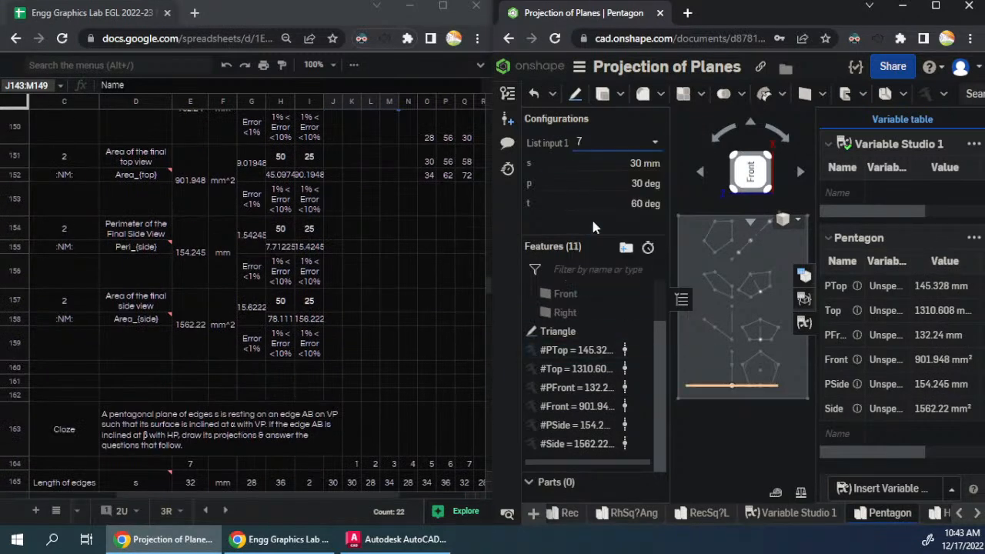
click(974, 239)
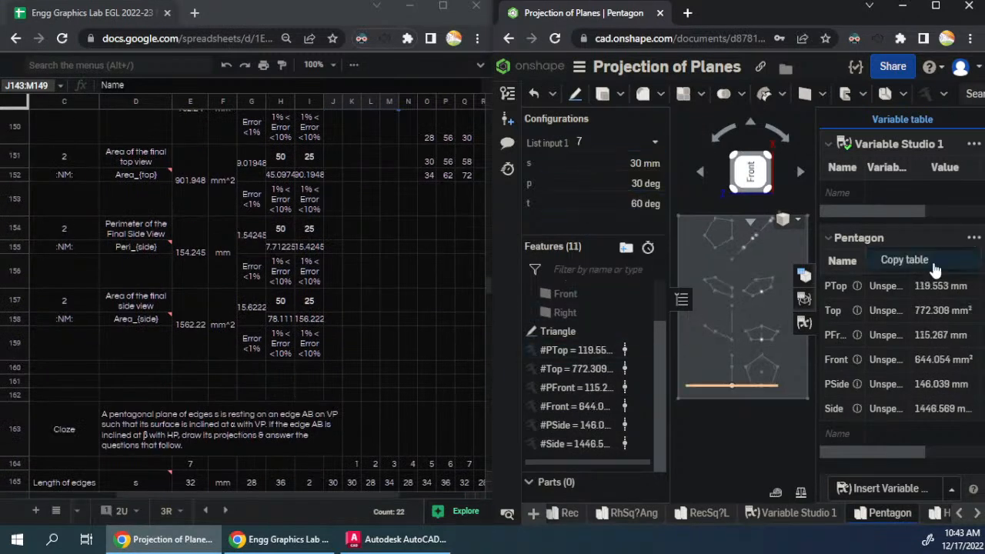
click(896, 259)
scroll(184, 382, down, 2)
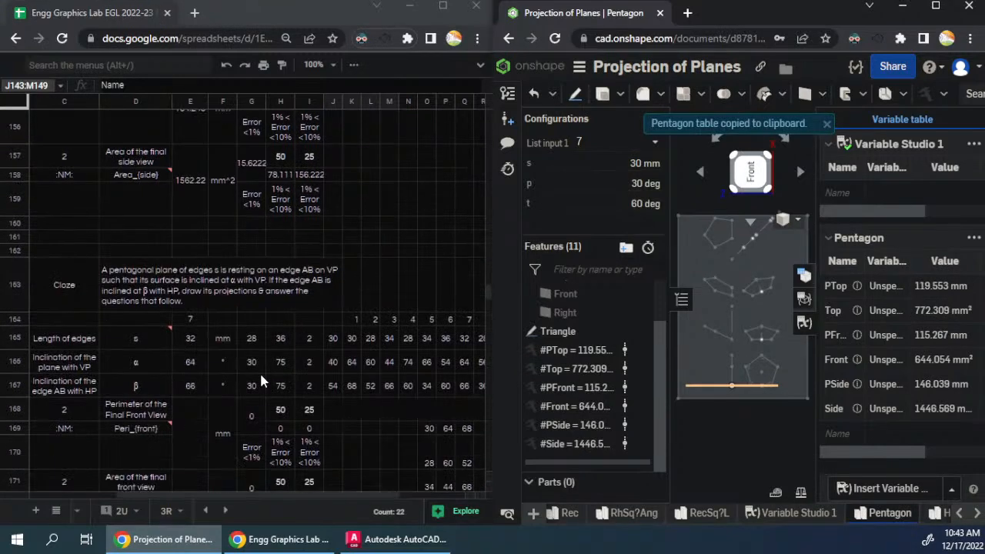
click(331, 429)
key(ctrl+v)
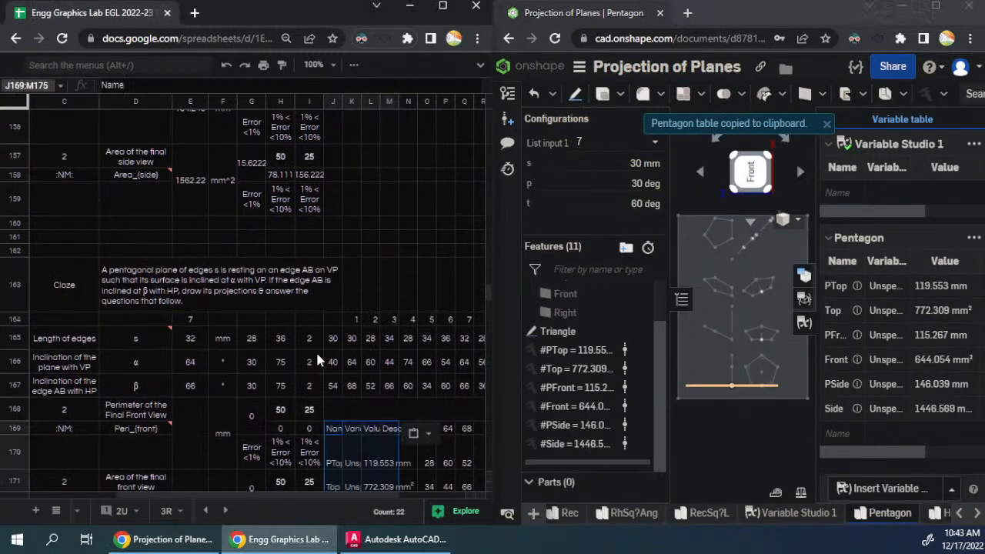
- Set the Onshape configuration to 8, copy the Pentagon variable table and paste it at J195 in the eighth question
scroll(316, 352, down, 4)
scroll(316, 353, down, 5)
scroll(314, 353, up, 3)
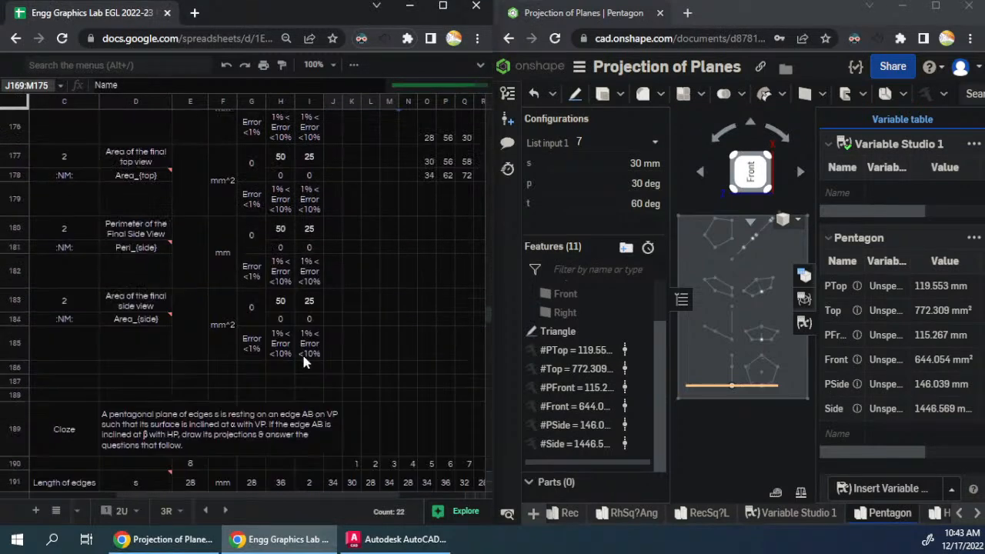
scroll(196, 278, down, 3)
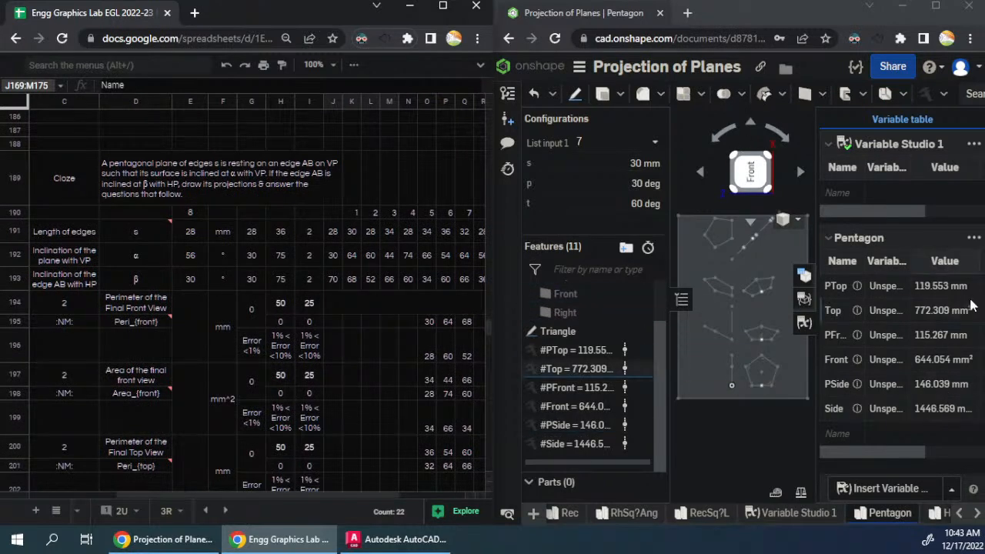
click(625, 142)
scroll(616, 262, down, 1)
click(603, 245)
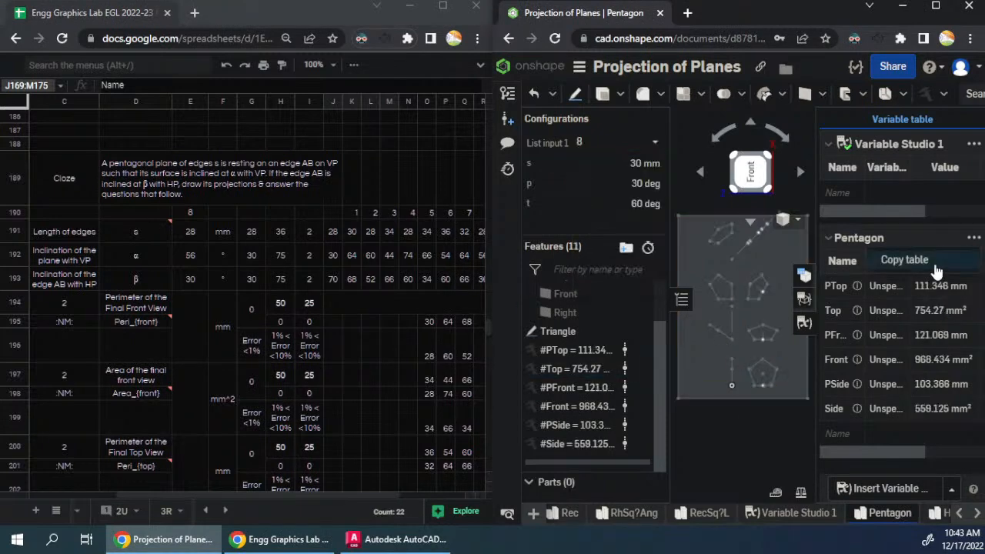
click(939, 266)
click(337, 322)
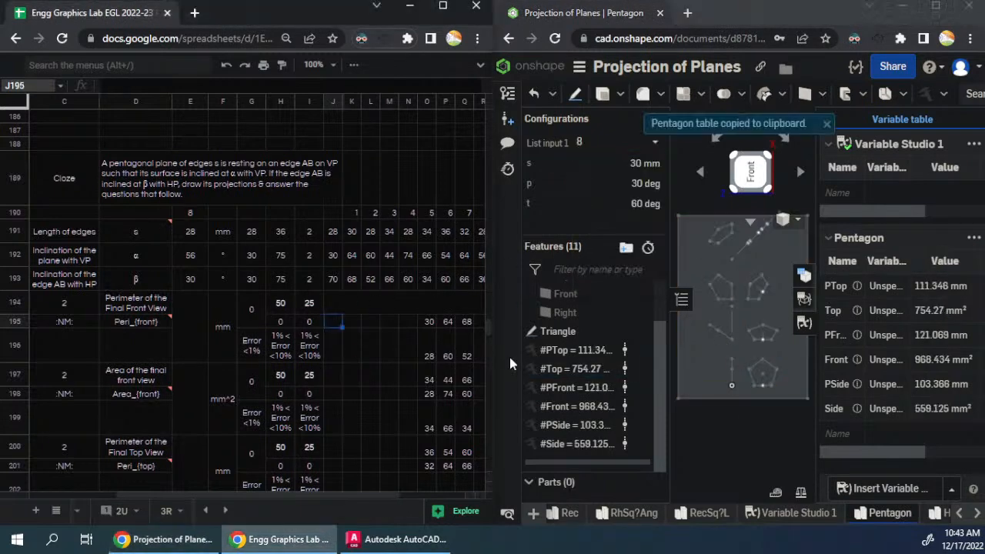
key(ctrl+v)
- Set the Onshape configuration to 9, copy the Pentagon variable table and paste it at J221 in the ninth question
scroll(290, 329, down, 5)
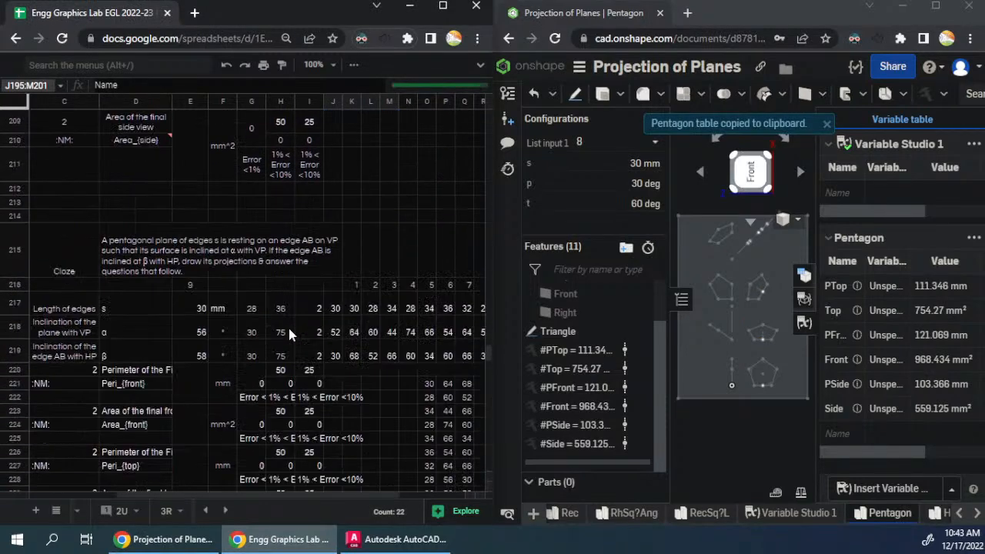
click(607, 143)
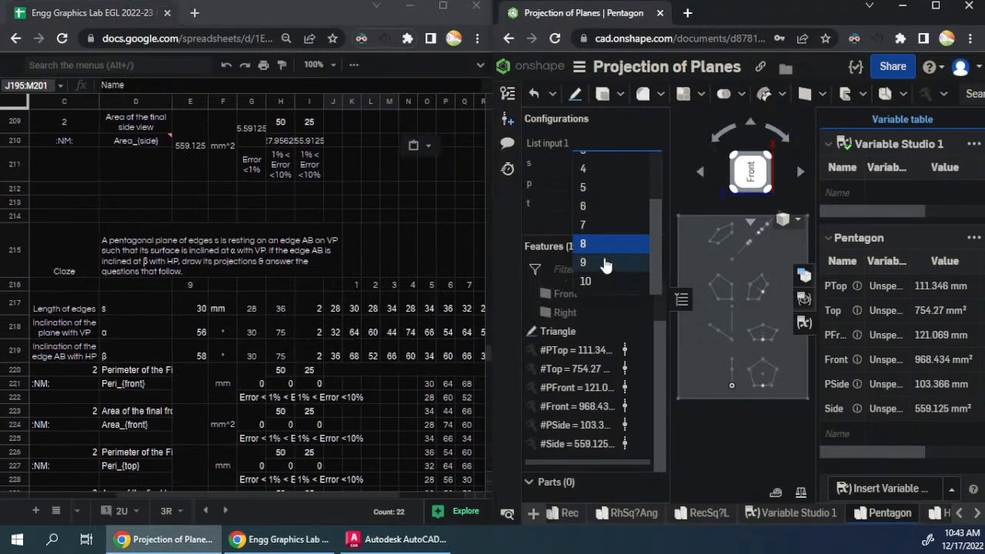
click(605, 263)
click(974, 238)
click(900, 260)
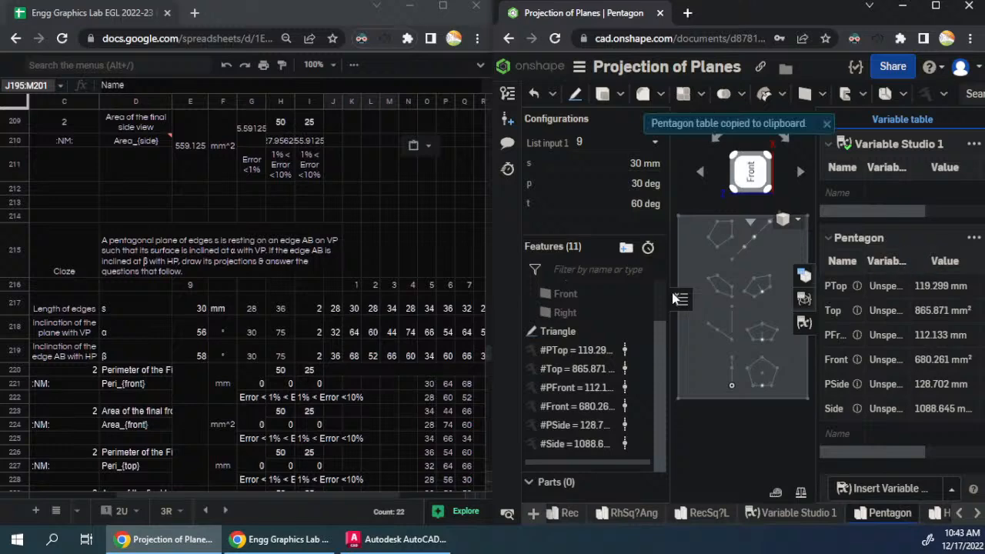
click(333, 382)
key(ctrl+v)
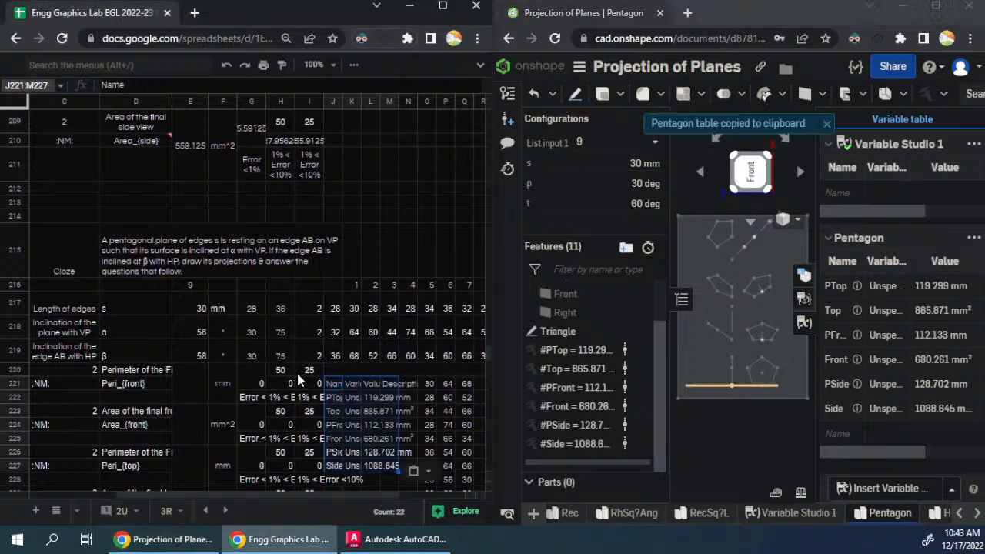
scroll(298, 371, down, 3)
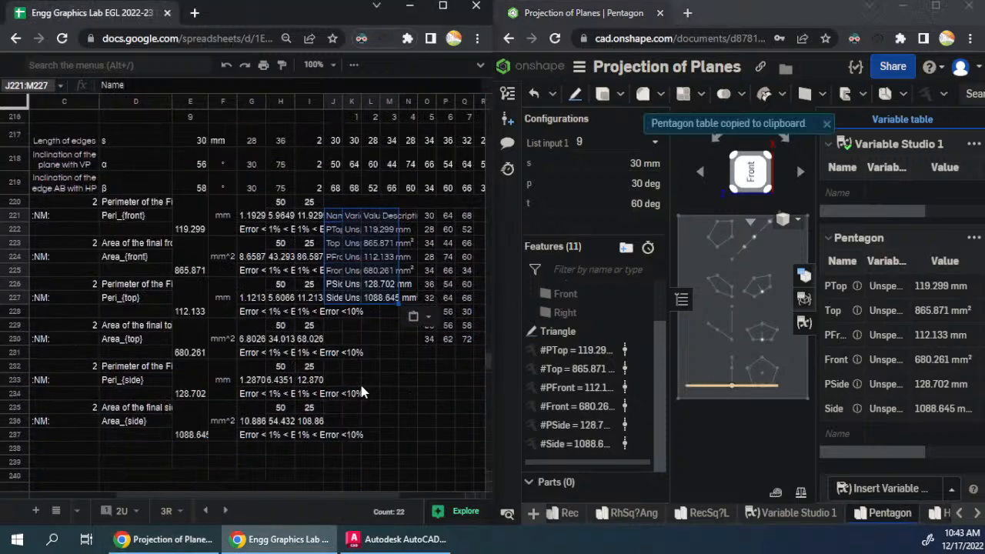
- Set the Onshape configuration to 10, copy the Pentagon variable table and paste it at J247 in the tenth question
scroll(361, 391, up, 1)
scroll(360, 390, down, 5)
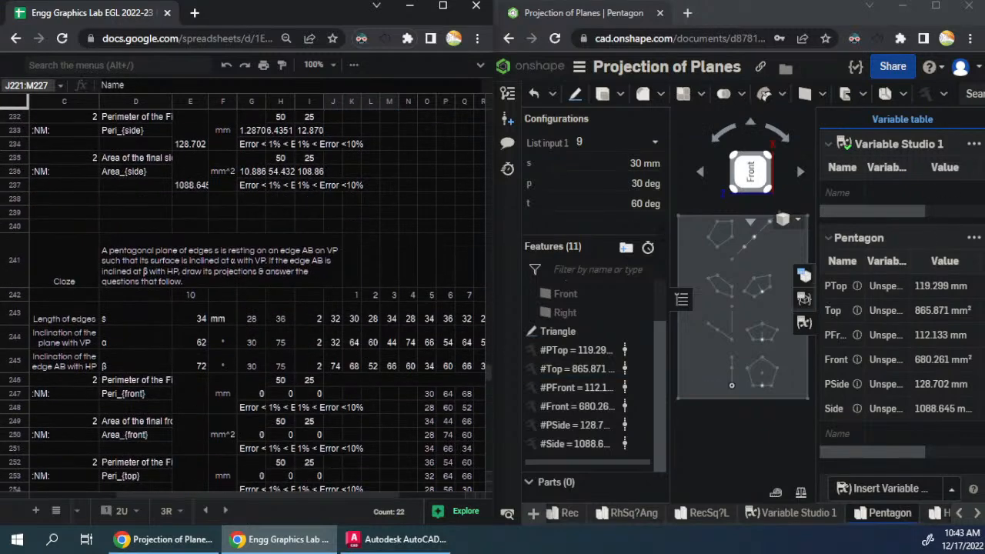
click(616, 141)
click(597, 285)
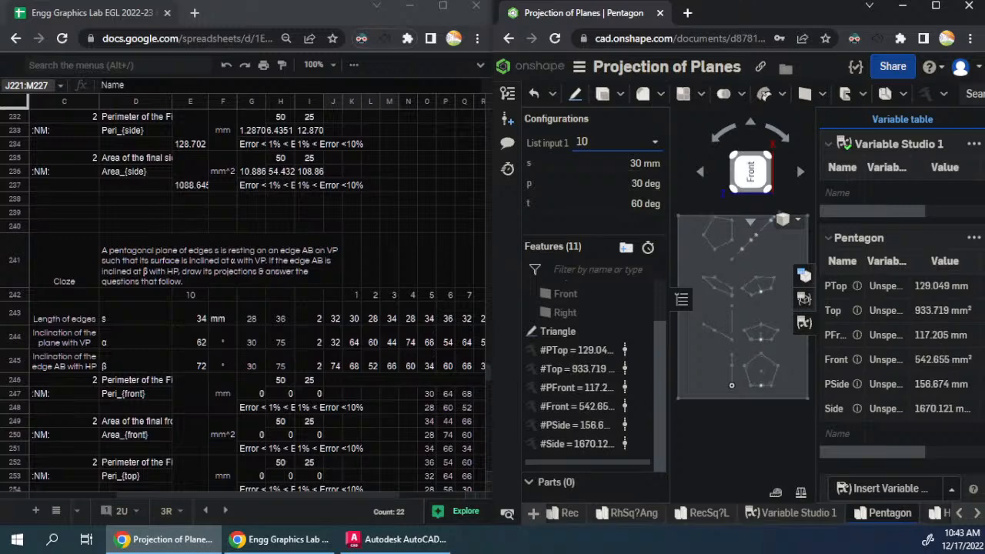
click(974, 144)
click(974, 237)
click(932, 264)
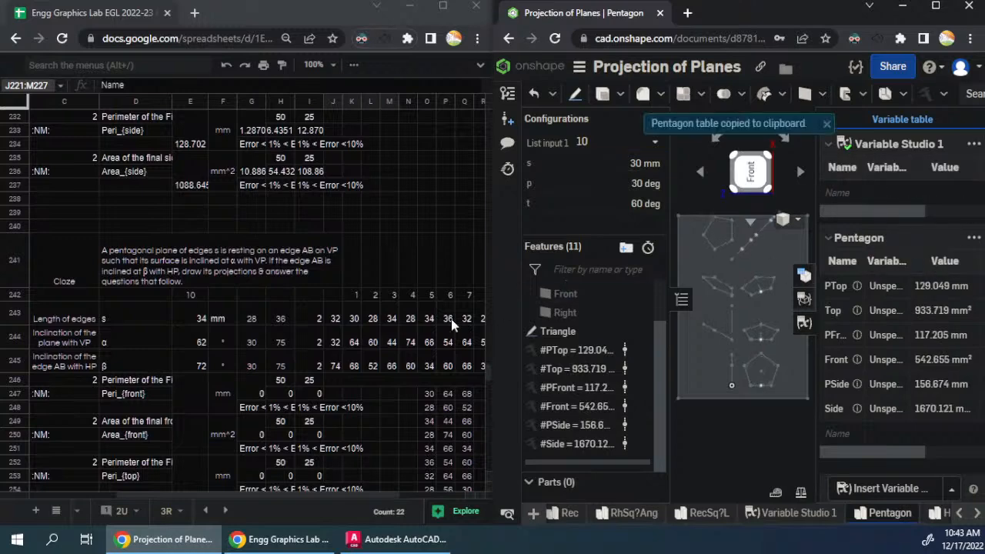
click(334, 394)
key(ctrl+v)
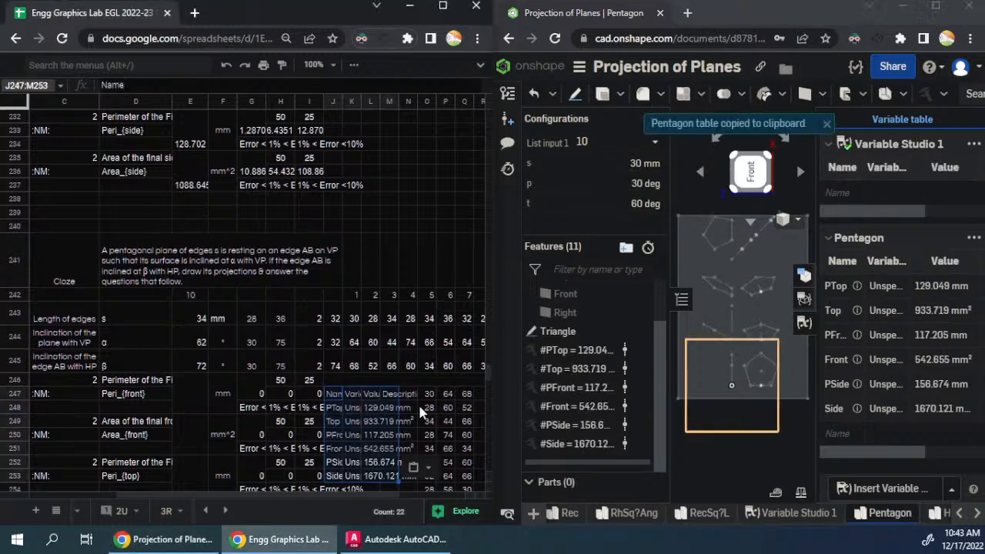
click(290, 369)
scroll(311, 347, down, 5)
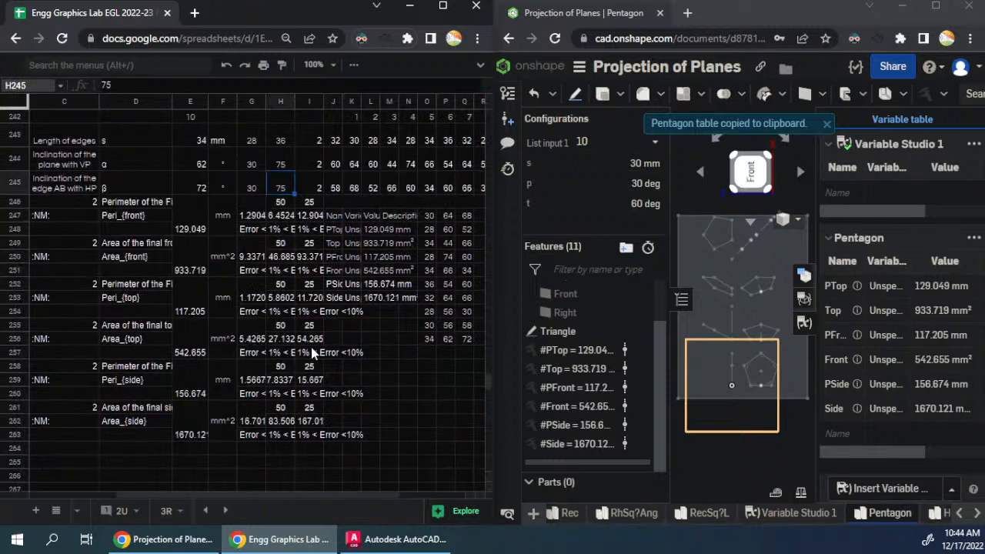
- Review the filled perimeter and area answers of the sixth to tenth pentagon questions
scroll(312, 351, up, 5)
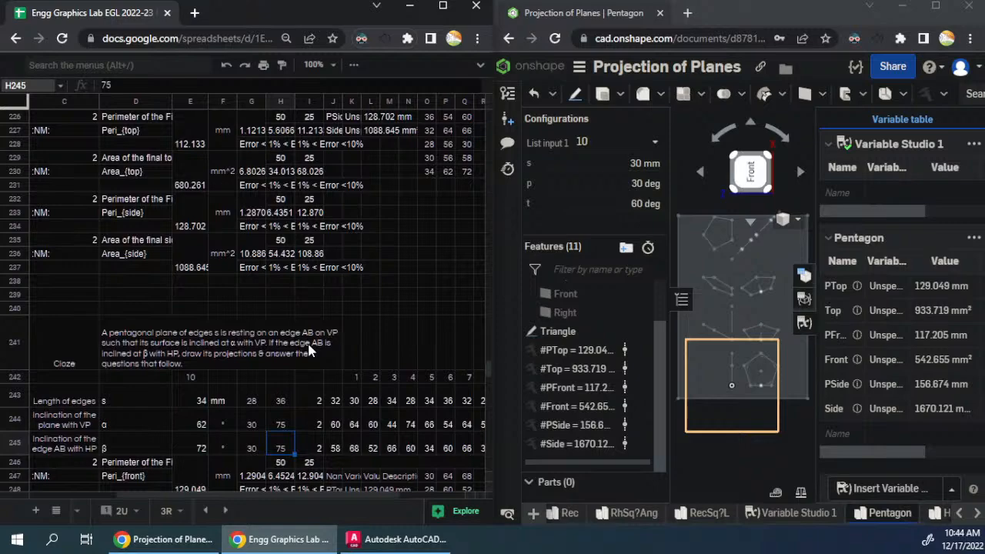
scroll(307, 350, up, 15)
scroll(307, 341, up, 8)
scroll(307, 340, down, 4)
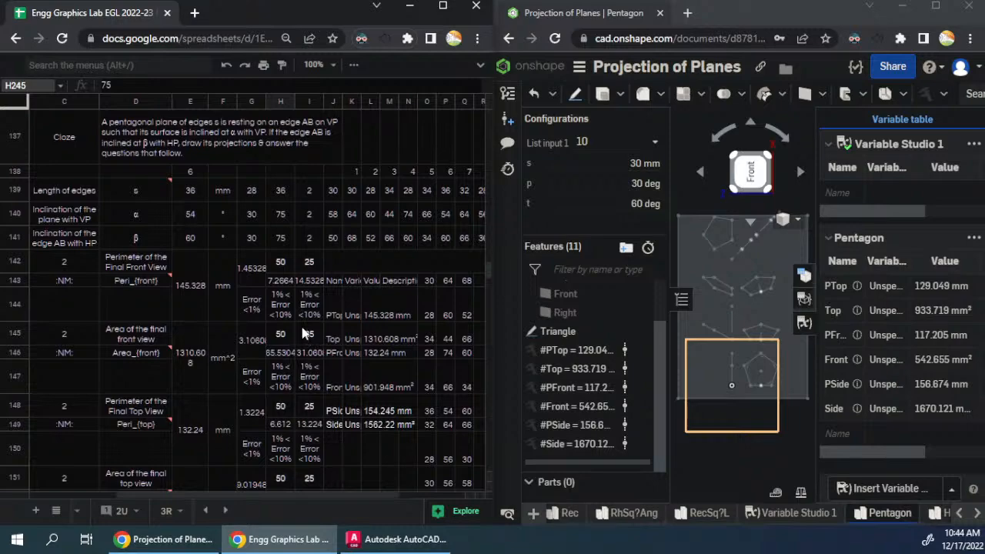
scroll(302, 332, down, 6)
scroll(302, 332, down, 5)
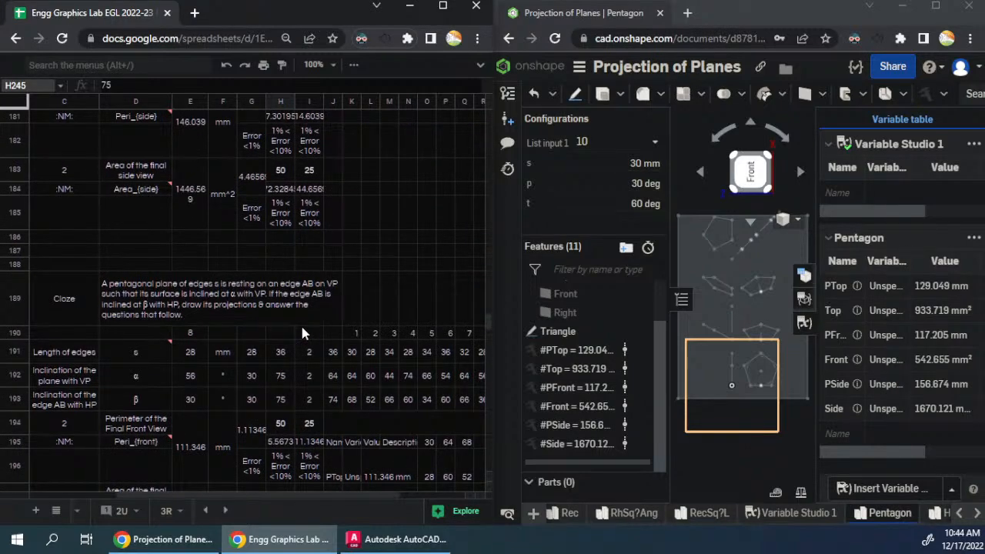
scroll(302, 333, down, 10)
scroll(303, 333, down, 7)
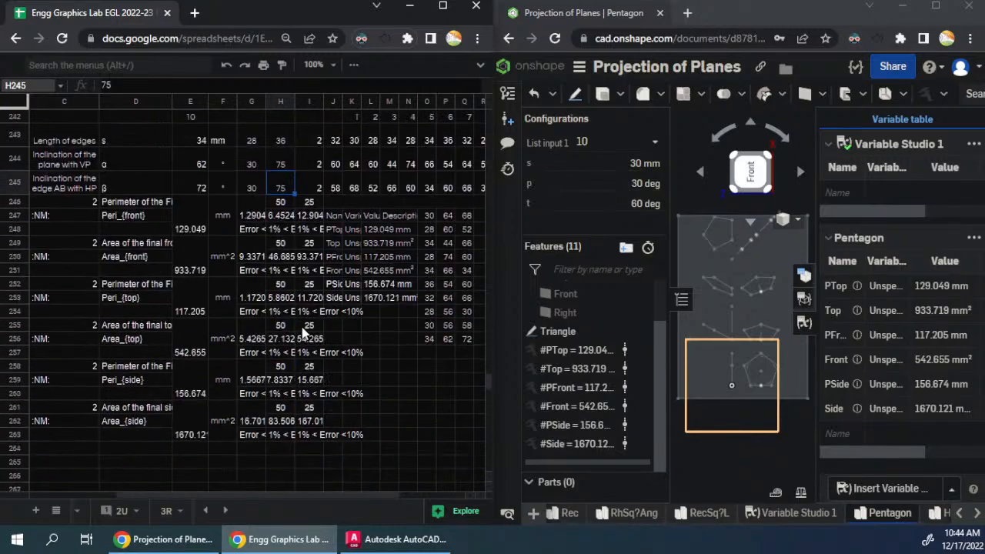
scroll(302, 333, up, 10)
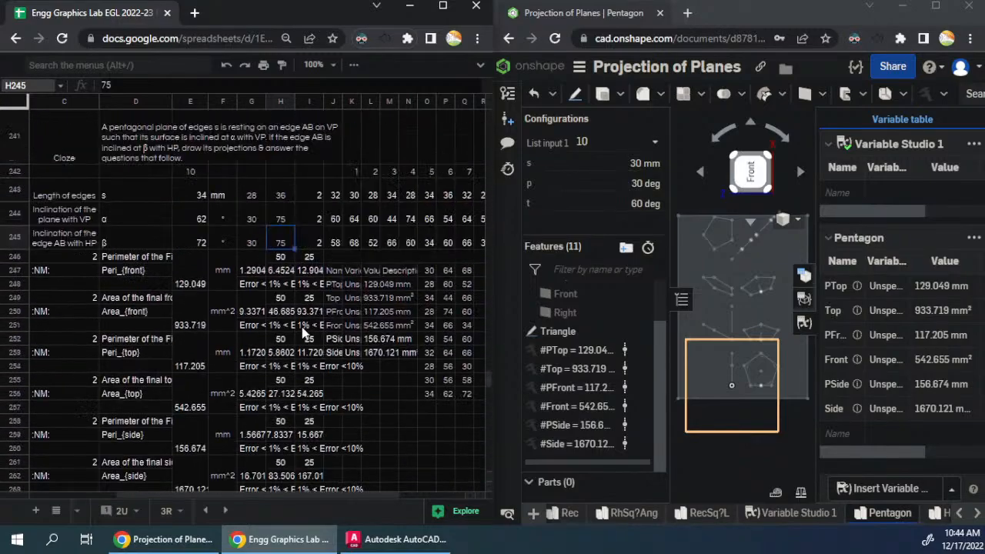
- Maximize the spreadsheet window and check the generated question text in column B back to the first pentagon question
click(445, 9)
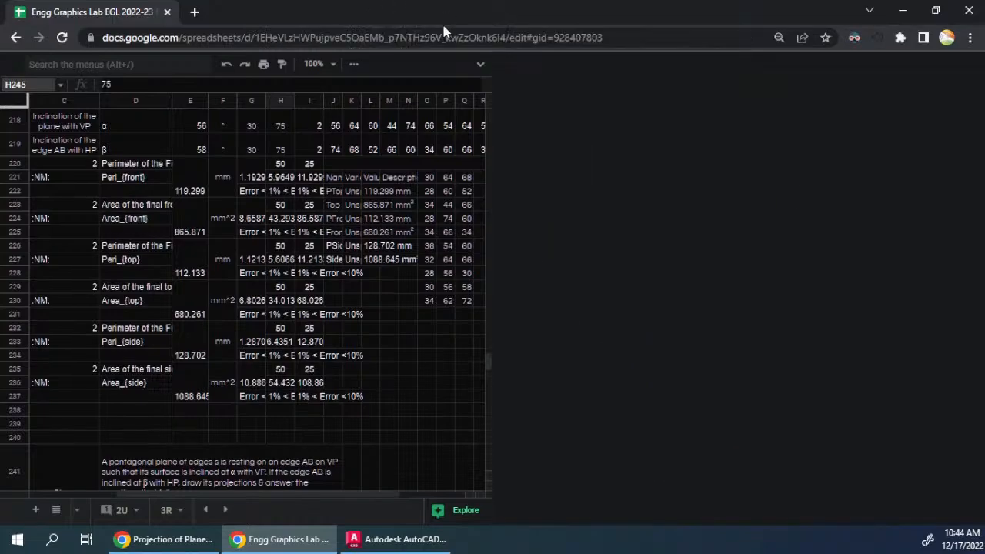
click(114, 245)
scroll(100, 188, up, 12)
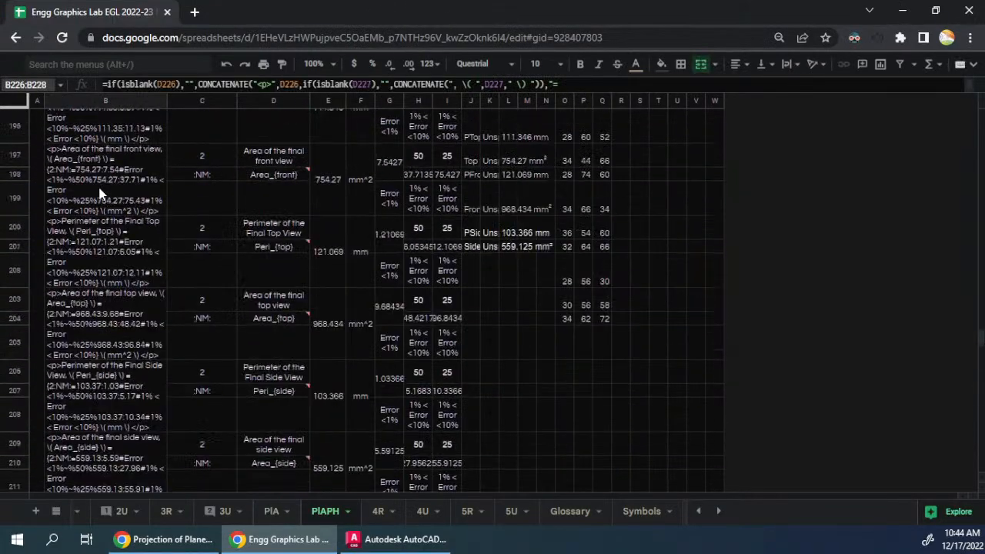
scroll(104, 185, up, 8)
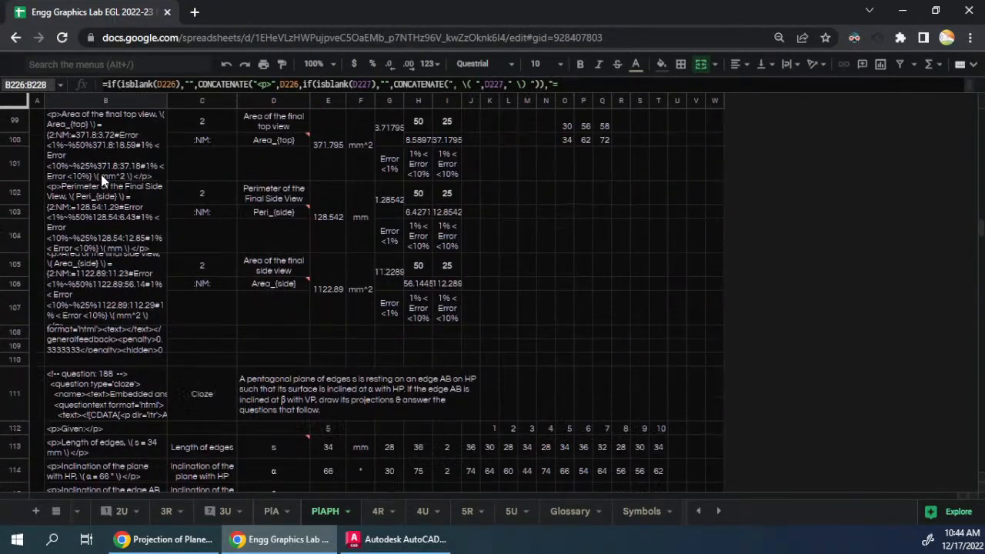
drag(979, 251, 972, 117)
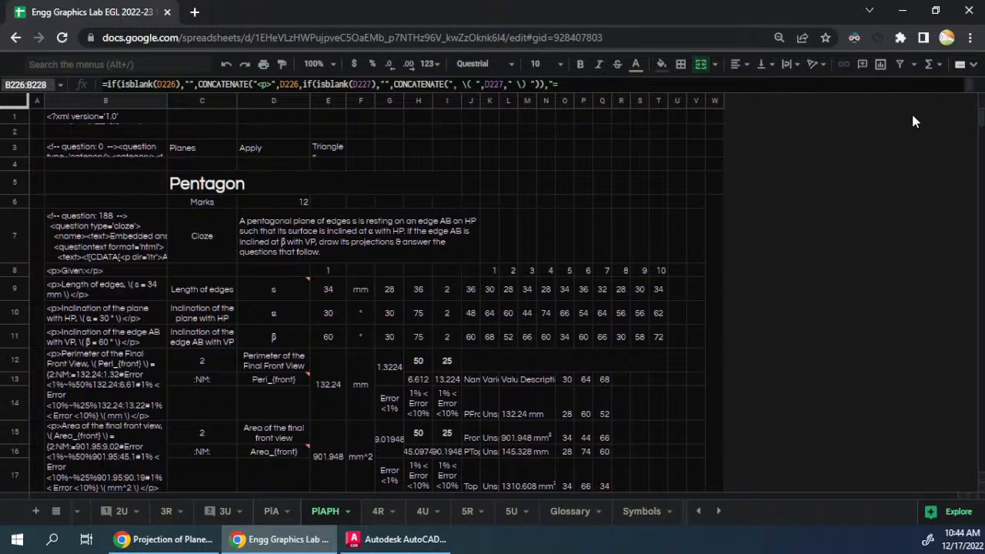
- Copy the closing </quiz> tag from cell B1161 at the end of the PlA sheet
click(271, 511)
scroll(251, 339, up, 5)
scroll(254, 352, down, 10)
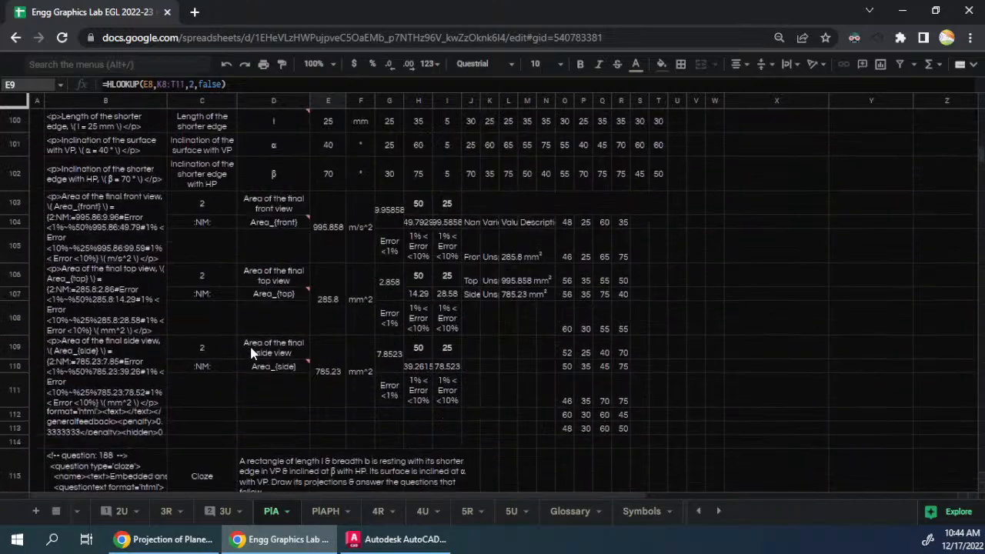
click(491, 281)
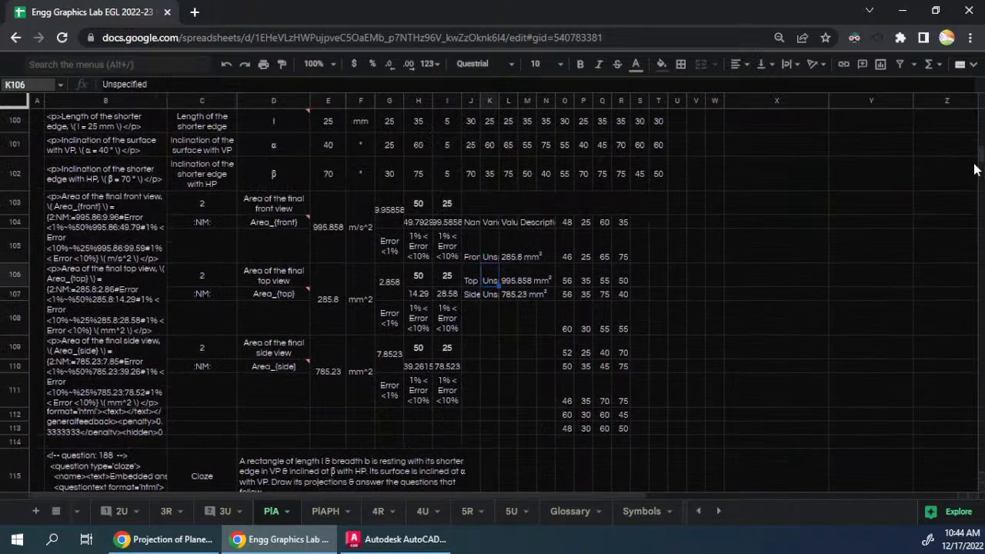
drag(977, 169, 962, 479)
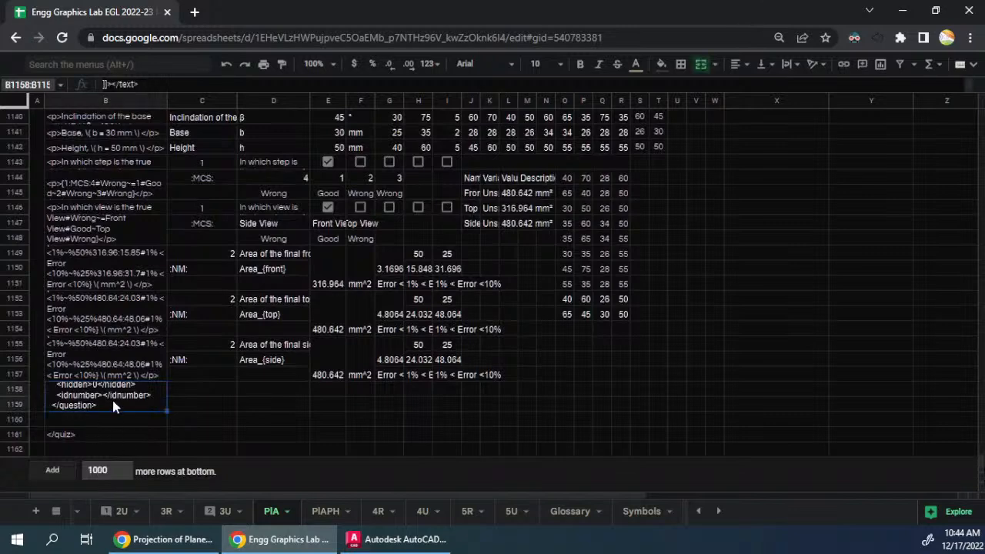
click(153, 433)
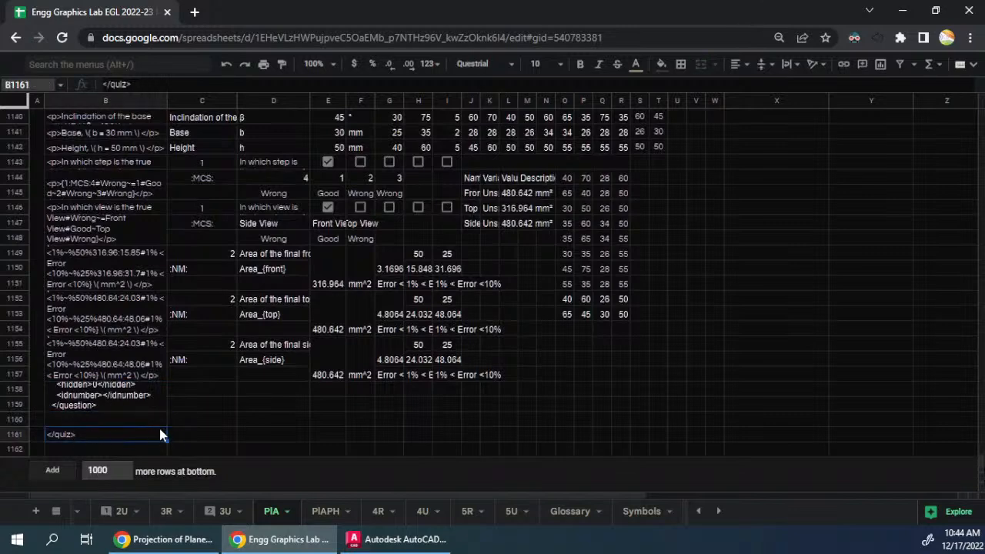
- Paste the closing </quiz> tag into cell B267 below the tenth question in the PlAPH sheet
click(320, 511)
scroll(188, 298, down, 20)
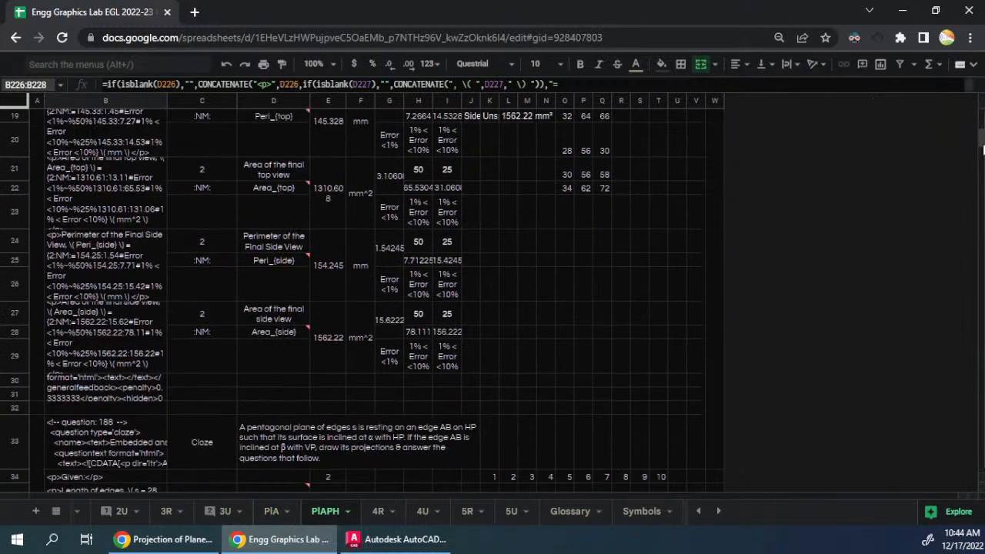
scroll(188, 298, down, 10)
scroll(377, 293, down, 15)
scroll(142, 420, up, 15)
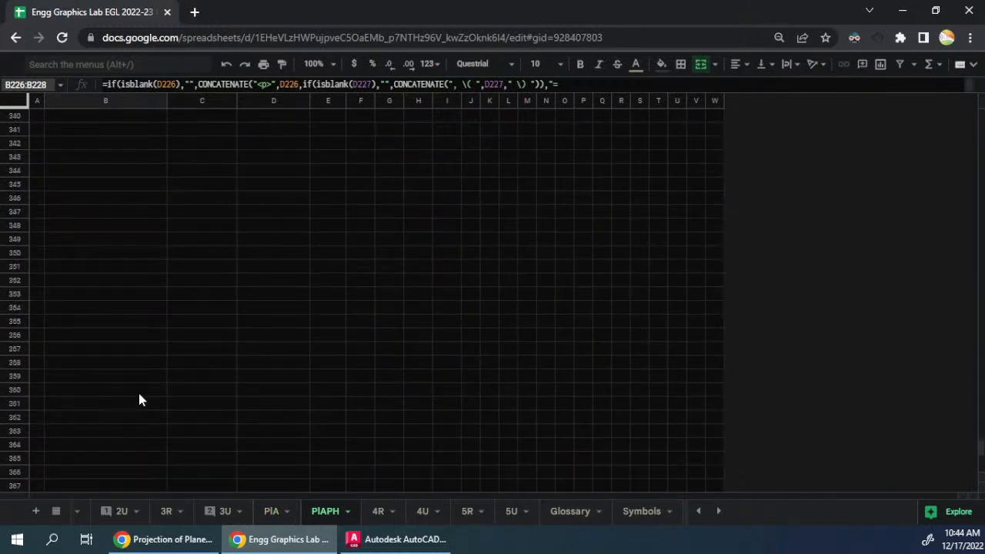
scroll(128, 358, up, 5)
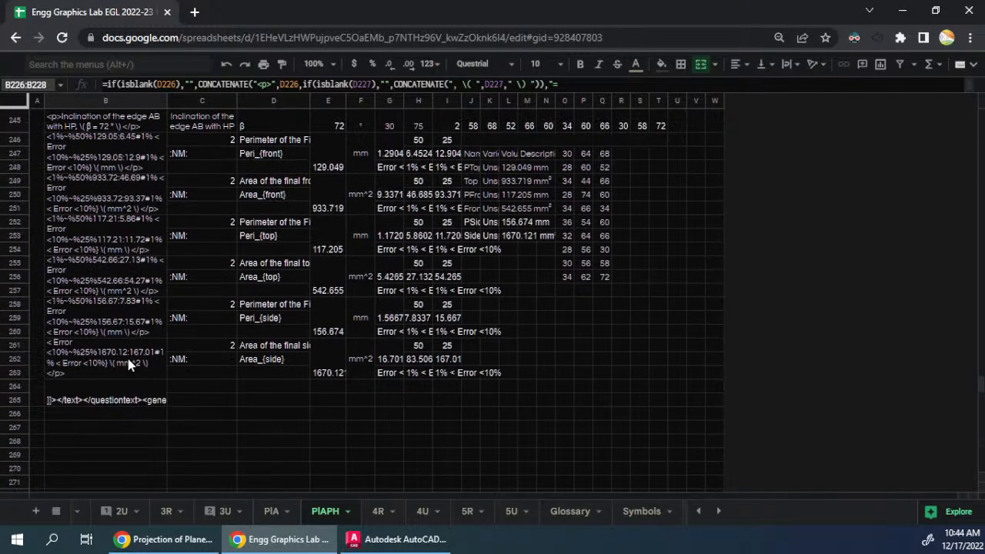
scroll(61, 352, down, 3)
click(62, 260)
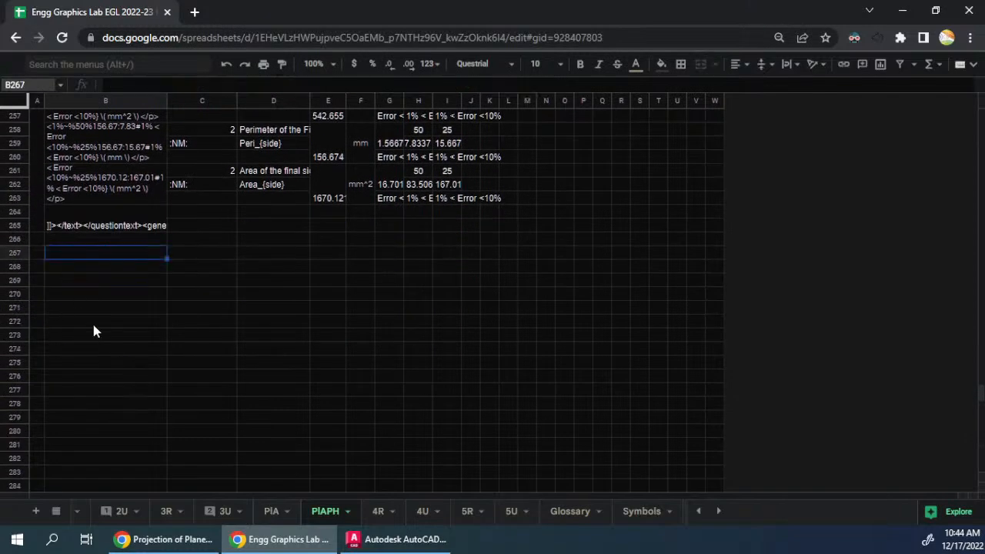
text(</quiz>)
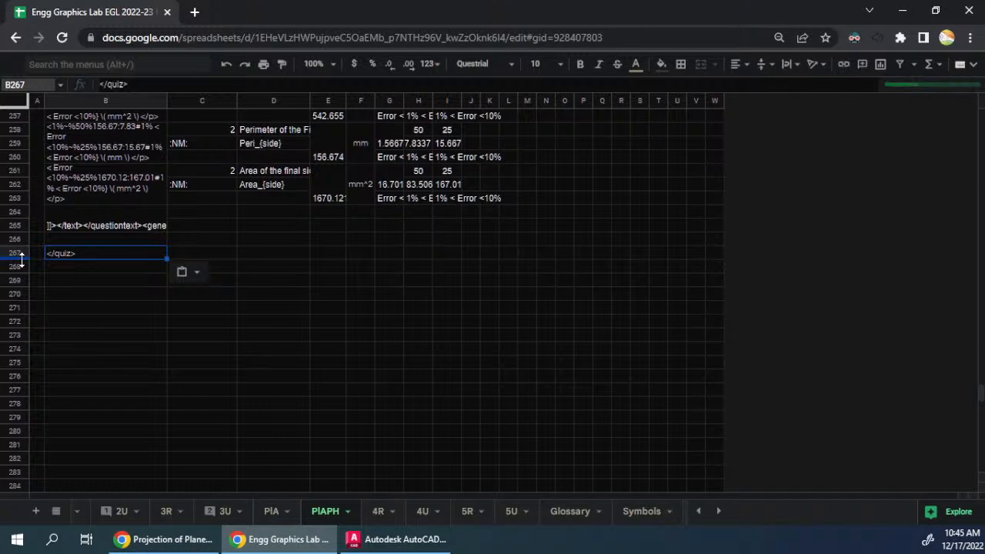
- Delete the empty rows 268 to 387 below the closing quiz tag
click(15, 266)
key(ctrl+shift+Down)
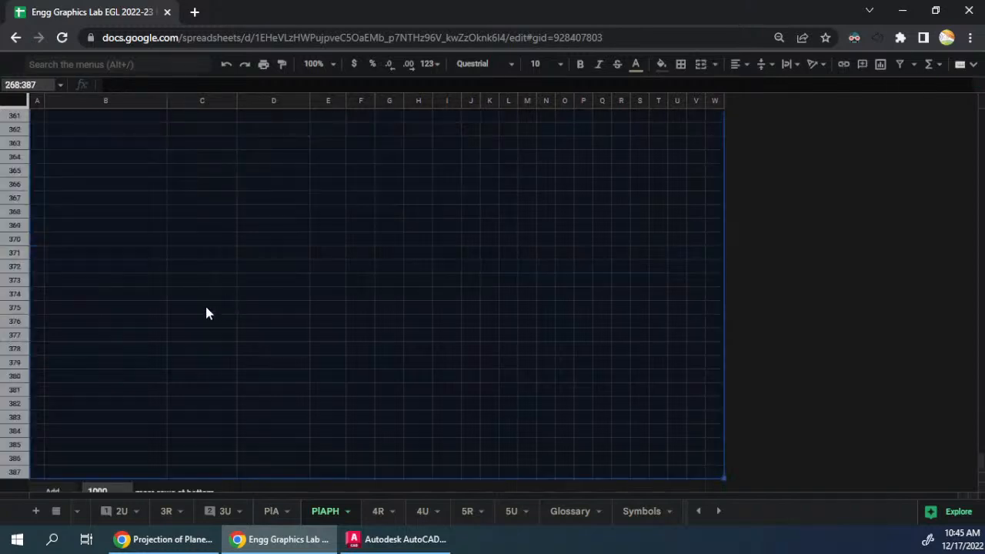
right_click(16, 327)
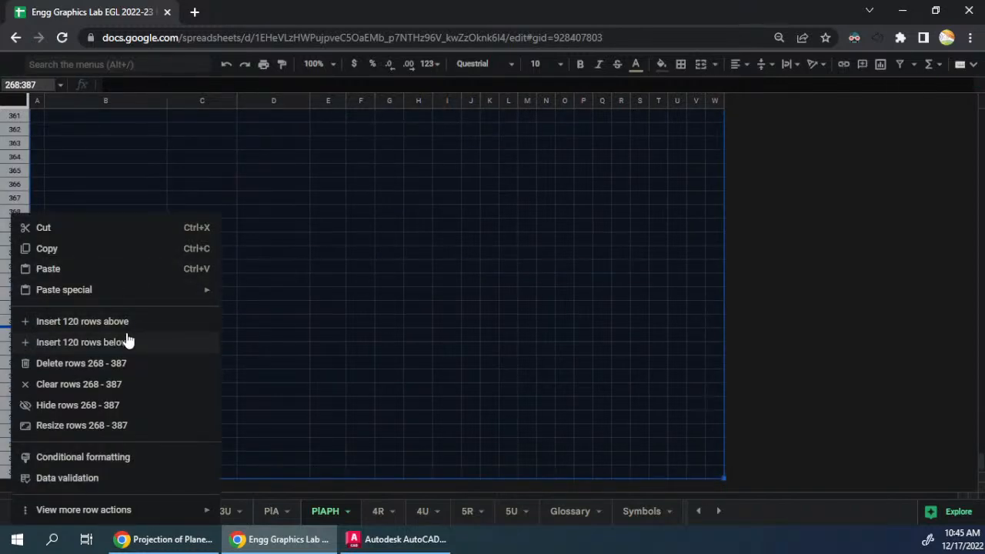
click(80, 363)
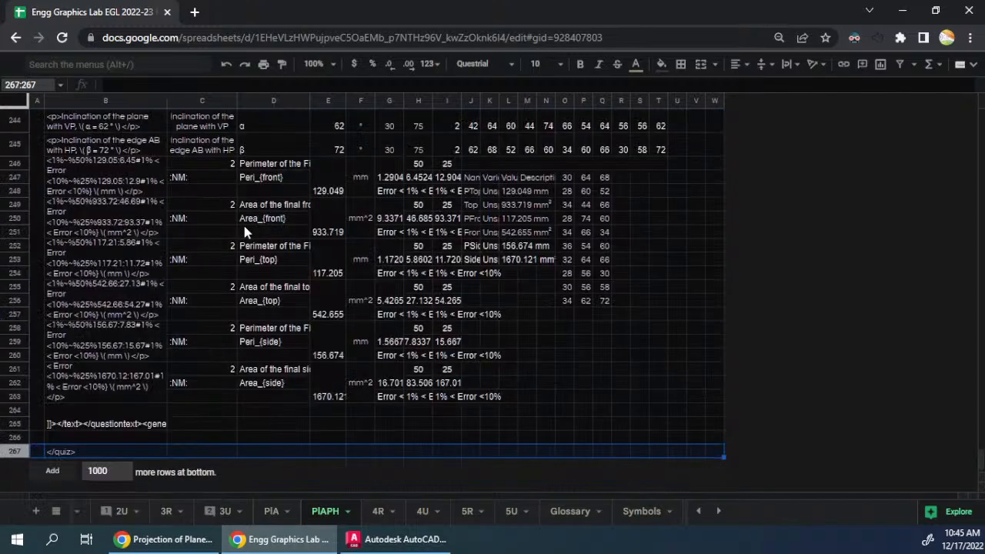
click(247, 222)
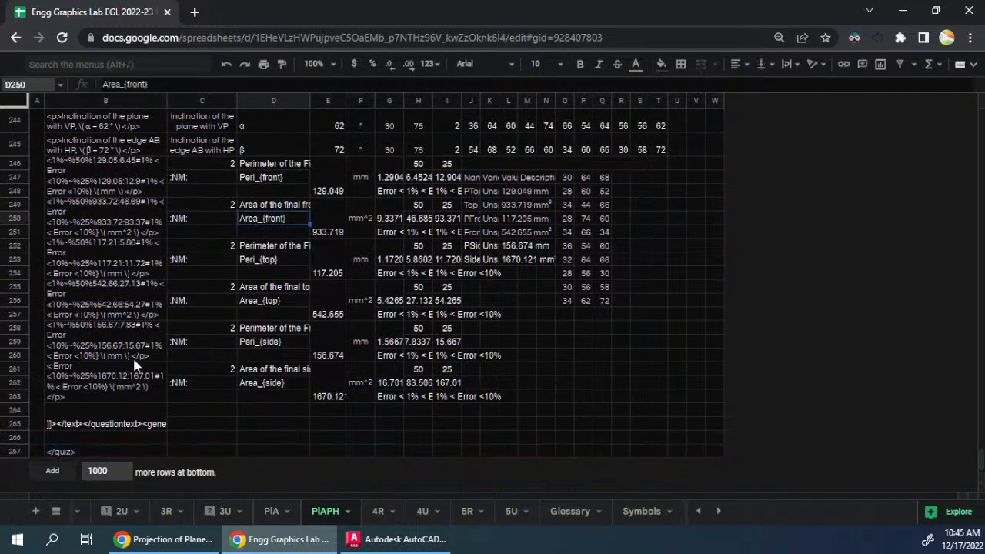
- Replace the category name in cell E3 at the start of the PlAPH sheet with "Pentagon"
scroll(132, 366, up, 15)
scroll(977, 343, down, 2)
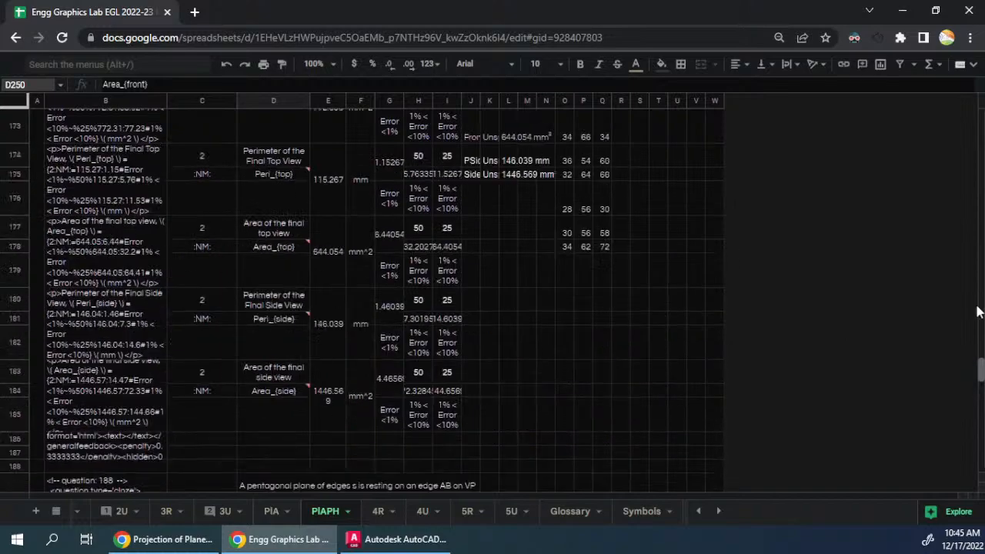
drag(980, 396, 976, 104)
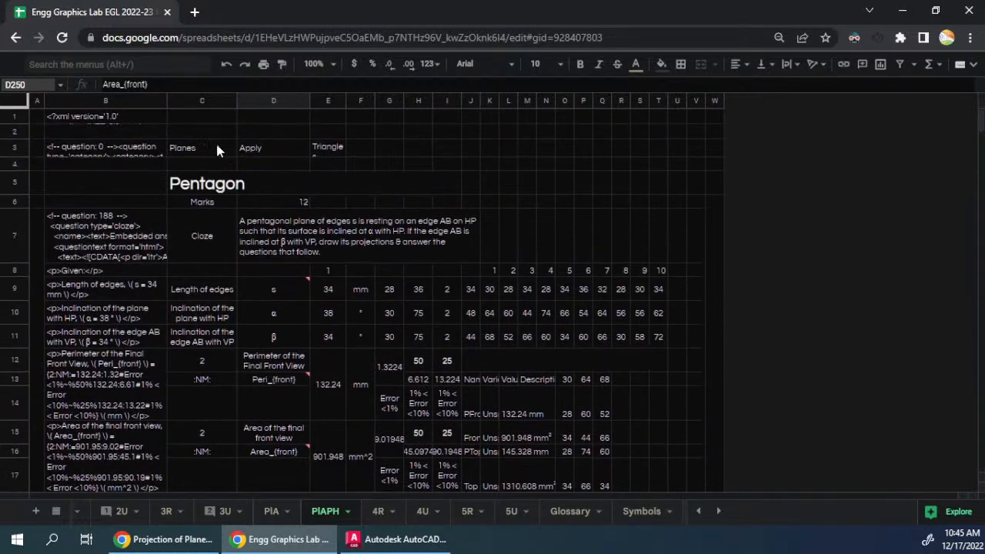
click(330, 151)
text(Pentagon)
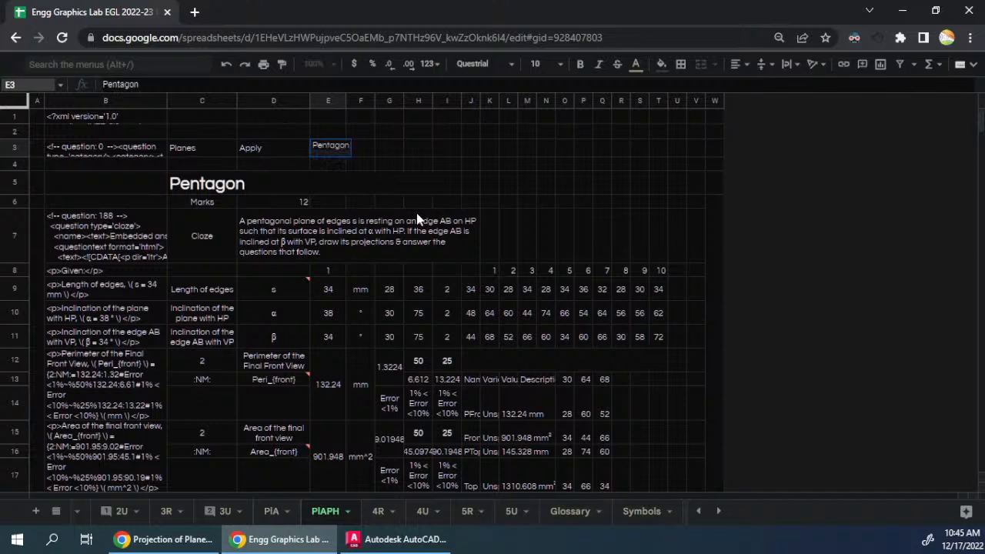
- Commit the category name "Pentagon" in cell E3 and look through the pentagon questions down the PlAPH sheet
key(Return)
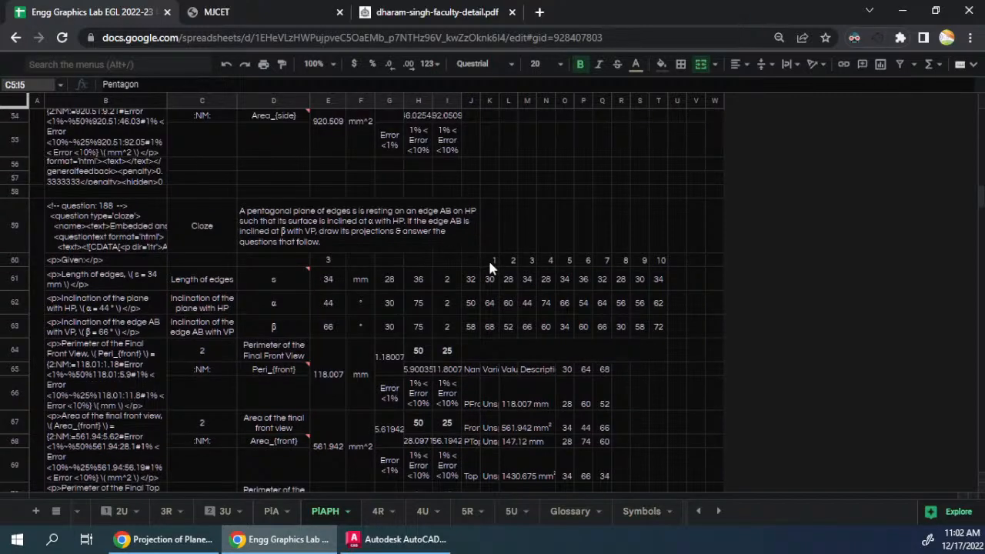
click(489, 262)
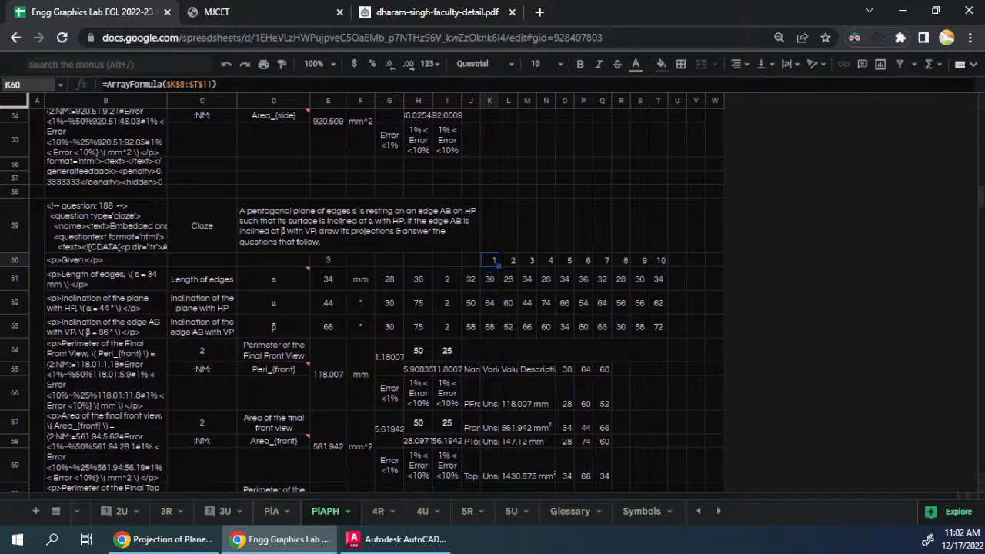
scroll(389, 286, down, 15)
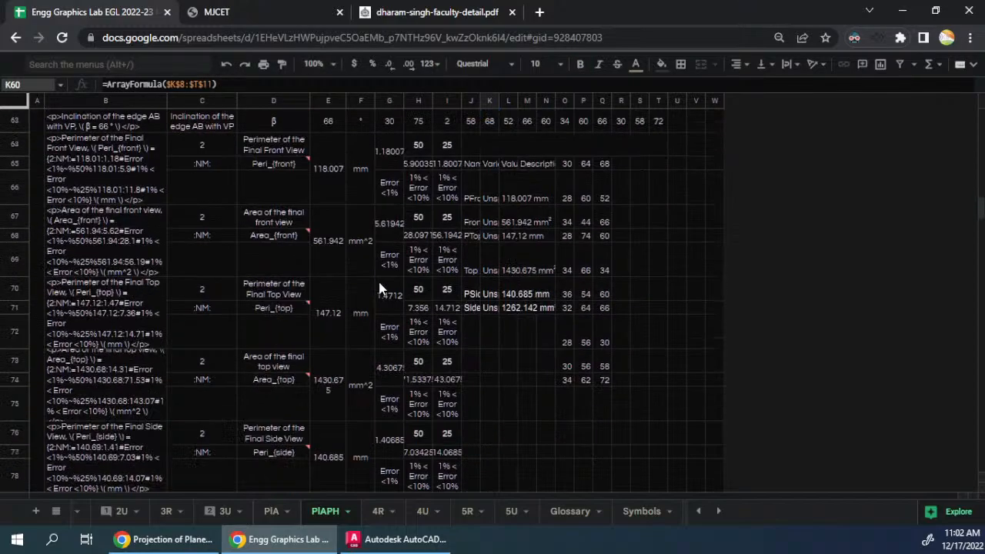
scroll(379, 288, down, 20)
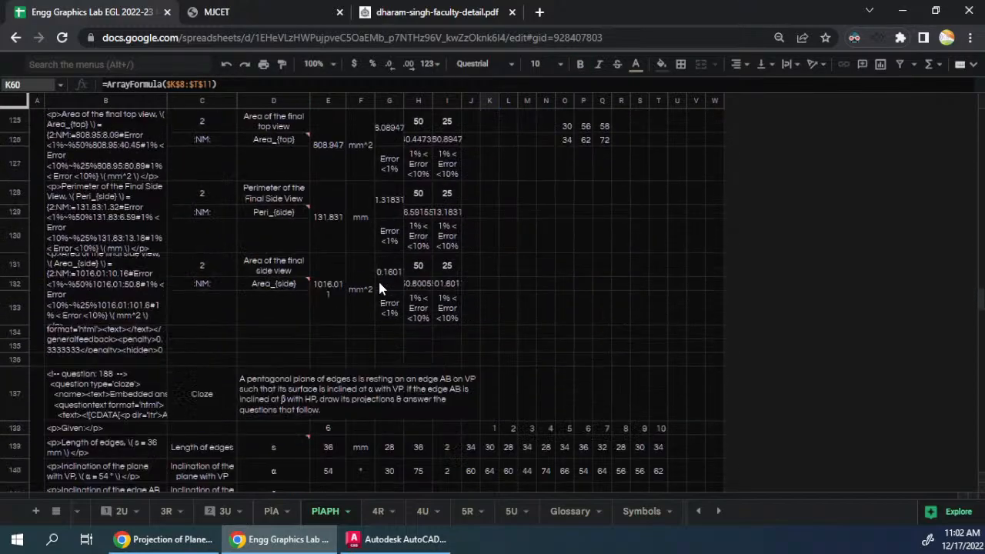
scroll(379, 282, down, 11)
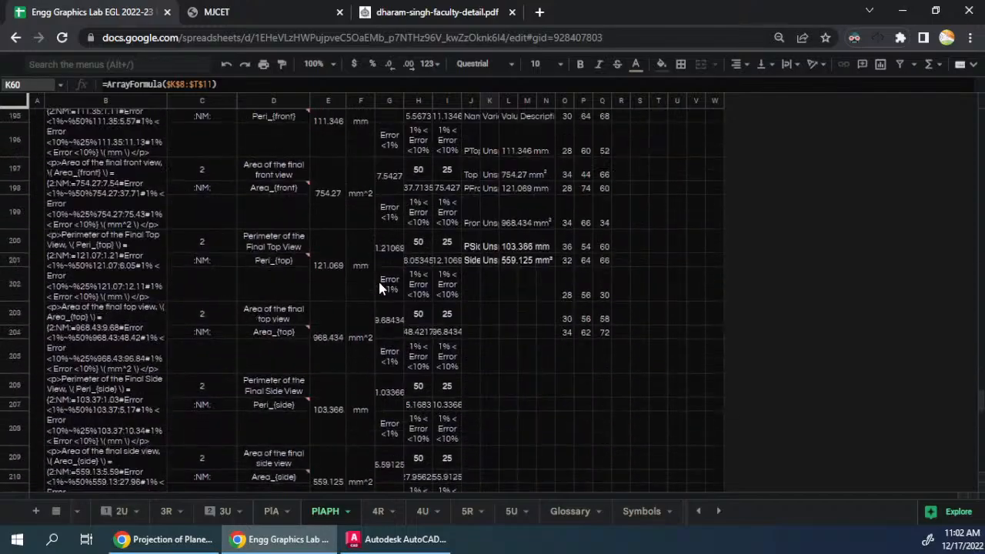
scroll(380, 277, up, 11)
scroll(379, 279, down, 2)
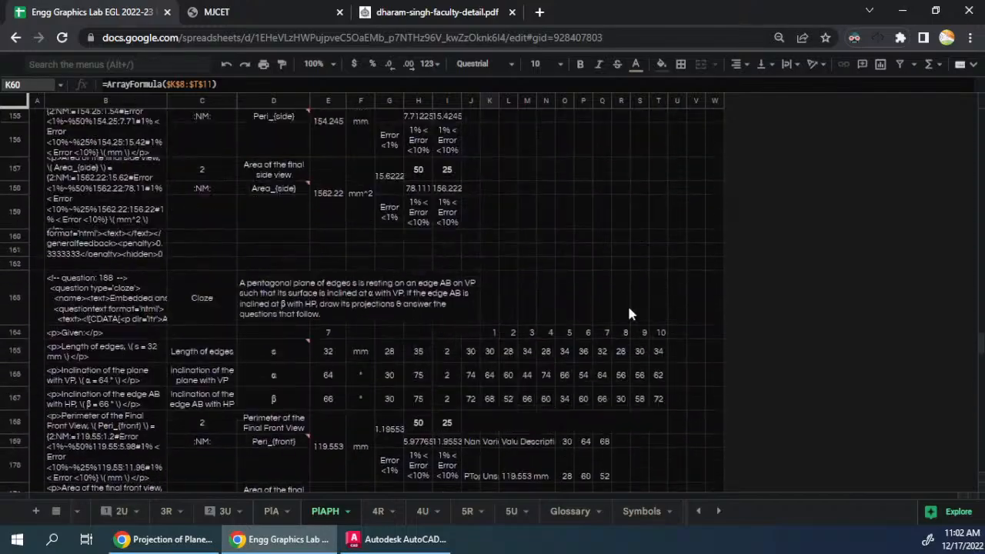
drag(978, 342, 971, 114)
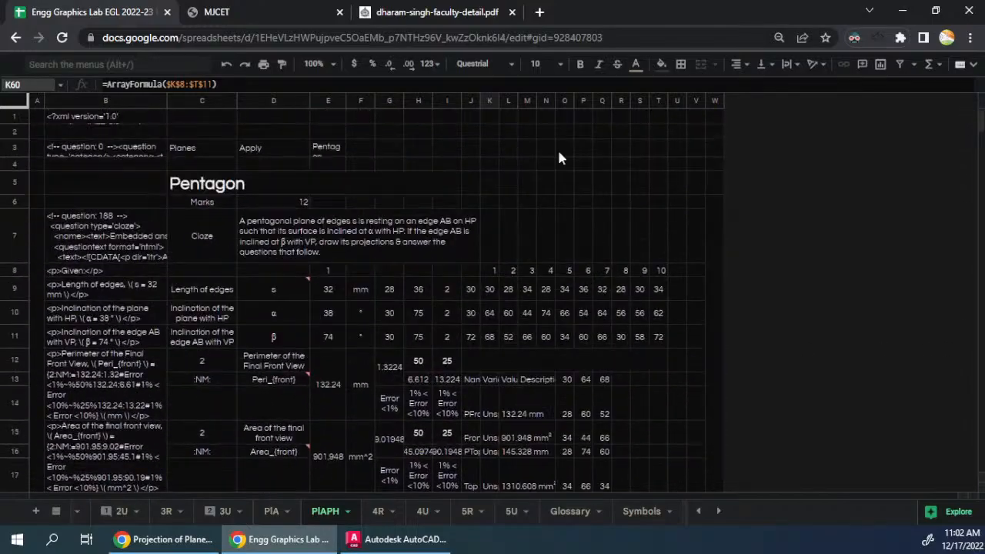
- Copy the range B3:T31 holding the Pentagon category, heading and first question
click(331, 147)
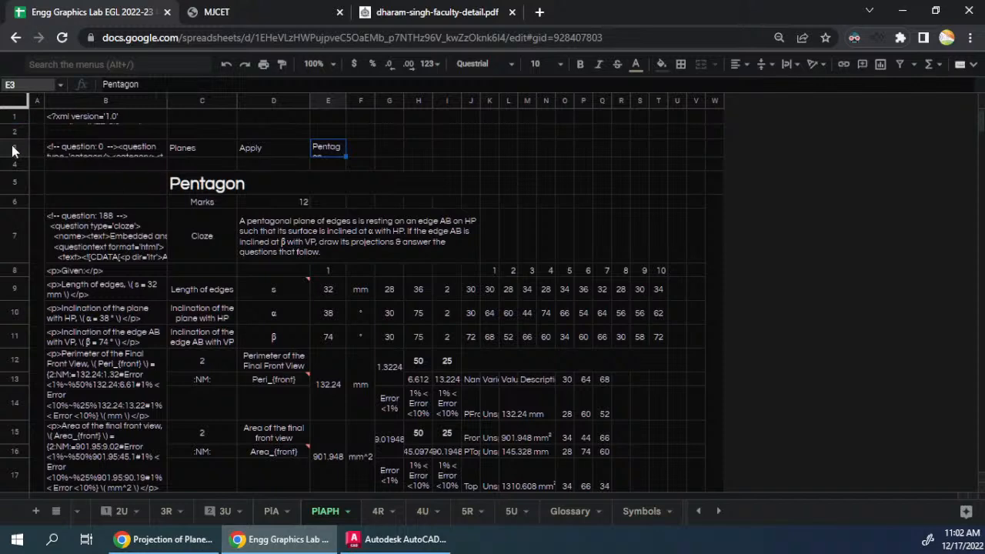
drag(51, 150, 413, 329)
scroll(414, 328, down, 5)
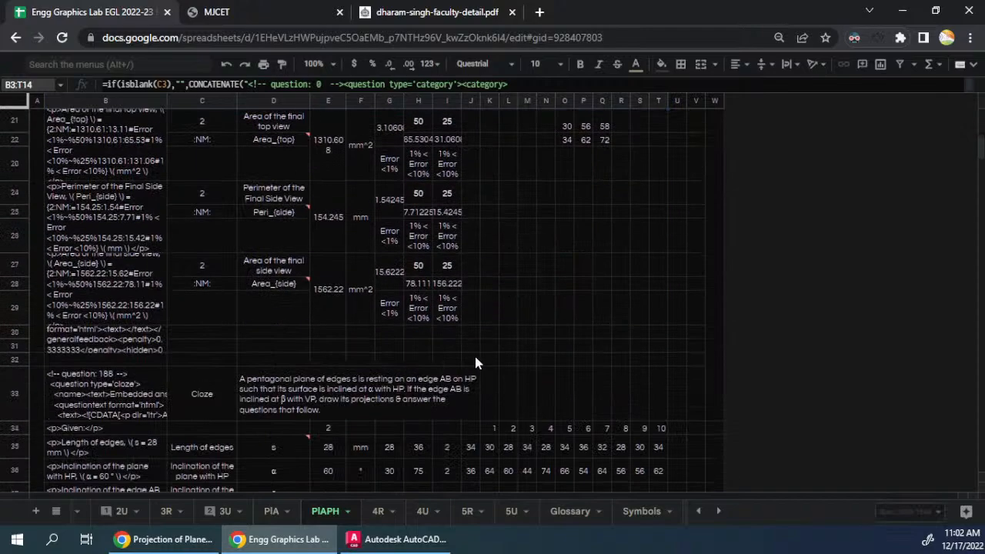
drag(477, 358, 477, 358)
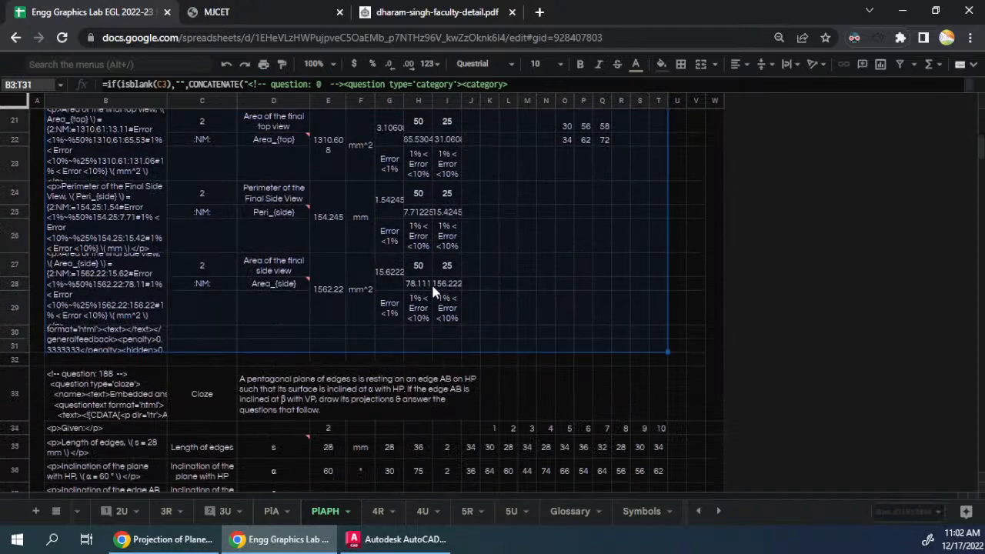
- Append 100 empty rows at the end of the PlAPH sheet
scroll(331, 290, down, 15)
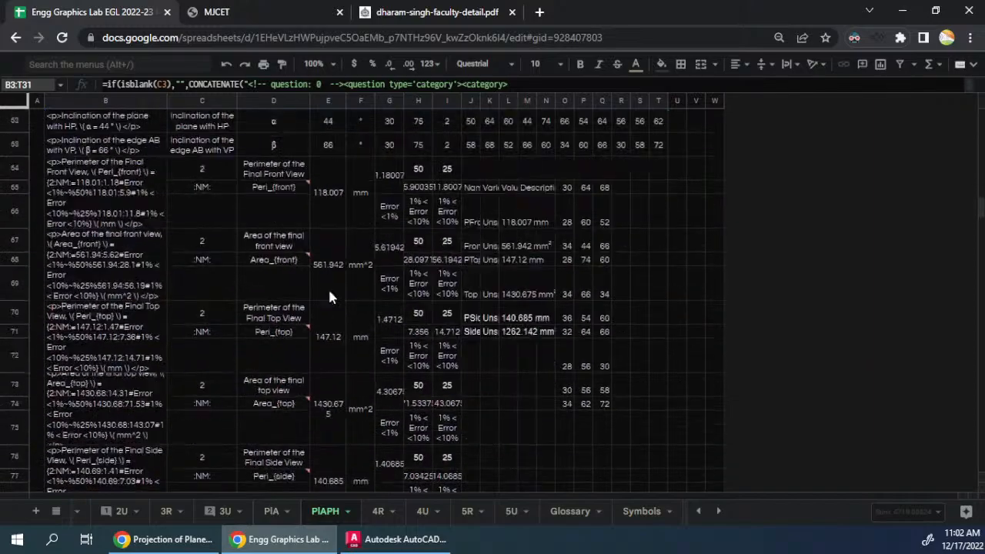
scroll(336, 296, down, 20)
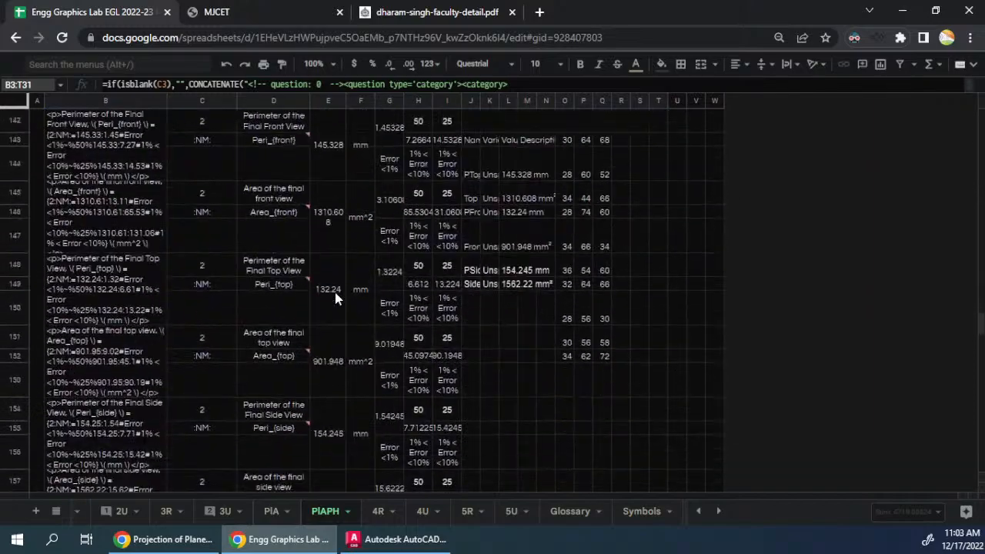
scroll(336, 298, down, 18)
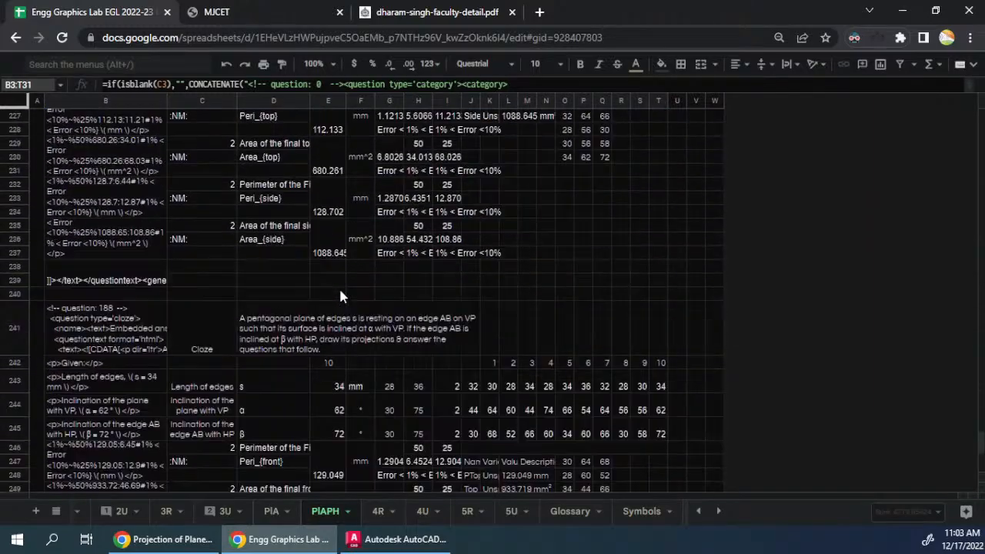
scroll(341, 297, down, 1)
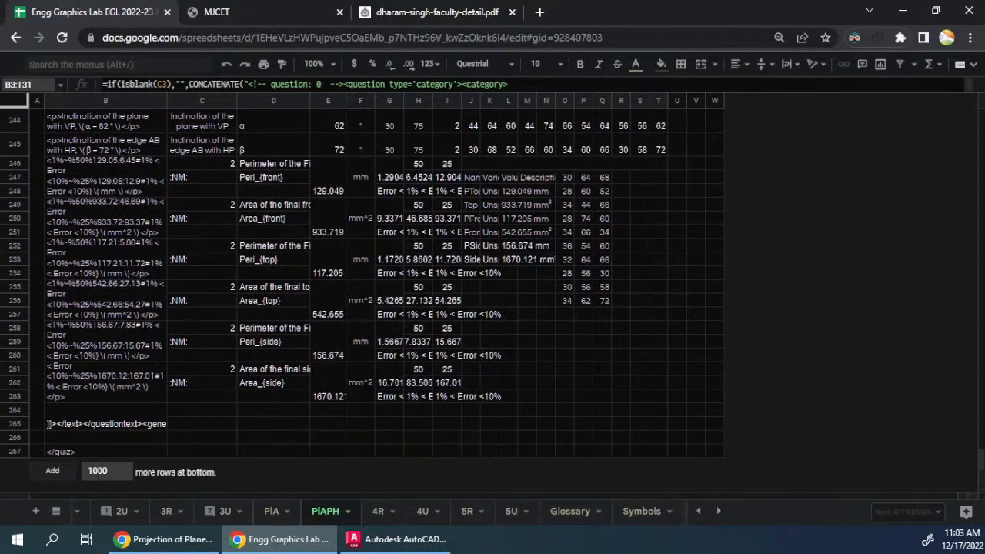
key(BackSpace)
click(57, 471)
scroll(91, 365, up, 5)
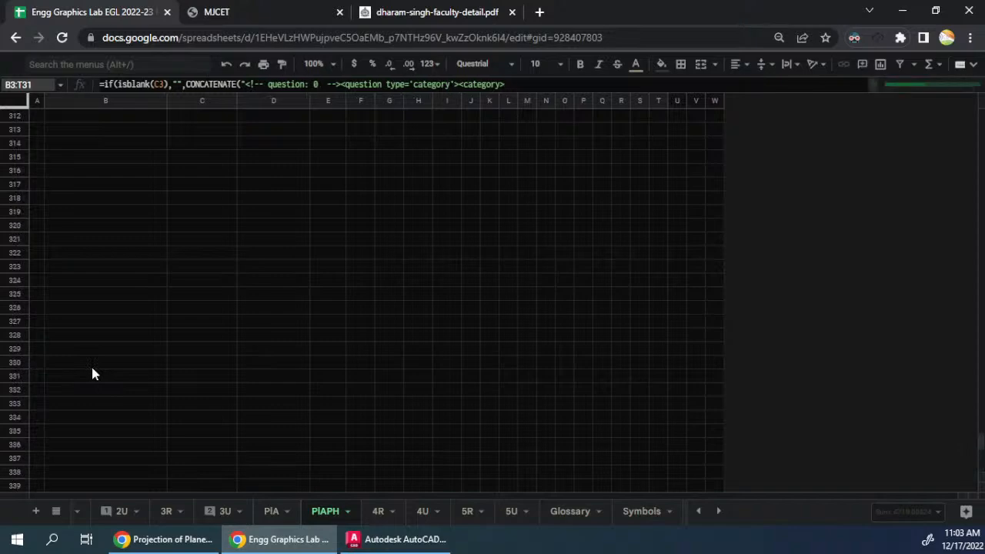
- Locate the closing quiz tag in cell B267 and undo the row addition
click(92, 367)
key(ctrl+Up)
key(Up)
key(Down)
key(Down)
key(Down)
key(ctrl+Up)
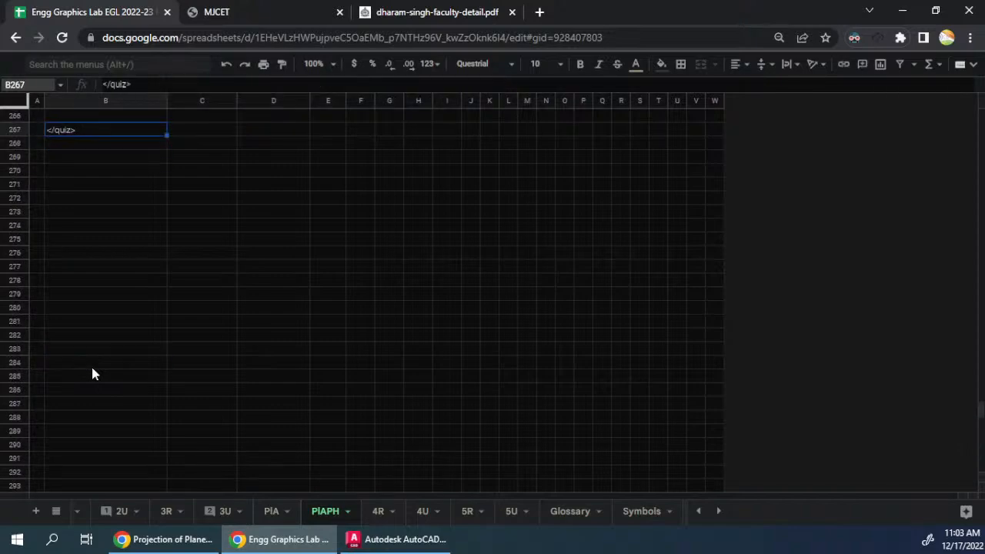
key(ctrl+z)
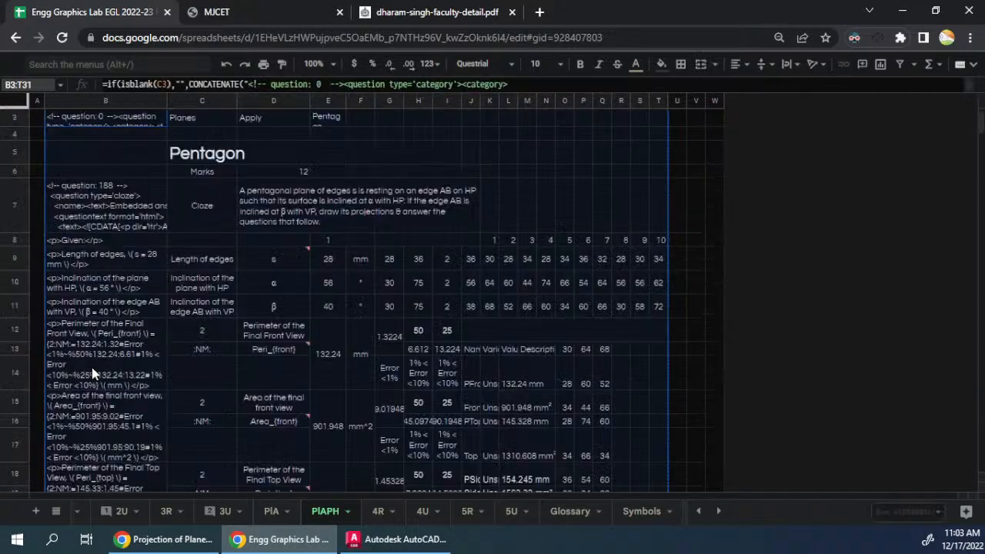
scroll(92, 367, up, 1)
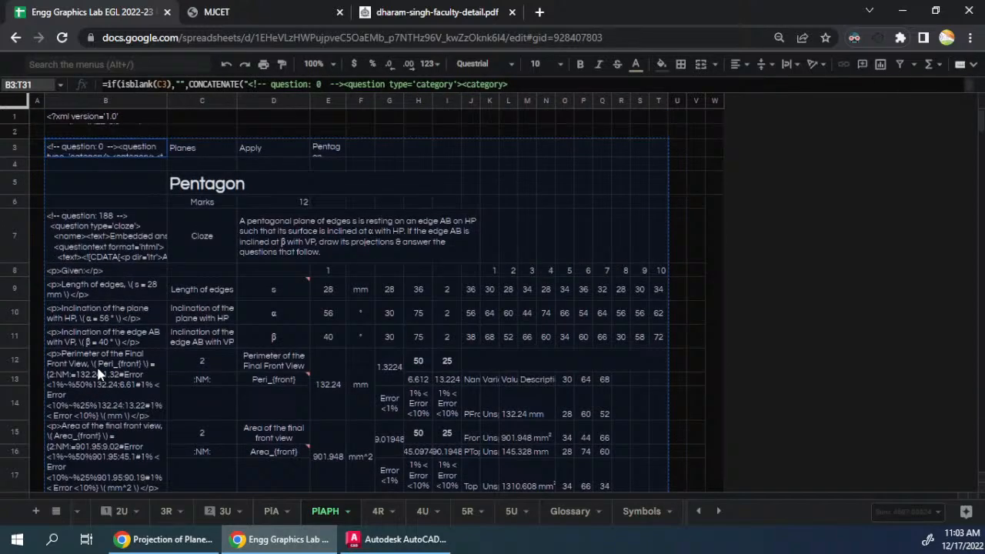
click(979, 121)
drag(981, 121, 979, 540)
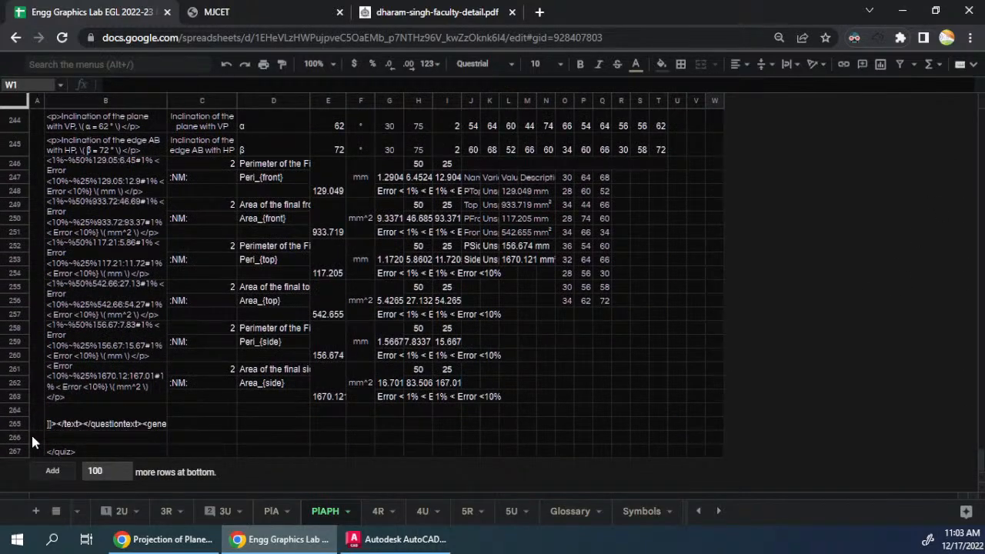
drag(21, 432, 22, 146)
drag(3, 5, 7, 7)
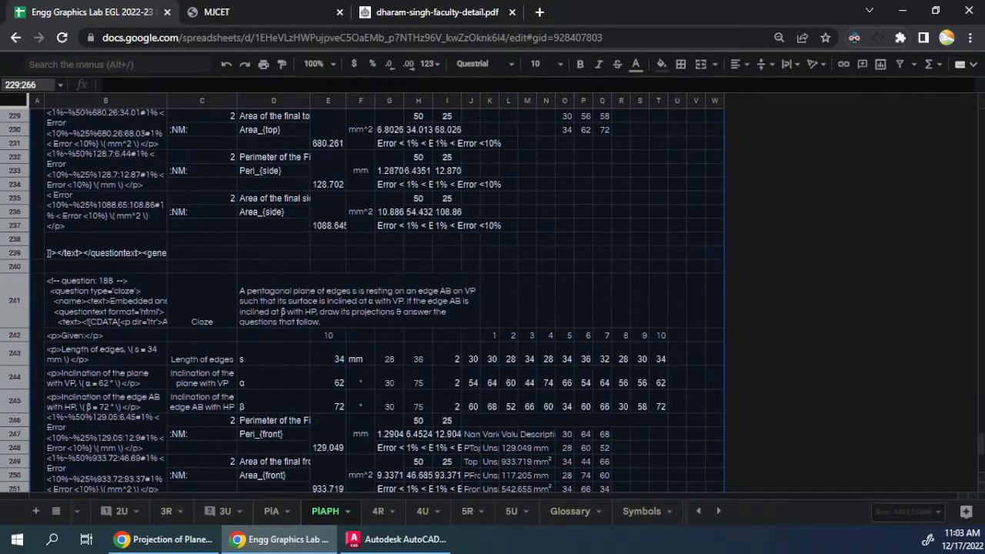
scroll(977, 485, down, 4)
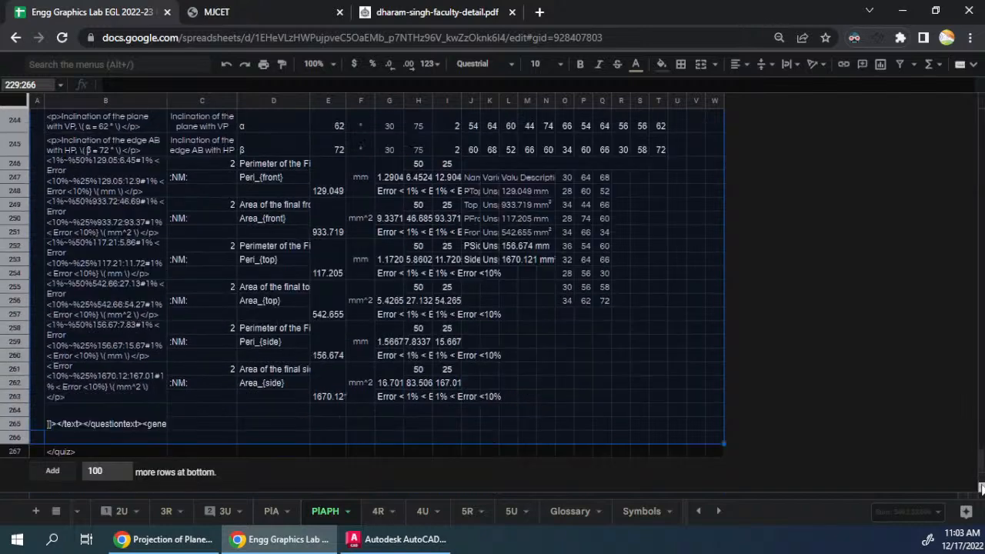
- Append 100 empty rows at the end of the sheet and paste the copied question block at cell B267, over the closing quiz tag
click(114, 437)
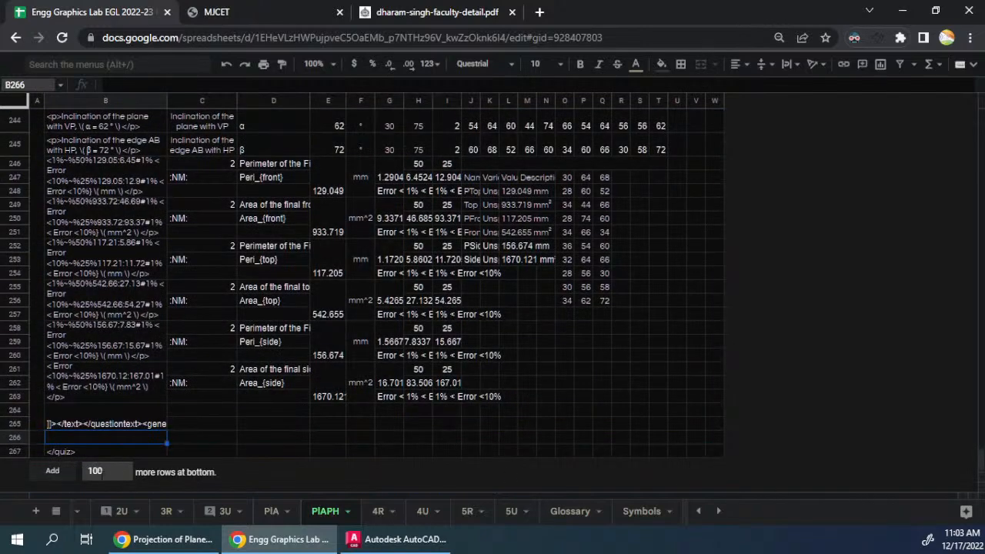
click(52, 470)
click(94, 418)
key(ctrl+Up)
scroll(93, 400, up, 2)
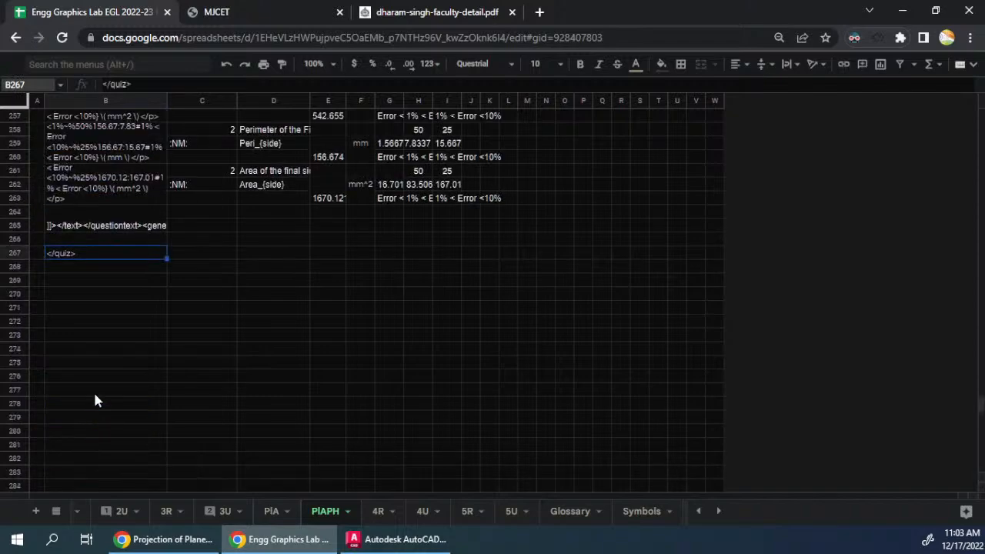
key(ctrl+v)
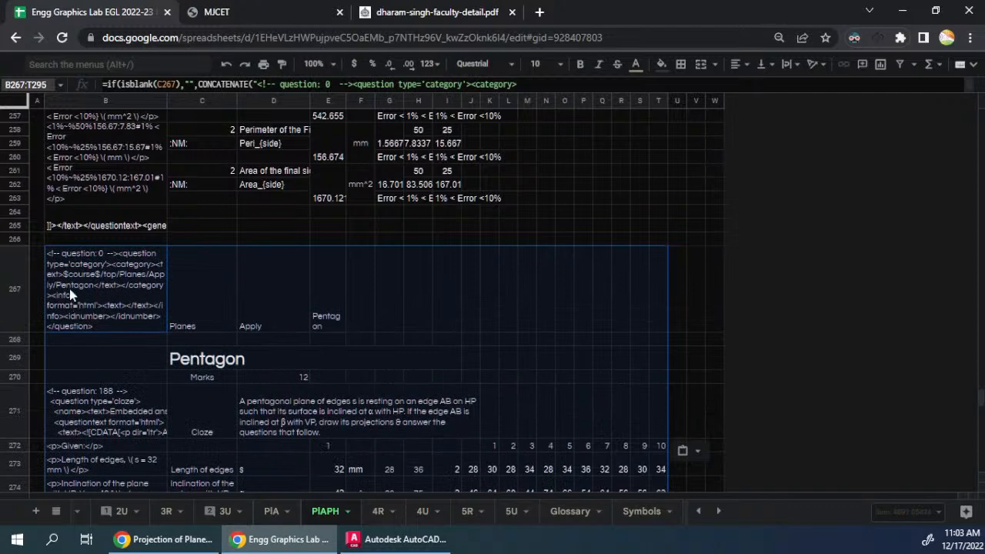
- Shorten row 267 to show about three text lines and change the pasted category in cell E267 to "Hexagon"
click(52, 316)
drag(20, 331, 19, 282)
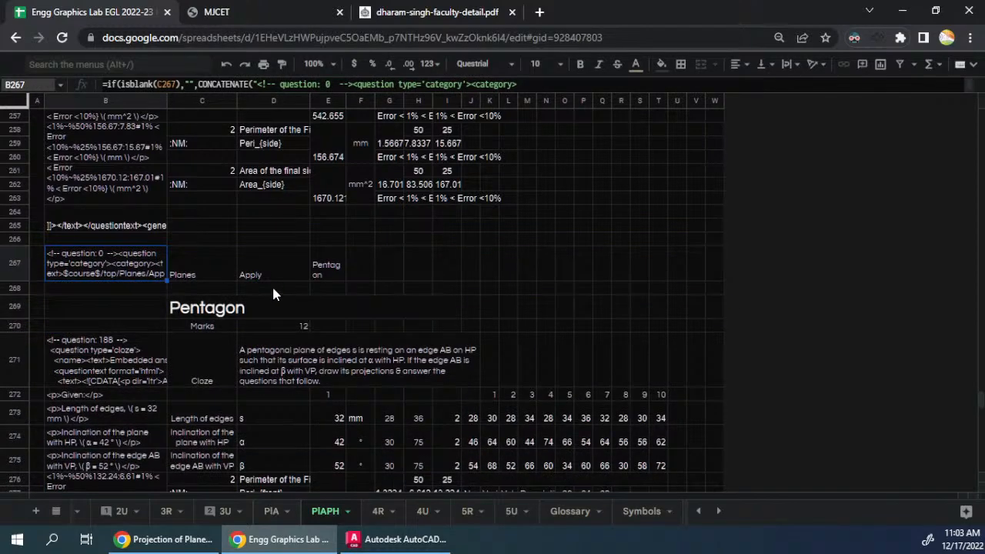
click(336, 282)
text(Hexg)
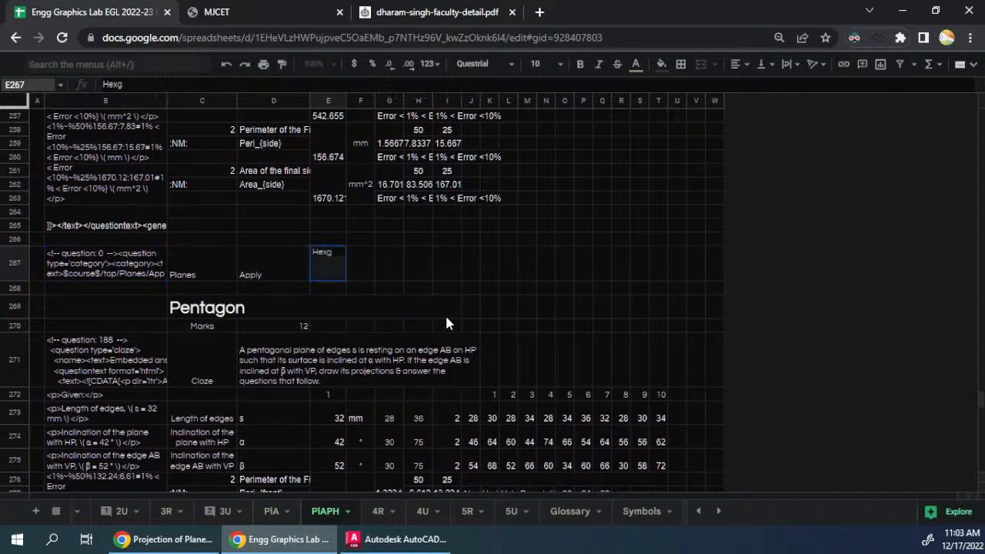
key(BackSpace)
text(agon)
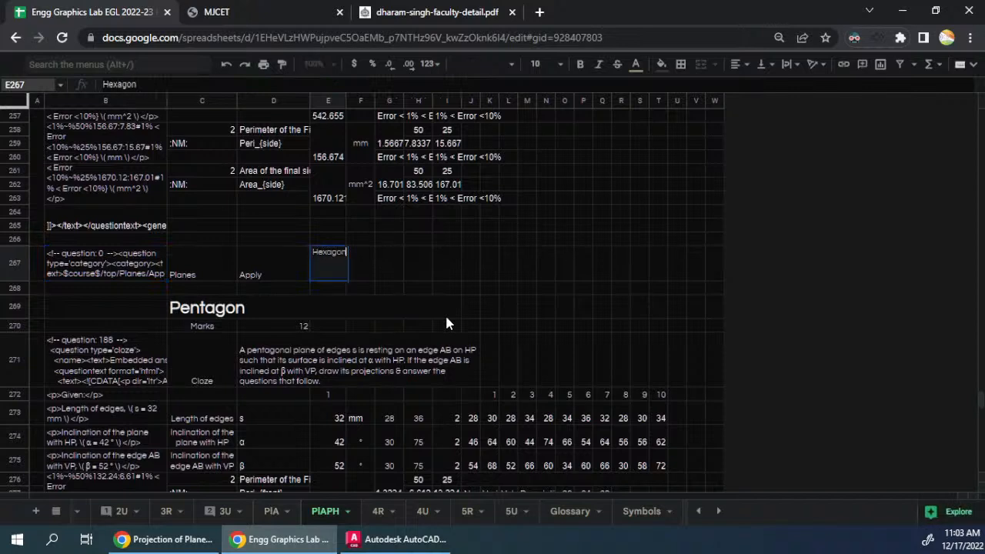
key(Return)
- Replace the section heading in C269 with a formula that references the category cell E267
click(445, 314)
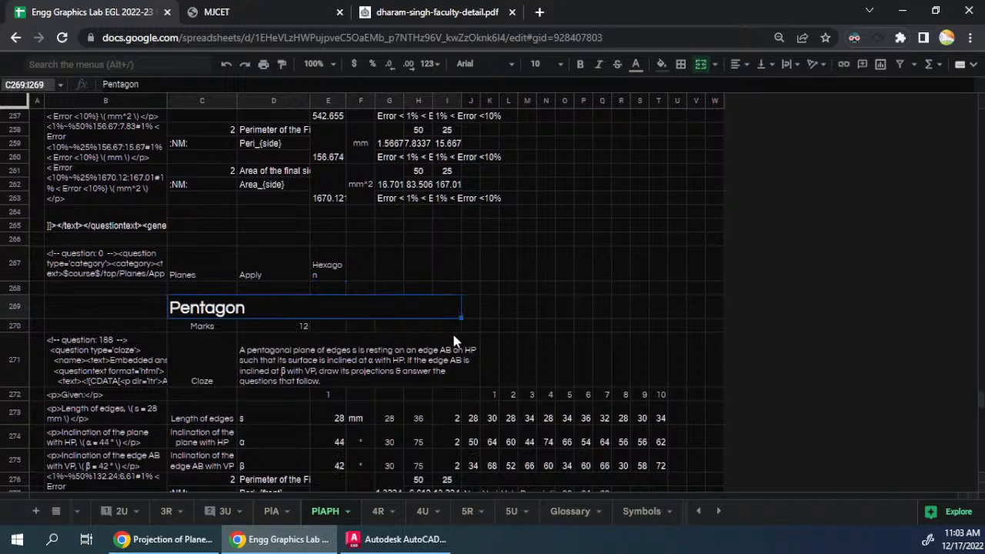
text(=)
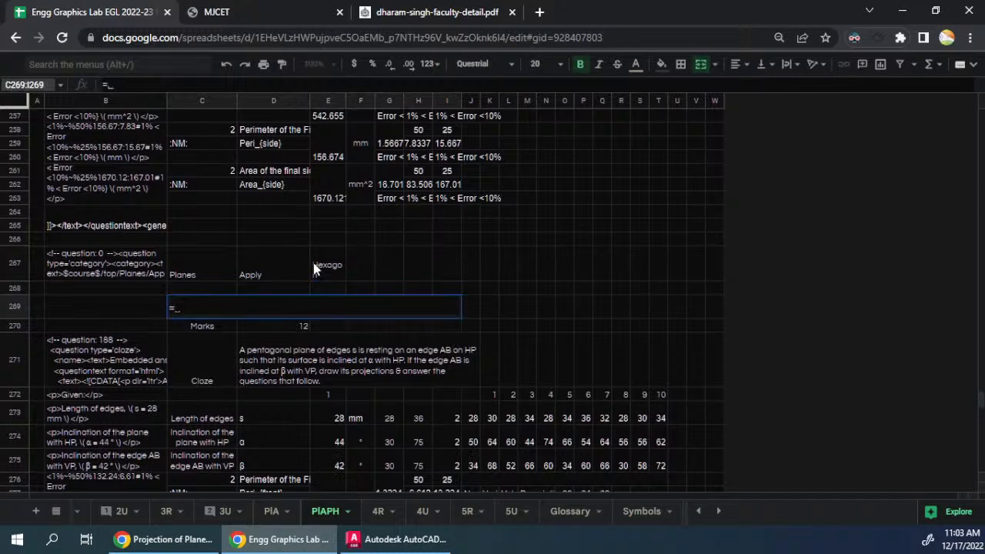
click(320, 267)
key(Return)
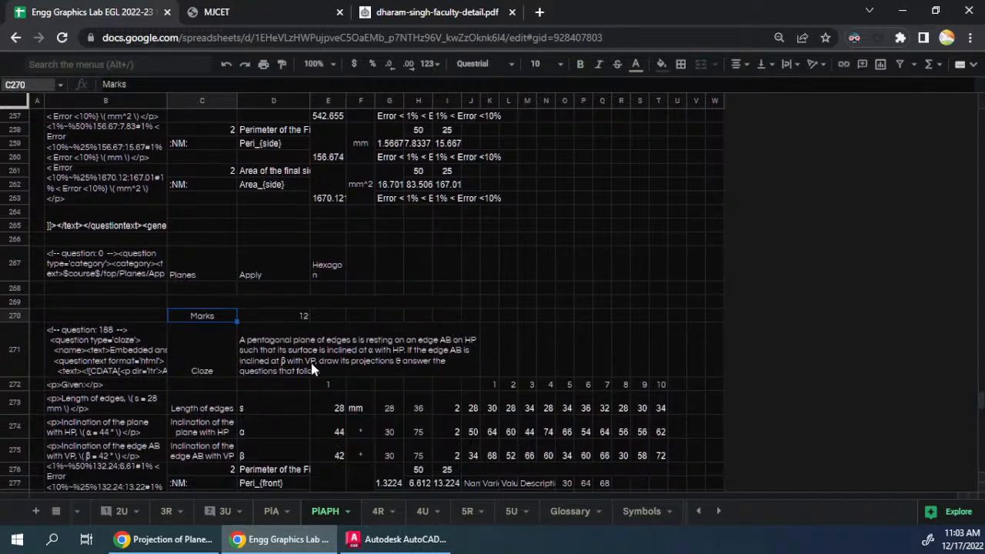
- Change "pentagonal" to "hexagonal" in the question text in D271
double_click(311, 368)
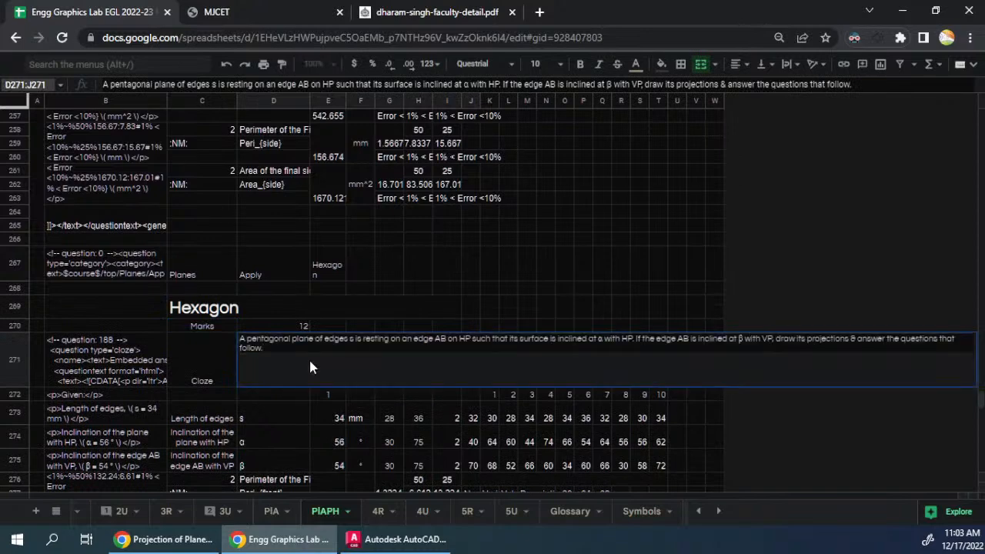
key(Escape)
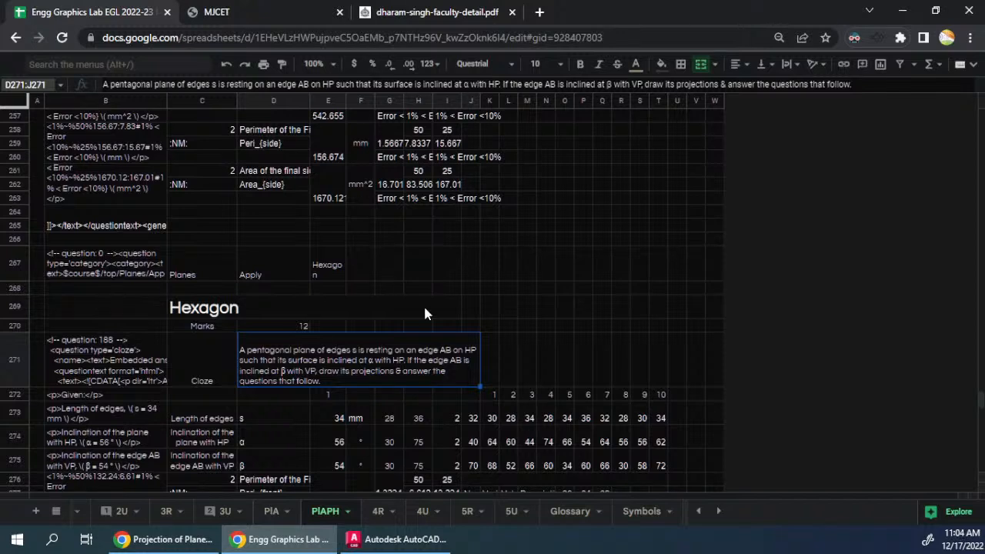
double_click(270, 370)
double_click(264, 339)
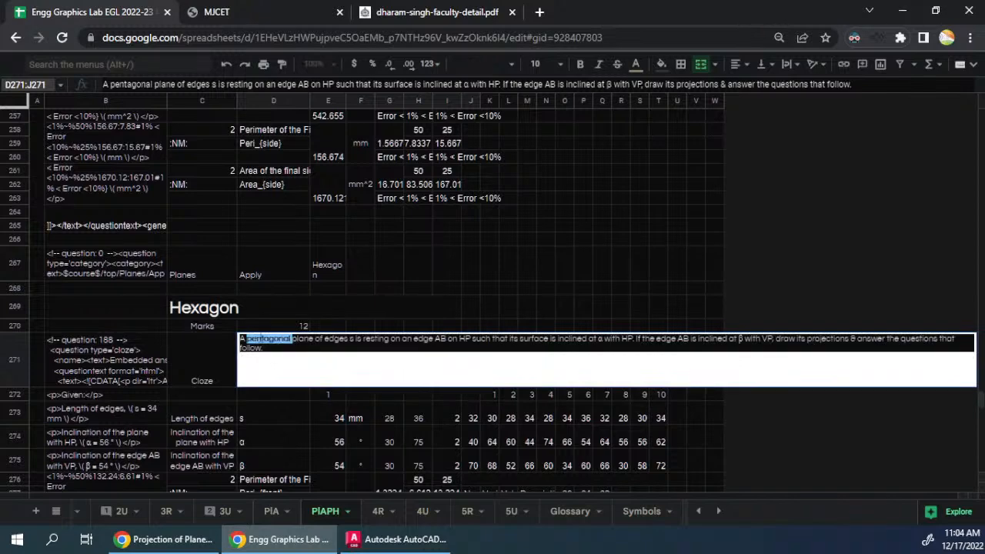
text(hexagon)
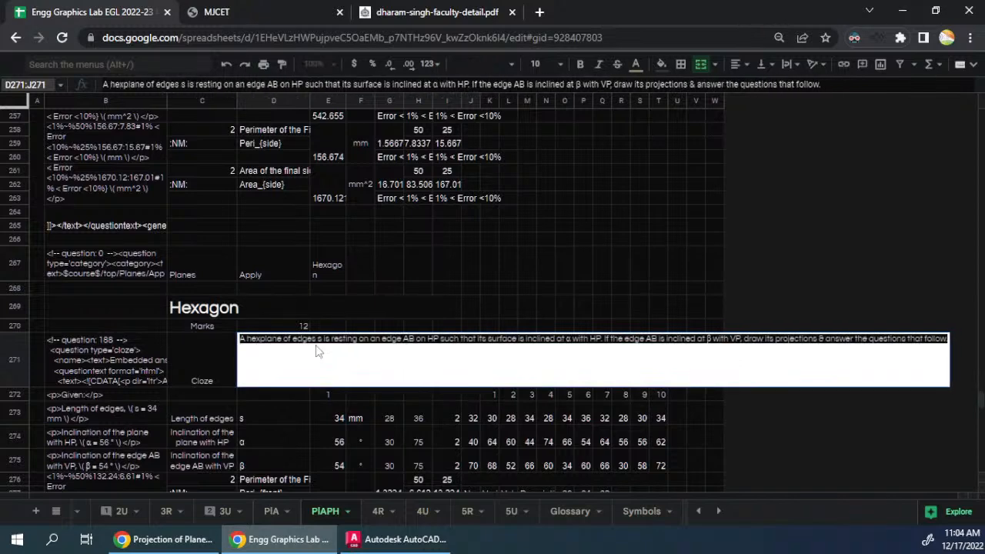
text(al)
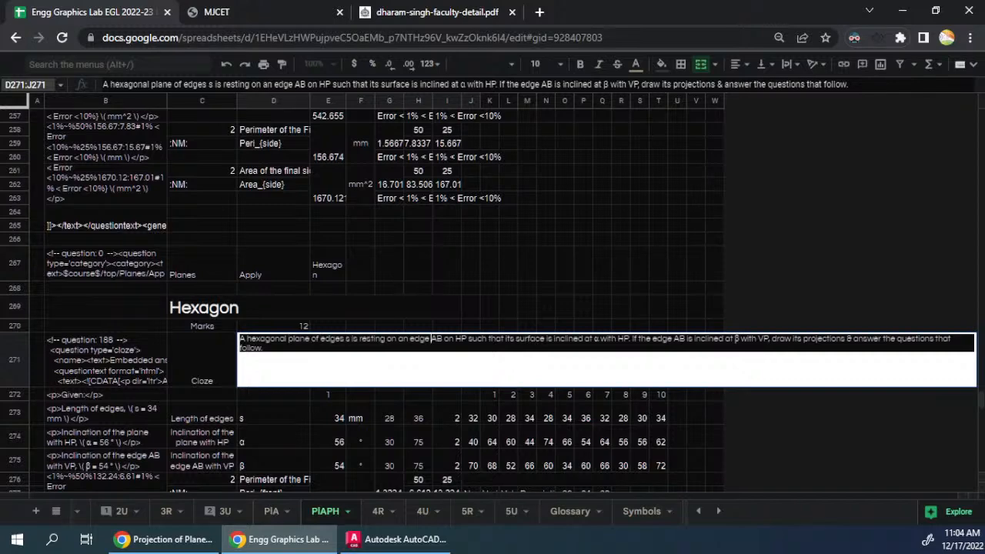
key(ctrl+Right)
key(ctrl+Right)
key(ctrl+Right)
key(ctrl+Right)
key(ctrl+Right)
key(ctrl+Right)
key(ctrl+Right)
key(Return)
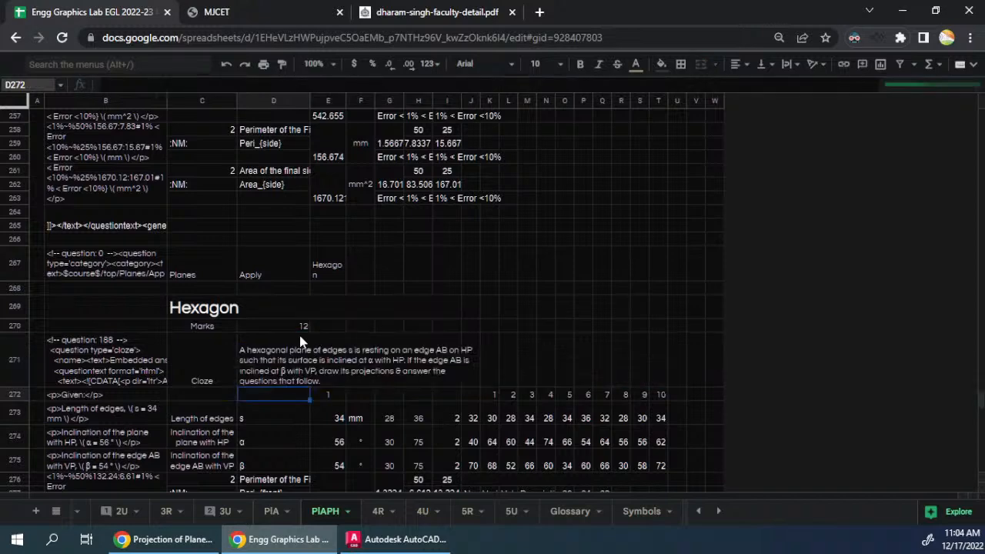
- Set the edge length's random range in row 273 to a minimum of 24 and a maximum of 32
scroll(444, 358, down, 2)
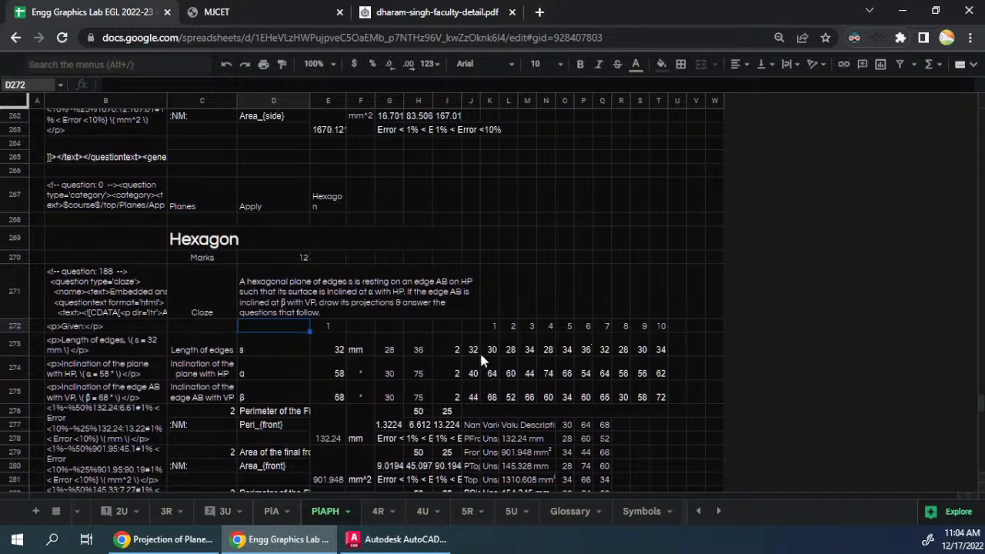
click(426, 348)
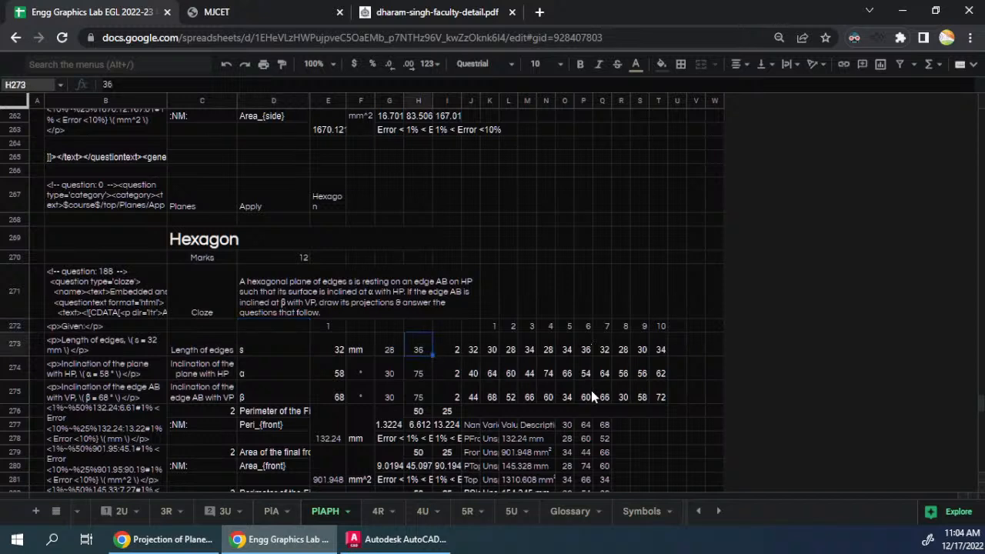
text(32)
key(Left)
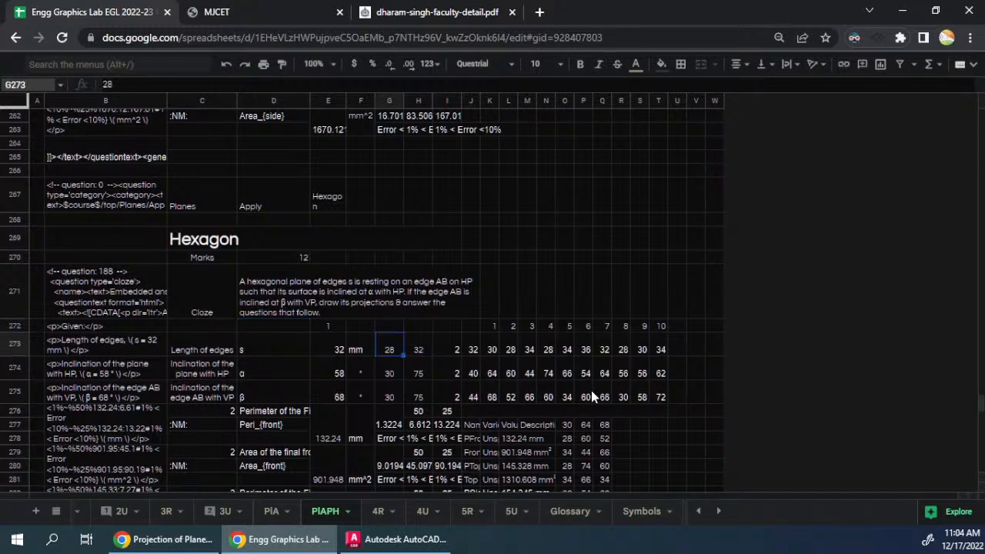
key(Down)
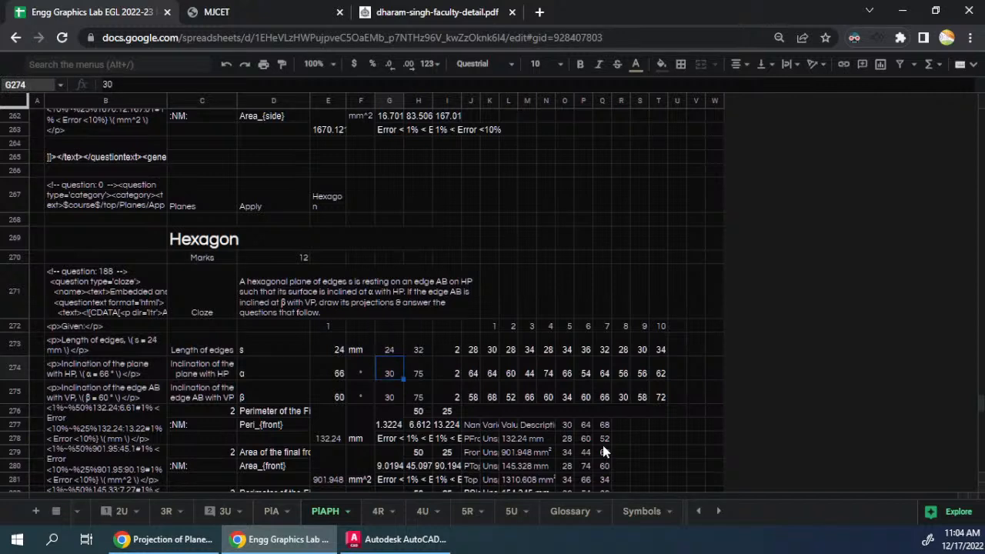
click(370, 351)
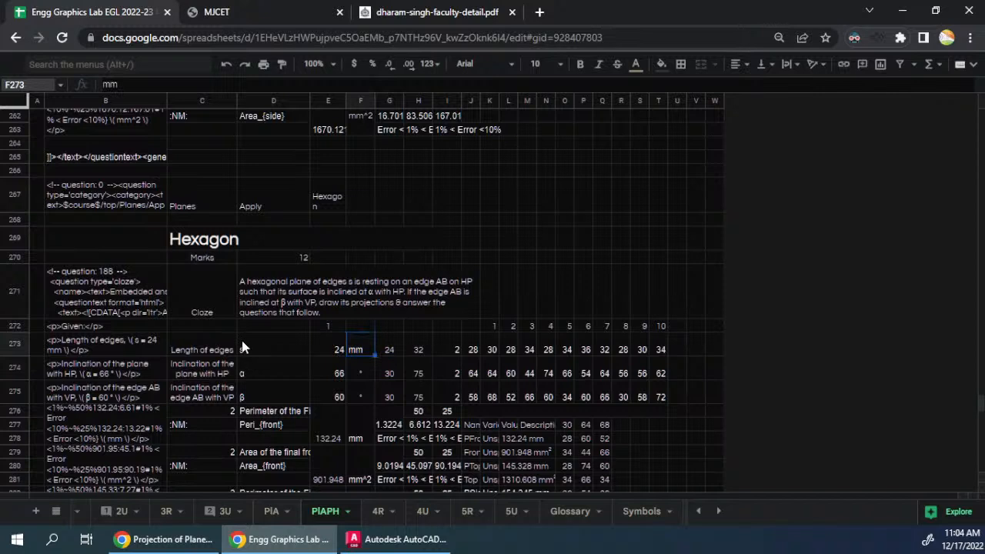
click(286, 275)
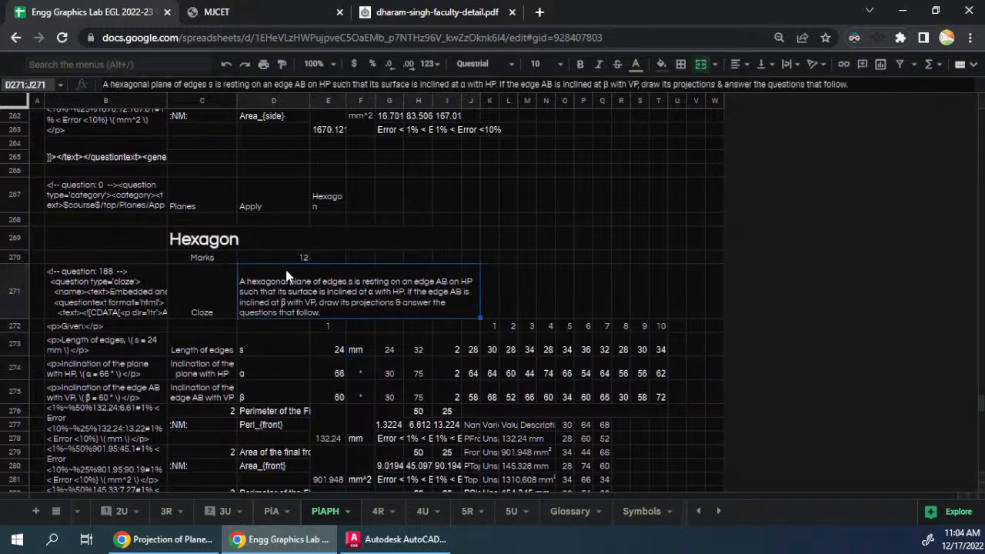
click(219, 351)
click(215, 376)
click(208, 390)
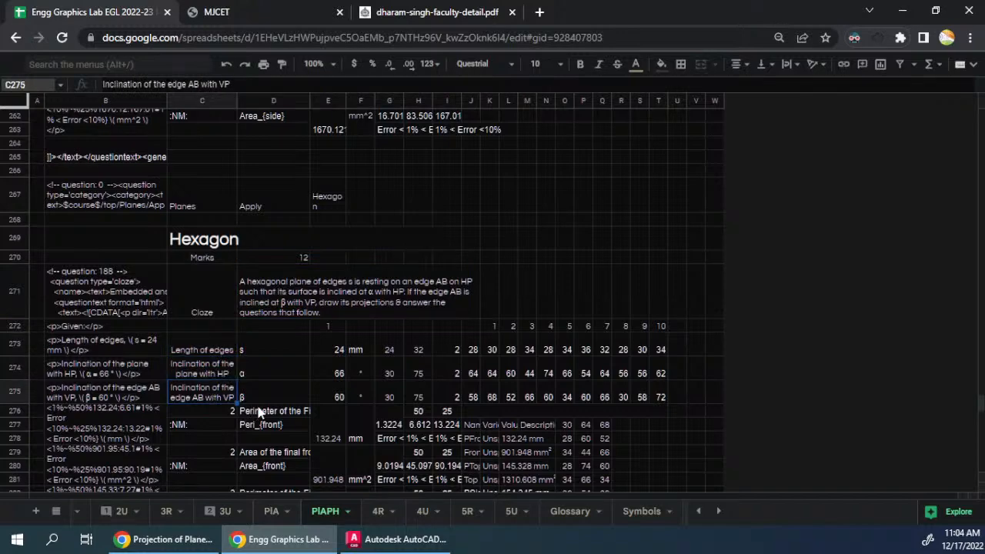
click(289, 362)
- Clear the pasted pentagon variable table from cells J277:N285 in the Hexagon section
scroll(288, 366, down, 3)
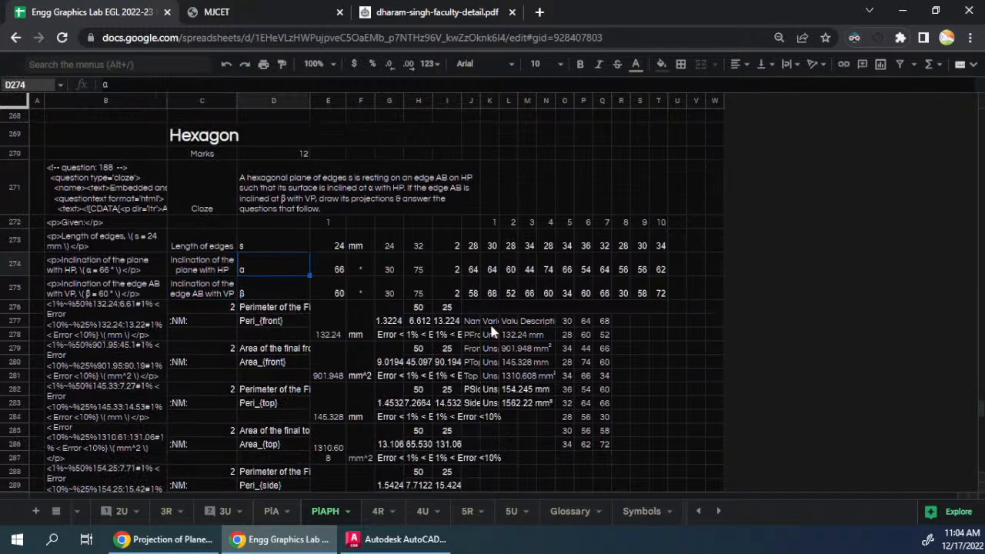
drag(472, 323, 545, 403)
drag(546, 437, 544, 438)
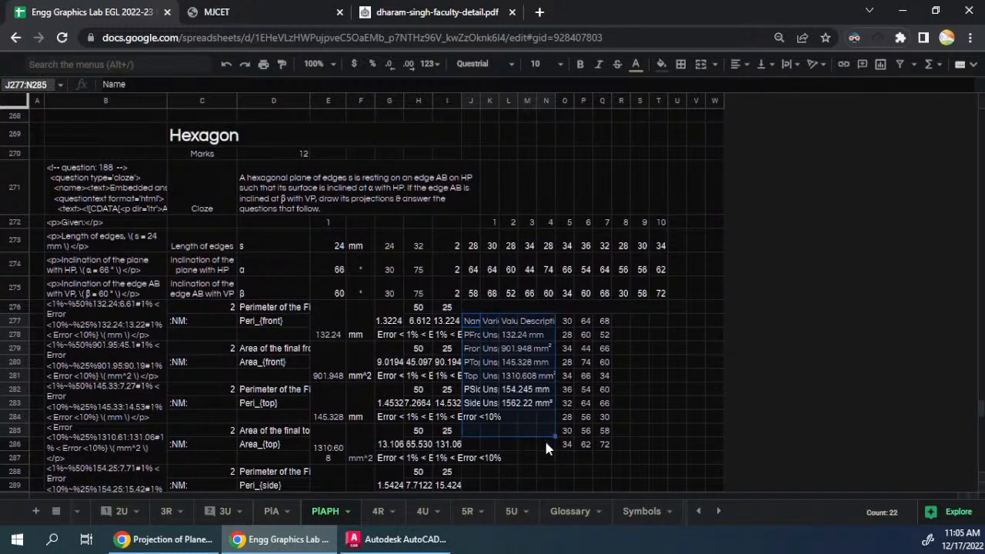
key(Delete)
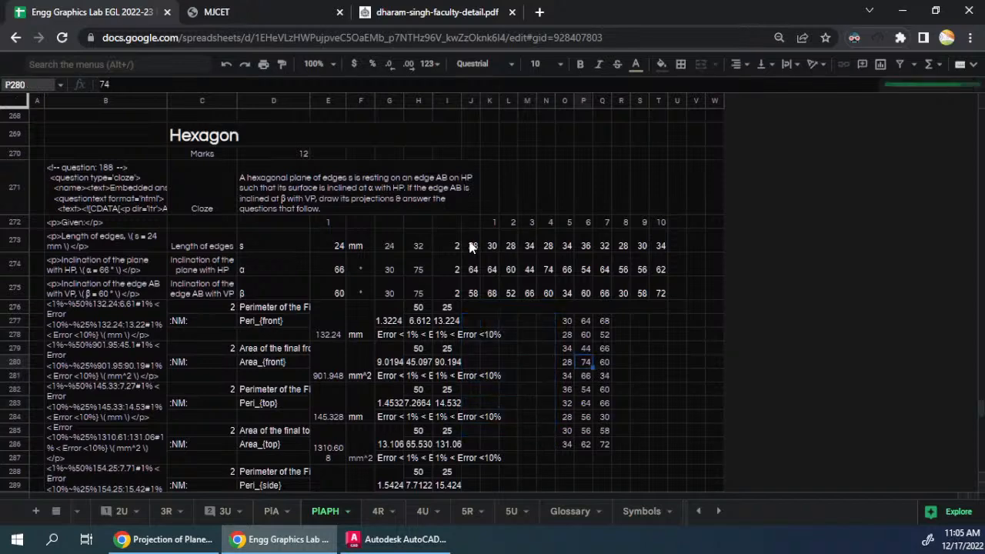
- Fill the random-value formulas of J273:J275 across to column T for all ten question variants
drag(471, 245, 472, 296)
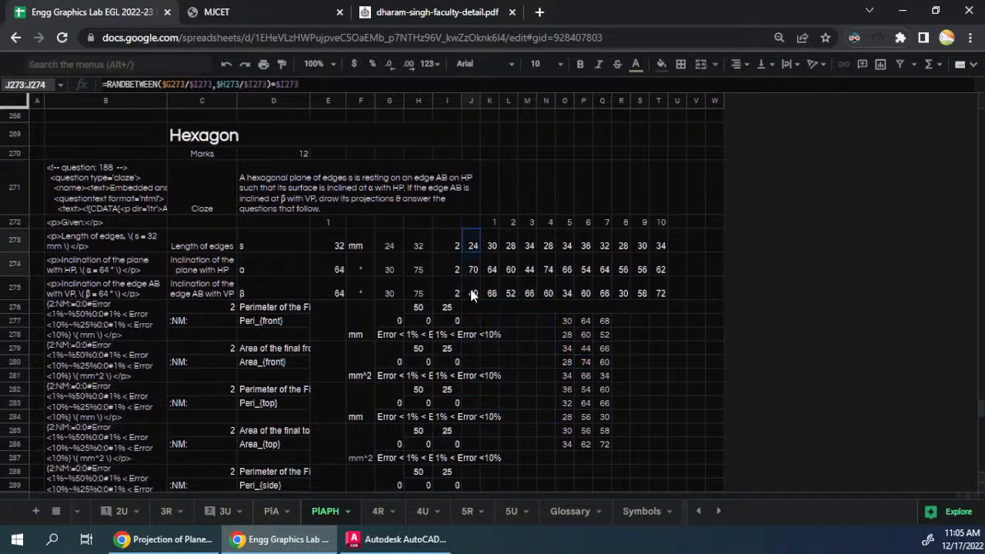
double_click(474, 246)
key(Escape)
drag(469, 248, 668, 300)
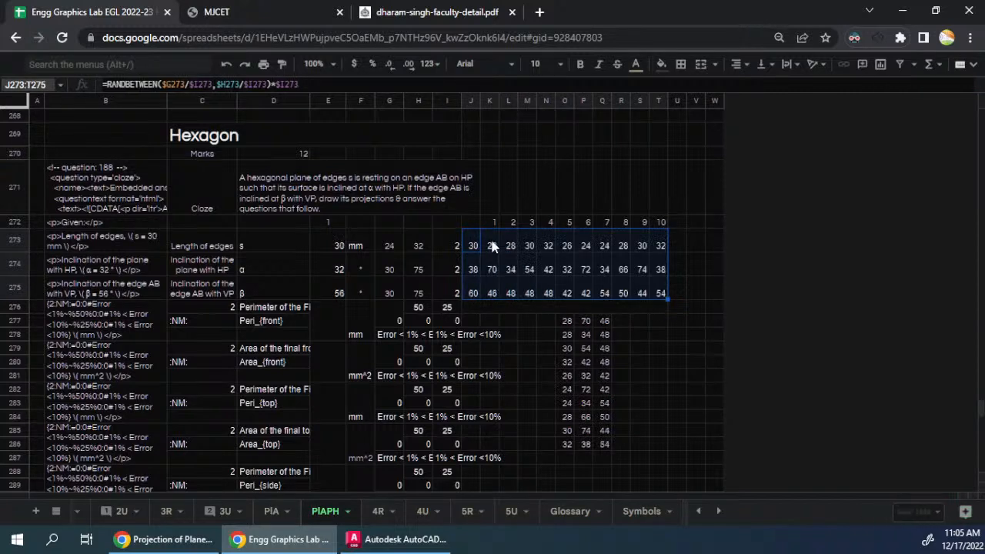
click(547, 202)
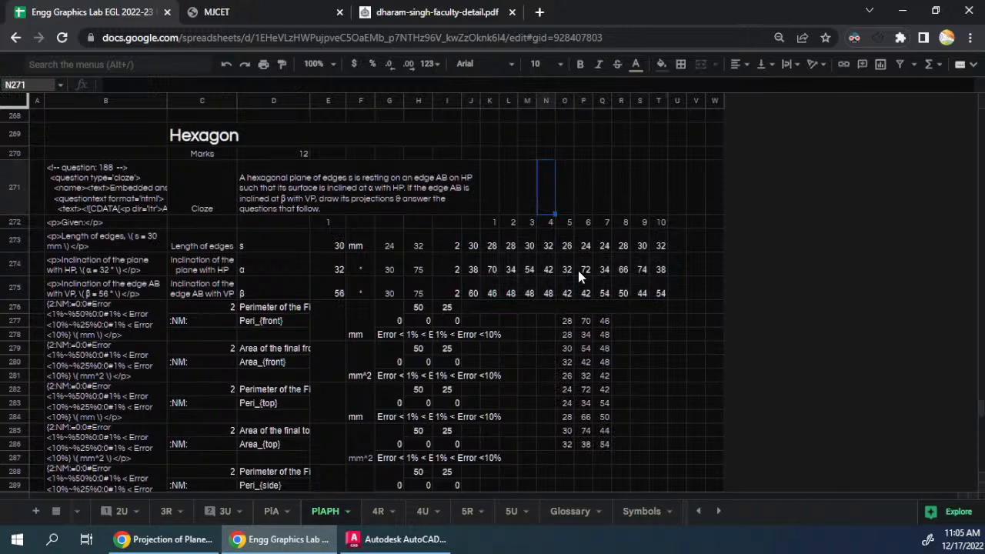
- Freeze the random numbers in K273:T275 by copying the range and pasting it in place as values only
drag(492, 240, 659, 295)
key(ctrl+c)
key(ctrl+shift+v)
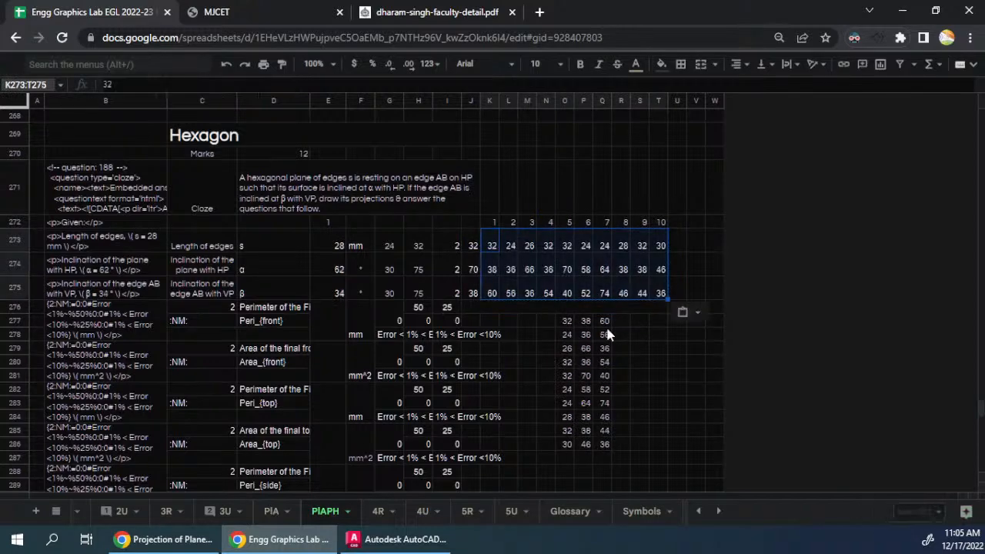
click(471, 320)
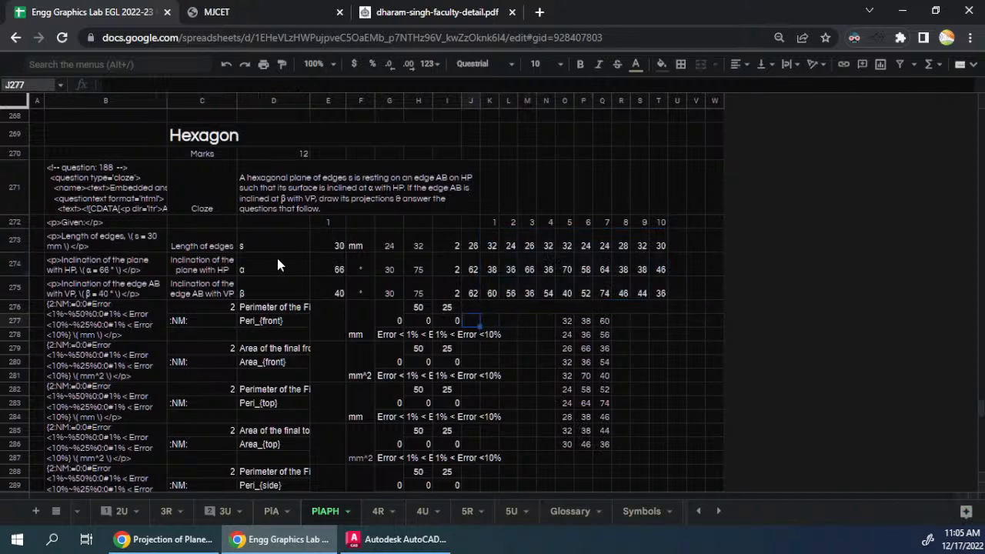
scroll(279, 265, down, 1)
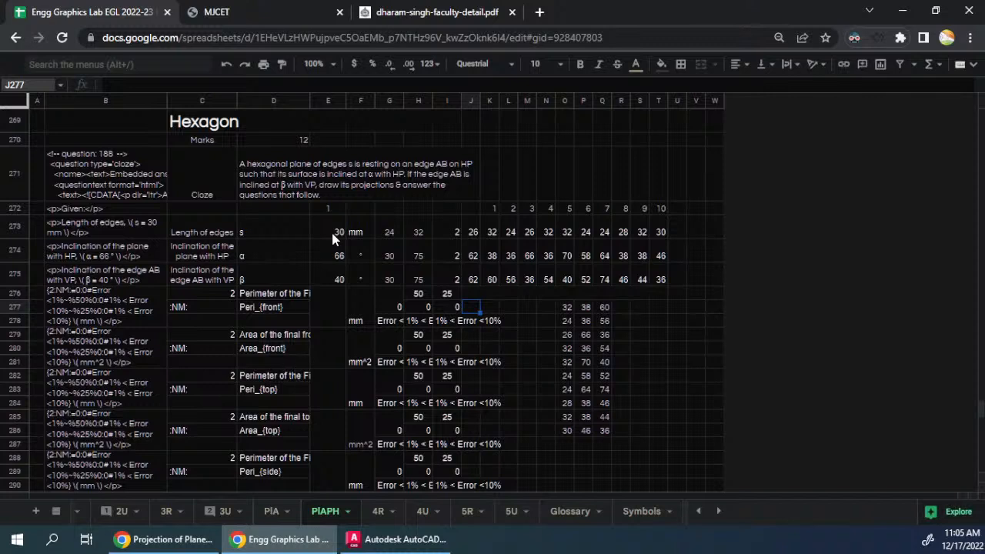
click(260, 295)
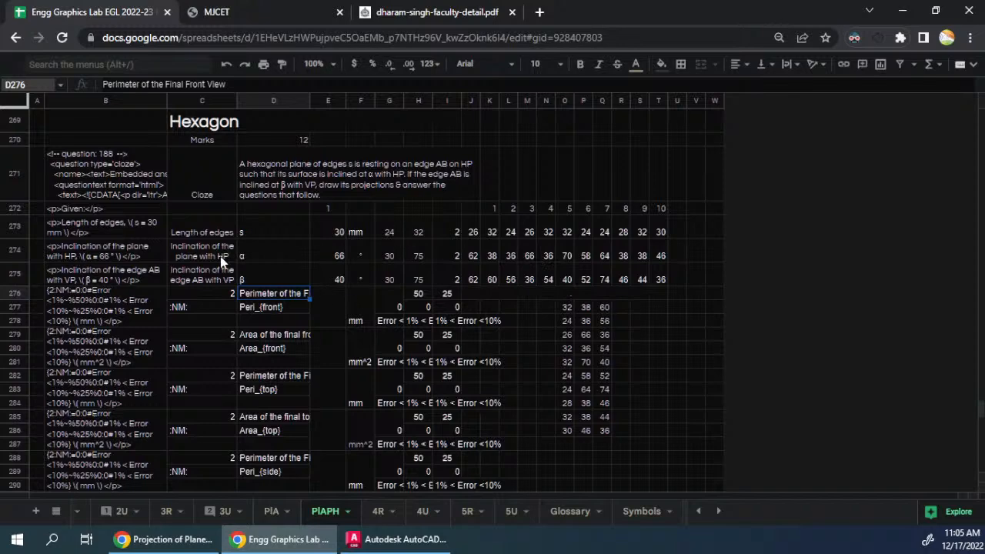
scroll(194, 252, down, 3)
scroll(195, 252, up, 5)
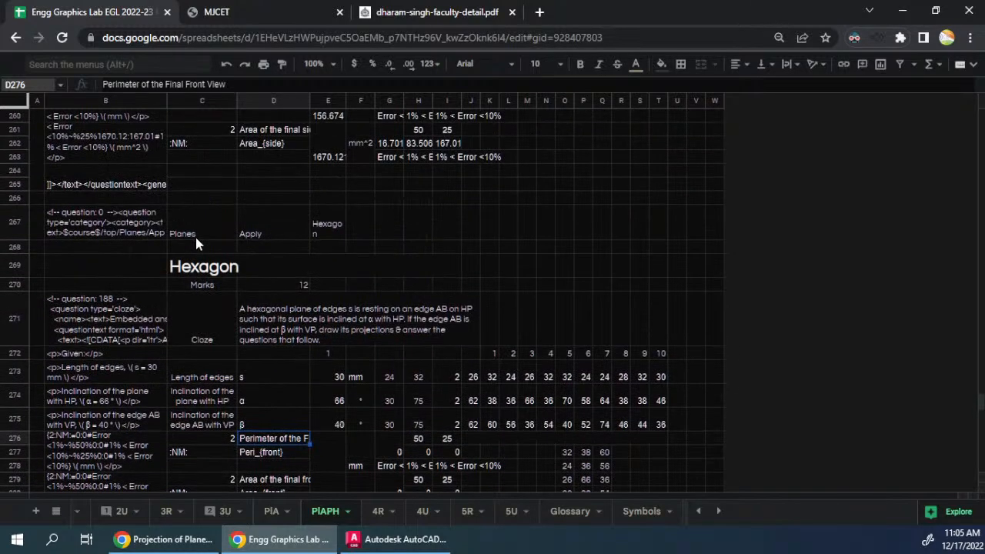
click(477, 315)
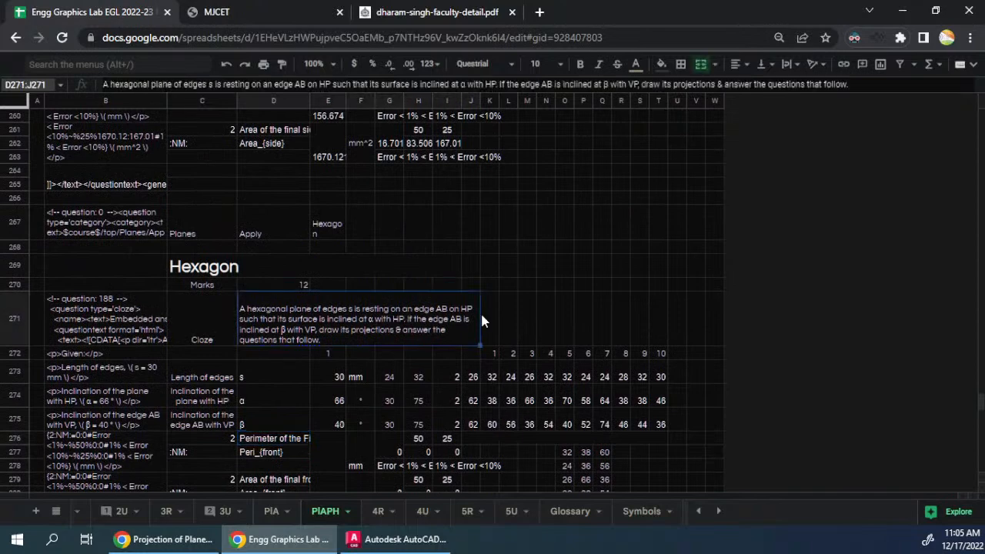
- Switch to the Projection of Planes document in Onshape and open its Hexagon part studio
key(super+Left)
click(935, 5)
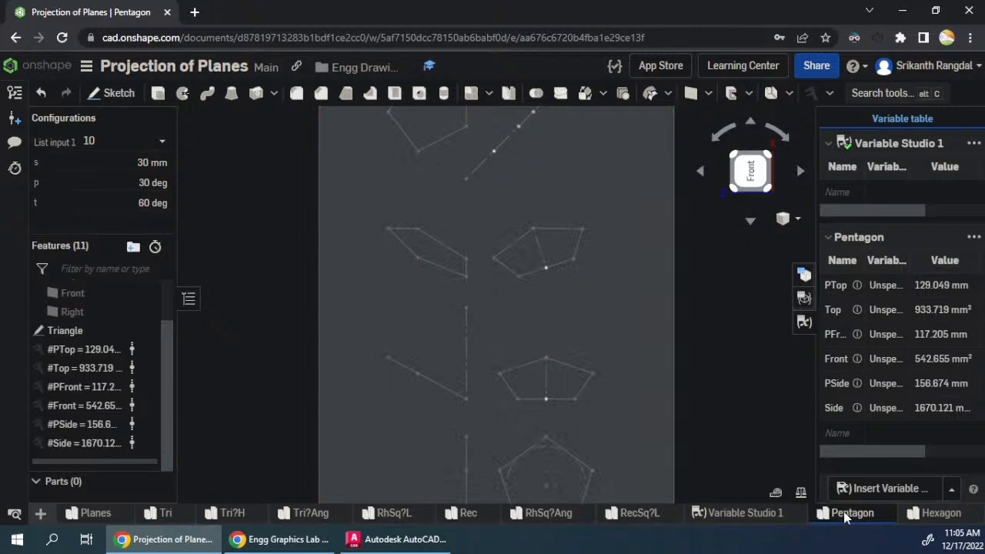
click(940, 512)
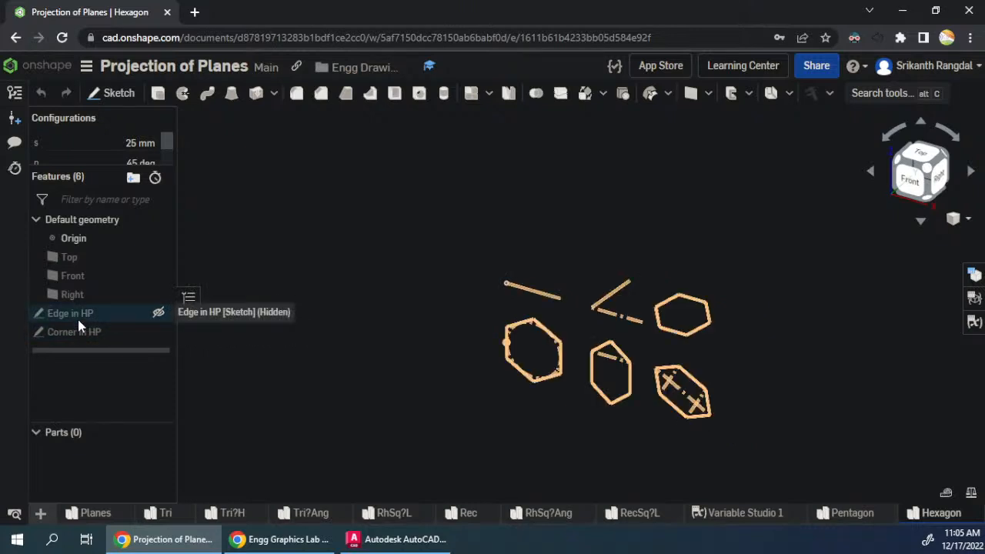
- Rename the Pentagon part studio as "Pt"
click(851, 521)
right_click(851, 519)
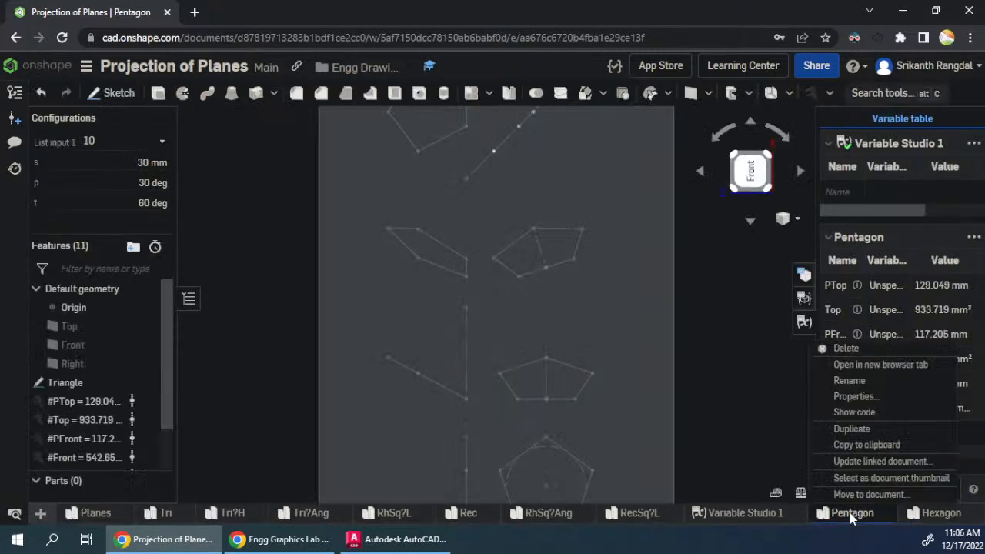
click(845, 382)
click(803, 513)
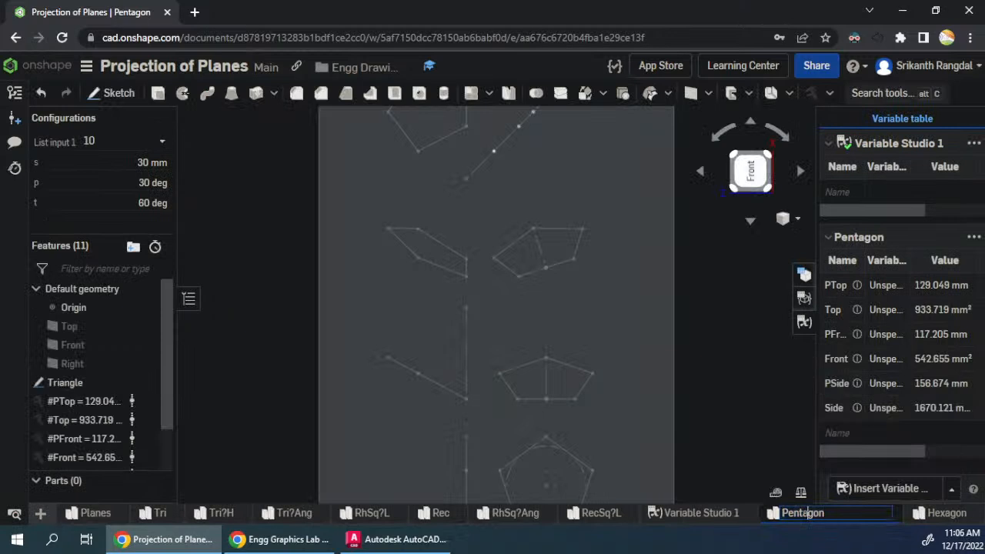
mouse_move(801, 513)
mouse_down()
mouse_move(789, 513)
mouse_move(811, 514)
mouse_up()
key(BackSpace)
key(BackSpace)
key(Return)
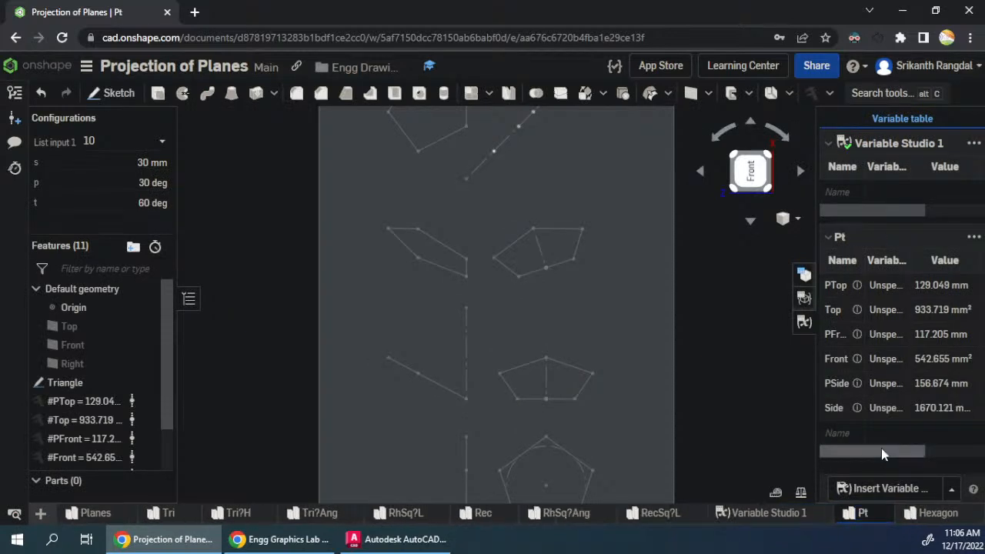
right_click(777, 514)
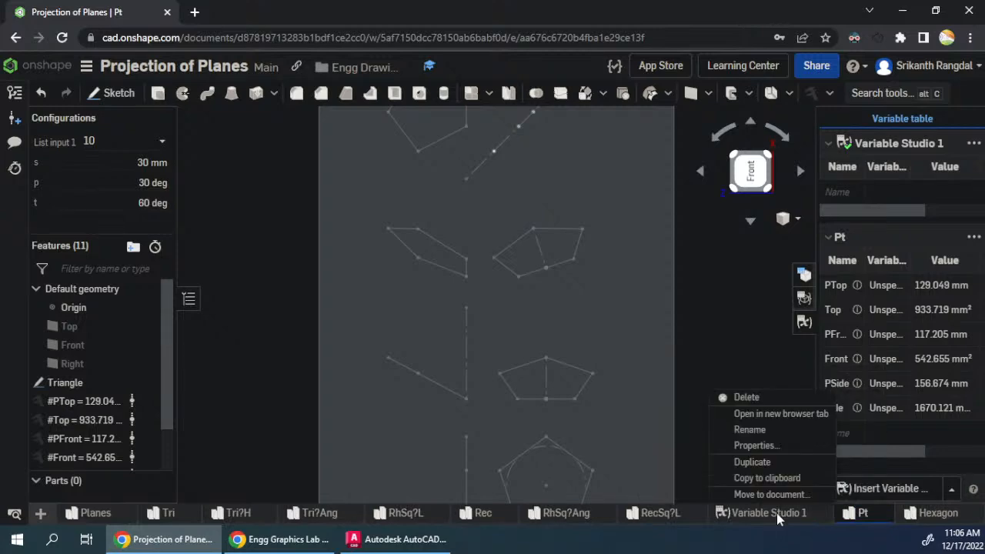
click(746, 397)
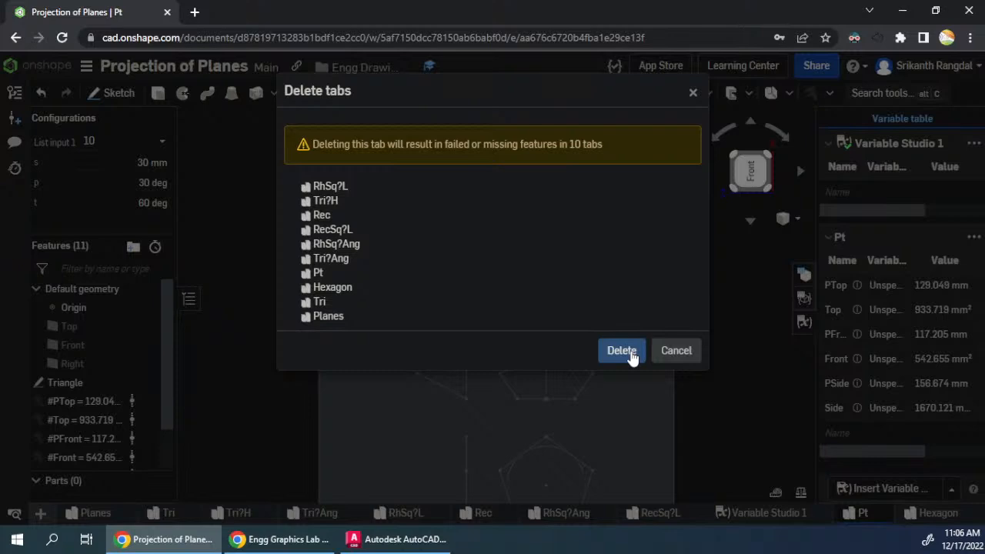
click(683, 356)
- Open Variable Studio 1 and inspect its variable table and options
click(770, 512)
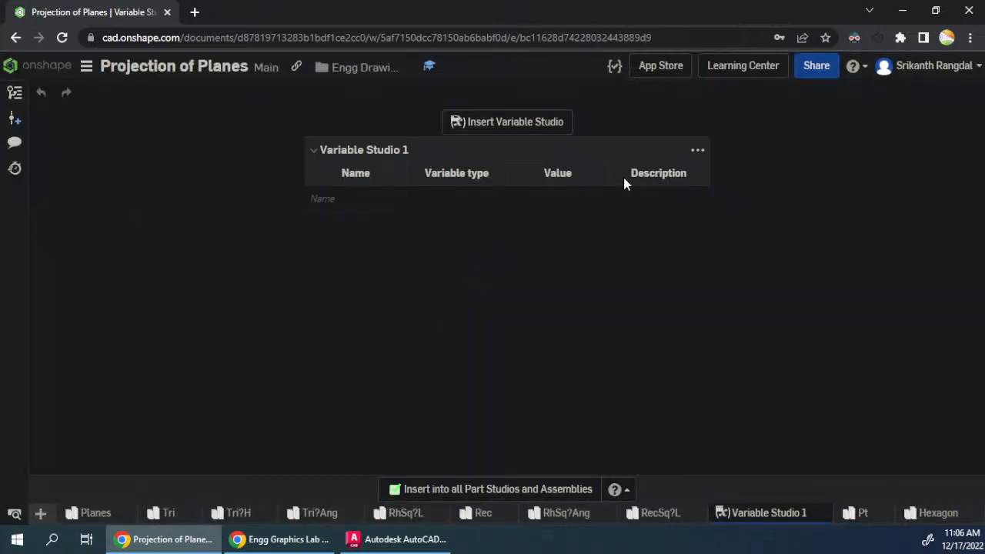
click(697, 152)
click(315, 152)
click(314, 155)
click(315, 155)
- Return to the Pt part studio and move Variable Studio 1 behind Hexagon in the document's tab order
click(866, 515)
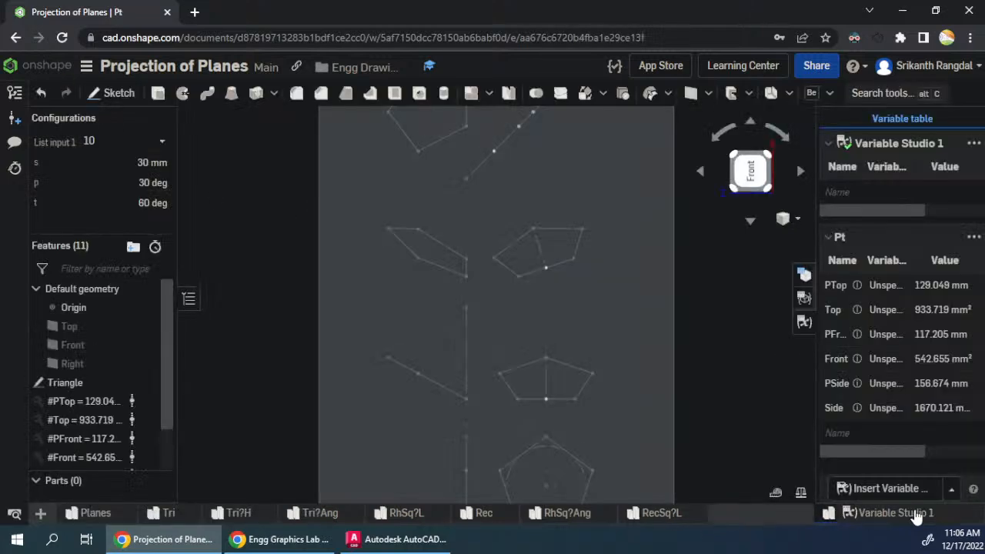
click(828, 517)
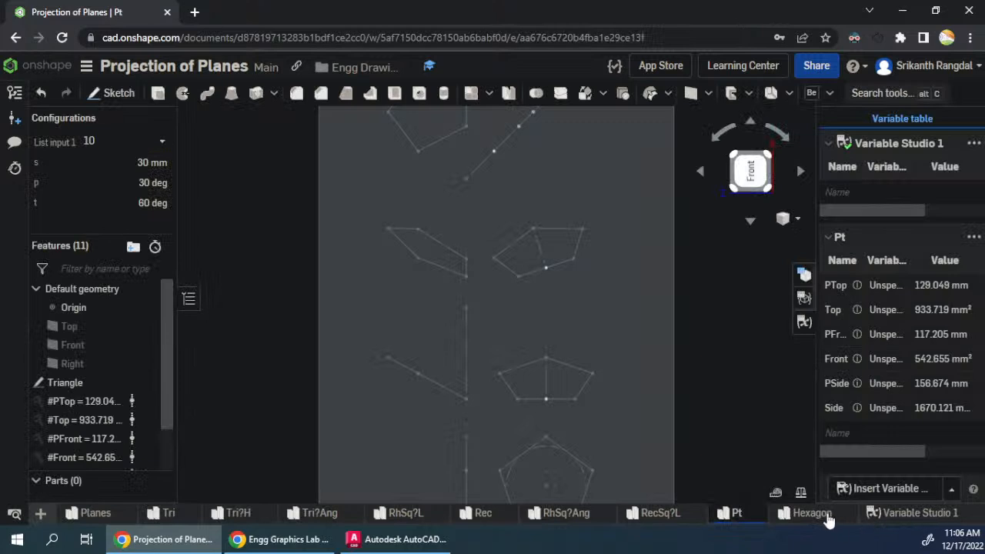
- Rename the Hexagon part studio as "Hx"
right_click(828, 518)
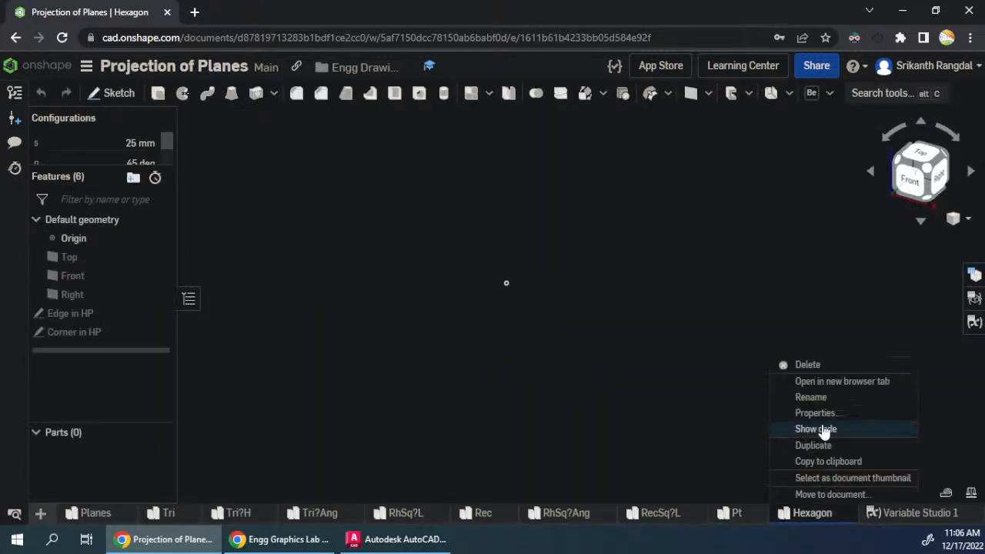
click(820, 397)
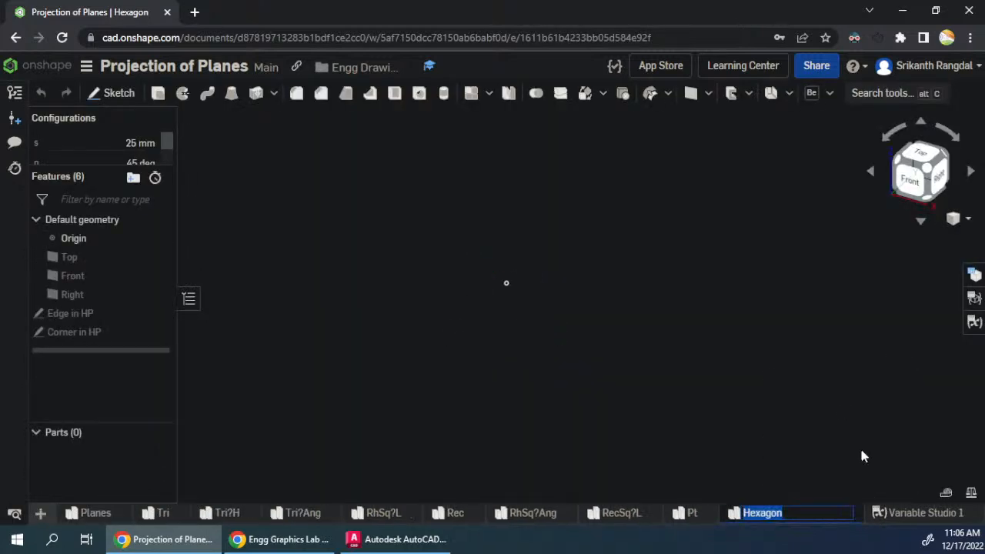
click(815, 513)
key(shift+Left)
key(shift+Left)
key(shift+Left)
key(shift+Left)
key(shift+Left)
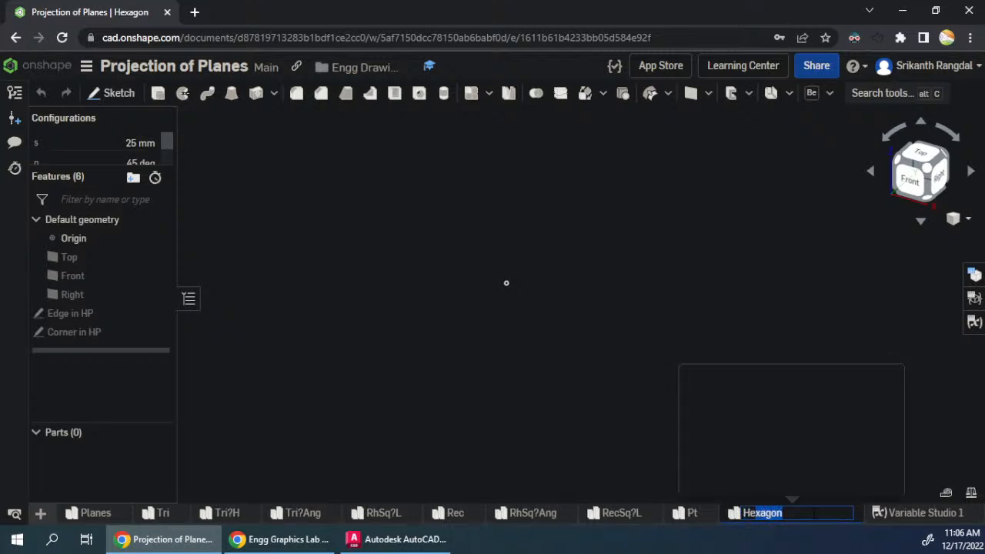
text(x)
key(Return)
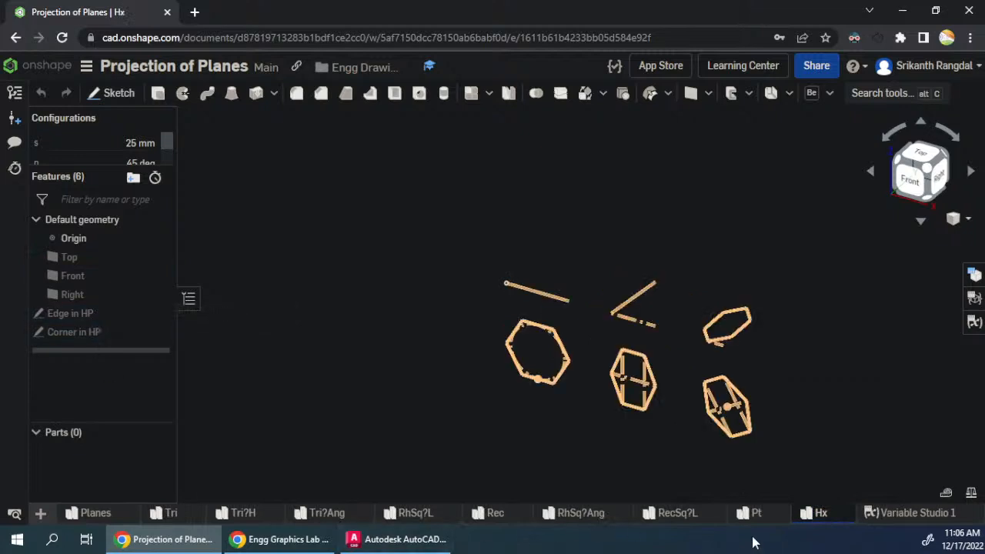
- Duplicate the Hx part studio and rename the original as "HxE"
right_click(808, 524)
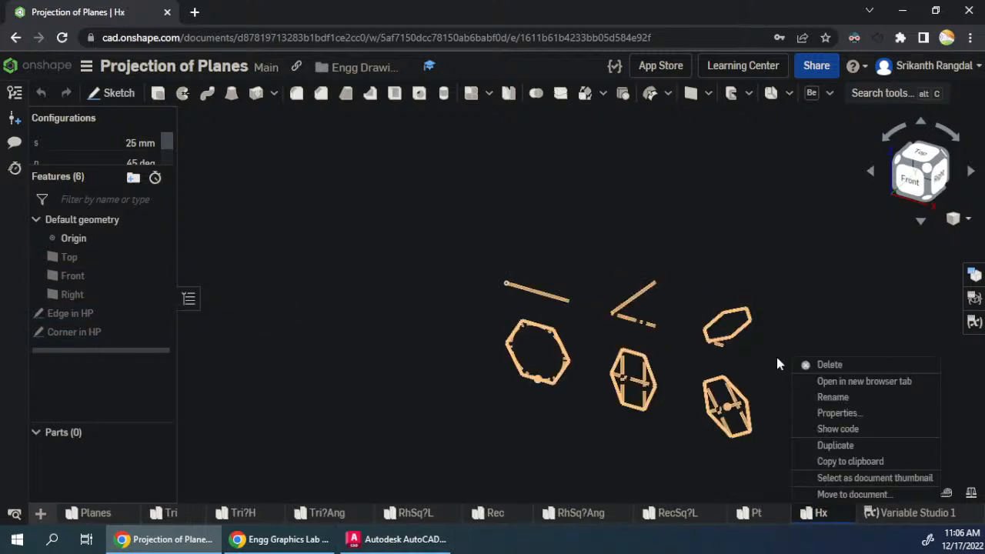
click(850, 446)
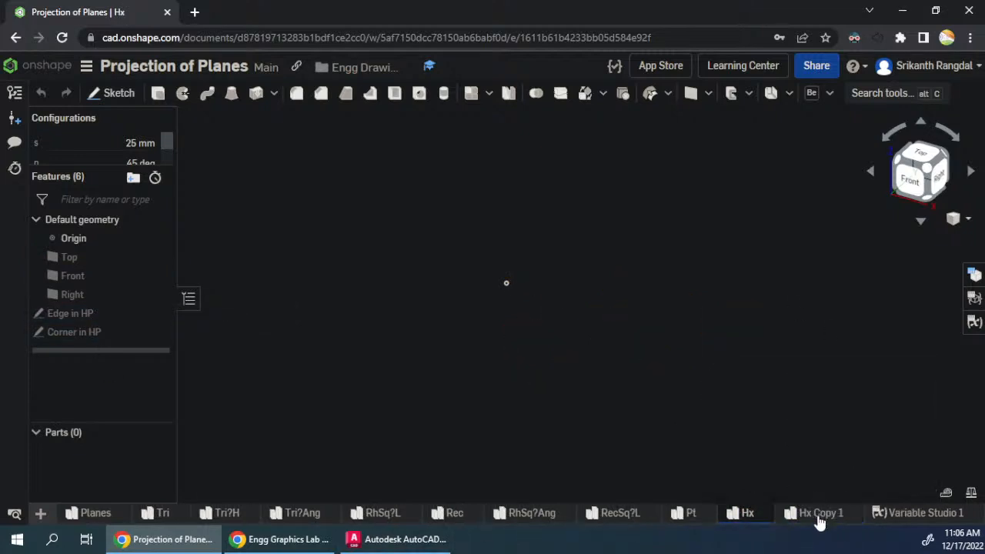
right_click(759, 520)
click(762, 398)
key(End)
text(E)
key(Return)
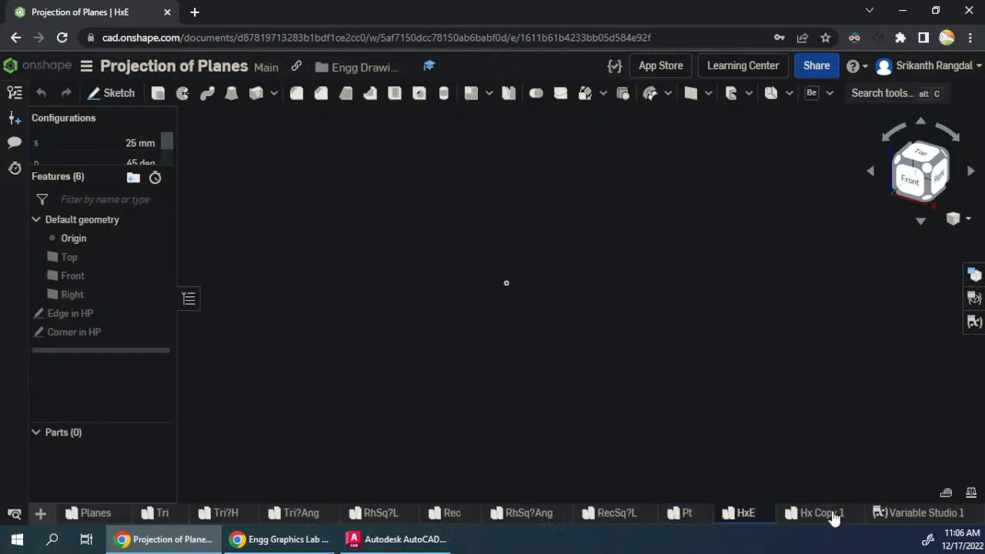
- Rename the duplicated Hx part studio as "HxC"
right_click(833, 519)
click(828, 397)
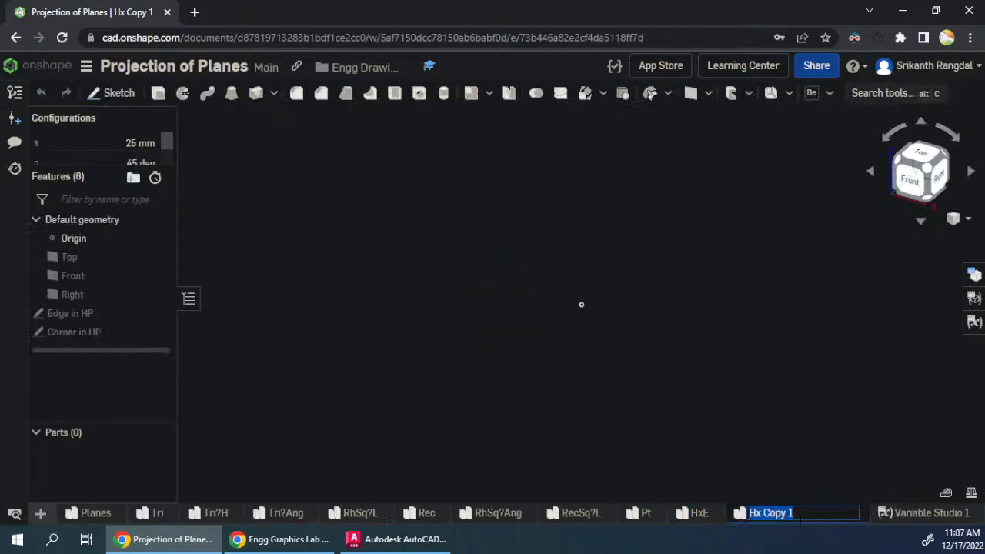
click(761, 512)
key(Delete)
key(Right)
key(shift+End)
key(Delete)
key(Return)
- Return to the HxE part studio and delete its Corner in HP sketch
click(764, 514)
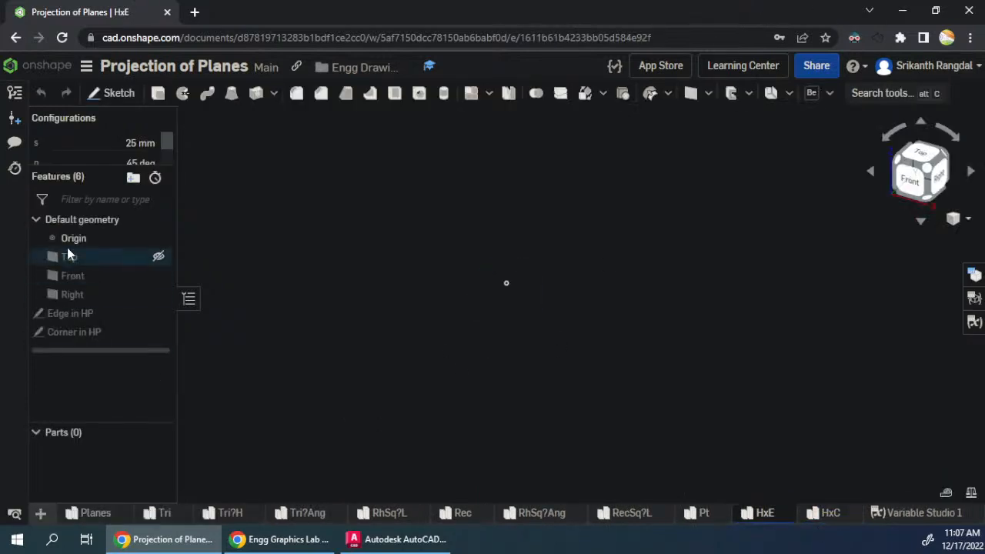
right_click(126, 335)
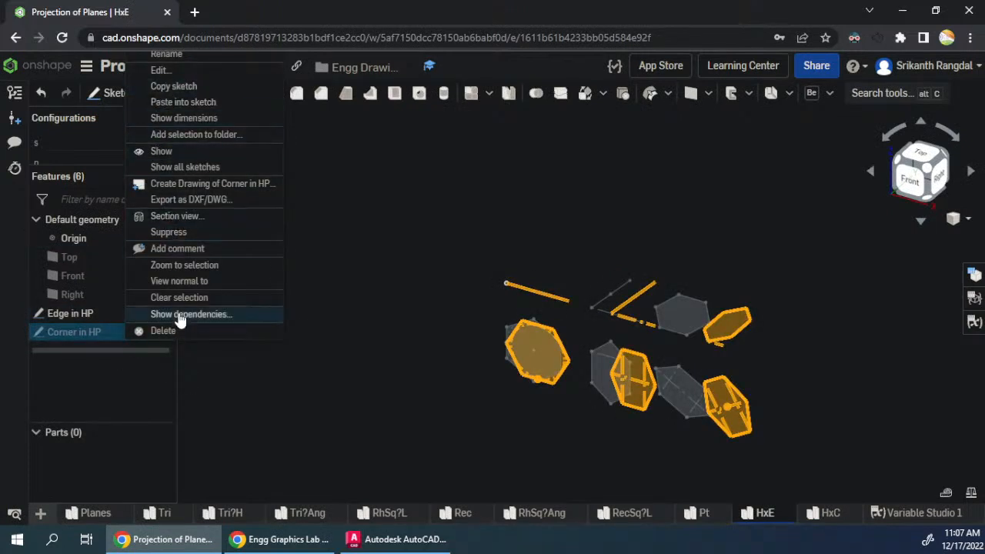
click(167, 332)
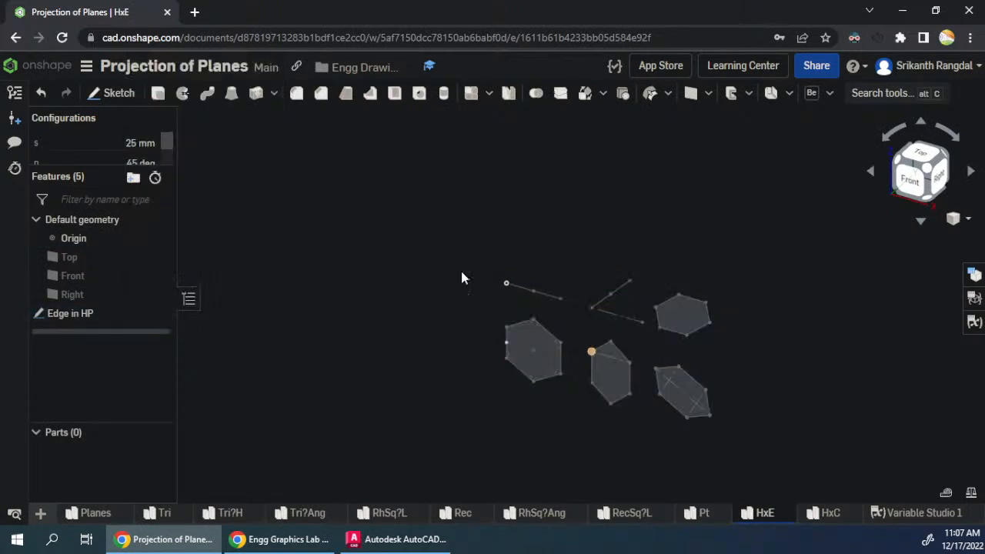
- Add a list configuration input to HxE and move it above the s, p and t inputs
click(976, 274)
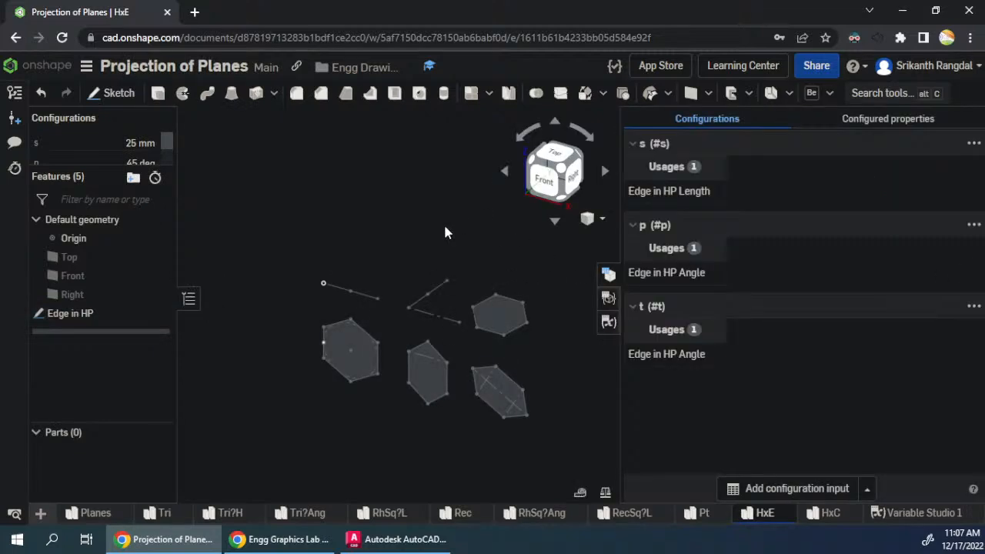
click(645, 202)
drag(622, 369, 910, 453)
click(863, 487)
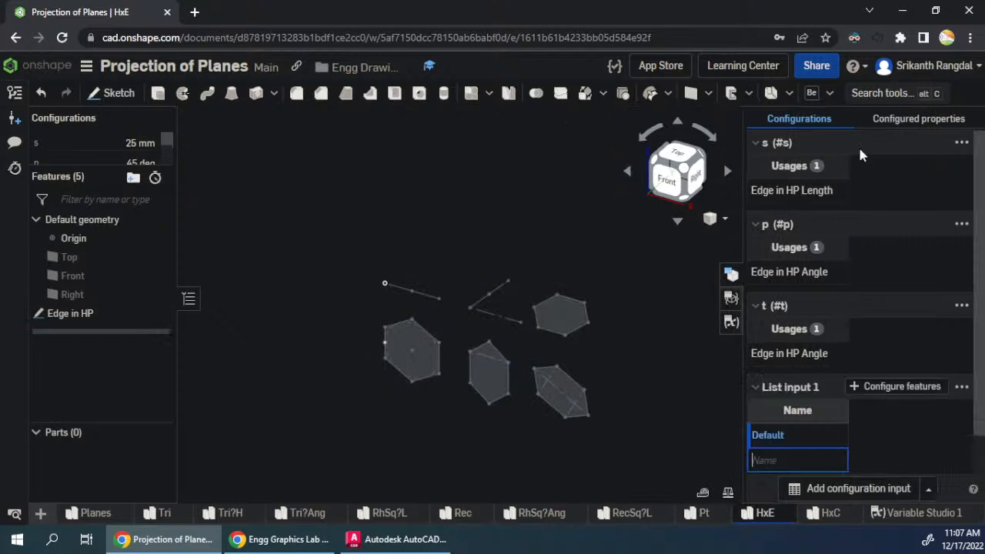
click(962, 387)
click(867, 307)
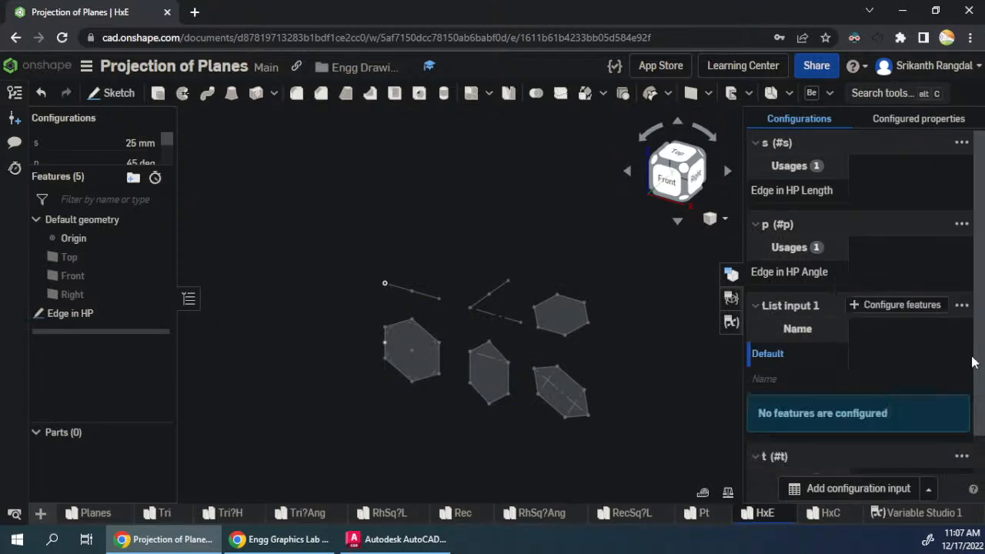
click(962, 305)
click(898, 210)
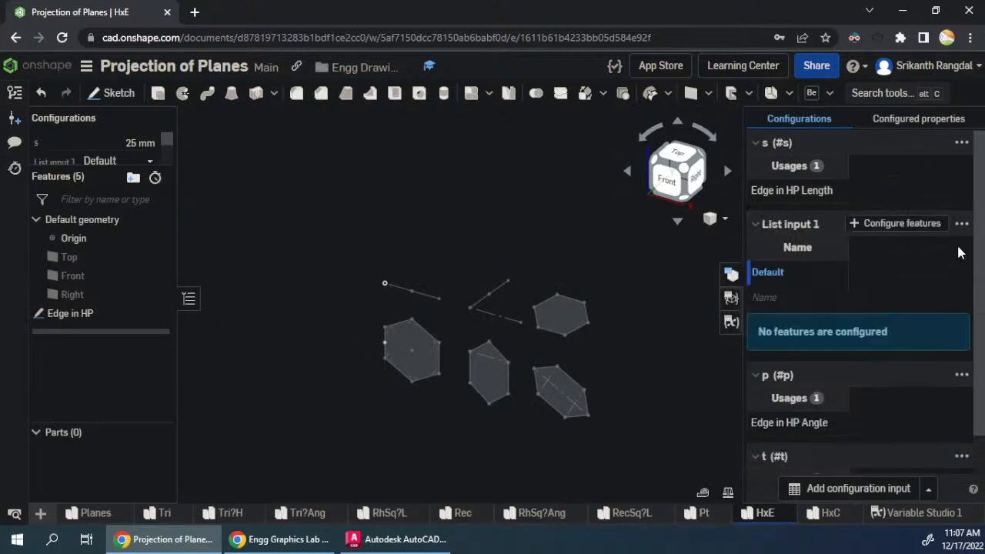
click(961, 223)
click(868, 264)
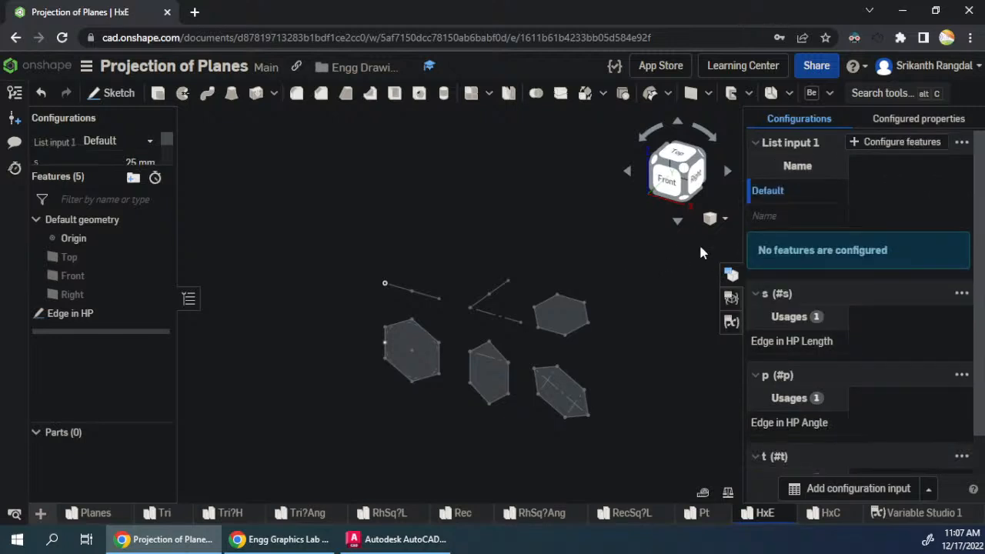
click(766, 217)
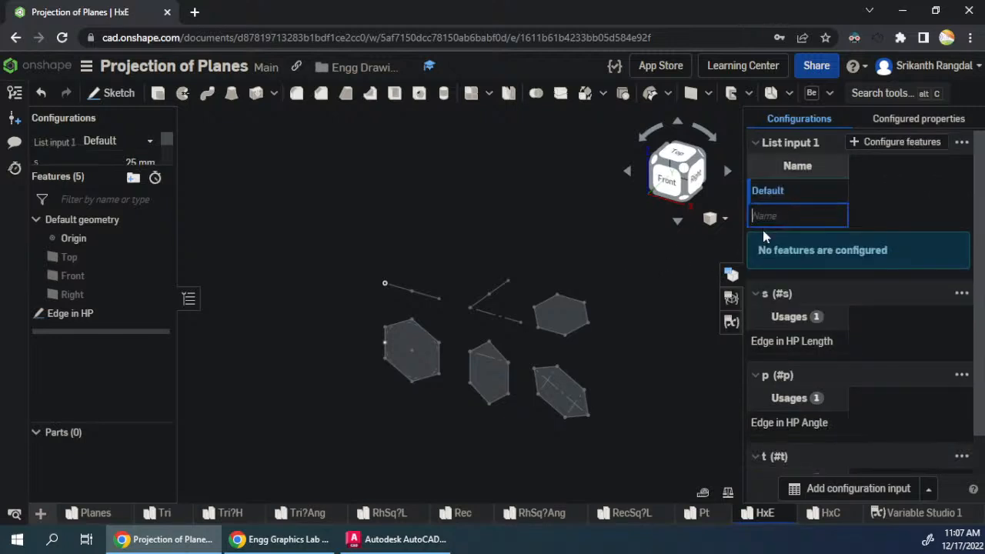
- Edit the Edge in HP sketch and add its hexagon side length and both inclination angles to List input 1
right_click(77, 316)
click(123, 70)
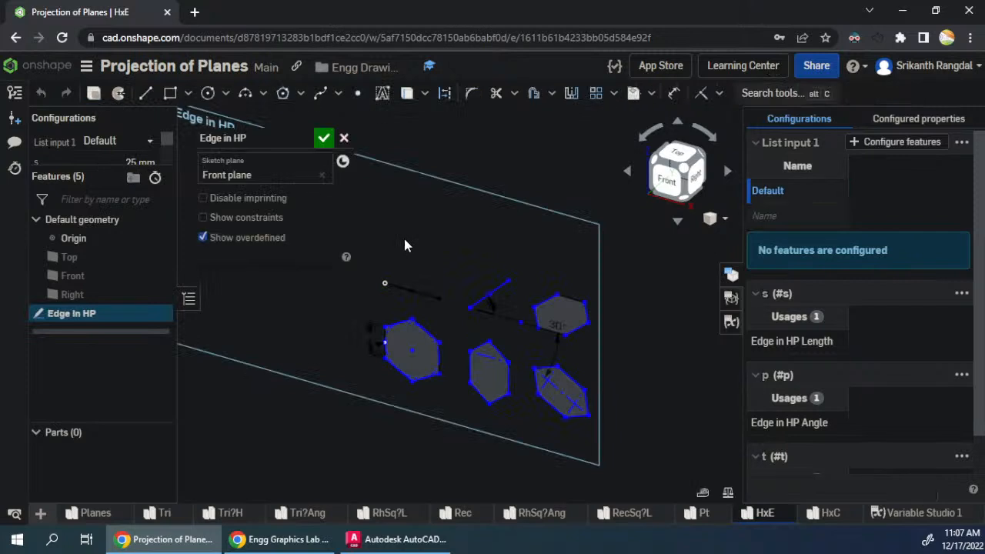
right_click(370, 330)
mouse_move(424, 348)
click(541, 341)
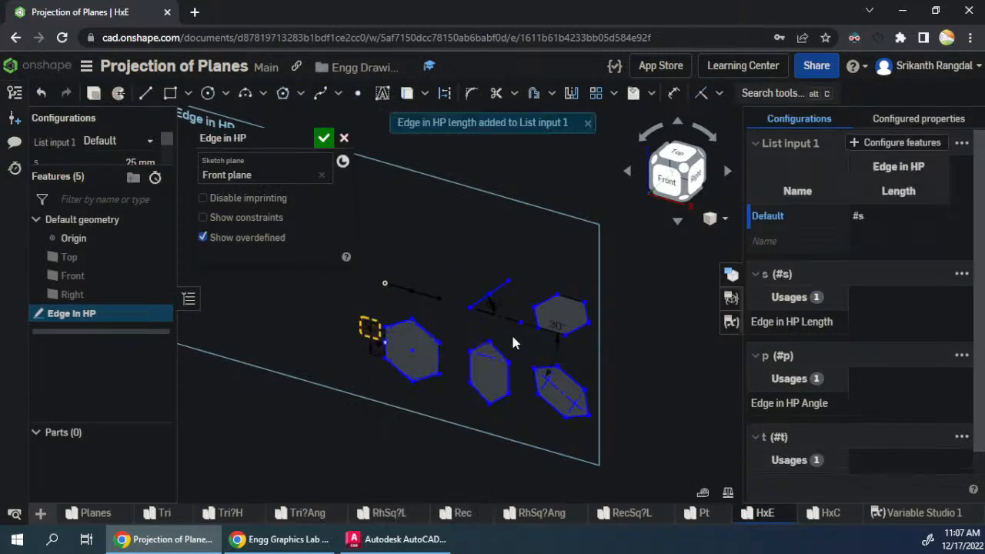
right_click(493, 306)
mouse_move(574, 320)
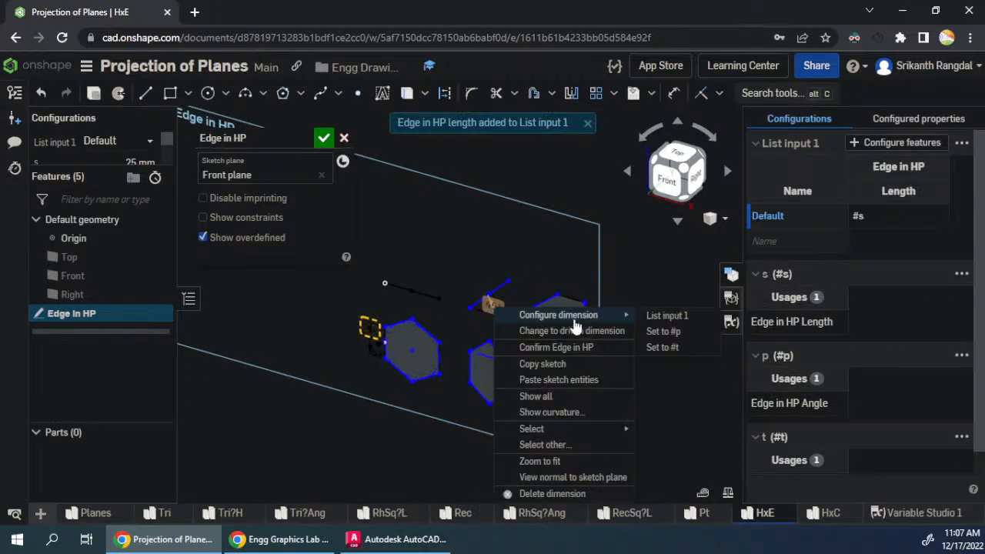
click(658, 316)
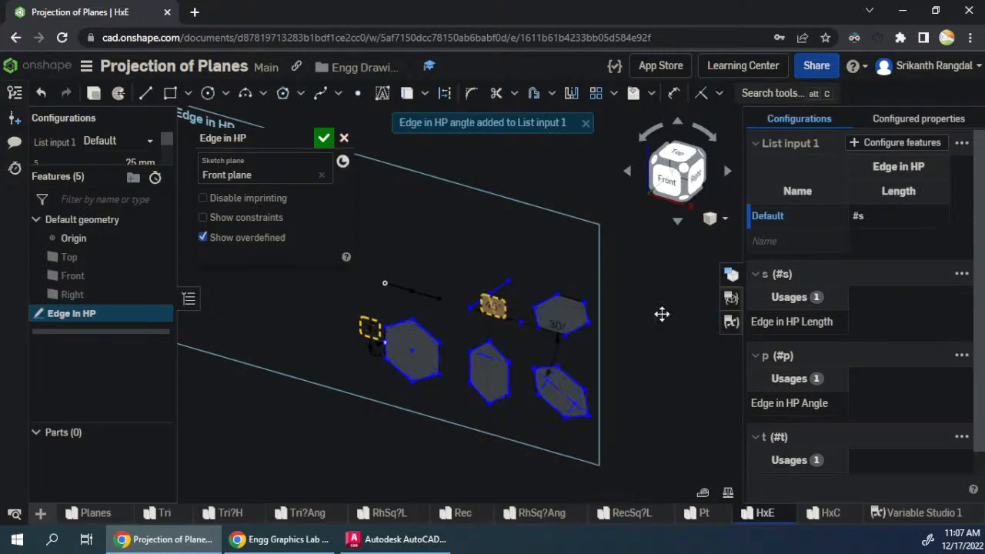
right_click(559, 348)
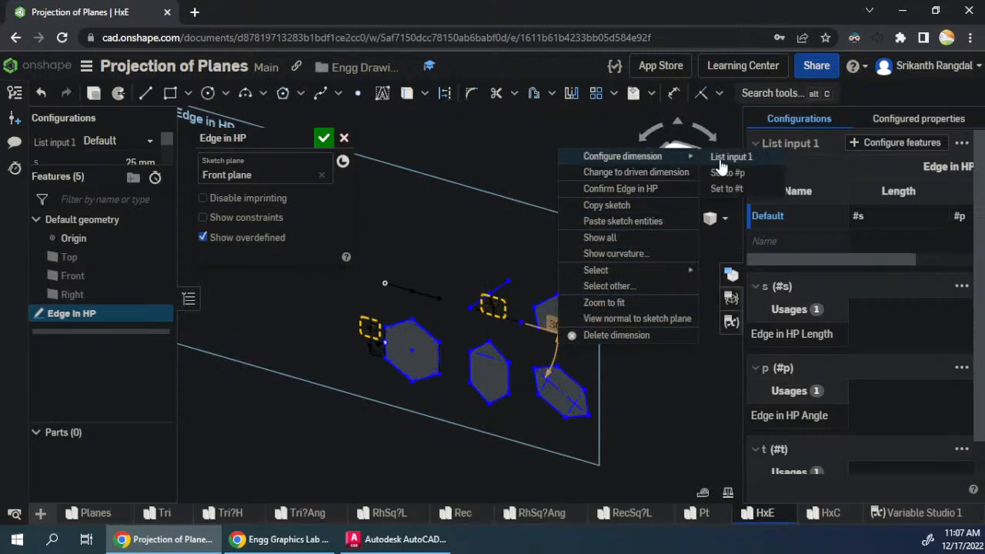
click(731, 156)
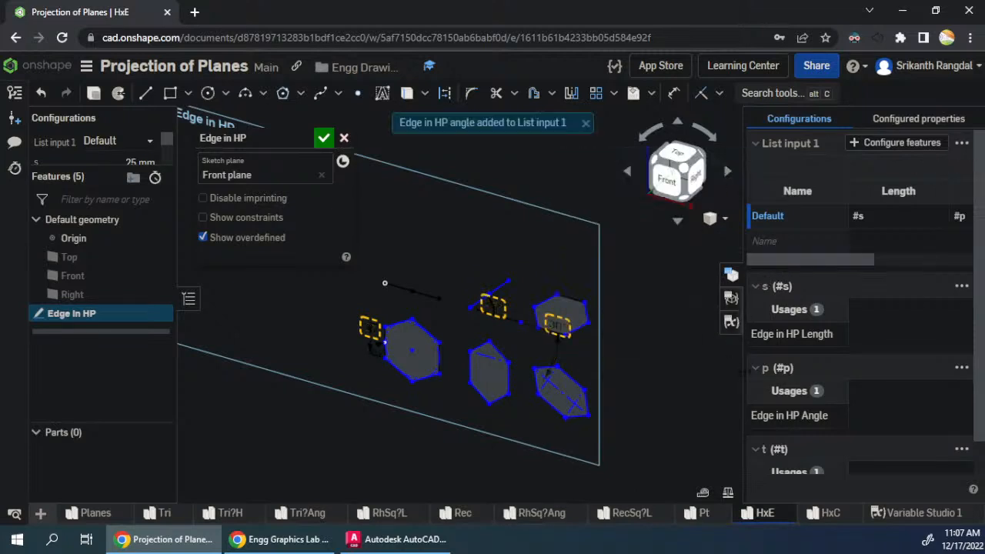
- View the sketch from the front and resize the configuration table so its length and both angle columns fit
drag(744, 373, 692, 371)
click(622, 187)
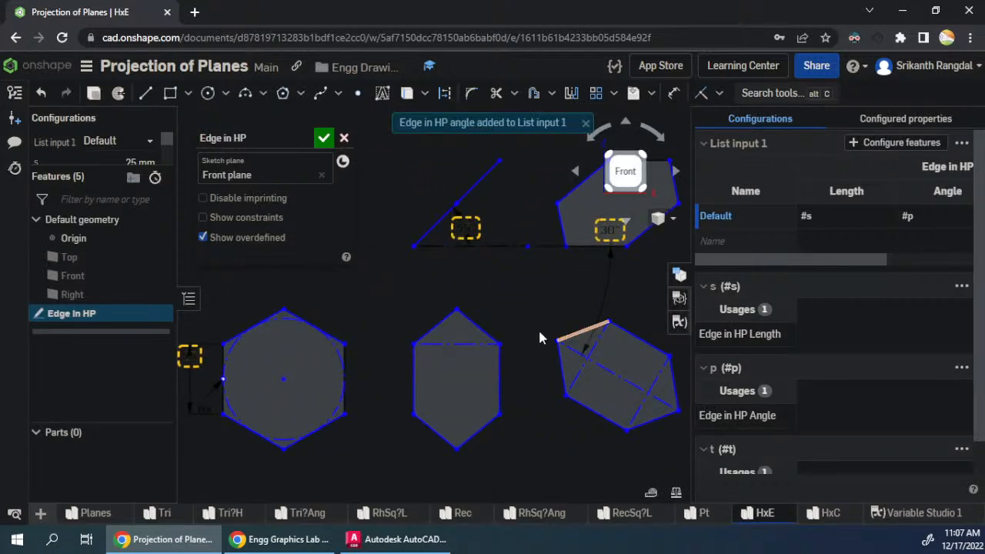
drag(796, 191, 736, 193)
drag(837, 197, 805, 203)
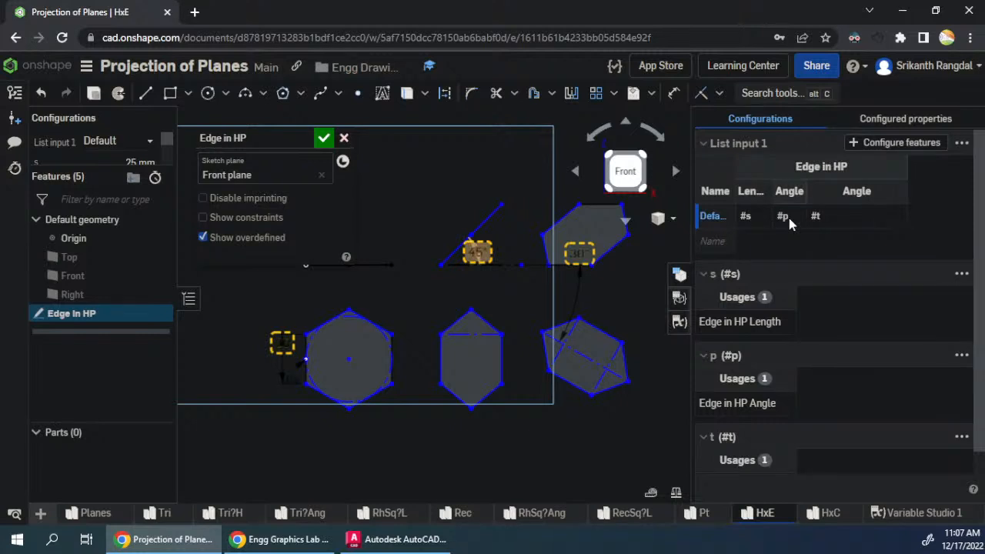
drag(907, 194, 845, 199)
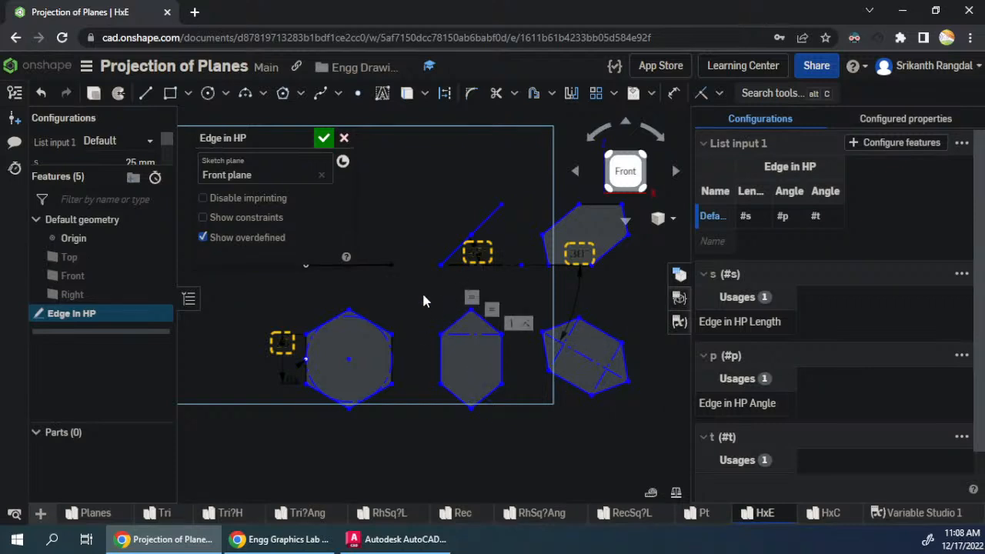
- Draw a diagonal construction line descending to the right of the projections, starting level with the horizontal reference line
scroll(318, 350, down, 3)
scroll(557, 271, up, 2)
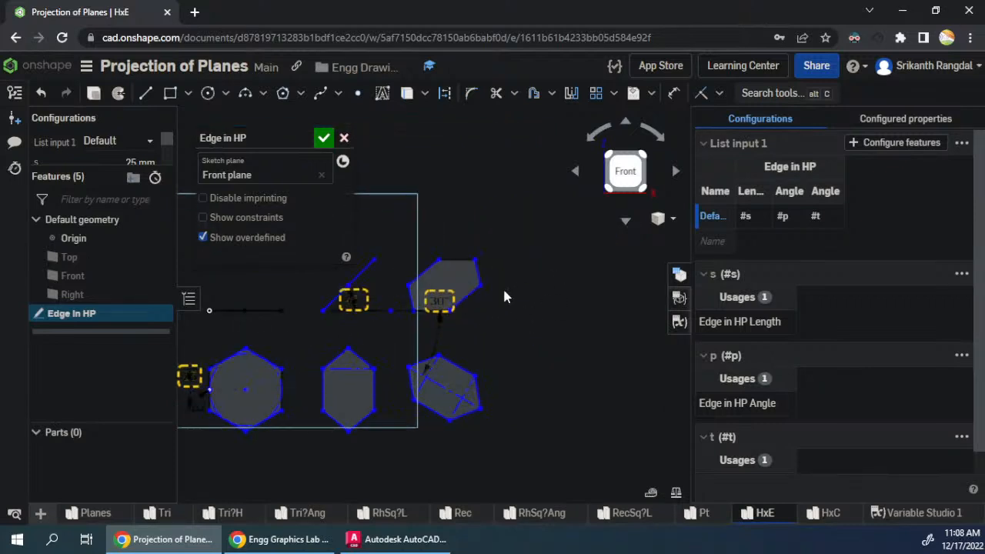
key(l)
key(s)
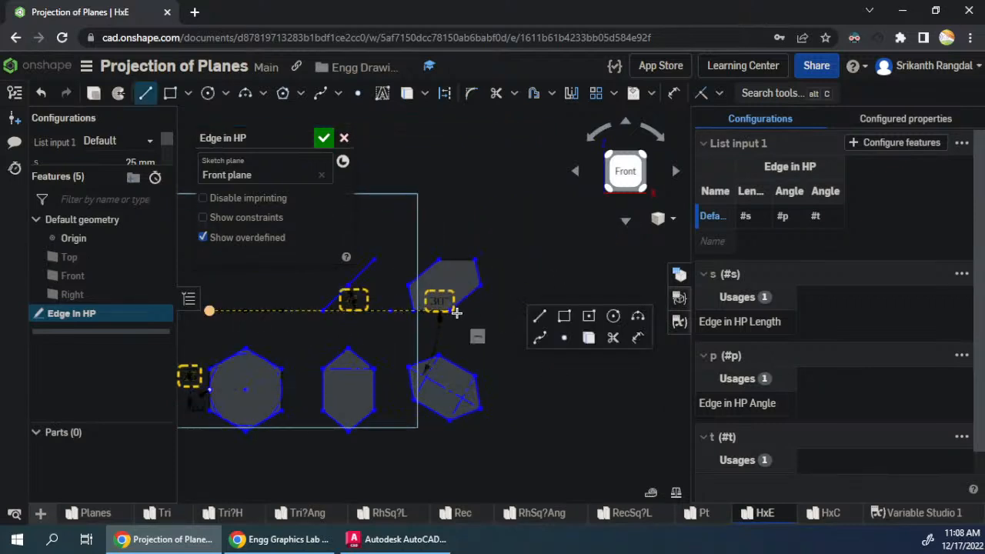
click(515, 311)
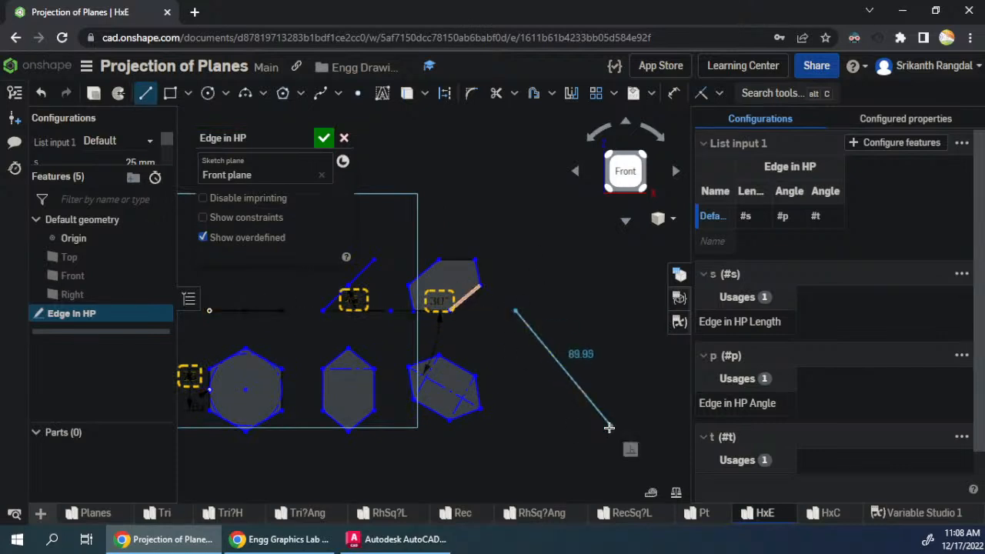
click(632, 425)
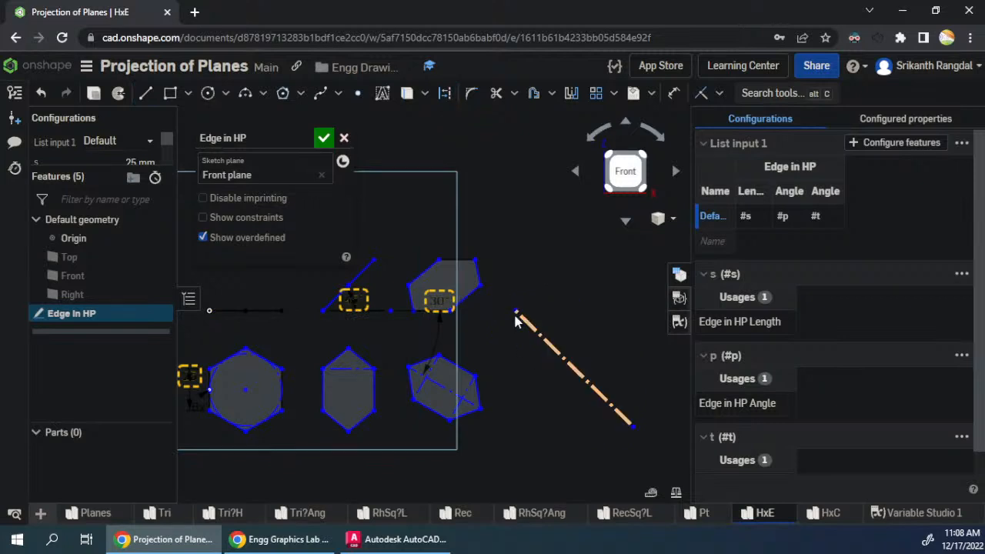
- Dimension the angle between the diagonal construction line and the horizontal bottom edge of the last upper hexagon view
key(d)
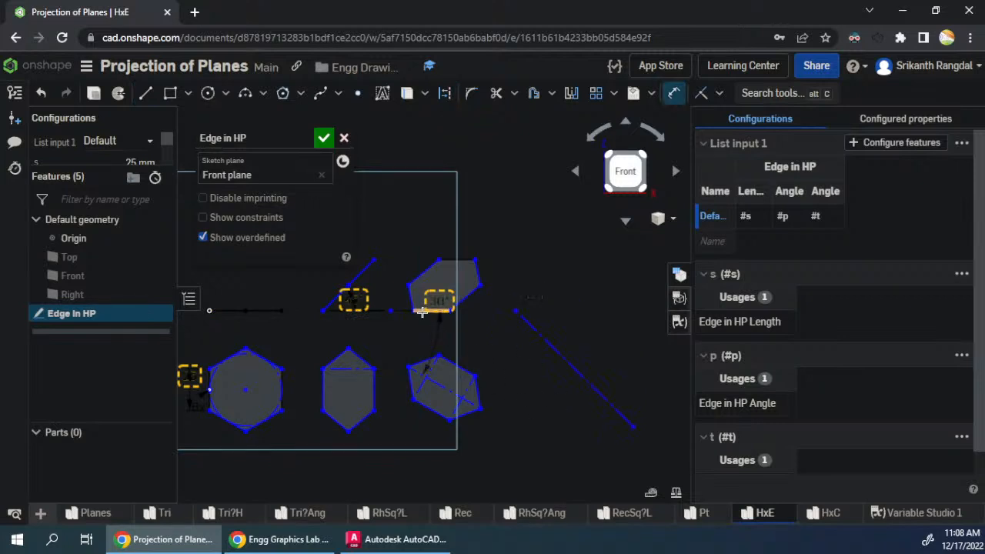
click(428, 313)
click(530, 327)
click(644, 328)
key(Return)
key(Escape)
- Activate the Point tool in the Edge in HP sketch
click(358, 93)
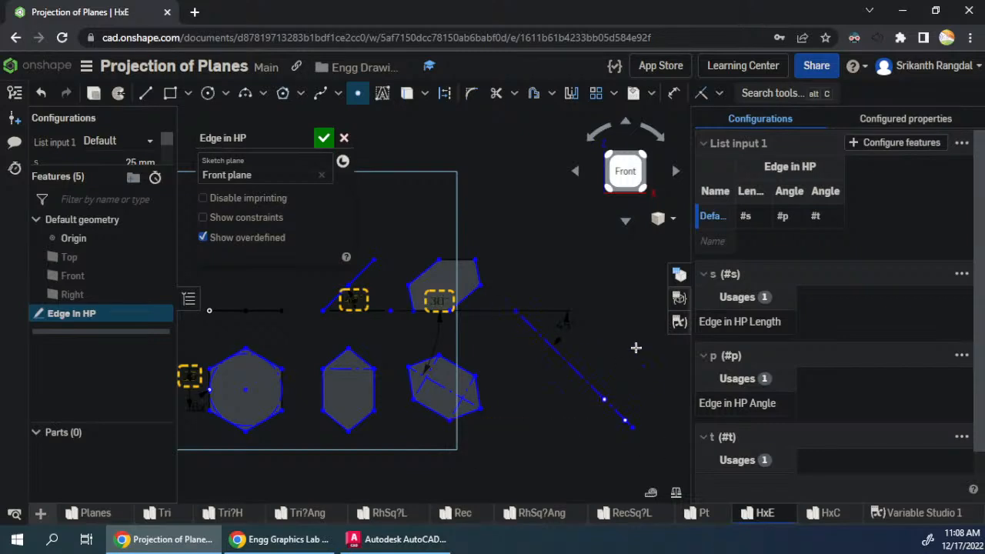
- Sketch a closed six-sided side-view outline right of the upper views, its bottom edge about 12.5 mm long above the two diagonal-line points
key(Escape)
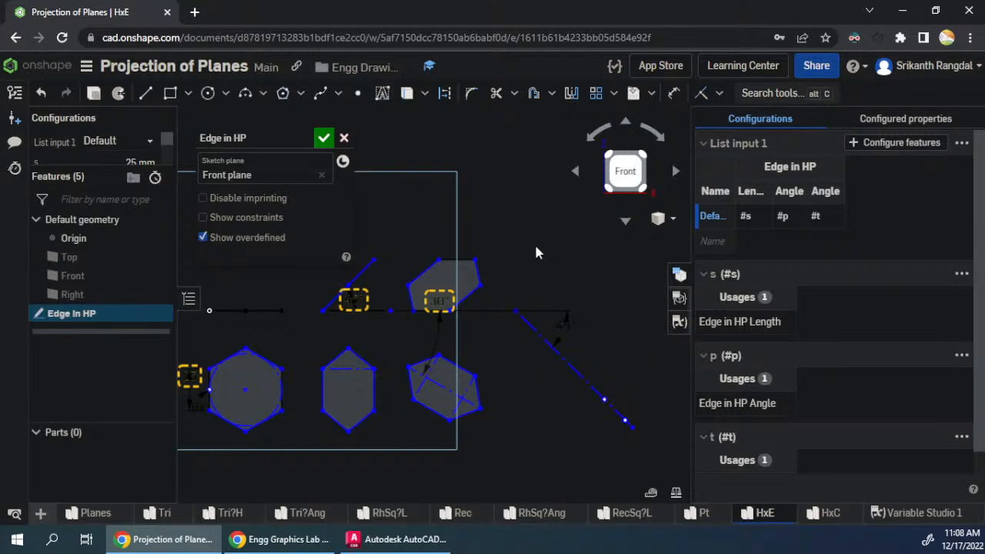
key(l)
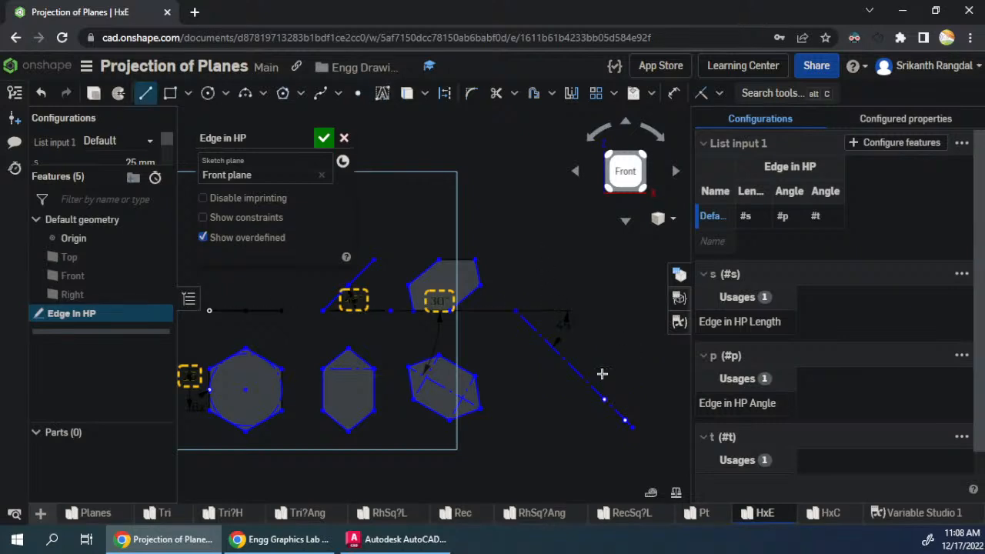
click(606, 311)
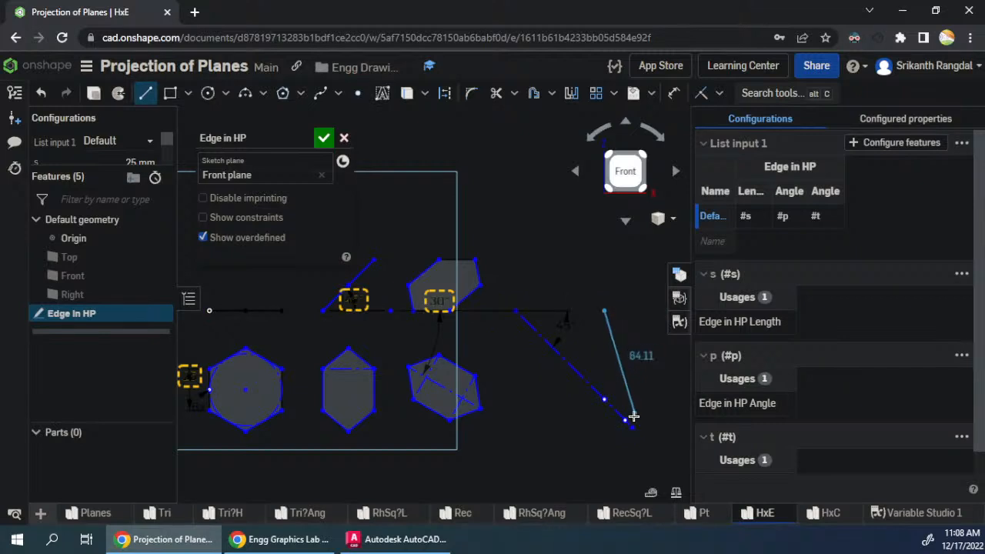
click(625, 311)
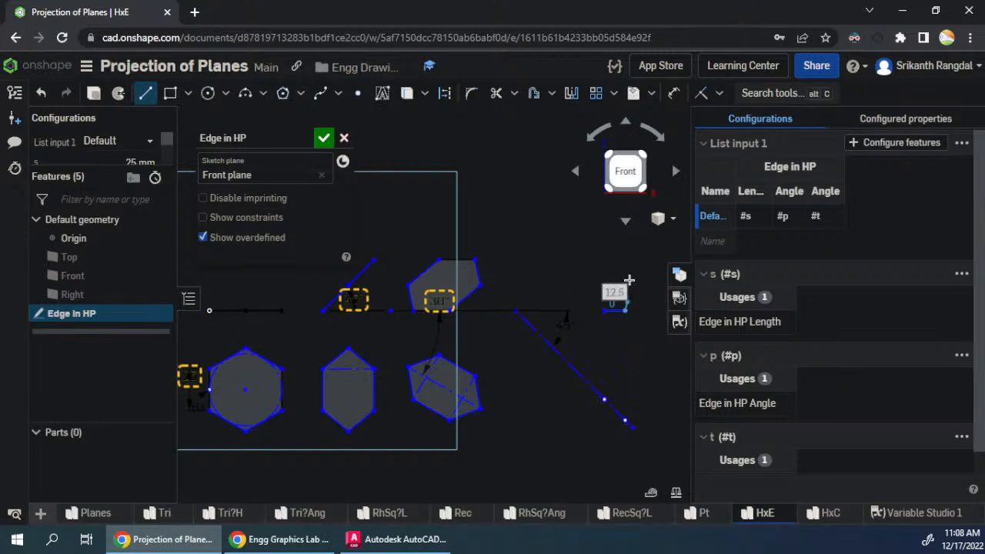
drag(638, 285, 581, 351)
scroll(578, 347, up, 1)
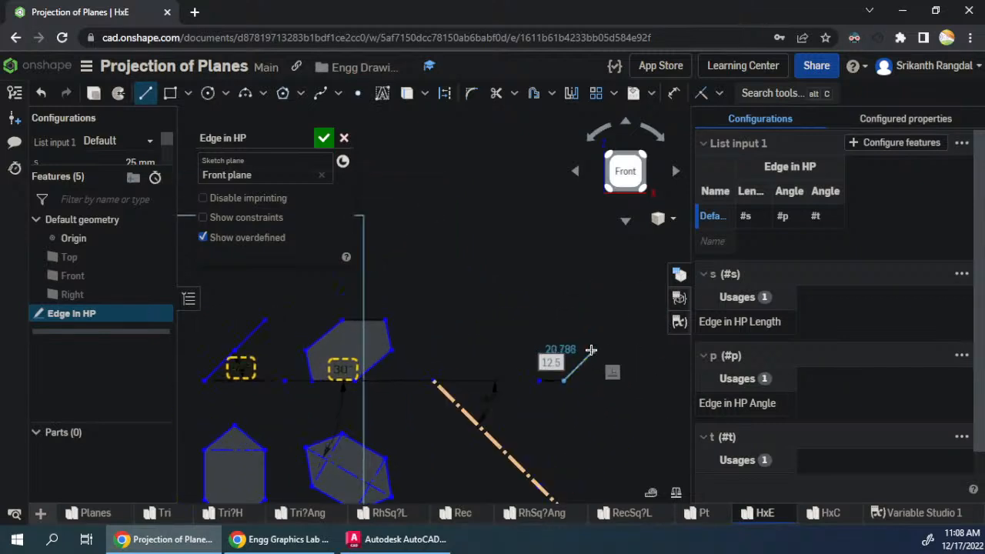
click(576, 345)
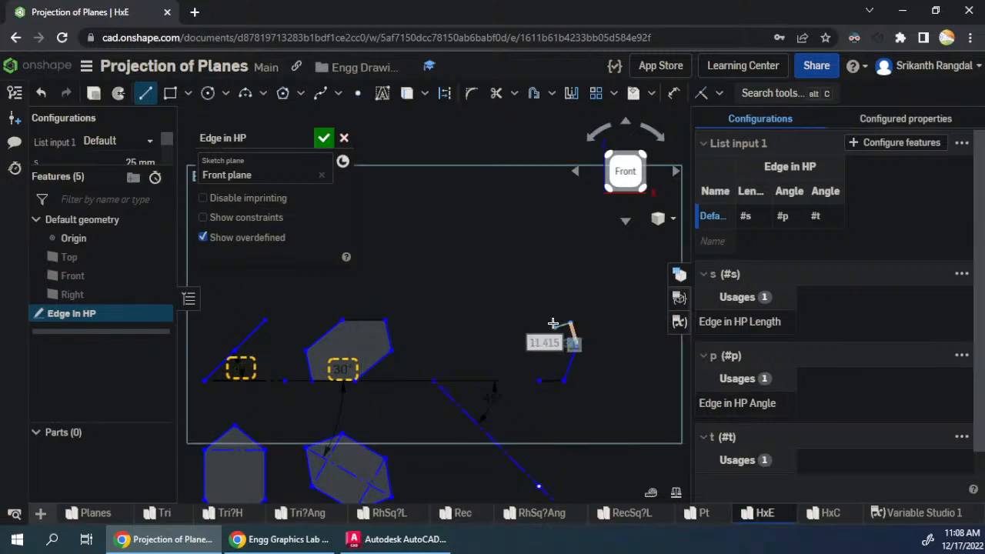
click(569, 323)
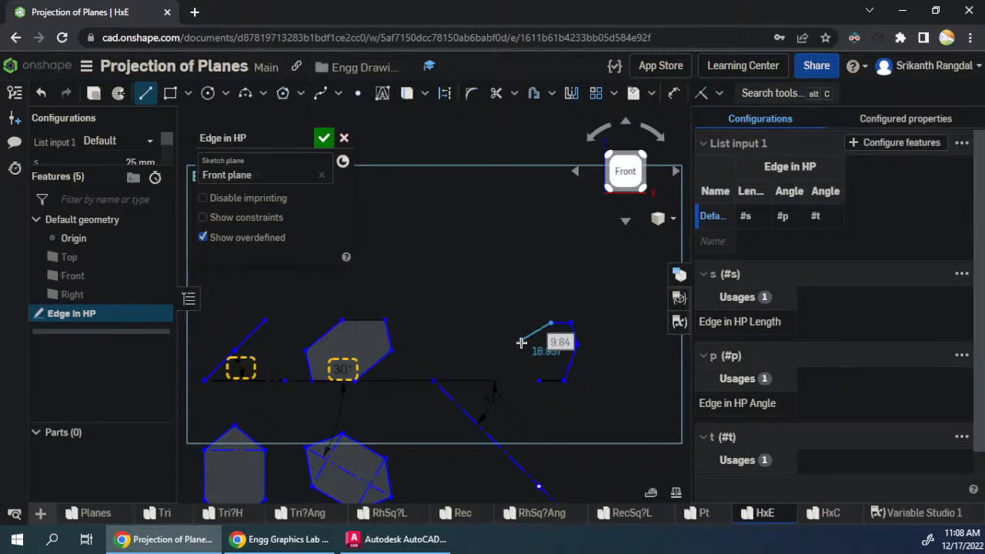
click(518, 342)
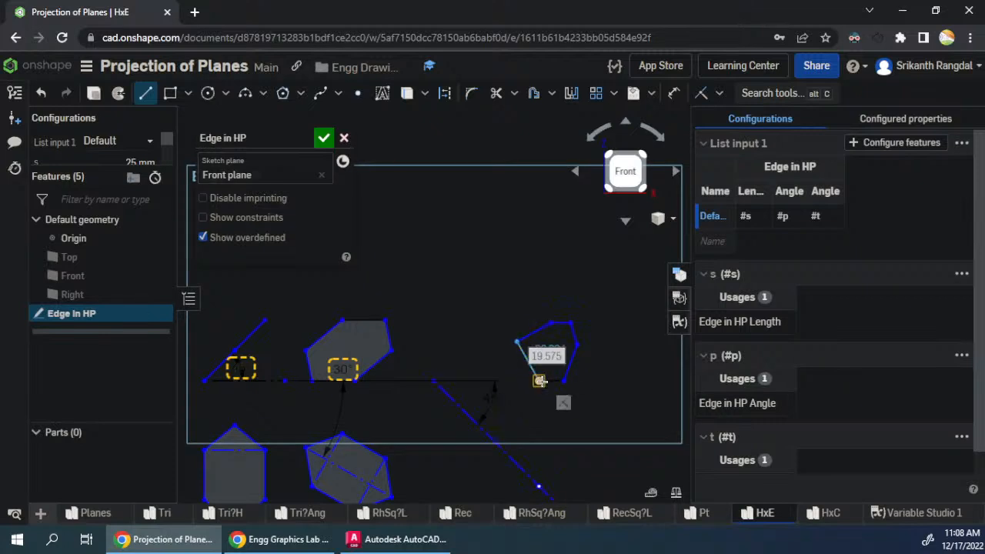
click(539, 380)
key(Escape)
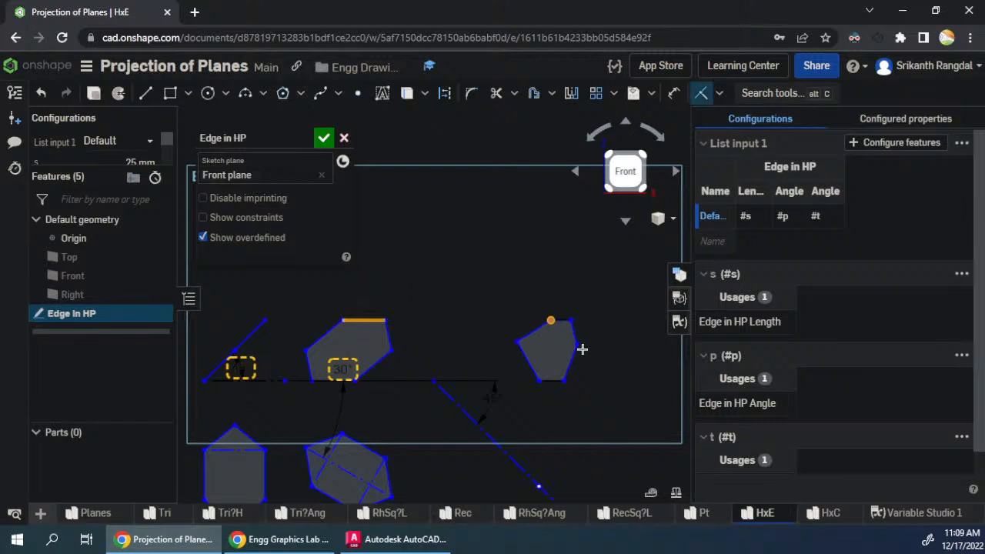
- Place a point on the diagonal line level with the last lower hexagon's lower-right corner, and align the side view's right vertex vertically with it
scroll(519, 237, up, 1)
scroll(519, 237, down, 3)
scroll(529, 320, up, 1)
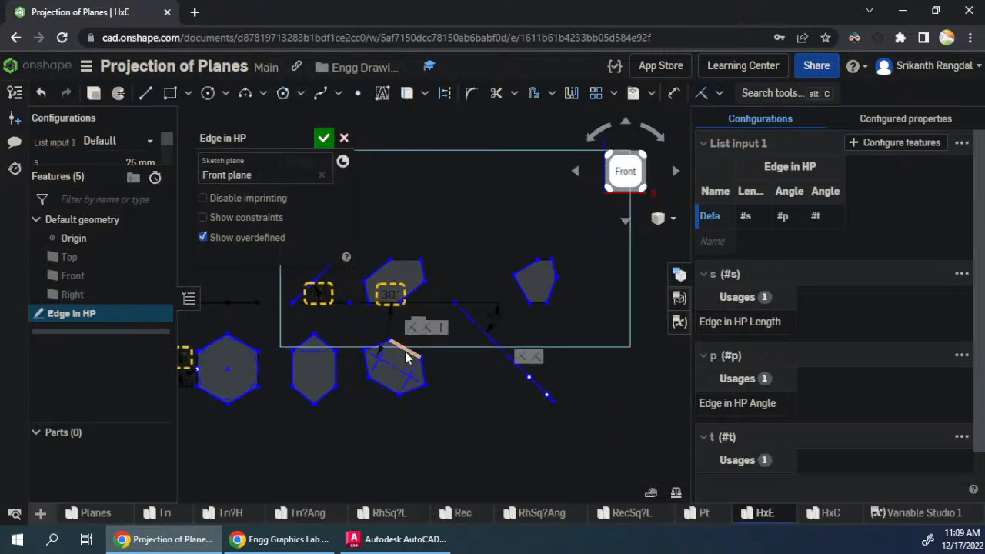
scroll(384, 302, up, 2)
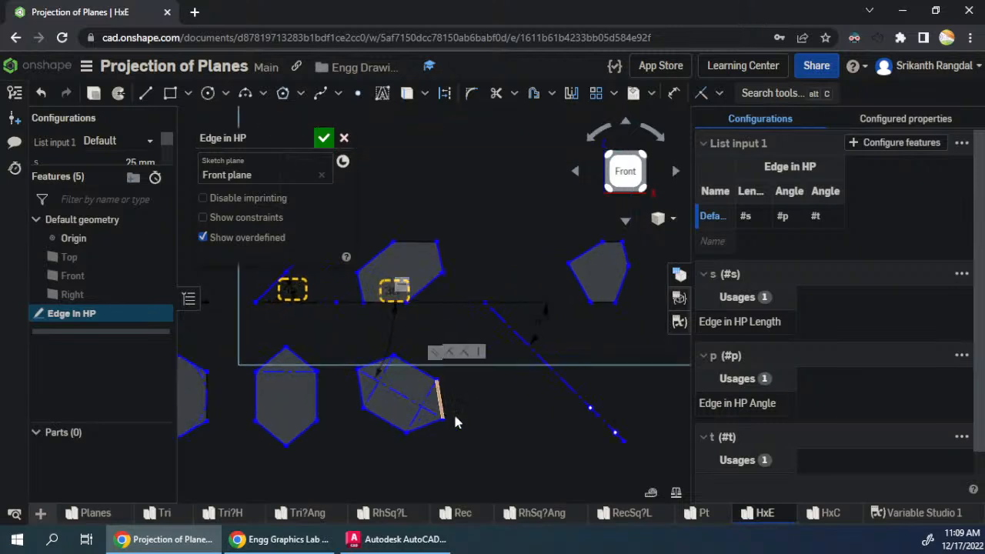
click(358, 93)
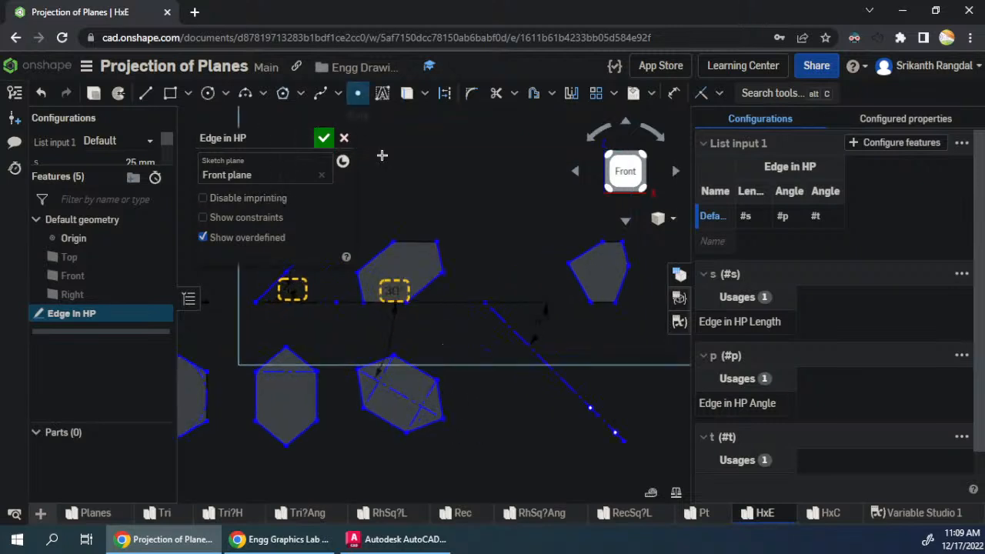
click(600, 420)
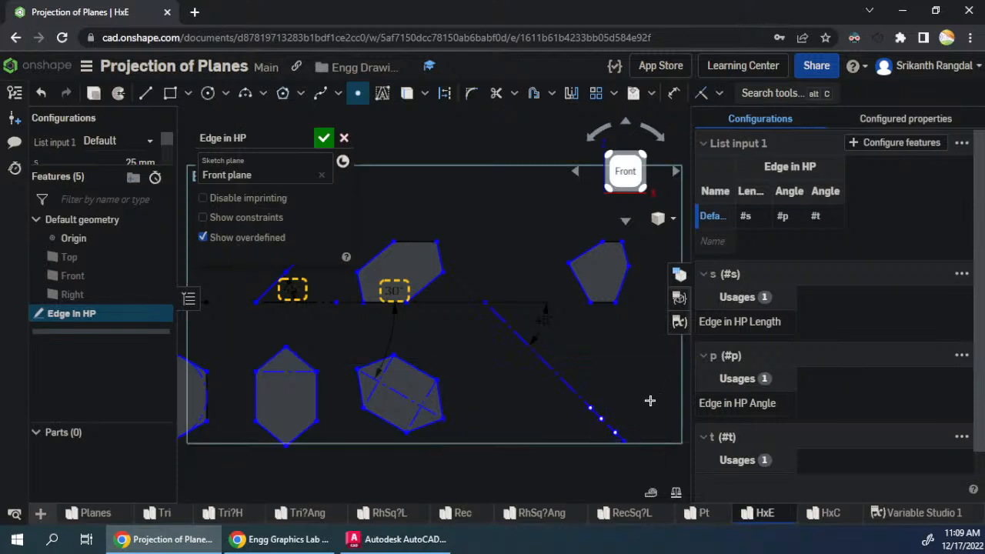
key(Escape)
click(628, 267)
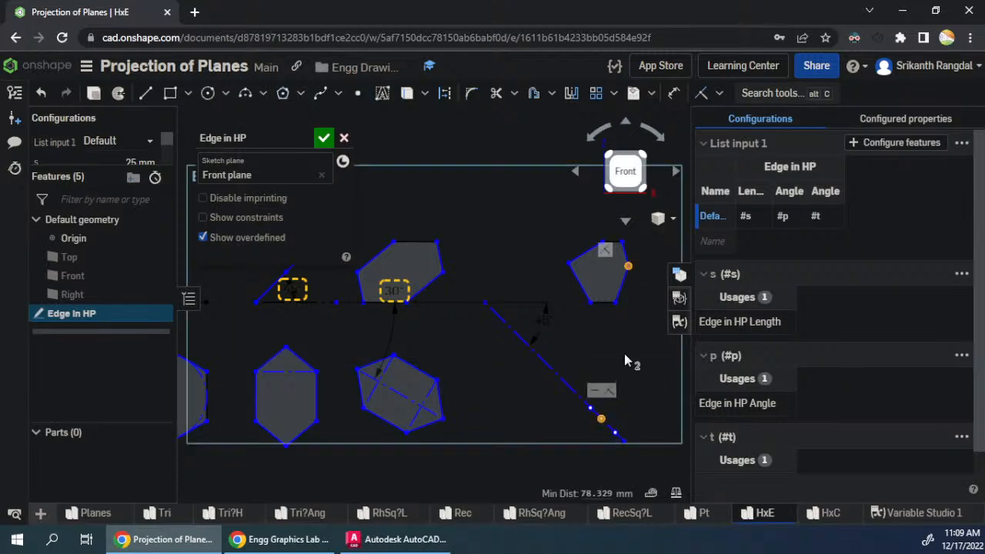
key(i)
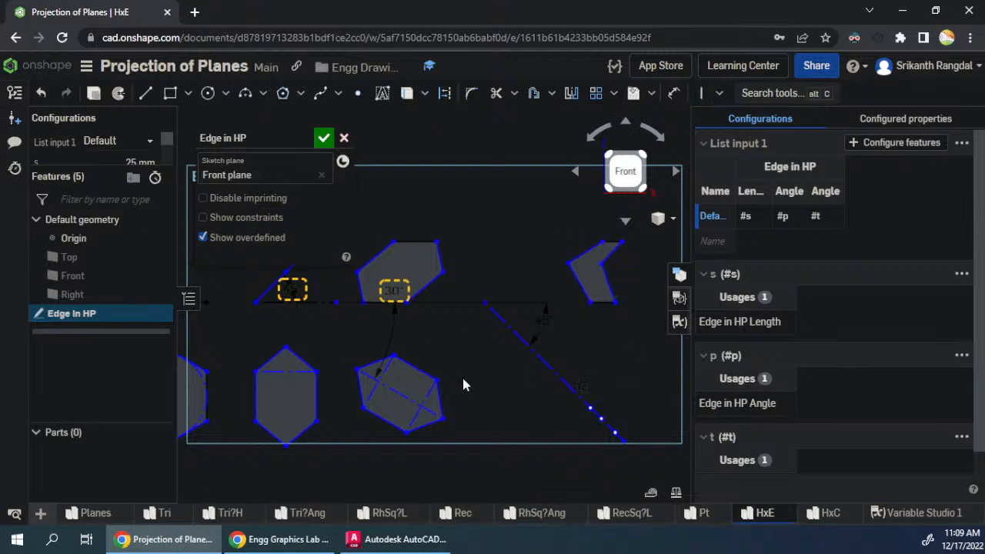
- Place a diagonal-line point level with the last lower hexagon's upper-left corner, and align the side view's left vertex vertically with it
click(357, 96)
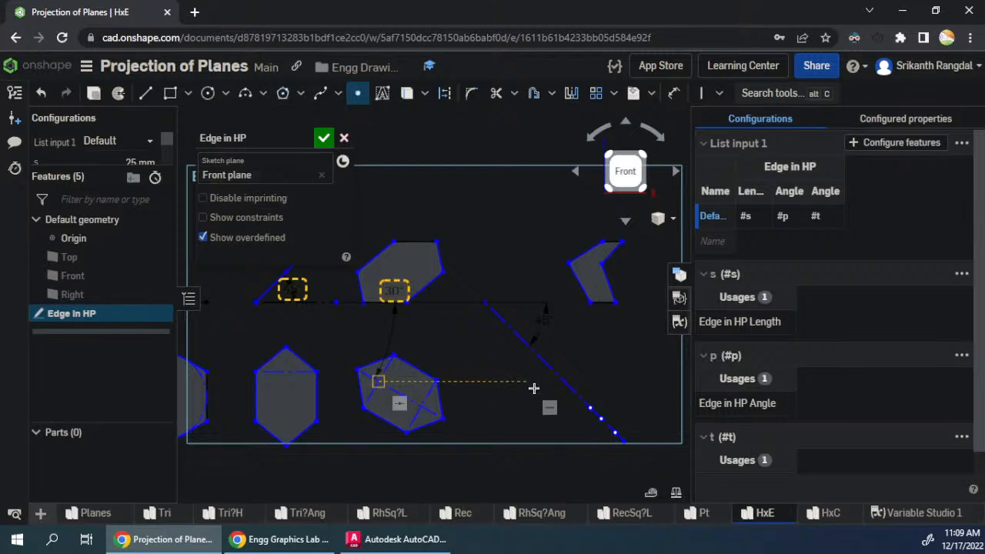
scroll(346, 356, up, 2)
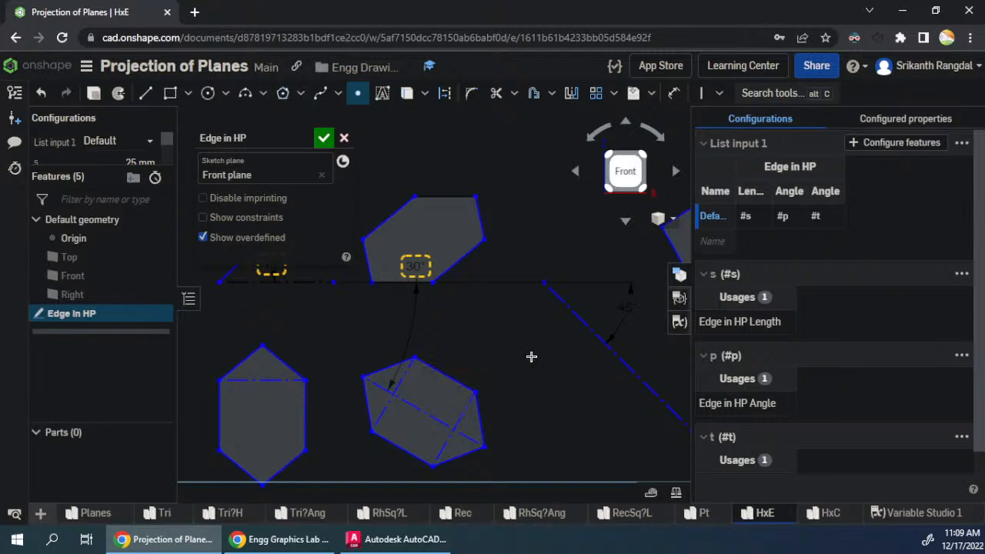
key(Escape)
click(358, 93)
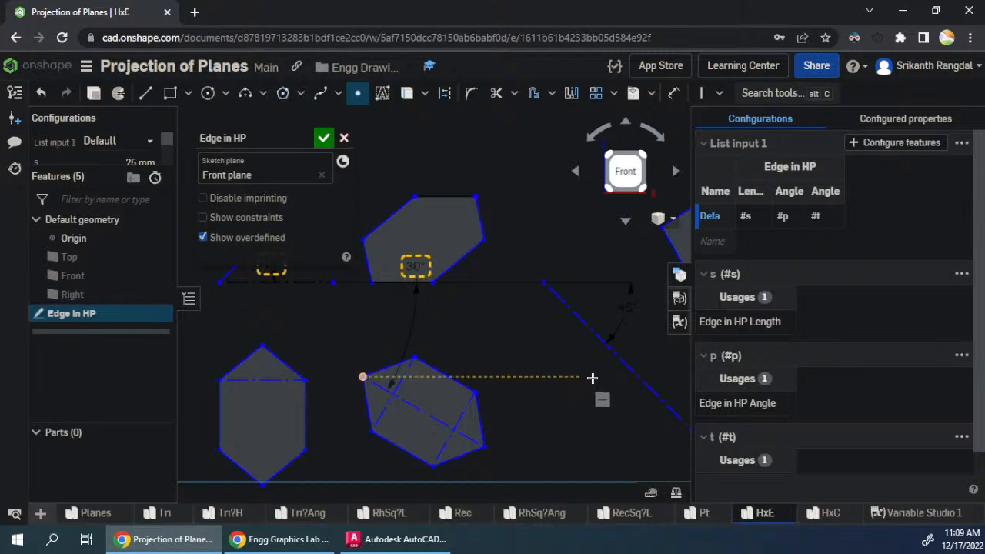
click(634, 378)
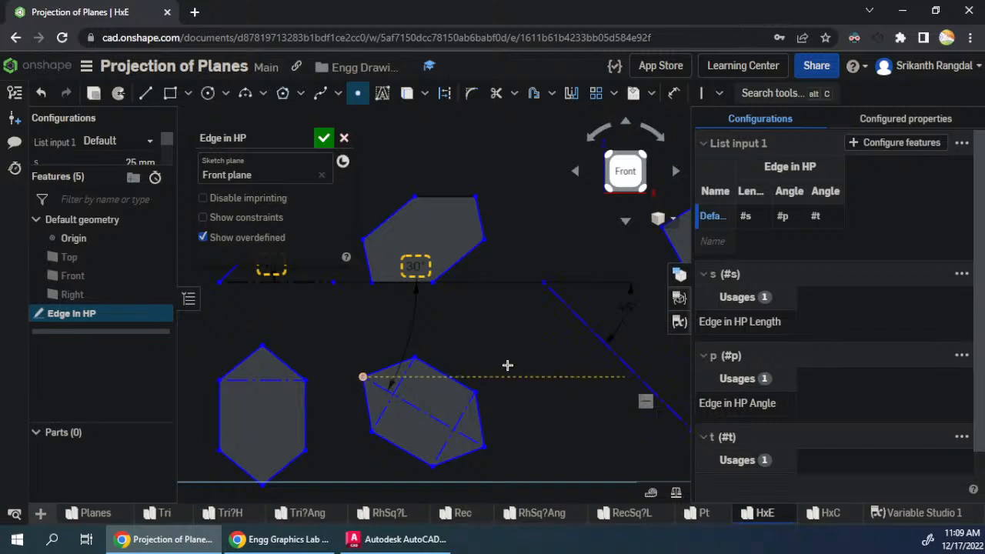
scroll(430, 359, down, 2)
key(Escape)
click(577, 372)
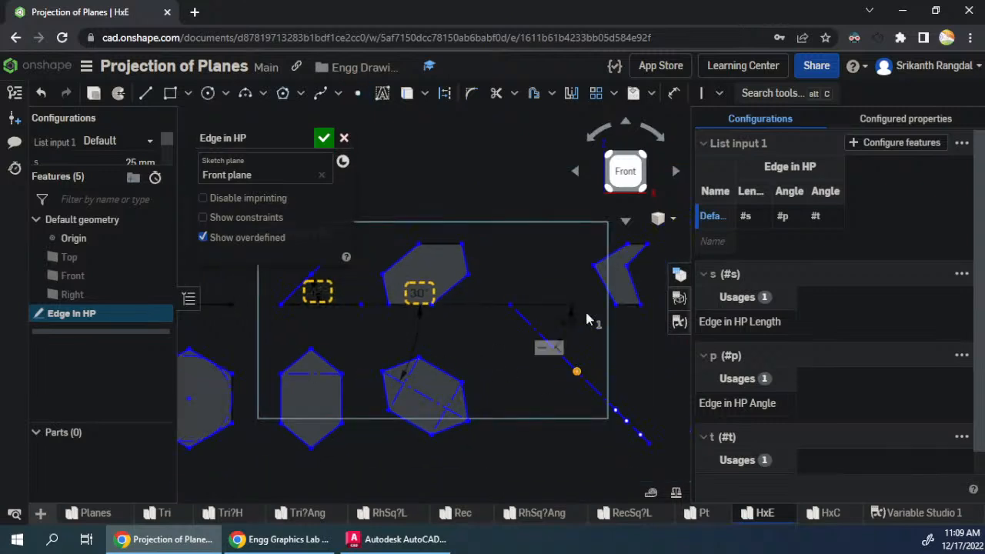
click(593, 266)
key(v)
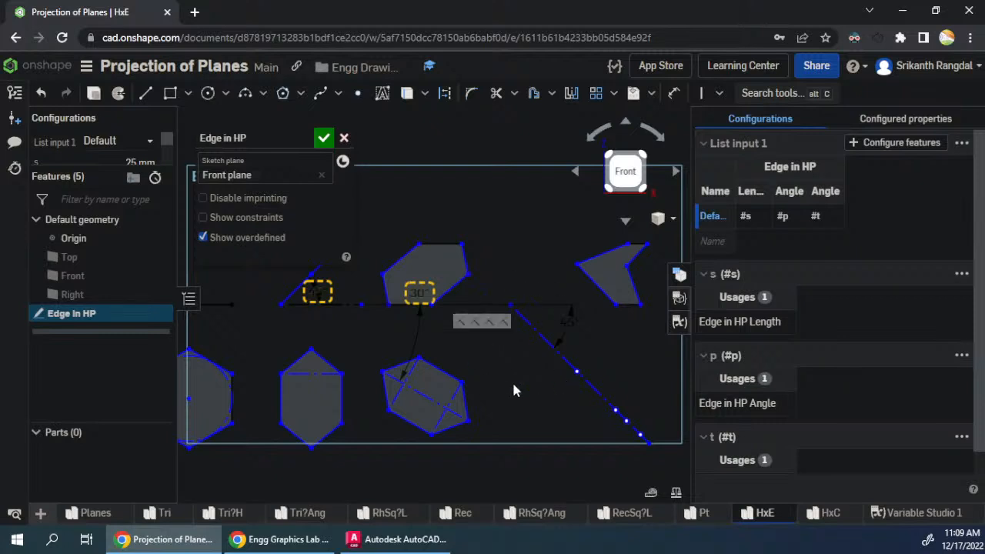
- Place a diagonal-line point level with the last lower hexagon's top corner, and align the side view's top-left vertex vertically with it
key(p)
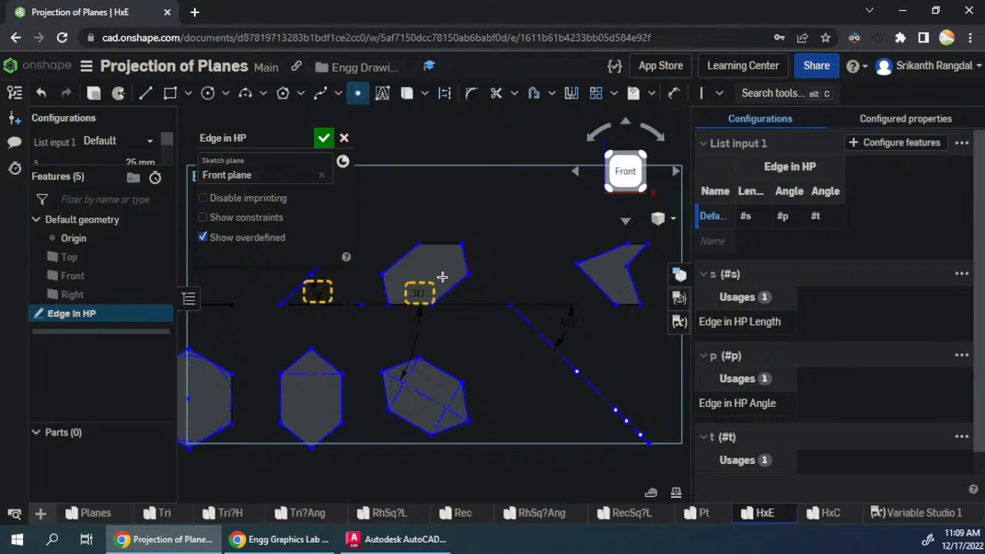
key(Escape)
click(563, 357)
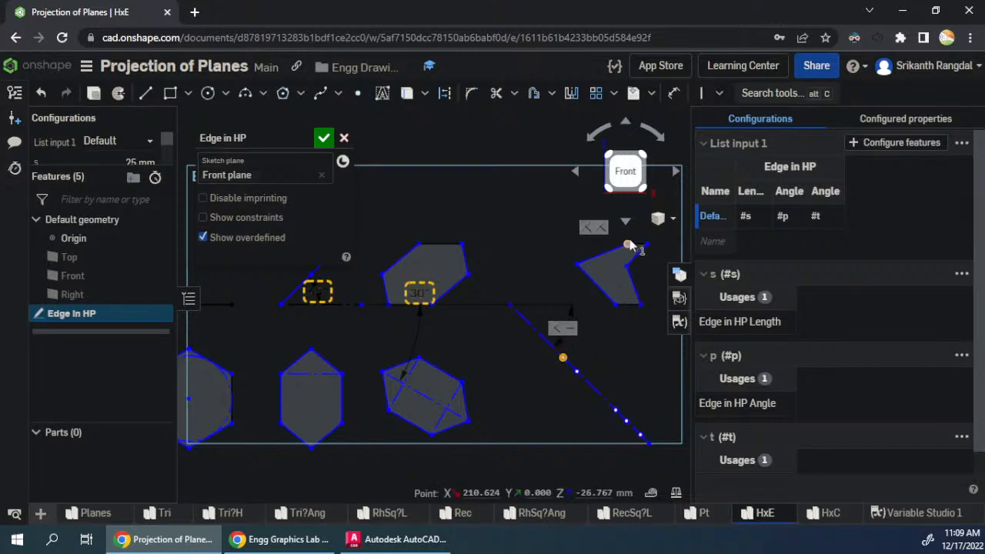
click(628, 244)
key(v)
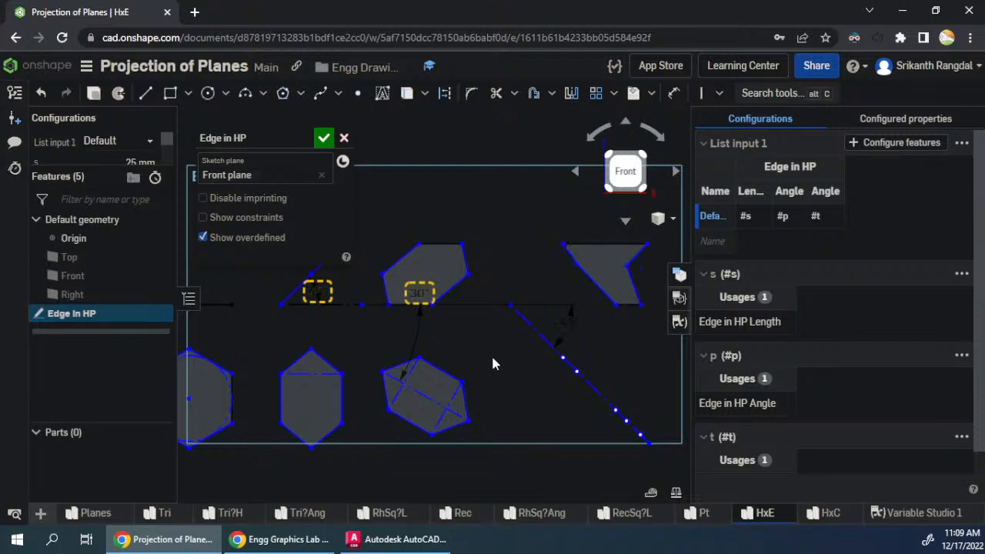
- Place a diagonal-line point level with the last lower hexagon's upper-right corner, and align the side view's top-right vertex vertically with it
click(358, 93)
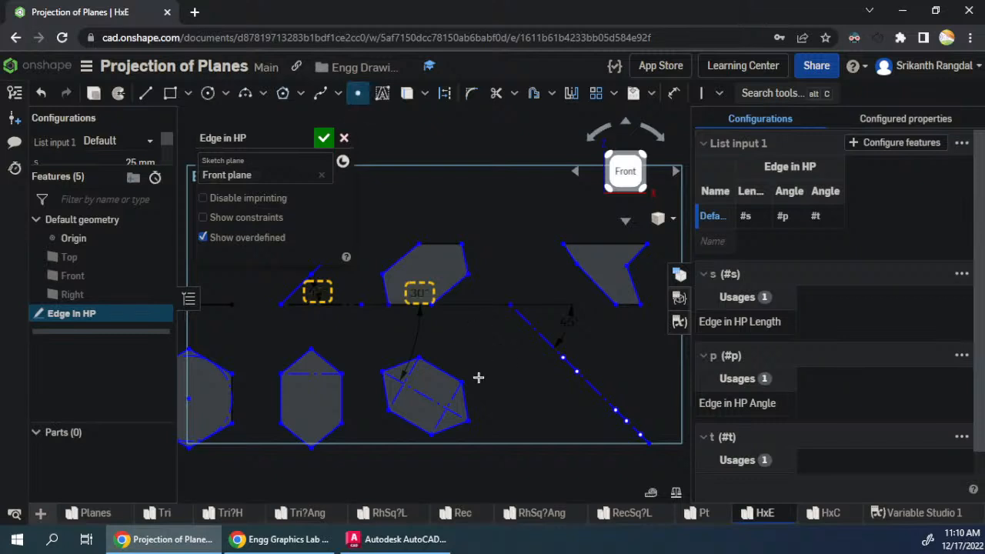
click(587, 383)
key(Escape)
click(647, 245)
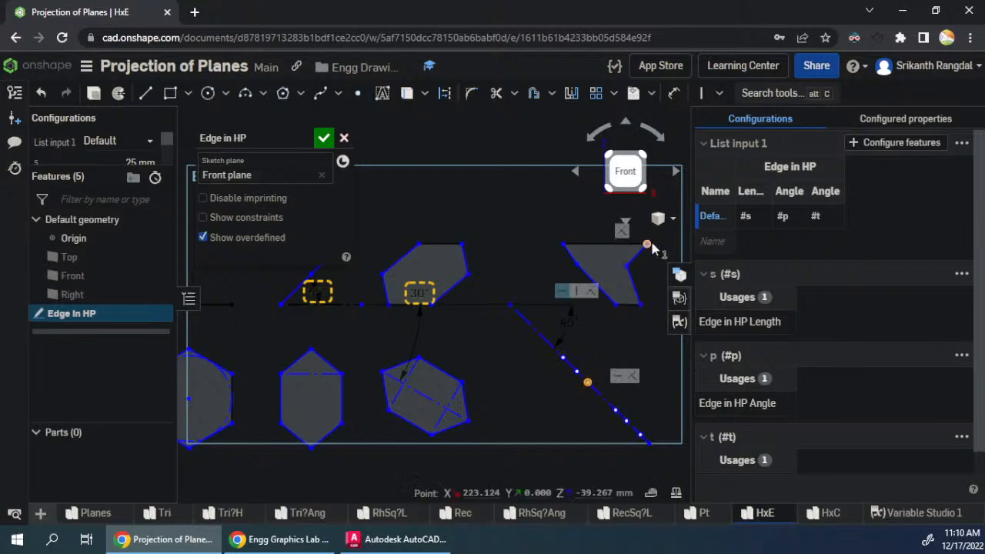
key(v)
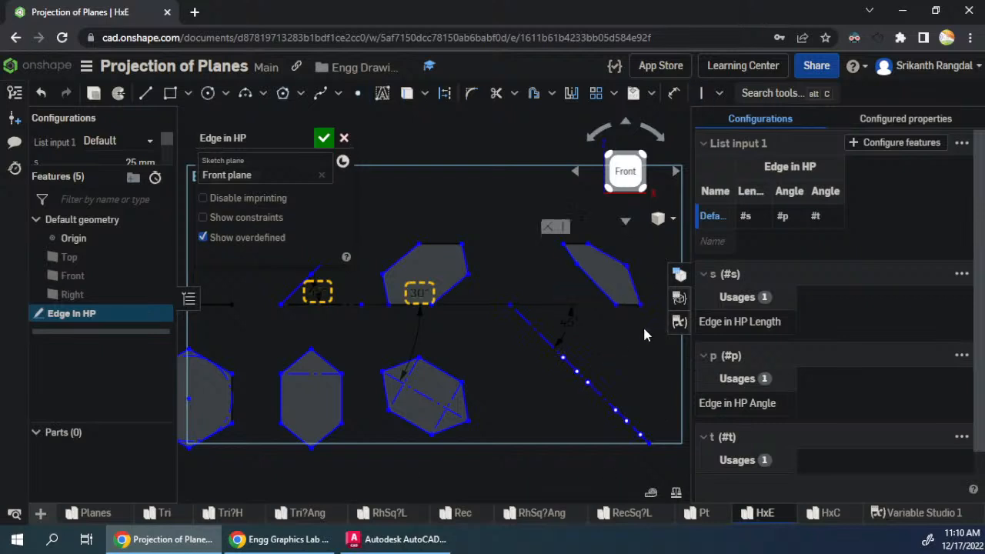
- Constrain the side view's two middle vertices horizontal with the left and right corners of the last upper hexagon view
click(577, 265)
click(627, 267)
click(468, 274)
click(383, 274)
key(h)
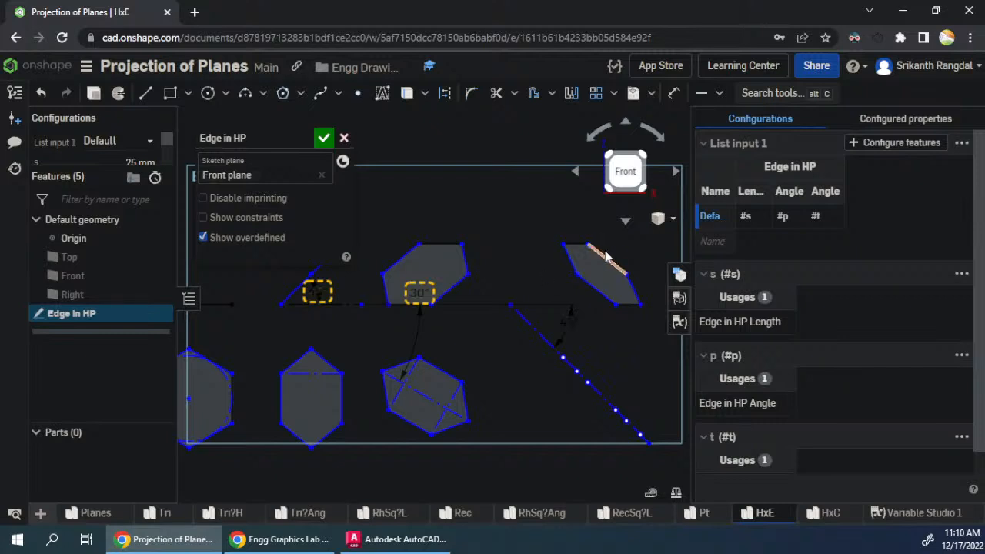
- Move the side view and diagonal construction line closer to the last hexagon views, and accept the Edge in HP sketch
mouse_move(589, 244)
mouse_down()
mouse_move(612, 243)
mouse_move(548, 263)
mouse_up()
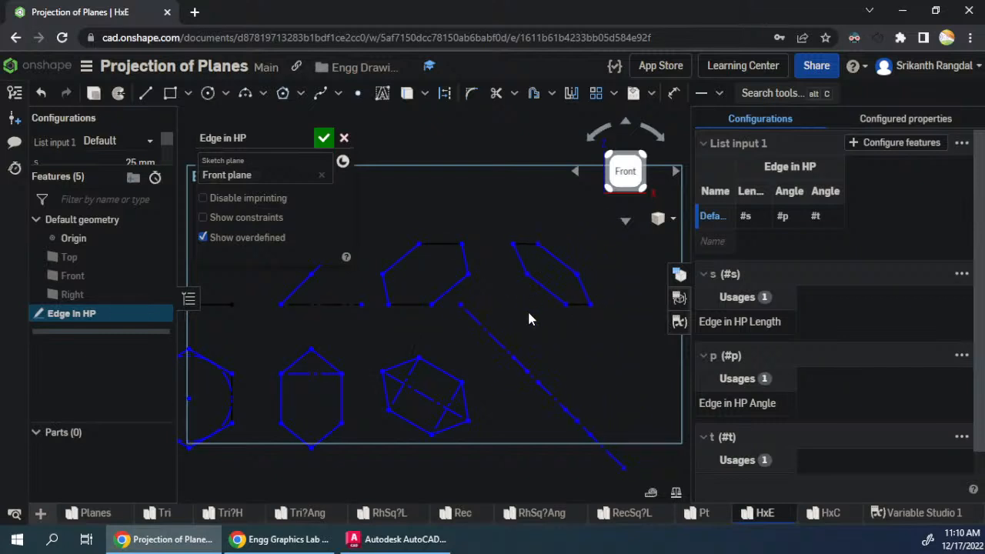
scroll(612, 337, up, 3)
scroll(613, 338, down, 4)
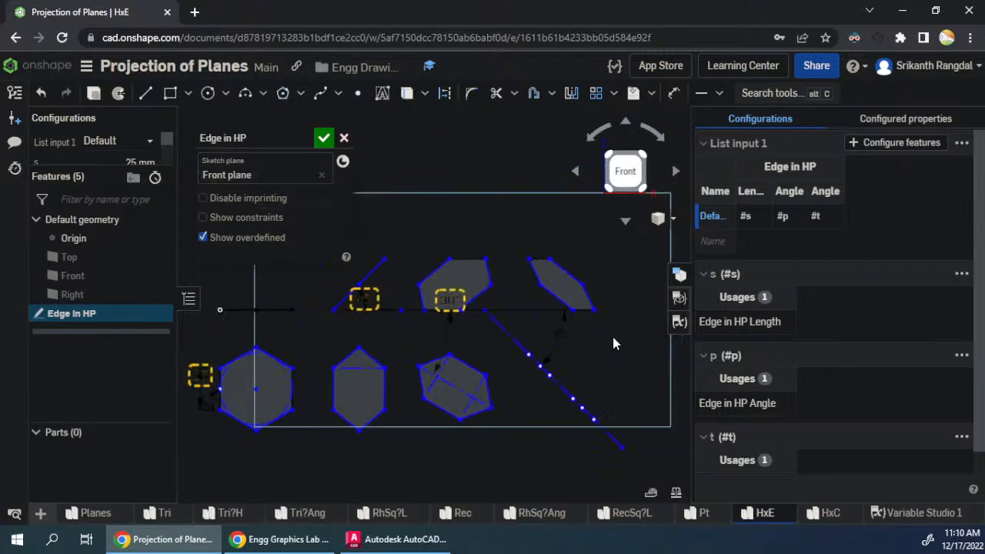
scroll(612, 337, down, 3)
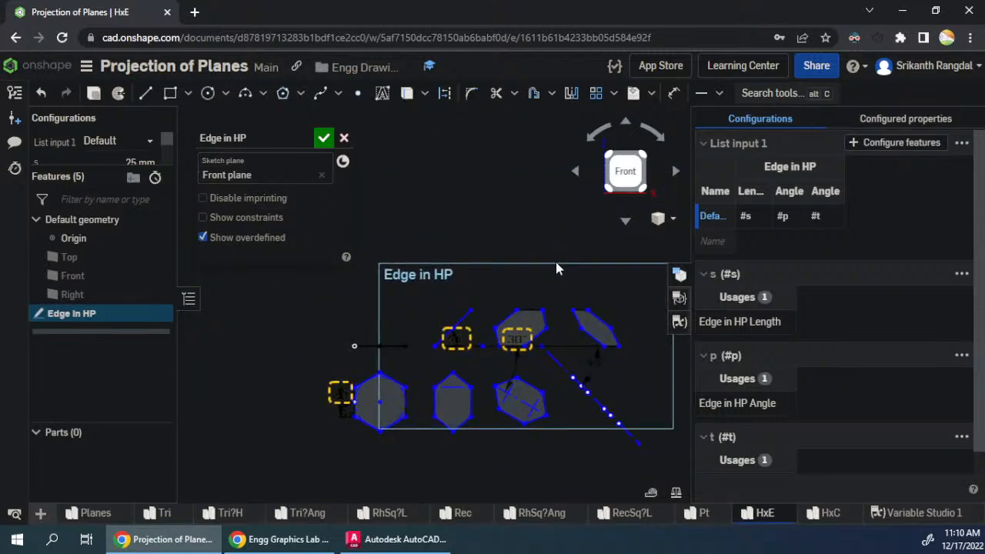
click(324, 139)
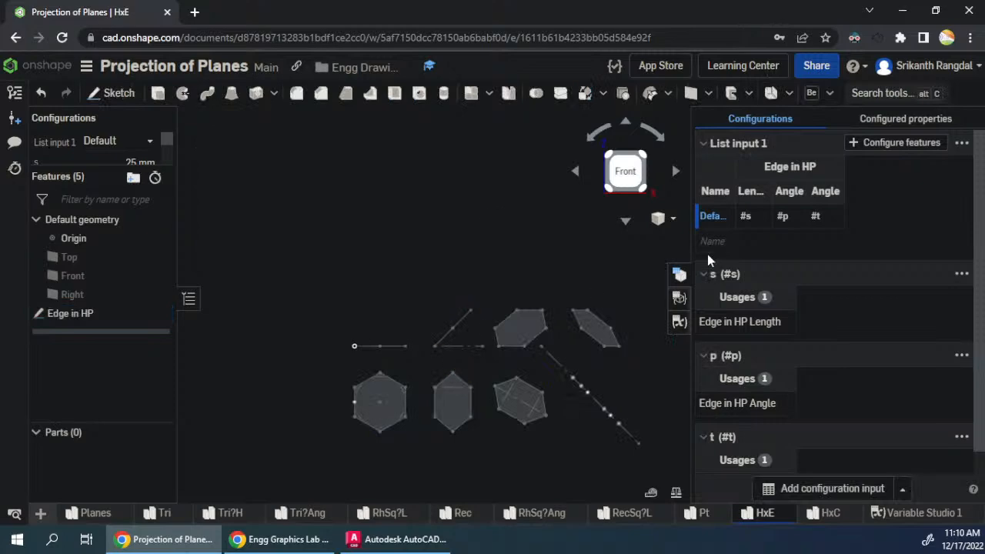
- Restore the Onshape window beside the quiz spreadsheet, rotate the front view a quarter turn clockwise and fit the projections in view
double_click(501, 6)
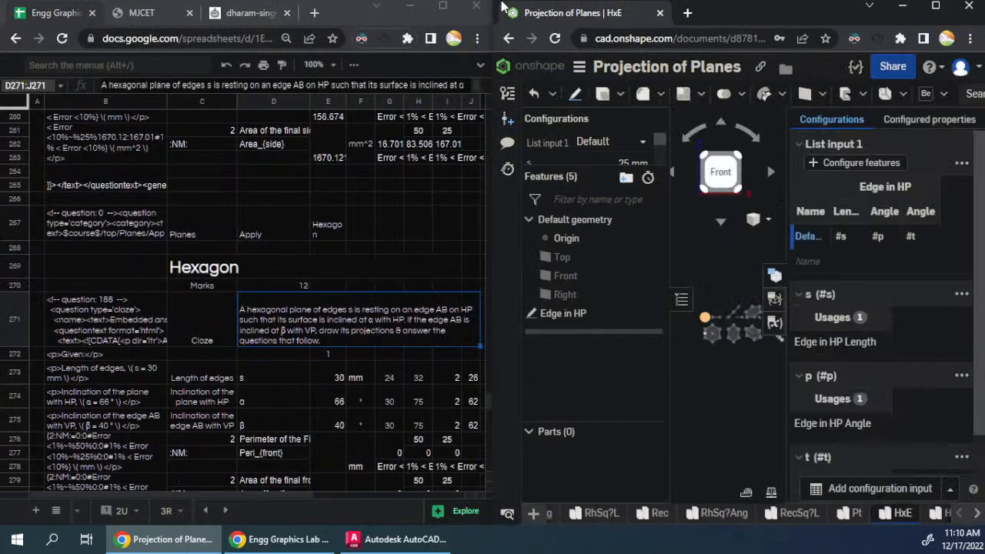
click(750, 139)
click(750, 139)
click(750, 139)
click(751, 139)
click(750, 140)
click(750, 140)
click(750, 140)
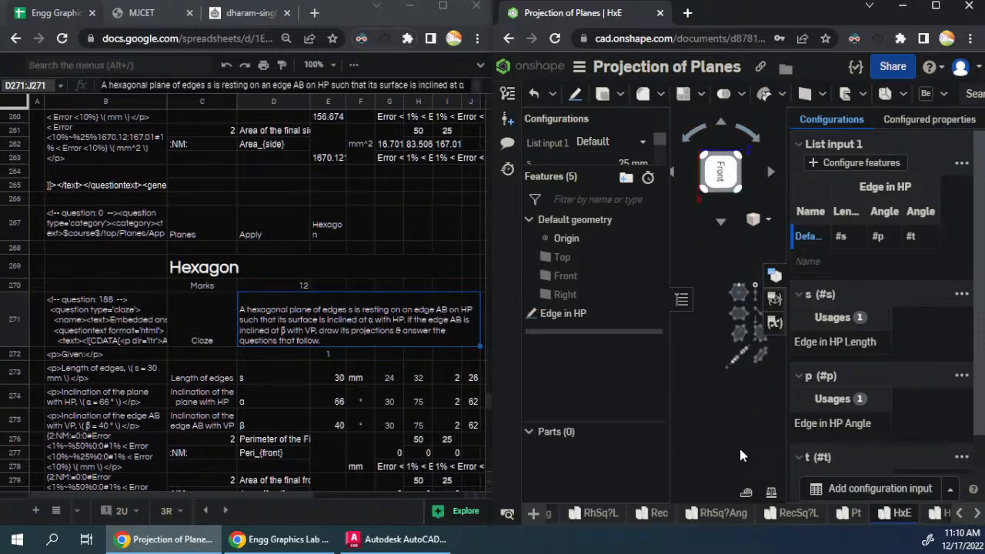
key(f)
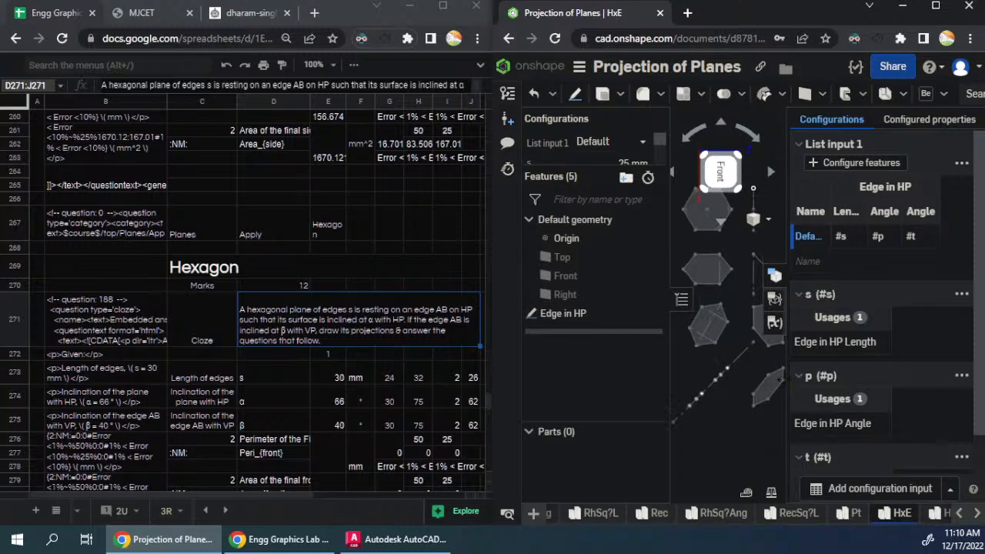
- Start a sketch on the Front plane and draw a rectangle about 191 by 353 mm around all the hexagon views
drag(784, 380, 876, 391)
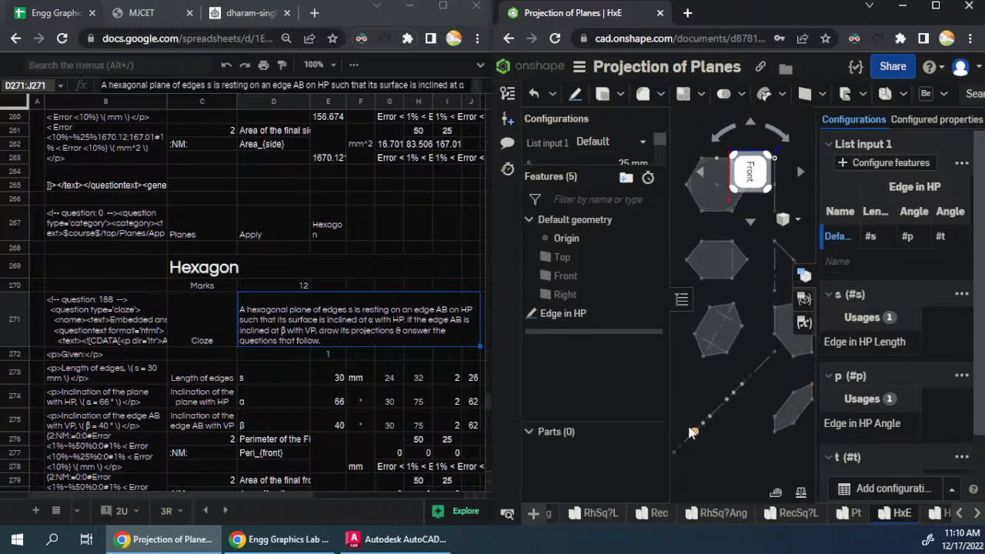
scroll(690, 426, down, 1)
drag(722, 427, 725, 458)
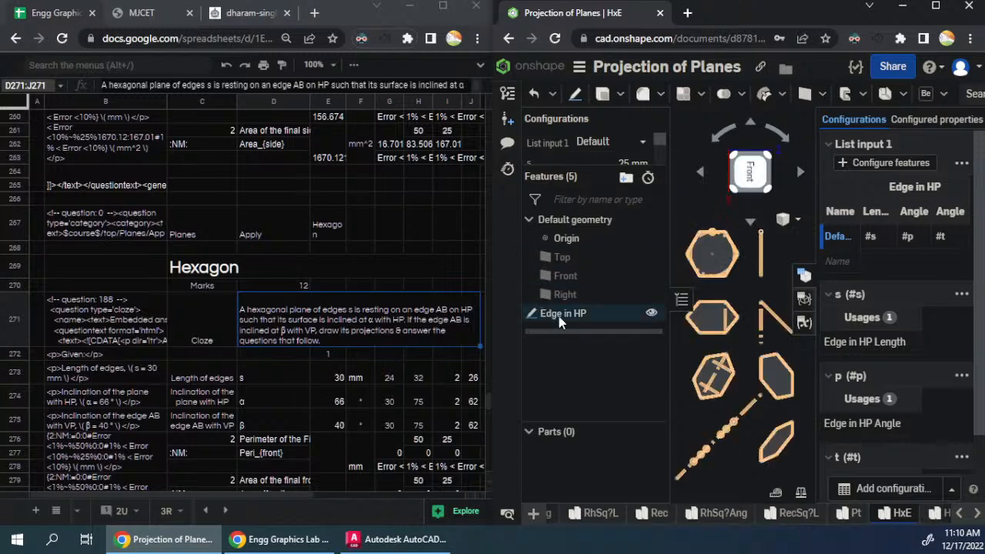
click(569, 274)
key(s)
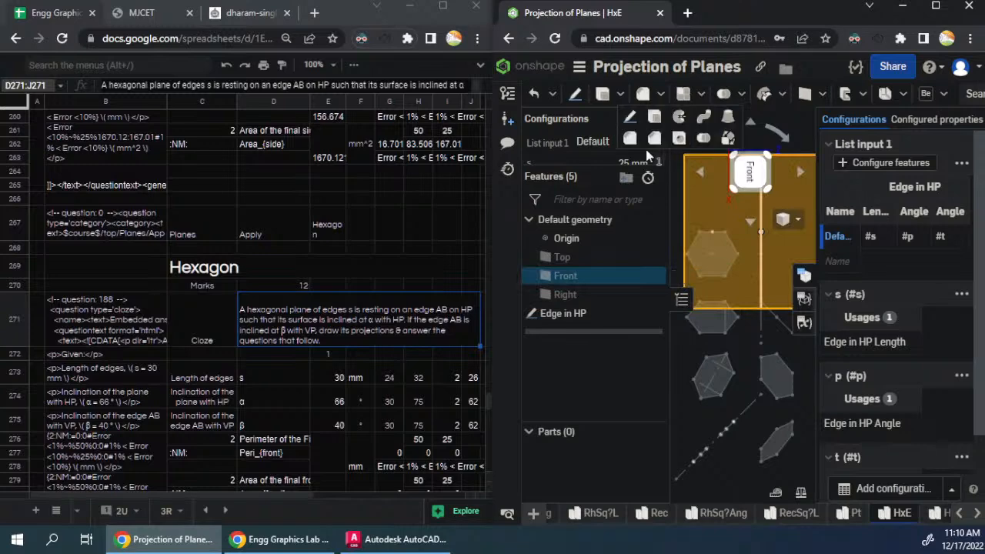
click(633, 119)
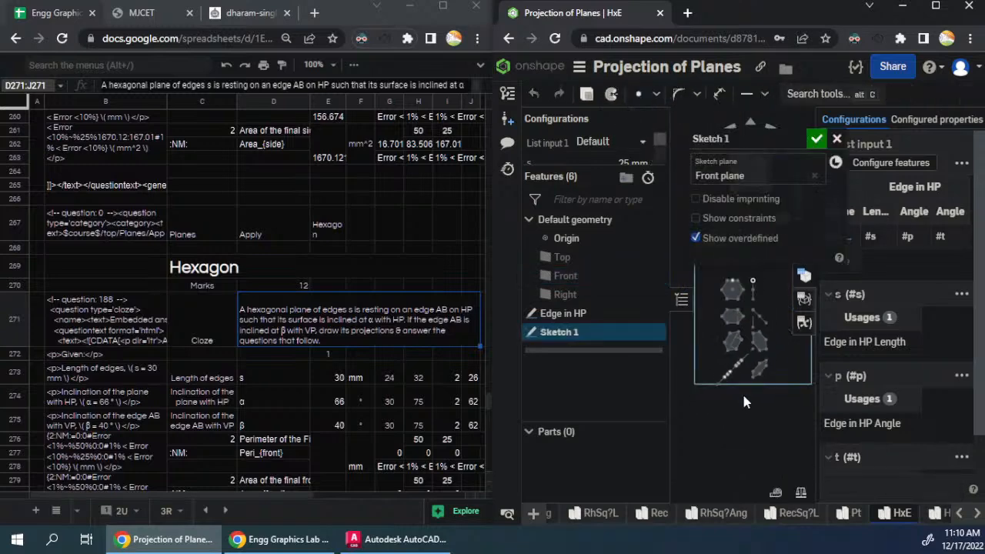
key(r)
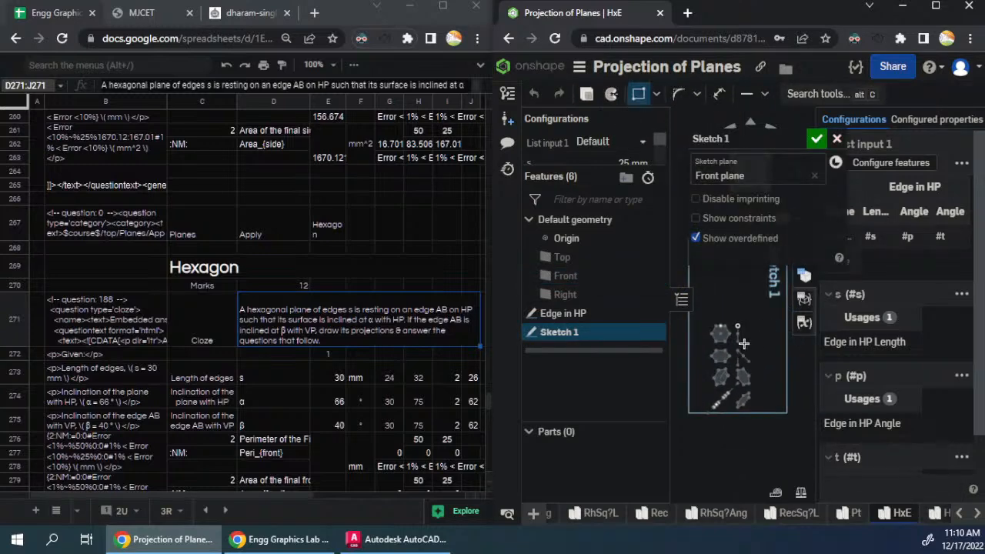
click(703, 315)
click(773, 443)
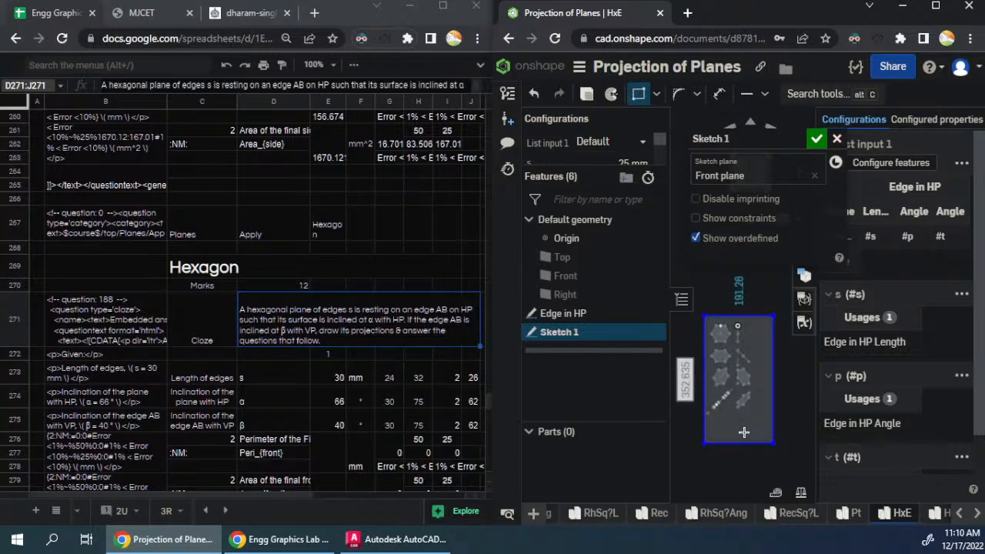
- Set the rectangle's long side to 297 mm and its short side to 210 mm
text(297)
key(Return)
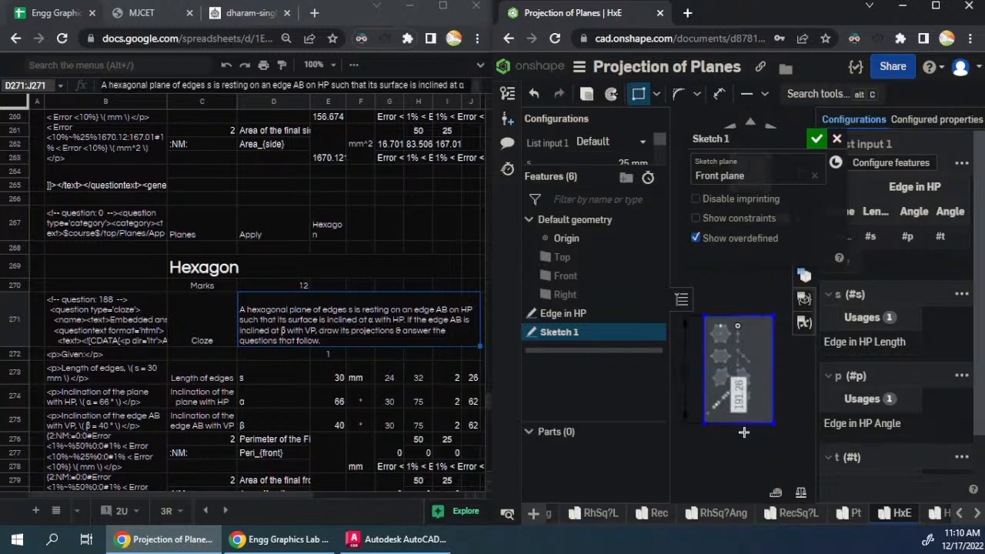
text(210)
key(Return)
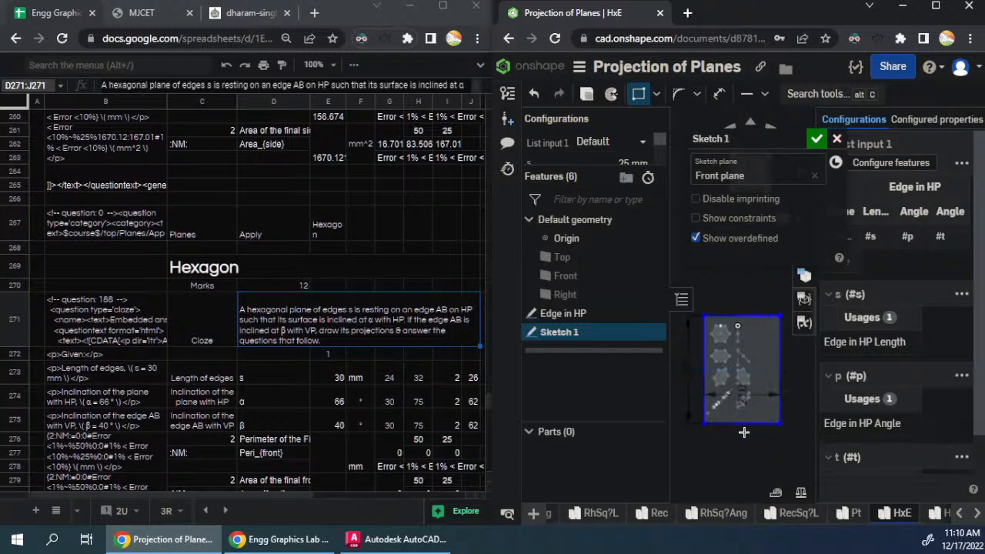
- Move the rectangle so that it frames the hexagon projections evenly, and accept the sketch
key(Escape)
drag(777, 425, 766, 417)
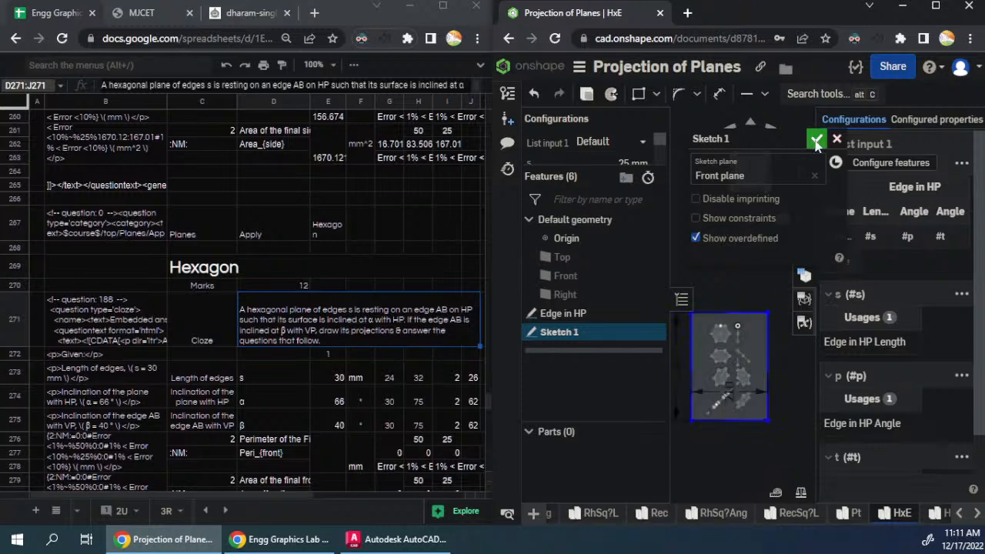
click(817, 139)
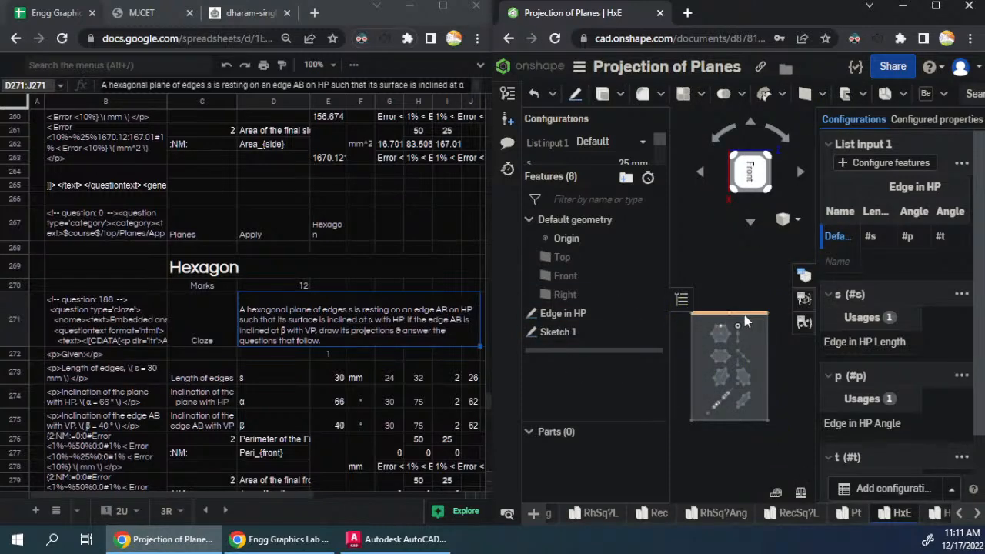
right_click(555, 335)
click(597, 70)
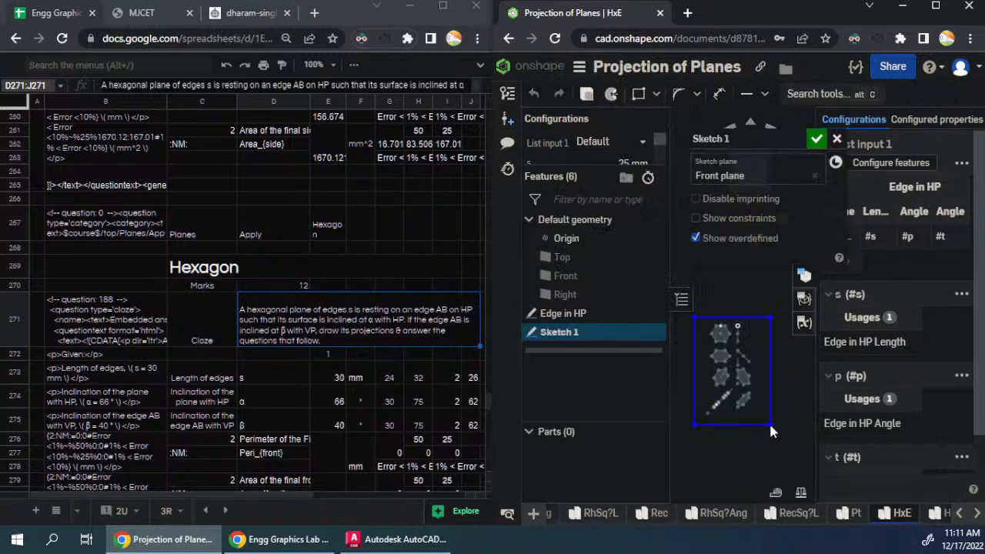
click(816, 138)
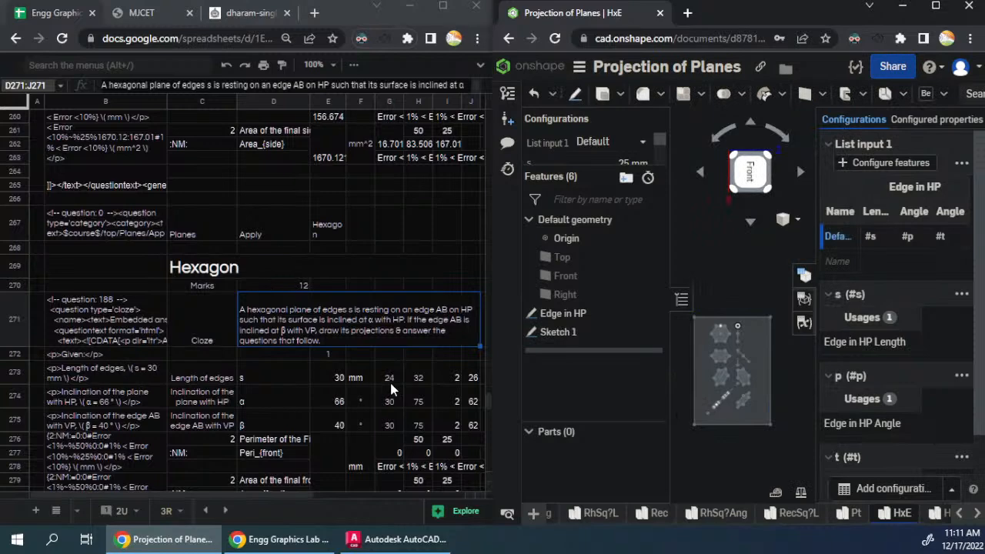
- Examine the transpose formula in O277 of the quiz spreadsheet and its source values in K273:T275
click(295, 499)
drag(295, 499, 427, 494)
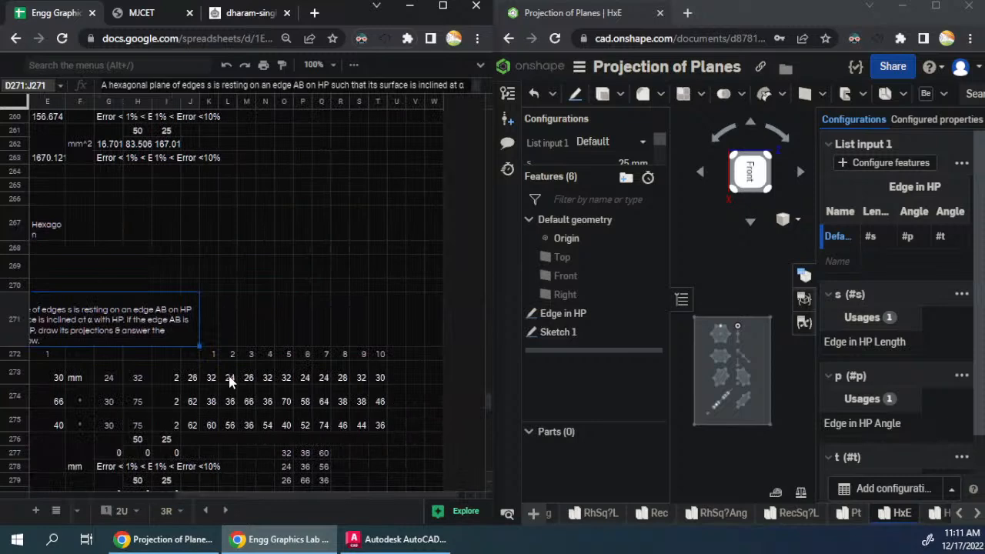
scroll(219, 379, down, 1)
double_click(287, 380)
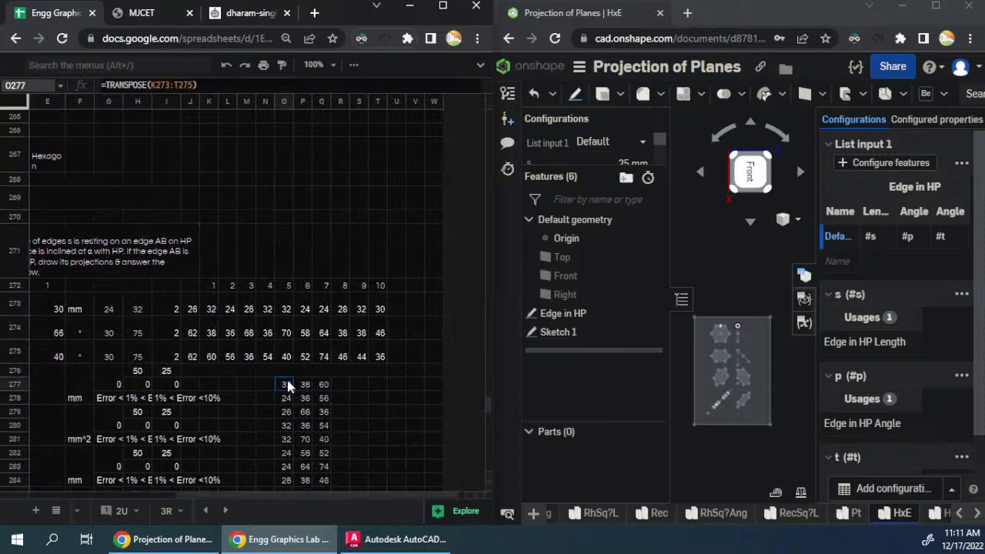
key(Escape)
click(212, 311)
click(228, 337)
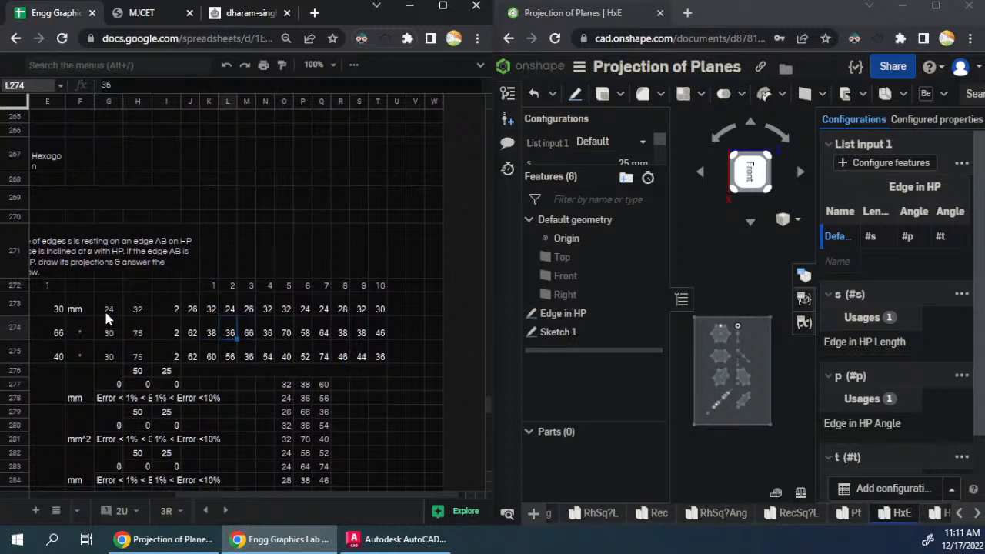
drag(206, 307, 369, 354)
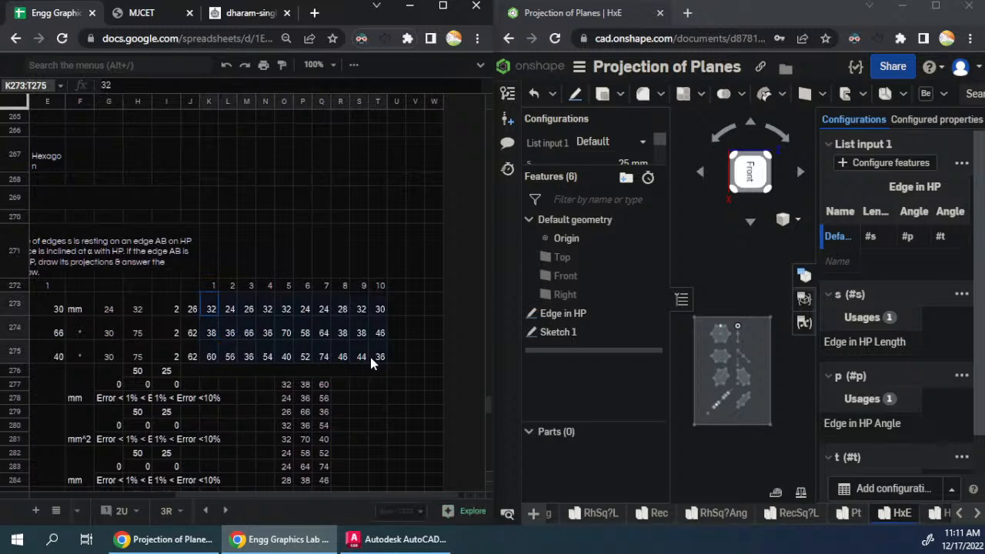
- Copy the transposed hexagon edge lengths and angles in O277:Q286 of the spreadsheet
click(291, 386)
key(ctrl+shift+Right)
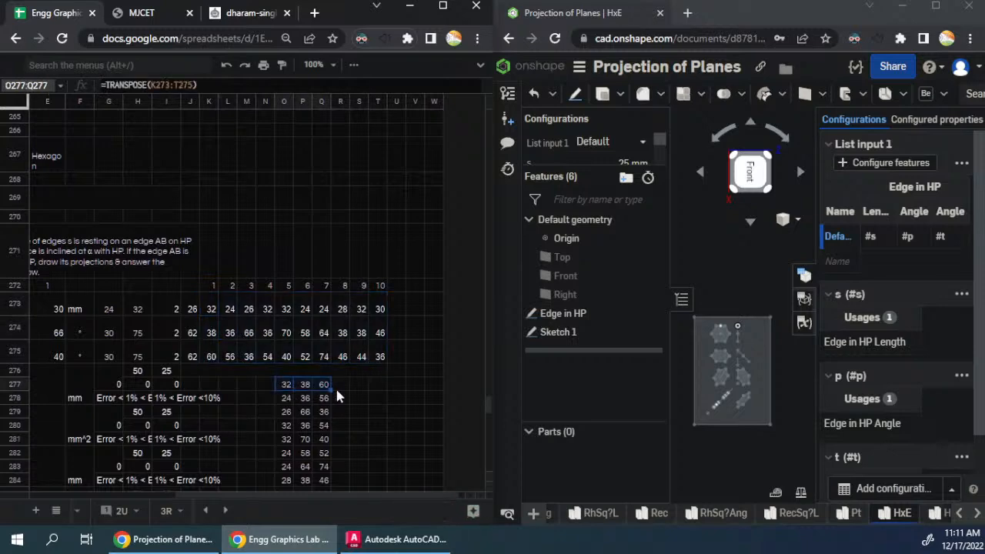
key(ctrl+shift+Down)
key(ctrl+c)
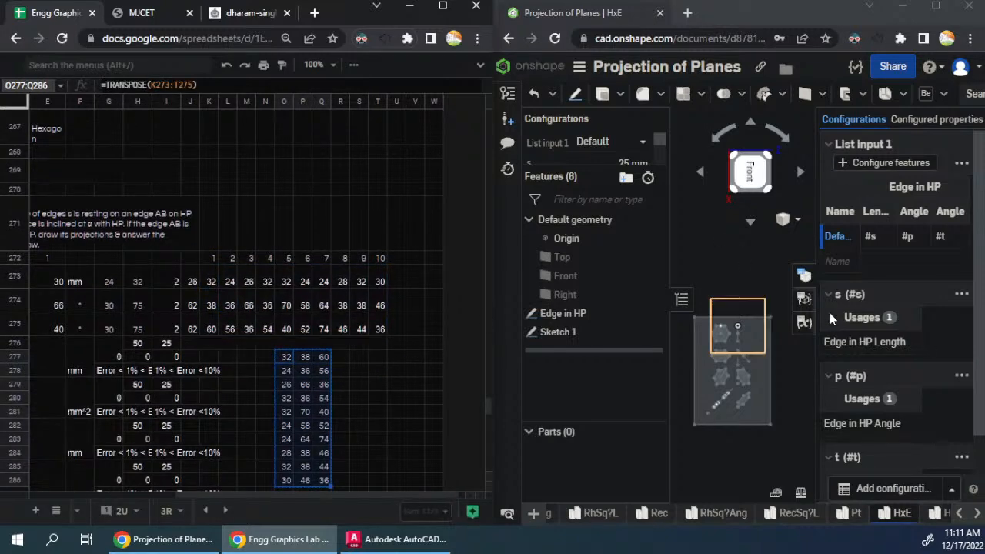
- In the HxE part studio, add a configuration row named 1 and paste the copied lengths and angles starting at its length value
click(804, 275)
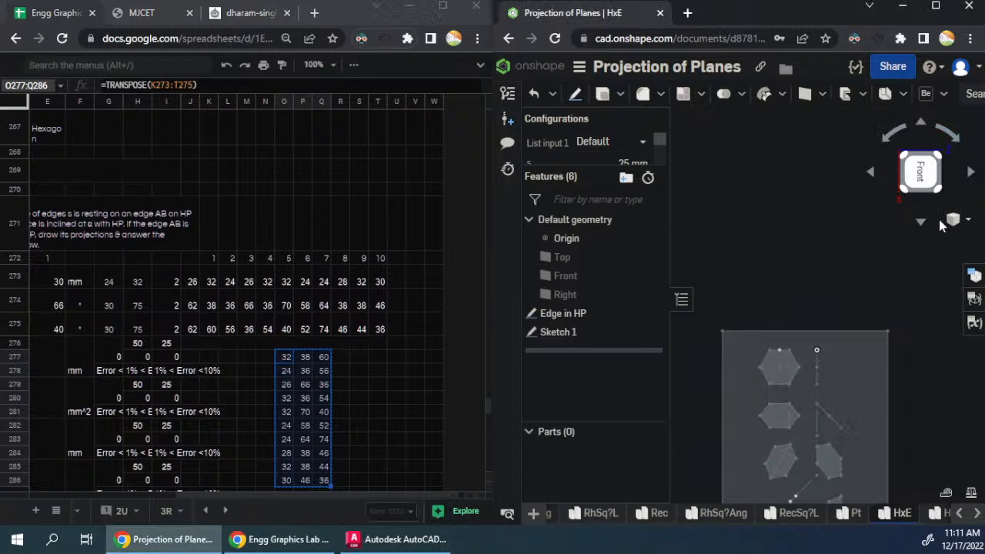
click(973, 275)
click(928, 262)
text(1)
key(Return)
click(877, 261)
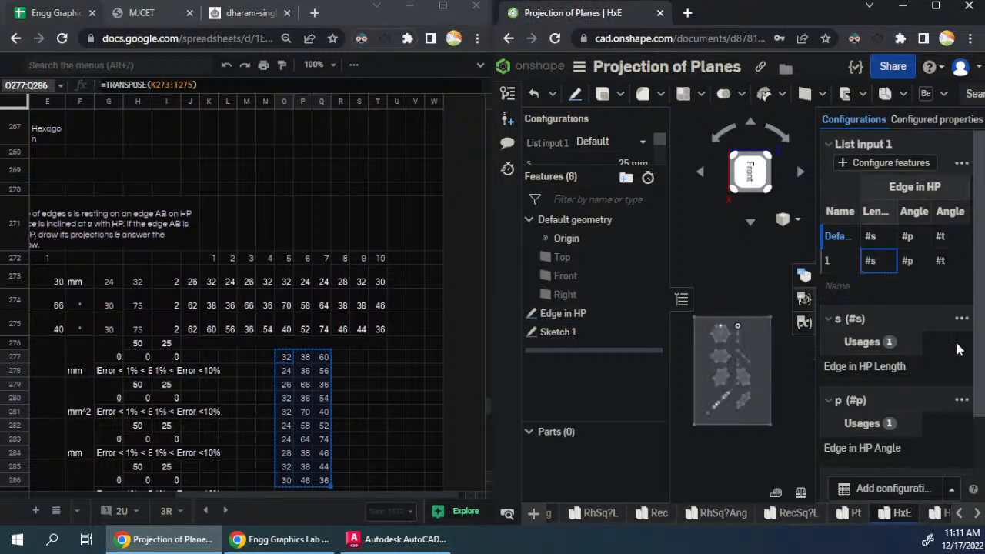
key(ctrl+v)
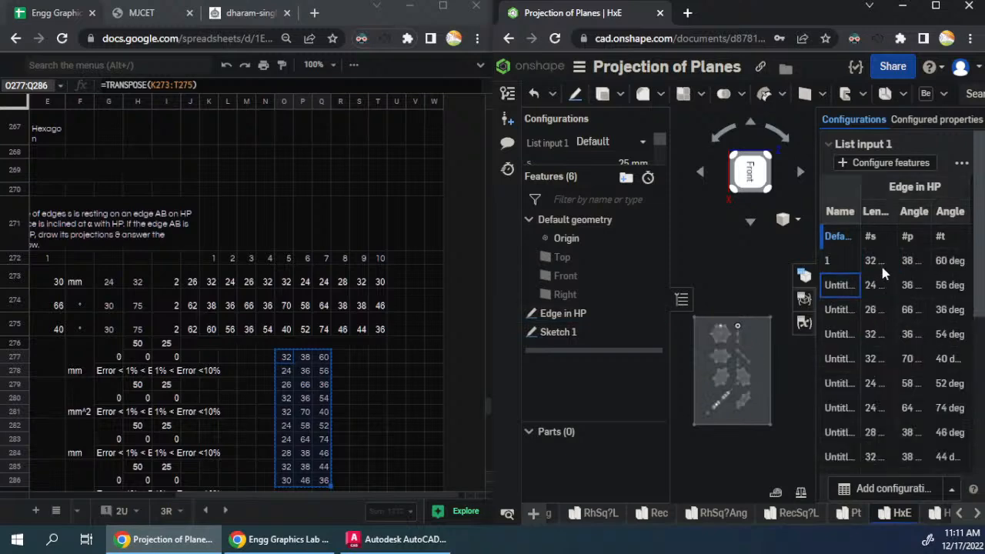
- Name the remaining pasted configuration rows 2 to 10 in sequence
text(2)
key(Return)
text(3)
key(Return)
text(5)
key(Return)
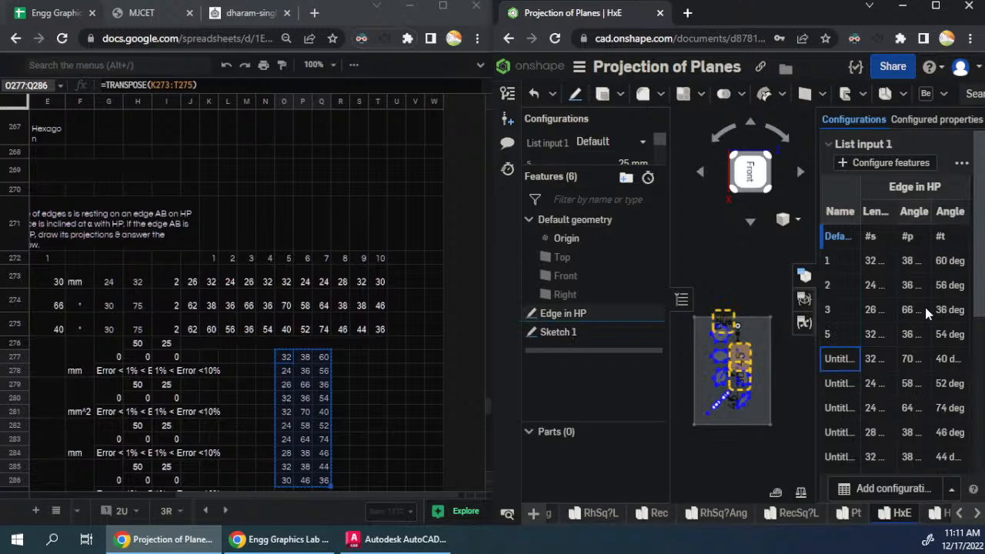
click(837, 333)
text(4)
key(Return)
text(5)
key(Return)
text(6)
key(Return)
text(7)
key(Return)
text(8)
key(Return)
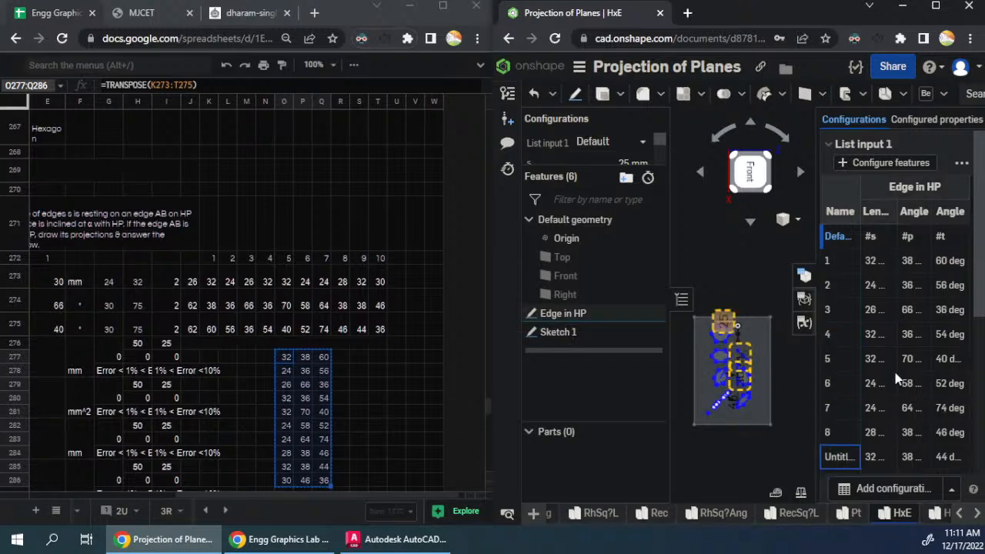
text(9)
key(Return)
text(10)
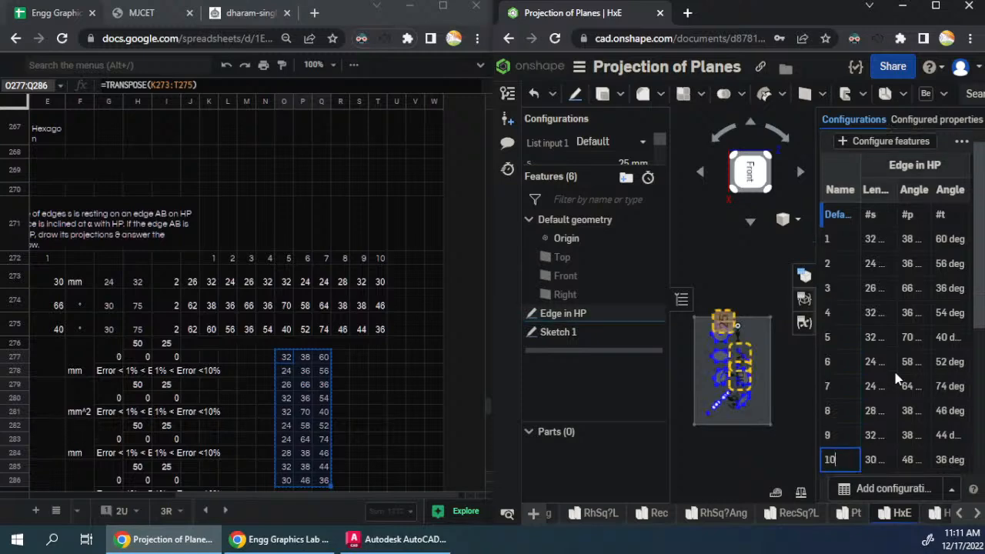
key(Return)
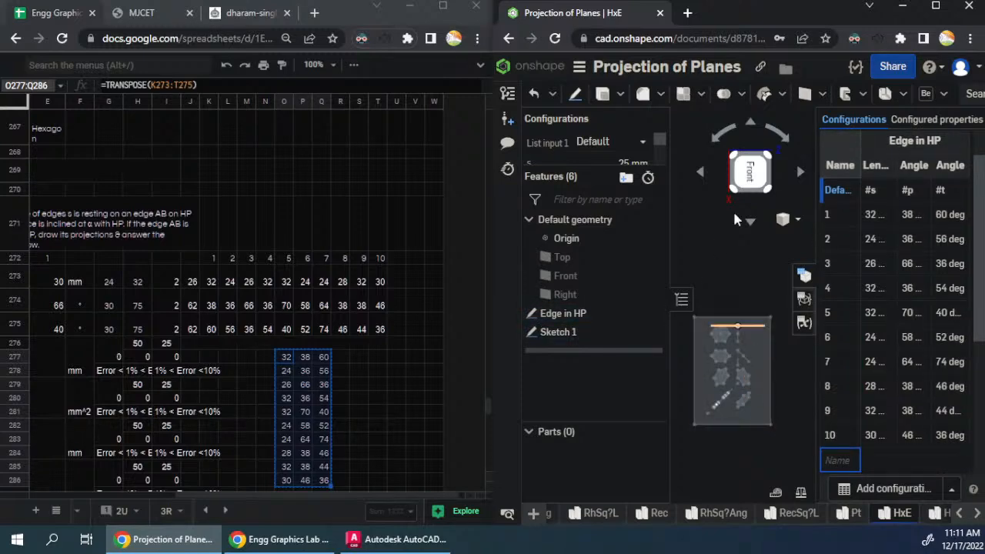
click(728, 280)
- Bring up the Hexagon question's perimeter and area rows in the spreadsheet, and show the variable table in the part studio
click(366, 374)
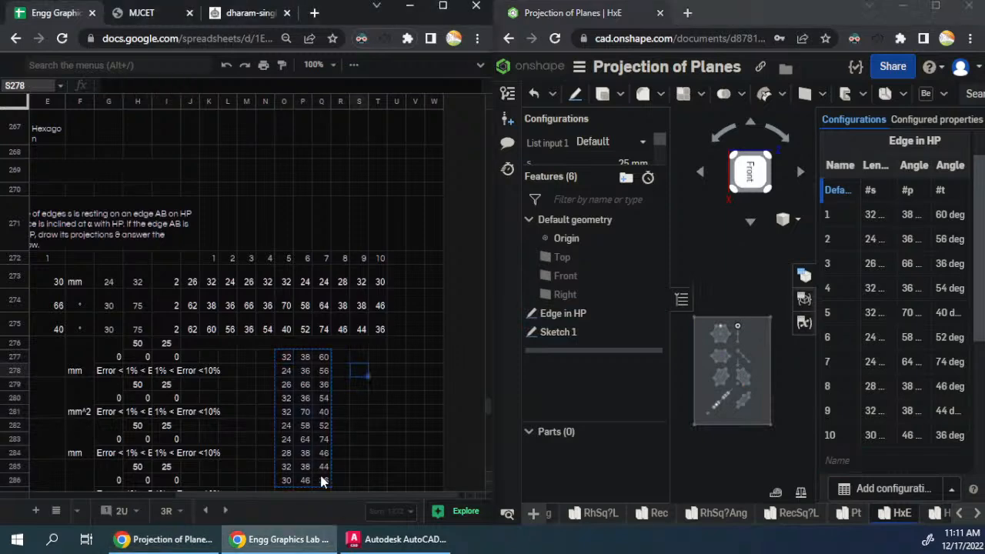
drag(322, 497, 206, 499)
drag(260, 494, 221, 488)
scroll(293, 289, down, 2)
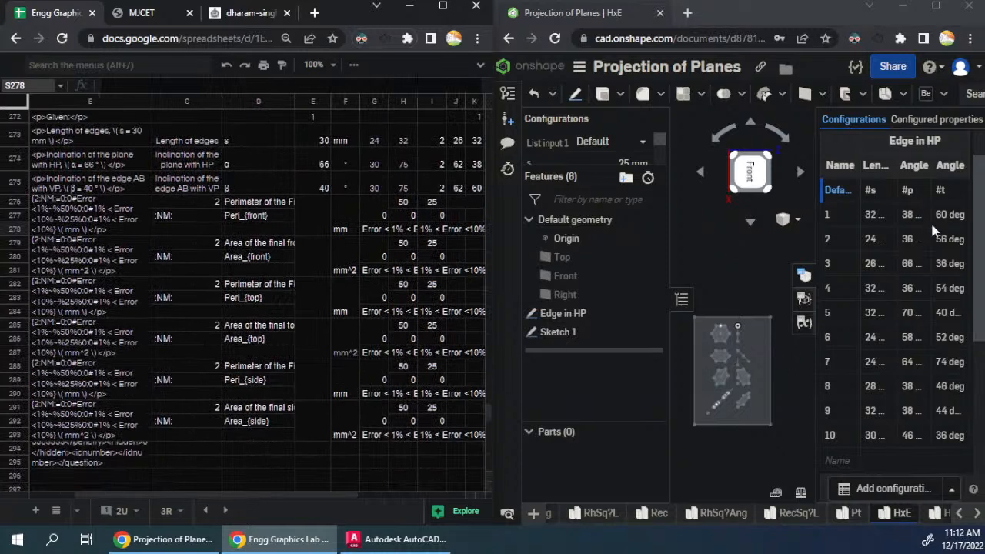
click(803, 323)
click(944, 95)
click(893, 190)
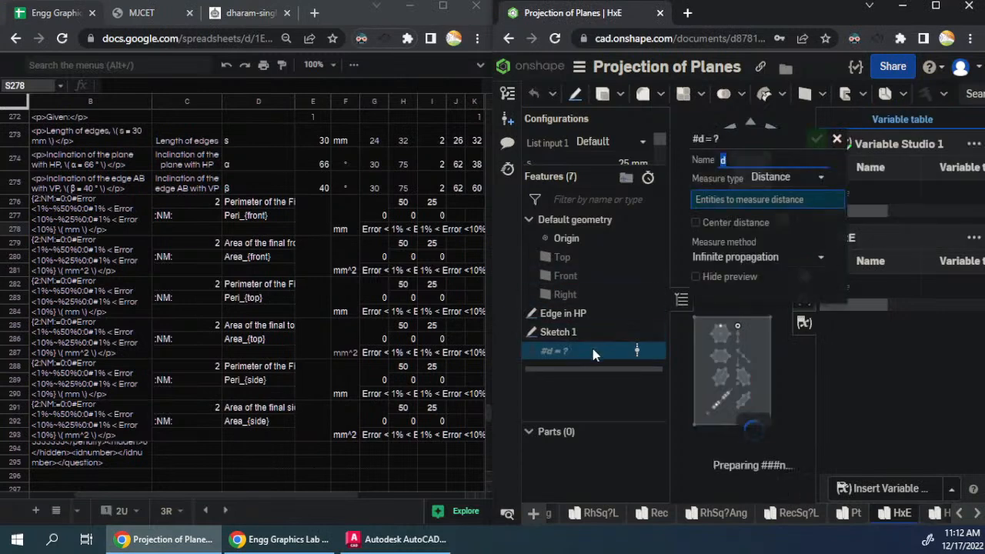
text(F)
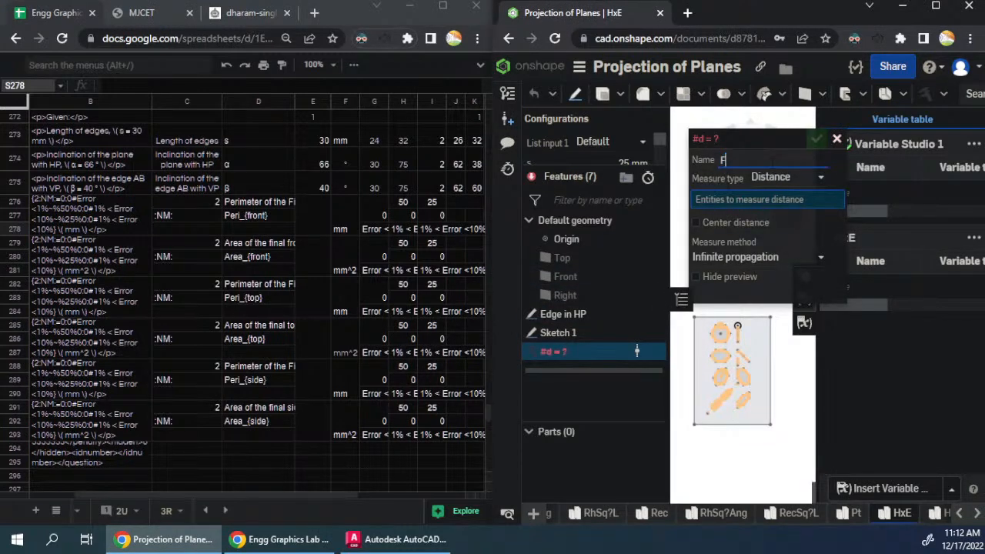
click(777, 177)
click(770, 277)
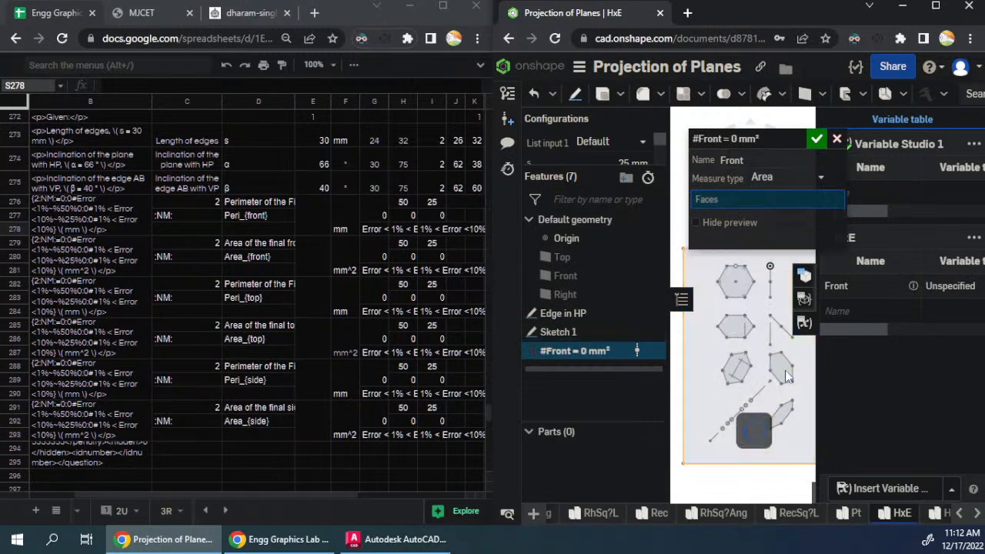
click(787, 375)
click(787, 374)
click(837, 140)
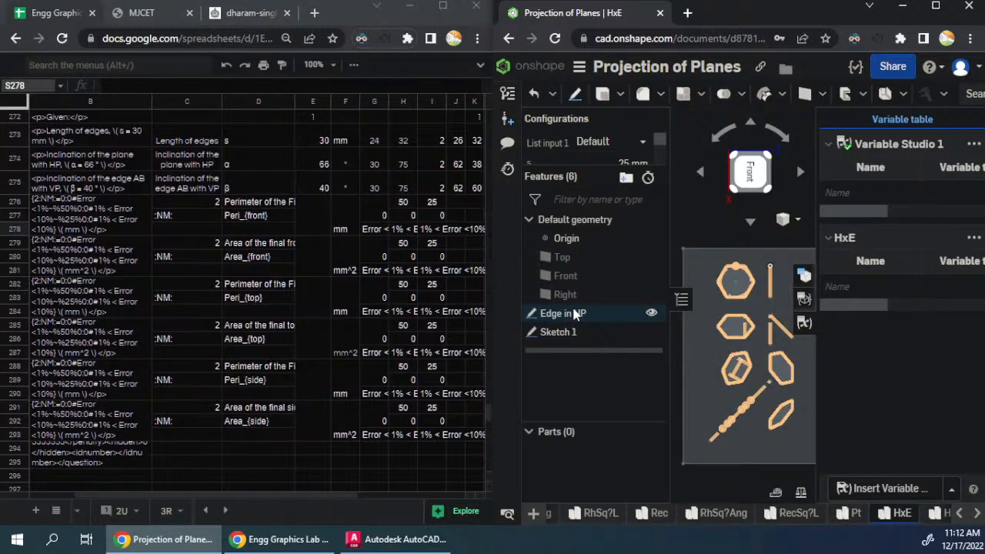
- Reorder the Edge in HP sketch below Sketch 1 in the feature list, and hide Sketch 1
drag(573, 313, 624, 346)
click(651, 313)
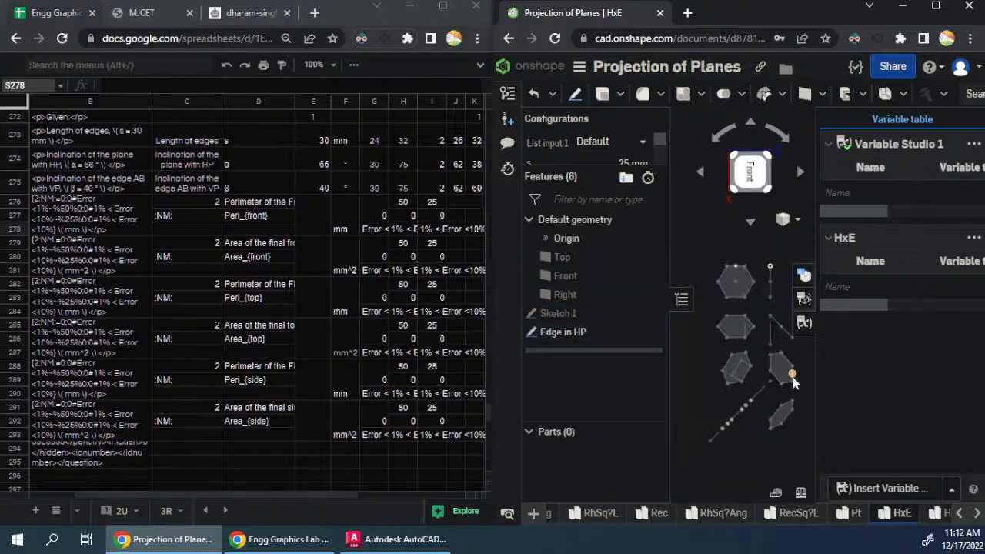
- Create a measured area variable named Front from the face of the third-row hexagon without inner lines
click(929, 97)
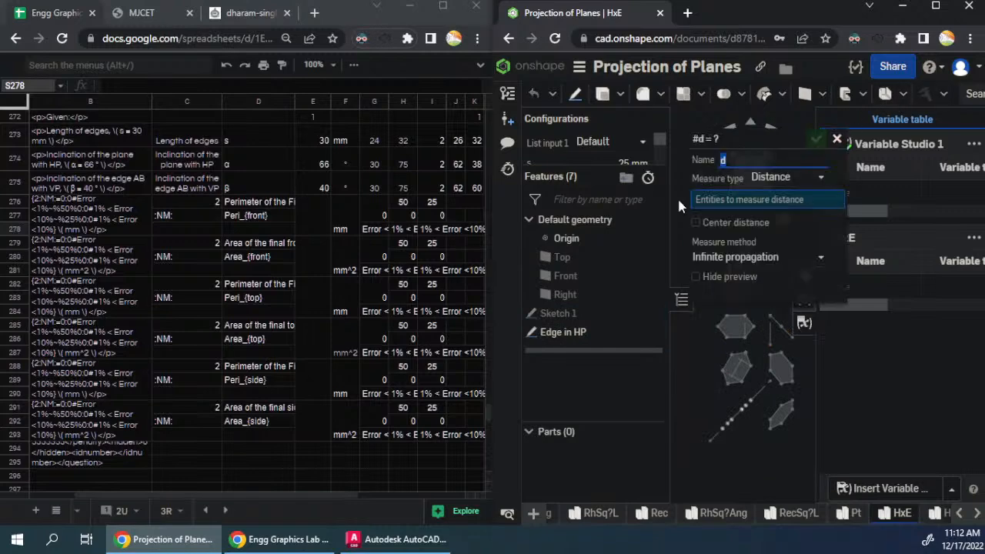
click(785, 177)
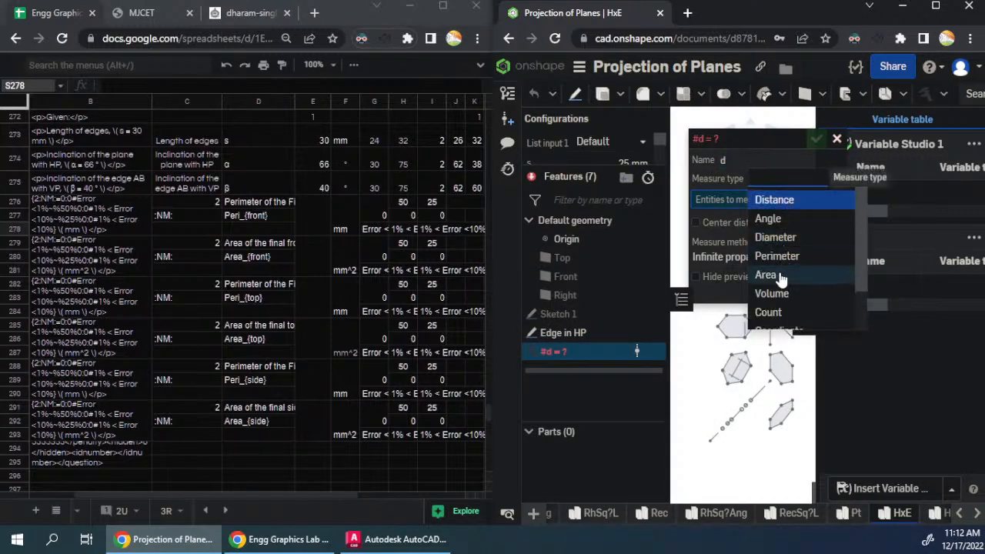
click(769, 275)
double_click(724, 161)
text(Front)
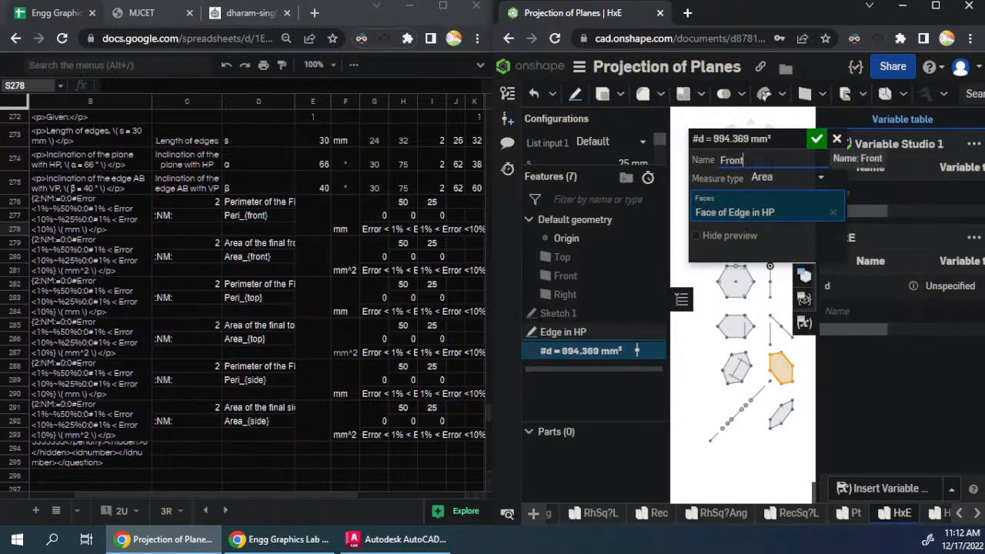
click(817, 140)
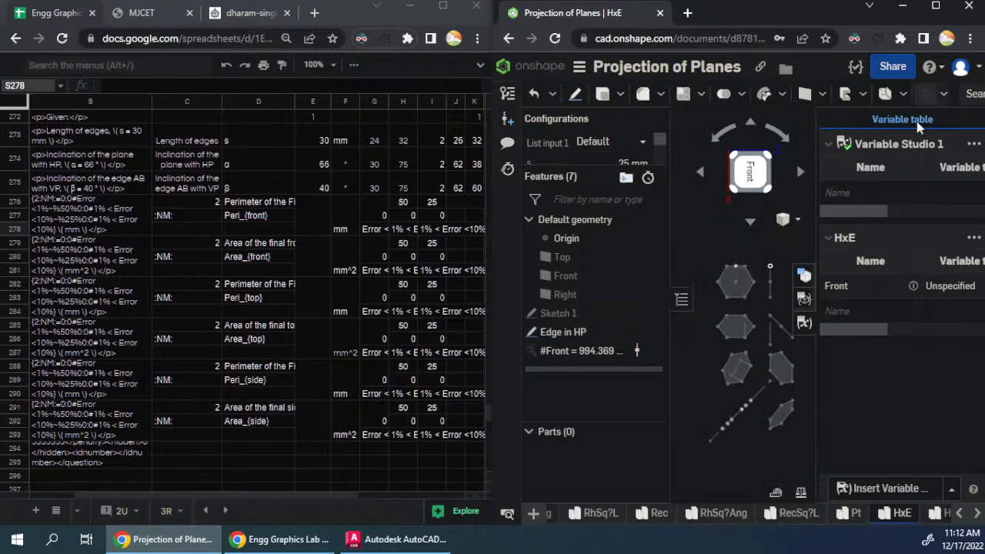
- Create a measured area variable named Top from the face of the rotated third-row hexagon with inner lines
click(923, 97)
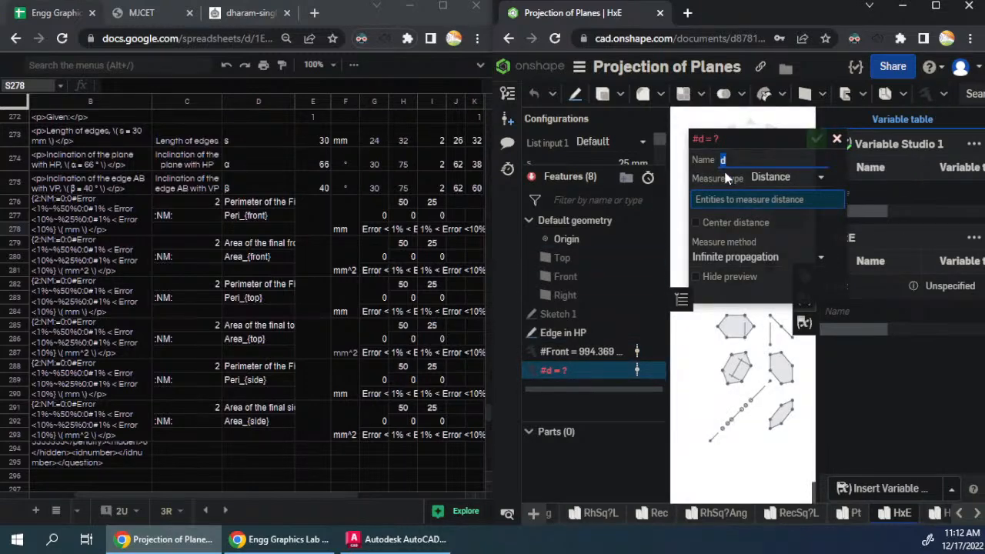
click(781, 177)
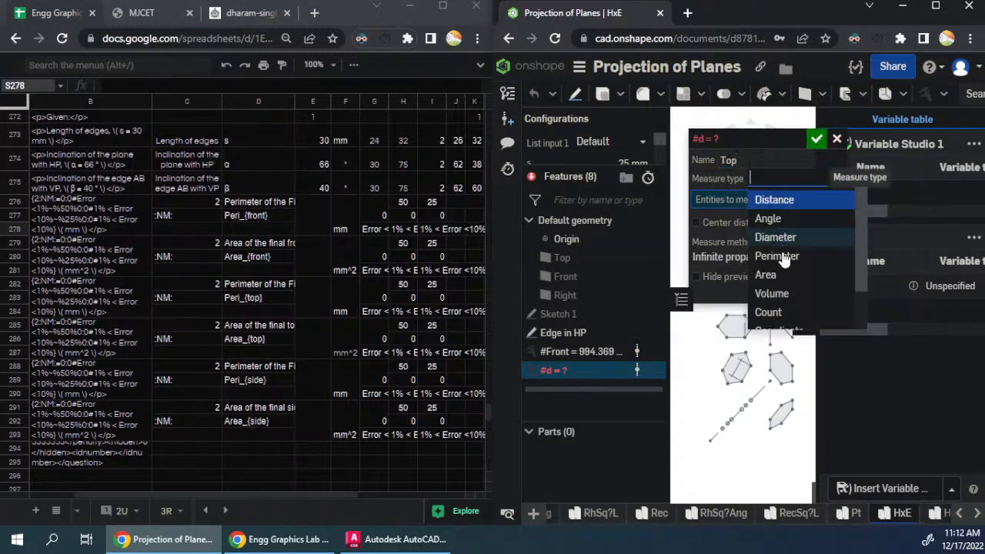
click(770, 277)
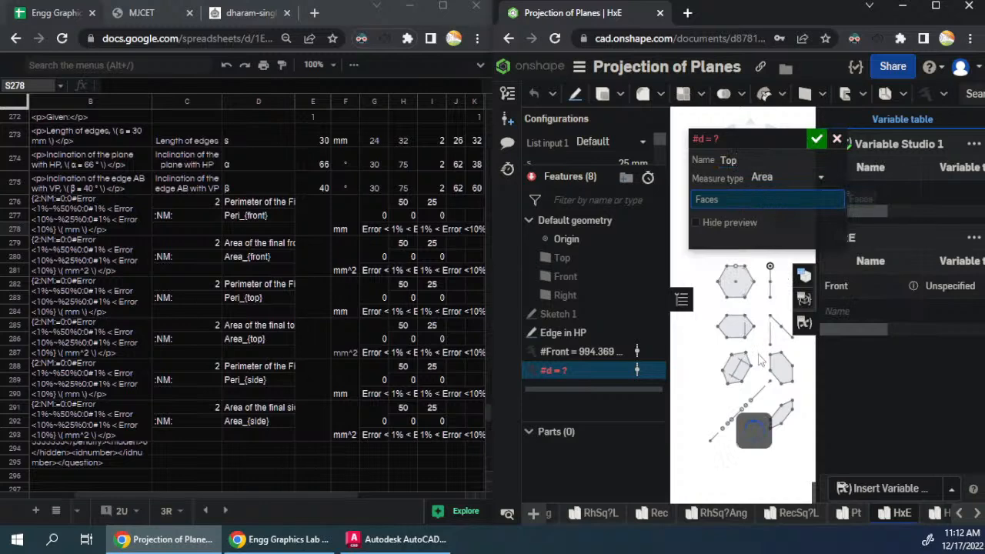
click(735, 371)
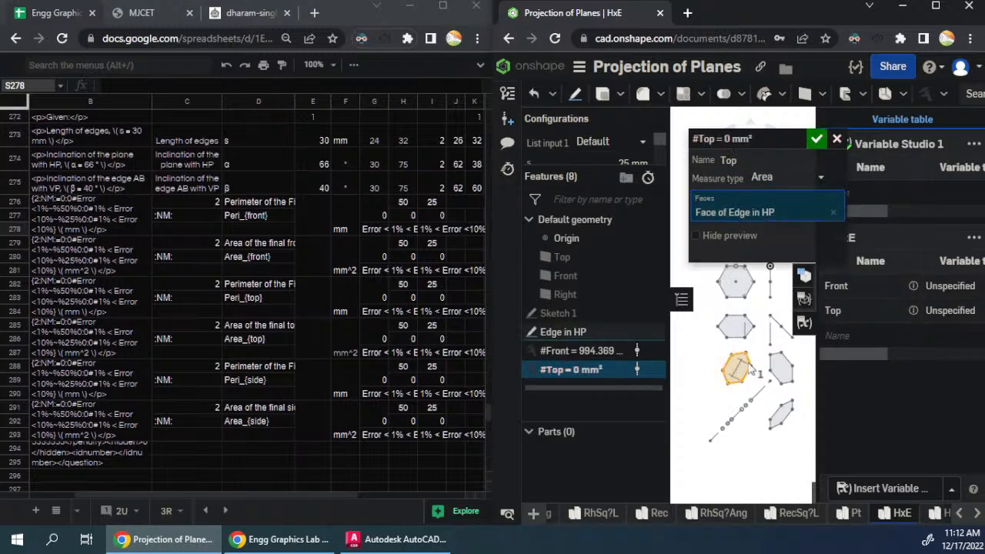
click(816, 139)
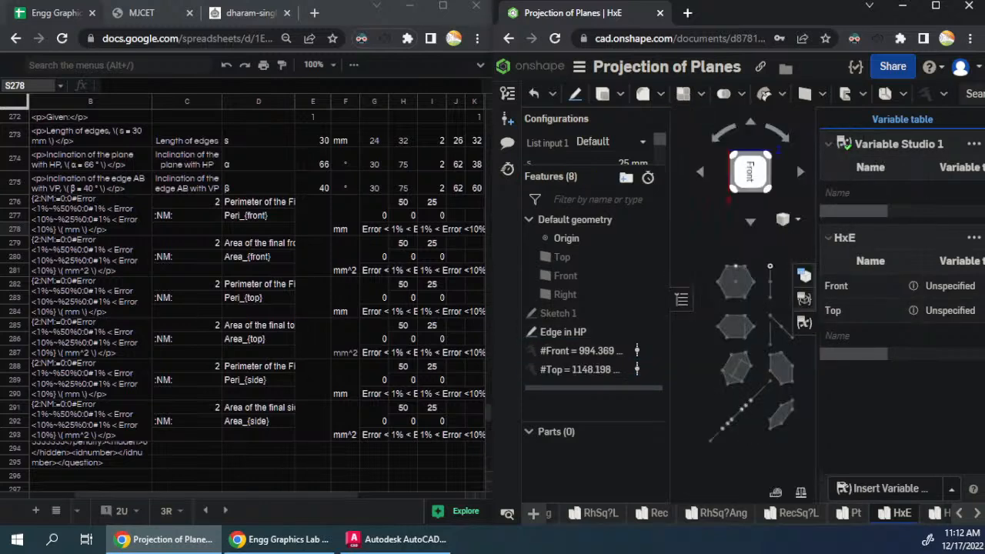
- Create a measured area variable named Side from the face of the narrow slanted hexagon in the lowest row
click(923, 98)
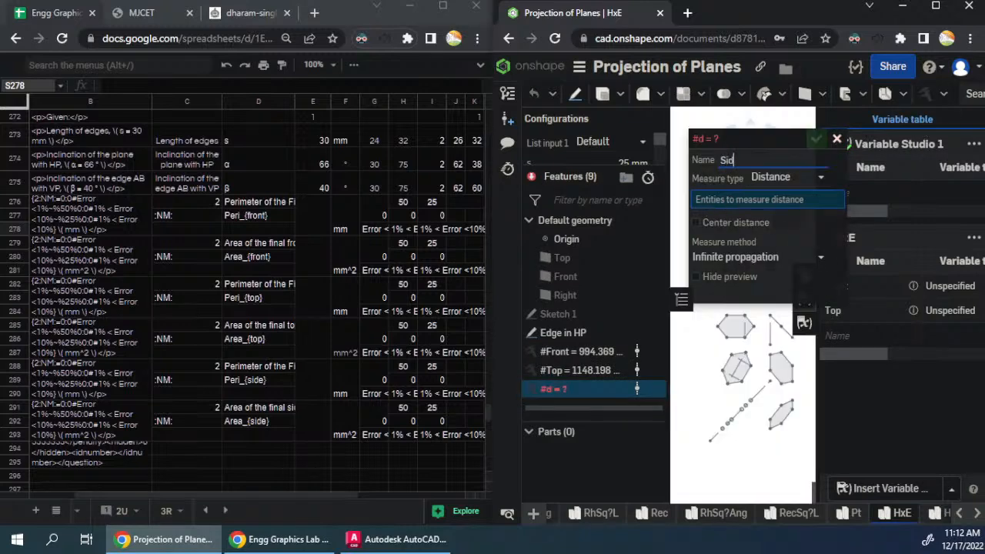
click(787, 177)
click(787, 277)
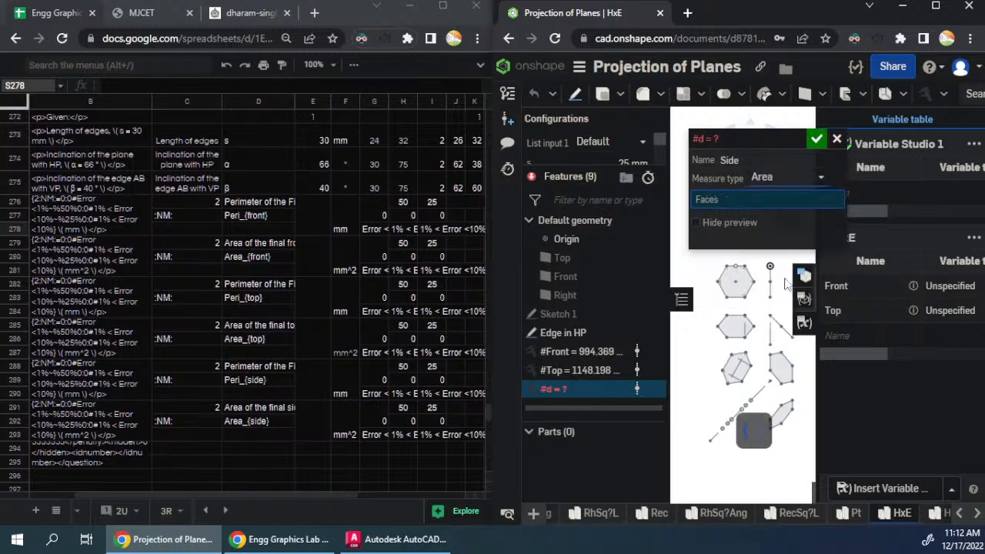
click(781, 416)
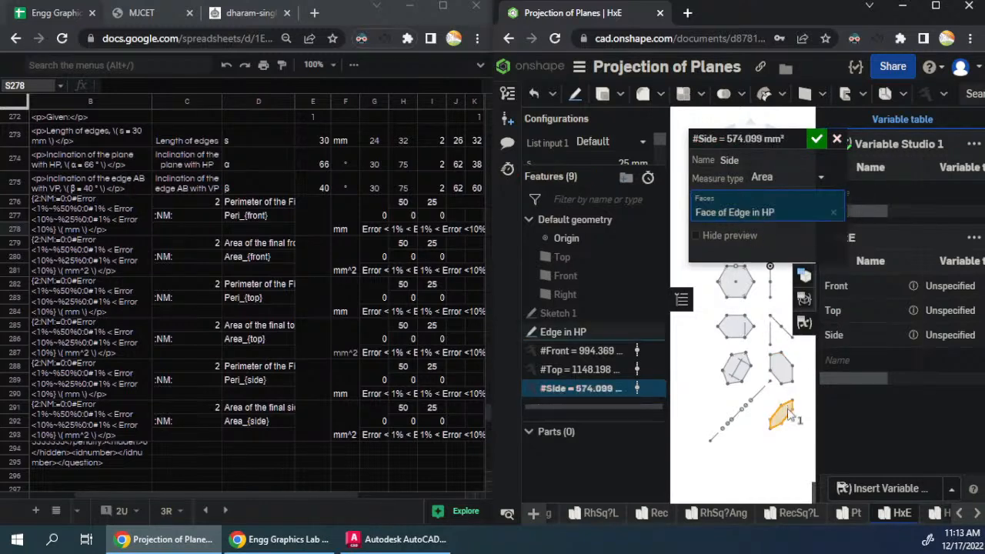
click(817, 139)
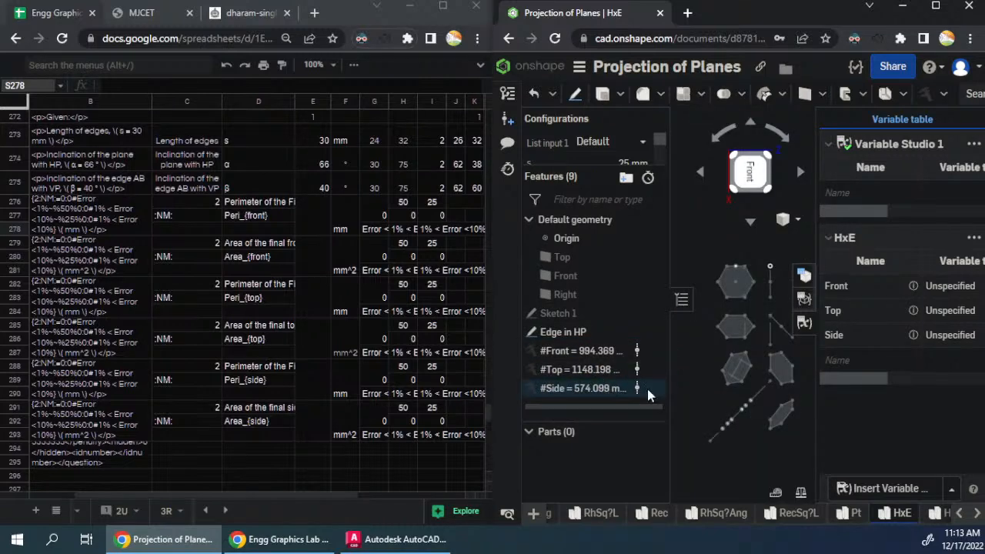
- Create a measured perimeter variable named PFront from the same hexagon face used for the Front area
click(926, 93)
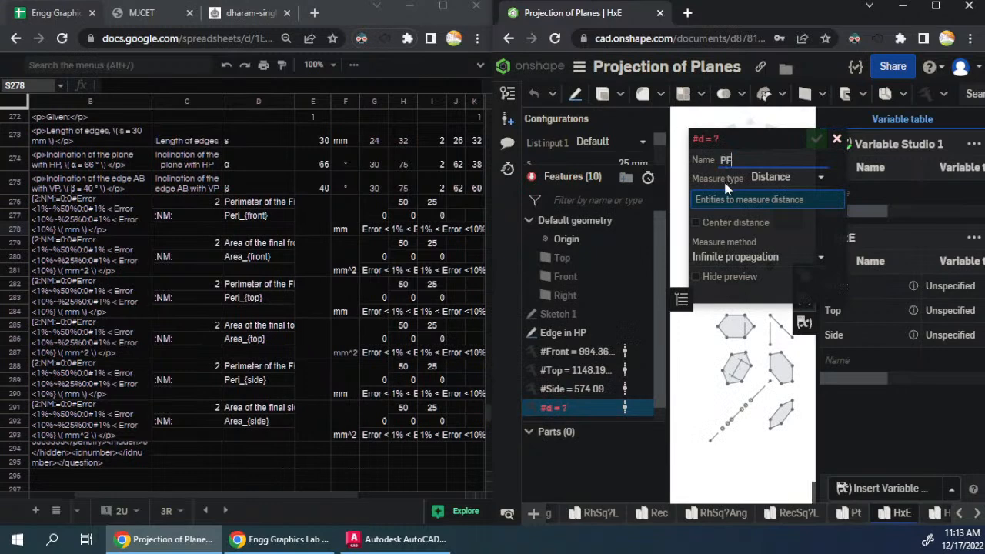
click(768, 178)
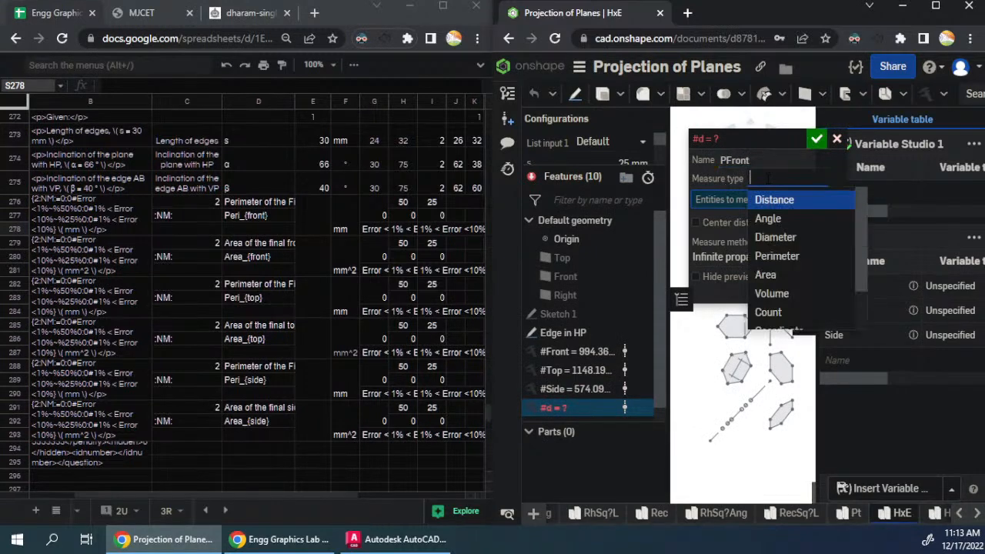
click(772, 260)
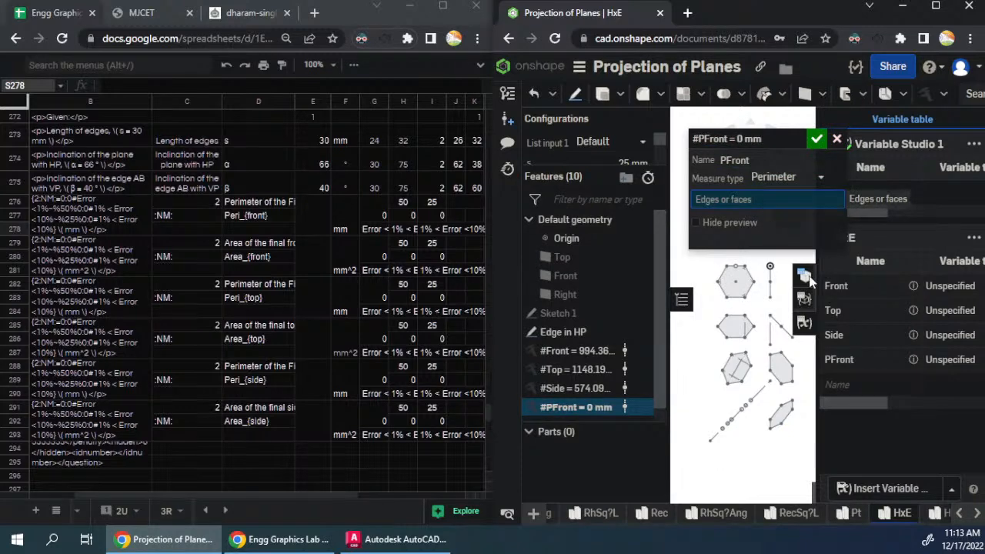
click(781, 368)
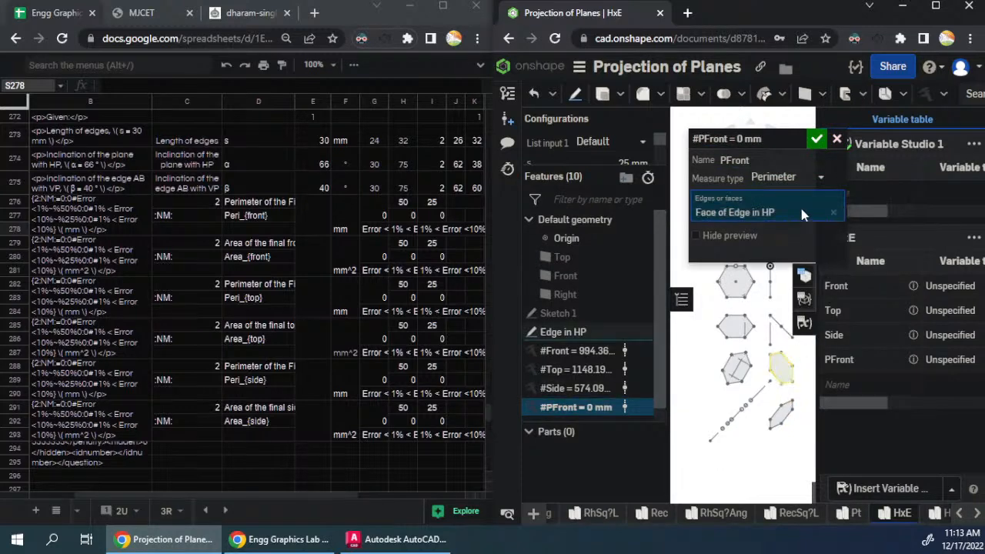
click(818, 144)
- Create a measured perimeter variable named PTop from the whole hexagon face used for the Top area, not its inner edge
click(930, 97)
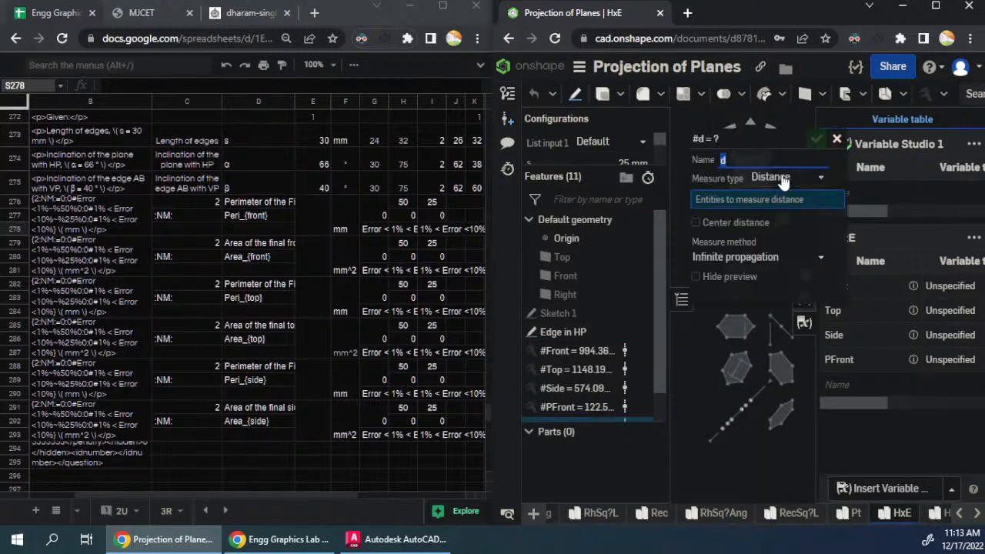
text(PTop)
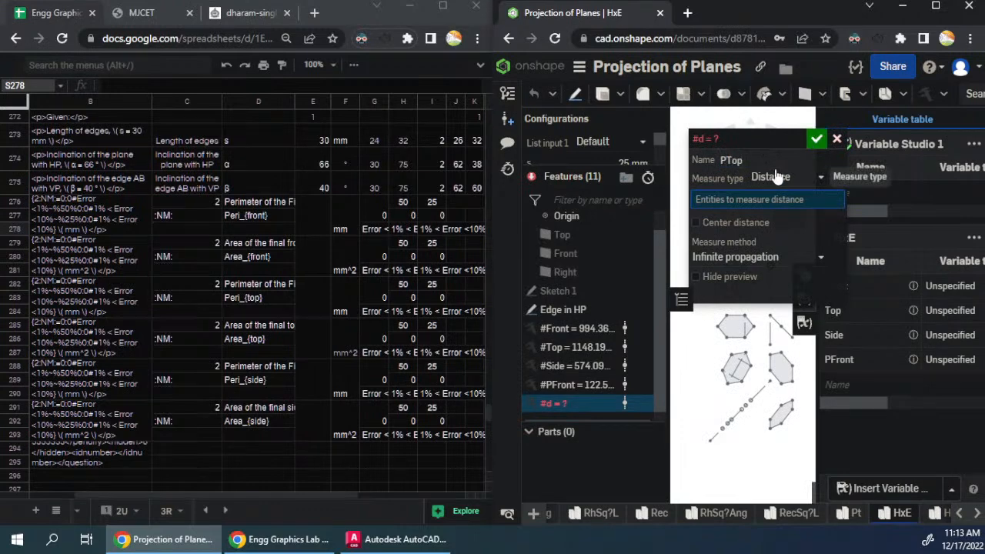
click(755, 178)
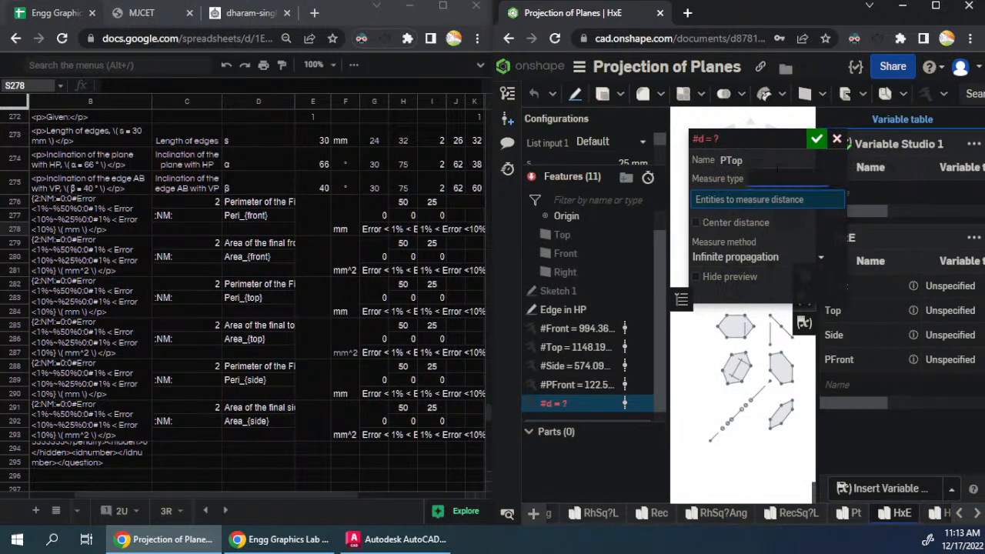
click(764, 247)
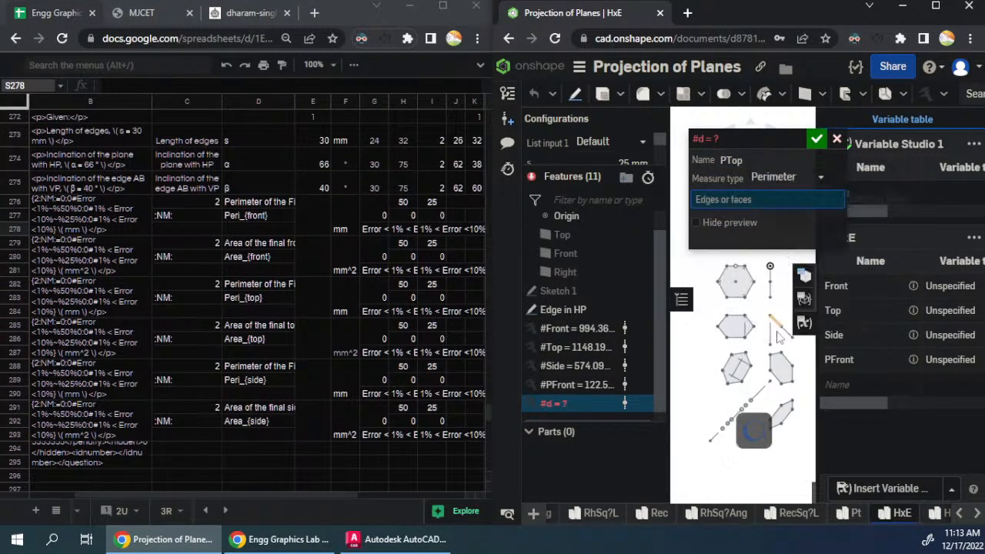
click(736, 368)
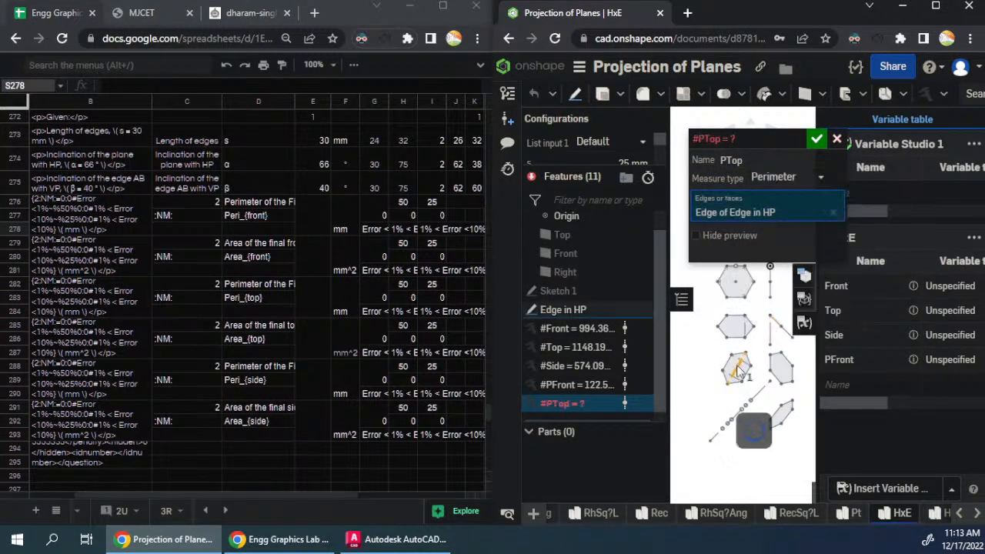
click(833, 213)
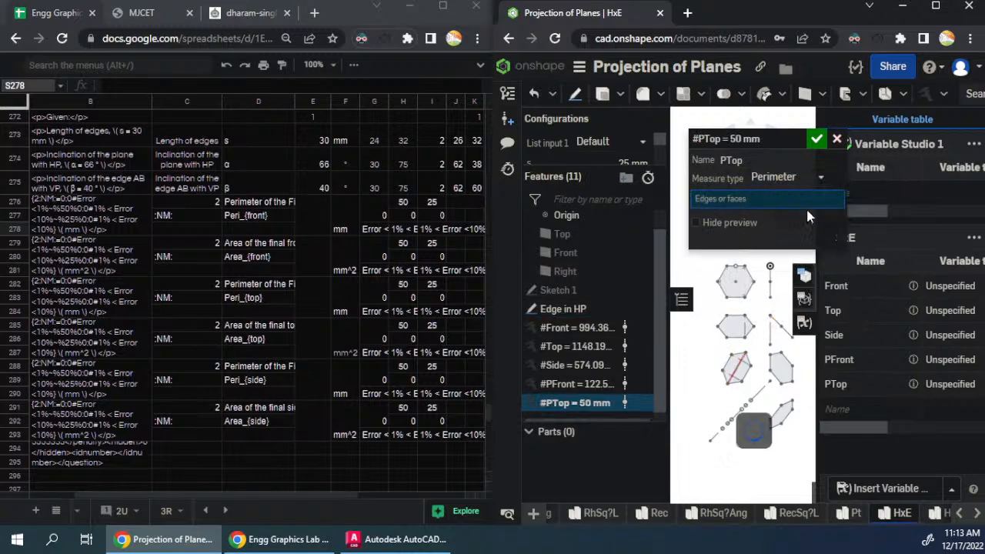
click(737, 369)
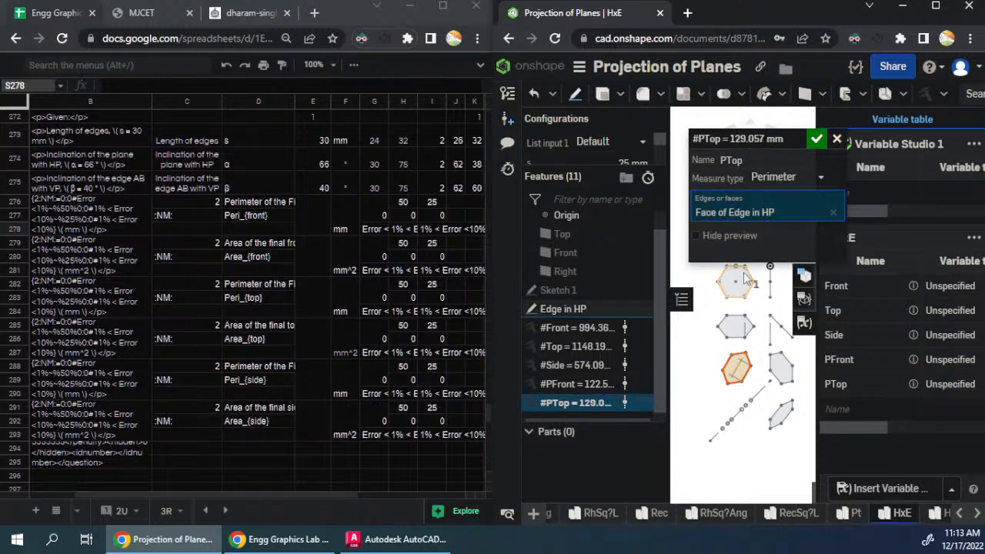
click(816, 139)
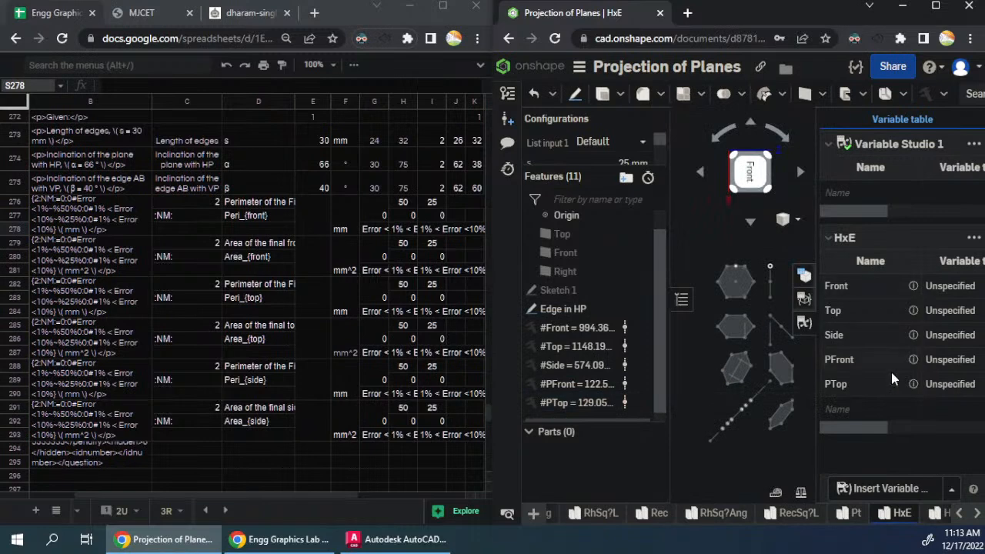
- Create a measured perimeter variable named PSide from the narrow hexagon face used for the Side area
click(928, 95)
text(S)
key(BackSpace)
text(PSide)
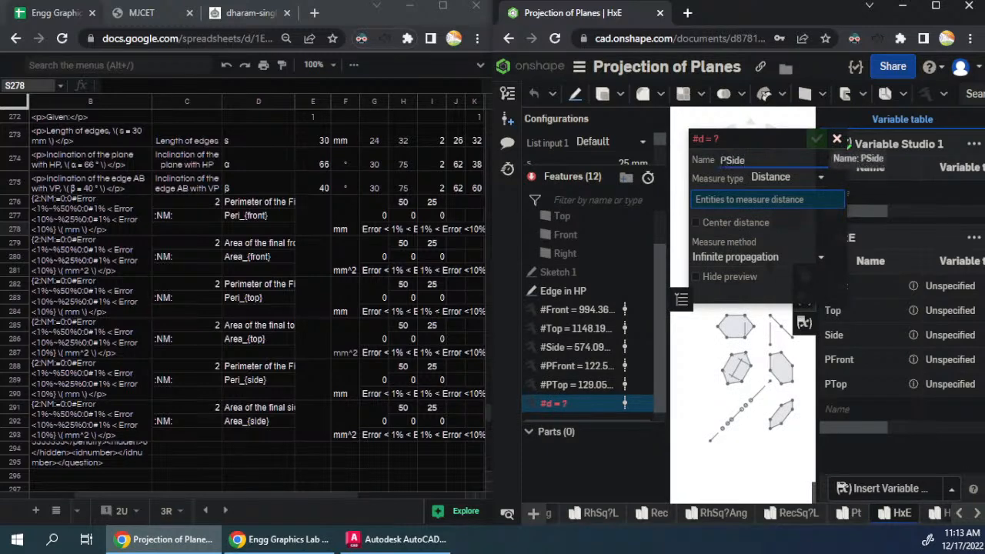
click(766, 204)
click(792, 179)
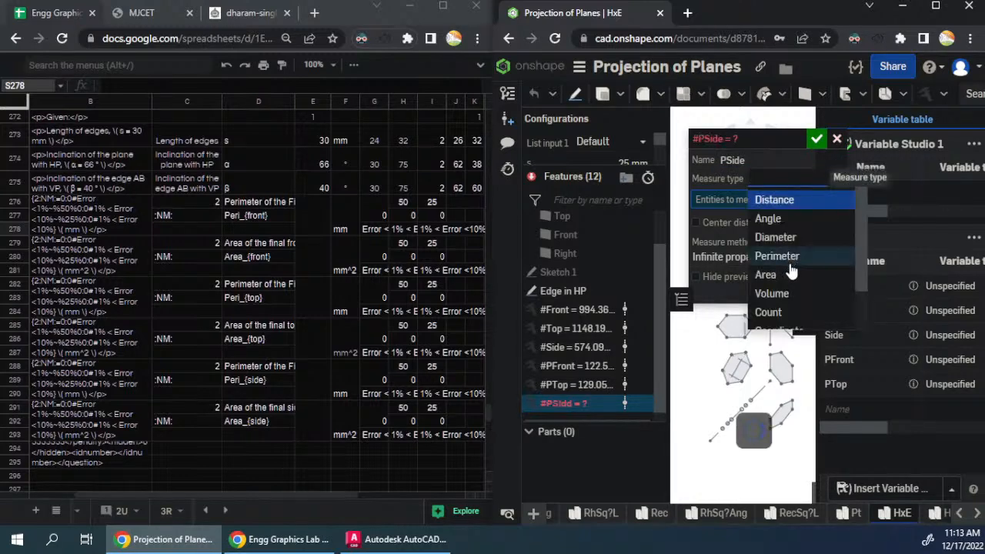
click(790, 262)
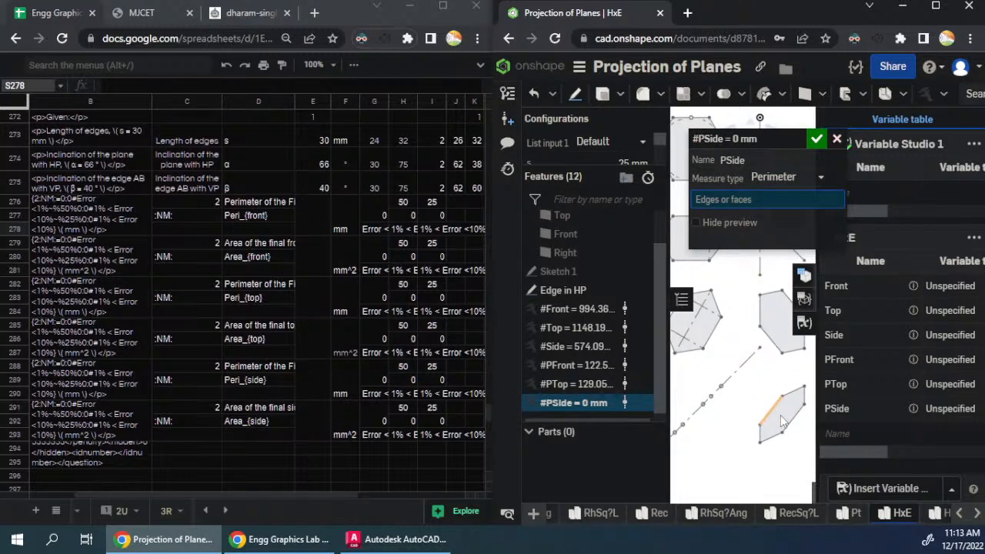
click(782, 420)
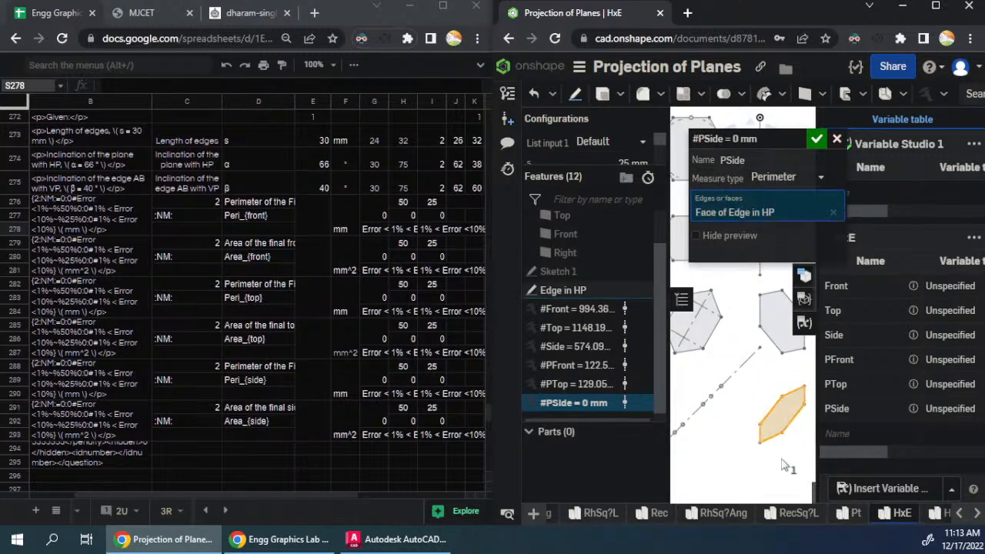
click(816, 139)
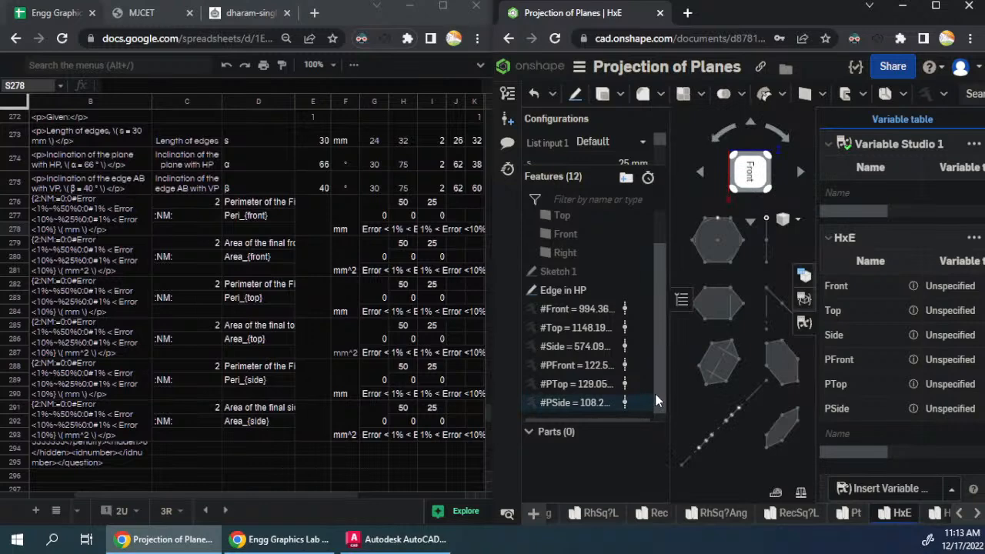
- Reorder the variables as PFront, Front, PTop, Top, PSide, Side in the feature list, and narrow the variable table's Name column
drag(670, 398, 699, 398)
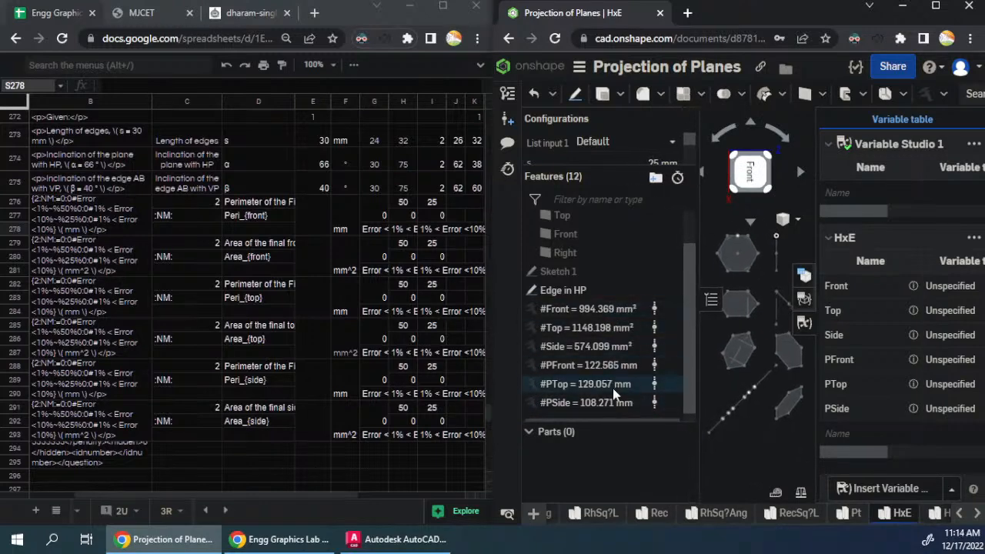
drag(576, 370, 568, 306)
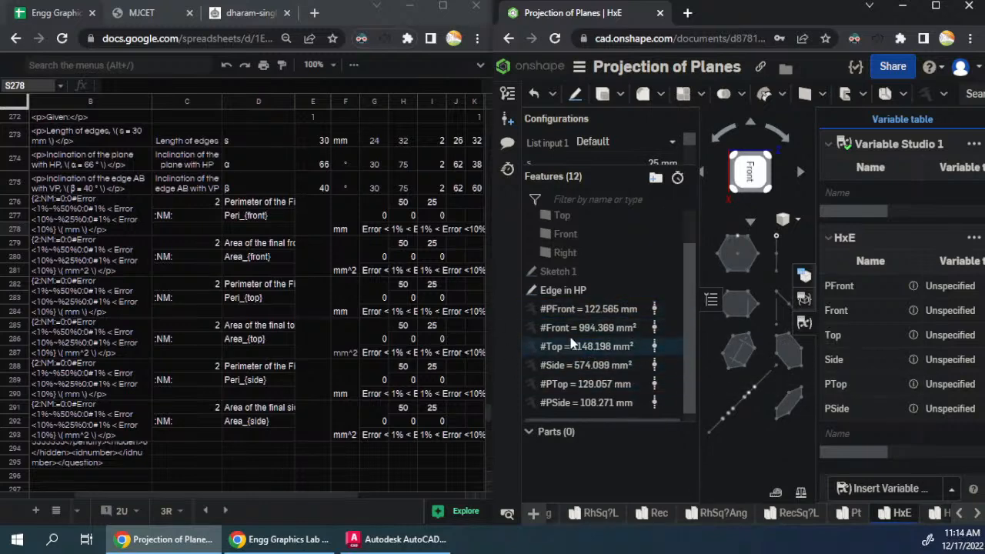
drag(567, 381, 556, 349)
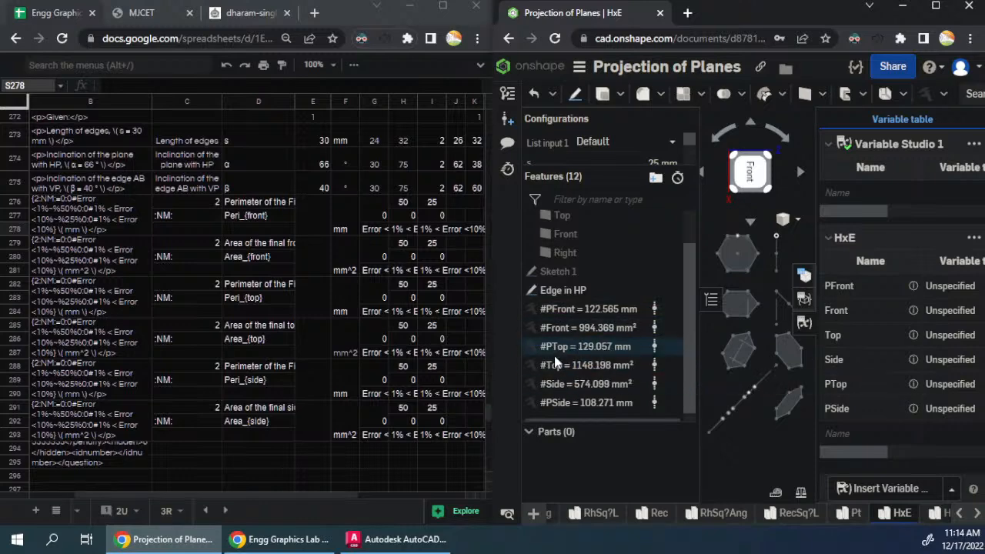
drag(567, 405, 566, 386)
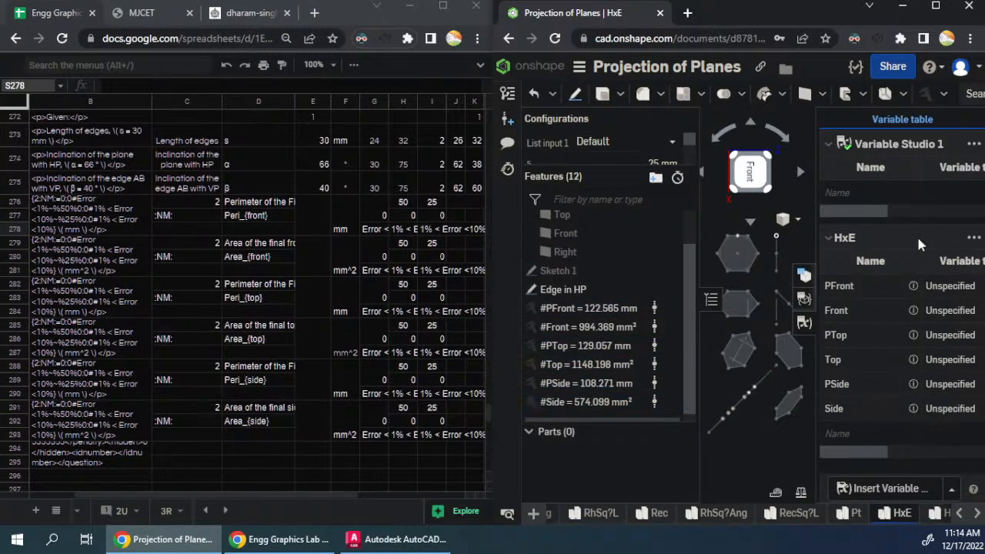
drag(922, 260, 872, 262)
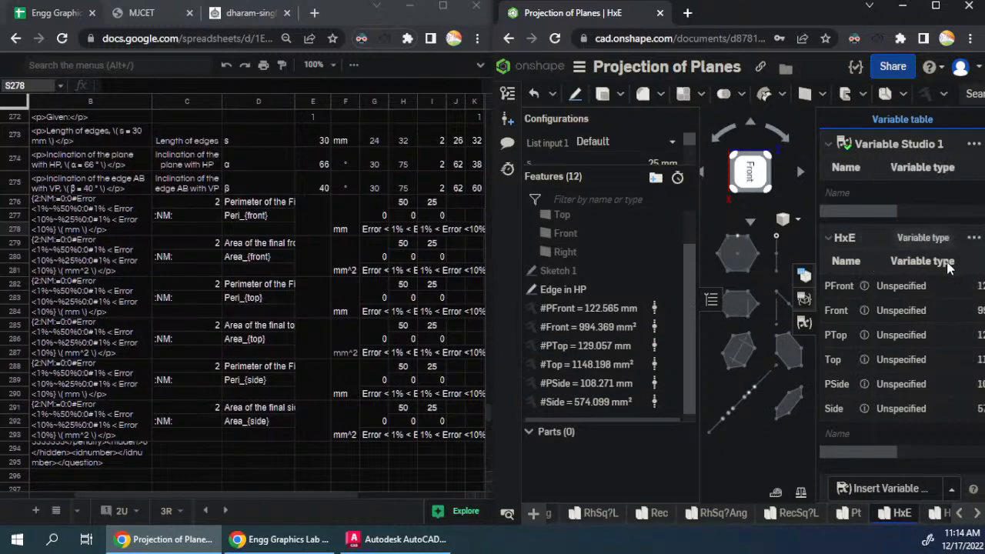
- Narrow the variable table's Variable type column, then switch to the Engg Graphics Lab spreadsheet and maximize its window at the Hexagon question
drag(971, 261, 907, 262)
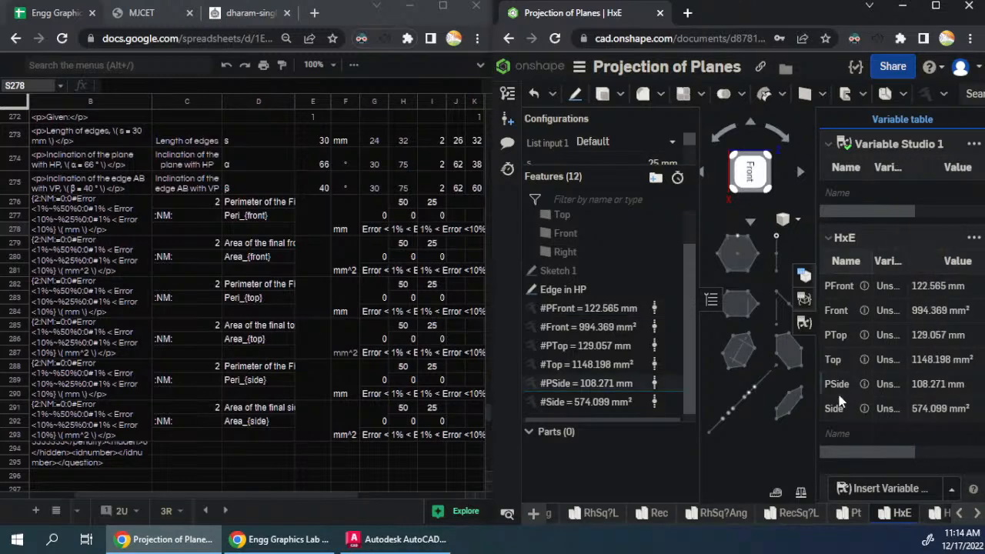
click(314, 217)
scroll(336, 277, up, 3)
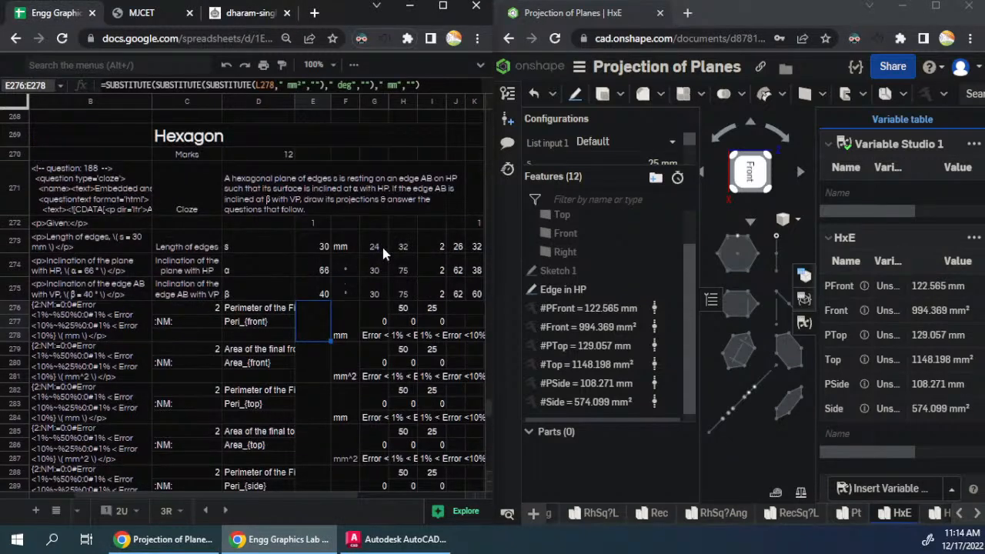
click(451, 11)
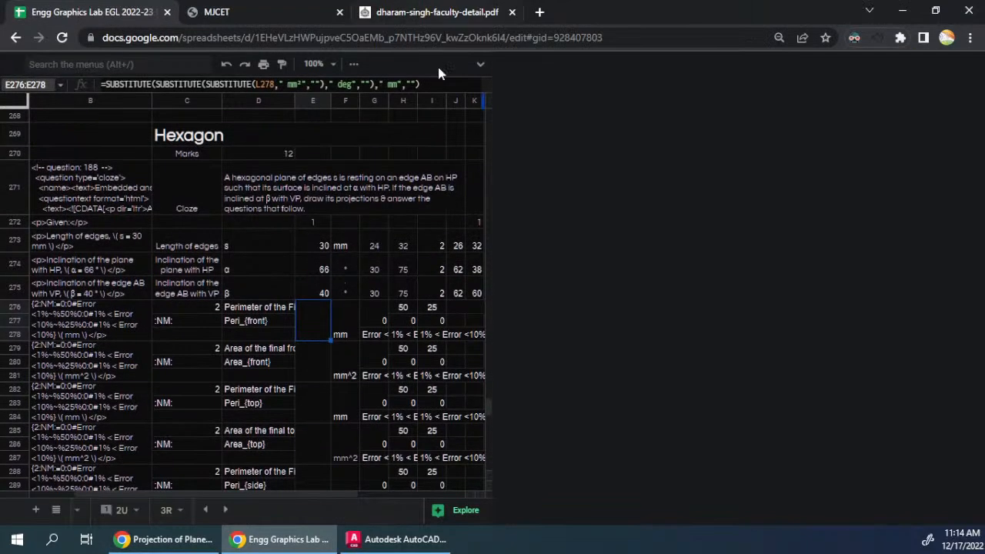
click(658, 334)
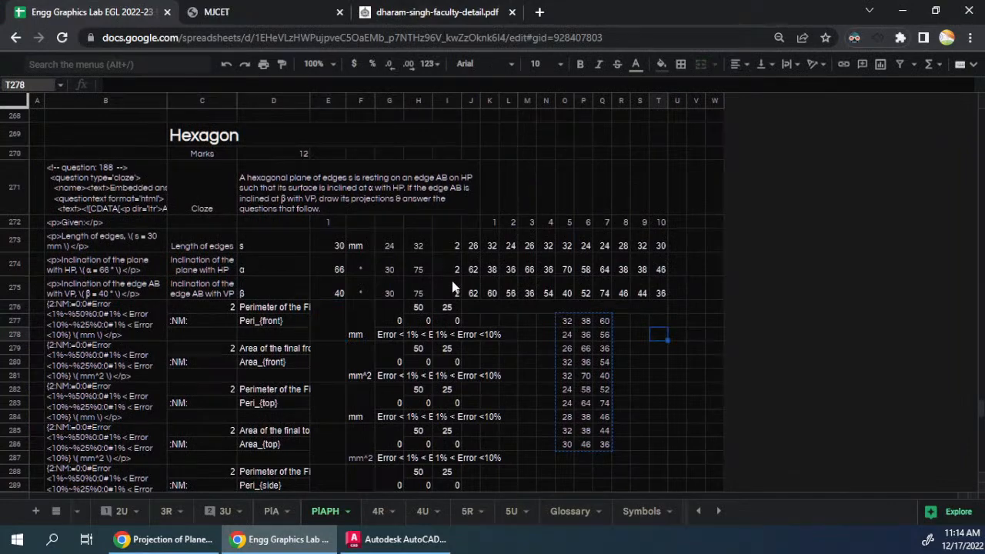
- Merge cells A271:A295 beside the first Hexagon question into one cell
click(42, 194)
scroll(43, 231, down, 3)
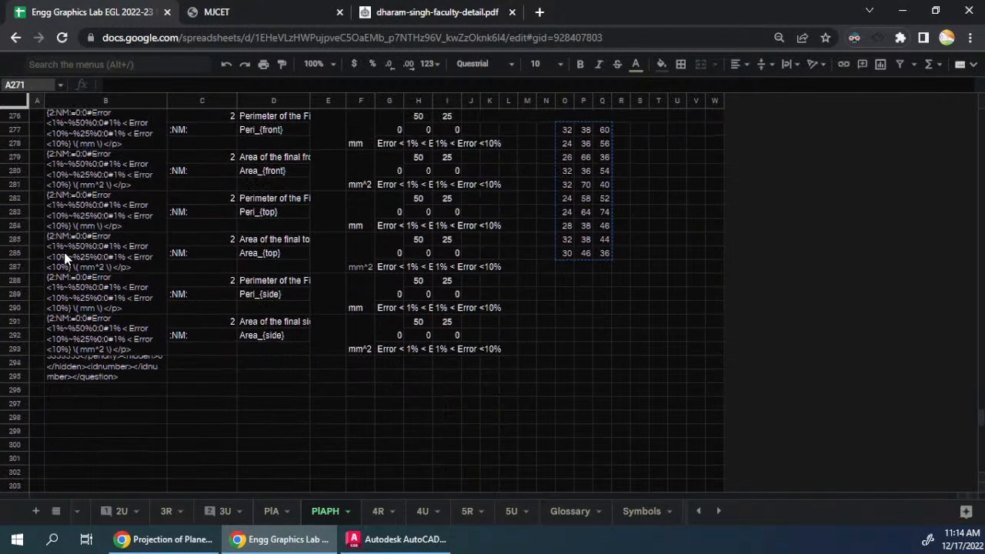
shift+click(37, 376)
scroll(334, 220, up, 3)
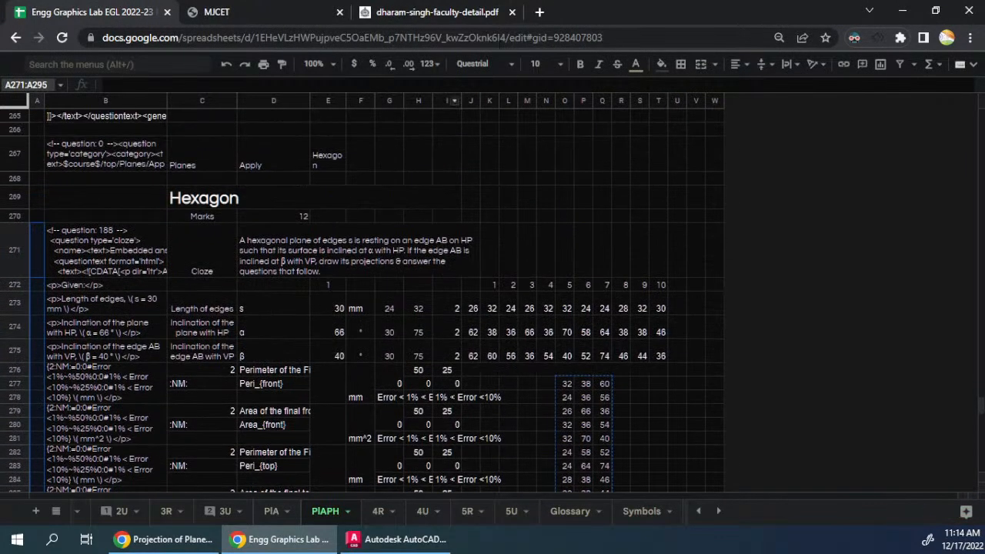
click(701, 66)
- Copy the whole Hexagon question block A271:T295 and paste it at A297
click(102, 267)
drag(36, 256, 374, 278)
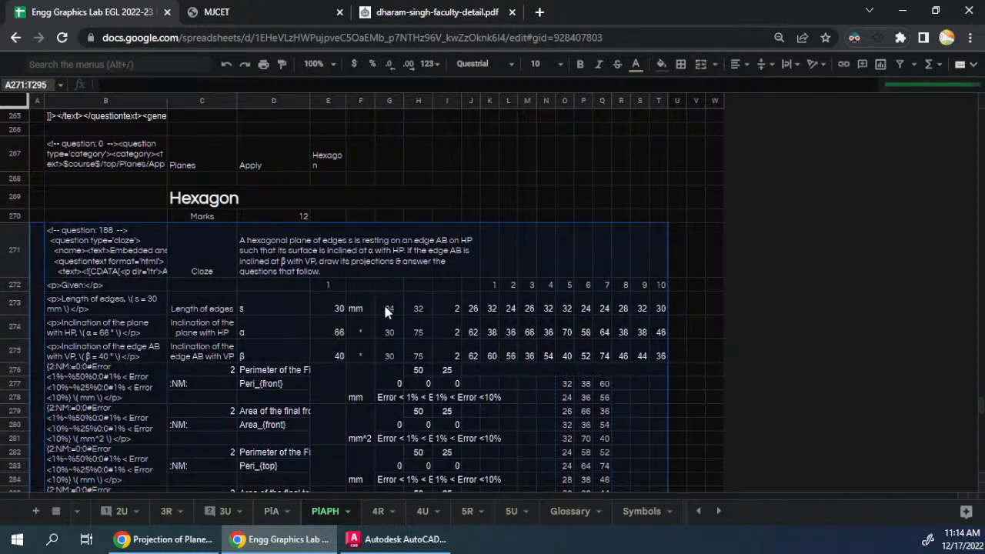
scroll(420, 234, down, 1)
scroll(421, 243, down, 3)
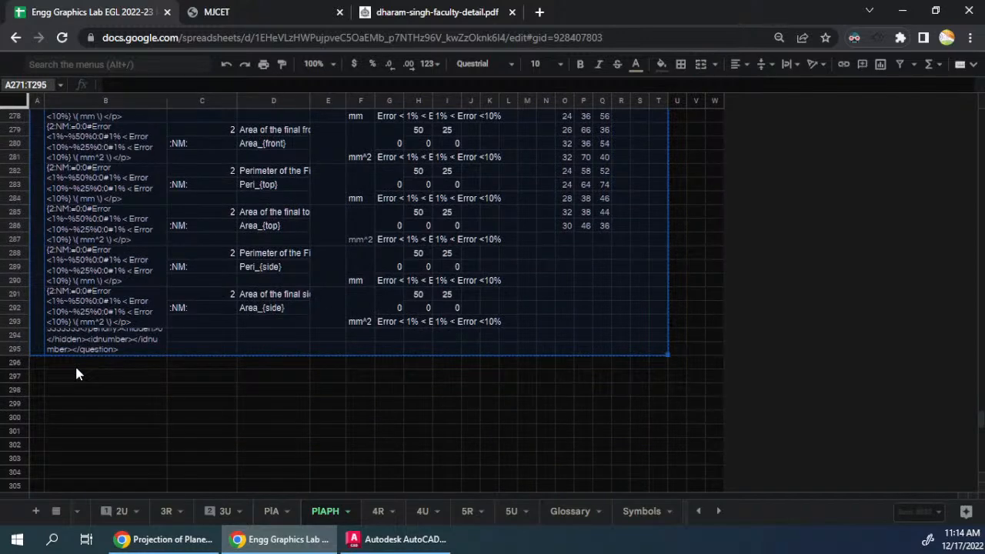
click(41, 382)
key(ctrl+v)
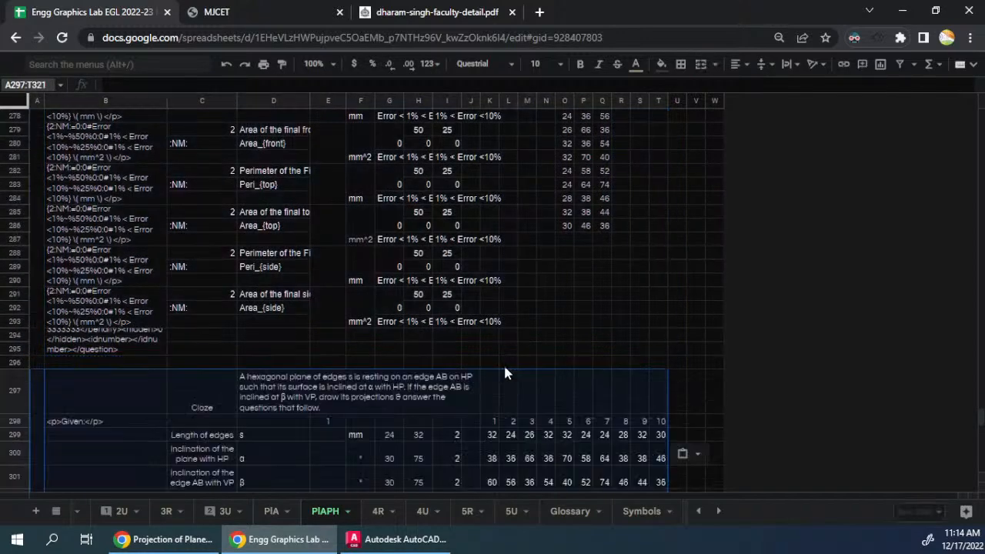
- Set the second question's number in E298 to the formula =E272+1
click(330, 431)
text(=)
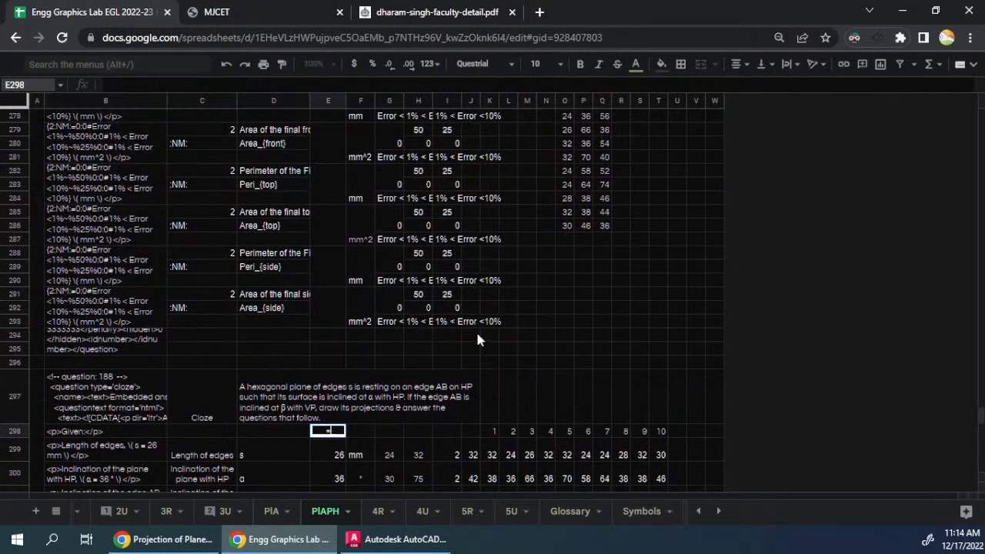
scroll(498, 378, up, 3)
scroll(427, 336, up, 2)
click(328, 285)
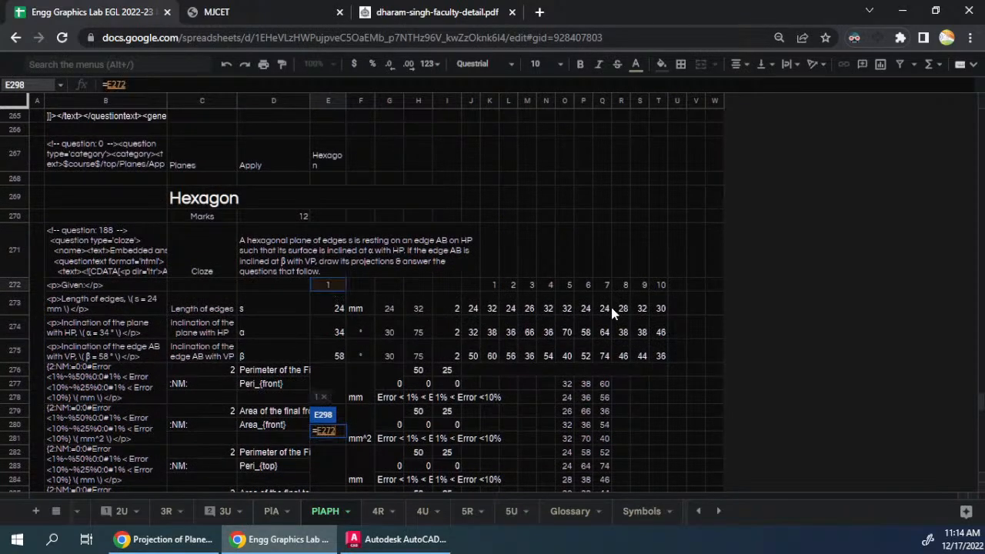
text(+1)
key(Return)
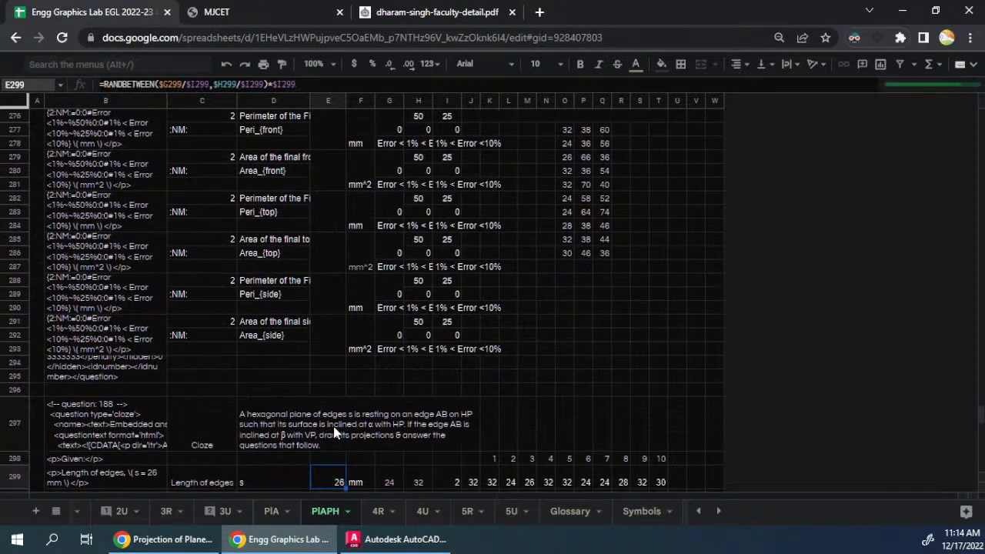
- Link the second question's statement in D297 to the first question's statement with =D271
click(334, 431)
text(=)
scroll(446, 285, up, 5)
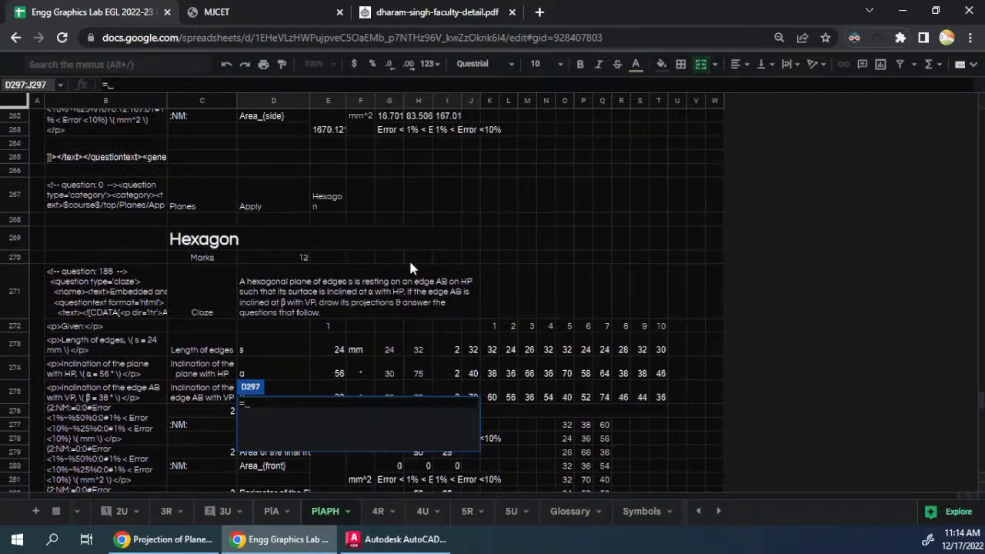
click(436, 287)
key(Return)
- Clear the ten value sets in K298:T301 and replace them with =ArrayFormula($K$272:$T$275) in K298
scroll(489, 341, down, 1)
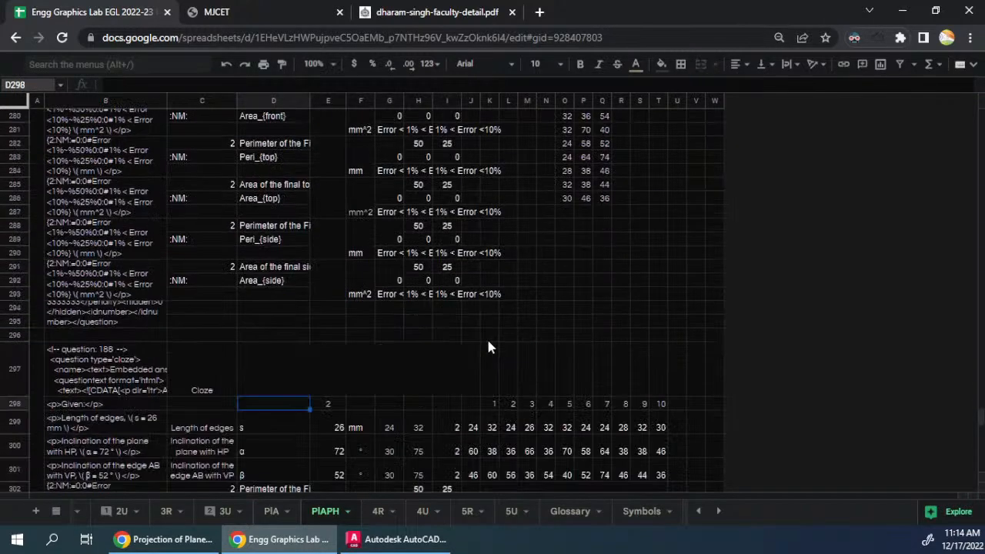
drag(492, 405, 663, 475)
key(Delete)
click(496, 403)
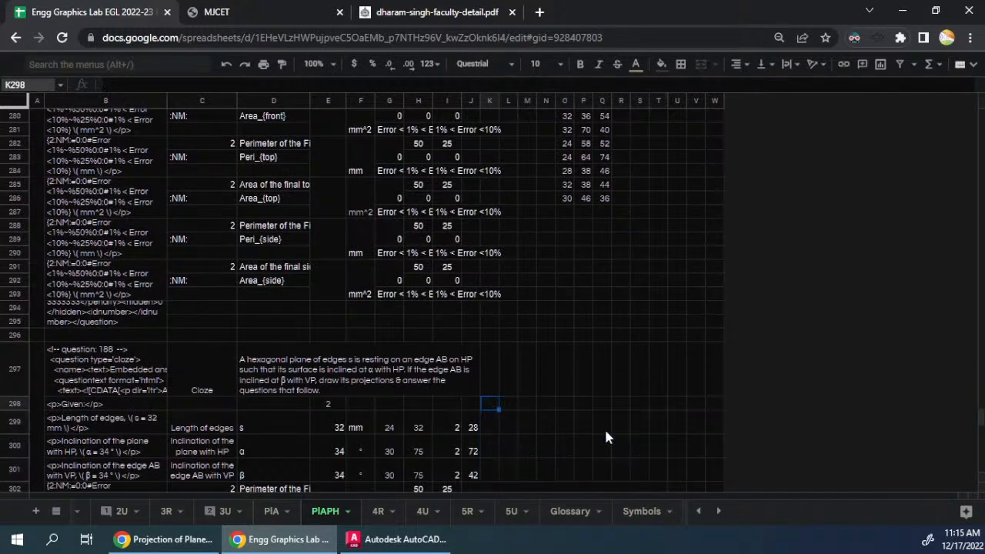
text(=)
scroll(569, 354, up, 3)
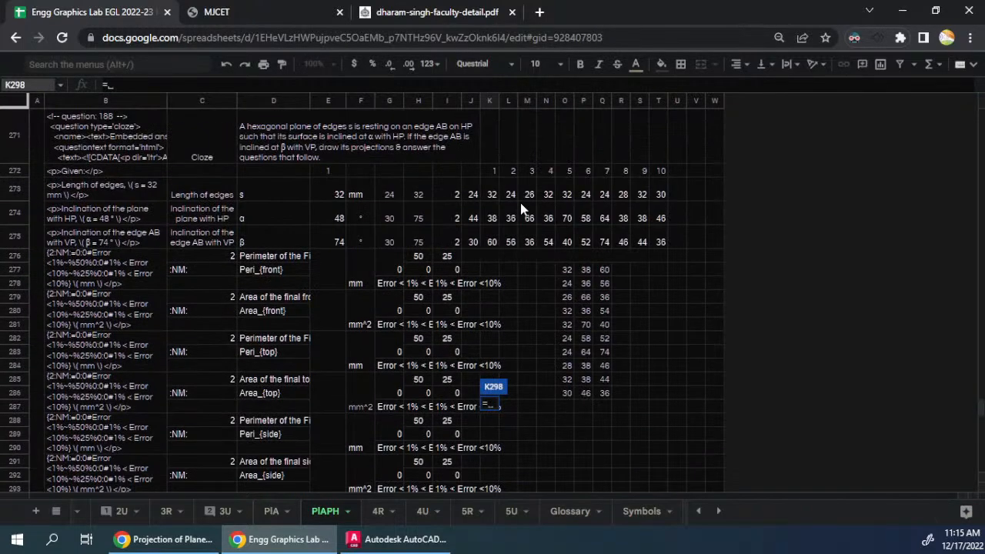
drag(493, 172, 664, 246)
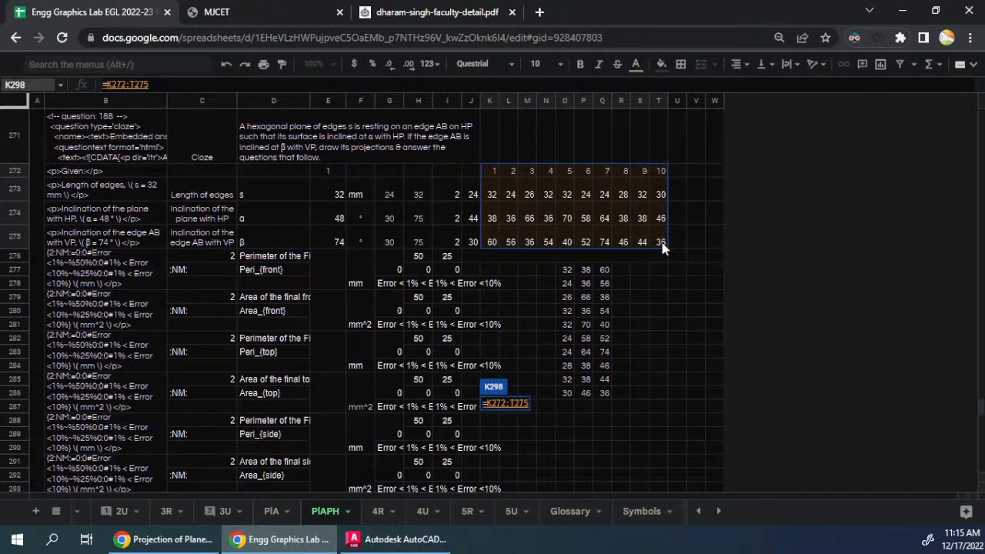
key(F4)
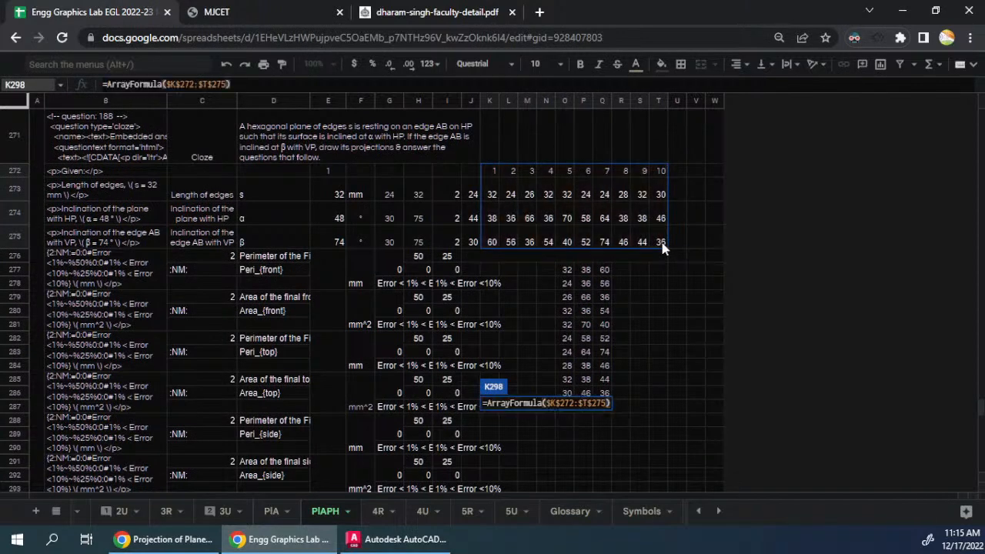
key(Return)
scroll(585, 336, down, 2)
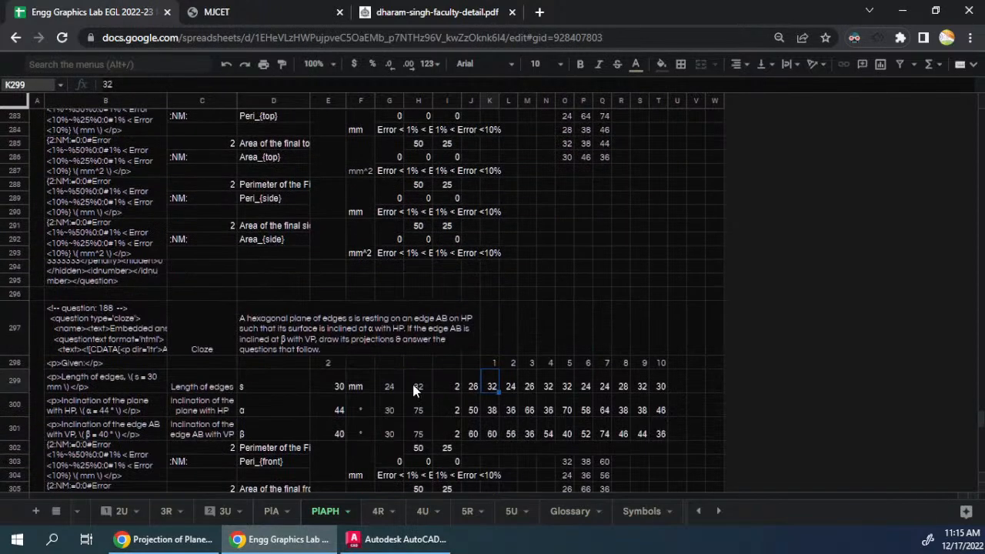
- Link the second question's Length of edges label in C299 to the first question's label with =C273
click(289, 333)
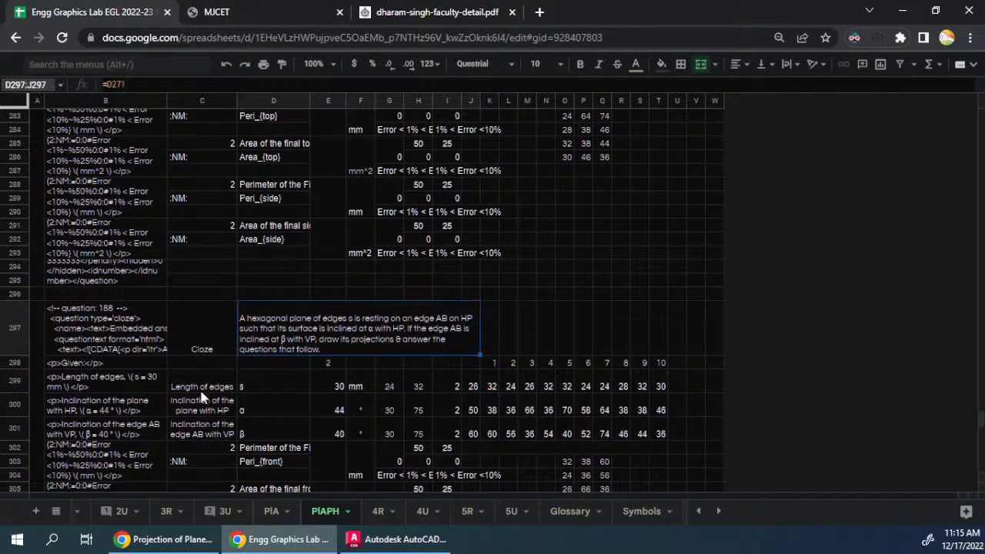
click(205, 390)
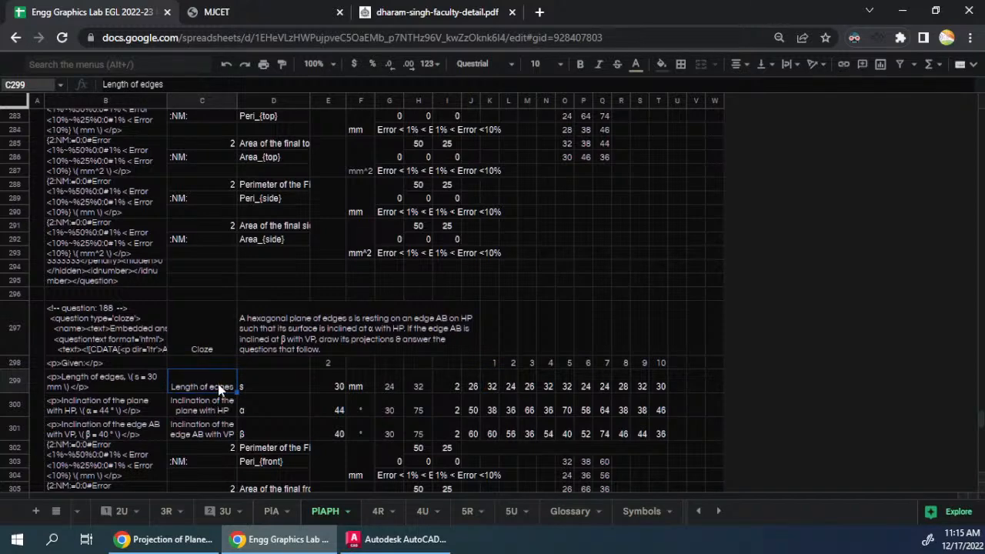
text(=)
scroll(292, 337, up, 2)
scroll(231, 241, up, 2)
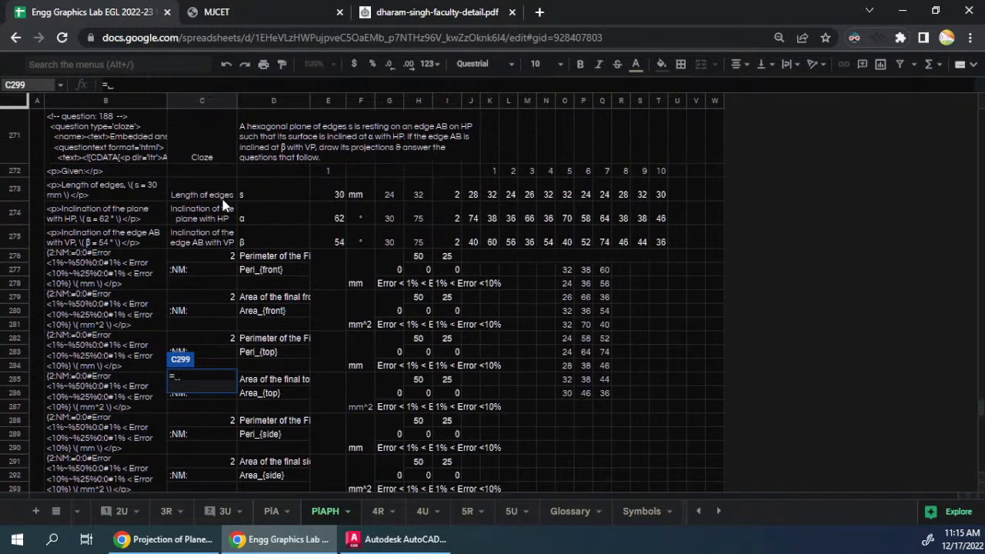
click(223, 195)
scroll(259, 297, down, 2)
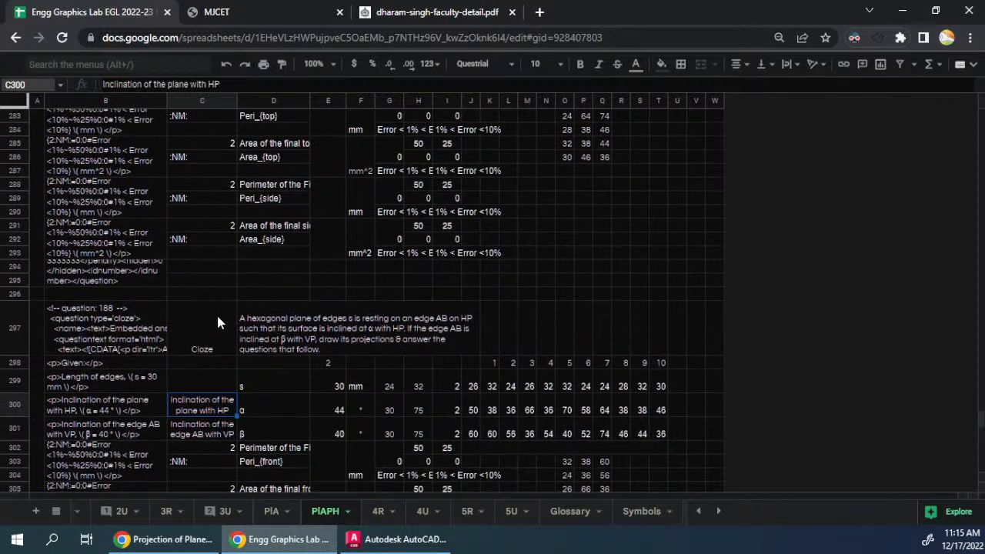
- Extend the label link formula from C299 to the two inclination labels in C300:C301
click(227, 387)
drag(227, 387, 220, 425)
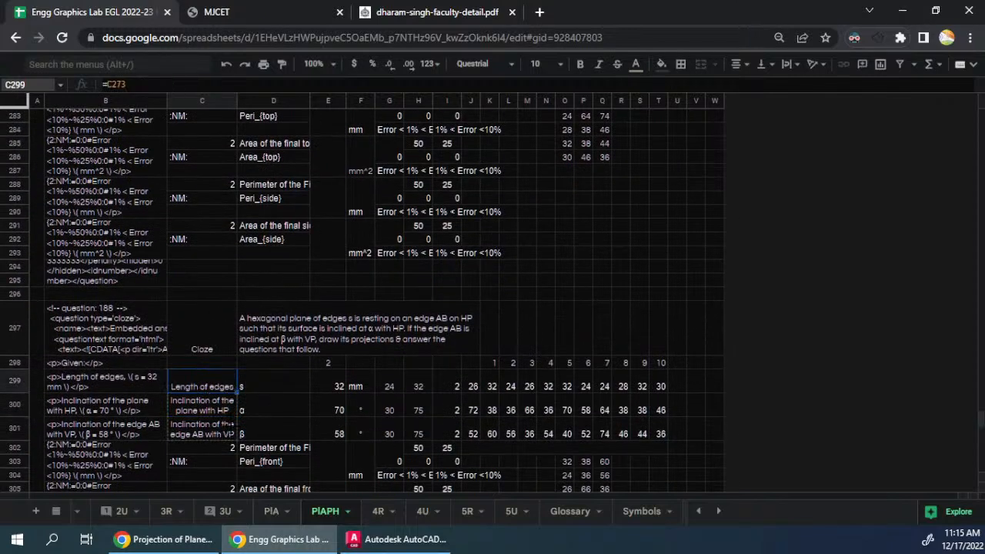
click(220, 406)
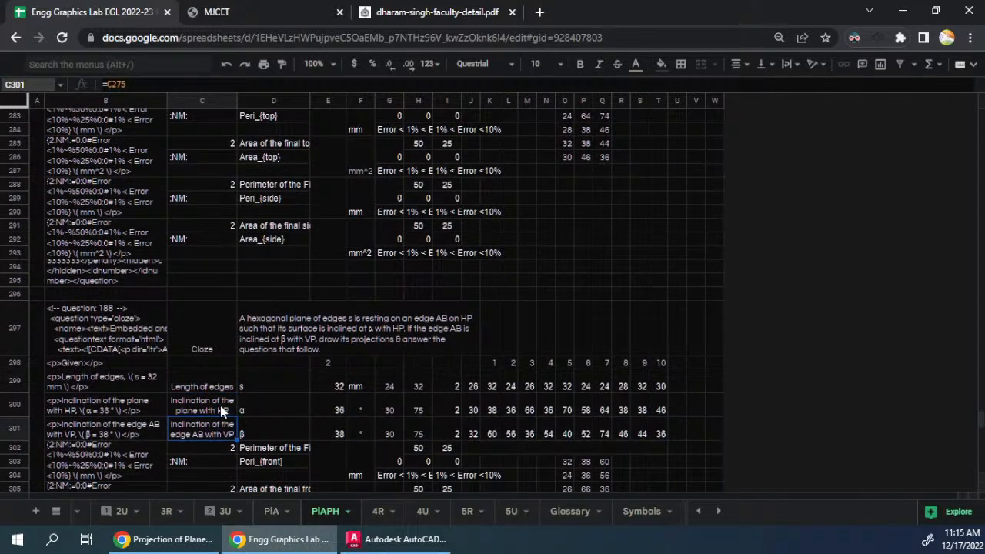
- Copy the linked second question block A297:T321 and paste it at A323 as the third question
scroll(225, 352, down, 3)
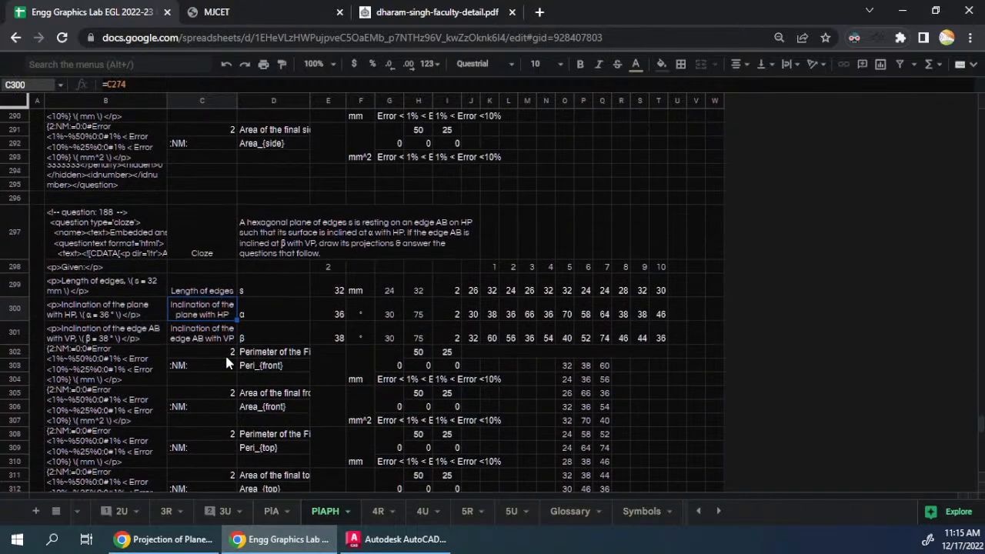
scroll(225, 352, down, 5)
scroll(225, 353, up, 5)
key(ctrl+a)
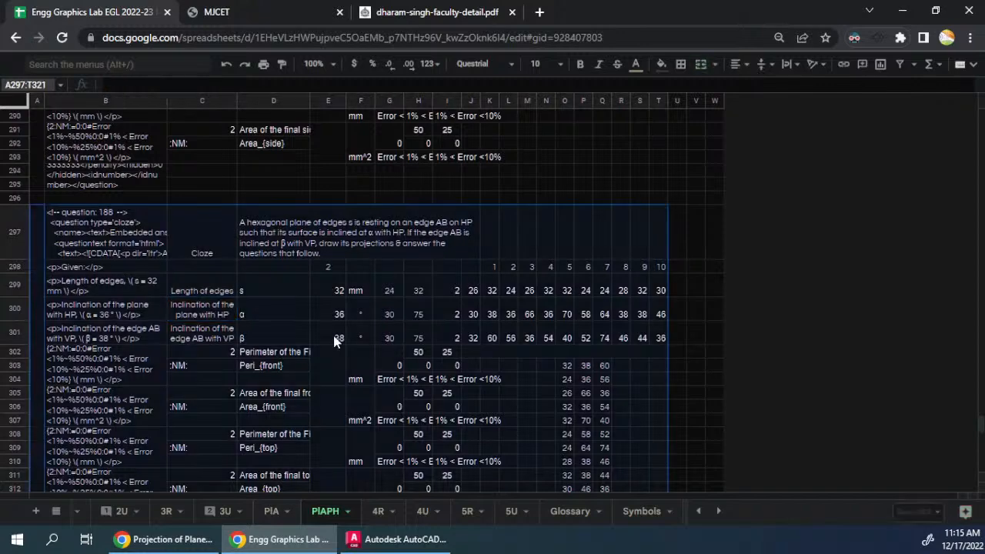
scroll(329, 338, down, 5)
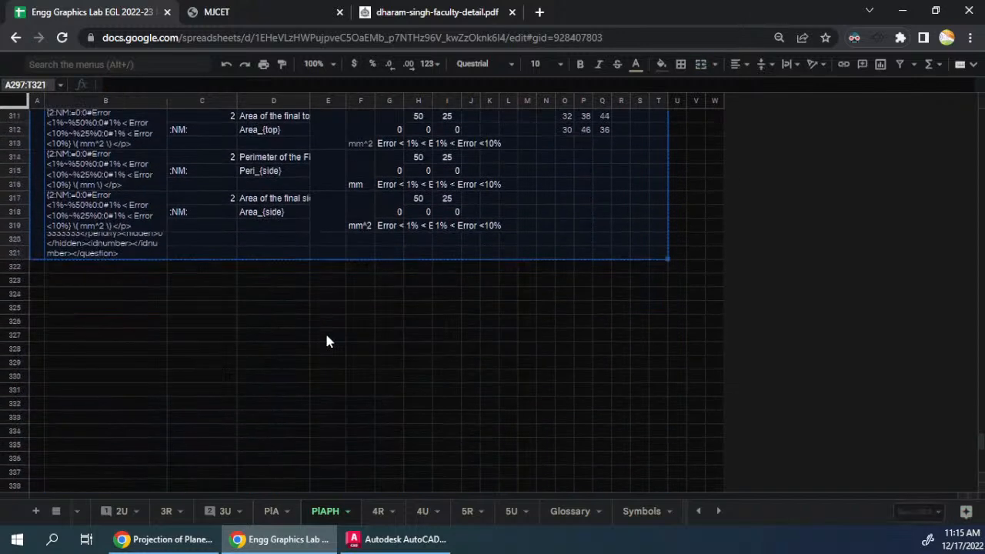
click(32, 280)
key(ctrl+v)
- Paste the copied question block again at A349 as the fourth question
scroll(103, 319, down, 5)
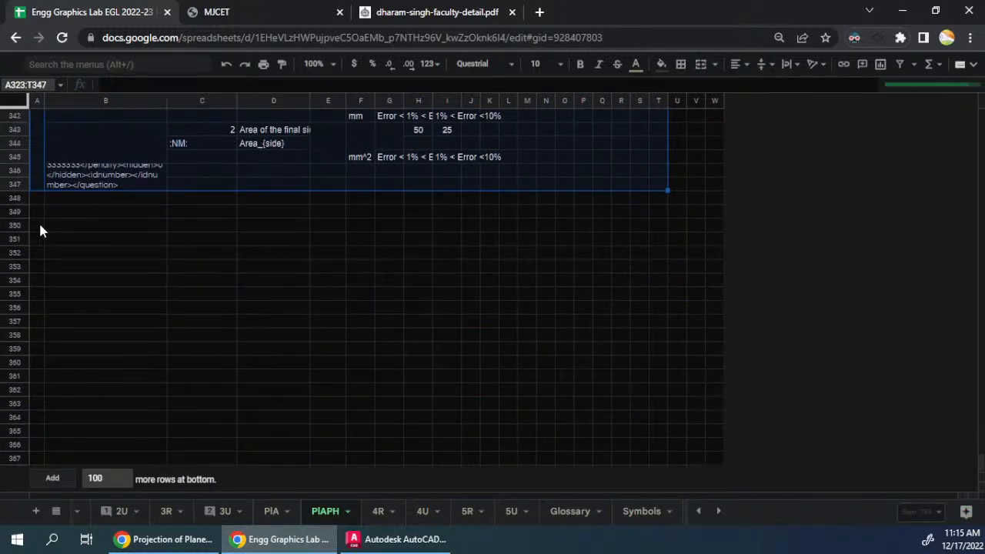
click(38, 212)
key(ctrl+v)
scroll(105, 306, down, 1)
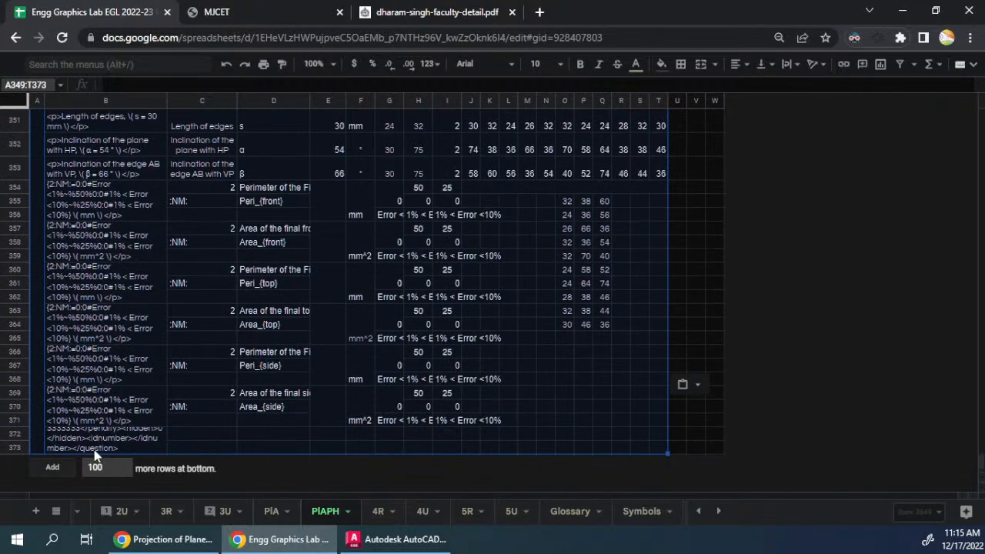
- Add 100 more rows at the end of the sheet and paste the copied question block at B375
click(63, 466)
scroll(141, 361, up, 3)
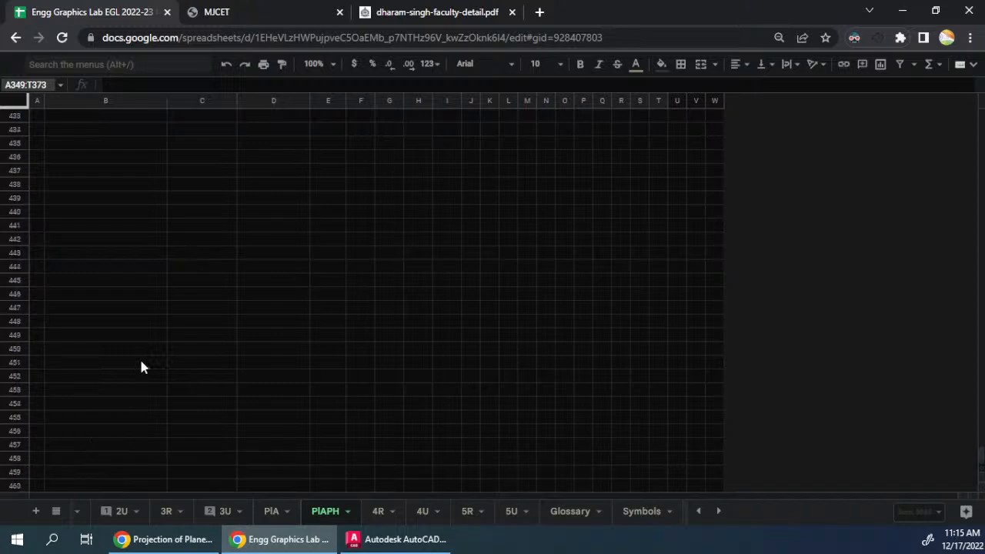
click(138, 363)
key(ctrl+Up)
scroll(136, 375, up, 3)
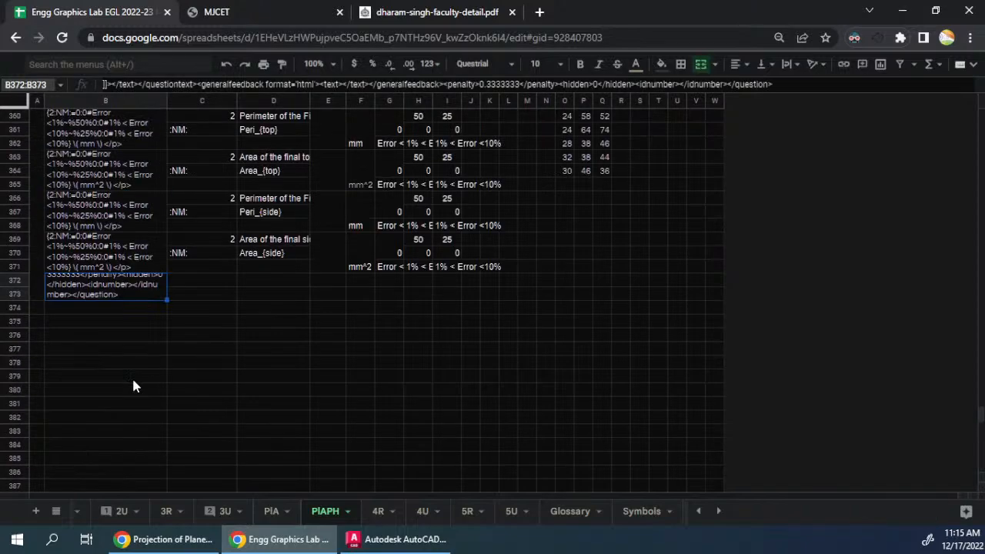
click(63, 321)
key(ctrl+v)
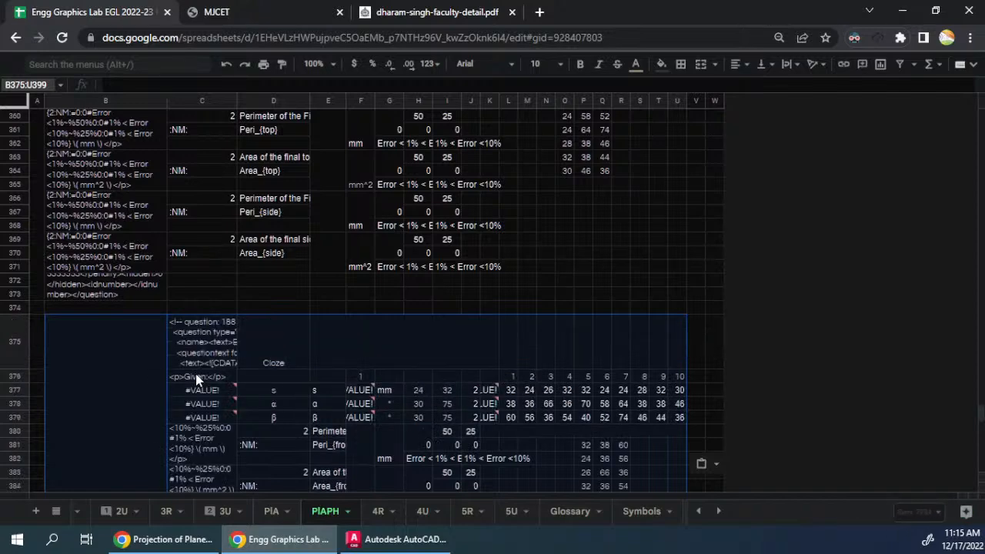
- Try to paste a fresh copy of the fourth question block A349:T373 over the misaligned block at B375, and undo the paste
scroll(196, 378, up, 5)
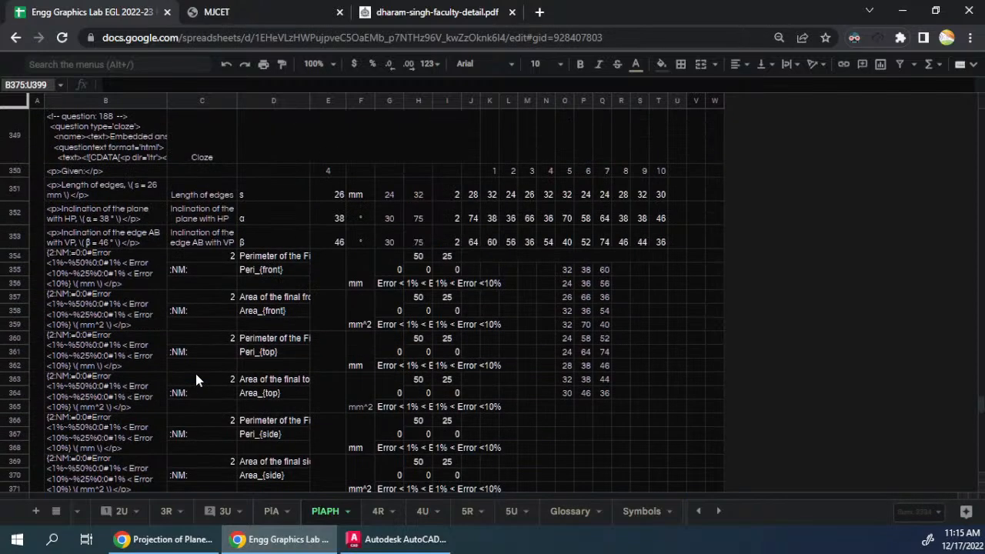
click(36, 274)
key(ctrl+a)
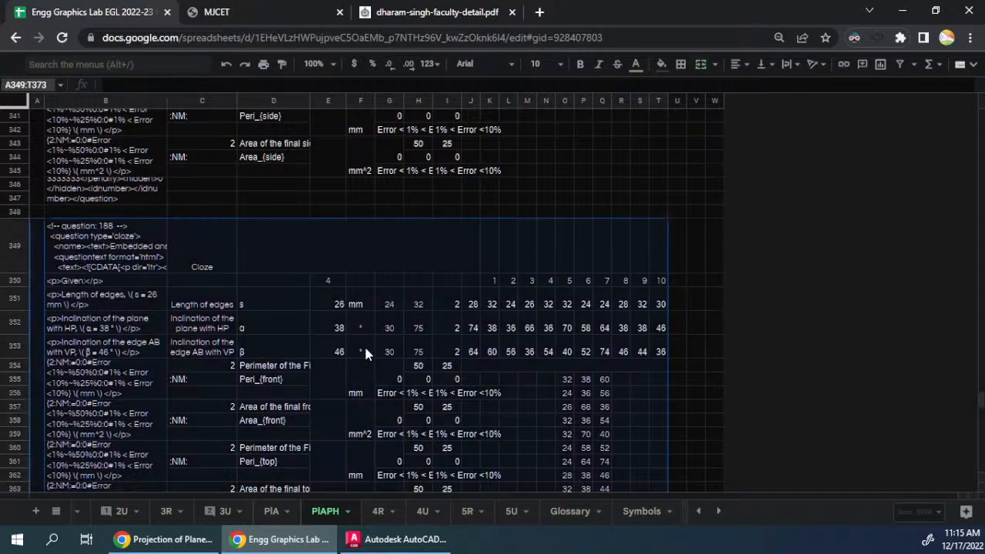
key(ctrl+c)
scroll(324, 374, down, 3)
scroll(295, 371, down, 3)
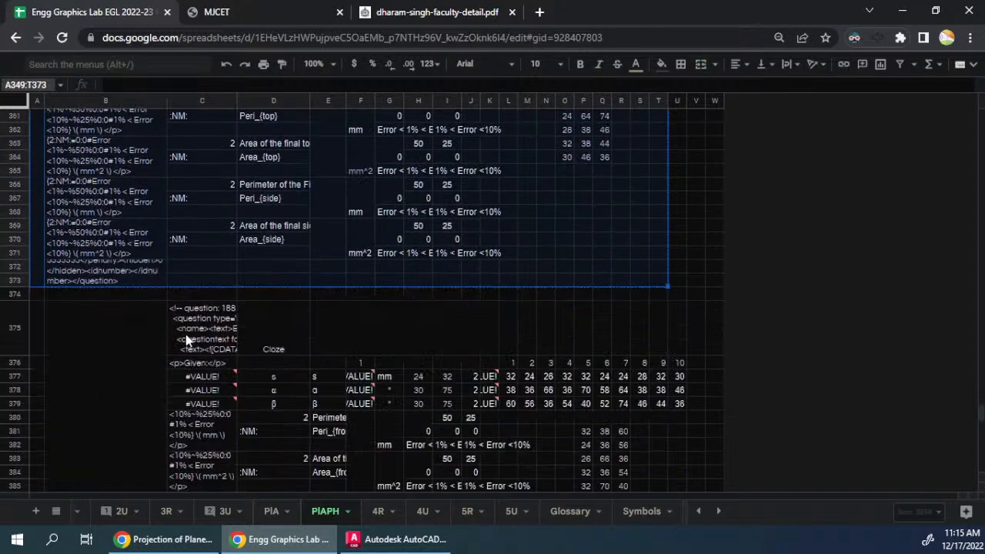
click(155, 340)
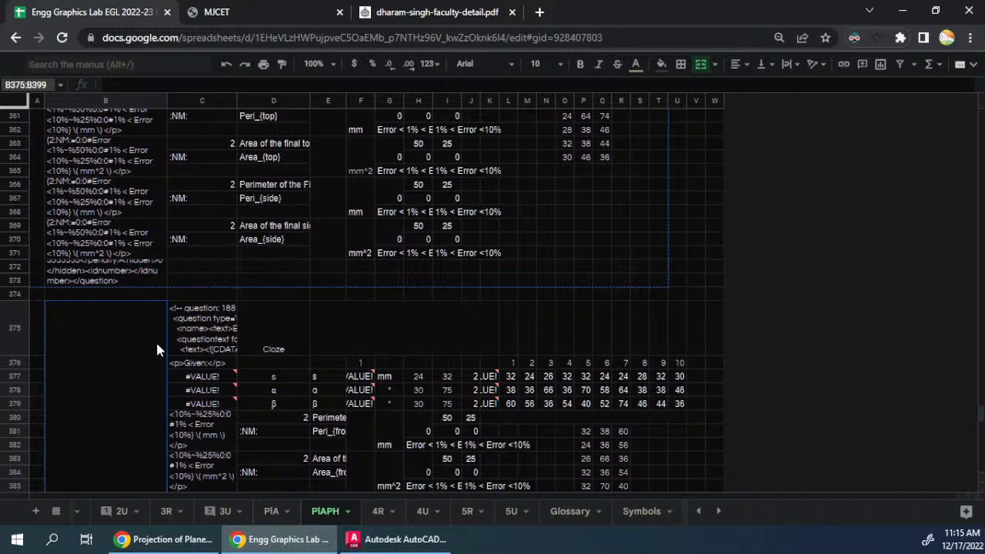
key(ctrl+v)
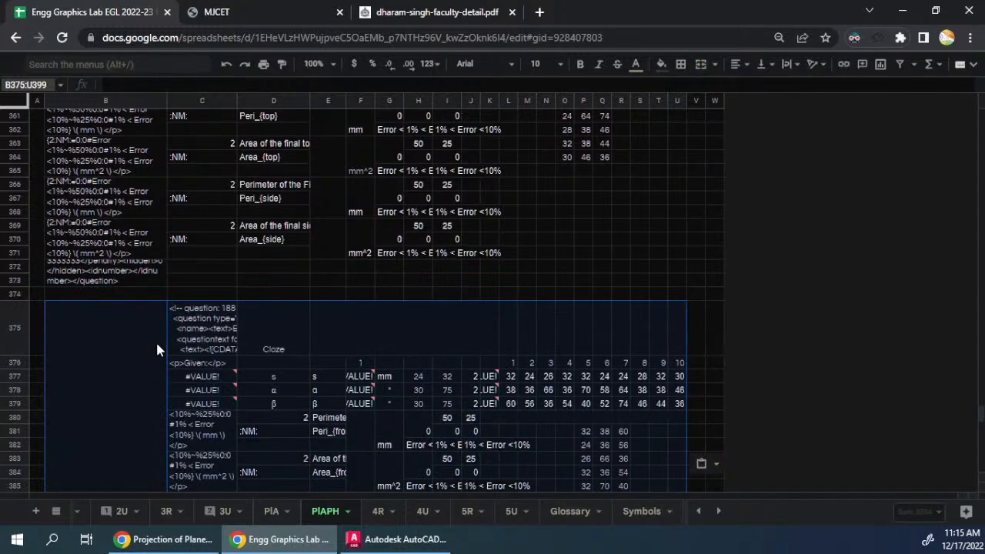
key(ctrl+z)
- Copy the fourth question block A349:T373 and paste it at A375 as the fifth question, replacing the misaligned copy
scroll(162, 345, up, 5)
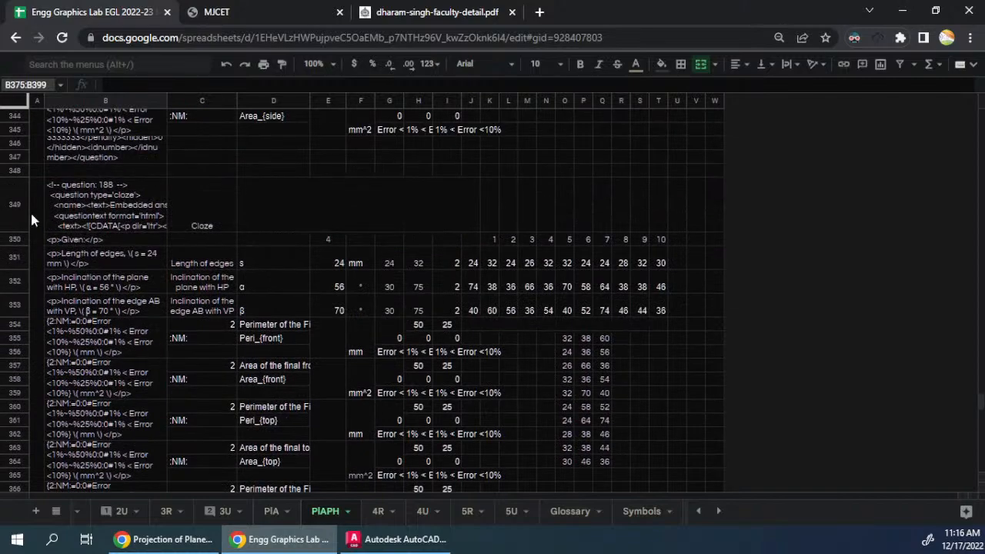
drag(37, 215, 329, 329)
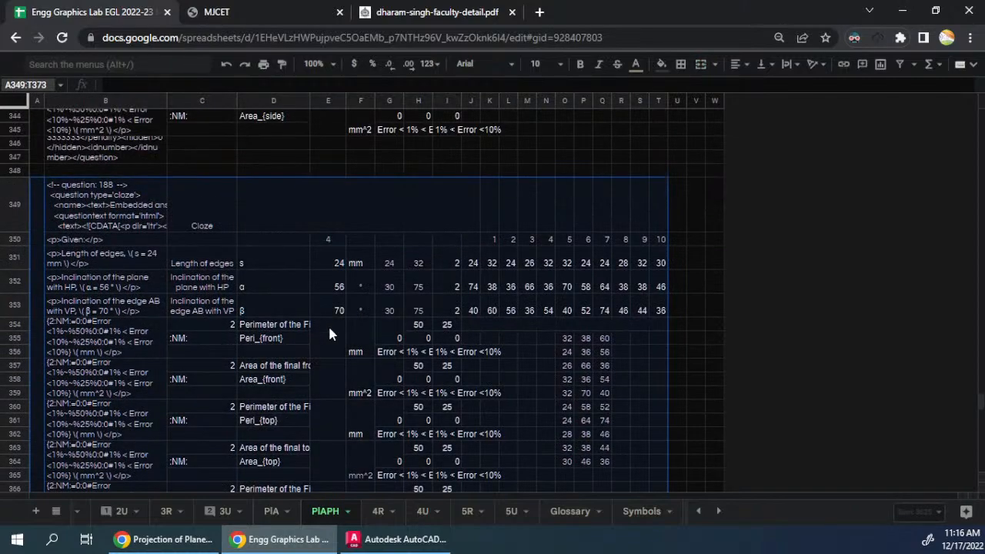
scroll(237, 292, down, 1)
key(ctrl+c)
scroll(235, 292, down, 3)
click(34, 304)
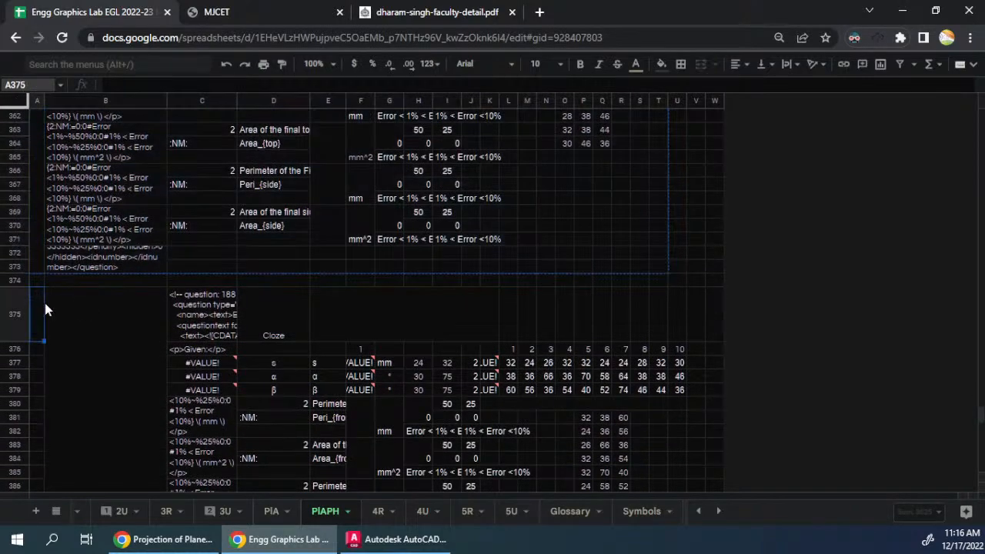
key(ctrl+v)
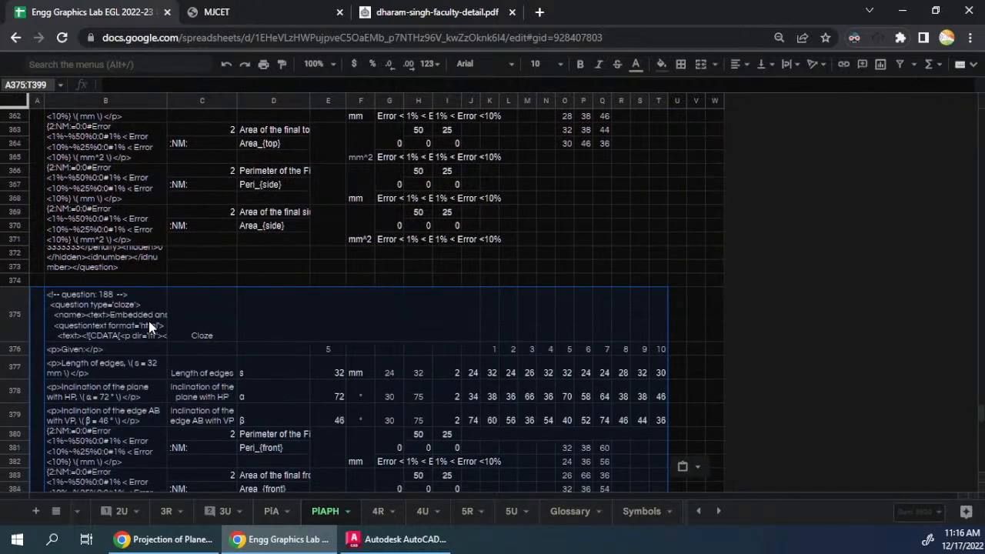
- Link the fifth question's text cell D375 to the fourth question's text in D349
click(303, 313)
text(=)
scroll(310, 277, up, 5)
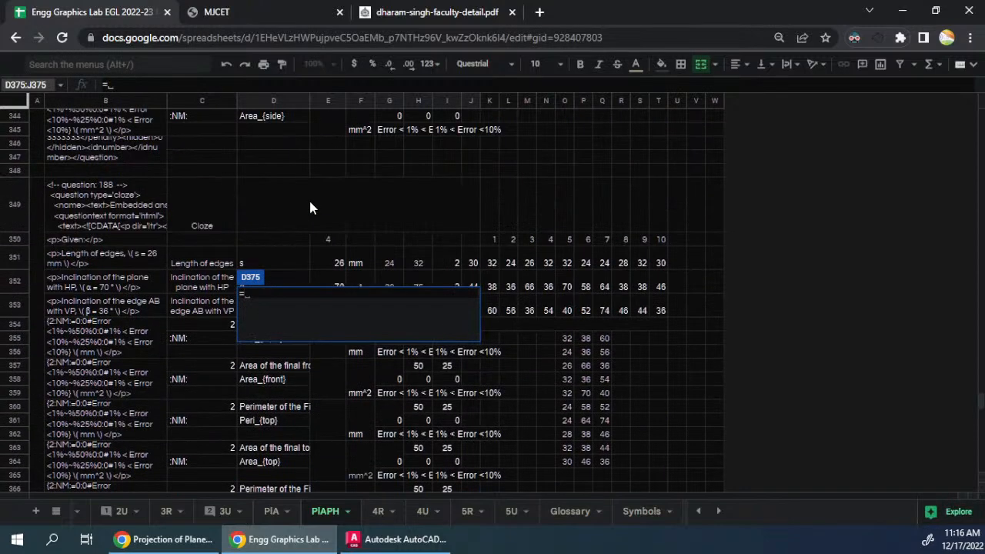
click(310, 208)
key(Return)
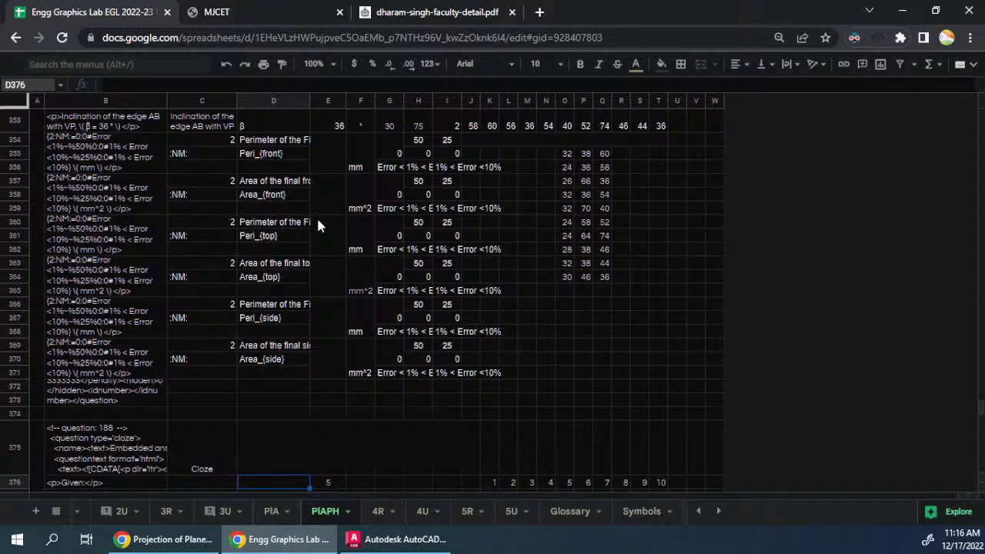
- Link the fourth question's text cell D349 to the third question's text in D323
scroll(315, 231, down, 2)
click(325, 326)
scroll(326, 327, down, 2)
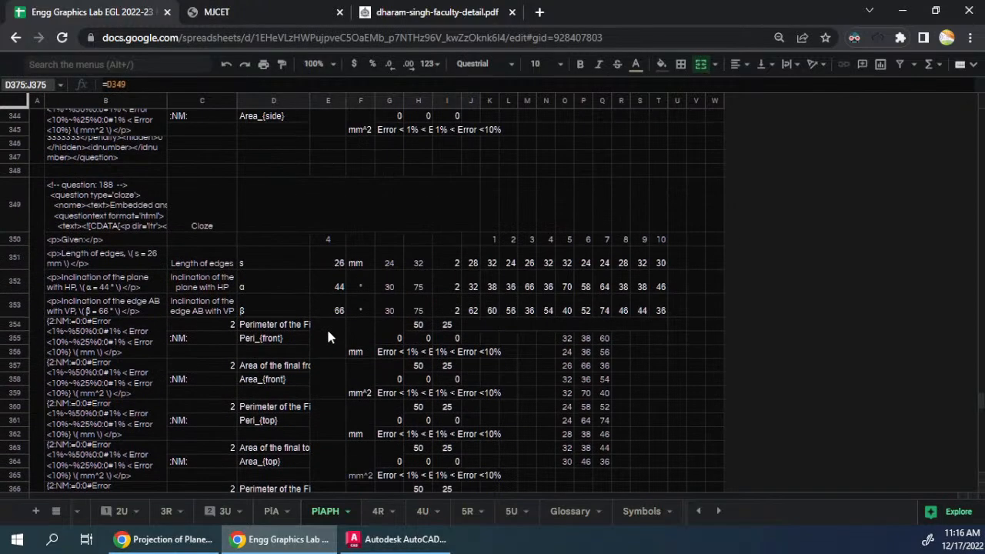
scroll(326, 327, up, 10)
scroll(327, 328, down, 5)
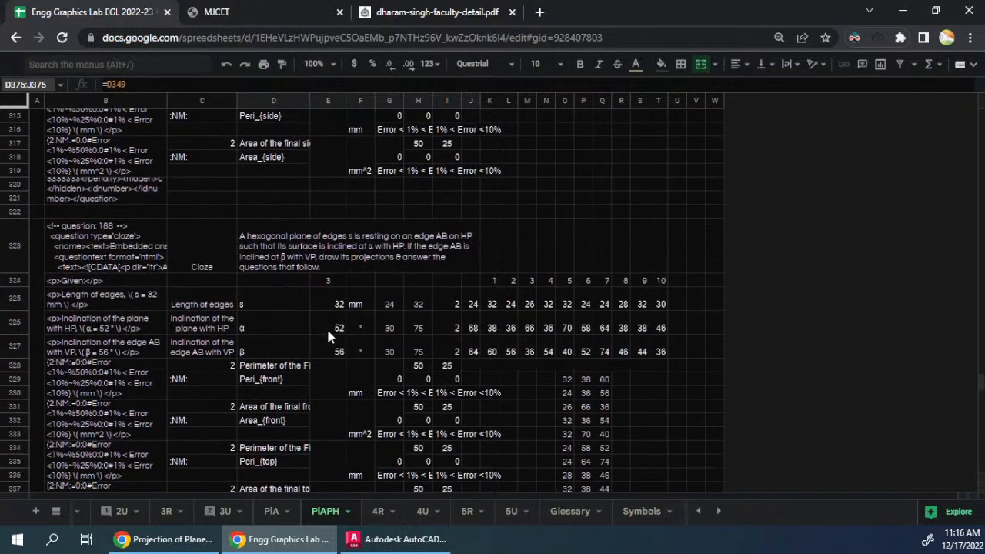
scroll(327, 327, up, 4)
click(346, 379)
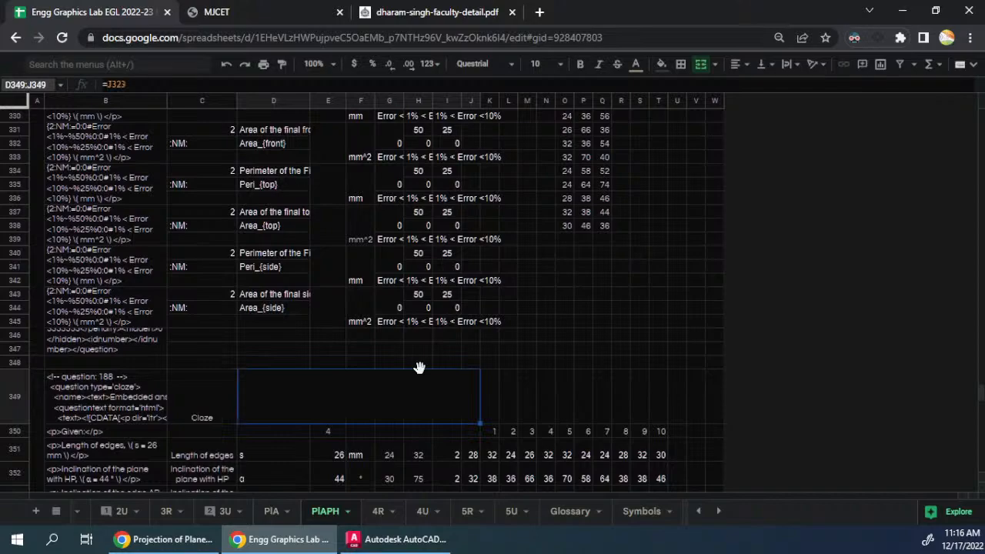
text(=)
scroll(392, 324, up, 3)
scroll(380, 289, up, 3)
click(382, 263)
key(Return)
- Review the copied Hexagon question blocks to check that their linked question text is filled in
scroll(390, 284, down, 8)
scroll(390, 284, up, 3)
scroll(390, 284, down, 3)
scroll(388, 287, down, 5)
scroll(389, 288, up, 5)
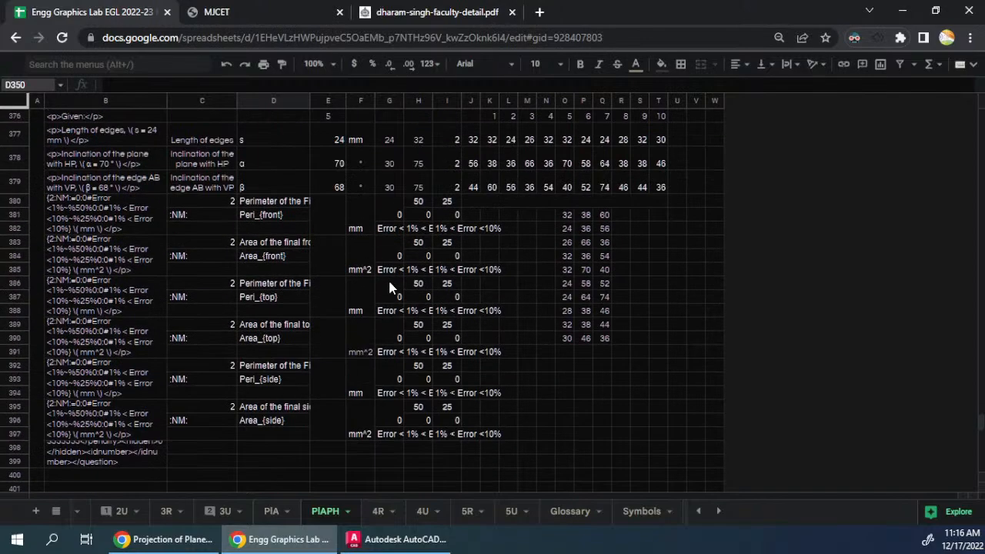
scroll(201, 296, up, 3)
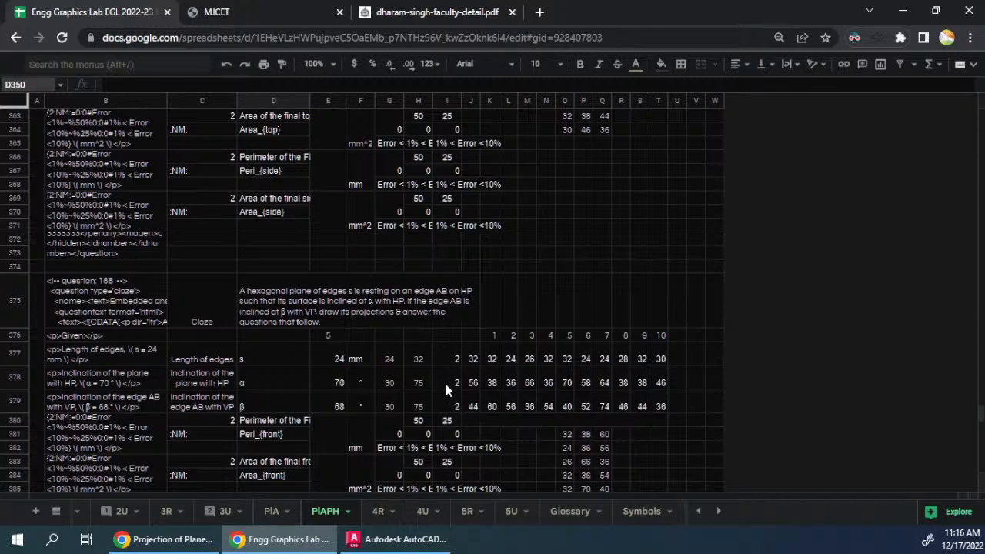
scroll(445, 384, up, 15)
scroll(445, 388, up, 8)
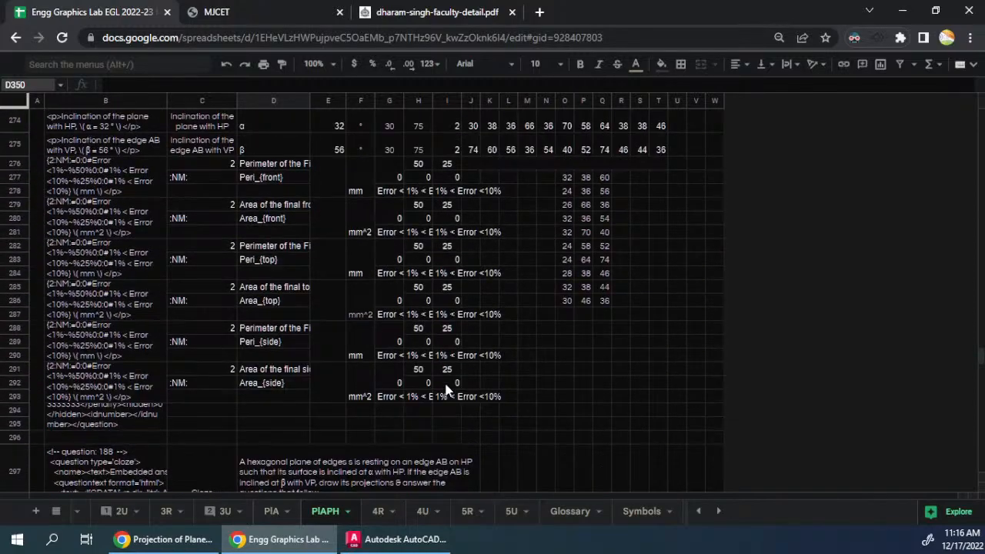
- Place the spreadsheet side by side with the Onshape window and hide column B
key(super+Left)
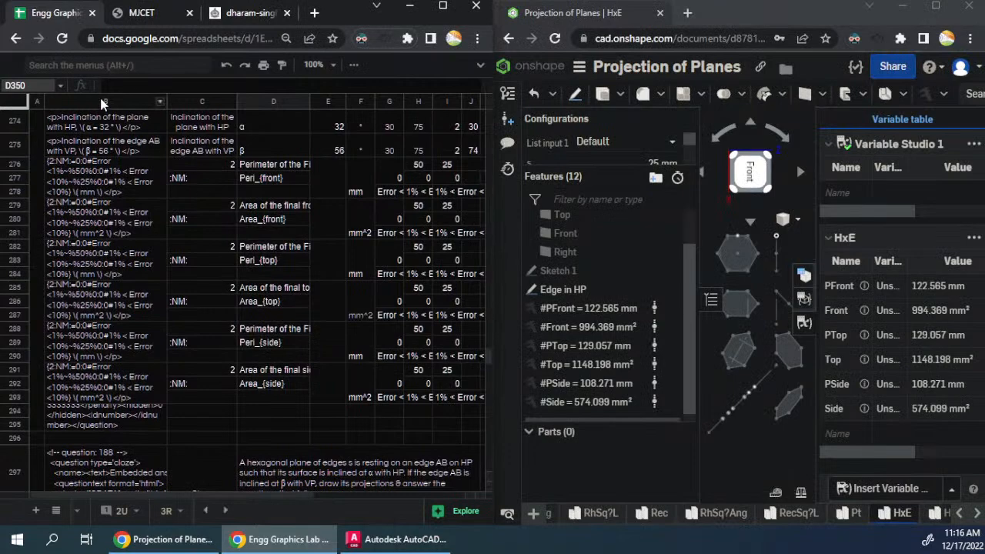
right_click(104, 104)
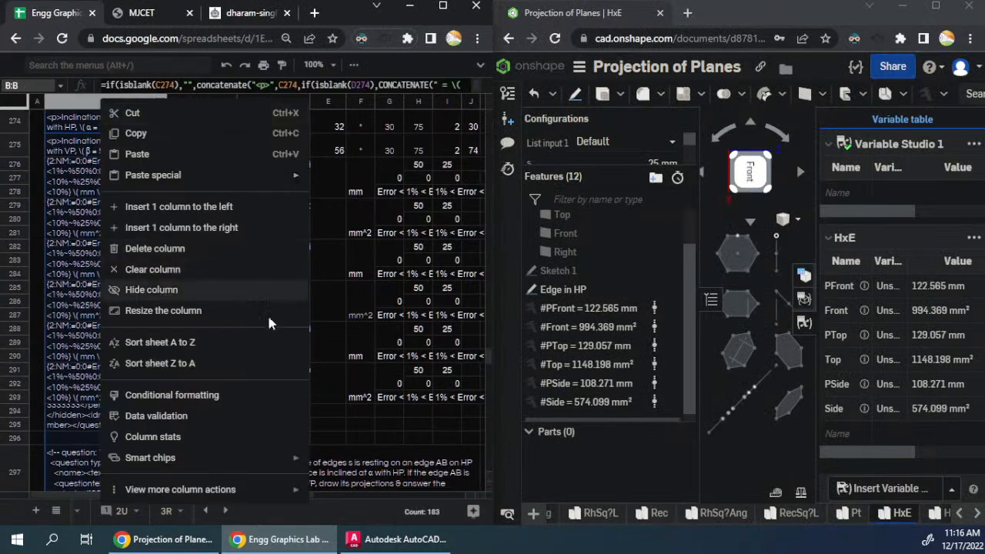
click(218, 294)
click(370, 295)
- Select J277 in the first Hexagon question, switch the Onshape hexagon's List input 1 to configuration 1, and show its configuration table
scroll(382, 325, up, 6)
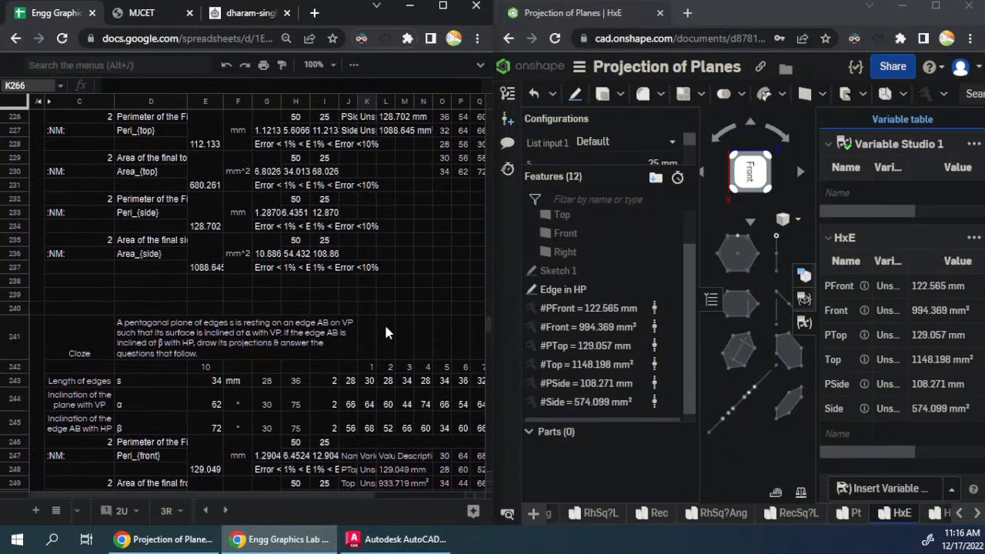
scroll(385, 333, down, 10)
click(388, 299)
click(353, 351)
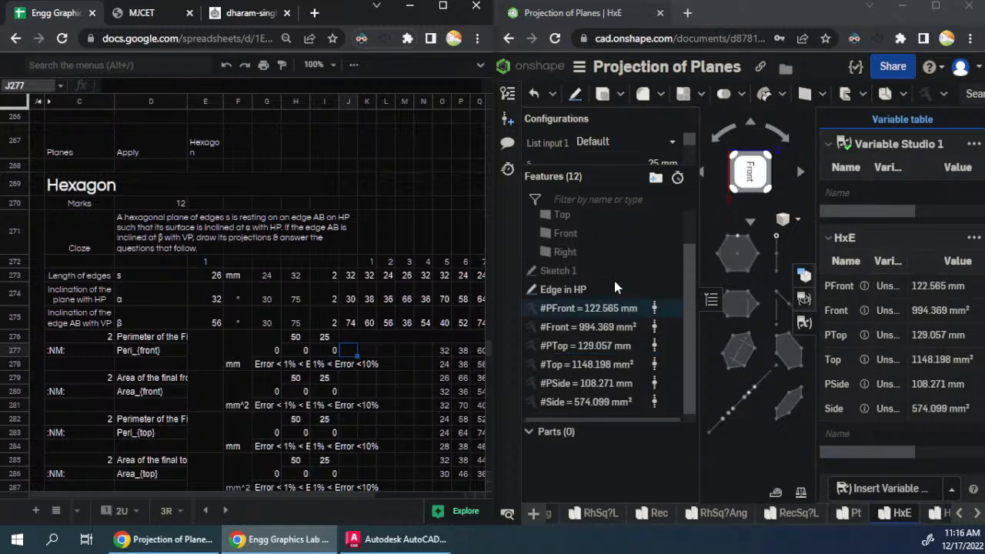
click(627, 145)
click(627, 192)
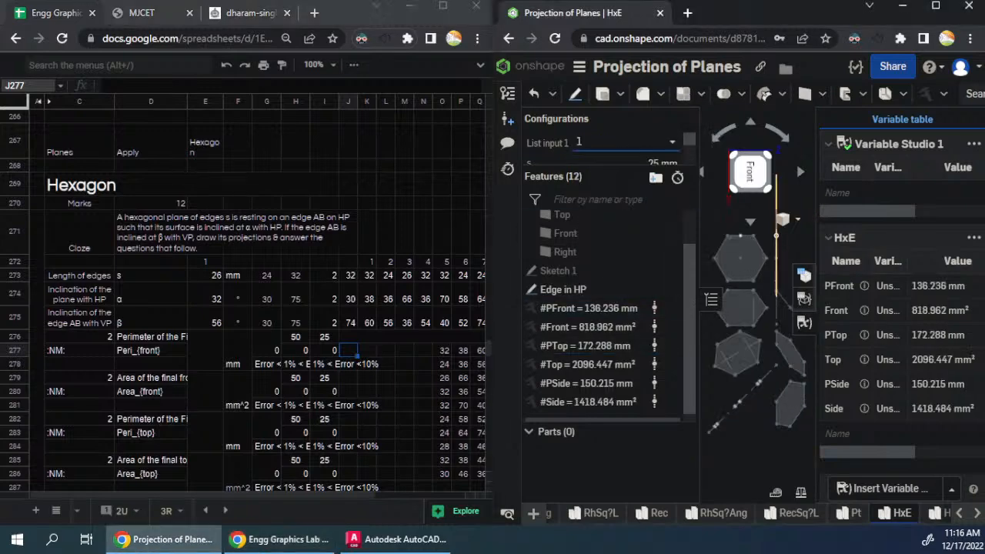
click(803, 275)
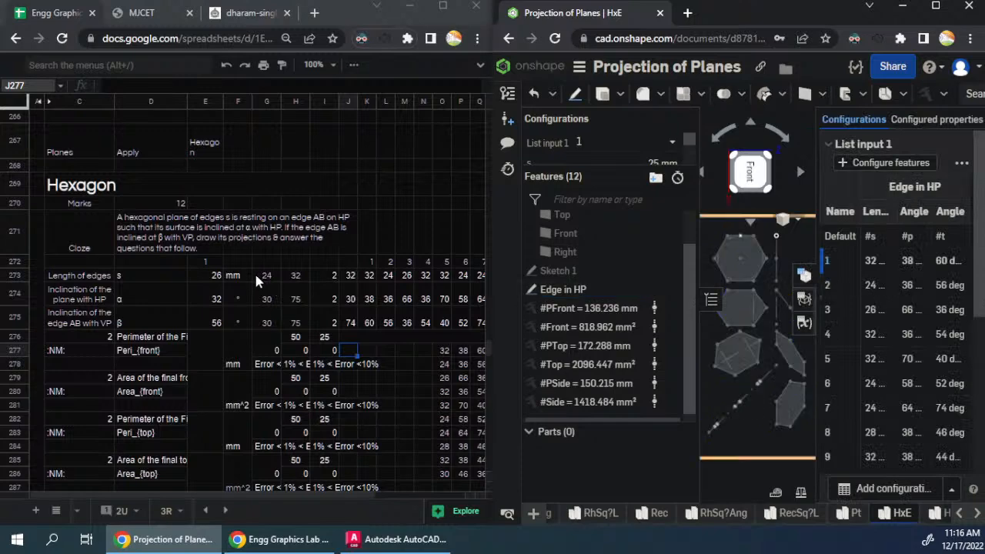
- Inspect the formula in E273 and clear the first Hexagon question's given values in E273:E275
click(206, 277)
double_click(206, 277)
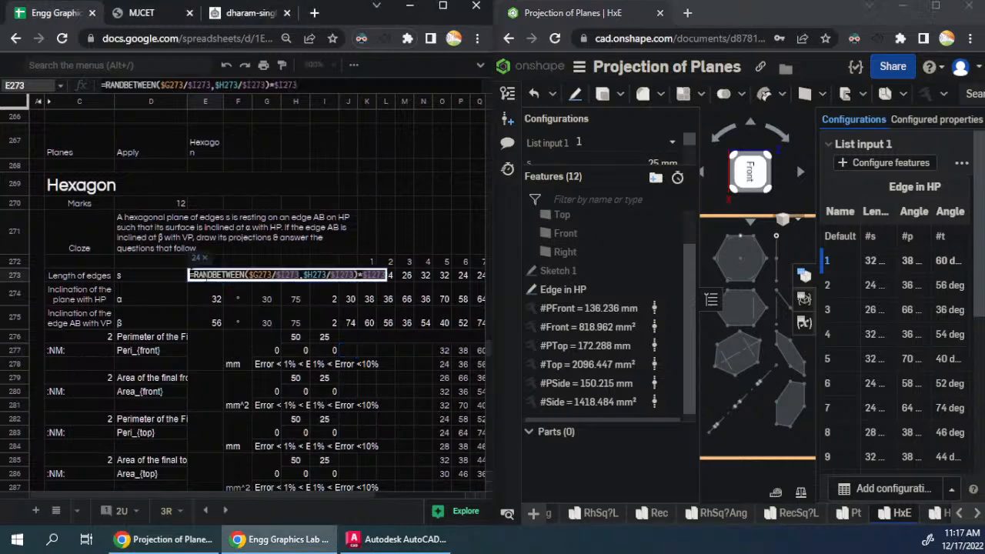
key(Escape)
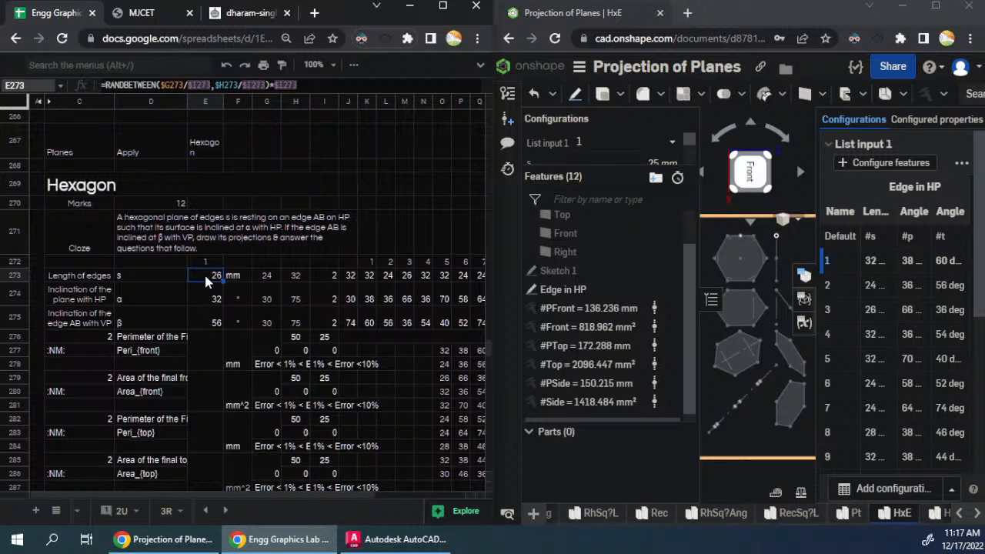
drag(207, 276, 212, 324)
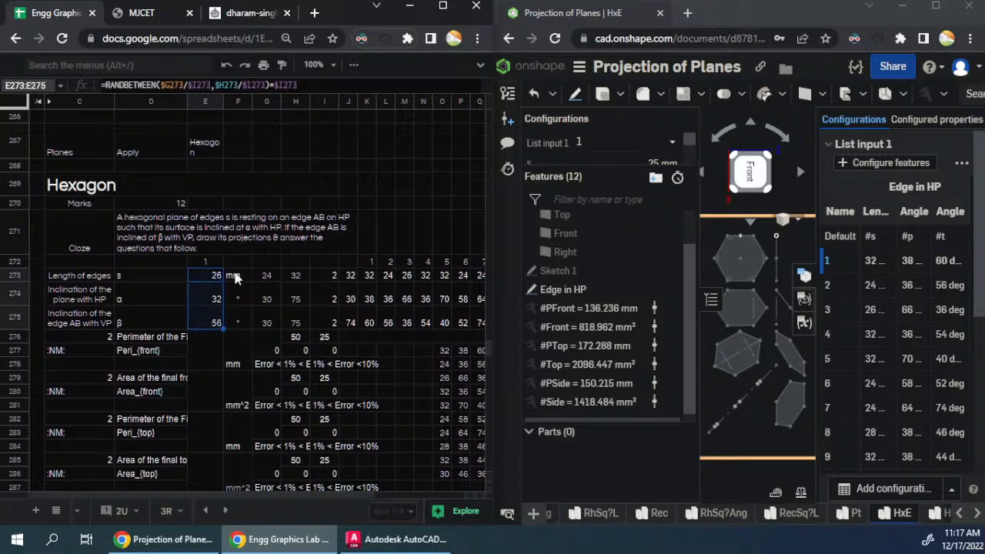
key(Delete)
- Copy the HLOOKUP formulas from E35:E37 of the second Pentagon question into E9:E11 of the first Pentagon question
scroll(238, 277, up, 6)
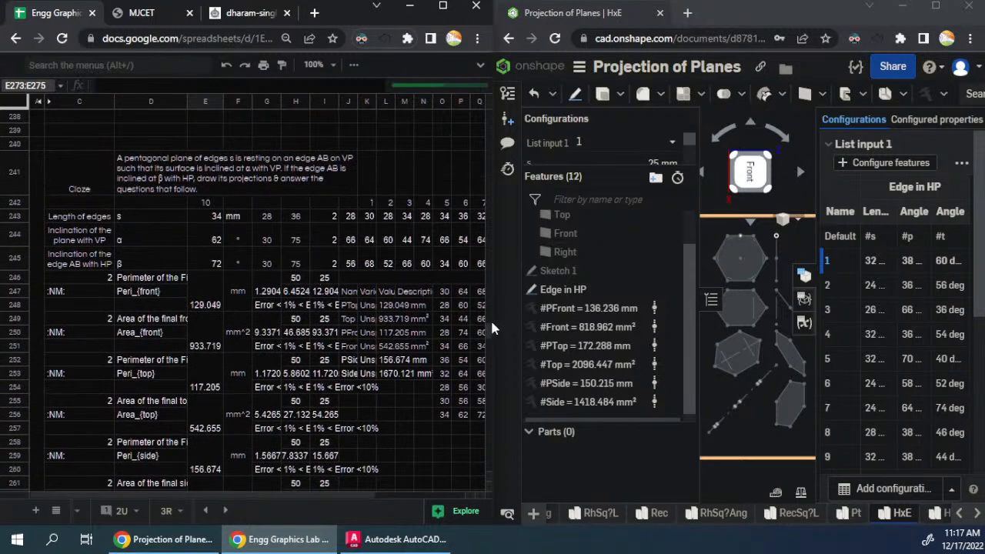
drag(487, 329, 479, 105)
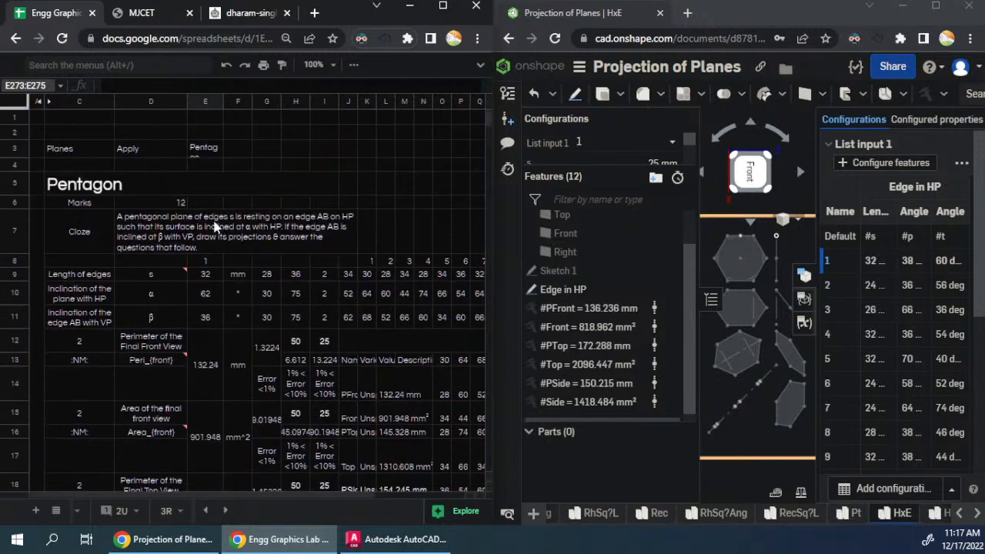
click(206, 276)
scroll(206, 275, down, 8)
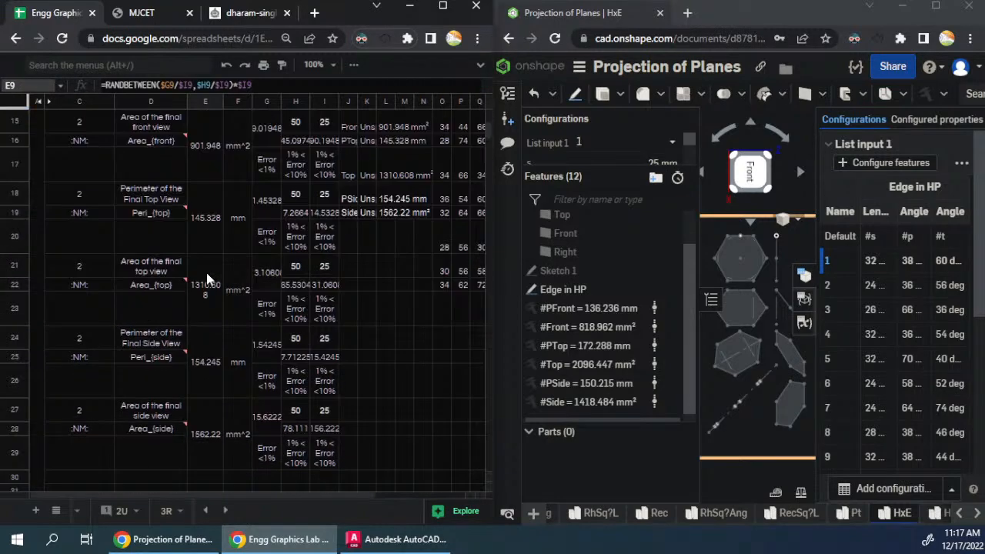
click(210, 327)
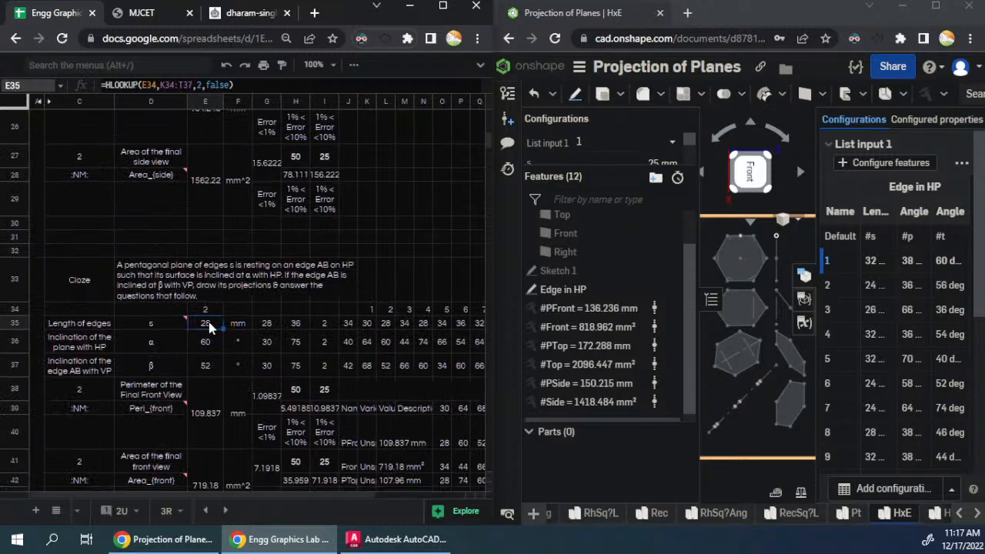
drag(206, 324, 206, 365)
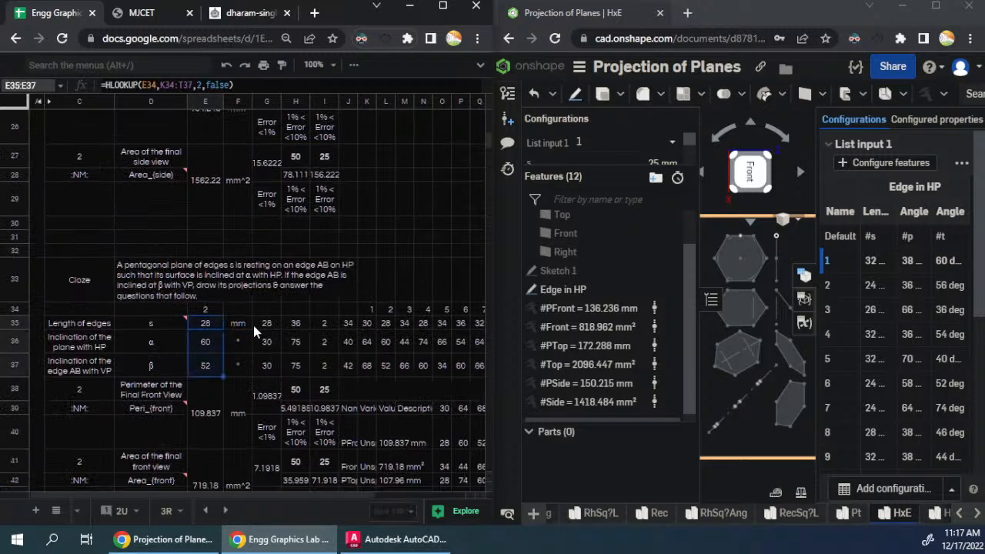
scroll(251, 312, up, 6)
scroll(251, 300, up, 2)
click(214, 278)
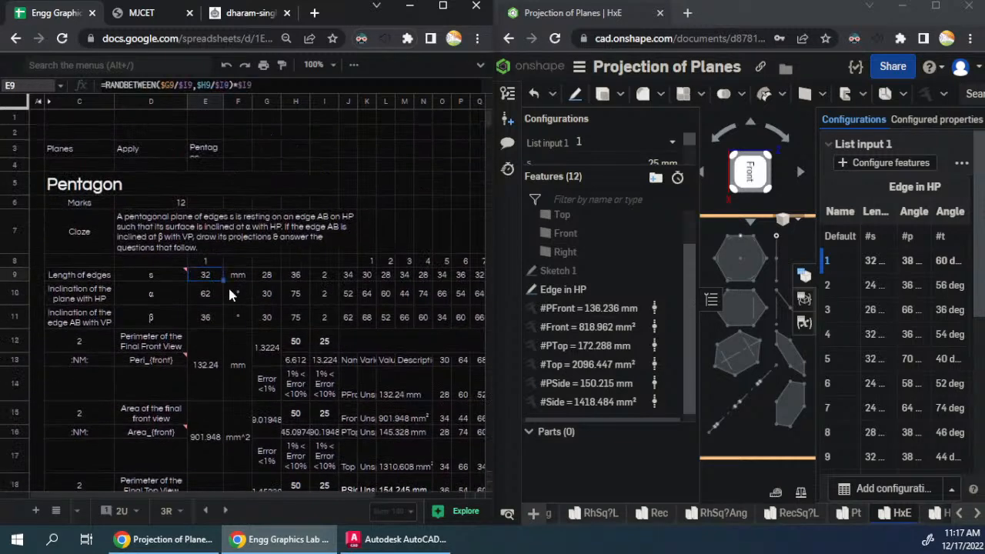
key(ctrl+v)
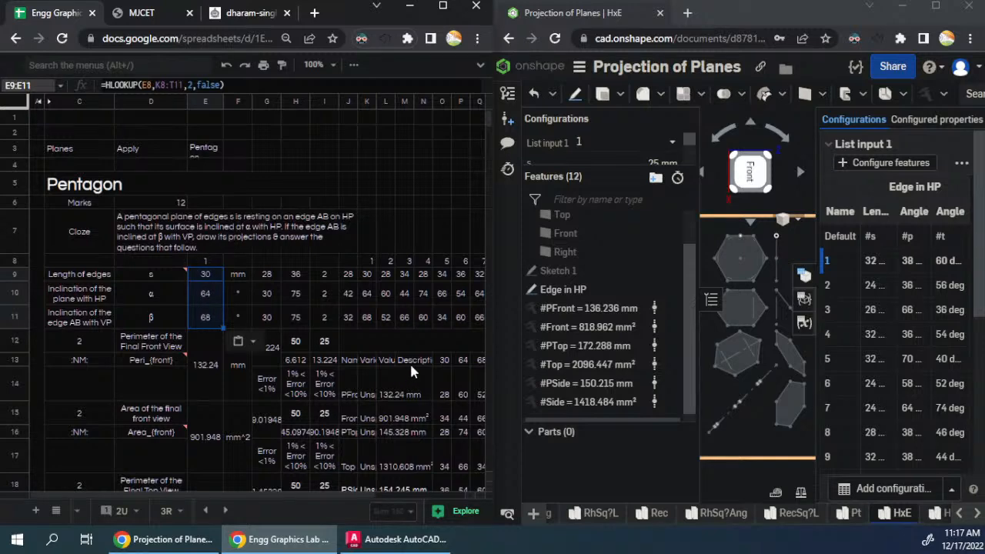
- Paste the copied HLOOKUP formulas into E273:E275 of the first Hexagon question
scroll(220, 311, down, 20)
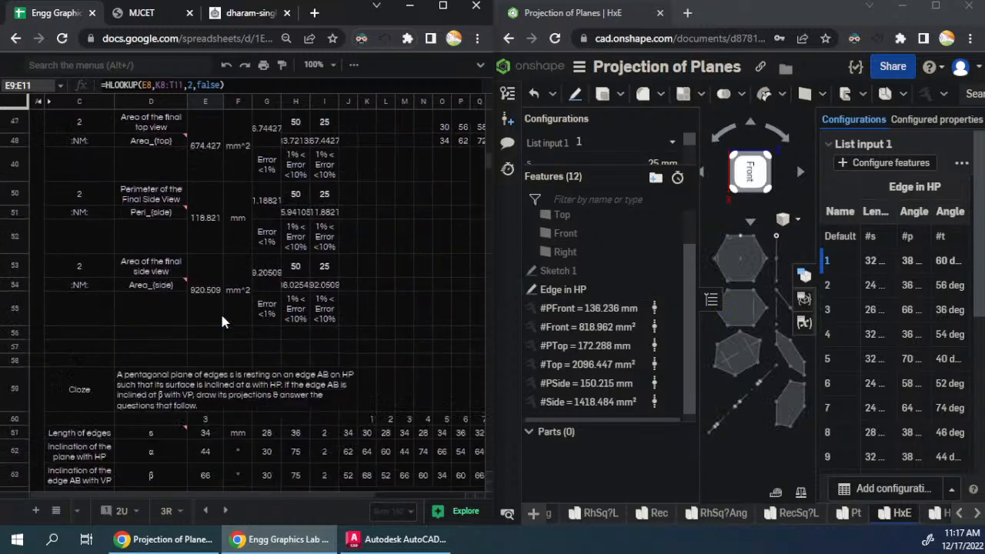
scroll(220, 317, down, 20)
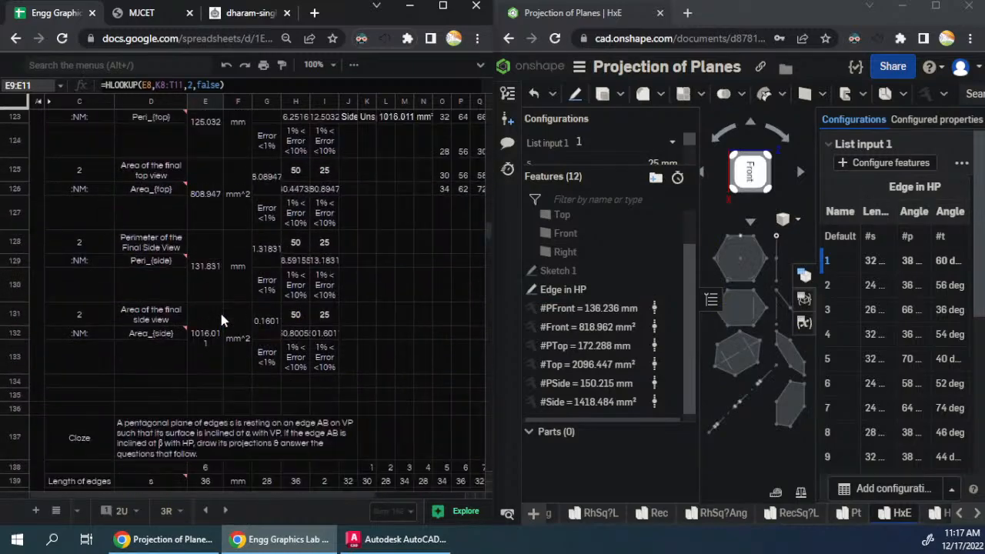
scroll(221, 319, down, 20)
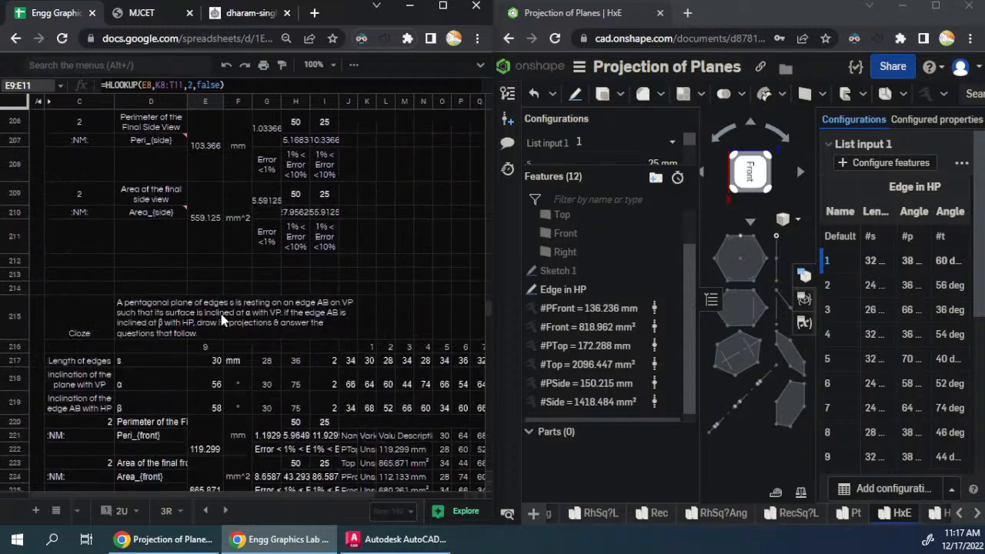
scroll(220, 314, down, 10)
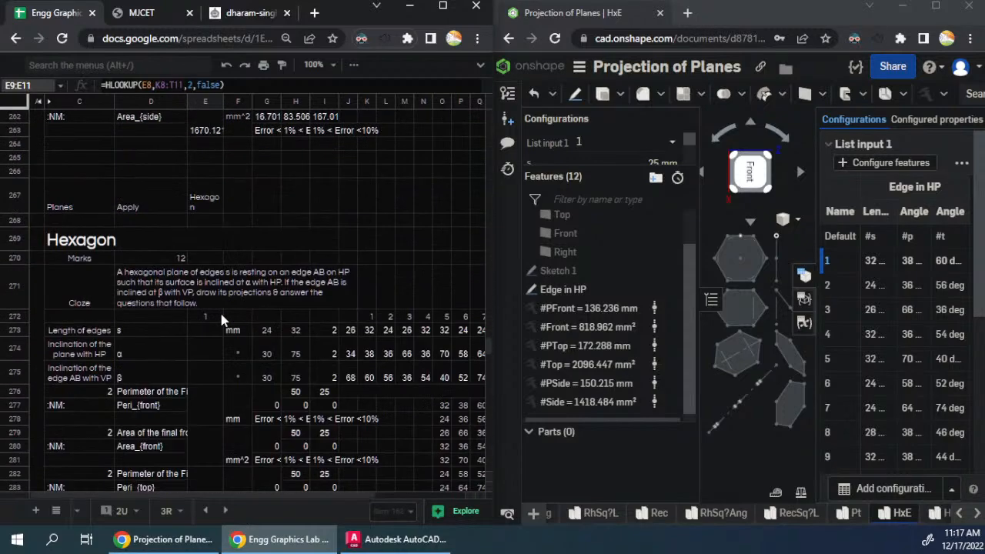
click(172, 282)
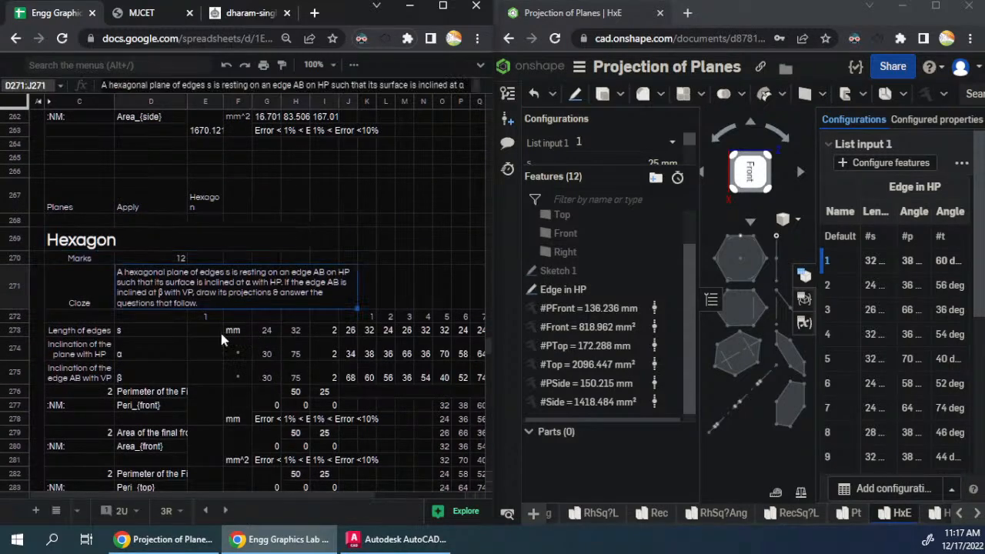
click(206, 325)
key(shift+Down)
key(shift+Down)
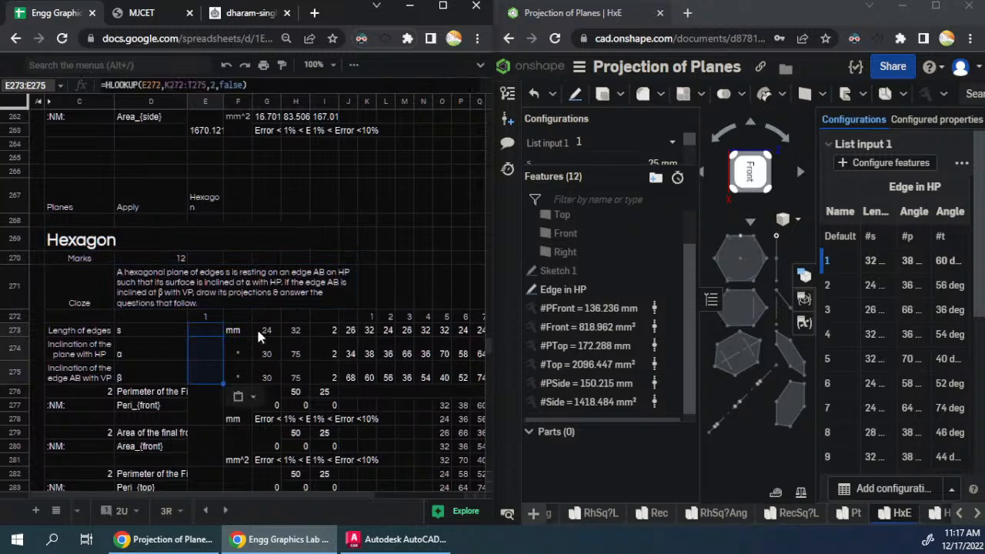
click(208, 327)
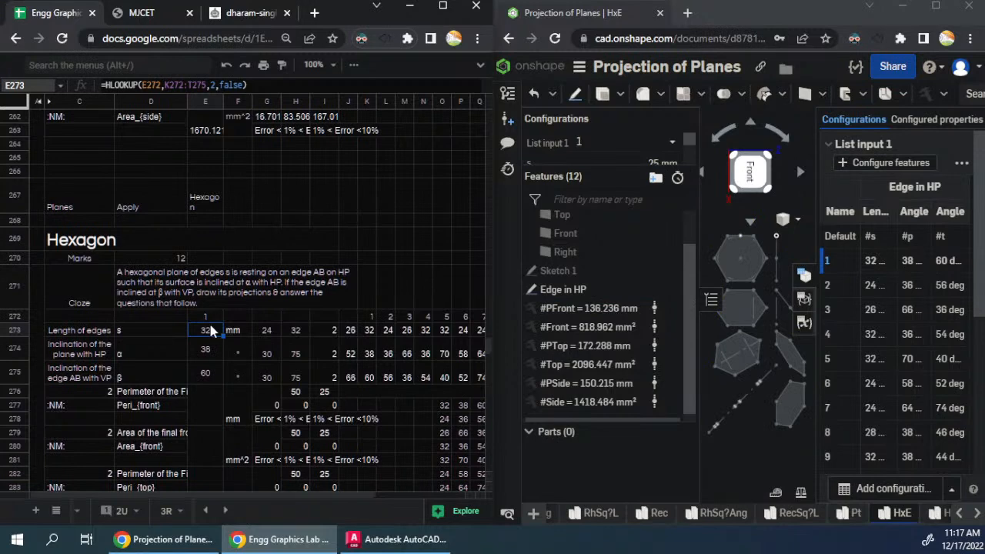
- Copy the HxE variable table for configuration 1 from Onshape and paste it at J277 of the first Hexagon question
scroll(388, 369, down, 2)
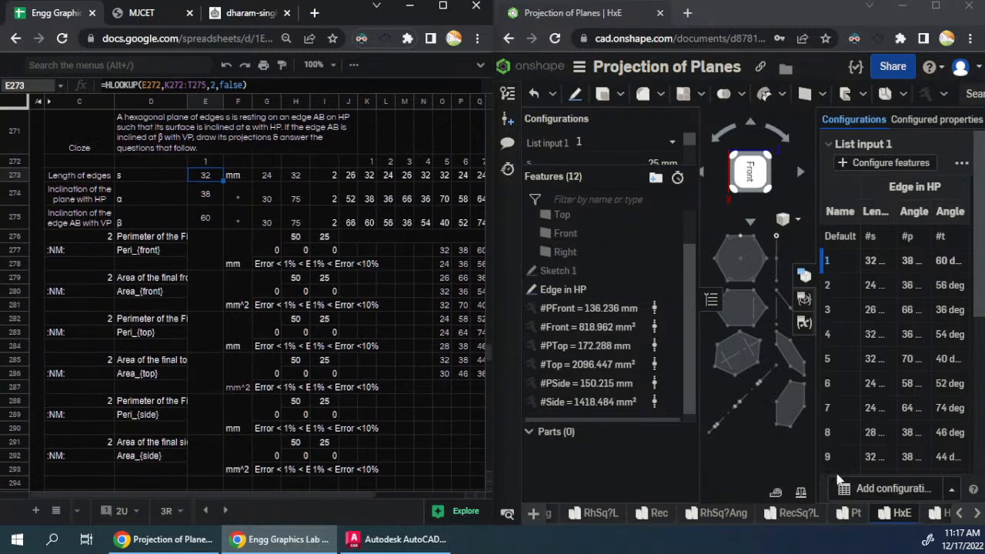
click(808, 331)
click(804, 323)
click(973, 237)
click(921, 261)
click(350, 249)
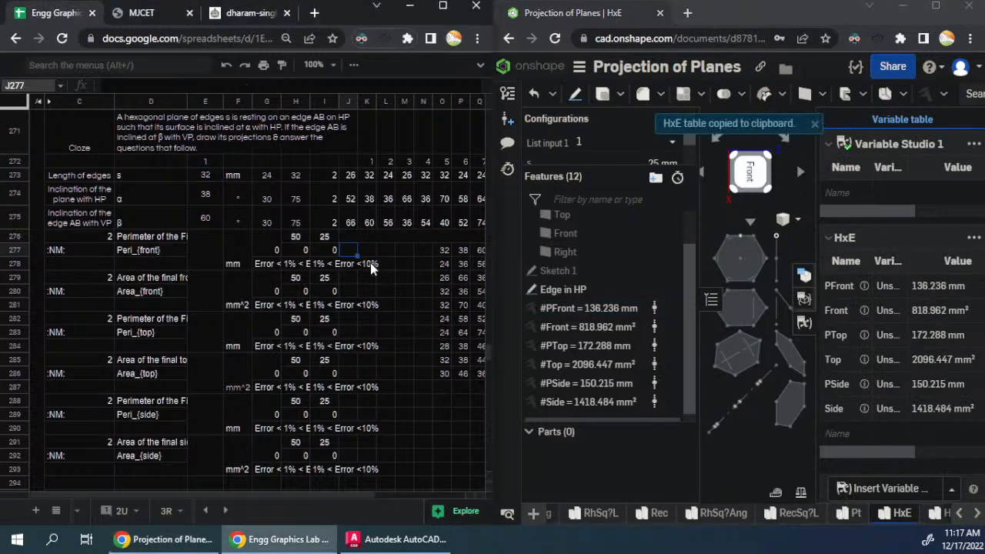
key(ctrl+v)
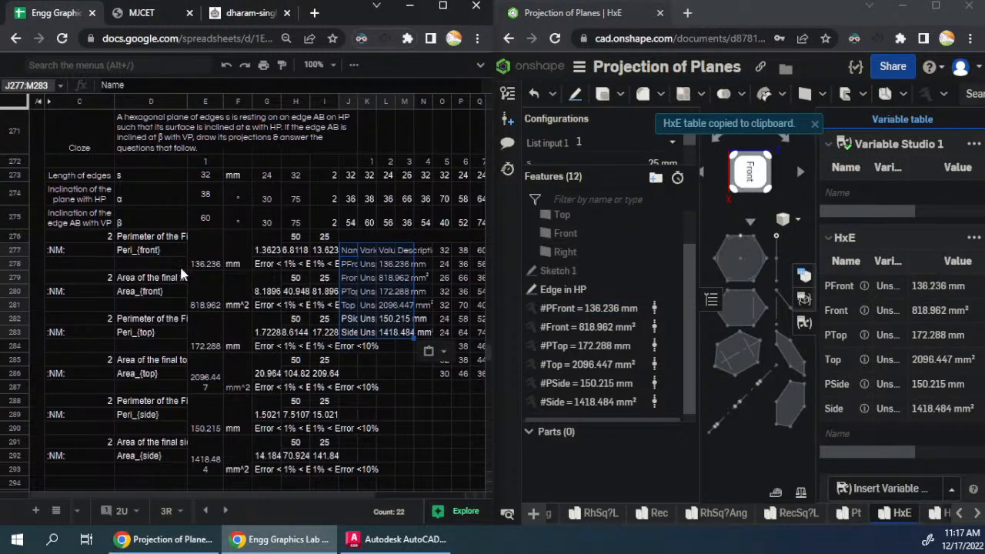
- Switch List input 1 to configuration 2 and copy the HxE variable table to J303 of the second Hexagon question
scroll(215, 308, down, 1)
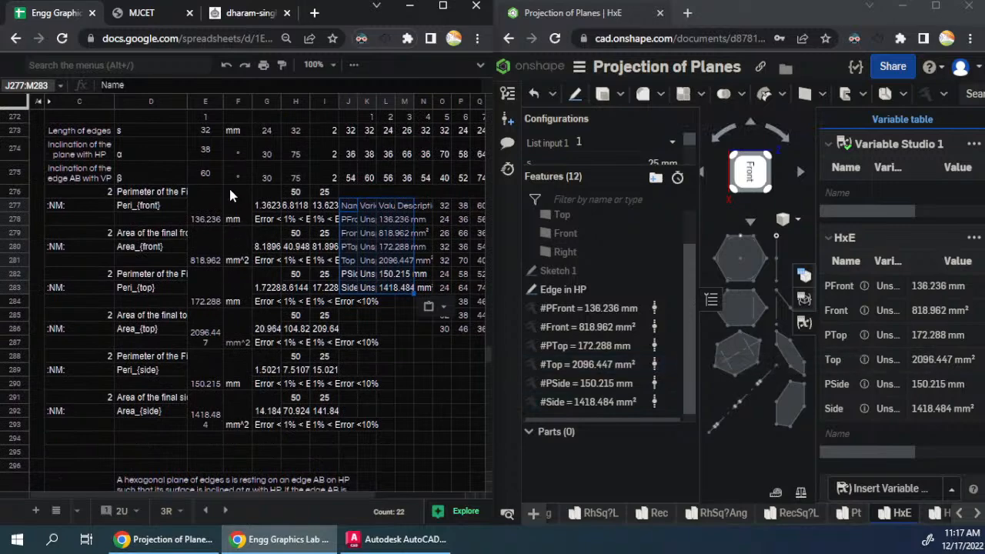
scroll(244, 274, up, 2)
scroll(244, 285, down, 6)
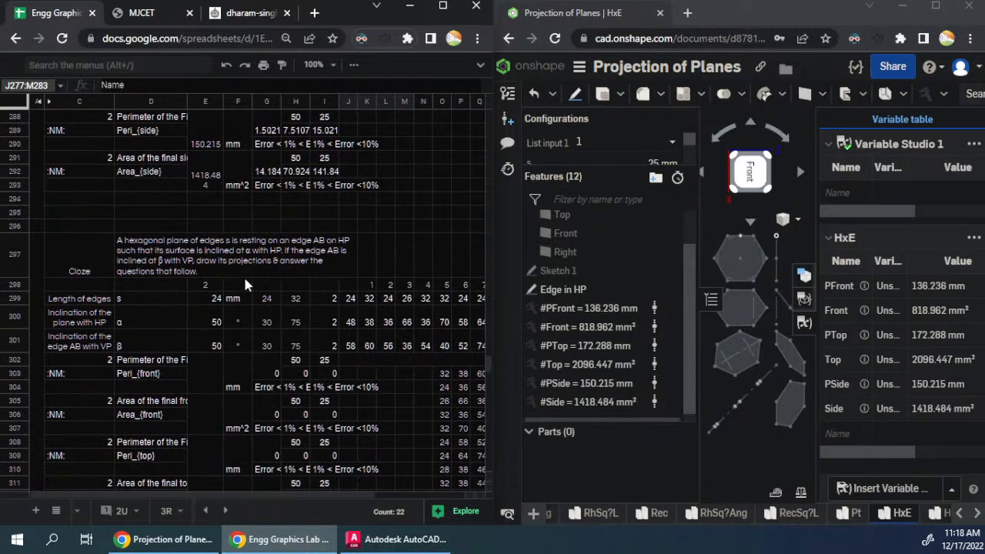
click(604, 142)
click(593, 193)
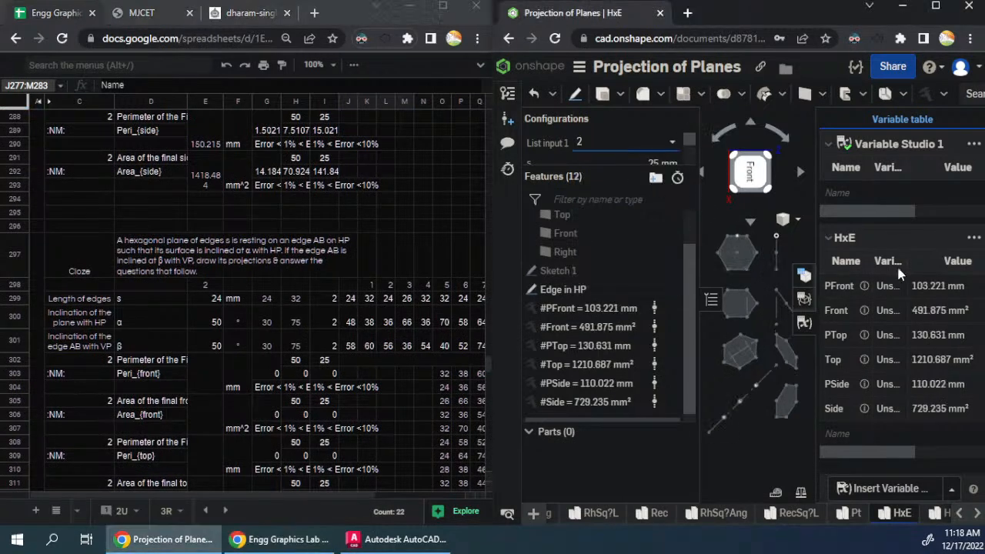
click(973, 239)
click(947, 260)
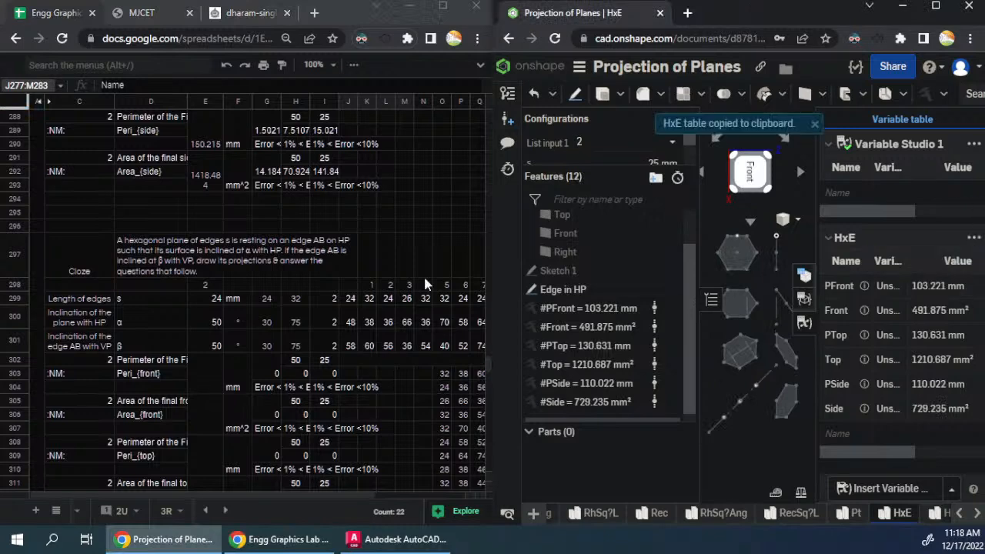
click(348, 374)
key(ctrl+v)
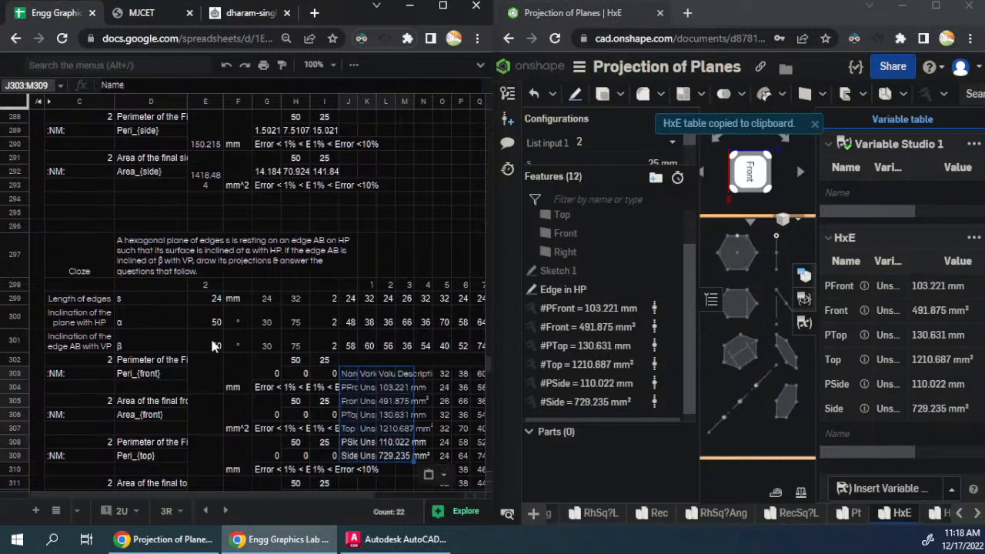
- Switch List input 1 to configuration 3 and copy the HxE variable table to J329 of the third Hexagon question
scroll(188, 333, down, 3)
scroll(187, 333, down, 3)
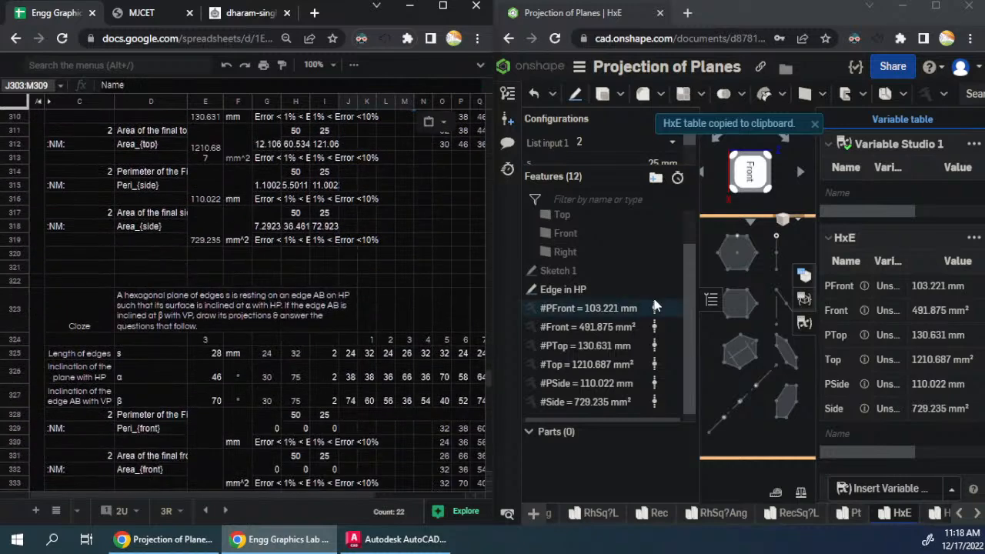
click(623, 143)
click(596, 220)
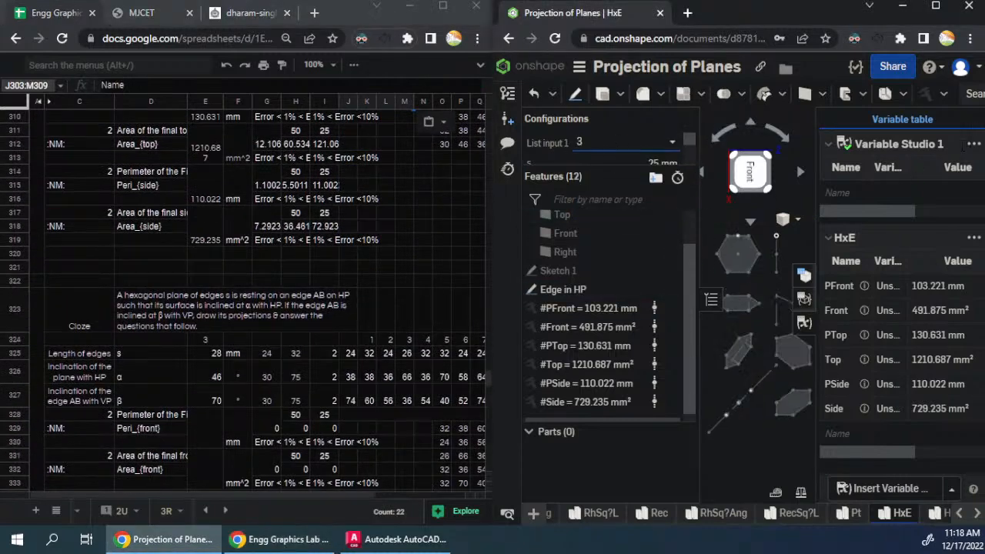
click(974, 238)
click(901, 260)
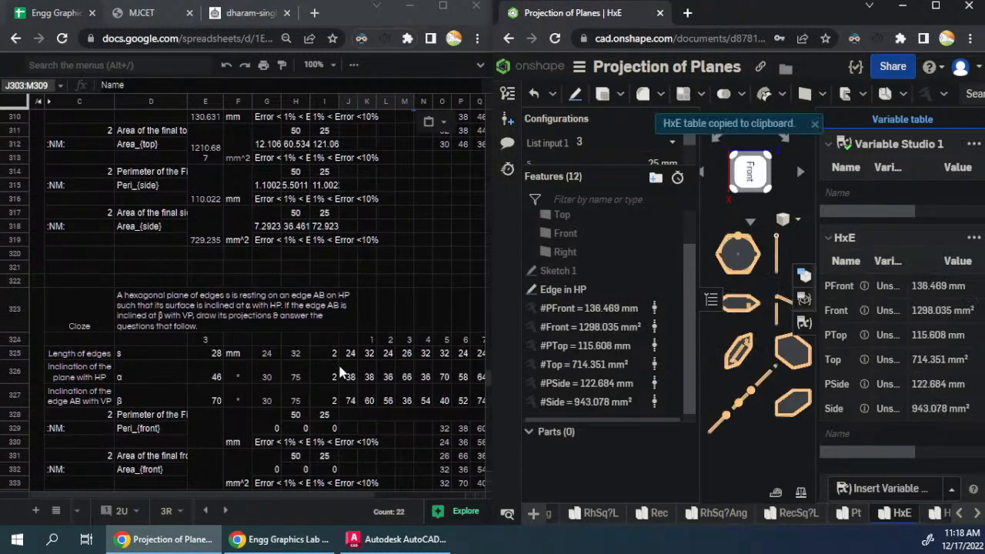
click(349, 431)
key(ctrl+v)
- Switch List input 1 to configuration 4 and copy the HxE variable table to J355 of the fourth Hexagon question
scroll(415, 431, down, 5)
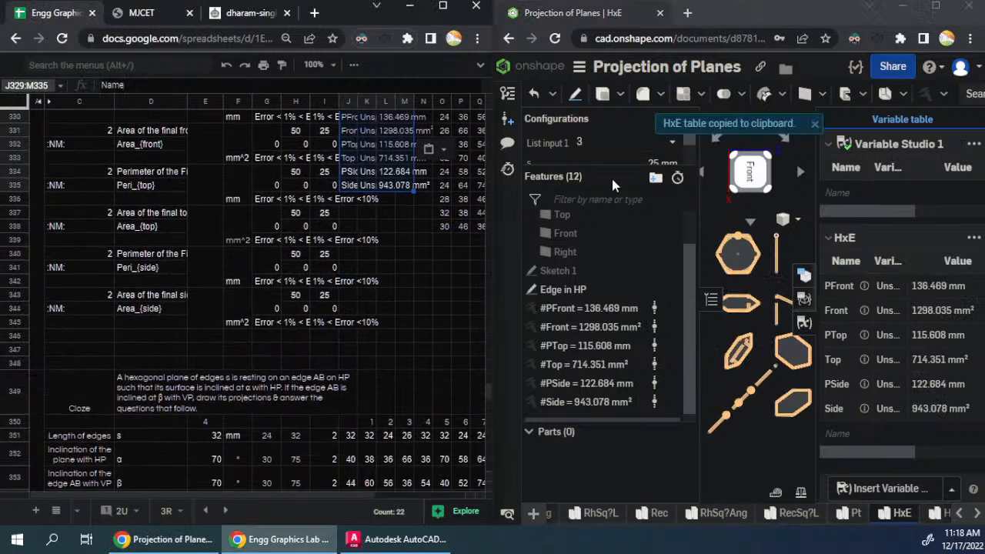
click(623, 143)
click(596, 201)
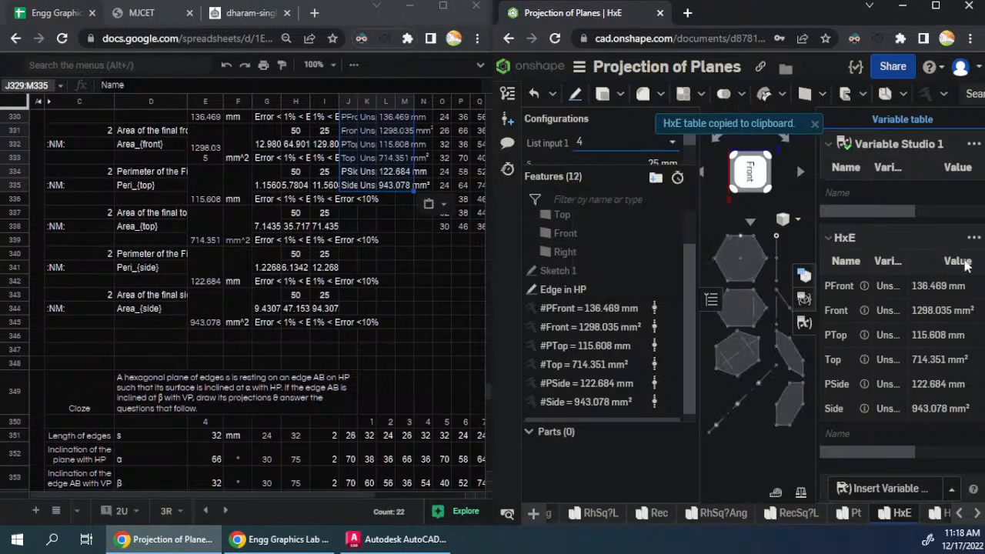
click(974, 238)
click(900, 260)
scroll(354, 444, down, 1)
scroll(354, 444, down, 3)
click(350, 350)
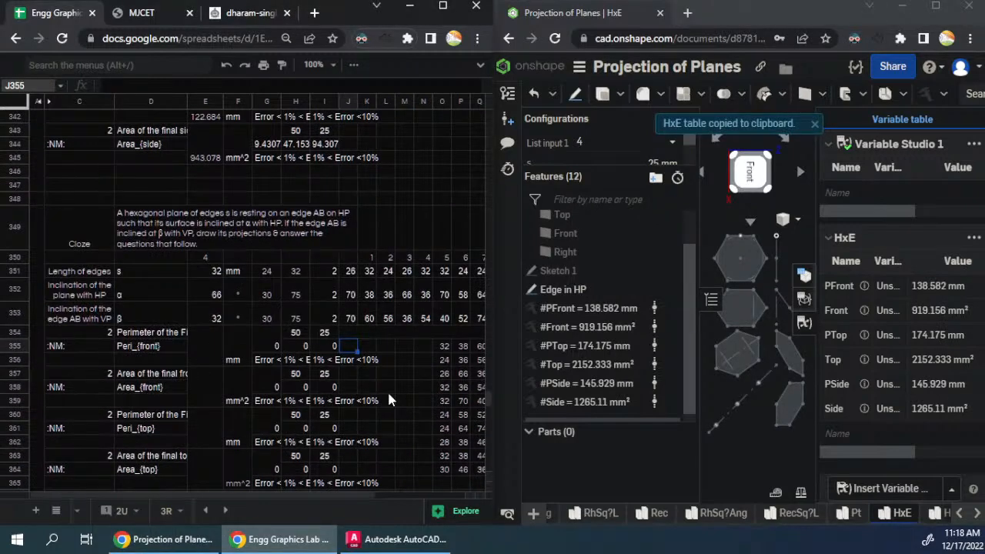
key(ctrl+v)
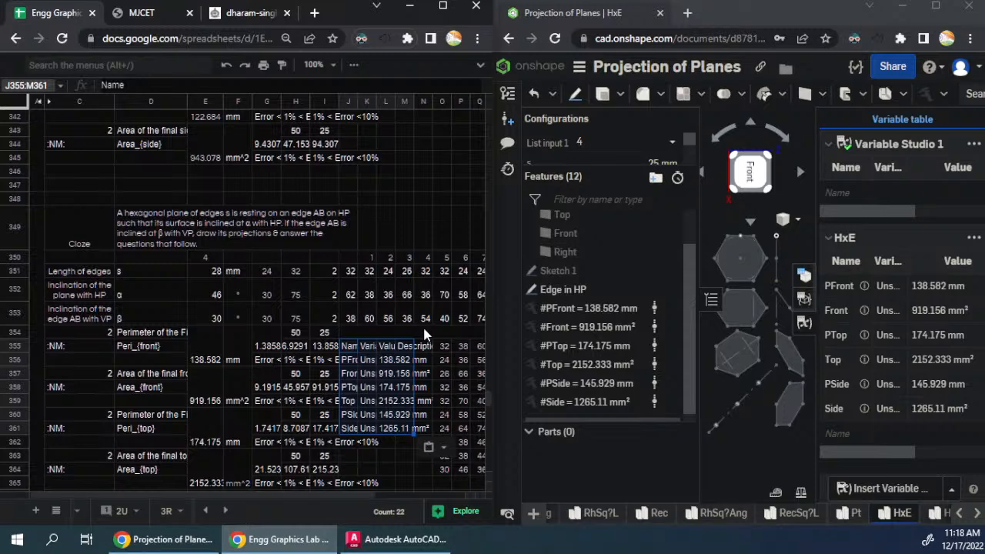
- Inspect the formula in E351 and copy the HLOOKUP formulas from E273:E275 to E299:E301 of the second Hexagon question
click(213, 277)
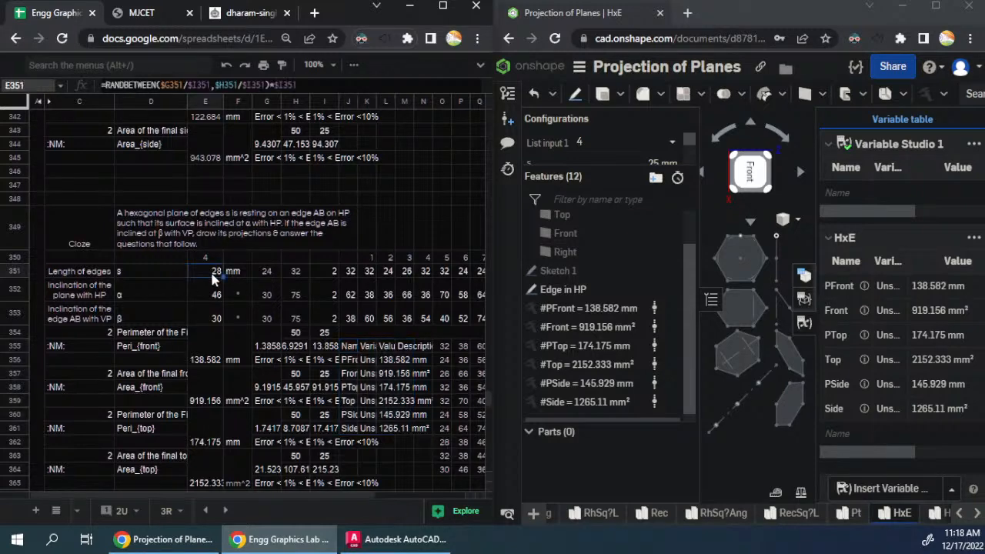
double_click(210, 269)
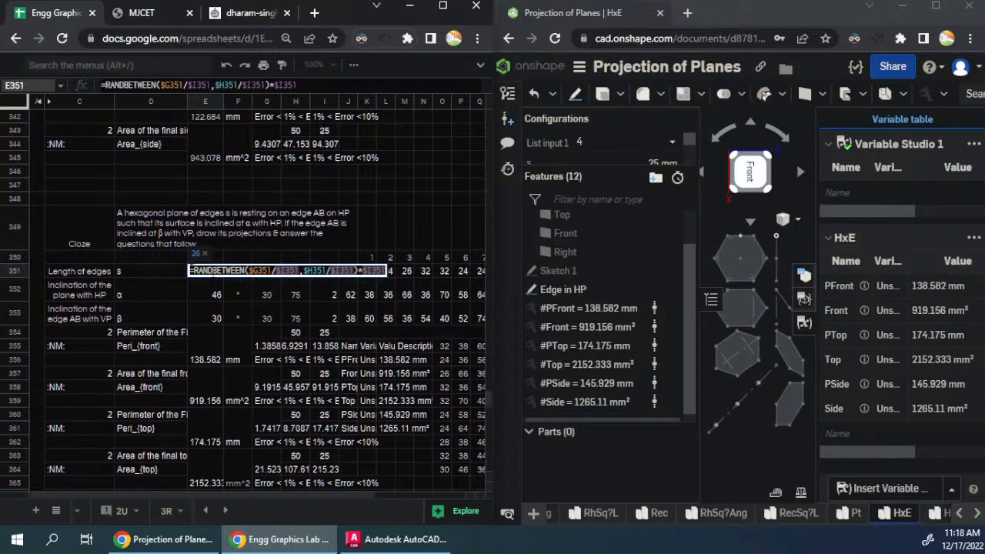
key(Escape)
scroll(268, 284, up, 5)
scroll(268, 283, up, 7)
scroll(268, 283, up, 3)
click(206, 262)
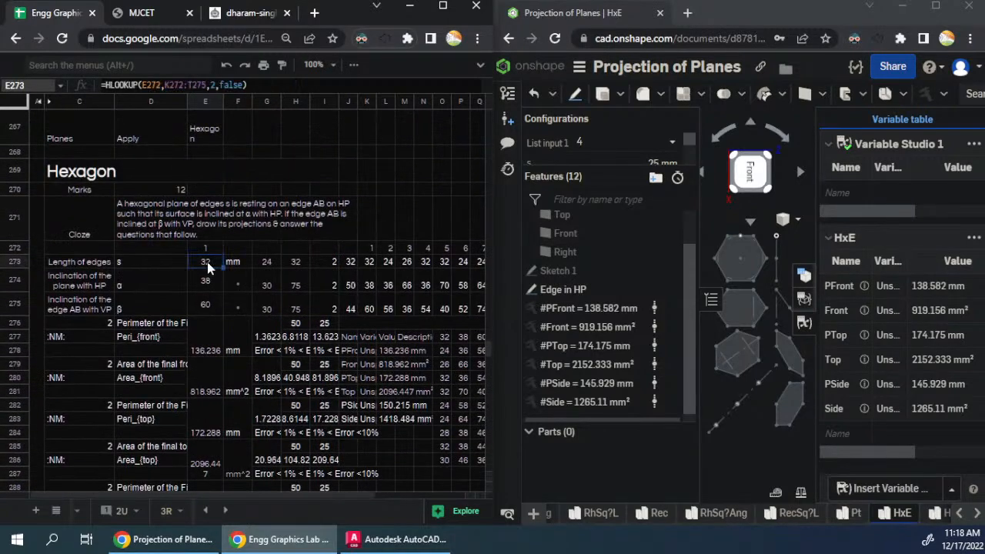
drag(209, 262, 206, 304)
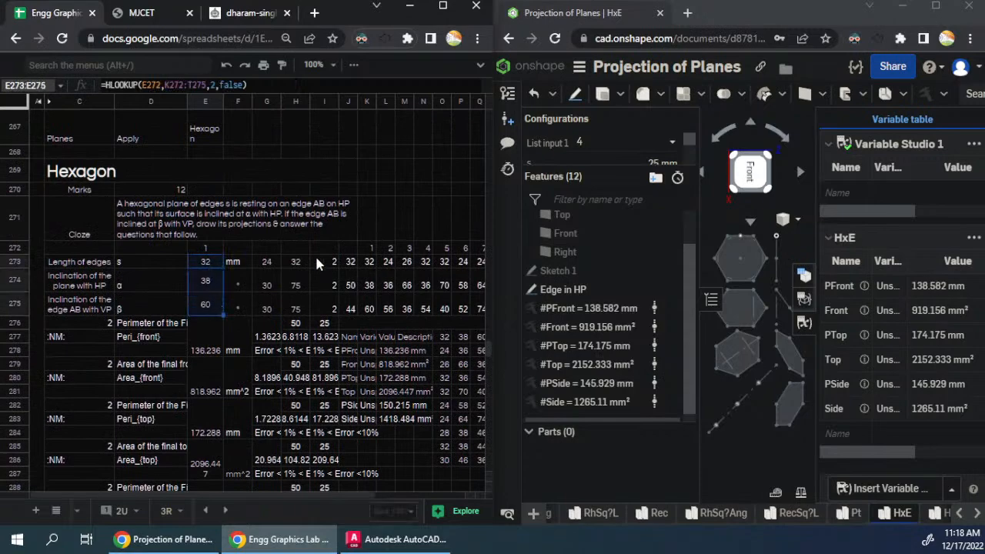
key(ctrl+c)
scroll(243, 266, down, 8)
click(207, 339)
key(ctrl+v)
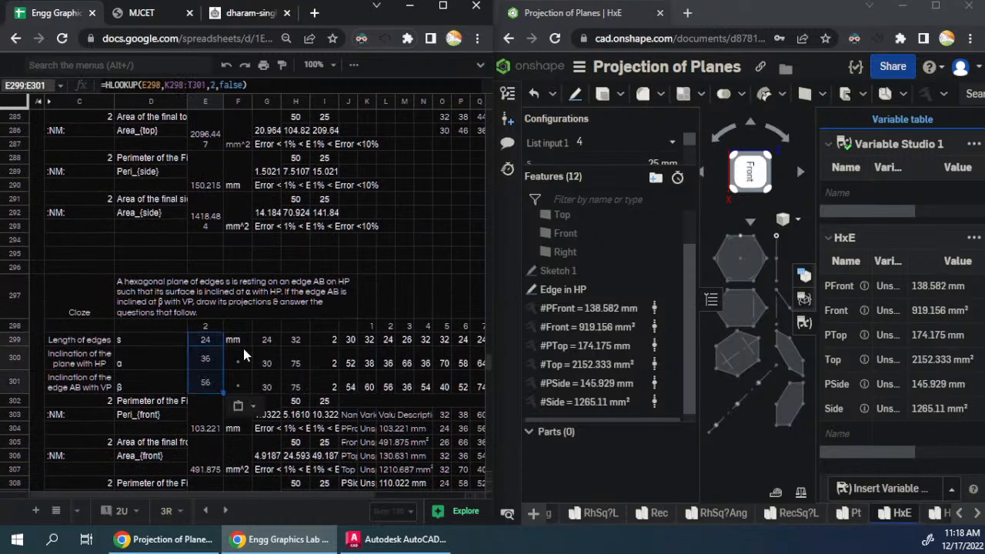
- Paste the HLOOKUP formulas into the given values of the third, fourth and fifth Hexagon questions, starting at E325, E351 and E377
scroll(243, 348, down, 10)
click(219, 300)
scroll(220, 305, down, 9)
click(216, 230)
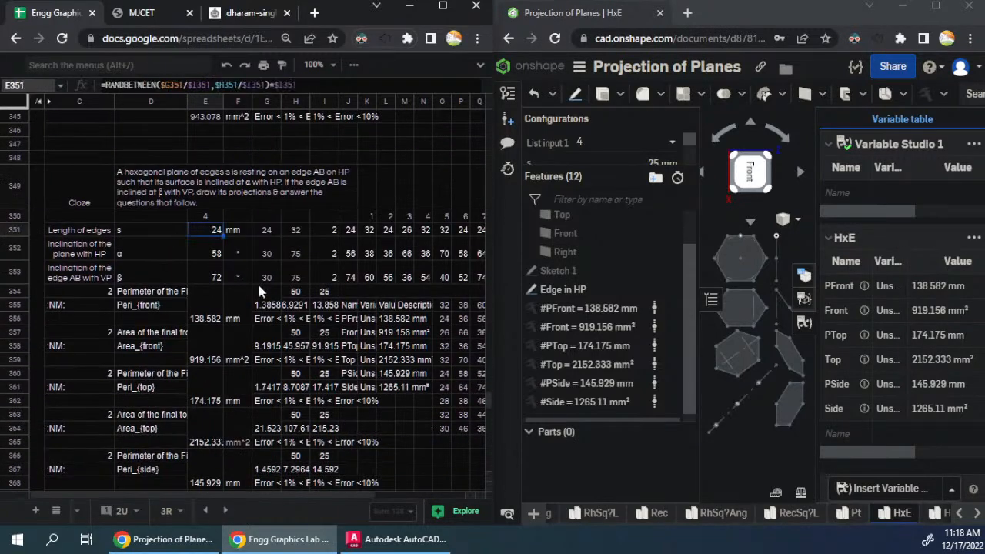
scroll(248, 277, down, 9)
click(218, 299)
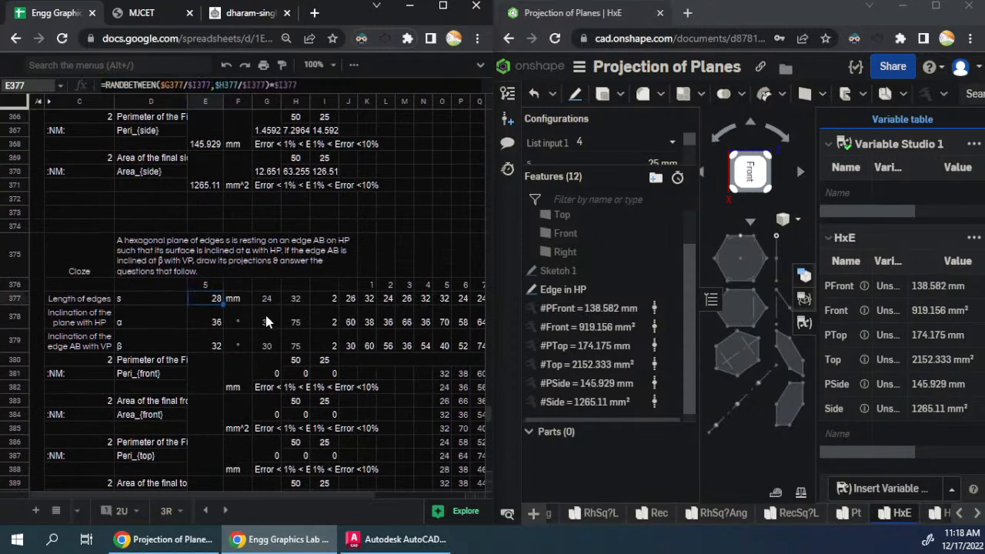
key(ctrl+v)
- Review the given values and answers of the Hexagon questions and show the Onshape configuration table for comparison
scroll(265, 315, down, 4)
scroll(265, 313, up, 11)
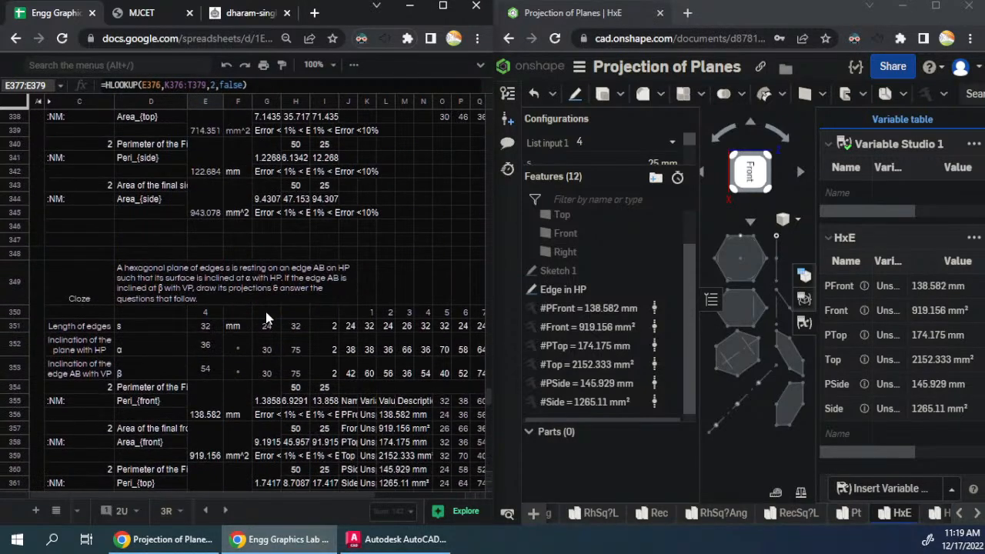
scroll(265, 317, up, 7)
scroll(266, 314, down, 2)
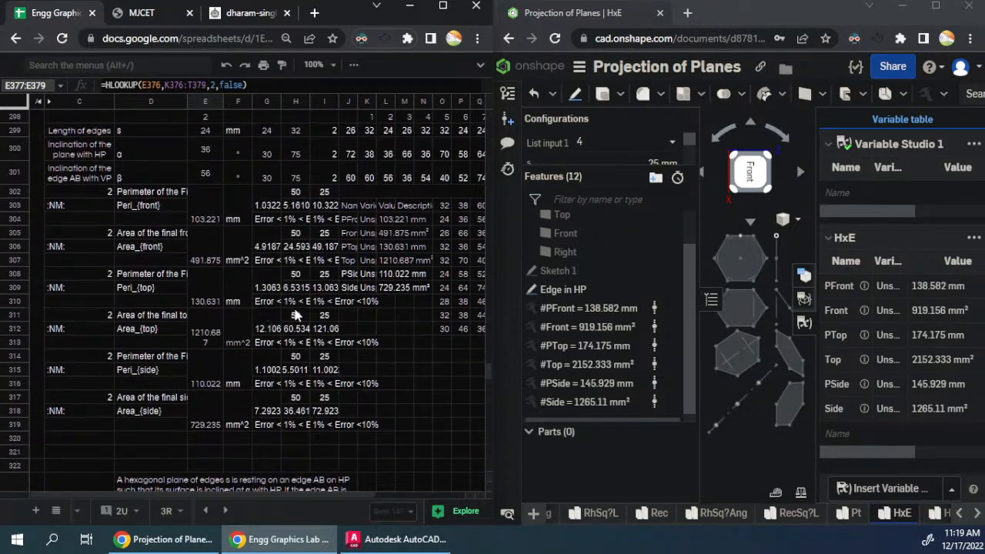
scroll(322, 310, up, 12)
scroll(322, 310, down, 18)
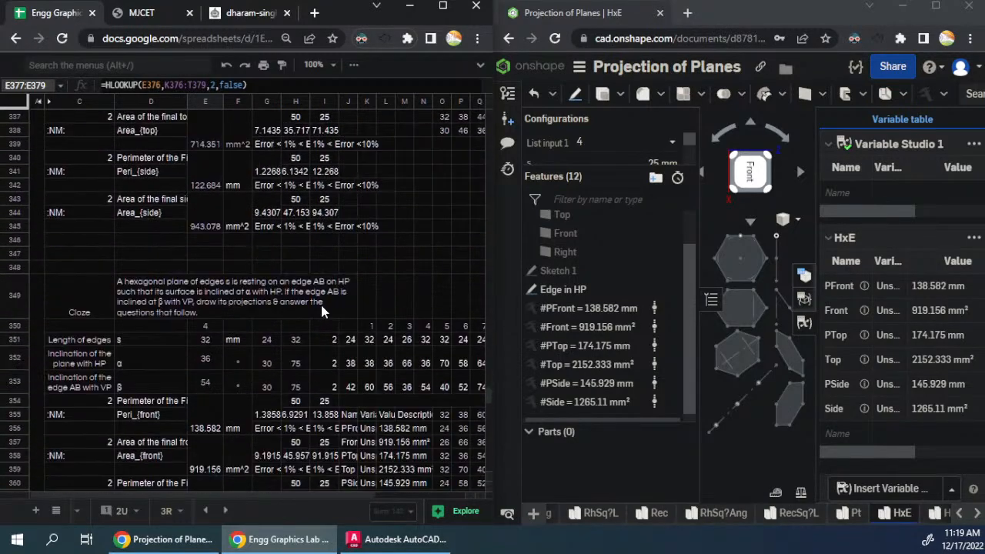
click(390, 281)
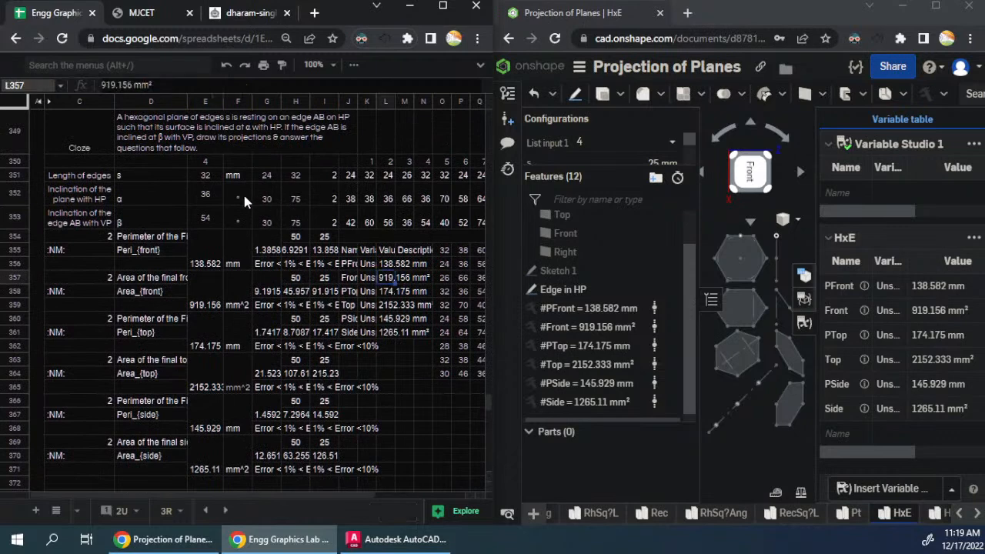
click(804, 276)
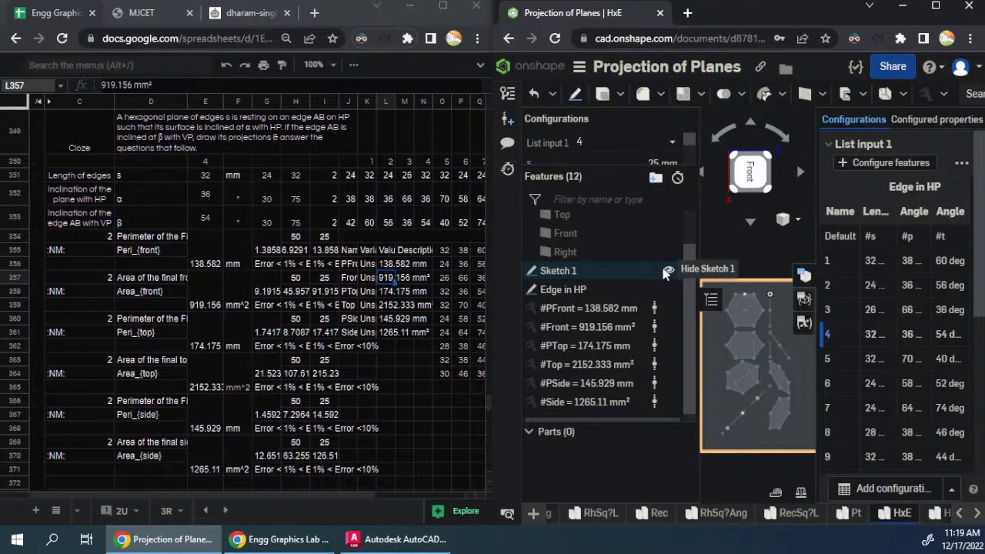
- Edit Sketch 1 in the HxE studio and convert the four edges of its border rectangle to construction lines
right_click(624, 265)
click(671, 68)
click(742, 279)
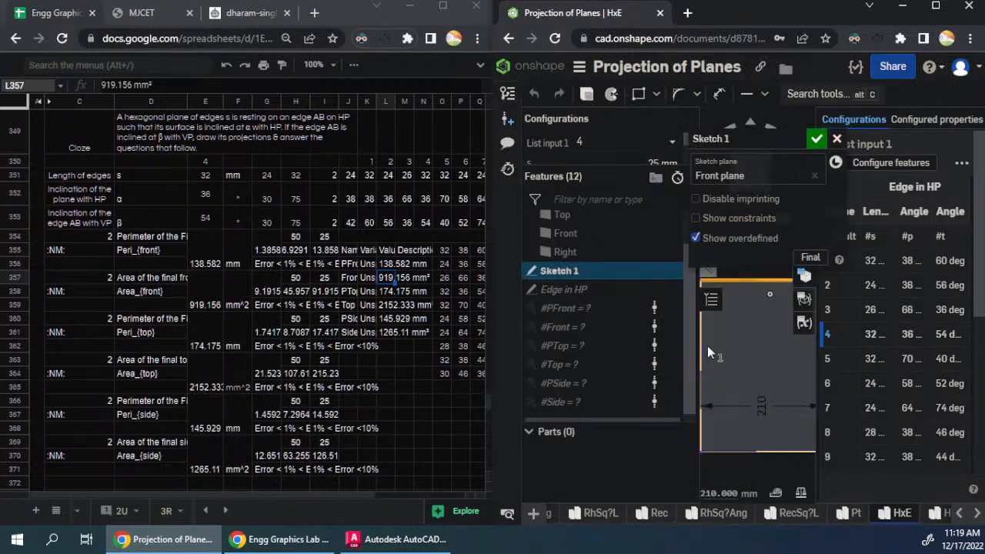
scroll(713, 436, down, 2)
click(708, 429)
click(735, 446)
click(795, 430)
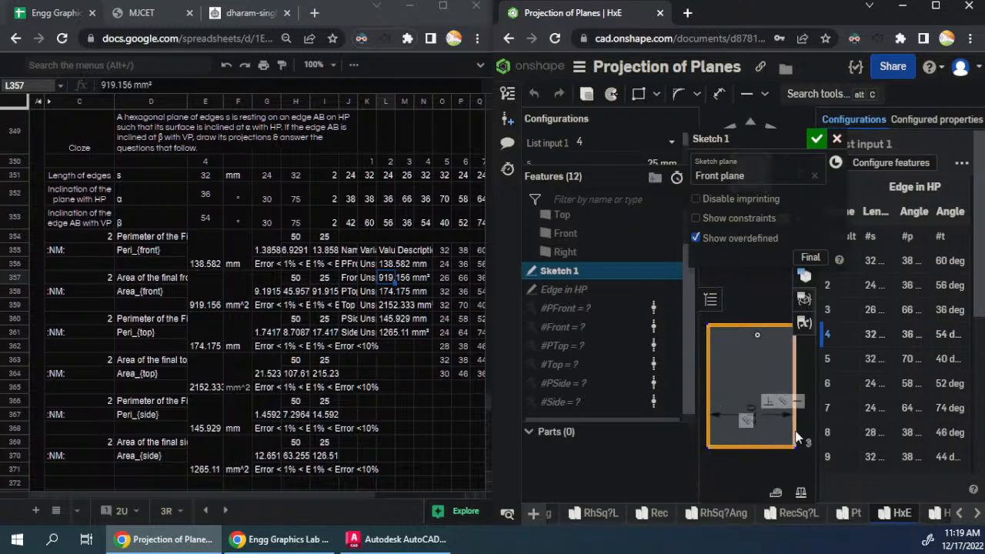
click(789, 473)
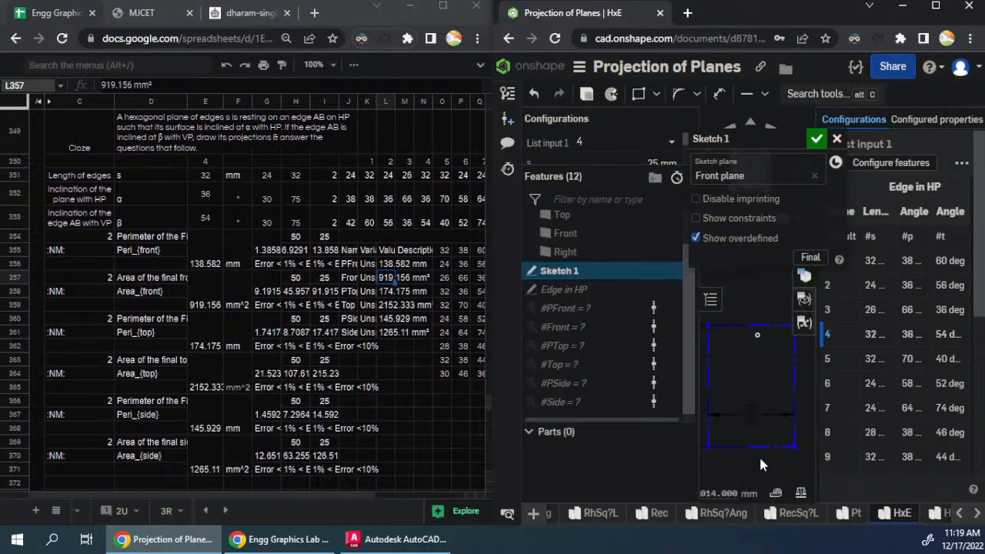
click(812, 140)
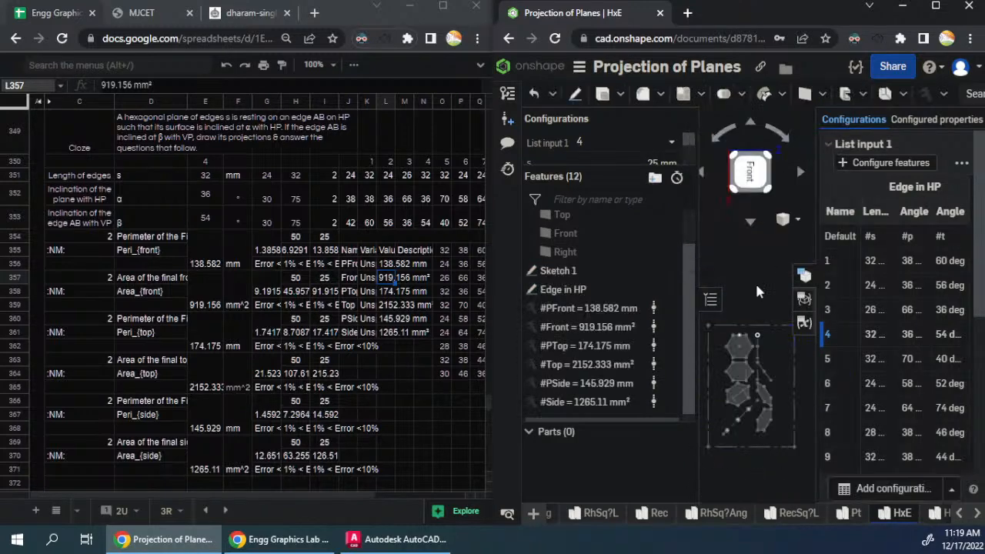
scroll(730, 428, up, 3)
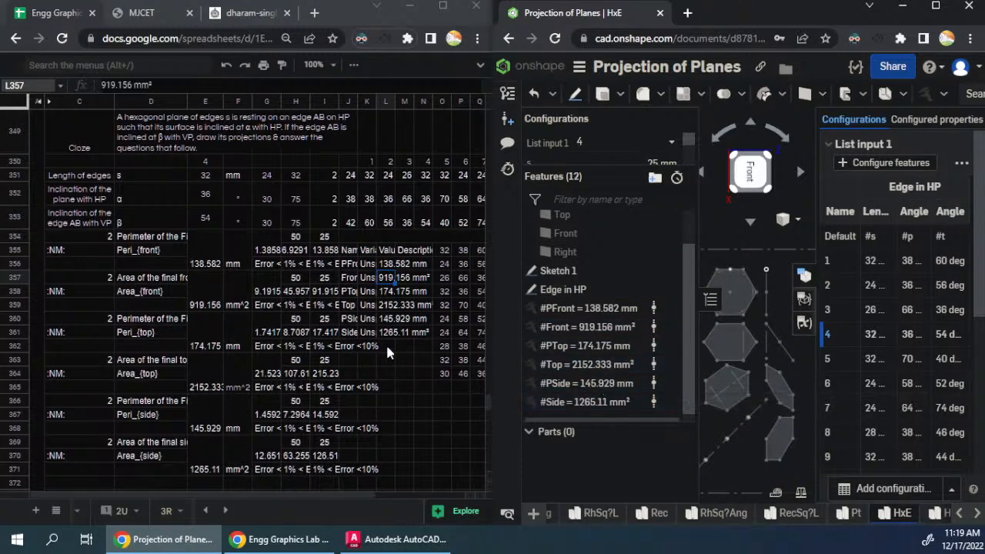
- Switch List input 1 to configuration 5 and copy the HxE variable table to J381 of the fifth Hexagon question
scroll(235, 381, down, 3)
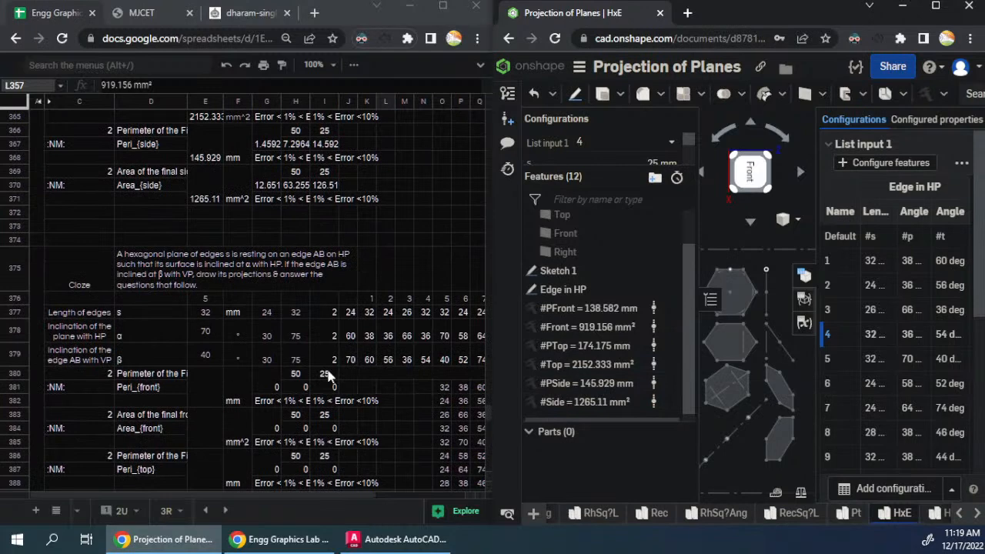
click(627, 144)
scroll(605, 235, down, 1)
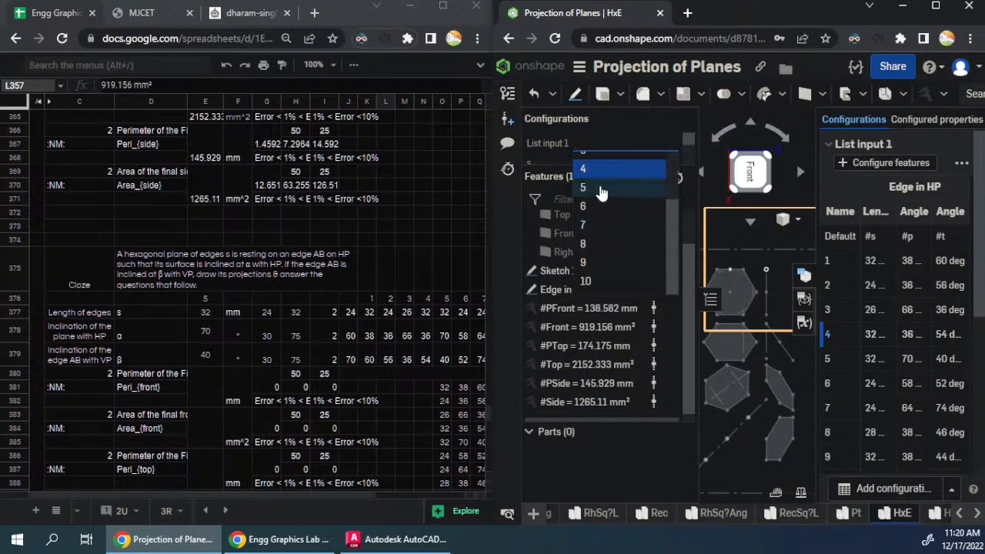
click(599, 190)
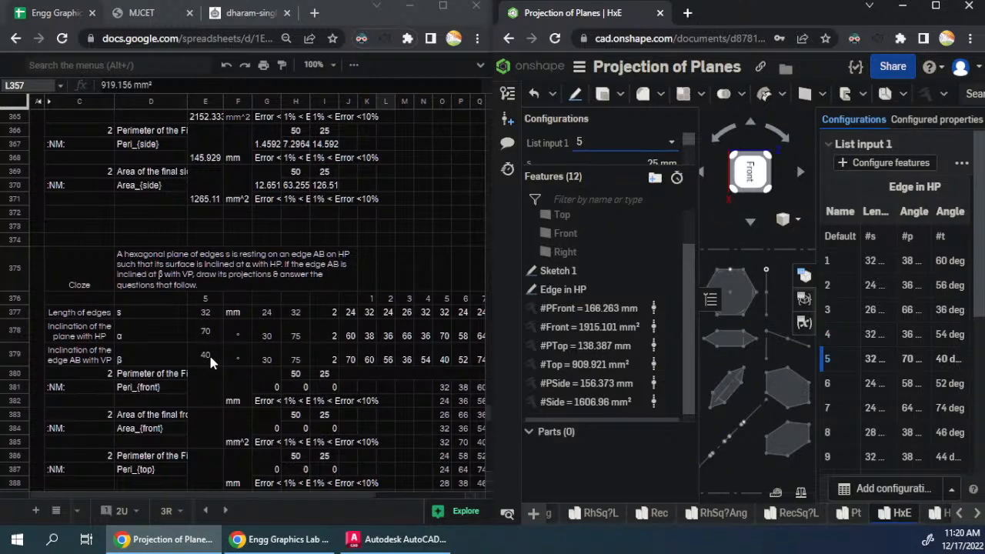
click(804, 322)
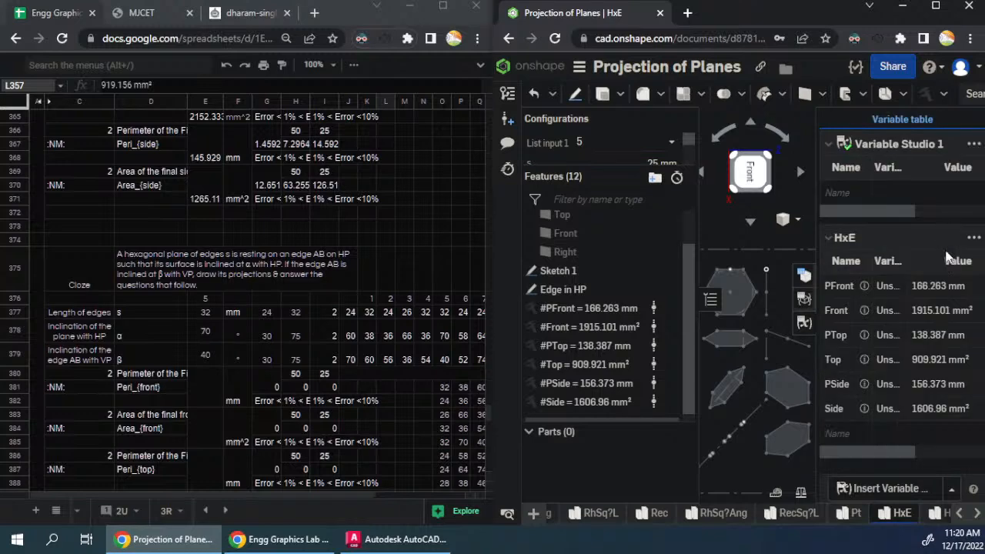
click(974, 237)
click(945, 263)
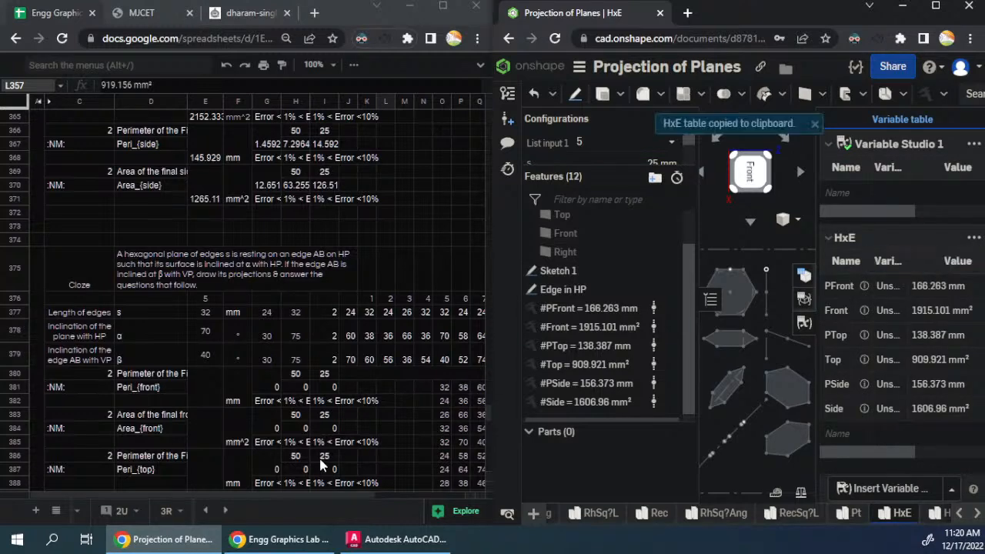
click(354, 392)
key(ctrl+v)
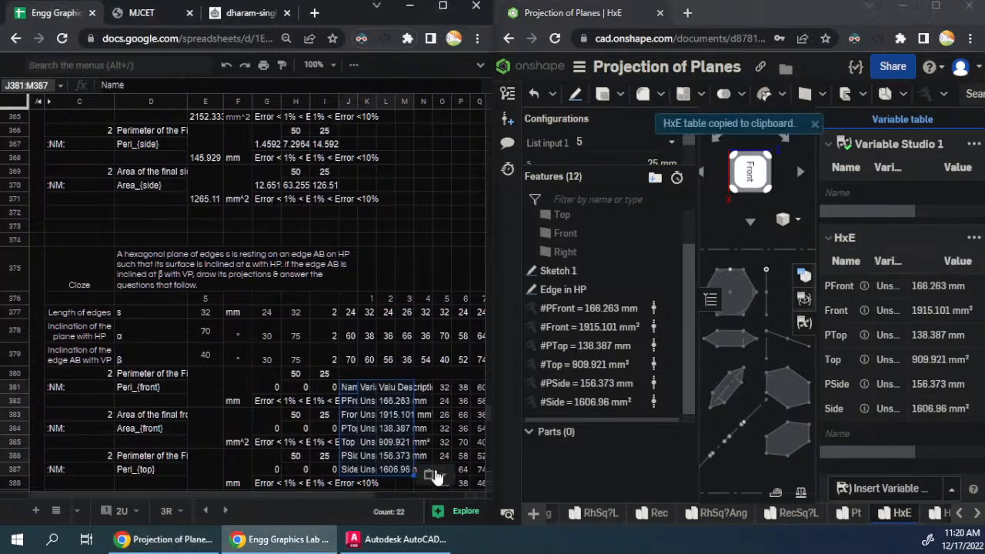
click(437, 411)
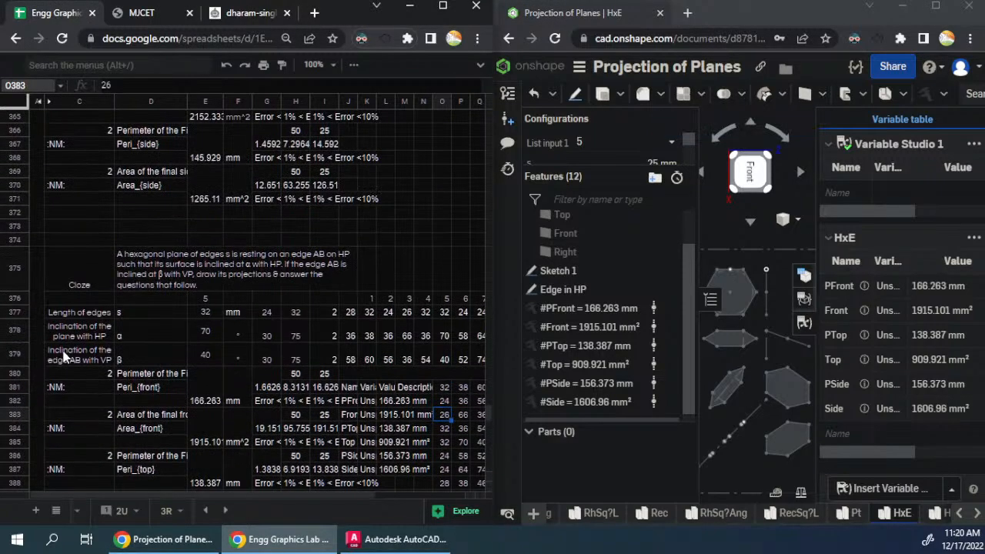
- Copy the fifth Hexagon question block A375:T399 and paste it at A401 as the sixth question
scroll(65, 354, up, 4)
scroll(67, 355, up, 10)
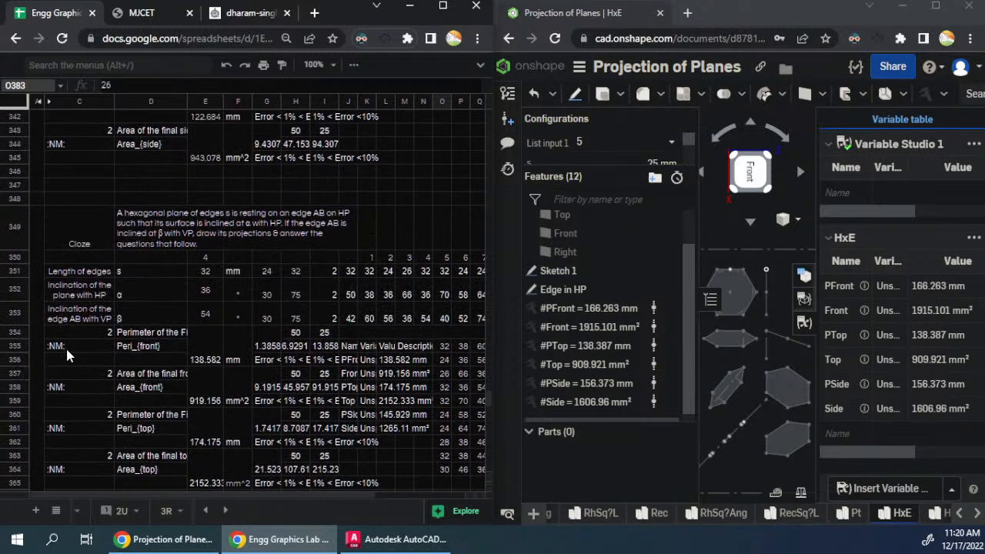
scroll(67, 355, down, 18)
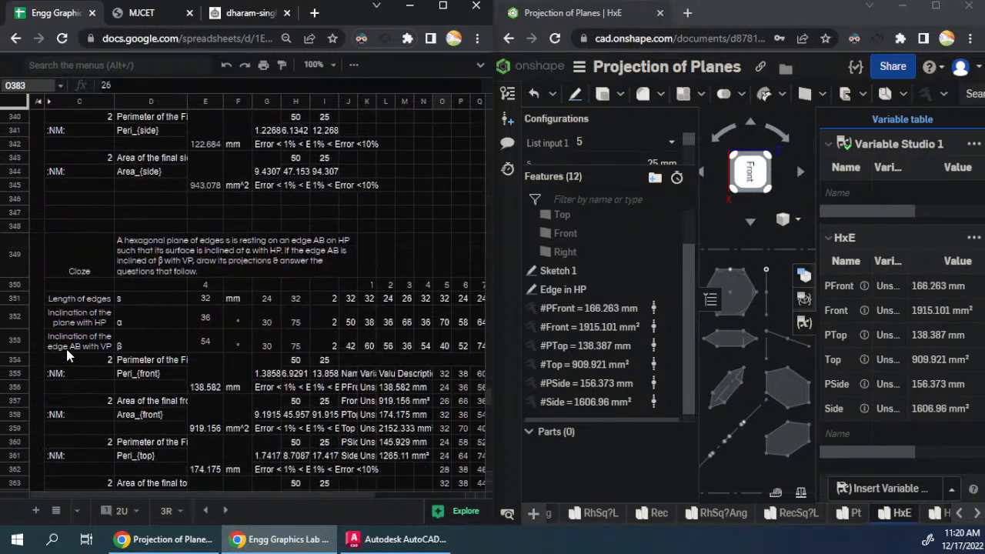
key(ctrl+a)
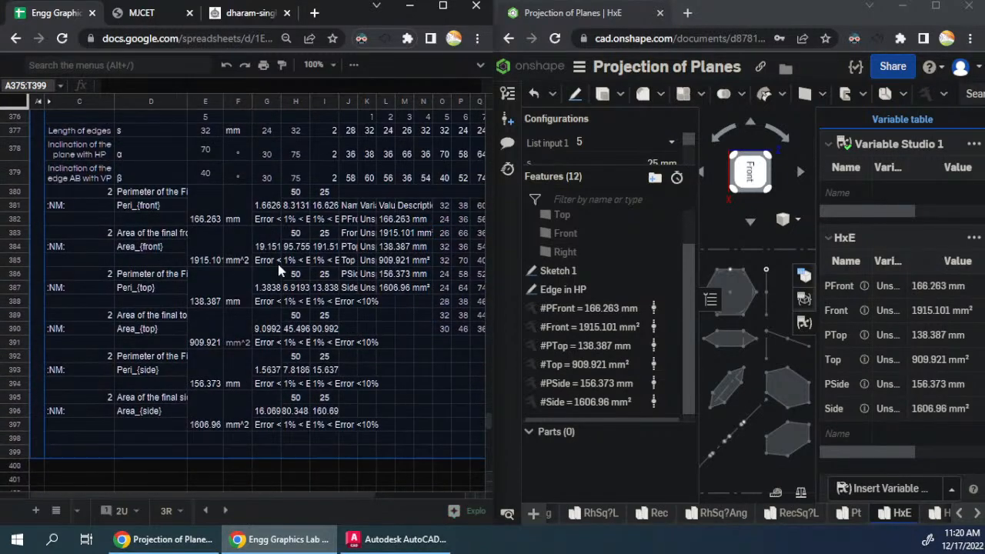
scroll(292, 373, down, 4)
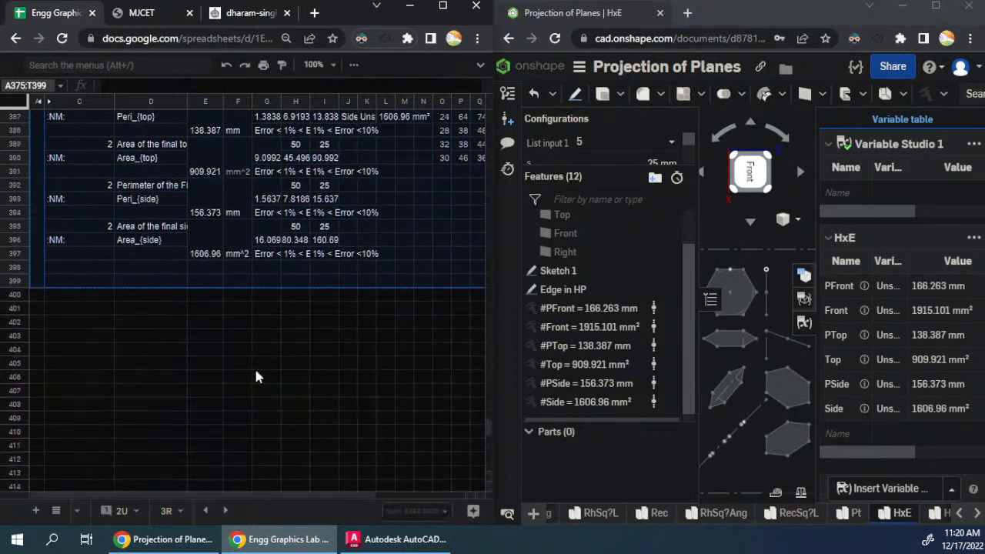
click(37, 309)
key(ctrl+v)
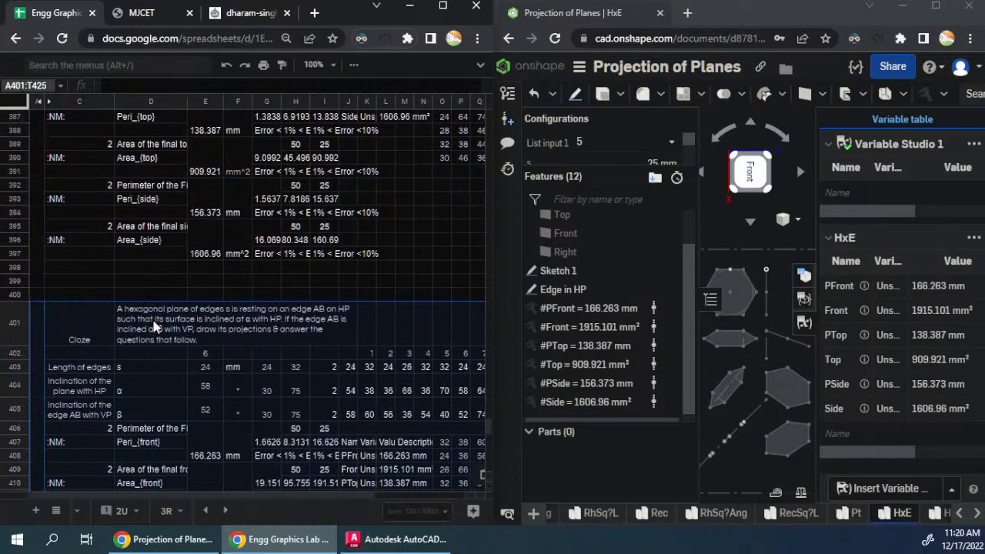
- Clear the copied variable table in J407:N413 of the sixth Hexagon question
click(158, 327)
scroll(185, 363, down, 2)
scroll(185, 369, down, 3)
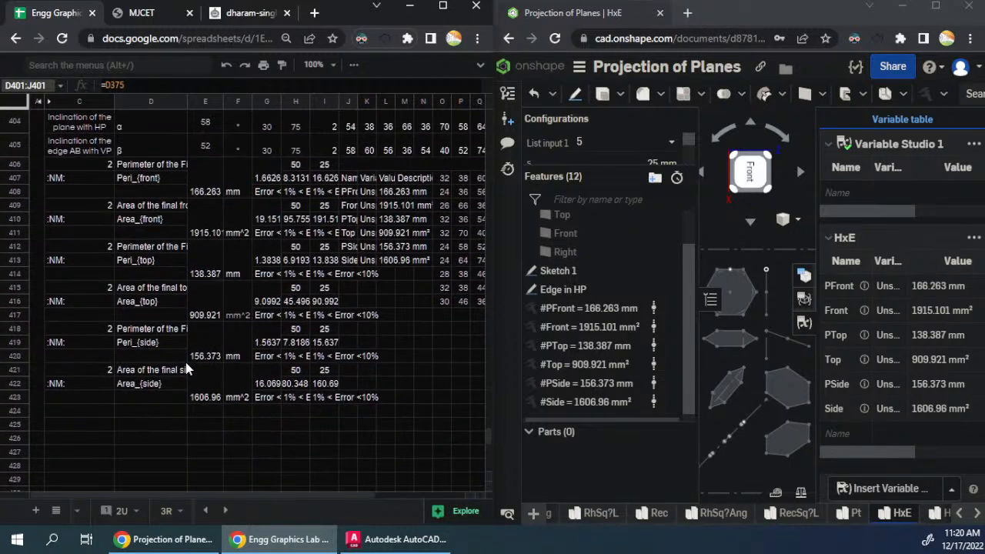
drag(351, 178, 422, 269)
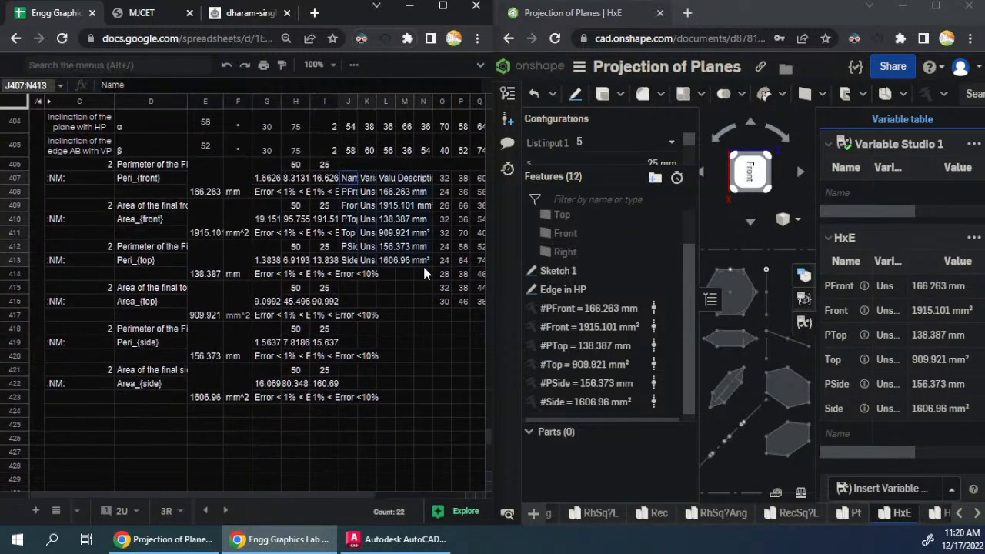
key(Delete)
click(393, 303)
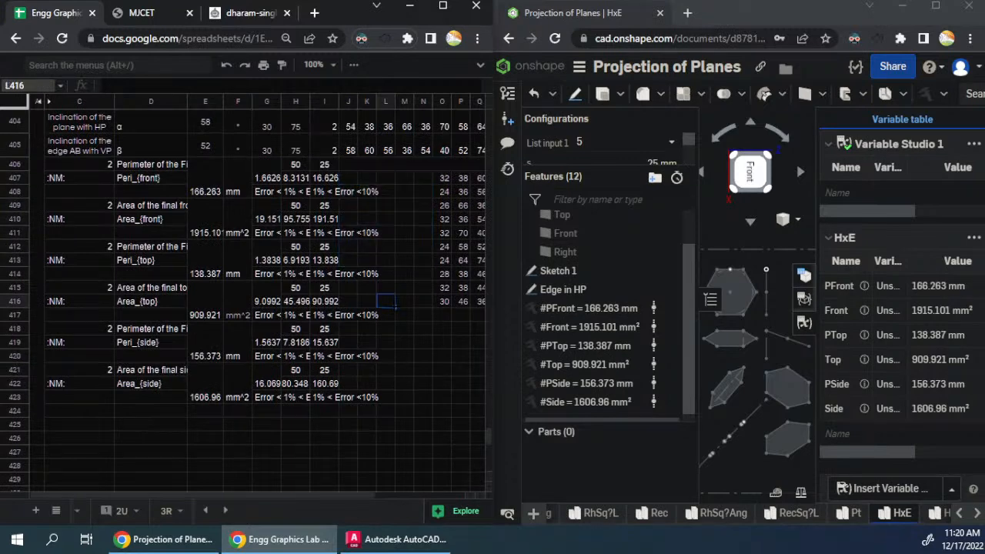
- Replace the linked question text in D401 with plain text and merge the cells D401:J401
scroll(358, 337, up, 3)
click(283, 243)
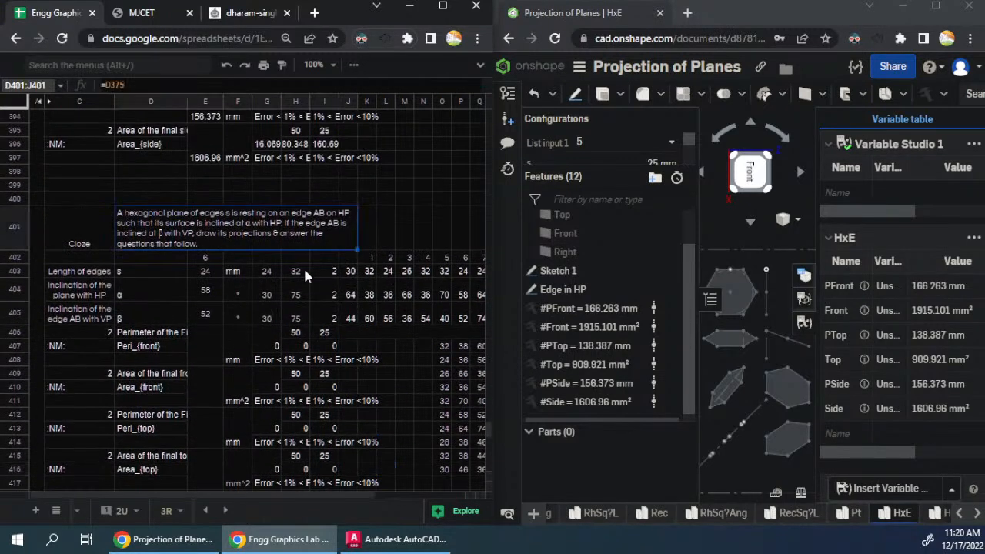
key(ctrl+v)
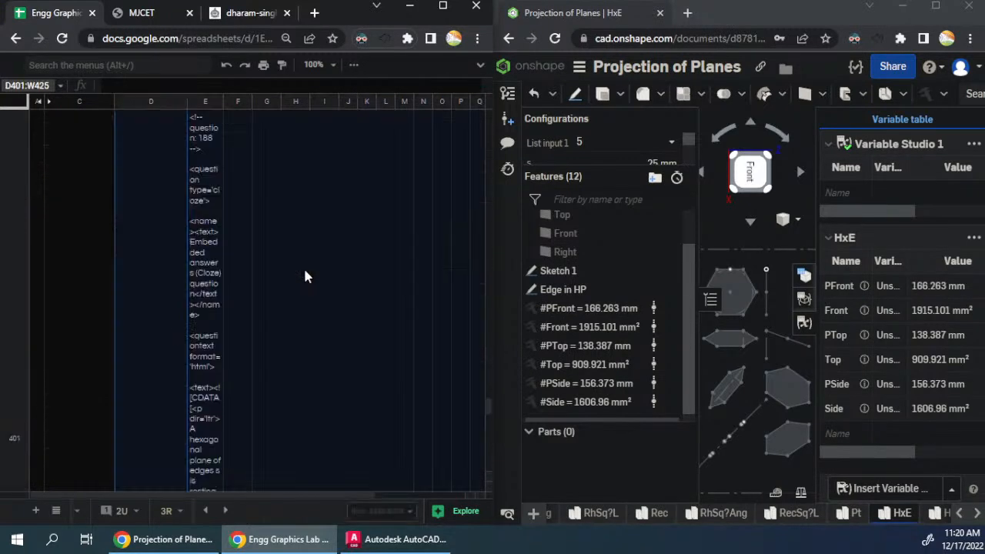
key(ctrl+z)
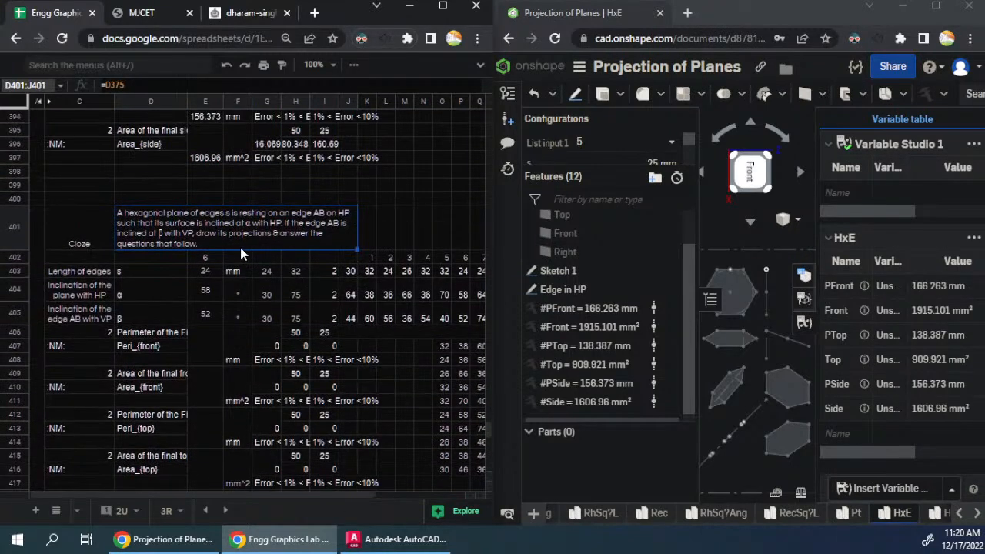
key(ctrl+shift+v)
drag(163, 287, 356, 318)
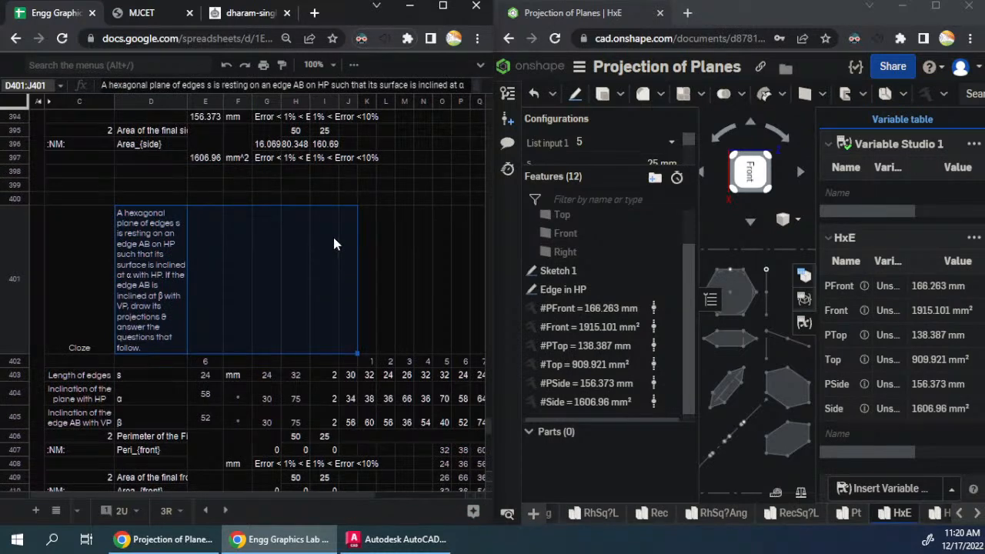
click(354, 65)
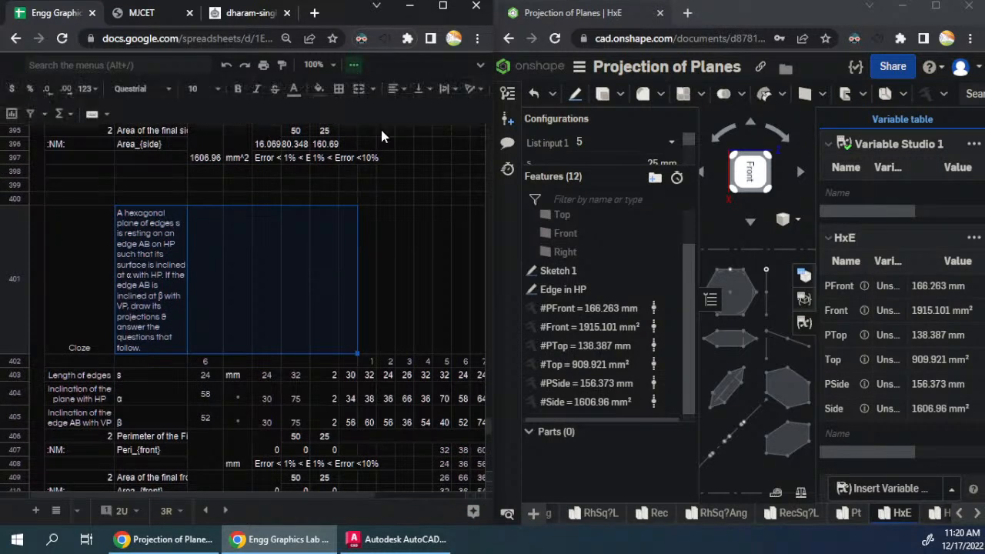
click(358, 89)
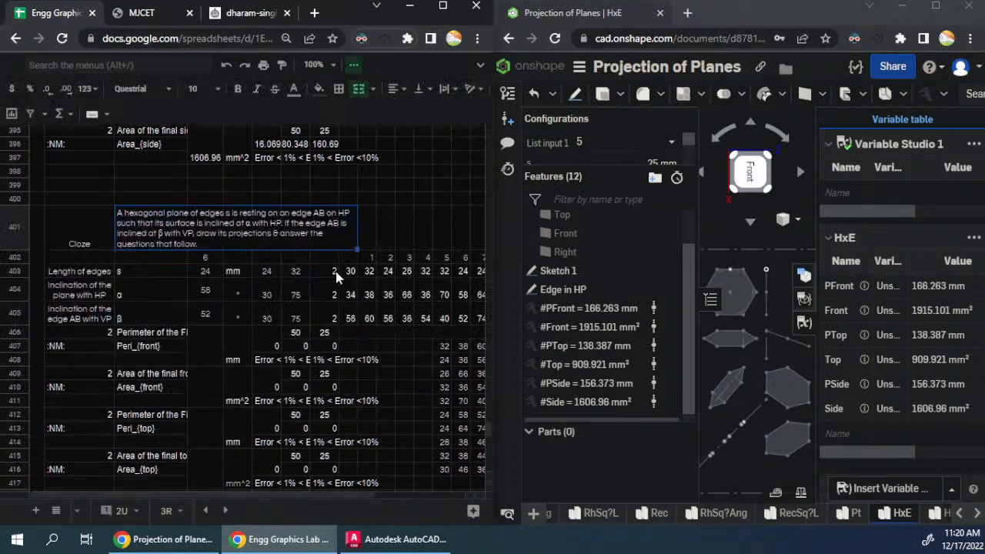
- Change the plane that edge AB rests on in the D401 question text to VP
double_click(277, 233)
drag(333, 211, 339, 211)
text(V)
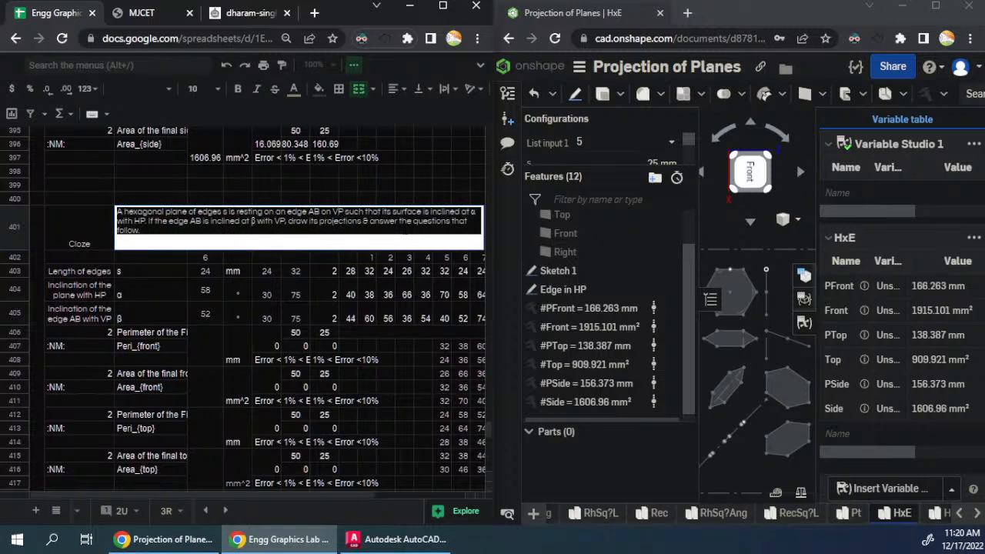
- Change the D401 question text so the surface is inclined at α with VP and edge AB at β with HP
key(Down)
key(ctrl+Left)
key(ctrl+Left)
key(ctrl+Left)
key(ctrl+Left)
key(ctrl+Left)
key(shift+Right)
text(H)
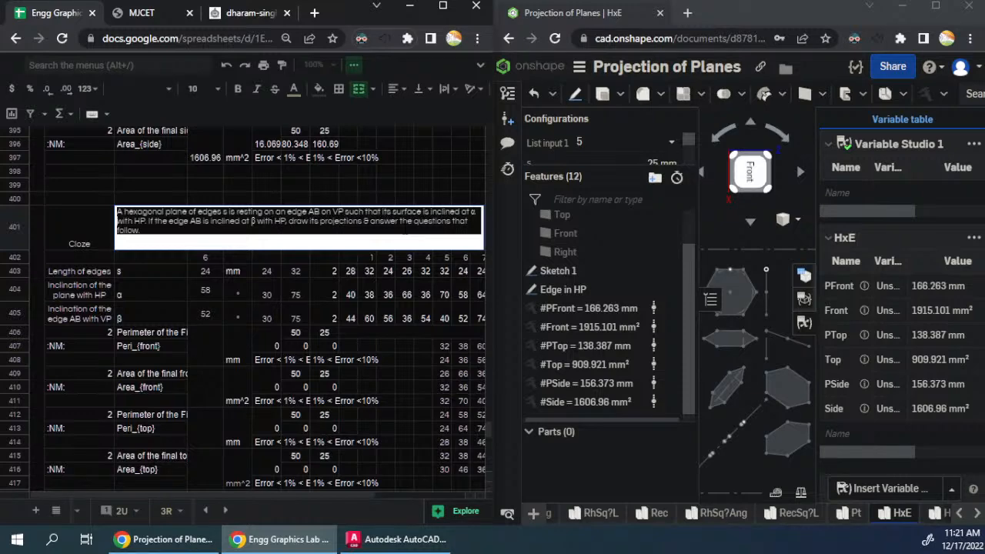
key(Left)
key(shift+Right)
text(V)
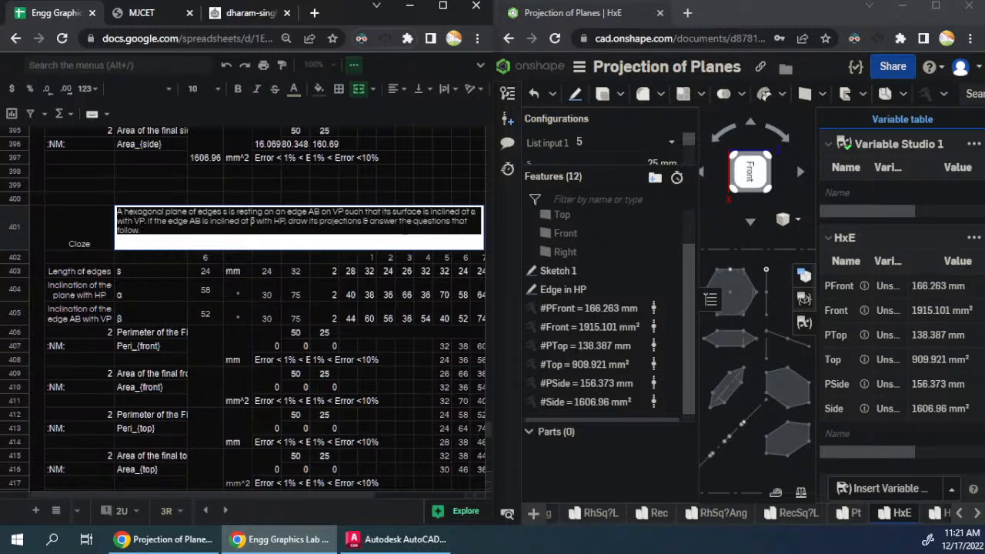
key(Return)
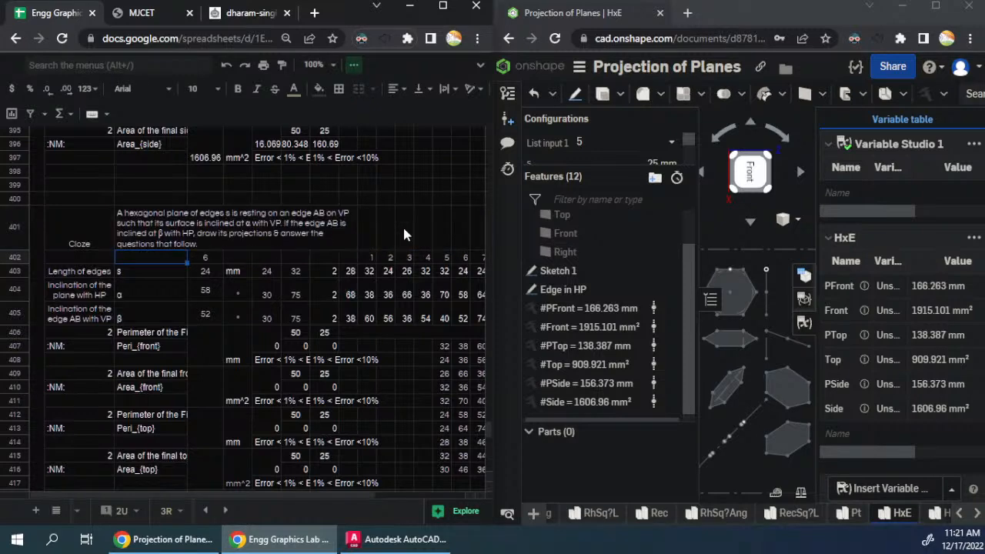
click(312, 243)
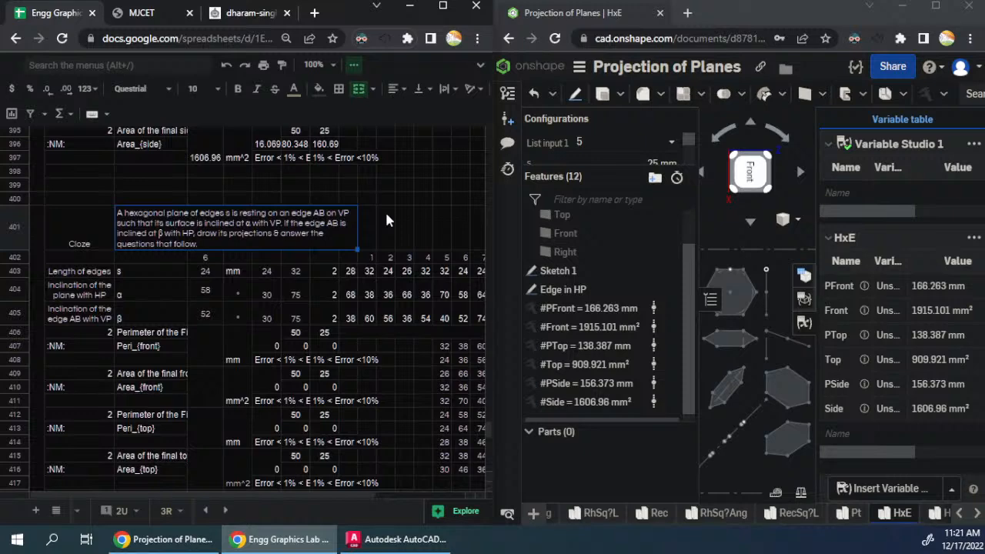
- Replace the formulas of the three parameter labels in rows 403 to 405 with their plain text values
click(217, 284)
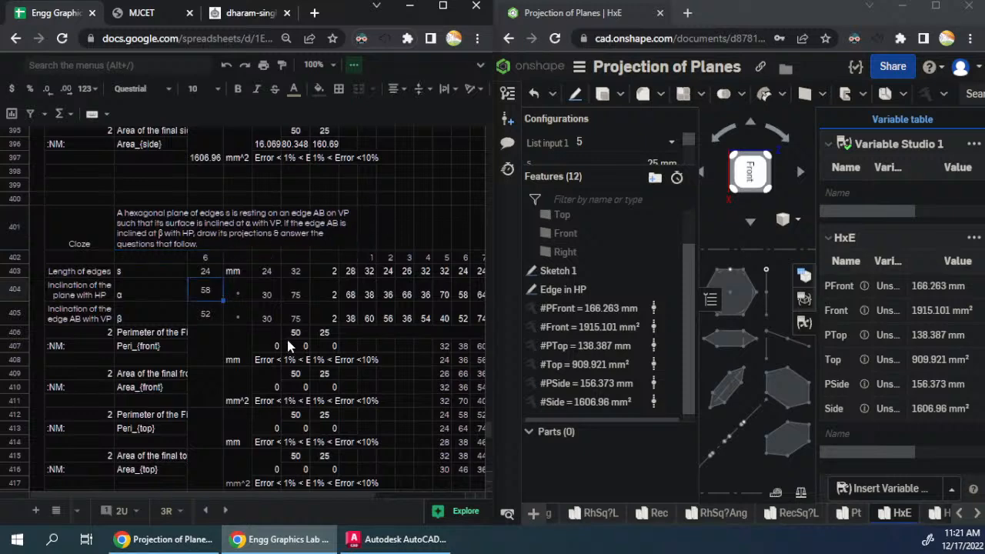
scroll(290, 335, down, 1)
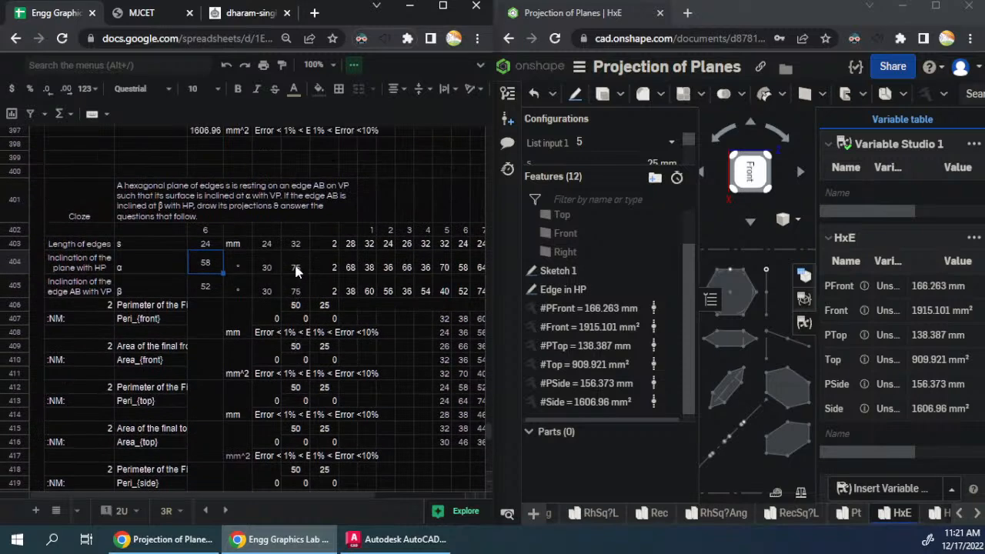
click(98, 263)
text(=C378)
click(132, 265)
drag(90, 245, 87, 291)
text(Length of edges Inclination of the plane with HP Inclination of the edge AB with VP)
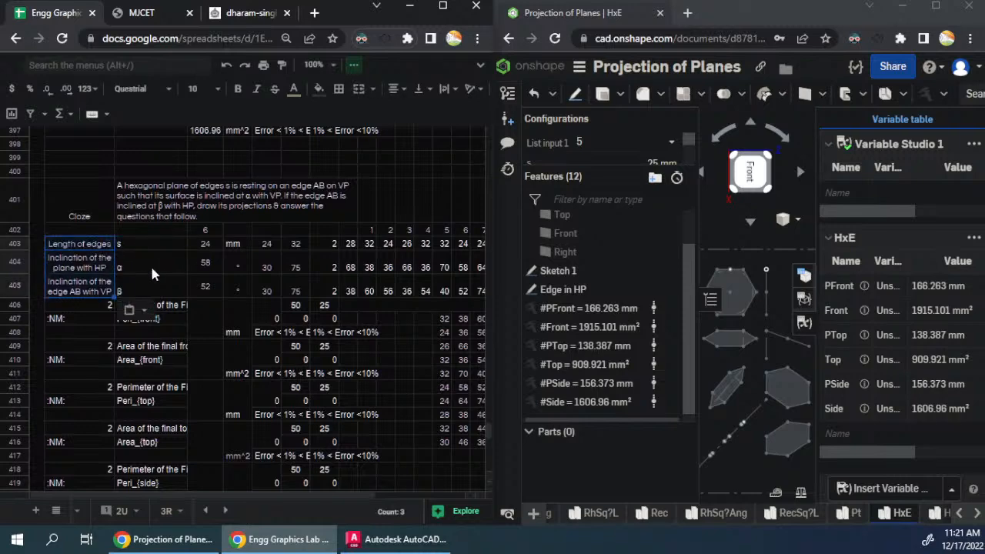
- Change the labels in C404 and C405 to "Inclination of the plane with VP" and "Inclination of the edge AB with HP"
double_click(91, 267)
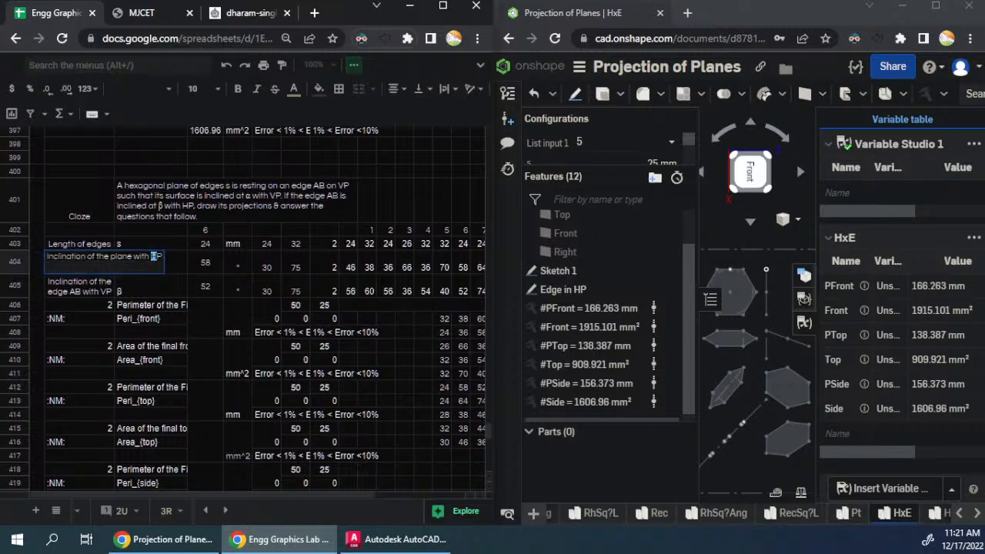
text(V)
key(Return)
key(Return)
key(shift+Left)
key(shift+Left)
key(Return)
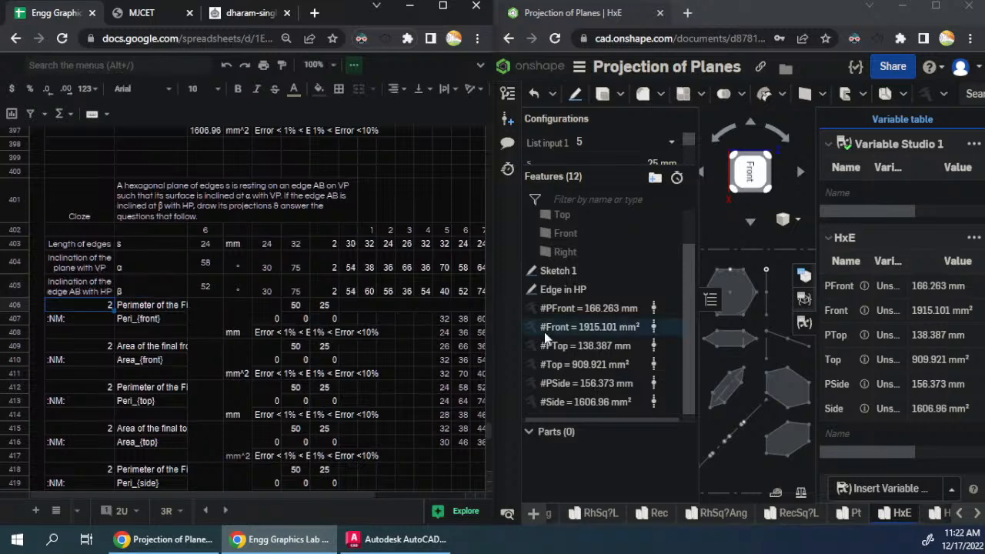
- In Onshape, move the #PTop and #Top variables ahead of #PFront in the feature list and set List input 1 to 6
drag(569, 348, 569, 302)
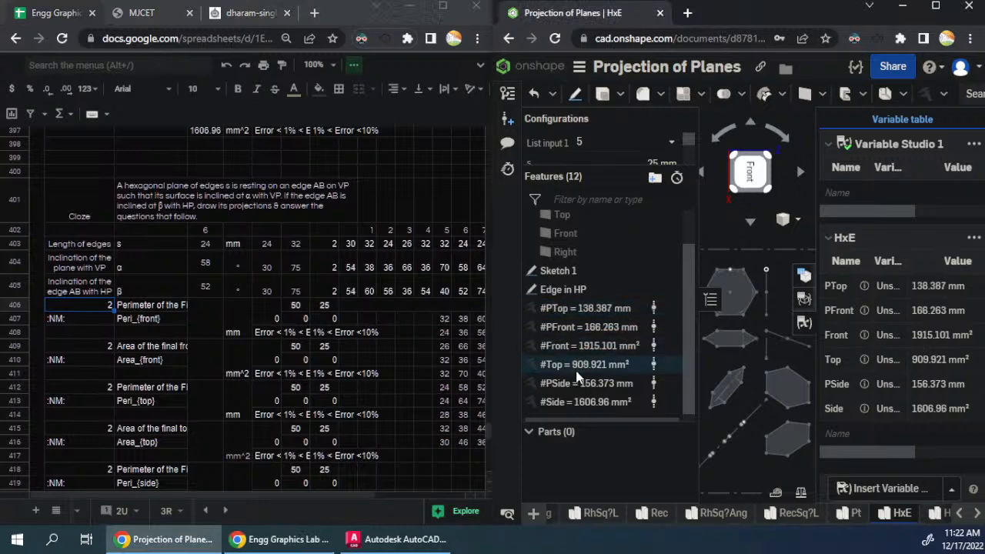
drag(577, 365, 573, 325)
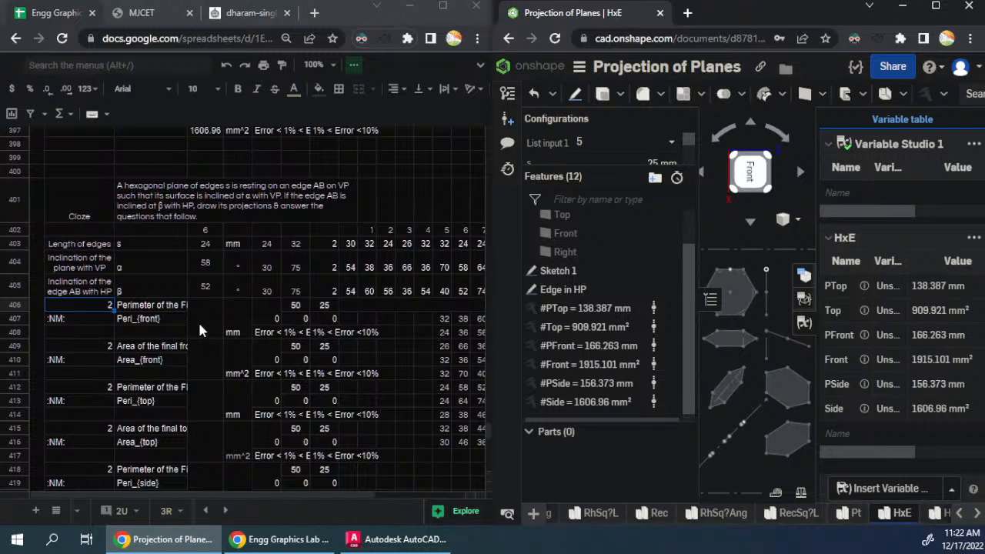
click(642, 142)
click(602, 277)
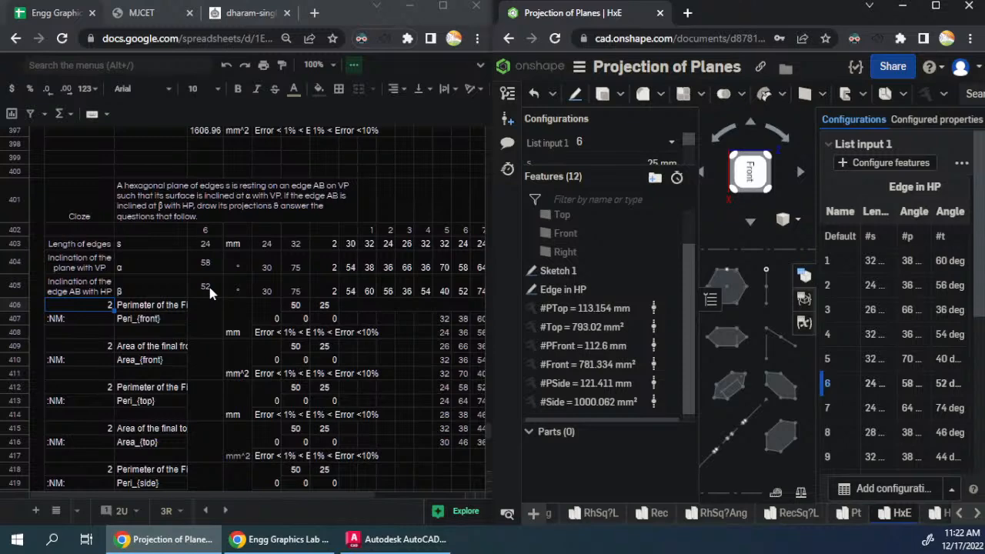
- Copy the HxE variable table from Onshape and paste it into the spreadsheet beside the question 6 answers, starting at row 407
click(805, 323)
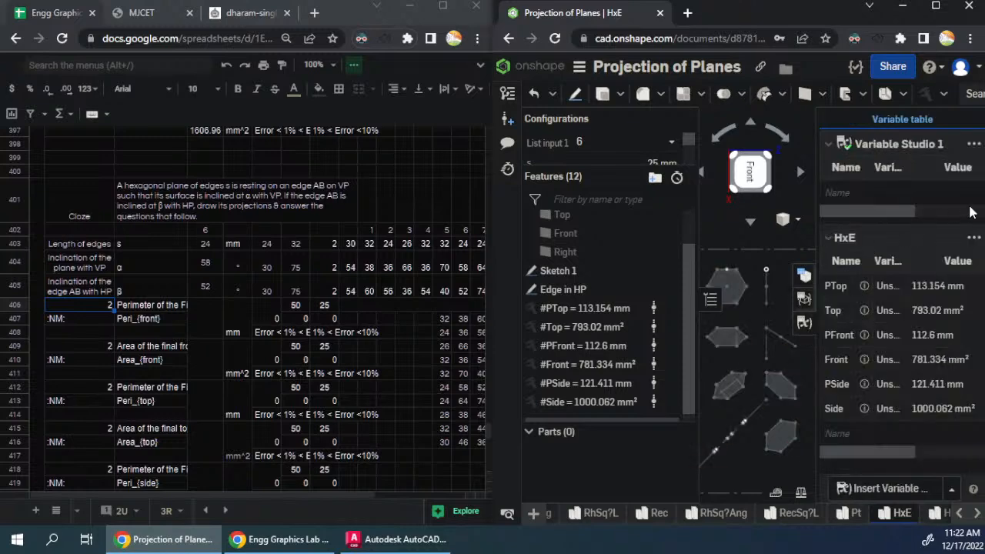
click(973, 238)
click(350, 319)
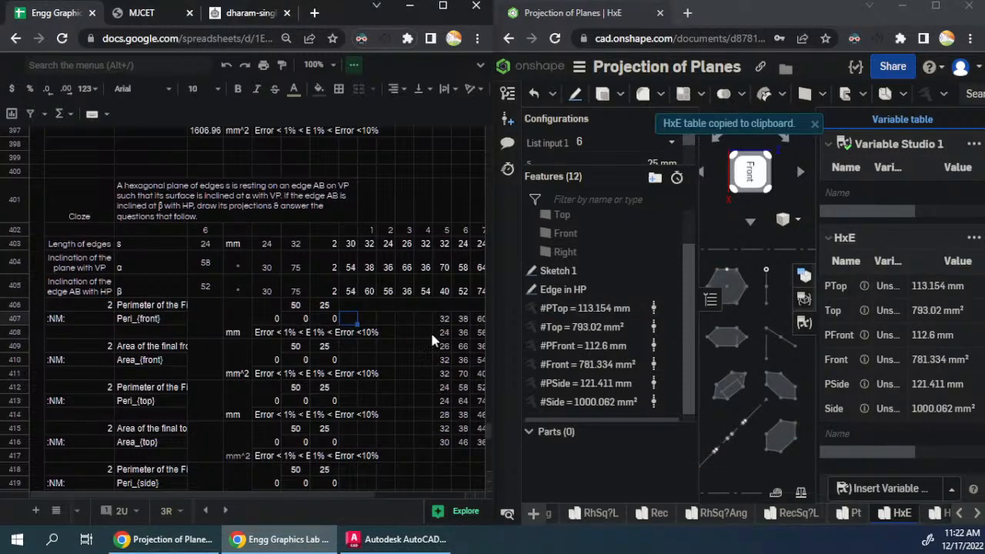
key(ctrl+v)
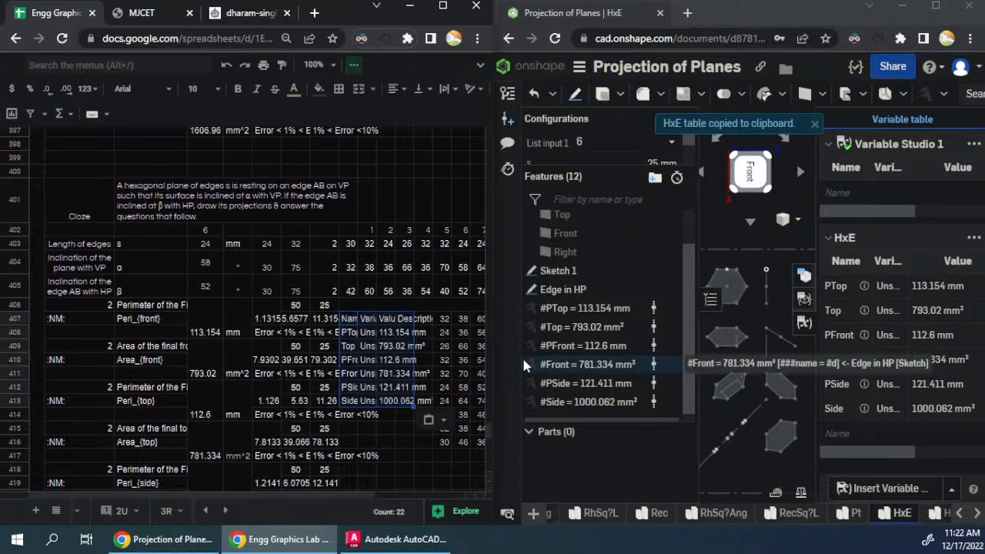
scroll(295, 350, down, 3)
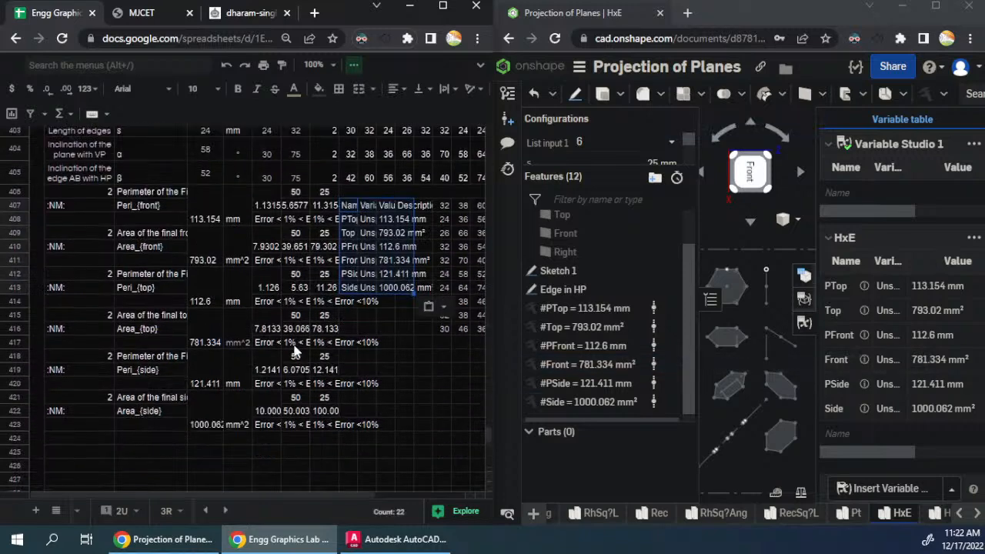
scroll(295, 350, up, 3)
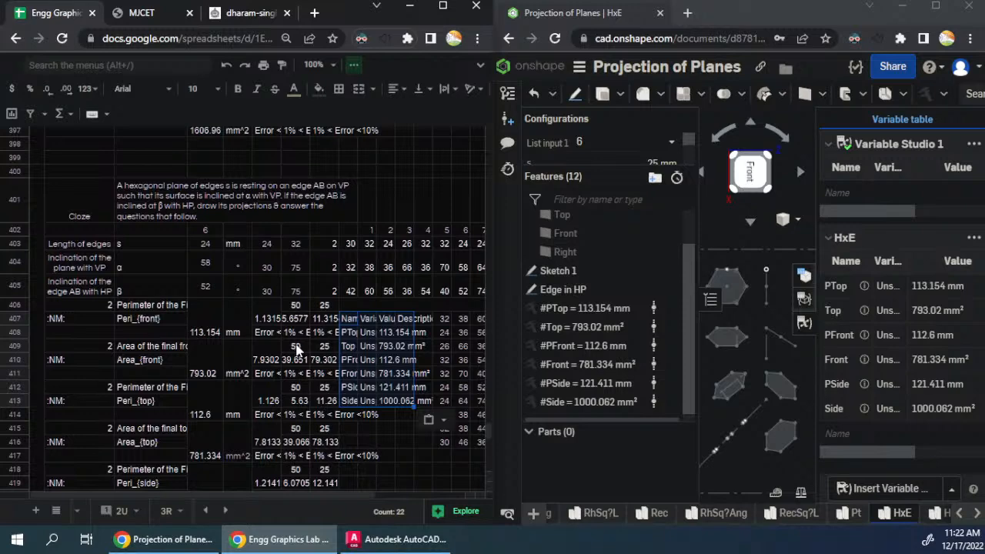
- Copy the question 5 block that begins at row 375 and paste it starting at row 427
scroll(295, 348, up, 9)
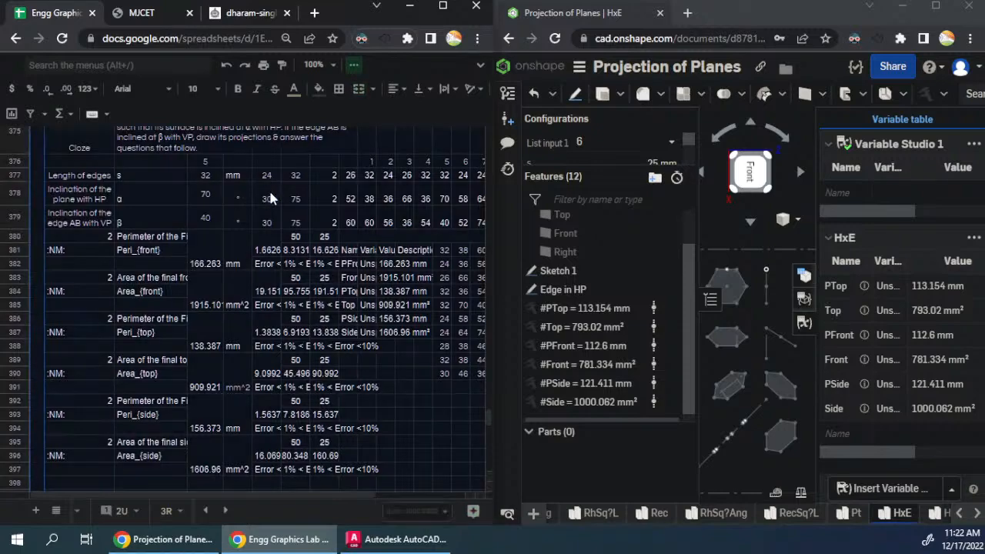
scroll(195, 198, down, 18)
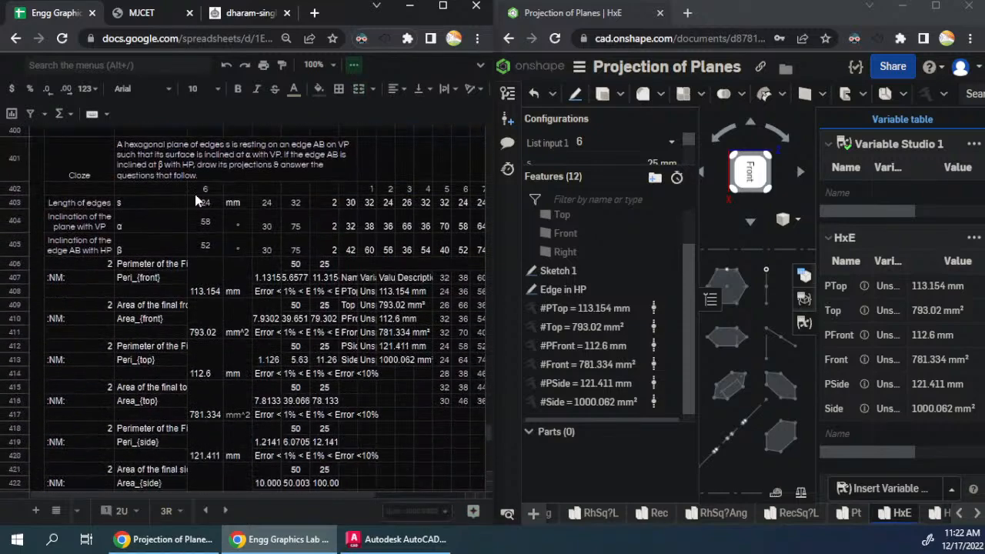
click(37, 237)
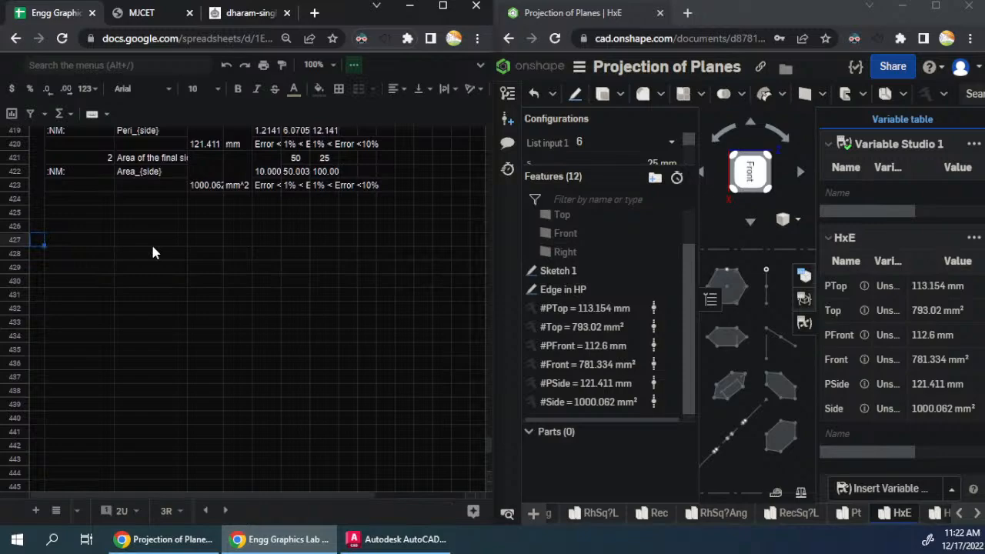
key(ctrl+v)
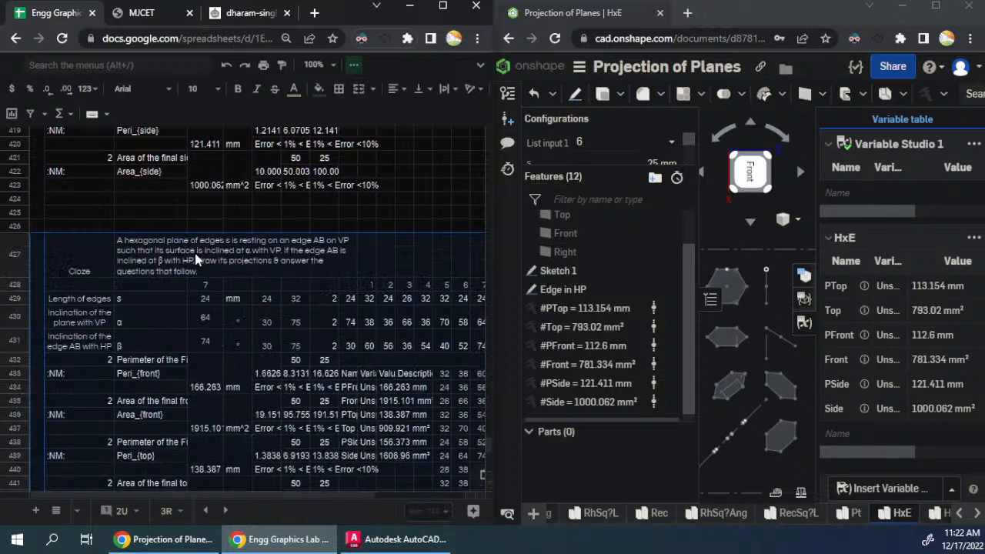
- Check the cell references behind the question text in D427 and the inclination labels in C430 and C431
double_click(253, 263)
scroll(231, 208, up, 5)
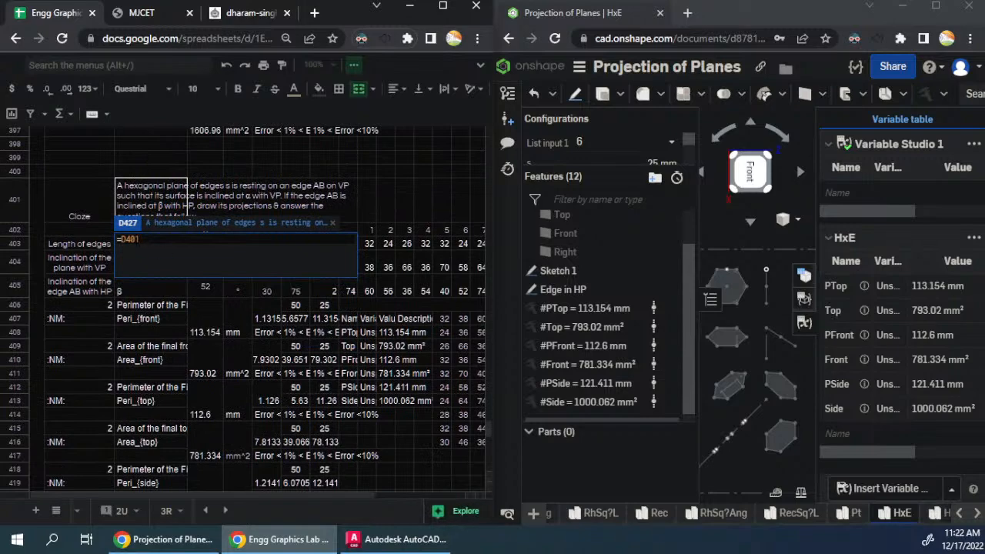
key(Escape)
scroll(243, 266, down, 2)
scroll(241, 261, down, 5)
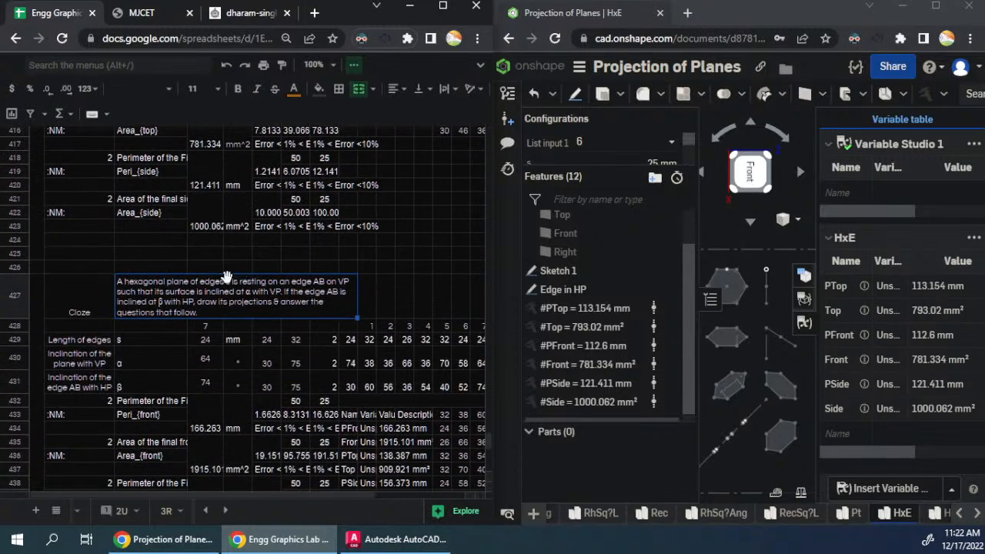
double_click(106, 362)
scroll(222, 281, up, 5)
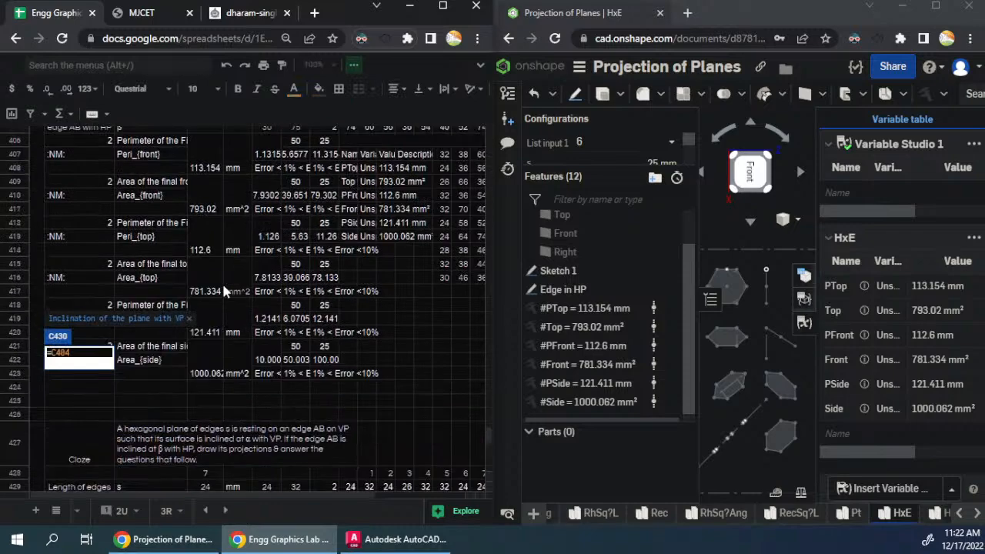
scroll(157, 301, down, 5)
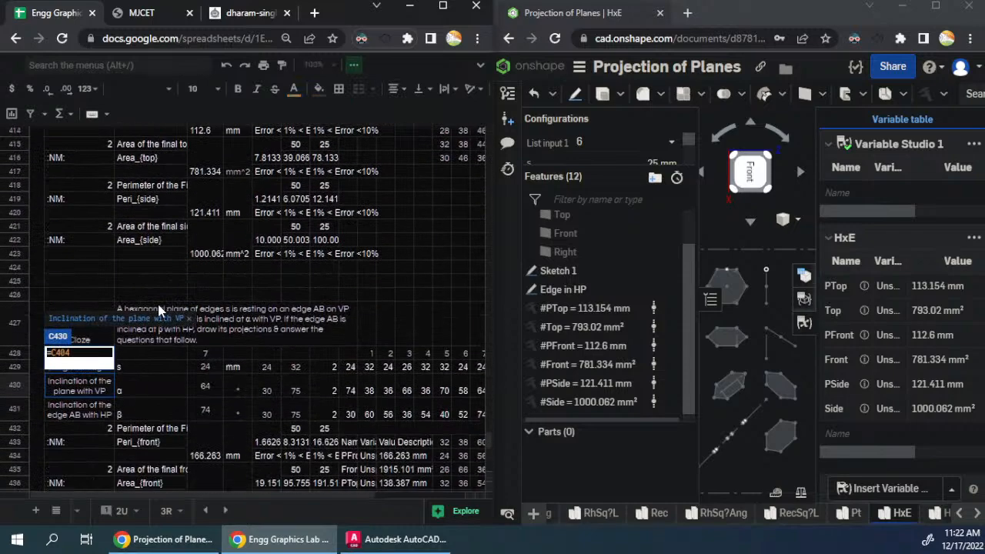
double_click(68, 409)
scroll(171, 310, up, 4)
key(Escape)
scroll(171, 310, down, 3)
scroll(171, 312, down, 4)
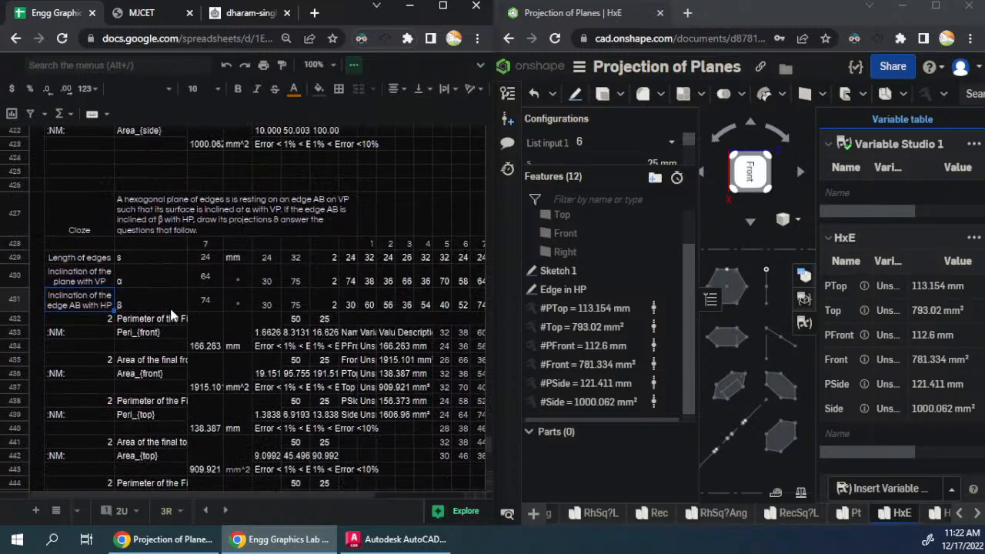
- Clear the old variable table beside the question 7 answers, from row 433 downwards
scroll(365, 354, down, 3)
scroll(366, 354, up, 2)
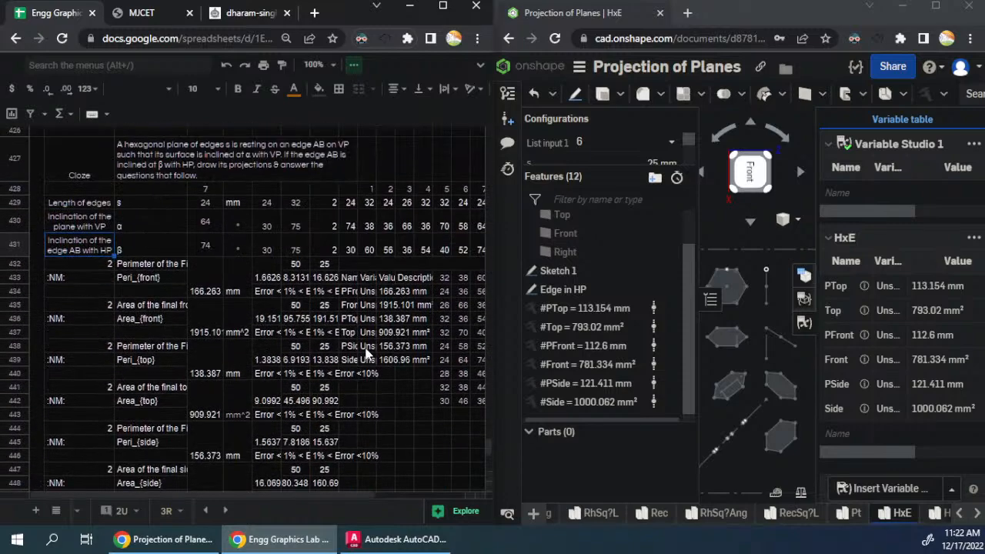
shift+click(411, 377)
key(Delete)
- Copy the cleared question 7 block, rows 427 to 451, and paste it starting at row 453
scroll(398, 350, up, 5)
scroll(398, 356, up, 4)
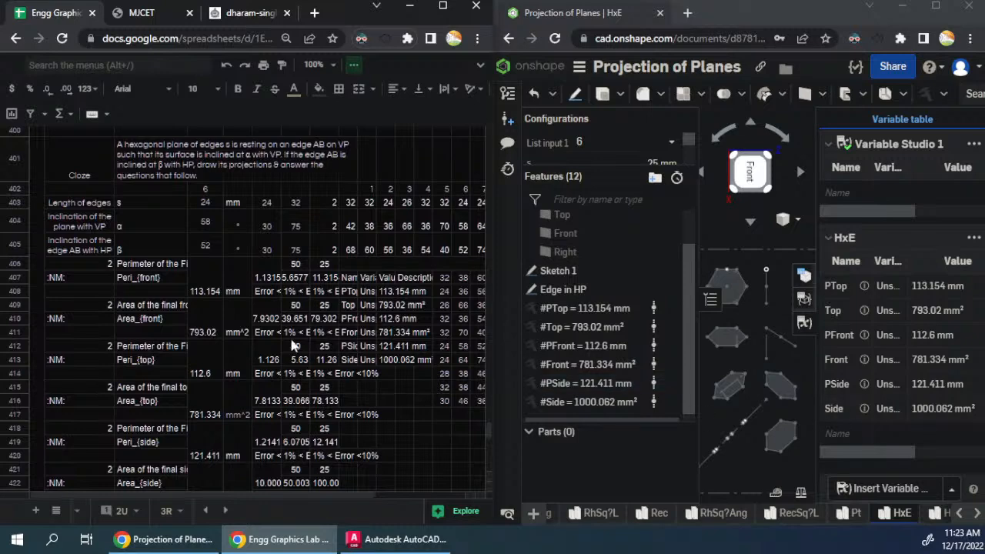
scroll(293, 350, down, 3)
scroll(293, 350, down, 8)
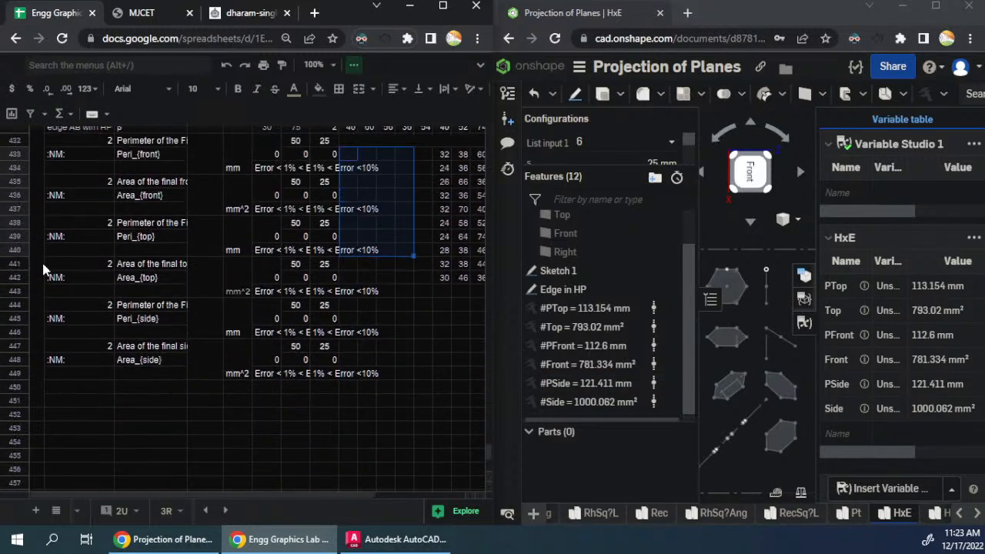
key(ctrl+a)
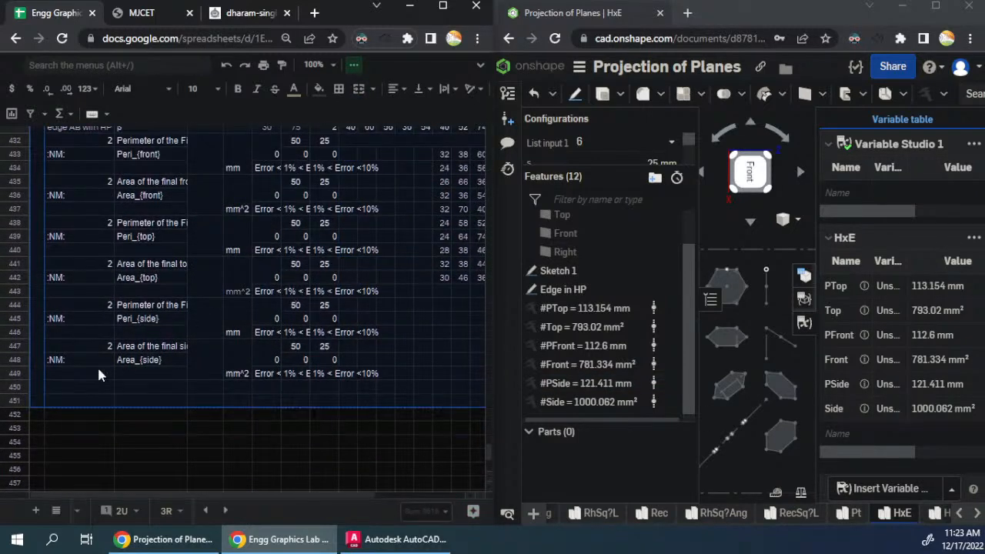
scroll(100, 370, down, 2)
click(34, 321)
key(ctrl+v)
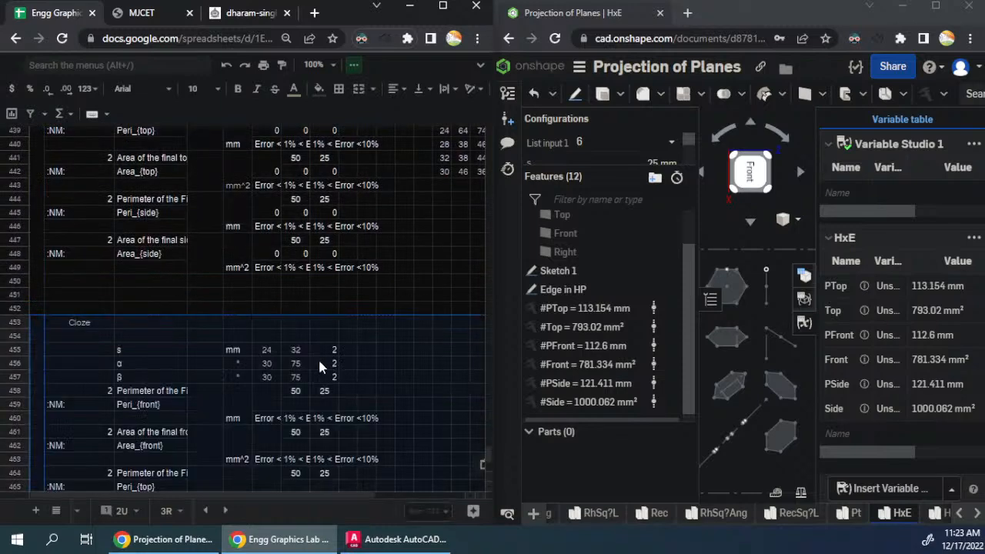
scroll(224, 347, down, 5)
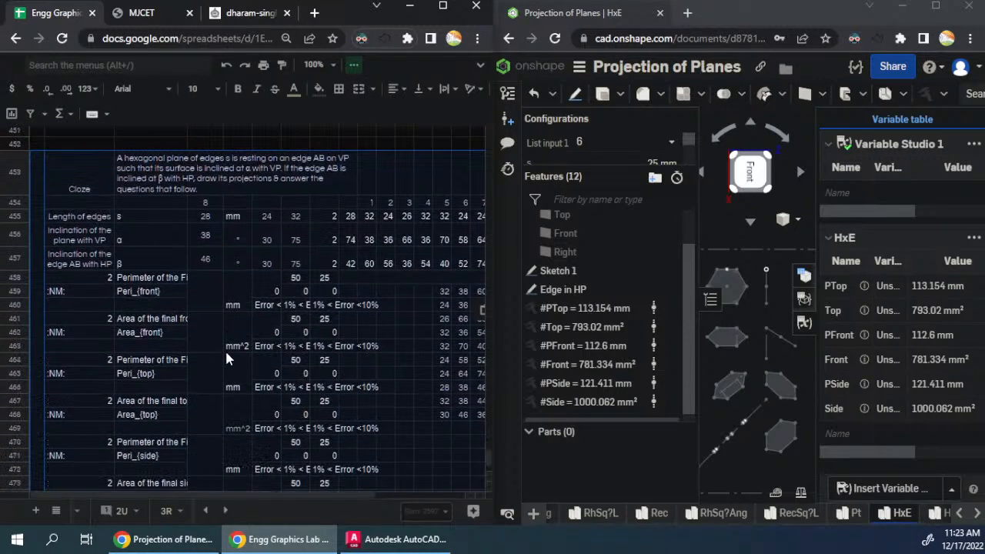
- Paste another copy of the question block starting at row 479 for question 9
click(69, 473)
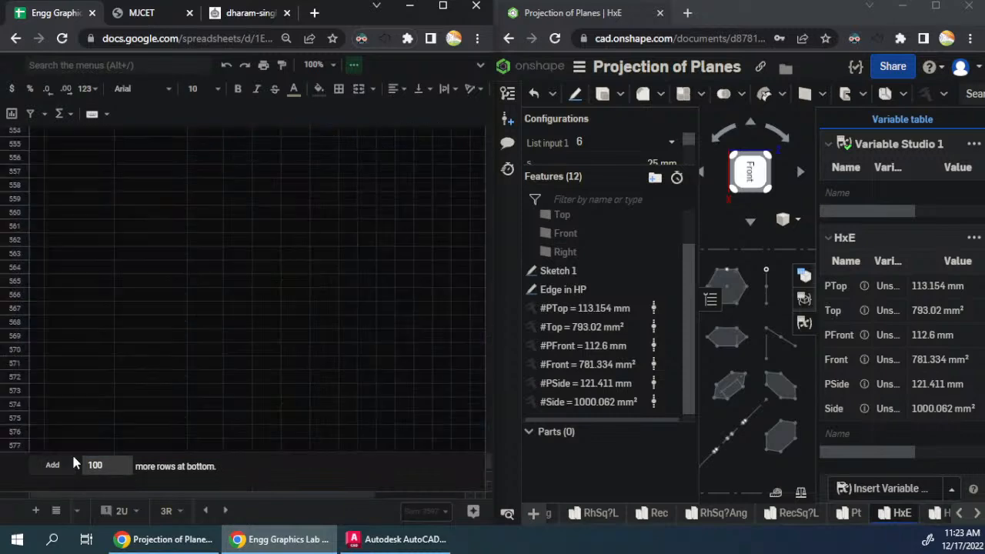
scroll(97, 422, up, 5)
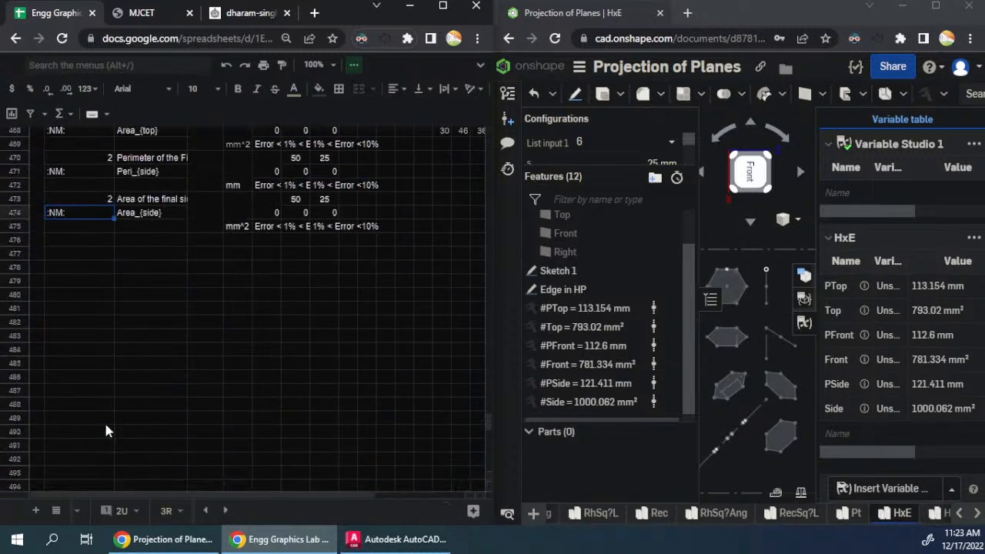
click(35, 390)
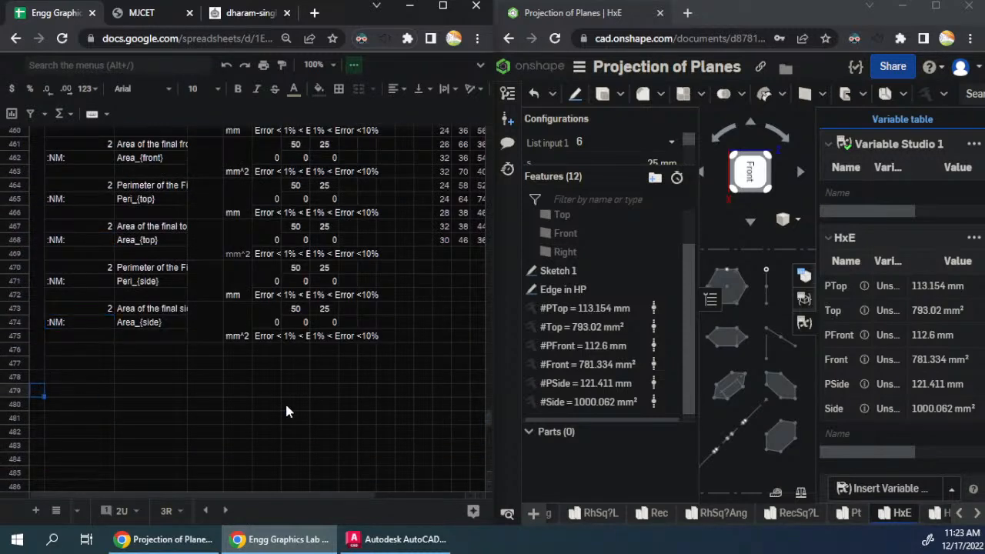
key(ctrl+v)
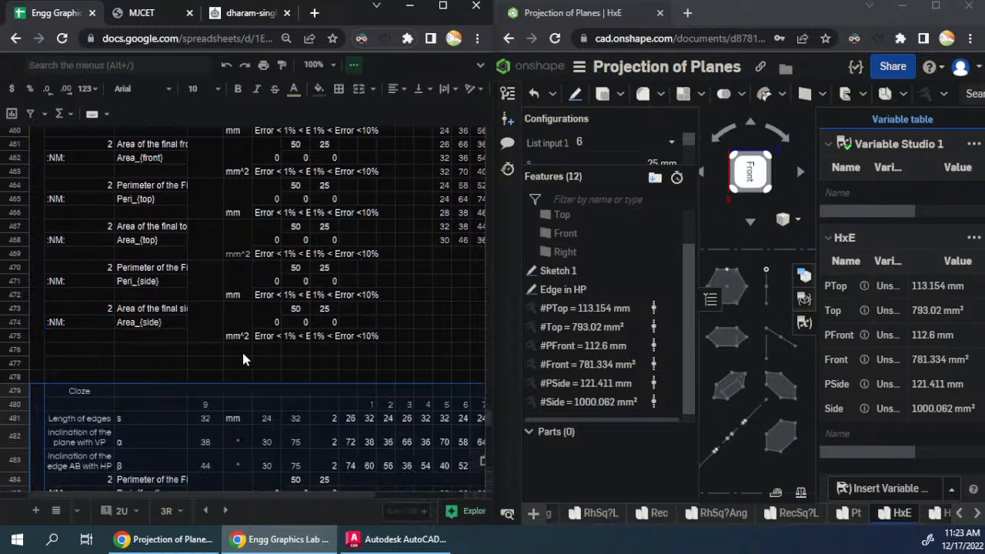
- Paste a further copy of the question block starting at row 505 for question 10
scroll(243, 356, down, 12)
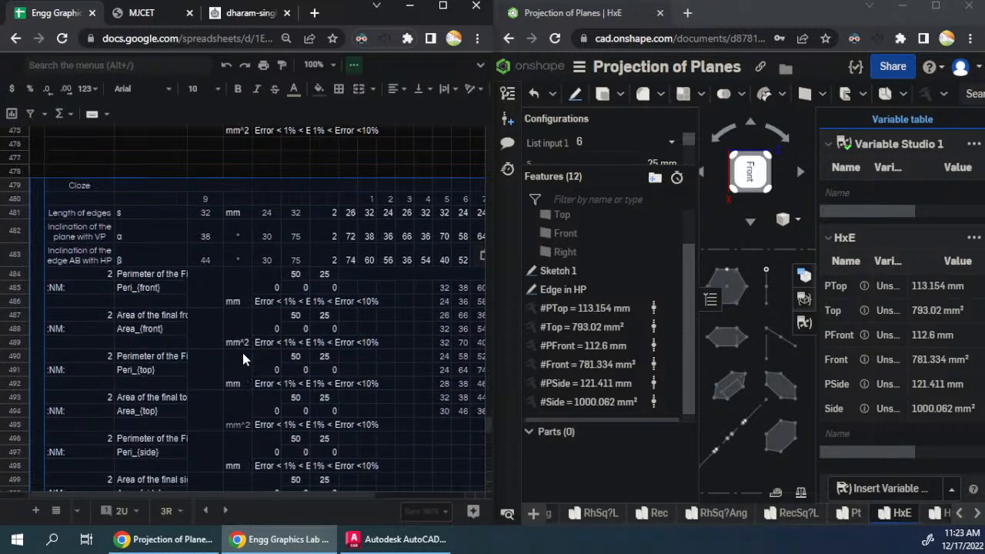
click(32, 237)
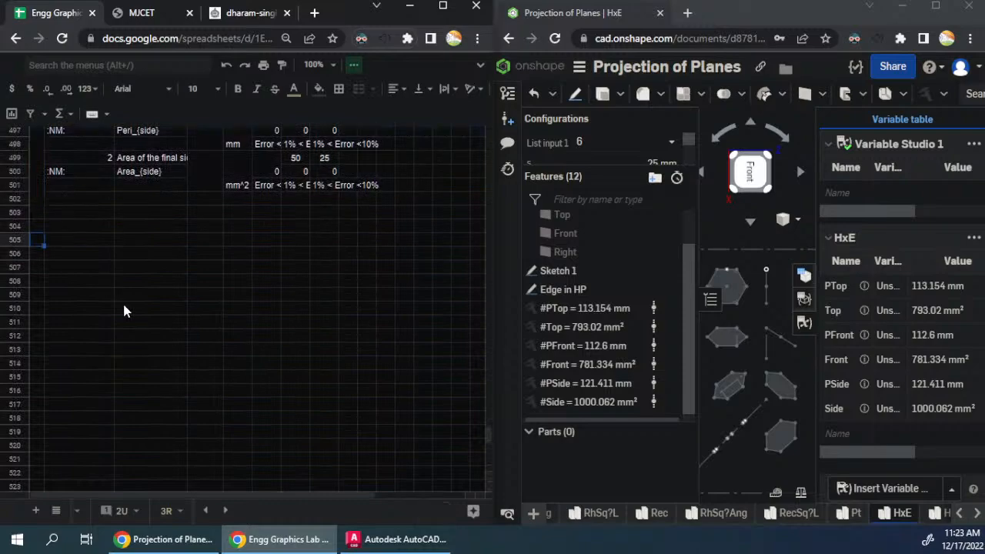
key(ctrl+v)
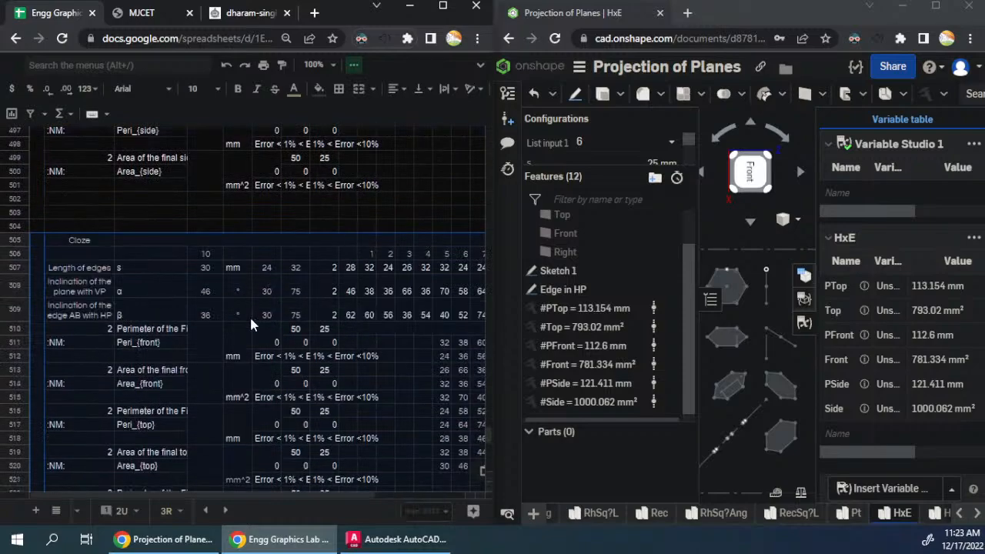
- Link question 9's statement cell D479 to the hexagonal-plane statement in D453 with the formula =D453
scroll(251, 321, up, 15)
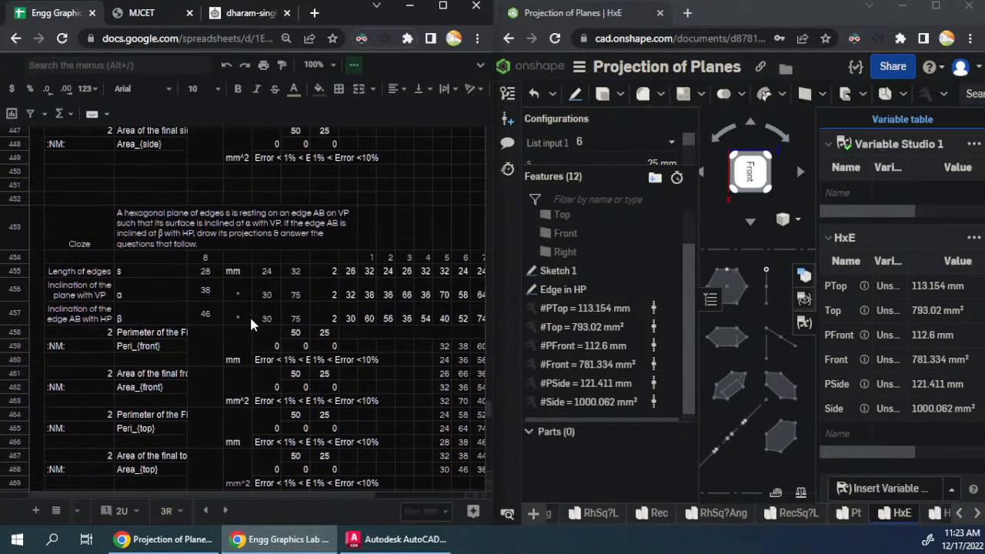
scroll(250, 315, down, 5)
click(242, 374)
text(=)
scroll(224, 316, up, 3)
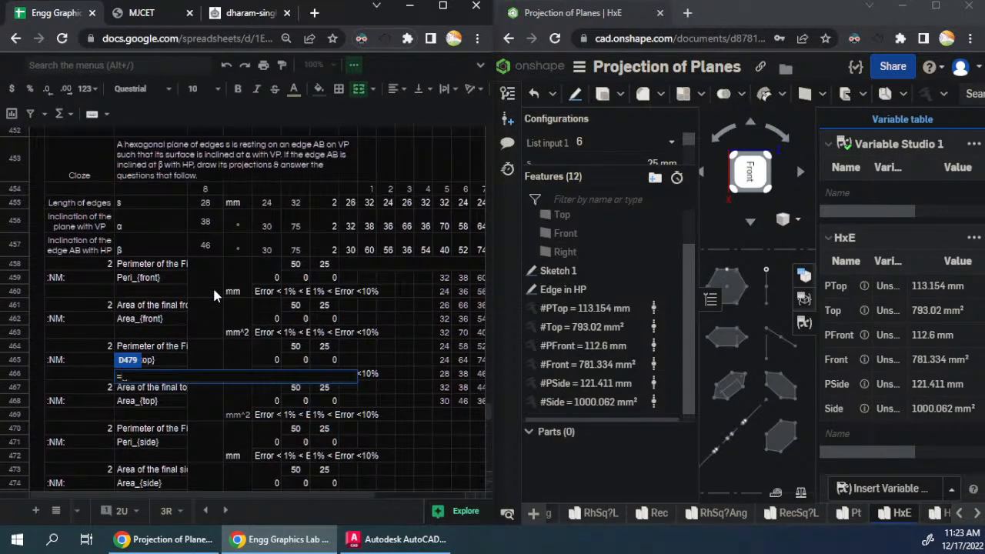
click(208, 163)
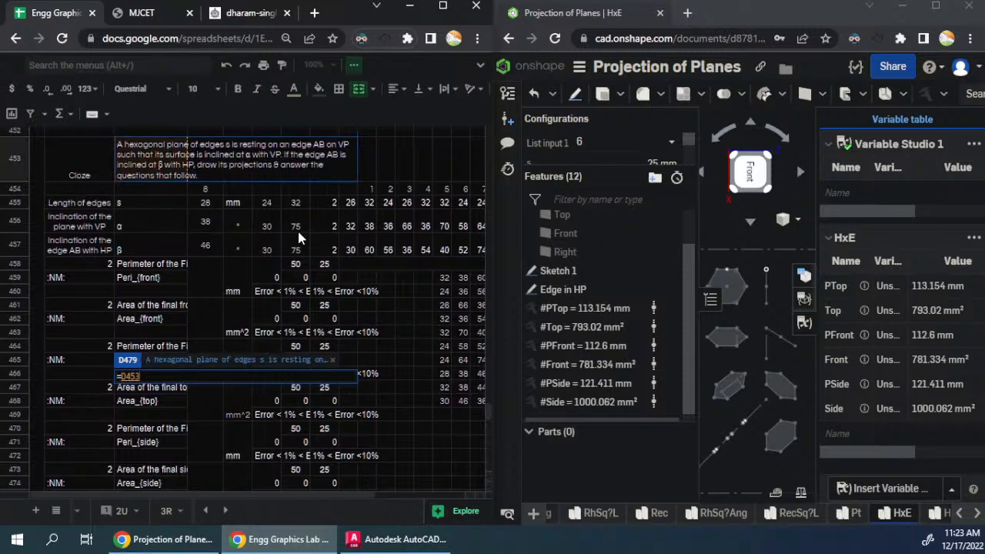
key(Return)
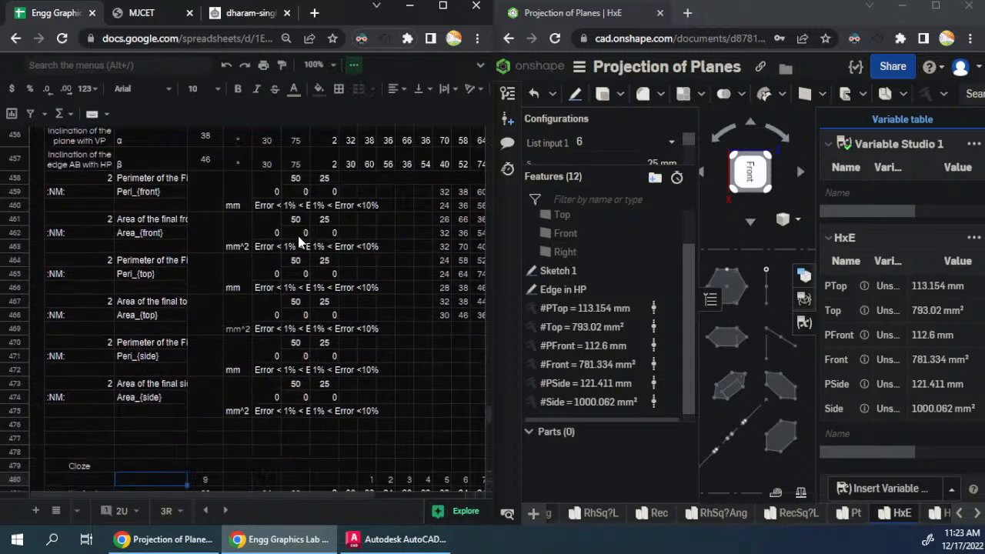
- Collapse the overflow toolbar rows covering the formula bar and the column headings of the sheet
scroll(300, 288, down, 2)
scroll(300, 291, up, 7)
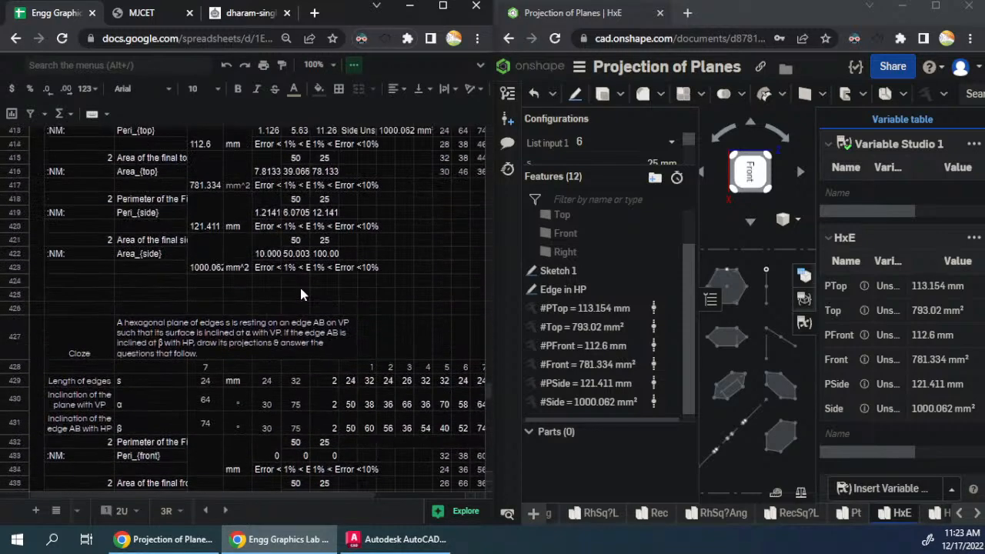
scroll(298, 289, down, 2)
click(354, 68)
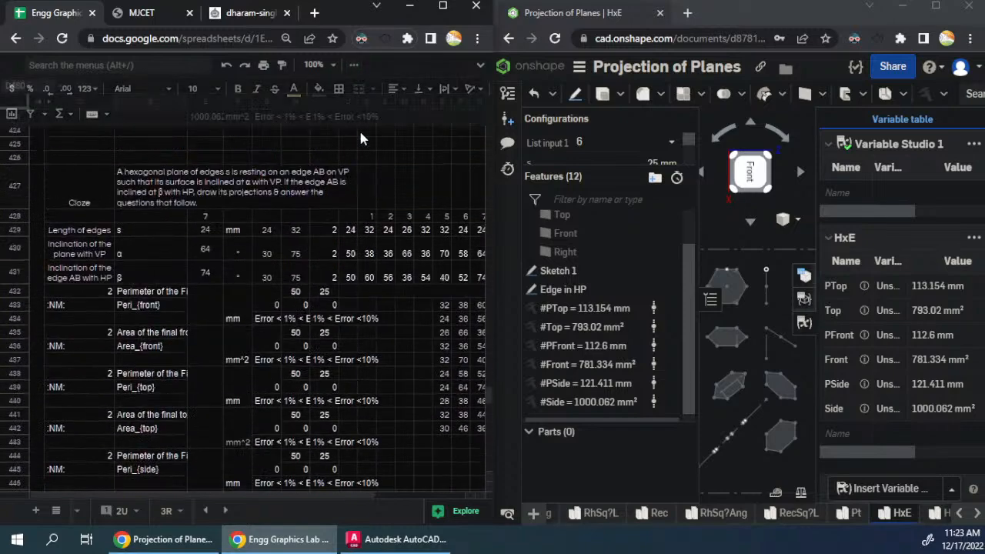
scroll(298, 238, down, 4)
scroll(299, 240, down, 2)
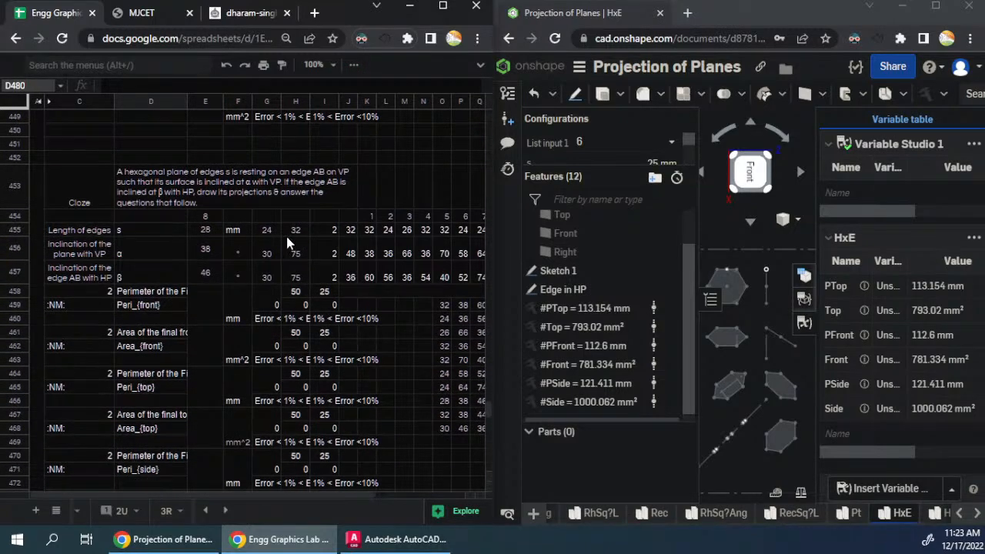
click(46, 100)
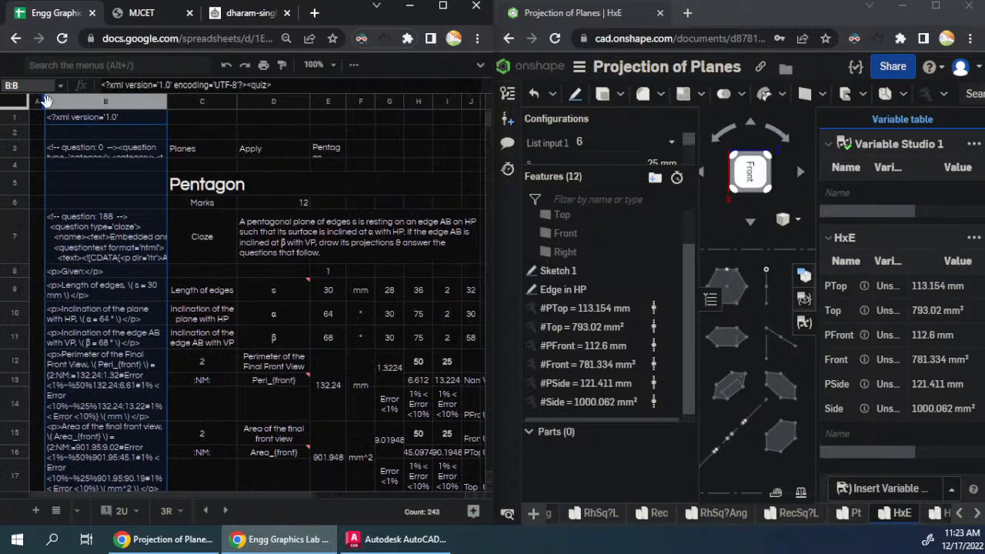
right_click(80, 101)
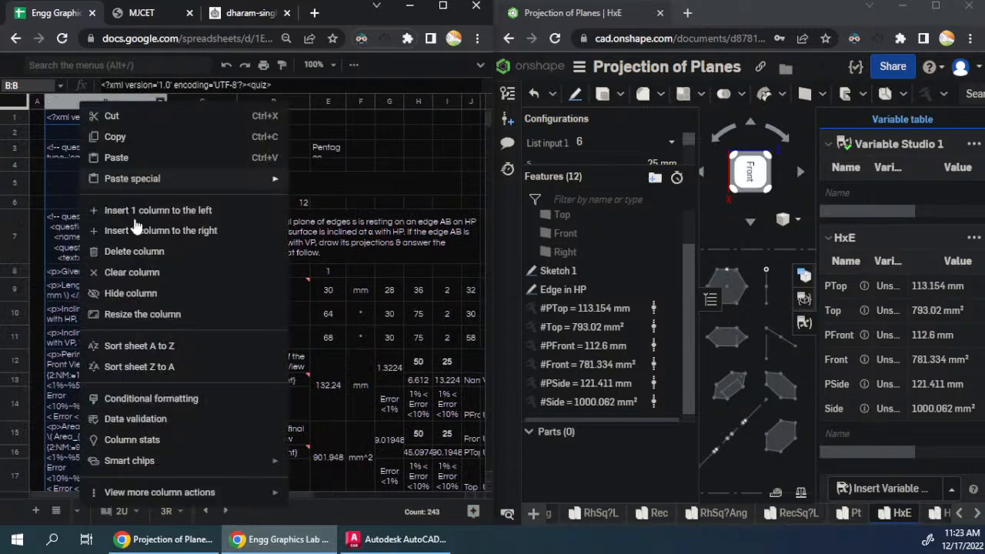
click(132, 293)
click(183, 320)
- Review the hexagon question blocks, from the question 1 statement in D271 down to the question 7 block at row 427
scroll(175, 350, down, 8)
scroll(175, 349, up, 8)
scroll(176, 350, down, 15)
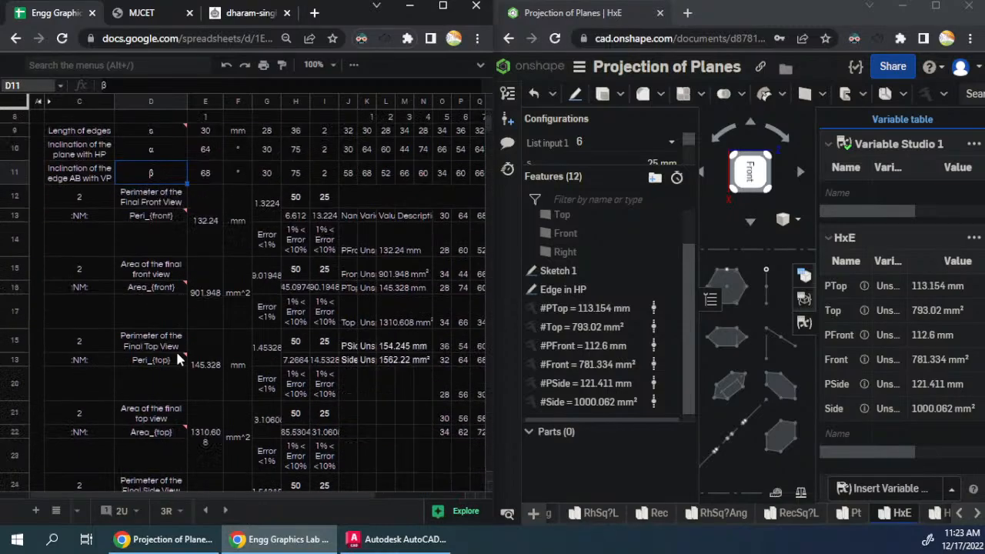
scroll(176, 351, down, 8)
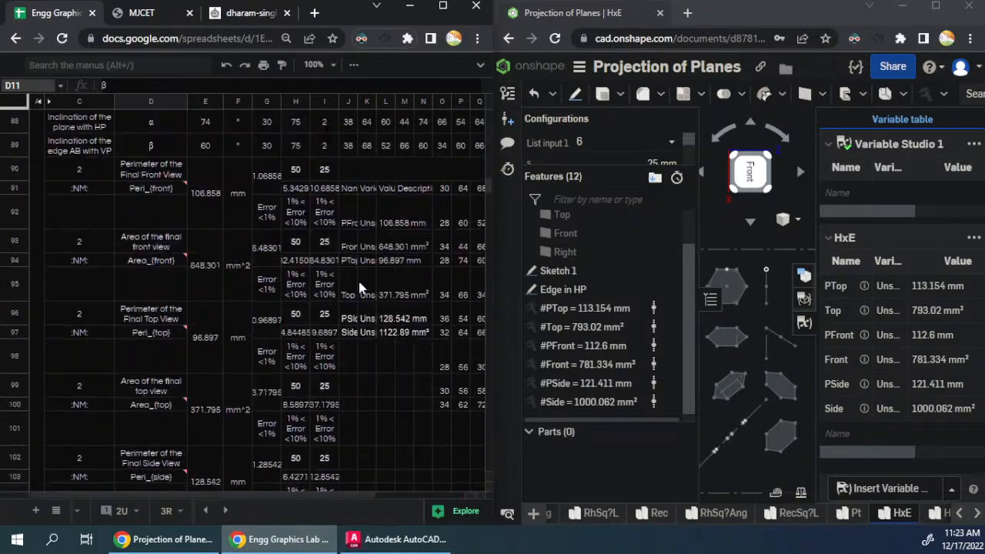
drag(487, 181, 483, 302)
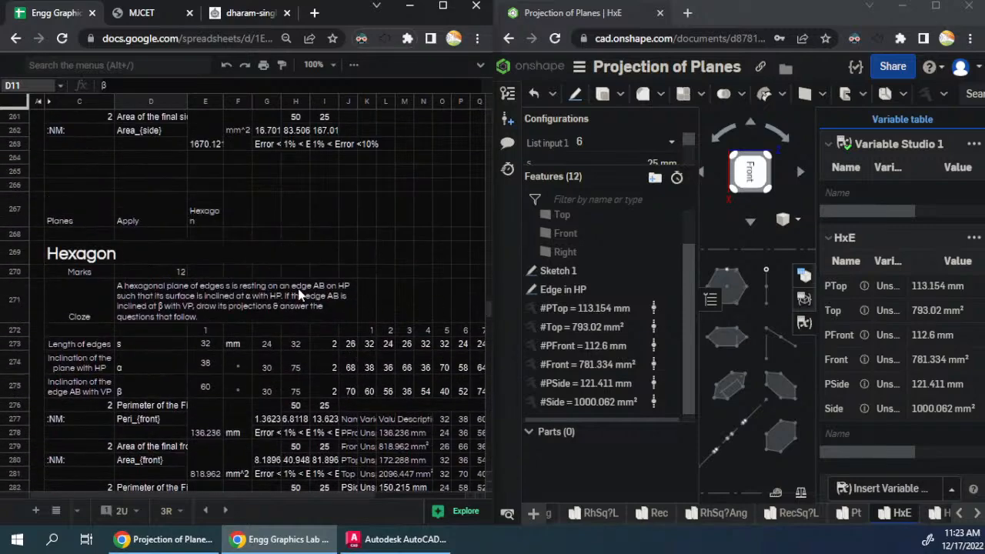
click(346, 306)
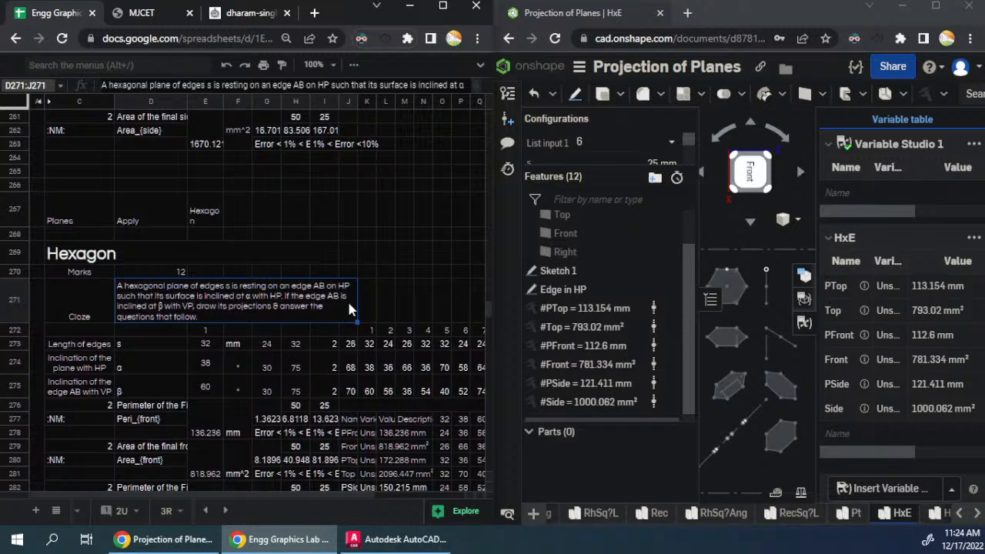
scroll(349, 309, down, 1)
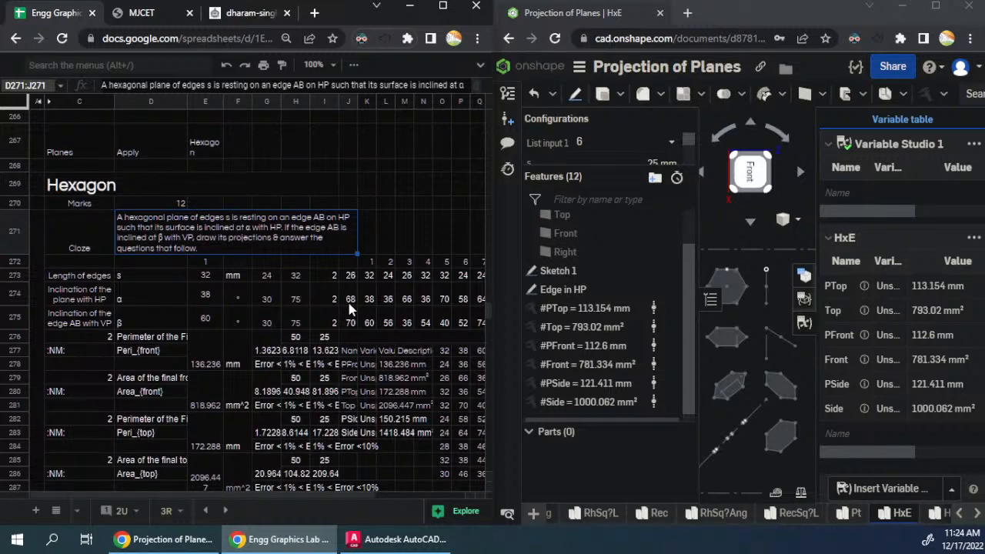
scroll(348, 307, down, 3)
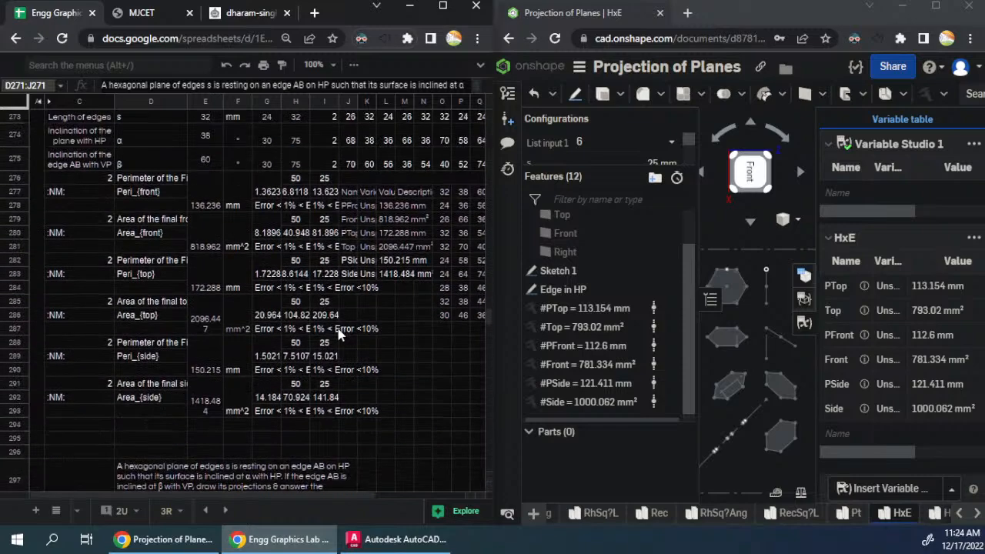
scroll(338, 333, up, 1)
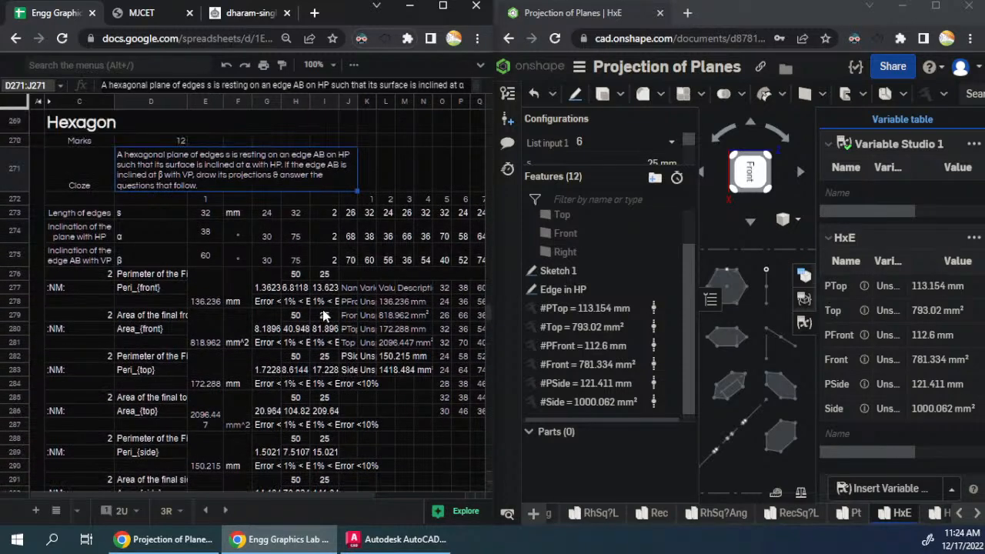
scroll(323, 315, down, 20)
scroll(322, 309, down, 13)
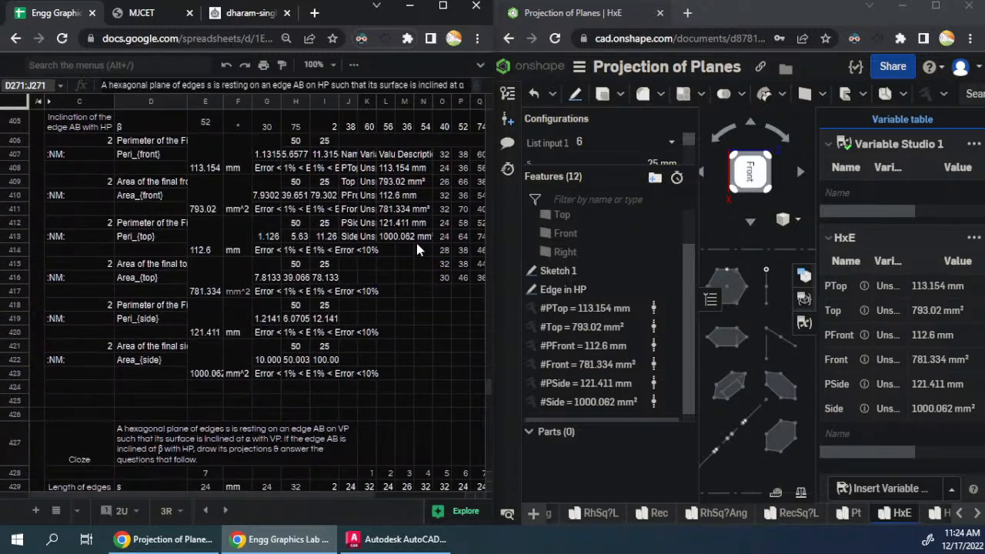
scroll(302, 359, down, 4)
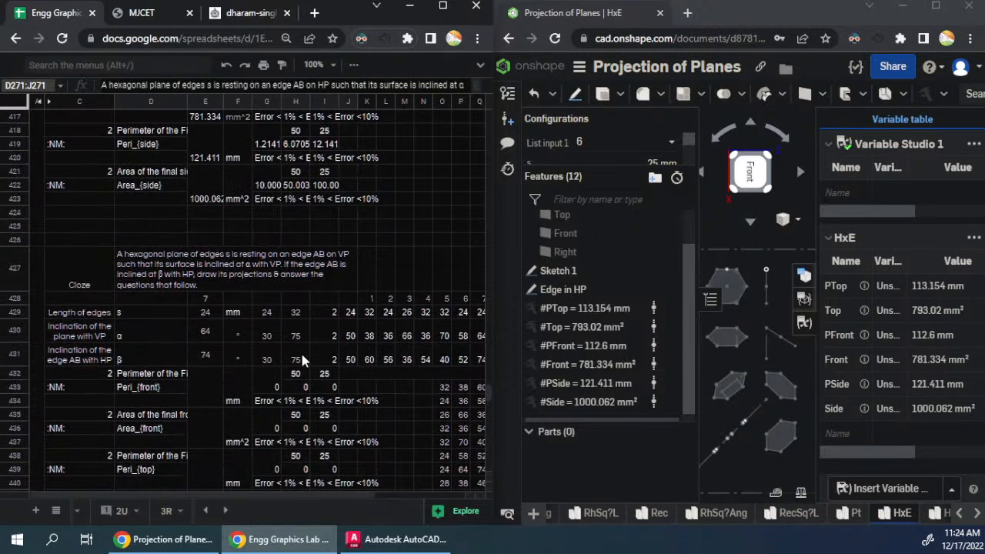
- Switch the Onshape list input to configuration 7 and copy its HxE variable table into the question 7 block at J433
click(631, 144)
scroll(607, 231, down, 2)
click(607, 225)
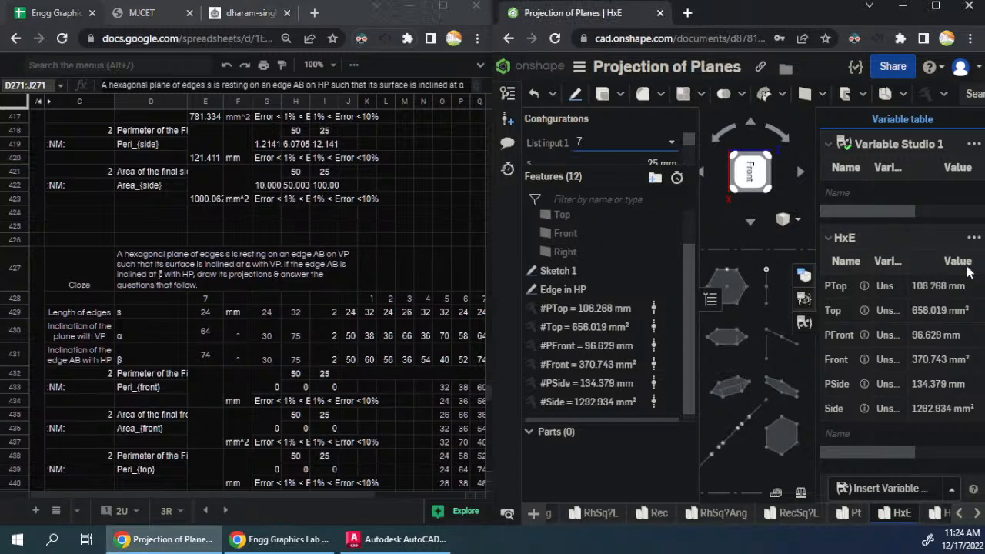
click(974, 239)
click(938, 262)
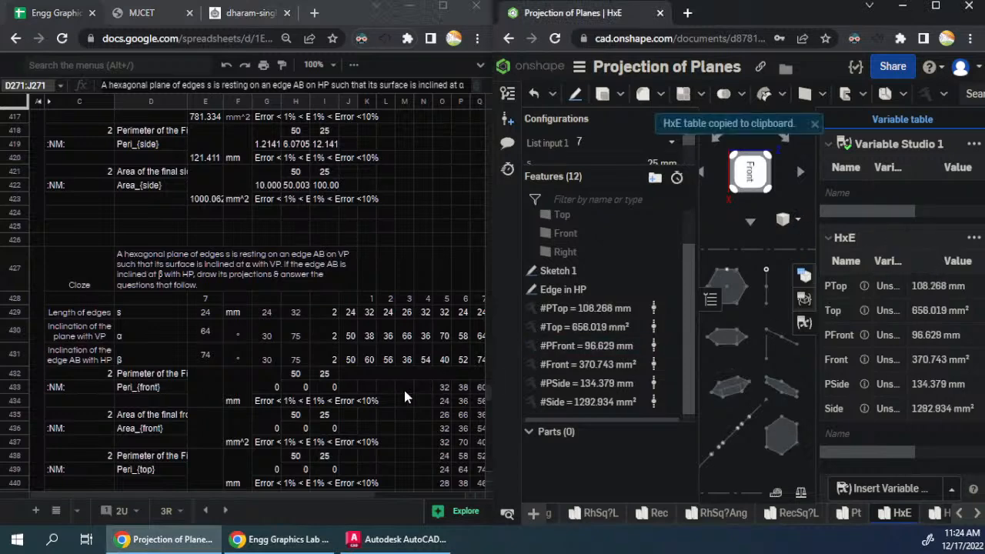
click(352, 388)
key(ctrl+v)
scroll(283, 324, down, 3)
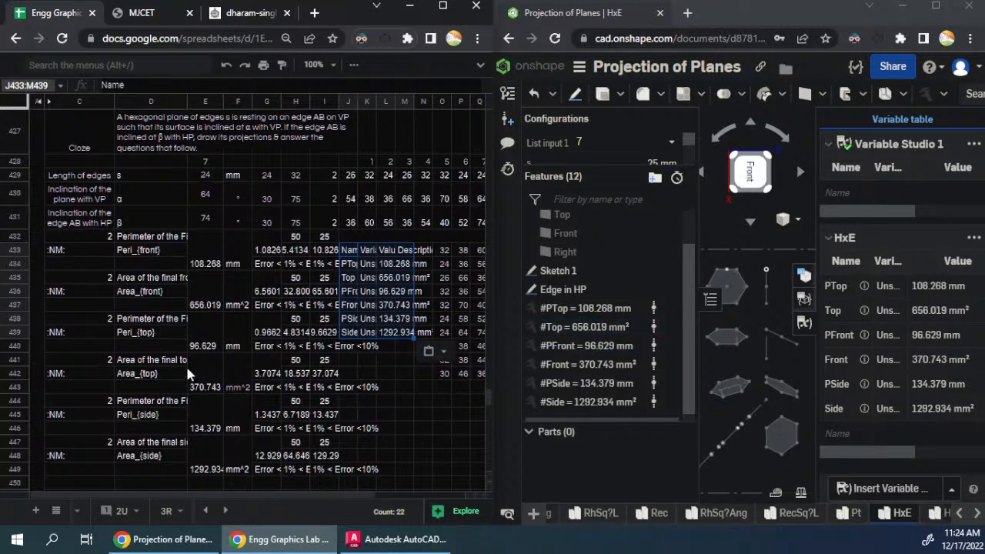
- Switch the Onshape list input to configuration 8 and copy its HxE variable table into the question 8 block at J459
scroll(191, 373, down, 5)
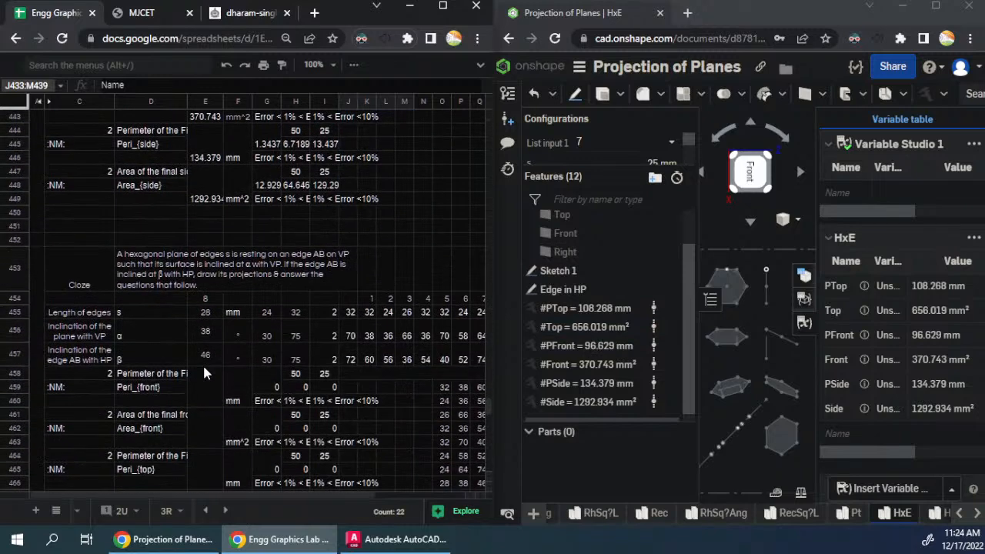
click(671, 141)
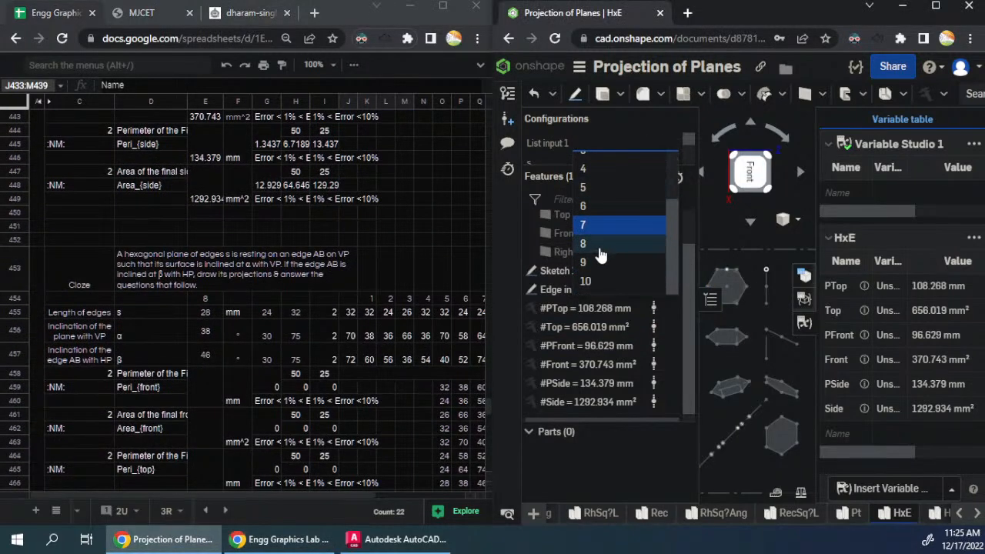
click(605, 248)
click(974, 238)
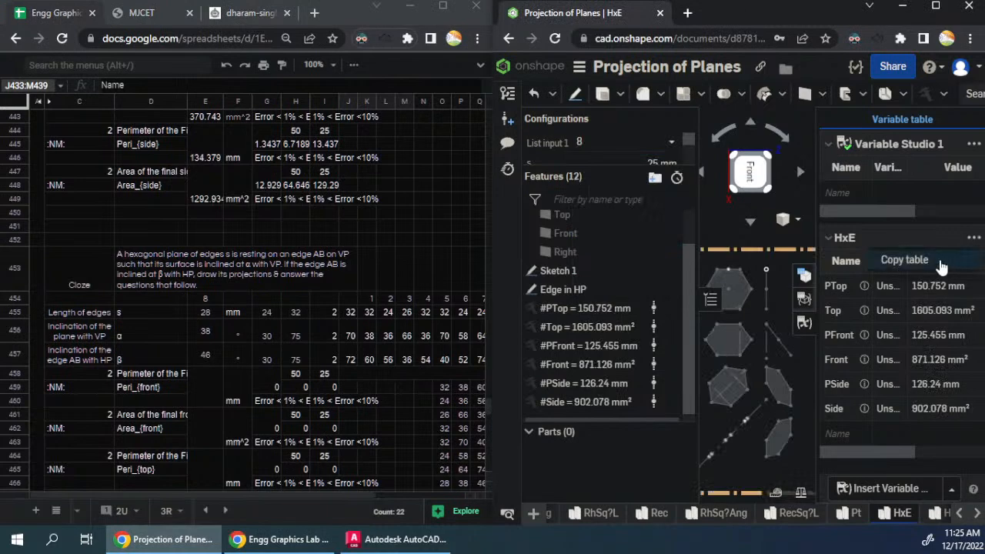
click(893, 259)
click(346, 388)
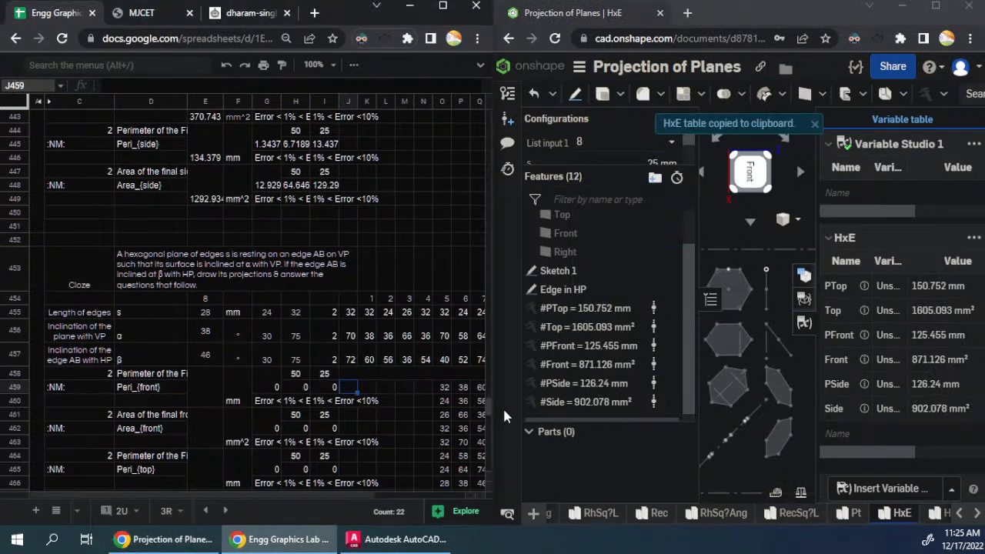
key(ctrl+v)
scroll(411, 356, down, 3)
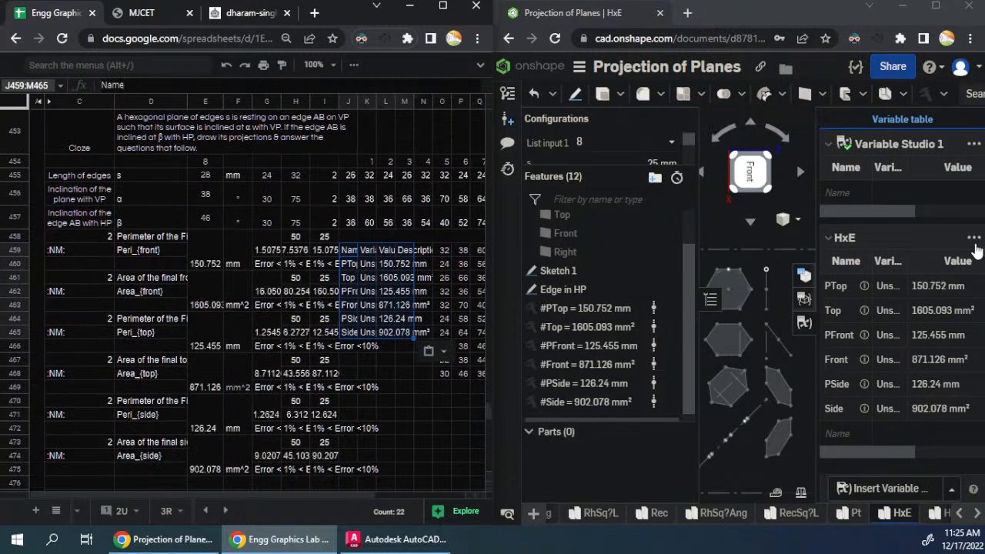
- Switch the Onshape list input to configuration 9 and copy its HxE variable table into the question 9 block at J485
click(620, 142)
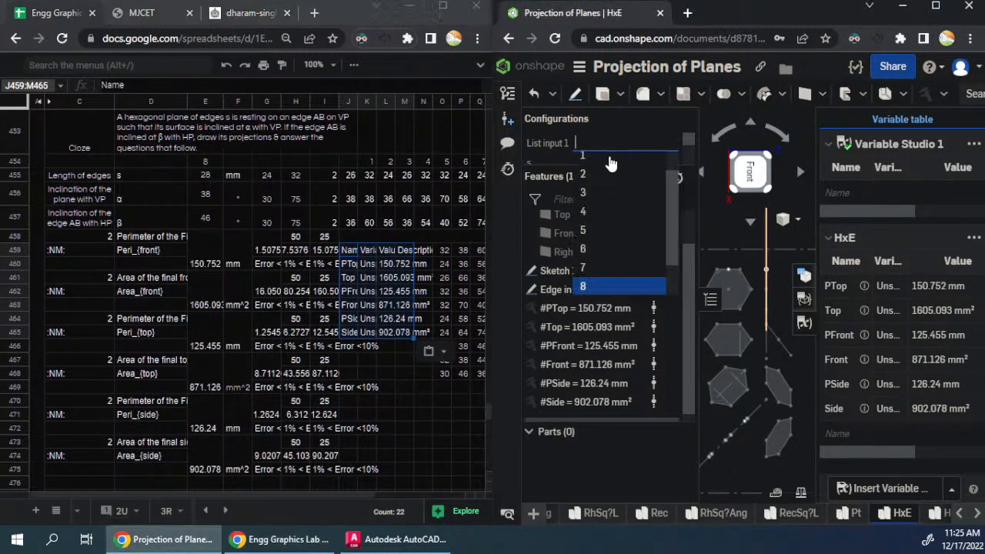
scroll(615, 265, down, 1)
click(615, 273)
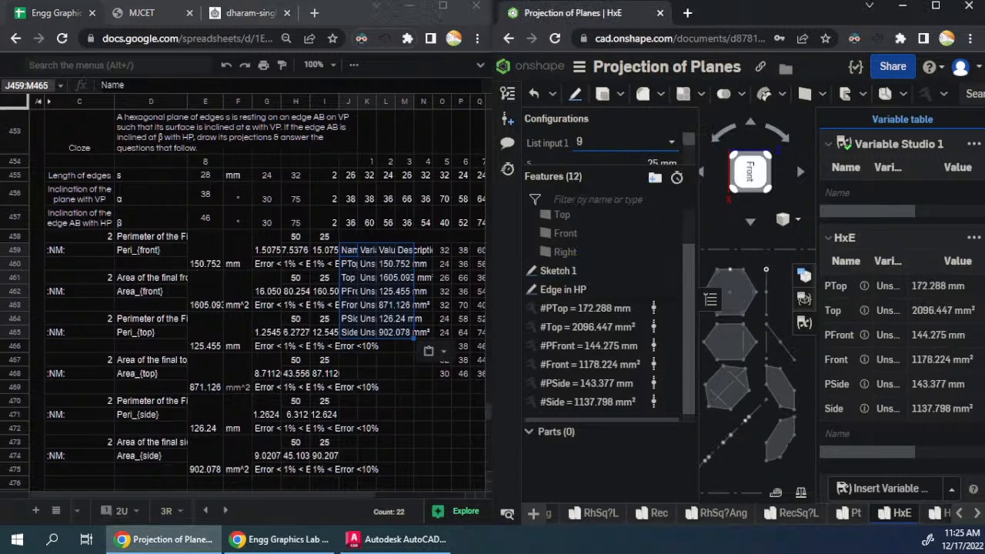
click(974, 239)
click(885, 260)
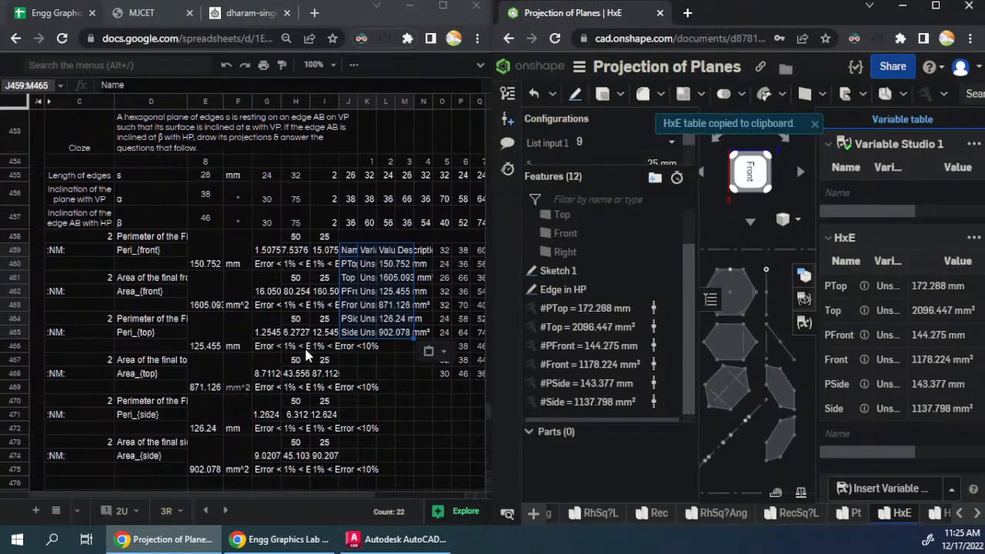
scroll(378, 352, down, 2)
scroll(372, 348, down, 2)
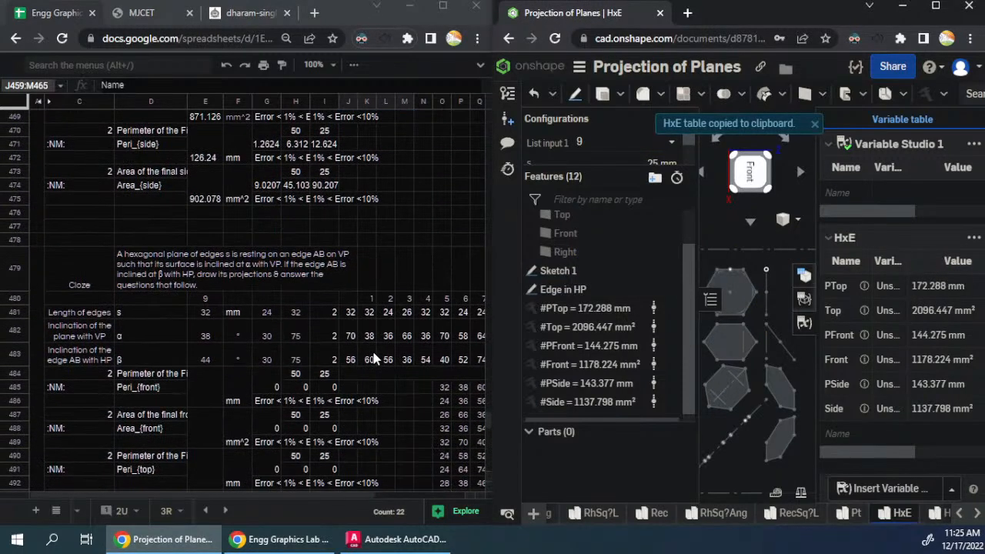
click(355, 392)
key(ctrl+v)
- Switch the Onshape list input to configuration 10 and copy its HxE variable table into the question 10 block at J511
scroll(422, 412, down, 4)
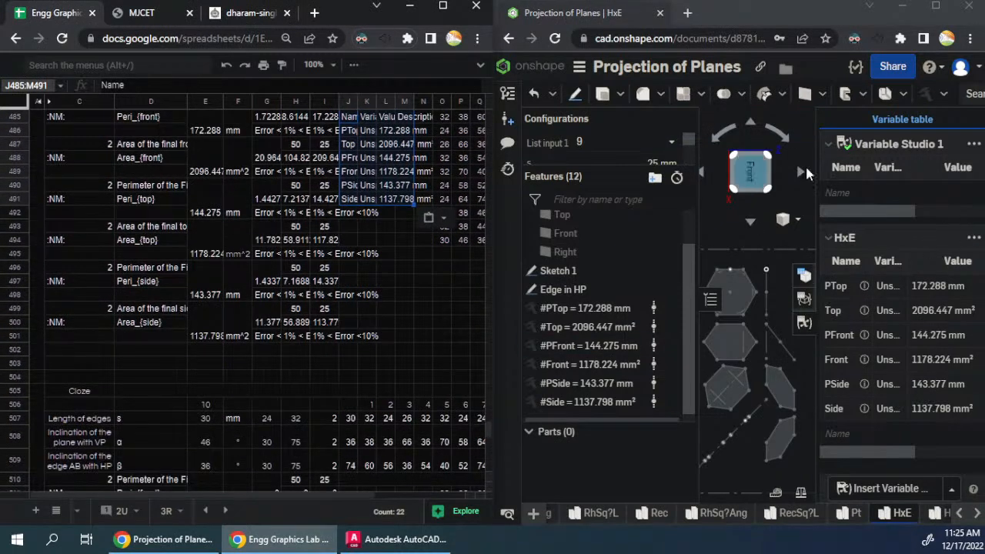
click(668, 142)
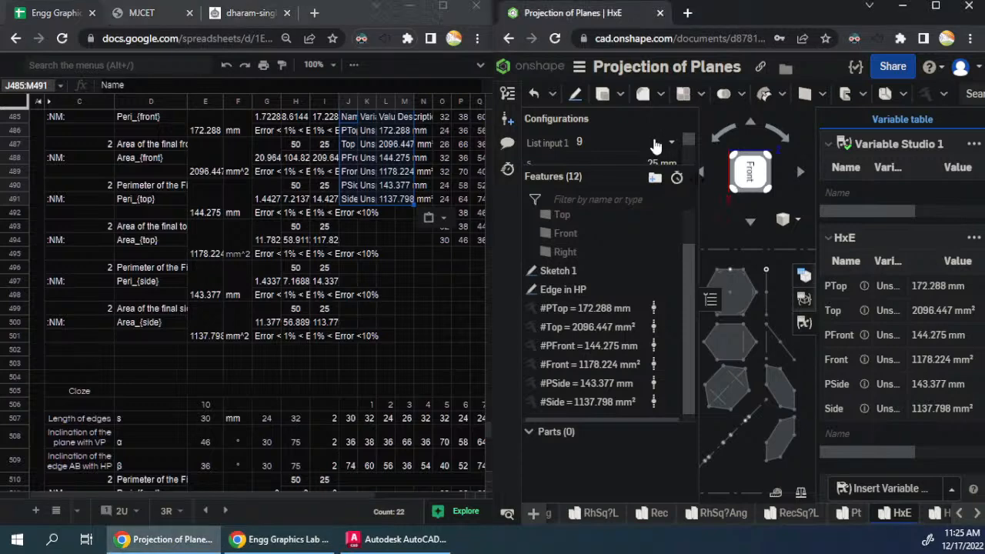
click(601, 282)
click(974, 239)
click(933, 263)
scroll(279, 386, down, 5)
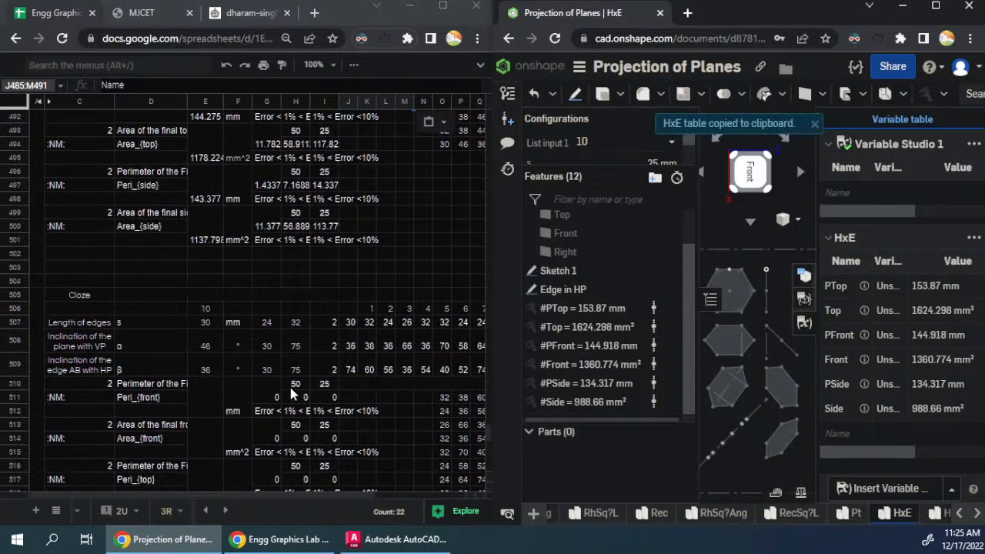
click(348, 333)
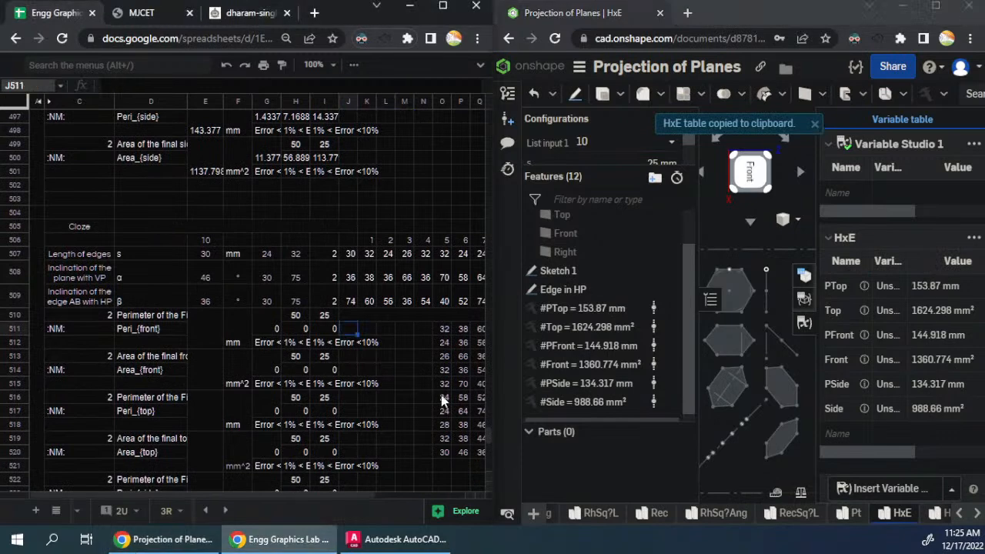
key(ctrl+v)
click(405, 358)
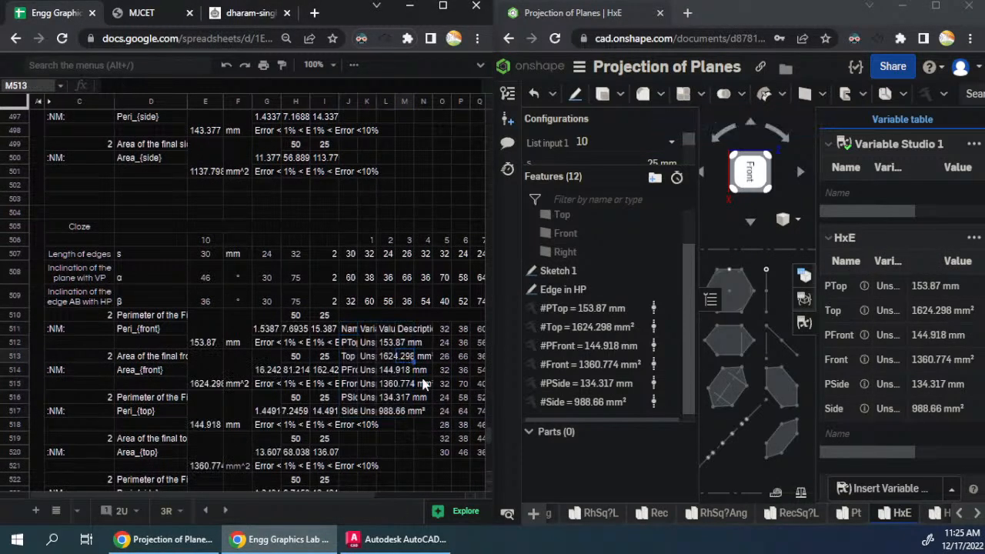
- Review the question blocks from the last hexagon question up to the first pentagon question and back to the Hexagon heading
scroll(199, 192, down, 8)
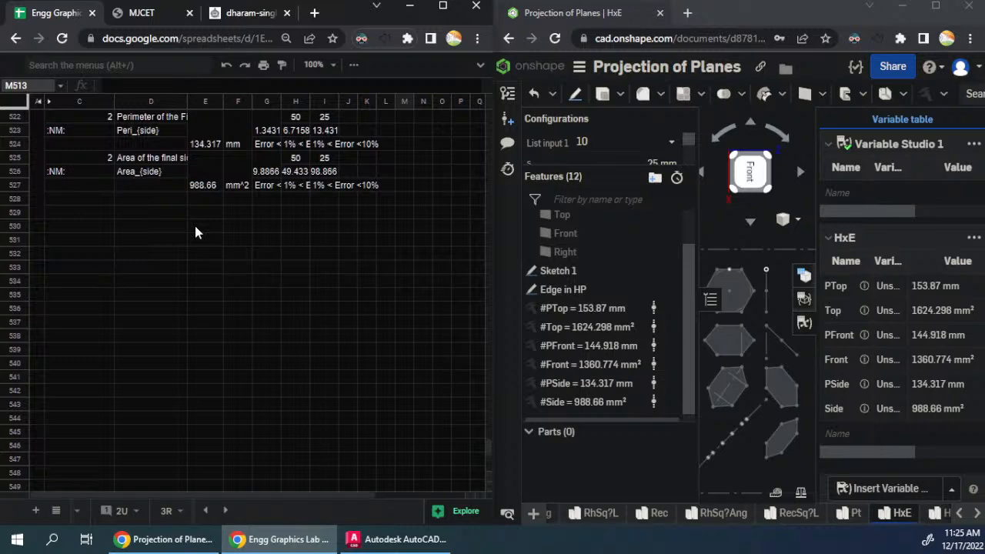
scroll(191, 257, up, 5)
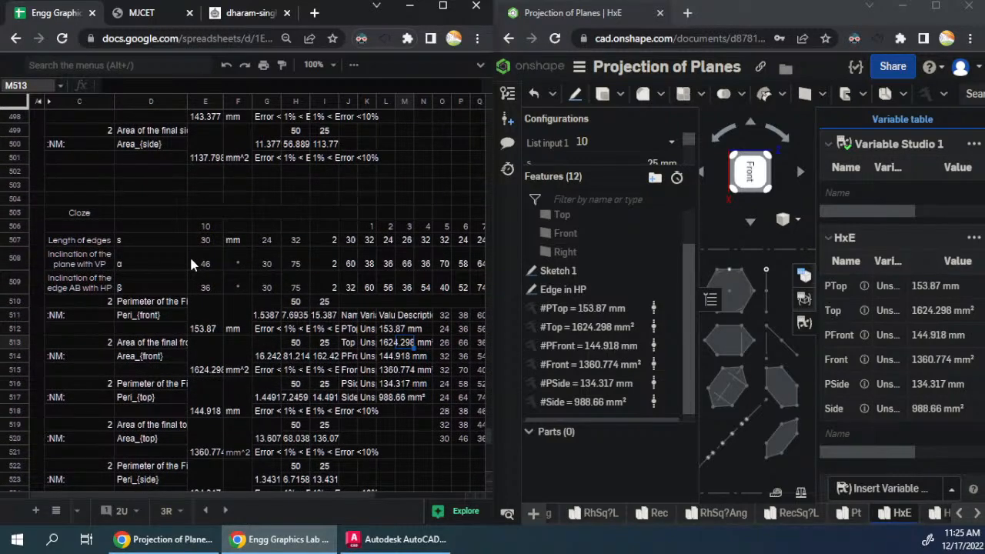
scroll(192, 264, up, 10)
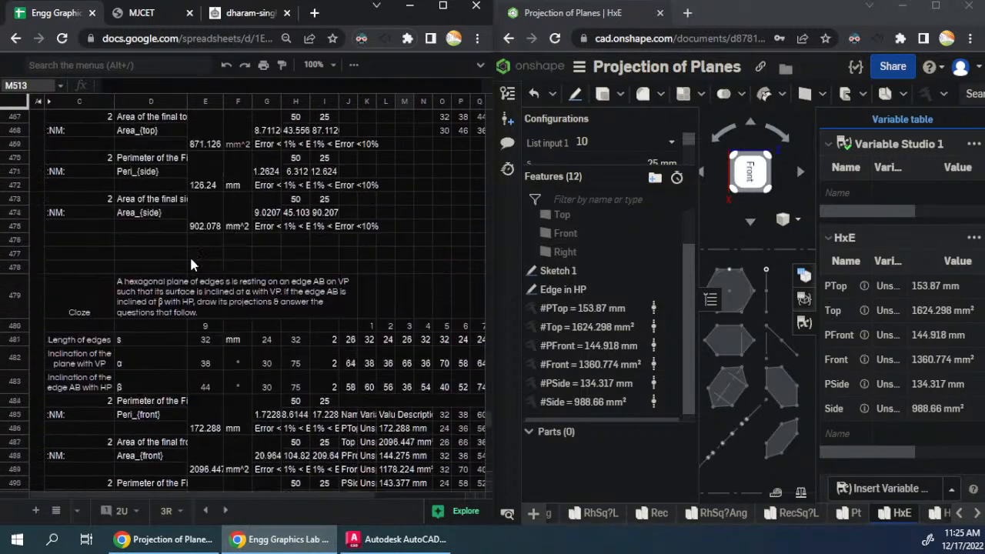
scroll(191, 263, up, 18)
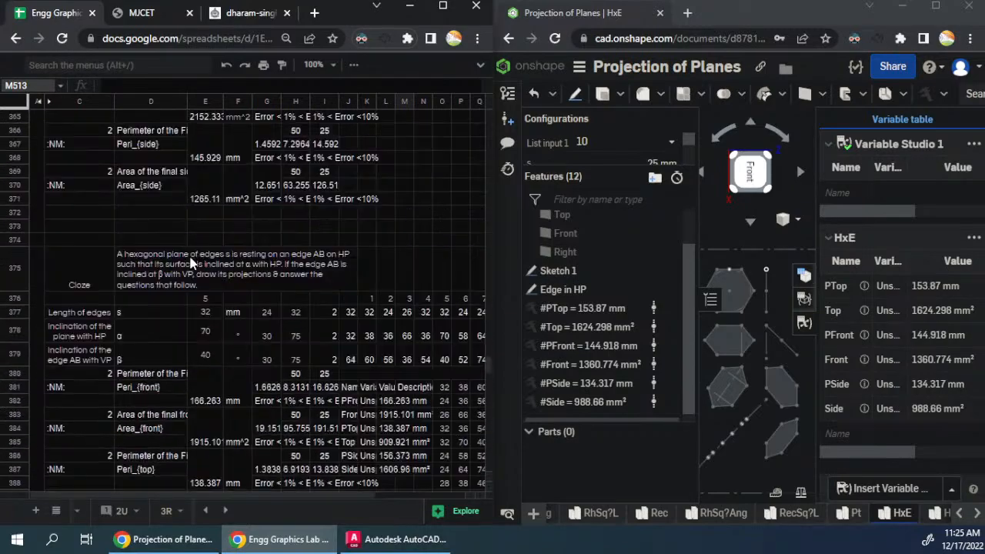
scroll(188, 253, up, 20)
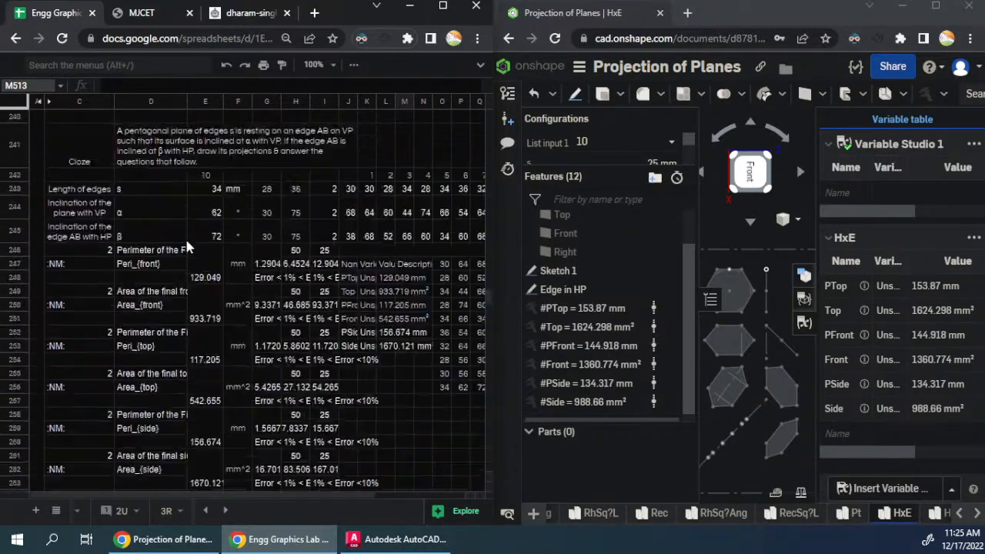
scroll(187, 243, up, 20)
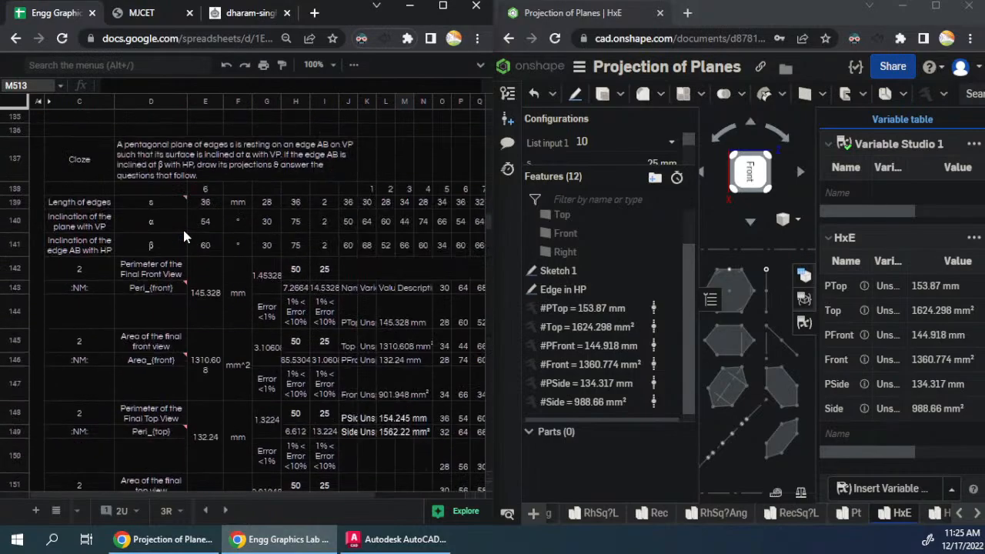
scroll(183, 235, up, 20)
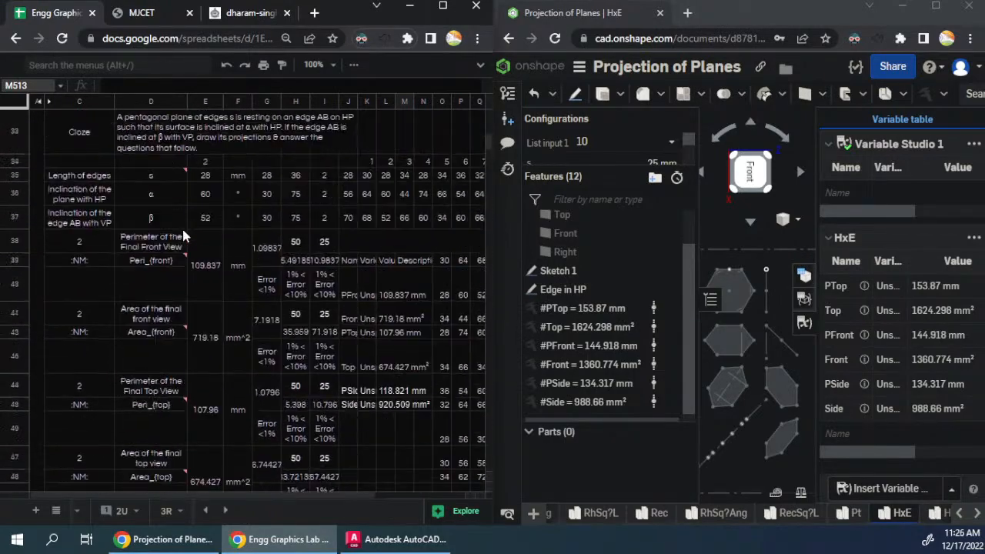
scroll(183, 234, up, 1)
click(205, 286)
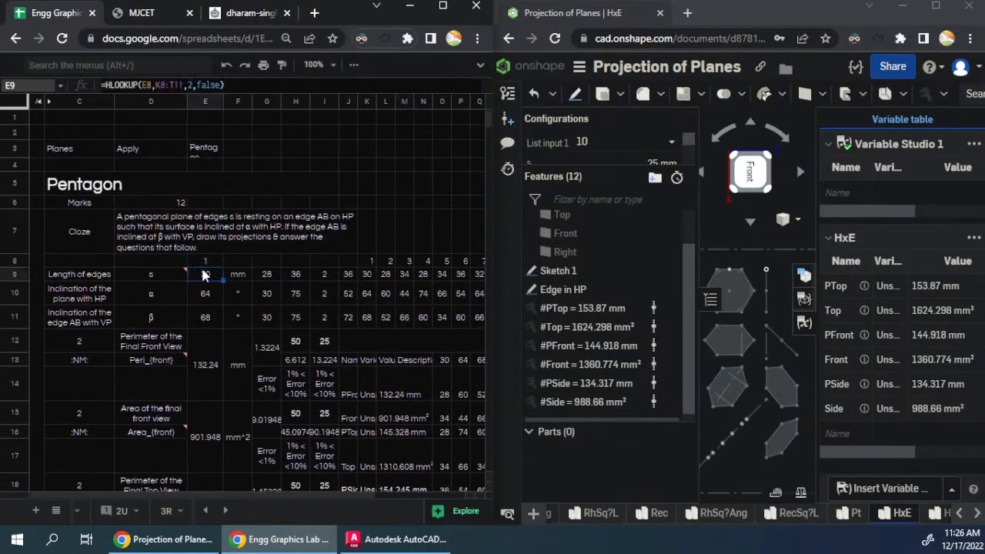
click(34, 181)
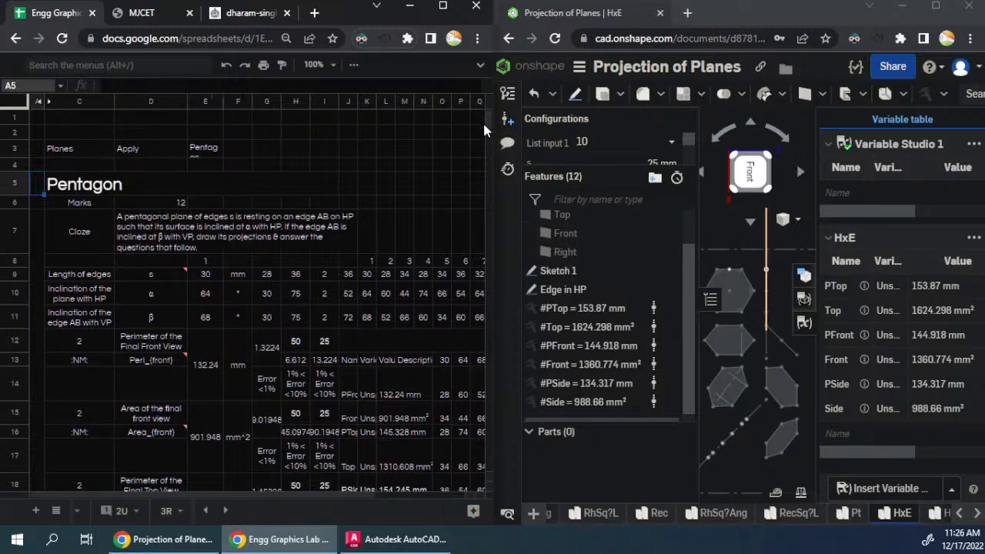
drag(487, 117, 492, 314)
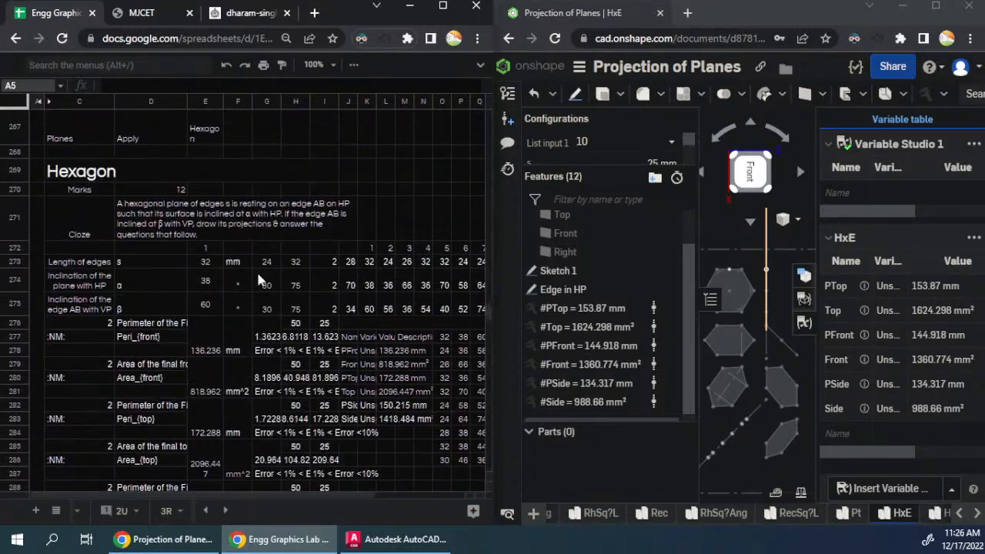
click(38, 172)
key(ctrl+a)
key(ctrl+c)
scroll(111, 315, up, 1)
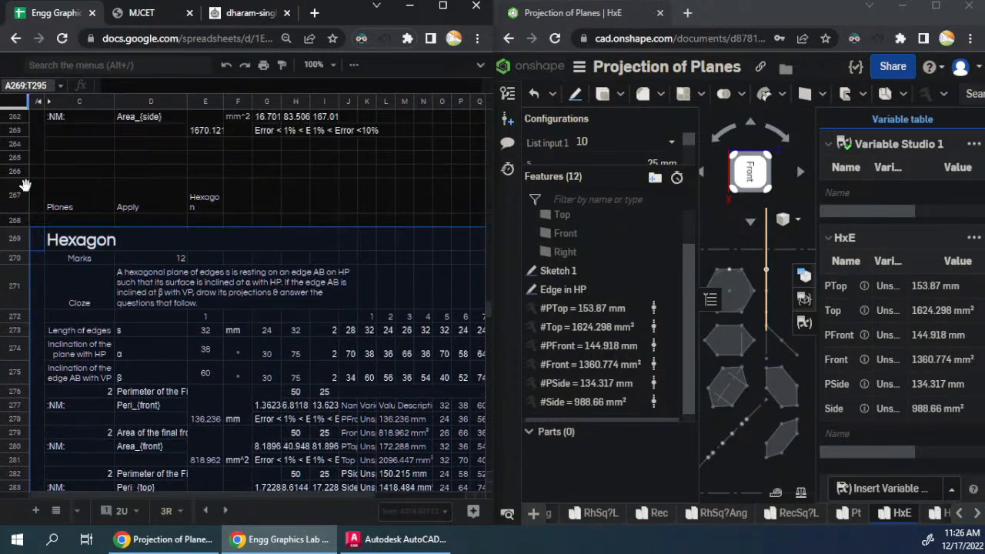
click(36, 199)
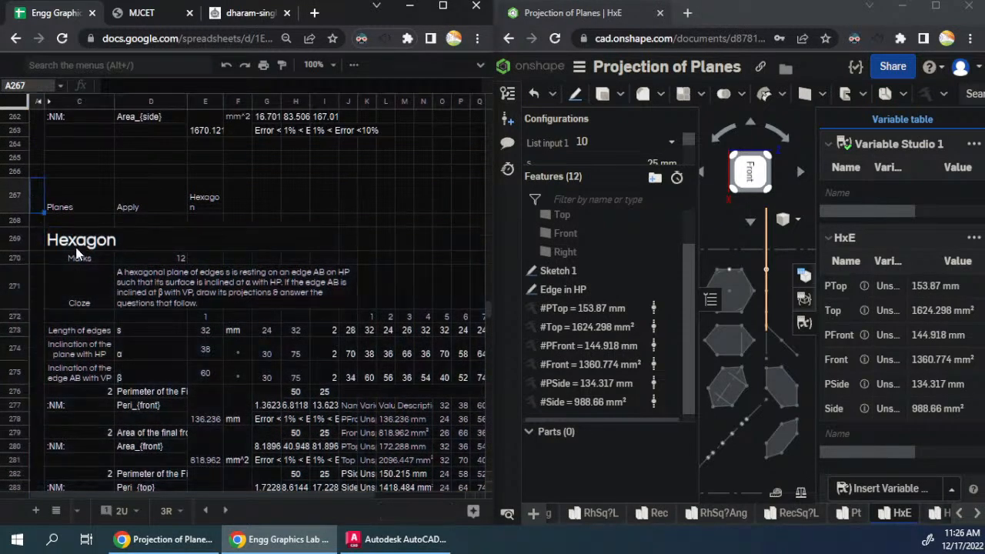
click(211, 201)
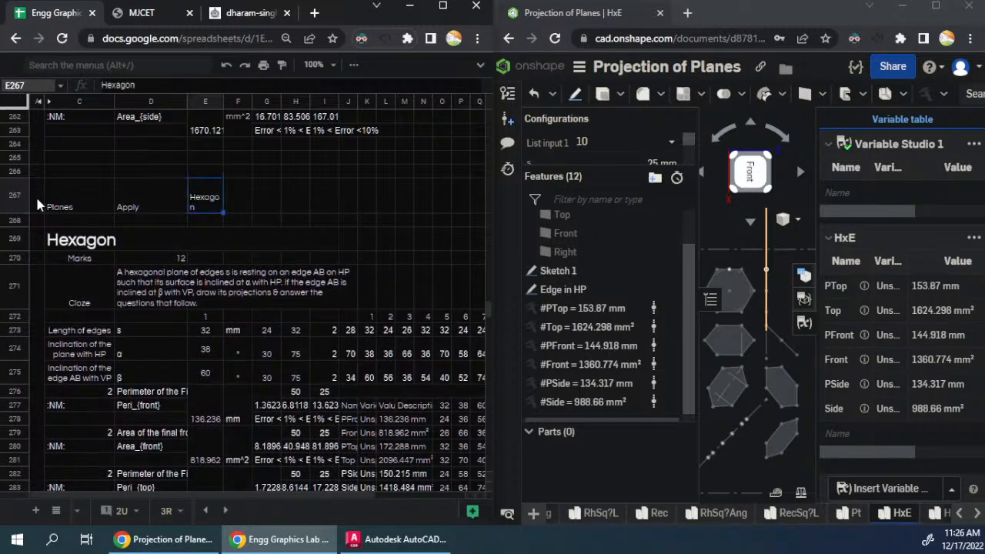
- Copy the first Hexagon question block A269:T295 and paste it below the last question at A531
click(35, 237)
key(ctrl+shift+Right)
key(ctrl+shift+Down)
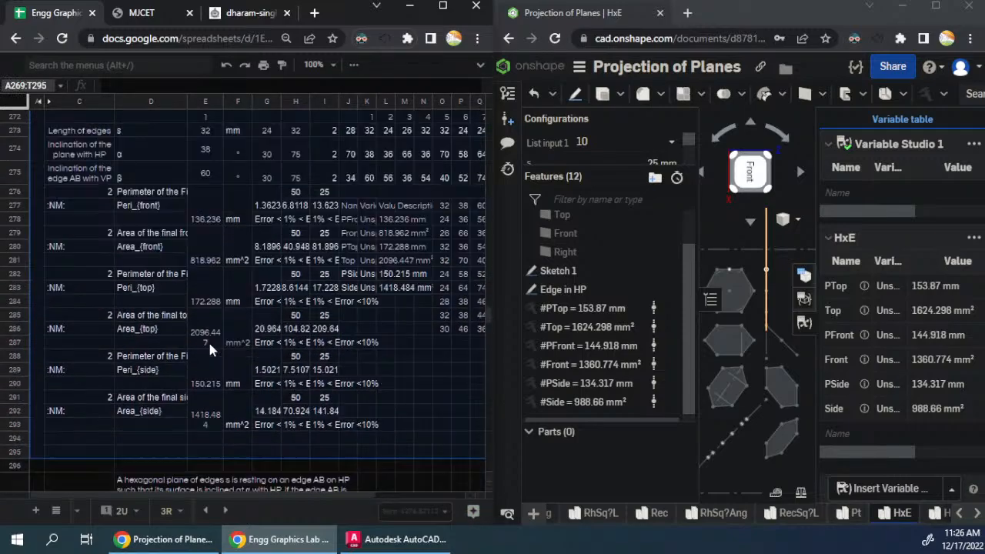
key(ctrl+c)
scroll(208, 340, down, 3)
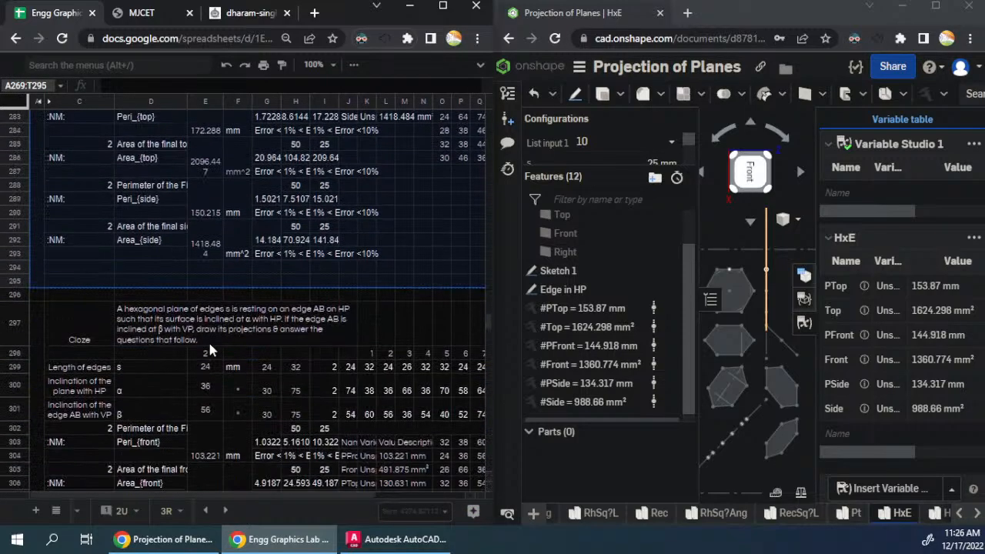
drag(487, 320, 501, 447)
scroll(53, 353, up, 6)
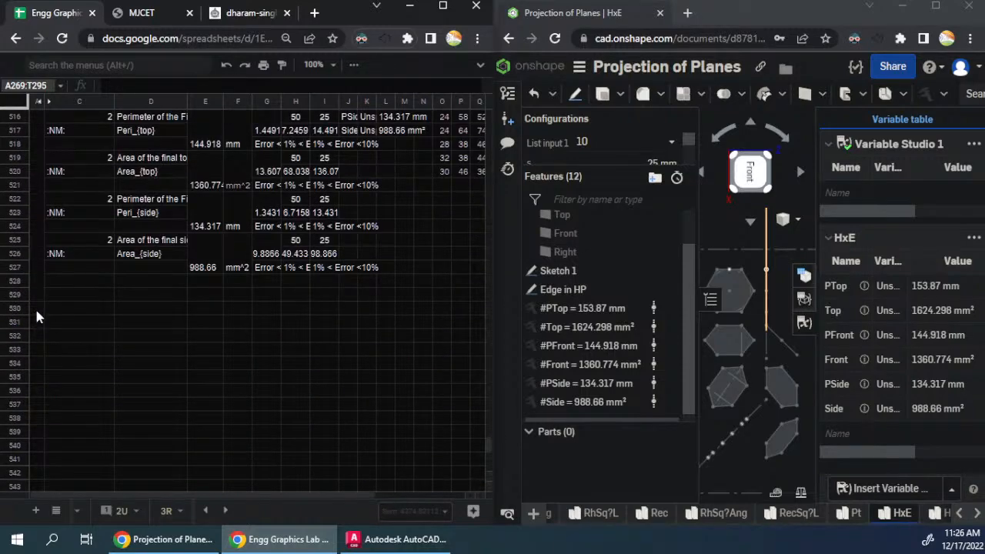
click(34, 307)
click(34, 324)
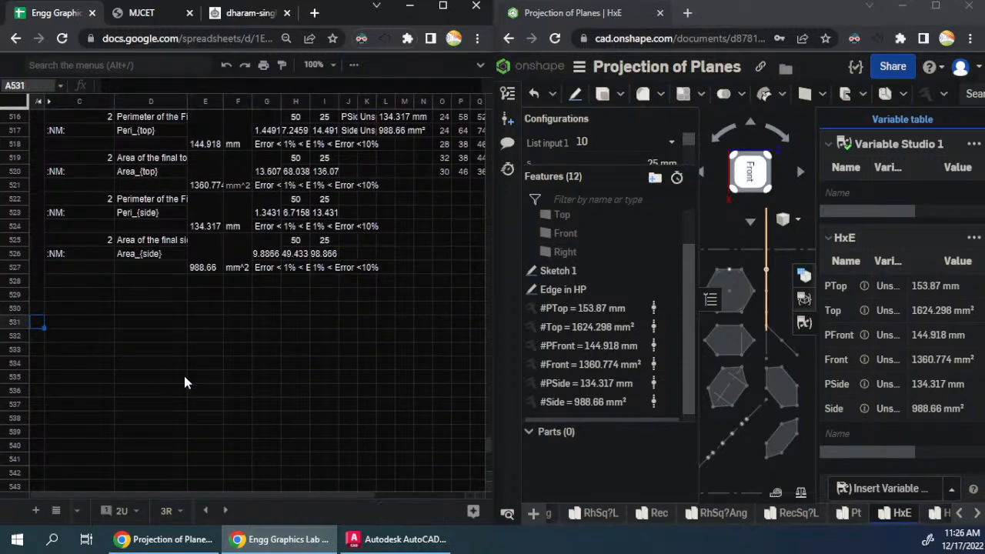
key(ctrl+v)
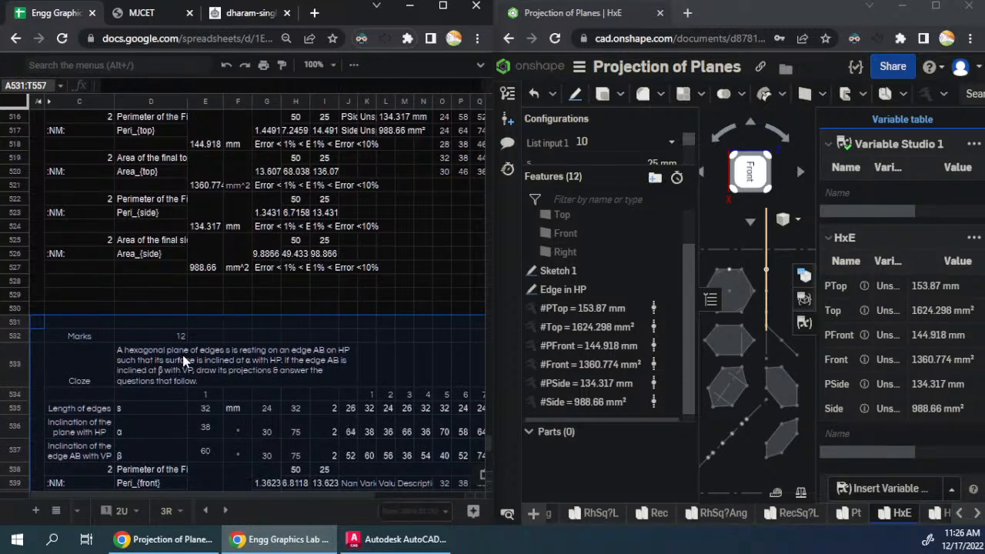
- In the pasted question text at D533, change "resting on an edge AB" to "resting on a corner A"
click(184, 361)
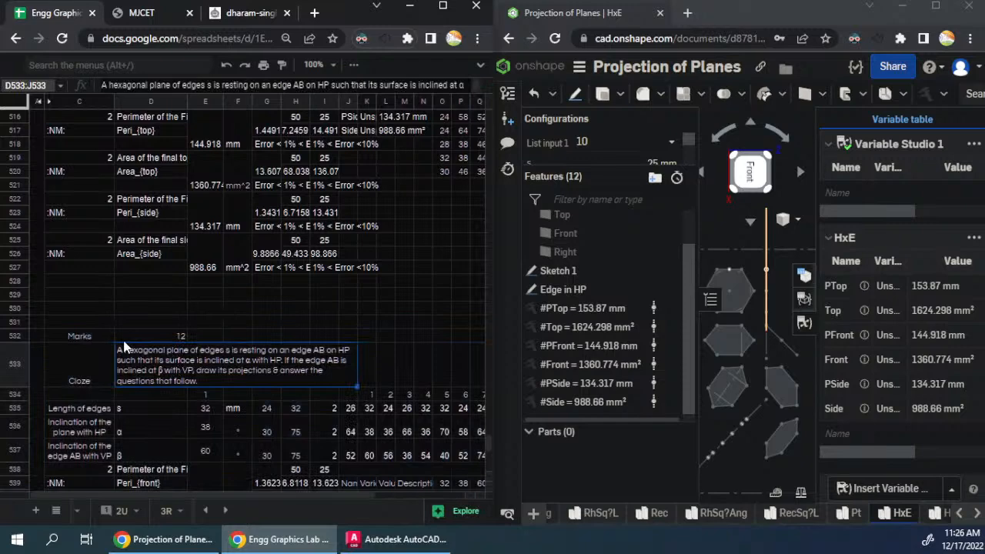
double_click(253, 361)
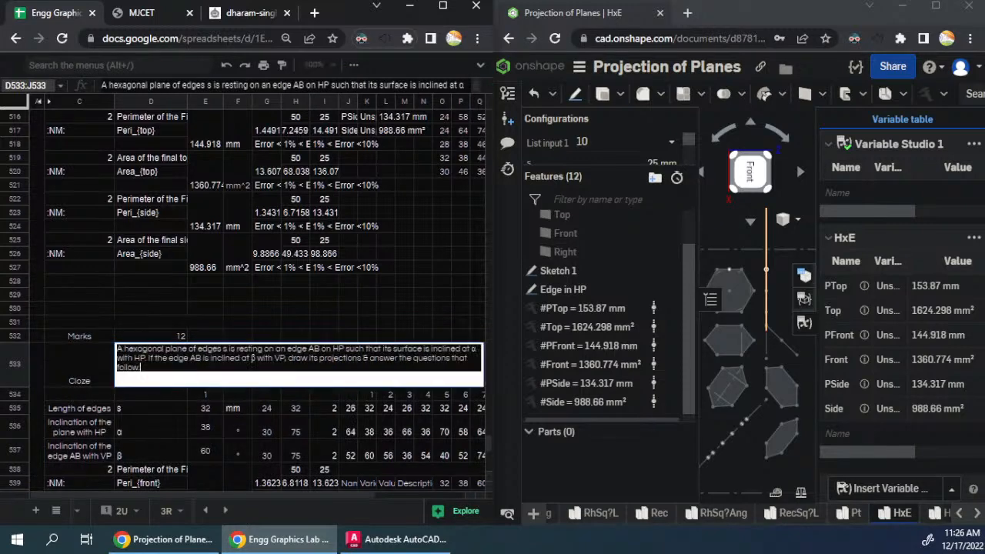
click(281, 348)
key(BackSpace)
double_click(283, 349)
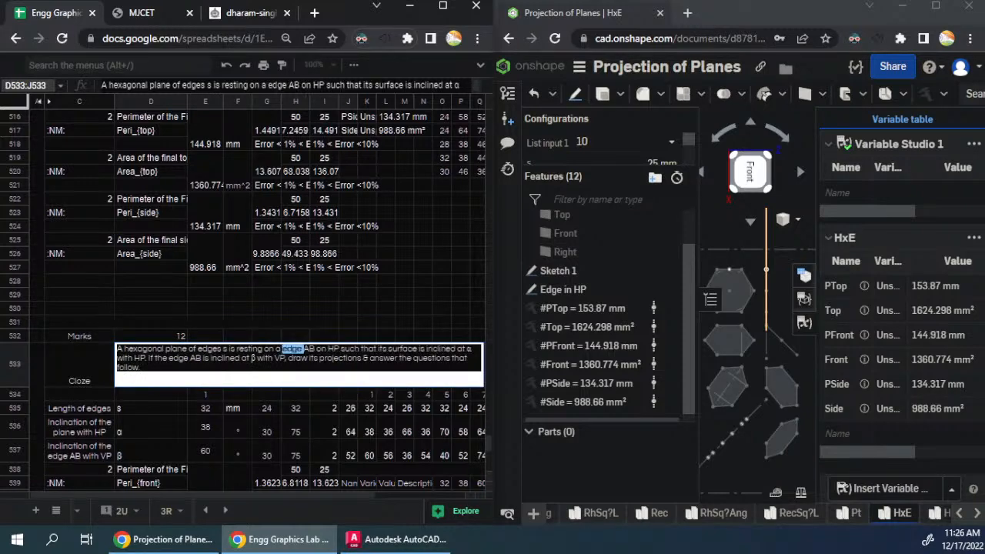
text(corner)
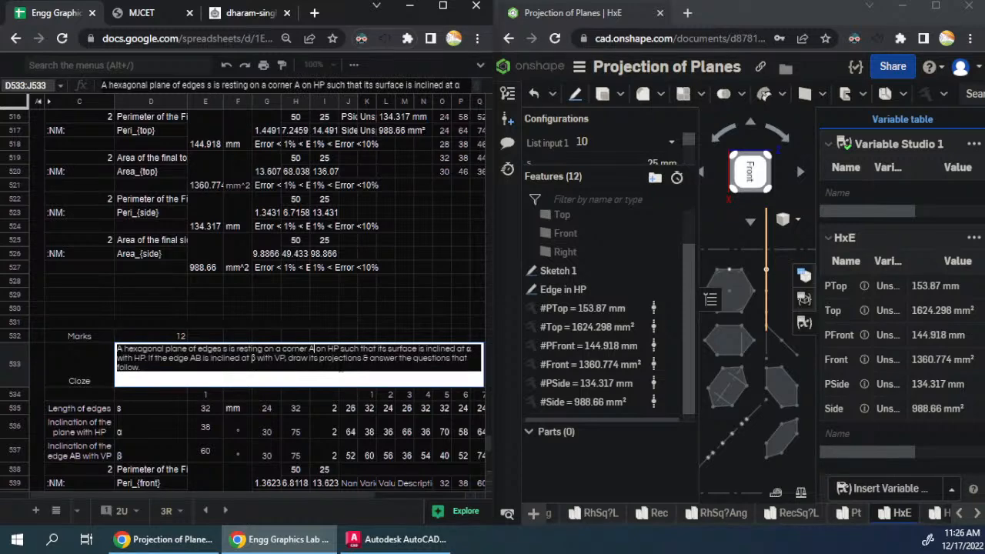
- In the second sentence of the D533 question, replace "edge AB" with "diagonal AD"
click(284, 358)
key(ctrl+Left)
key(ctrl+Left)
key(ctrl+Left)
key(ctrl+shift+Right)
text(diagonal)
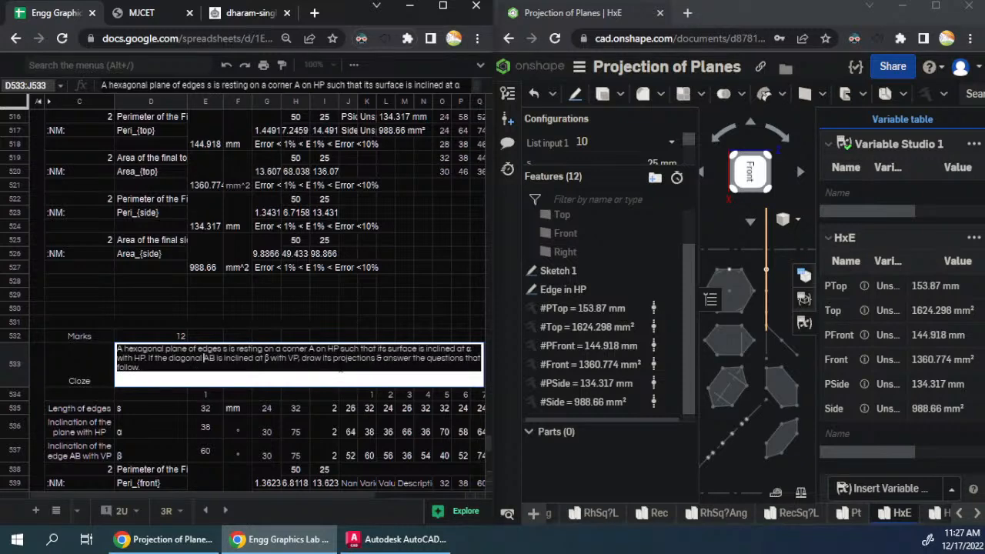
key(shift+Right)
text(D)
- Reword the condition in D533 to read "If top view of the diagonal AD is inclined" and finish editing the cell
text(top view of )
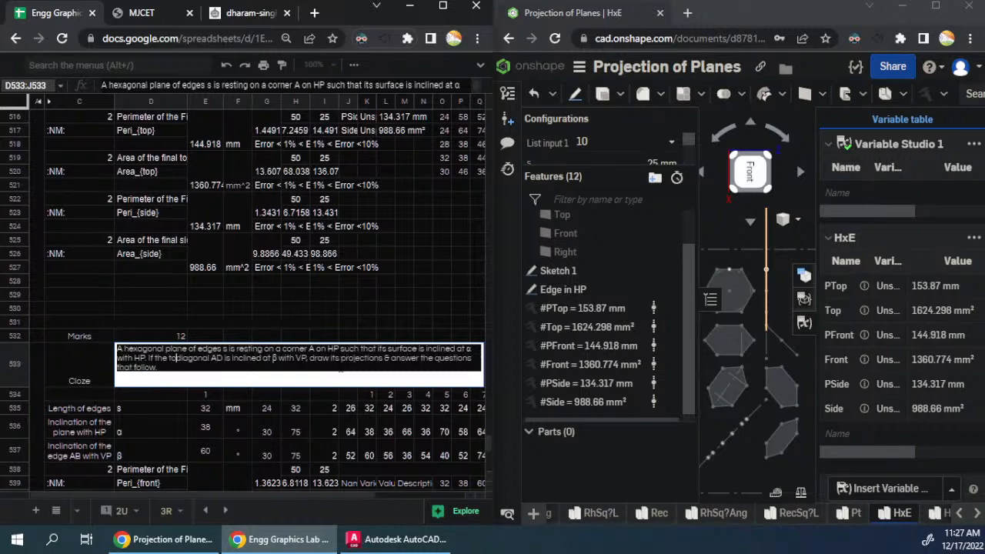
text(the)
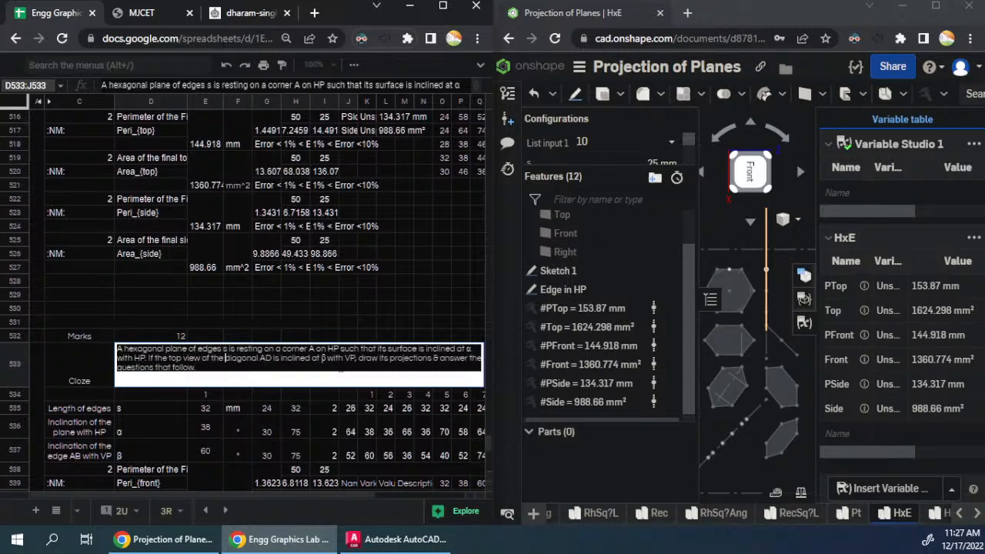
key(ctrl+Left)
key(ctrl+Left)
key(ctrl+Left)
key(ctrl+Left)
key(BackSpace)
key(BackSpace)
key(BackSpace)
key(BackSpace)
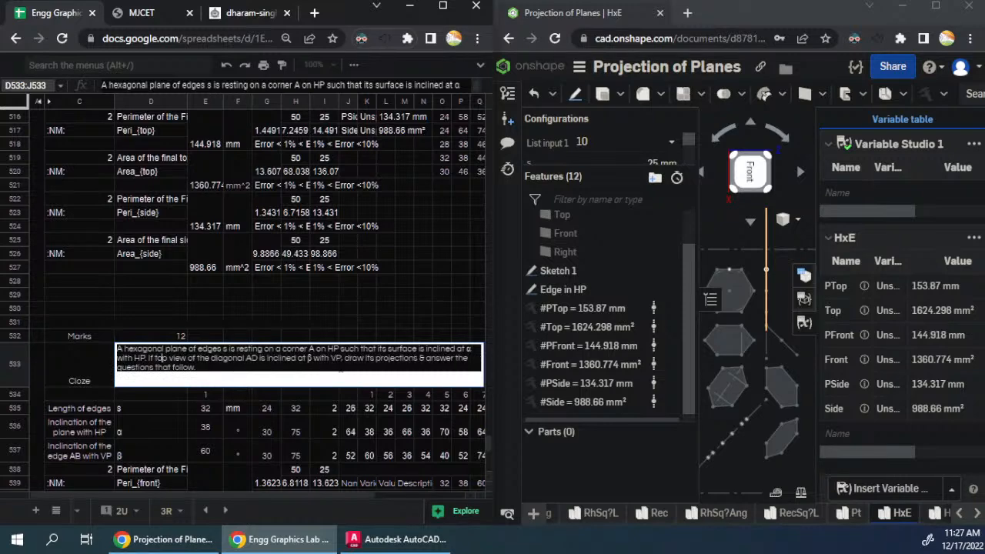
key(Right)
key(Right)
key(Right)
key(Right)
key(Return)
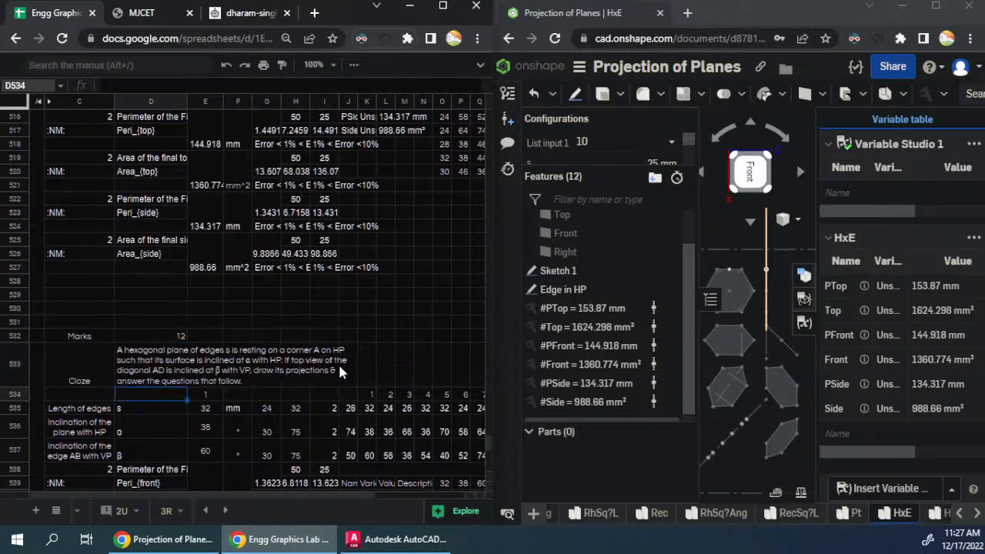
- Switch to Onshape's HxC part studio, delete the Edge in HP sketch and show the Corner in HP sketch
click(936, 513)
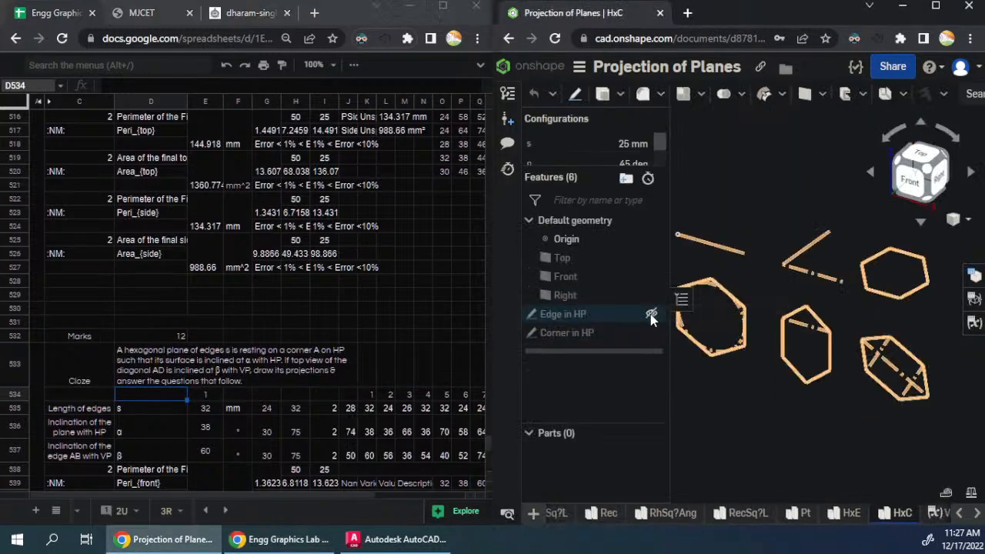
right_click(618, 315)
click(659, 332)
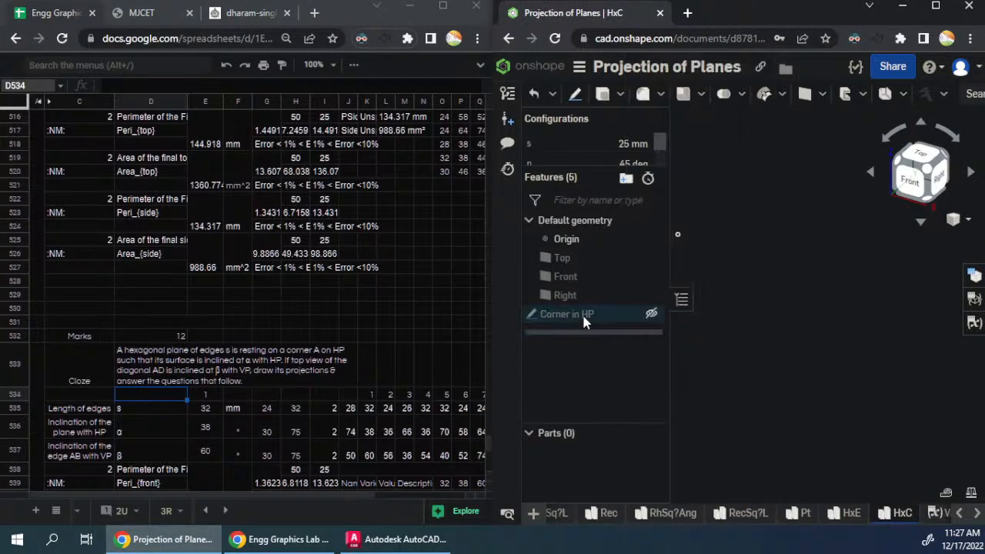
click(651, 314)
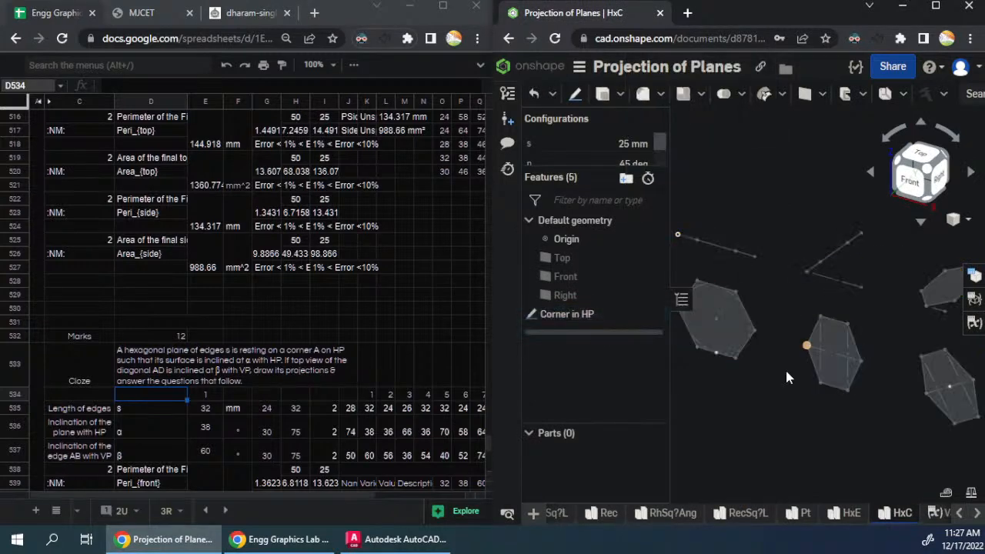
scroll(767, 396, down, 4)
scroll(762, 369, up, 2)
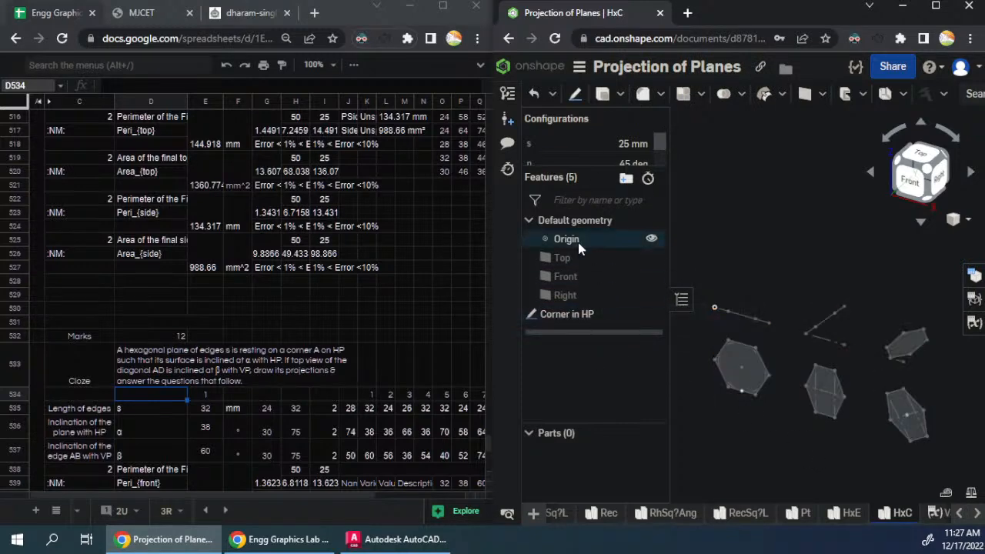
- Start a sketch on the Front plane and draw a construction rectangle about 265 by 189 mm around the hexagon projections
click(567, 277)
key(s)
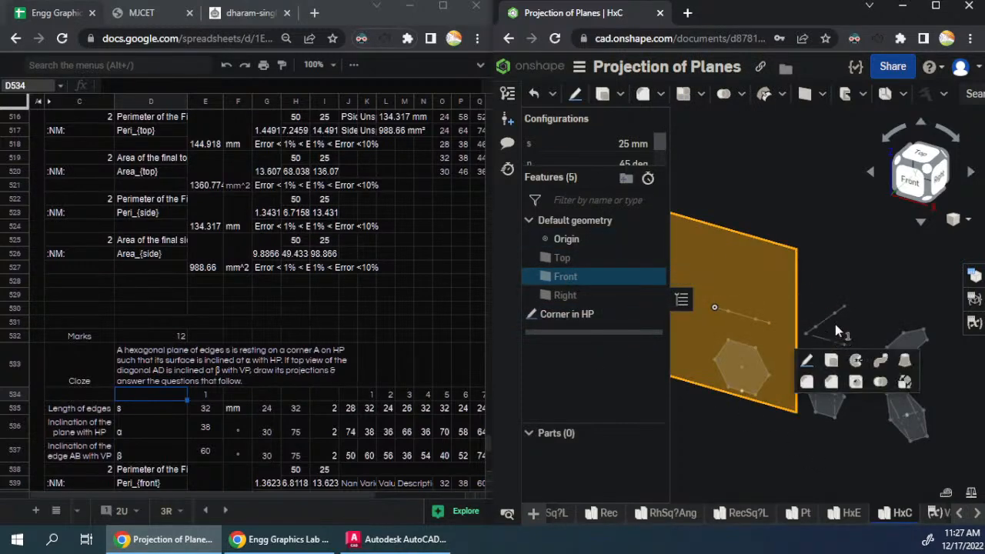
click(805, 362)
scroll(823, 438, down, 2)
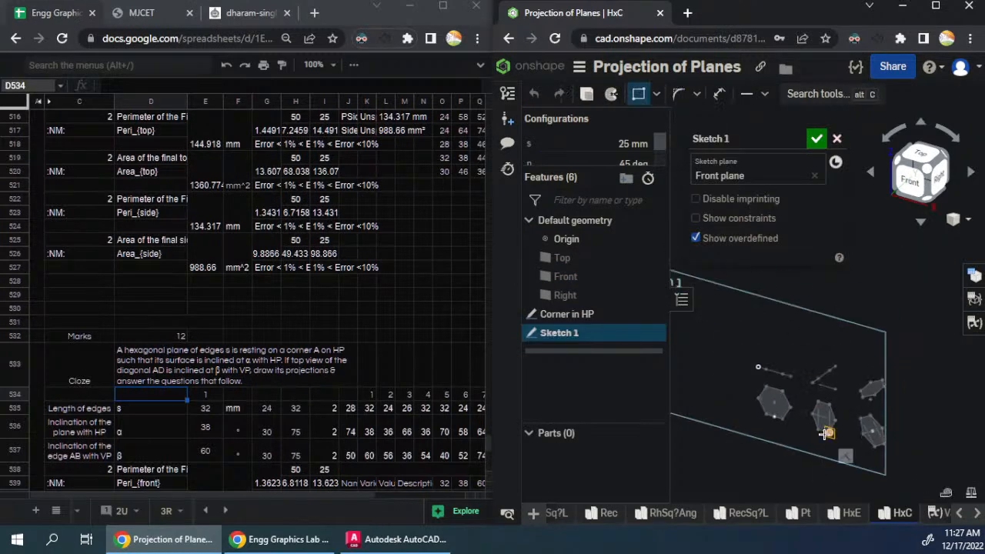
click(748, 321)
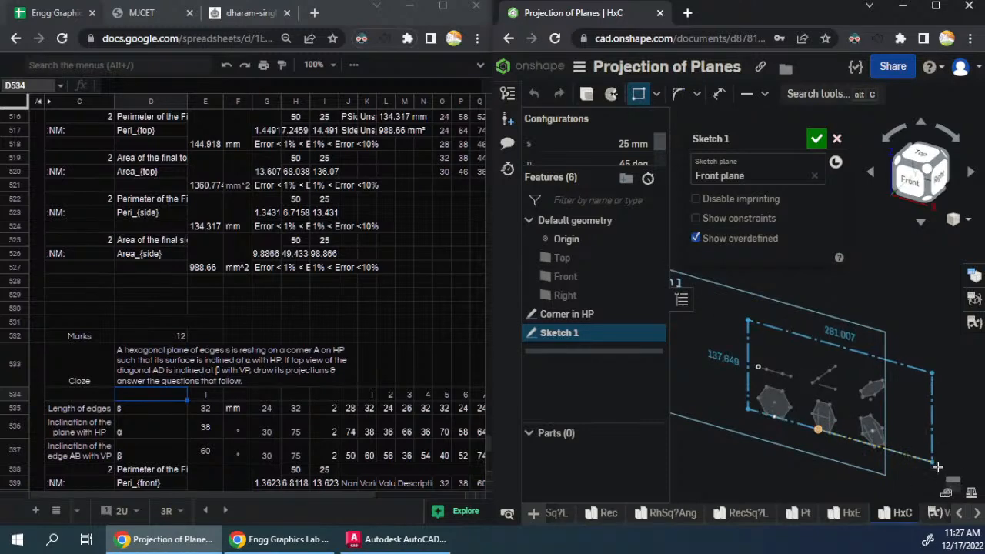
click(921, 490)
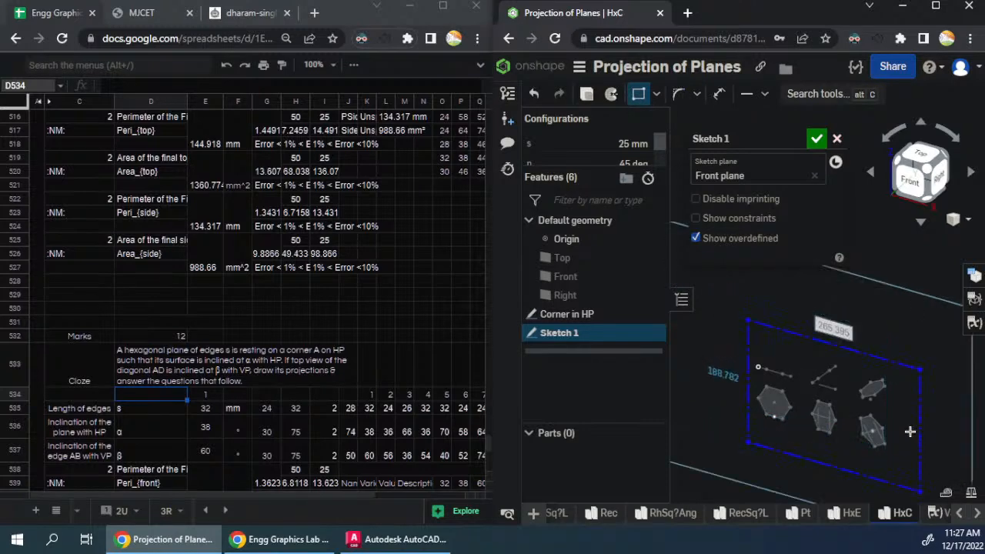
- Set the construction rectangle to 297 by 210 mm, reposition it around the hexagon projections in Front view, and finish the sketch
text(297)
key(Return)
text(210)
key(Return)
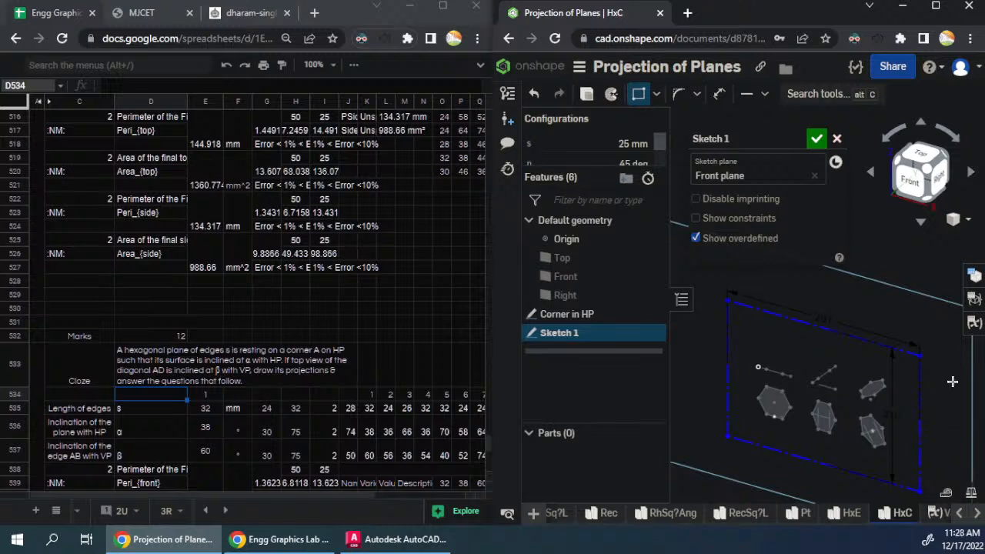
mouse_move(727, 301)
mouse_down()
mouse_move(746, 321)
mouse_move(746, 311)
mouse_up()
click(910, 180)
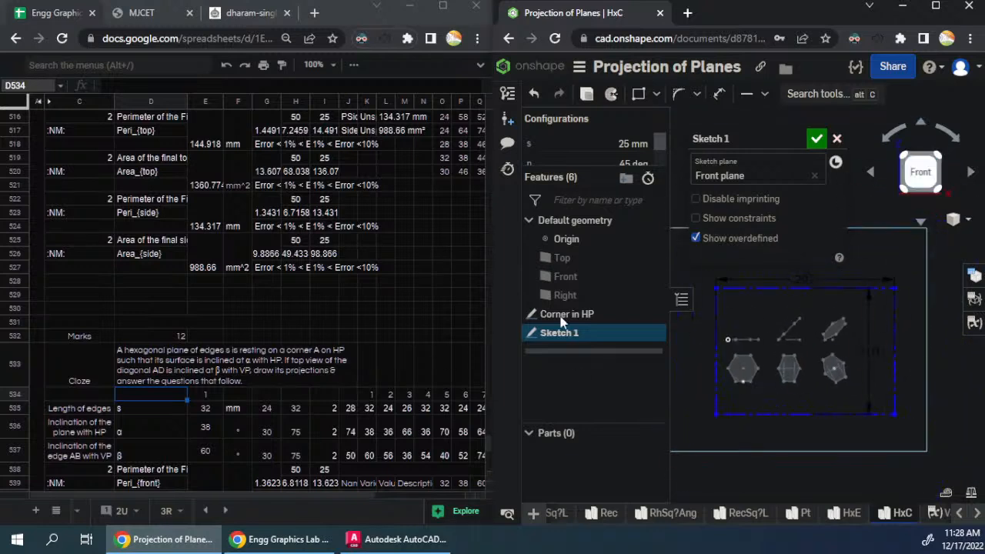
click(813, 140)
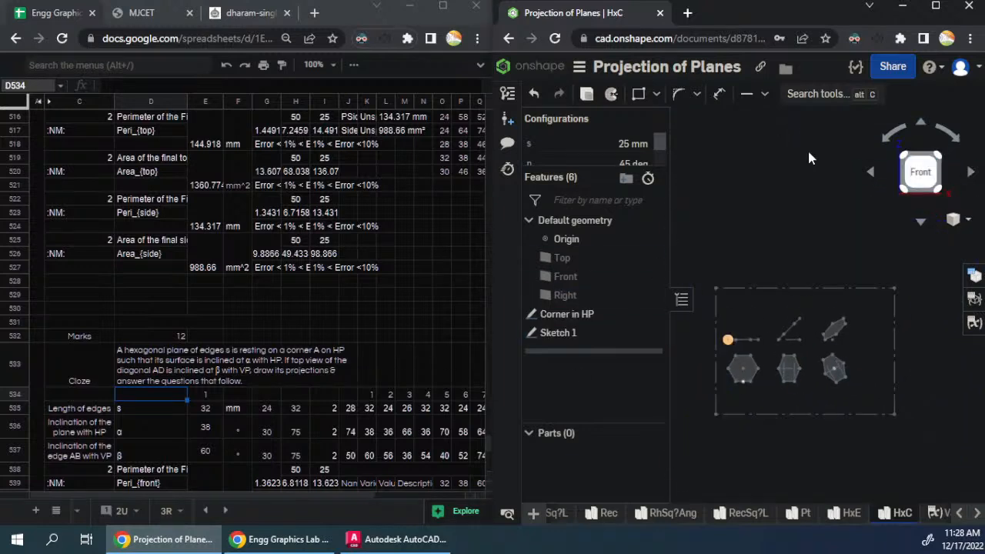
mouse_move(571, 336)
mouse_down()
mouse_move(576, 312)
mouse_move(573, 340)
mouse_up()
click(580, 315)
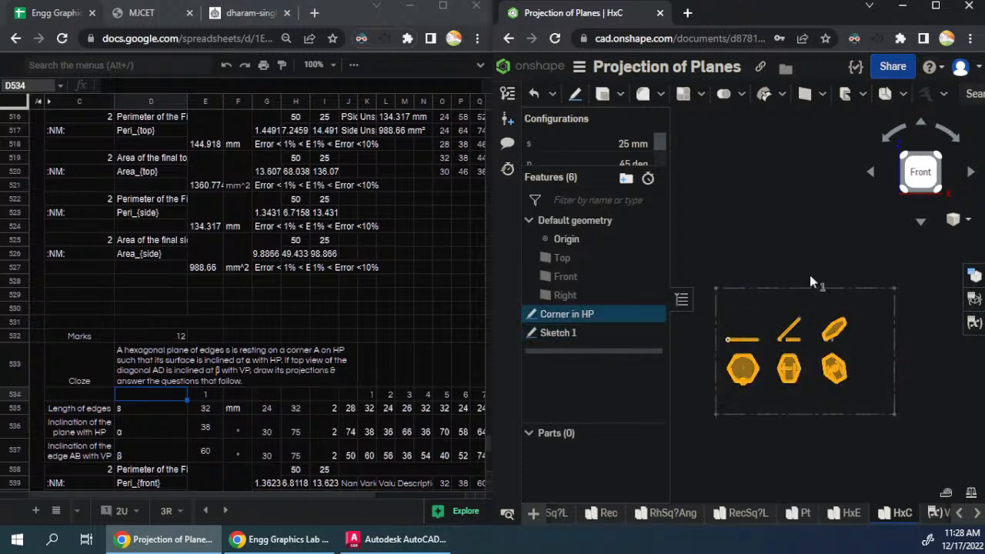
click(819, 248)
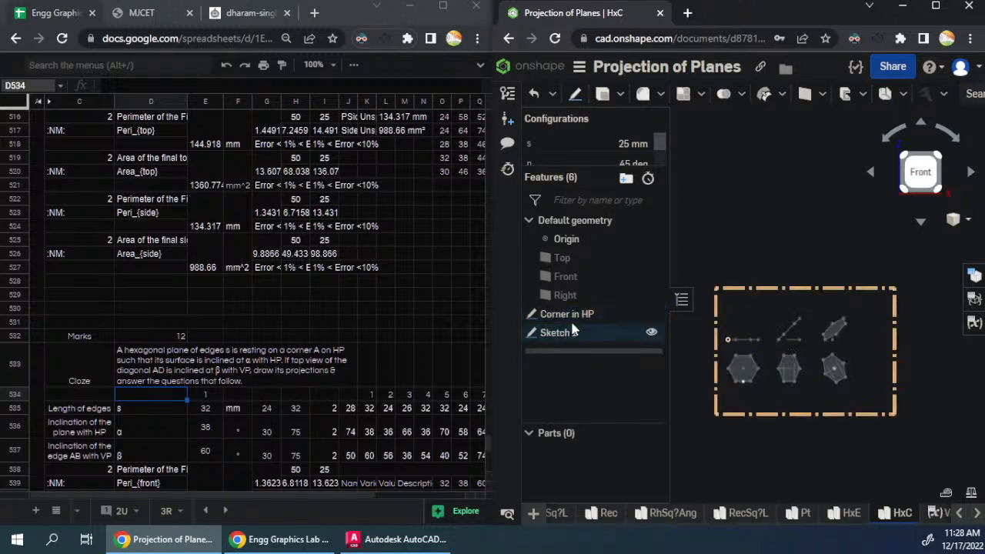
- Add a list configuration input to the HxC studio and move it above the s, p and t variables
click(972, 276)
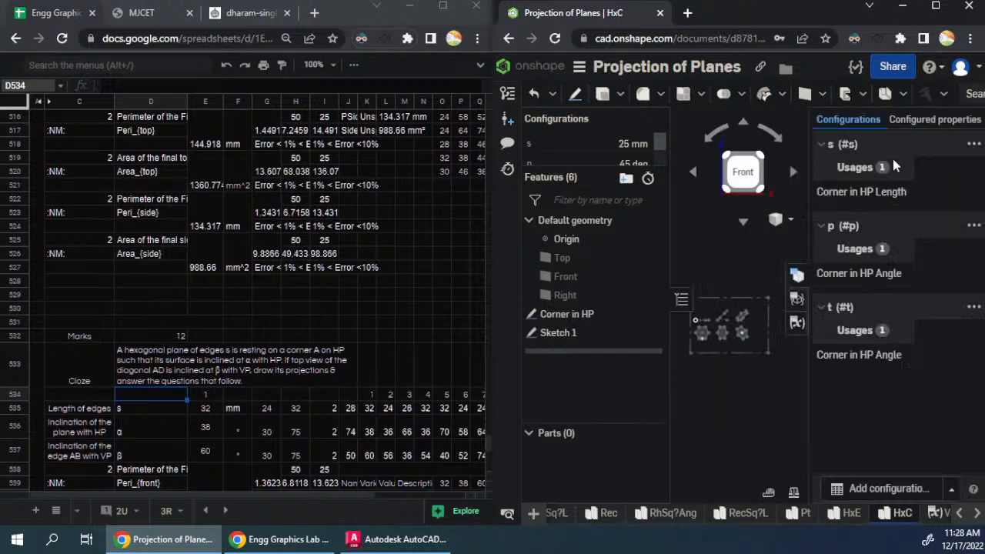
click(915, 489)
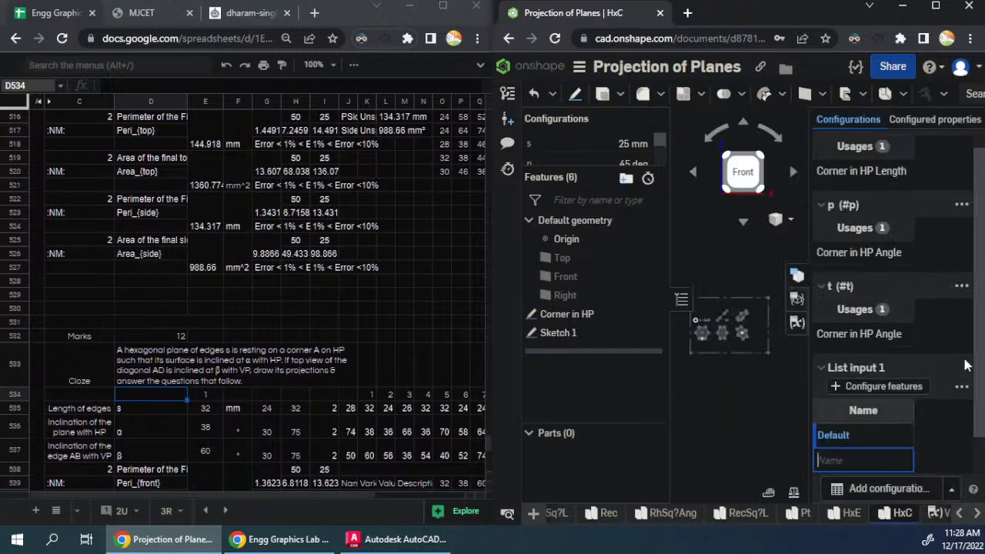
click(961, 391)
click(908, 310)
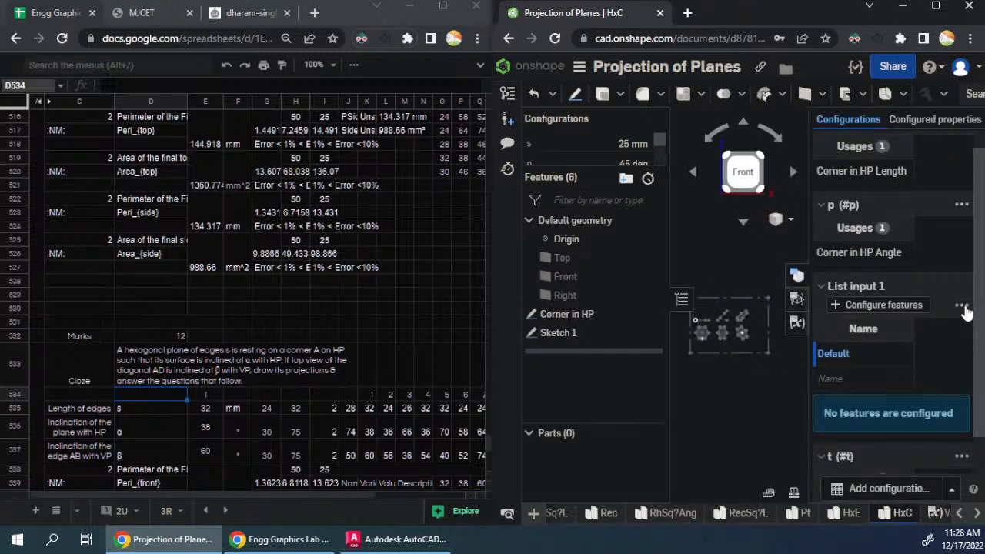
click(961, 306)
click(867, 208)
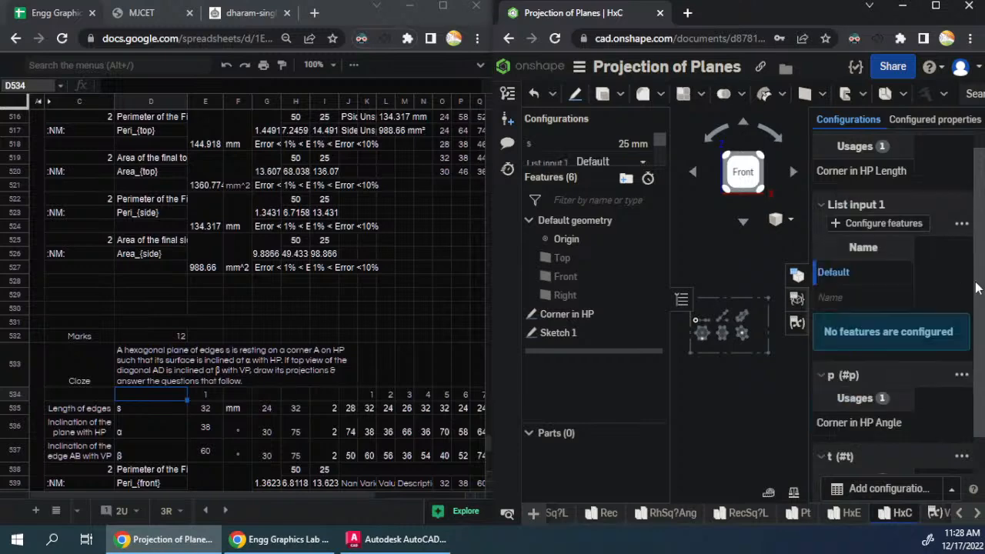
click(961, 223)
click(890, 261)
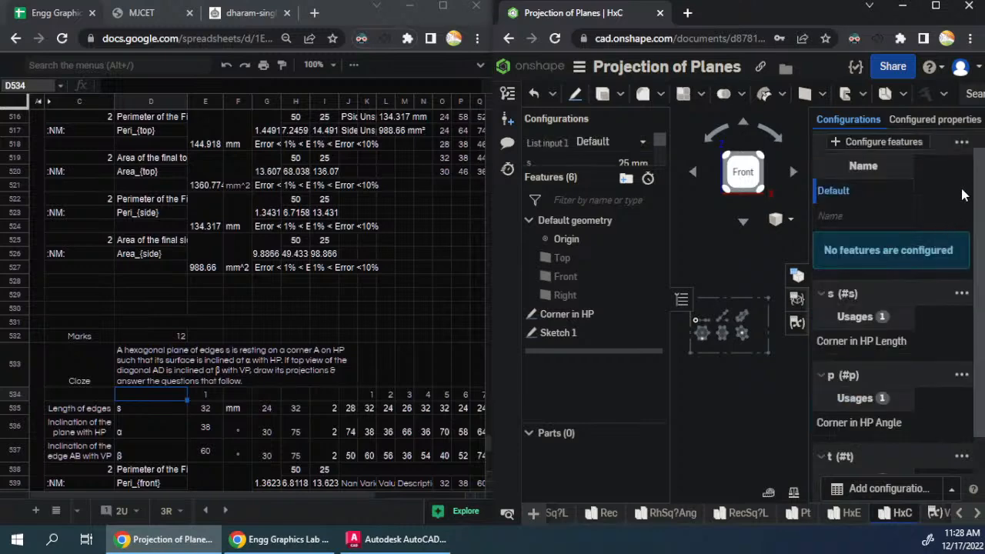
- Add a configuration row named 1 to List input 1
click(862, 216)
text(1)
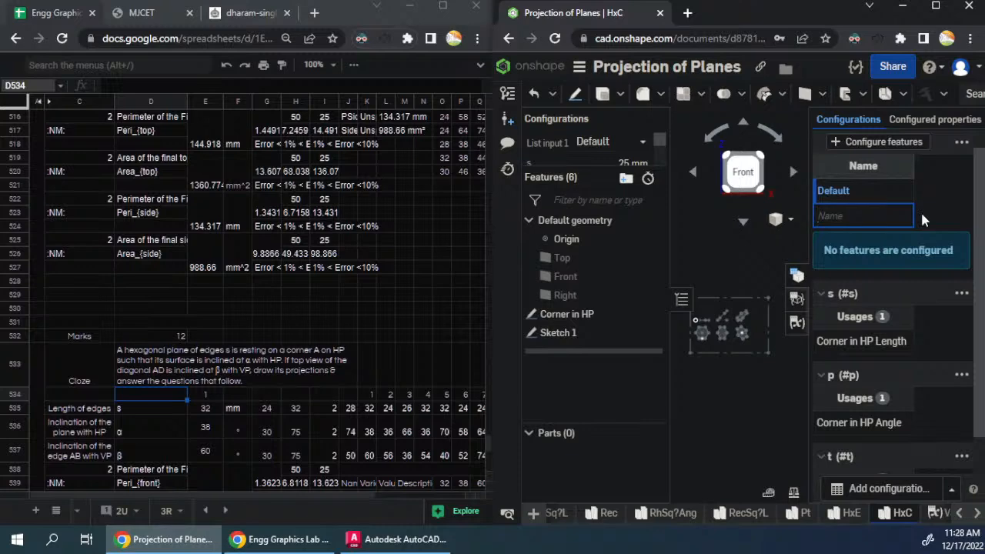
key(Return)
- Open the Corner in HP sketch for editing and configure the first hexagon's edge length dimension with List input 1
right_click(558, 333)
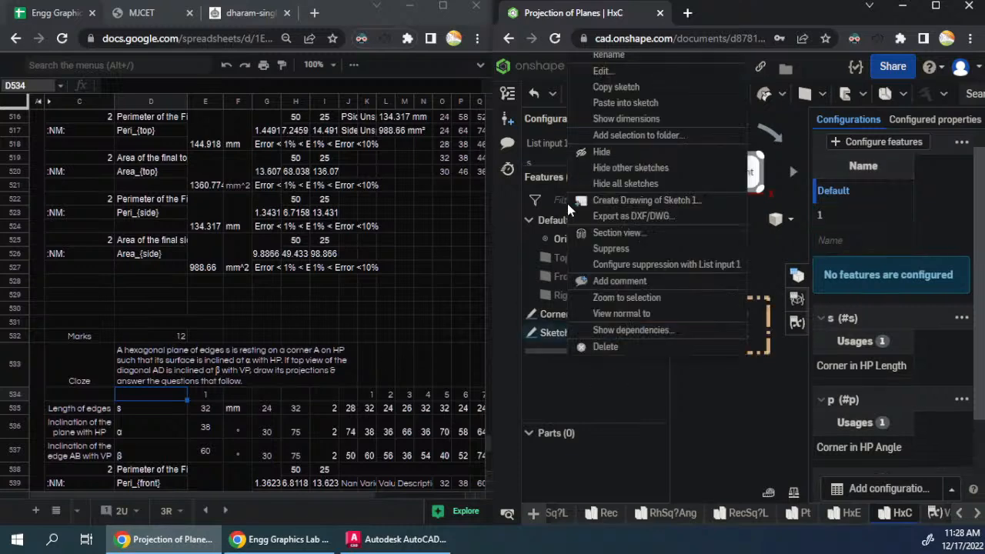
click(554, 314)
right_click(554, 313)
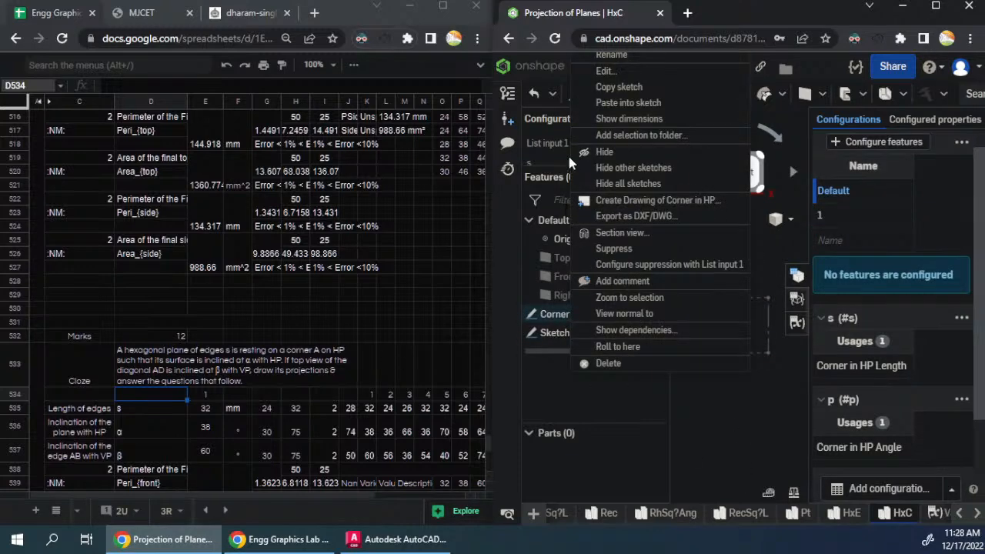
click(612, 71)
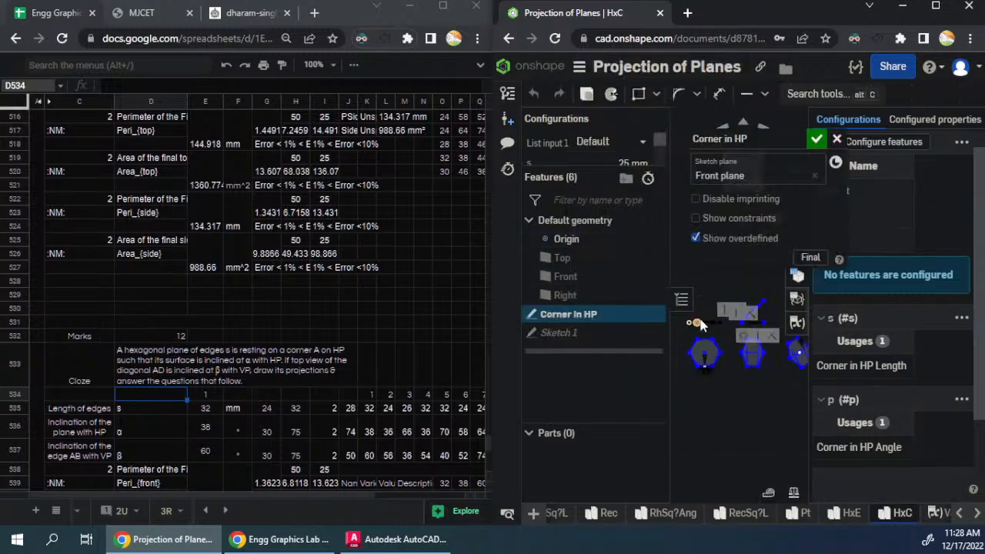
drag(719, 414, 721, 429)
right_click(720, 422)
mouse_move(767, 303)
click(892, 301)
- Configure the angle dimension of the inclined line in the second-stage front view with List input 1
scroll(692, 451, down, 2)
scroll(768, 339, up, 4)
right_click(731, 367)
mouse_move(781, 185)
click(898, 185)
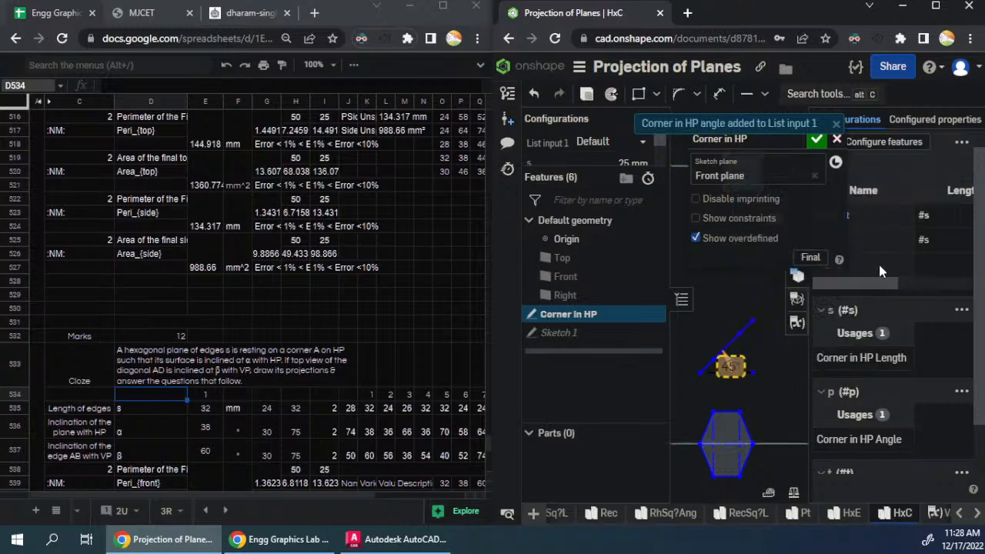
- Configure the angle dimension between the final front and top views with List input 1
scroll(716, 405, down, 2)
scroll(715, 405, down, 1)
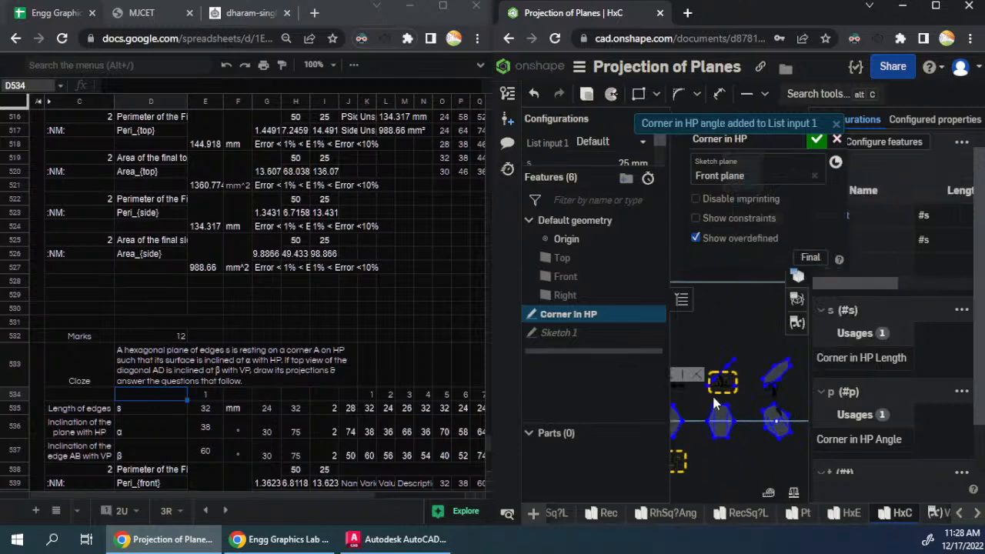
scroll(786, 357, up, 3)
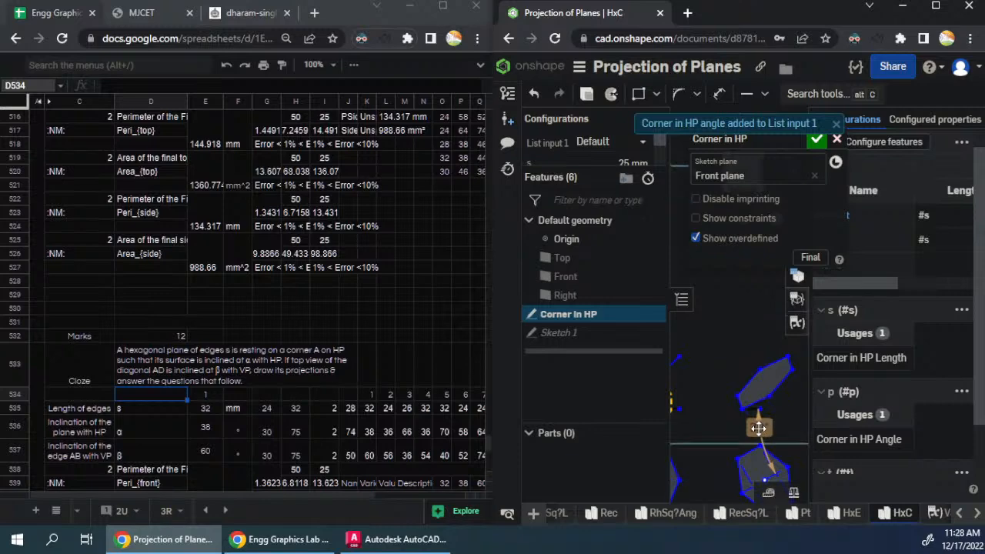
right_click(759, 428)
mouse_move(823, 244)
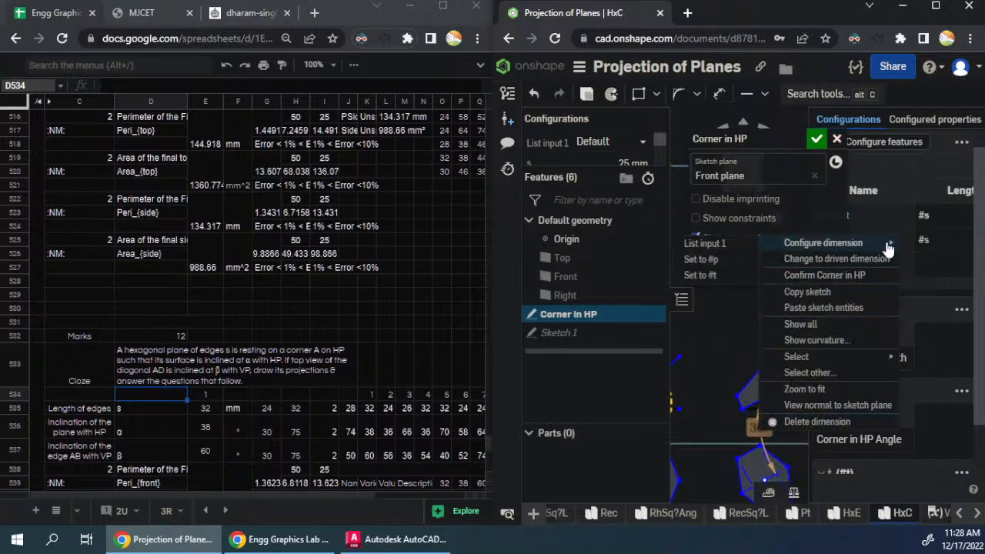
click(741, 242)
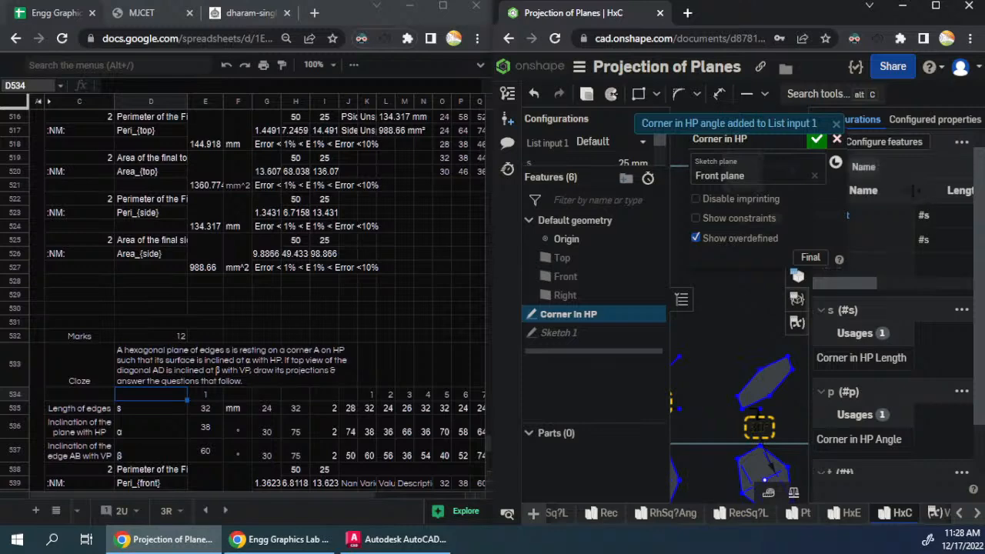
- Narrow the length and first angle columns of the List input 1 table and finish editing the Corner in HP sketch
drag(913, 190, 860, 194)
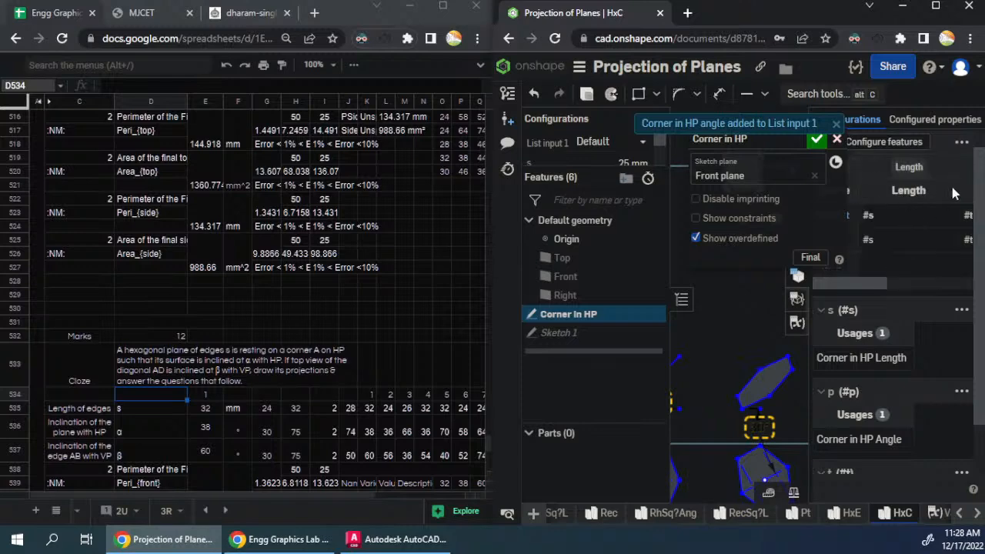
drag(956, 192, 895, 193)
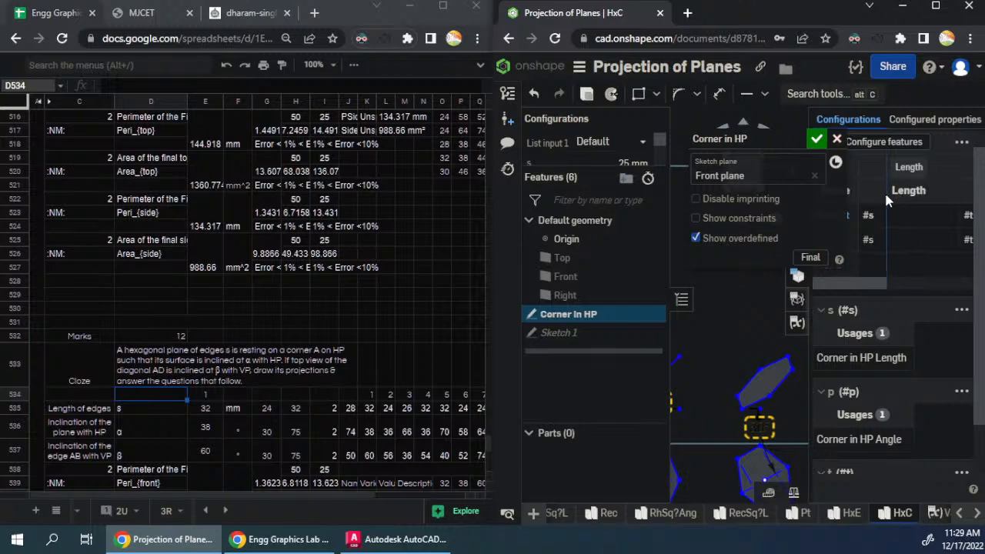
drag(882, 282, 915, 282)
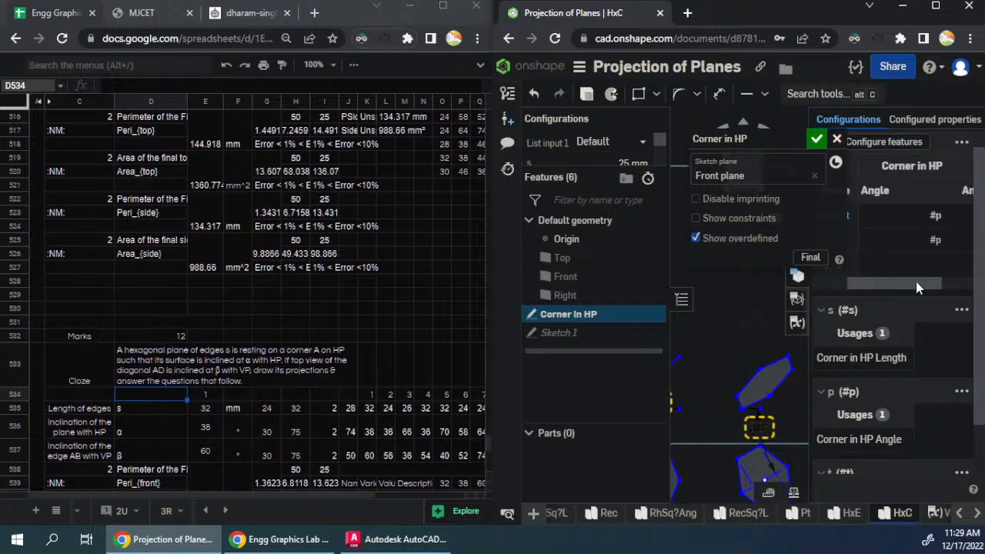
drag(913, 191, 839, 191)
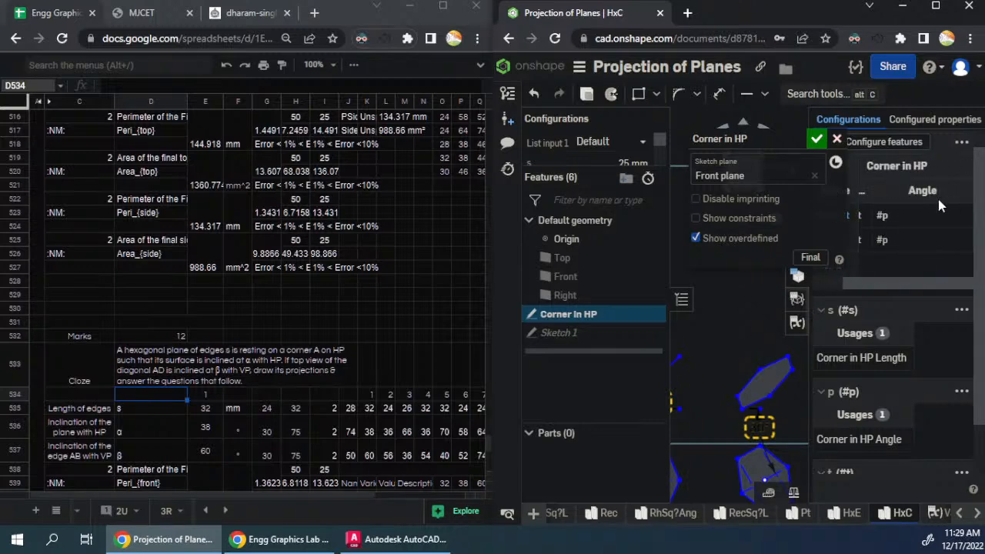
drag(893, 284, 845, 283)
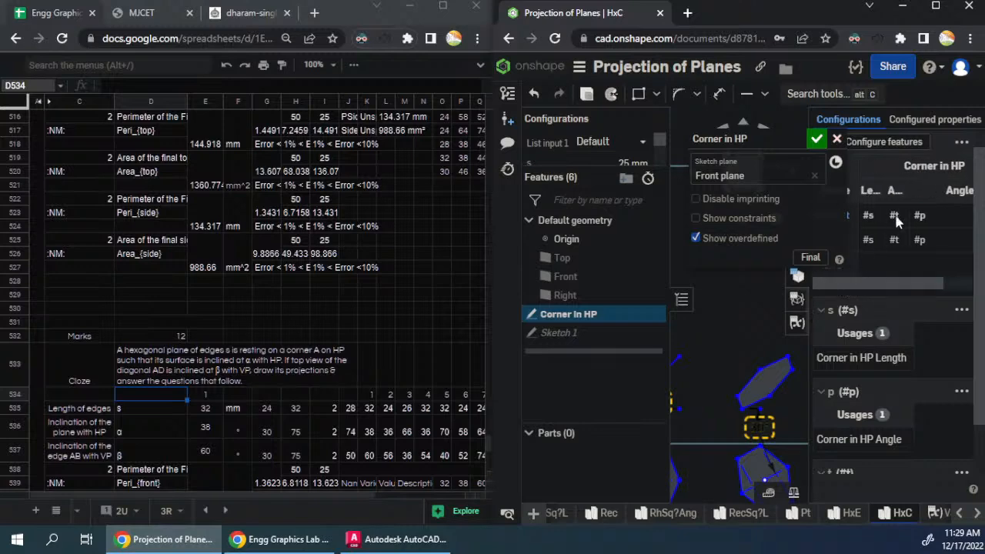
click(815, 139)
- Rotate the front view of the projections 90° counterclockwise
scroll(765, 341, down, 5)
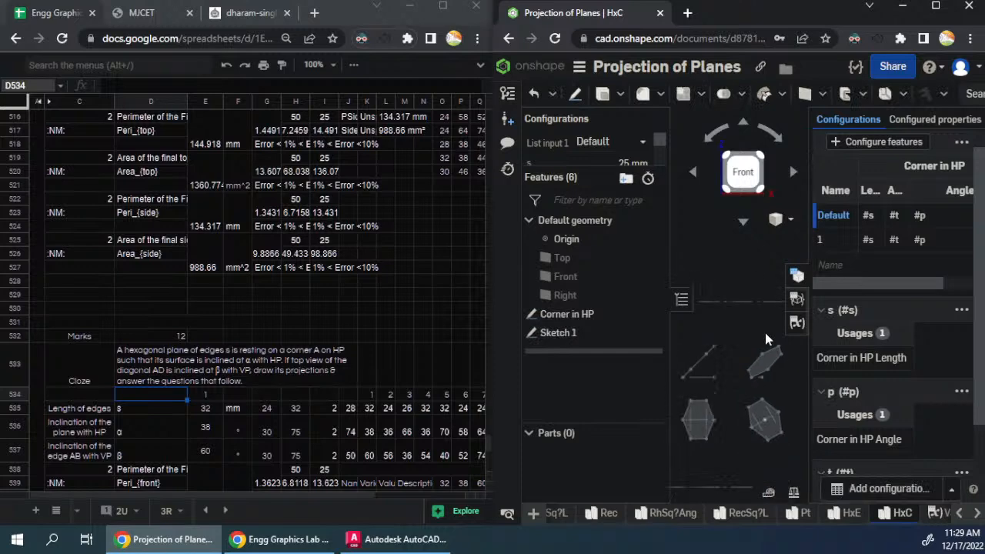
click(717, 135)
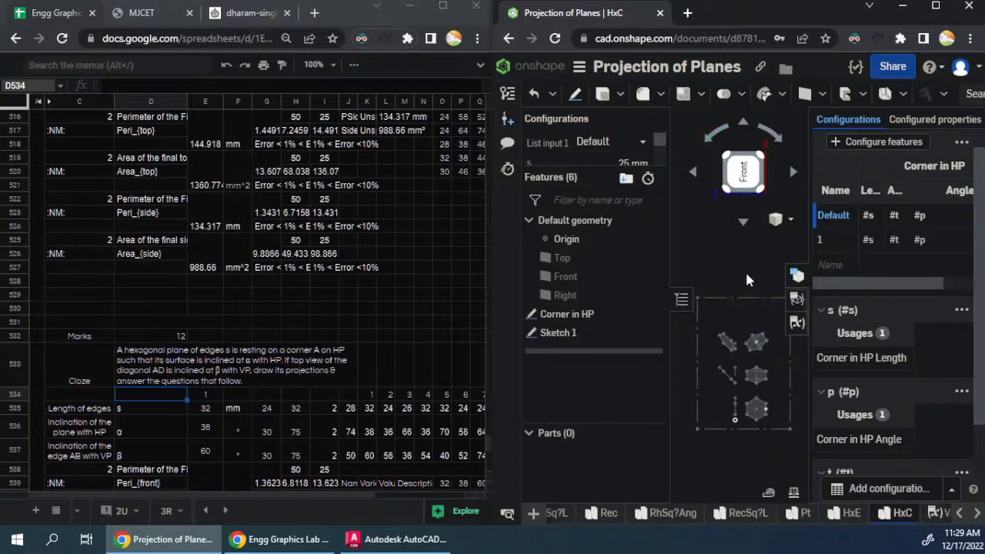
scroll(746, 279, up, 4)
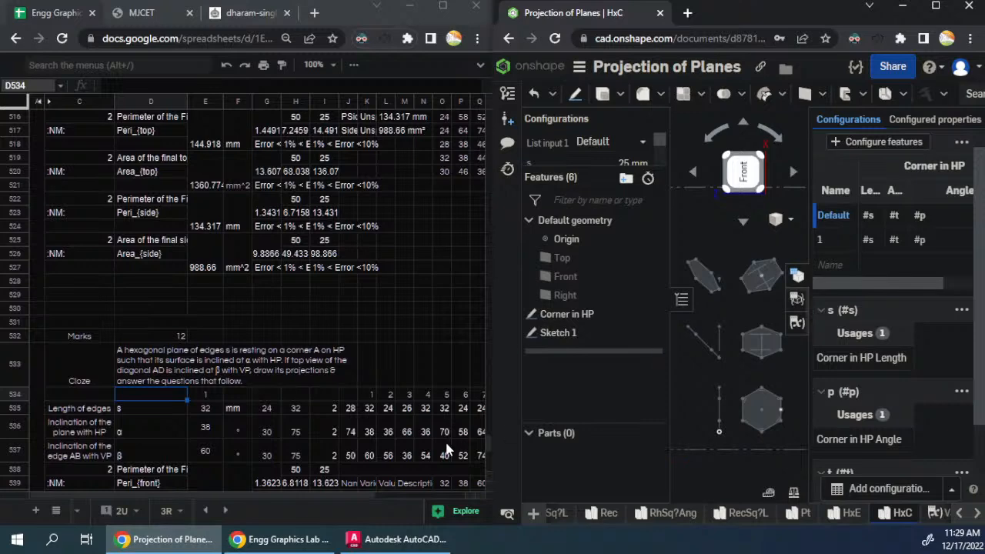
- In the question spreadsheet, fill the random-value formulas in J535:J537 across to column T
click(350, 416)
scroll(370, 307, down, 3)
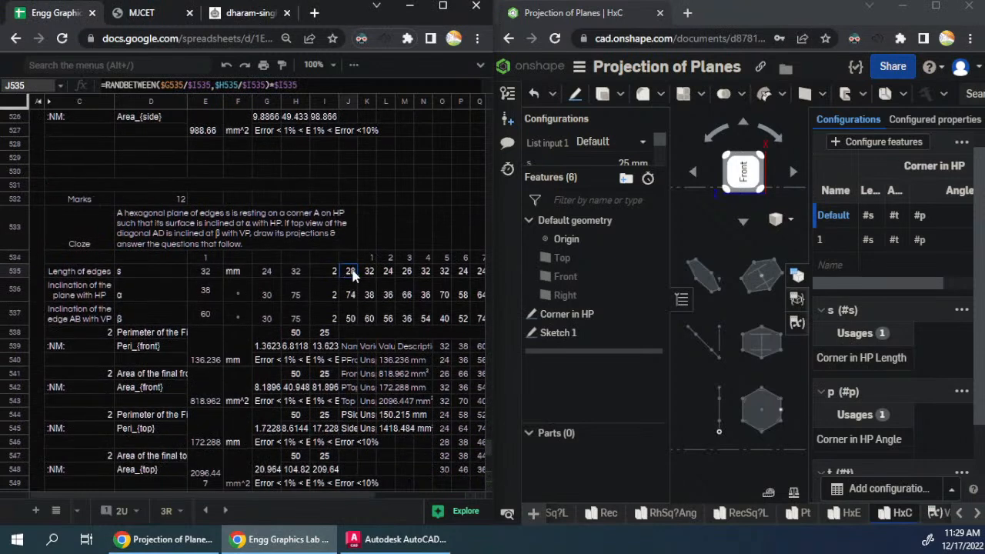
drag(353, 275, 389, 316)
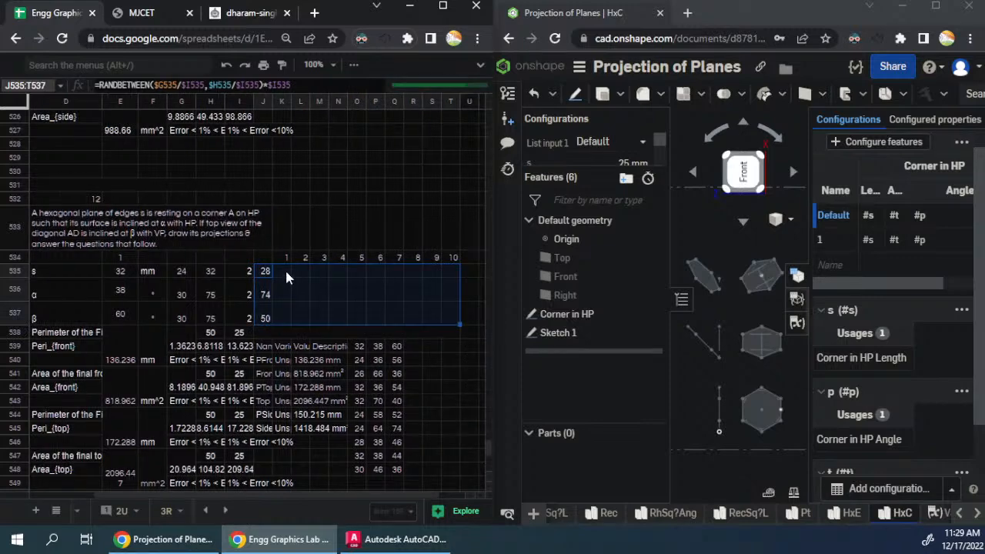
click(324, 239)
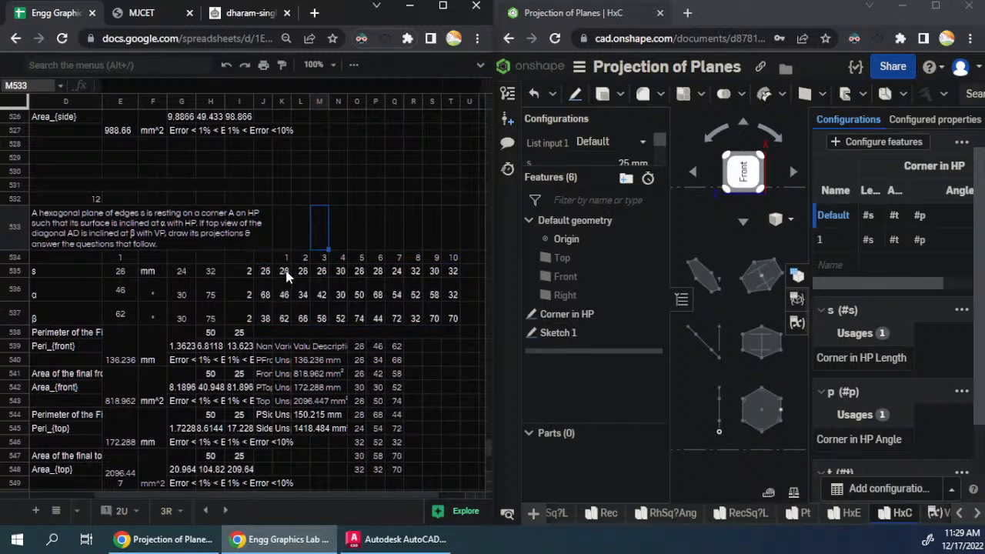
- Replace the random formulas in K535:T537 with their fixed values
drag(286, 274, 453, 317)
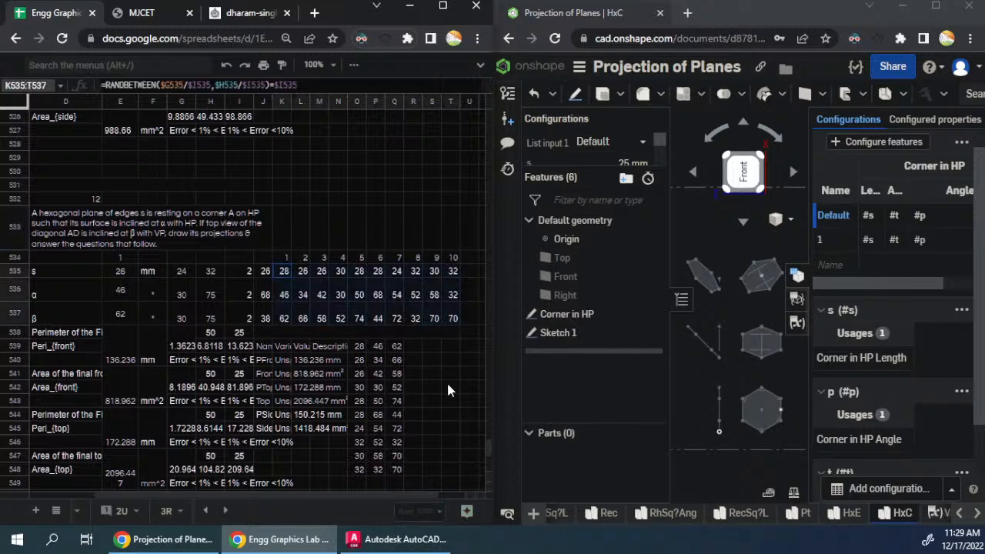
key(ctrl+c)
key(ctrl+shift+v)
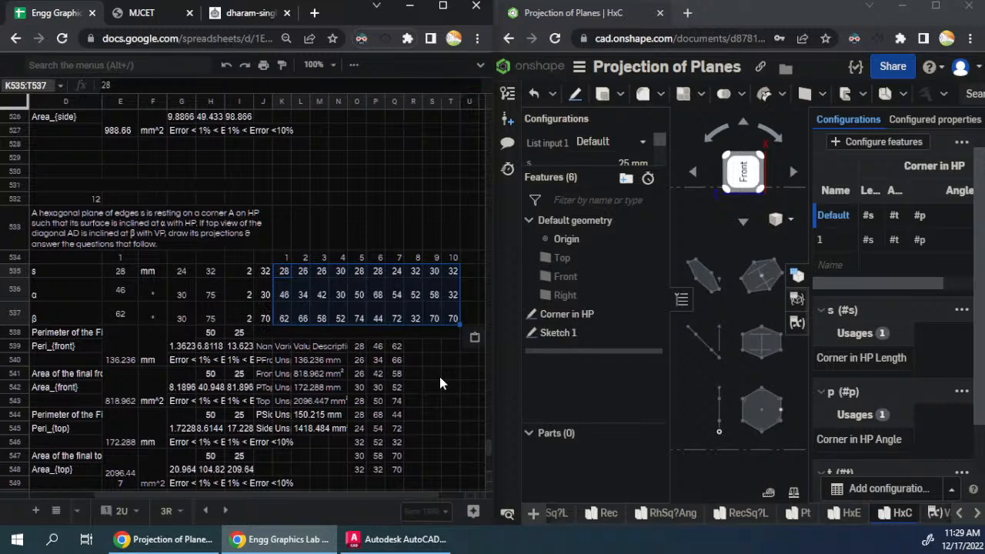
- Check the α lookup formula in E536 and the question text in D533
click(119, 294)
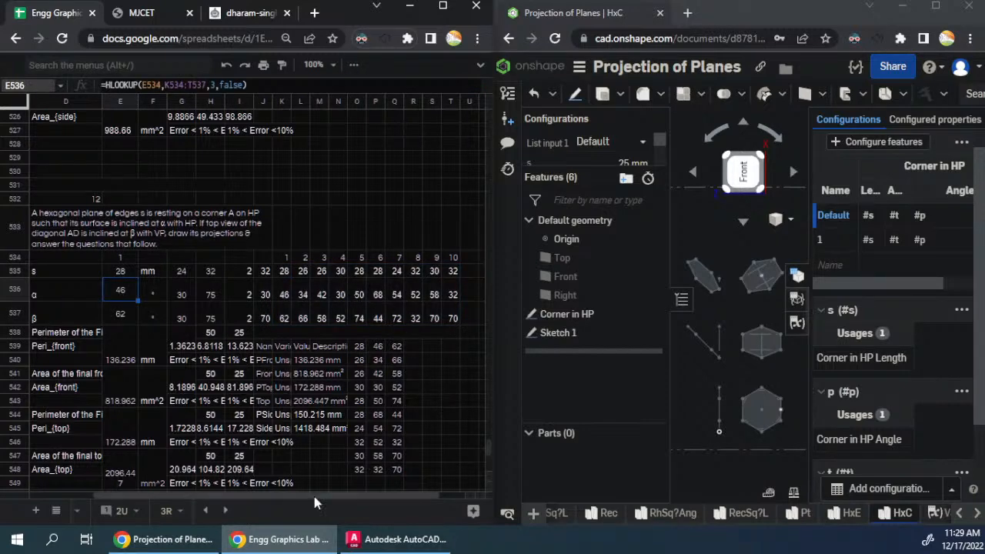
drag(314, 496, 125, 494)
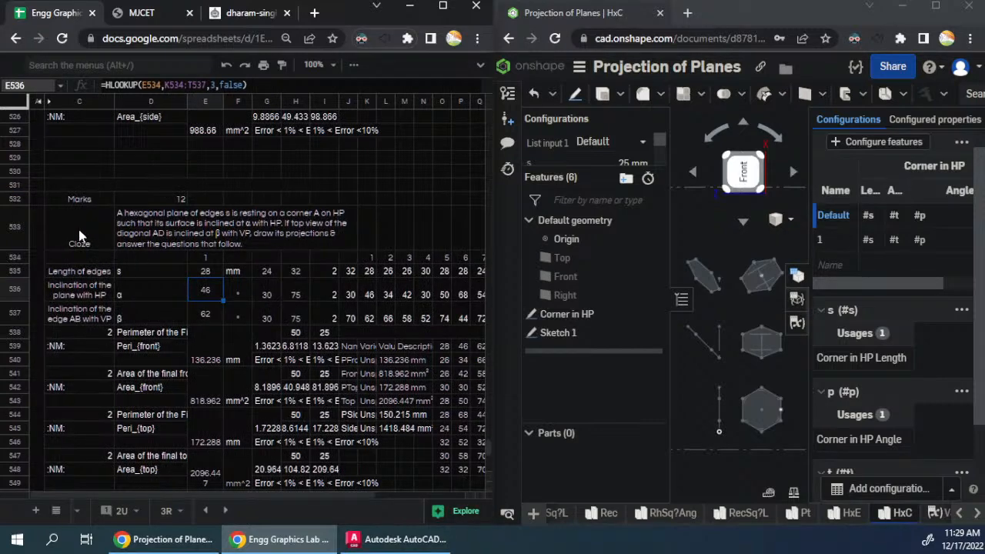
click(143, 241)
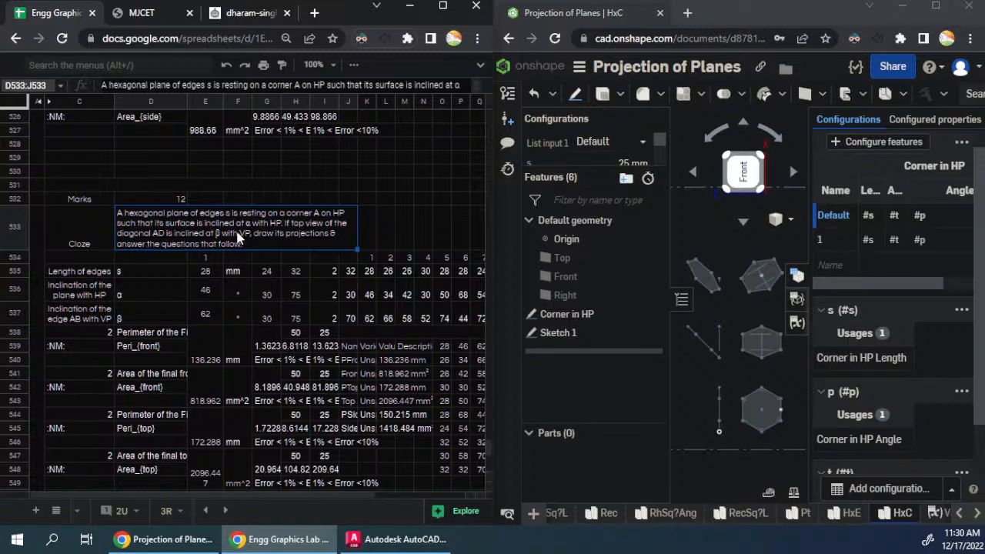
- Clear the old measurement results table that starts at J539 beside the answer rows
drag(350, 346, 413, 448)
key(Delete)
click(388, 396)
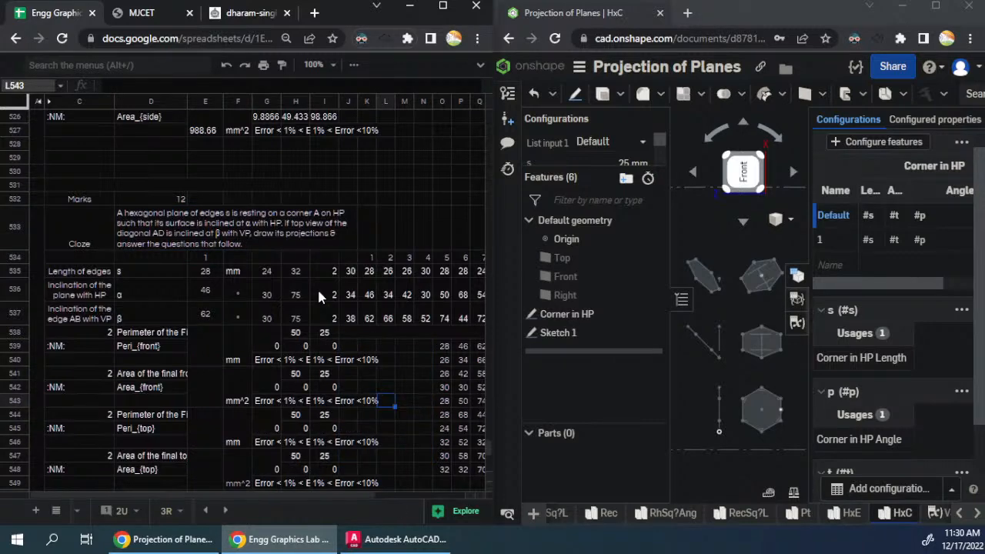
- Insert "top view of" before "edge AB" in the β input's label in C537
scroll(318, 291, down, 1)
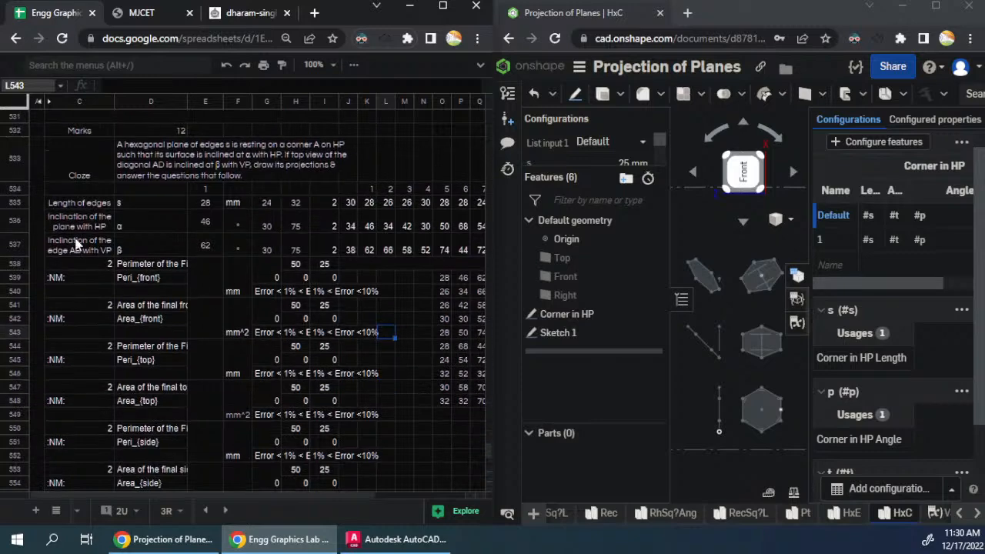
drag(36, 214, 385, 267)
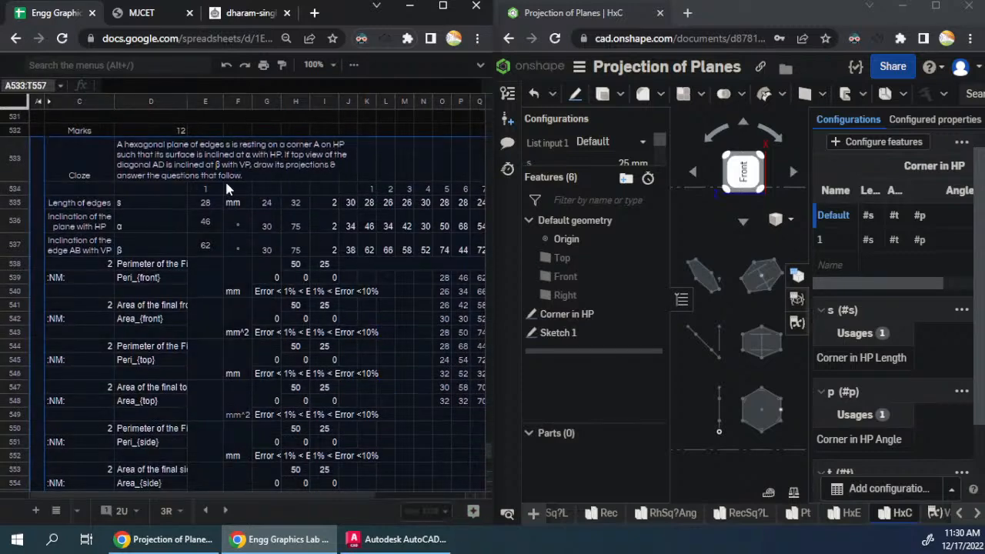
double_click(78, 248)
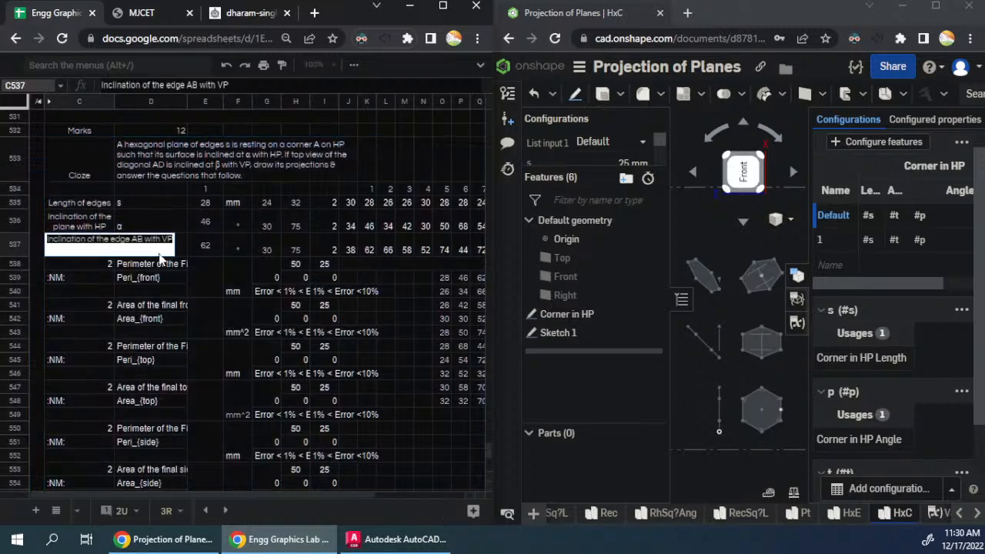
text(top )
text(view)
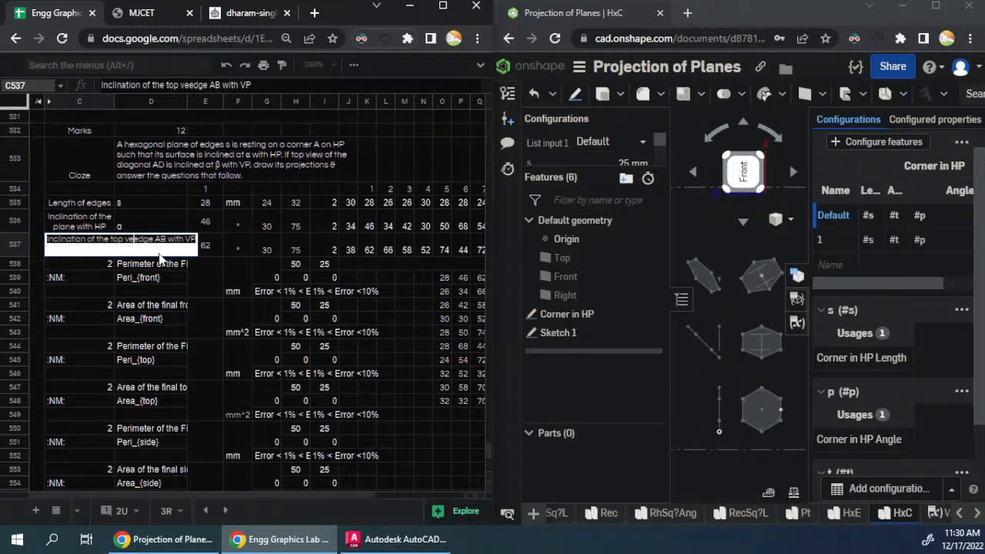
text( of)
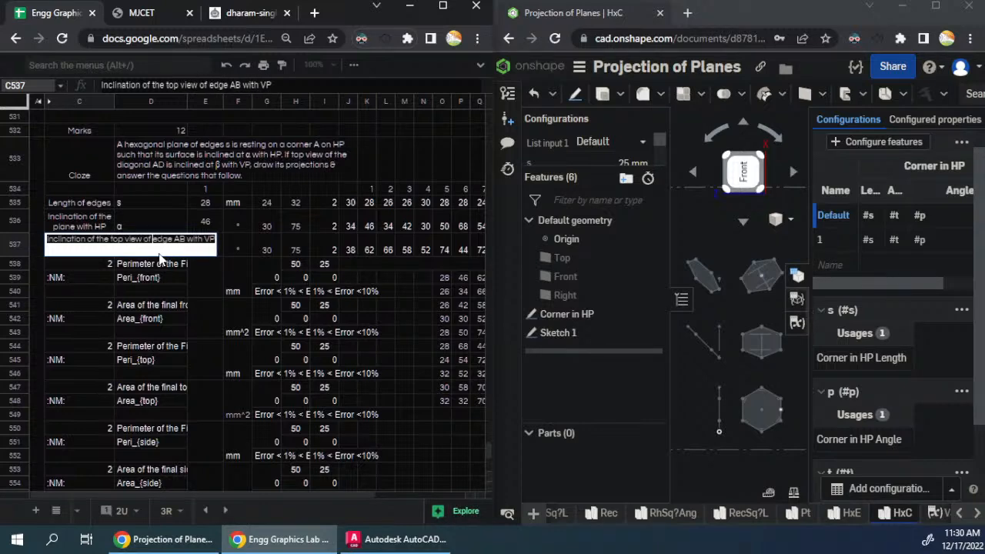
- Replace "edge AB" in C537 so the label reads "Inclination of top view of the diagonal AD with VP"
double_click(160, 257)
text(diagonal)
key(Delete)
text(D)
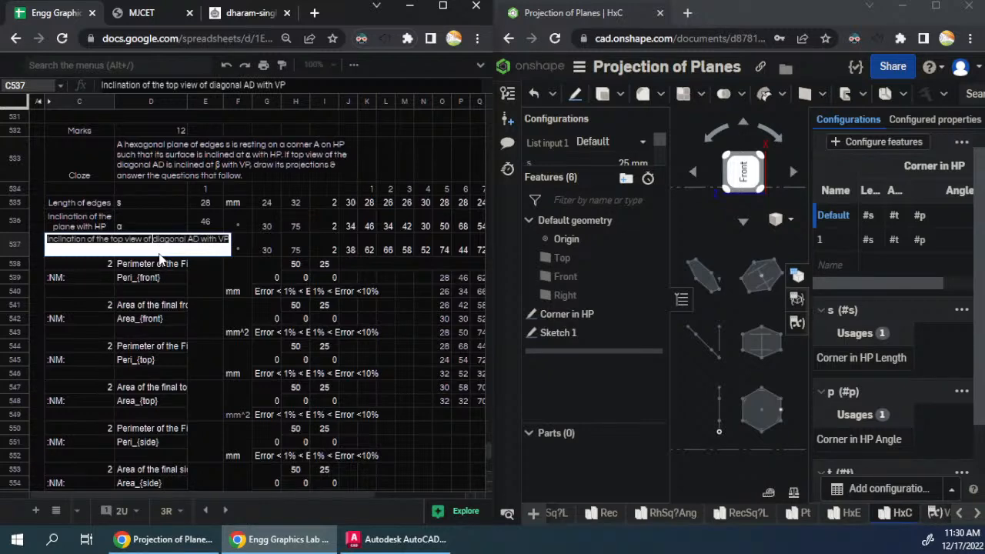
key(Return)
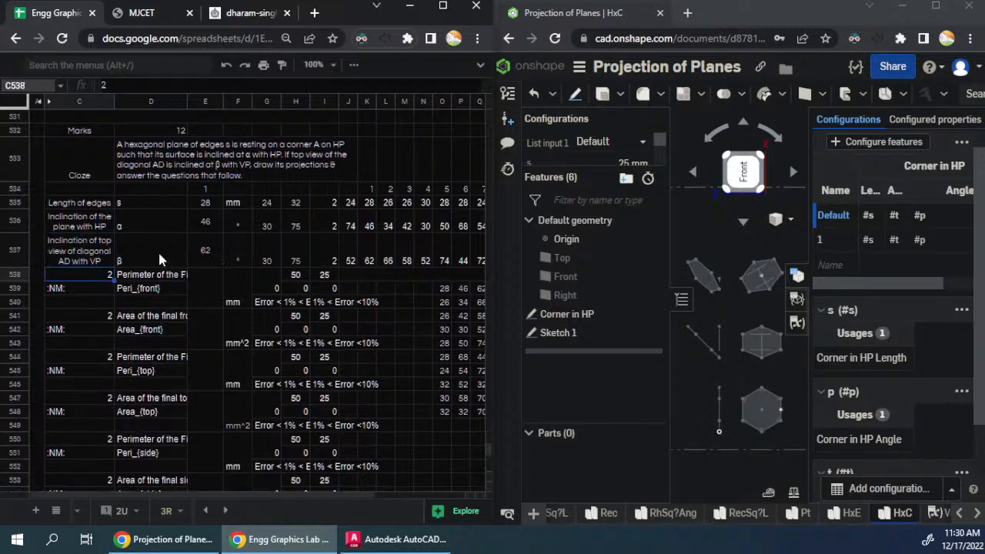
key(Up)
key(Return)
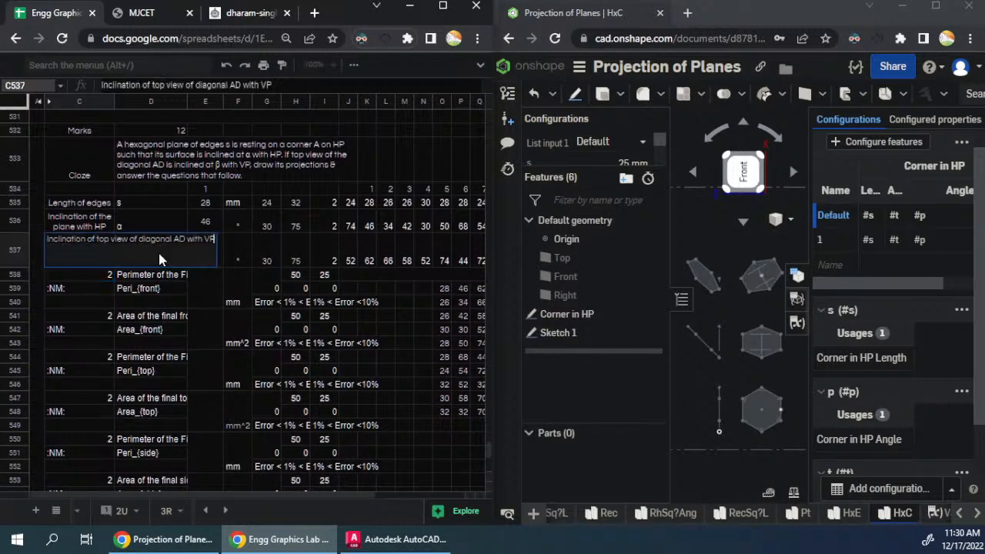
text(the)
key(Return)
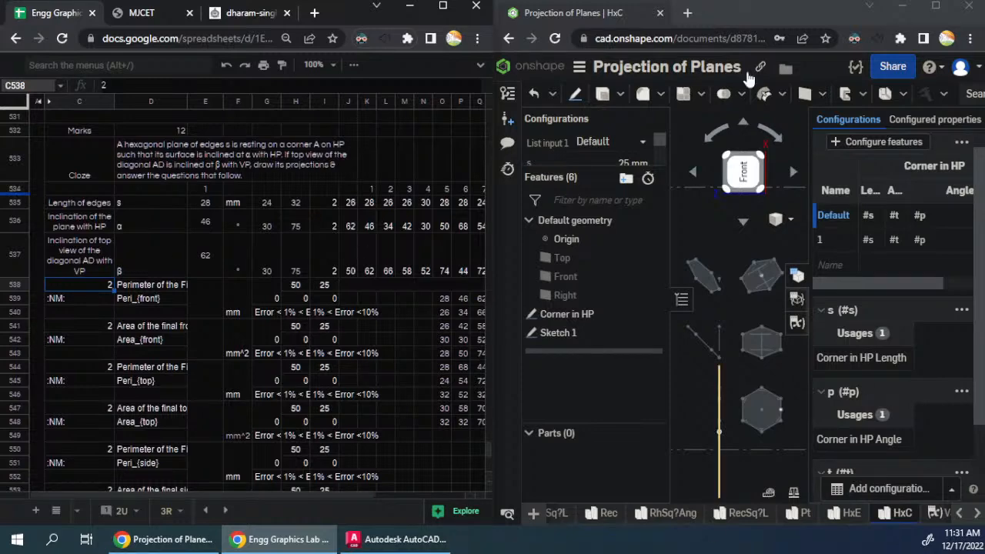
- Switch to Onshape with its window maximized, set the front view upright, and open the Corner in HP sketch for editing
click(726, 298)
click(936, 6)
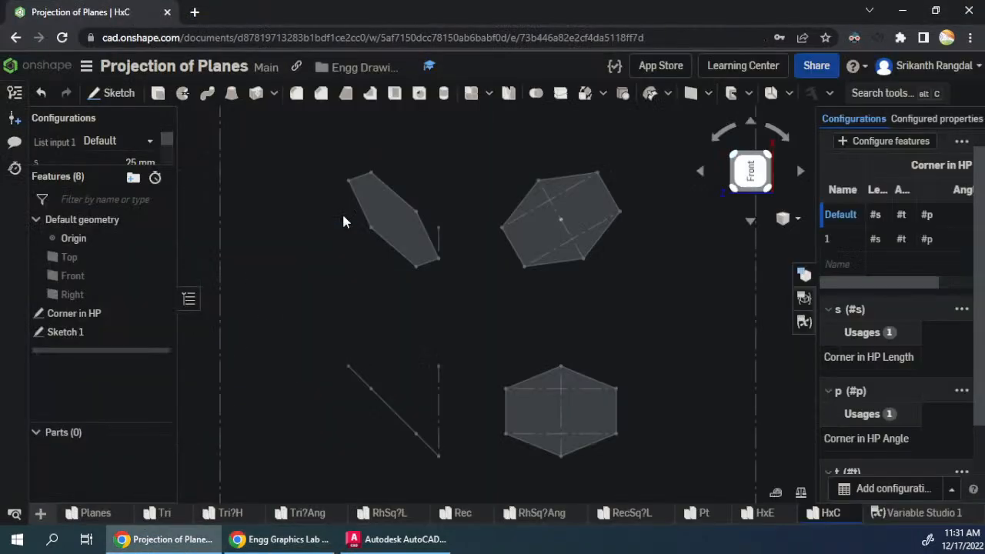
click(753, 170)
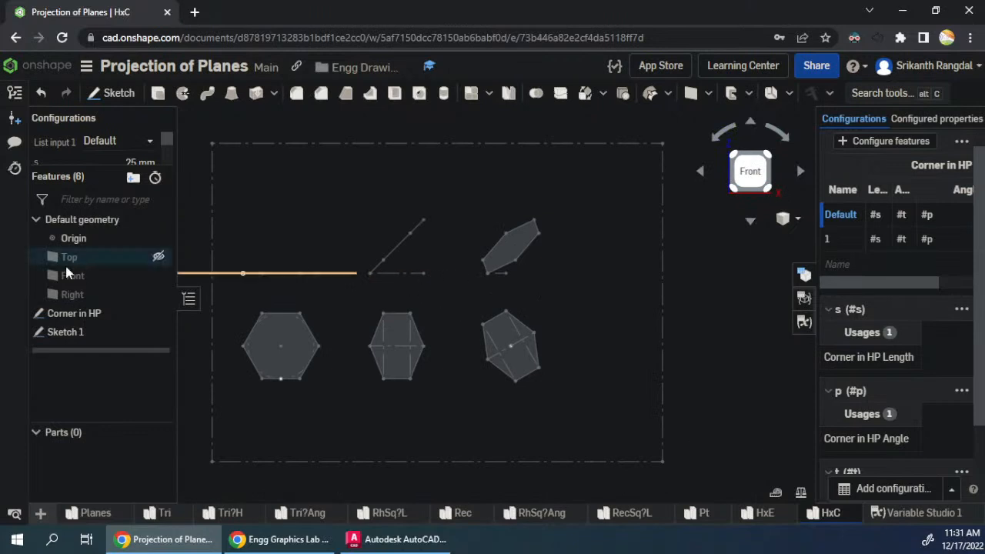
right_click(77, 319)
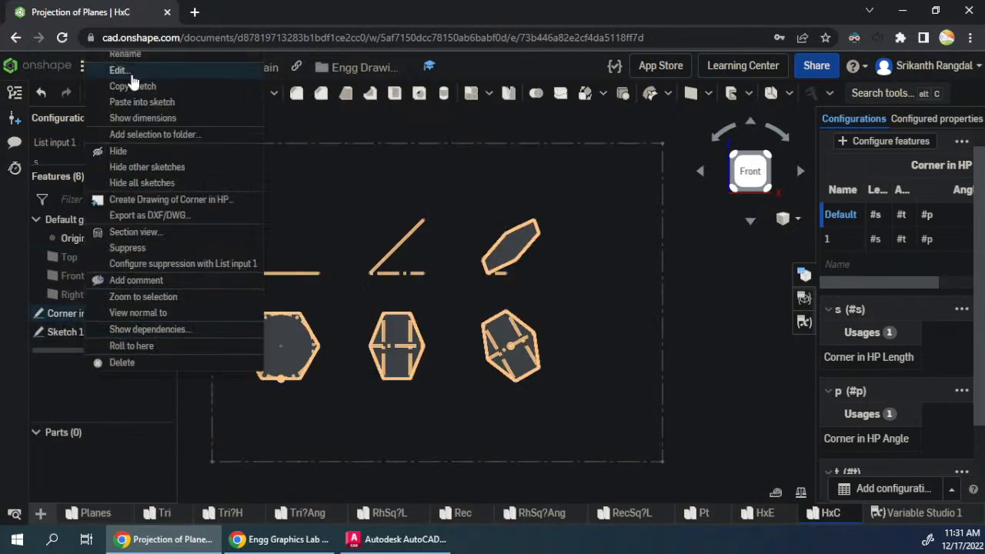
click(123, 68)
- Sketch a construction line from the reference line beyond the final views, sloping about 47° downward away from them
key(l)
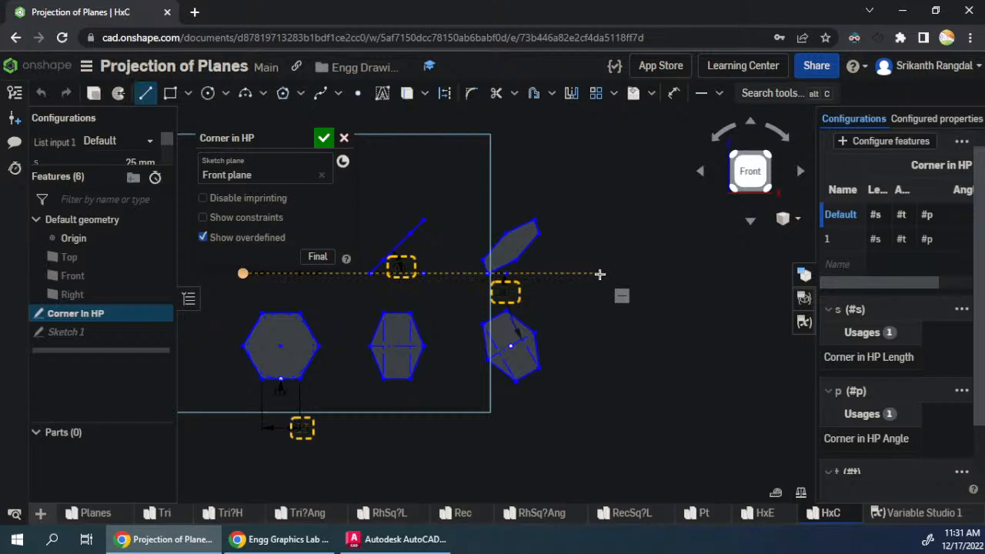
click(564, 273)
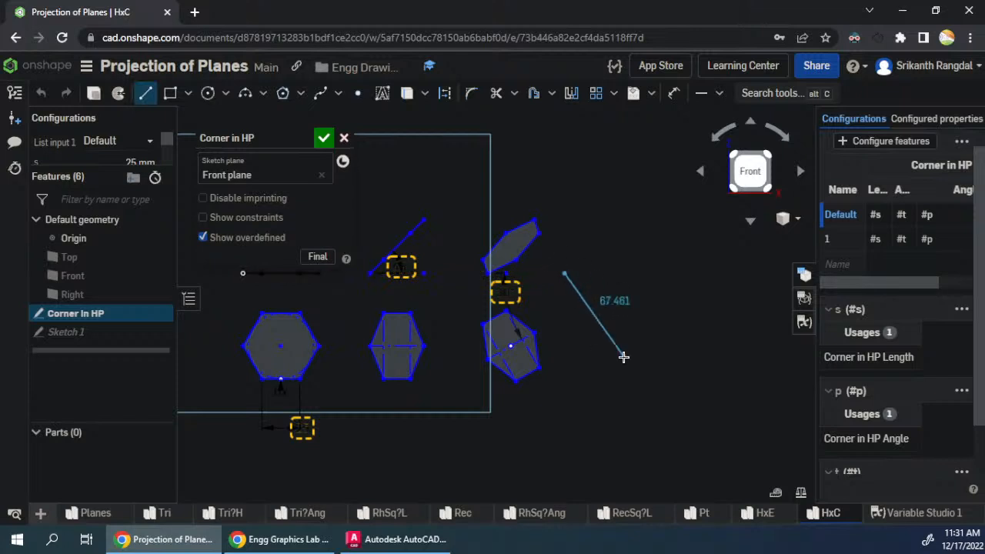
key(s)
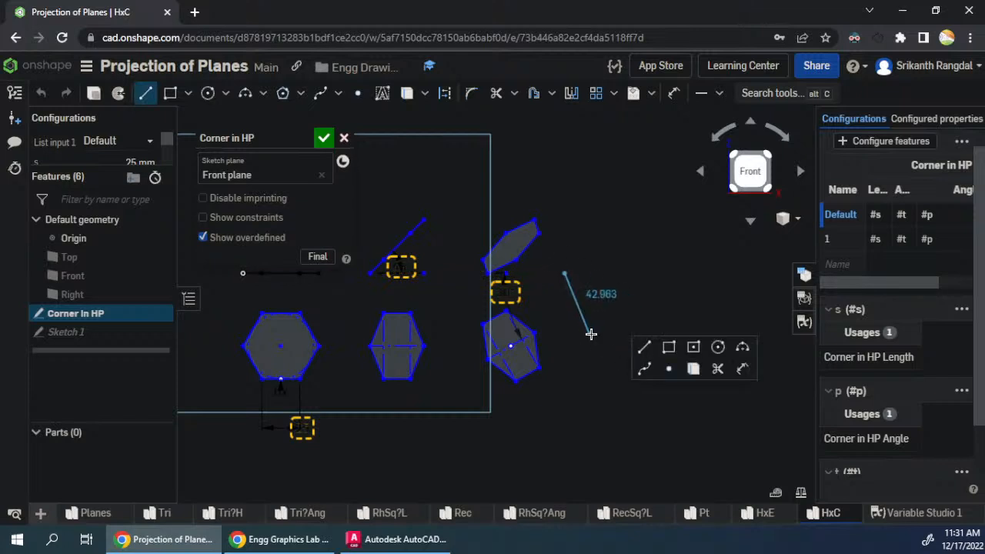
key(q)
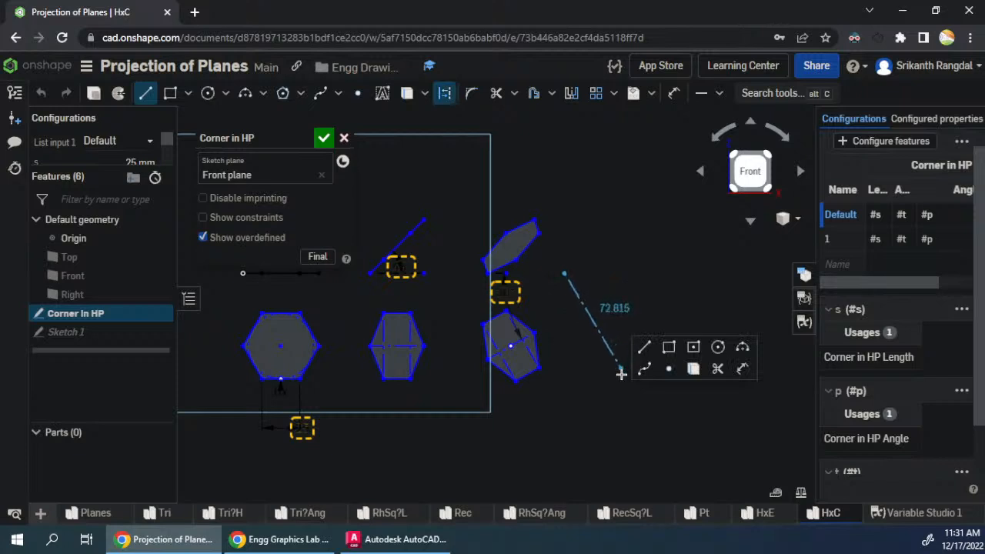
click(689, 408)
key(Escape)
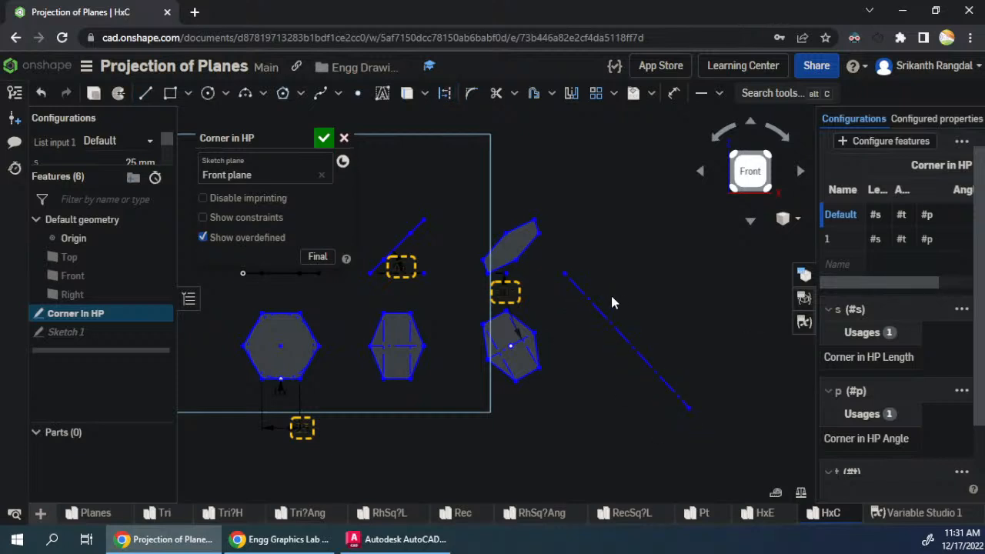
- Dimension the angle between the horizontal reference line and the new construction line as 45°
key(d)
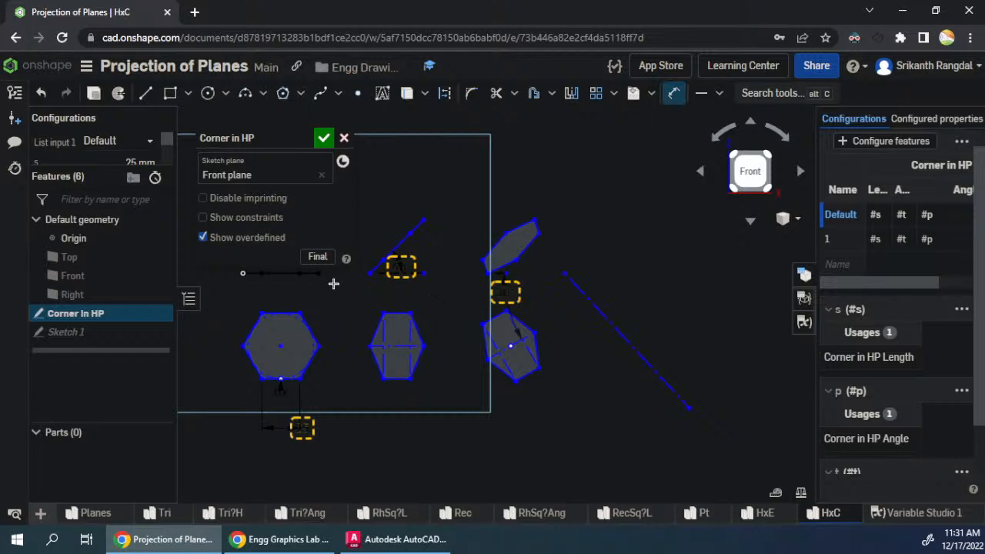
scroll(404, 279, up, 3)
scroll(465, 308, down, 3)
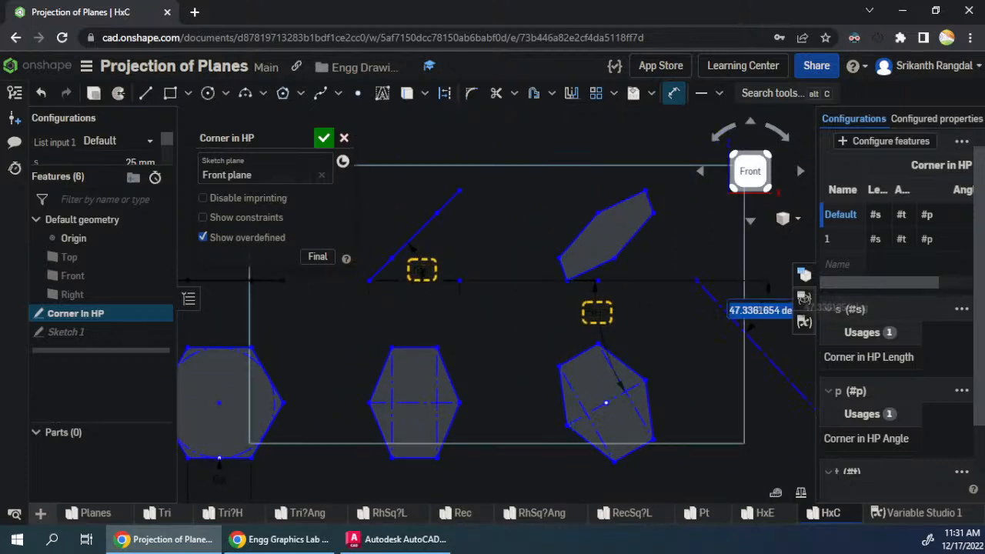
scroll(584, 350, down, 3)
scroll(755, 281, up, 2)
key(Escape)
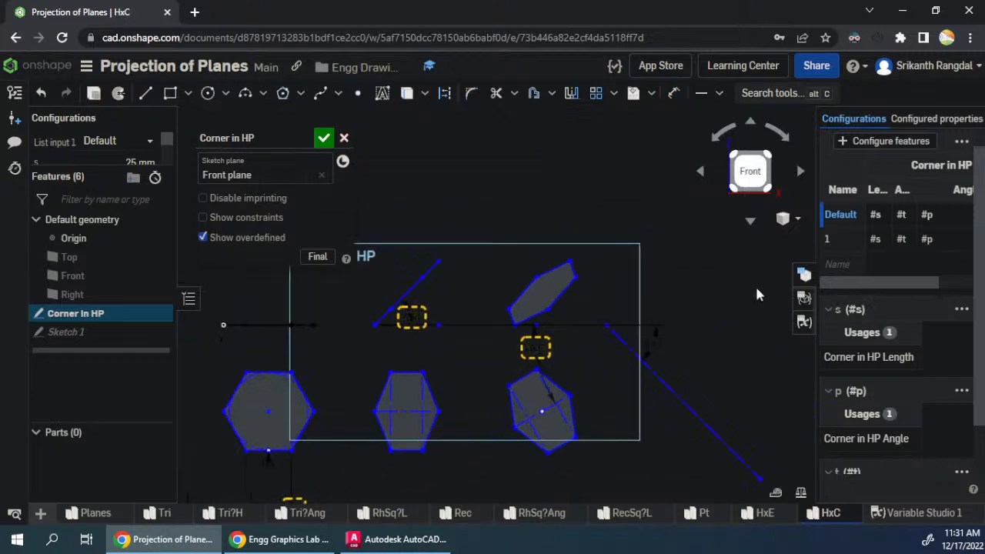
- Place three points on the 45° construction line, level with the two left corners and the lowest corner of the final top view
click(358, 95)
scroll(716, 389, up, 2)
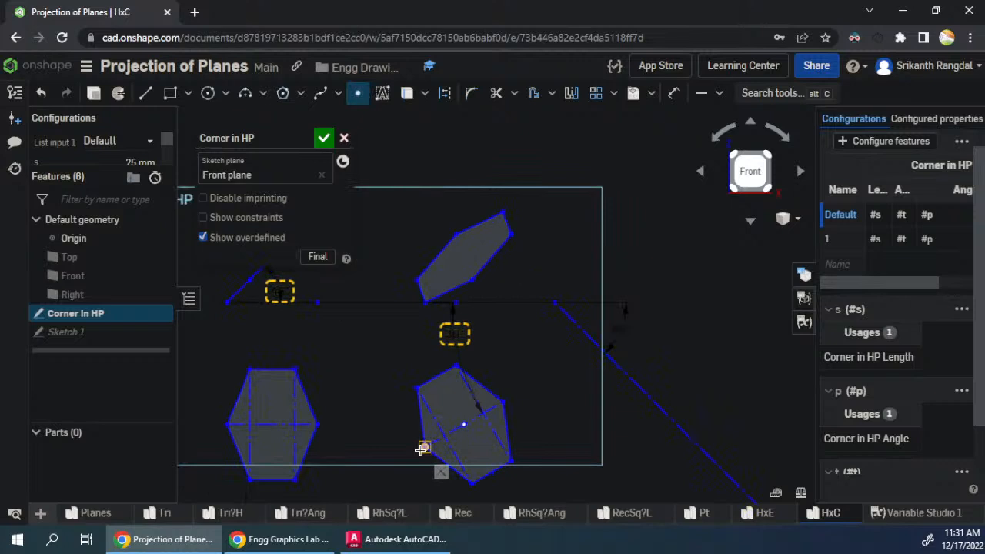
click(697, 447)
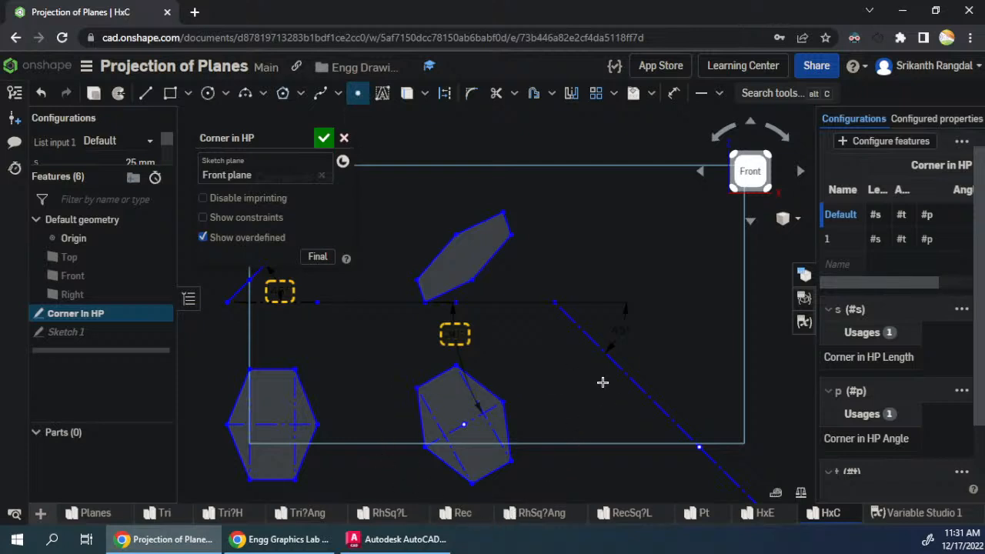
click(638, 388)
click(471, 482)
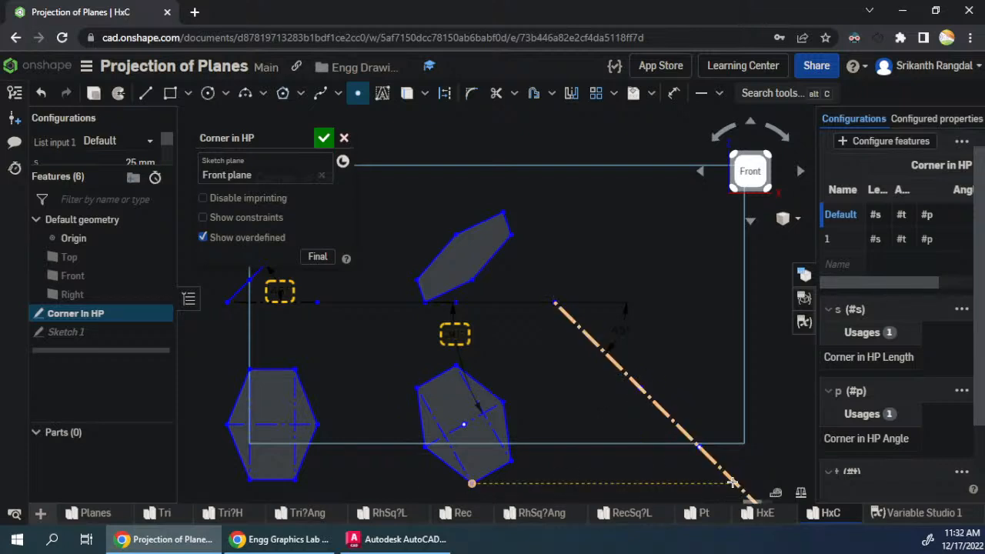
key(Escape)
key(Escape)
- Sketch a closed six-sided side view above the 45° line, with its lowest corner on the reference line directly above the middle point
scroll(477, 451, down, 1)
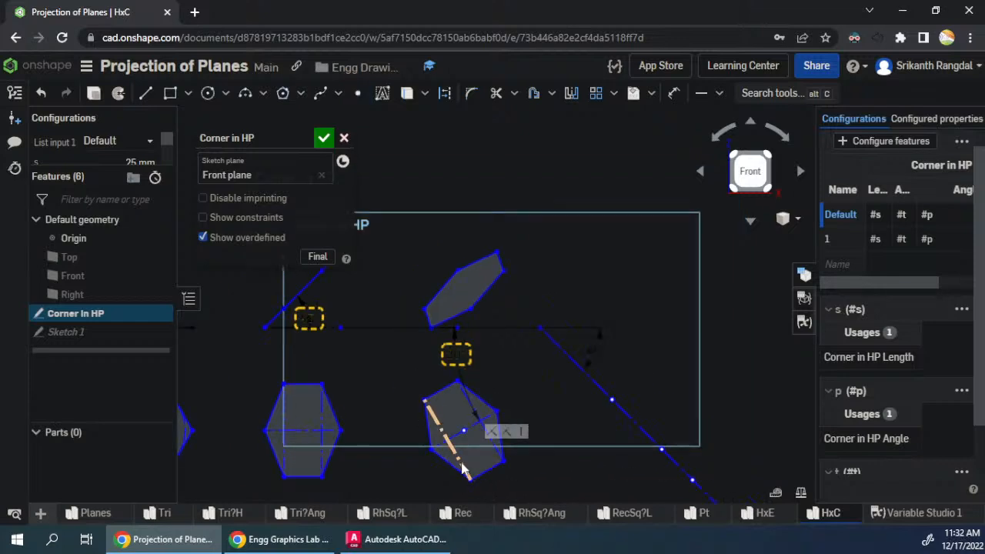
scroll(709, 351, up, 1)
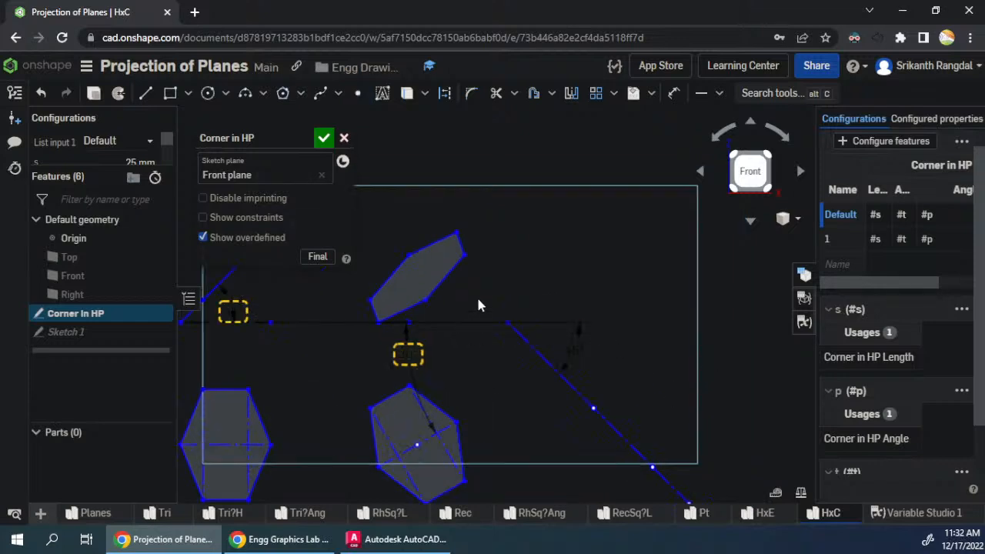
key(l)
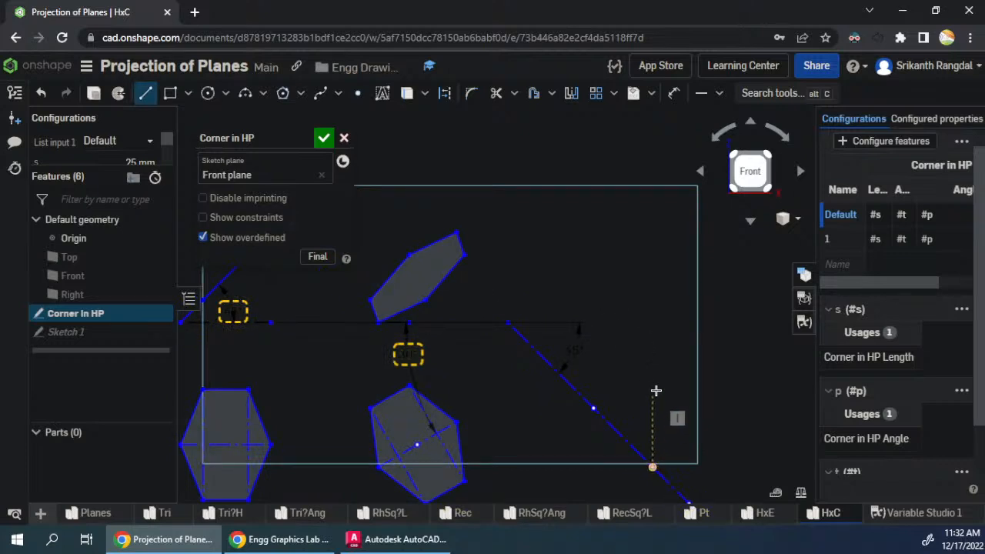
click(653, 321)
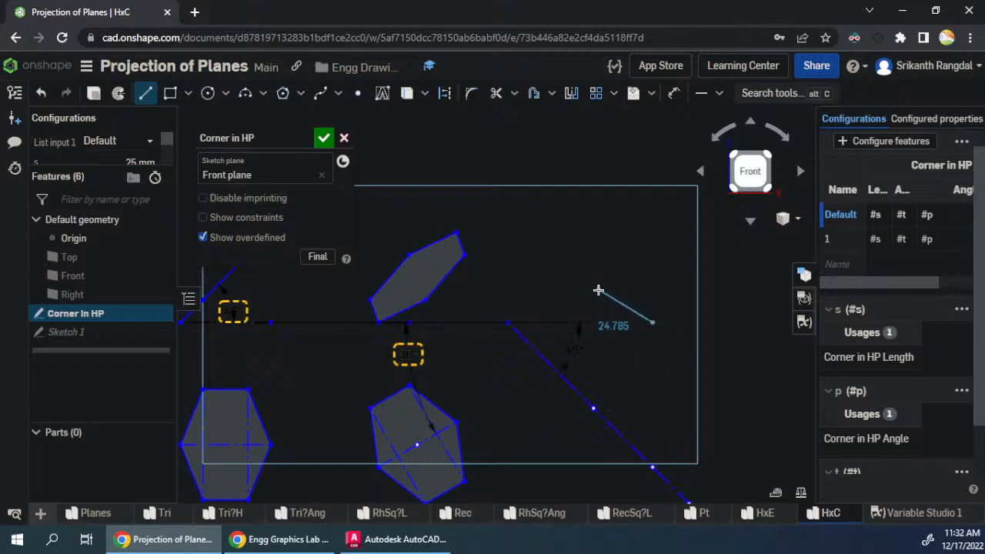
click(600, 291)
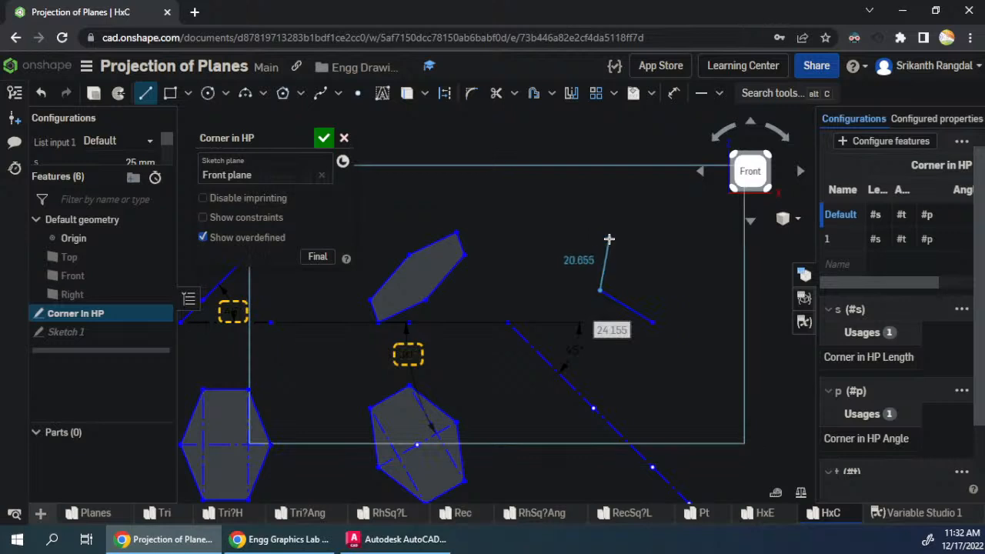
click(609, 239)
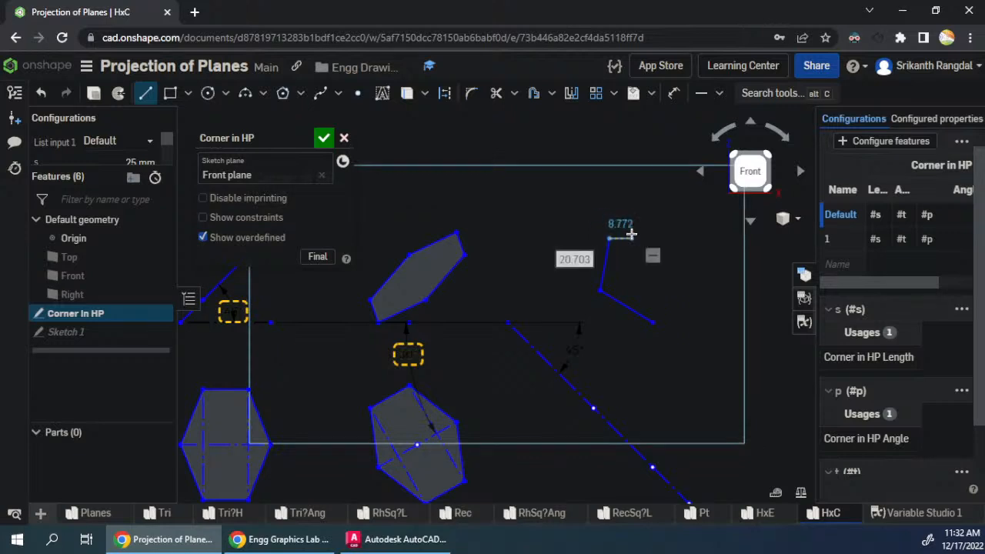
click(632, 231)
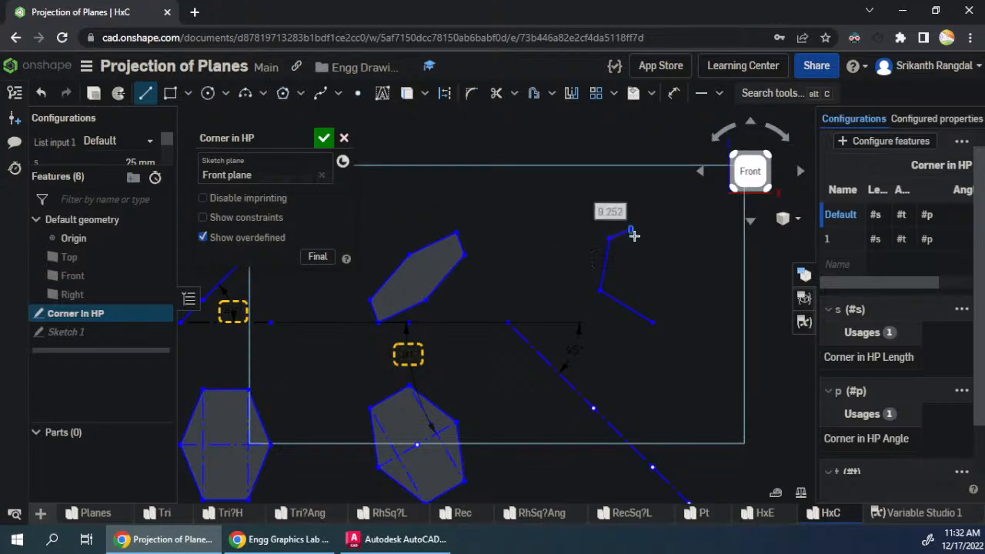
click(674, 239)
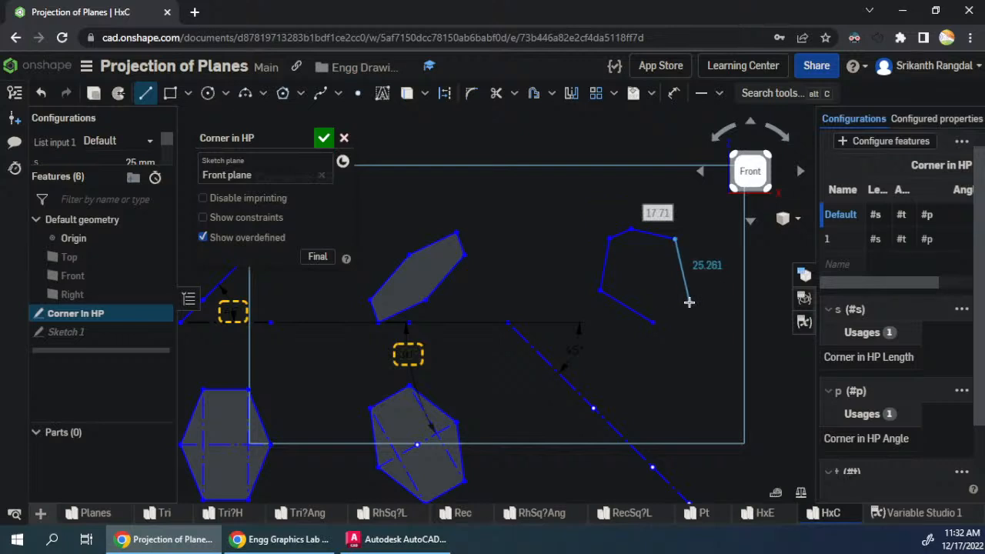
click(653, 322)
key(Escape)
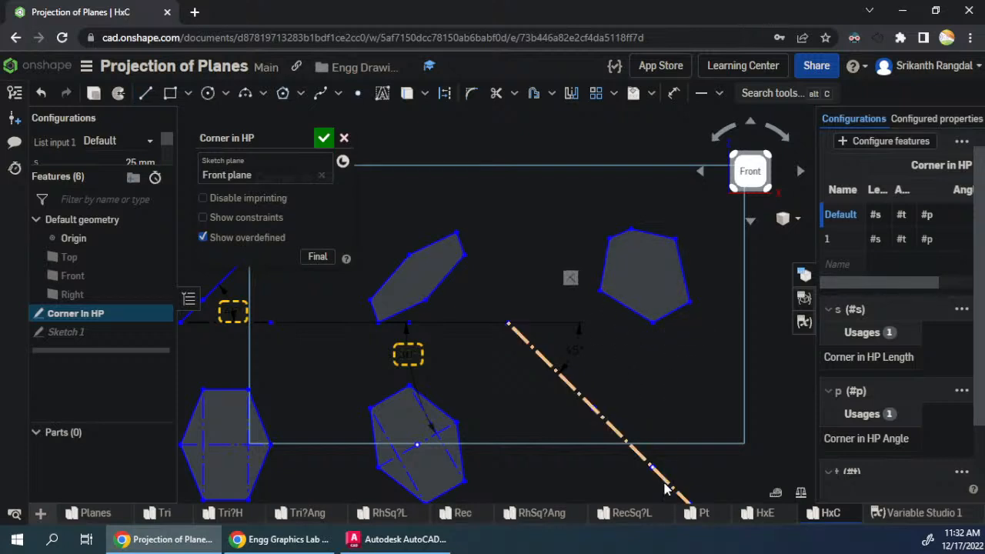
- Align the side view's left and right corners vertically with the first and third points on the 45° construction line
drag(650, 329, 634, 325)
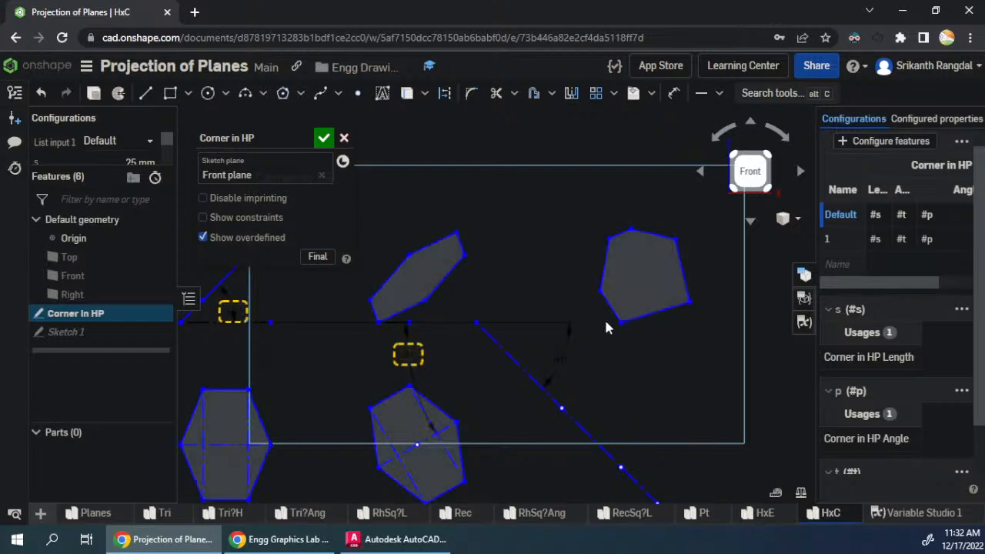
click(600, 291)
click(562, 408)
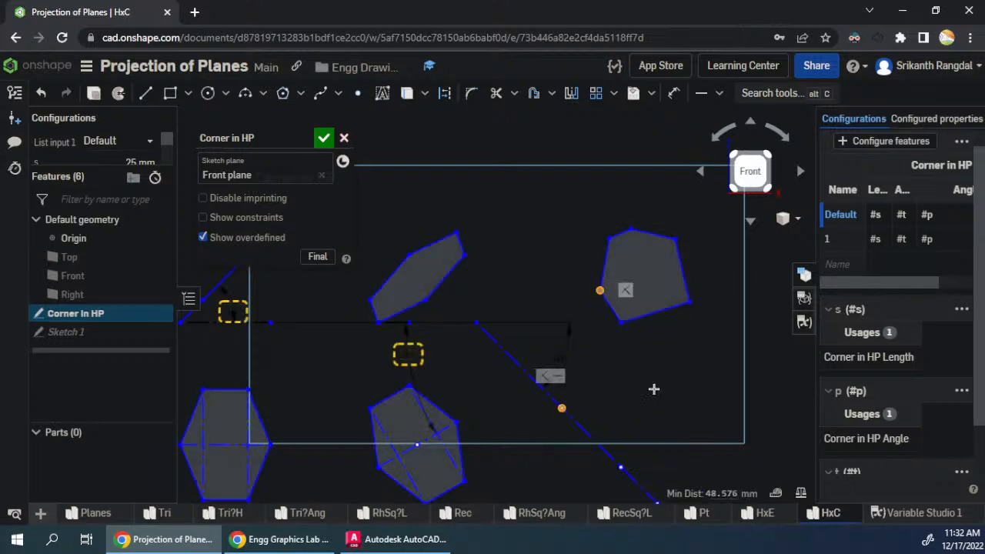
key(v)
click(688, 302)
scroll(647, 407, down, 2)
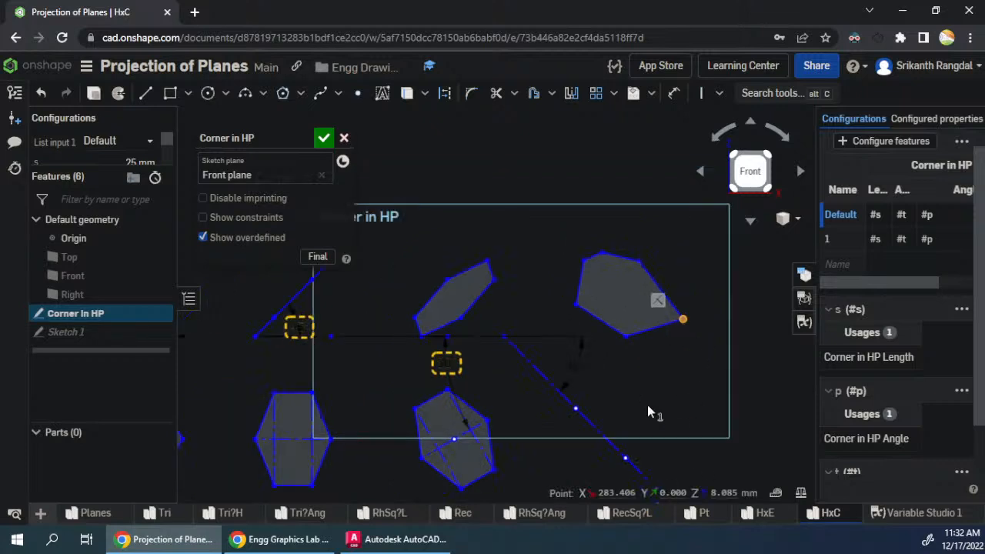
click(656, 476)
key(v)
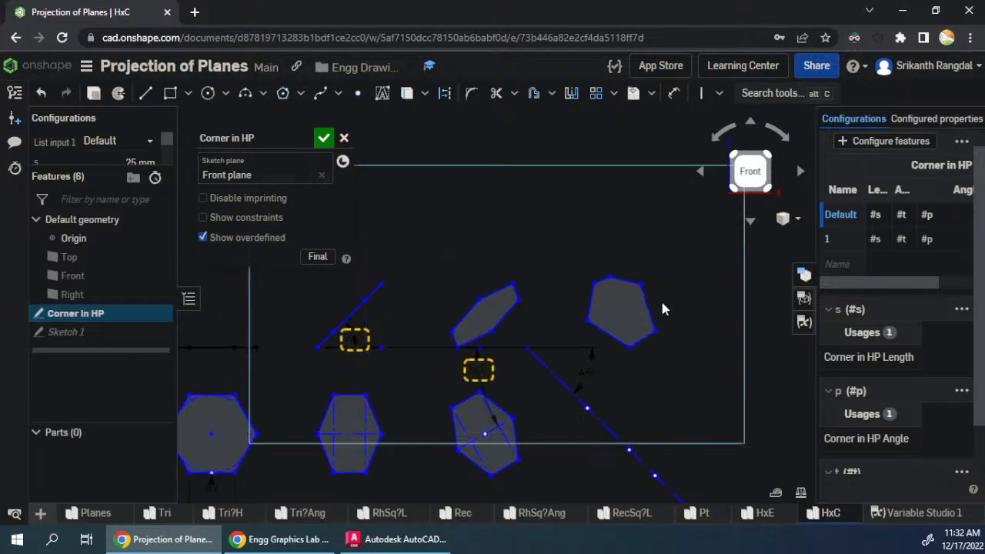
- Add a point on the 45° line level with the final top view's highest corner, and align the side view's upper-left corner vertically with it
scroll(612, 257, down, 2)
scroll(608, 404, up, 2)
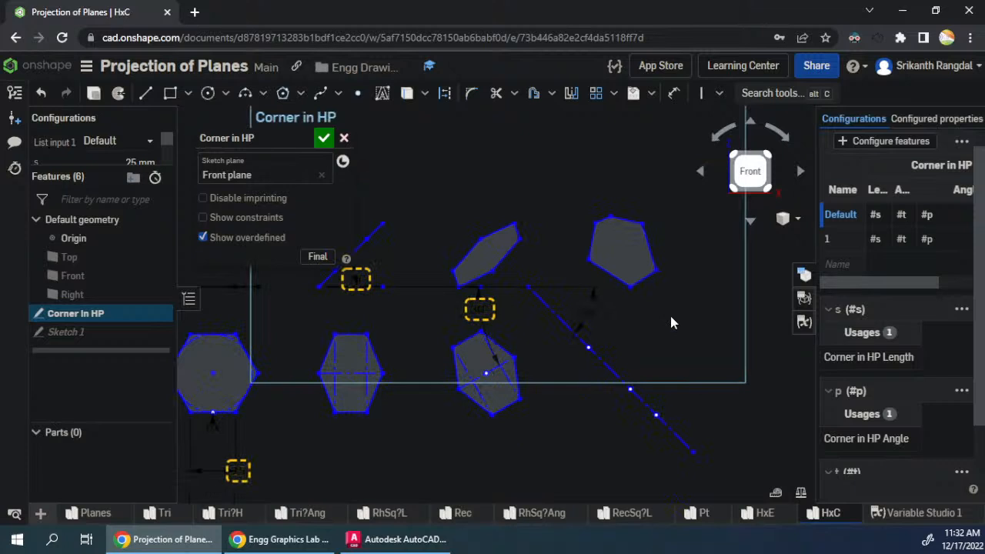
scroll(653, 327, up, 1)
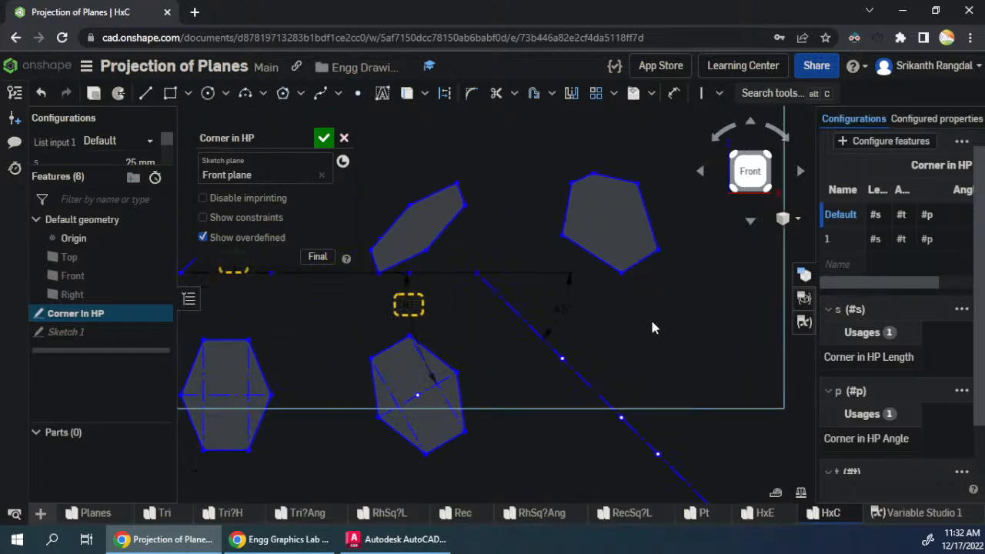
click(358, 93)
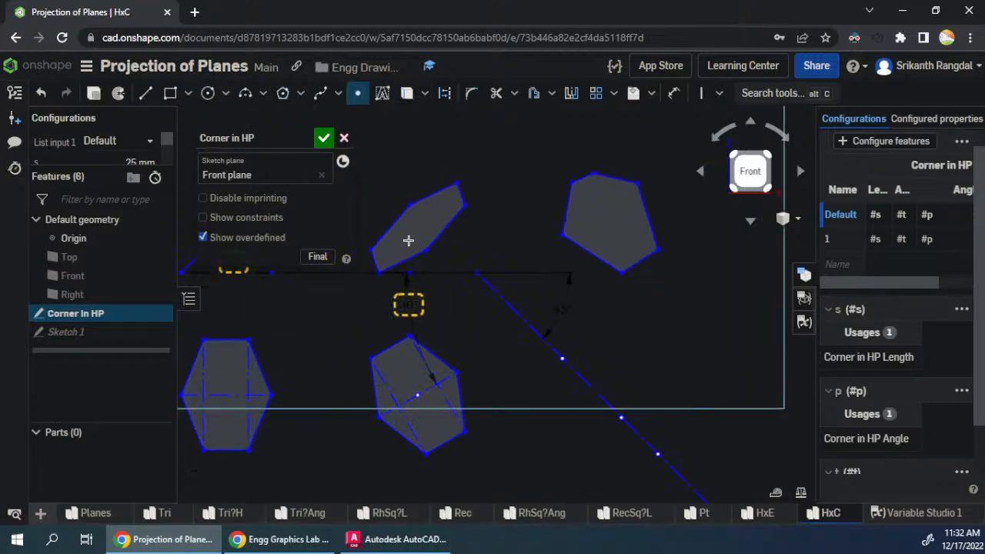
click(538, 336)
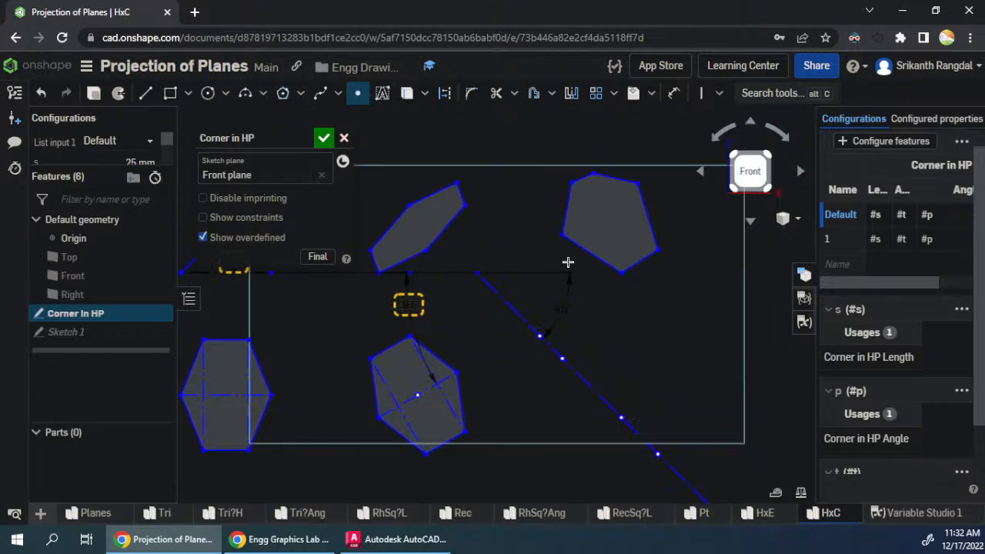
key(Escape)
click(572, 184)
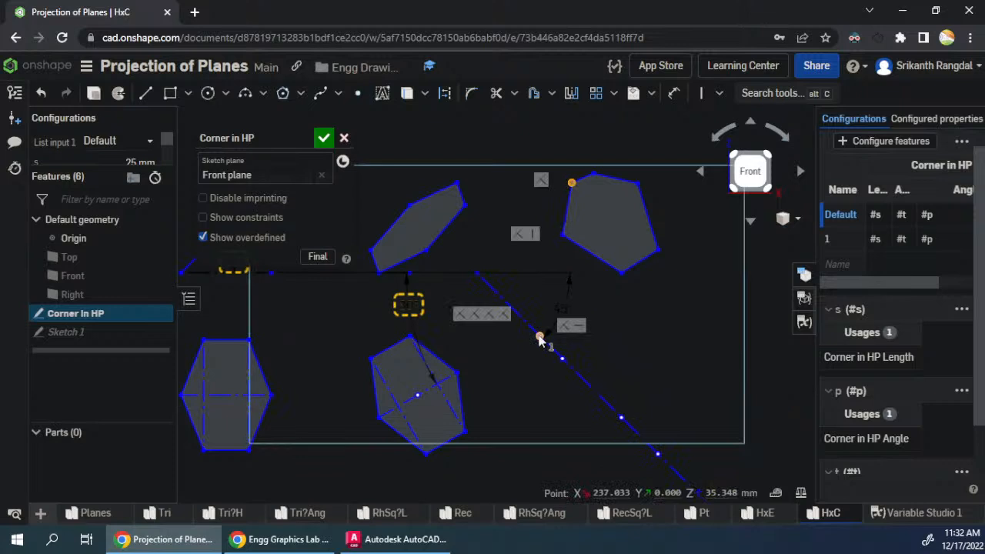
click(539, 336)
key(v)
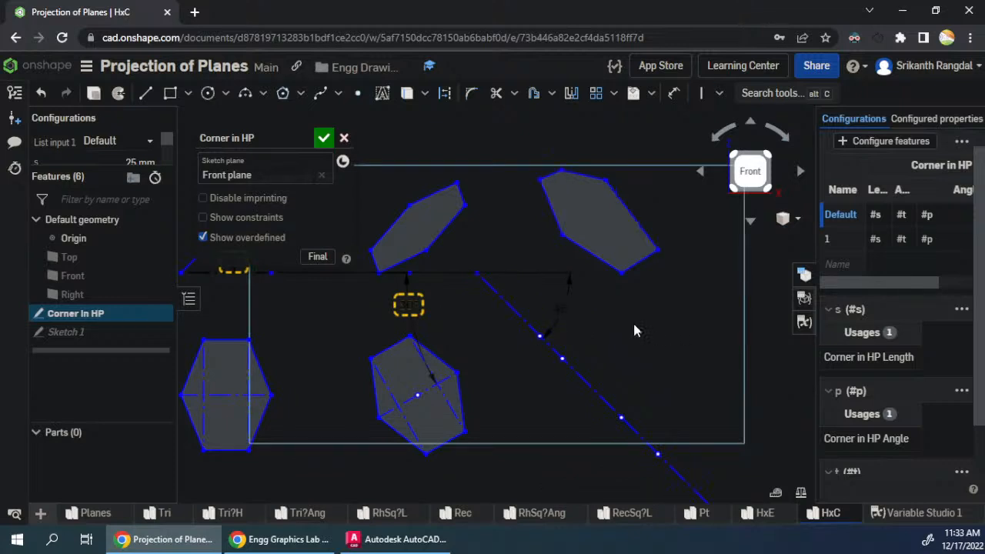
- Align the side view's two lower side corners and two upper side corners horizontally with the corresponding right-hand corners of the final front view
click(561, 235)
click(657, 250)
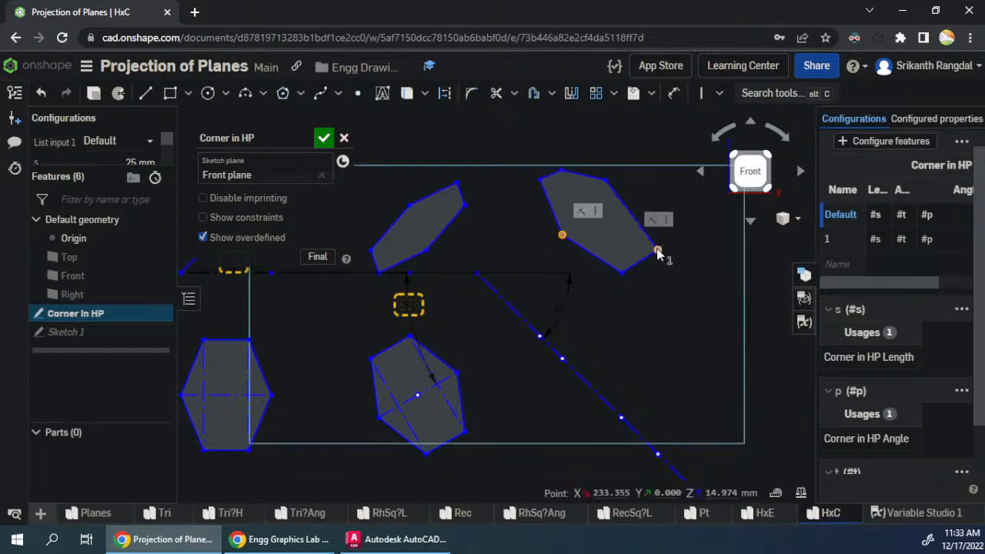
click(426, 251)
key(h)
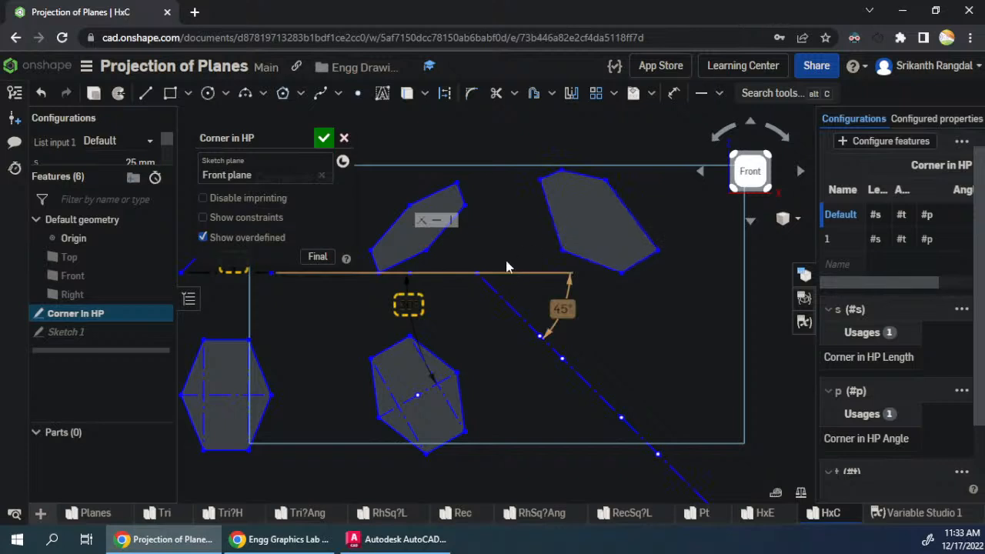
click(540, 180)
click(606, 181)
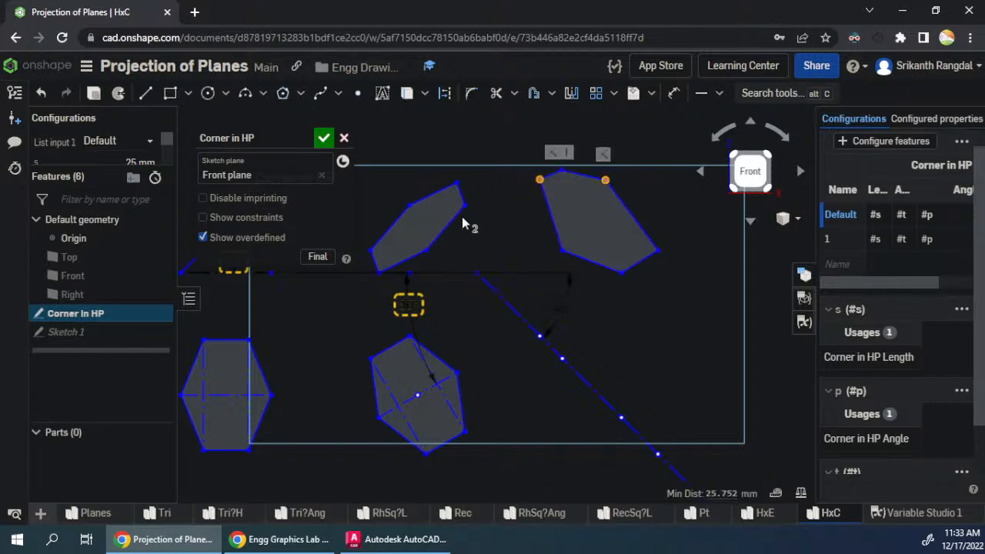
click(464, 205)
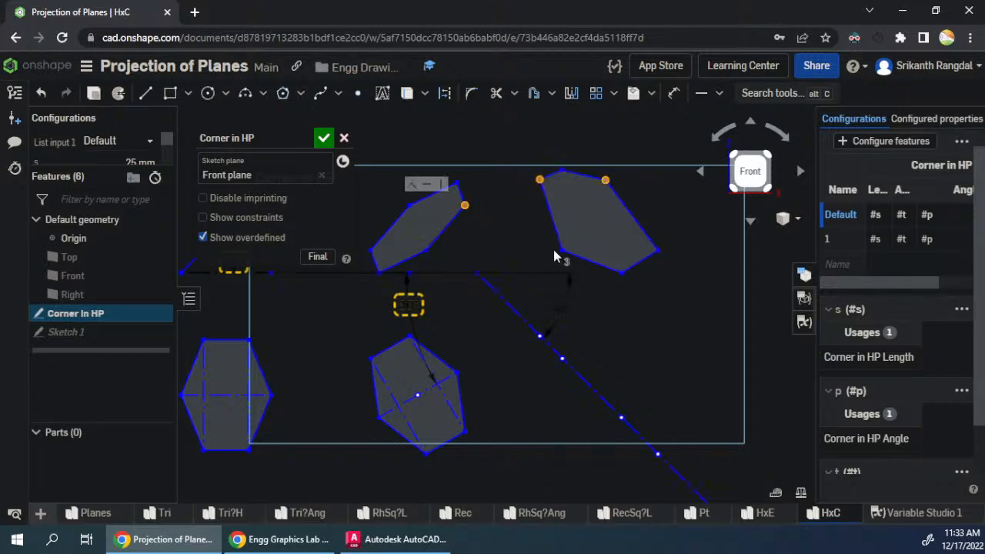
key(h)
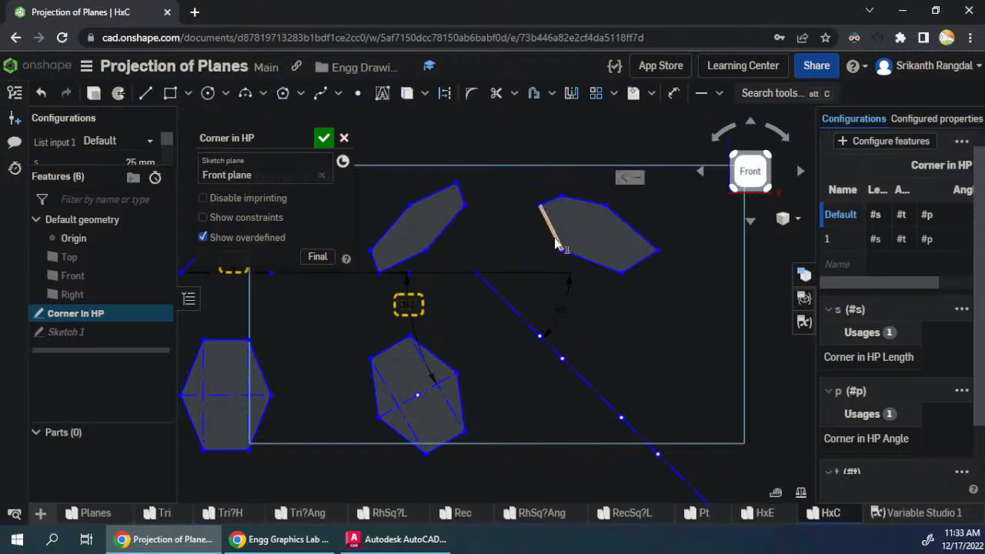
- Make the side view's left edge and the opposite right edge parallel
click(557, 245)
click(634, 229)
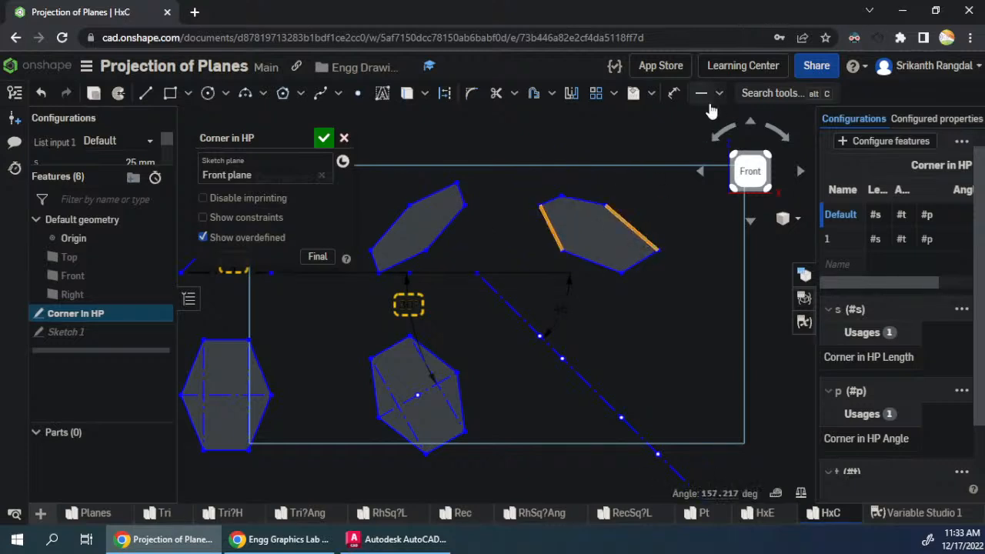
click(719, 93)
click(724, 165)
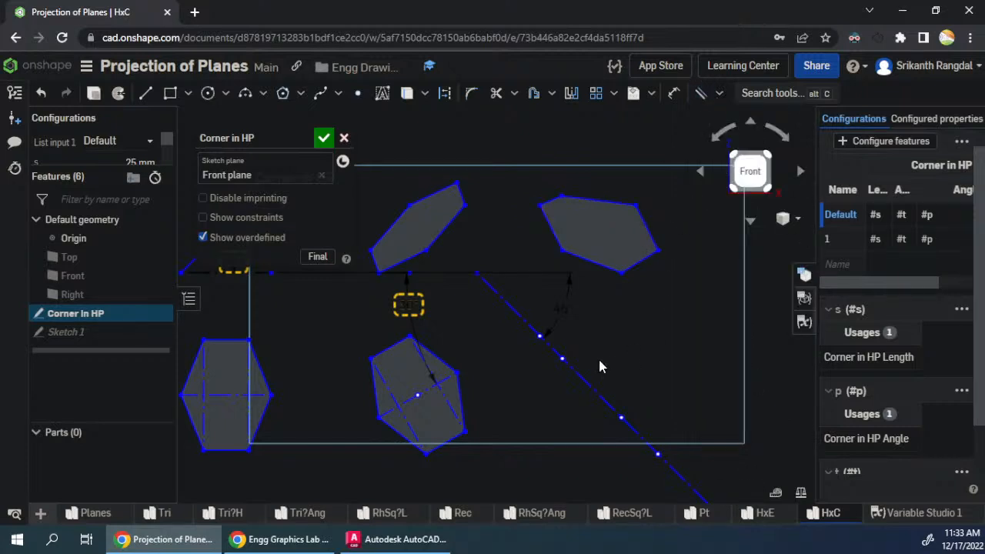
- Add a point on the 45° line level with the final top view's upper-right corner, and align the side view's top corner vertically with it
click(358, 93)
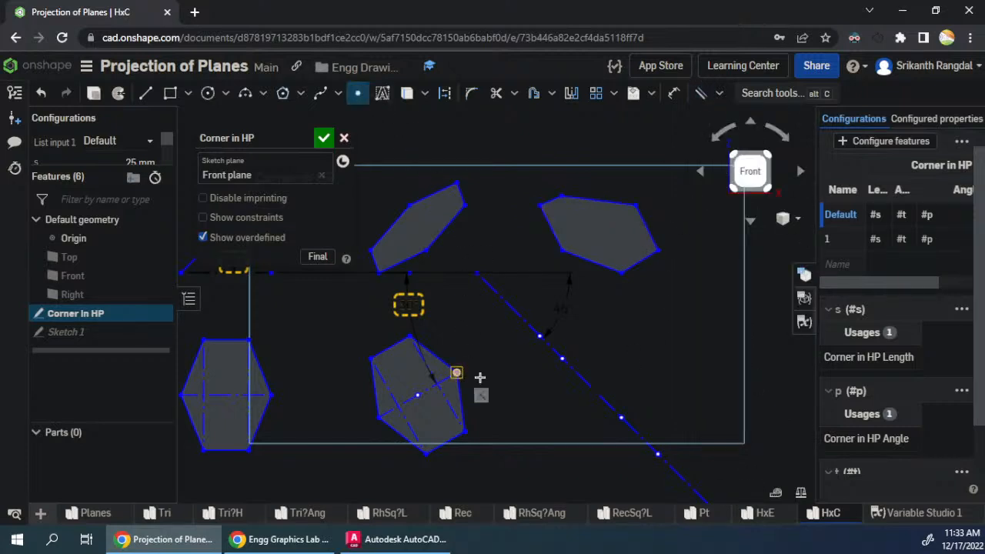
key(Escape)
click(575, 372)
click(561, 197)
key(v)
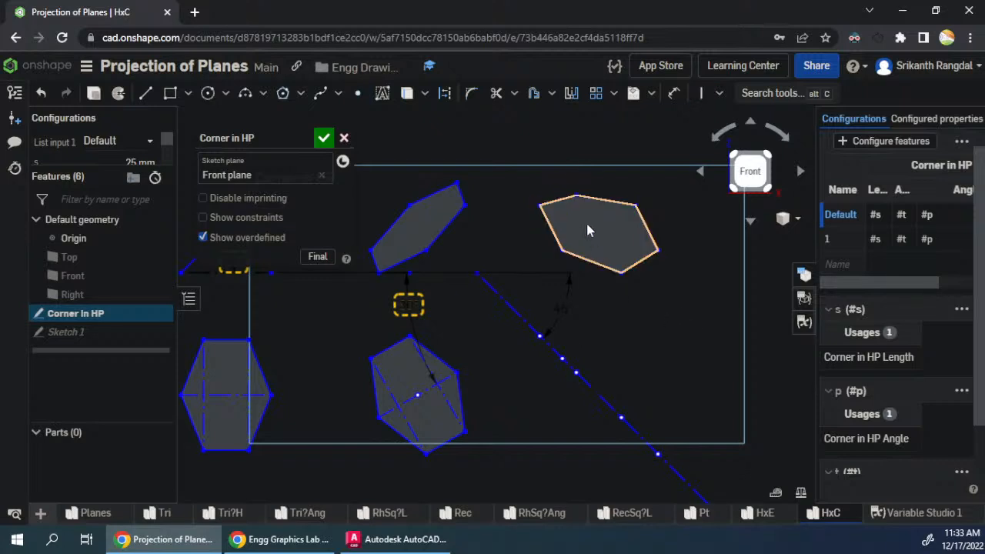
- Align the side view's top corner horizontally with the highest corner of the final front view
click(576, 196)
click(459, 184)
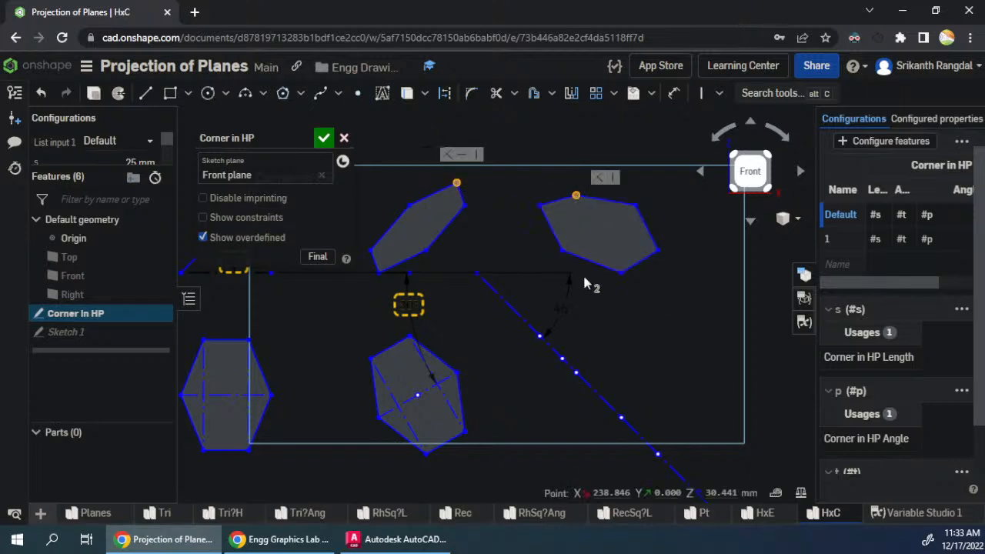
key(h)
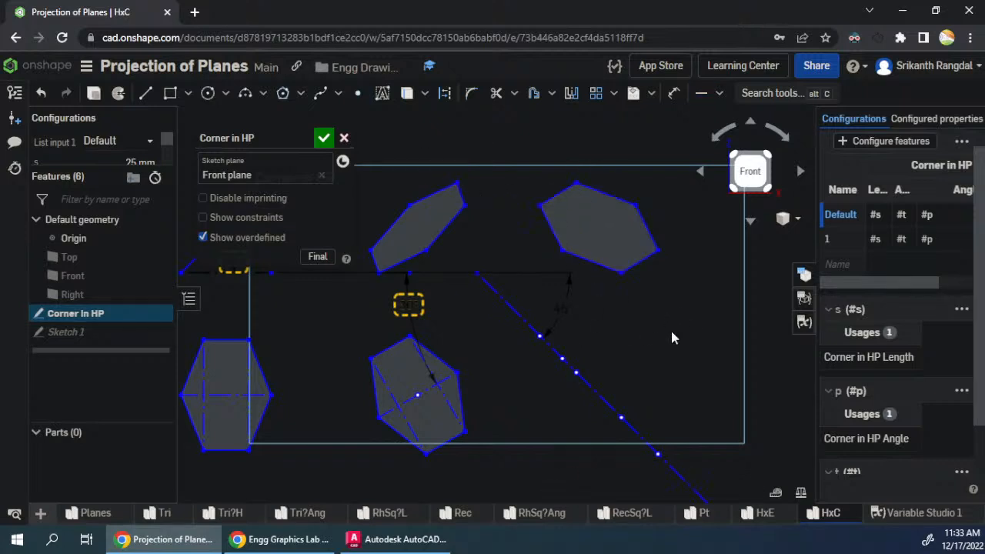
- Shift the side view, the inclined views and the final views closer to the preceding views, and accept the sketch
drag(621, 273, 588, 302)
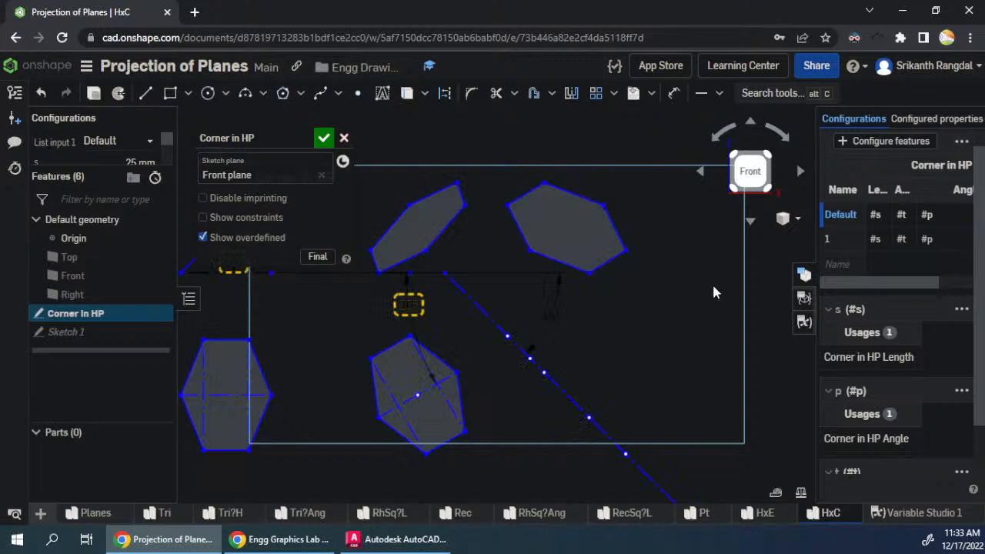
scroll(714, 288, down, 3)
scroll(513, 269, up, 3)
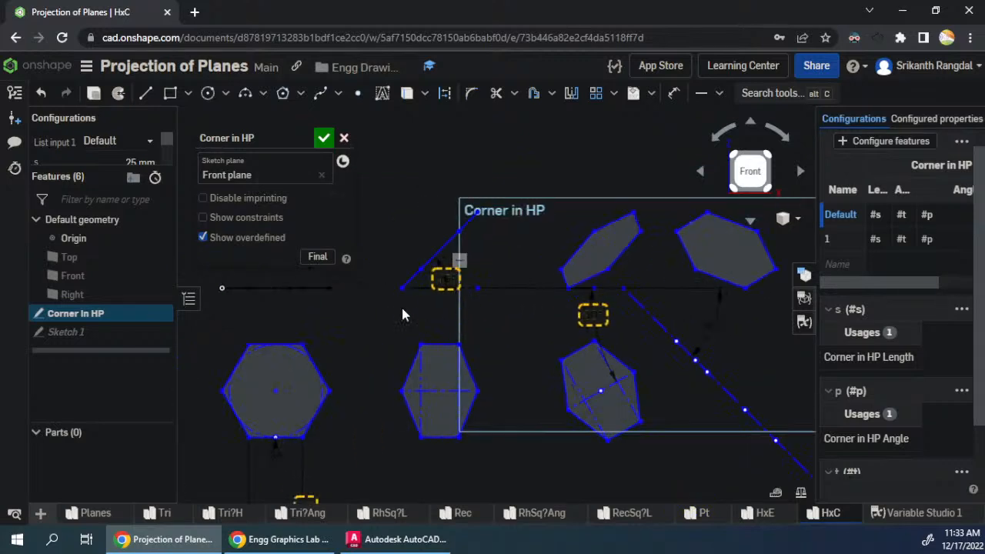
drag(401, 289, 372, 289)
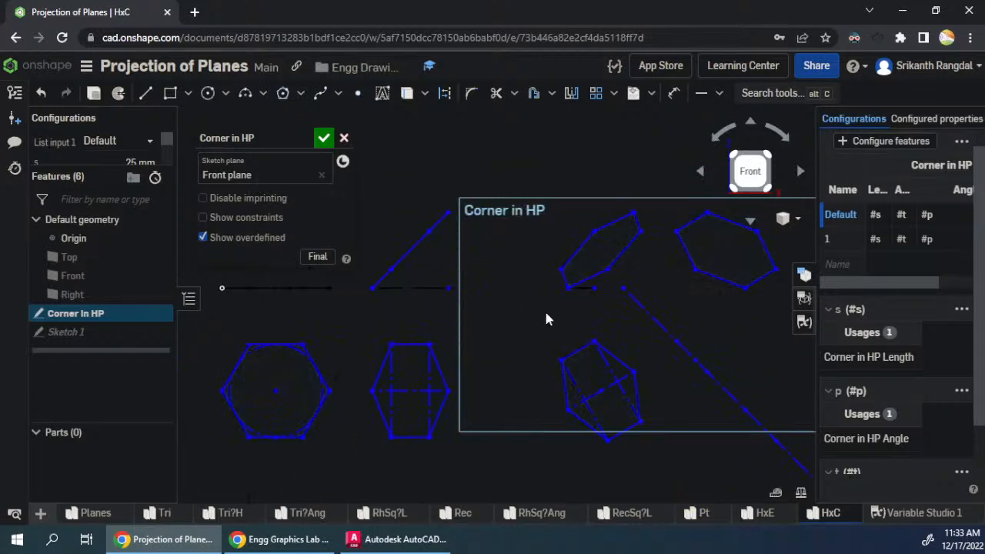
drag(566, 288, 509, 306)
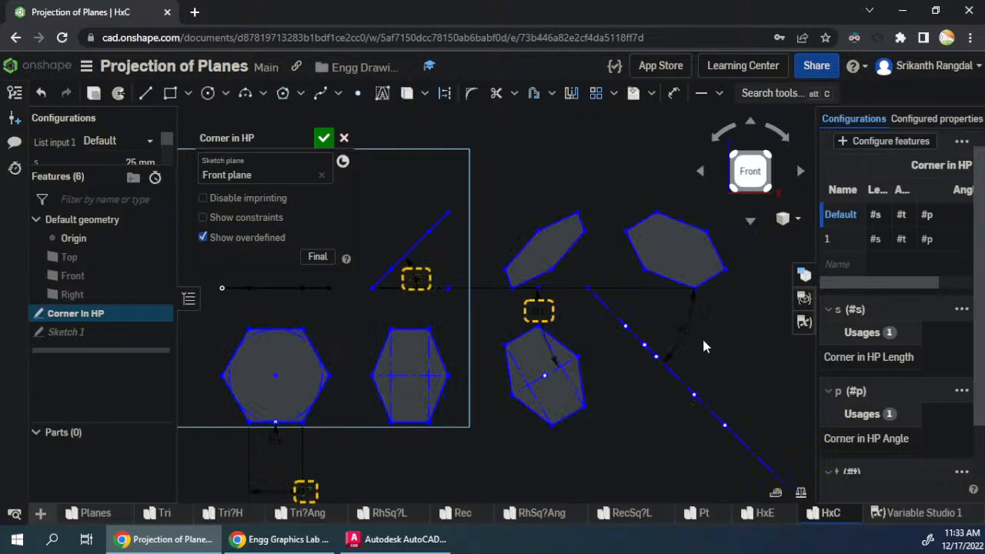
scroll(716, 348, down, 3)
click(323, 137)
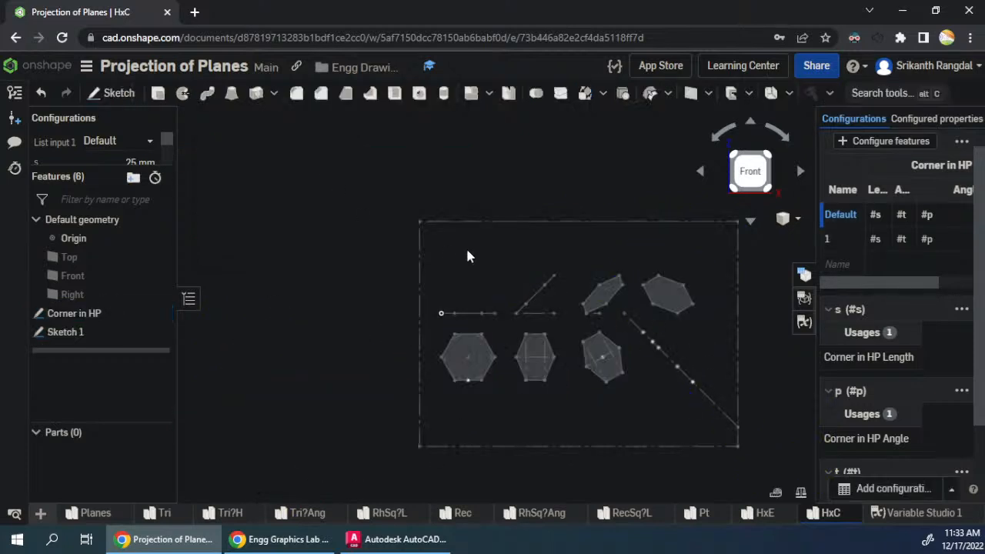
- Rotate the sketch view 90° clockwise and place the Onshape window side by side with the question spreadsheet
scroll(673, 254, up, 2)
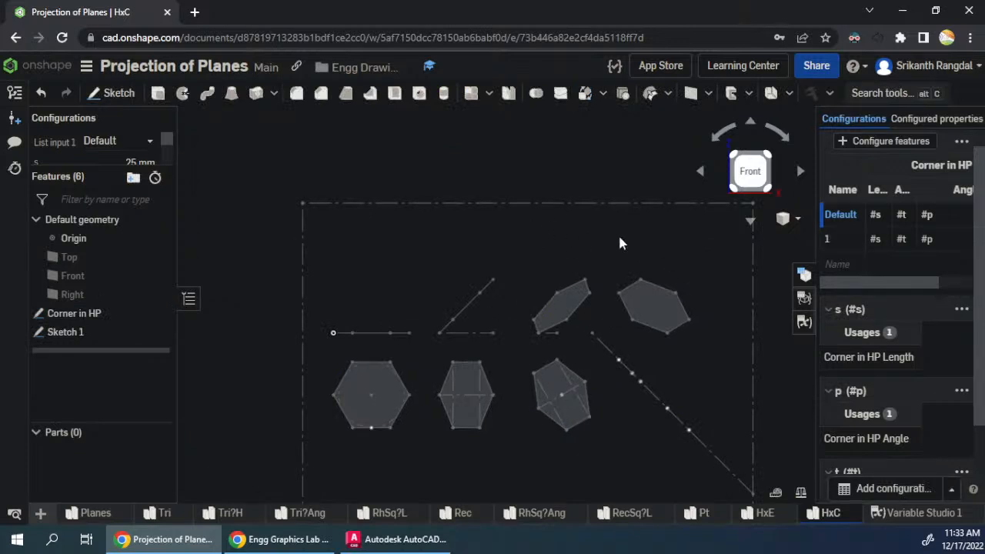
click(780, 136)
click(782, 136)
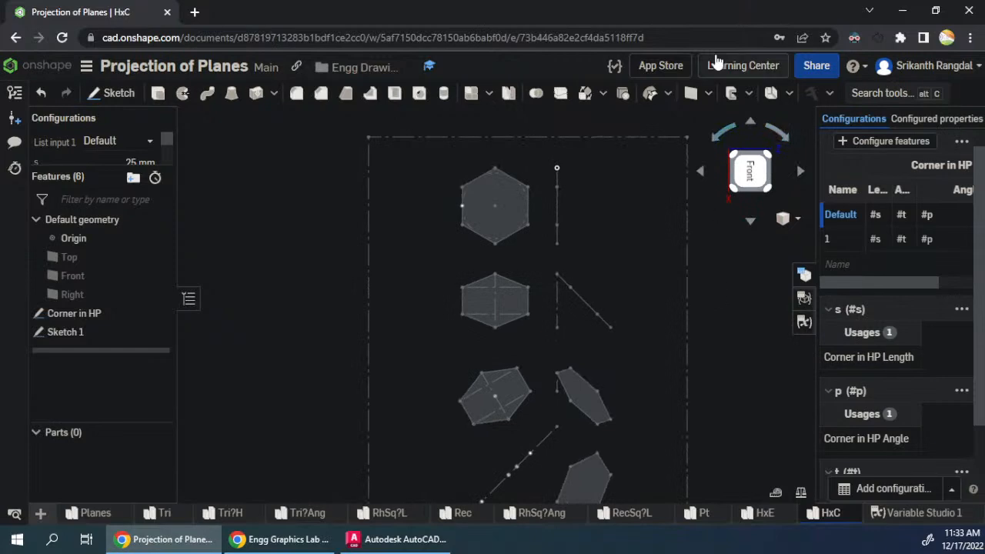
key(super+Right)
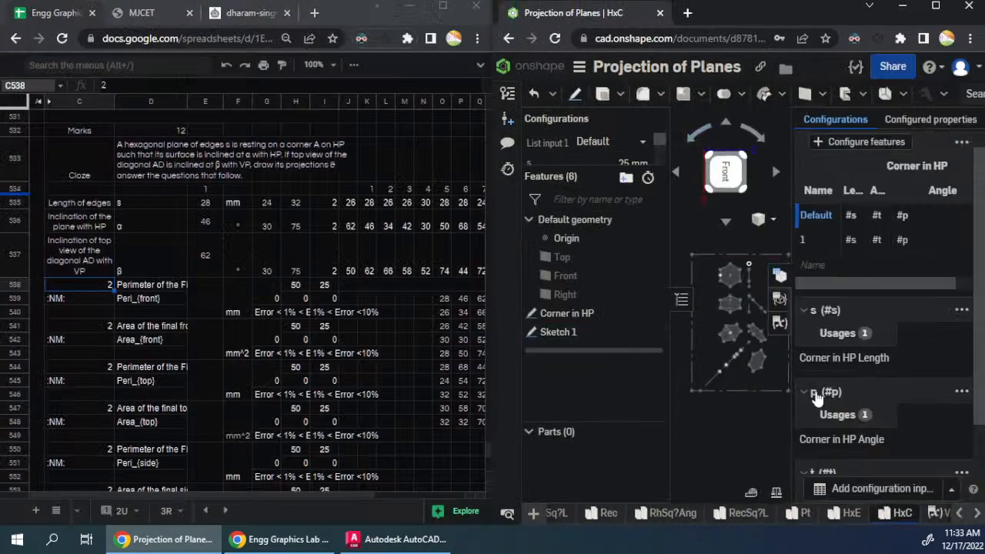
scroll(739, 448, down, 1)
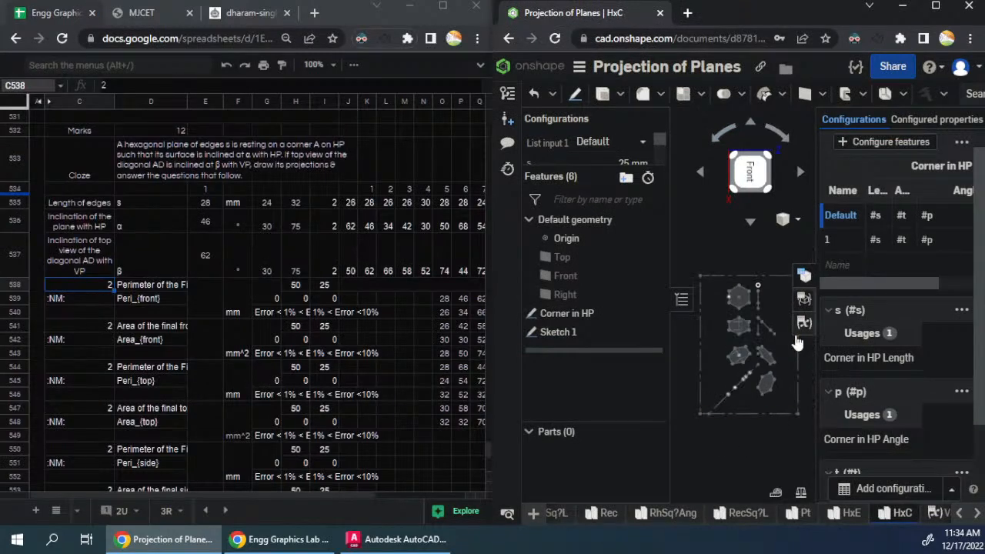
scroll(748, 330, up, 2)
scroll(800, 345, up, 1)
scroll(758, 310, up, 1)
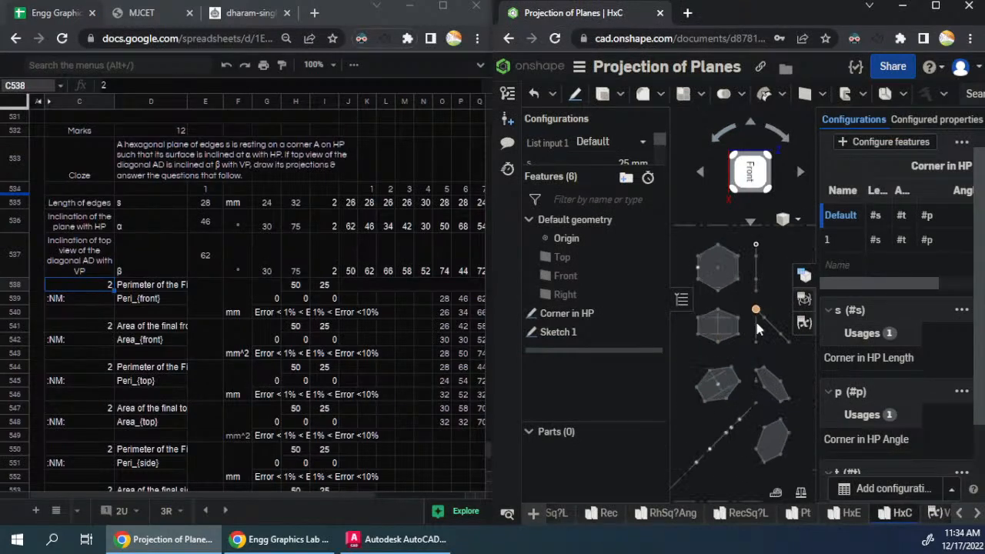
- Copy the transposed input values in O539:Q548 of the spreadsheet into Onshape's Corner in HP configuration table, starting at row 1's length
click(317, 303)
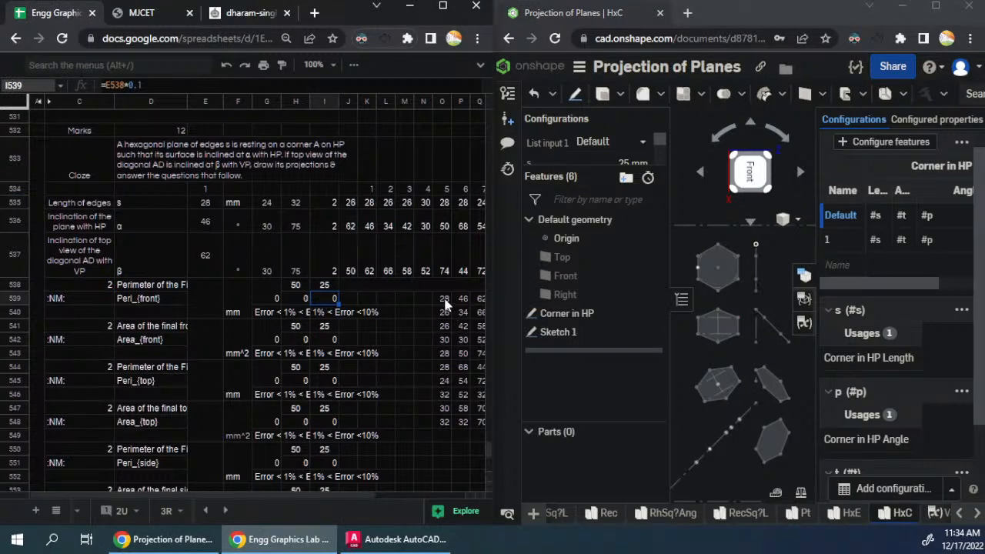
click(371, 205)
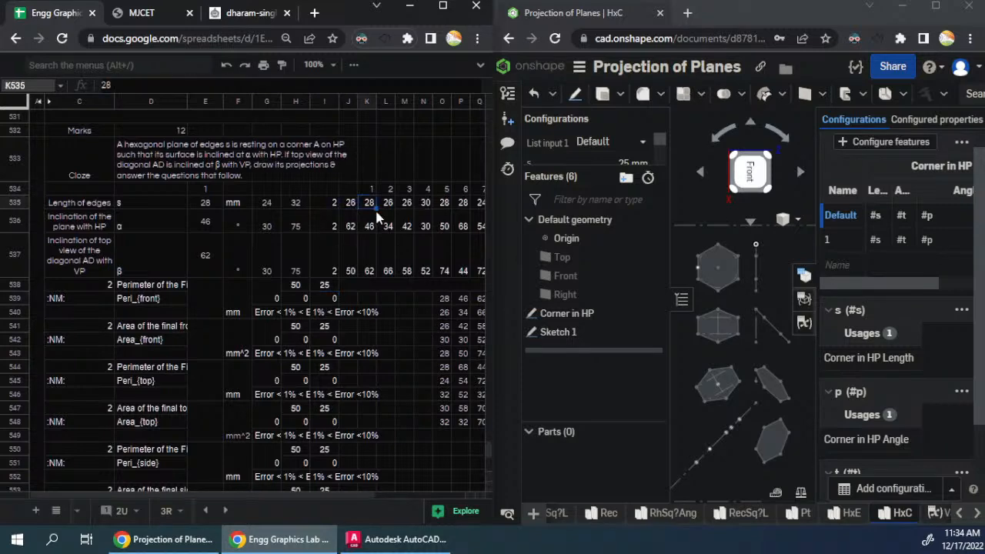
click(437, 298)
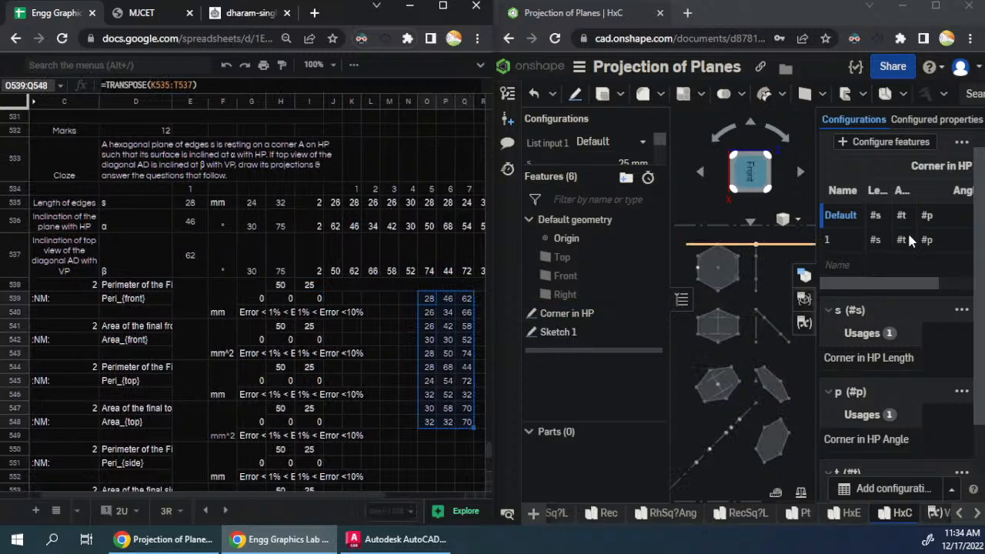
click(877, 239)
key(ctrl+v)
- Name the untitled rows of the Corner in HP configuration table 2 through 10 in sequence
double_click(842, 264)
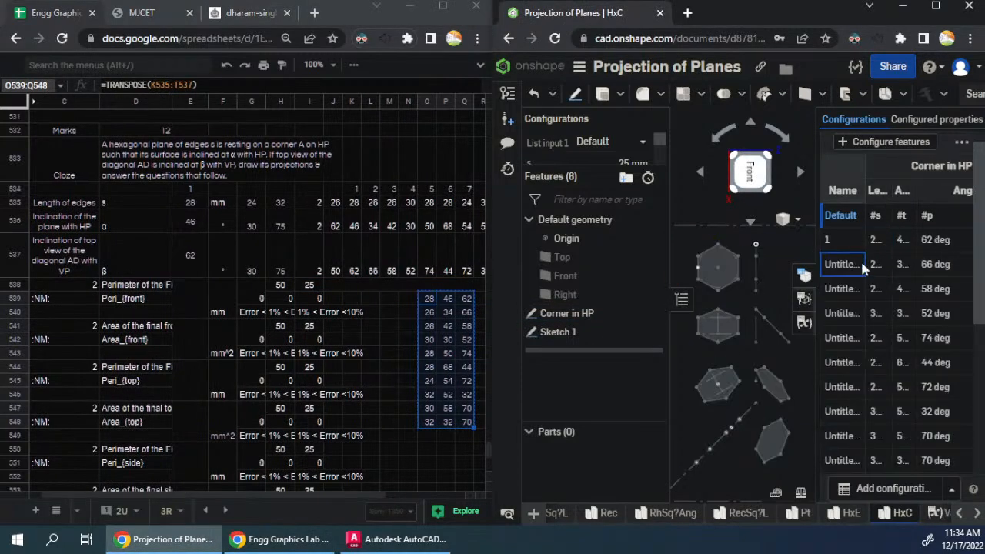
text(2)
key(Return)
text(3)
key(Return)
text(4)
key(Return)
text(5)
key(Return)
text(6)
key(Return)
text(7)
key(Return)
text(8)
key(Return)
text(9)
key(Return)
text(10)
key(Return)
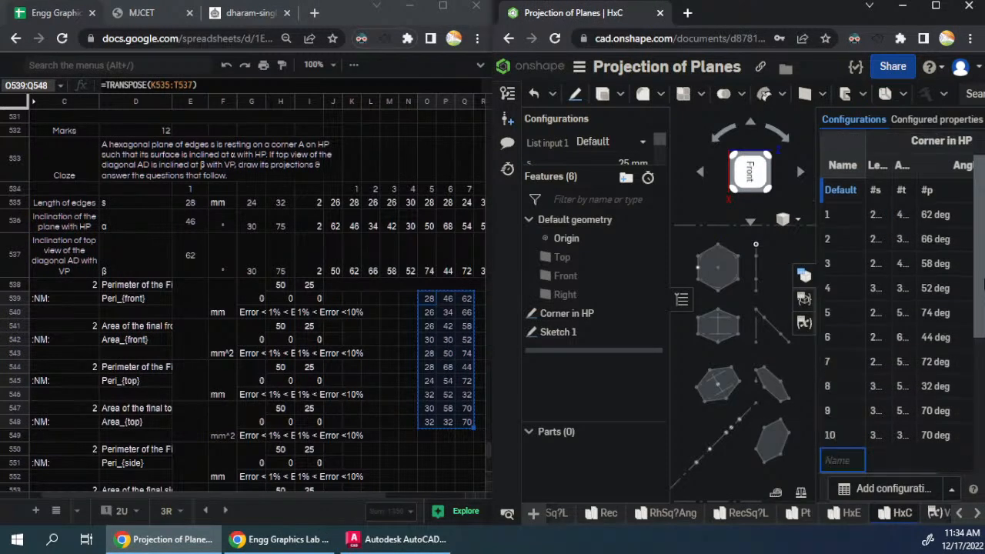
- Resize the configuration table's Name, Length and both angle columns so the values fit within the table
drag(865, 167, 850, 178)
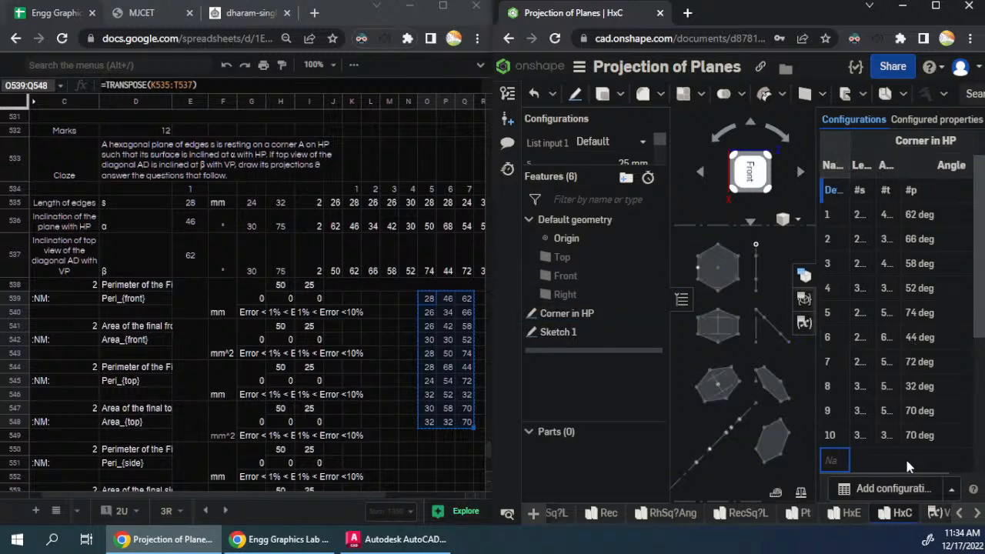
drag(880, 169, 912, 164)
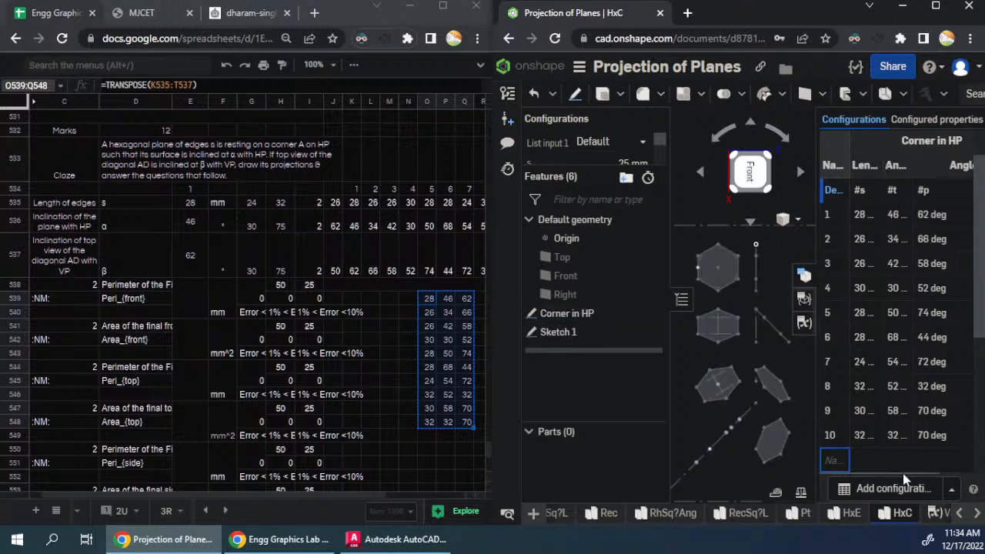
drag(906, 473, 940, 469)
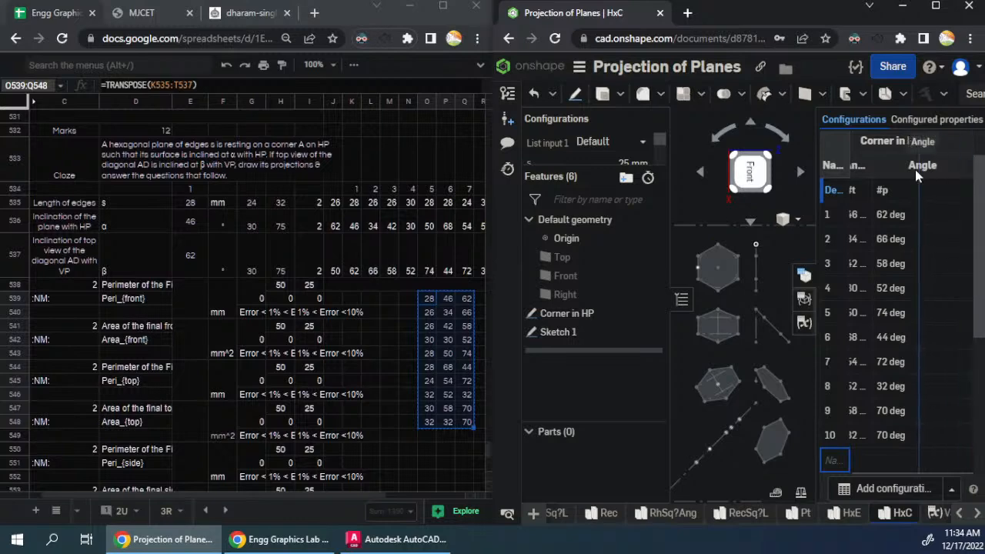
drag(916, 170, 915, 170)
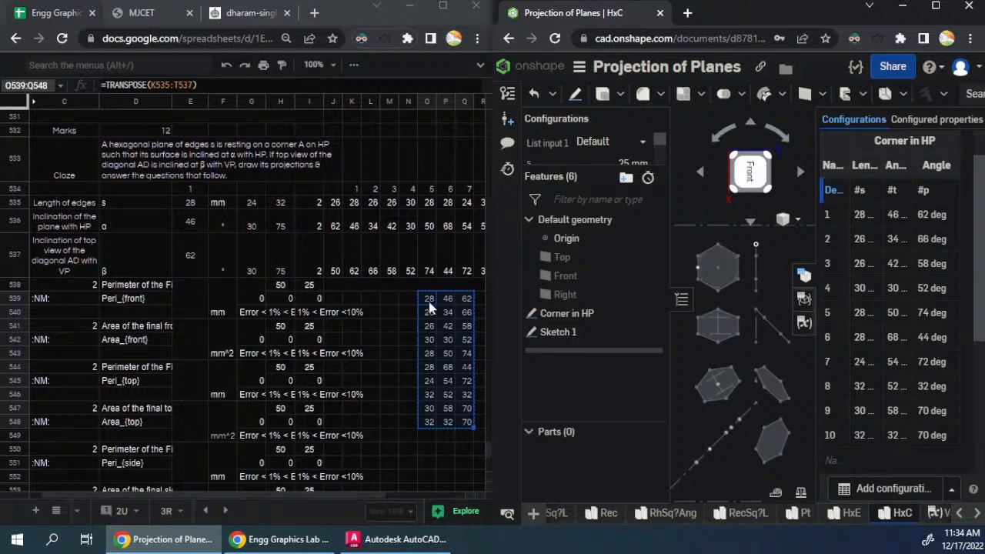
- Copy the earlier question block A505:T529 in the spreadsheet and paste it below the current block, starting at A559
click(190, 296)
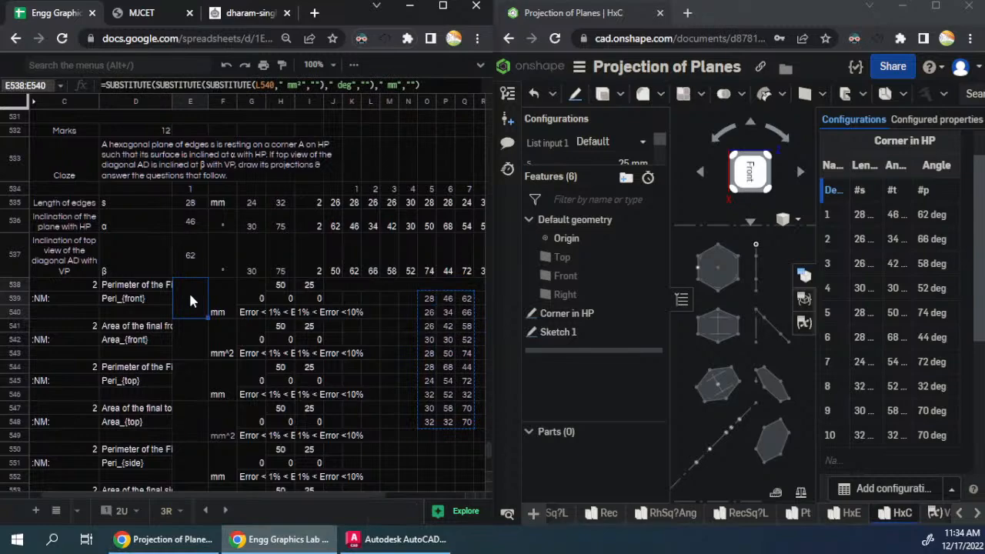
scroll(231, 272, up, 5)
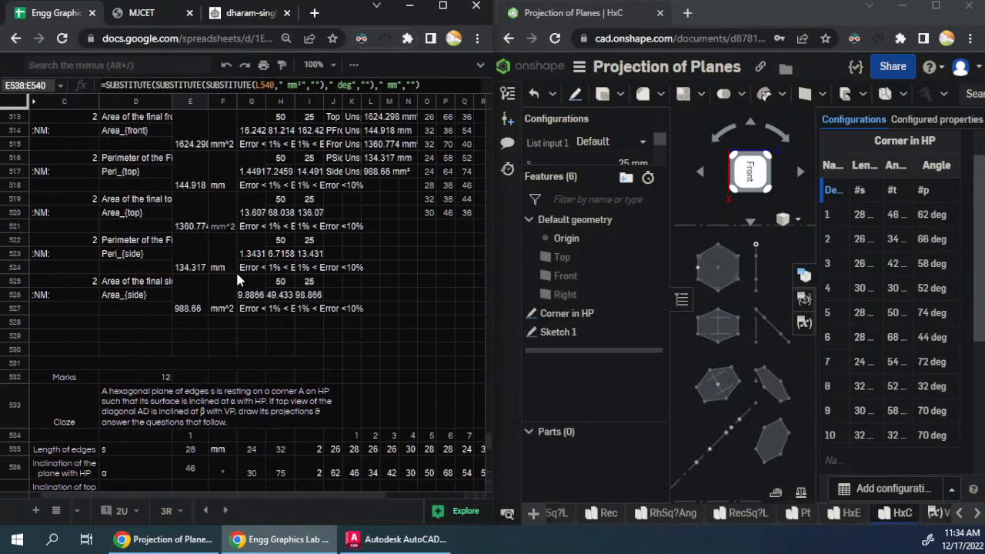
scroll(238, 281, up, 3)
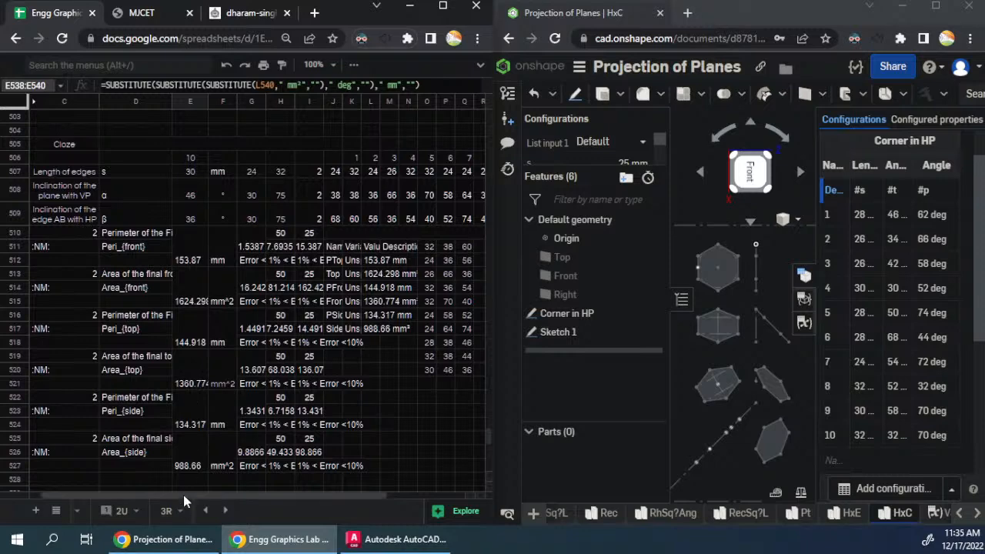
drag(184, 495, 82, 496)
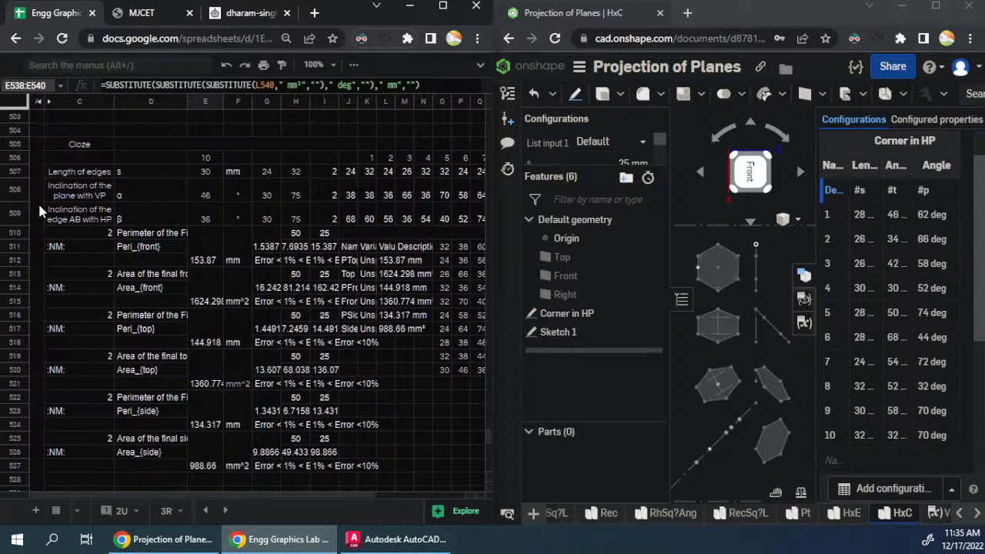
drag(37, 206, 363, 234)
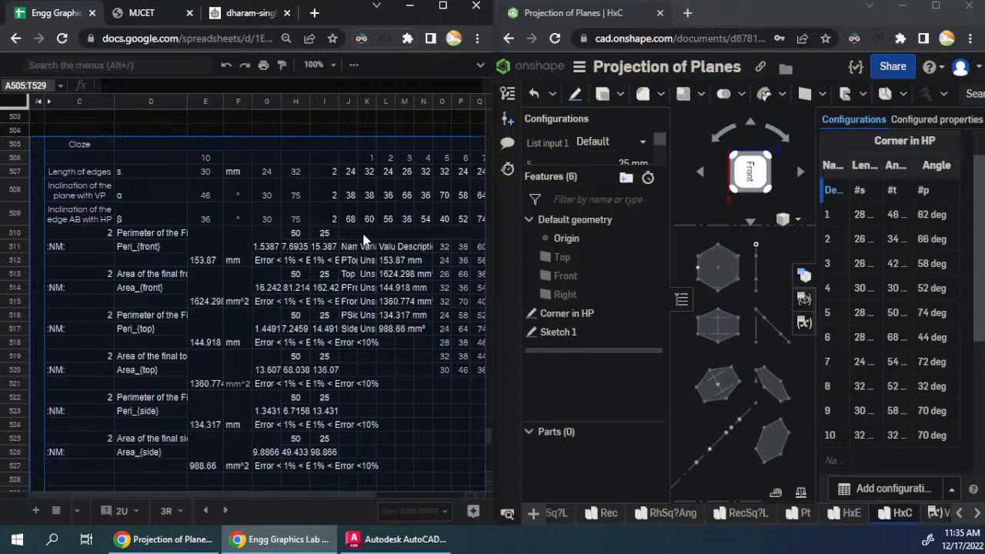
scroll(232, 200, down, 8)
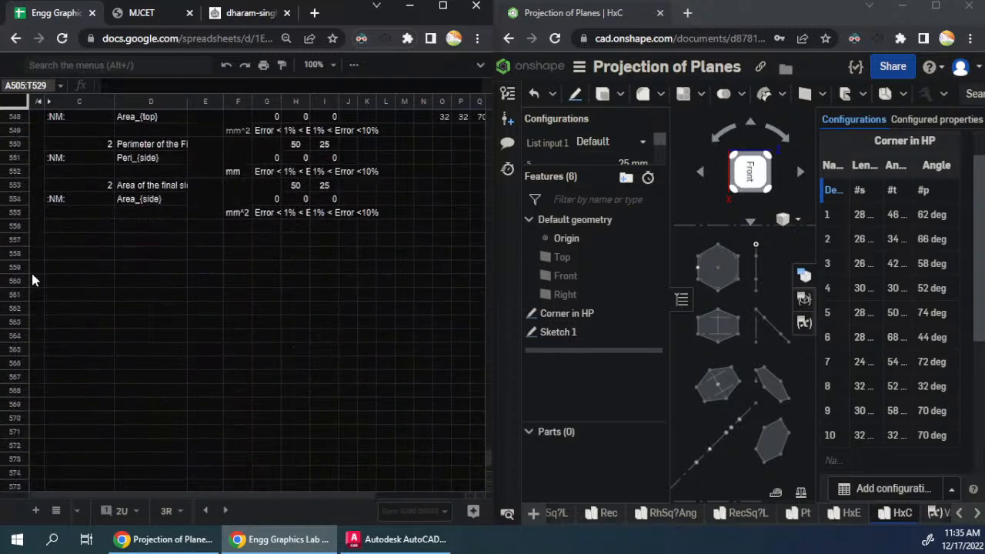
click(38, 270)
key(ctrl+v)
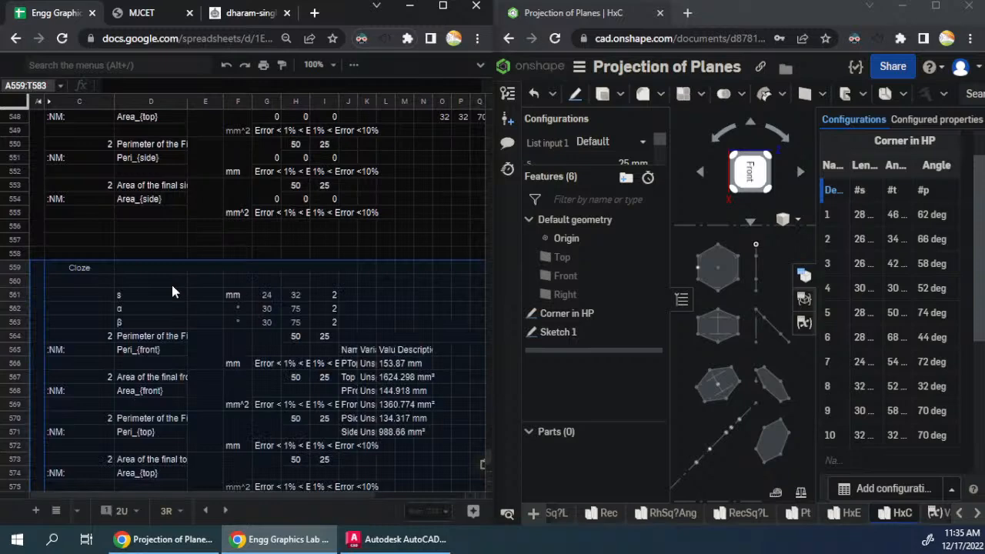
click(213, 270)
text(=J533)
scroll(265, 232, up, 5)
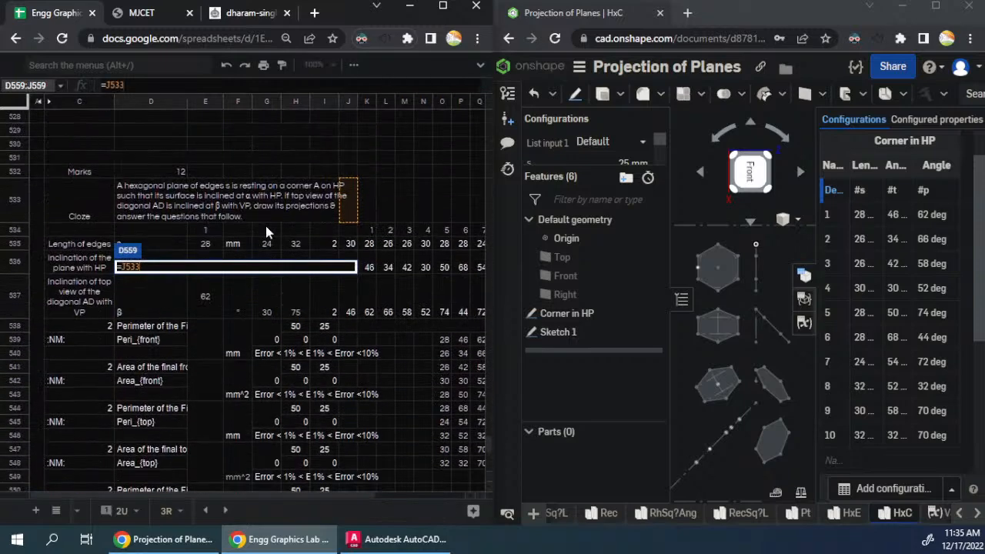
click(248, 203)
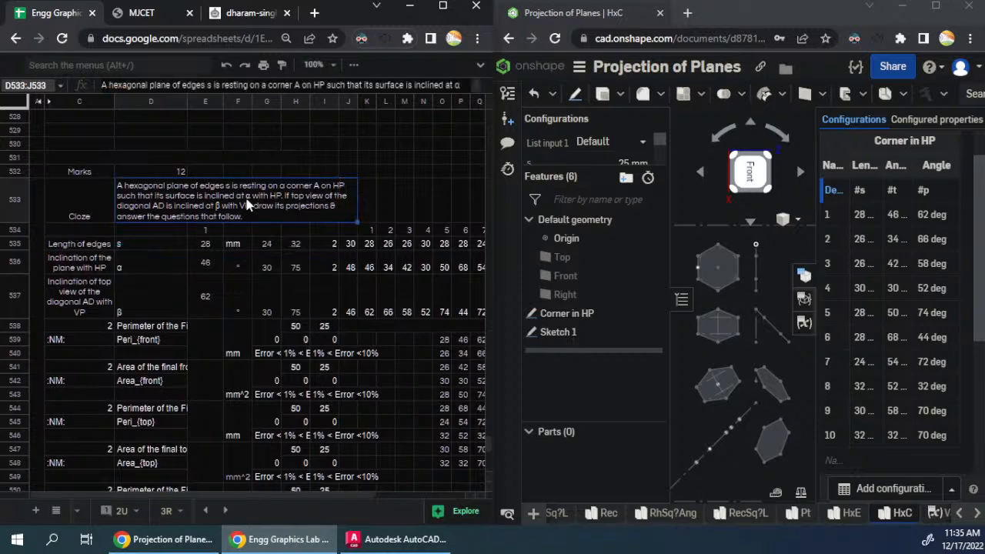
scroll(248, 203, down, 5)
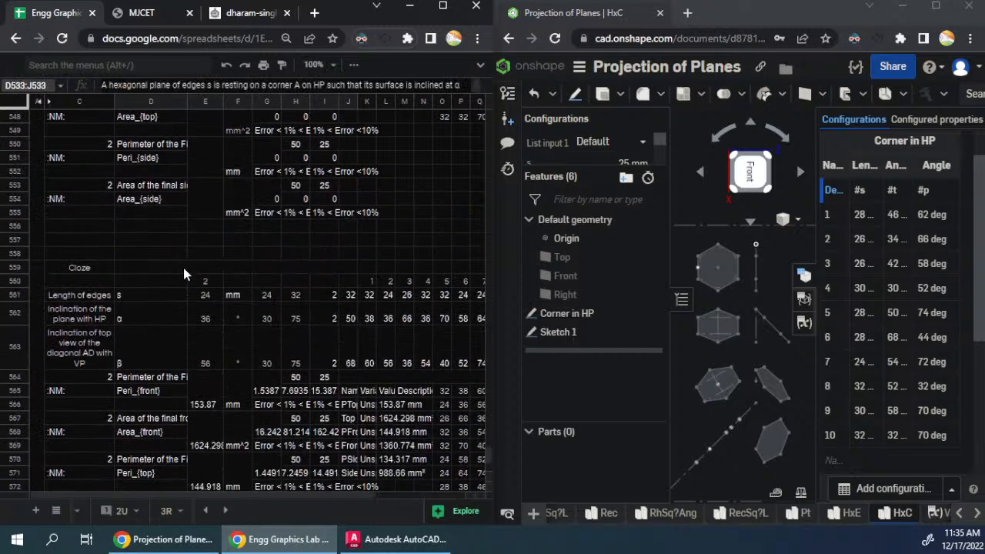
- Link the pasted block's problem statement in D559 to the statement in D533
double_click(183, 268)
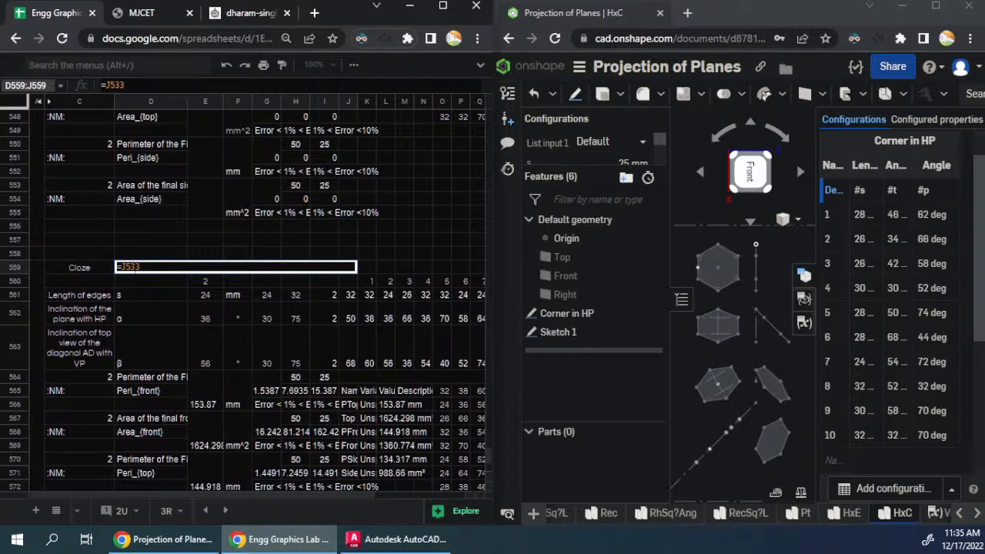
key(BackSpace)
key(BackSpace)
key(BackSpace)
key(BackSpace)
scroll(253, 201, up, 5)
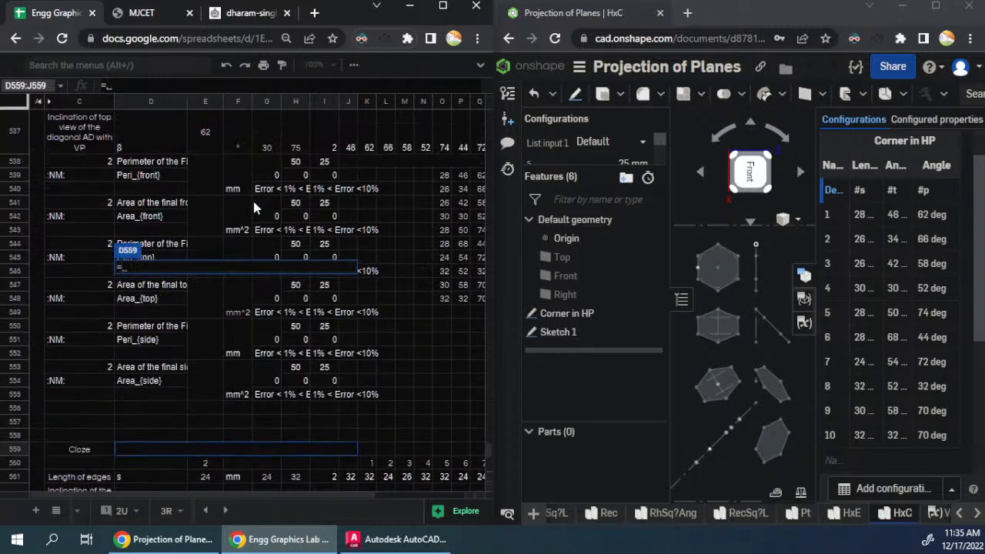
click(253, 200)
key(Return)
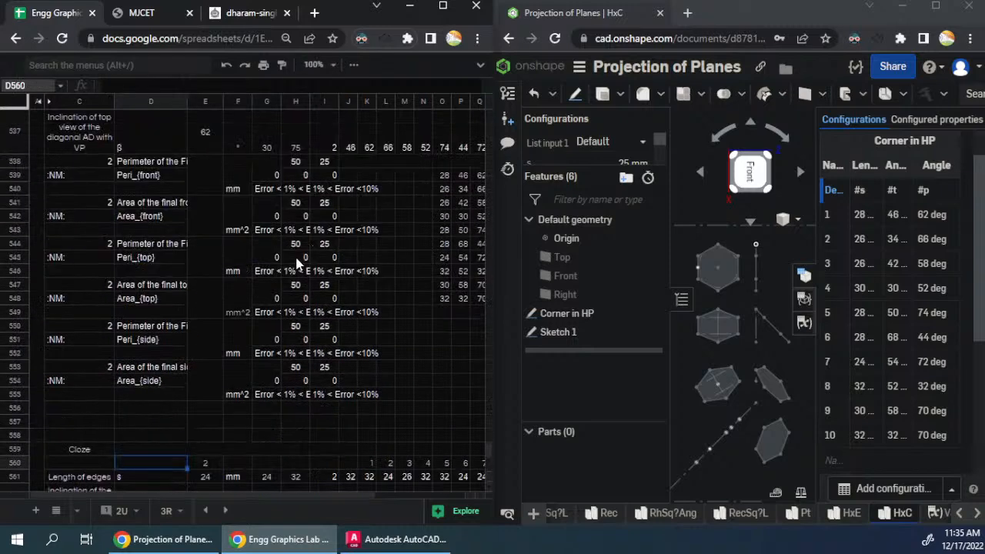
- Check which cells the inclination labels in C562 and C563 of the pasted block reference
scroll(296, 262, down, 2)
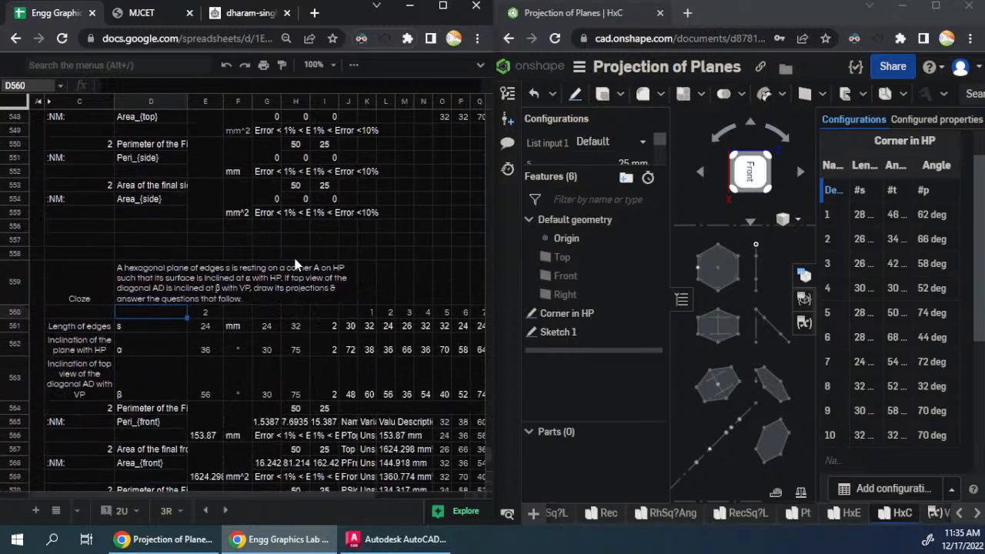
click(76, 344)
double_click(75, 344)
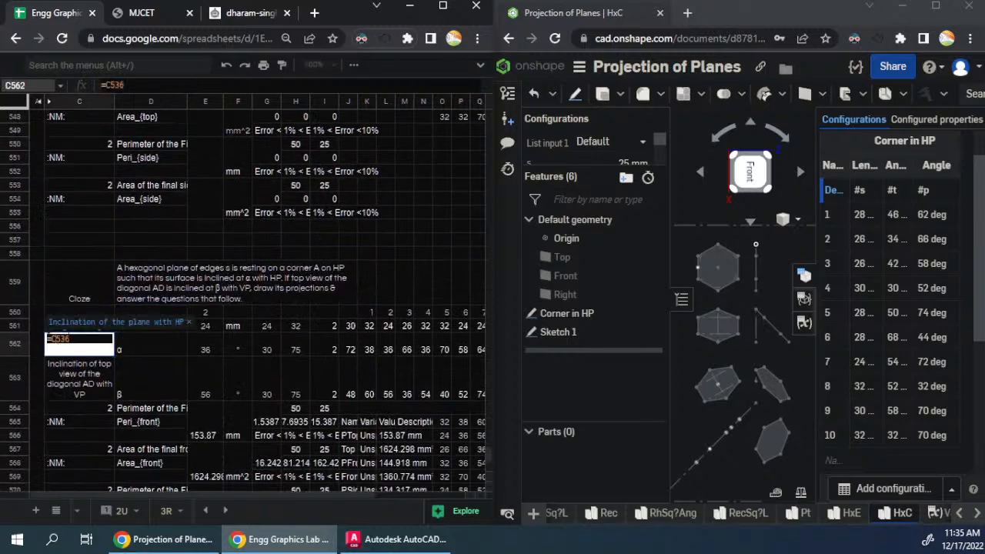
scroll(249, 217, up, 4)
scroll(248, 221, down, 5)
key(Escape)
double_click(89, 313)
scroll(223, 220, up, 5)
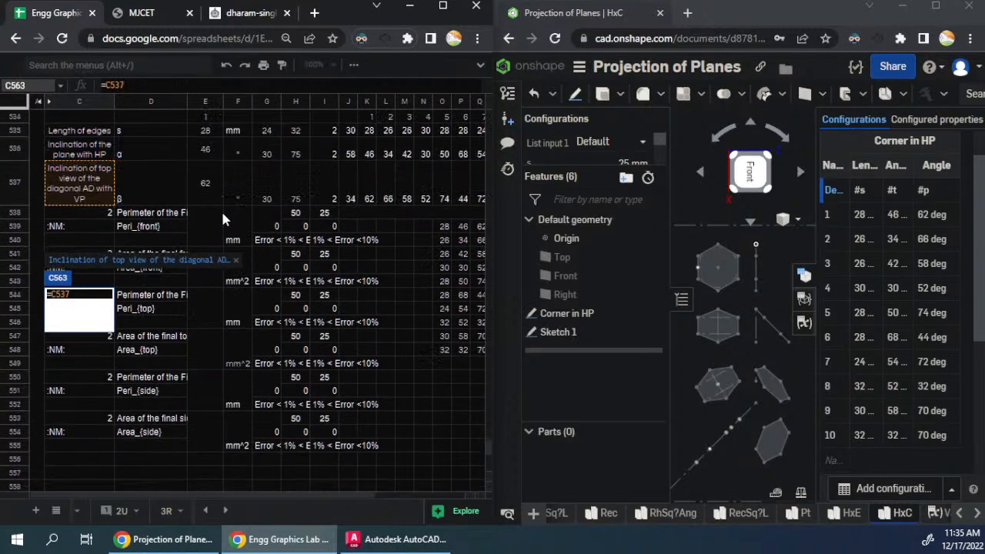
key(Escape)
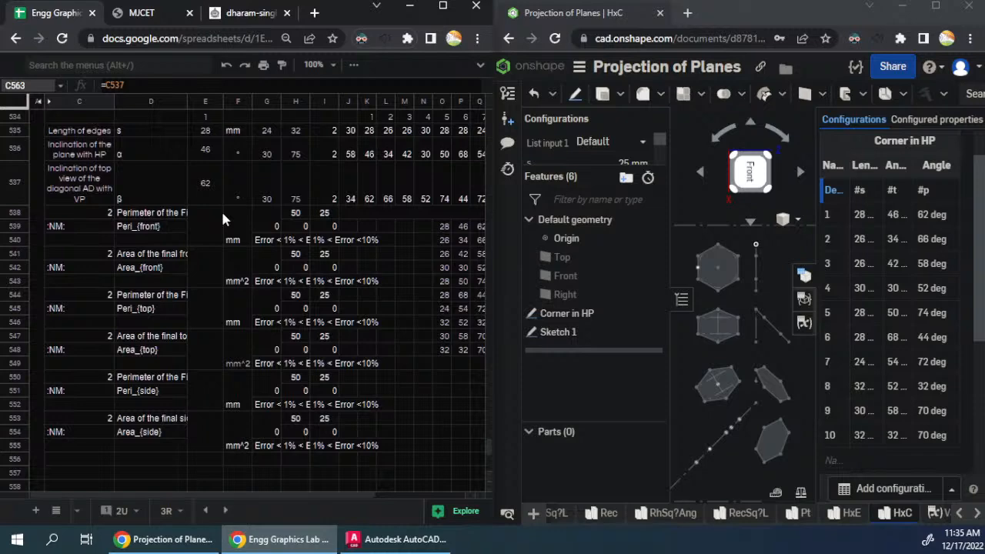
scroll(223, 220, up, 2)
scroll(223, 220, down, 7)
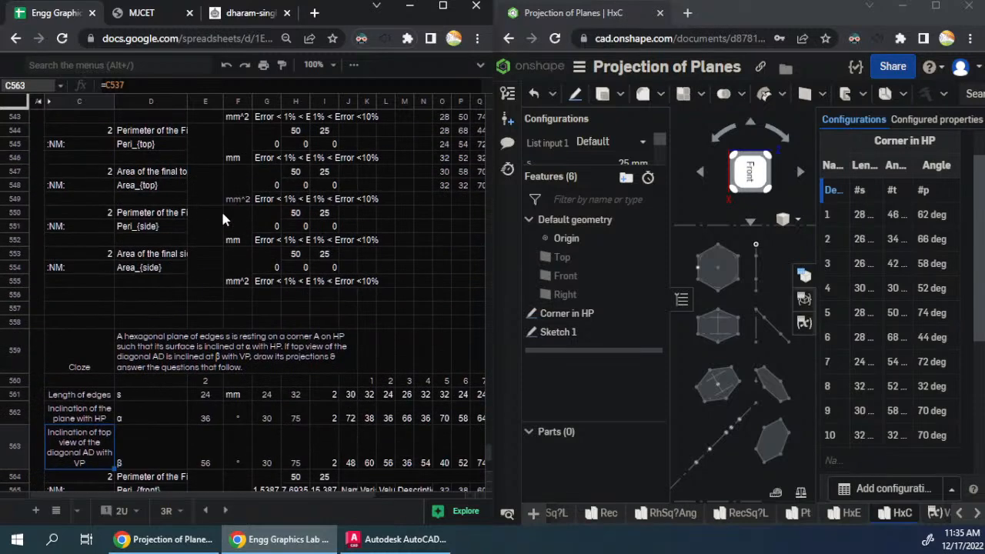
- Clear the copied variable results table in the pasted block, starting at J565
drag(351, 326, 417, 418)
key(Delete)
click(398, 353)
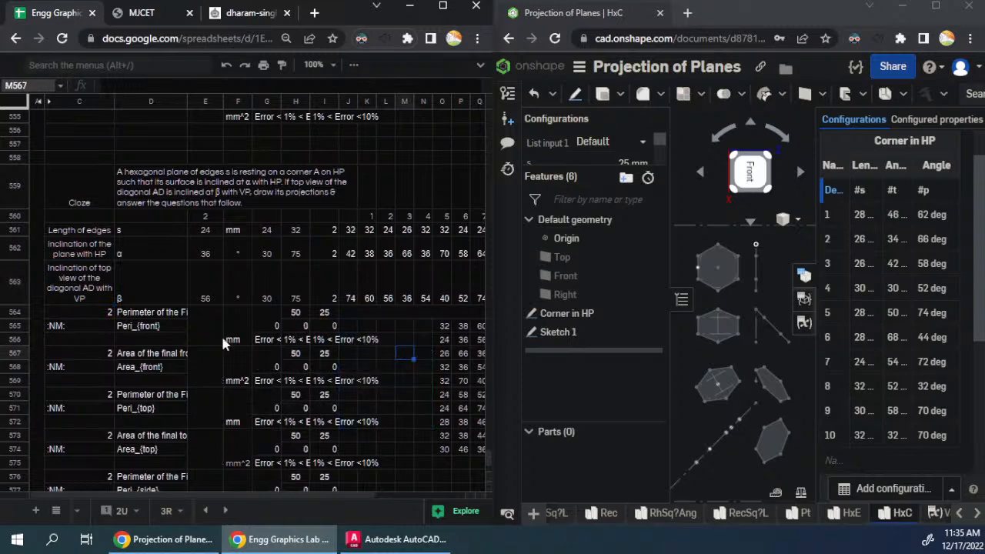
- Replace the formula in K560 with an ArrayFormula referencing the fixed inputs in $K$534:$T$537
click(367, 231)
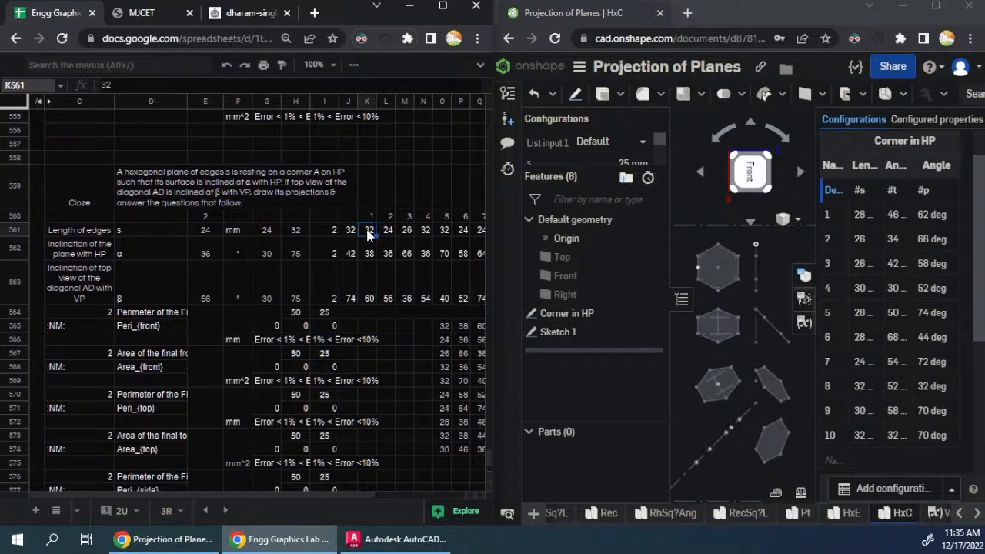
double_click(369, 218)
scroll(304, 244, up, 5)
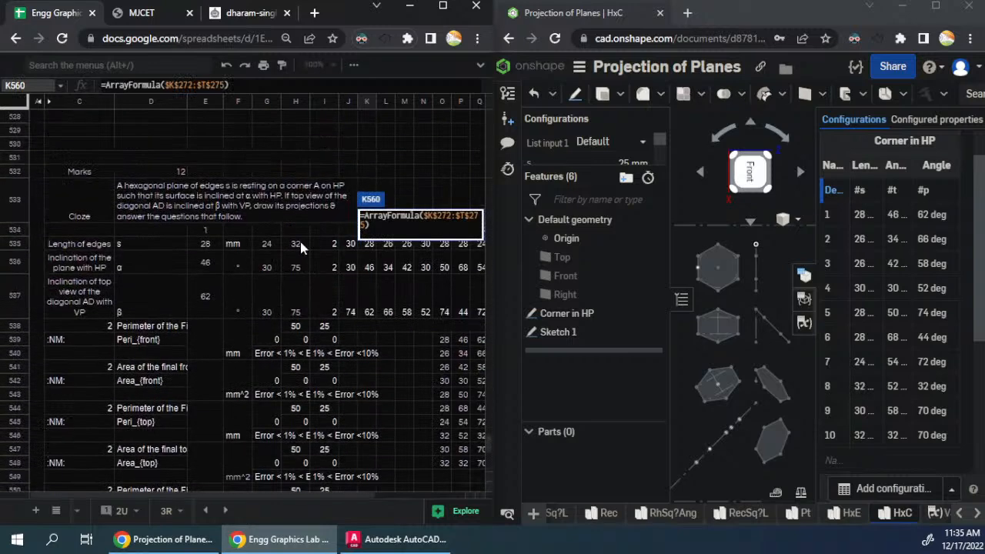
key(Escape)
scroll(300, 245, down, 4)
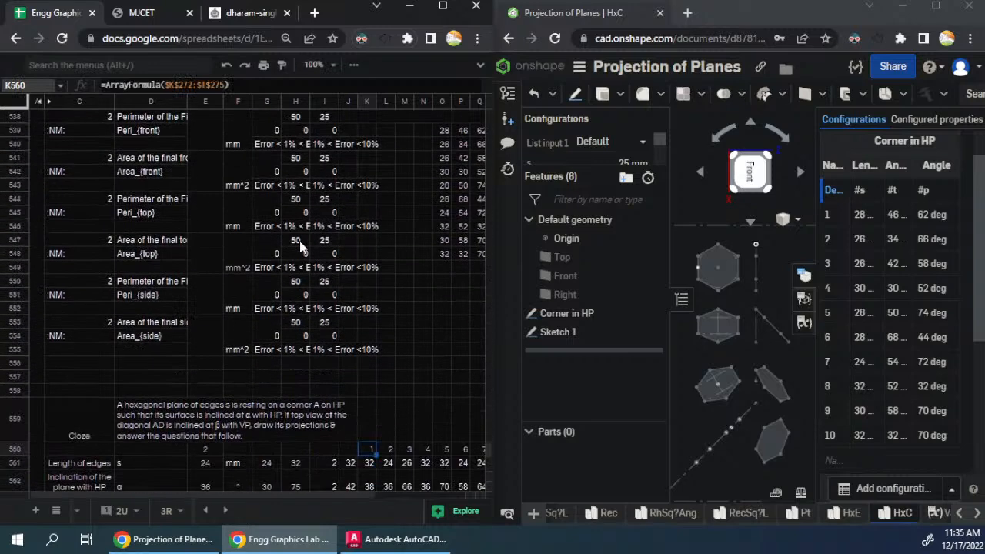
key(Delete)
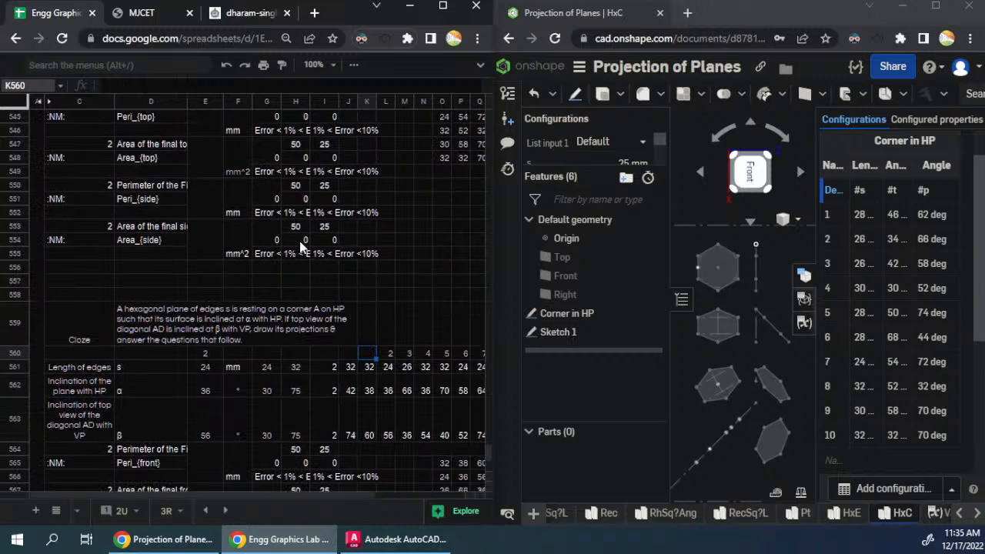
text(=)
scroll(435, 245, up, 2)
scroll(435, 246, up, 2)
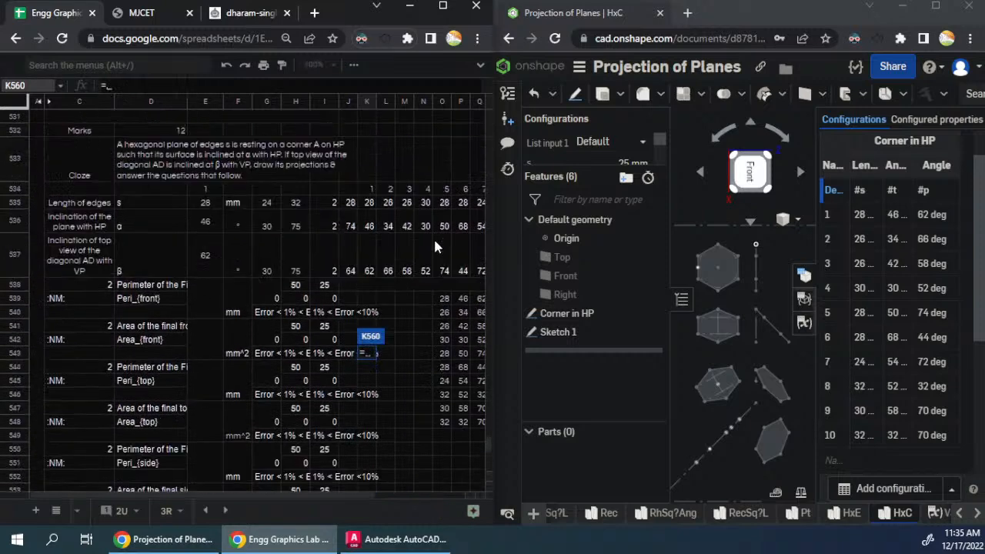
drag(369, 185, 460, 270)
key(F4)
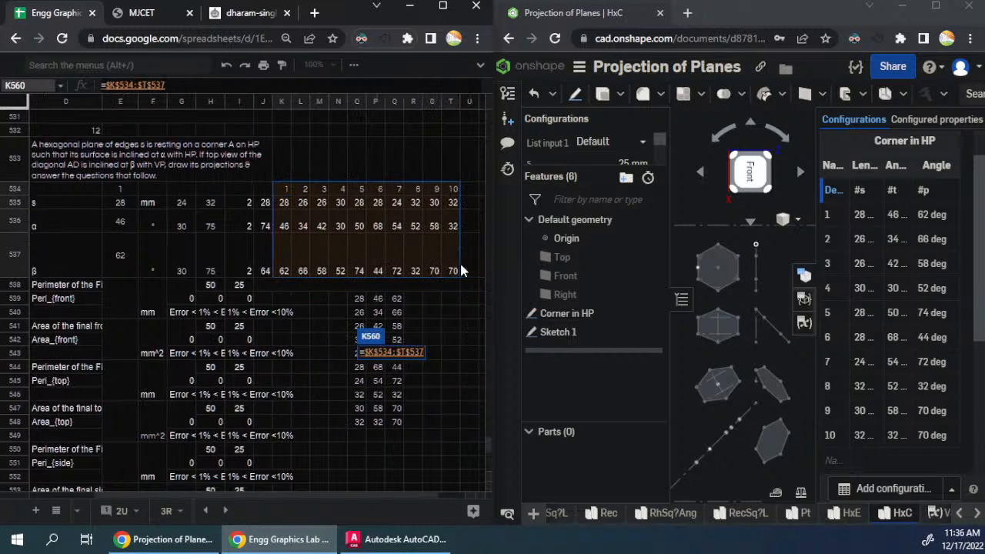
key(ctrl+shift+Return)
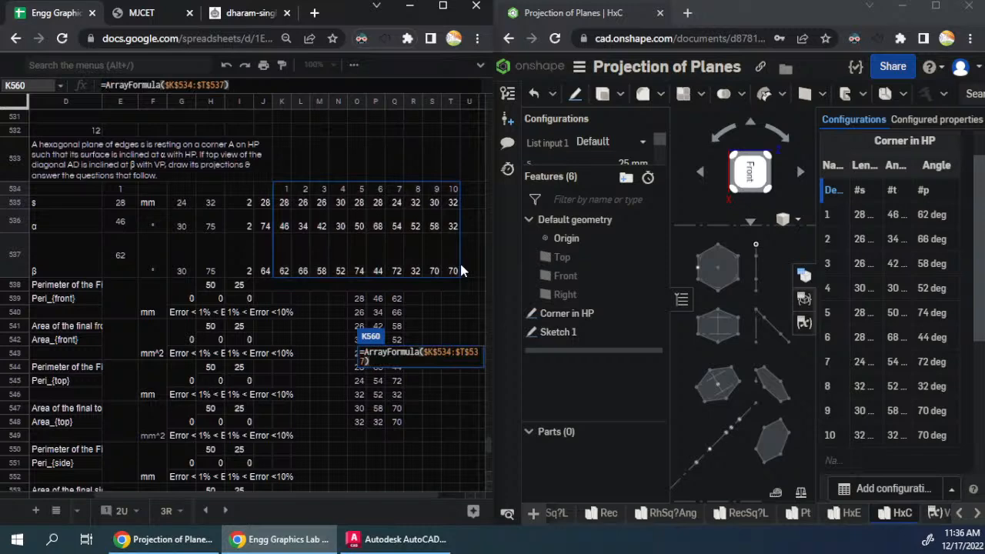
key(BackSpace)
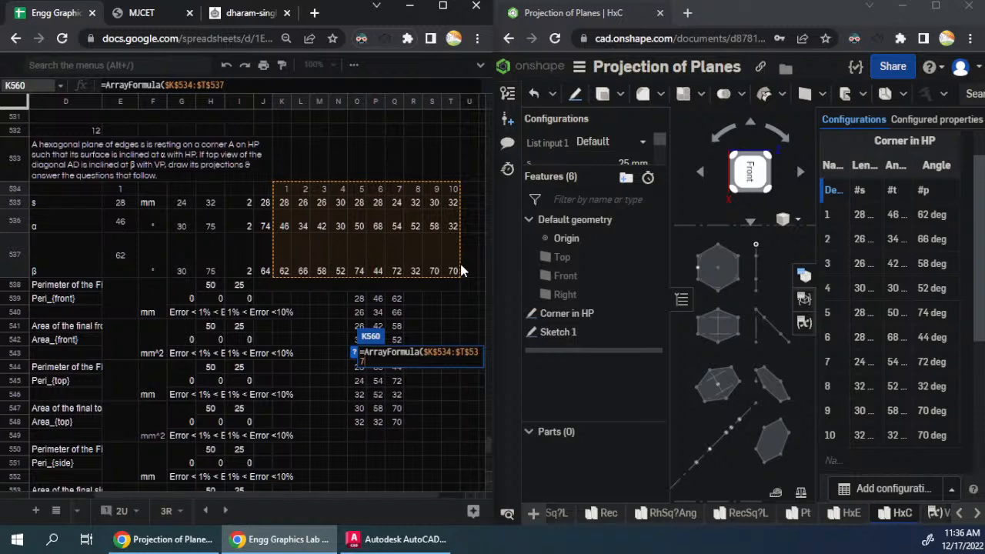
key(Return)
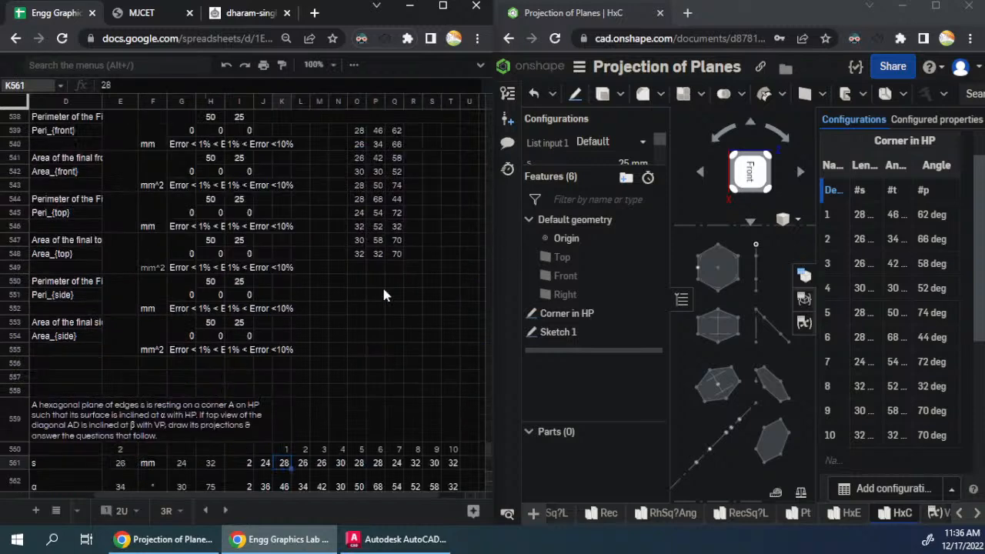
scroll(354, 313, up, 3)
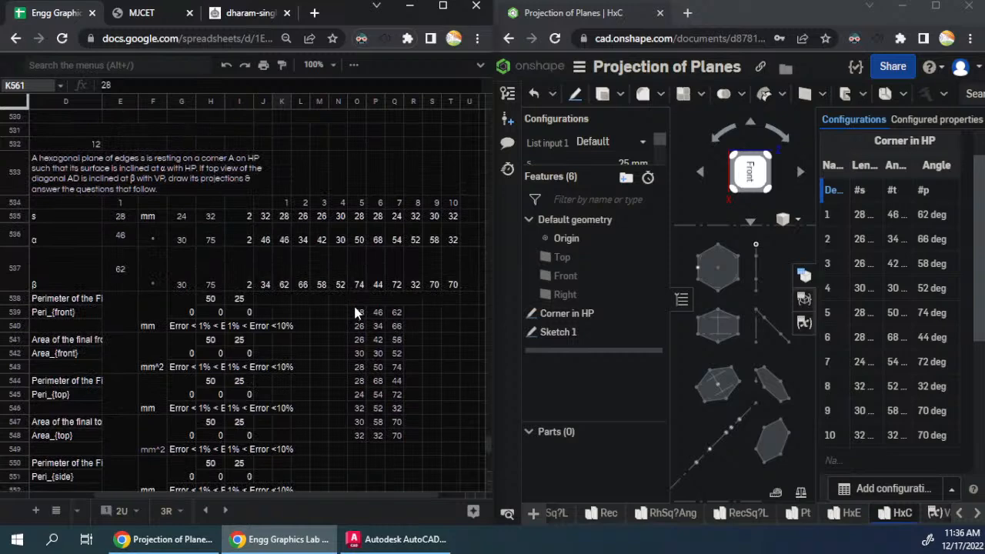
- Check which source range the ArrayFormula in K506 of the earlier hexagon block references
scroll(356, 313, up, 10)
double_click(285, 228)
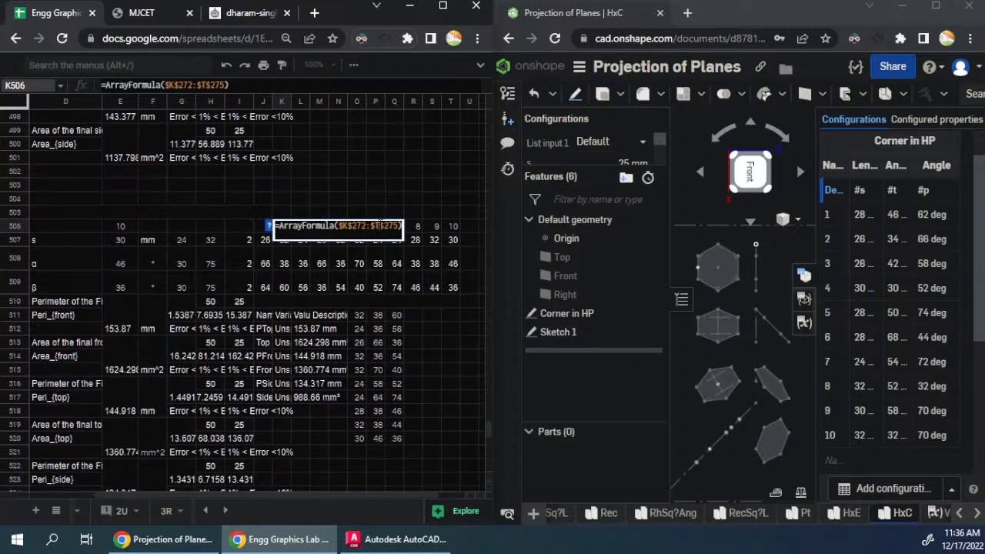
scroll(216, 219, up, 18)
scroll(216, 220, up, 20)
scroll(216, 219, up, 19)
scroll(216, 219, up, 6)
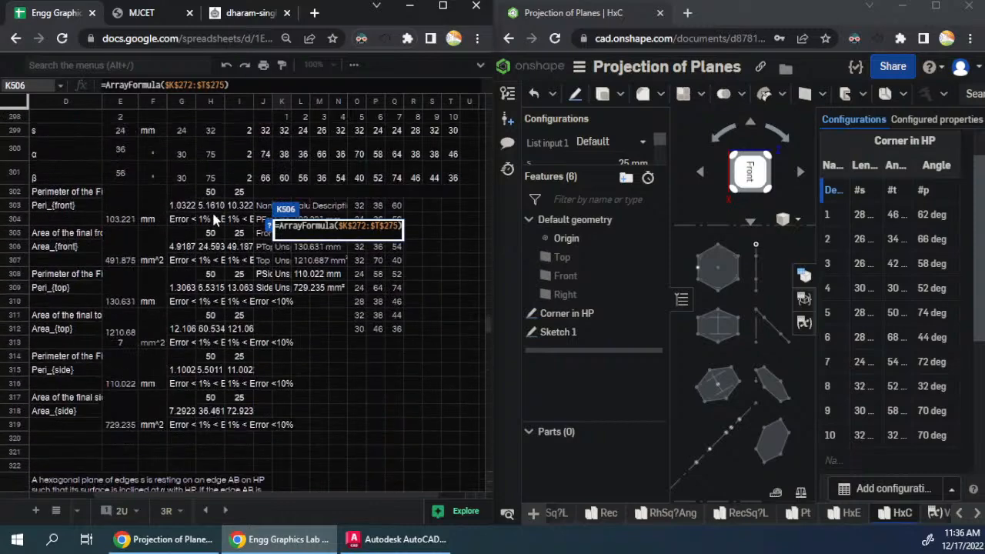
scroll(213, 219, up, 14)
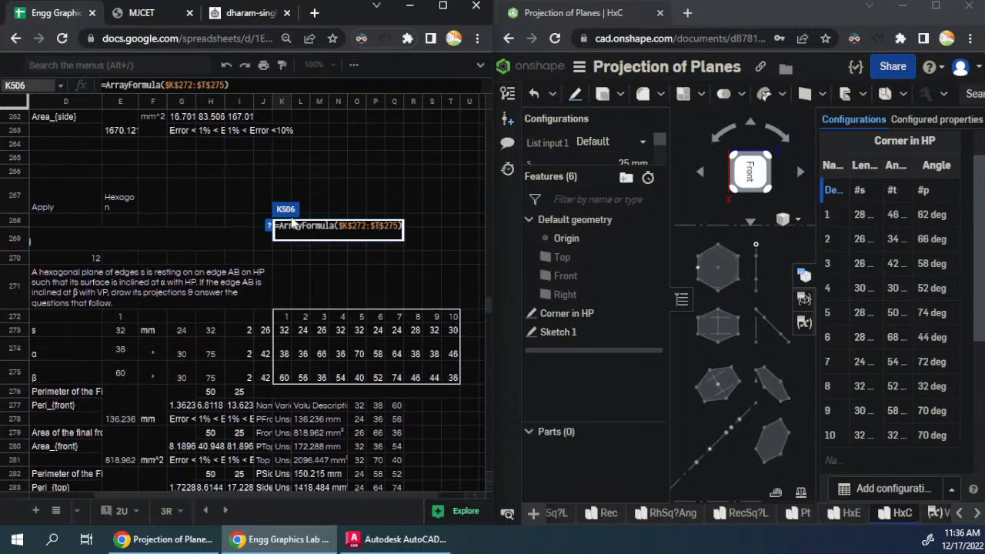
click(350, 225)
scroll(323, 493, left, 3)
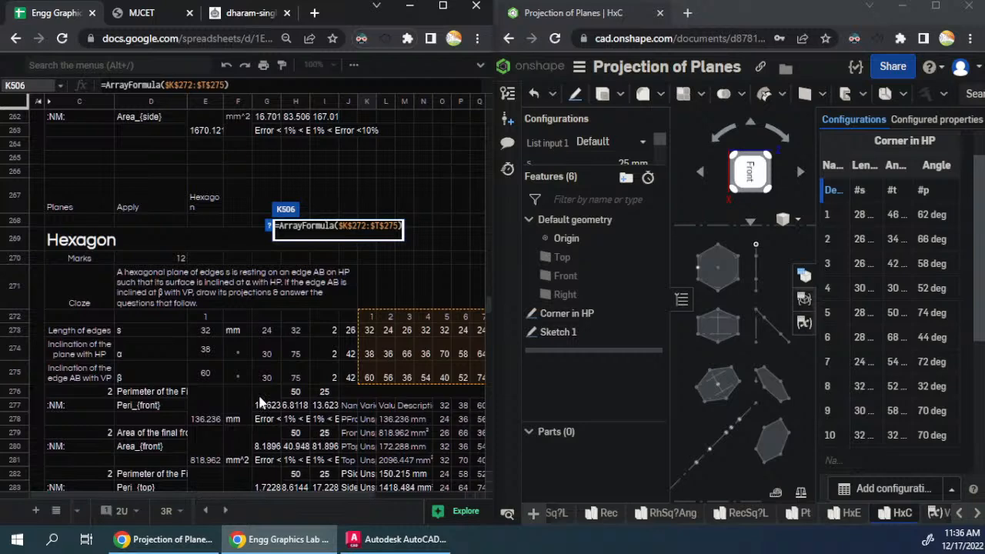
key(Escape)
- Check which source range the ArrayFormula in K242 of the last pentagon block references
scroll(272, 341, up, 11)
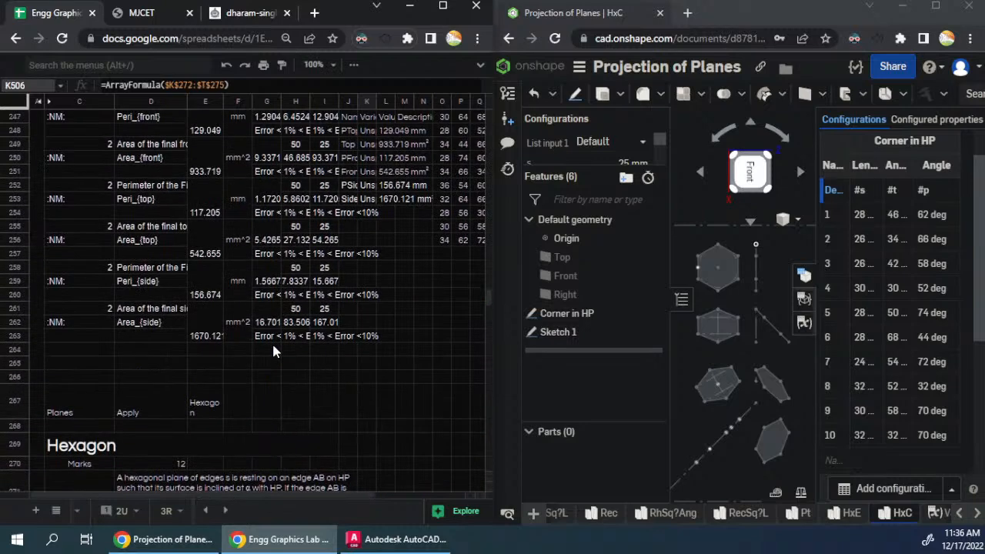
double_click(368, 340)
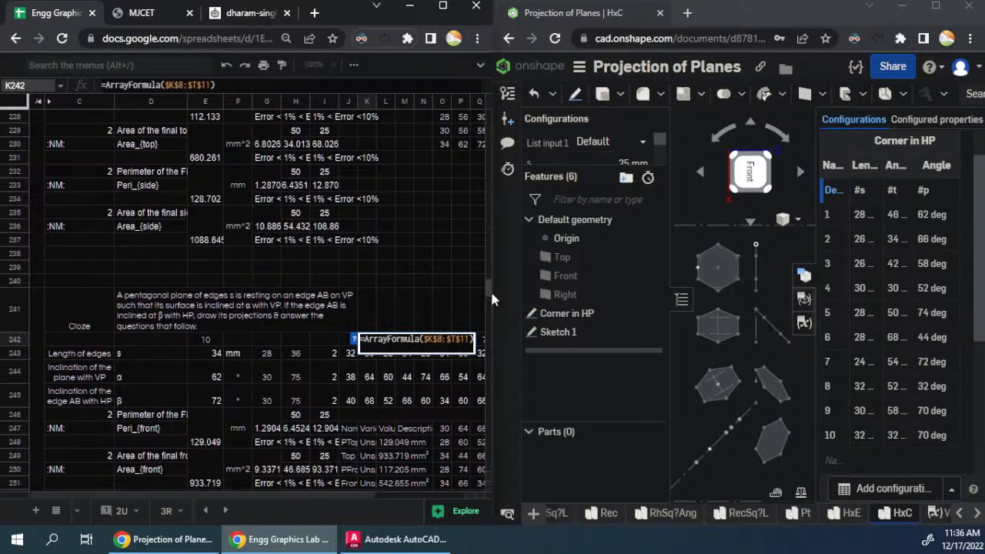
drag(490, 290, 470, 120)
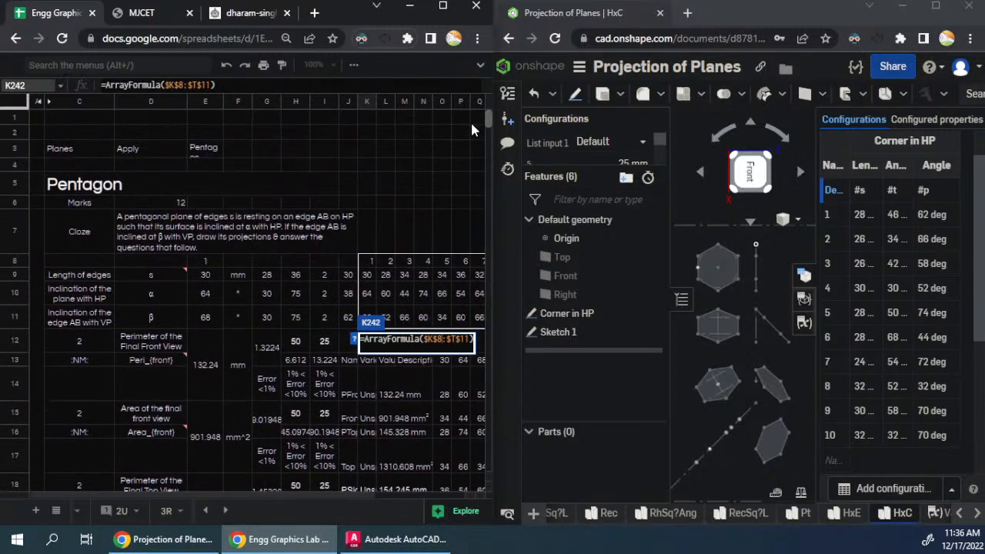
key(Escape)
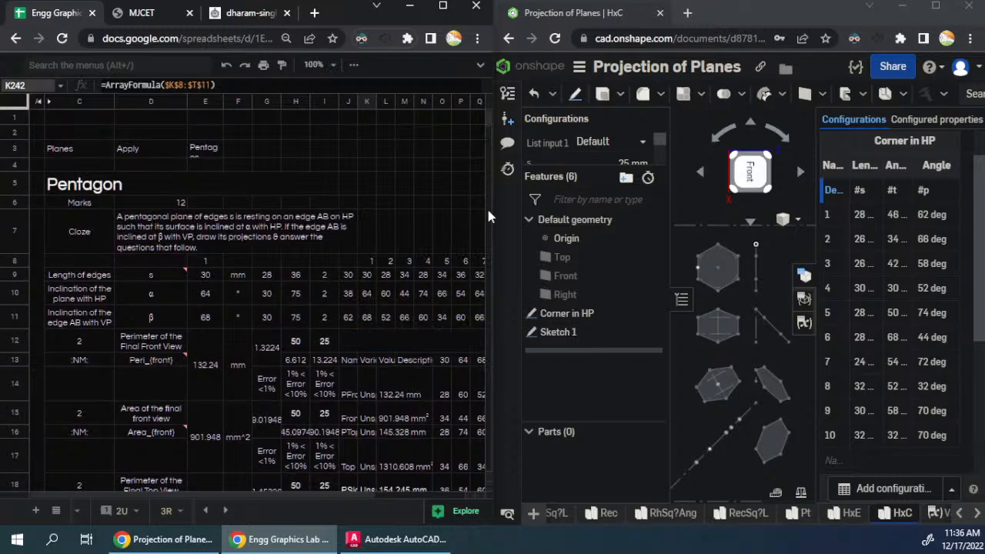
- Check the ArrayFormula in K560 against the fixed input table of the first corner-resting hexagon block
drag(487, 116, 500, 472)
scroll(365, 300, up, 5)
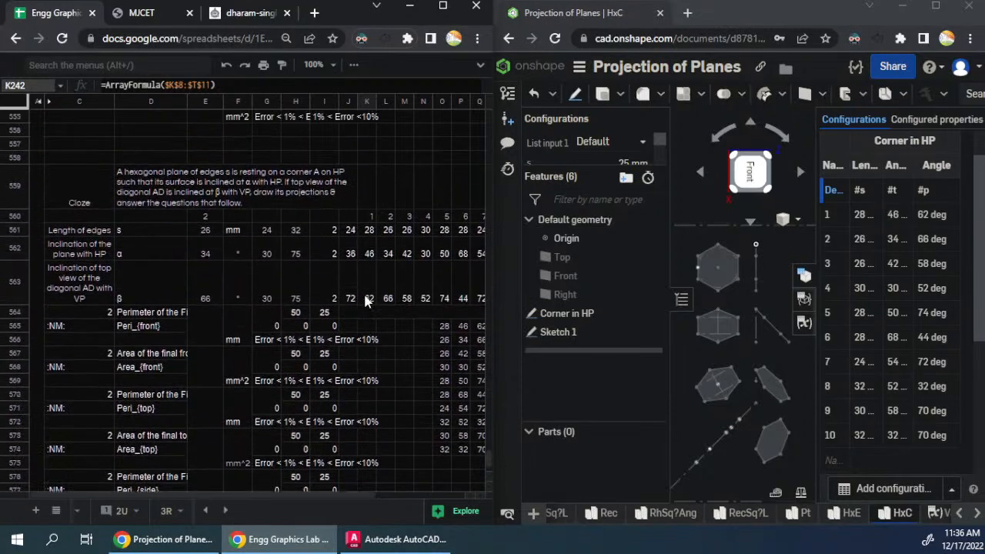
scroll(365, 300, down, 4)
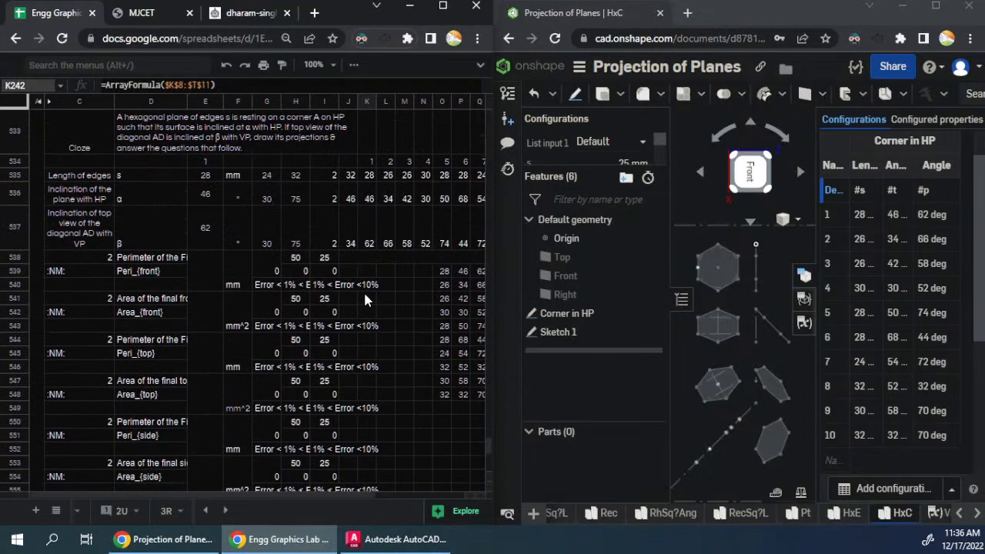
scroll(364, 300, up, 3)
scroll(364, 300, down, 1)
click(368, 313)
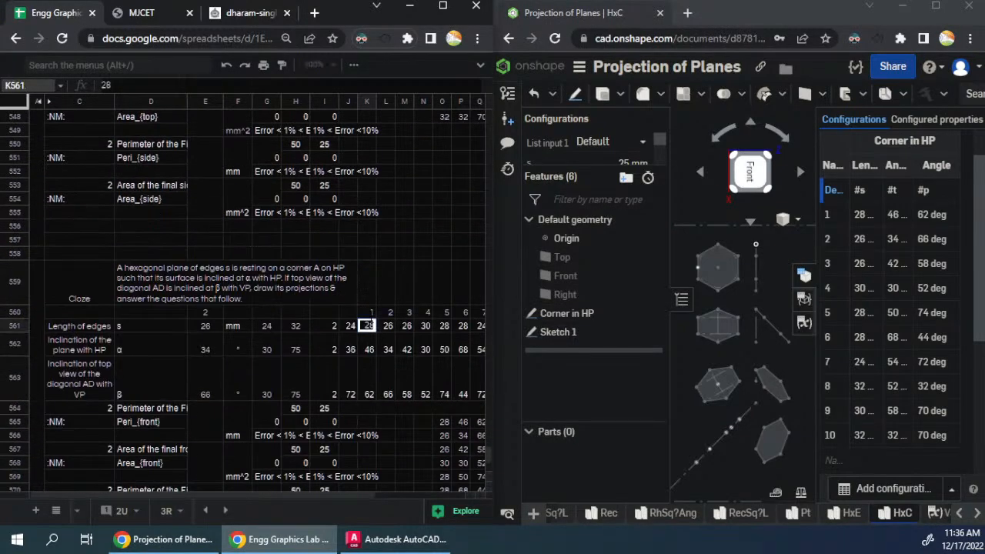
double_click(367, 314)
scroll(399, 241, up, 5)
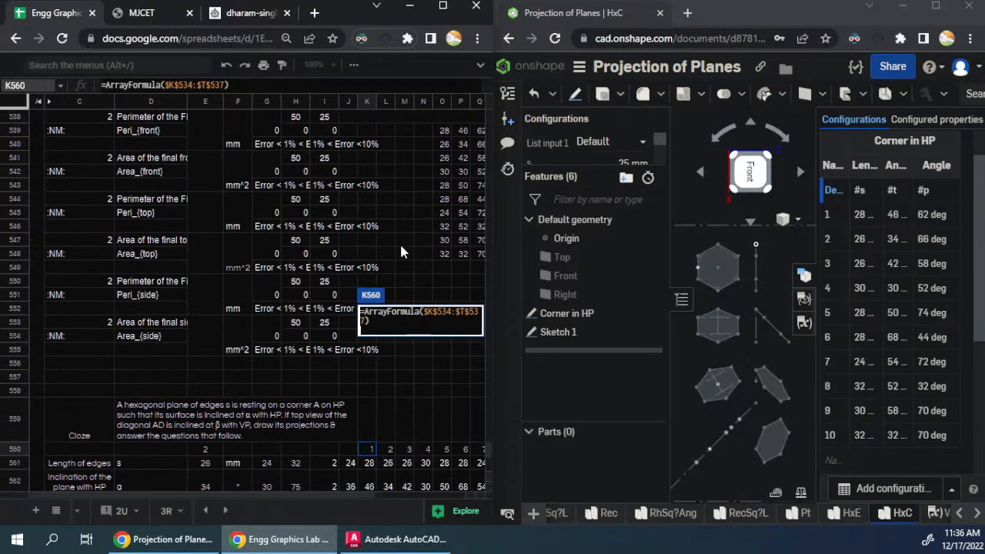
key(Escape)
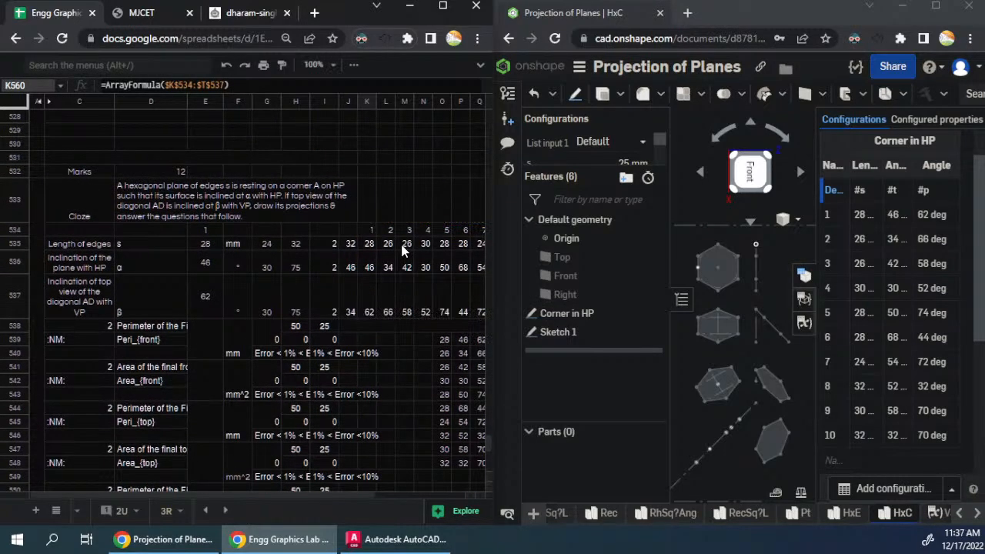
- Add 100 more rows to the end of the sheet, below the second corner-resting hexagon block
scroll(401, 250, down, 5)
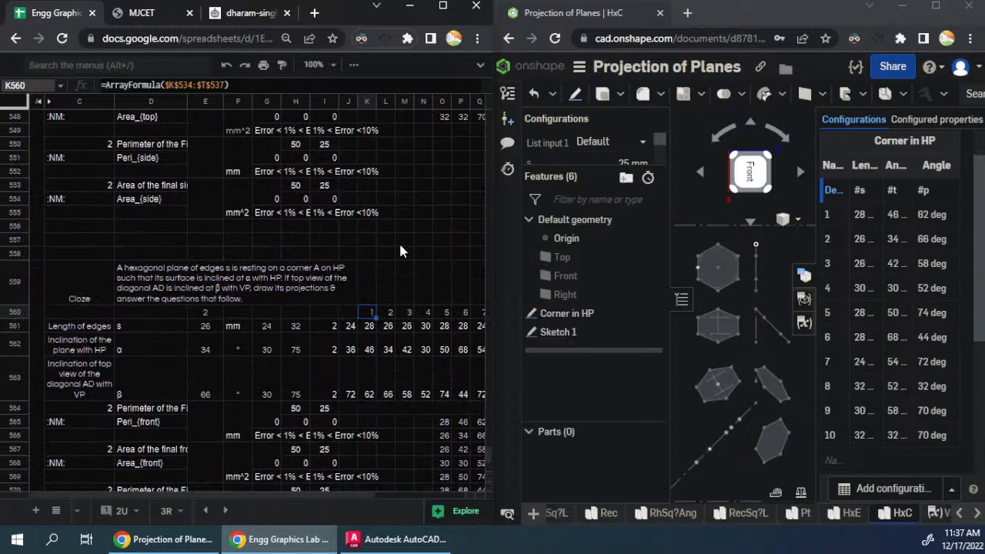
scroll(398, 252, down, 3)
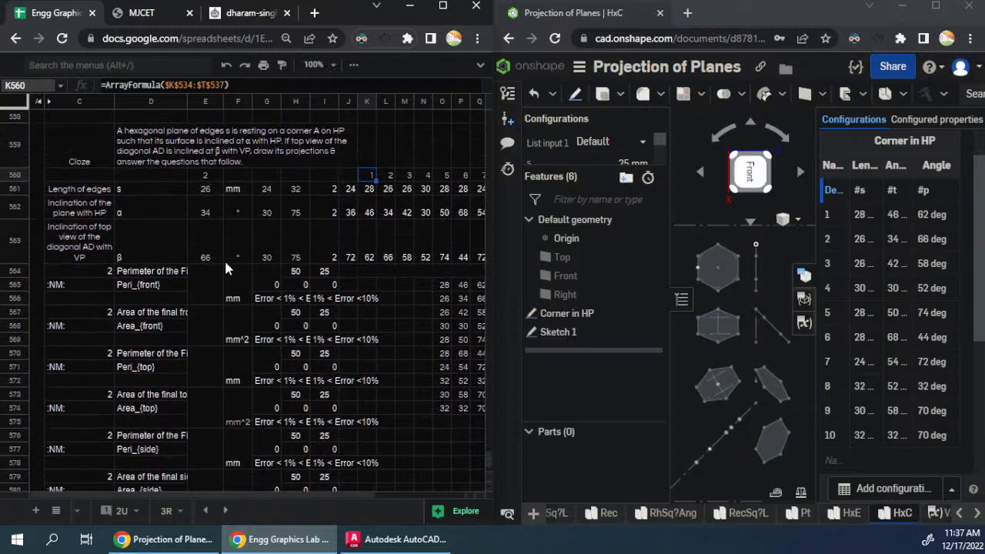
scroll(110, 213, down, 20)
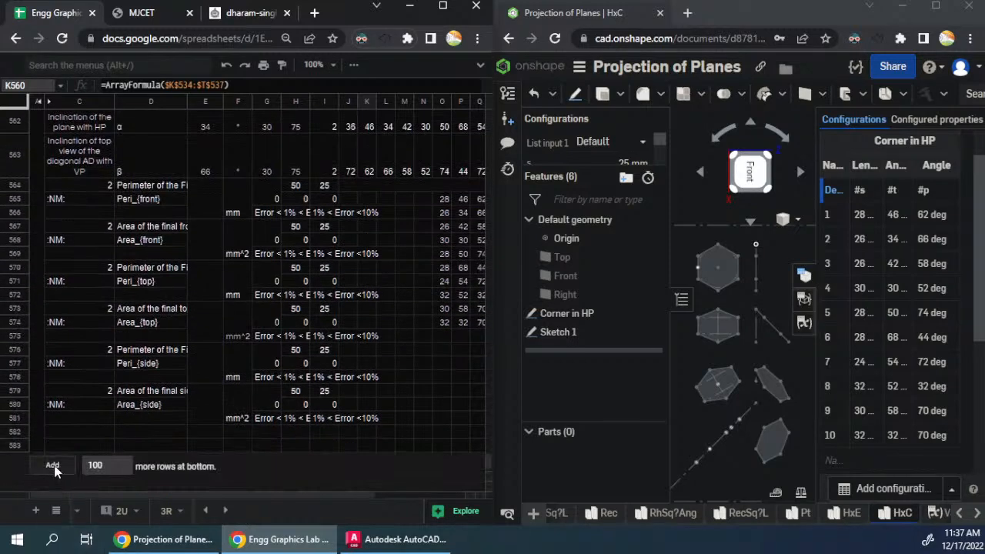
click(68, 433)
key(ctrl+Up)
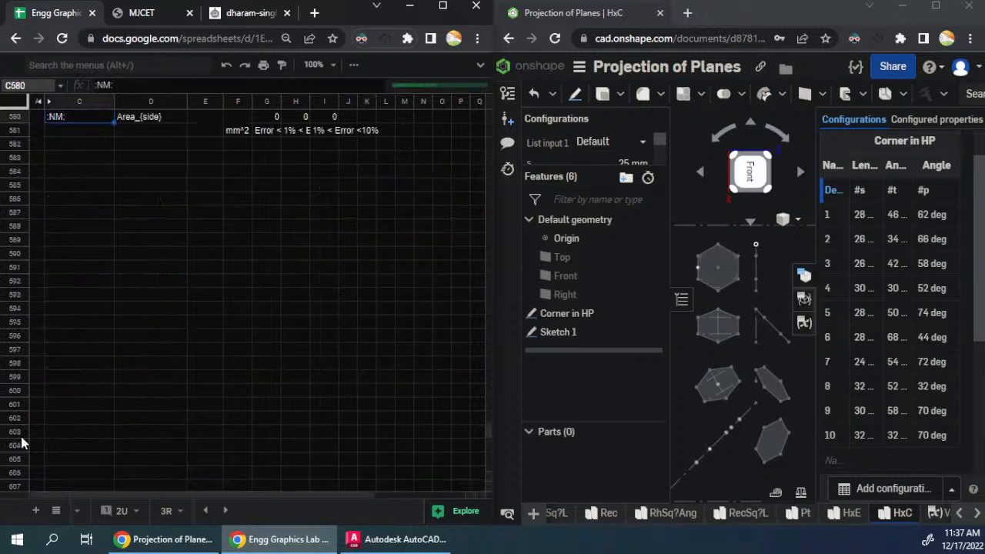
- Copy the second corner-resting hexagon block, A559:T583, and paste it at A585
scroll(58, 446, up, 2)
click(33, 252)
key(ctrl+shift+Right)
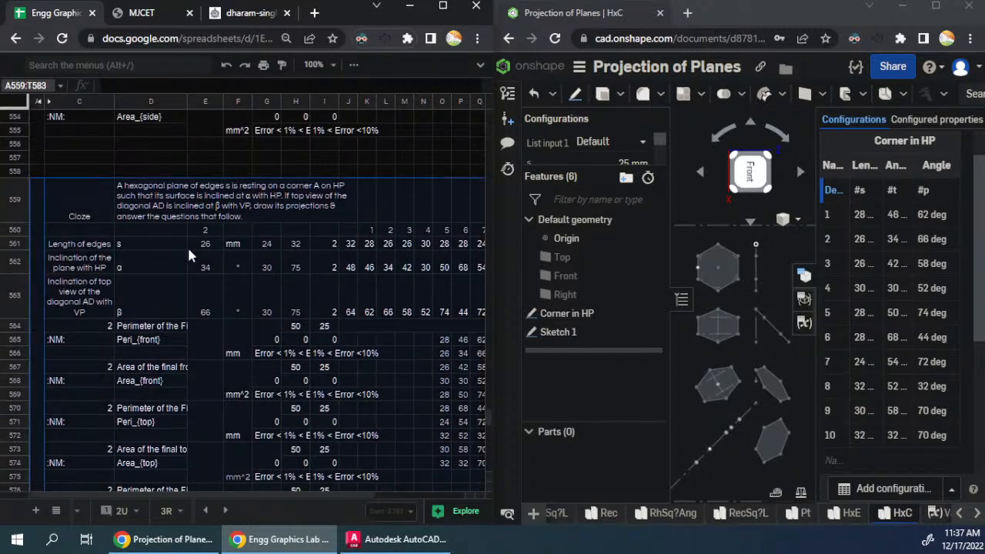
scroll(122, 274, down, 3)
click(41, 309)
key(ctrl+v)
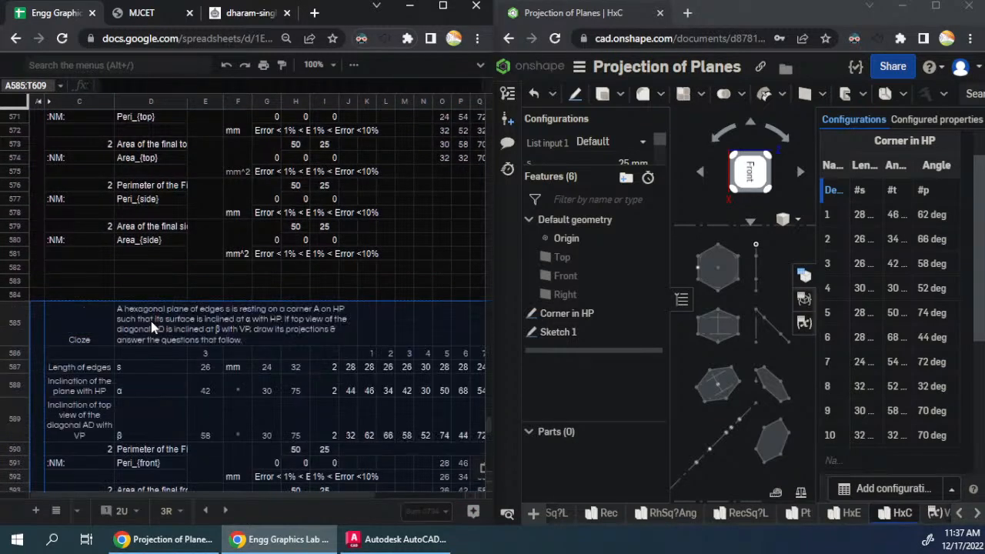
- Paste another copy of the hexagon question block at A611
scroll(152, 327, down, 2)
scroll(152, 327, down, 4)
click(42, 243)
key(ctrl+v)
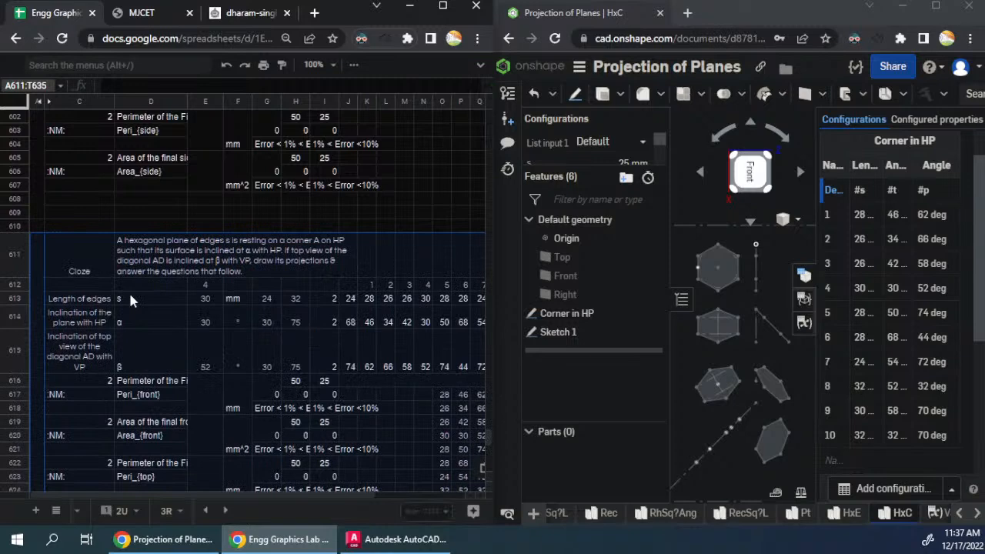
key(ctrl+v)
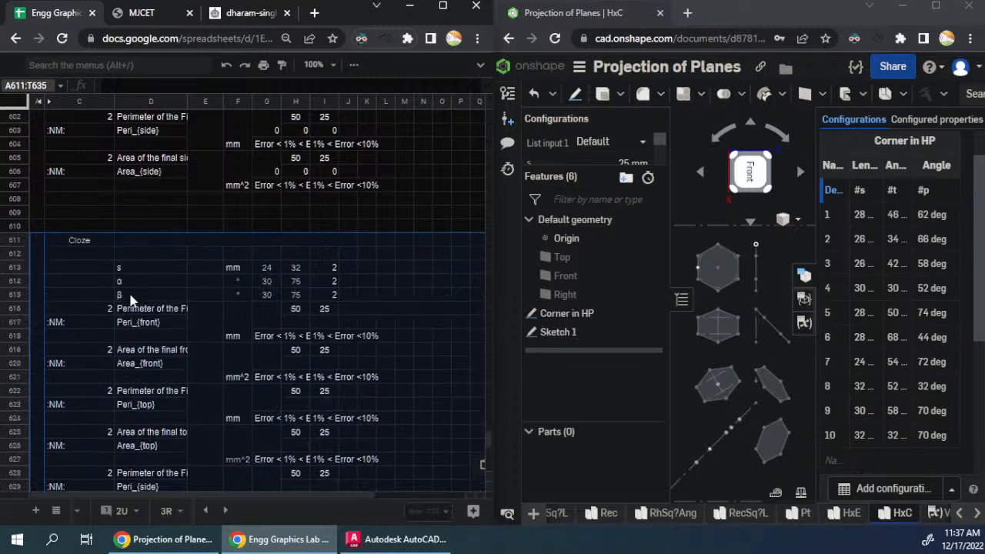
- Paste two more copies of the hexagon question block, at A637 and A663
scroll(171, 279, up, 3)
scroll(171, 278, down, 3)
scroll(168, 269, down, 6)
click(57, 180)
key(ctrl+v)
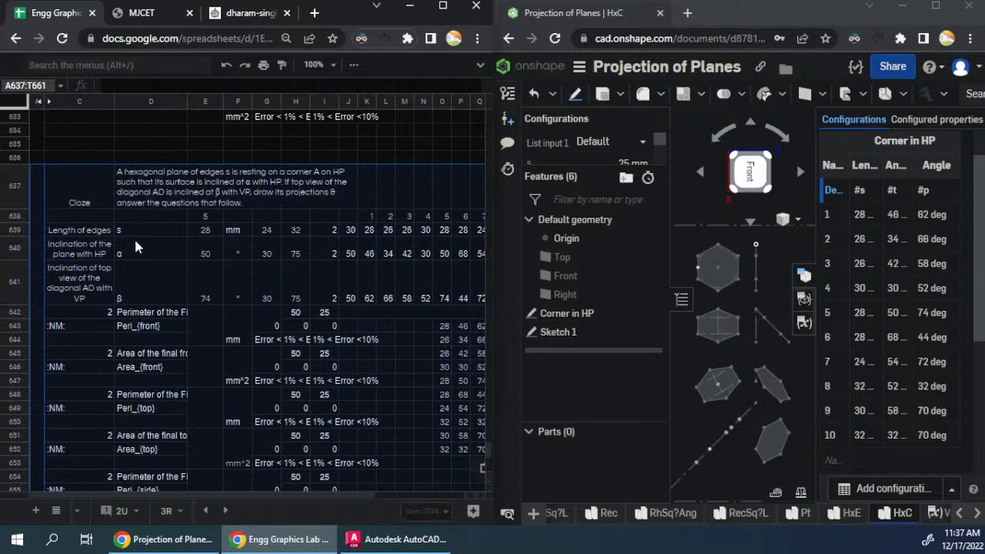
scroll(130, 247, down, 5)
click(42, 242)
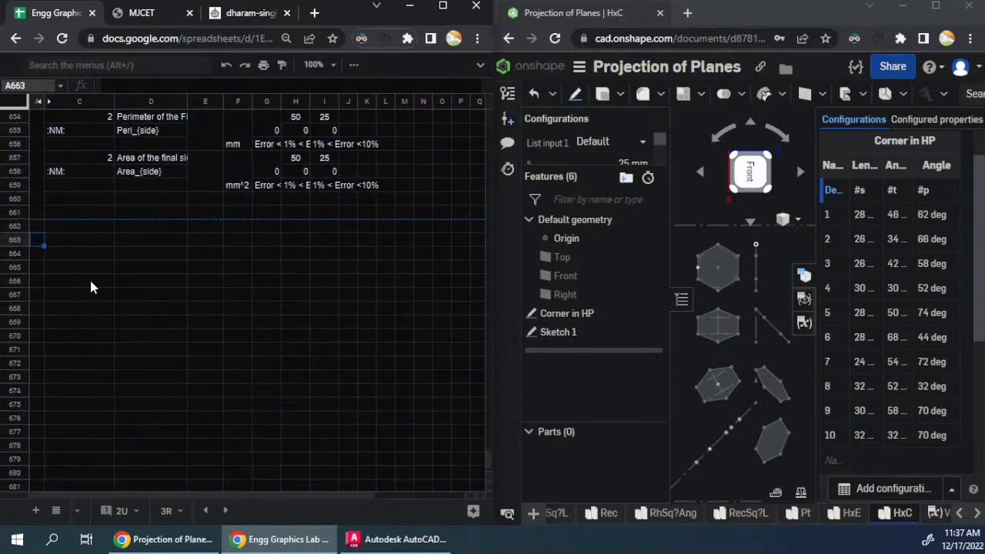
key(ctrl+v)
- Add another 100 rows below the block that ends in row 687
scroll(90, 293, down, 3)
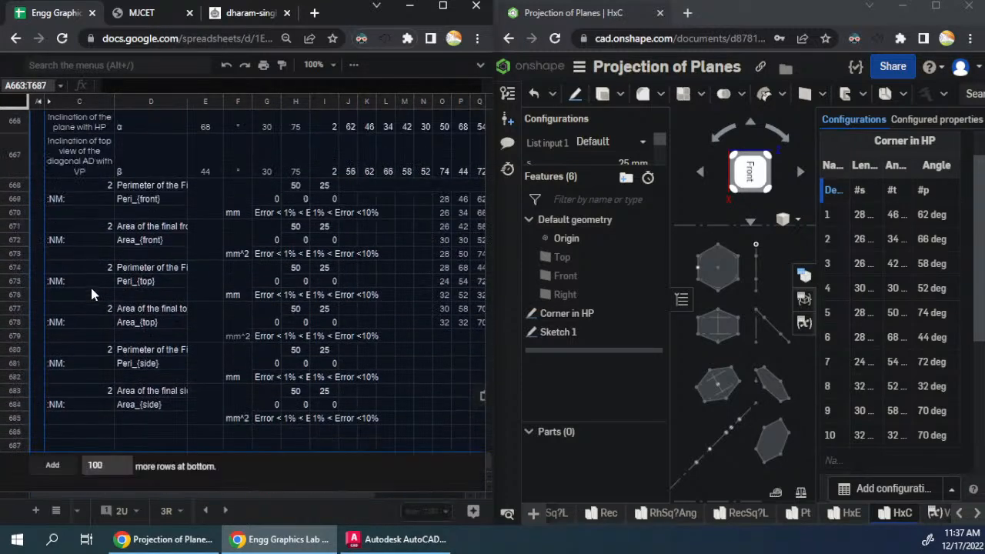
click(70, 460)
click(81, 428)
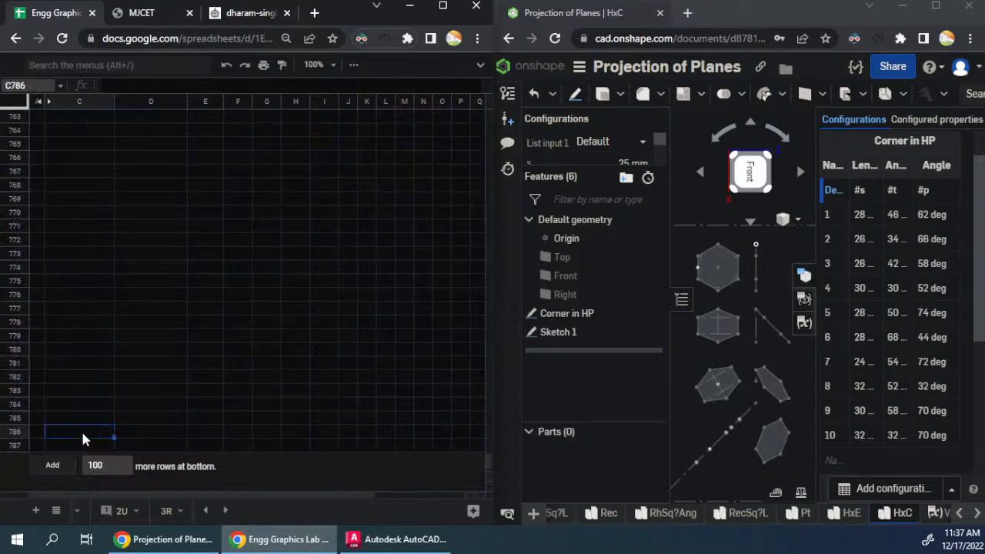
- Copy the sixth hexagon block, A663:T687, and paste it at A689
scroll(82, 433, up, 5)
drag(40, 266, 196, 272)
key(ctrl+c)
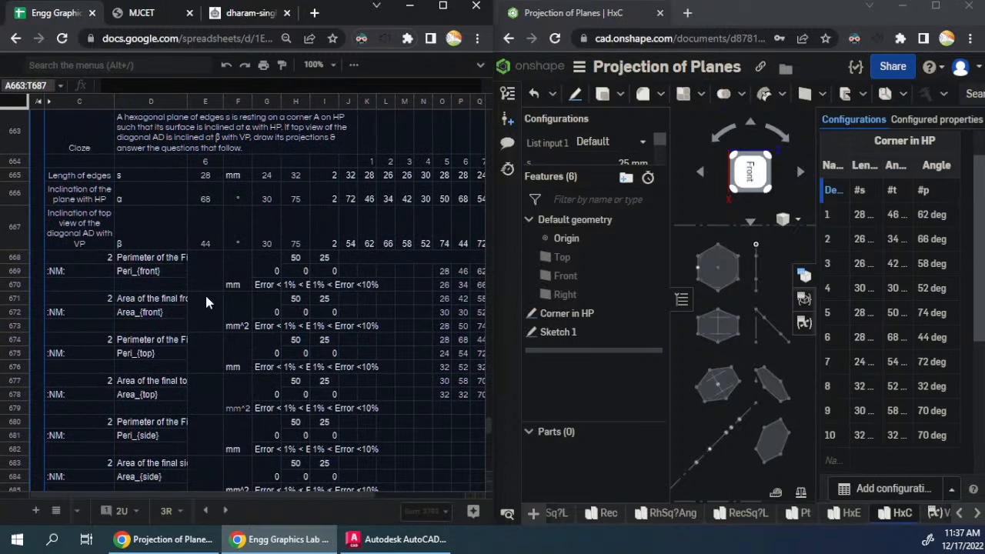
scroll(206, 302, down, 5)
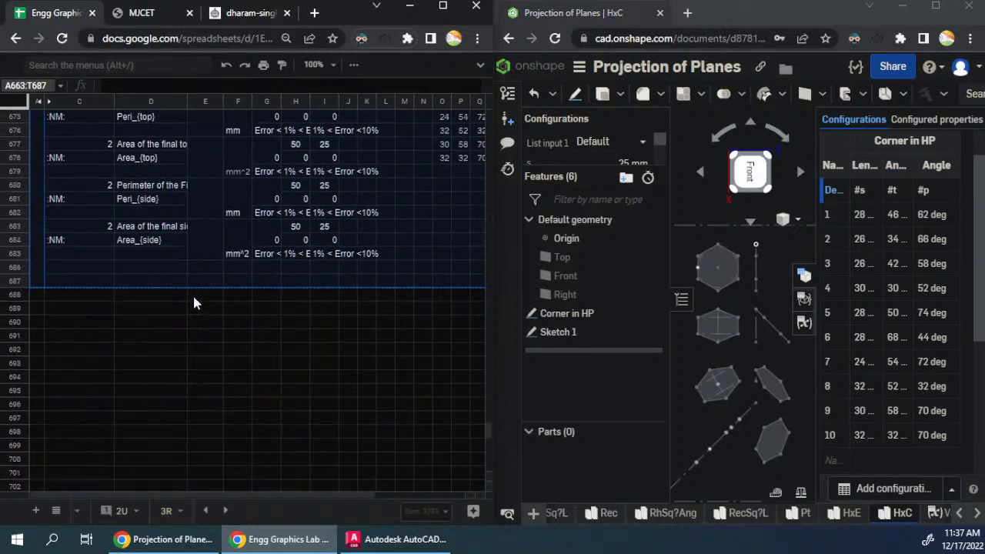
click(34, 312)
key(ctrl+v)
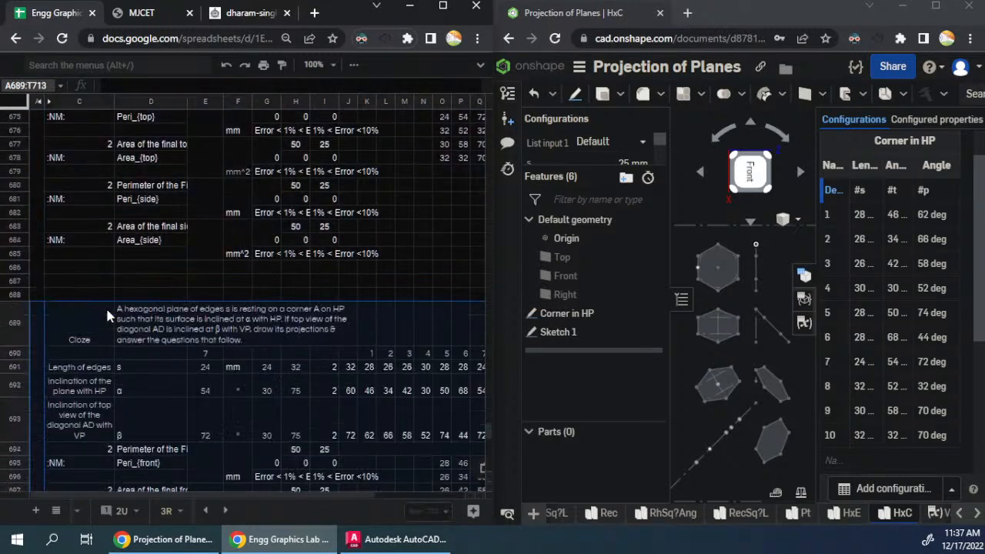
- Paste the copied hexagon block at A715 to make the eighth variant
scroll(106, 314, down, 3)
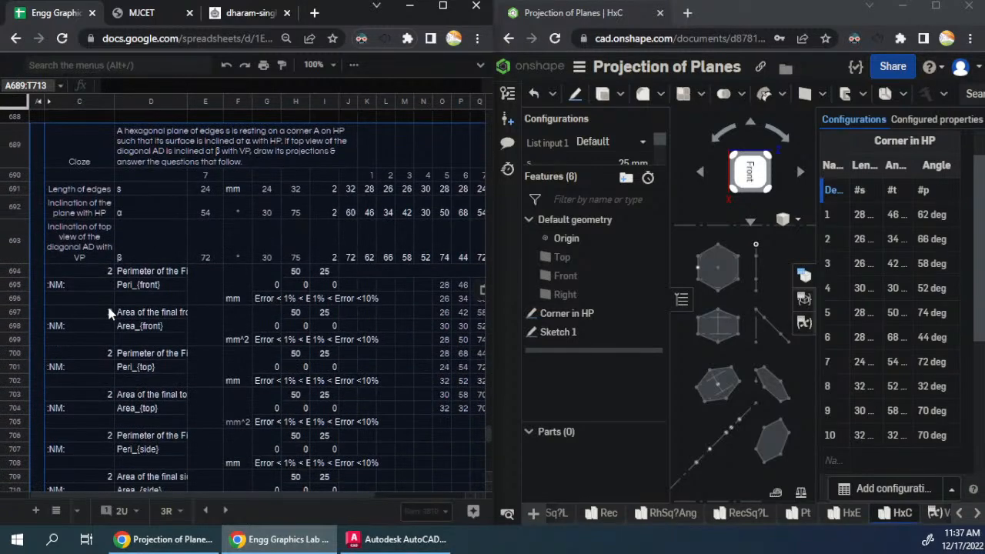
scroll(104, 314, down, 4)
click(35, 225)
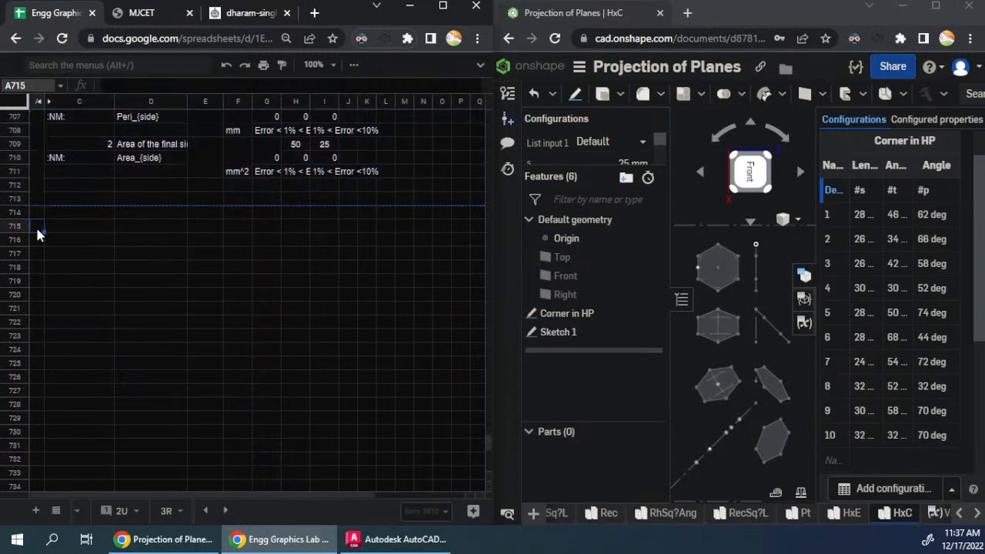
key(ctrl+v)
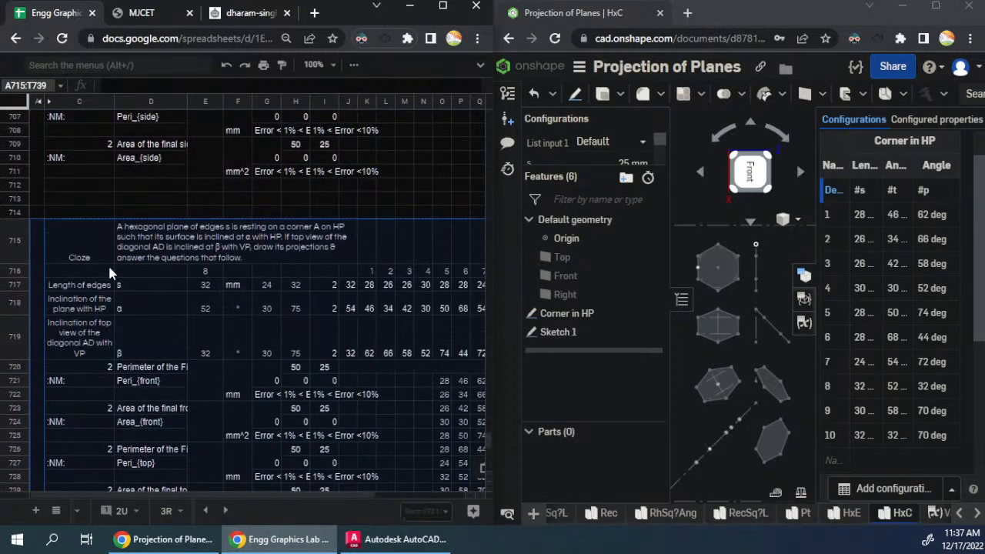
- Paste the copied hexagon block at A741 and A767 to make the ninth and tenth variants
scroll(109, 273, down, 5)
click(62, 270)
key(ctrl+v)
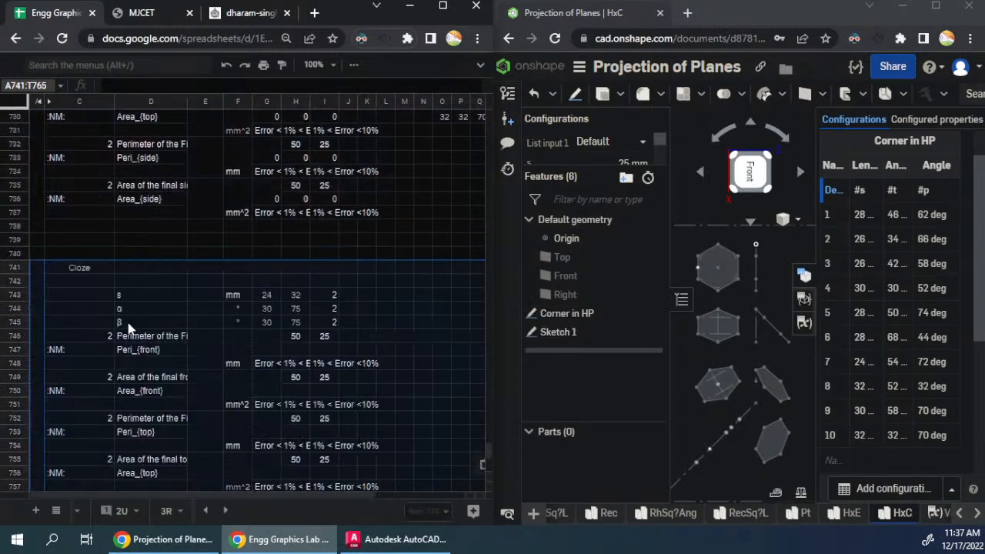
scroll(128, 328, down, 5)
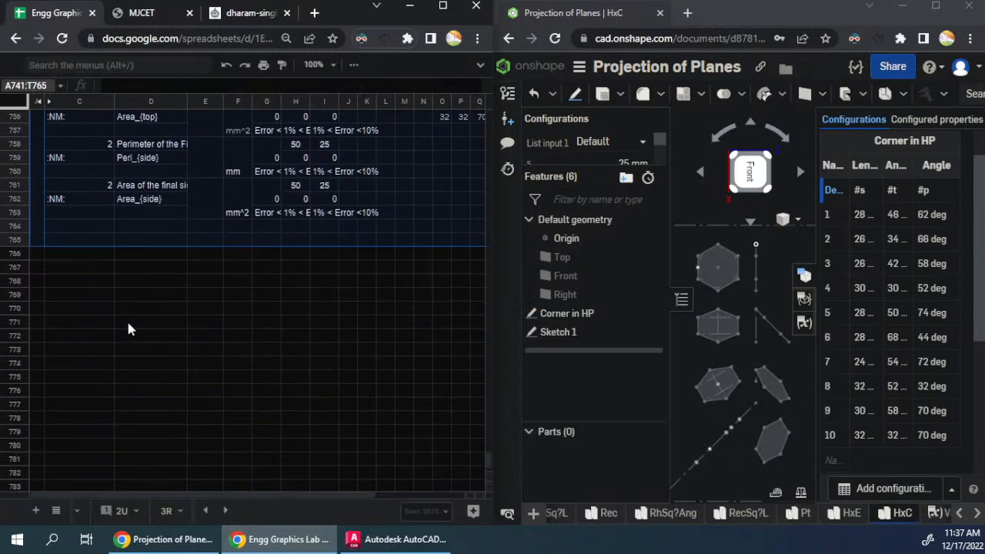
click(54, 270)
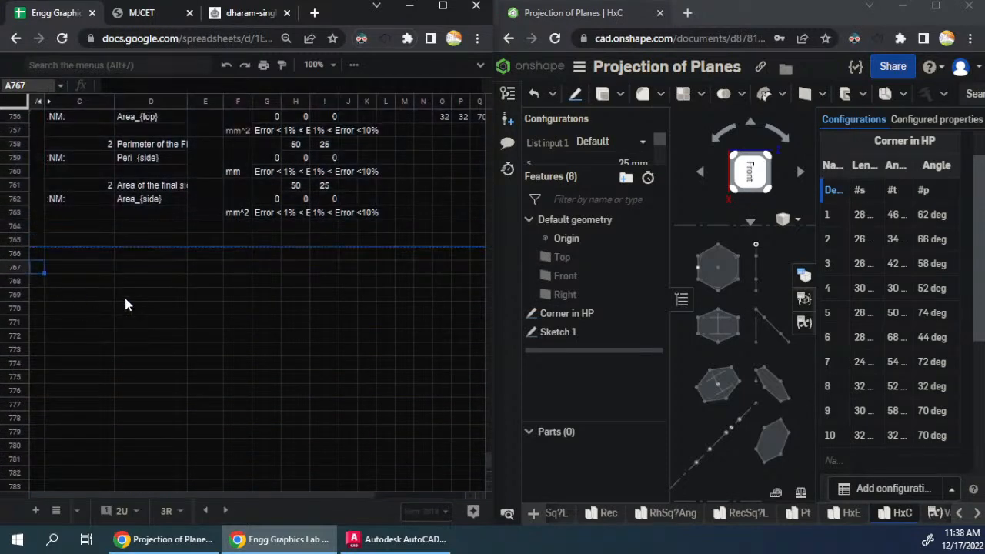
key(ctrl+v)
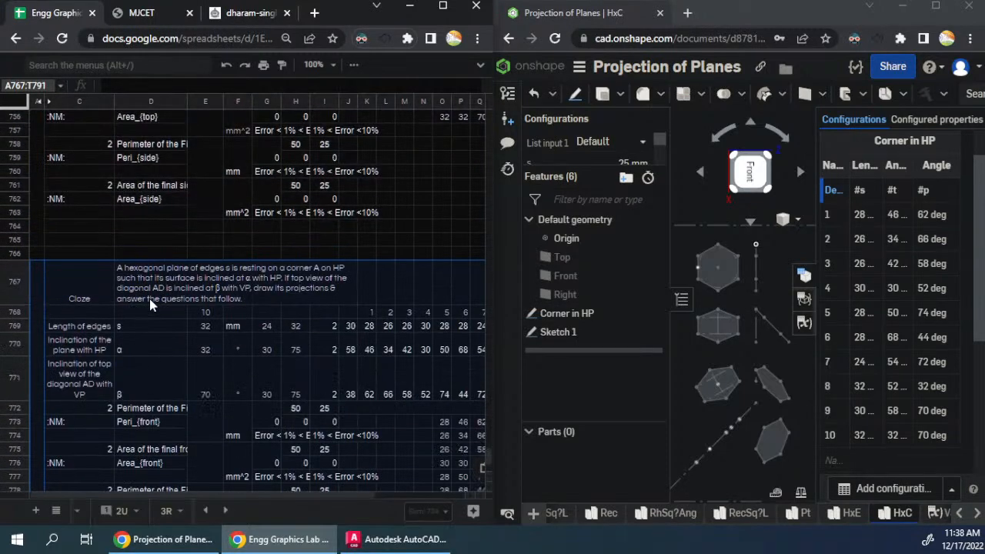
- Look over the pasted hexagon blocks from row 767 back up to the first block, and select its question text in D533
click(214, 291)
scroll(210, 339, up, 2)
scroll(212, 346, up, 15)
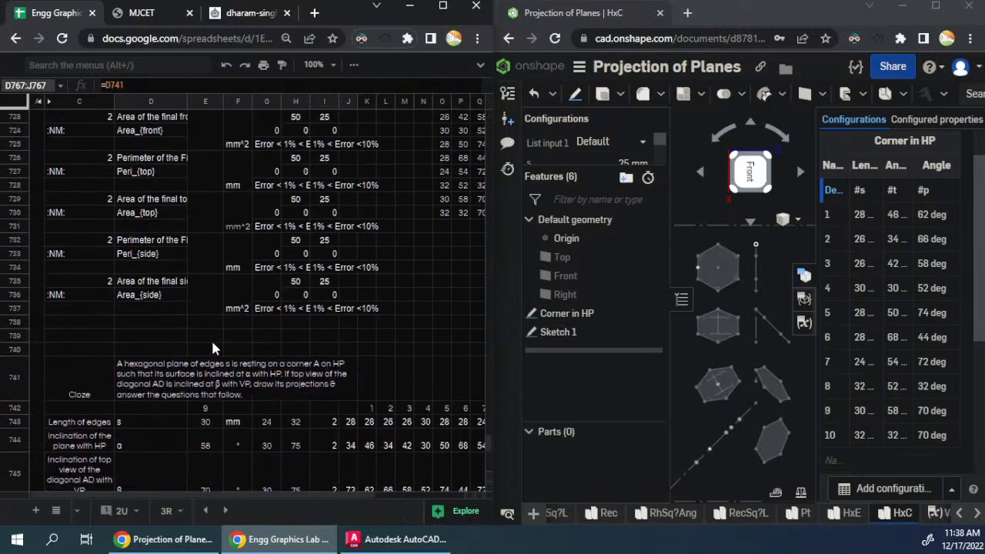
scroll(214, 339, up, 10)
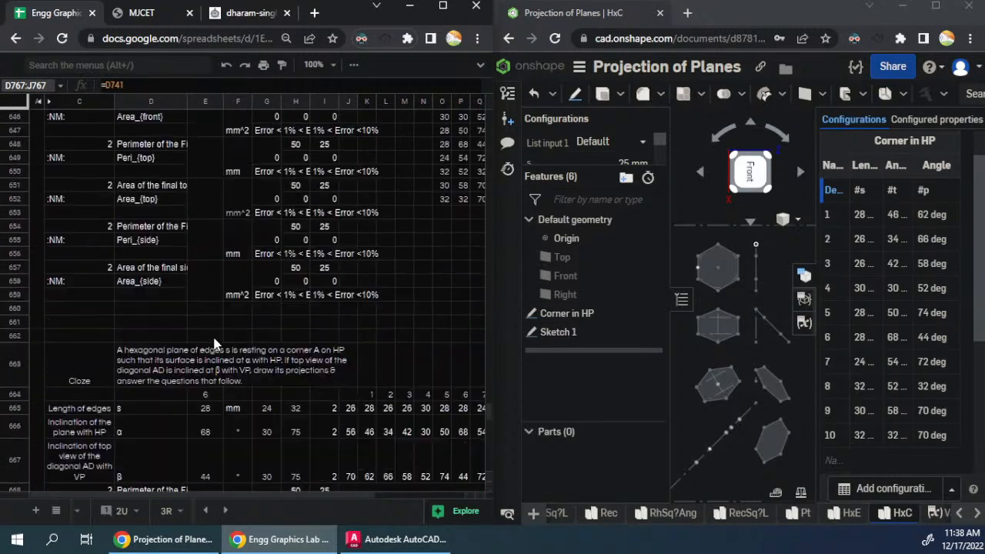
scroll(215, 342, up, 10)
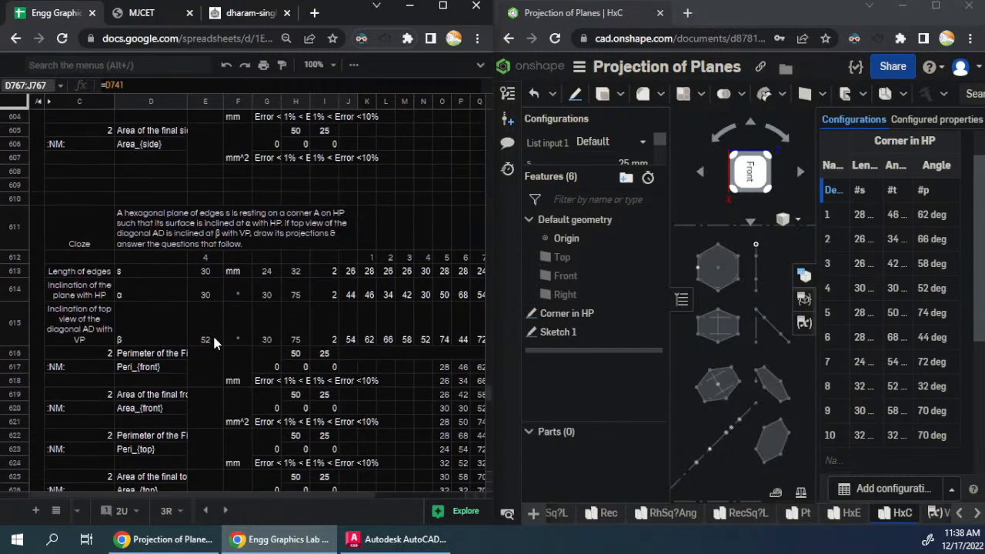
scroll(214, 343, up, 5)
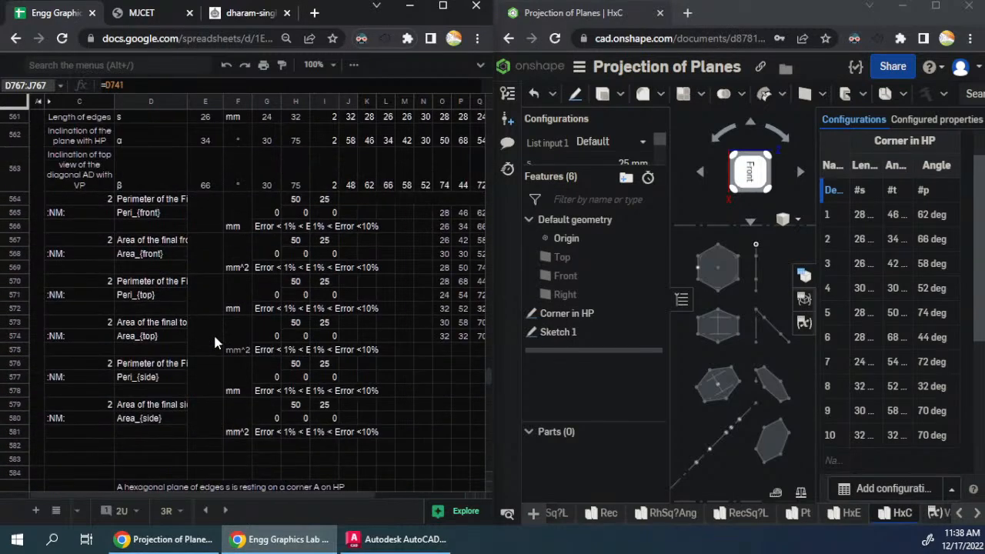
scroll(214, 341, up, 5)
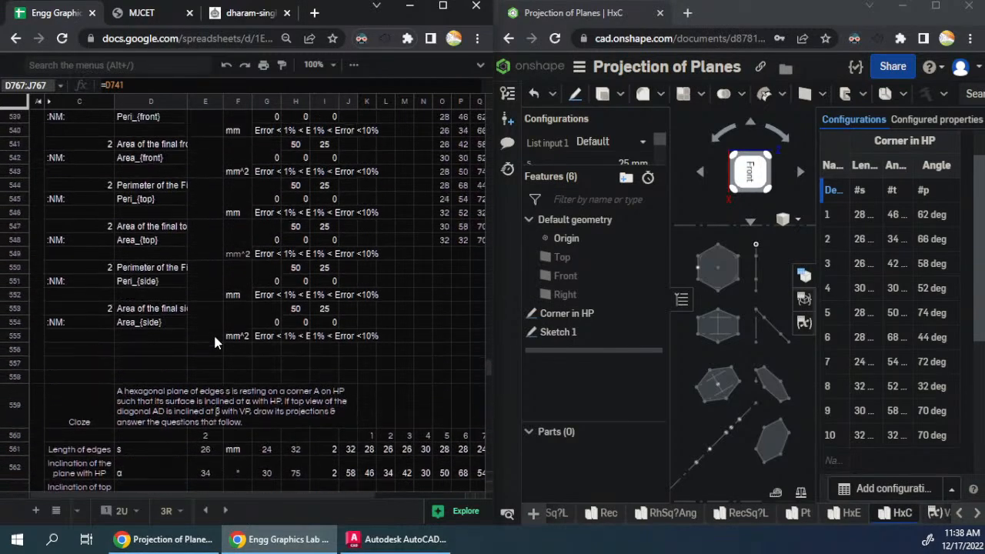
click(216, 269)
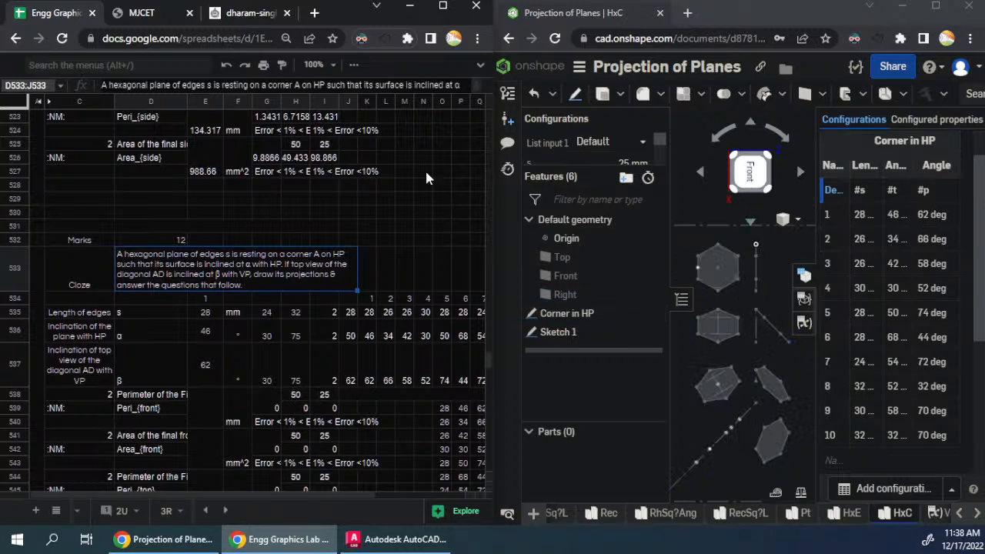
- Maximize the Onshape window and add a Perimeter measurement variable named PFront for the narrow final front-view hexagon in the sketch's third row
drag(585, 181, 586, 212)
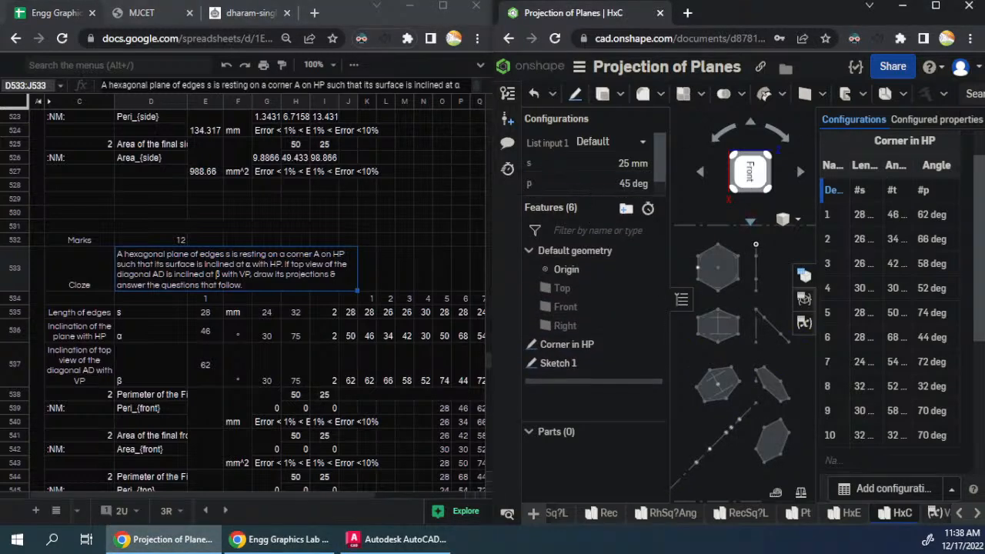
click(936, 6)
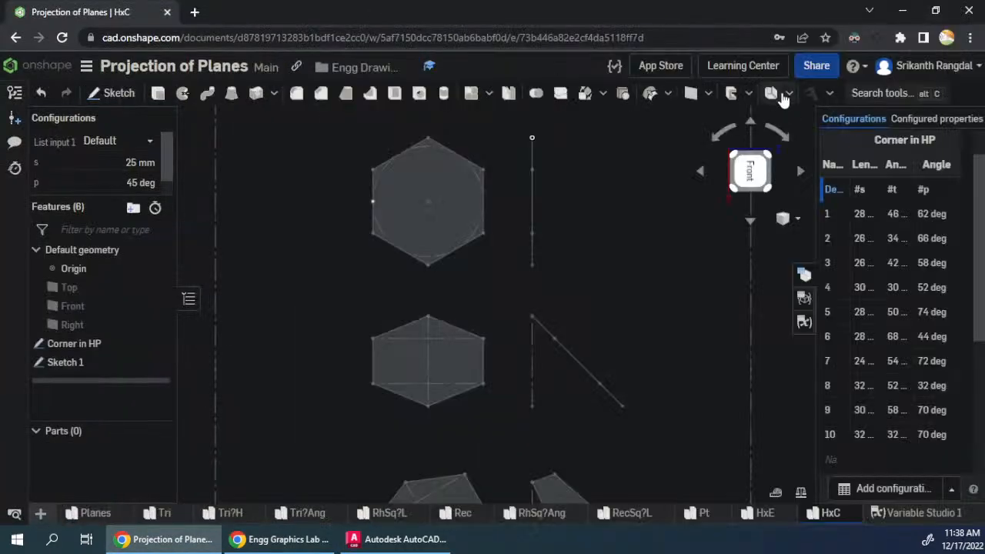
click(814, 94)
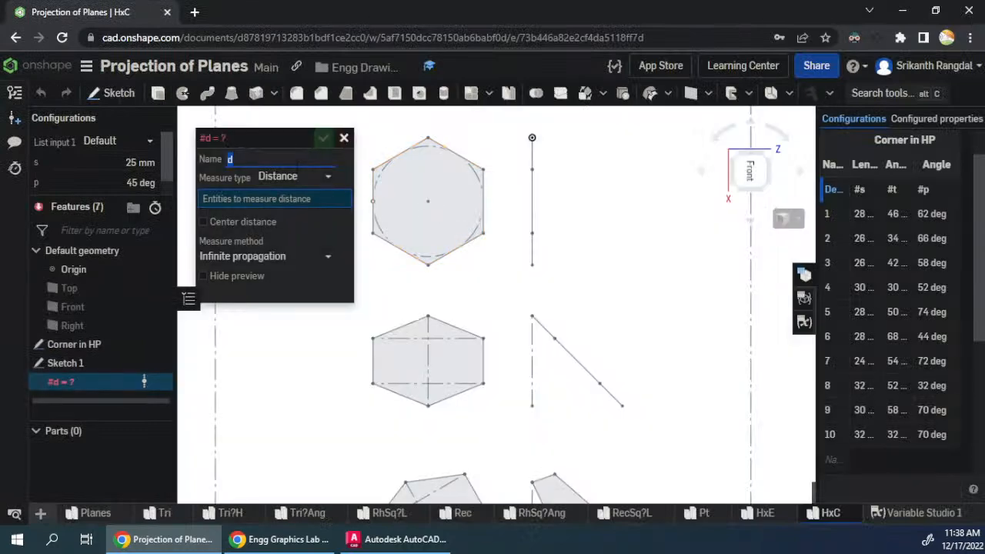
text(PFront)
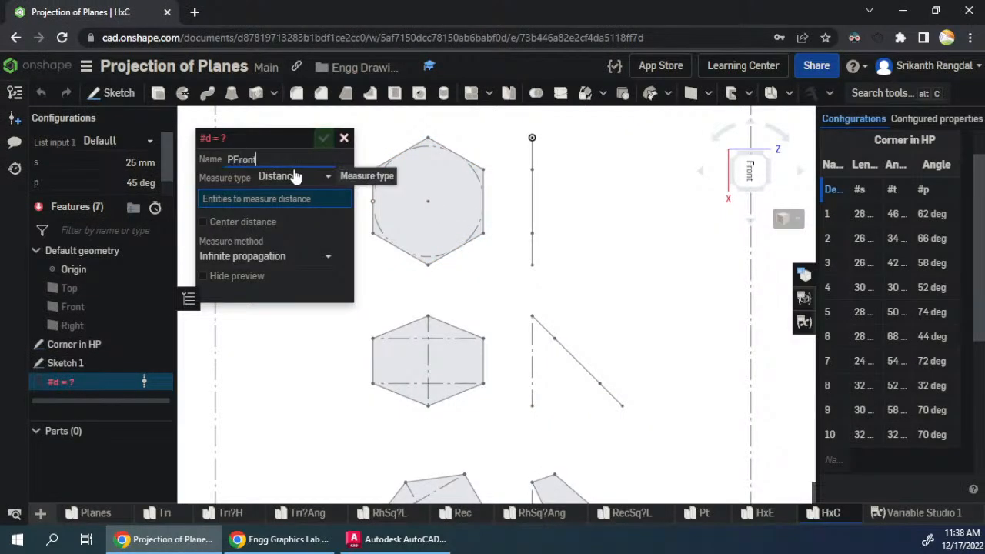
click(295, 177)
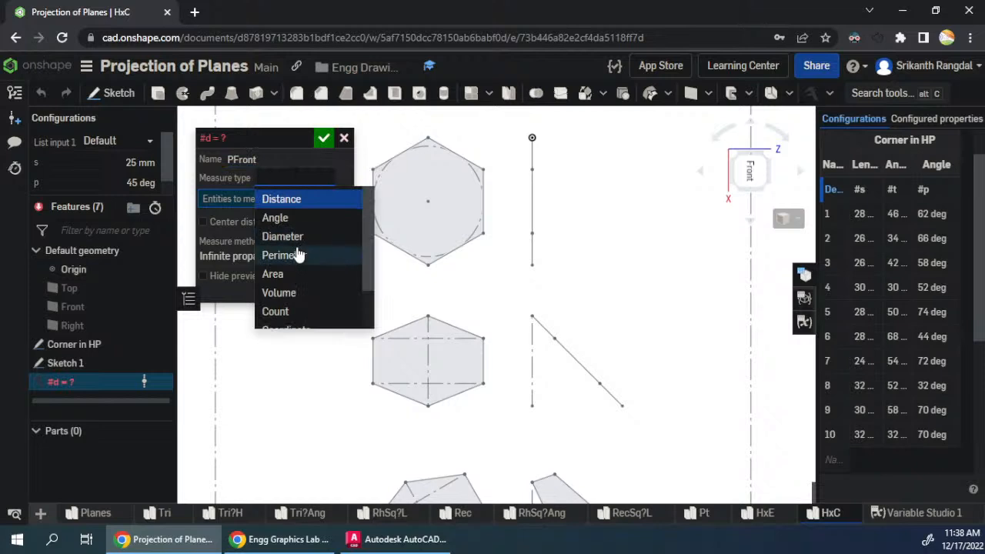
click(300, 255)
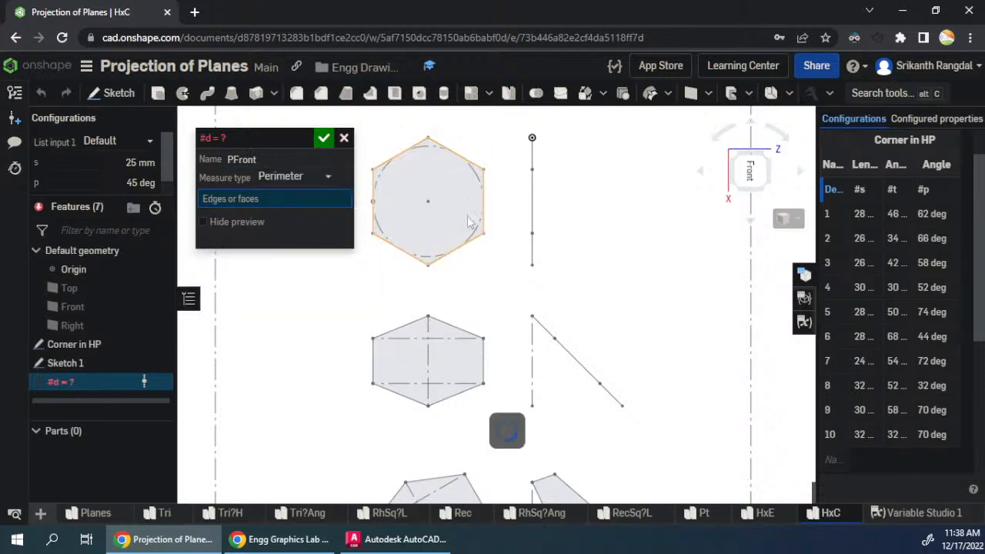
scroll(496, 230, down, 3)
click(547, 406)
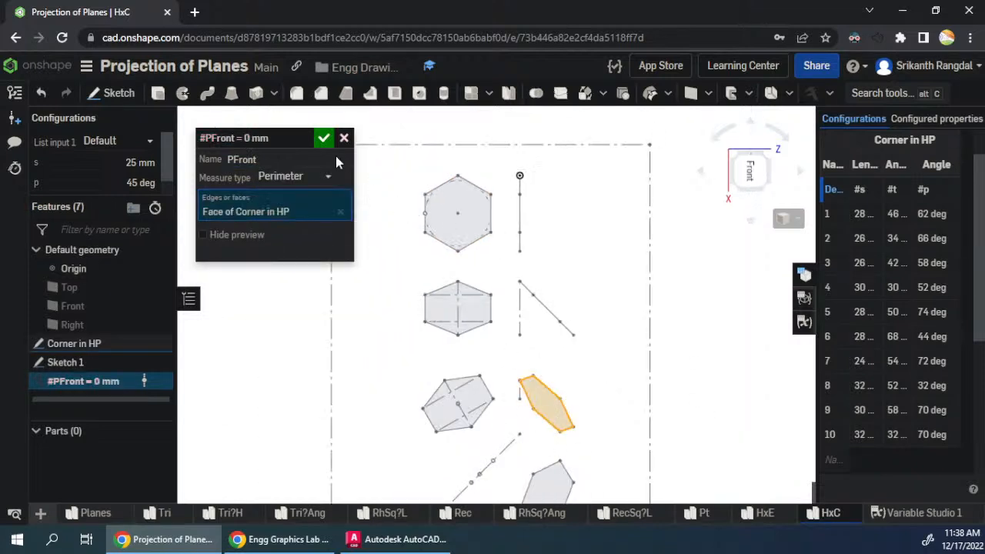
click(324, 139)
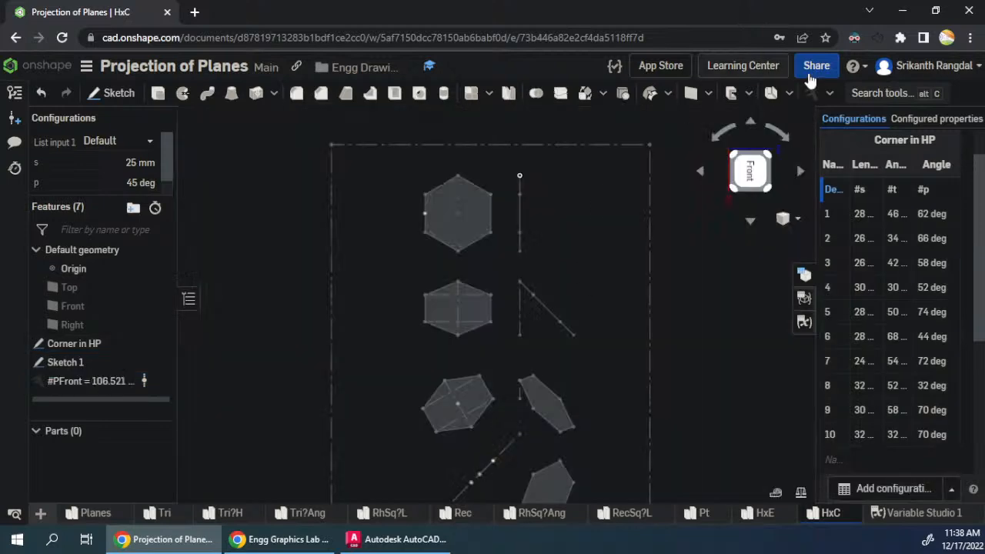
- Add an Area measurement variable named Front for the same narrow front-view hexagon
click(811, 92)
text(Front)
click(316, 176)
click(296, 273)
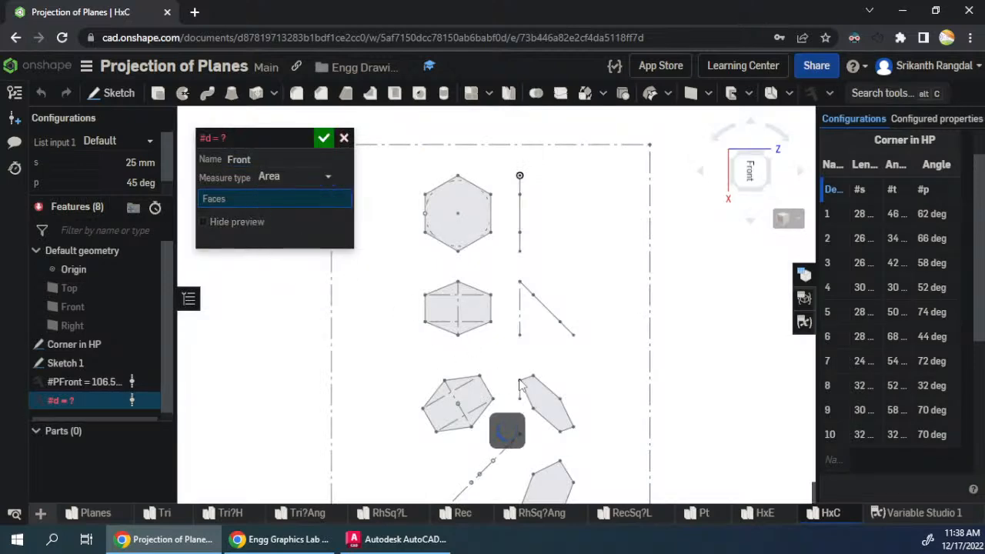
click(539, 400)
click(323, 138)
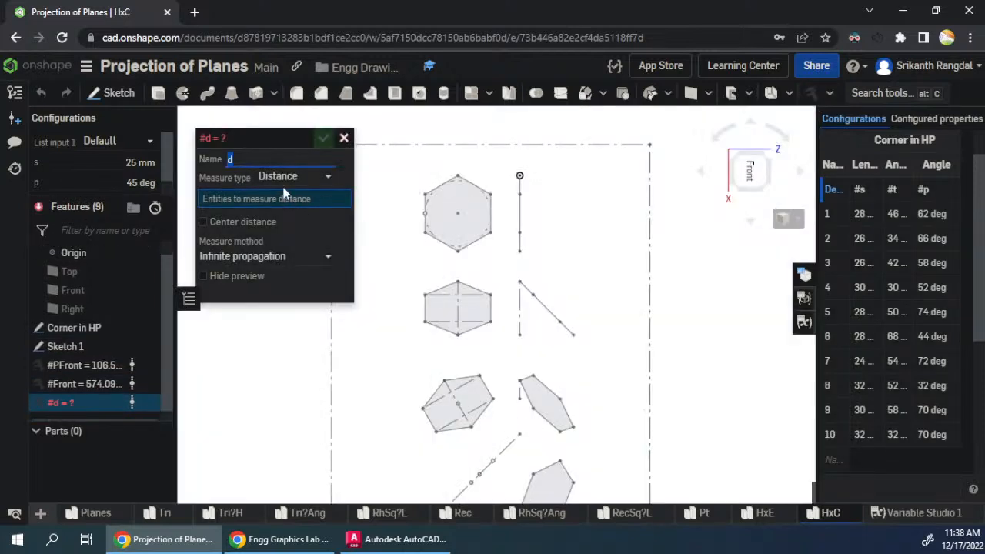
- Add a Perimeter measurement variable named PTop for the final top-view hexagon, the wider one beside the front view
click(287, 180)
click(286, 256)
key(BackSpace)
text(PTop)
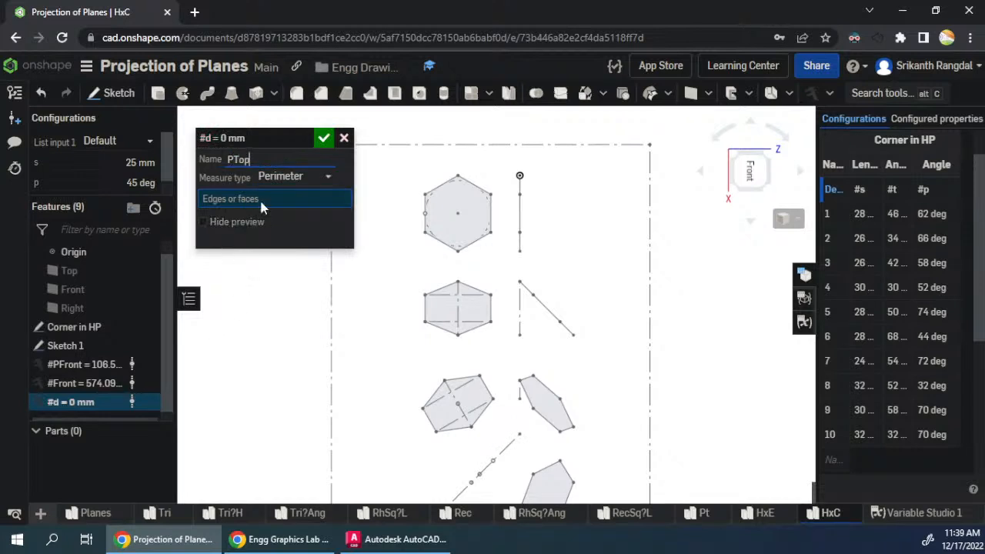
click(477, 404)
click(324, 141)
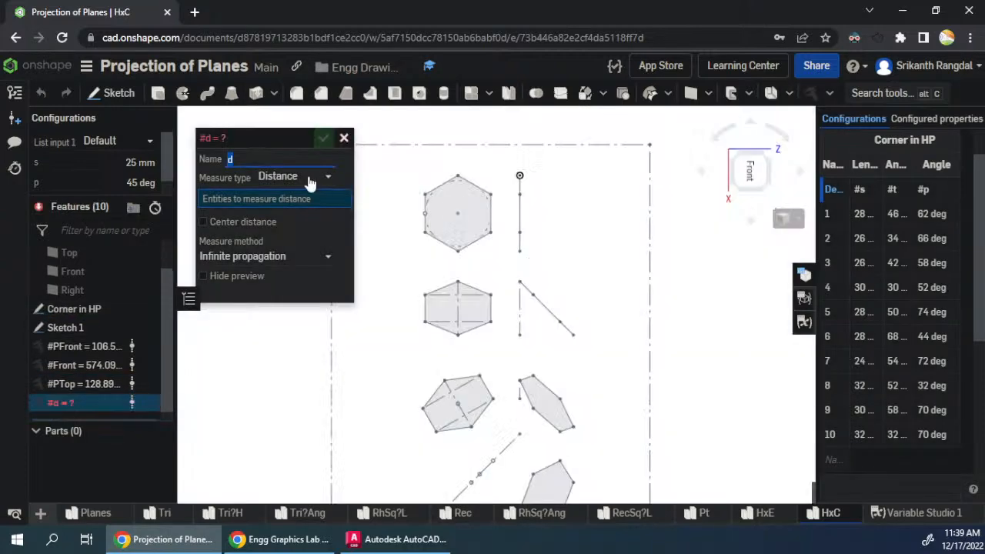
- Add an Area measurement variable named Top for the final top-view hexagon
text(Top)
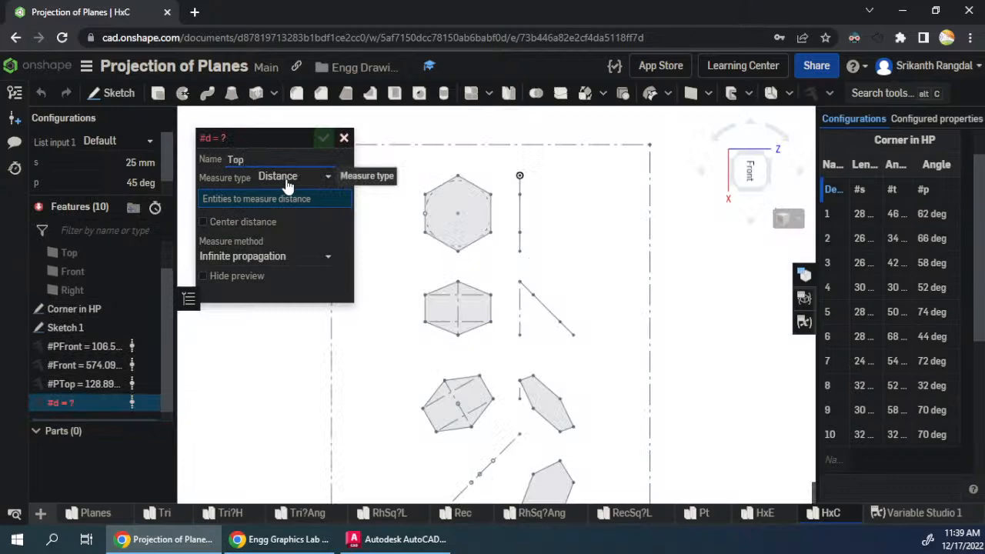
click(287, 186)
click(286, 272)
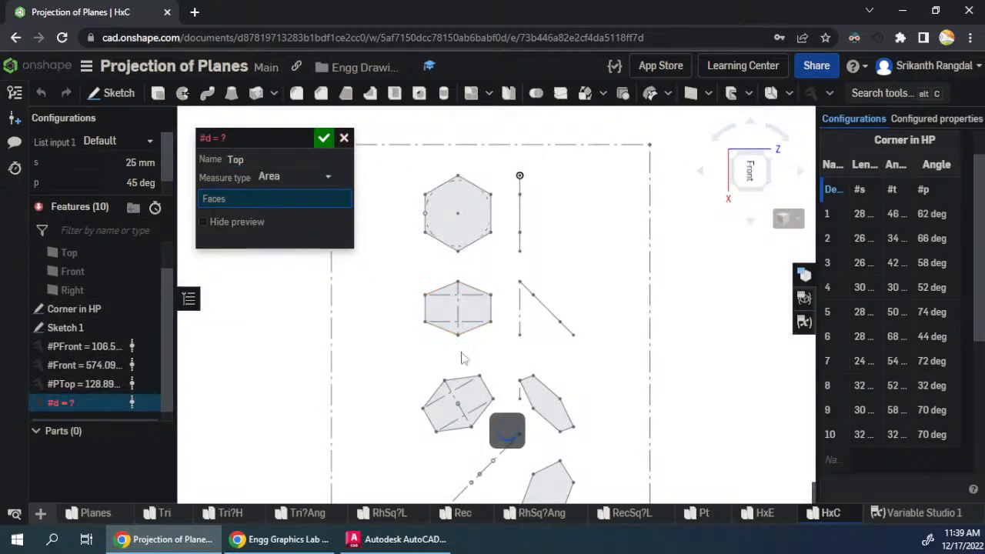
click(471, 399)
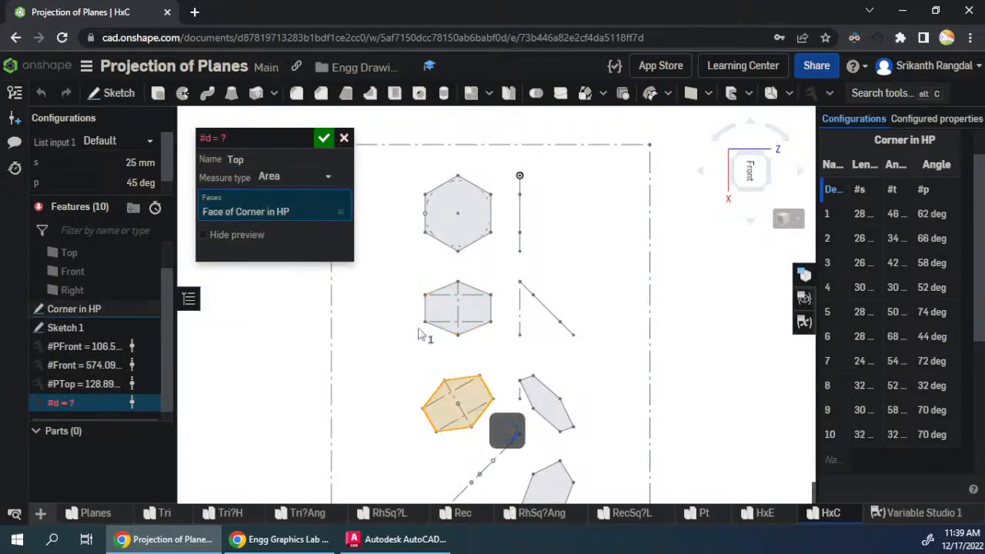
click(323, 140)
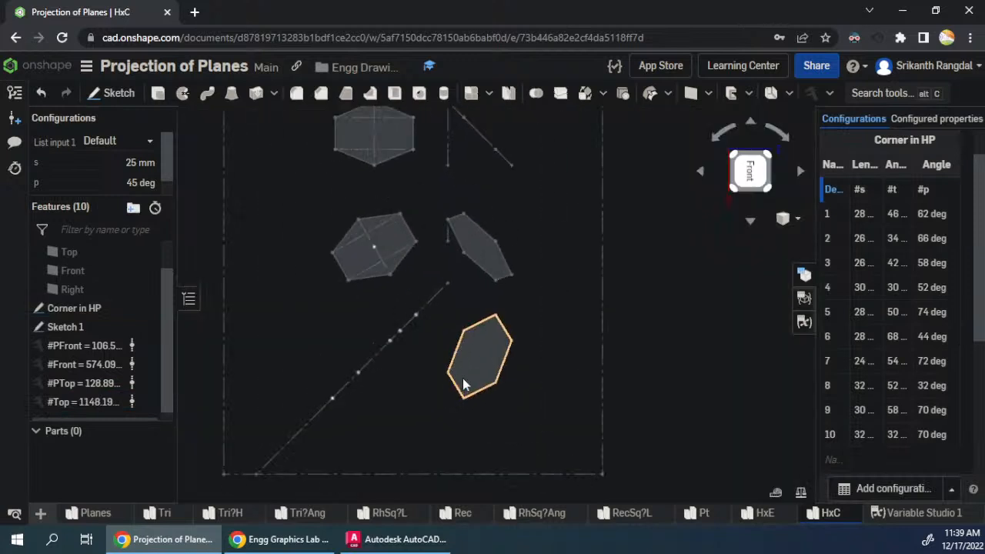
- Add a Perimeter measurement variable named PSide for the final side-view hexagon near the end of the 45° projection line
click(812, 93)
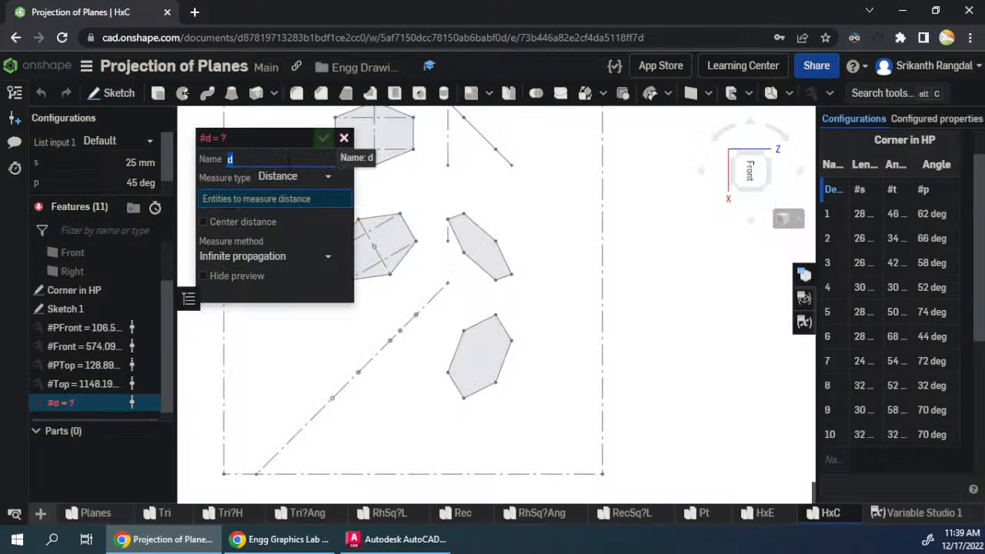
text(PSide)
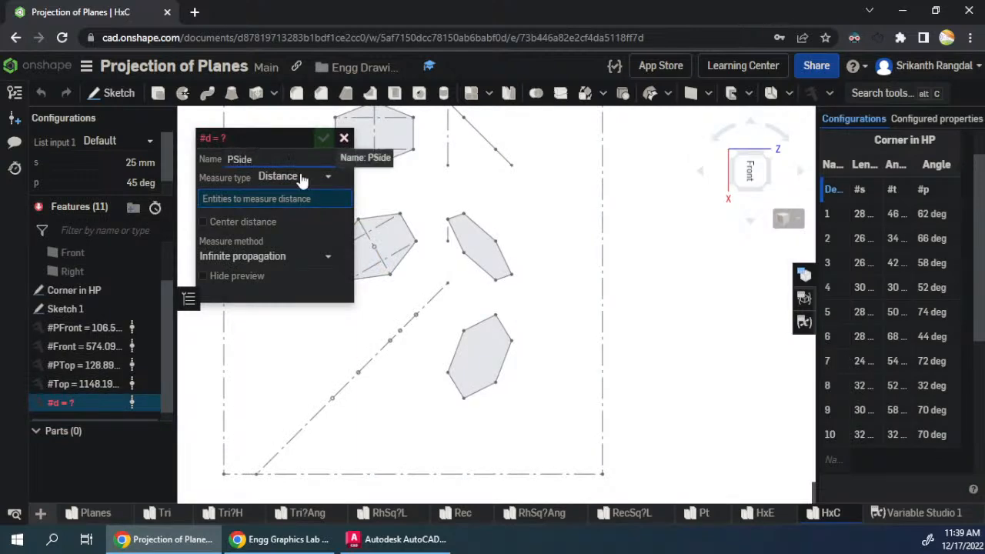
click(302, 177)
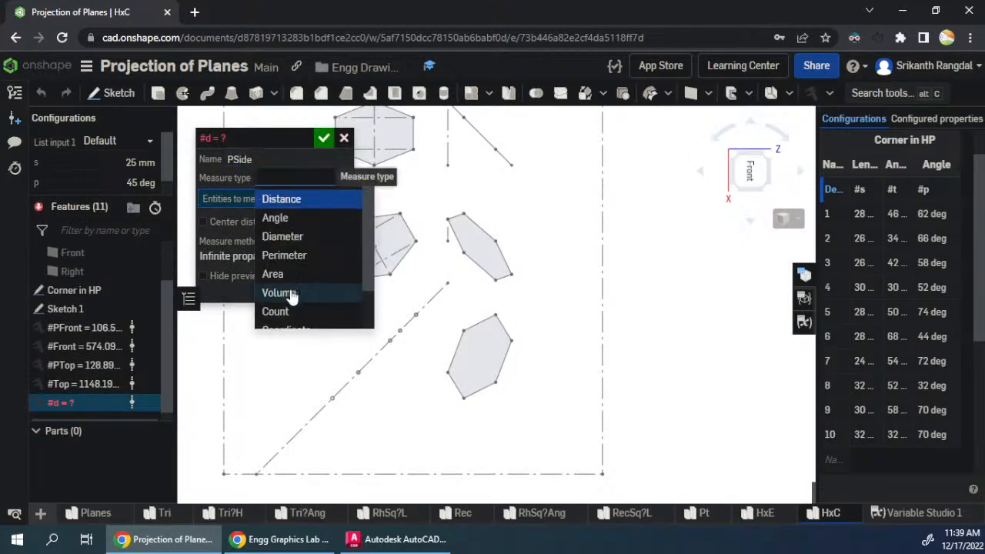
click(286, 255)
click(486, 356)
click(321, 140)
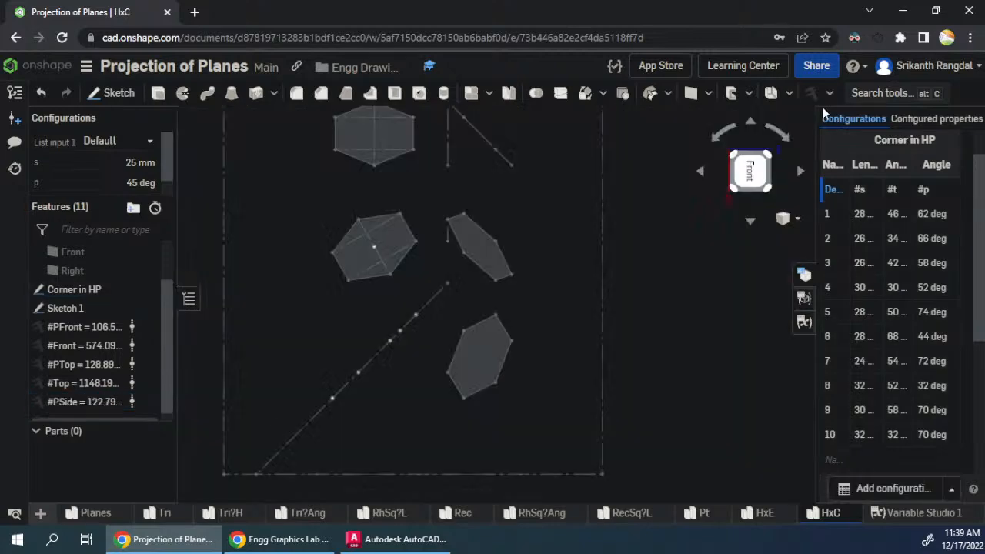
- Add an Area measurement variable named Side for the final side-view hexagon and restore the Onshape window to half the screen
click(810, 97)
click(301, 177)
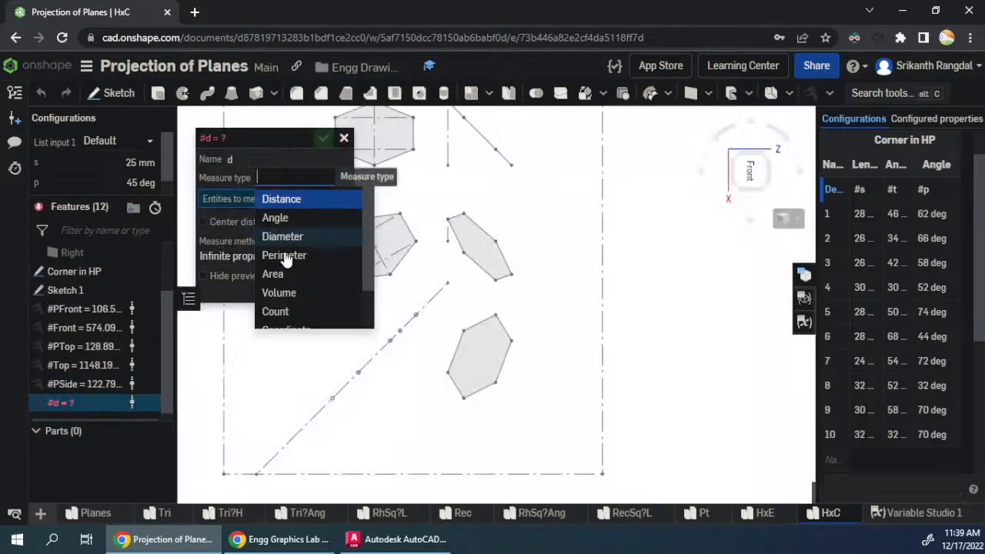
click(285, 274)
click(281, 159)
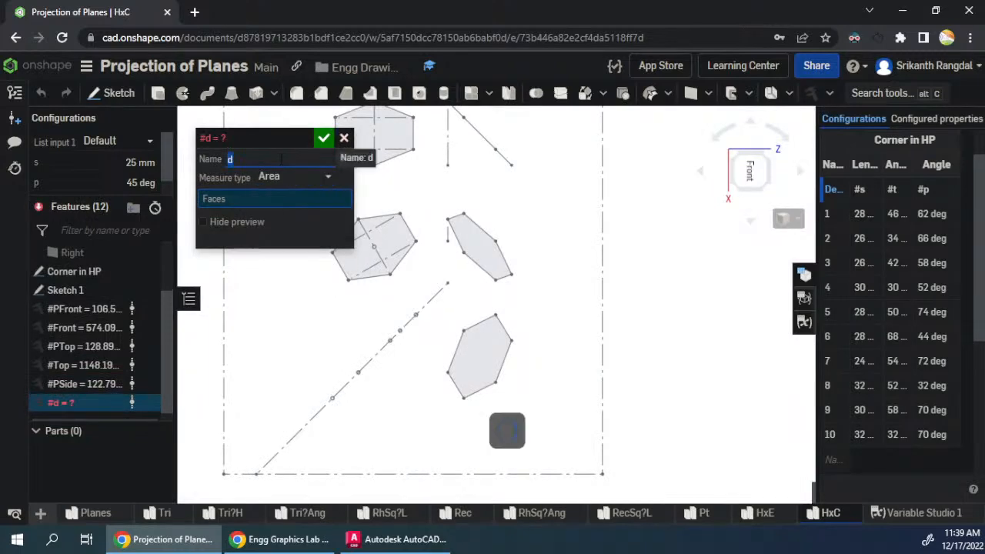
text(Side)
click(264, 200)
click(486, 354)
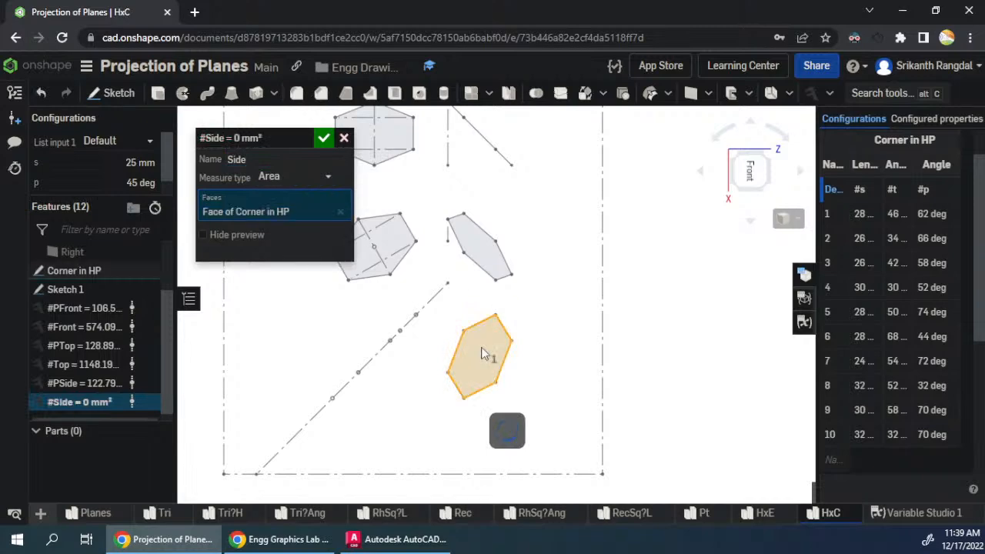
click(322, 139)
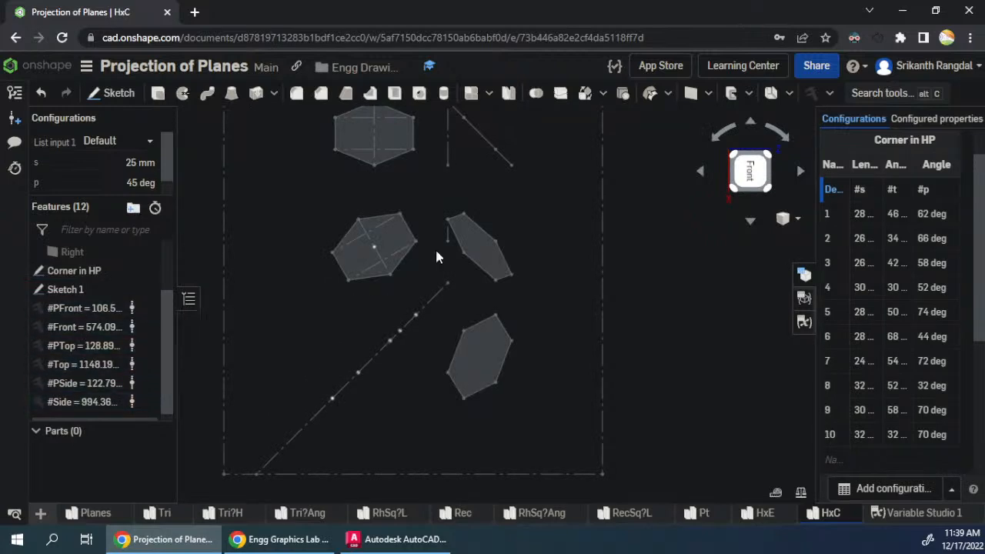
double_click(522, 12)
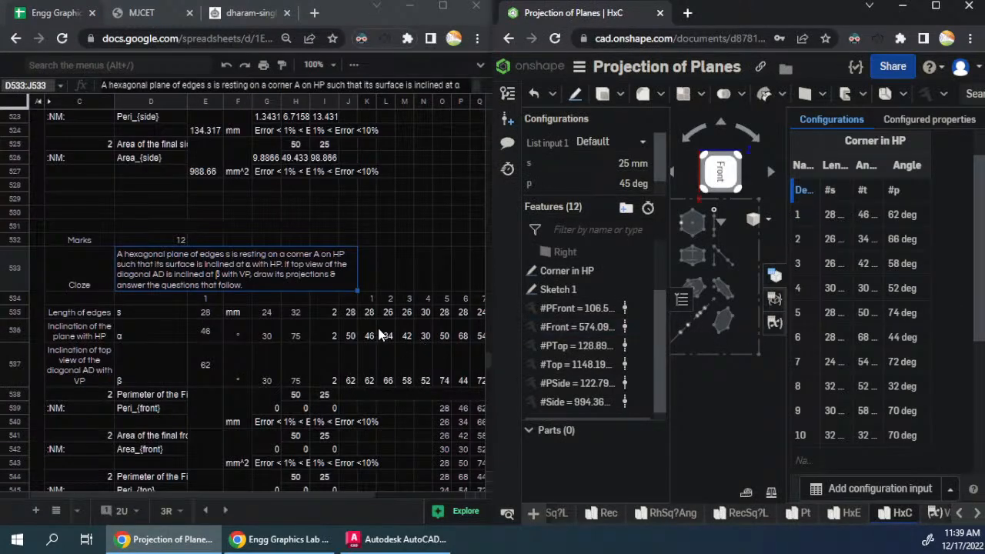
- Review the hexagon question text in D533, the inputs and the empty answer rows across the pasted blocks in the spreadsheet
click(373, 285)
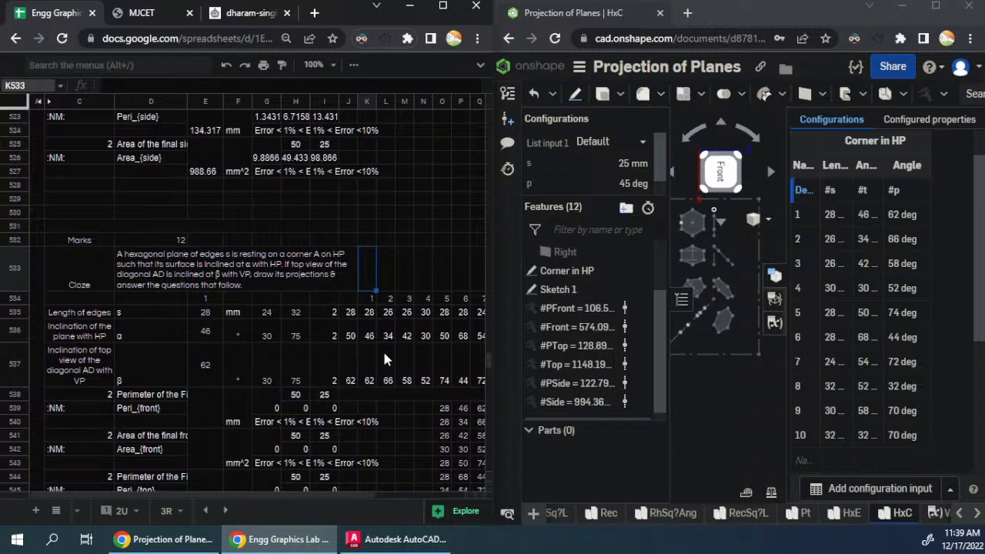
click(302, 279)
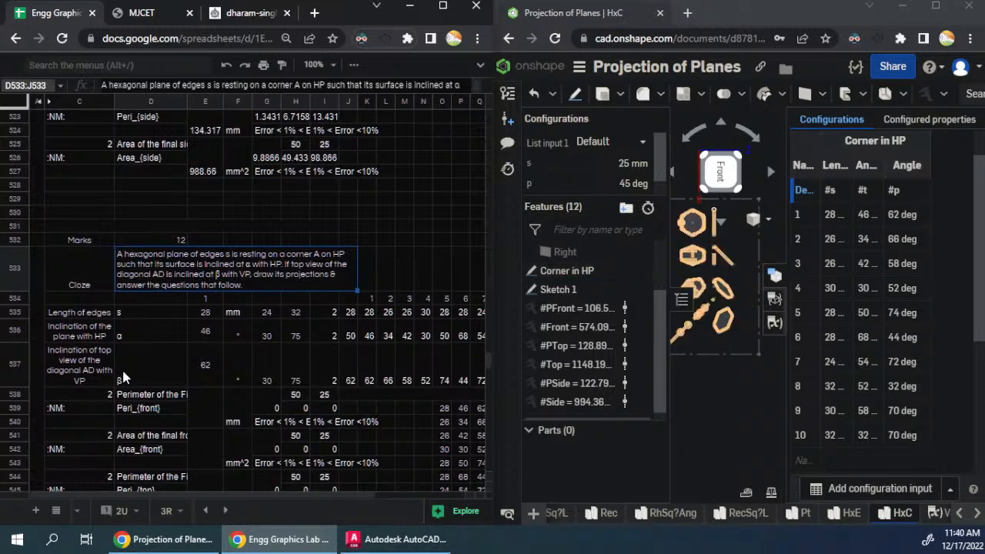
click(174, 373)
scroll(174, 372, down, 3)
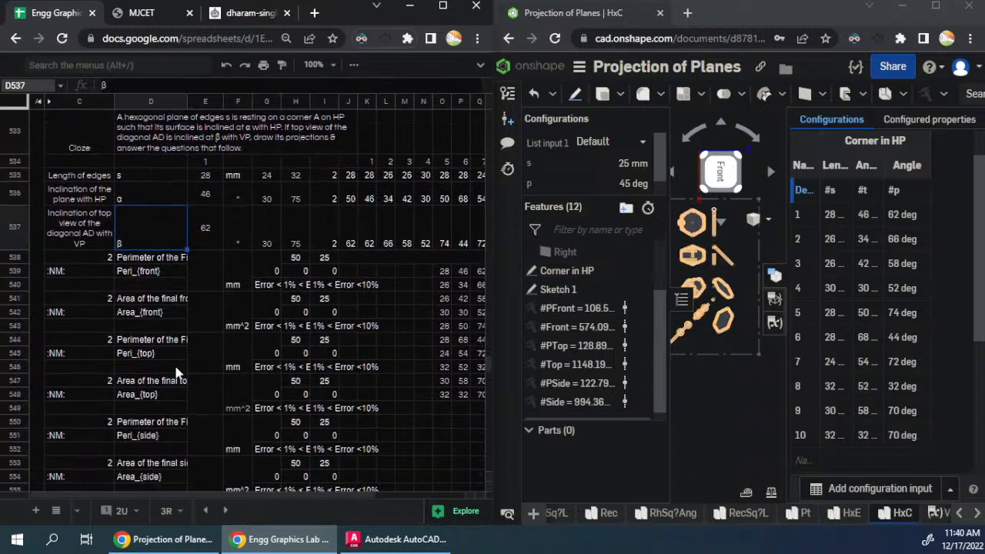
scroll(176, 372, down, 15)
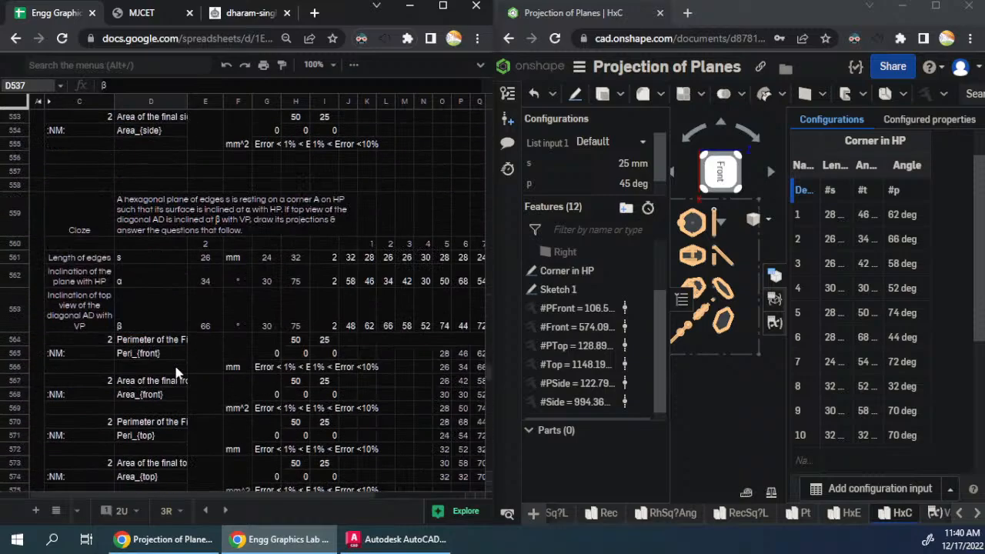
scroll(175, 373, down, 20)
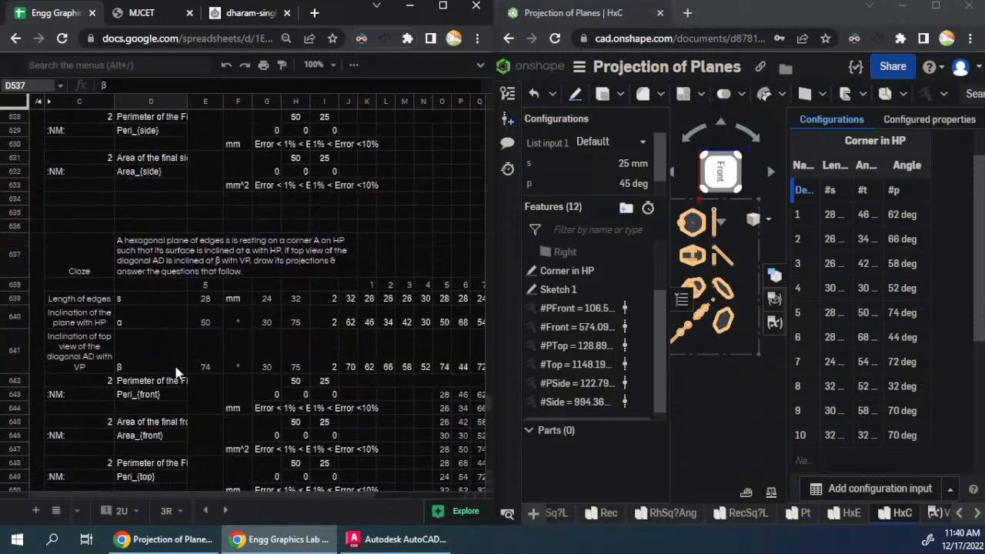
scroll(176, 372, up, 3)
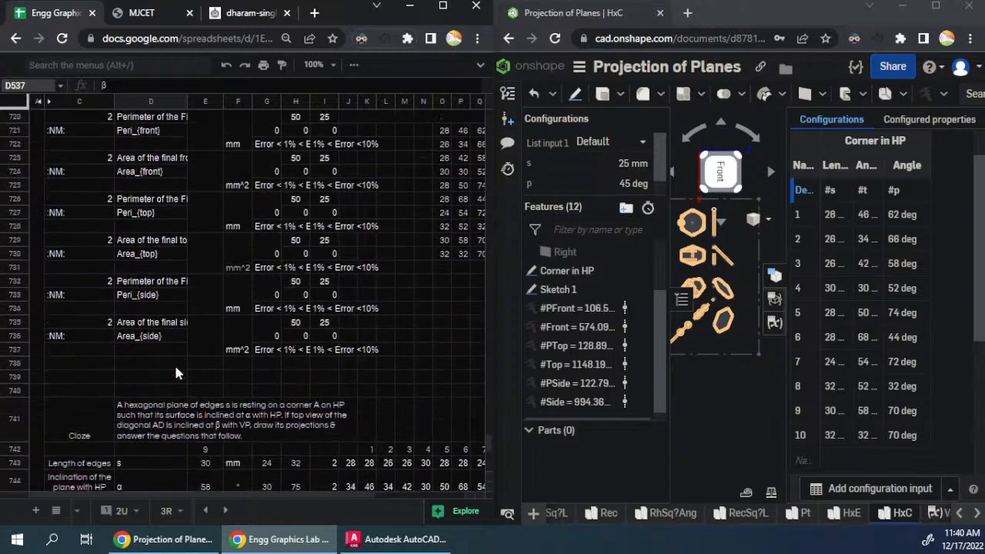
scroll(176, 361, up, 20)
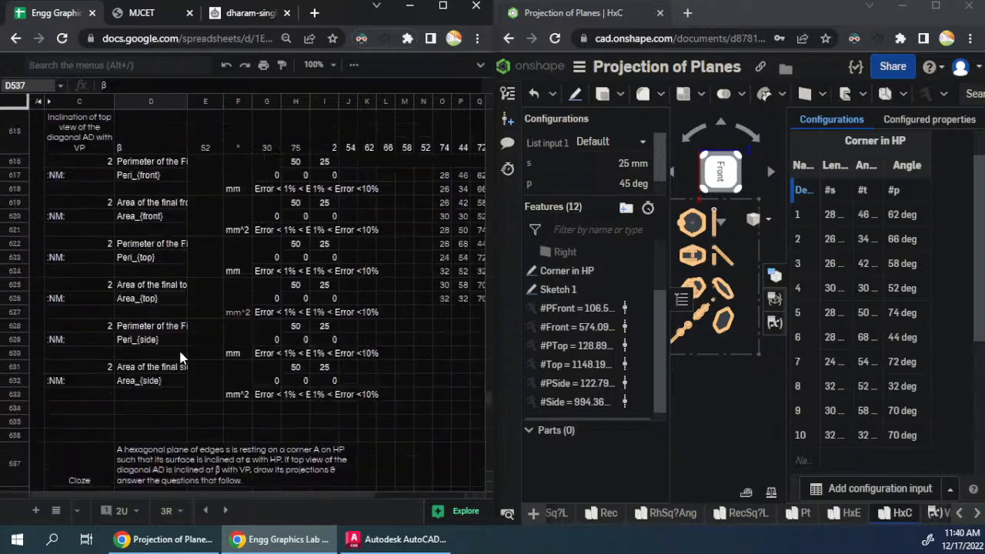
scroll(180, 355, up, 15)
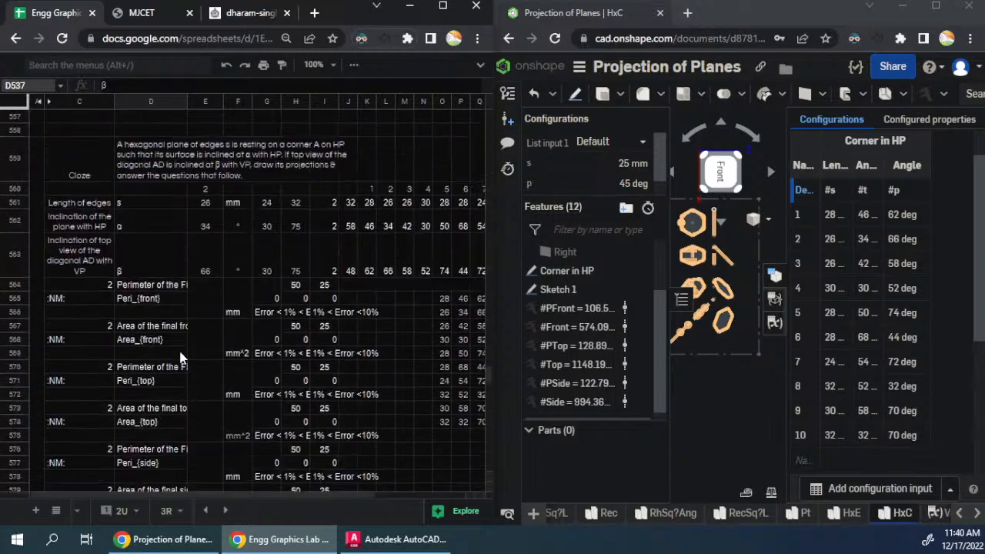
scroll(180, 356, up, 3)
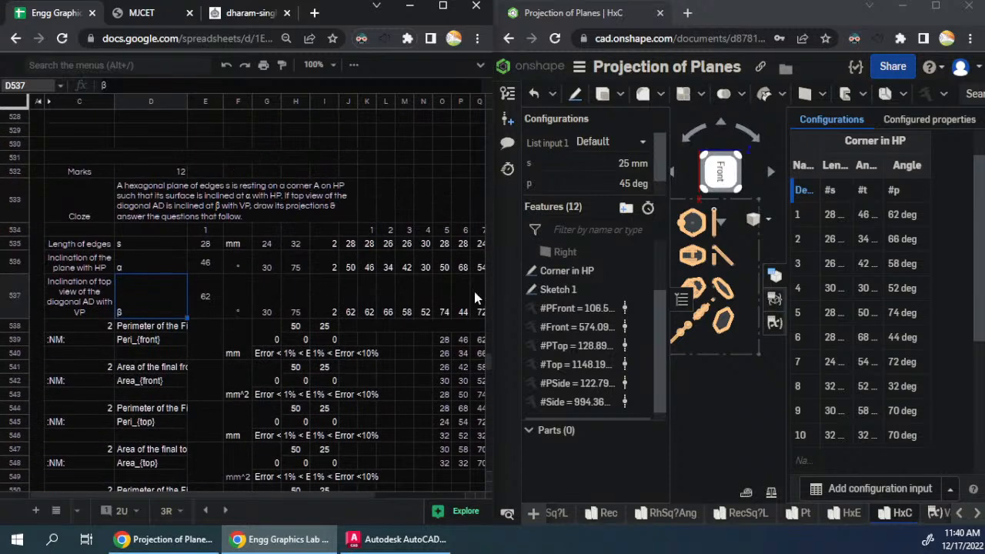
- Switch the HxC part studio's List input 1 configuration to 1
click(610, 143)
click(608, 185)
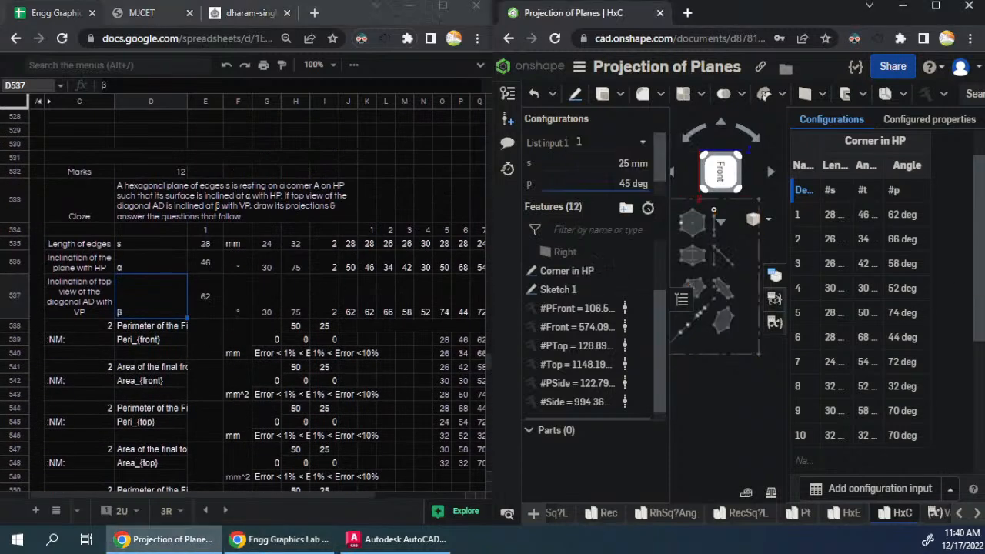
- Copy the HxC variable table for configuration 1 and paste it into the first question block starting at J539
click(775, 324)
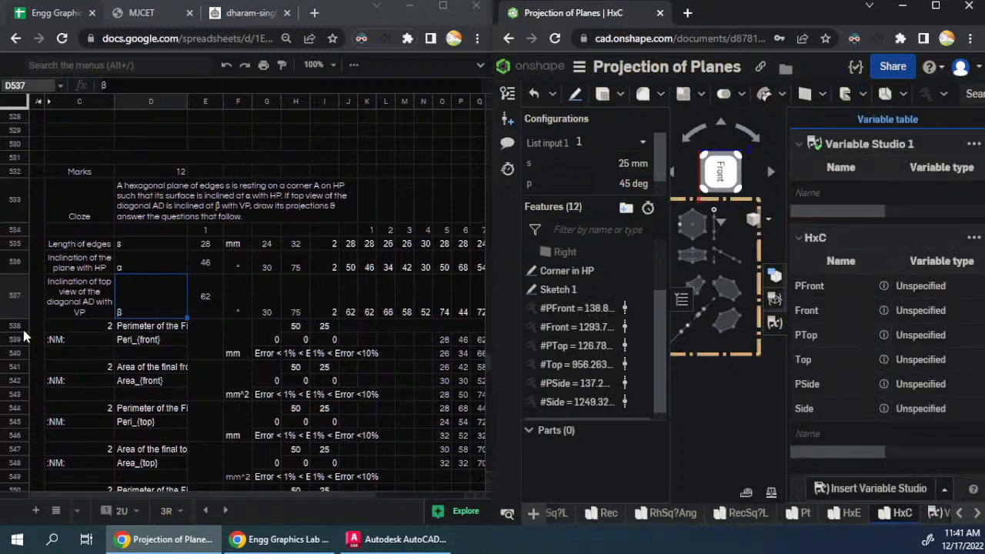
scroll(199, 350, down, 1)
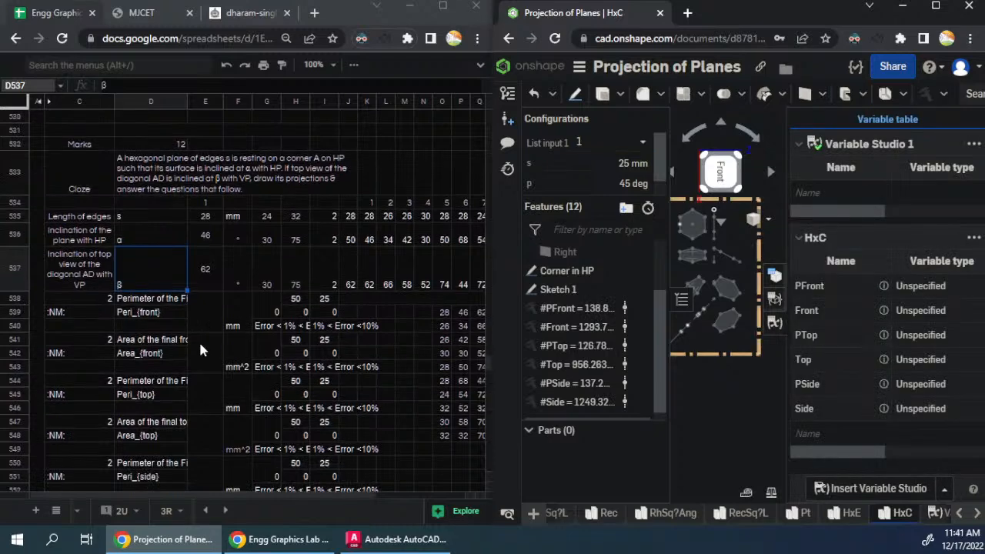
scroll(198, 340, down, 3)
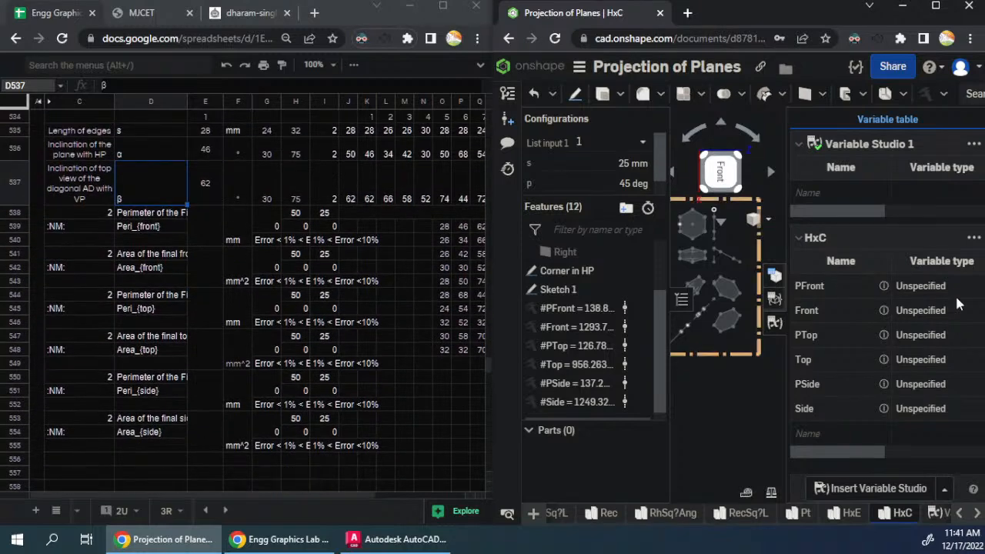
click(974, 237)
click(916, 263)
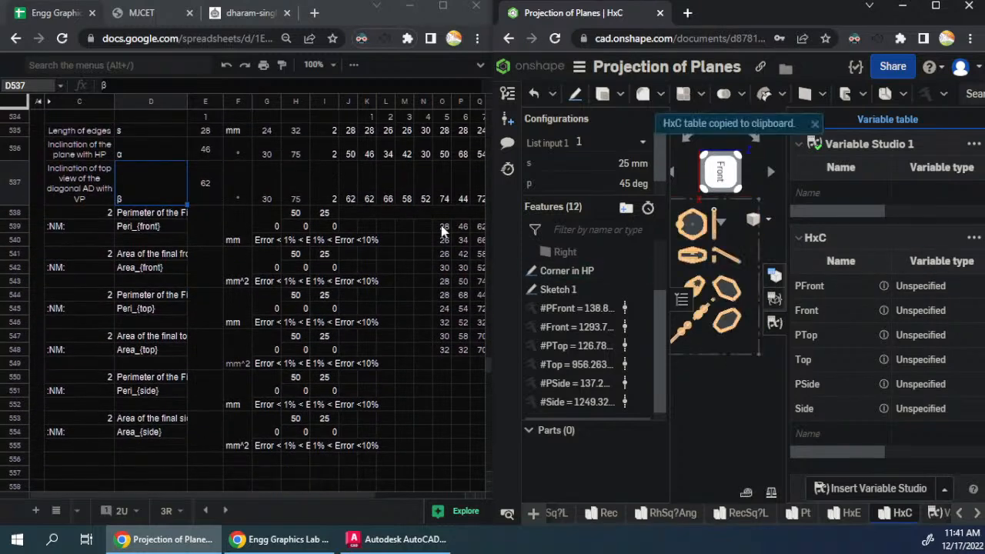
click(350, 227)
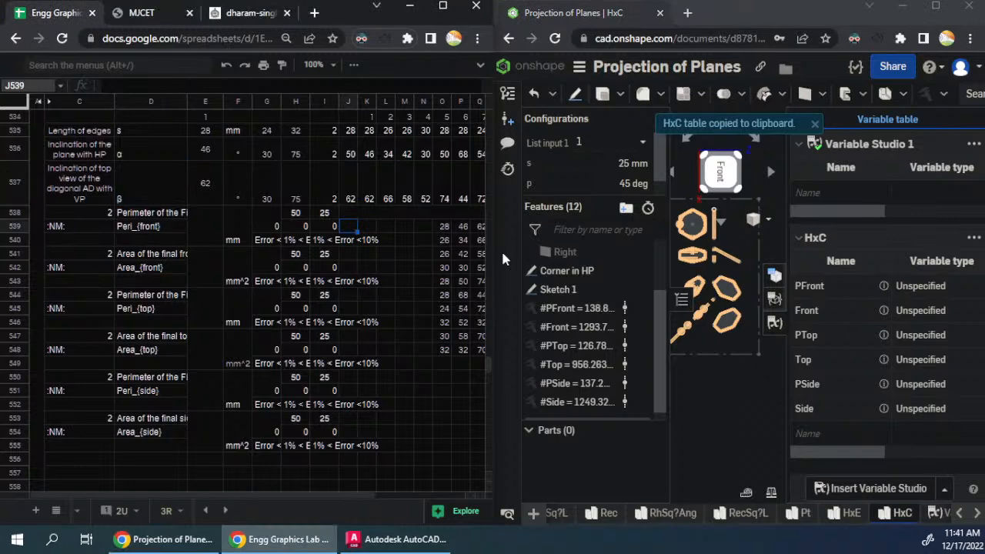
key(ctrl+v)
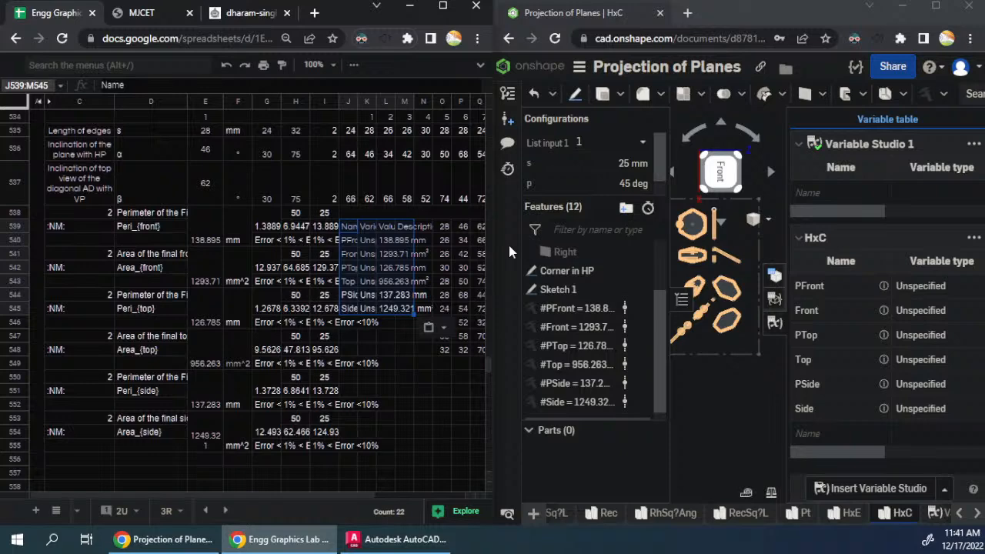
- Switch List input 1 to 2, copy the HxC variable table and paste it at J565 in the second question block
scroll(231, 308, down, 8)
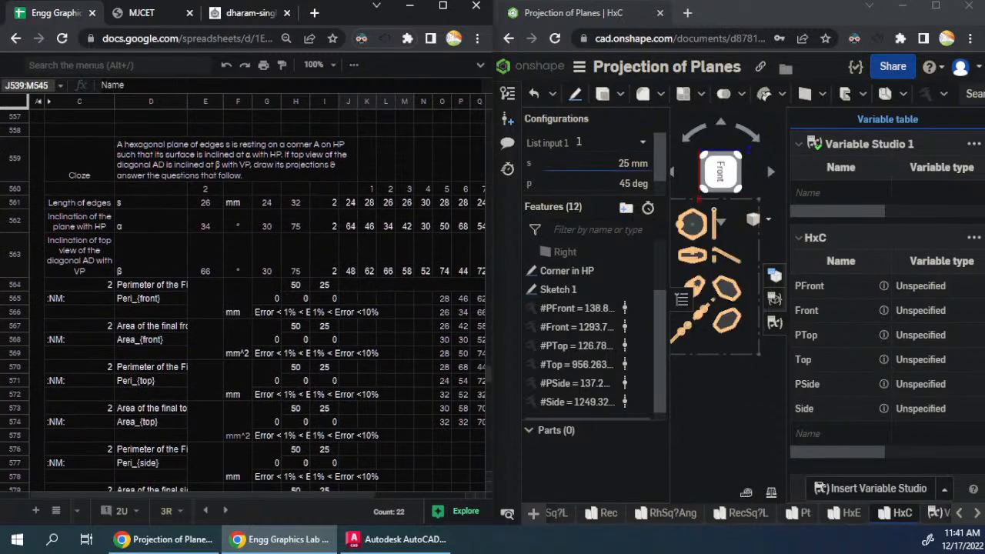
click(599, 144)
click(593, 202)
click(973, 238)
click(905, 260)
click(350, 298)
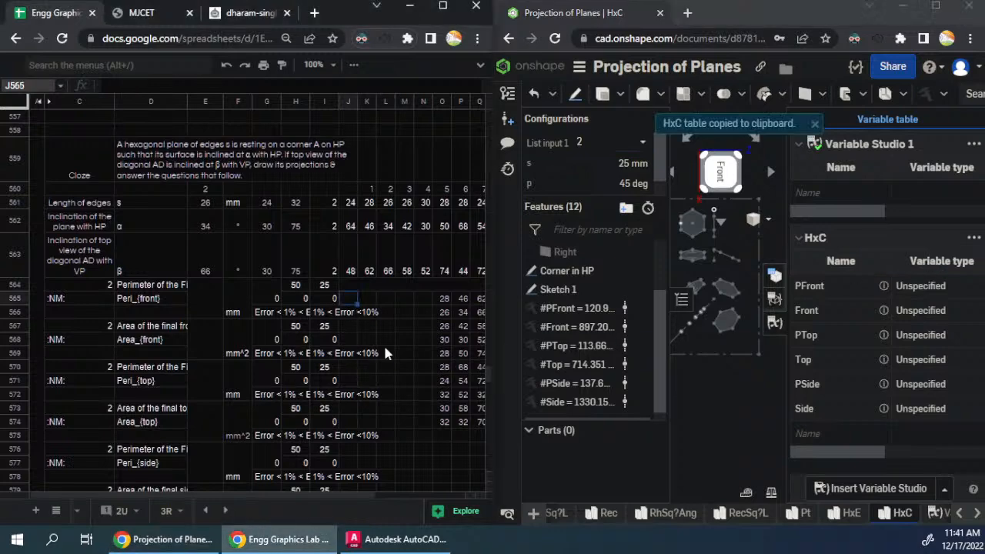
key(ctrl+v)
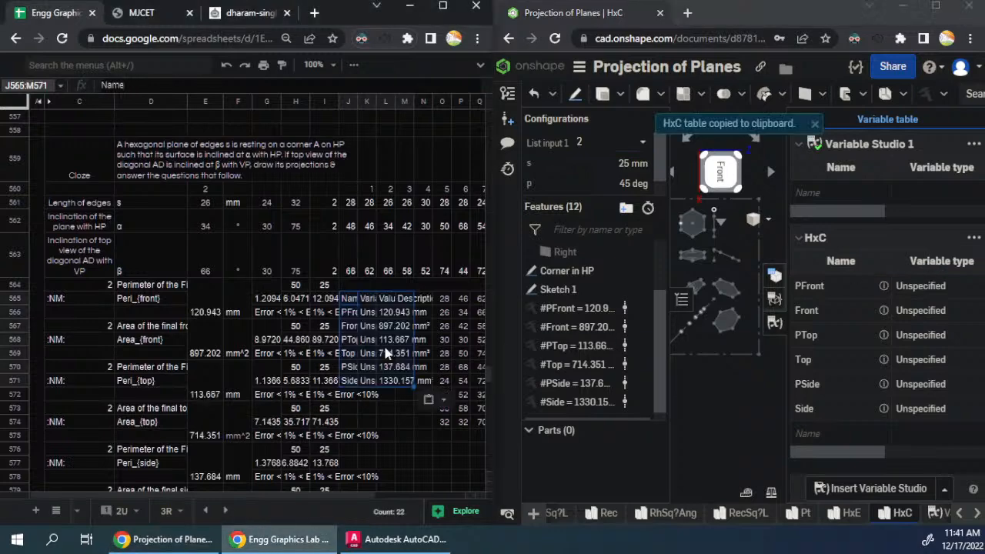
- Switch List input 1 to 3, copy the HxC variable table and paste it at J591 in the third question block
scroll(387, 353, down, 4)
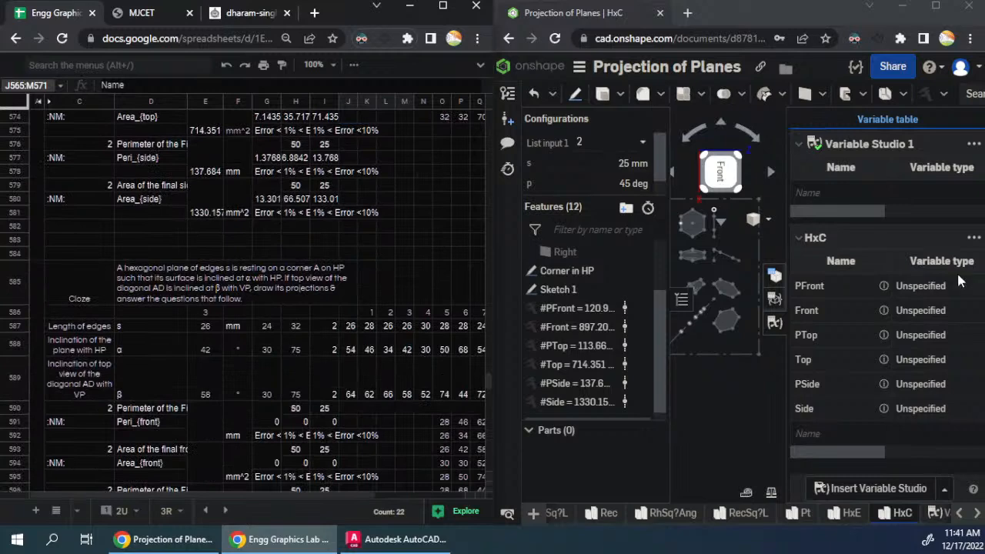
click(626, 146)
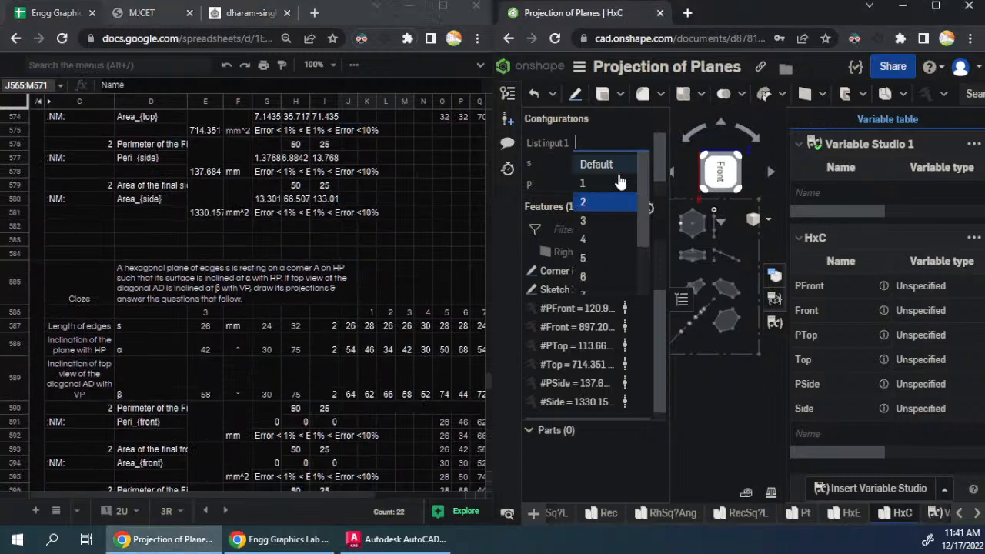
click(605, 221)
click(975, 239)
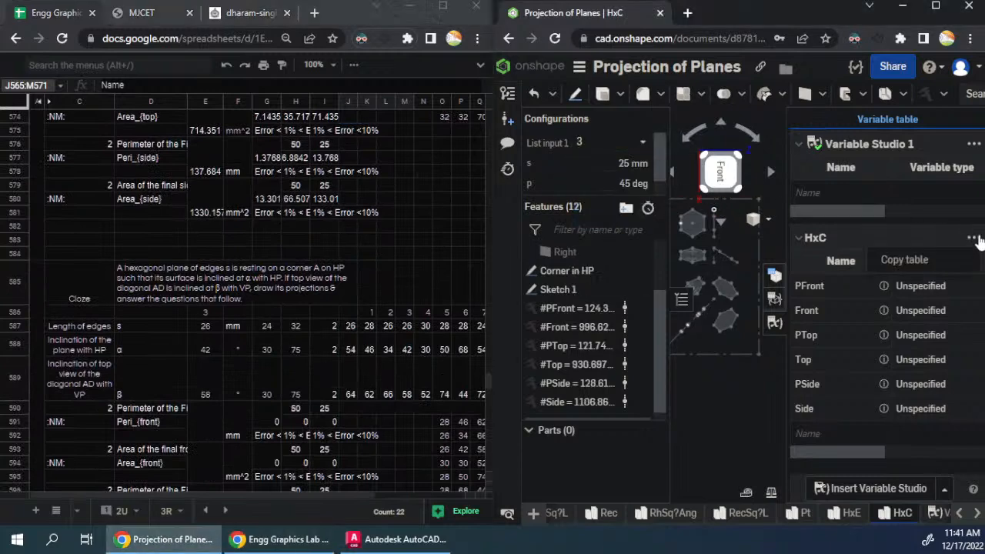
click(928, 263)
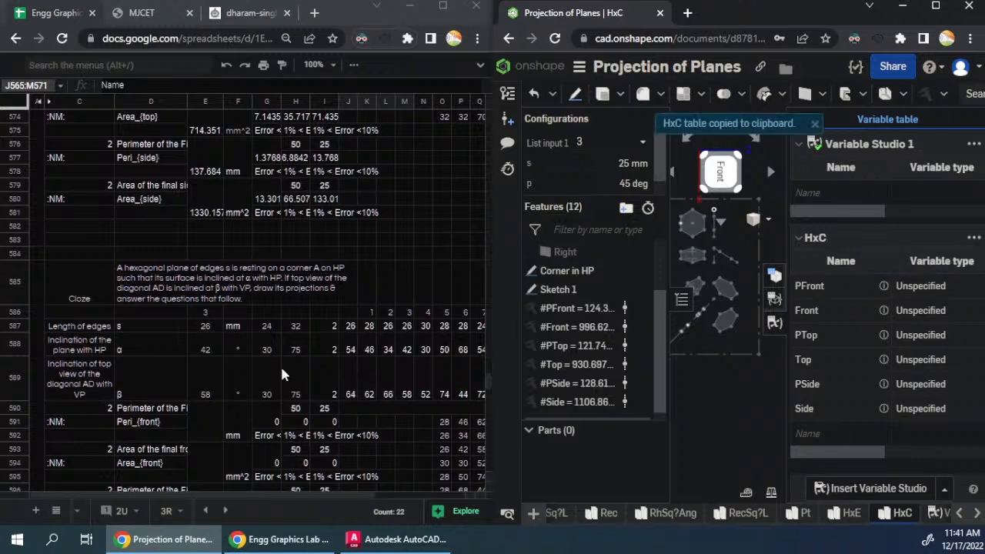
click(351, 420)
key(ctrl+v)
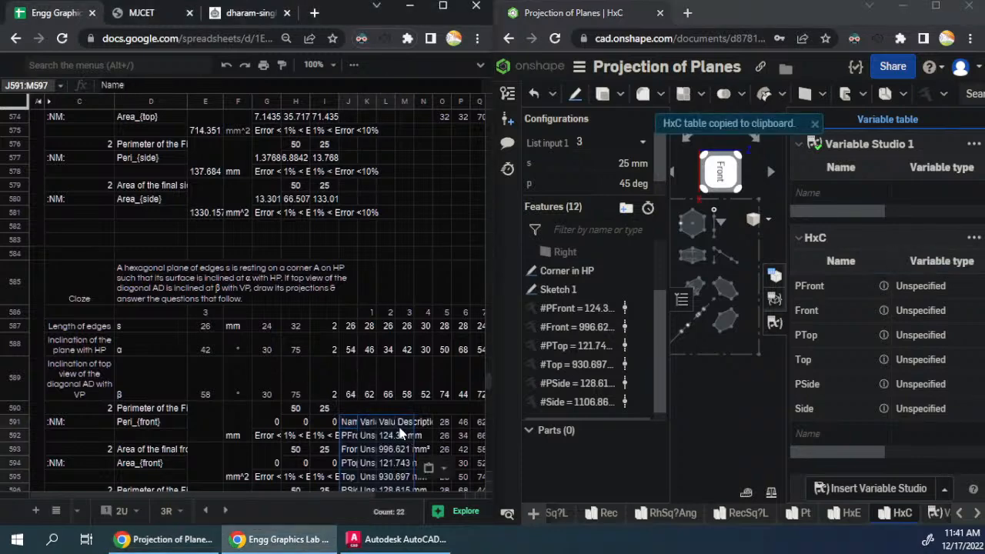
- Switch List input 1 to 4, copy the HxC variable table and paste it at J617 in the fourth question block
scroll(397, 430, down, 3)
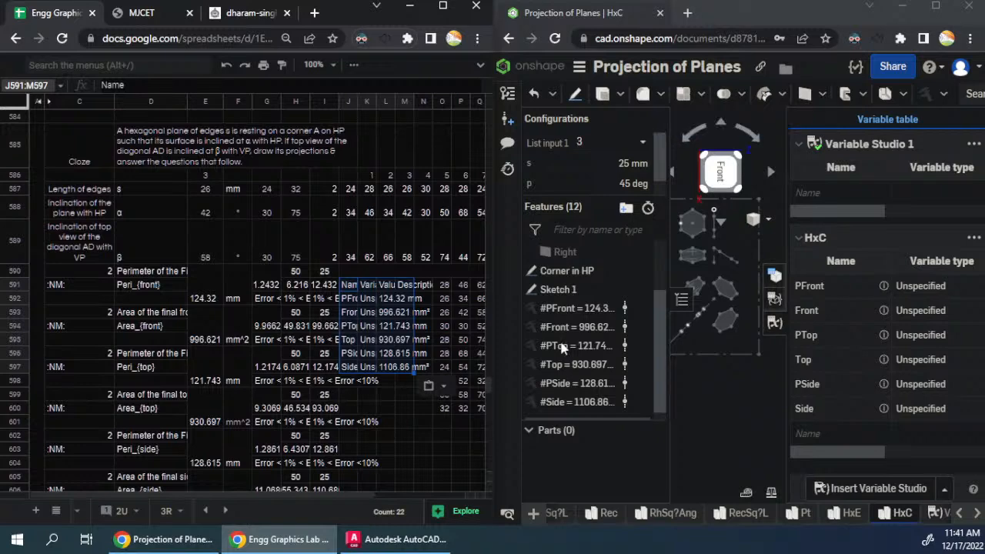
click(627, 144)
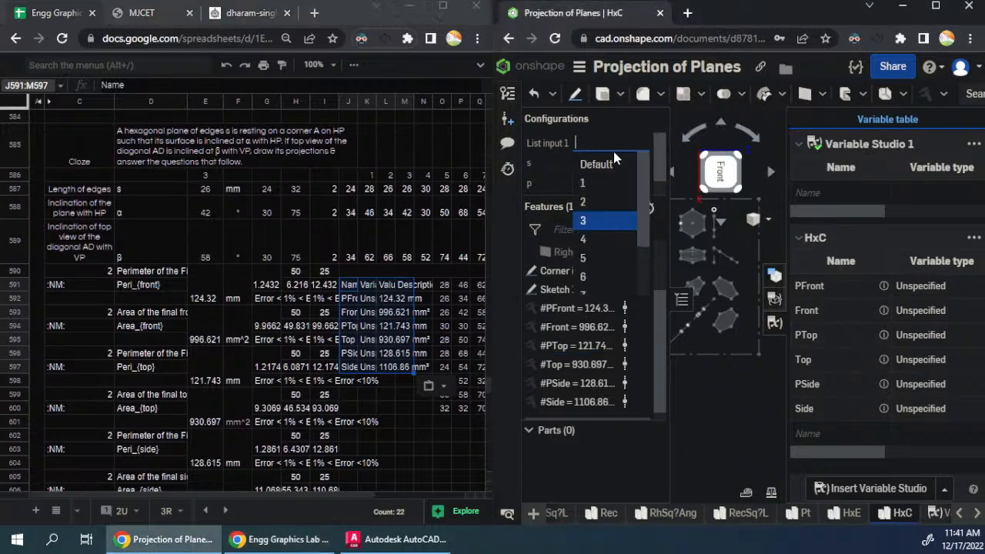
click(590, 241)
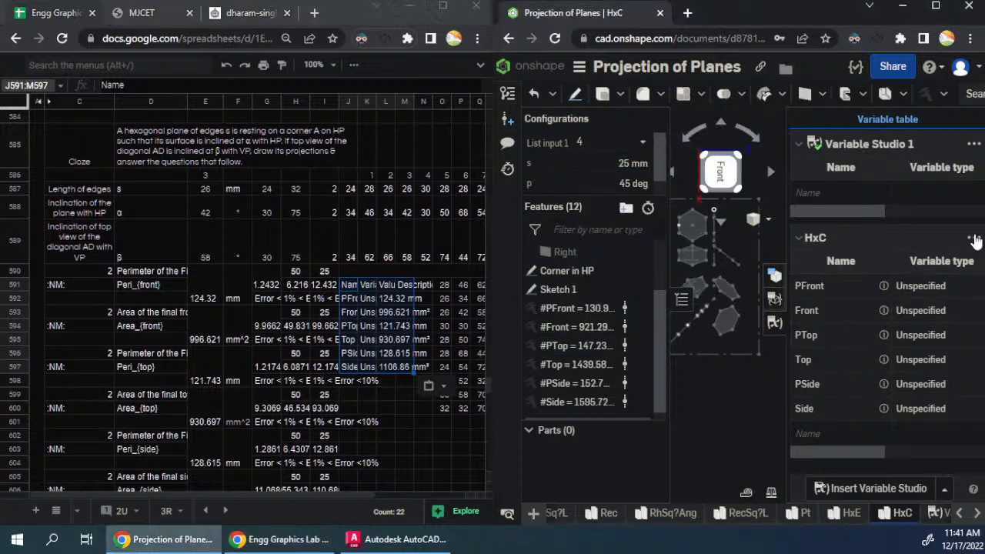
click(973, 238)
click(943, 264)
scroll(339, 369, down, 5)
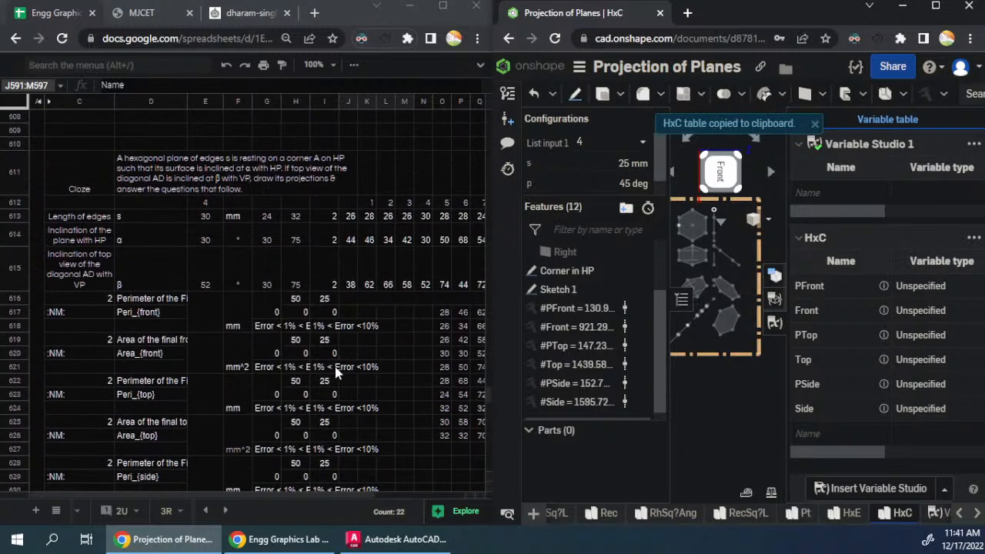
click(344, 314)
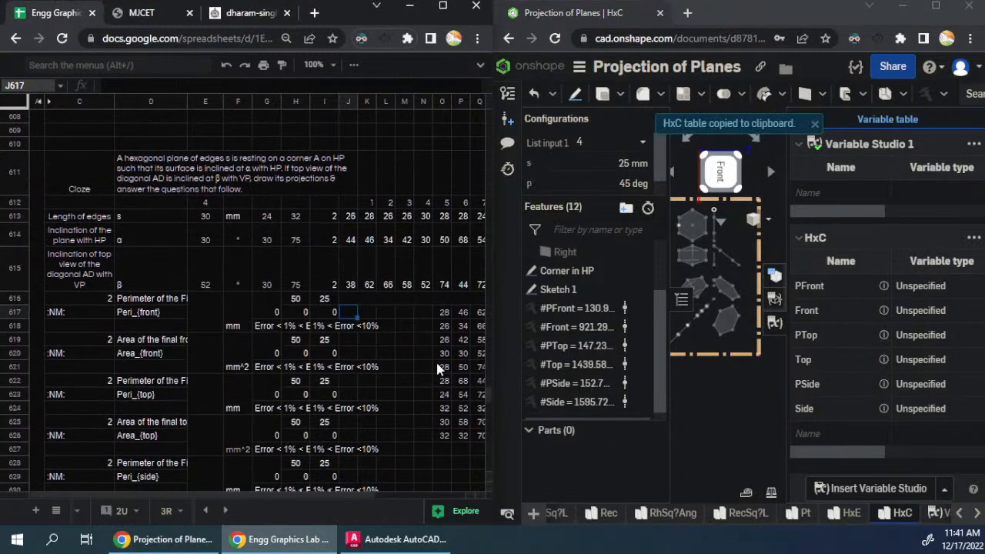
key(ctrl+v)
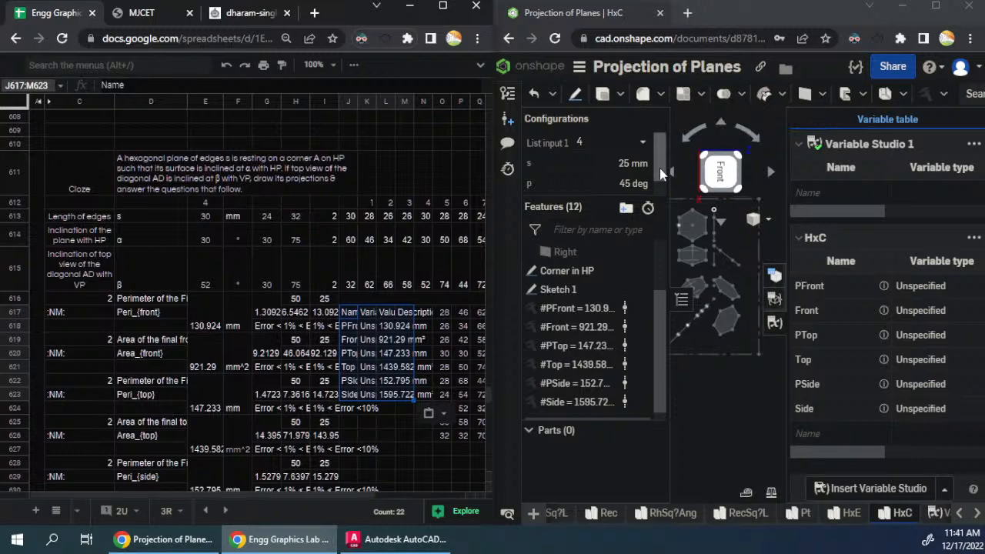
- Switch List input 1 to 5, copy the HxC variable table and paste it at J643 in the fifth question block
click(614, 144)
click(592, 256)
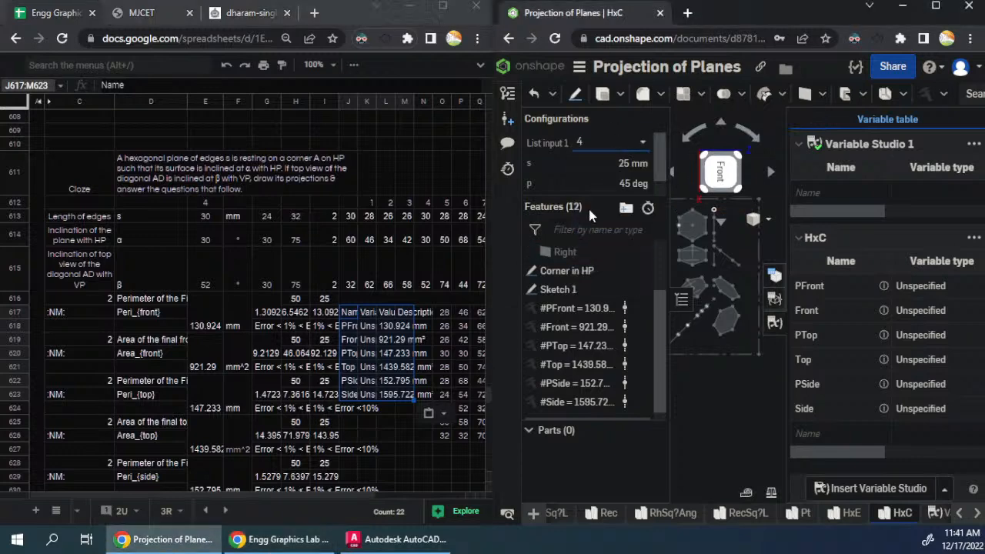
click(615, 142)
click(596, 256)
click(972, 239)
click(921, 264)
scroll(353, 451, down, 5)
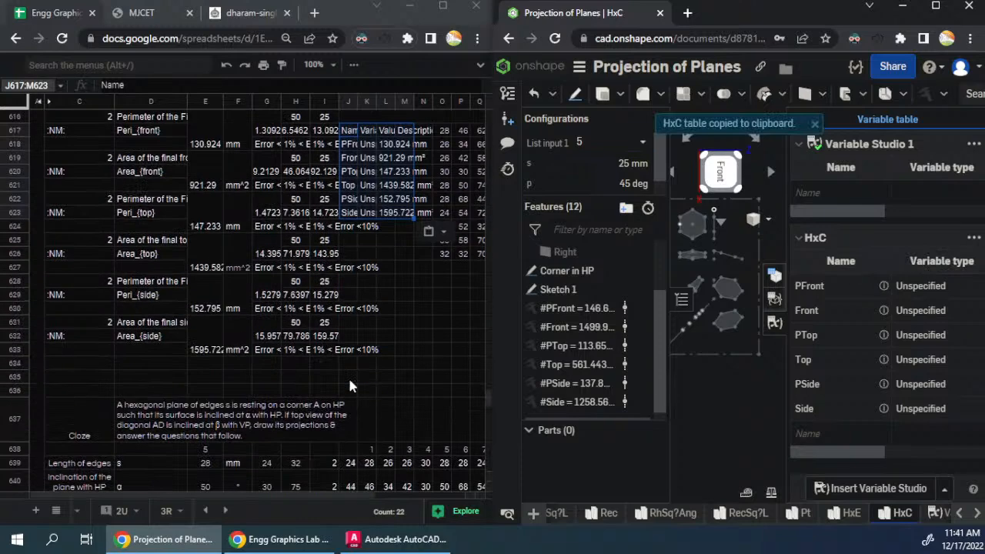
click(348, 369)
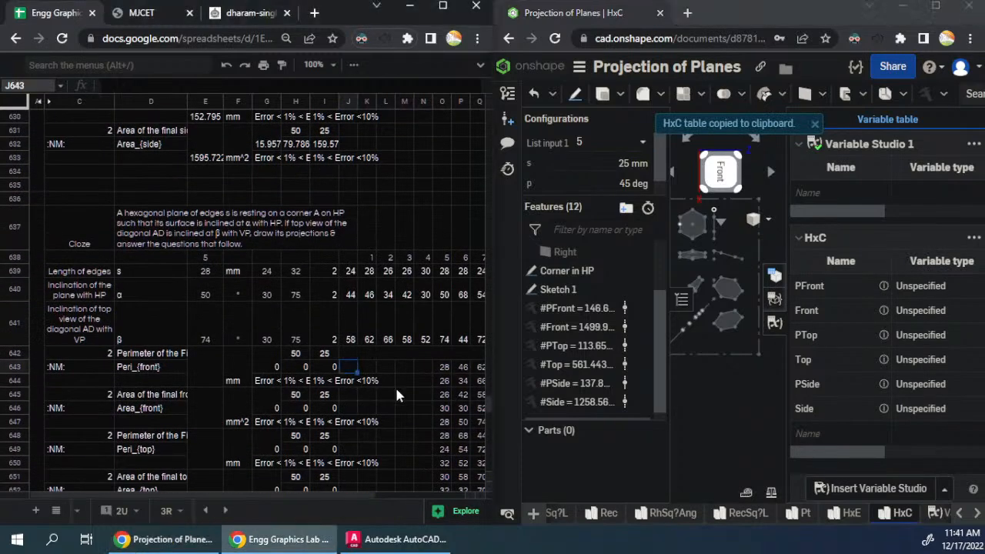
key(ctrl+v)
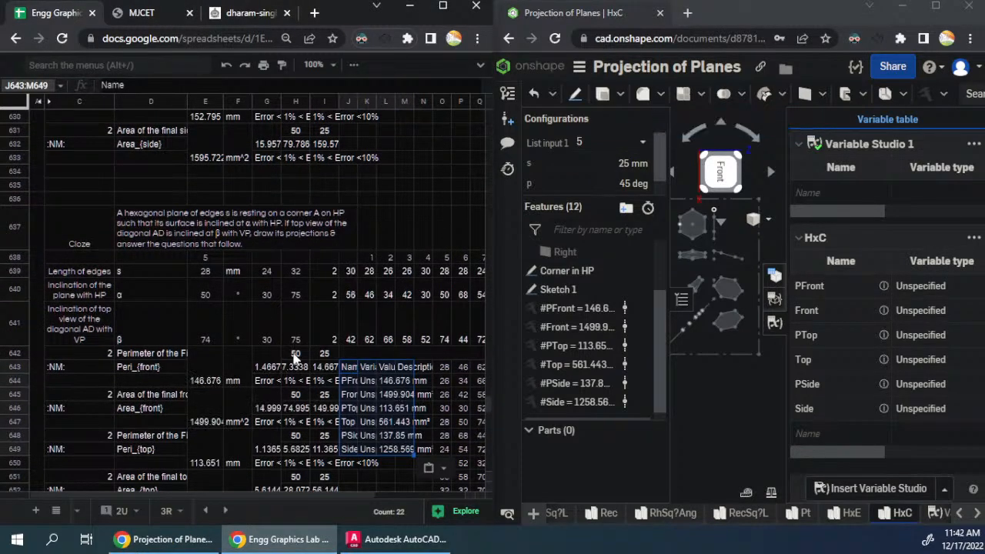
- Replace the =D637 reference in D663 with the question's plain text and remove the trailing blank space
scroll(339, 370, down, 6)
click(250, 329)
key(ctrl+c)
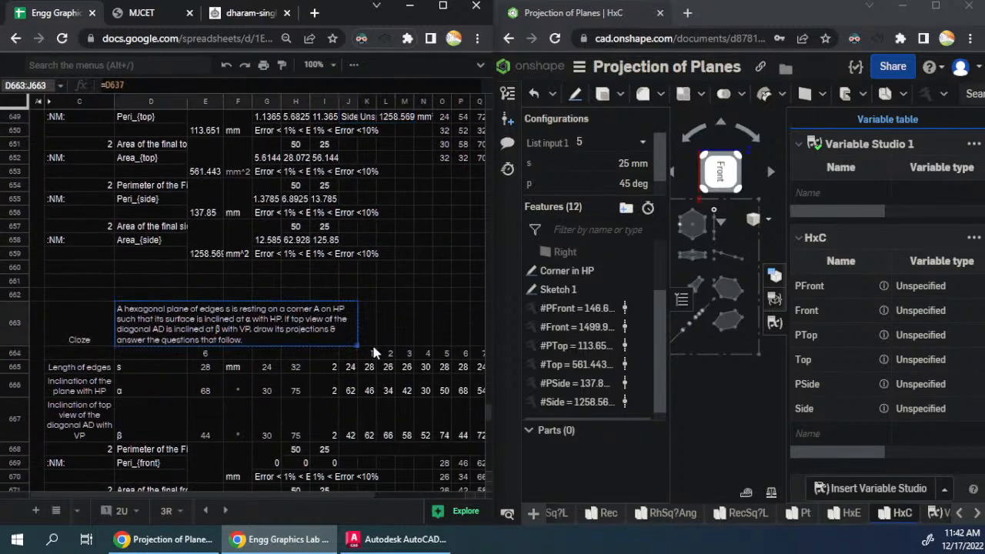
double_click(301, 331)
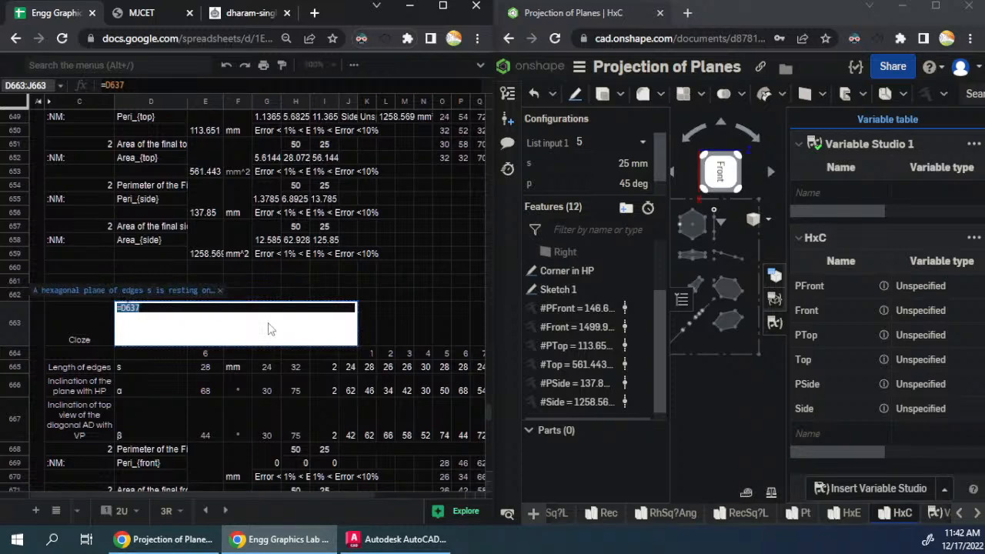
key(ctrl+v)
drag(283, 327, 200, 327)
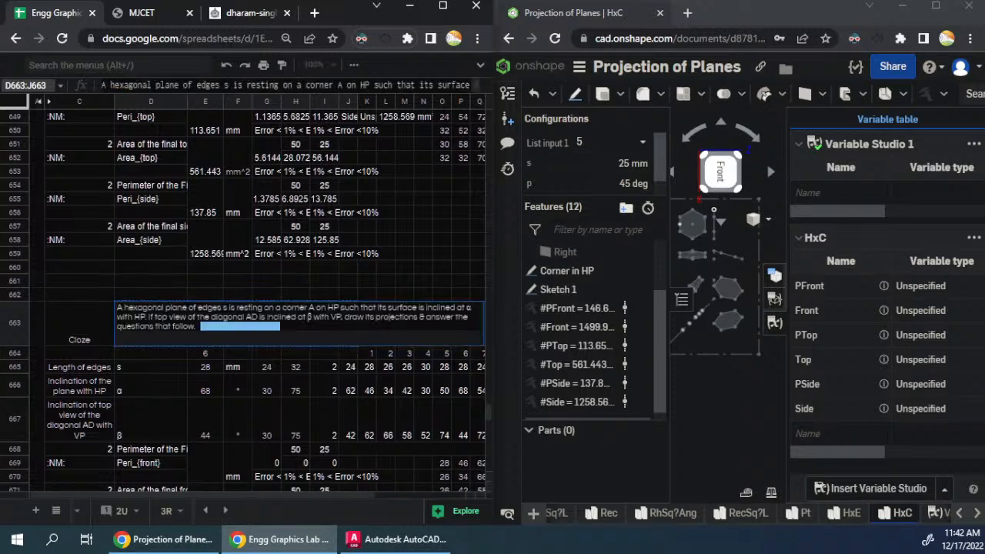
key(BackSpace)
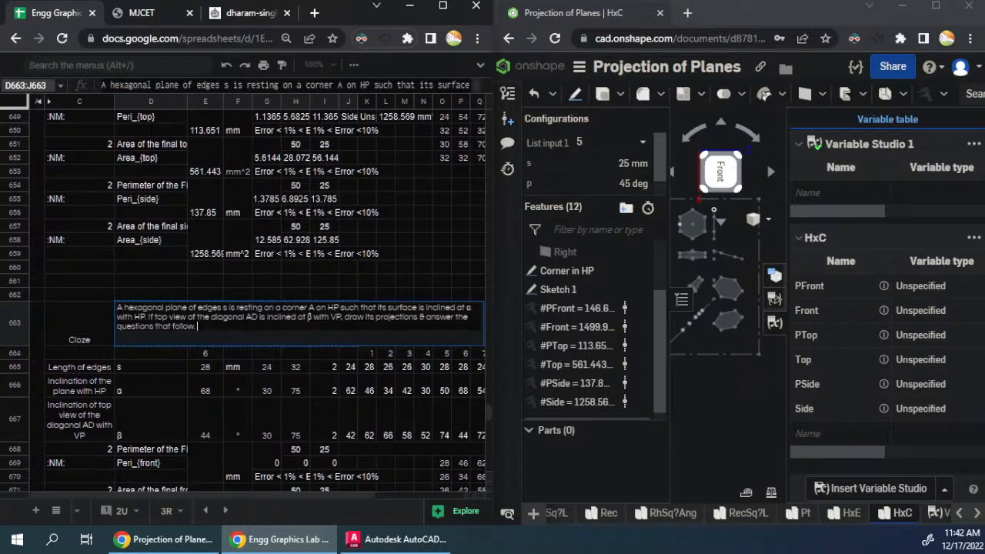
key(Return)
- In D663's question text, change "resting on a corner A on HP" to "resting with a corner A in VP"
double_click(224, 328)
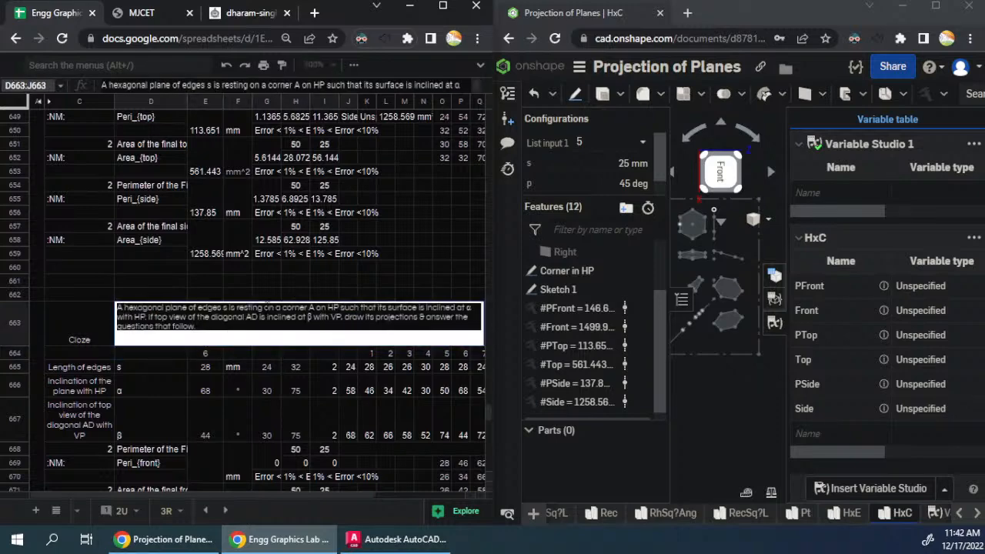
key(Escape)
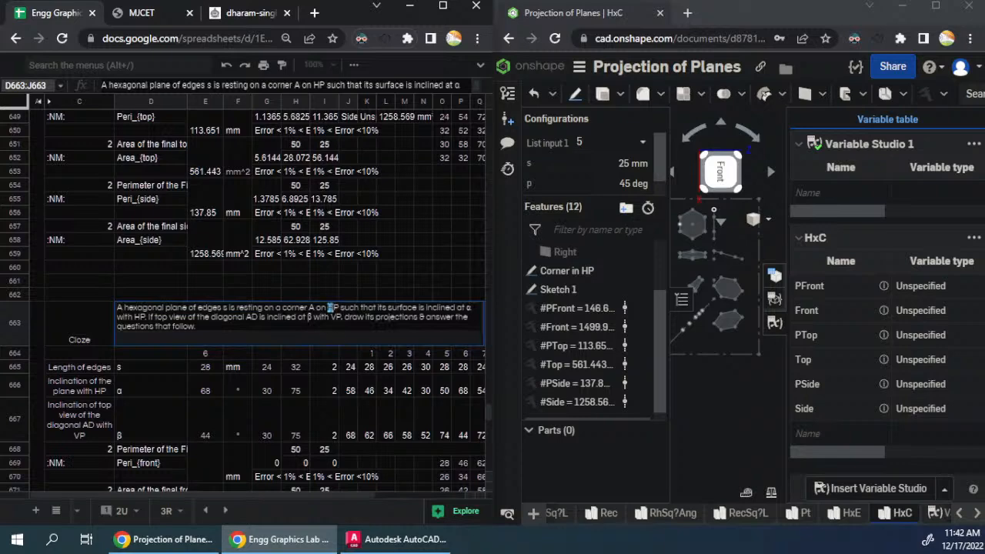
text(V)
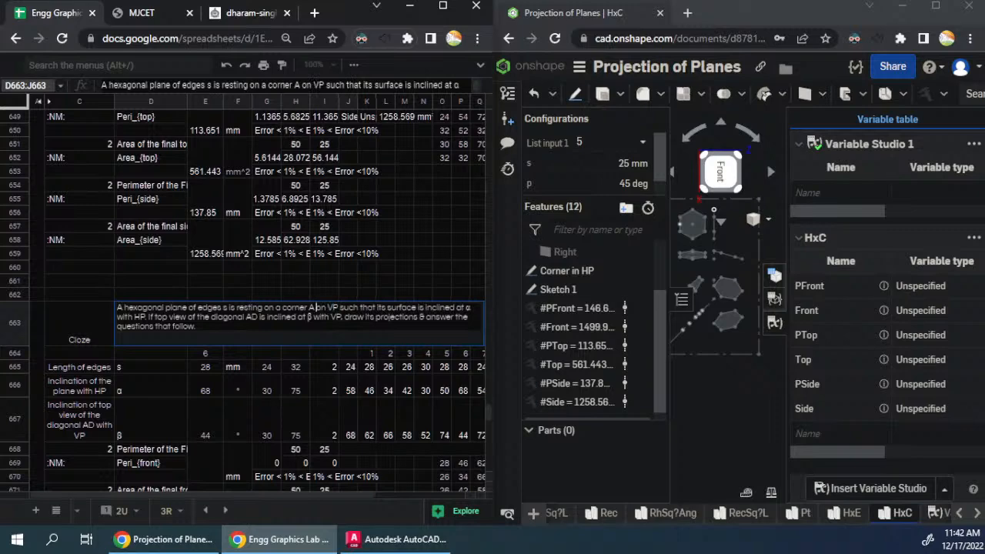
click(265, 307)
key(shift+Right)
key(ctrl+Right)
key(ctrl+Right)
key(ctrl+Right)
key(ctrl+Right)
key(shift+Right)
text(i)
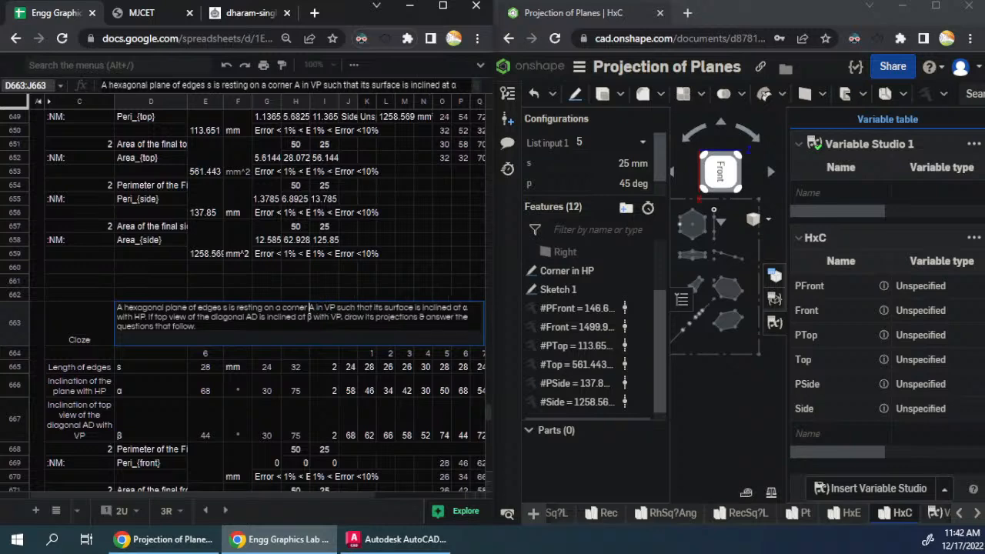
key(shift+Right)
key(shift+Right)
text(with)
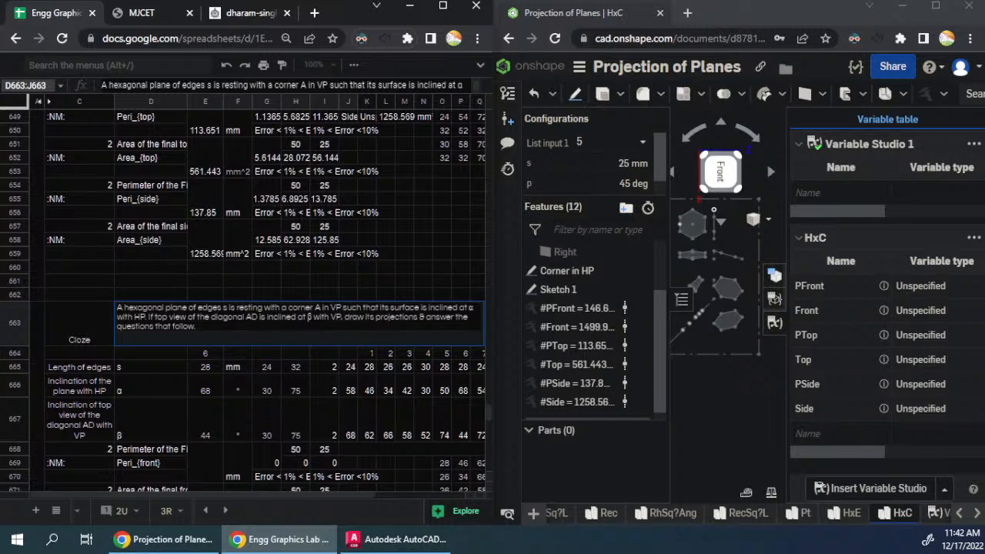
- In D663's question text, make the surface inclined at α with VP and change "top view" of diagonal AD to "front view"
click(145, 317)
key(Left)
key(shift+Left)
text(V)
key(Right)
key(Right)
key(Right)
key(Right)
key(Right)
key(Right)
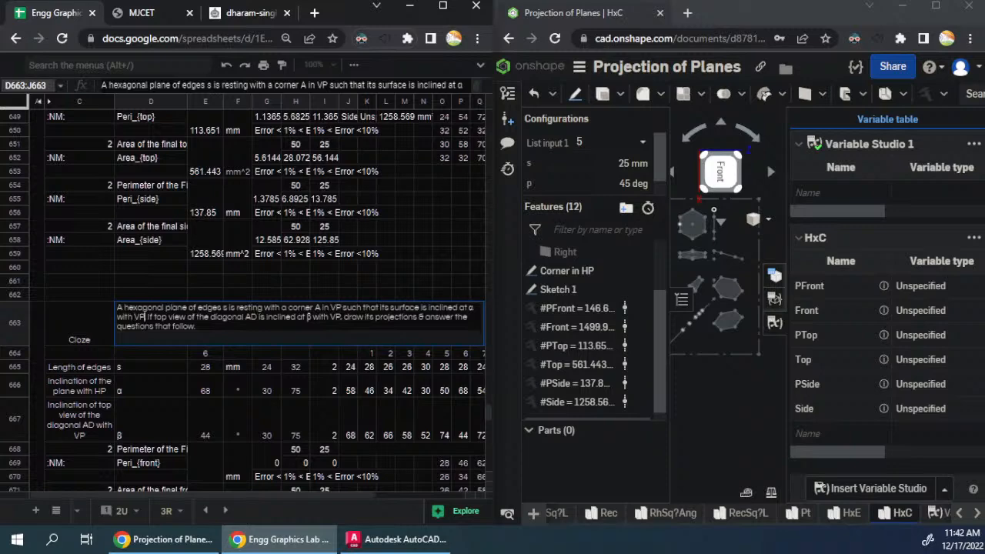
key(shift+Right)
key(shift+Right)
key(shift+Right)
text(front)
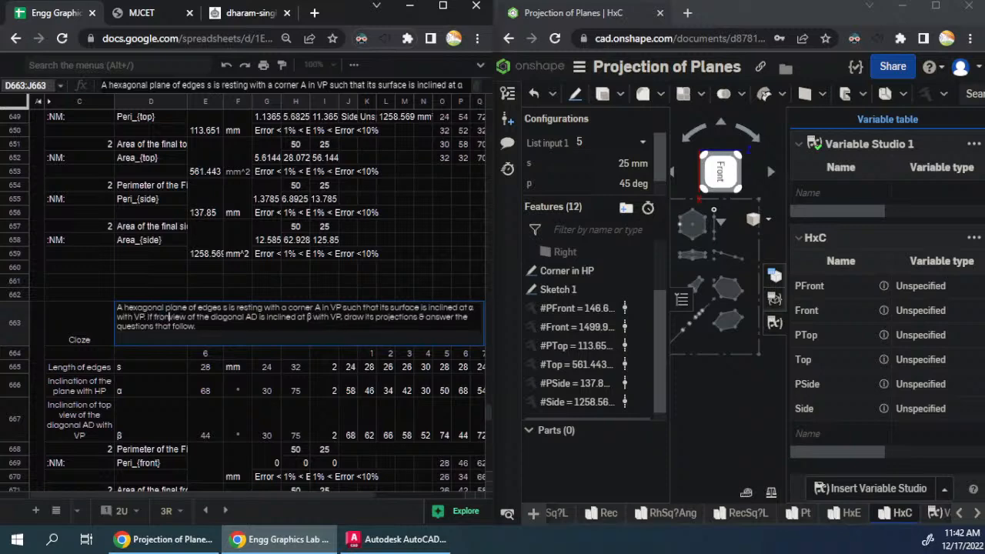
- In D663's question text, make the front view of diagonal AD inclined at β with HP instead of VP
key(ctrl+Right)
key(ctrl+Right)
key(ctrl+Right)
key(ctrl+Right)
key(ctrl+Right)
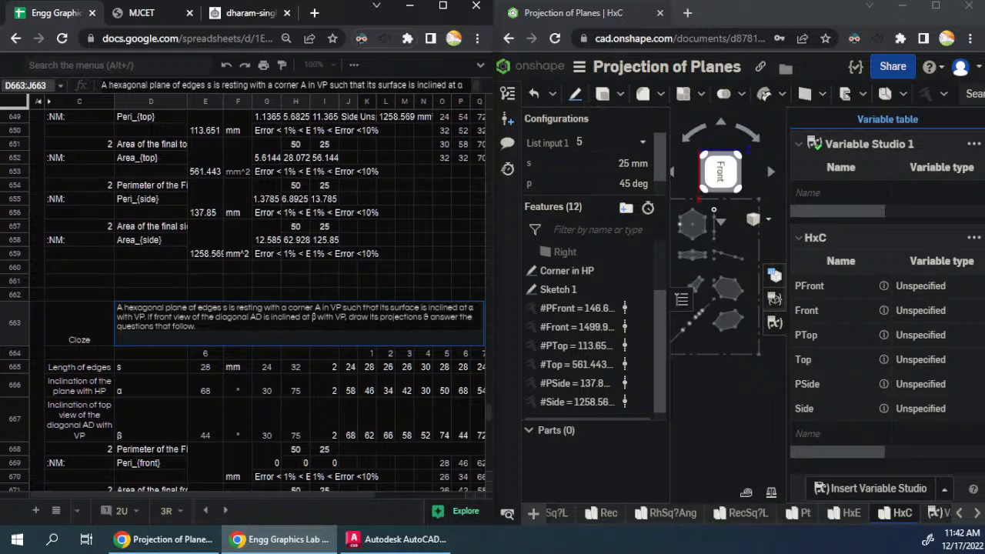
key(ctrl+Right)
key(ctrl+Right)
key(ctrl+Right)
key(ctrl+Right)
key(ctrl+Right)
key(shift+Right)
text(H)
key(Return)
- Replace the label references in C665:C667 with their plain text values
key(Down)
key(Left)
key(Down)
key(Up)
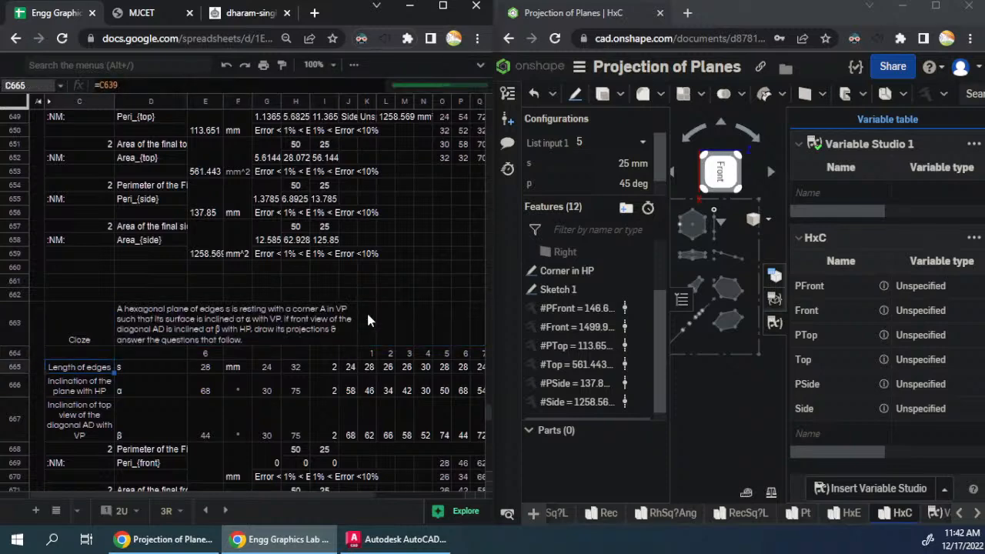
key(shift+Down)
key(shift+Down)
key(ctrl+c)
key(ctrl+shift+v)
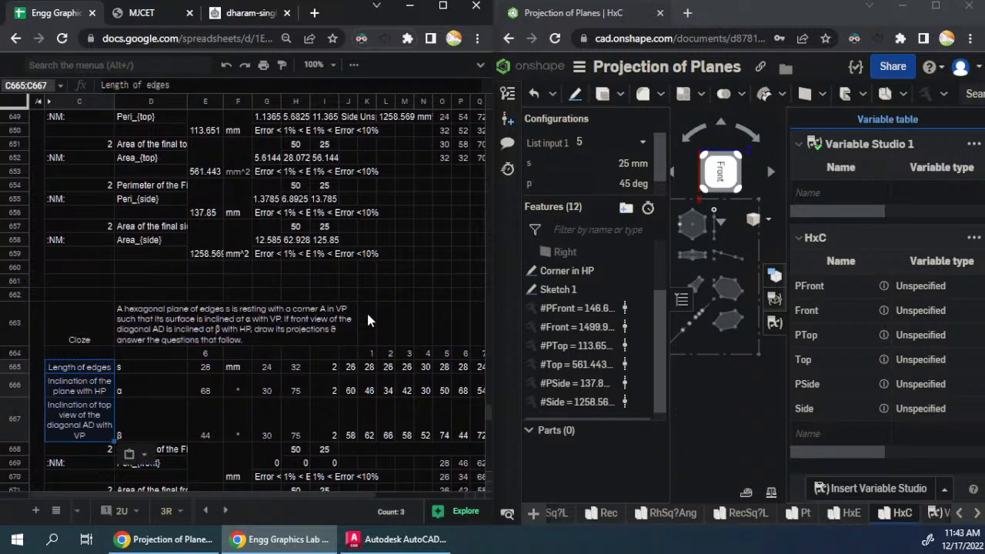
- Change the label in C666 to "Inclination of the plane with VP"
key(Down)
key(Return)
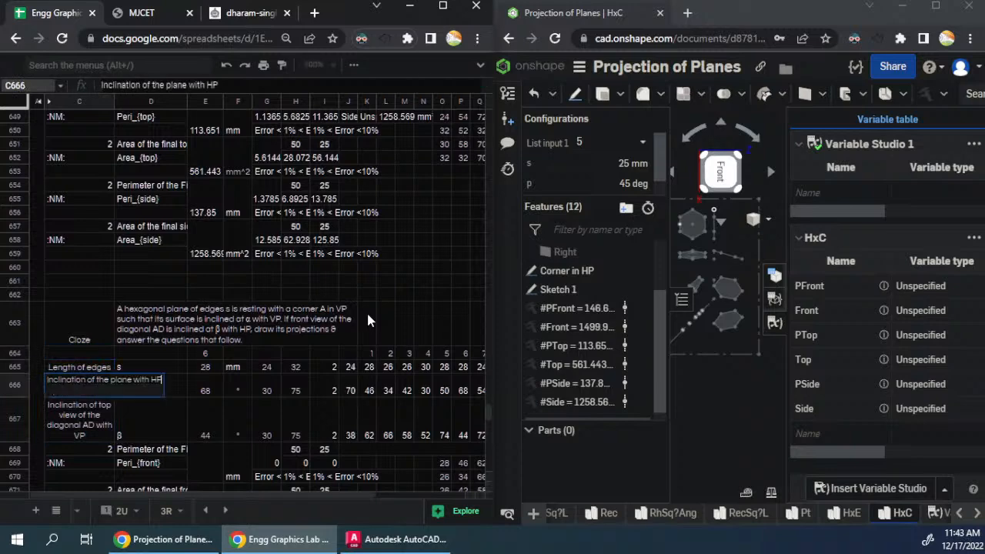
key(shift+Right)
text(V)
key(Return)
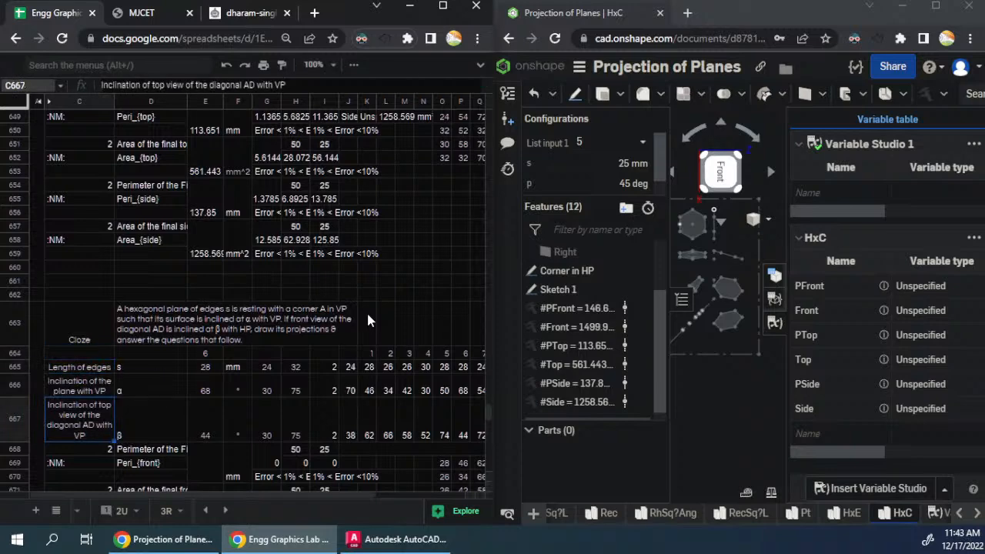
- In C667's label, change "top view" of the diagonal AD to "front view"
key(Return)
key(ctrl+Left)
key(ctrl+Left)
key(ctrl+Left)
key(ctrl+Left)
key(ctrl+Left)
key(ctrl+Left)
key(ctrl+Left)
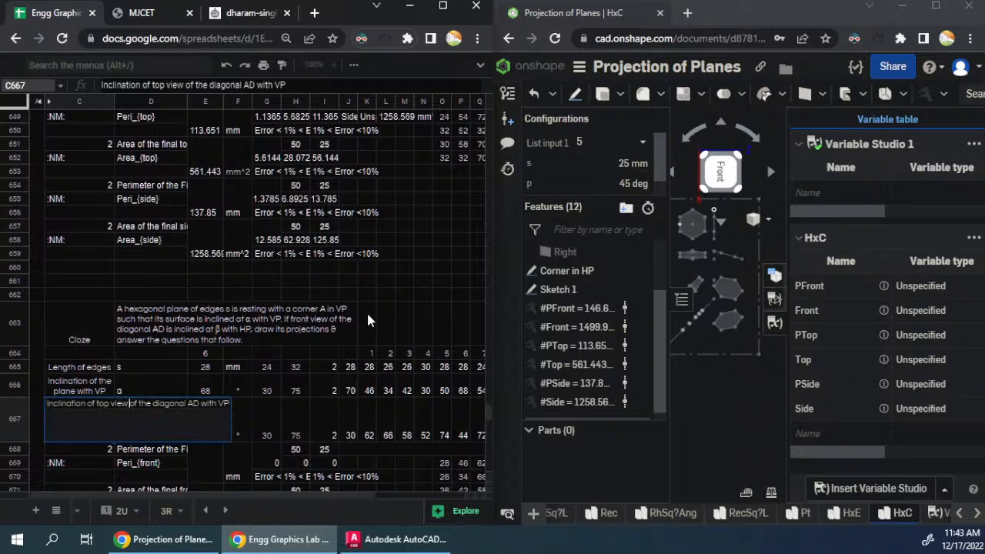
key(ctrl+shift+Left)
text(front)
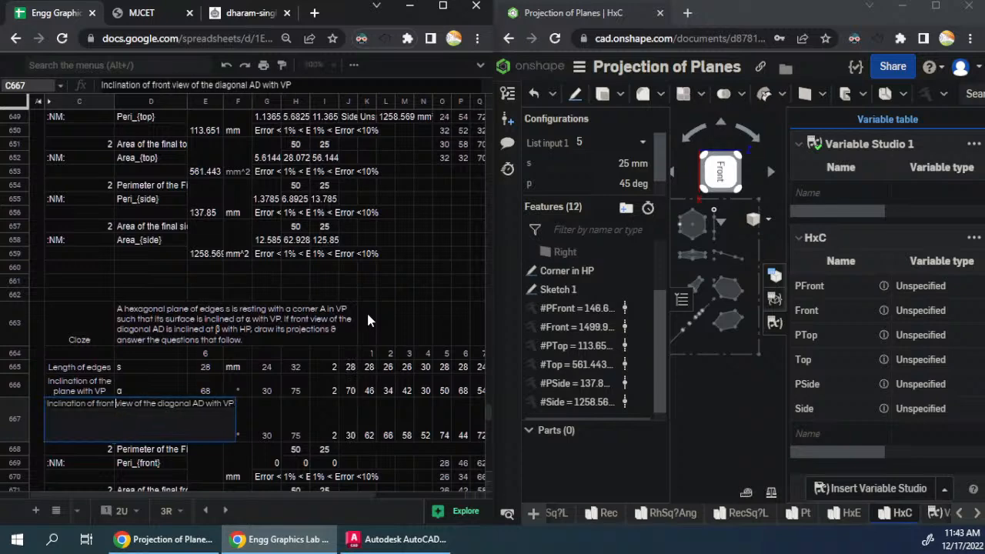
- In C667's label, replace the ending "VP" with "xy"
key(ctrl+Right)
key(ctrl+Right)
key(ctrl+Right)
key(ctrl+Right)
key(ctrl+Right)
key(shift+Right)
key(shift+Right)
text(xy)
key(Return)
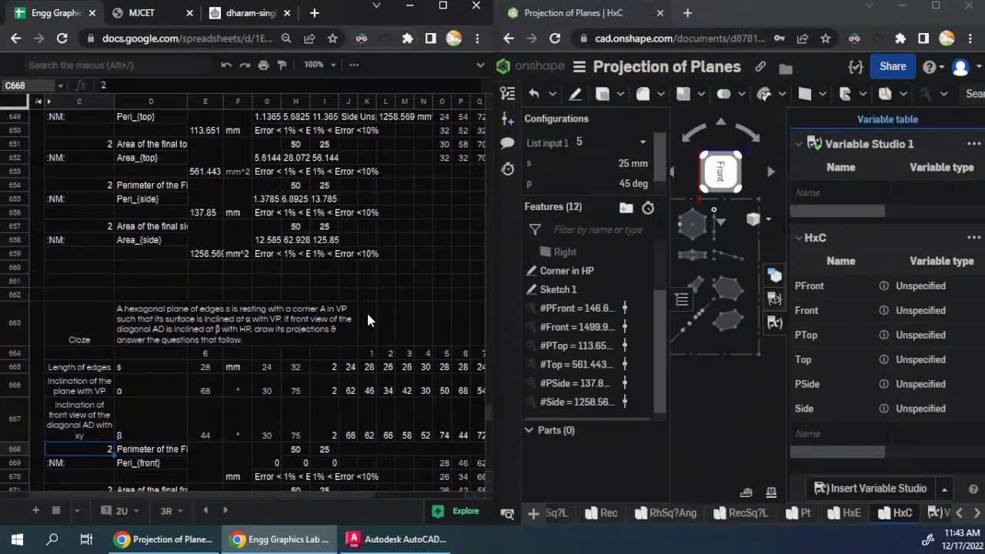
- Set up a find and replace from "iew of the diagonal AD with VP" to "iew of the diagonal AD with xy", copied from C667
double_click(90, 426)
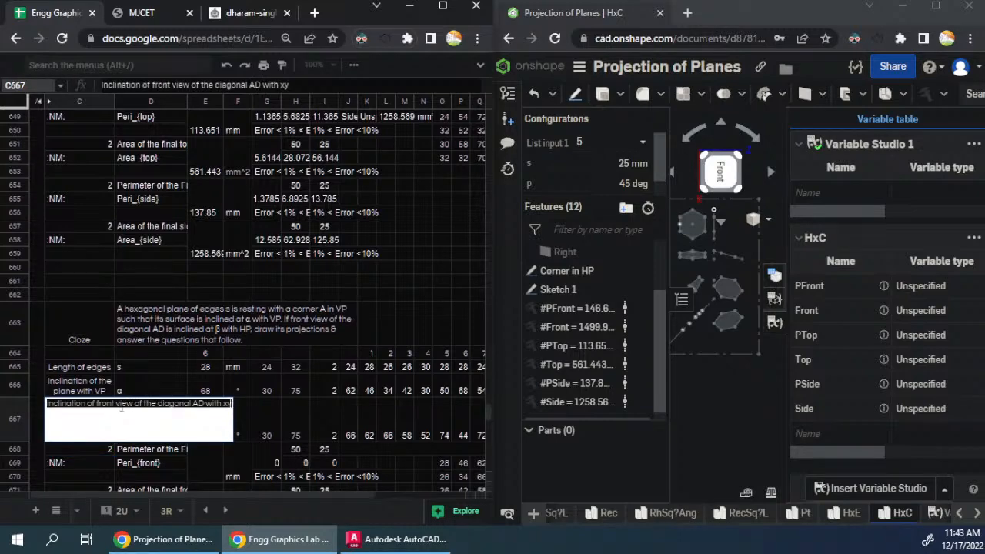
drag(119, 408, 356, 412)
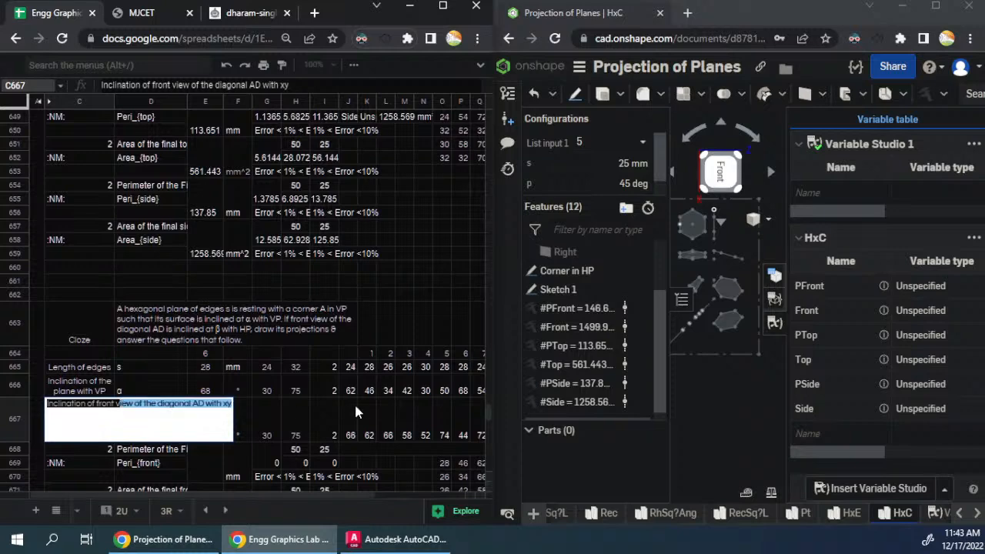
key(Escape)
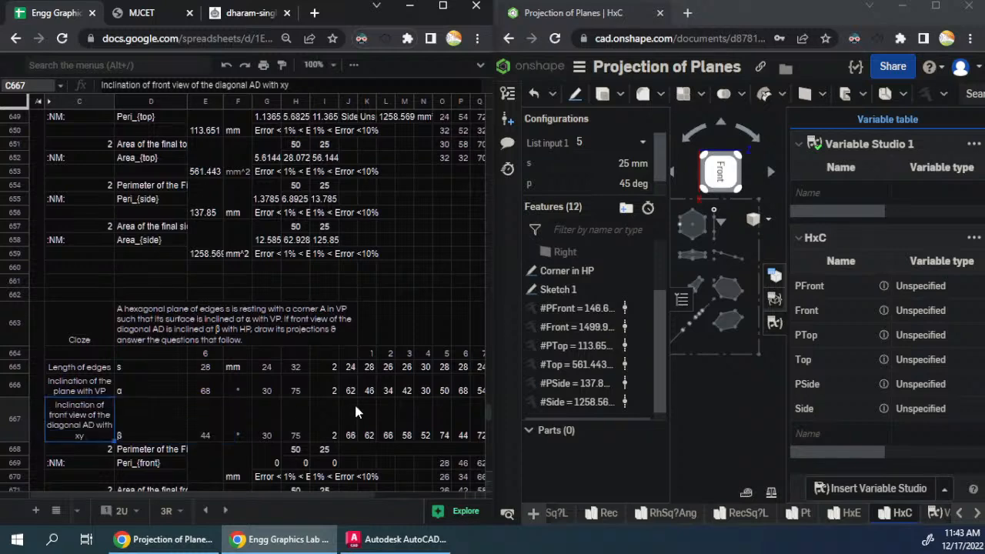
key(ctrl+h)
key(ctrl+v)
click(217, 213)
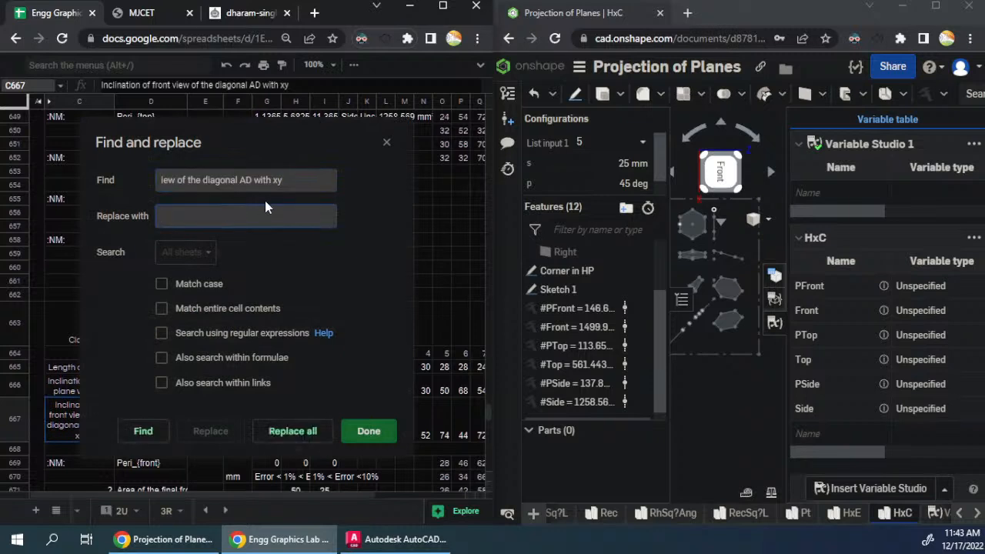
key(ctrl+v)
double_click(277, 180)
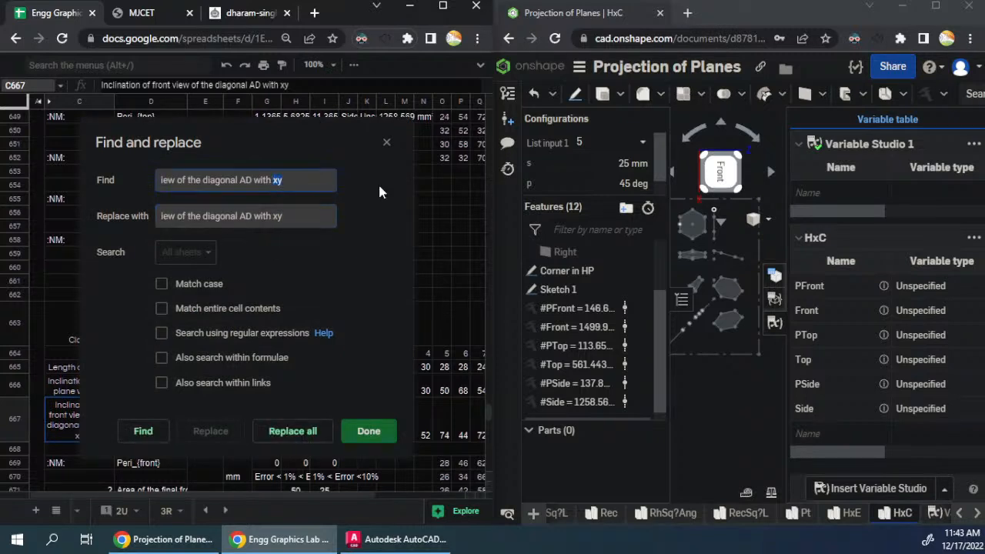
text(VP)
- Move the find and replace dialog aside and limit its search to this sheet
click(144, 431)
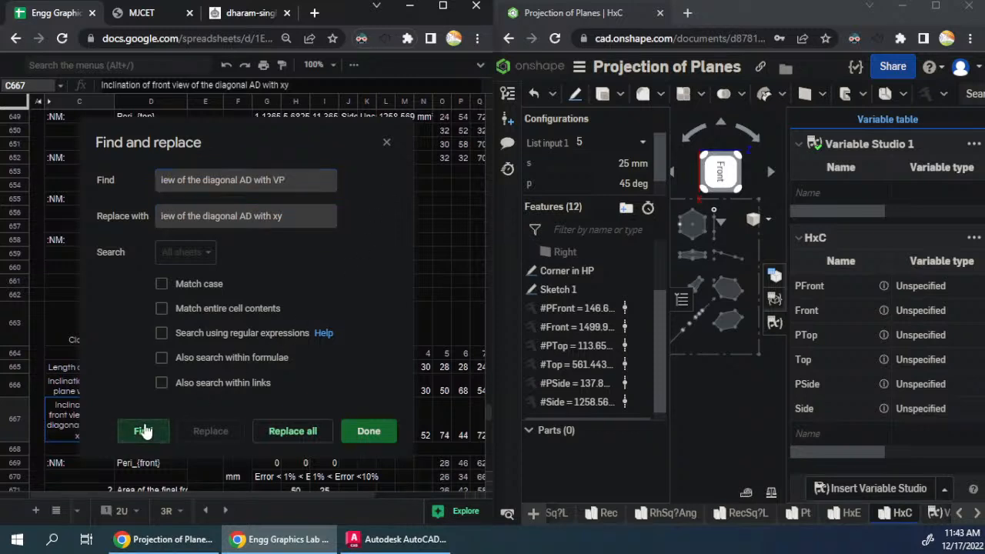
drag(255, 125, 446, 124)
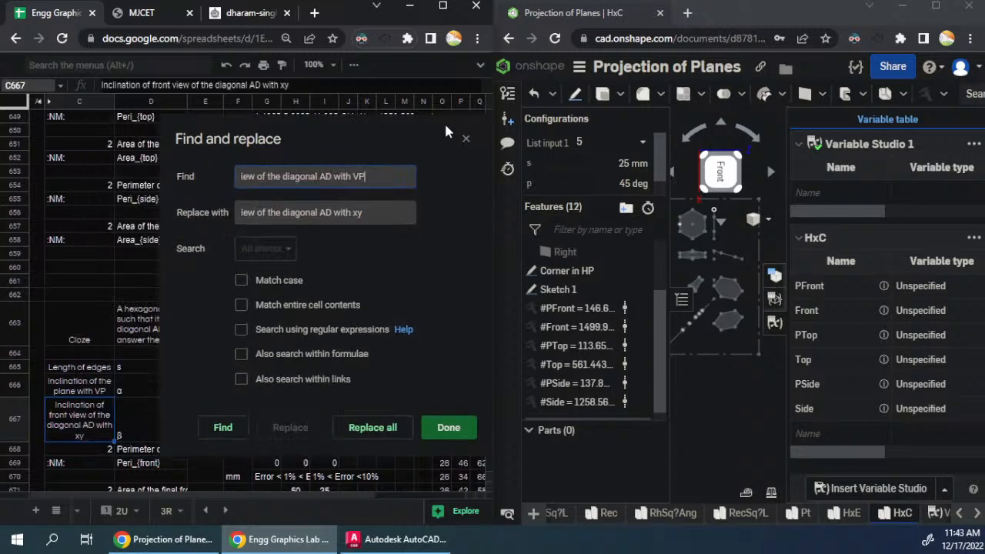
click(271, 262)
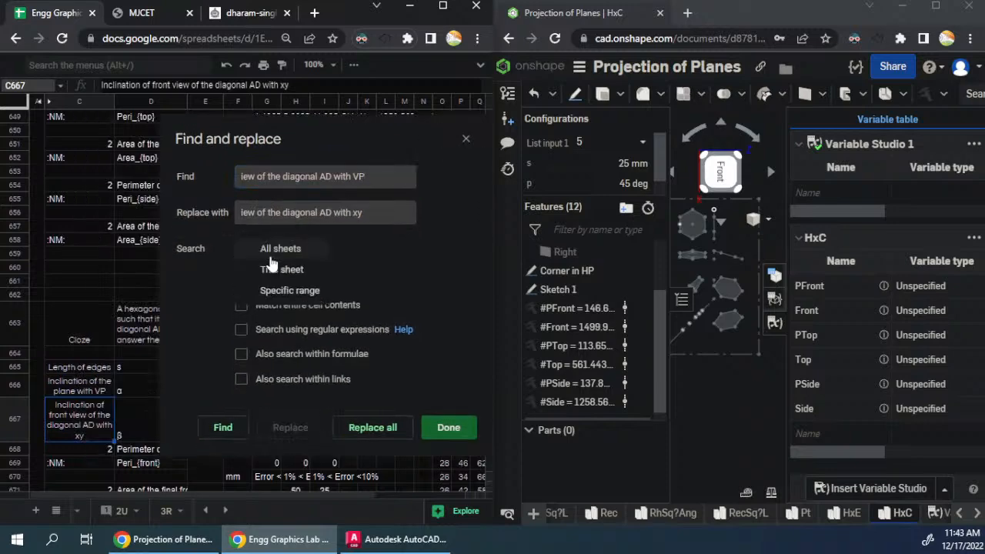
click(285, 267)
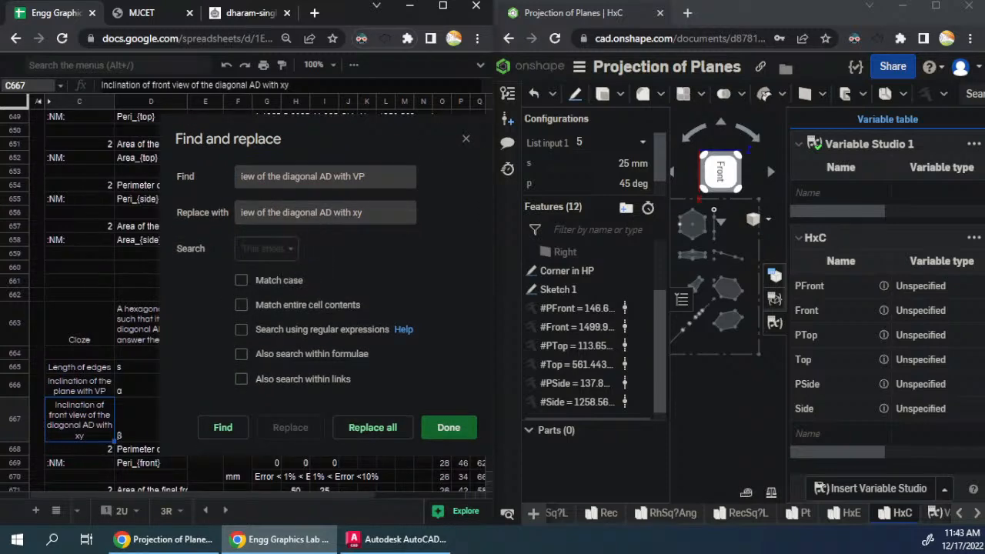
- Search this sheet for "iew of the diagonal AD with HP"
click(353, 177)
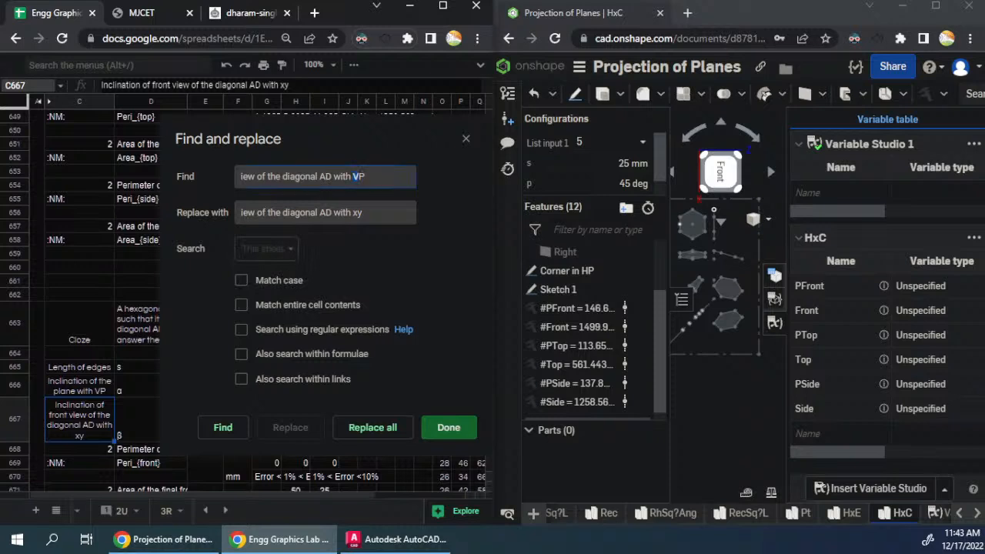
text(H)
click(223, 429)
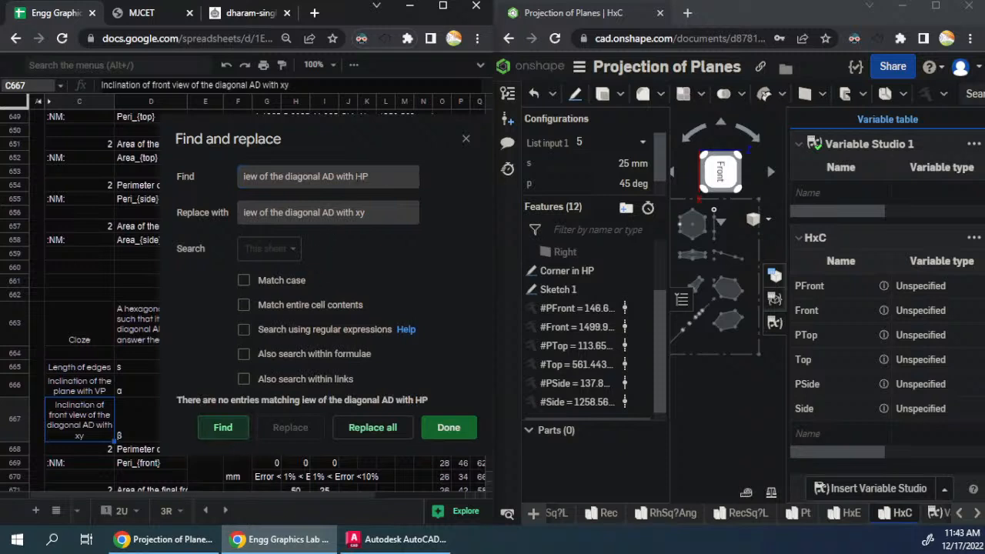
- Replace every "iew of the diagonal AD with VP" on this sheet with "iew of the diagonal AD with xy"
drag(354, 177, 361, 177)
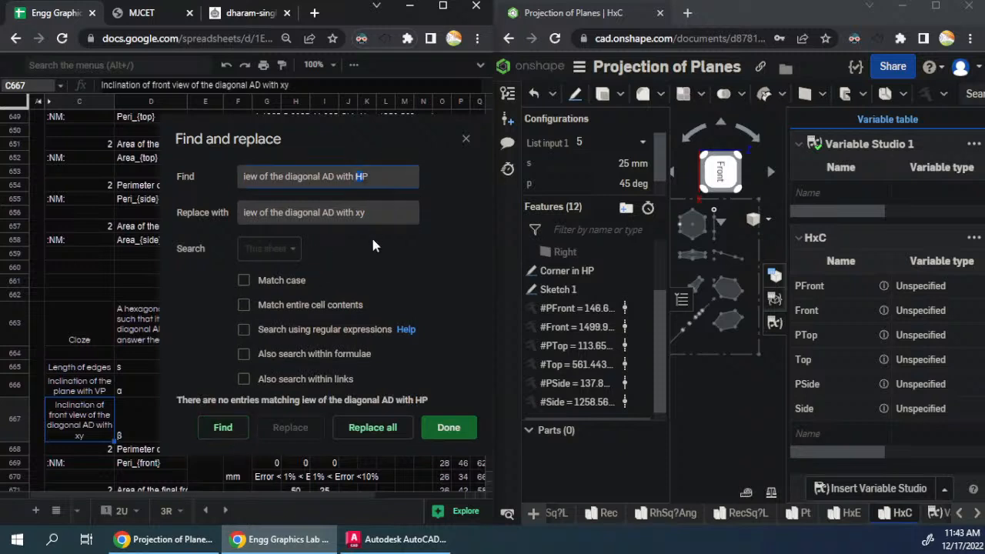
text(V)
click(223, 428)
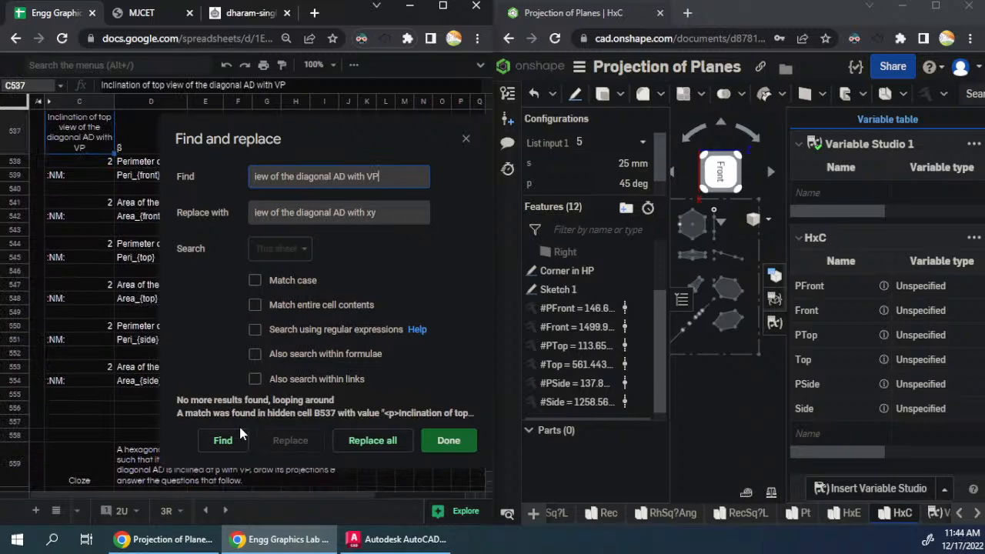
click(357, 444)
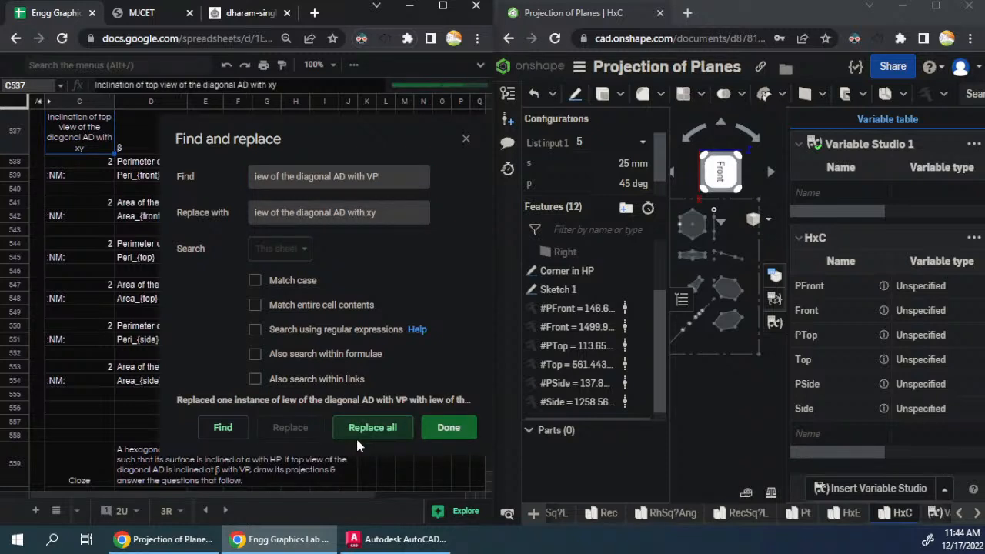
- Check this sheet once more for "iew of the diagonal AD with HP" and close the find and replace dialog
click(385, 183)
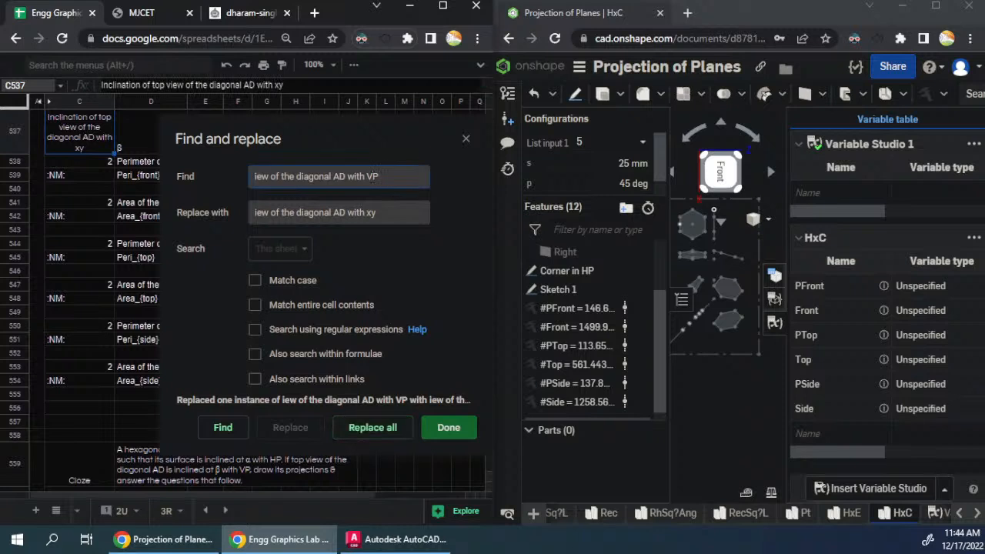
drag(371, 176, 366, 176)
text(H)
click(238, 432)
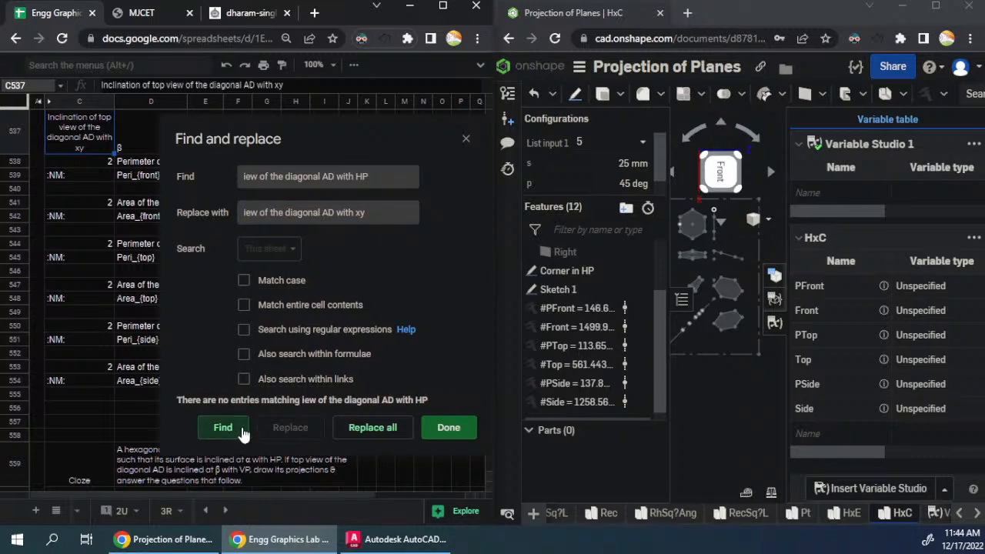
key(Escape)
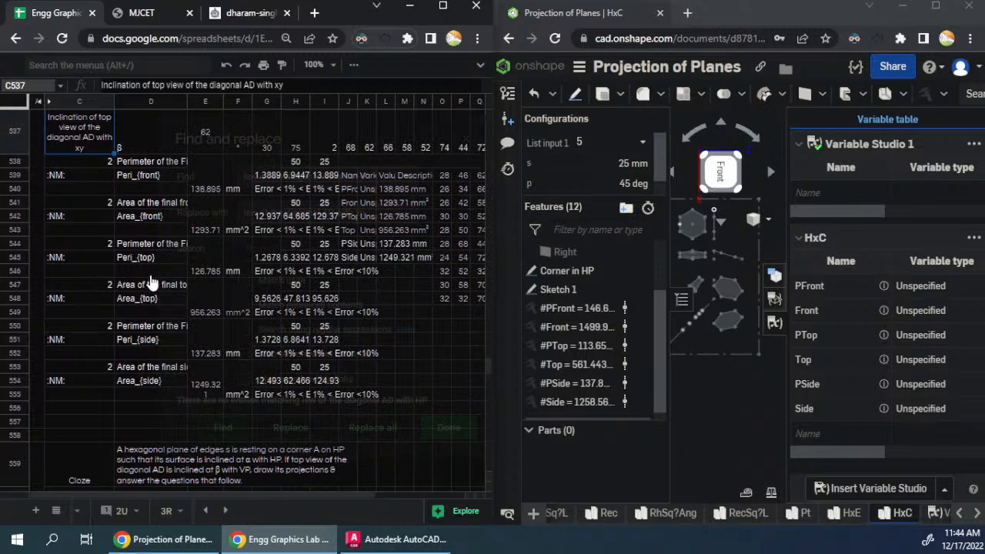
- Examine the diagonal AD inclination labels and question texts in the hexagon blocks from row 533 to row 663
scroll(126, 323, up, 2)
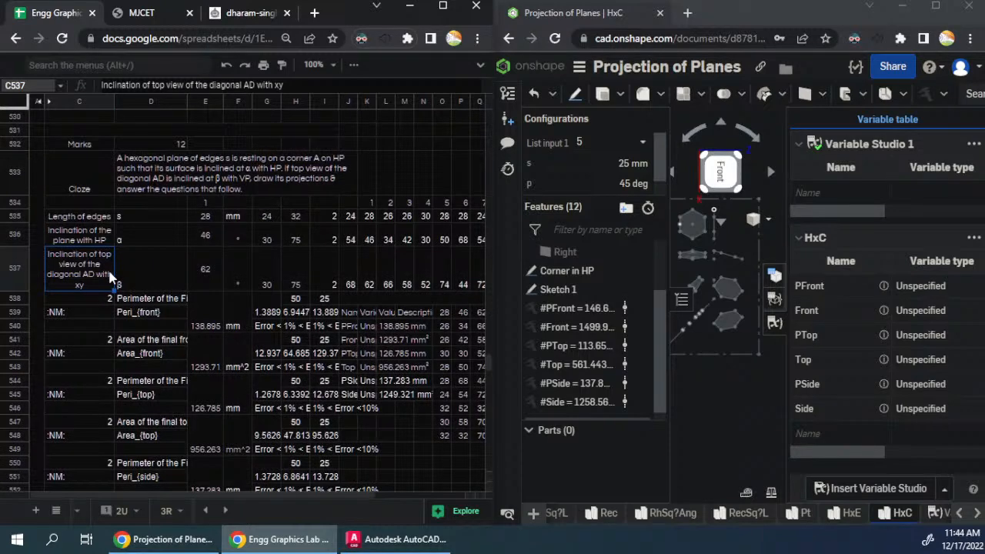
scroll(127, 350, down, 5)
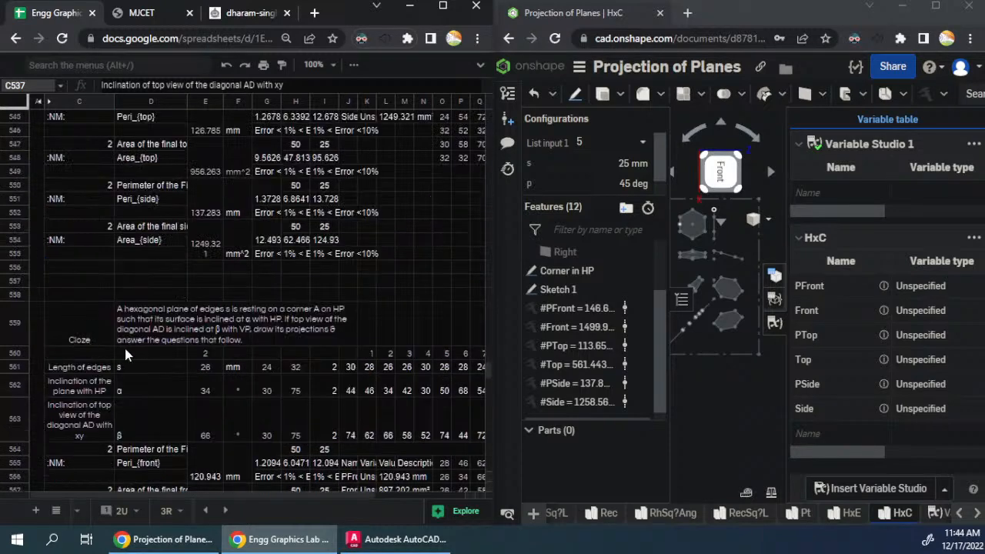
scroll(126, 355, down, 3)
scroll(127, 354, down, 3)
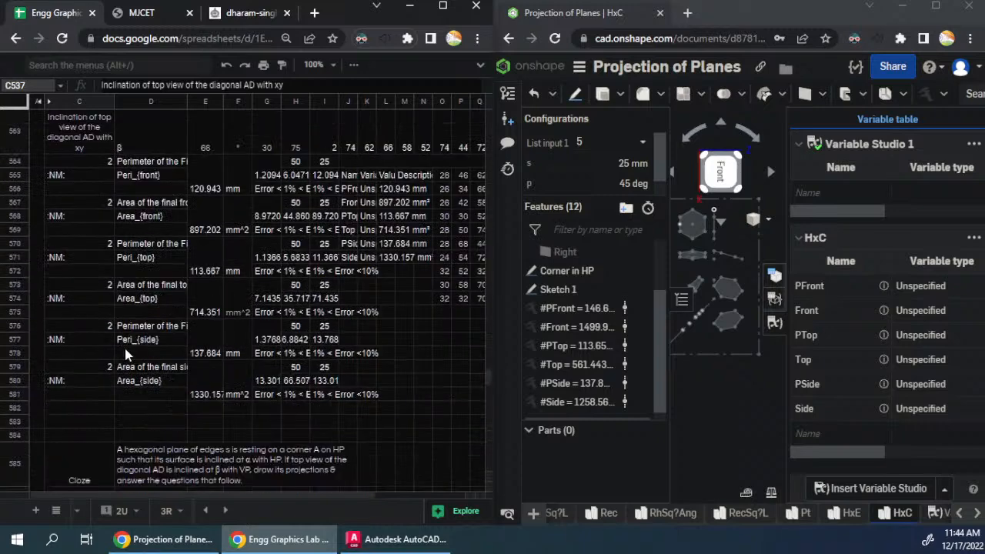
scroll(127, 354, down, 3)
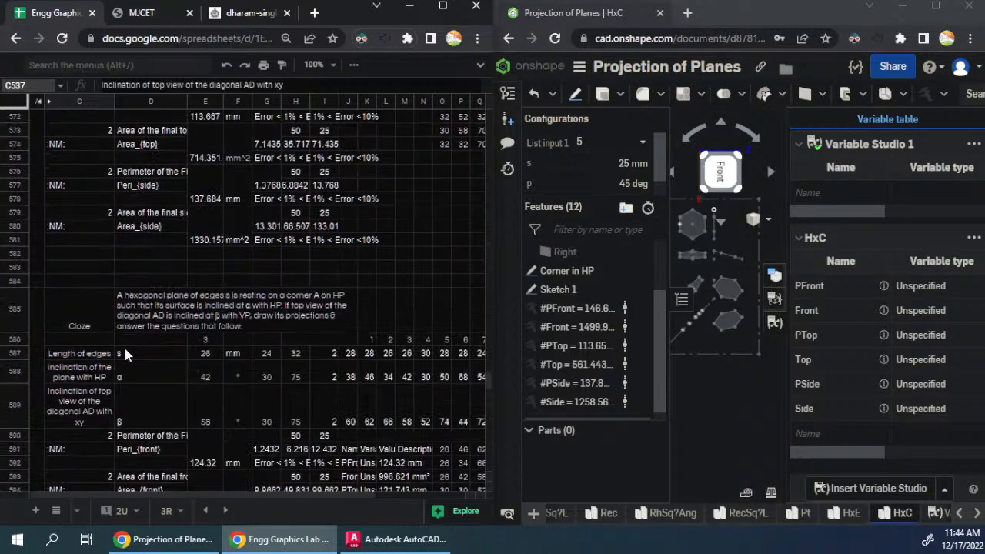
scroll(126, 353, down, 3)
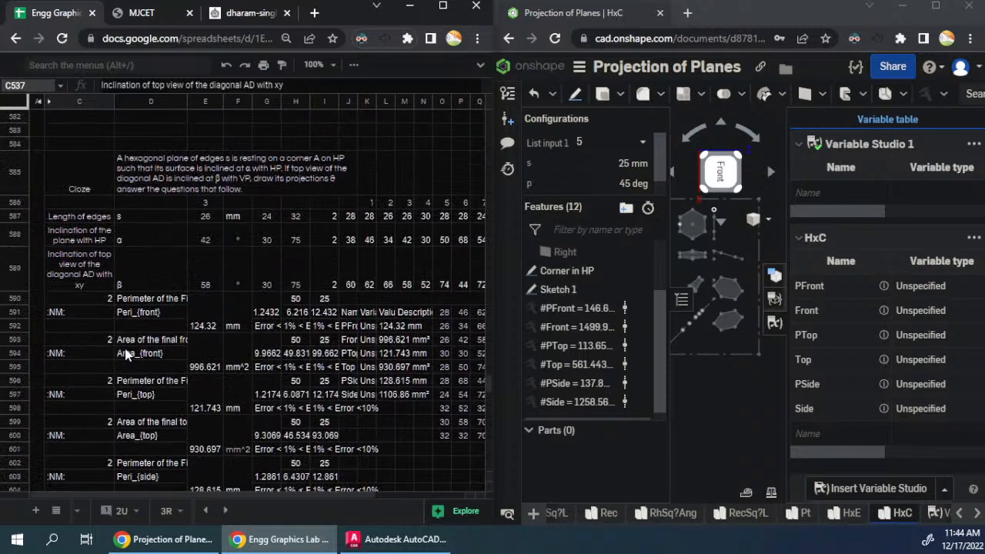
scroll(127, 354, down, 5)
scroll(125, 354, down, 3)
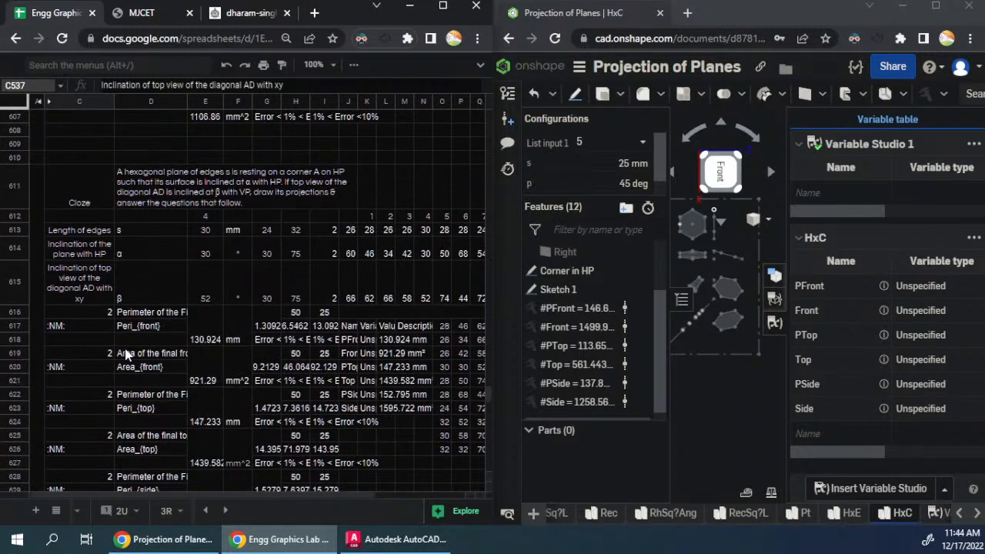
scroll(126, 353, down, 5)
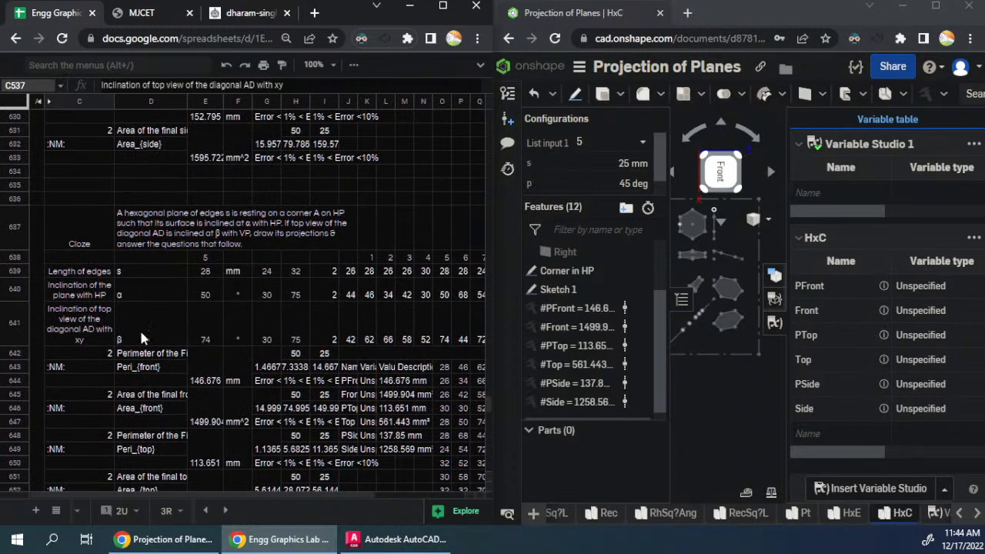
click(185, 310)
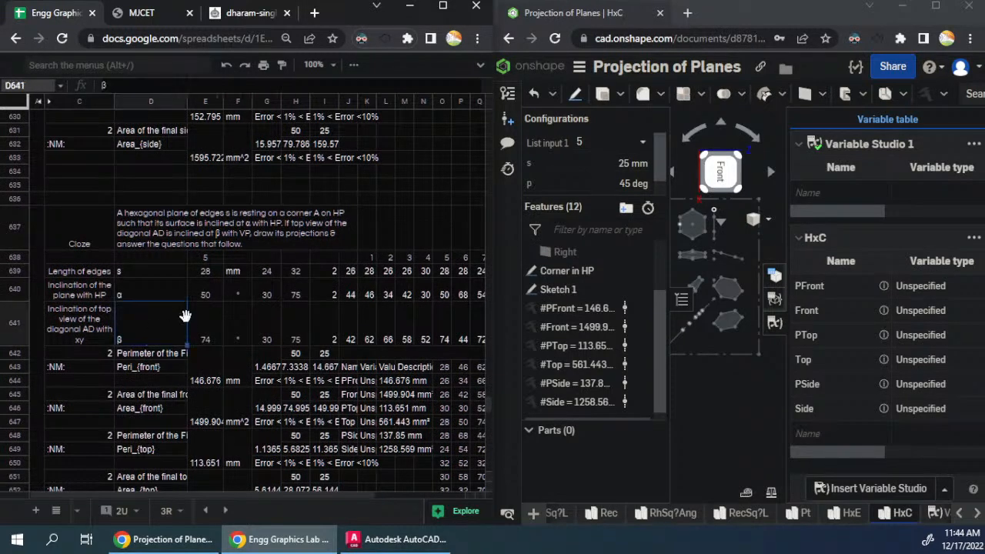
scroll(186, 317, down, 3)
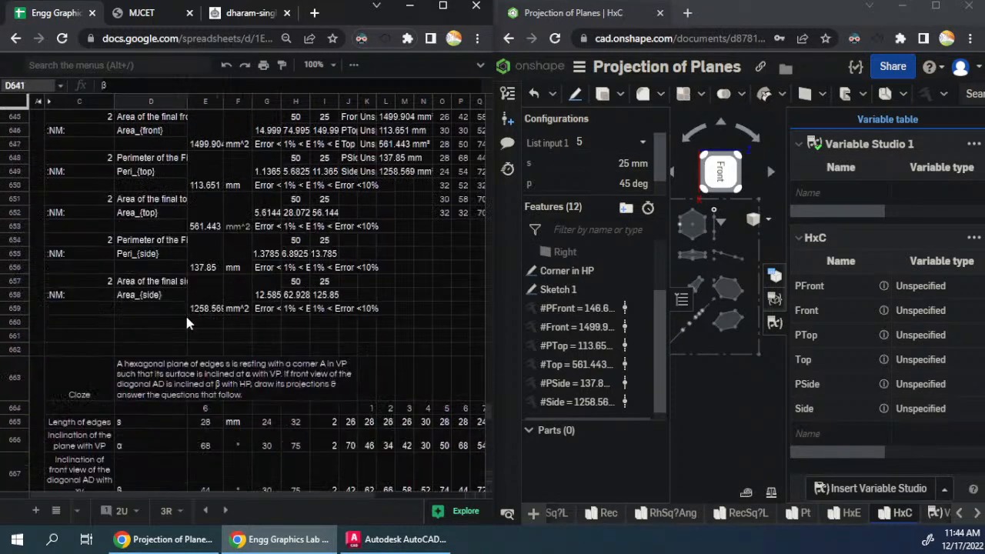
click(162, 368)
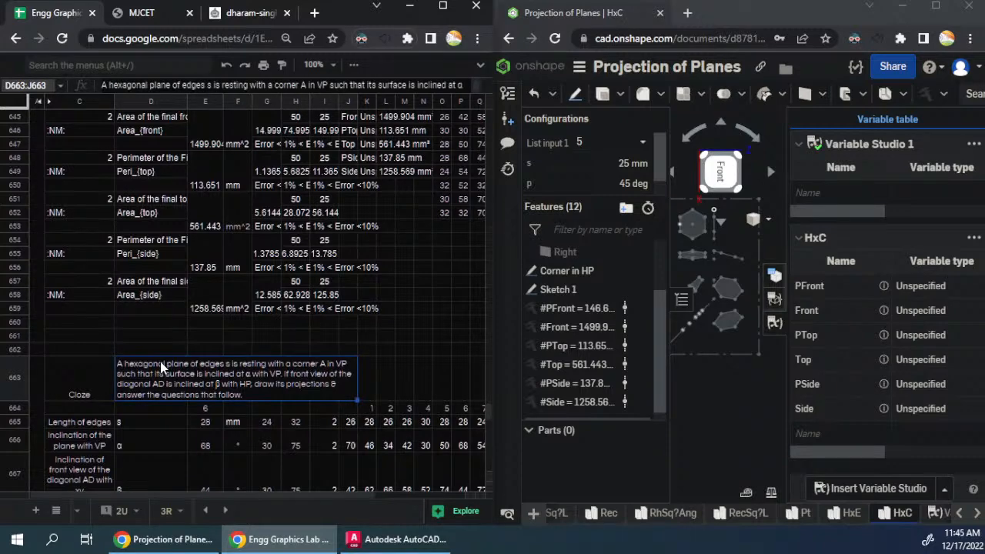
- Reload the spreadsheet page
scroll(200, 231, down, 2)
click(62, 38)
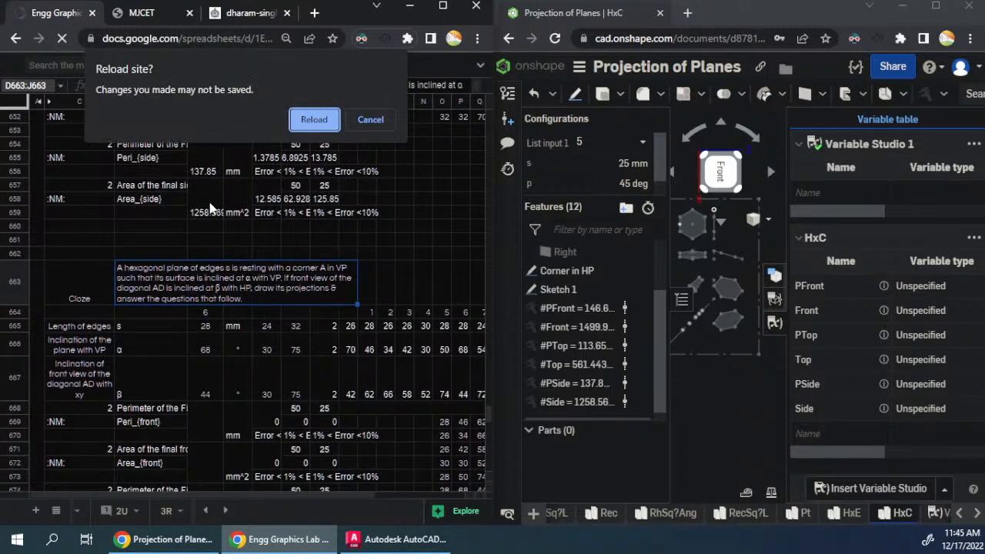
click(361, 119)
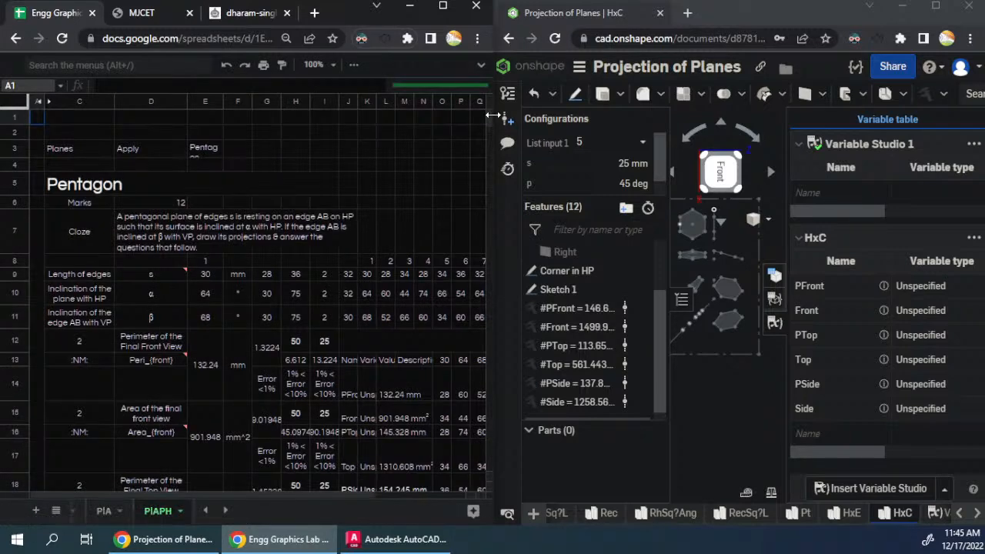
- Examine the question texts and diagonal AD inclination labels in the hexagon corner blocks between row 559 and row 693
scroll(487, 138, down, 5)
drag(494, 213, 503, 387)
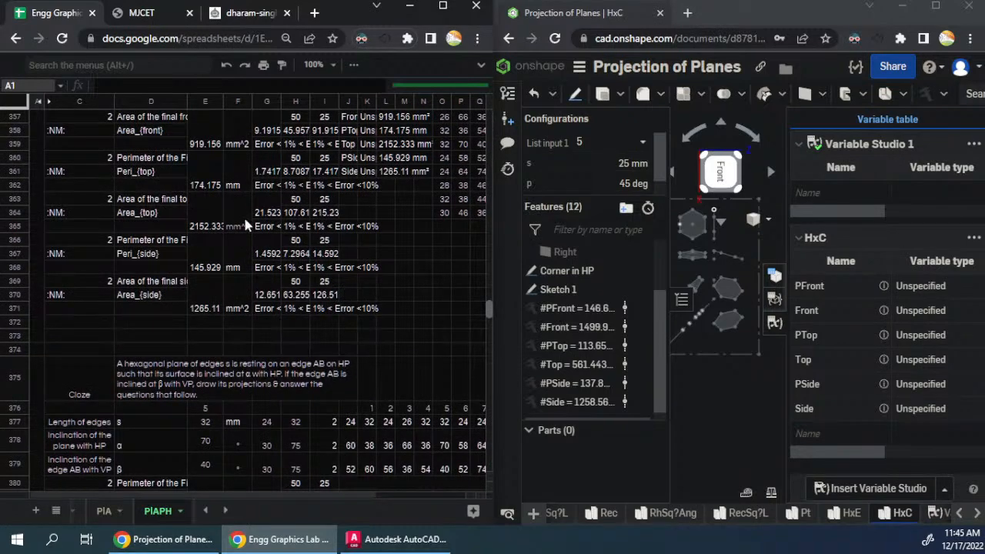
scroll(244, 225, down, 20)
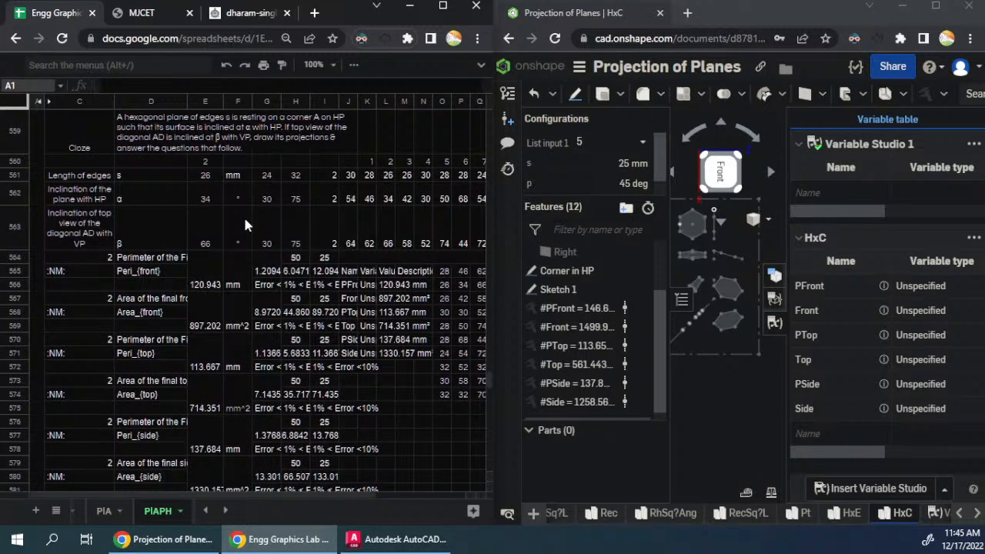
scroll(245, 224, up, 3)
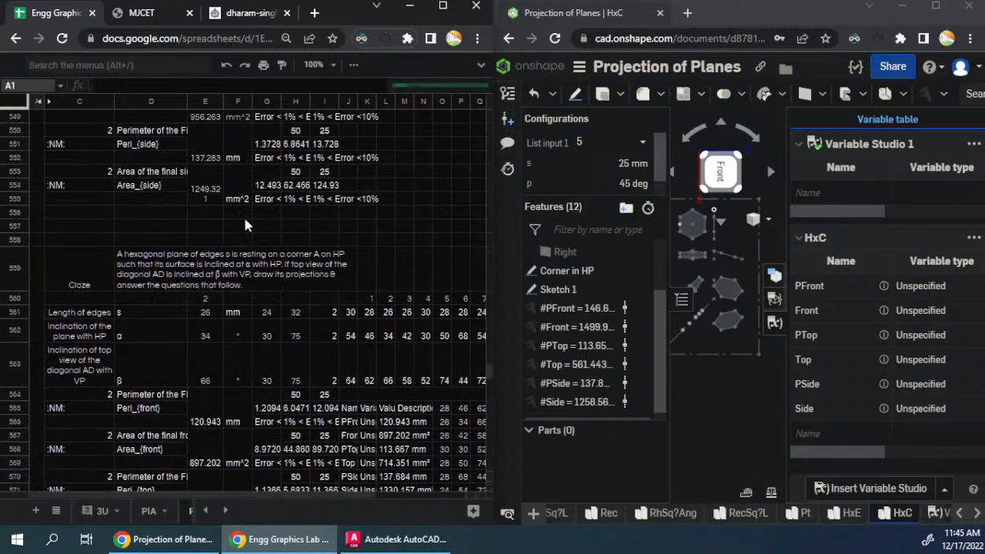
scroll(245, 225, down, 6)
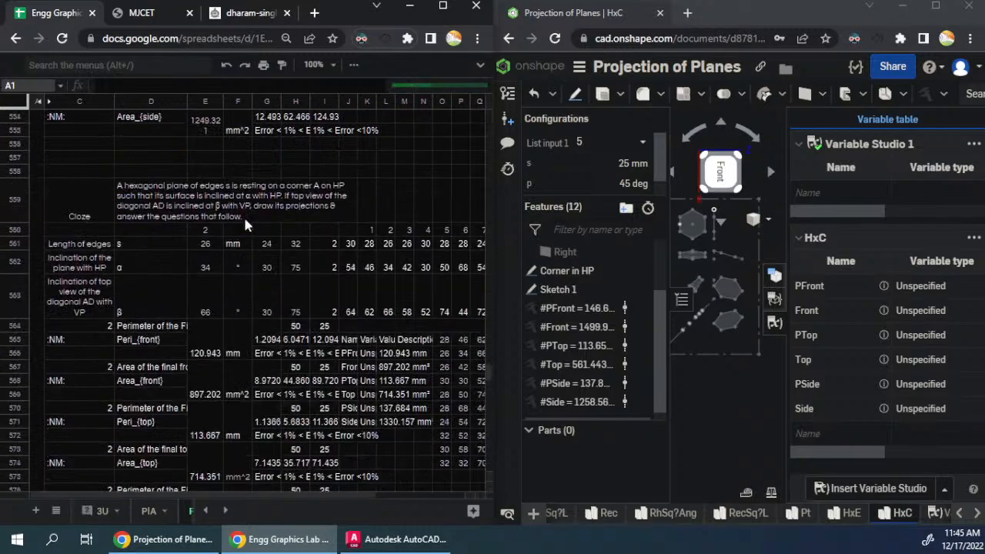
scroll(245, 222, down, 8)
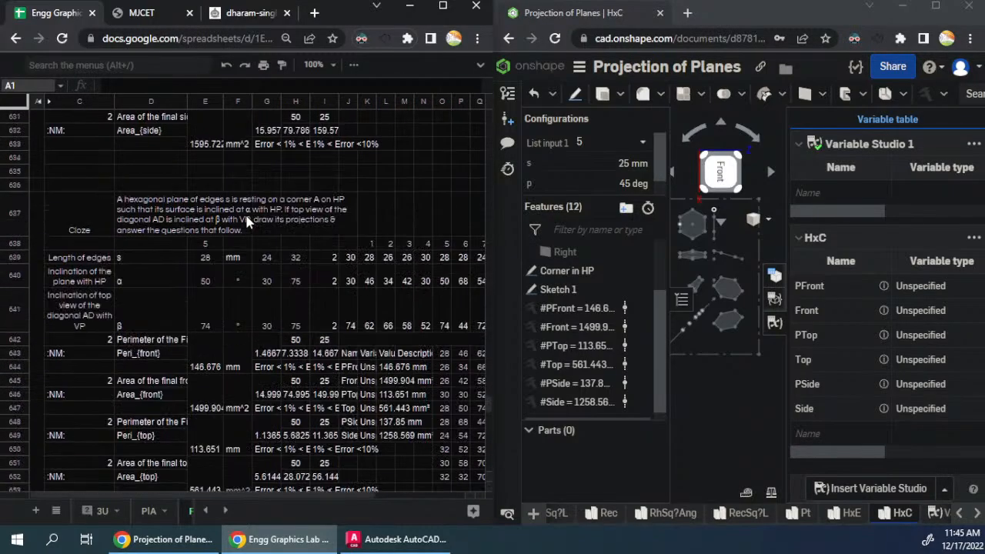
scroll(248, 221, down, 3)
scroll(248, 221, up, 2)
scroll(248, 220, up, 5)
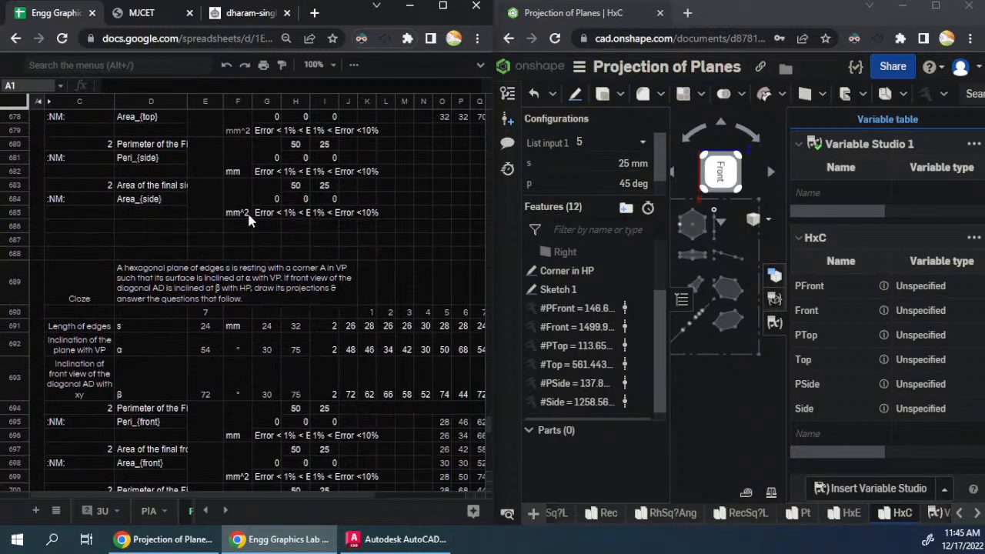
scroll(248, 208, up, 4)
scroll(248, 208, down, 2)
scroll(248, 208, up, 3)
scroll(247, 208, up, 3)
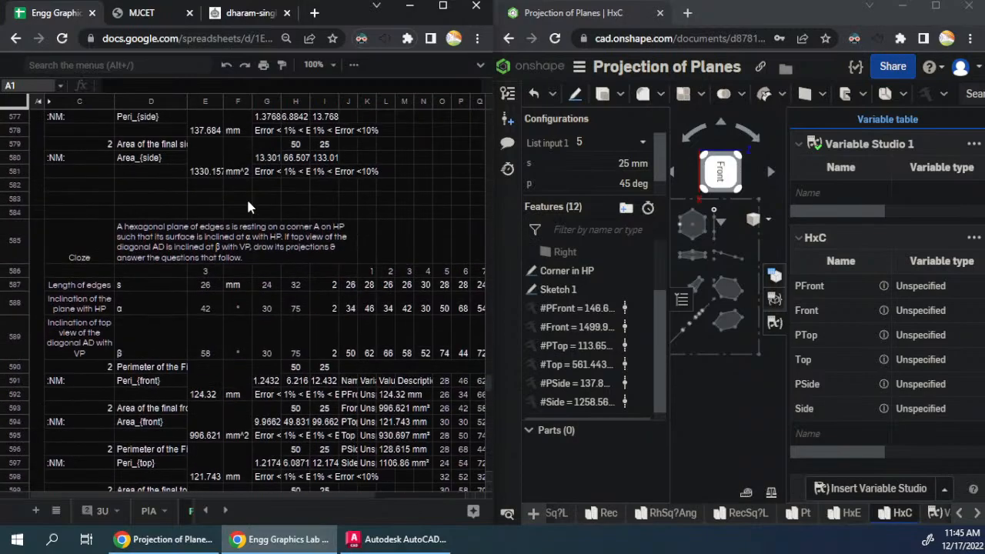
scroll(248, 207, down, 3)
scroll(248, 207, down, 6)
scroll(248, 206, down, 2)
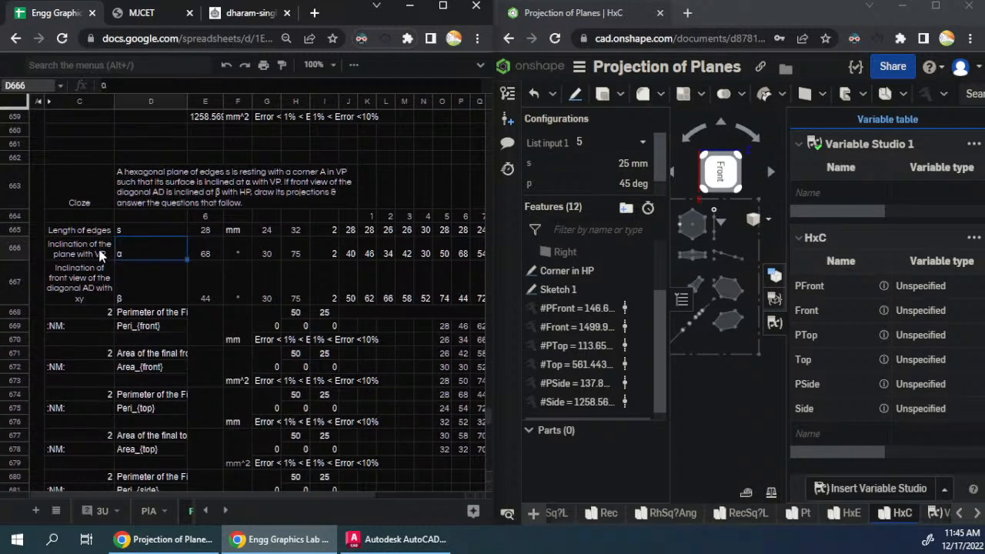
- Inspect the diagonal AD inclination label in C667 and the array formula in K664 of the sixth hexagon block
click(96, 293)
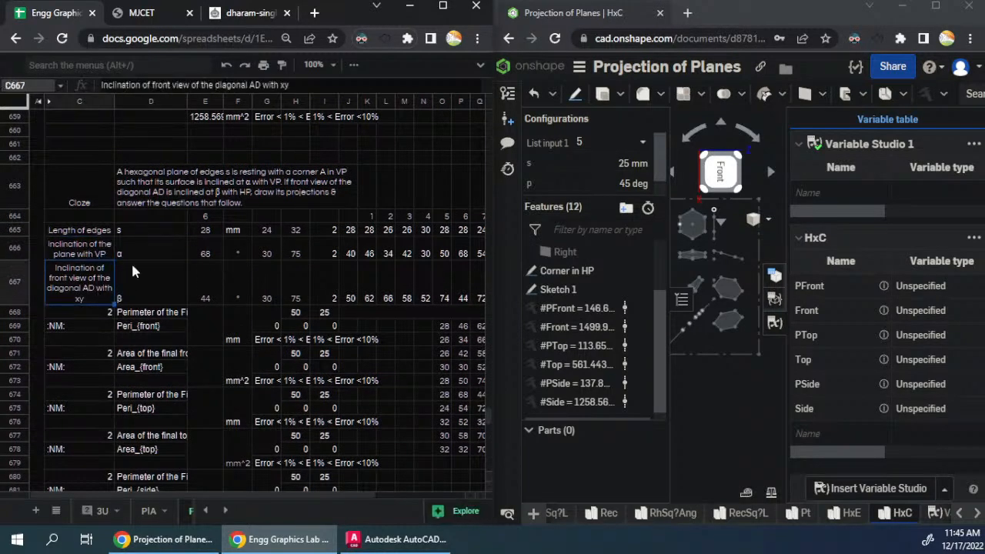
scroll(131, 261, up, 2)
scroll(130, 268, up, 2)
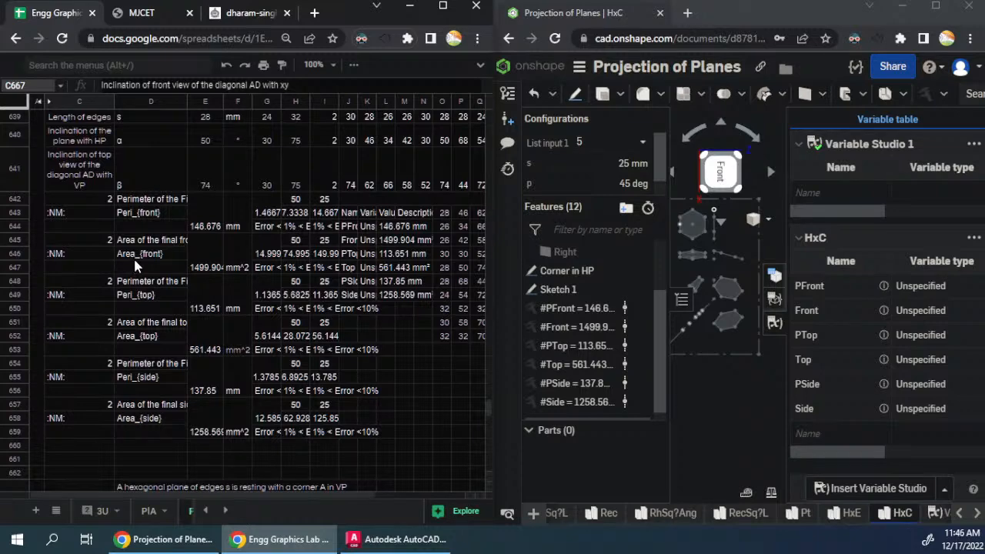
scroll(134, 265, down, 5)
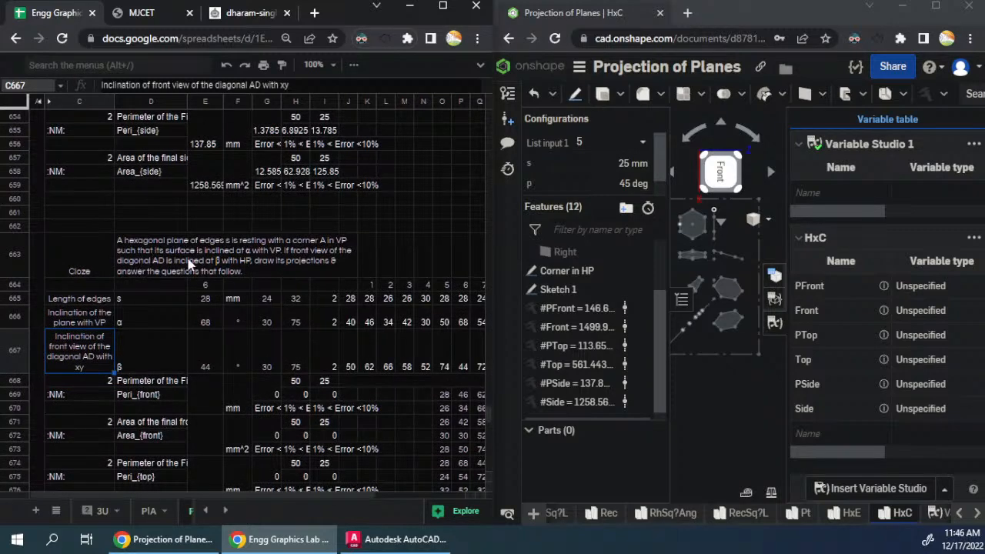
click(369, 304)
double_click(369, 287)
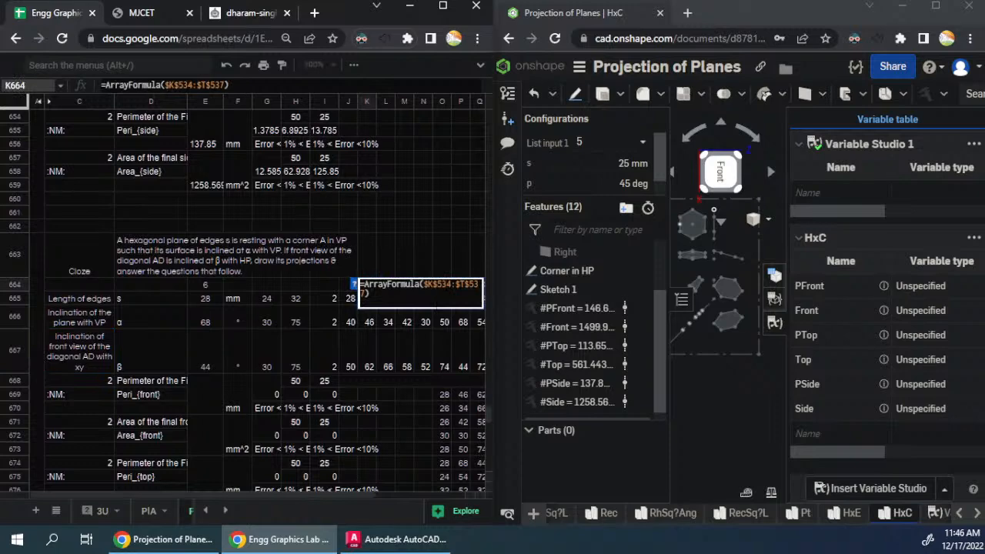
key(Escape)
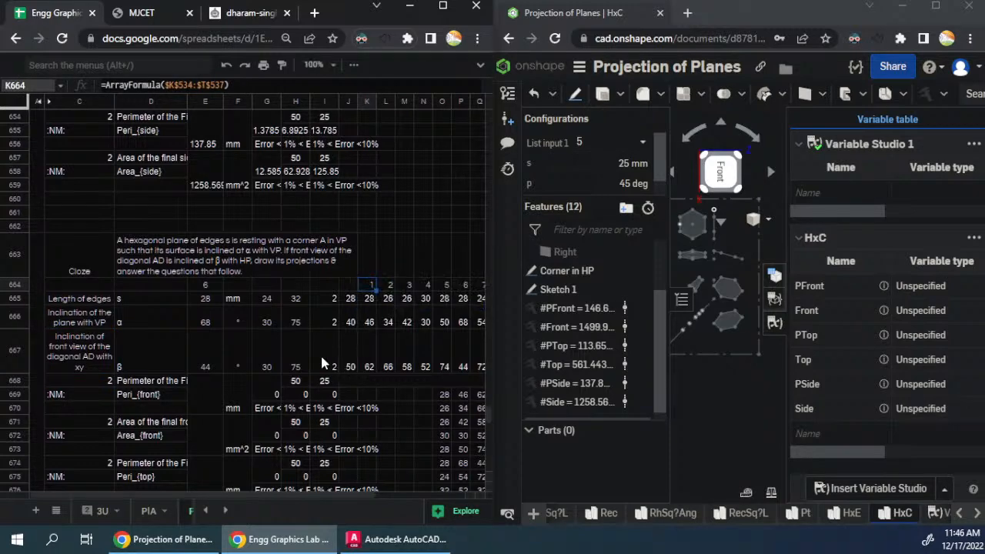
- Show the configuration table of the HxC part studio and switch List input 1 to configuration 6
click(781, 281)
scroll(781, 279, up, 4)
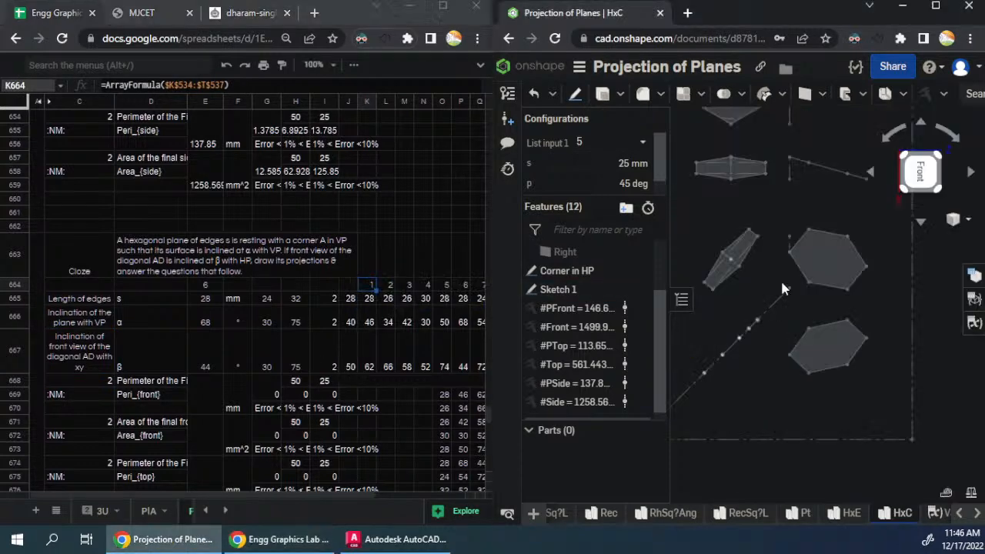
click(975, 275)
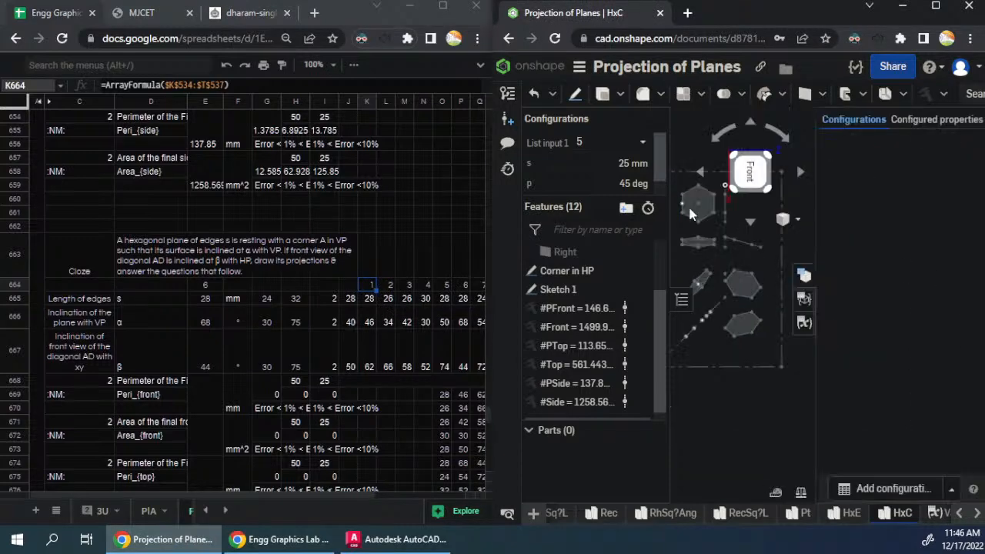
click(609, 143)
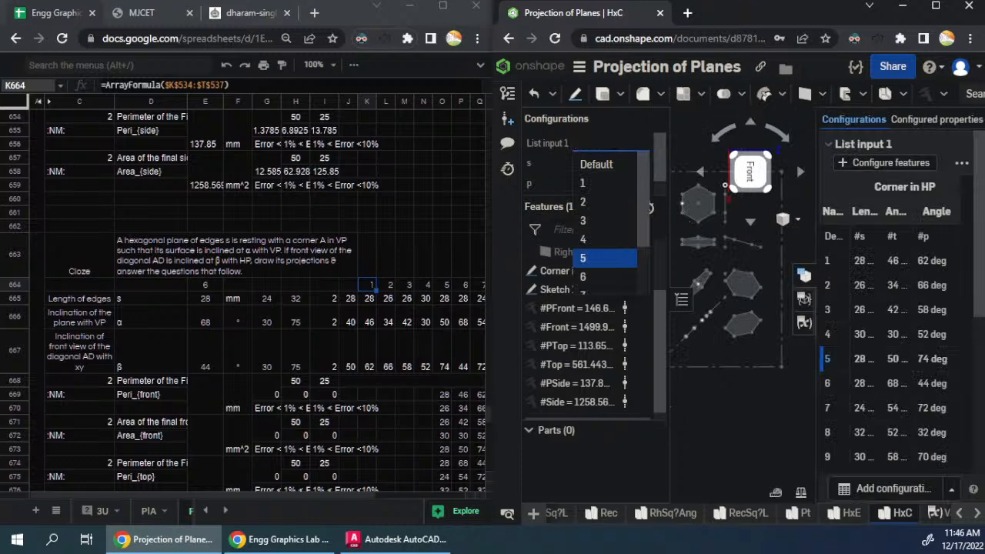
click(596, 276)
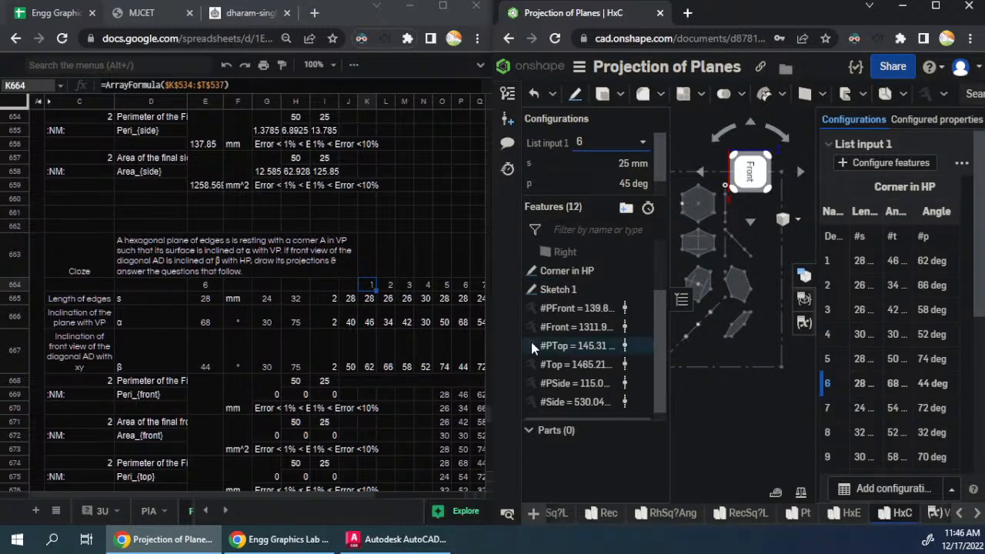
- Reorder the HxC variable features so that #PTop and #Top come before #PFront and #Front
drag(556, 347, 555, 309)
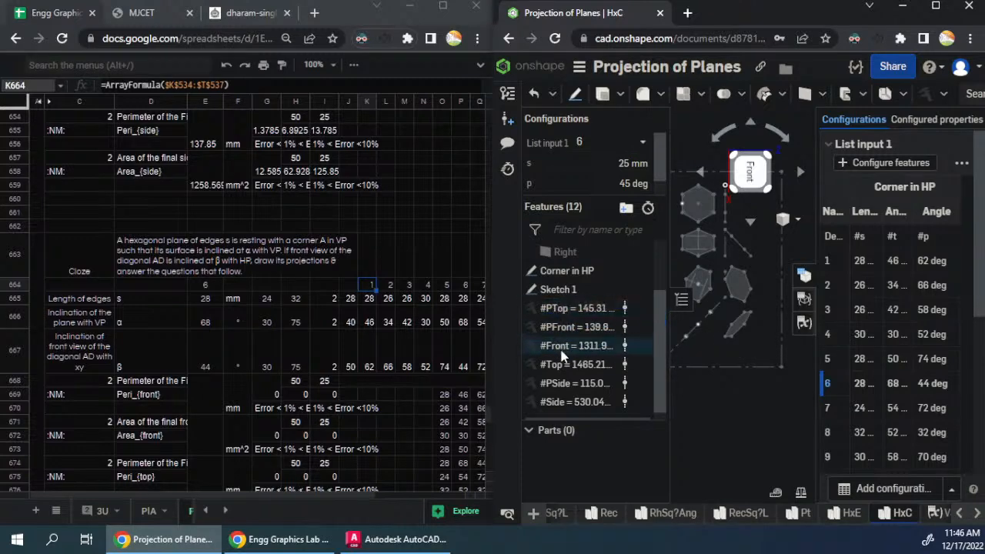
drag(562, 364, 563, 324)
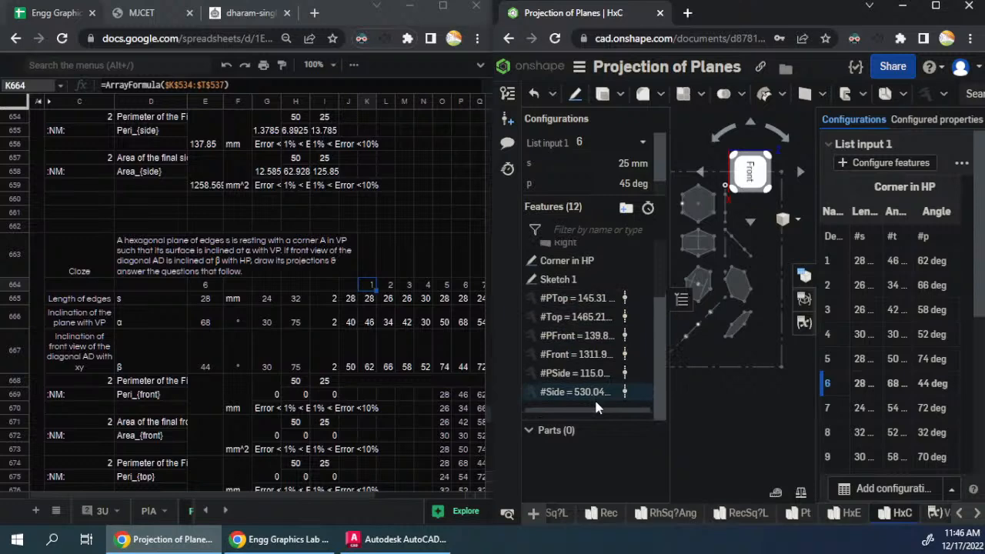
scroll(594, 398, up, 2)
- Check which cells the seventh block's question text in D689 and diagonal AD label in C693 refer to
scroll(183, 386, down, 3)
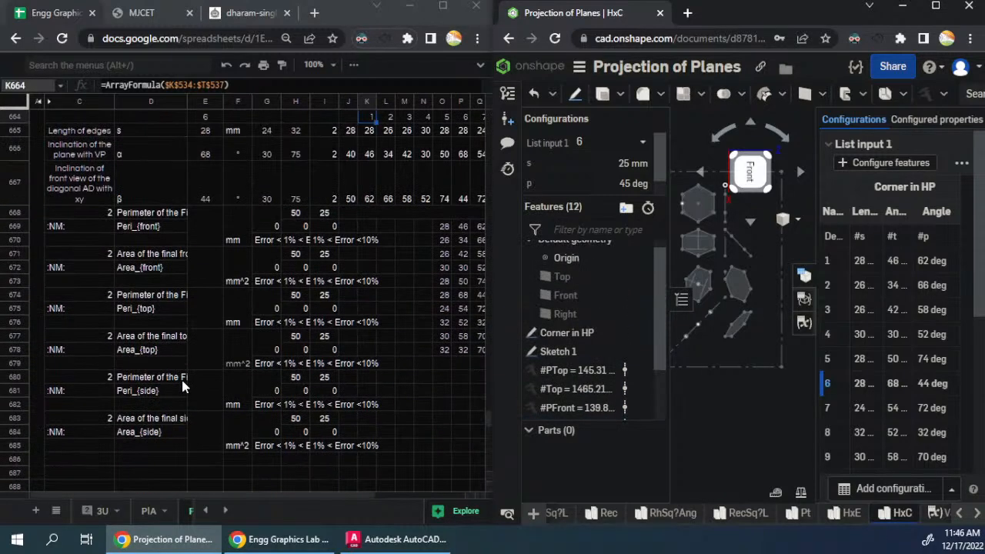
scroll(182, 386, down, 5)
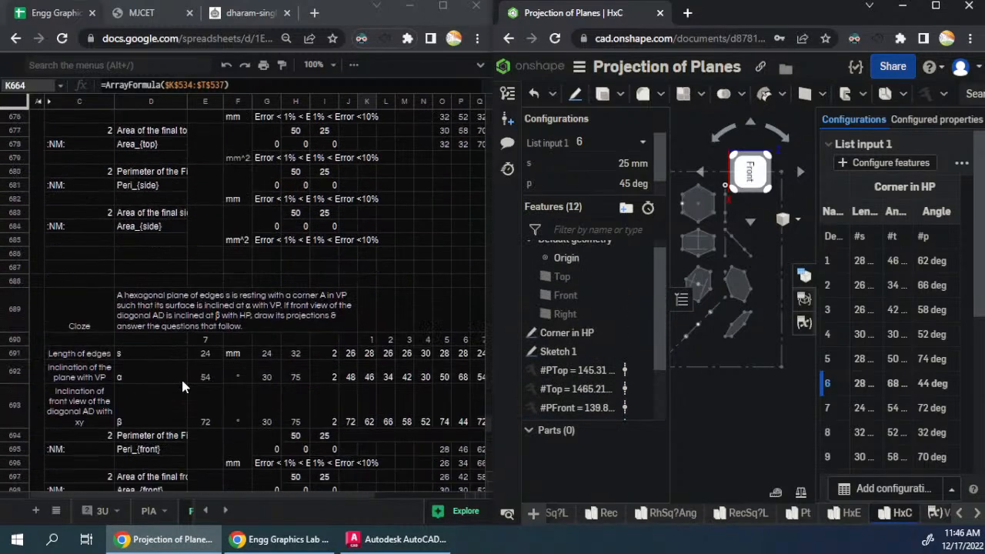
double_click(197, 279)
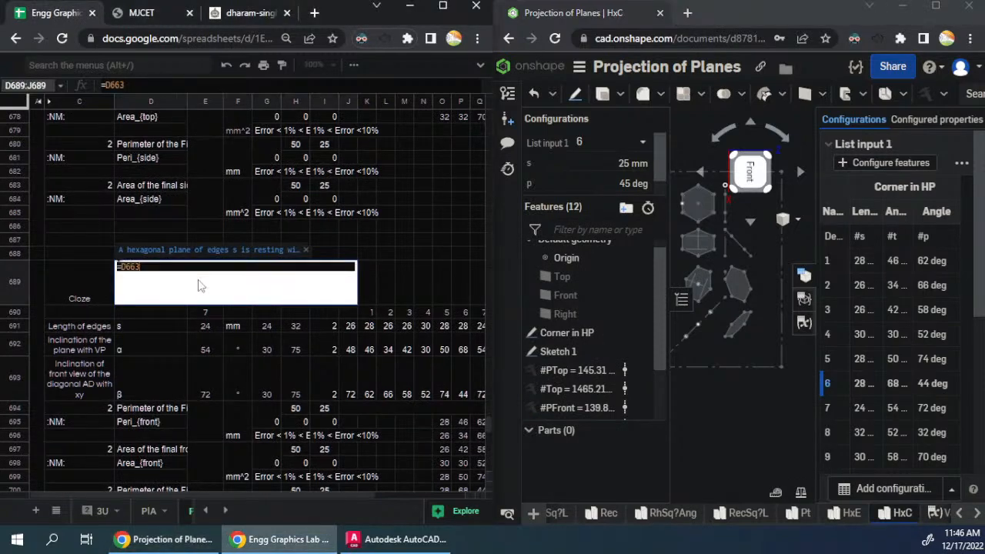
scroll(381, 342, up, 7)
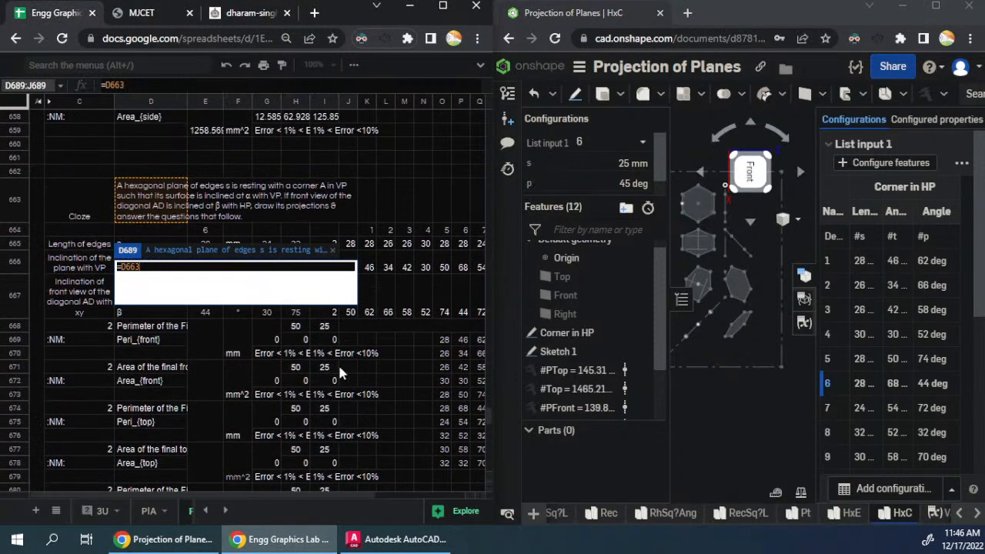
scroll(313, 390, down, 6)
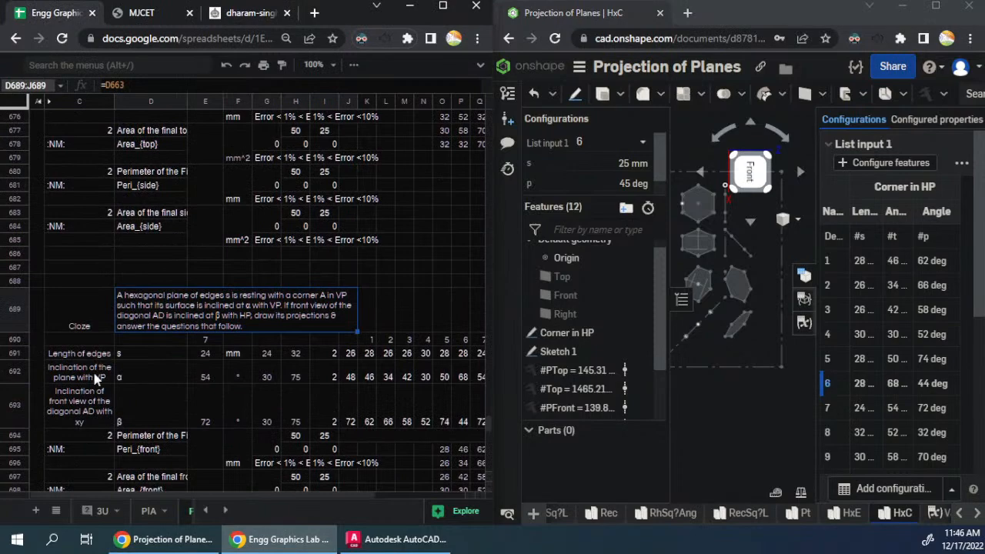
click(94, 416)
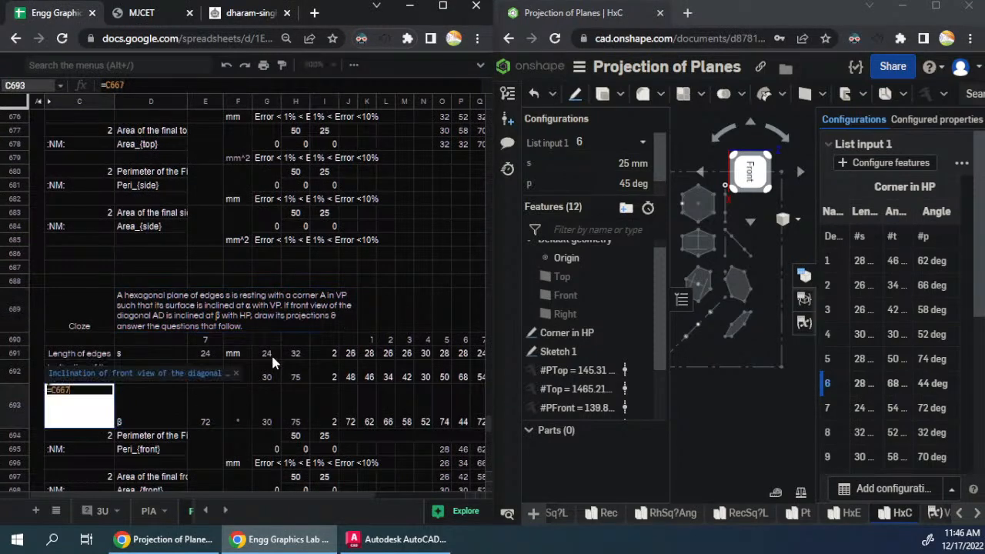
scroll(271, 352, up, 6)
scroll(273, 363, down, 15)
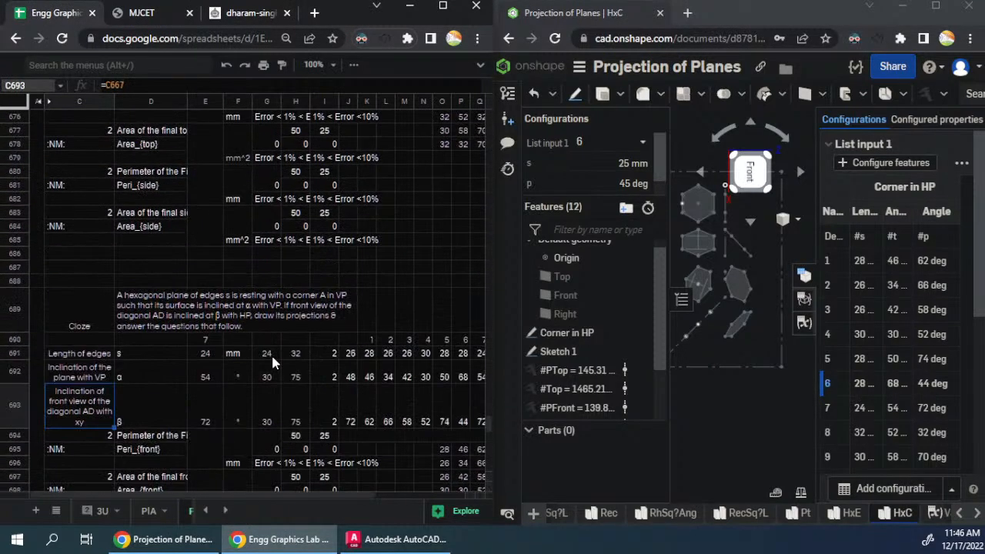
scroll(271, 359, up, 12)
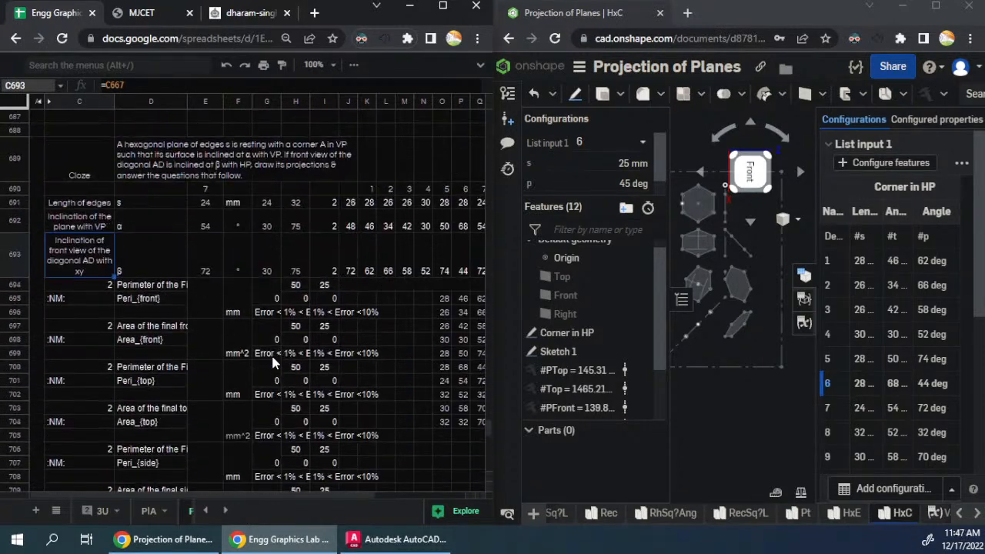
scroll(271, 363, down, 3)
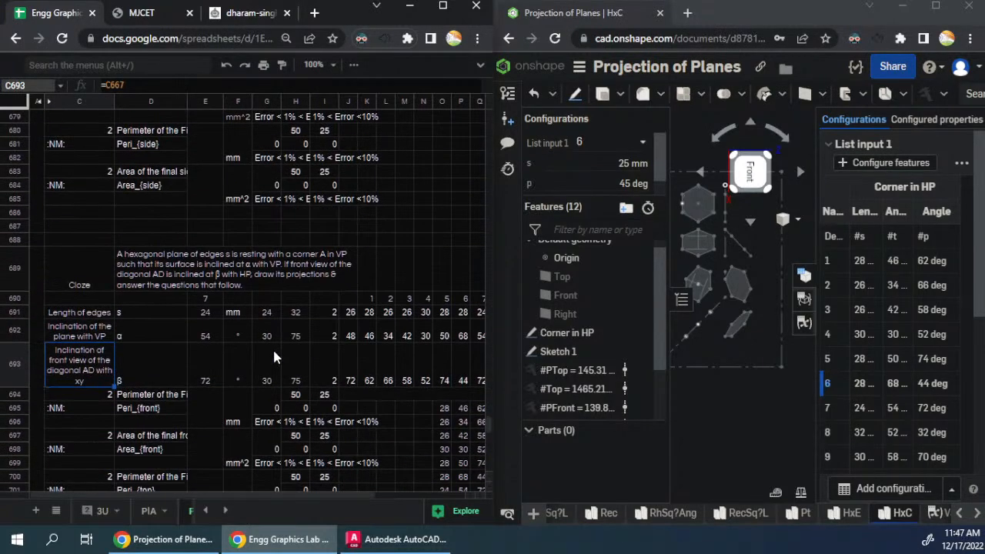
scroll(273, 347, up, 5)
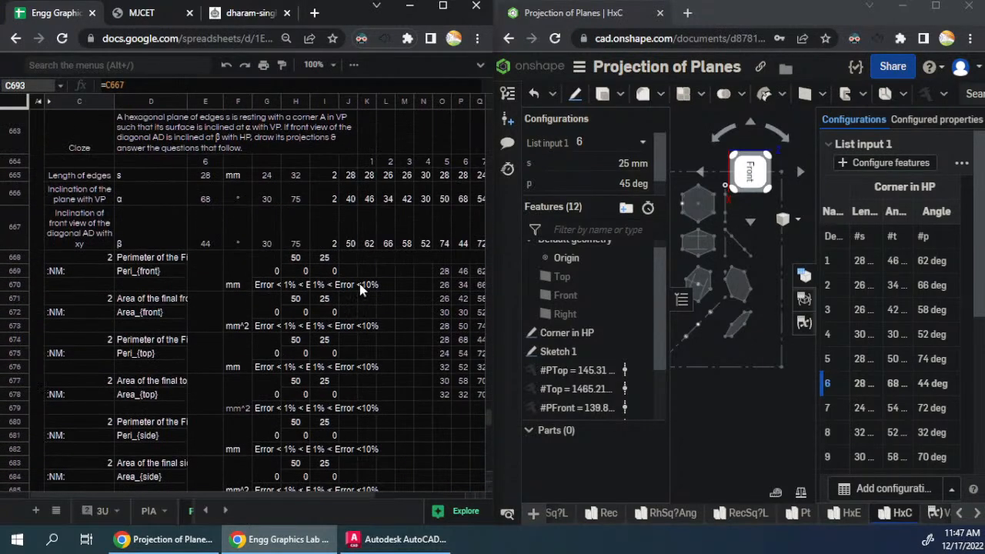
- Copy the HxC variable table for configuration 6 and paste it into the sixth hexagon block starting at J669
click(371, 274)
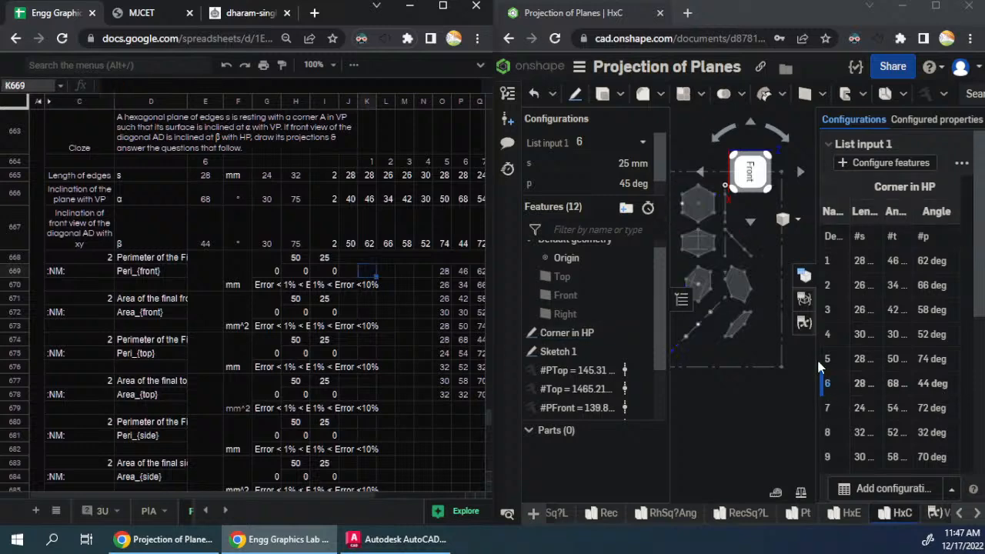
click(803, 323)
click(973, 239)
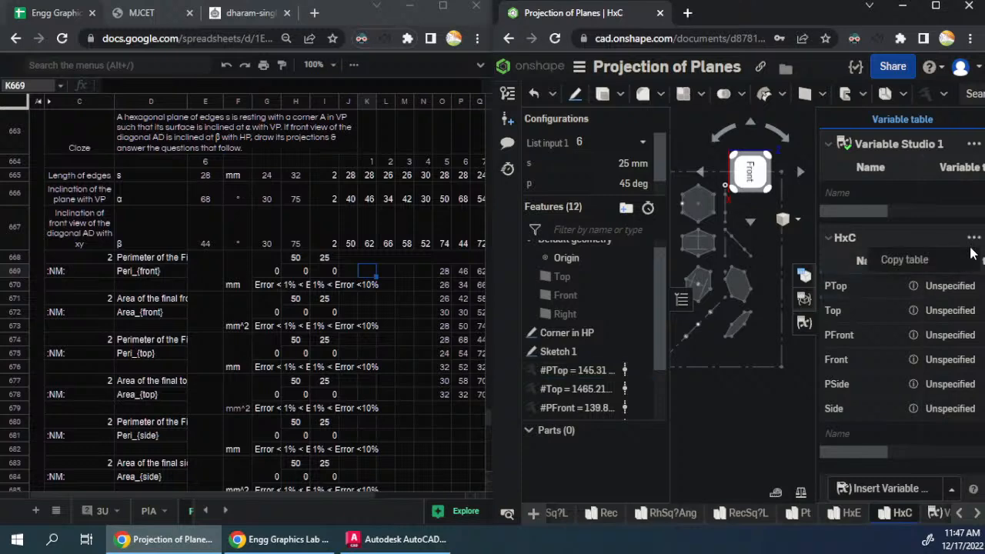
click(904, 259)
click(350, 260)
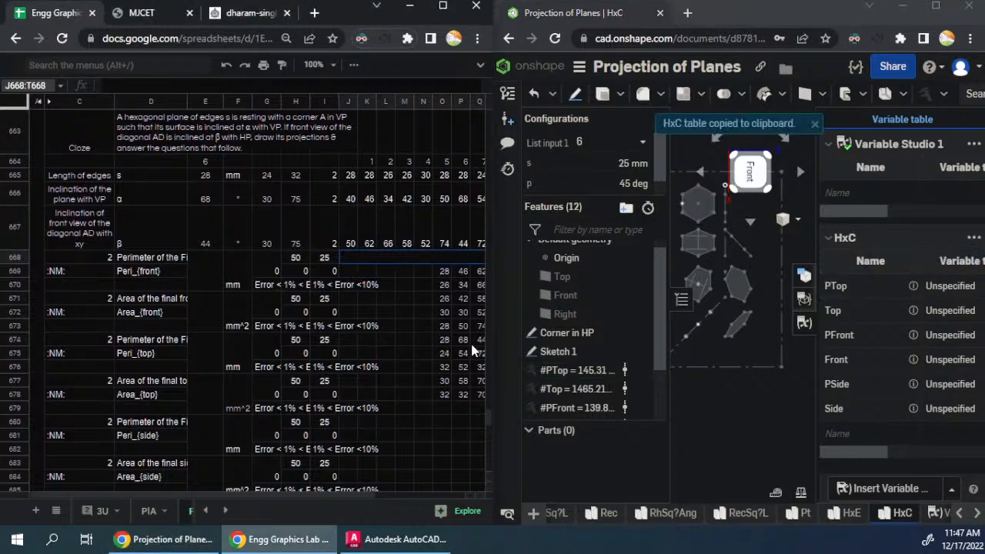
click(348, 273)
key(ctrl+v)
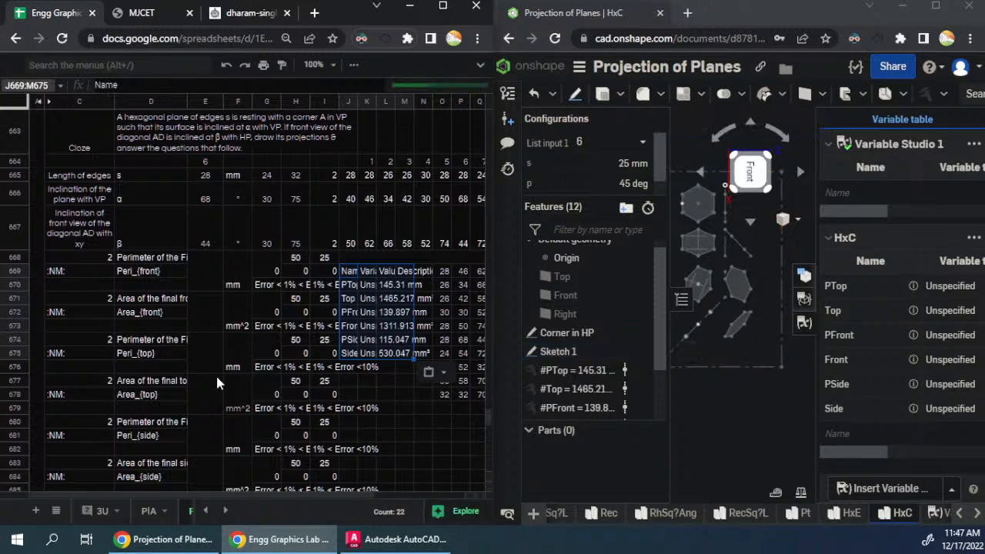
scroll(217, 383, down, 2)
scroll(216, 378, down, 5)
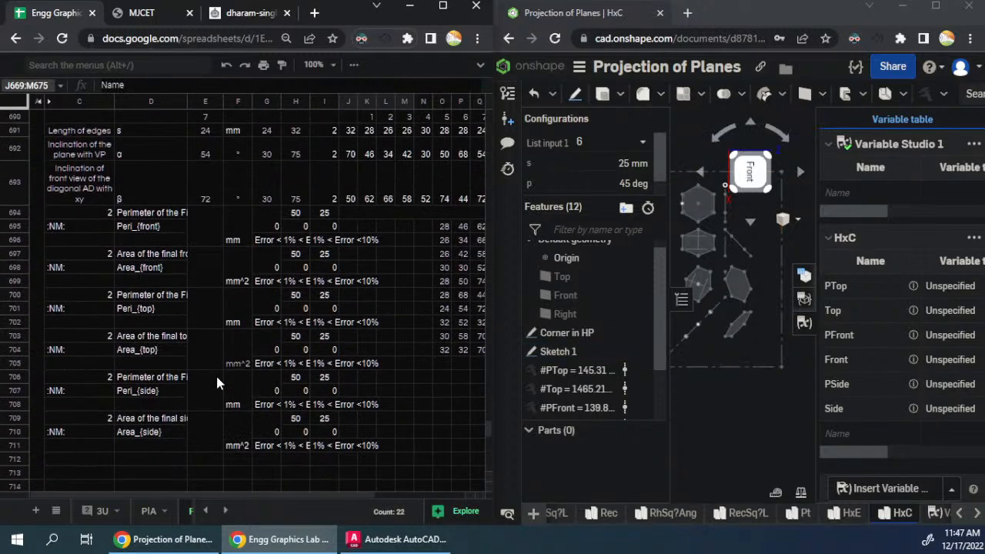
scroll(253, 386, up, 2)
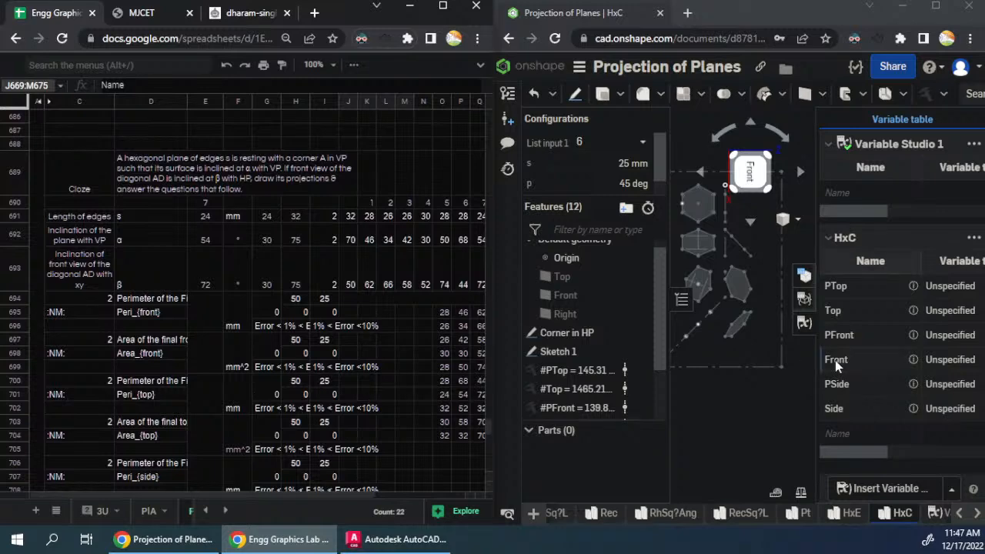
- Switch List input 1 to configuration 7, copy the HxC variable table and paste it into the seventh hexagon block at J695
click(608, 144)
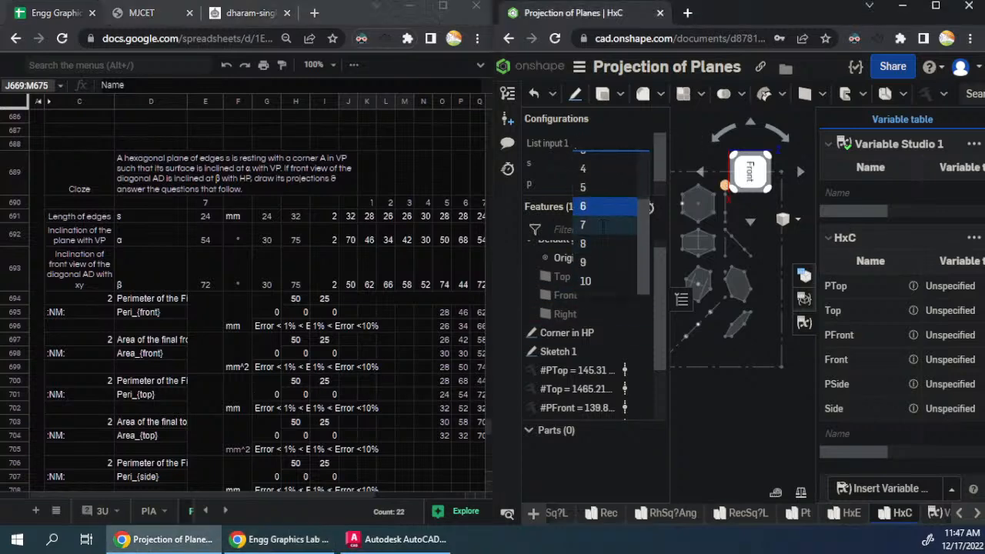
click(604, 226)
click(975, 241)
click(951, 259)
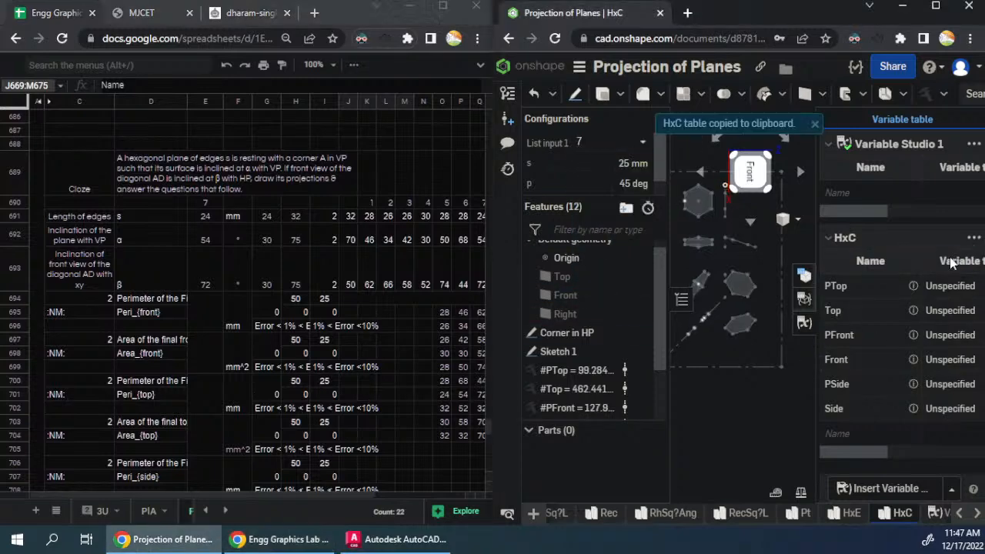
click(348, 312)
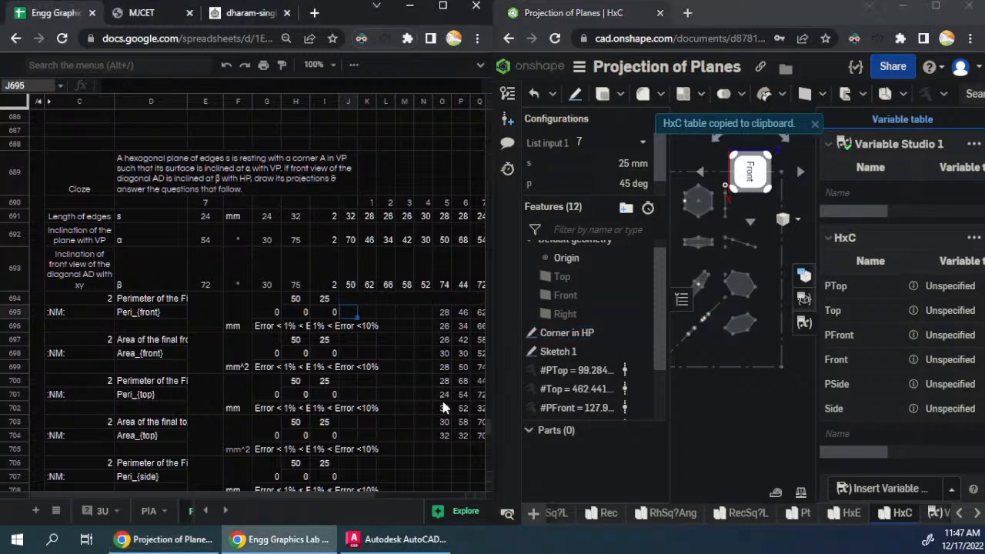
key(ctrl+v)
- Switch List input 1 to configuration 8, copy the HxC variable table and paste it into the eighth hexagon block at J721
scroll(232, 408, down, 5)
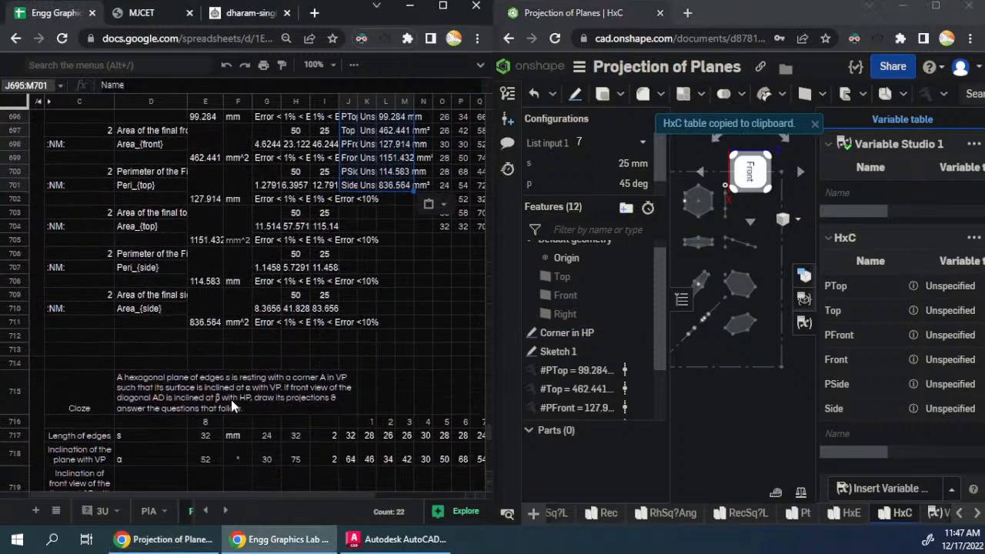
click(643, 142)
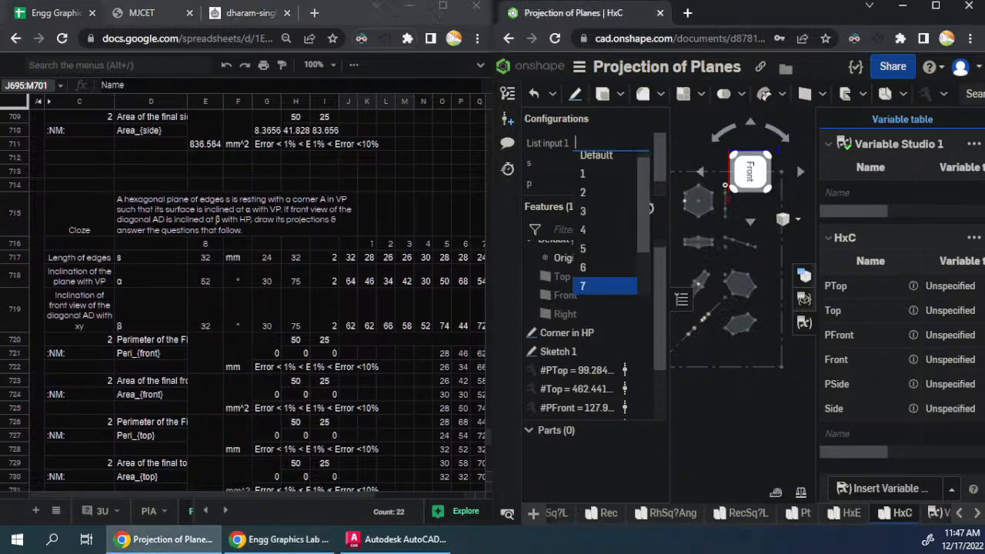
scroll(593, 262, down, 2)
click(625, 254)
click(974, 237)
click(908, 260)
click(349, 352)
key(ctrl+v)
- Switch List input 1 to configuration 9, copy the HxC variable table and paste it into the ninth hexagon block at J747
scroll(247, 328, down, 5)
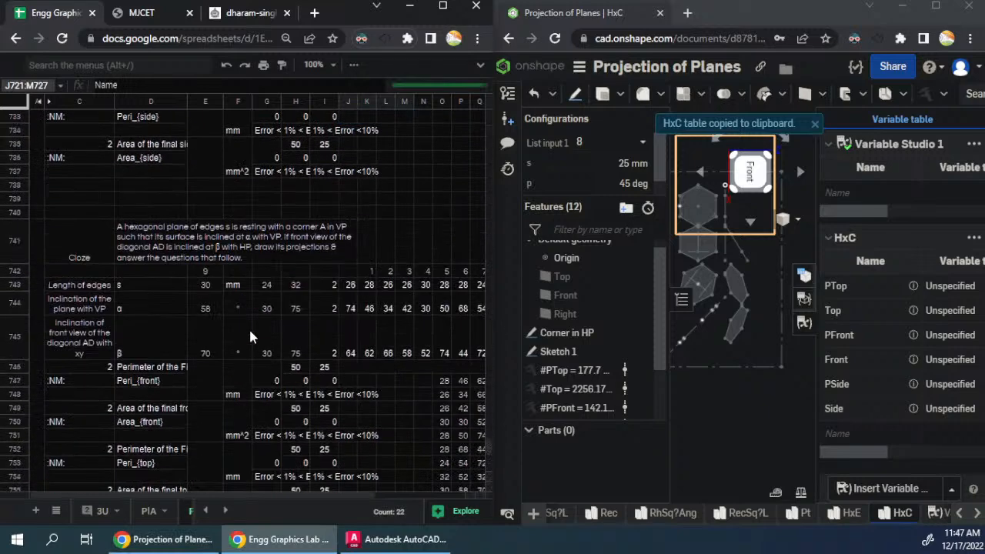
click(640, 144)
scroll(599, 255, down, 1)
click(596, 262)
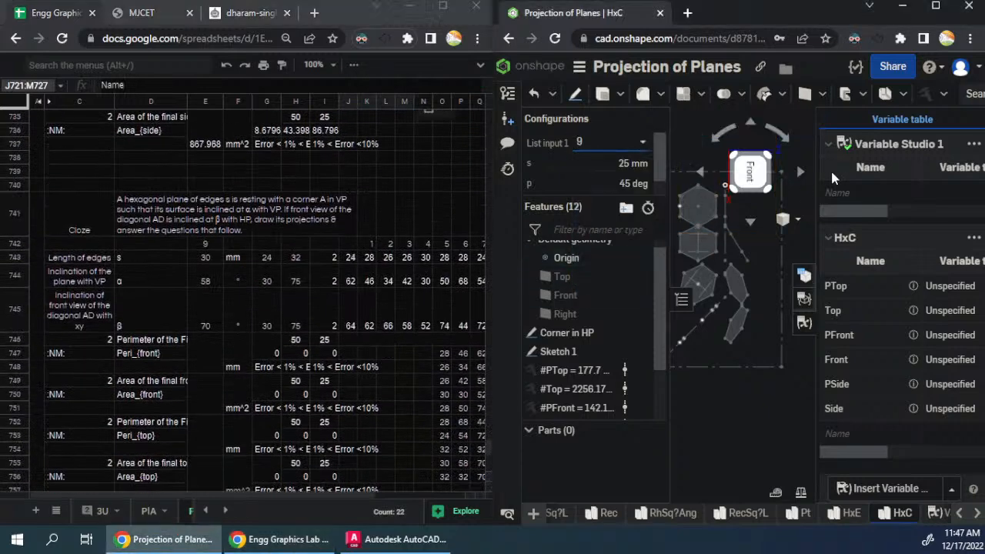
click(975, 240)
click(927, 259)
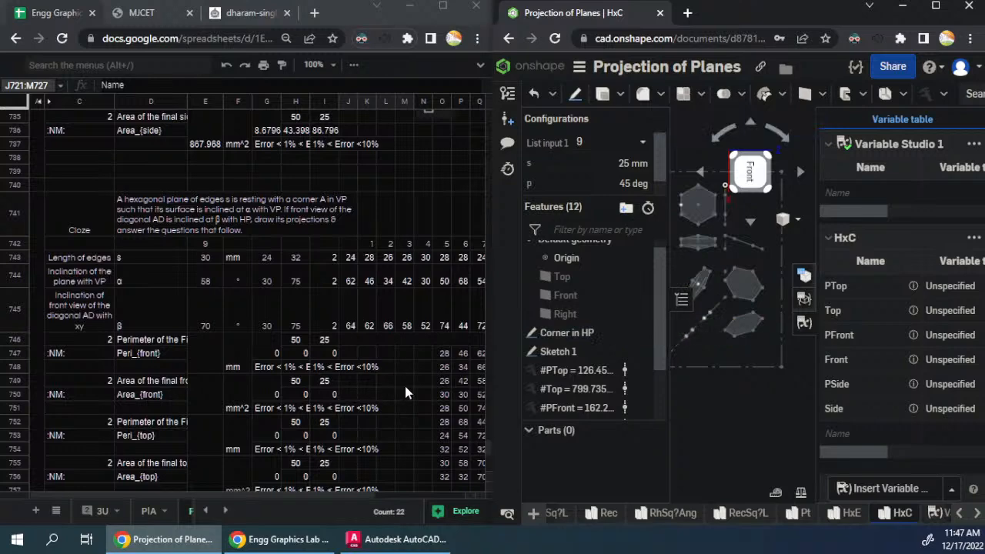
click(350, 353)
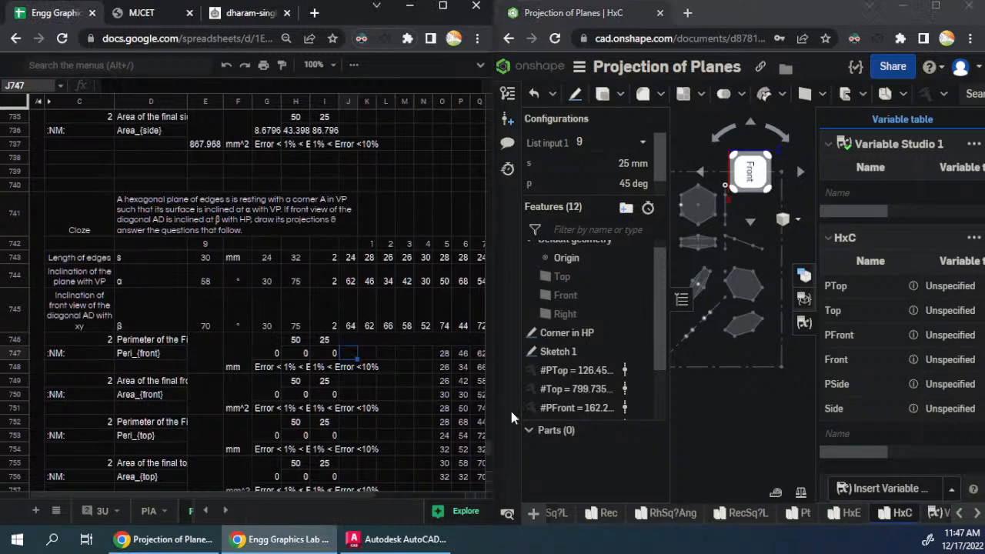
key(ctrl+v)
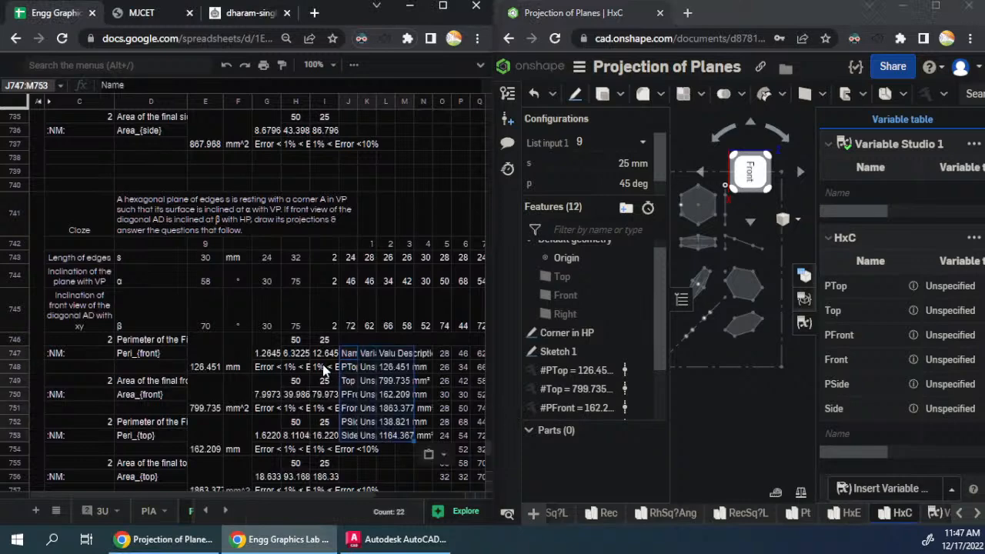
- Switch List input 1 to configuration 10 and check its row in the configuration table against the tenth block's s, α and β
scroll(324, 370, down, 3)
scroll(339, 375, down, 3)
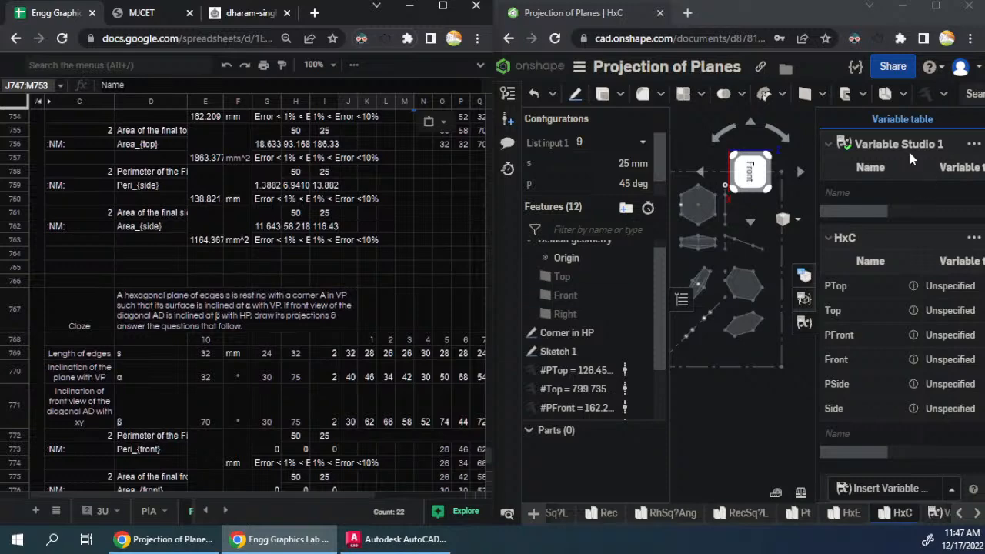
click(633, 143)
scroll(619, 232, down, 1)
click(598, 279)
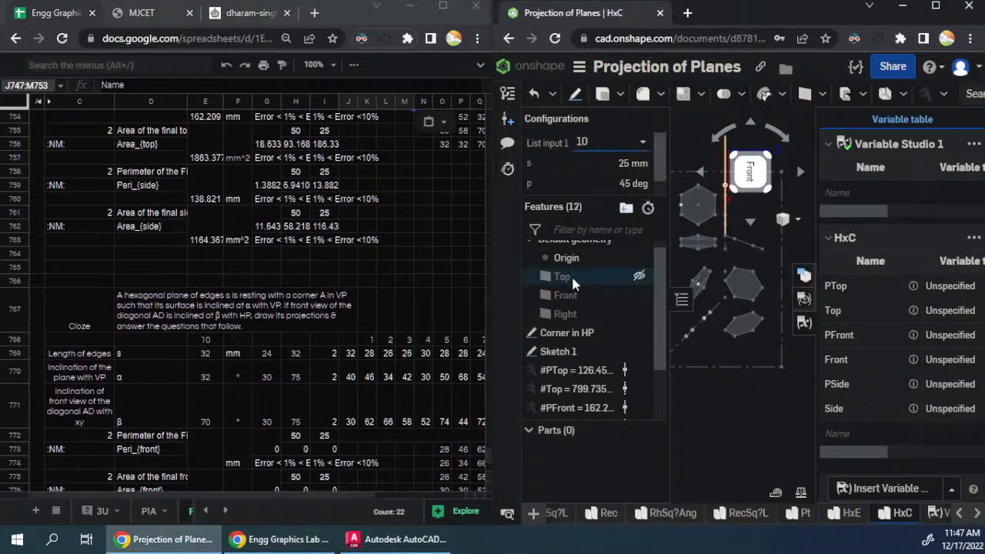
scroll(319, 328, down, 1)
click(805, 299)
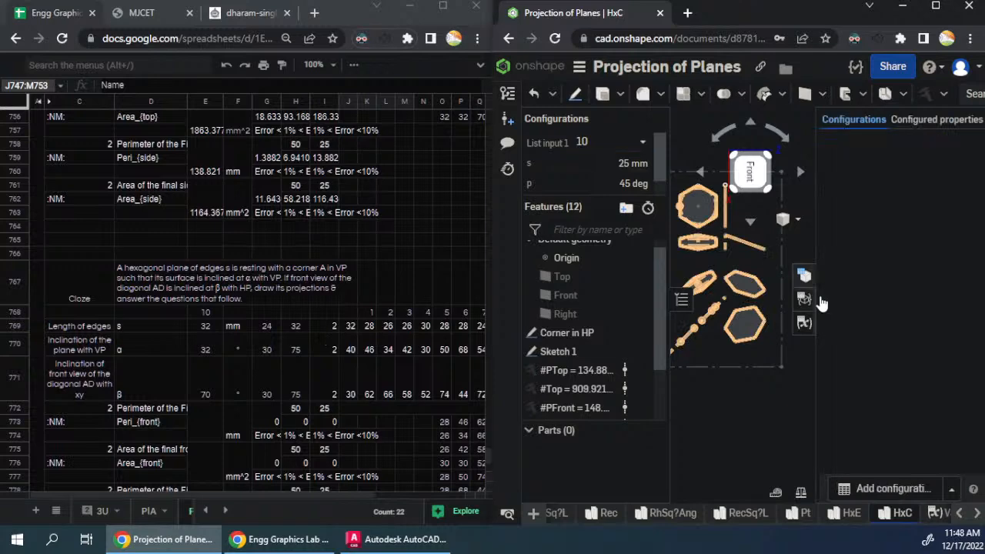
scroll(896, 400, down, 1)
scroll(880, 281, up, 2)
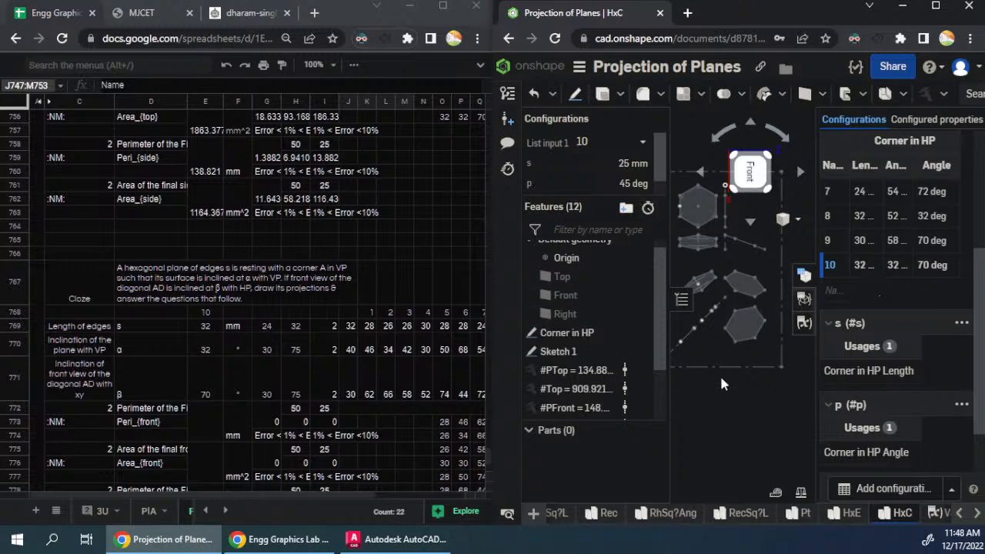
- Copy the HxC variable table for configuration 10 and paste it into the tenth hexagon block starting at J773
click(804, 325)
click(974, 237)
click(897, 260)
scroll(310, 415, down, 1)
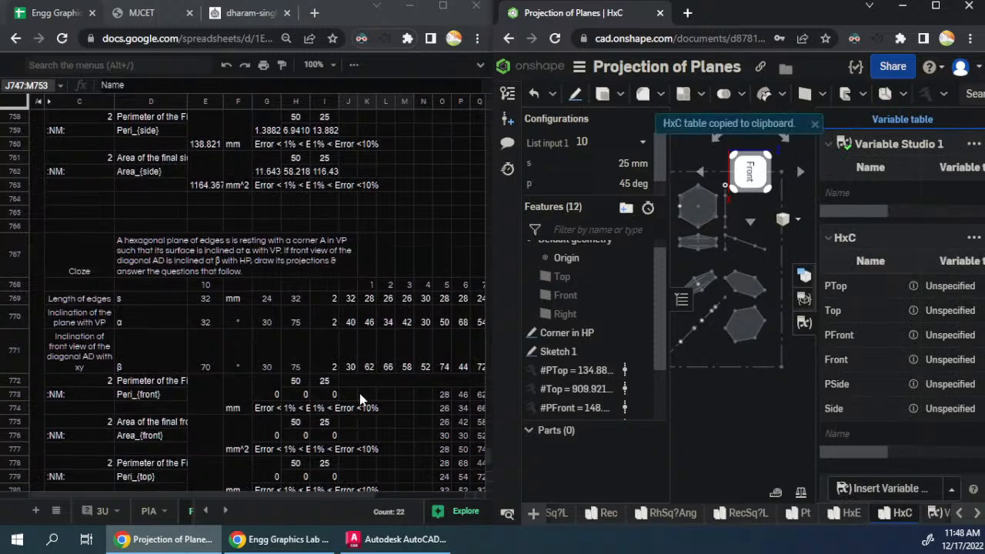
click(351, 391)
key(ctrl+v)
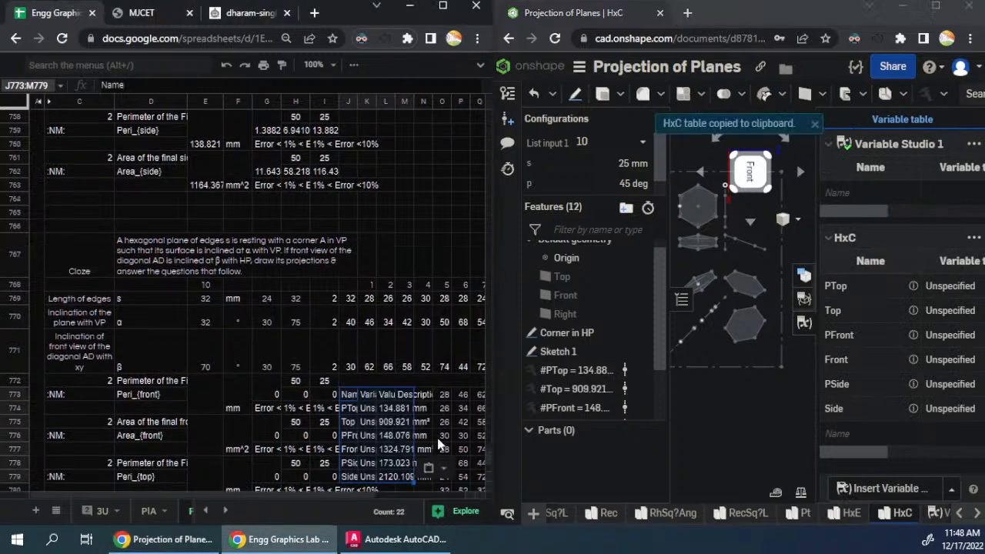
- Review the filled answers of the hexagon blocks, from the tenth corner block back to the earlier edge-on-VP blocks
click(404, 435)
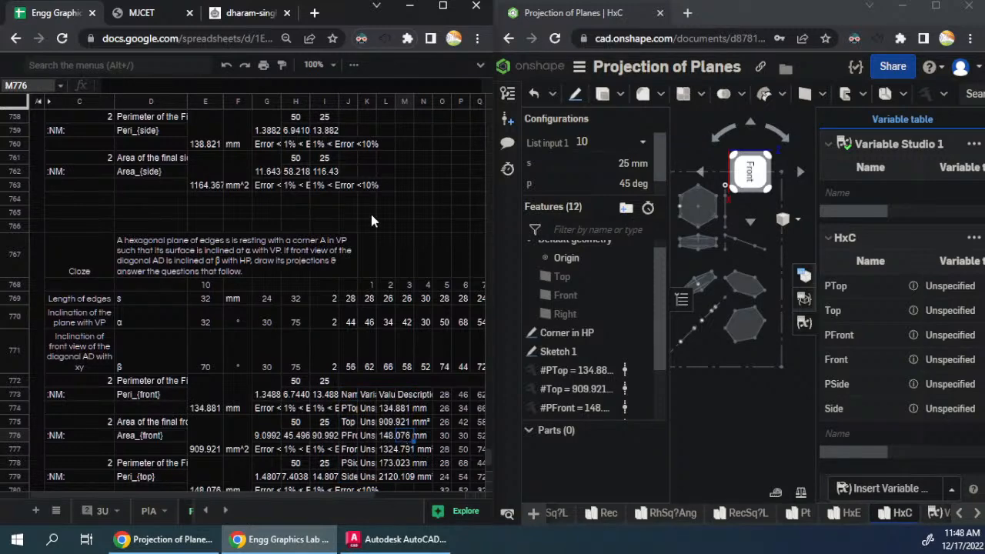
scroll(389, 284, up, 10)
scroll(393, 288, up, 20)
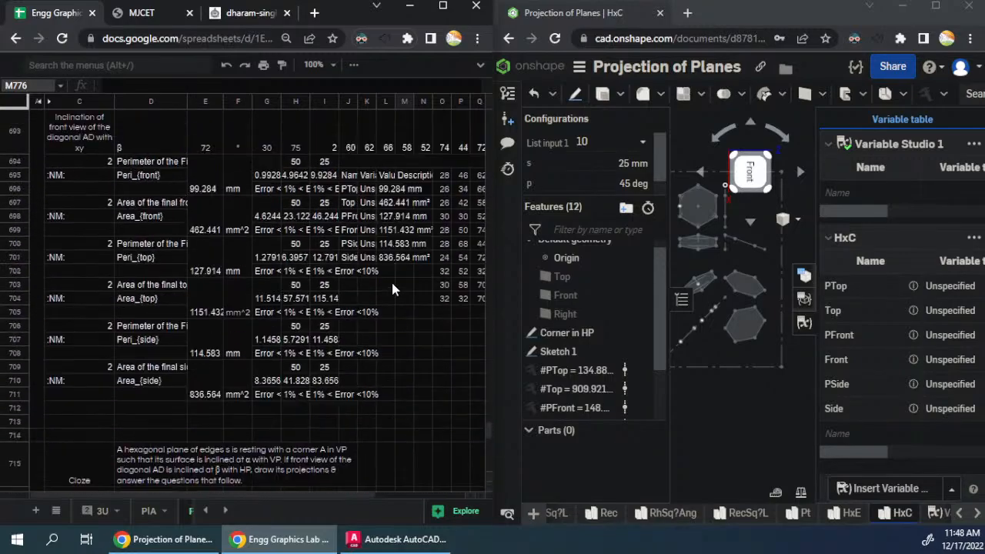
scroll(396, 288, up, 20)
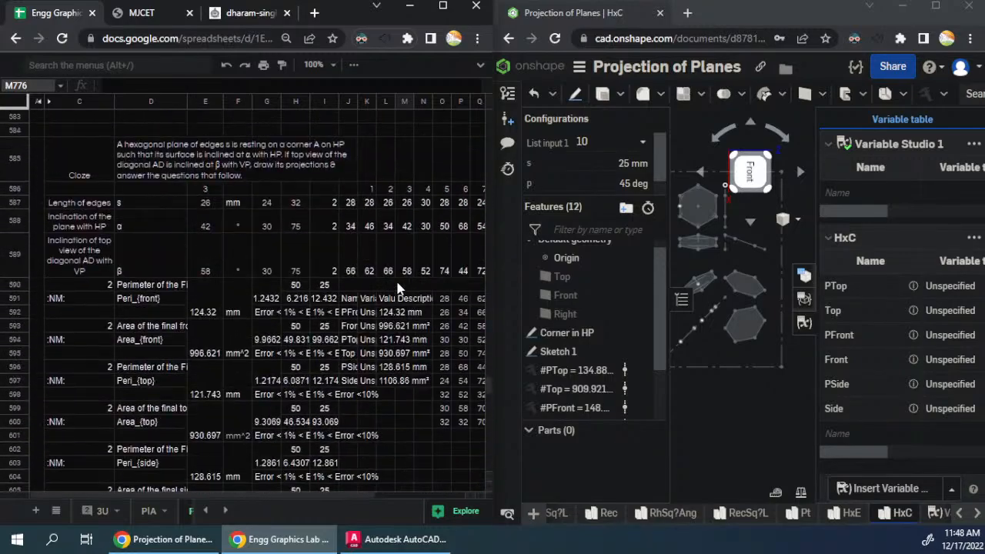
scroll(398, 289, up, 20)
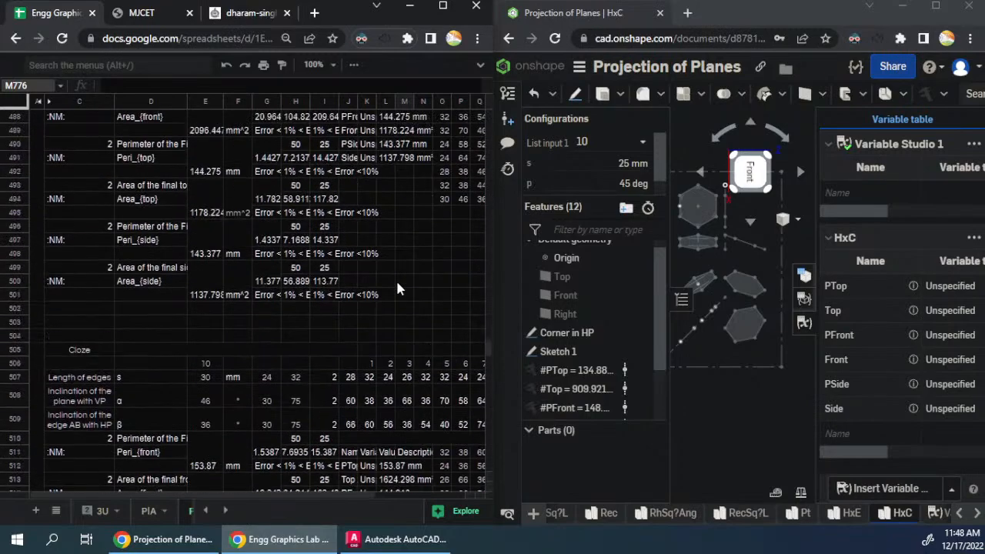
scroll(397, 289, up, 5)
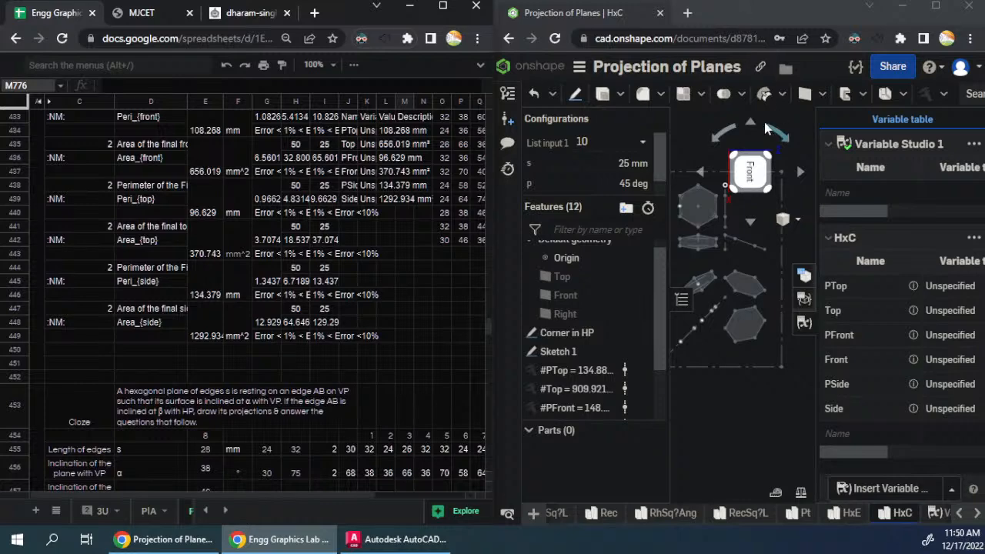
- Minimize the spreadsheet window, bring up Onshape at full screen and show the whole HxC sketch in the Front view
click(905, 13)
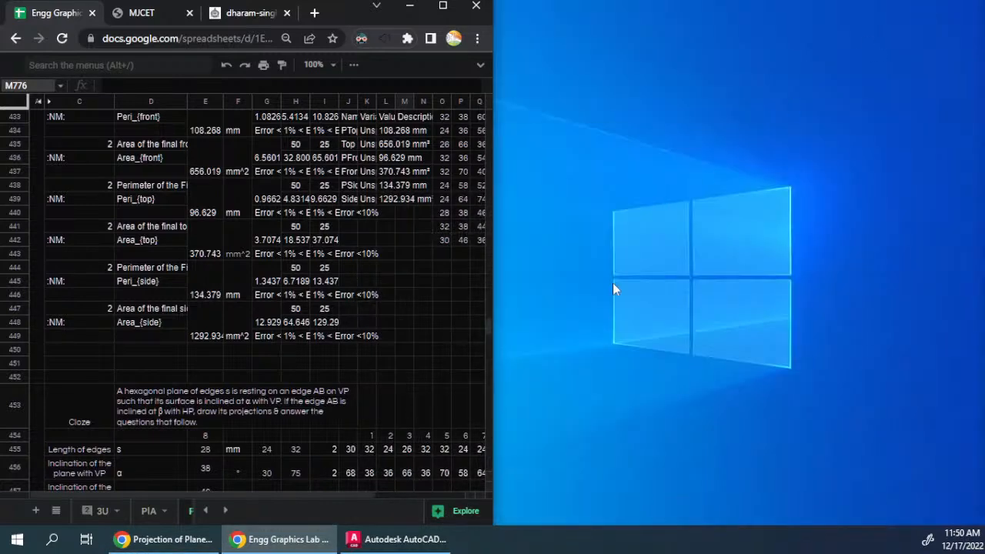
click(273, 540)
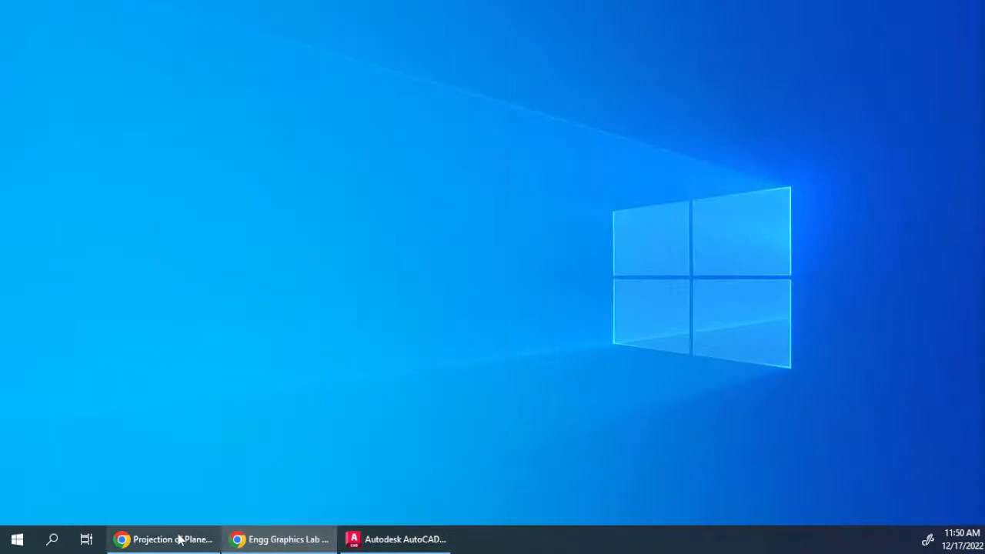
click(180, 538)
click(936, 8)
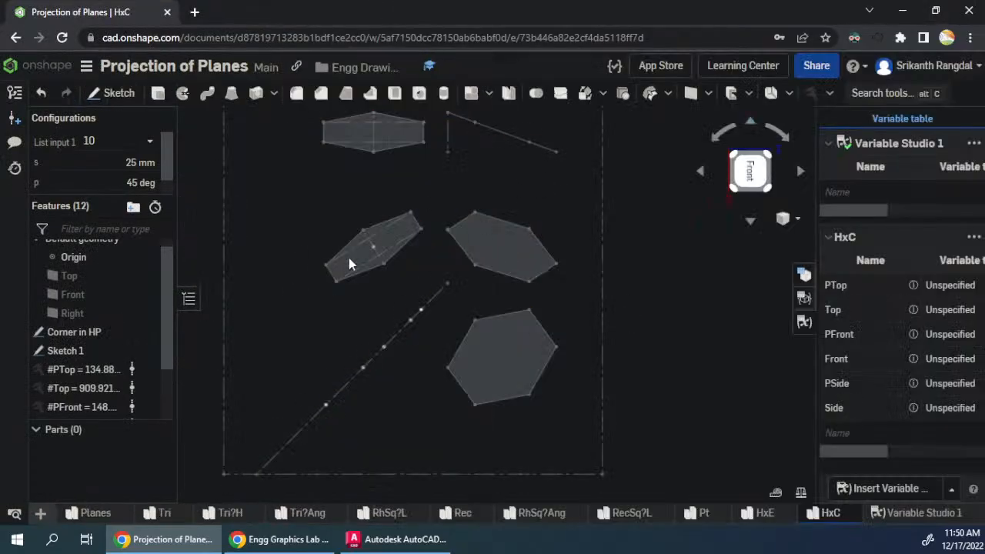
key(f)
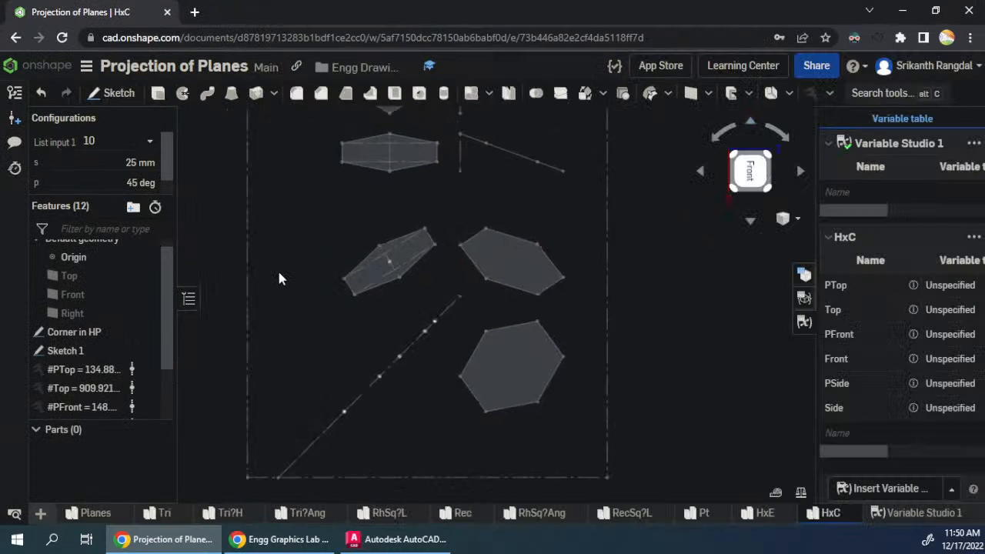
click(751, 170)
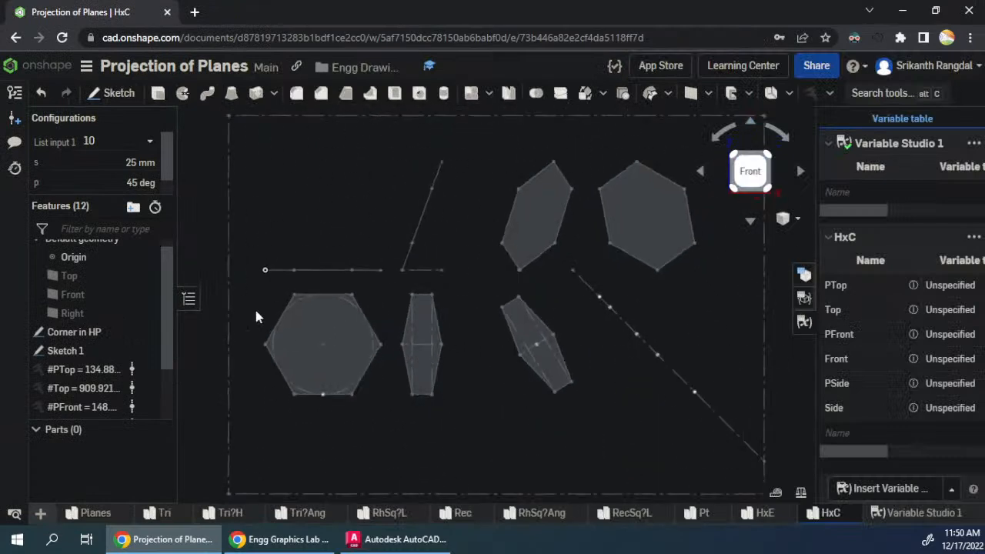
right_click(834, 520)
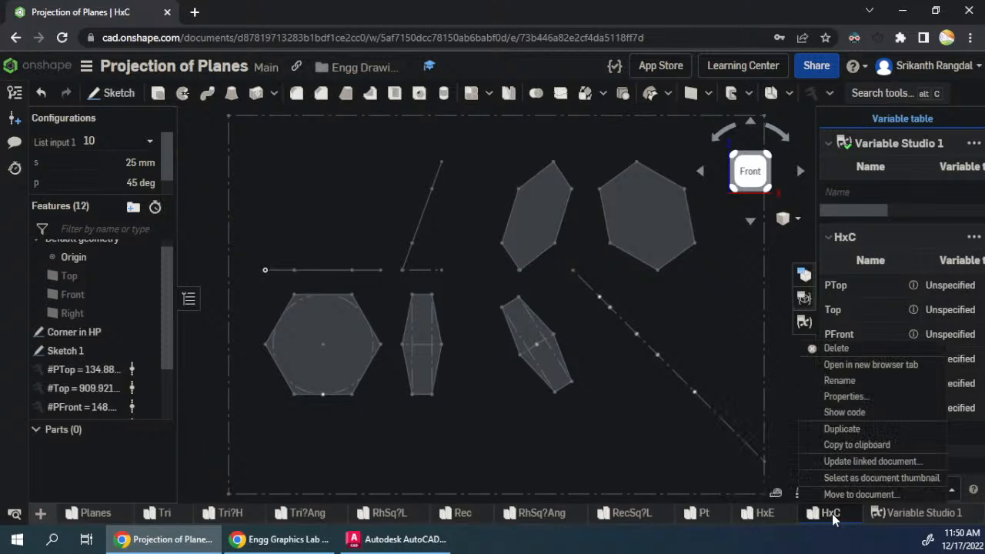
click(590, 383)
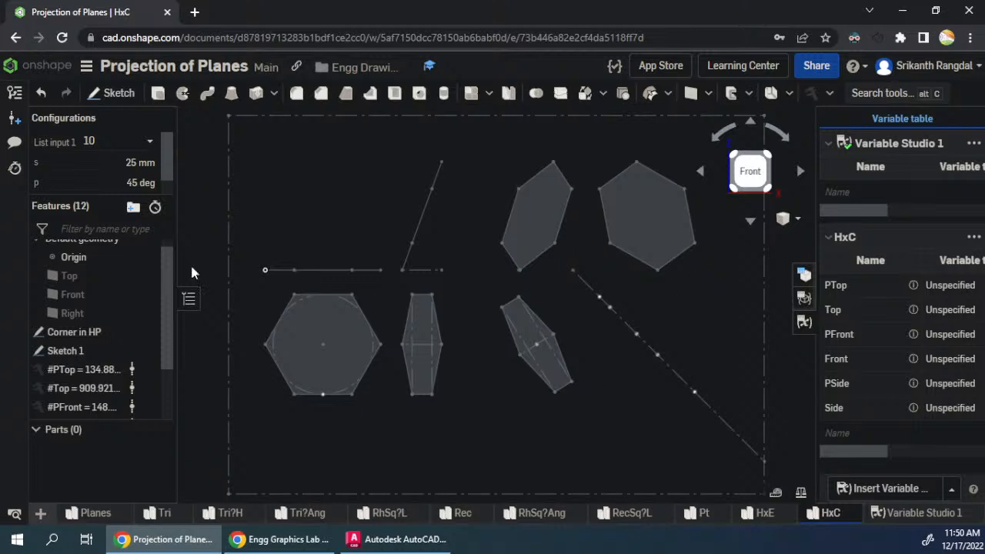
- Step List input 1 through the HxC configurations from 9 down to 4, examining the hexagon projections for each
click(116, 143)
click(93, 266)
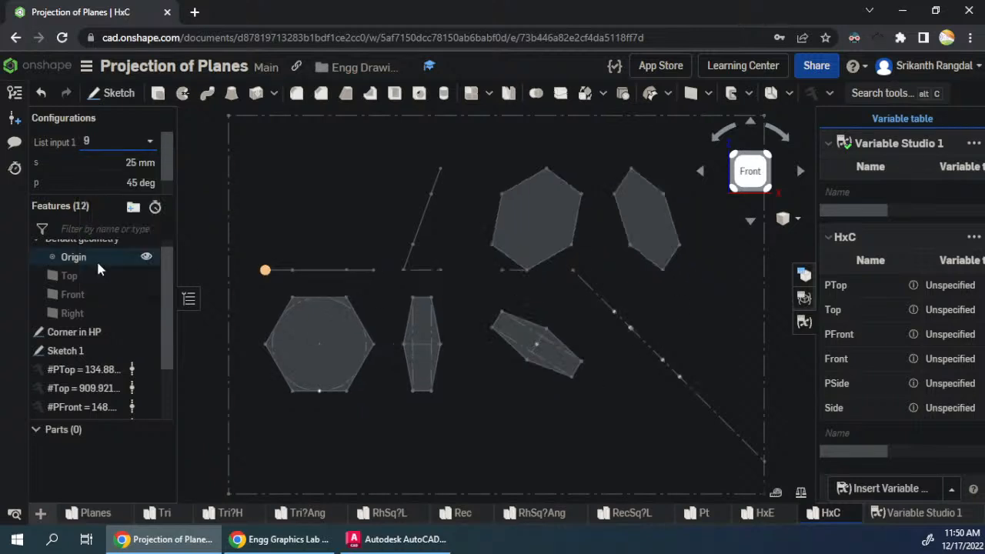
click(116, 146)
click(103, 266)
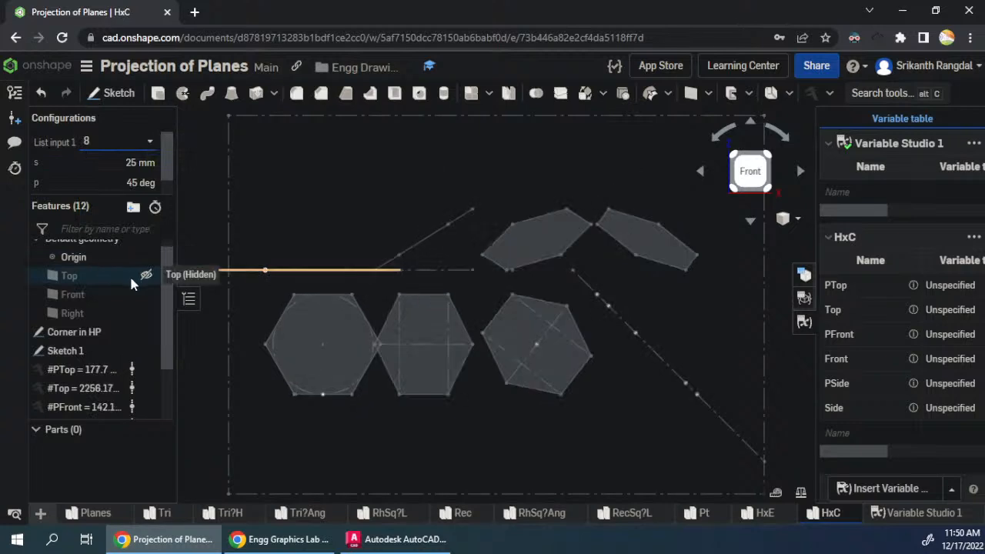
click(115, 143)
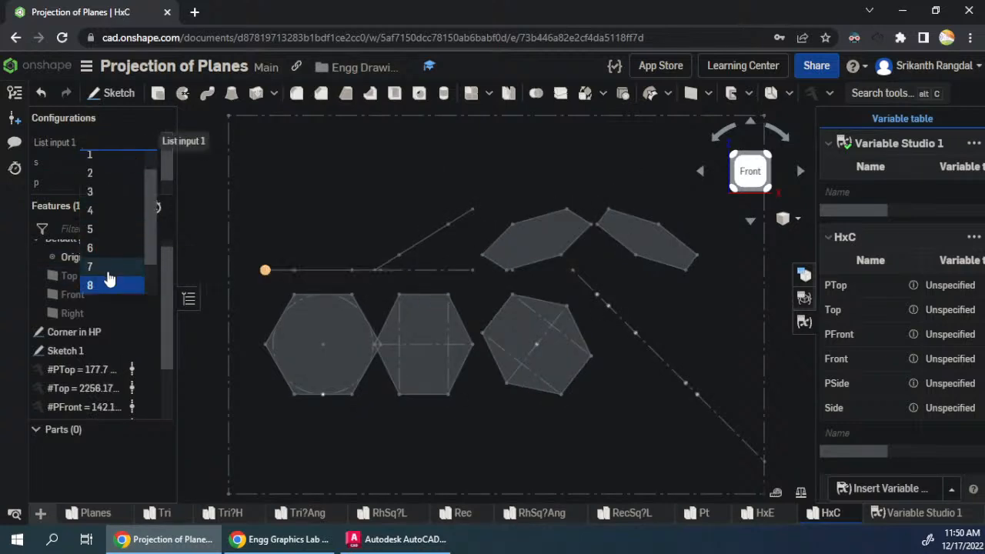
click(107, 267)
click(108, 145)
click(104, 267)
click(104, 150)
click(114, 255)
click(108, 142)
click(111, 237)
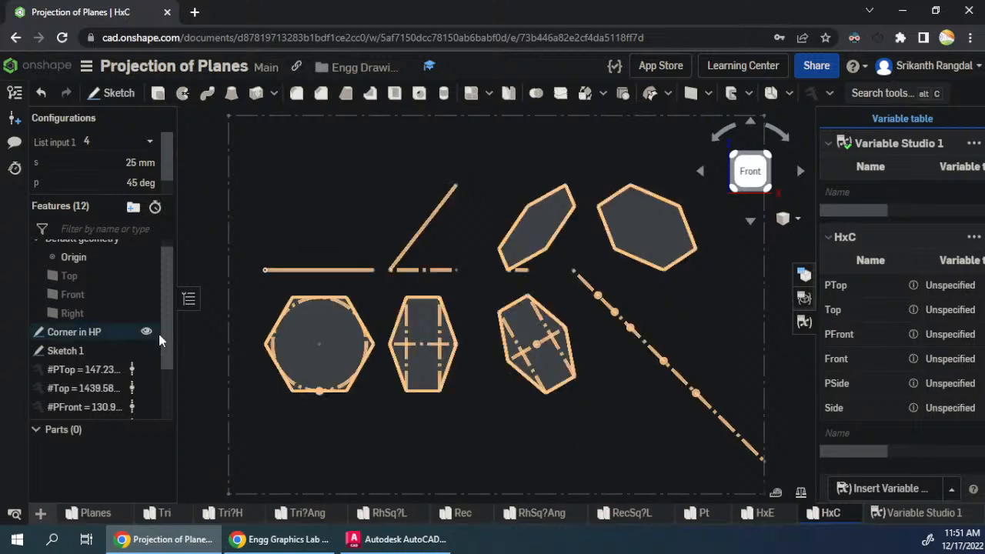
- Duplicate the HxC part studio and rename the copy Cir
right_click(836, 516)
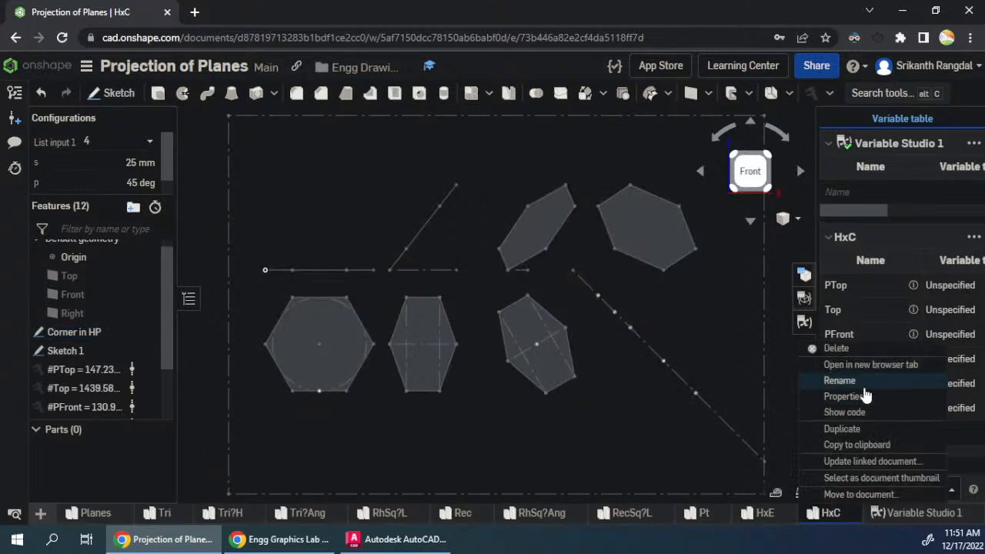
click(852, 431)
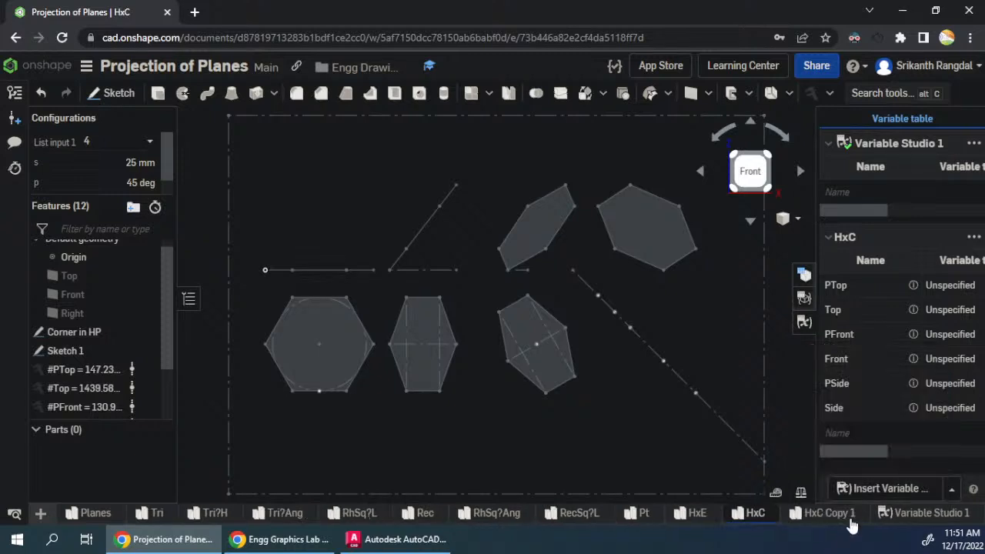
right_click(824, 512)
click(843, 399)
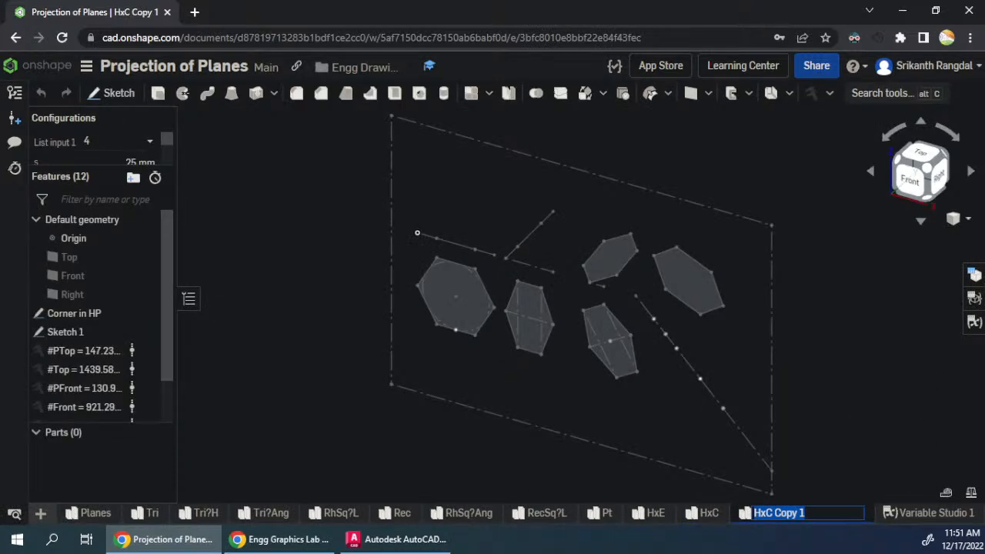
text(Cir)
key(Return)
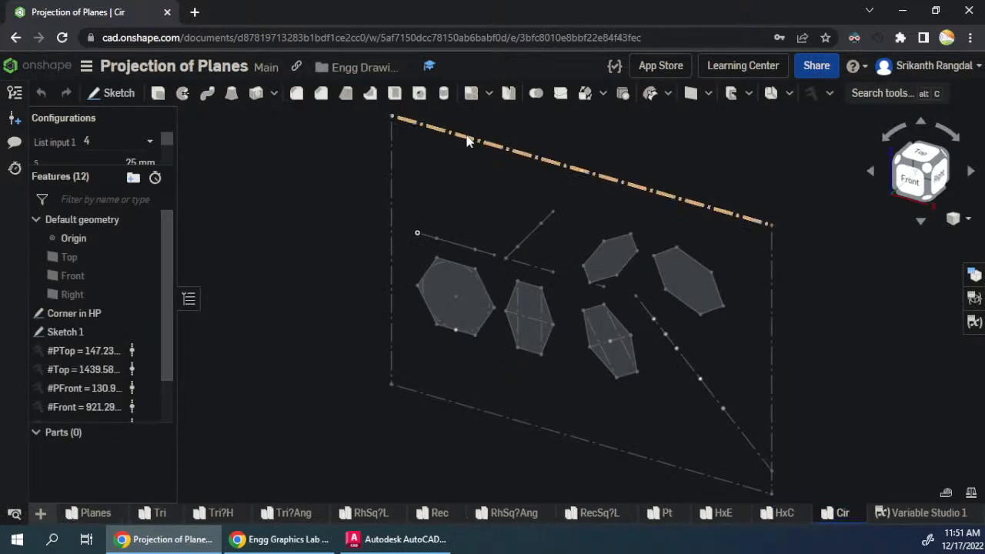
- Delete the Corner in HP sketch and roll the feature history back to just after Sketch 1
right_click(80, 312)
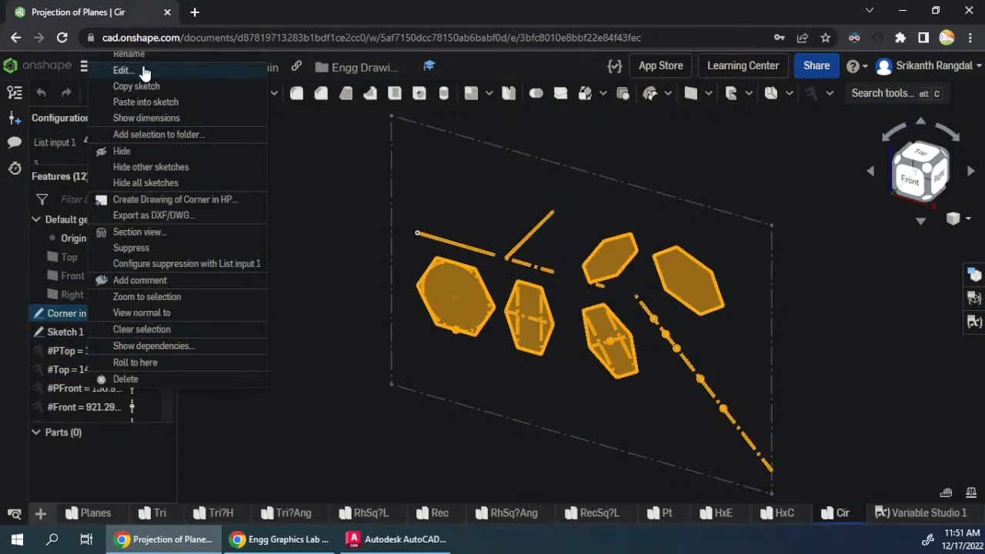
click(123, 378)
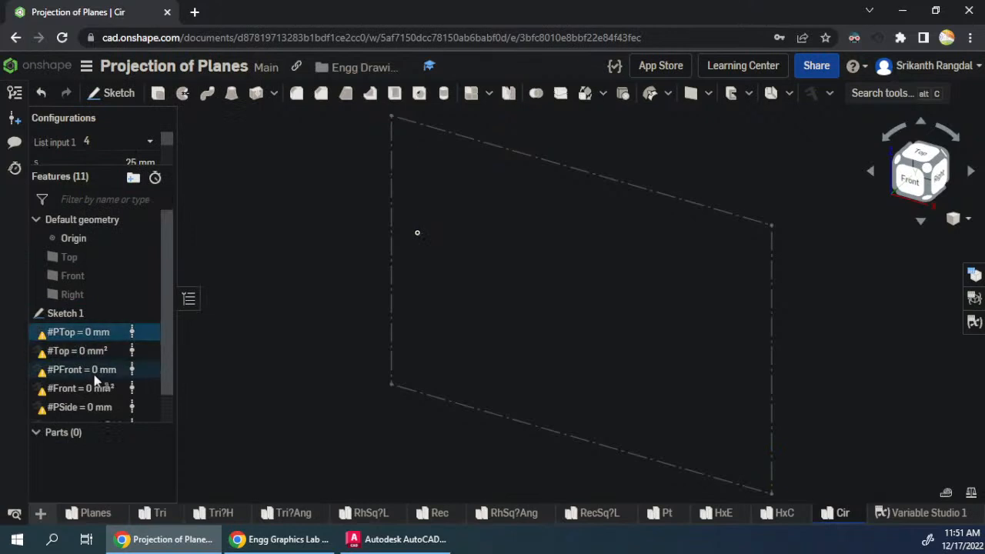
scroll(94, 377, down, 1)
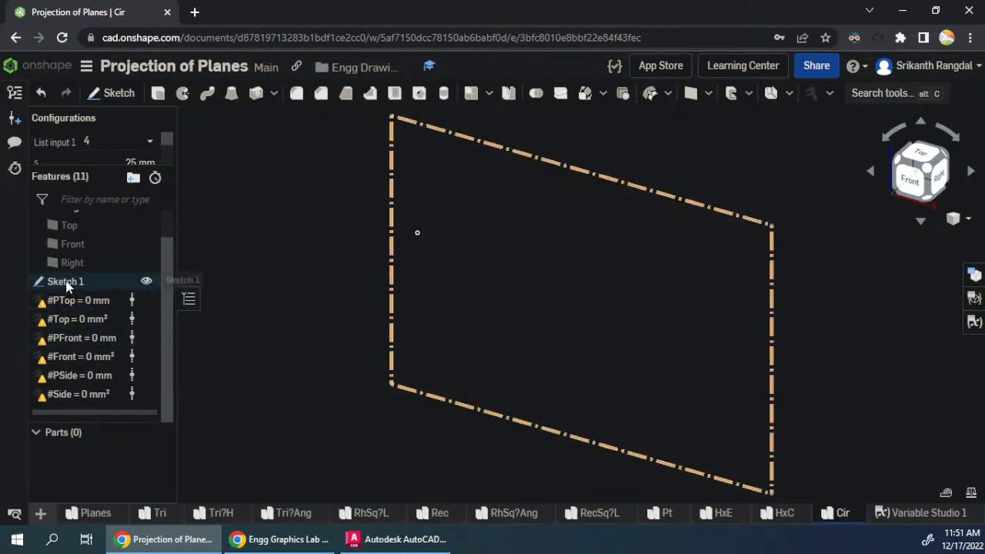
drag(104, 416, 92, 293)
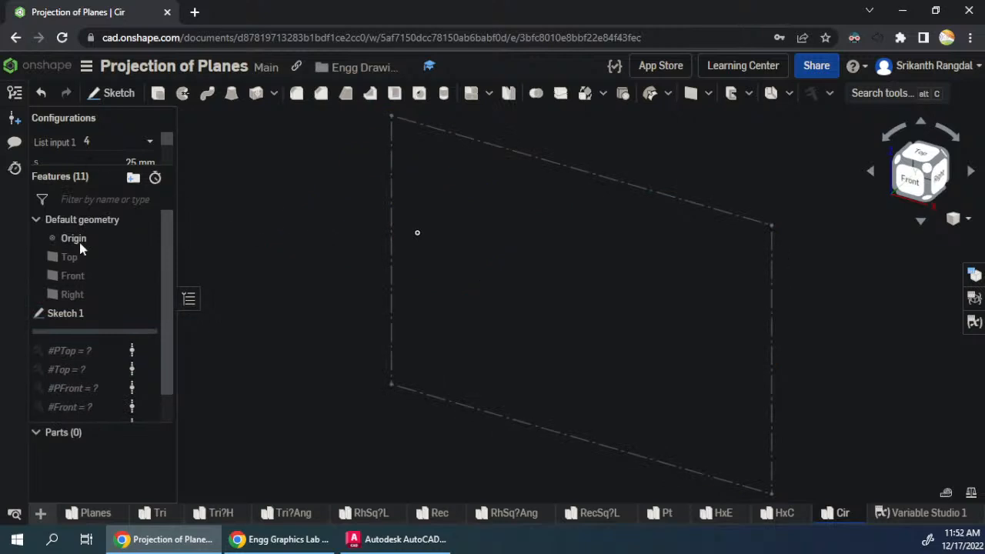
- Start a sketch on the Front plane and draw a circle about 50 mm in diameter, below and to the right of the origin
click(150, 276)
key(s)
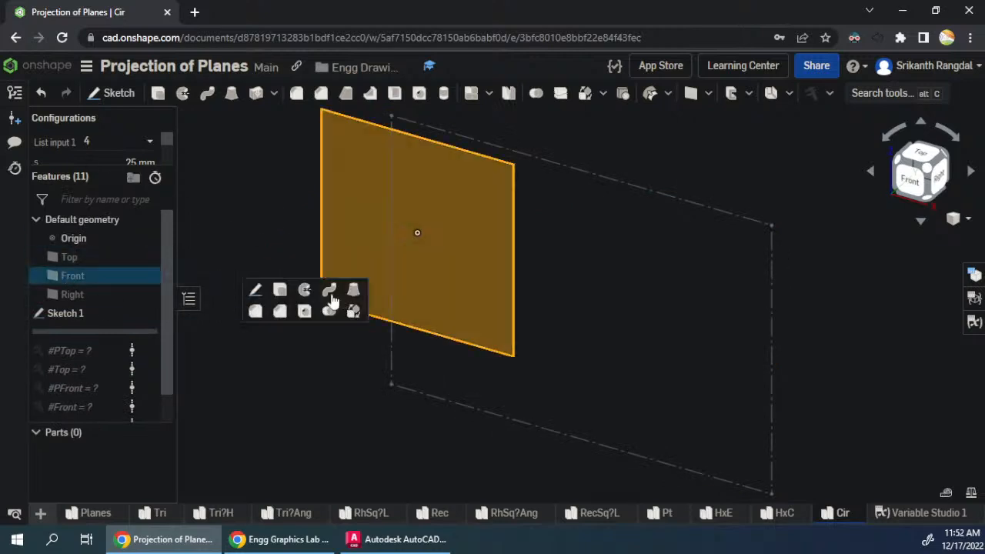
click(259, 291)
key(n)
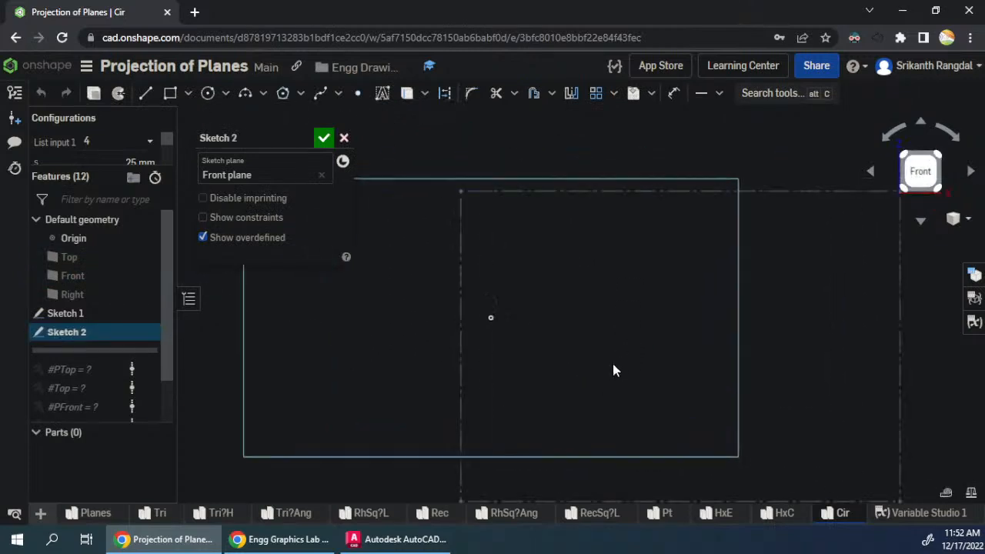
key(c)
click(551, 377)
click(531, 411)
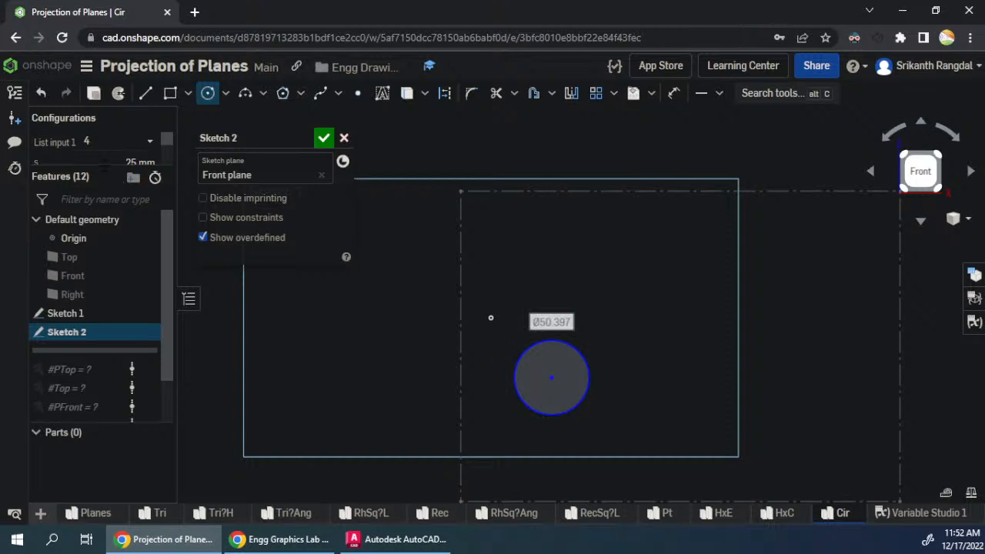
- Finish the circle sketch and rename the configuration variable s to diameter
drag(109, 169, 95, 225)
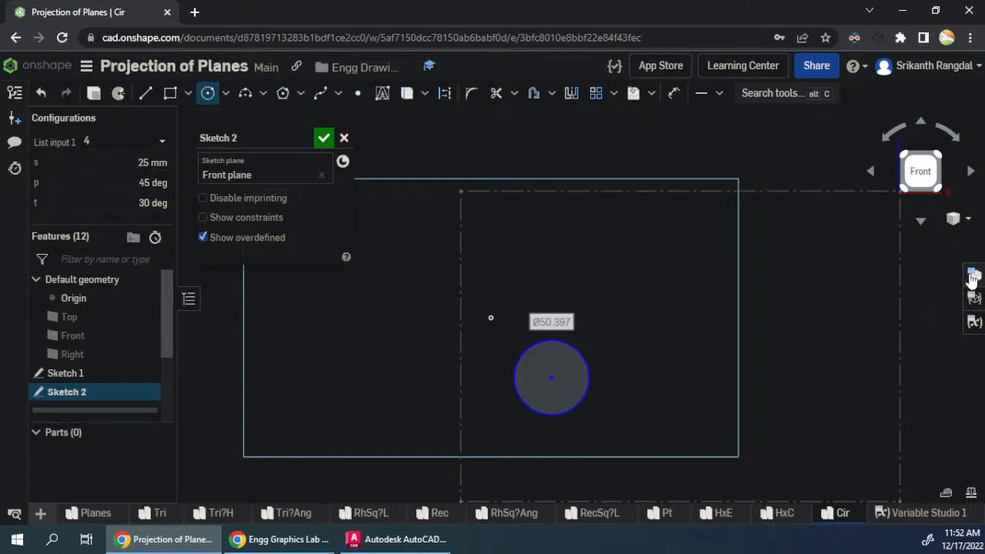
click(974, 297)
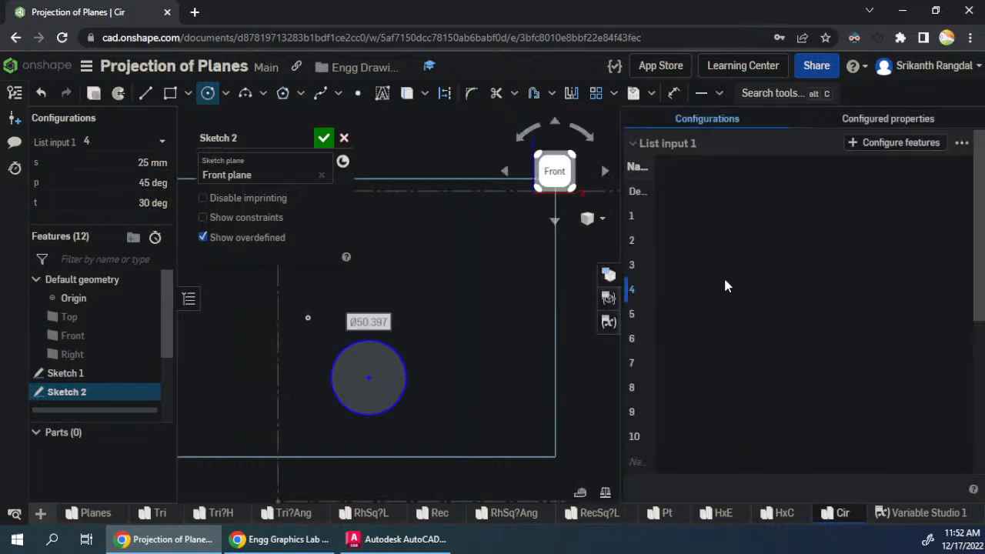
scroll(800, 327, down, 4)
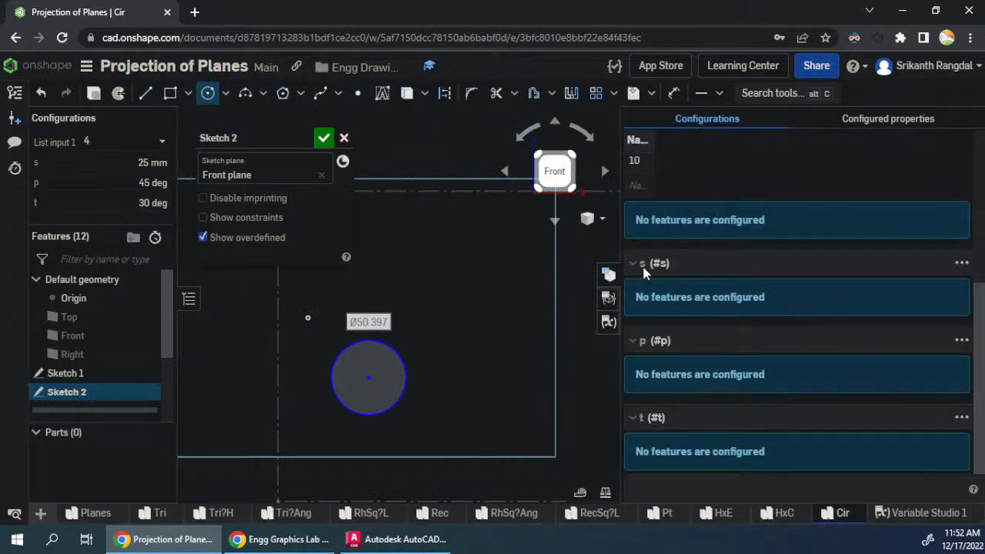
click(324, 137)
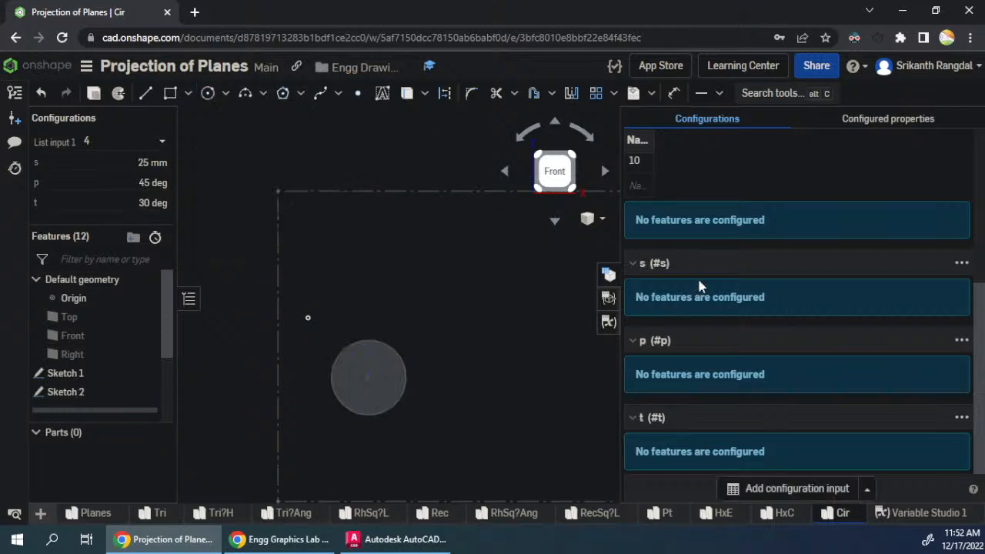
double_click(642, 264)
text(radius)
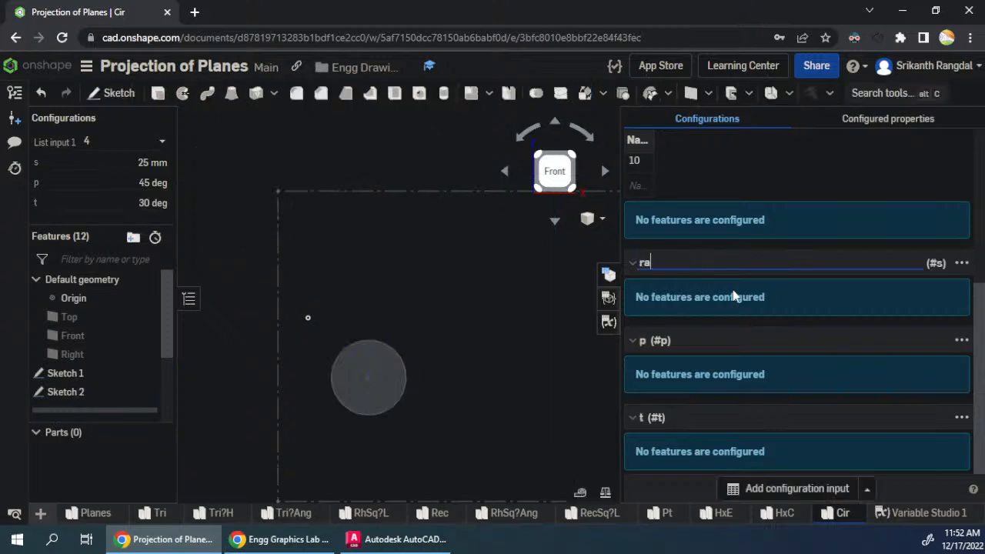
key(ctrl+a)
text(diameter)
key(Return)
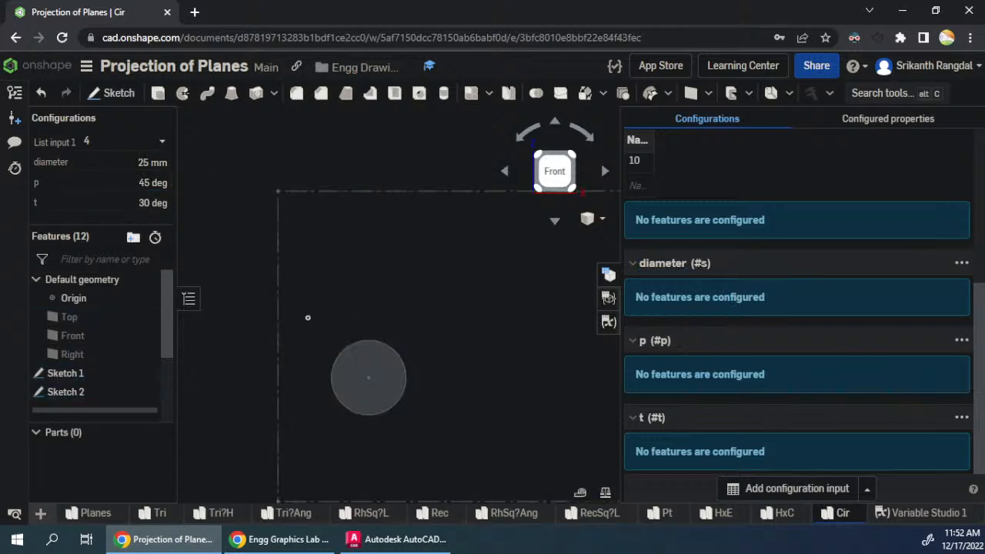
- Rename the configuration variable p to SurfaceHP
click(645, 340)
text(Ang)
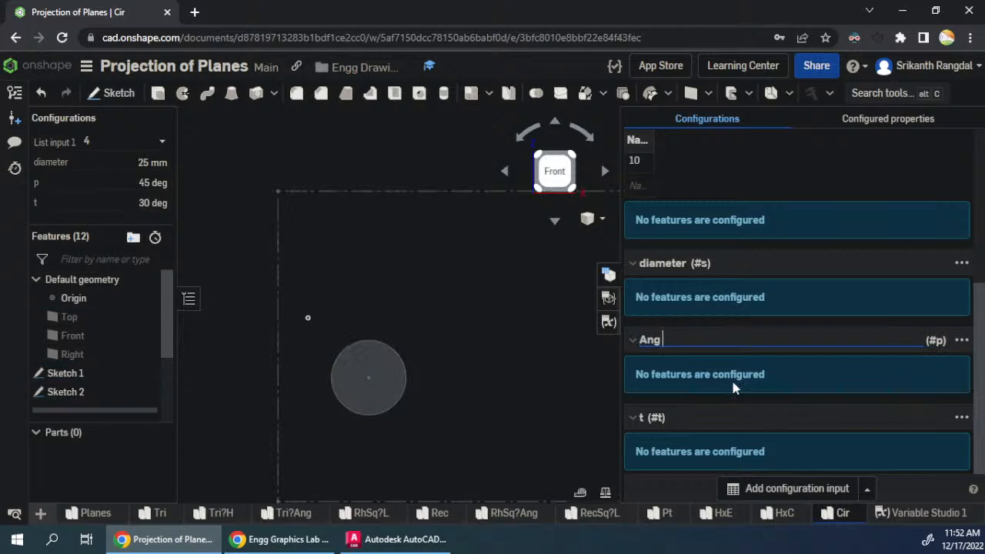
text( HP)
key(Return)
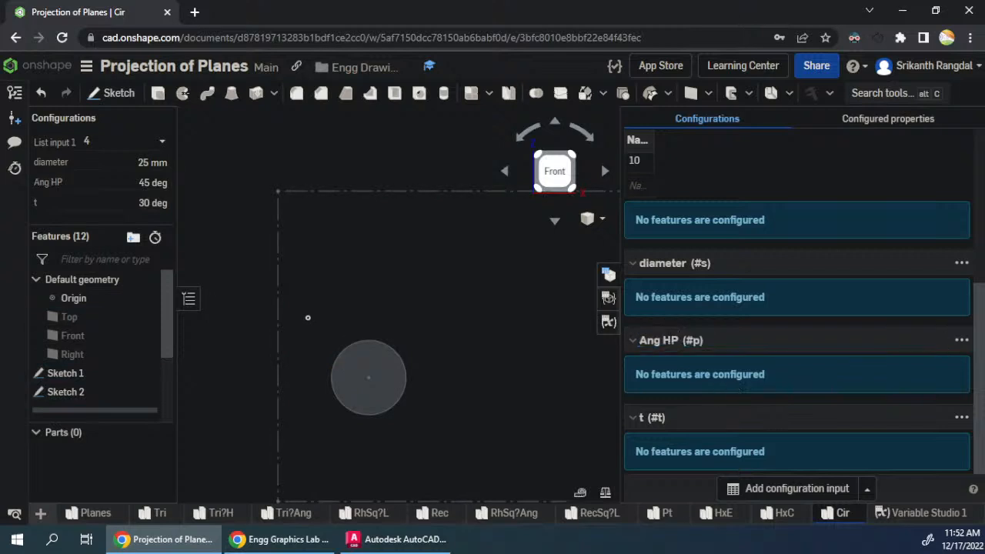
click(671, 339)
click(651, 339)
double_click(648, 339)
text(Surface)
key(Return)
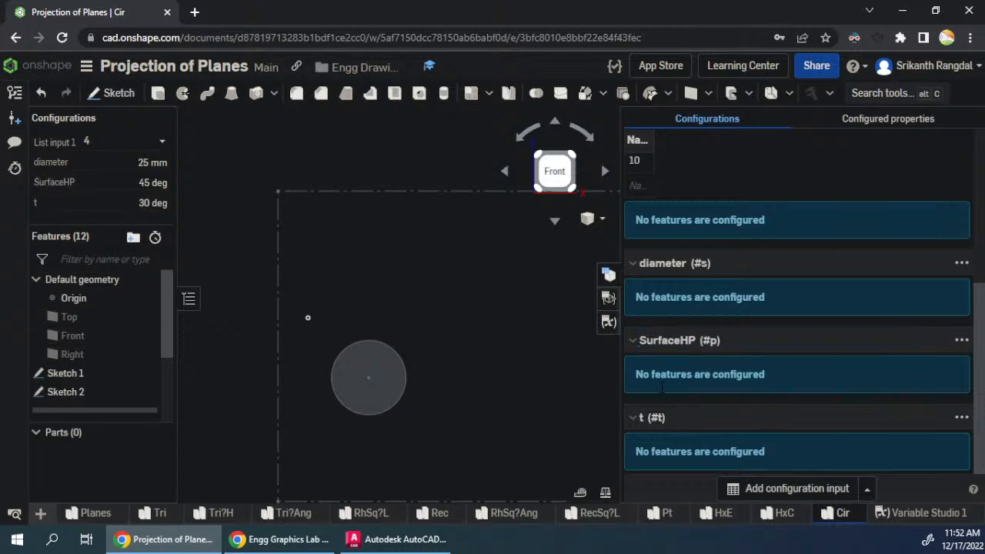
- Rename the configuration variable t to Add Angle
click(641, 417)
text(Add Angle)
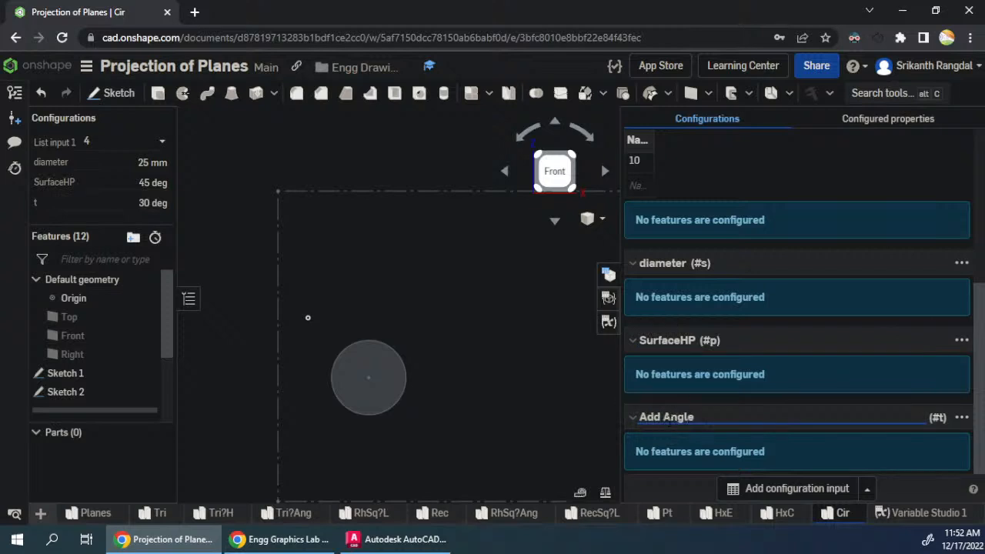
key(Return)
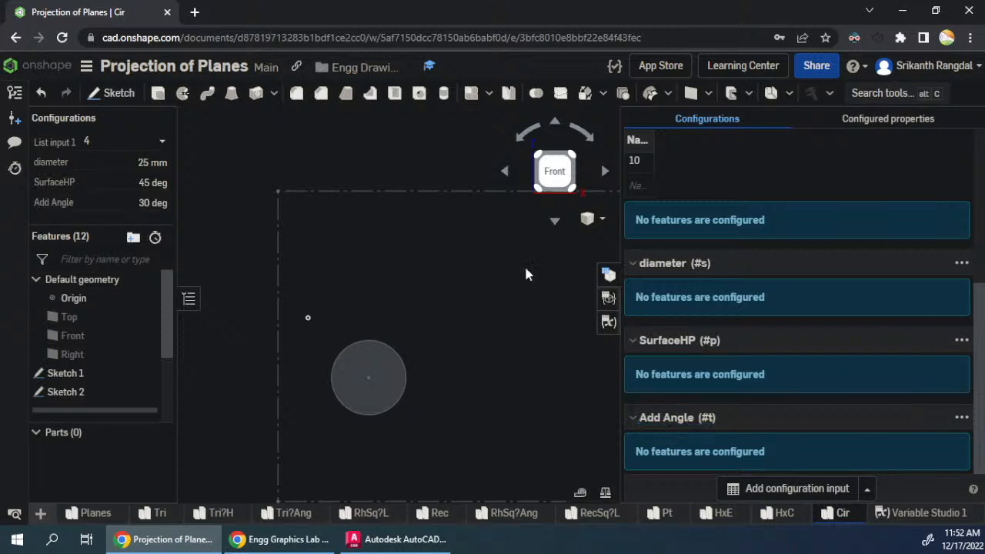
- Reopen Sketch 2 for editing and dimension the circle's diameter with the variable #s
right_click(92, 392)
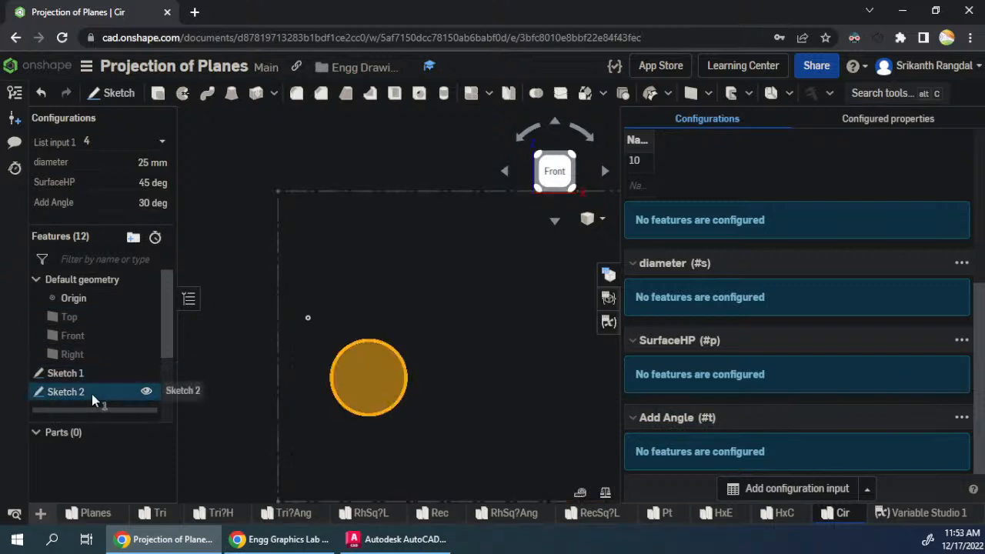
click(135, 73)
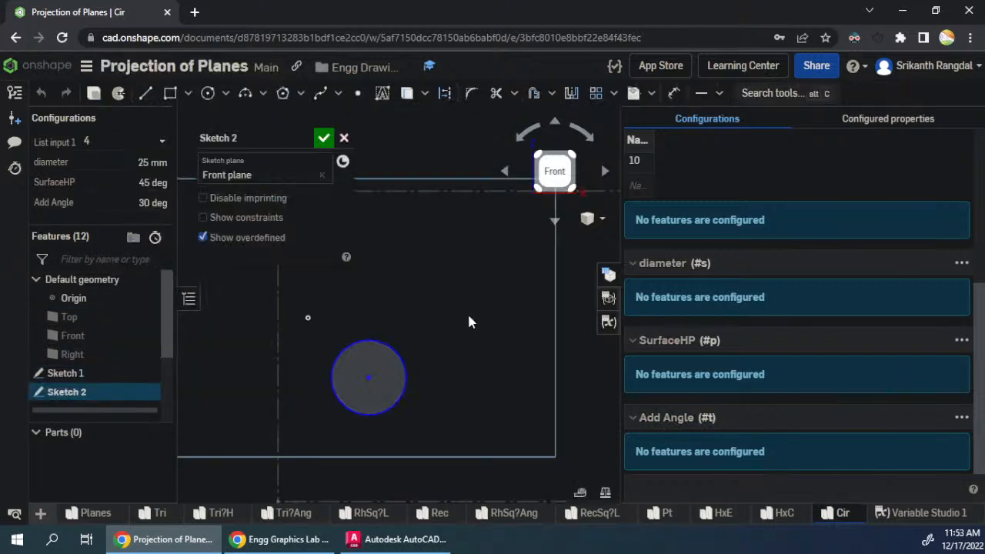
key(d)
click(346, 407)
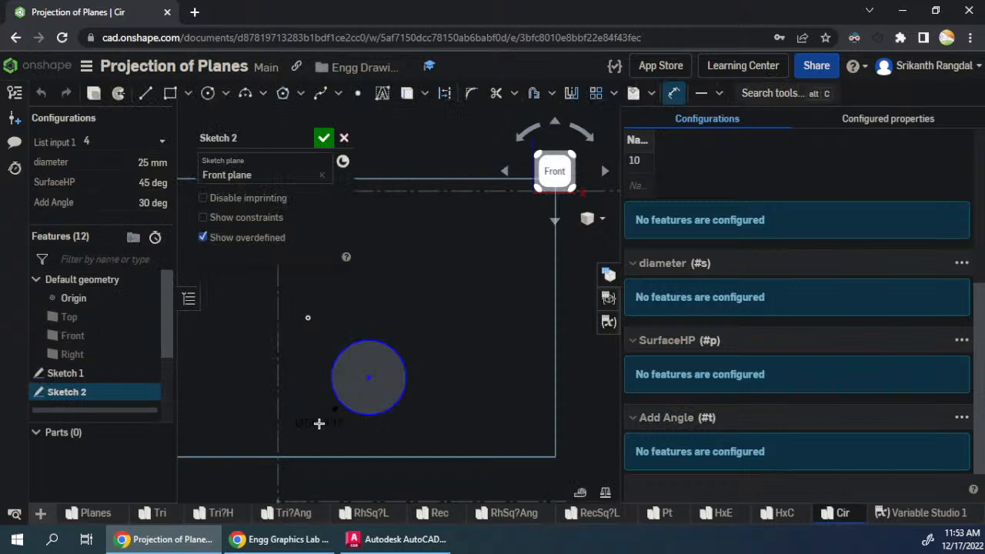
click(319, 422)
text(#)
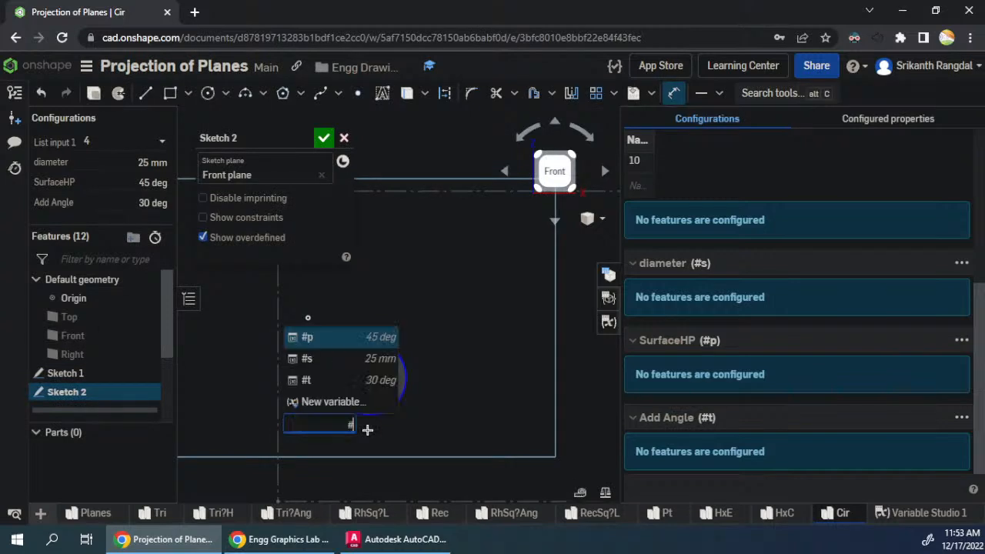
click(331, 360)
key(Return)
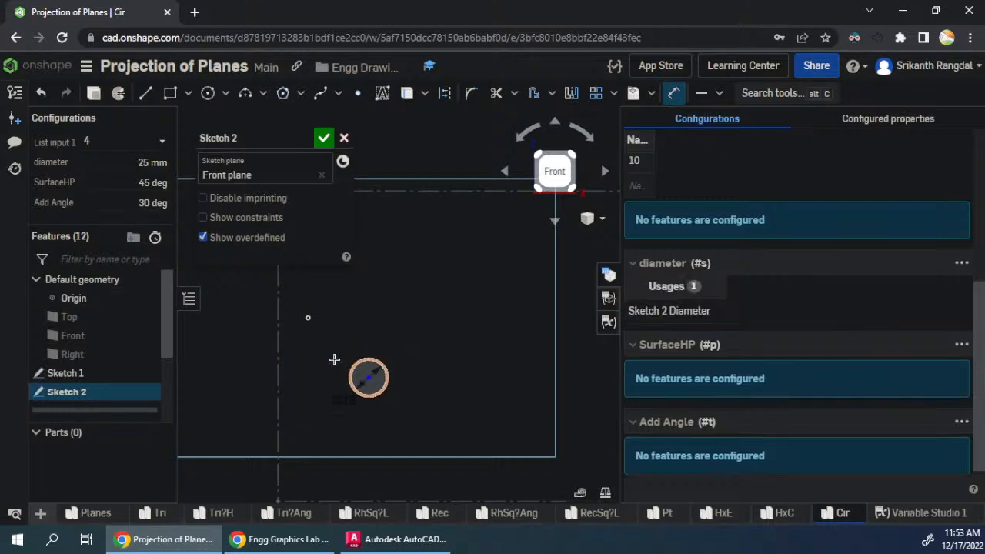
- Draw a horizontal construction line from the circle's centre to the right side of its circumference
scroll(363, 336, up, 4)
drag(315, 389, 313, 369)
scroll(310, 472, down, 3)
scroll(288, 336, up, 2)
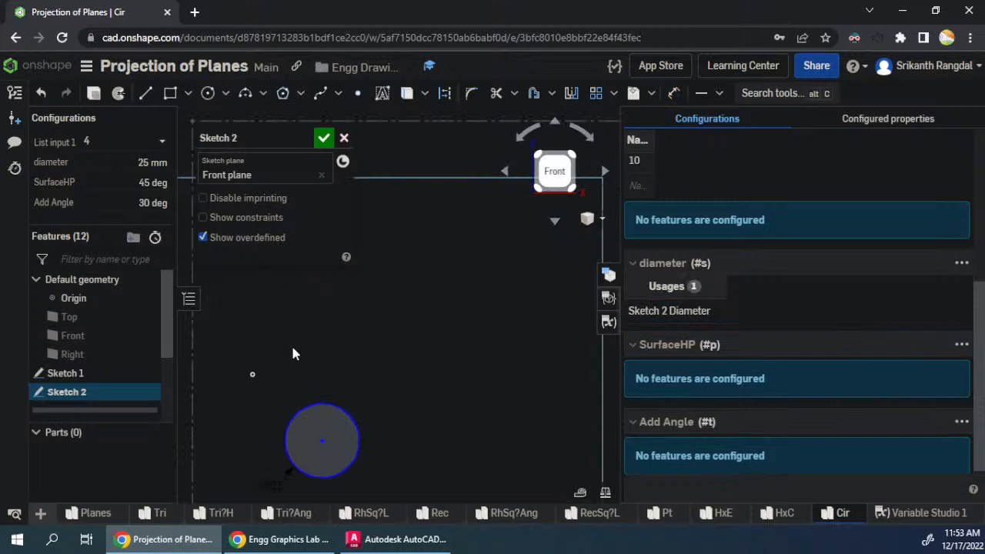
key(l)
click(322, 441)
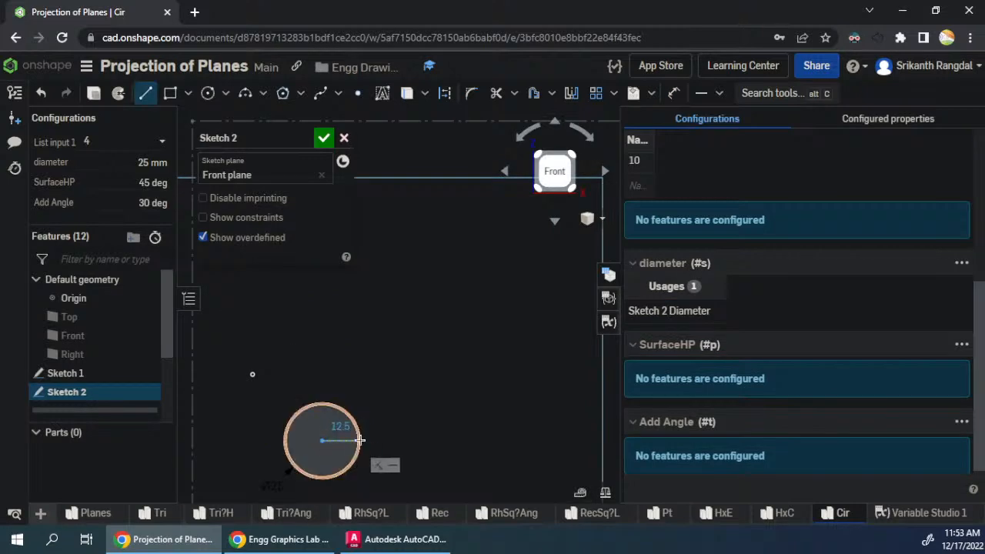
key(q)
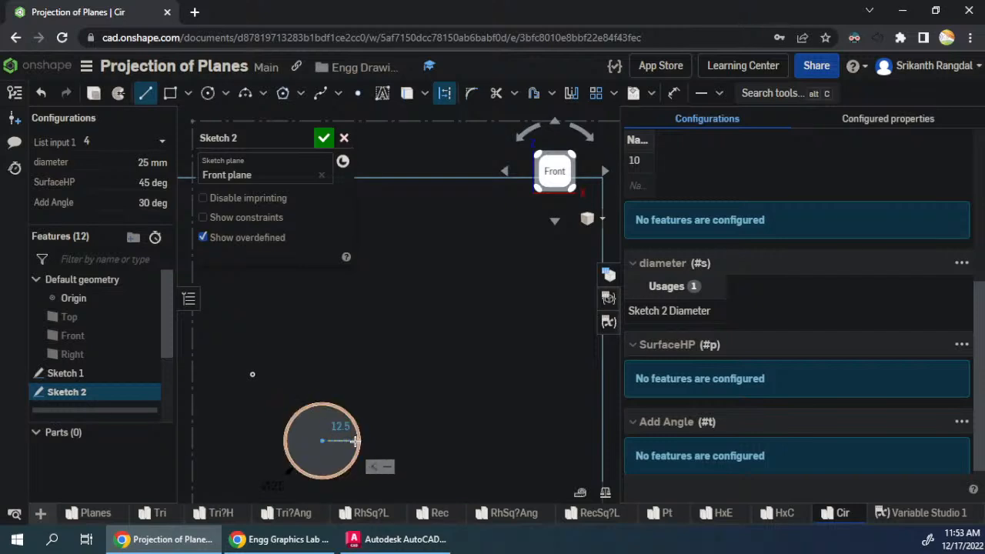
click(355, 442)
key(Escape)
- Circular-pattern the construction radius into 8 instances around the circle's centre
scroll(394, 428, down, 2)
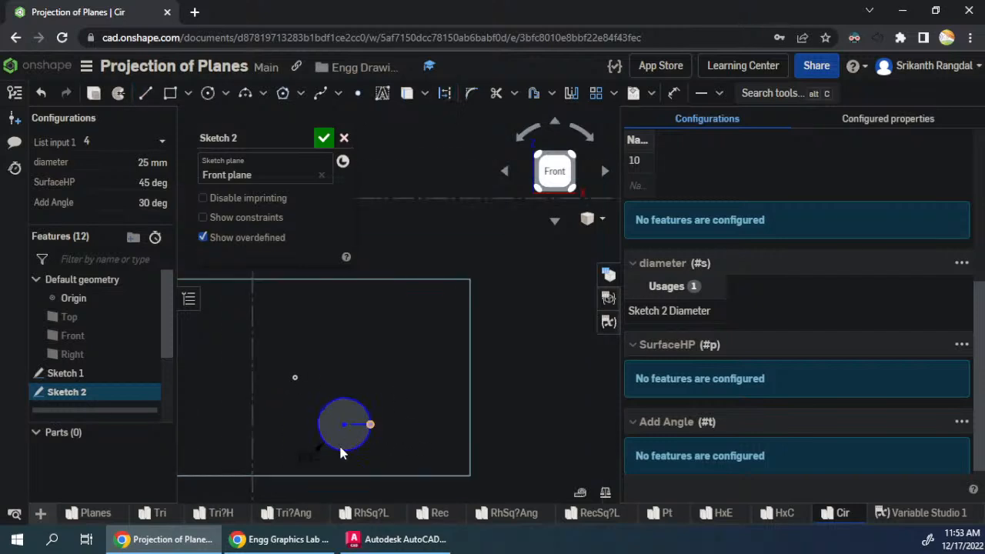
scroll(339, 451, up, 3)
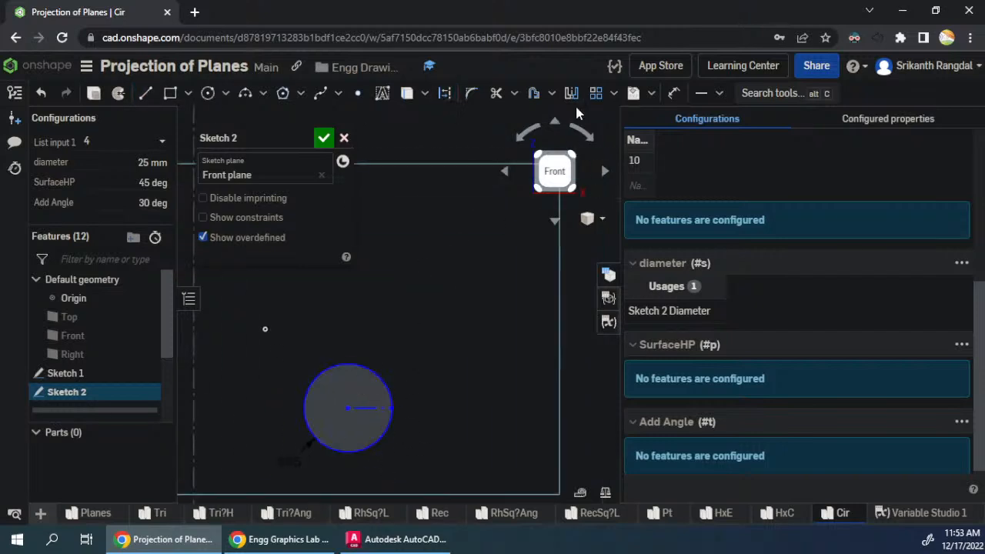
click(613, 93)
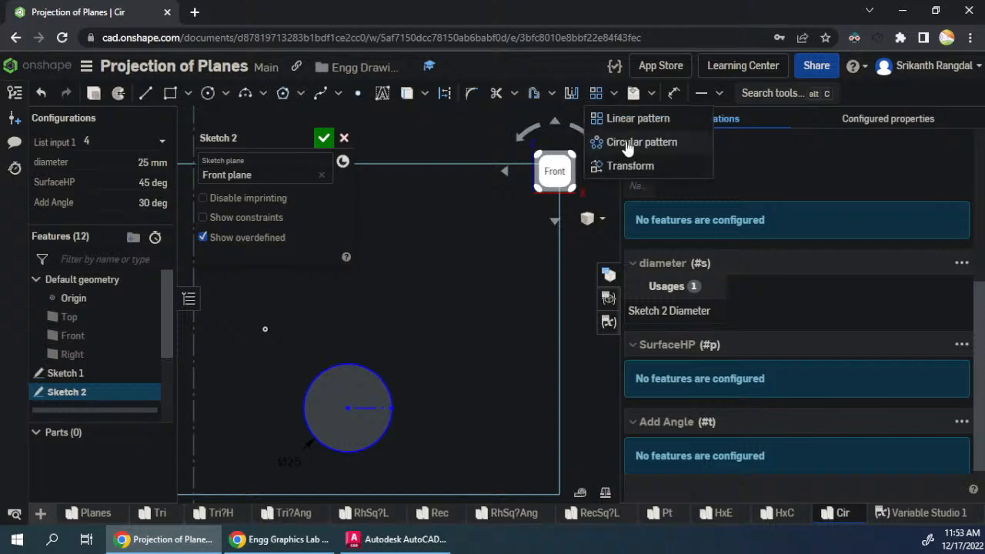
click(620, 140)
click(366, 410)
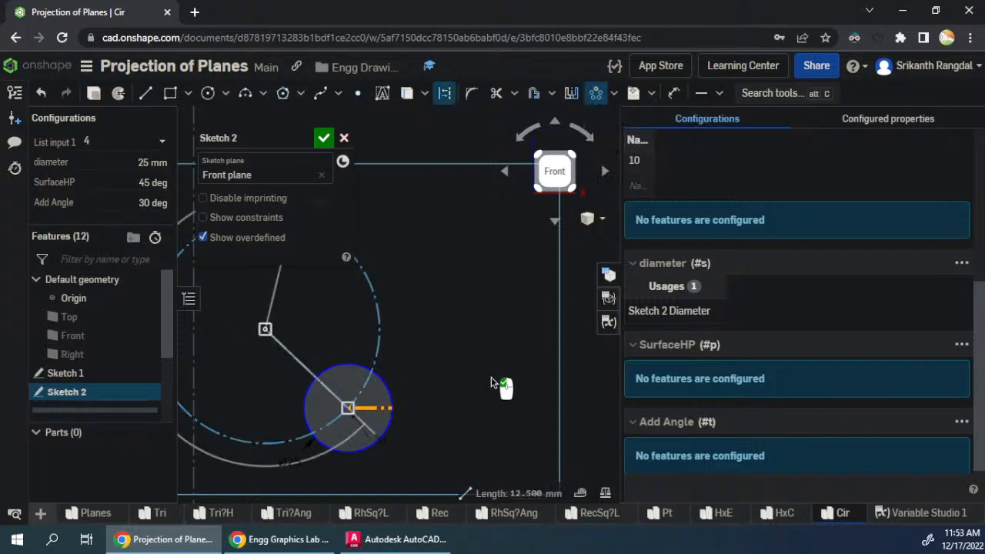
scroll(485, 373, down, 3)
scroll(394, 315, up, 2)
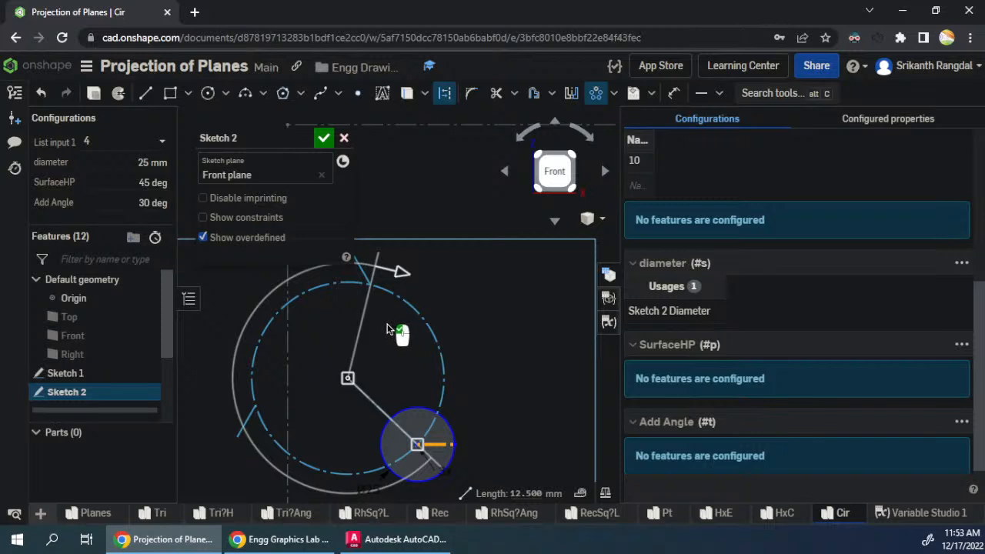
click(446, 472)
text(8)
key(Return)
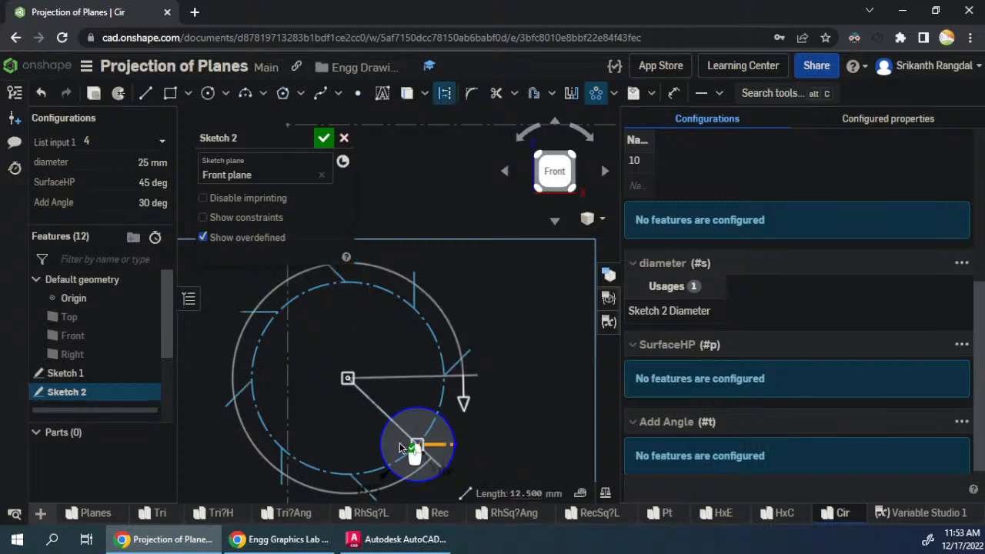
drag(348, 377, 418, 454)
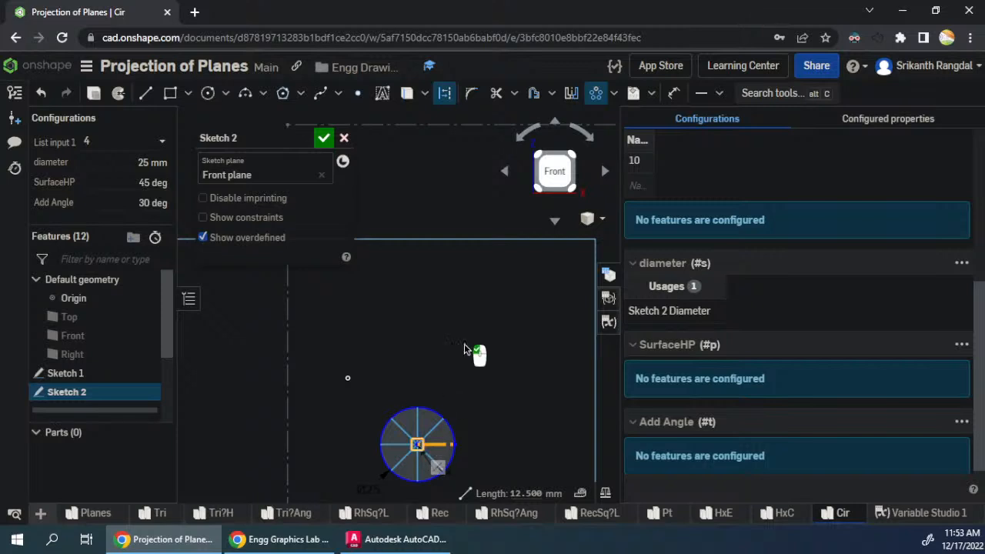
key(Escape)
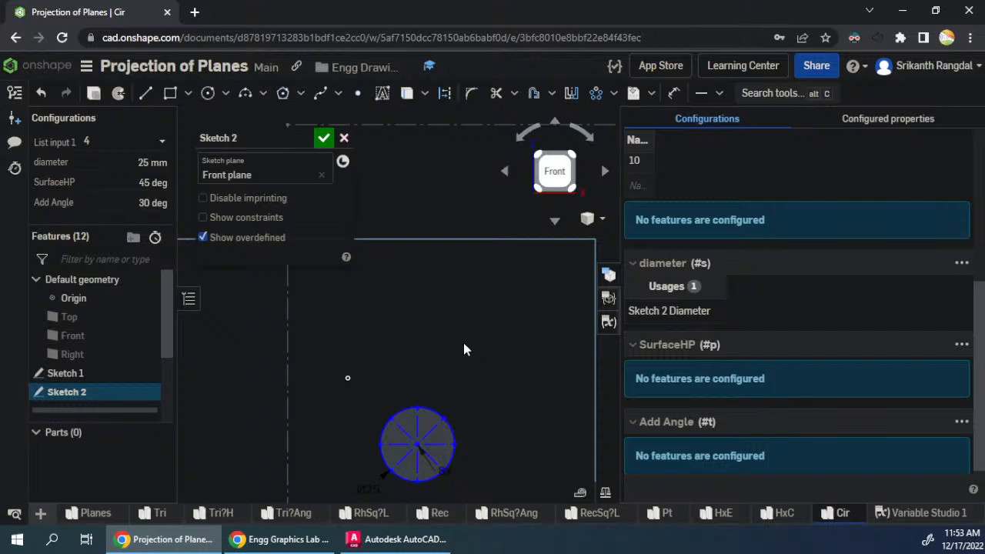
scroll(258, 369, down, 2)
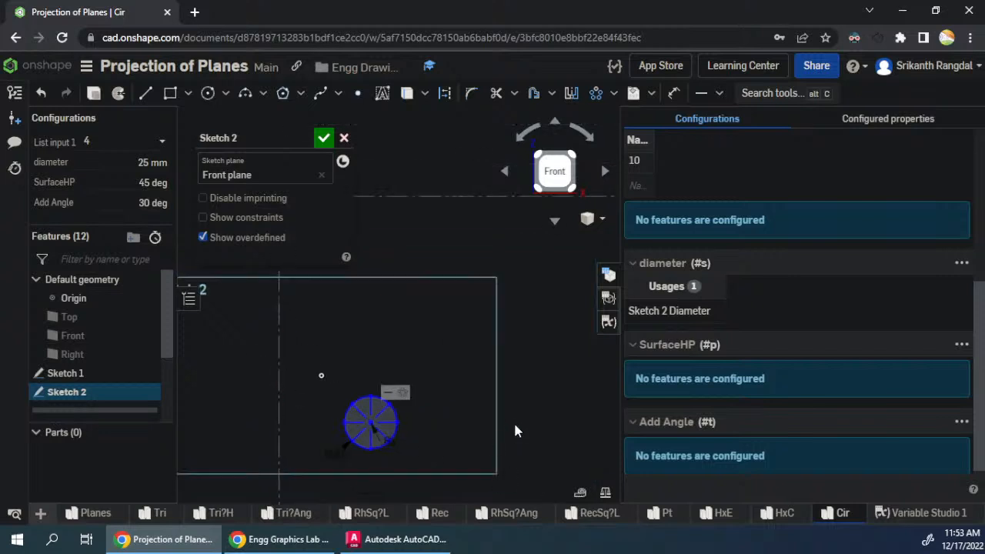
- Draw a chain of four connected horizontal line segments above the circle, level with the origin and to its right
scroll(515, 429, up, 1)
scroll(339, 339, up, 2)
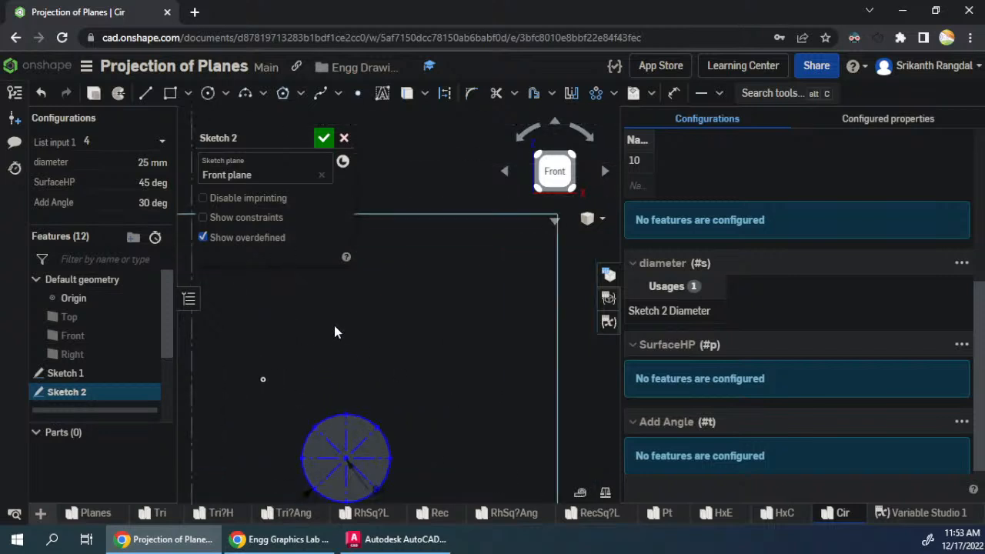
key(l)
scroll(310, 354, up, 2)
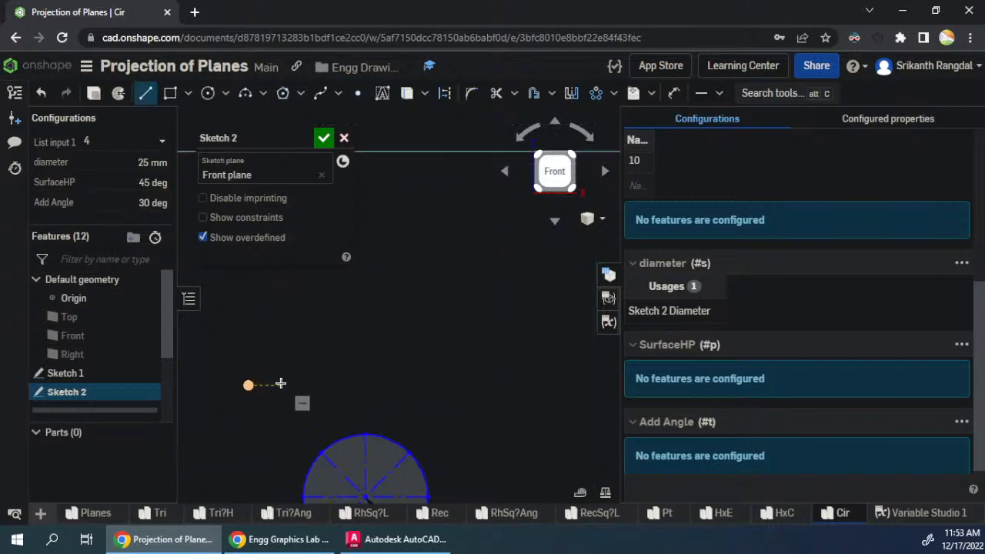
click(281, 385)
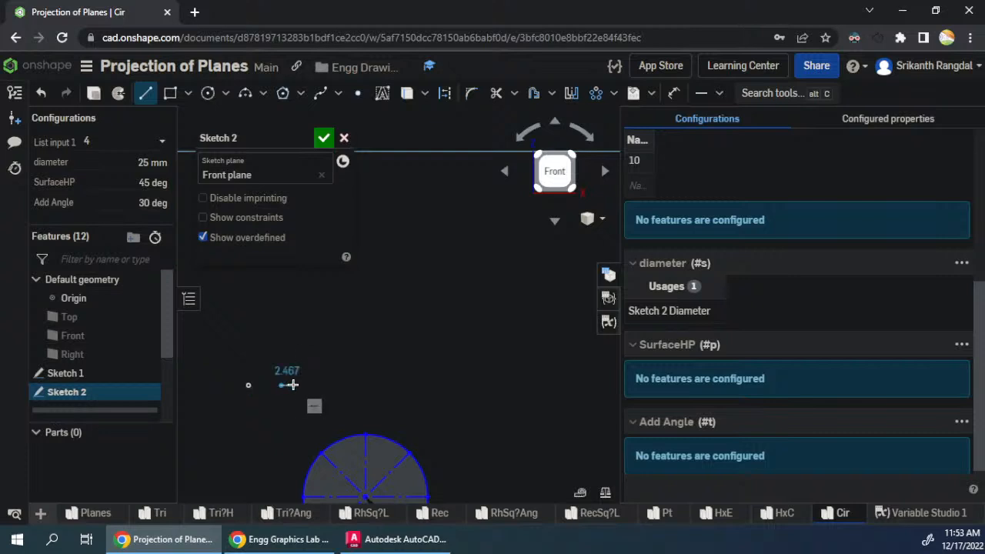
click(362, 386)
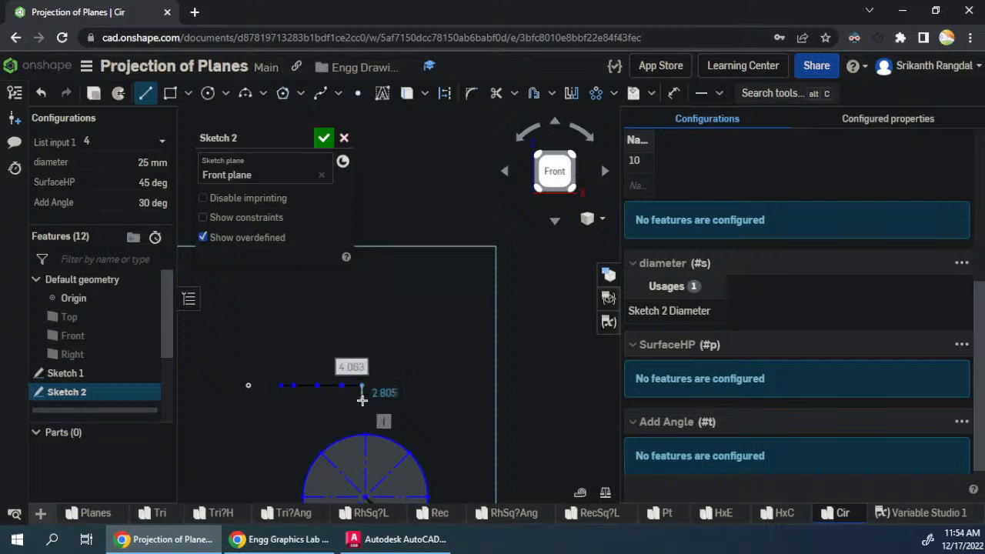
key(Escape)
- Align the left end of the horizontal line chain vertically with the circle's leftmost point
scroll(309, 375, down, 2)
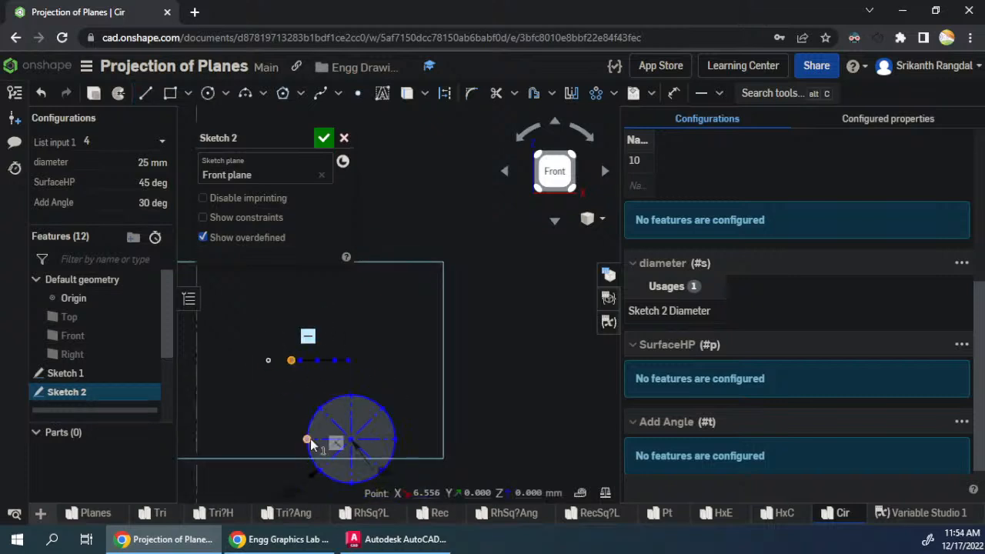
key(v)
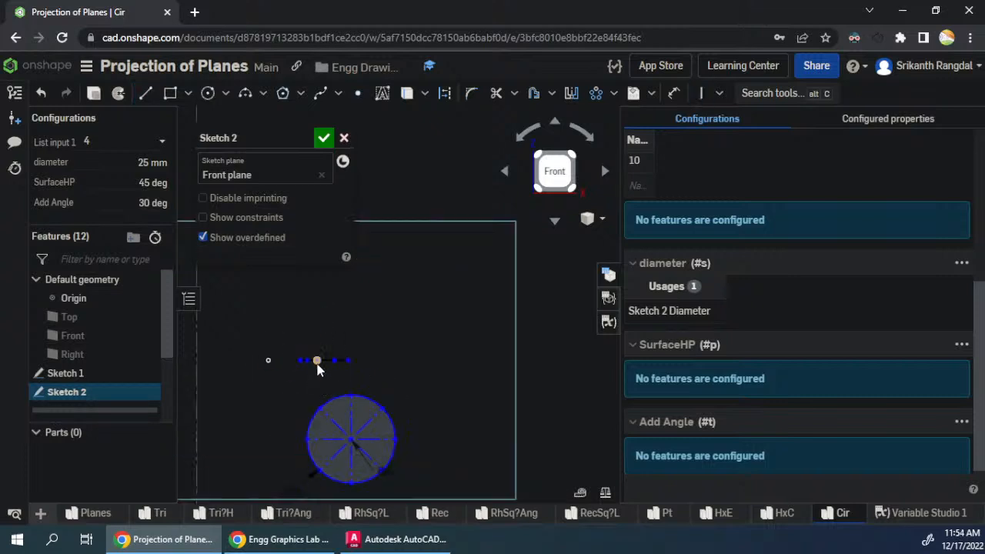
click(307, 360)
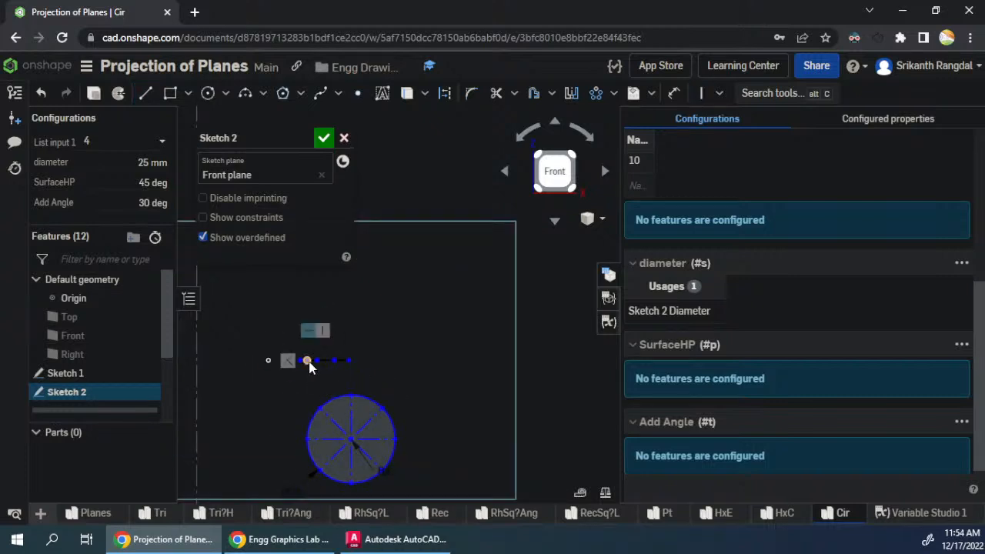
click(370, 353)
- Spread out the chain's points and align its last two points vertically with the circle's upper-right and rightmost division points
scroll(438, 372, up, 3)
drag(209, 357, 248, 368)
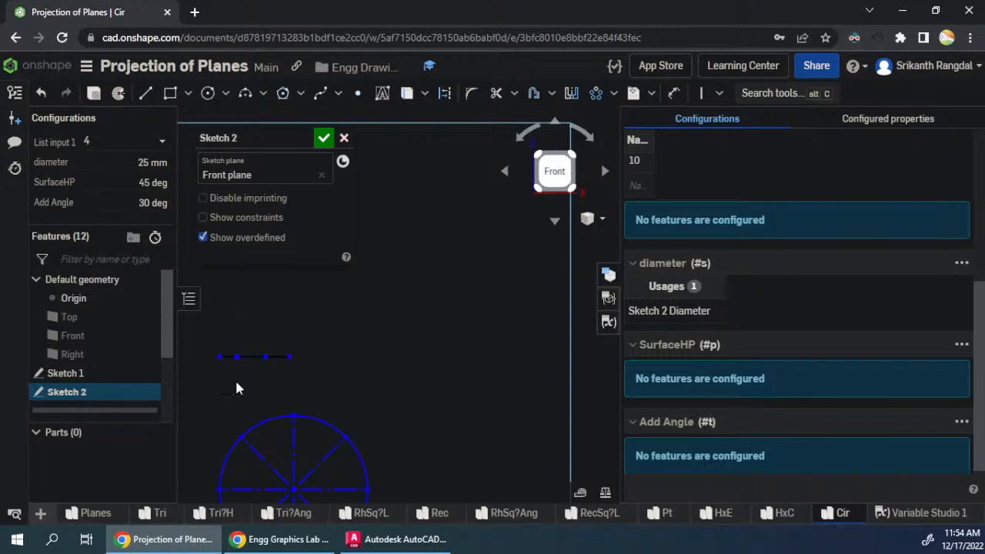
drag(289, 357, 400, 367)
drag(267, 365, 352, 373)
scroll(423, 324, down, 2)
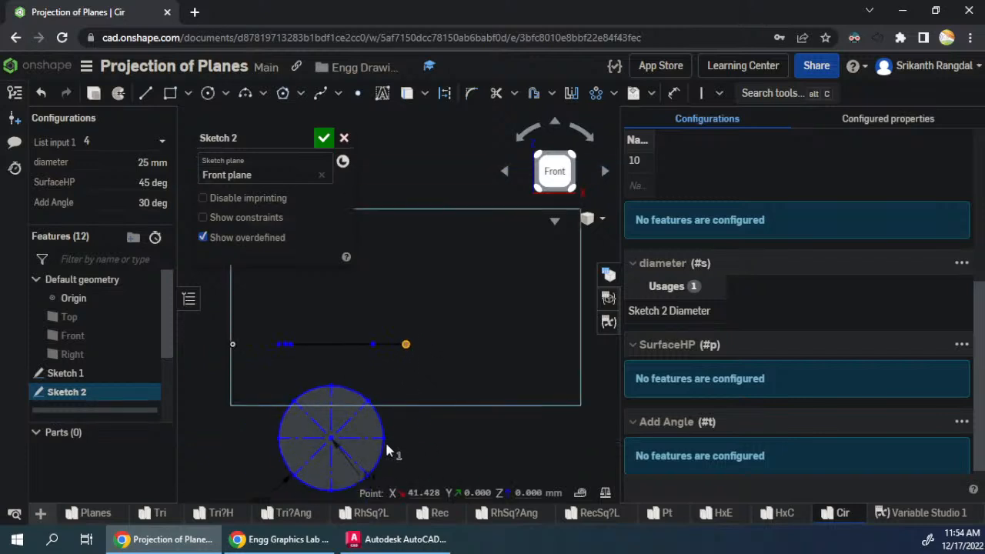
key(v)
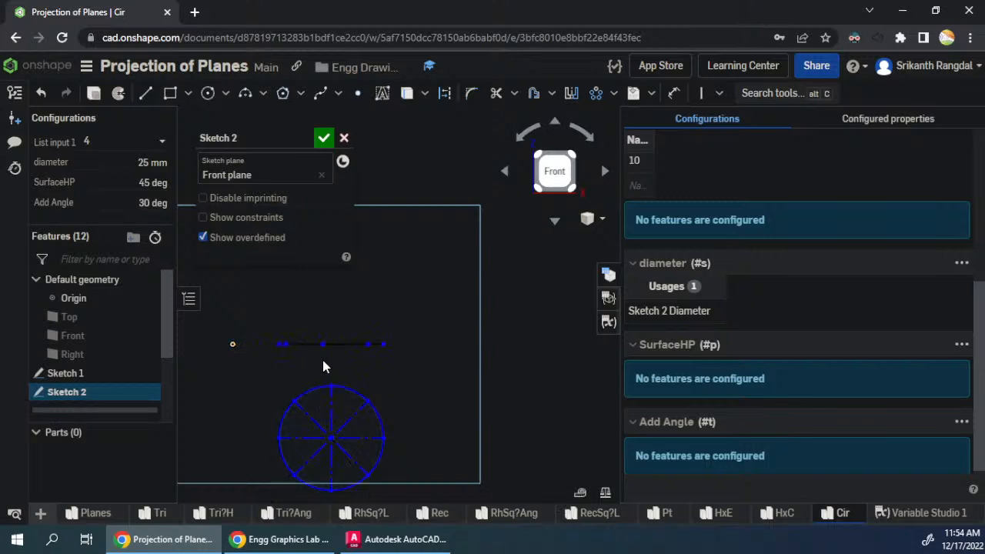
- Align the chain's middle point with the circle's top and its second point with the upper-left division, and move the figure closer to the origin
click(323, 344)
click(331, 386)
key(v)
click(301, 344)
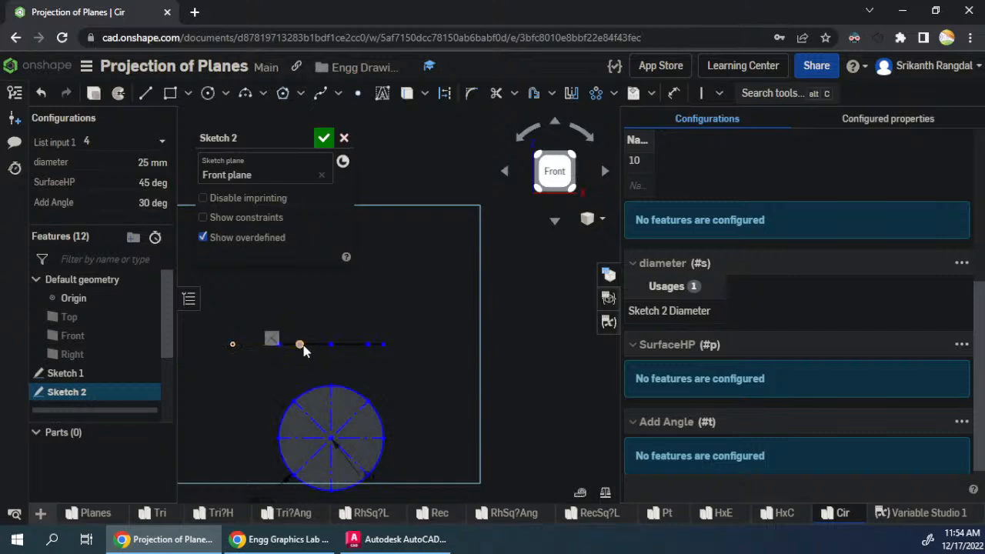
click(293, 399)
key(v)
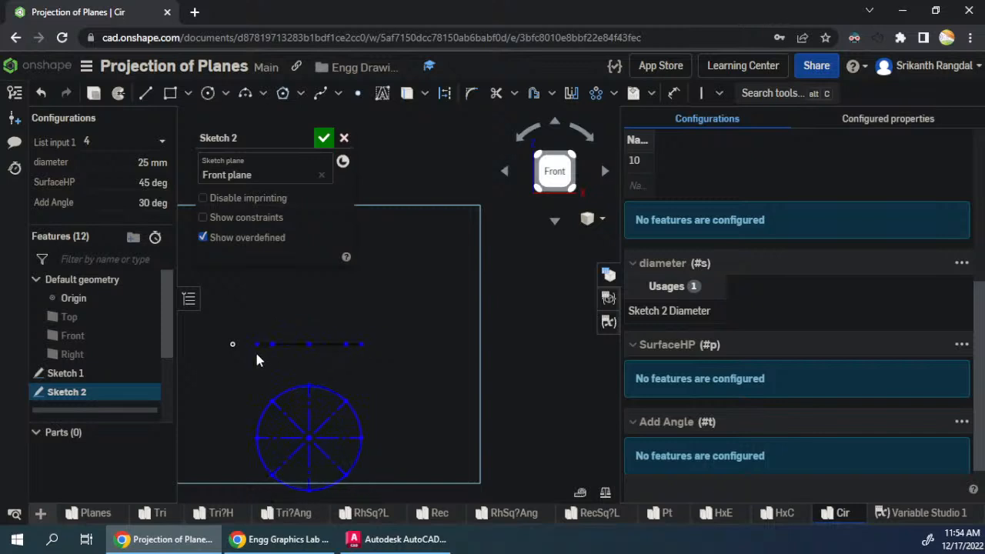
drag(247, 375, 251, 374)
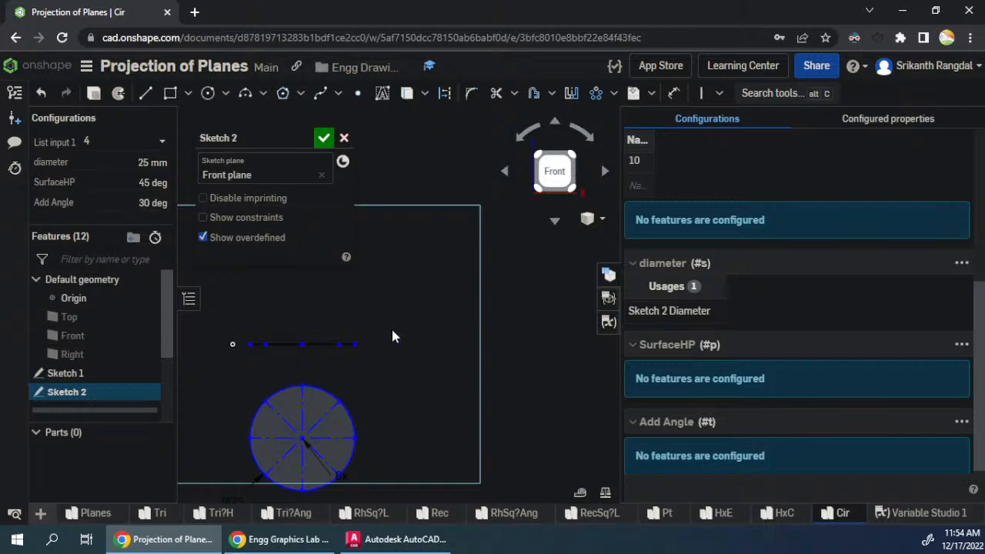
- Copy the horizontal line chain to its right and rotate the copy by 40 degrees
mouse_move(390, 320)
mouse_down()
mouse_move(218, 358)
mouse_move(248, 362)
mouse_move(241, 366)
mouse_up()
key(q)
click(404, 339)
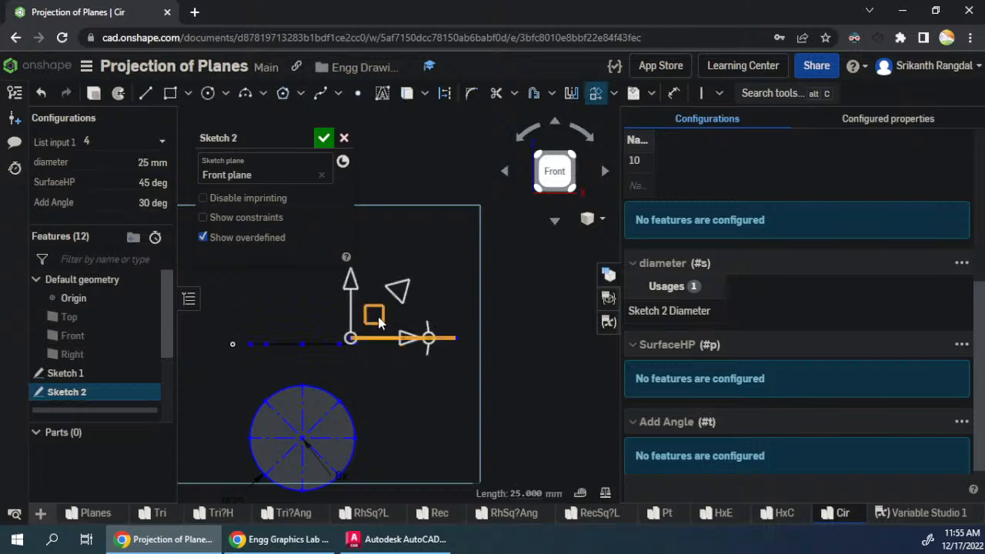
drag(391, 315, 454, 291)
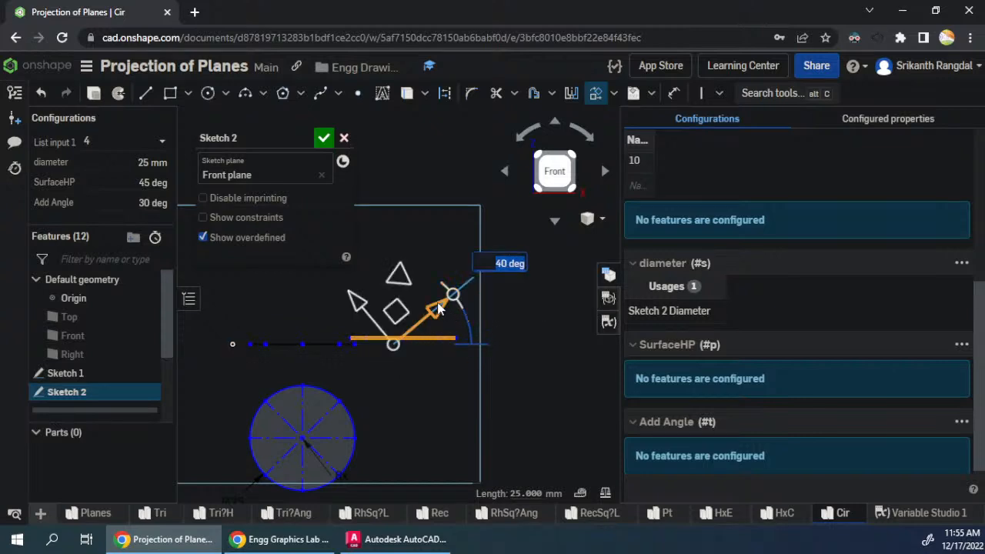
click(511, 338)
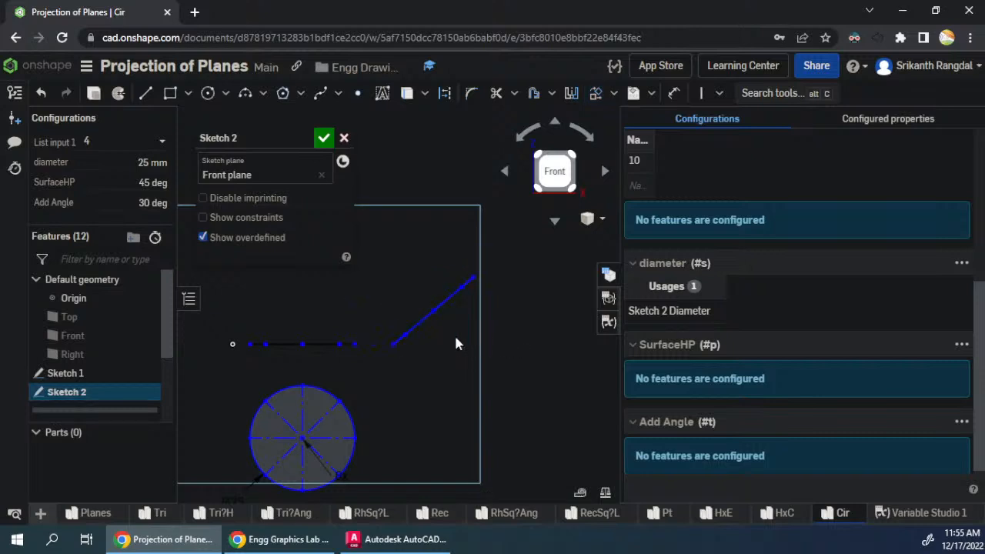
- Make the inclined line's segments equal to the matching horizontal segments, and adjust the inclined line's tilt by moving its upper end
click(404, 334)
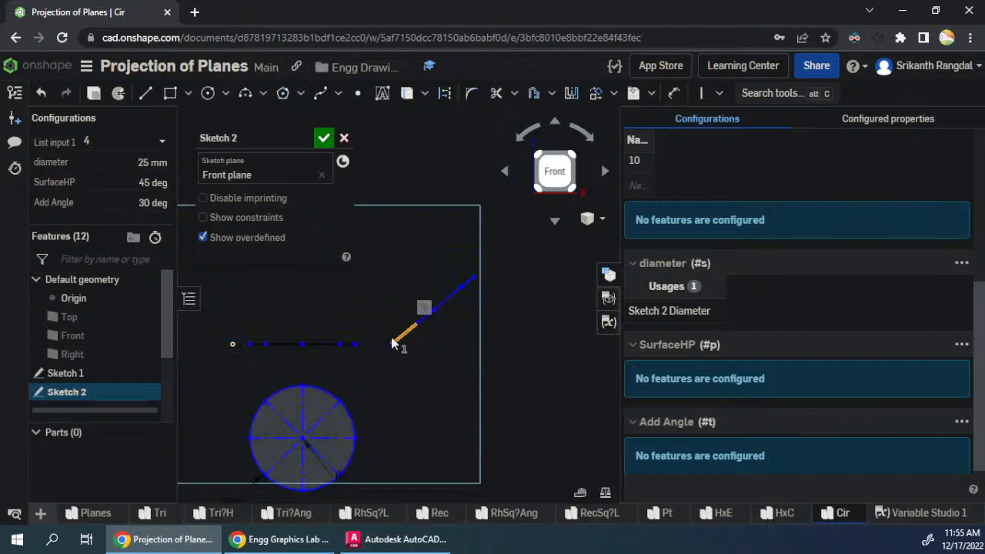
click(260, 344)
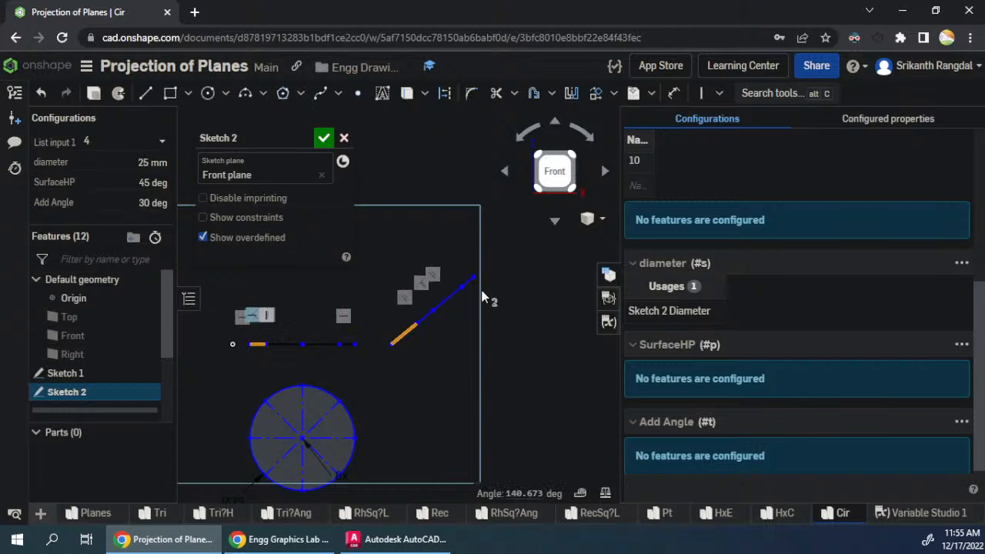
click(508, 347)
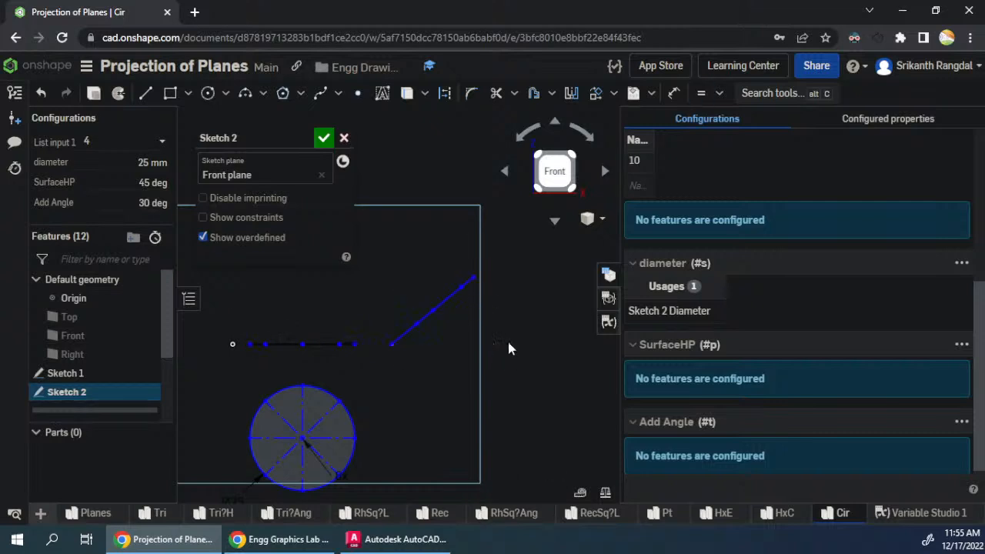
click(427, 326)
click(443, 308)
click(283, 344)
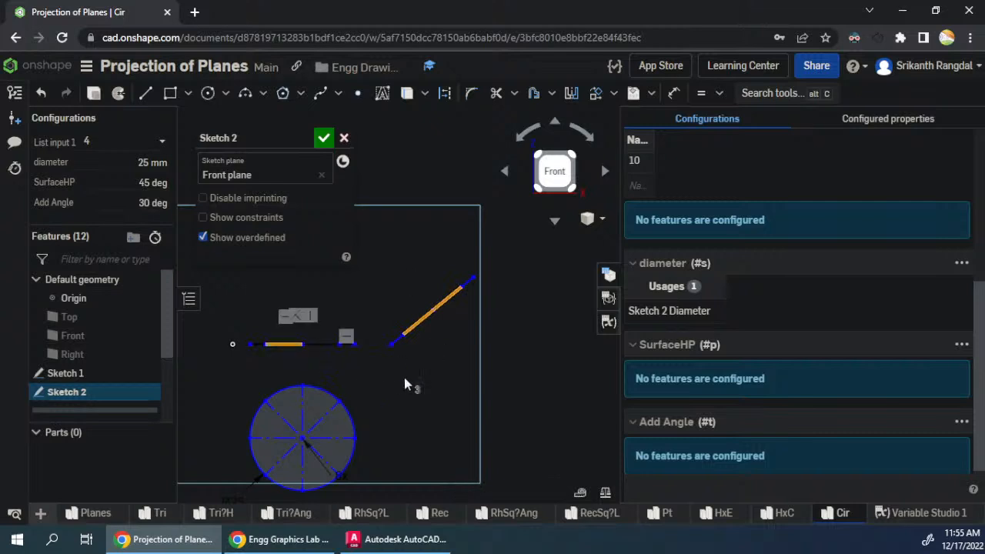
key(e)
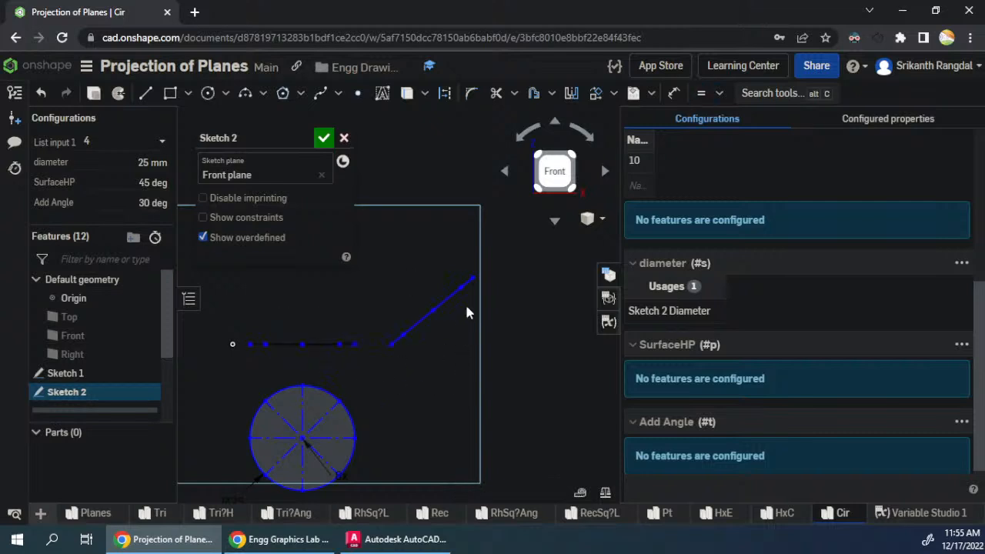
drag(474, 278, 481, 259)
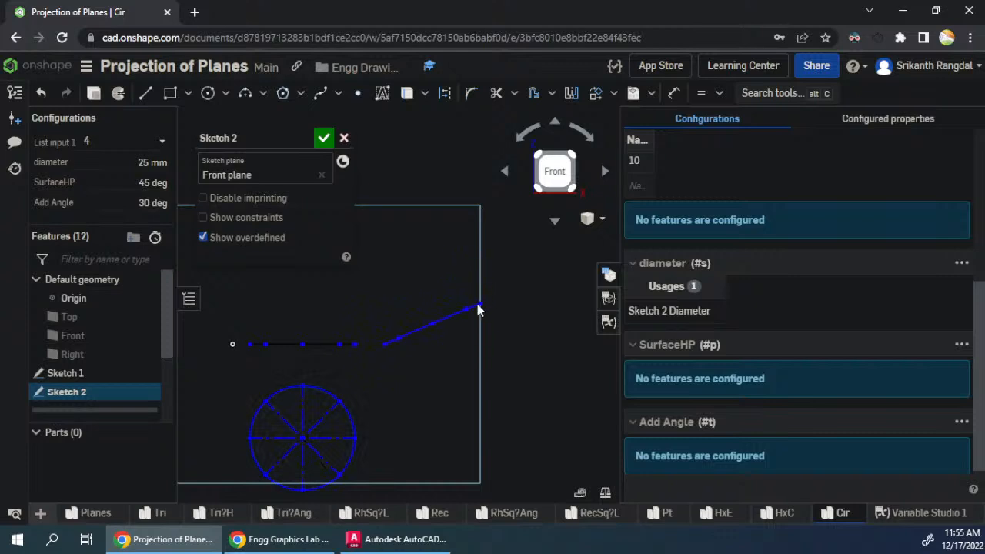
drag(479, 297, 476, 285)
- Place two sketch points below the inclined line's midpoint, one level with the circle's top and one level with its bottom
scroll(389, 208, down, 2)
scroll(380, 343, up, 2)
scroll(493, 486, down, 1)
scroll(450, 328, up, 1)
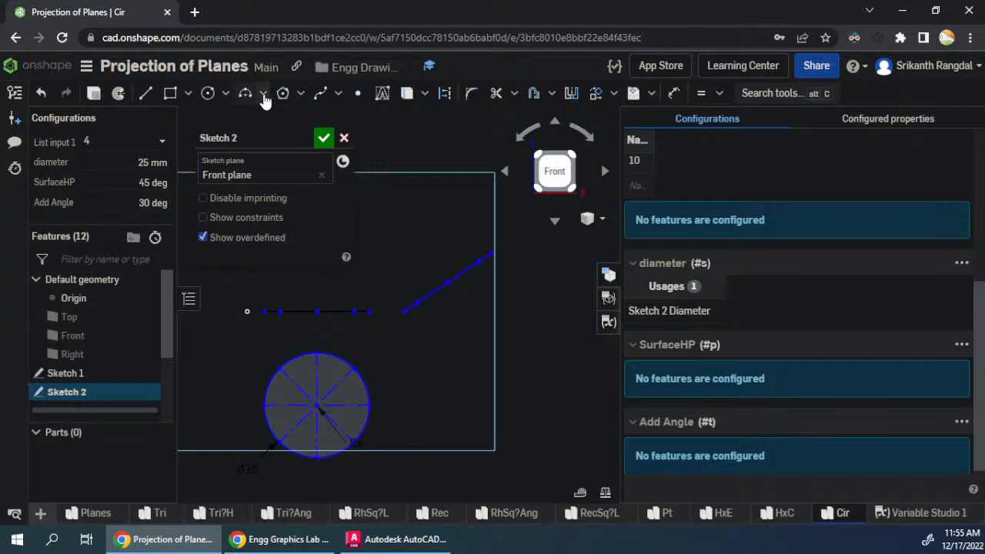
click(357, 93)
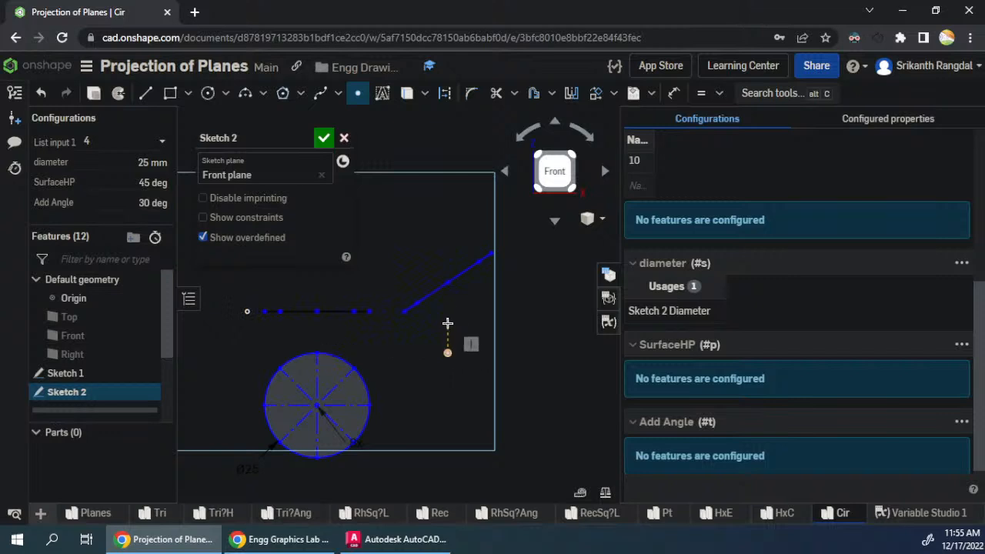
click(447, 353)
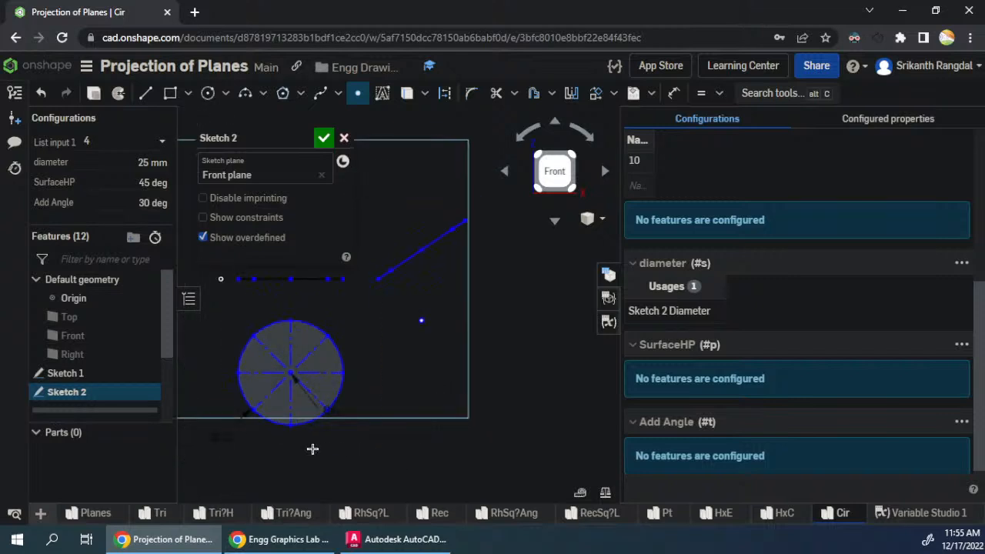
click(424, 427)
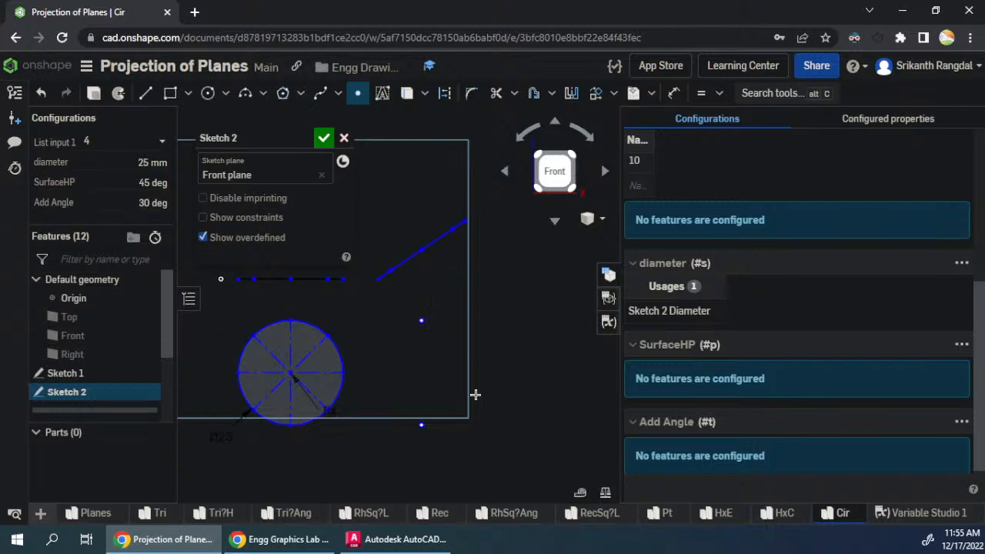
- Place two more sketch points level with the circle's centre, one below each end of the inclined line
click(380, 371)
drag(446, 367, 383, 379)
key(f)
scroll(315, 307, up, 8)
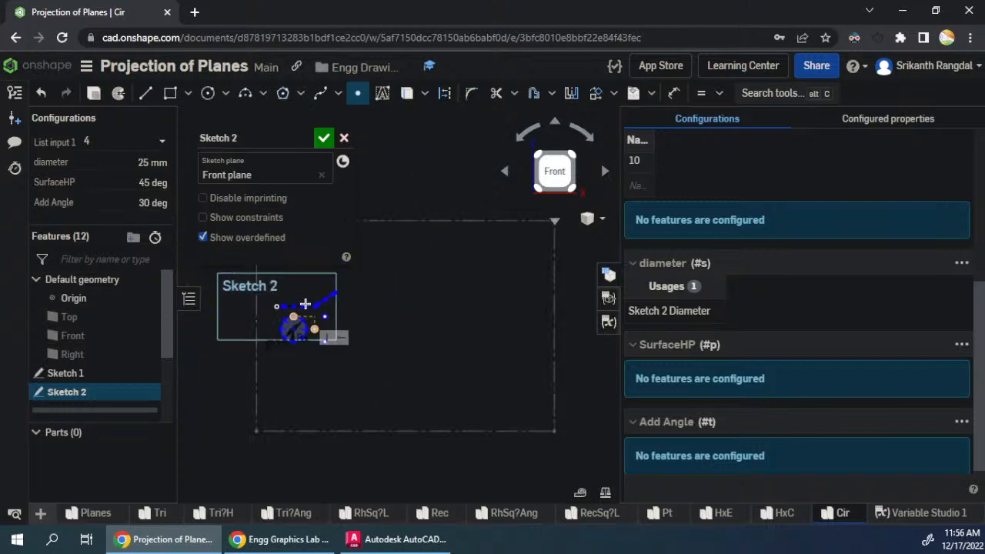
scroll(481, 393, down, 3)
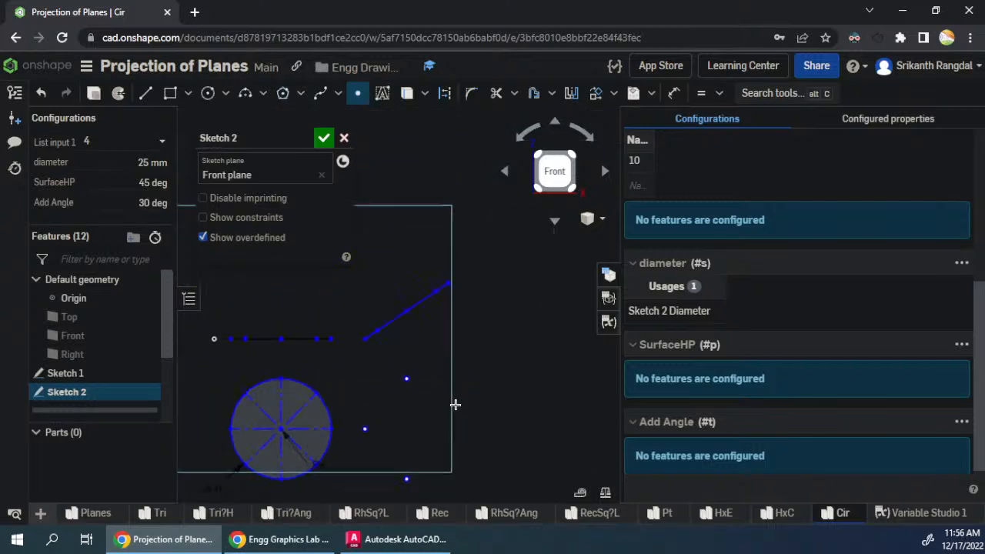
click(366, 428)
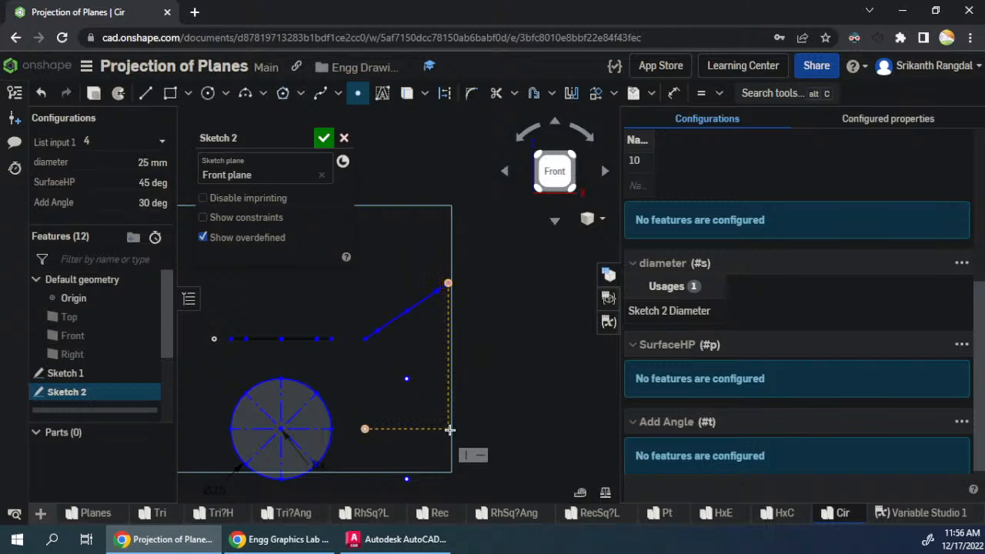
click(448, 430)
key(Escape)
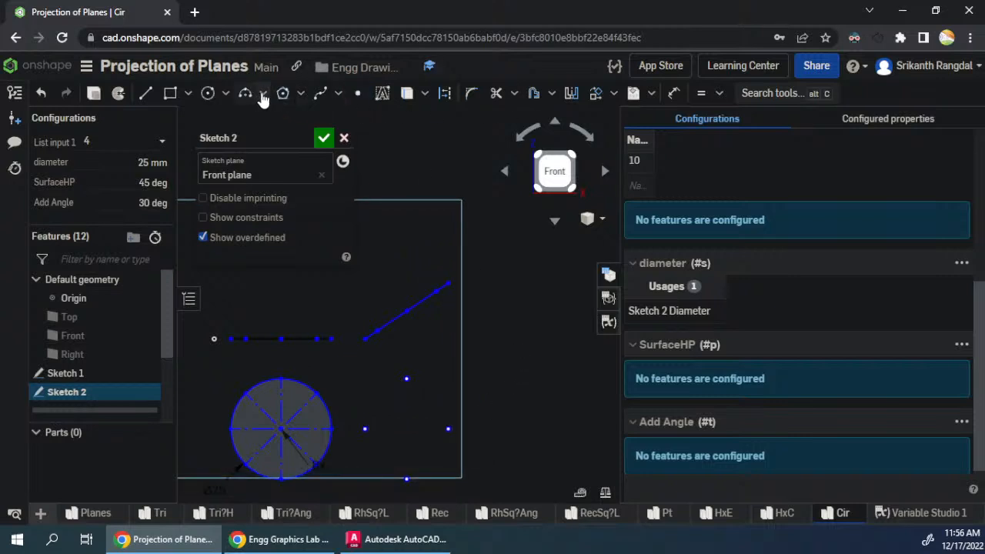
- Draw an ellipse through the four sketch points below the inclined line, centred level with the circle's centre
click(225, 94)
click(225, 166)
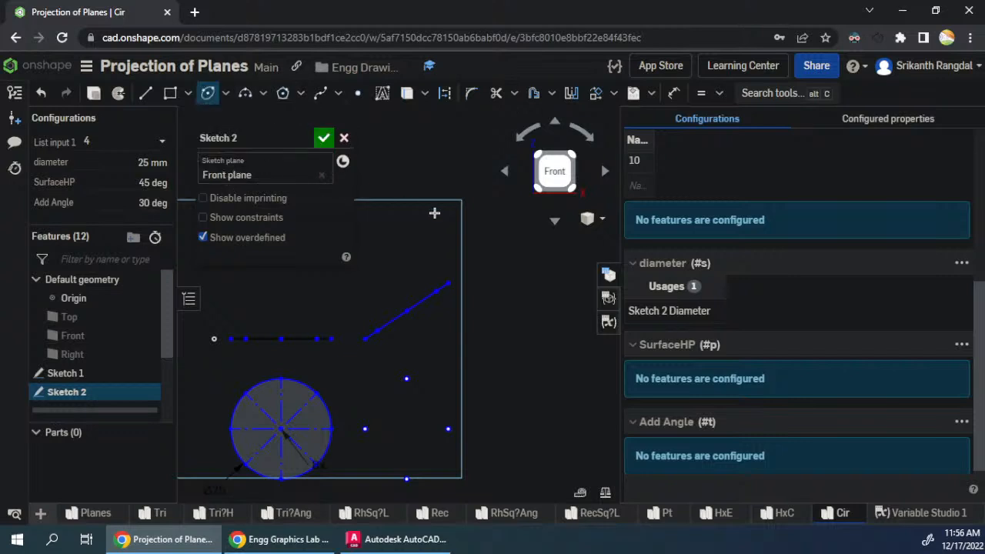
click(412, 357)
key(Escape)
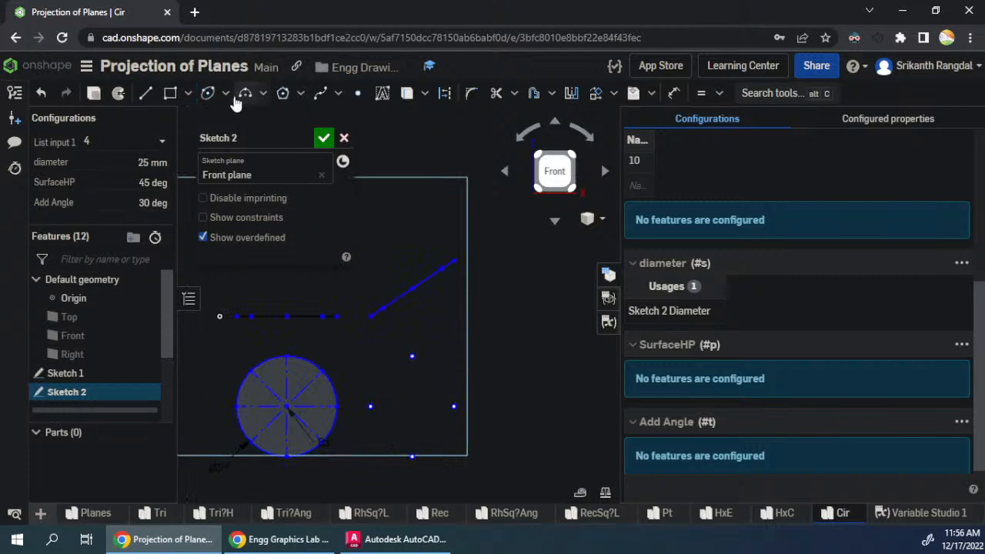
click(208, 93)
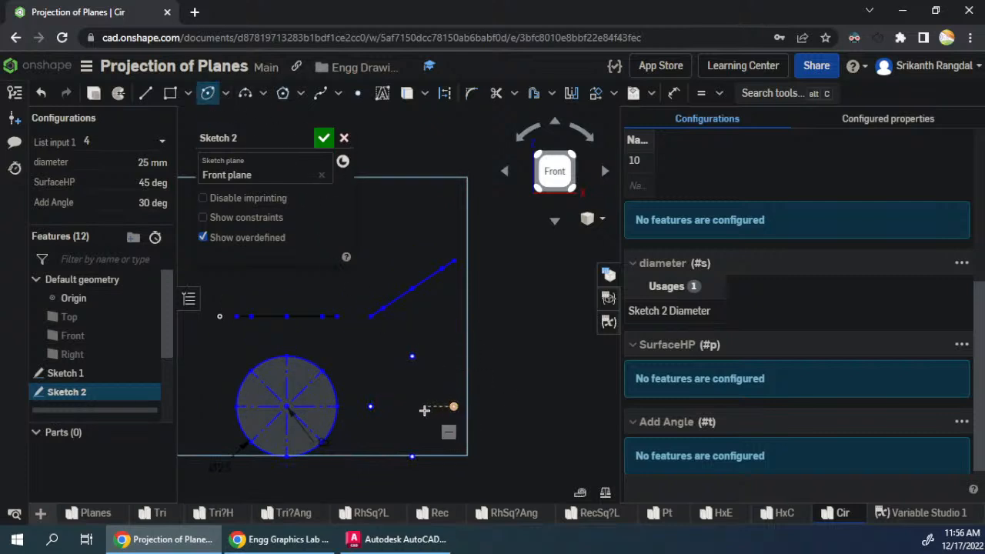
click(411, 406)
click(411, 357)
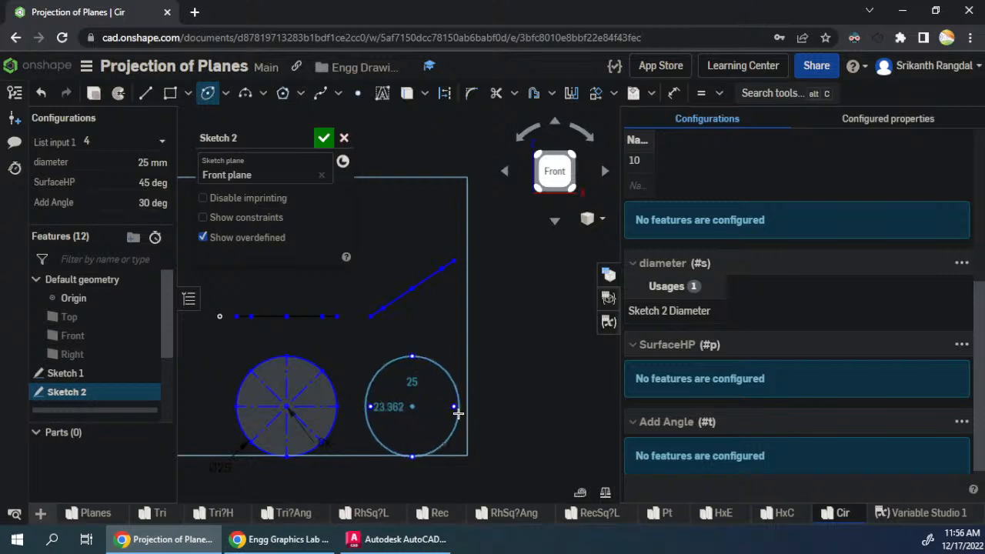
click(454, 407)
key(Escape)
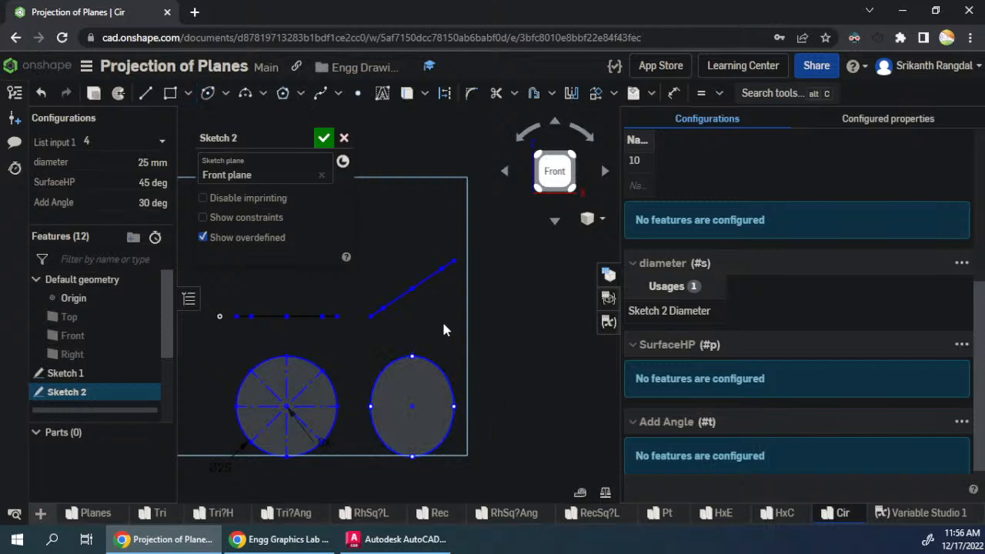
- Dimension the angle between the inclined line and the horizontal line chain and set it to the variable #p
key(d)
click(390, 303)
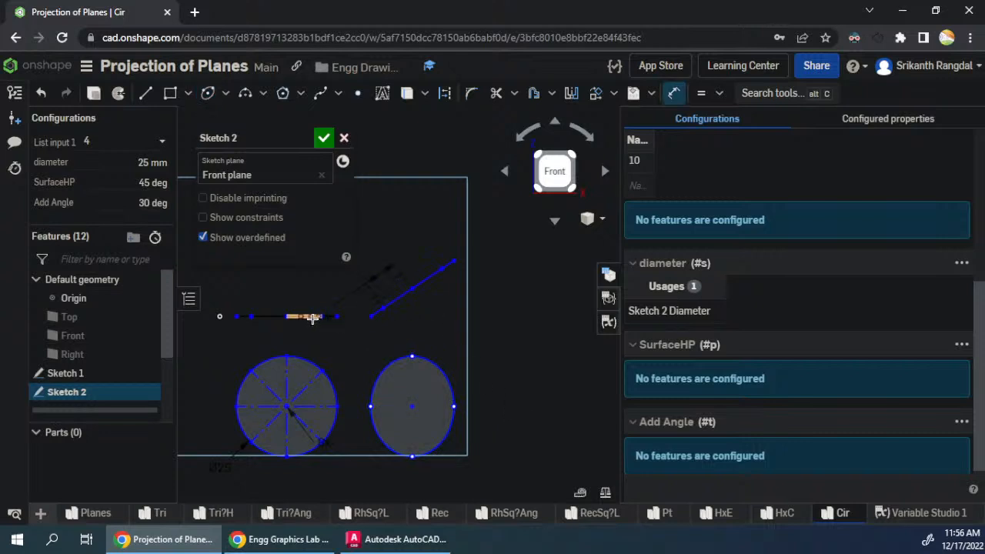
click(312, 318)
click(411, 311)
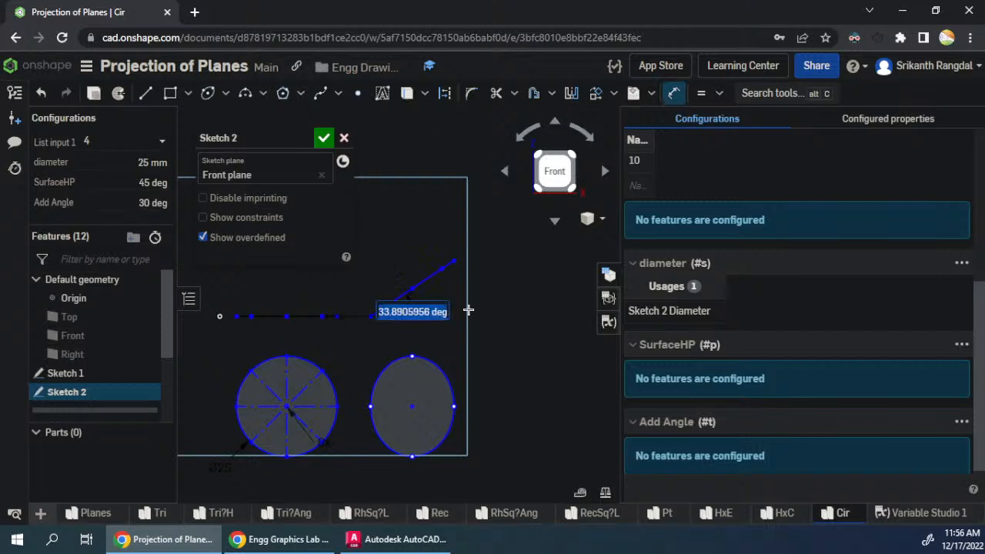
text(#)
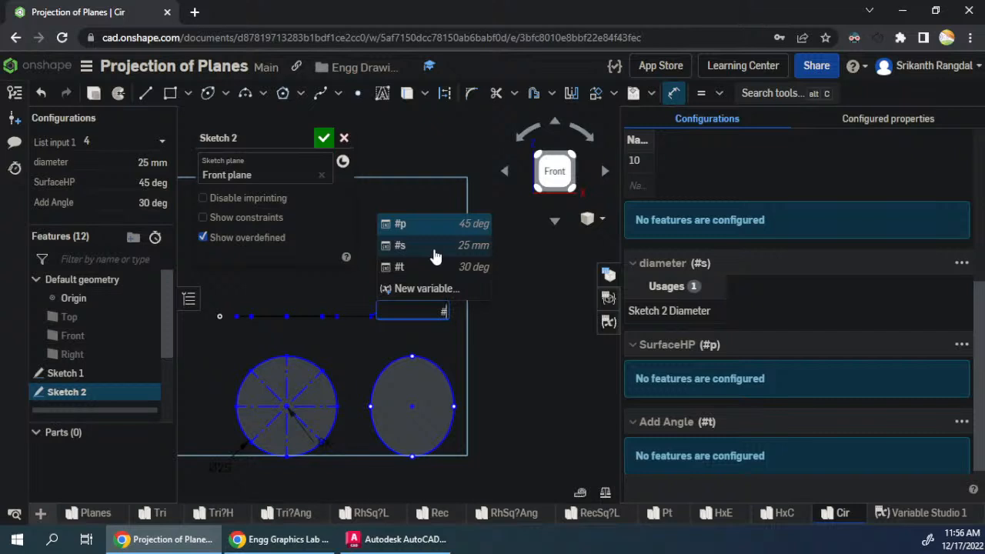
click(435, 225)
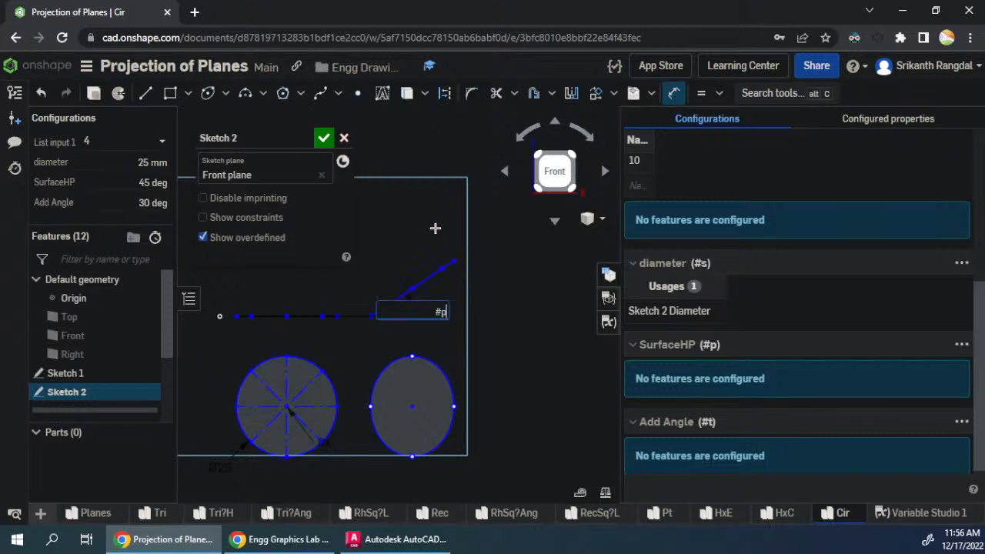
key(Return)
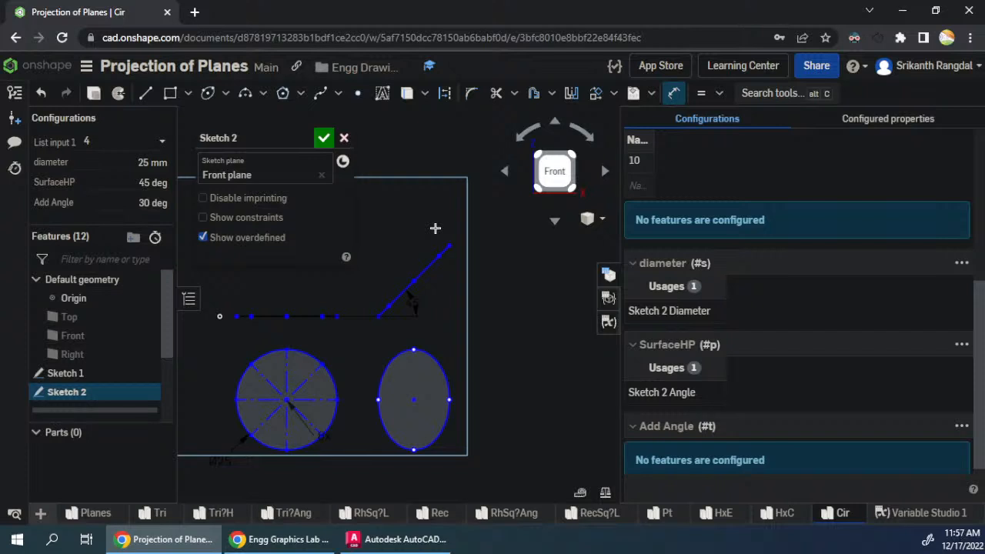
- Configure the circle's diameter and the inclined line's angle with List input 1, narrow both table columns, and finish Sketch 2
scroll(463, 337, down, 2)
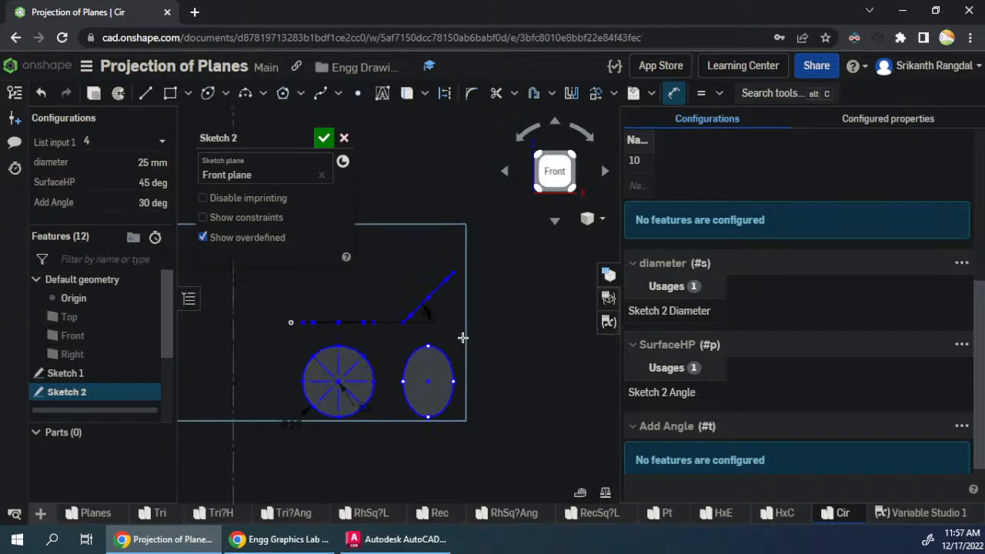
right_click(292, 423)
mouse_move(423, 262)
click(461, 255)
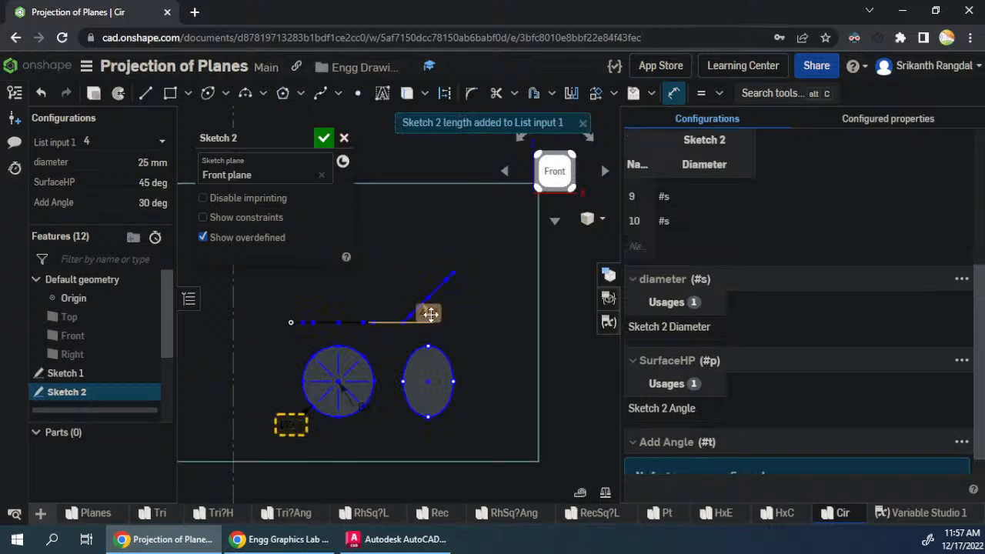
right_click(428, 314)
mouse_move(512, 326)
click(591, 324)
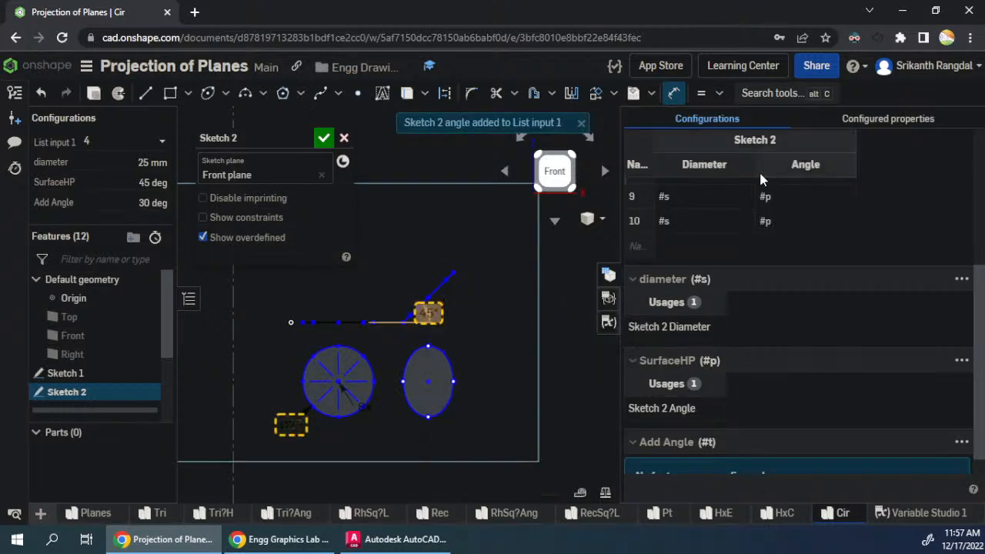
drag(754, 164, 696, 167)
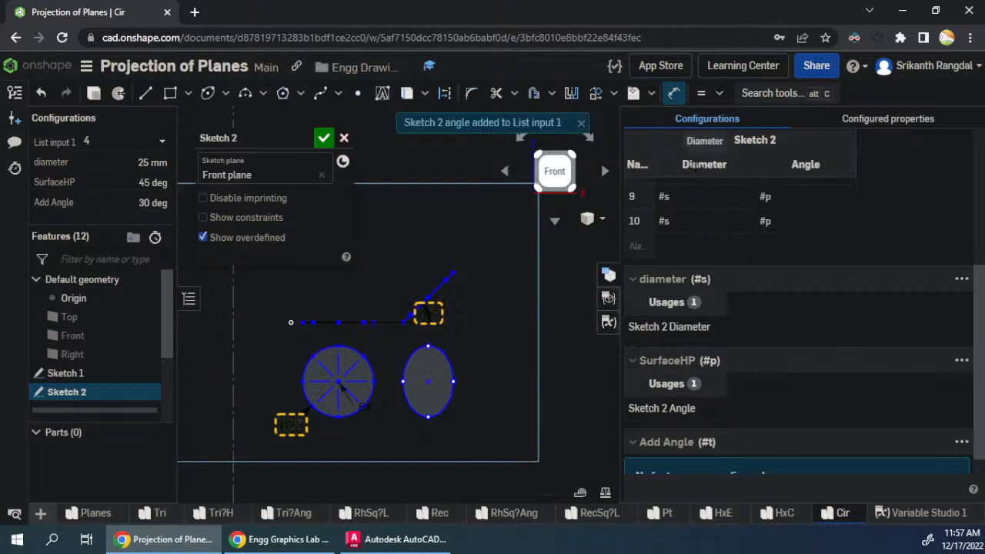
drag(797, 166, 740, 172)
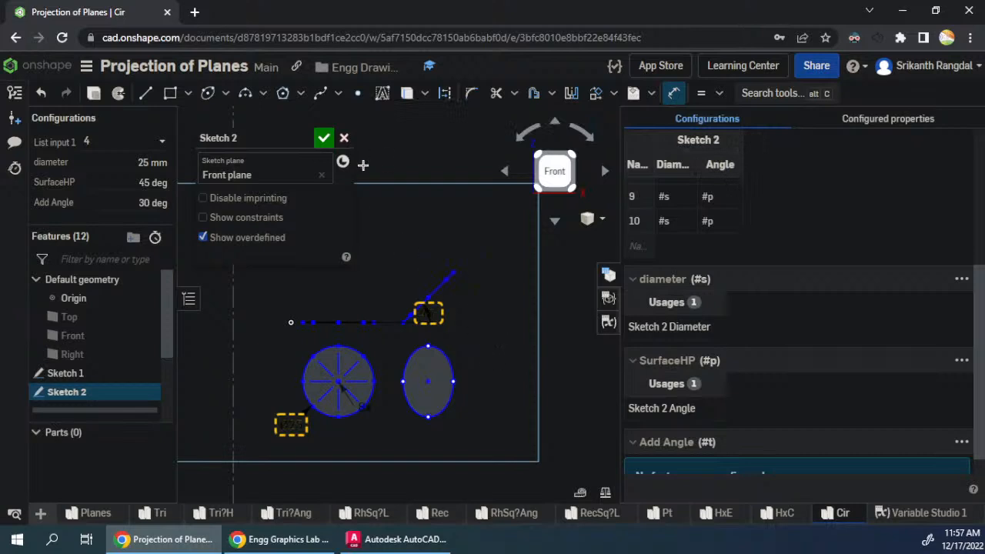
click(324, 137)
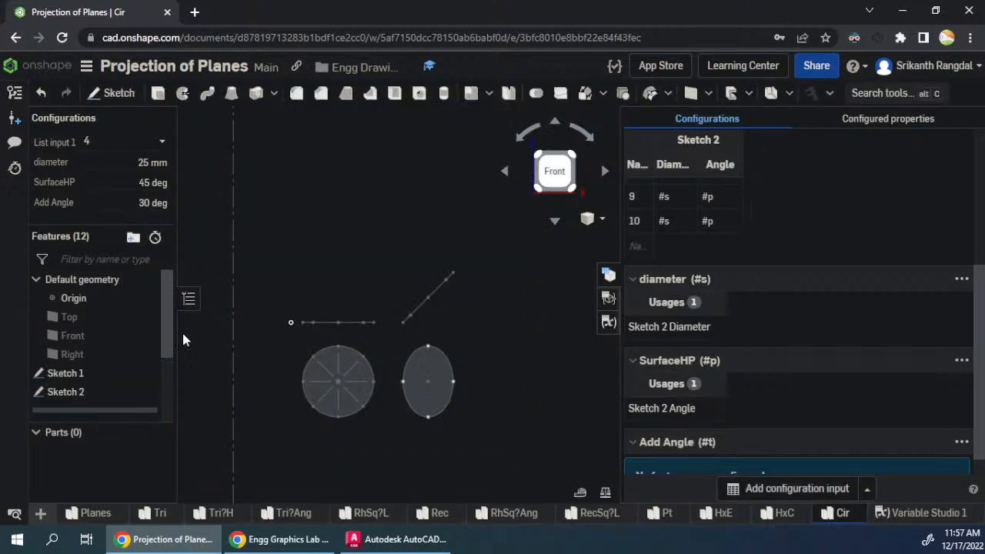
- Reopen Sketch 2 and place four points on the ellipse, level with the ends of the circle's diagonal division lines
right_click(72, 391)
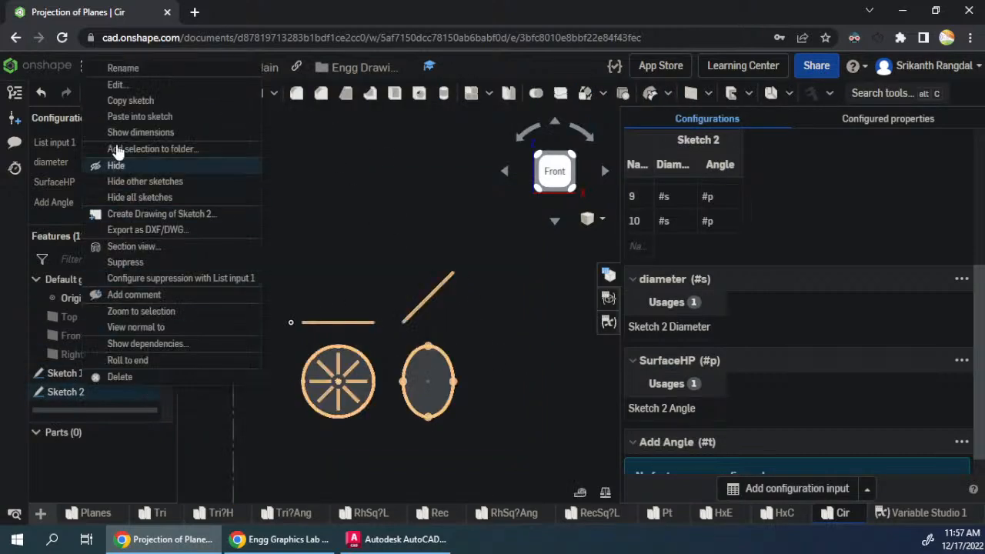
click(115, 85)
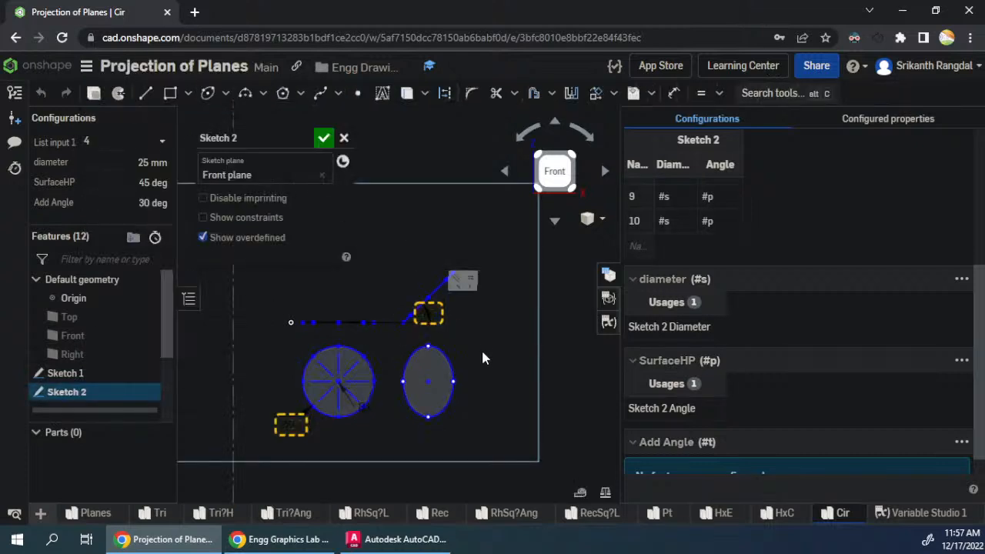
scroll(385, 346, up, 3)
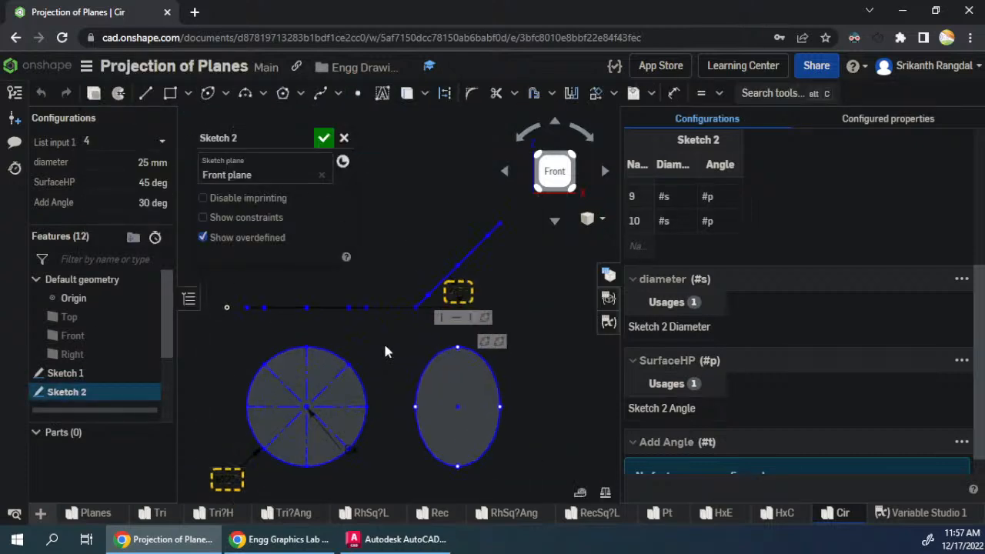
click(357, 93)
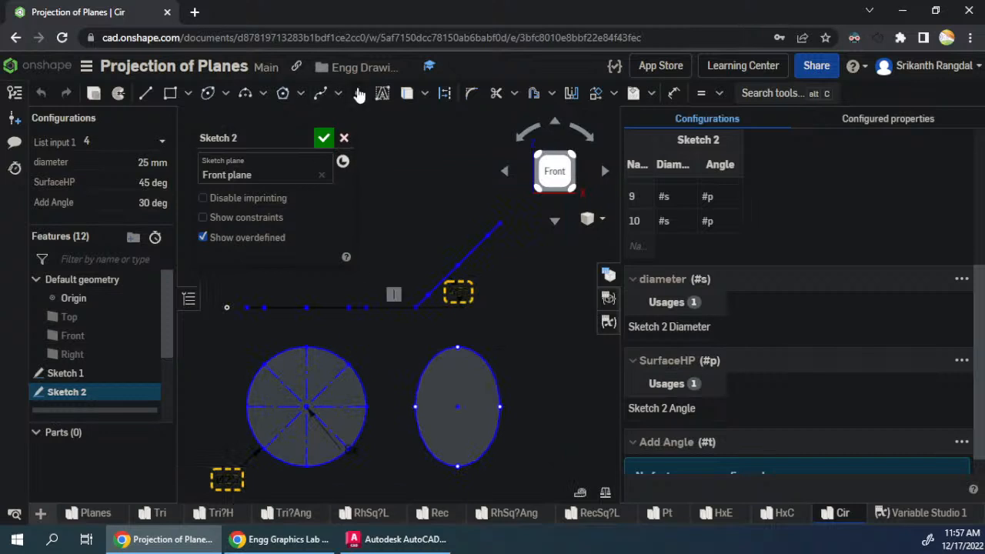
click(424, 366)
click(488, 364)
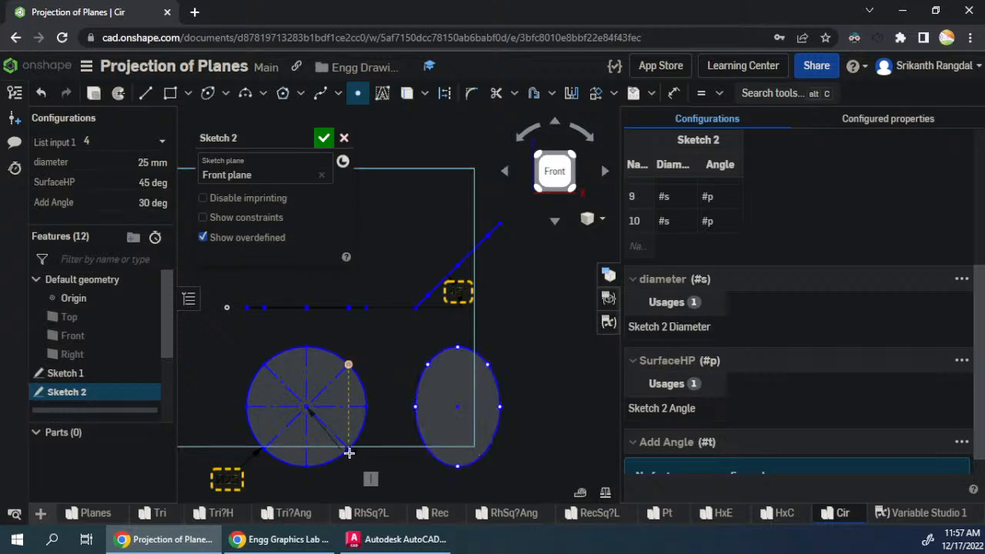
scroll(347, 451, up, 2)
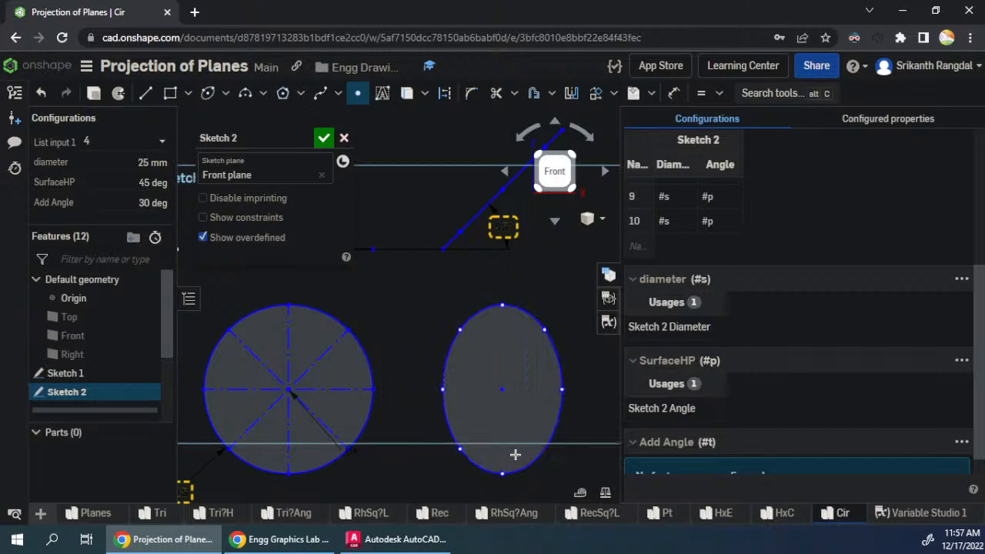
click(541, 448)
key(Escape)
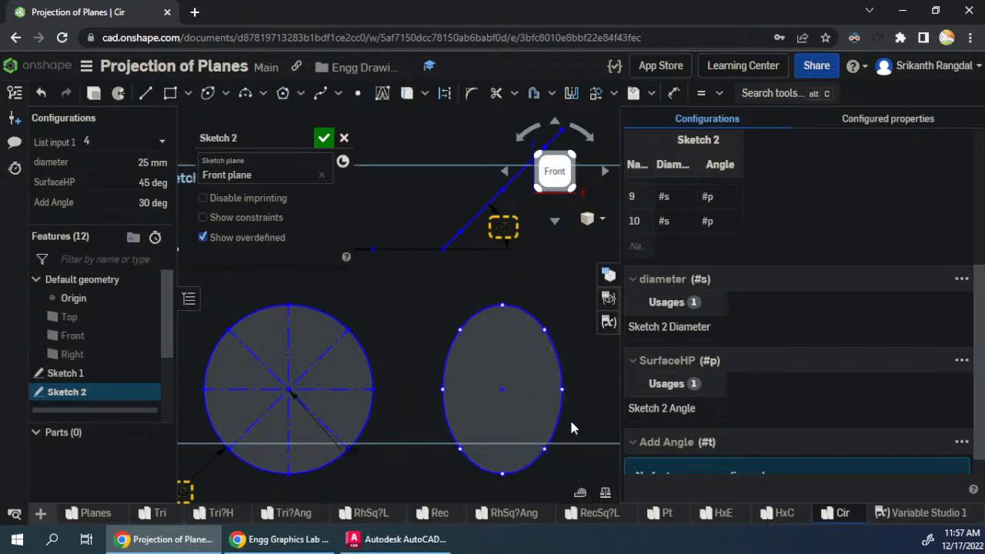
- Align the ellipse's two left diagonal points vertically with the inclined line's lower intermediate point
click(460, 330)
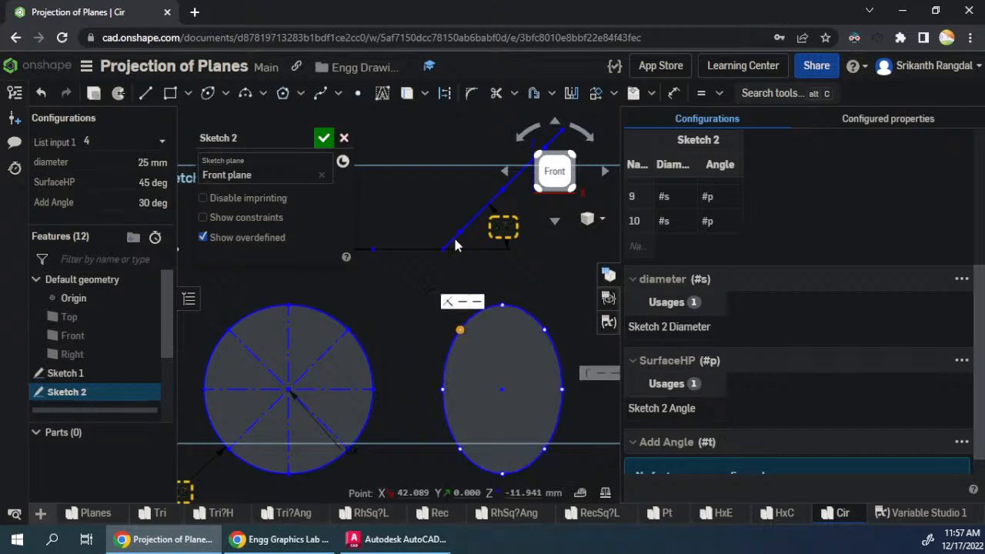
click(459, 231)
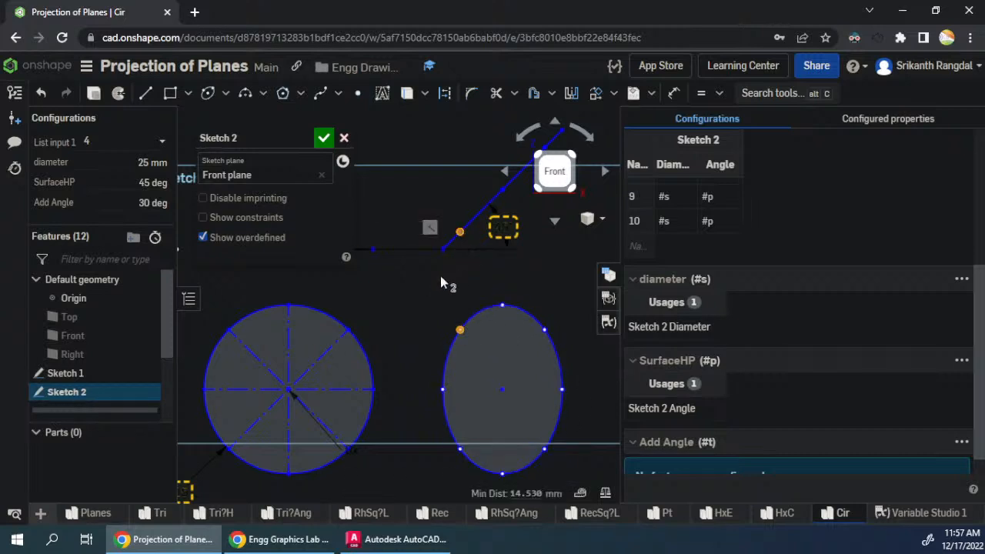
click(459, 449)
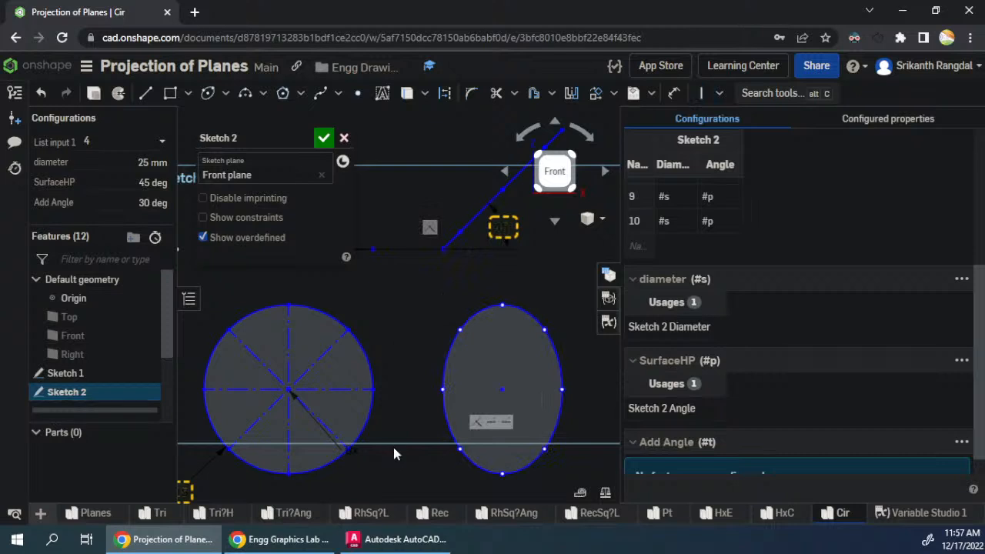
- Try to align the ellipse's two right diagonal points vertically with the inclined line's upper intermediate point
scroll(394, 449, down, 2)
scroll(485, 358, up, 1)
click(492, 254)
click(493, 382)
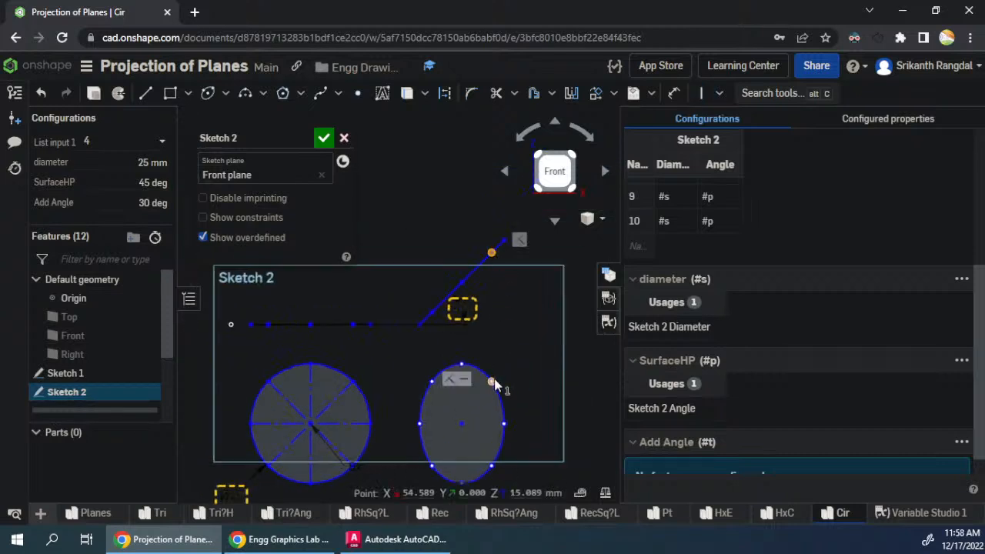
click(492, 465)
key(v)
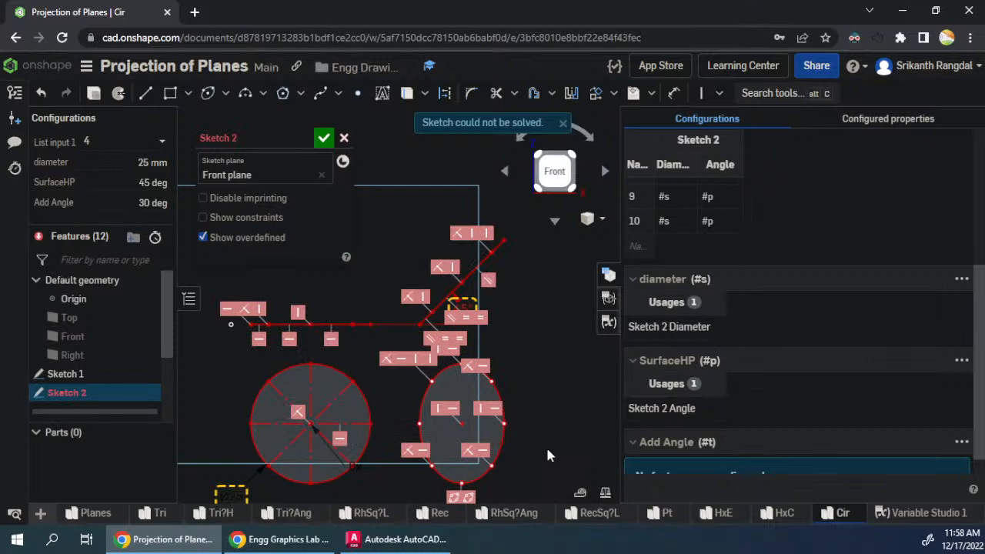
key(ctrl+z)
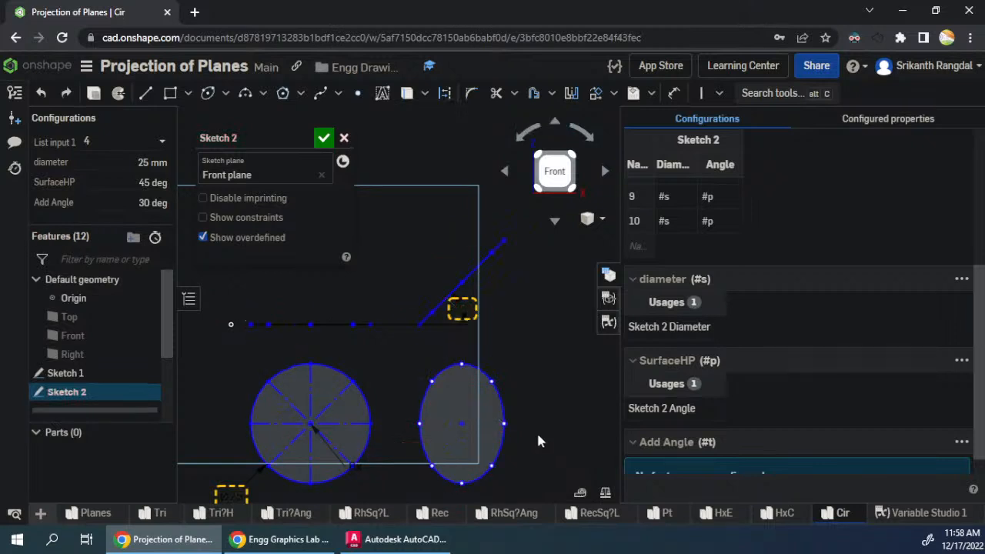
- Move the ellipse's points and centre sideways to examine how the ellipse and inclined line are constrained
drag(493, 382, 496, 381)
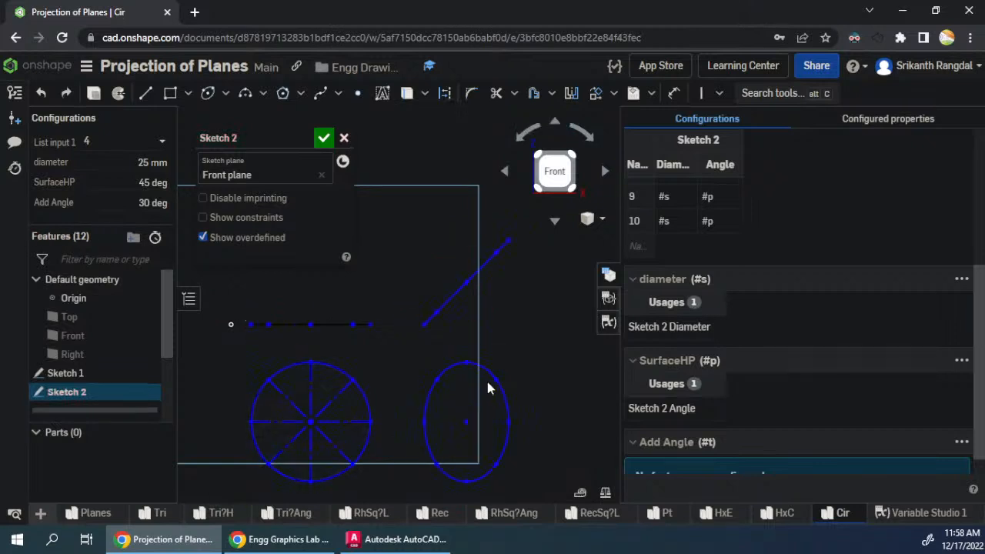
drag(477, 392, 556, 417)
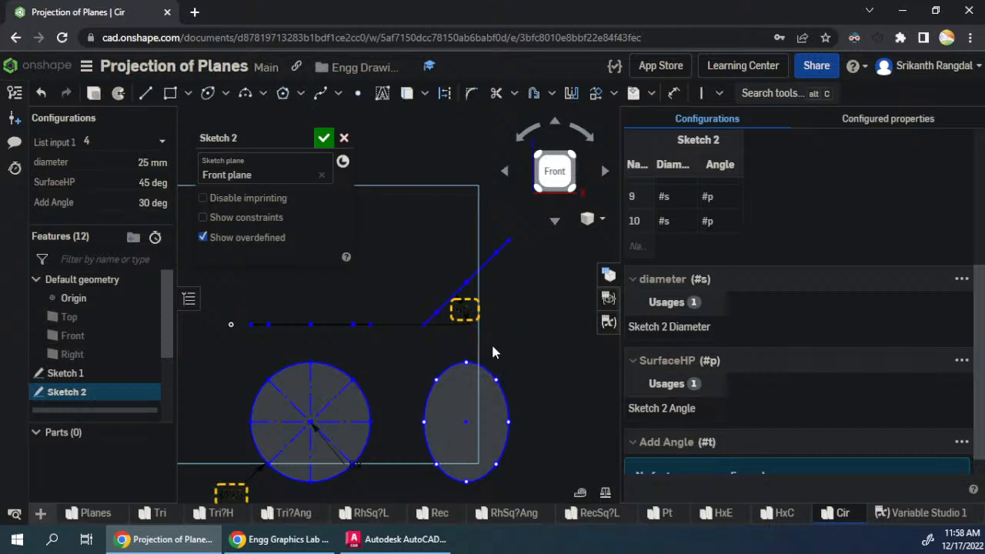
mouse_move(498, 380)
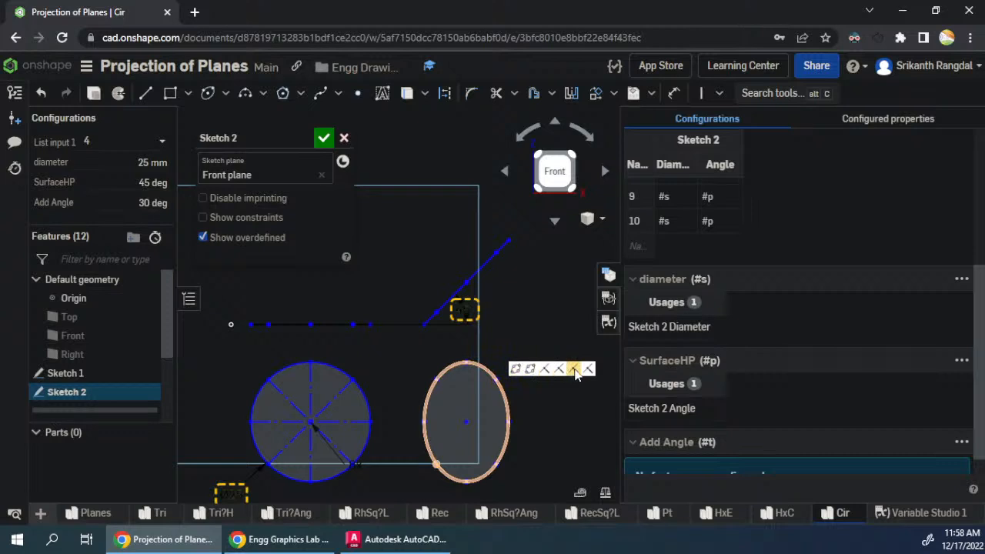
drag(509, 422, 481, 421)
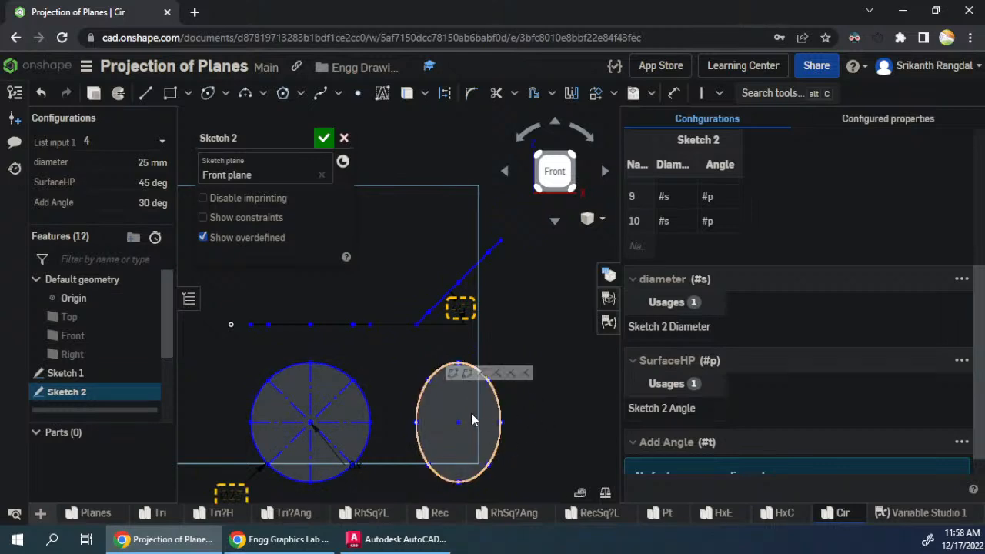
mouse_move(458, 422)
mouse_down()
mouse_move(440, 425)
mouse_move(507, 441)
mouse_up()
scroll(313, 417, down, 1)
scroll(310, 419, down, 2)
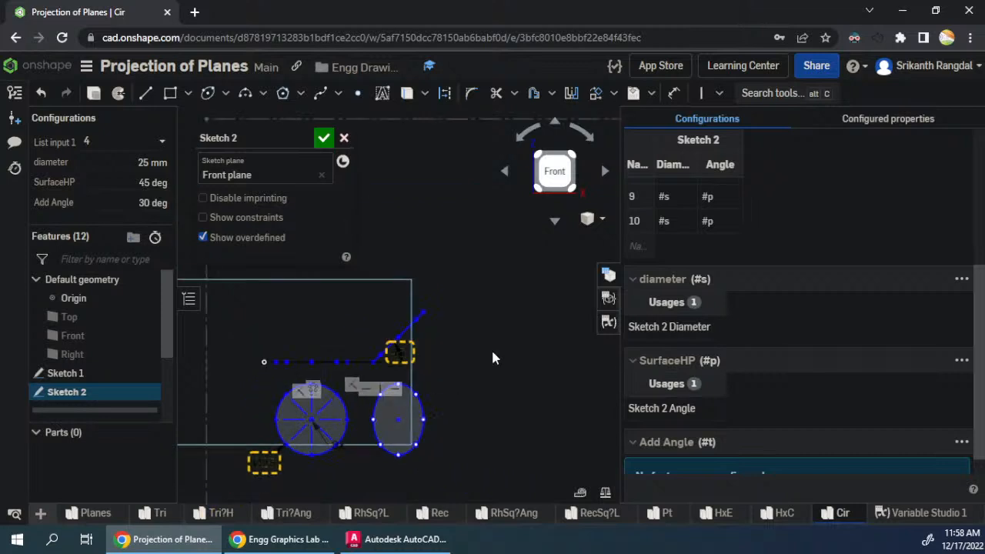
scroll(493, 356, up, 1)
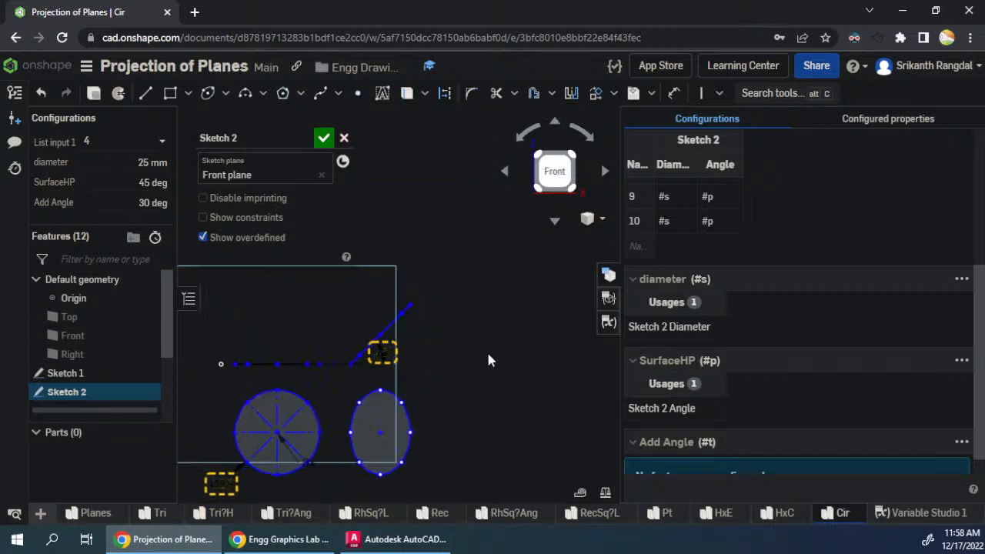
scroll(410, 338, down, 1)
scroll(415, 444, up, 3)
drag(444, 480, 314, 332)
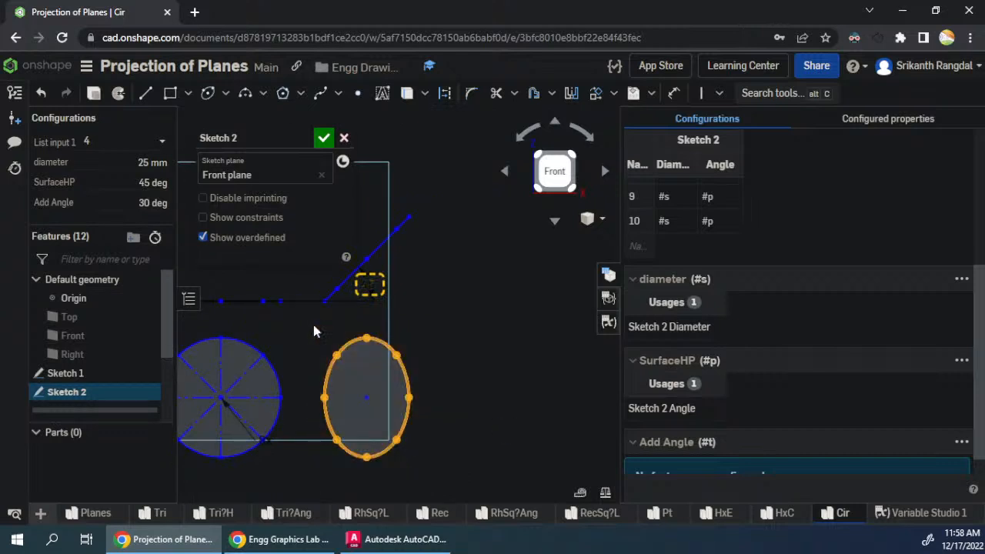
click(459, 370)
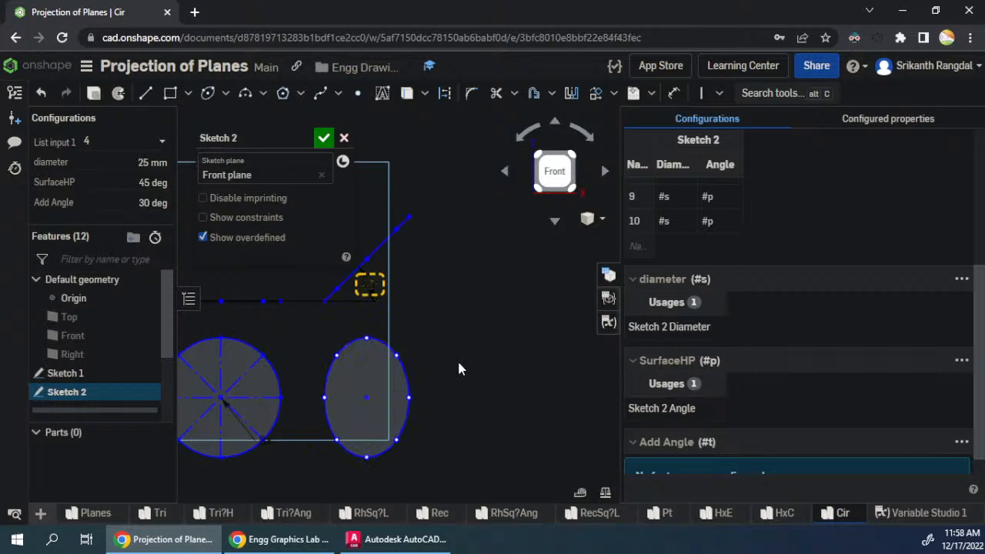
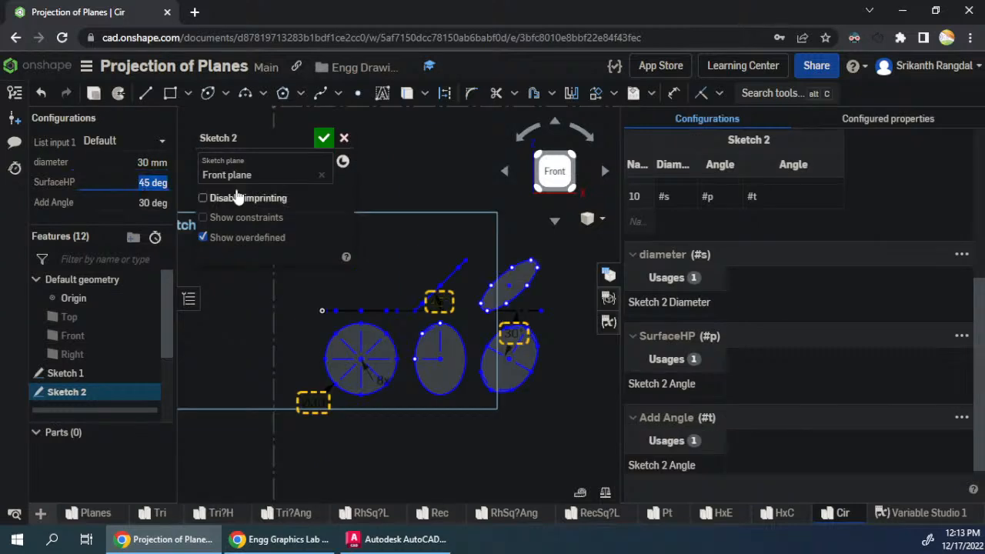
- Try the SurfaceHP configuration value at 30 deg, then set it back to 45 deg
text(30)
key(Return)
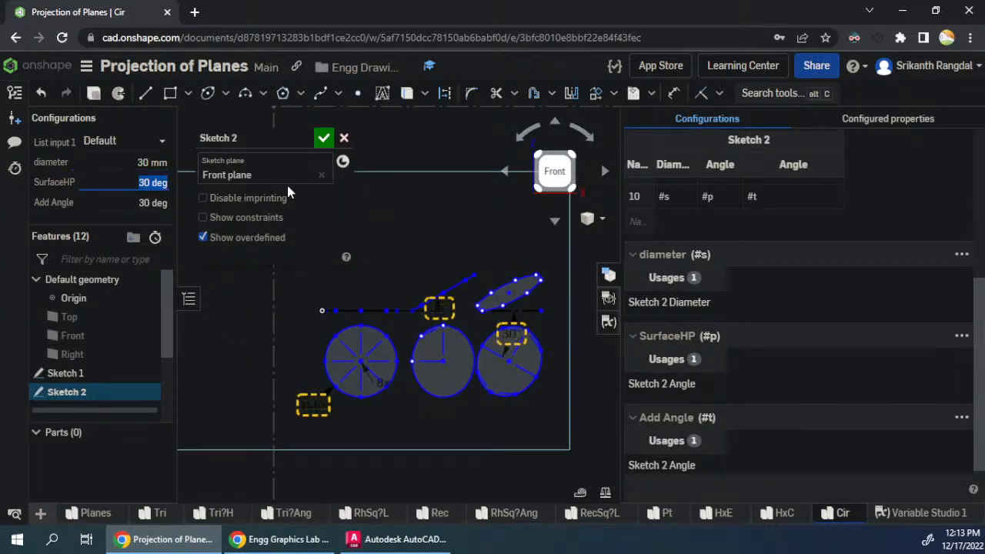
key(shift+Tab)
key(Tab)
text(45)
key(Tab)
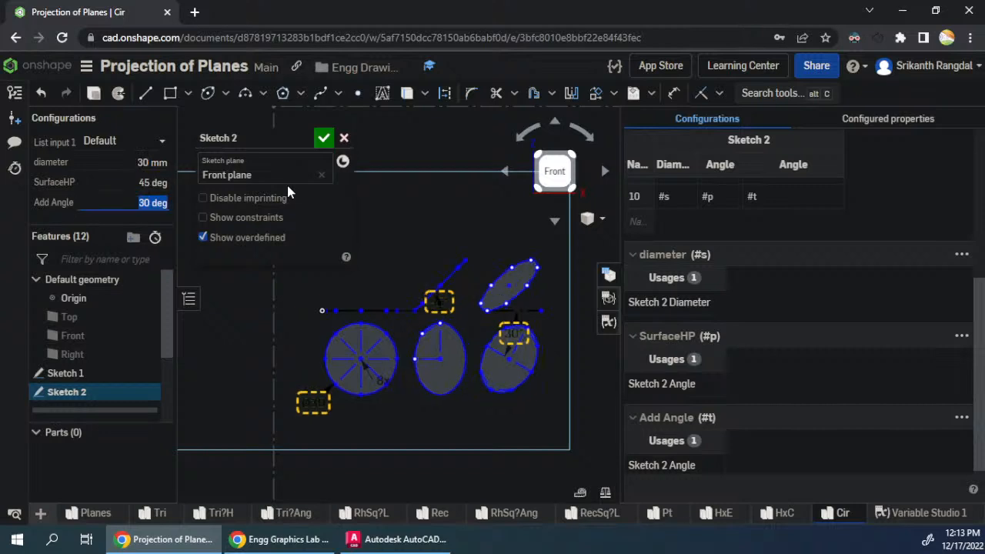
- Set the Add Angle configuration value to 45 deg and SurfaceHP to 60 deg
text(45)
key(Return)
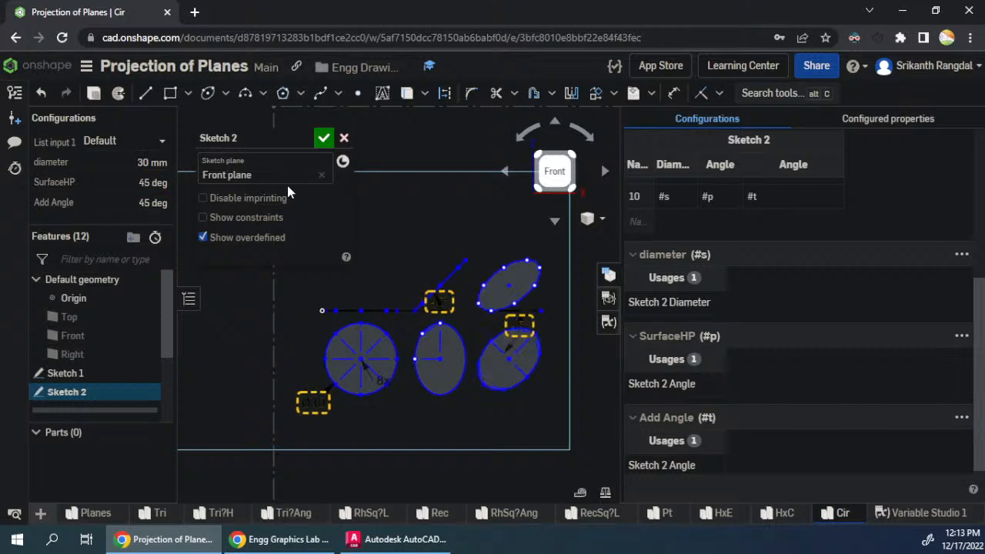
key(shift+Tab)
text(60)
key(Tab)
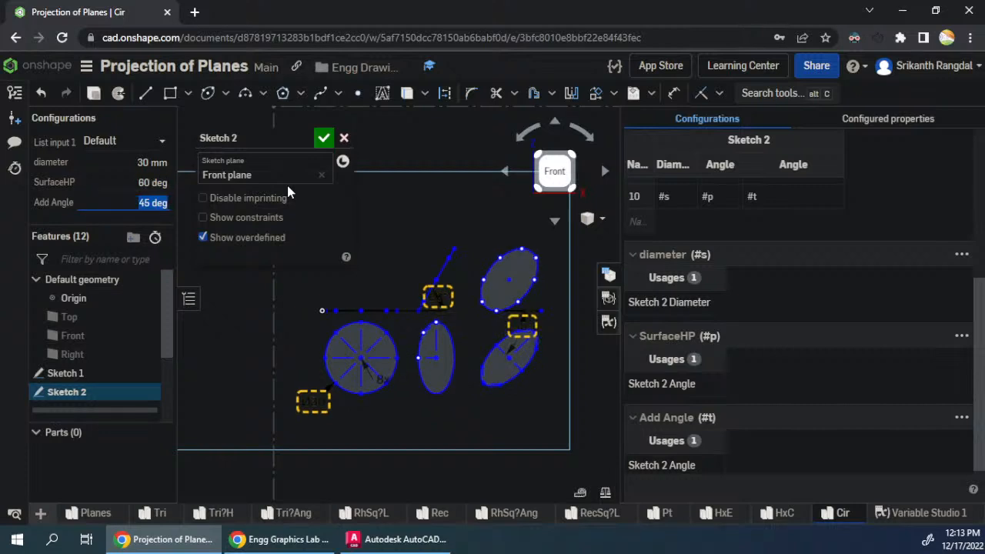
- Test the projections with SurfaceHP at 75 deg and Add Angle at 30 deg
key(shift+Tab)
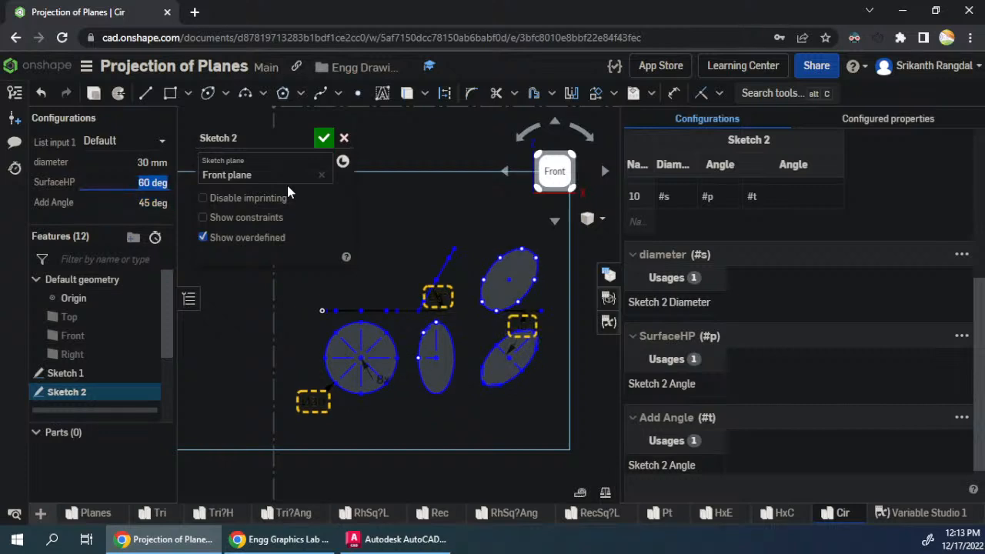
text(75)
key(Tab)
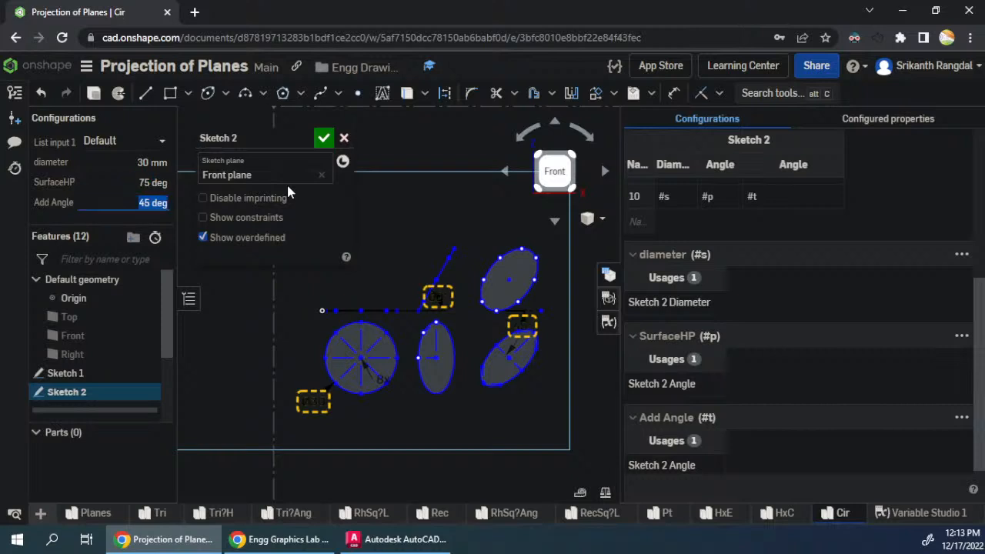
key(shift+Tab)
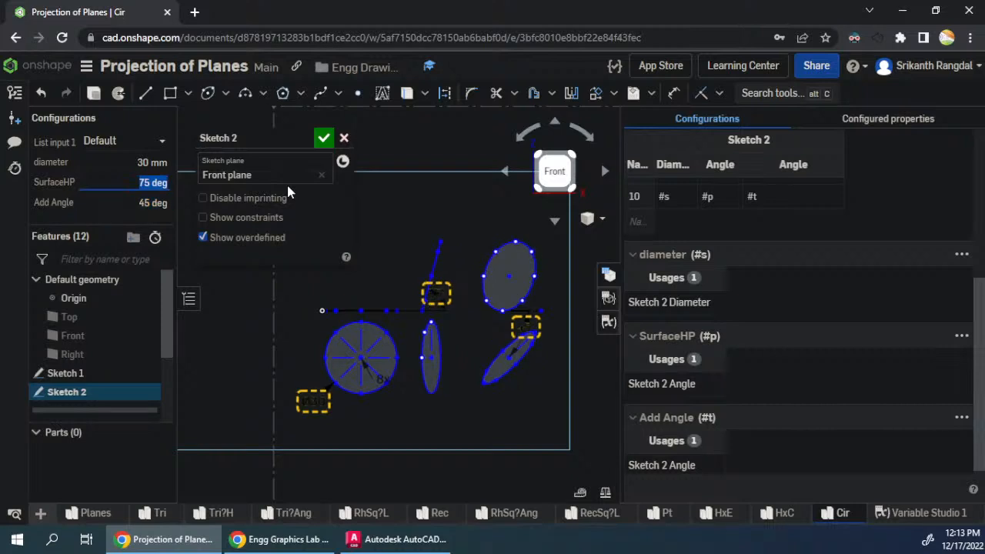
key(shift+Tab)
key(Tab)
key(Tab)
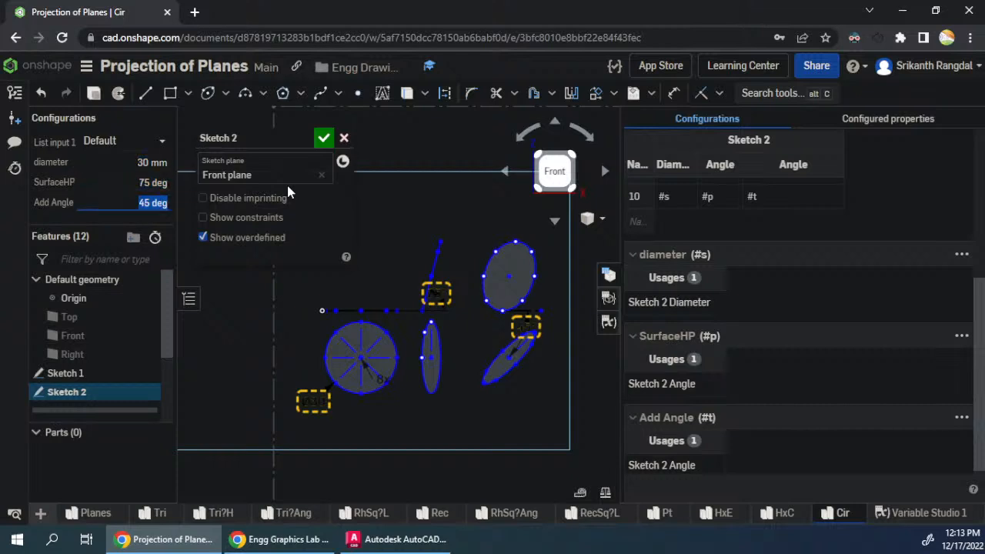
text(30)
key(Return)
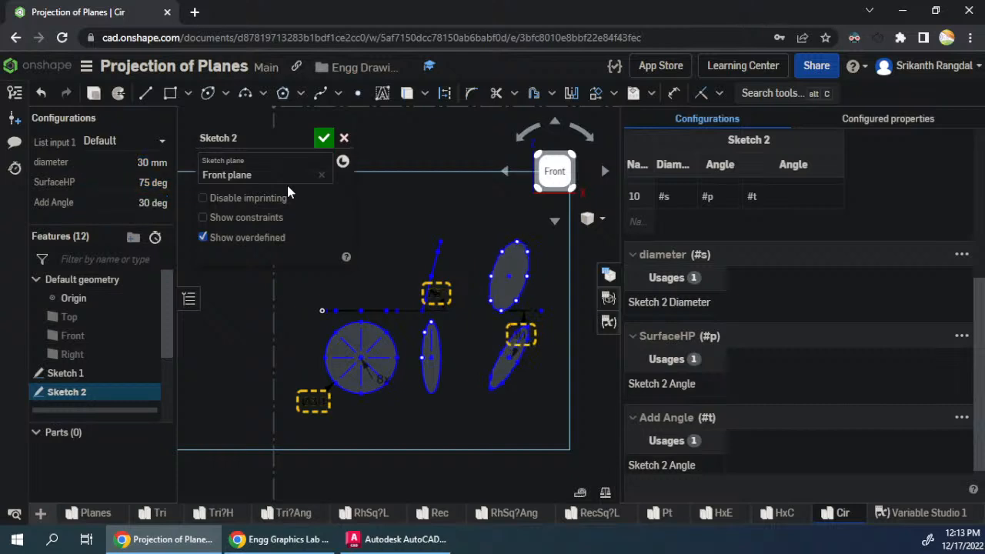
- Set Add Angle to 20 deg and SurfaceHP to 60 deg, and finish editing Sketch 2
key(shift+Tab)
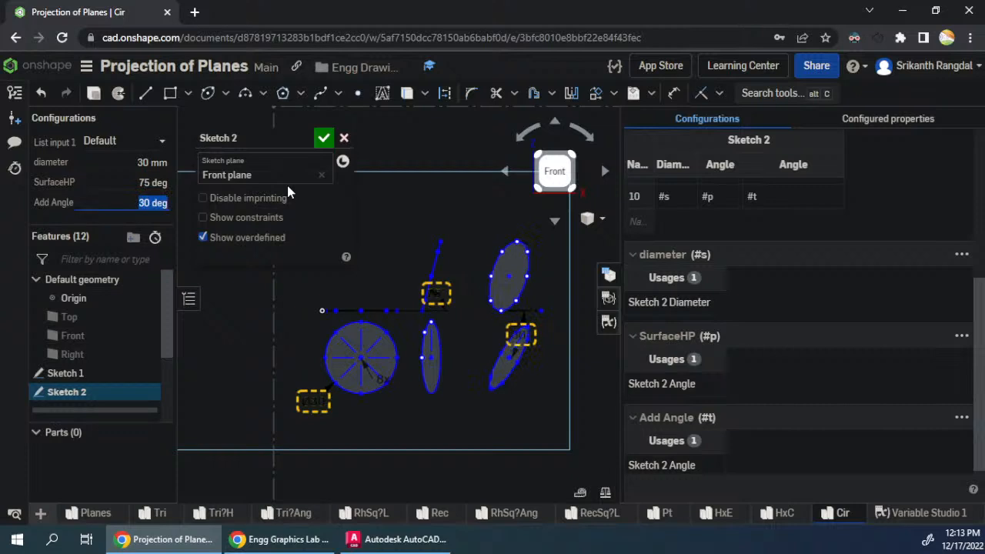
text(20)
key(Return)
key(shift+Tab)
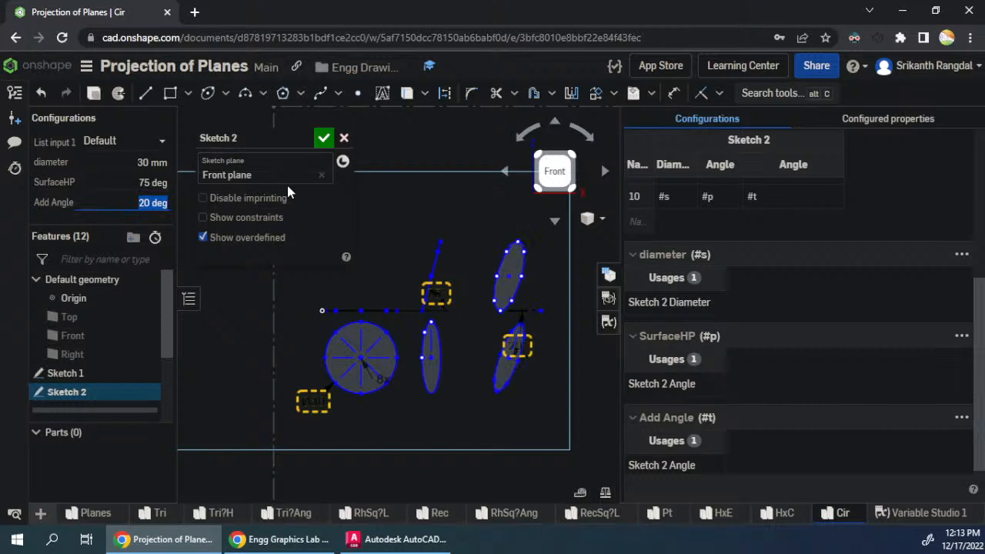
key(shift+Tab)
text(60)
key(Tab)
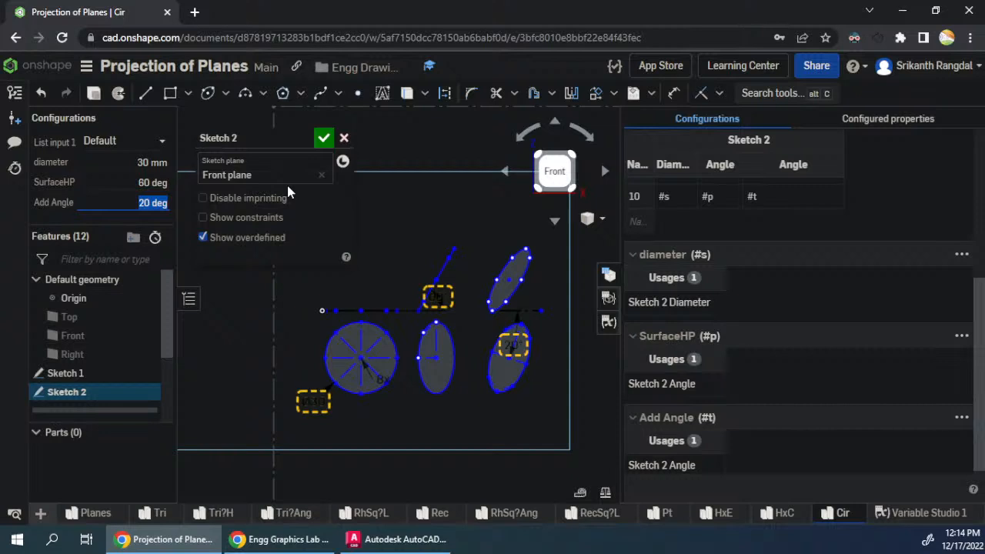
click(324, 139)
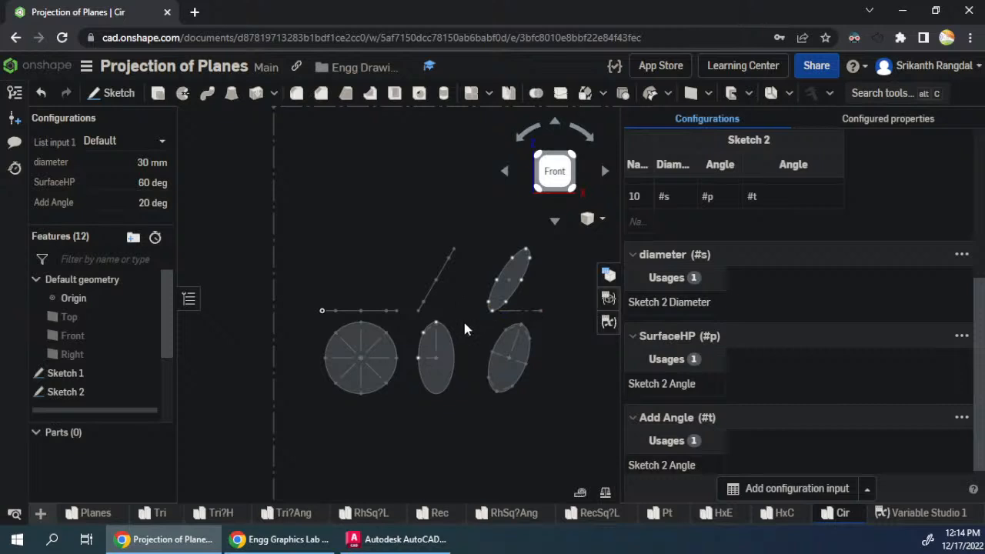
- Set the circle's diameter configuration value to 60 mm
scroll(521, 380, up, 3)
scroll(366, 360, down, 3)
scroll(367, 360, down, 4)
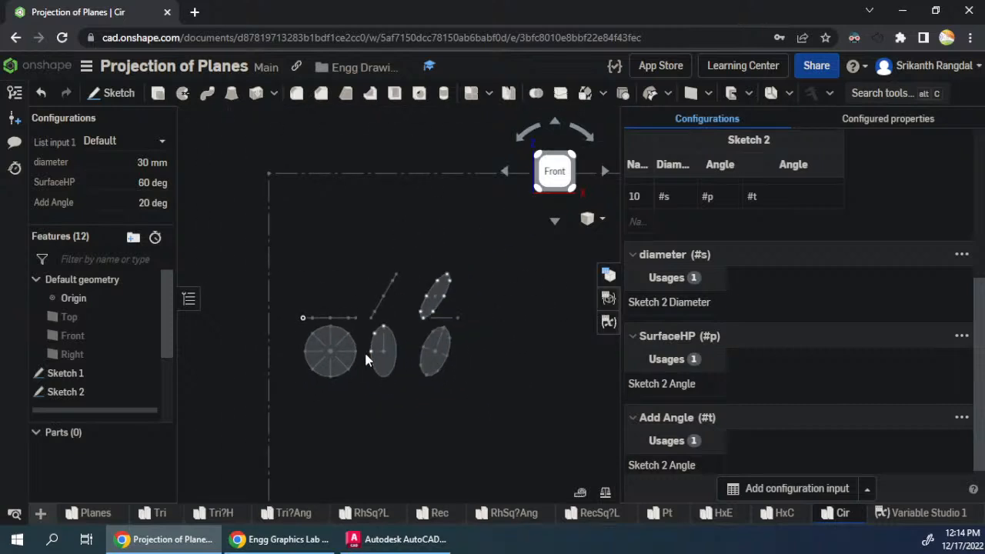
scroll(366, 360, up, 2)
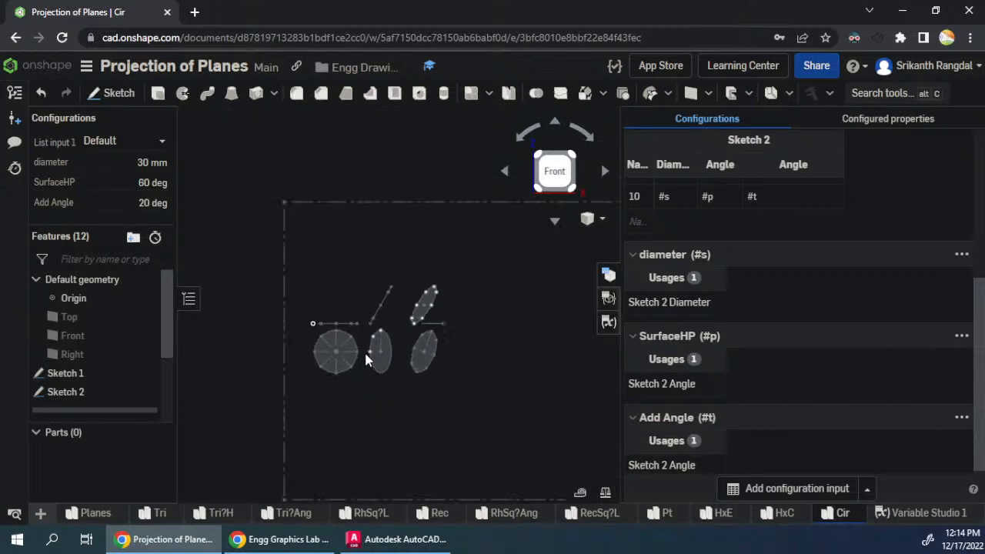
click(152, 164)
text(60)
key(Return)
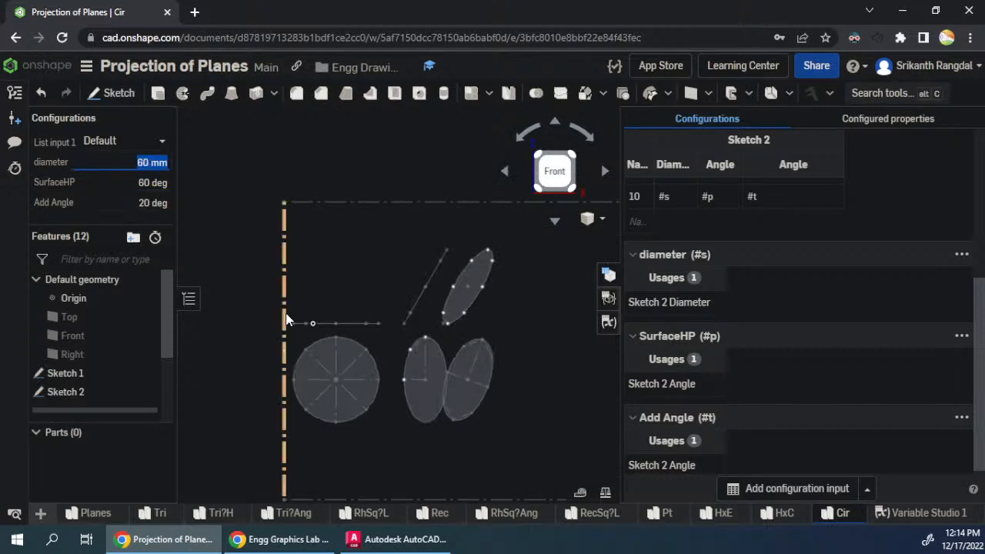
- Reopen Sketch 2, move the tilted lower ellipse's centre sideways to clear the upright ellipse, and finish the sketch
right_click(81, 394)
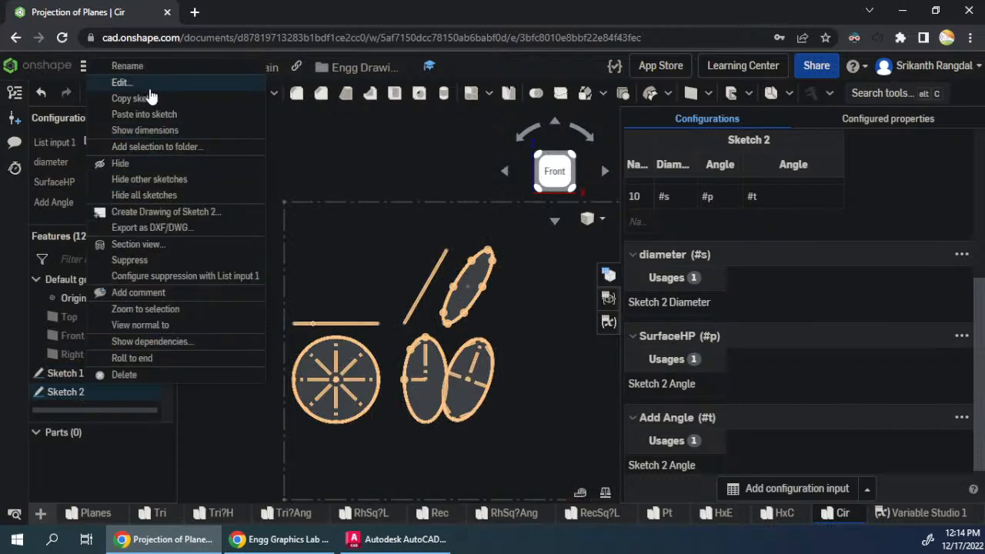
click(130, 83)
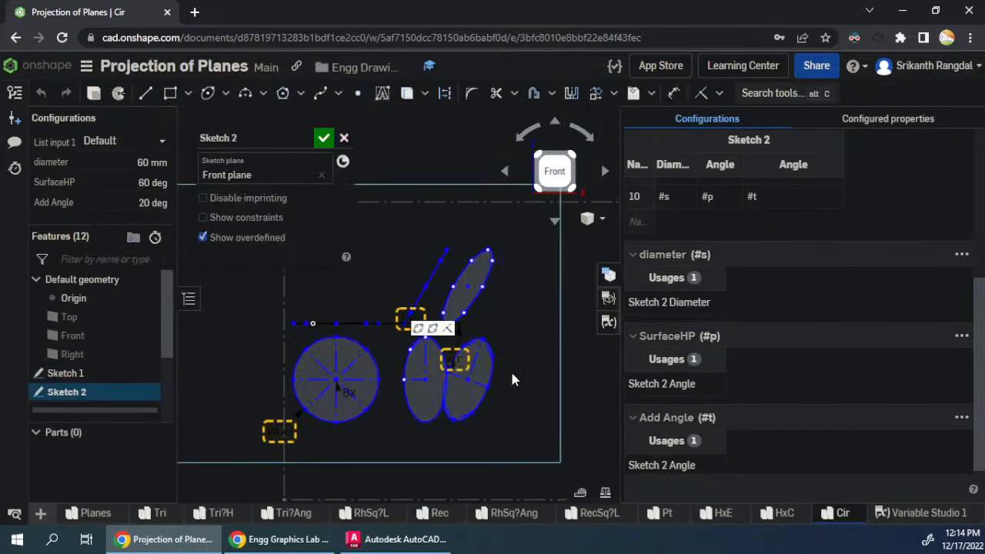
mouse_move(469, 380)
mouse_down()
mouse_move(514, 385)
mouse_move(521, 398)
mouse_up()
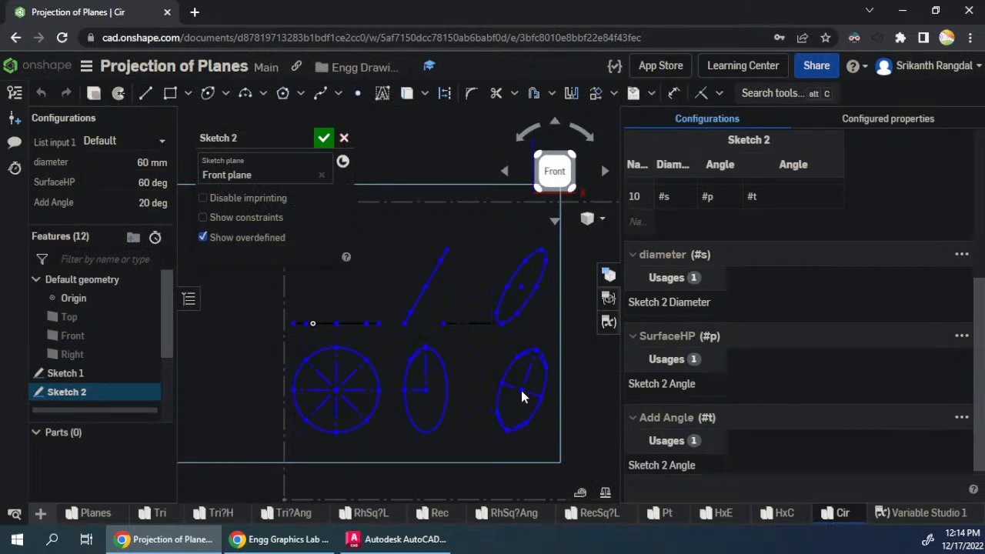
scroll(246, 355, down, 3)
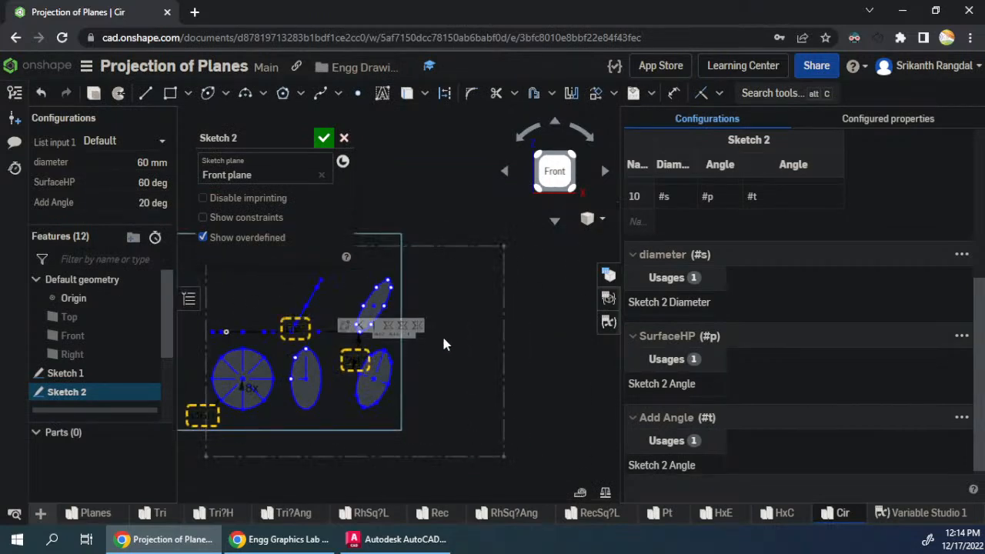
click(324, 138)
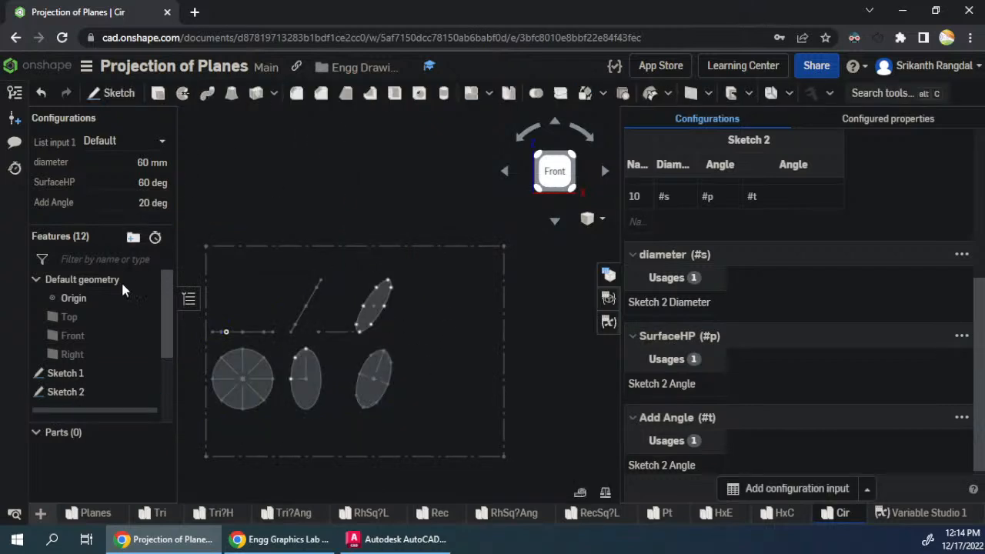
right_click(96, 375)
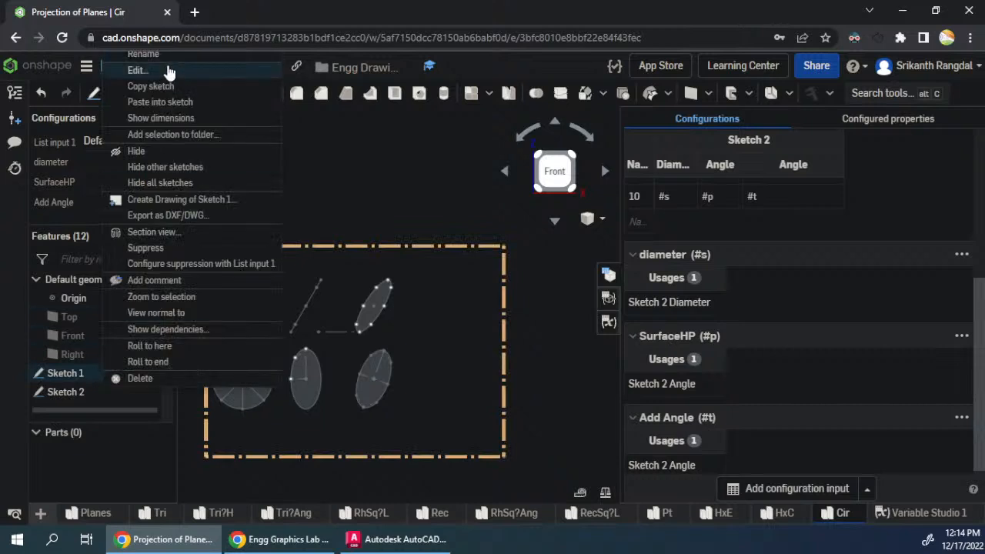
click(231, 69)
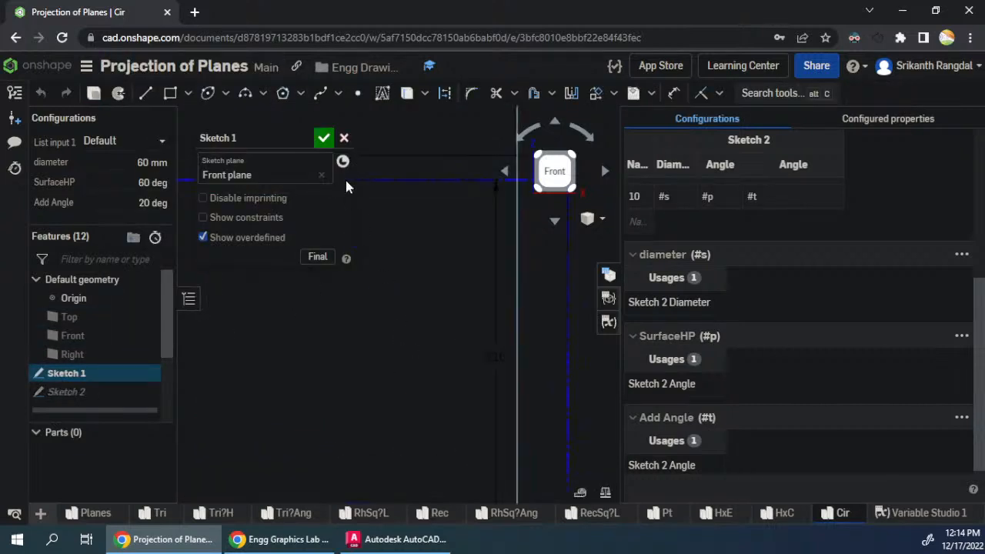
click(323, 137)
- Reopen Sketch 2 and draw a construction line sloping down and outward from the free end of the horizontal reference line
right_click(96, 393)
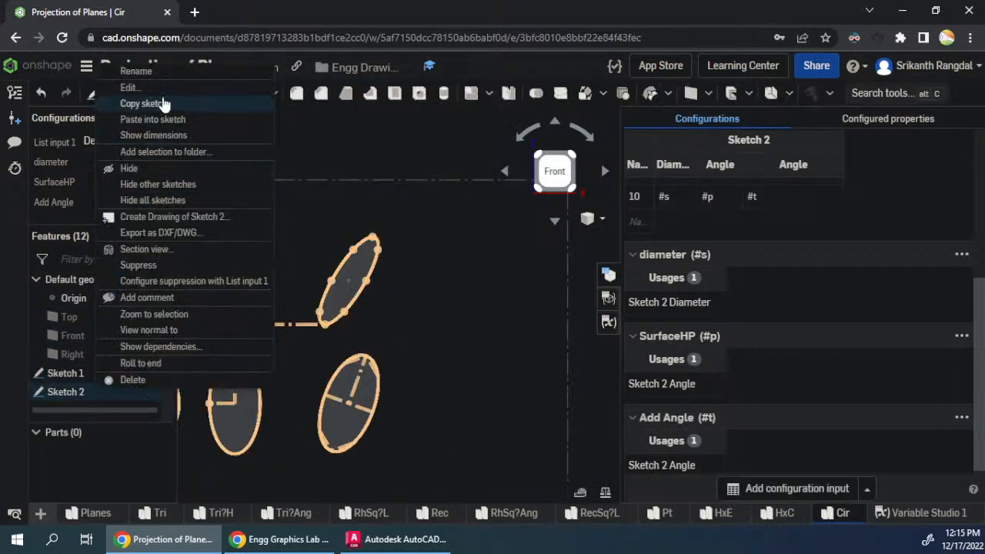
click(231, 87)
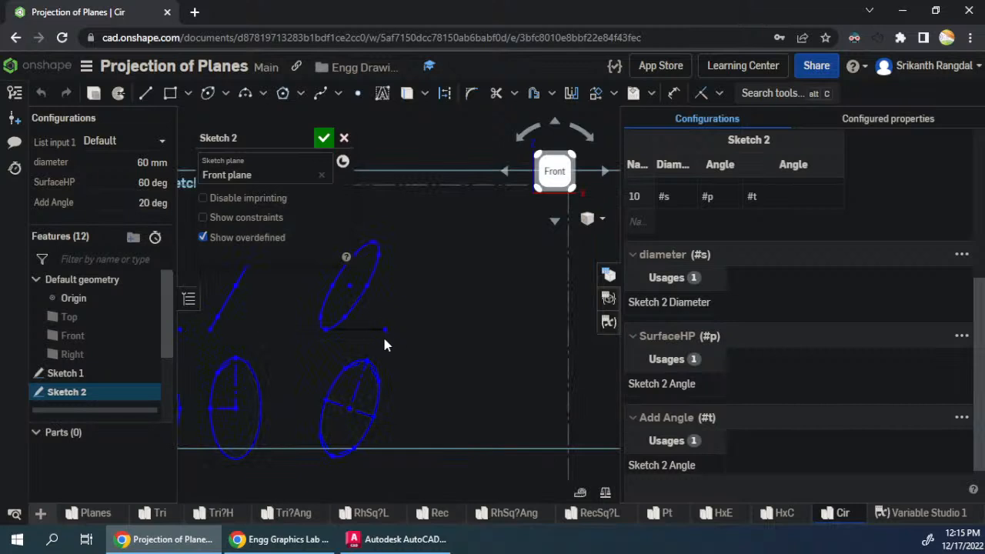
key(l)
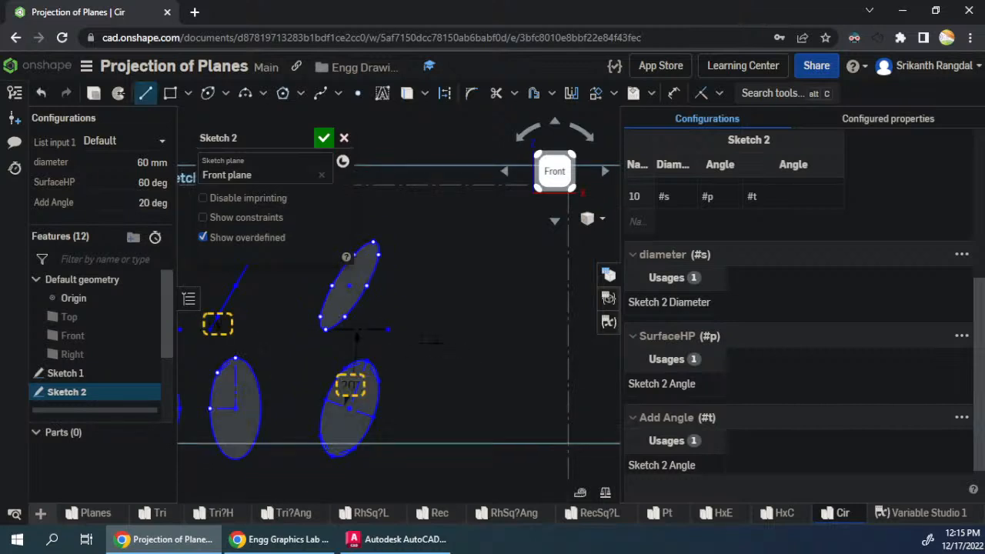
click(388, 330)
key(q)
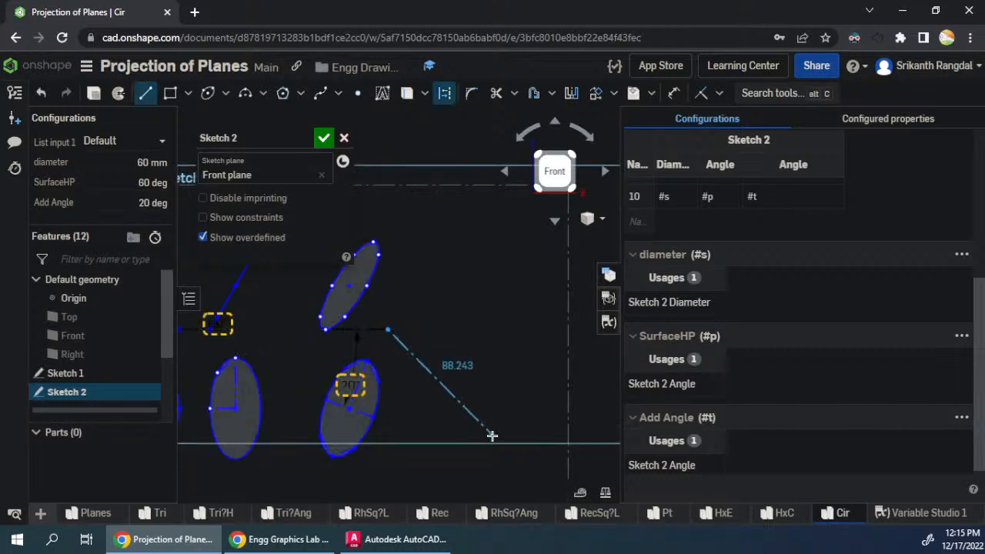
click(492, 448)
key(Escape)
- Dimension the sloping construction line at 45 degrees to the horizontal reference line
key(d)
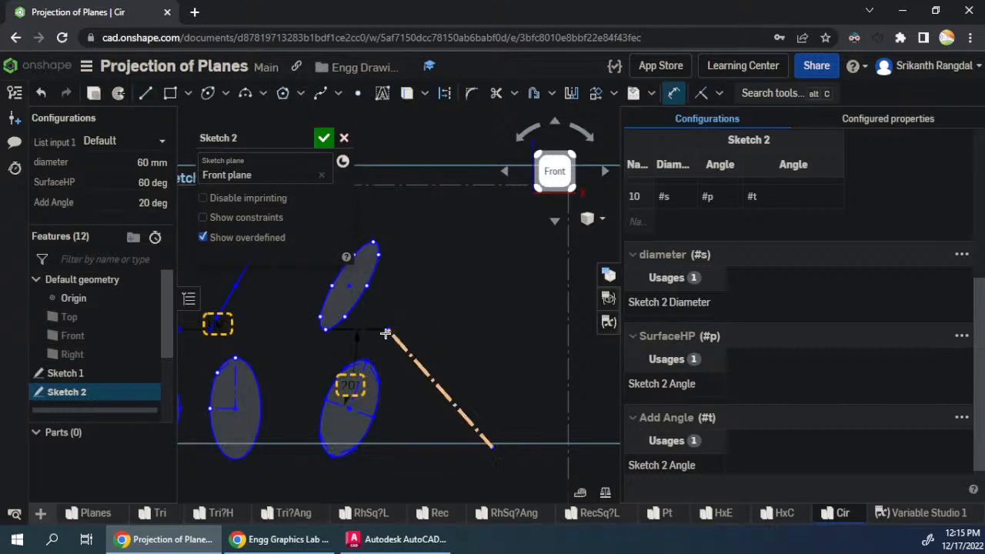
click(404, 347)
click(429, 342)
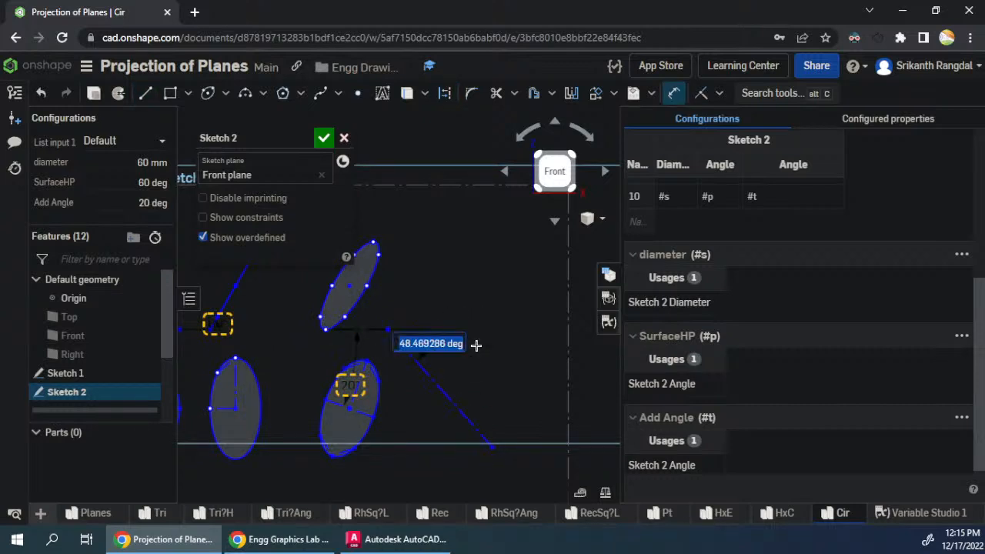
text(45)
key(Return)
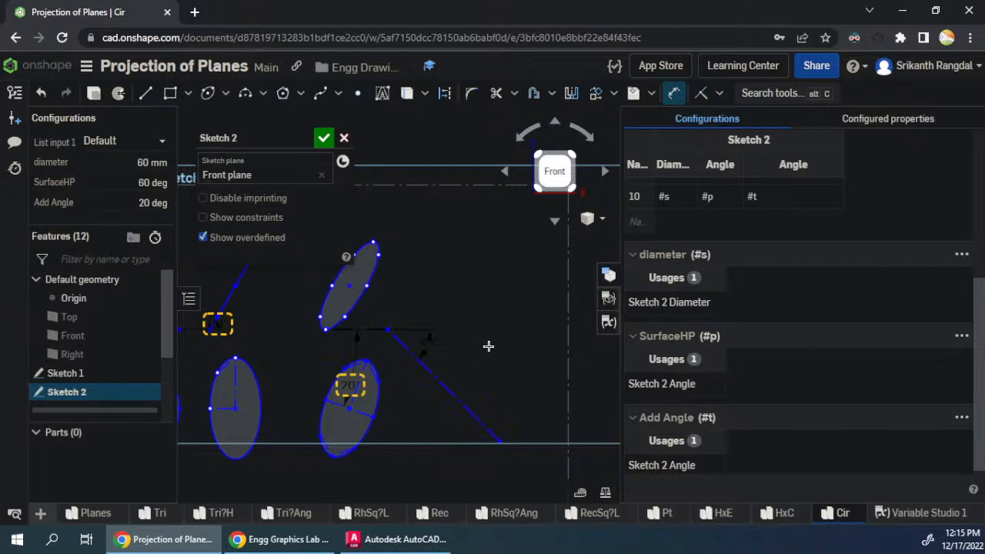
key(Escape)
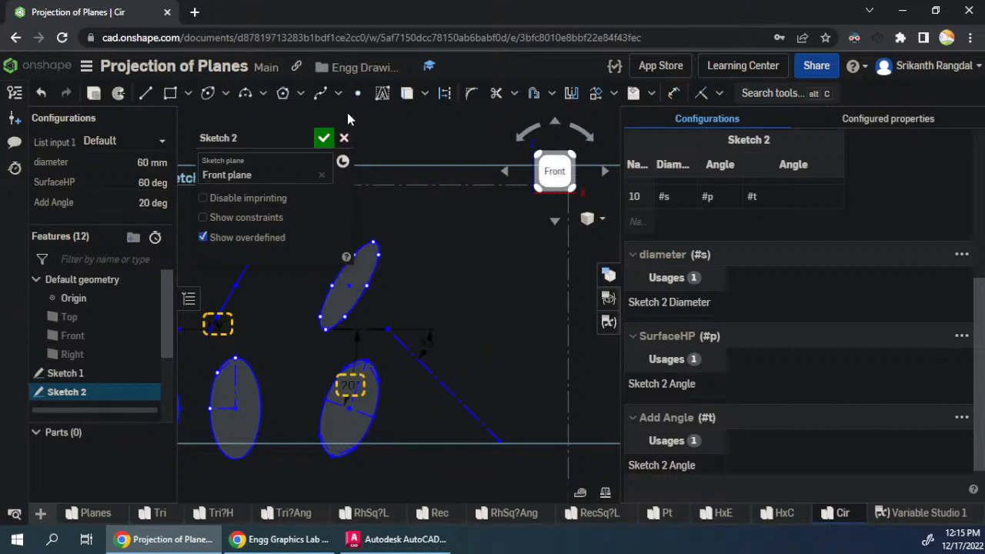
- Project the lower tilted ellipse's minor-axis ends onto the 45-degree line and place side-view points level with the upper ellipse's lowest and highest points
click(358, 93)
click(455, 400)
click(460, 330)
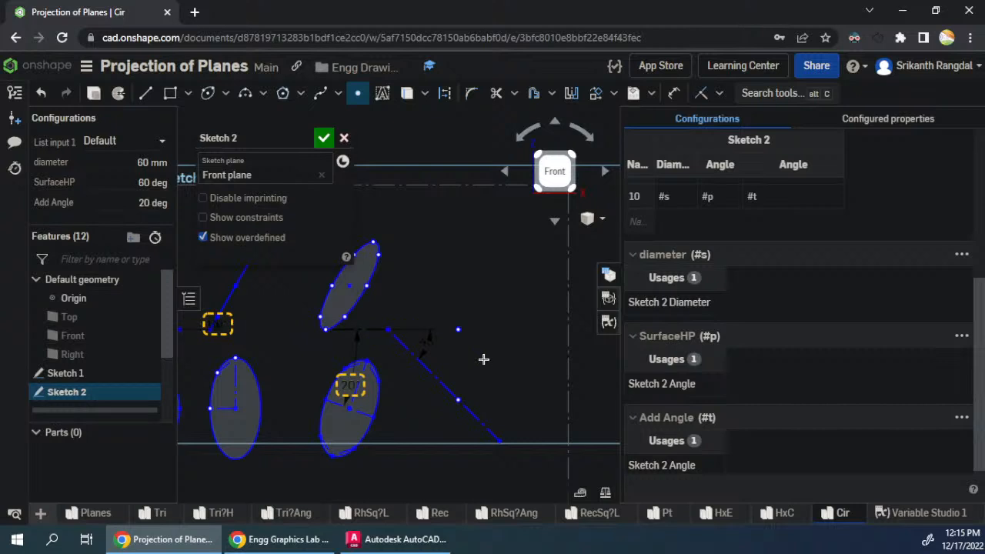
click(475, 416)
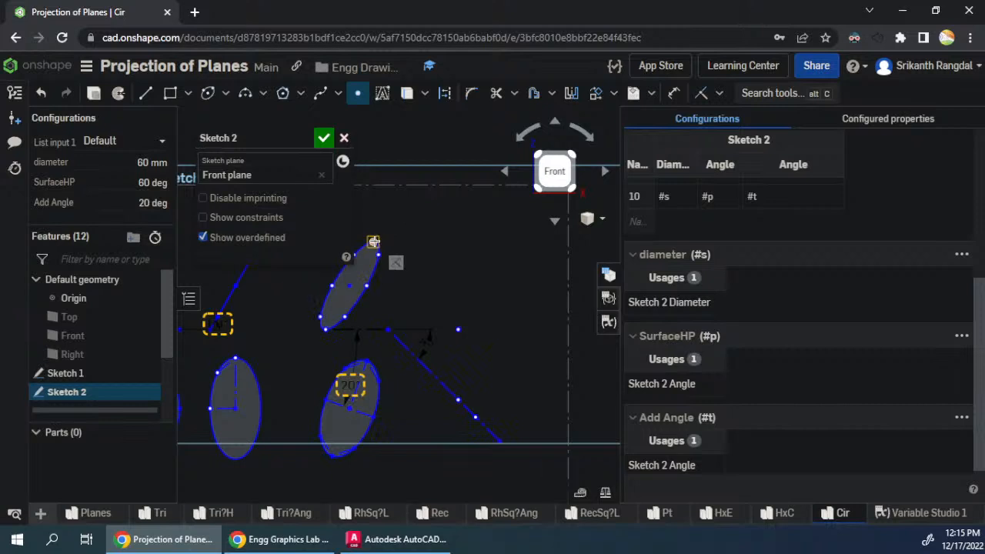
click(475, 242)
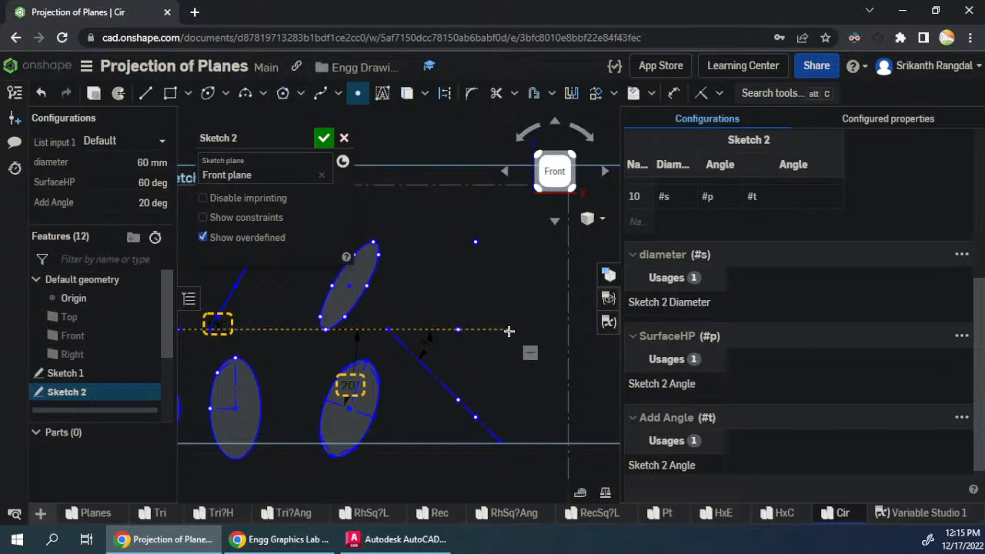
key(Escape)
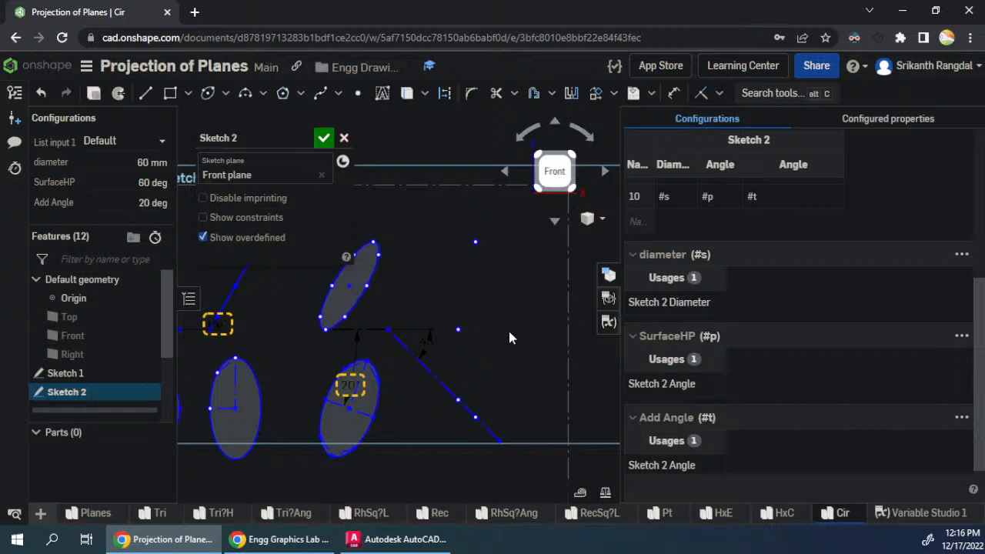
- Project two more lower-ellipse division points onto the 45-degree line and place the inner one's side-view point level with the upper ellipse's matching low point
click(356, 94)
scroll(406, 445, up, 2)
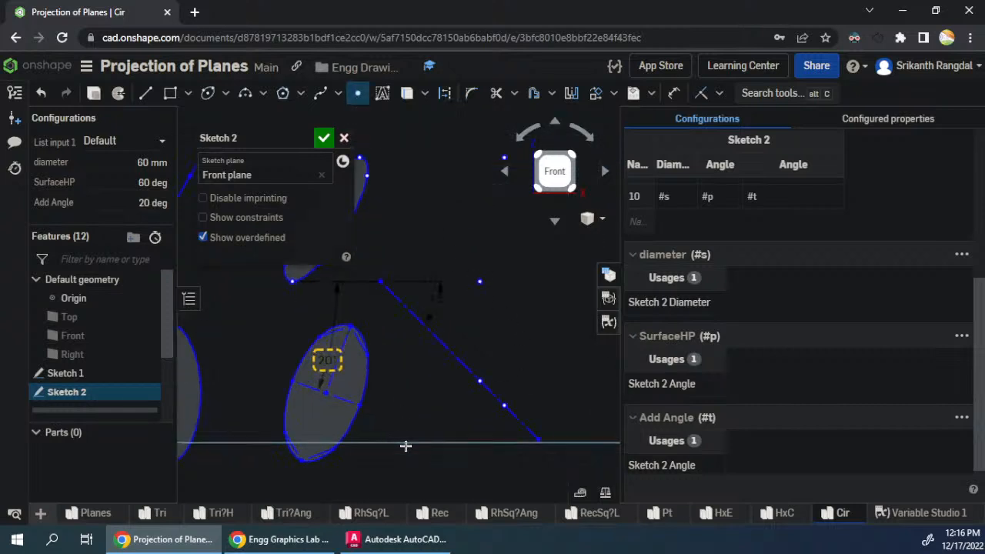
scroll(406, 446, down, 1)
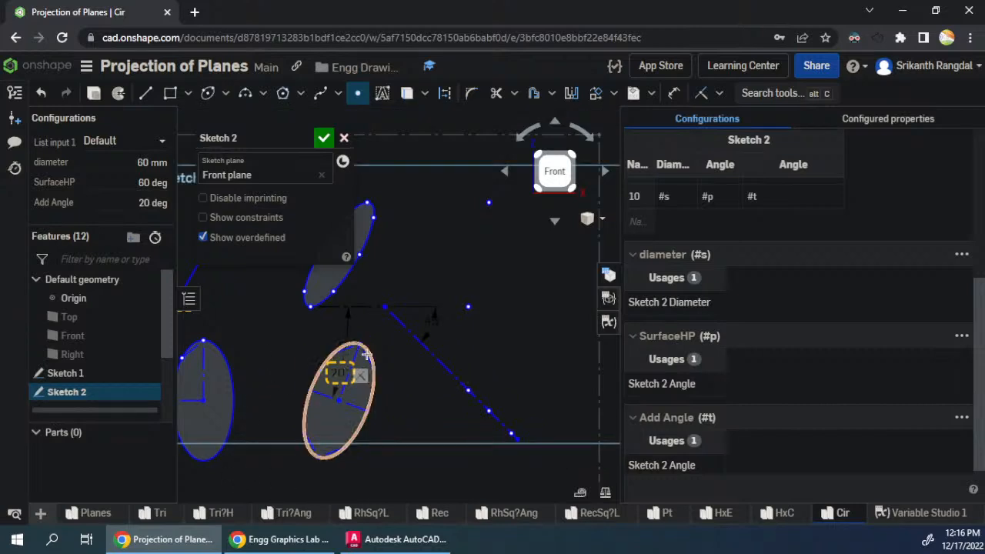
click(431, 353)
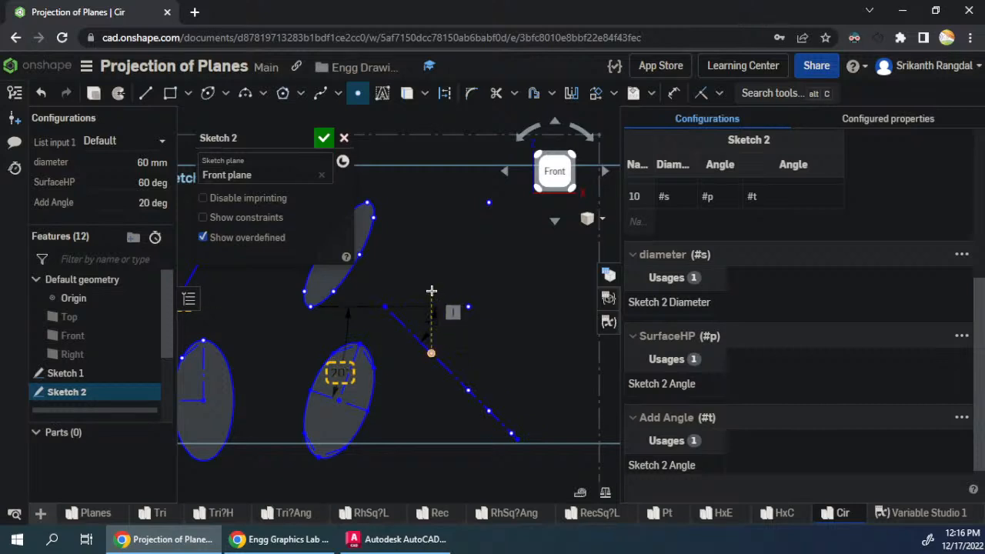
click(334, 290)
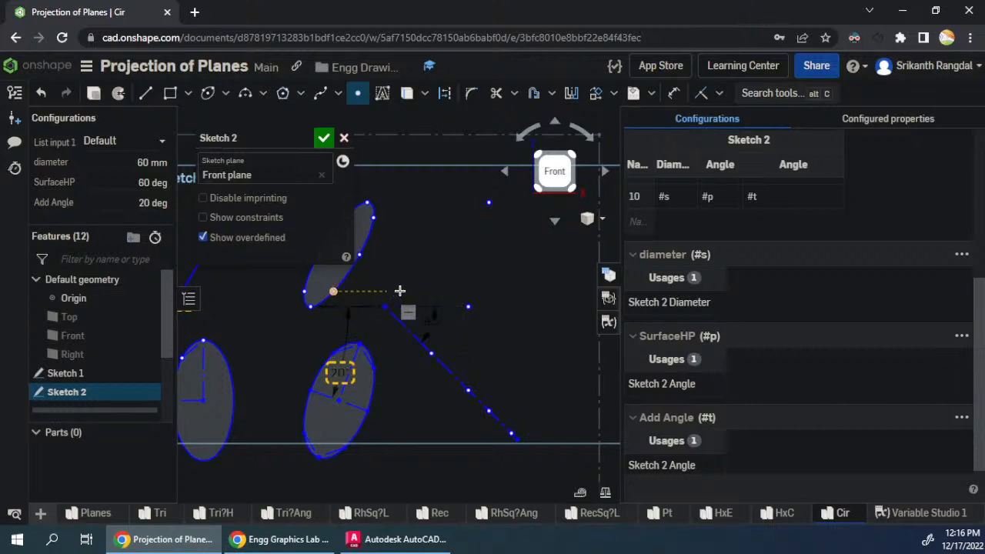
click(432, 291)
scroll(492, 267, down, 1)
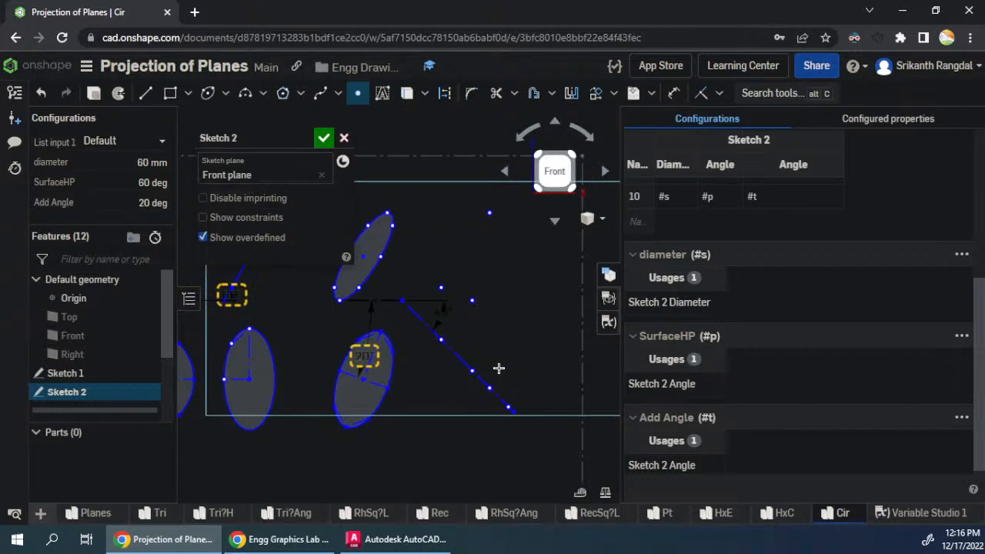
key(Escape)
- Place a side-view point vertically above the outermost point on the 45-degree line, level with the inner low side-view point
mouse_move(508, 408)
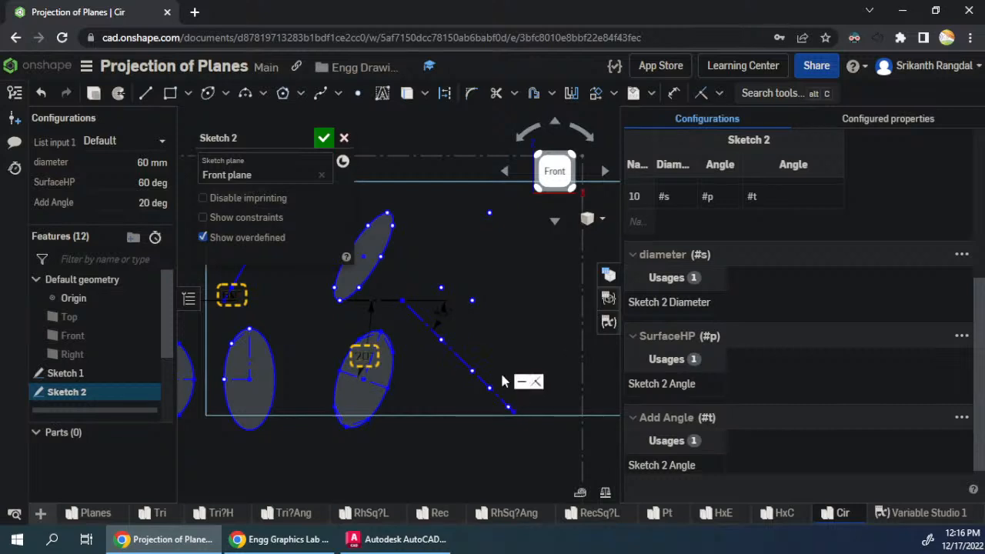
click(358, 93)
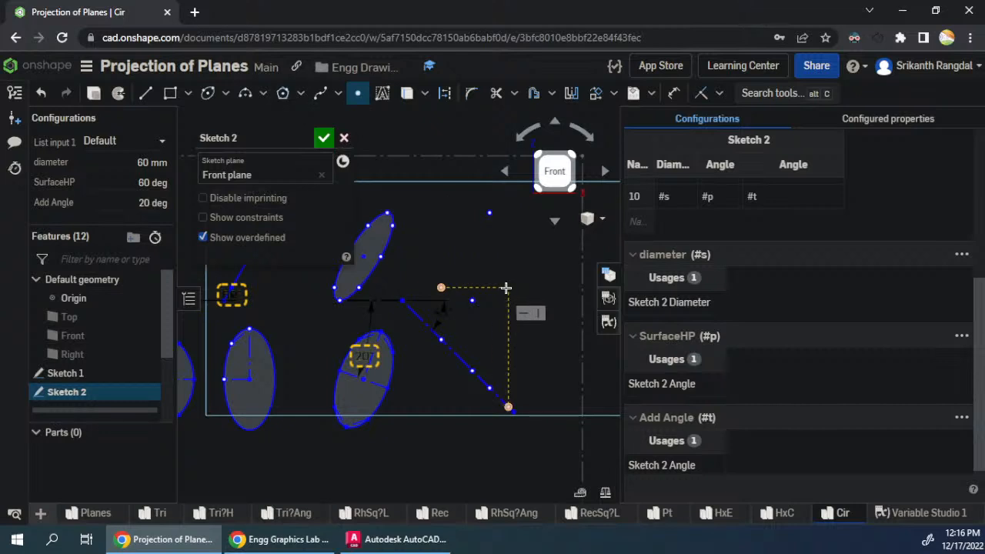
click(506, 288)
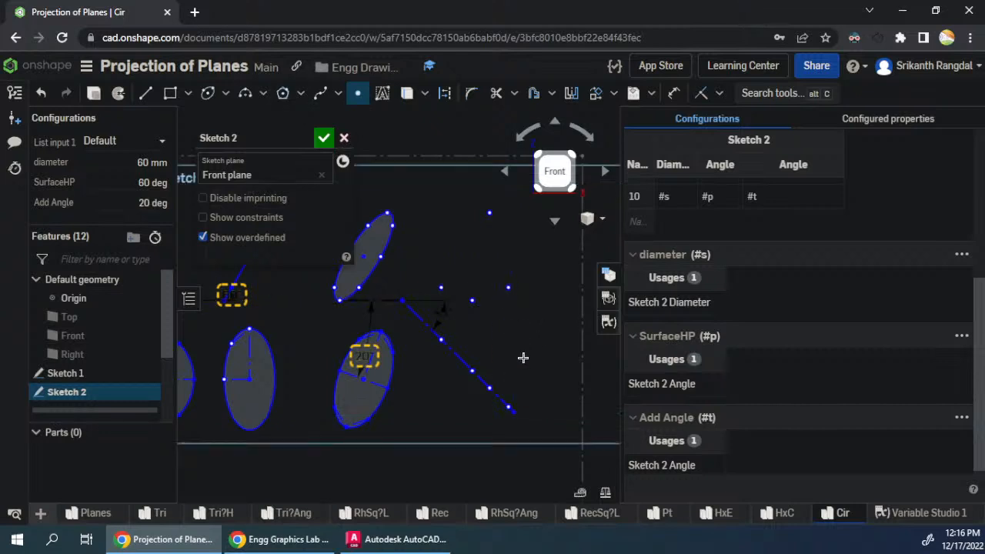
key(Escape)
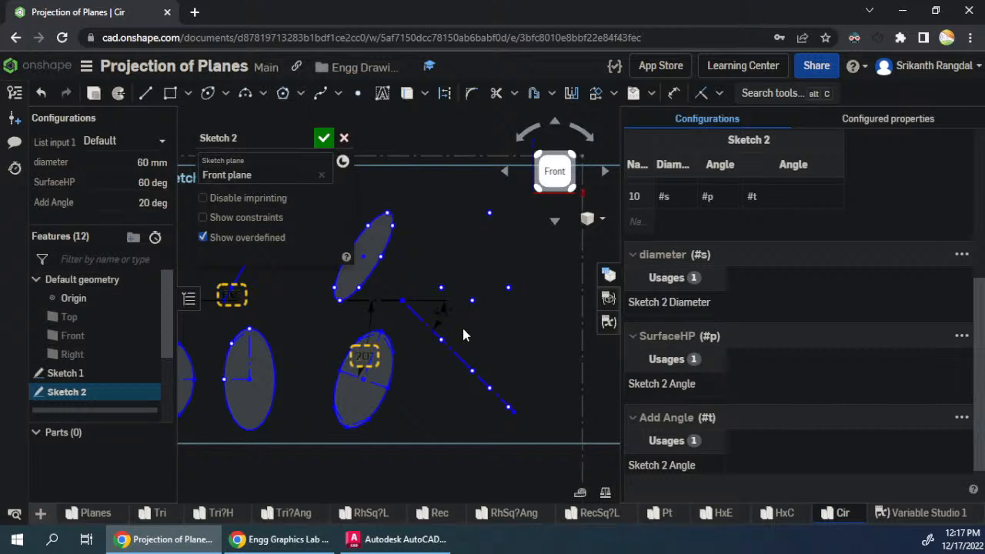
- Draw an ellipse centred among the side-view points, with one axis about 40 mm radius, passing through the inner low point
click(208, 94)
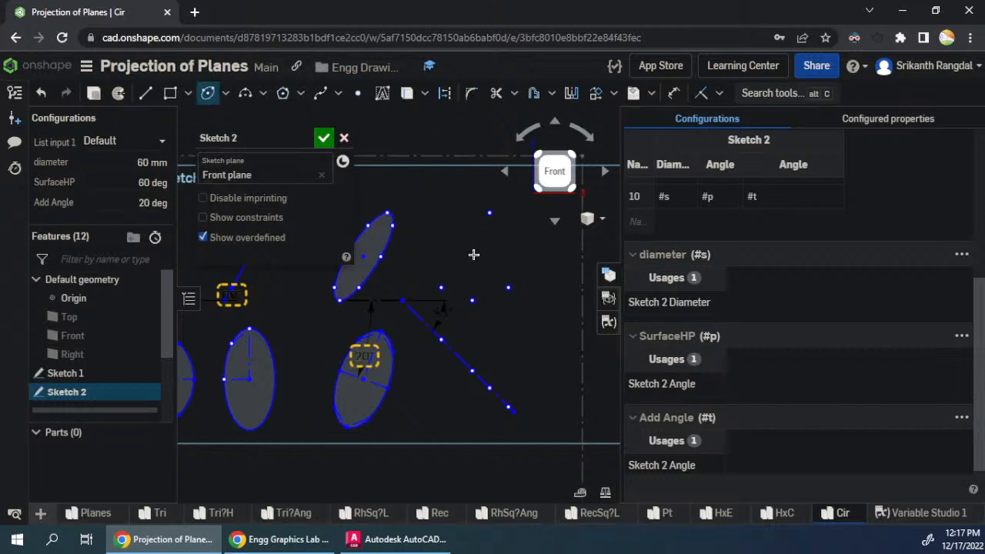
click(479, 257)
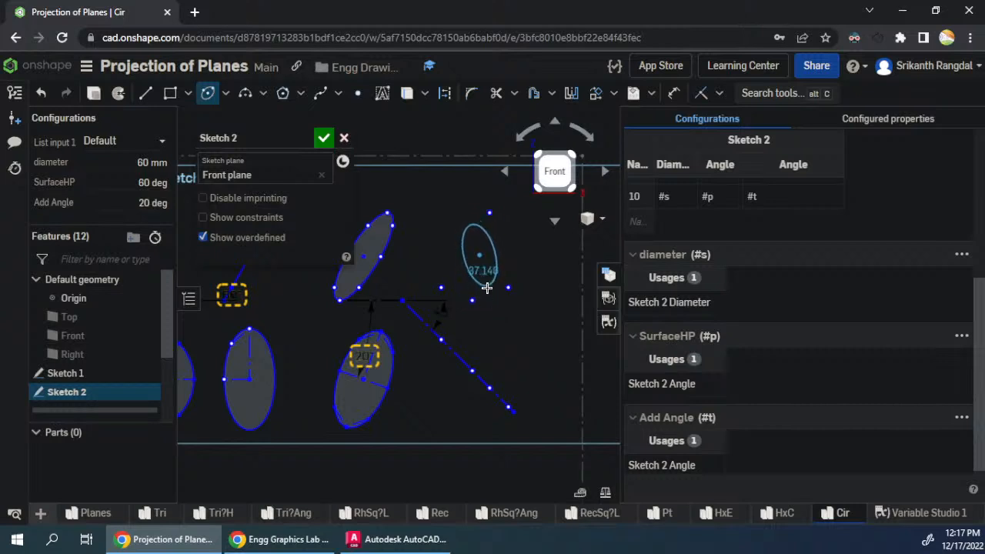
click(487, 288)
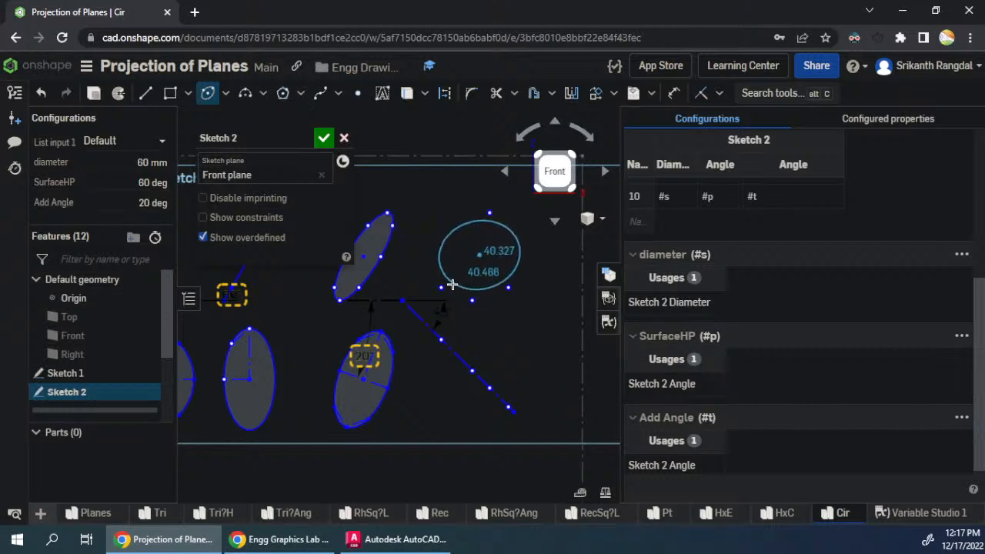
click(441, 287)
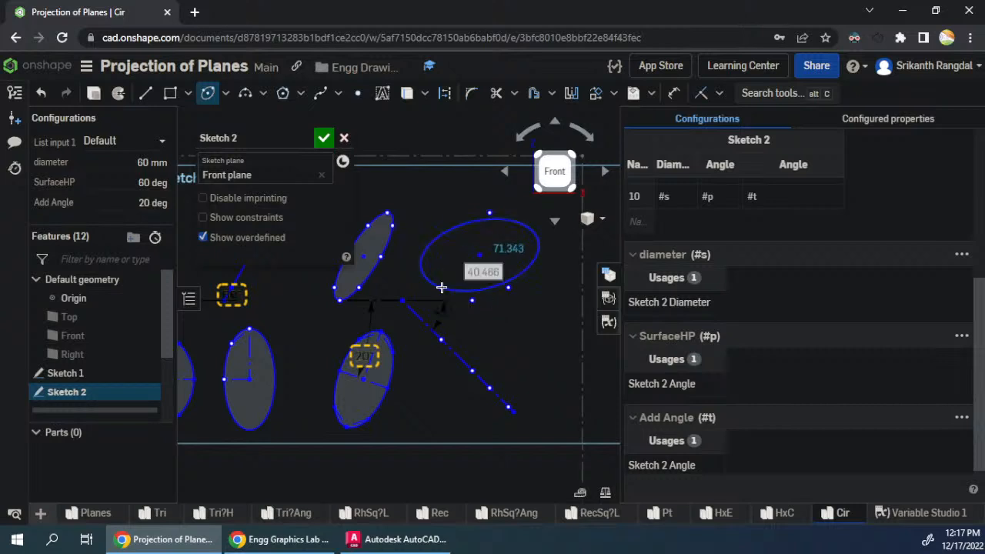
- Make the side-view ellipse coincident with the remaining projected points, including the highest one
key(Escape)
click(488, 290)
drag(473, 303, 510, 302)
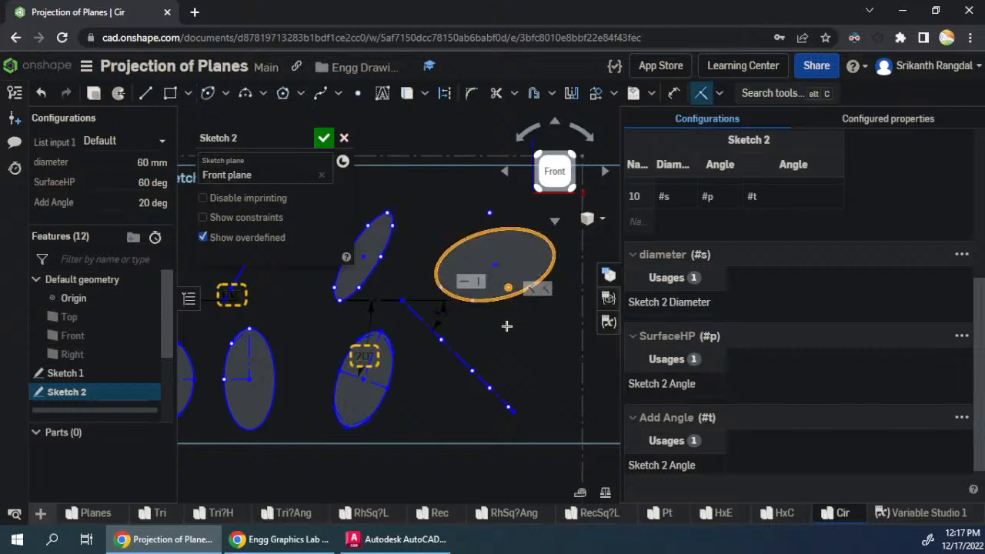
key(ctrl+z)
click(500, 240)
click(491, 214)
key(i)
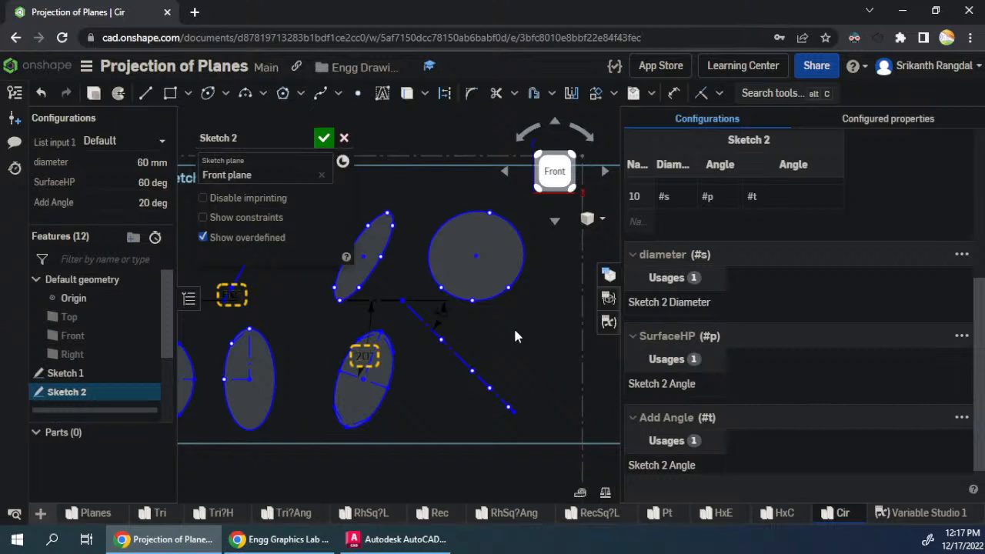
- Project the lower ellipse's highest major-axis end onto the 45-degree line and place its side-view point level with the upper ellipse's mid-height point
click(358, 93)
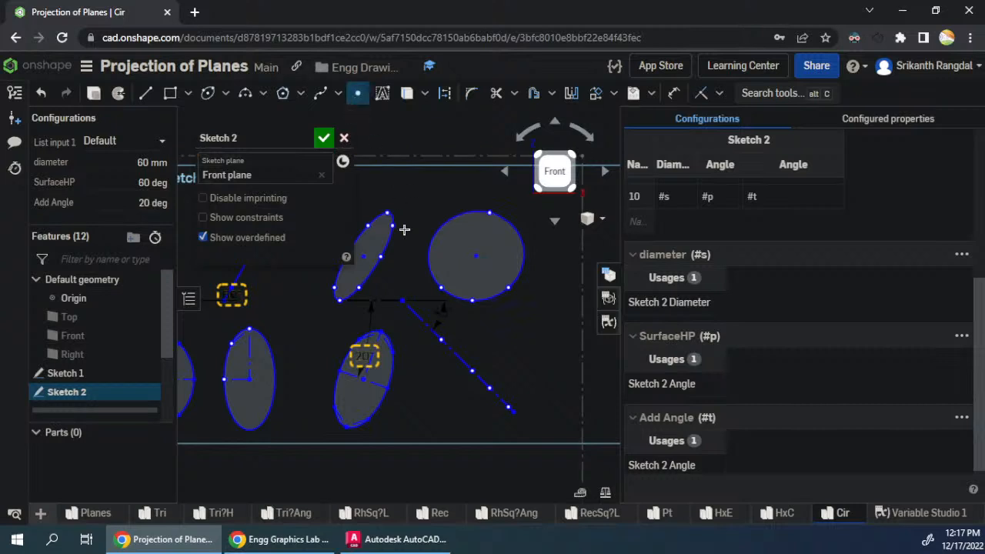
scroll(425, 335, up, 2)
click(437, 331)
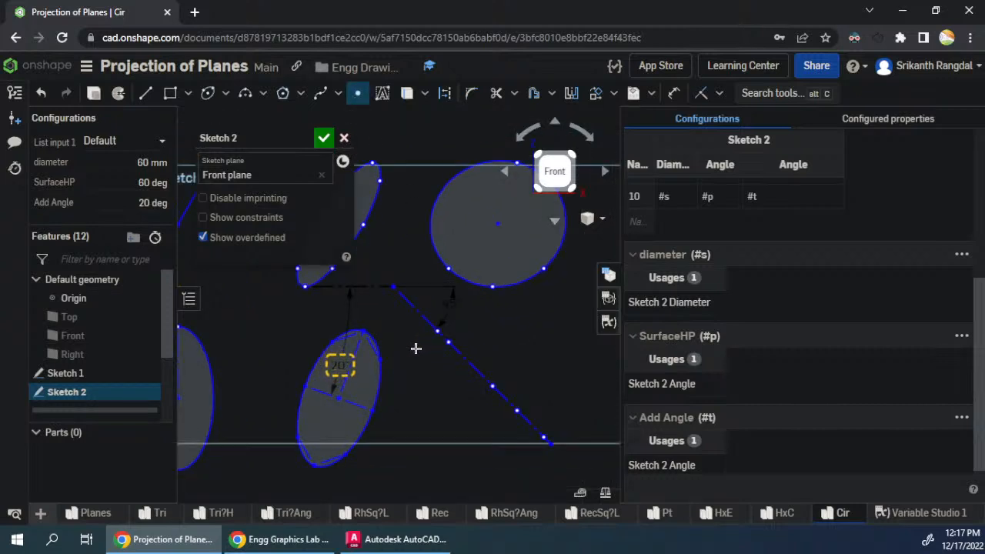
scroll(421, 346, down, 2)
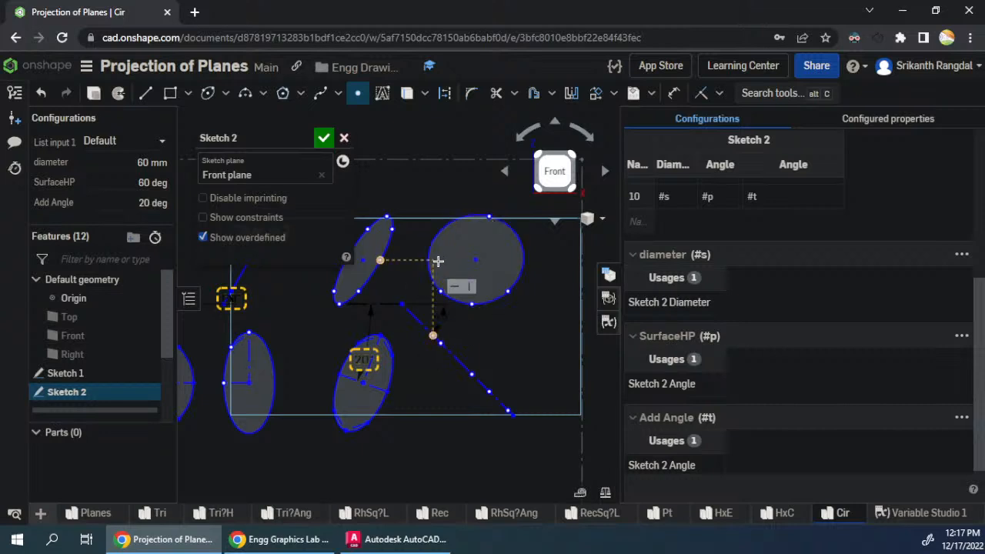
click(433, 261)
key(Escape)
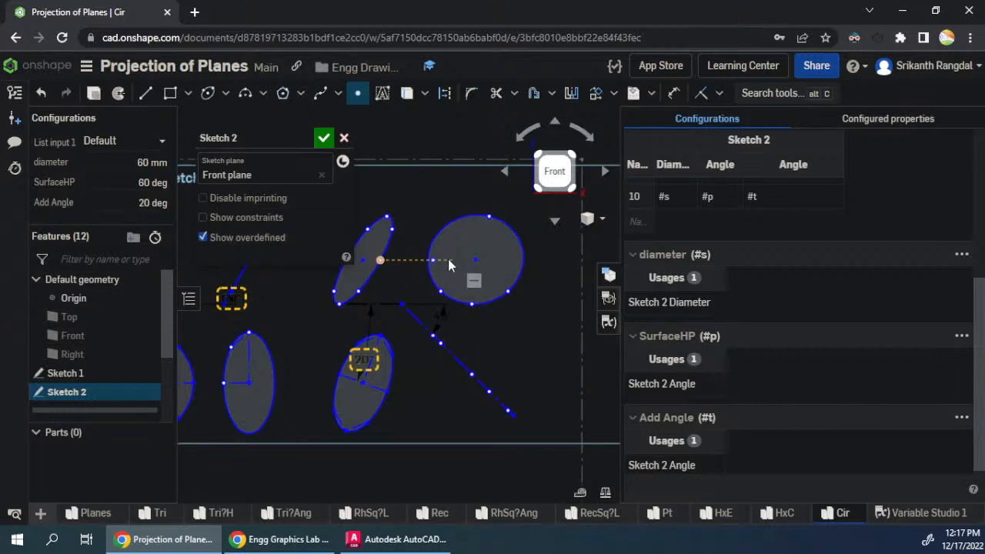
- Make the side-view ellipse coincident with the inner mid-height projected point
click(430, 275)
key(i)
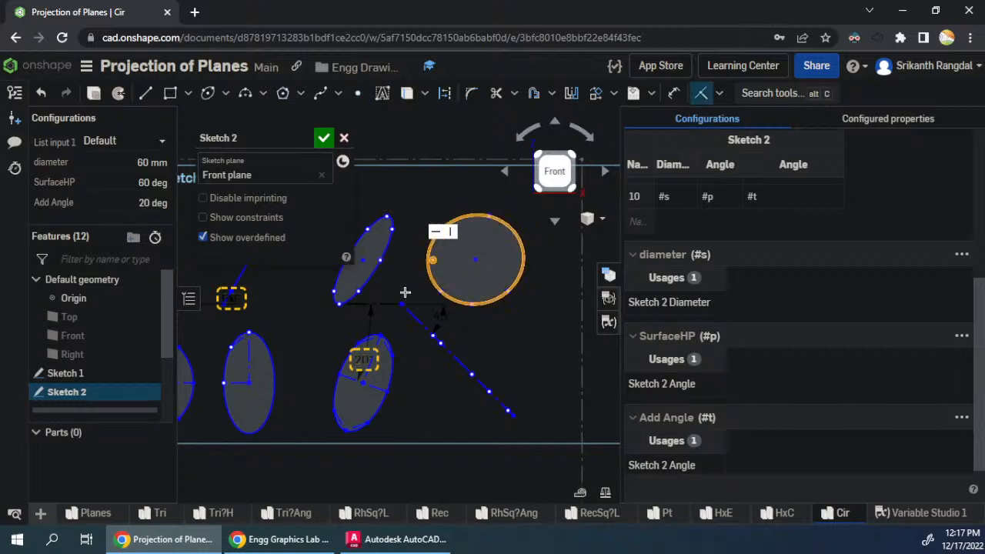
key(Escape)
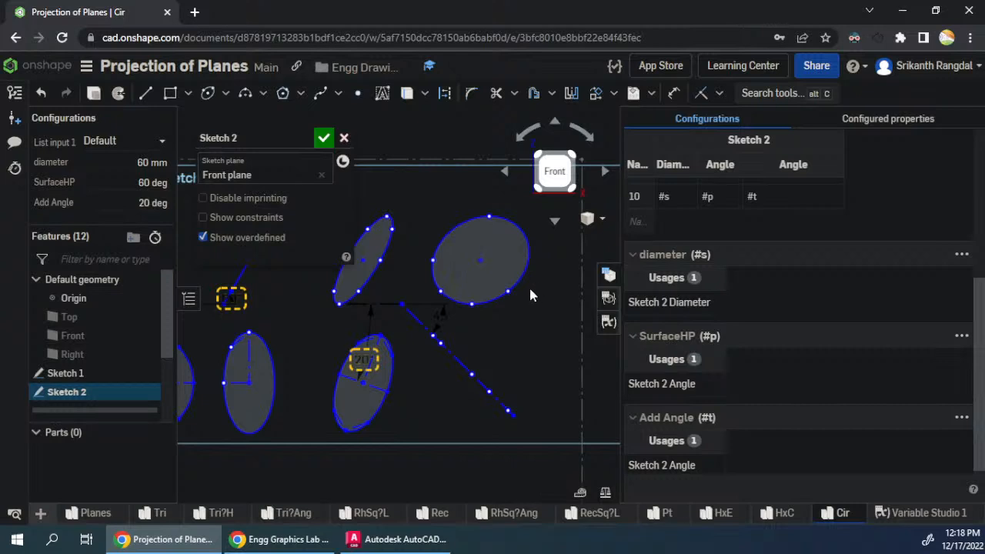
- Extend the 45-degree line outward and place a point on it level with the lower ellipse's lowest major-axis end
click(359, 95)
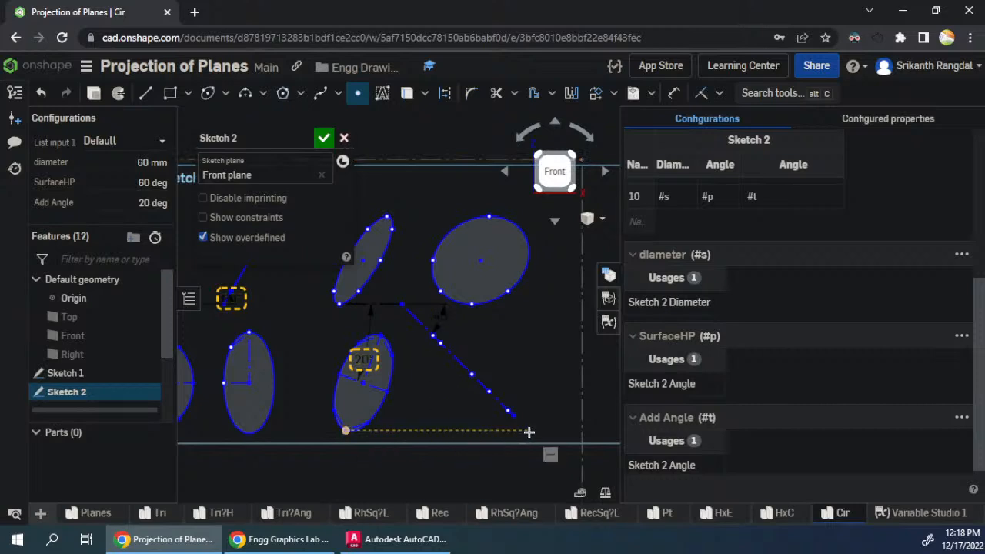
key(Escape)
drag(513, 416, 541, 447)
click(361, 93)
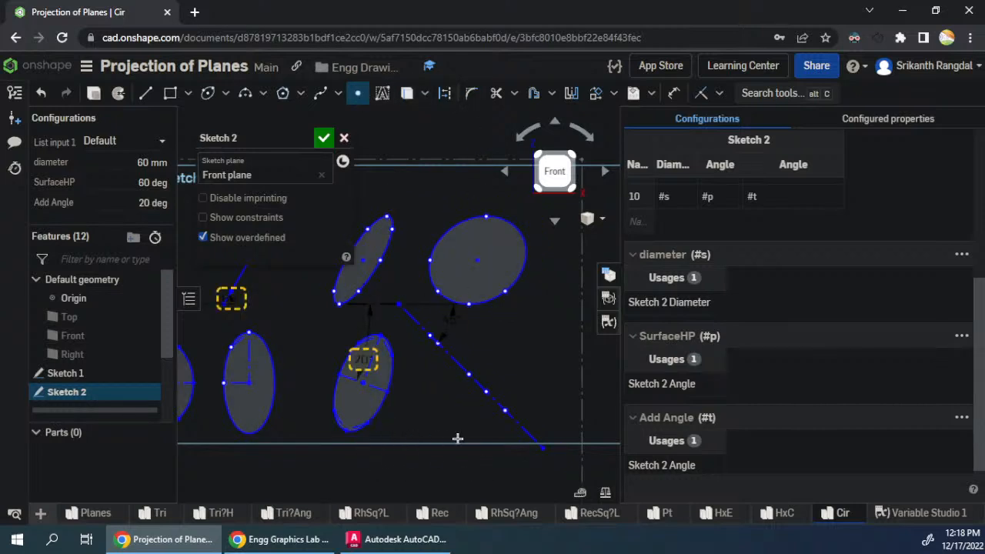
click(525, 430)
key(Escape)
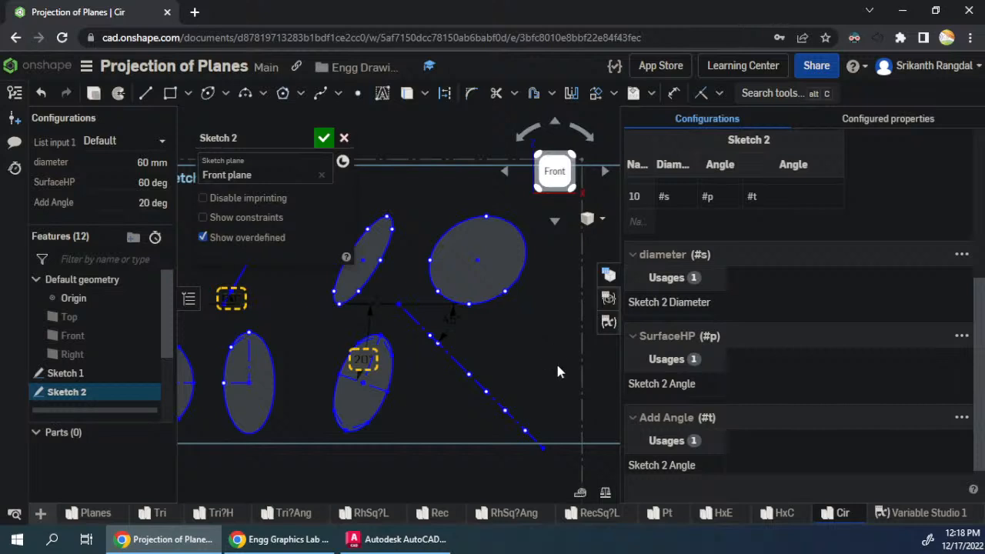
- Place a mid-height point on the side-view ellipse's outer edge vertically aligned with the 45-degree line's outermost projected point, and shift the view slightly outward
click(358, 93)
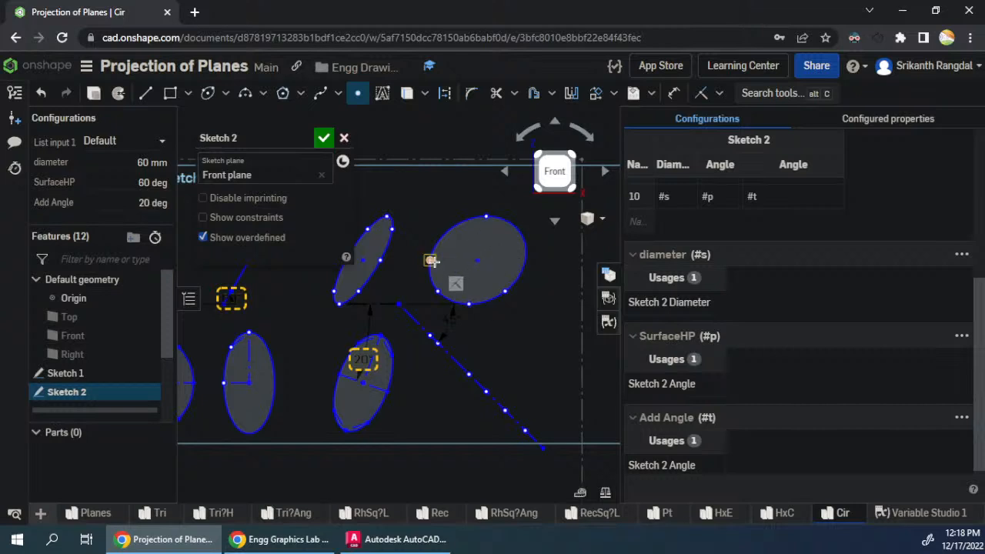
click(525, 260)
key(Escape)
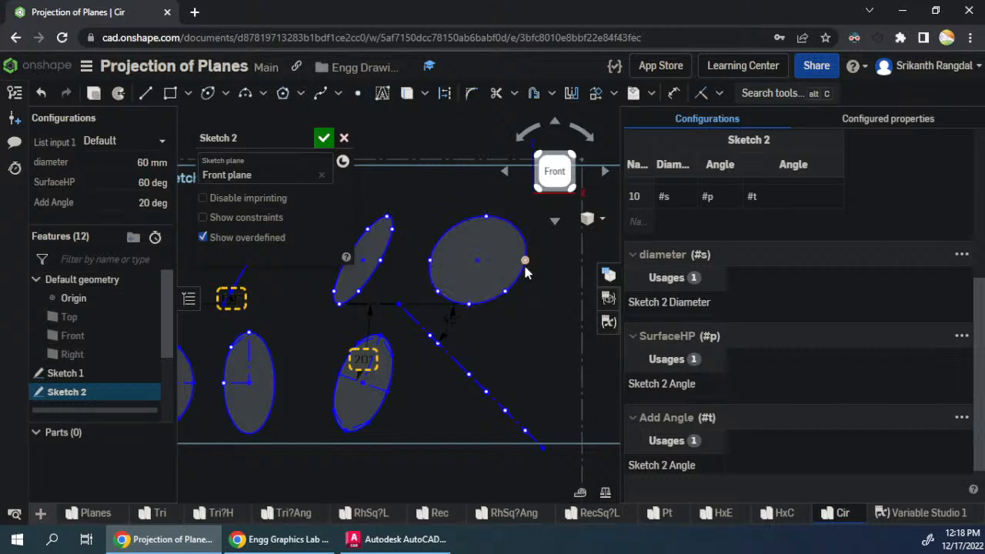
click(525, 261)
click(525, 429)
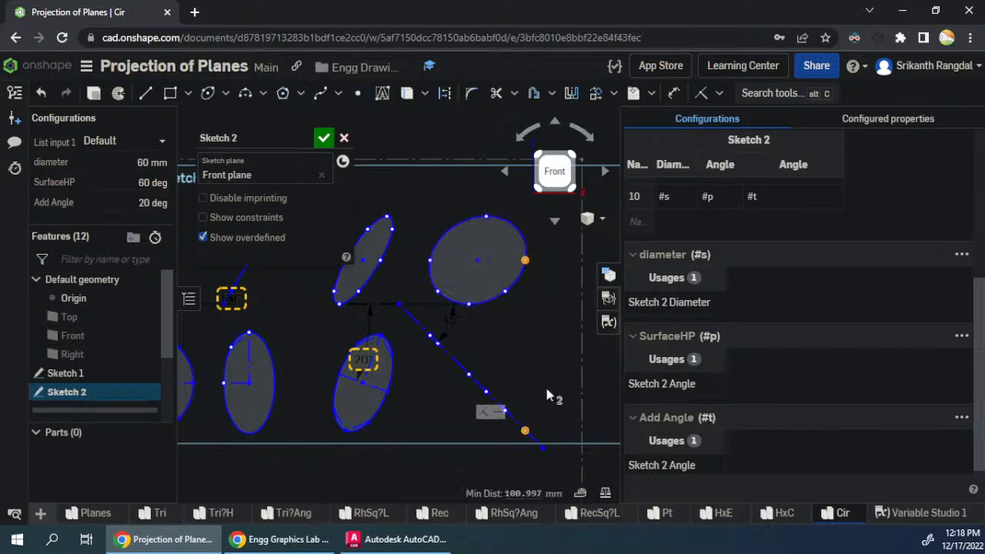
key(v)
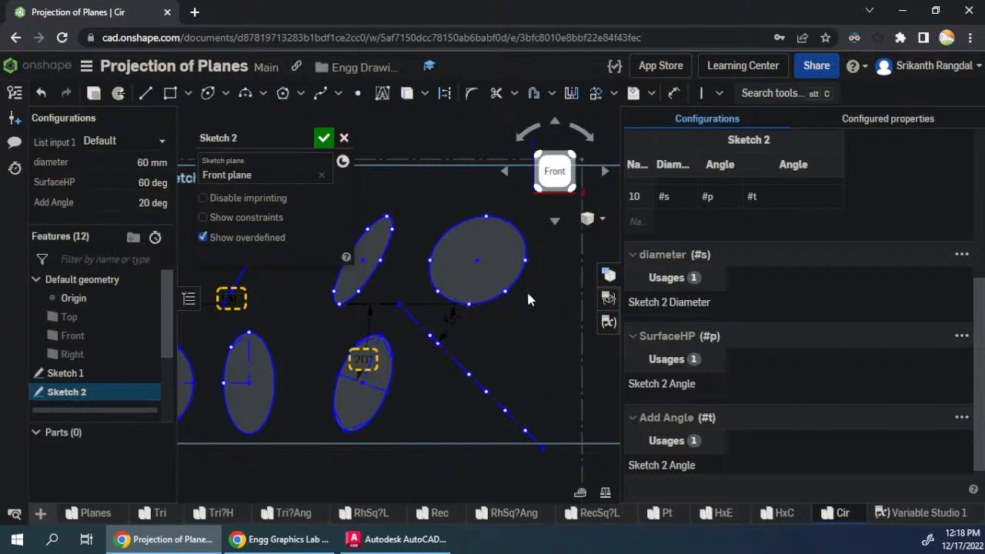
drag(506, 291, 508, 312)
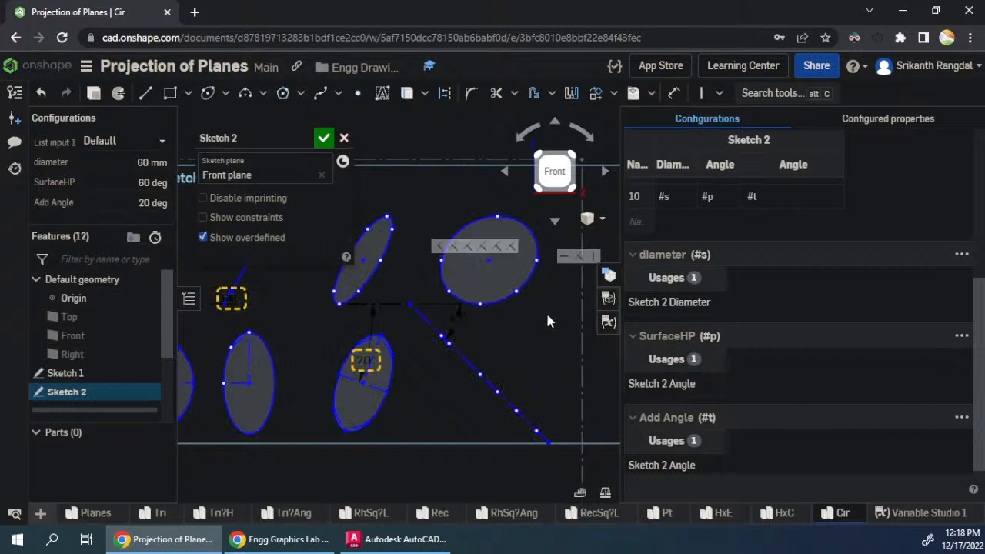
- Set the SurfaceHP configuration angle to 30 deg and accept Sketch 2
click(153, 183)
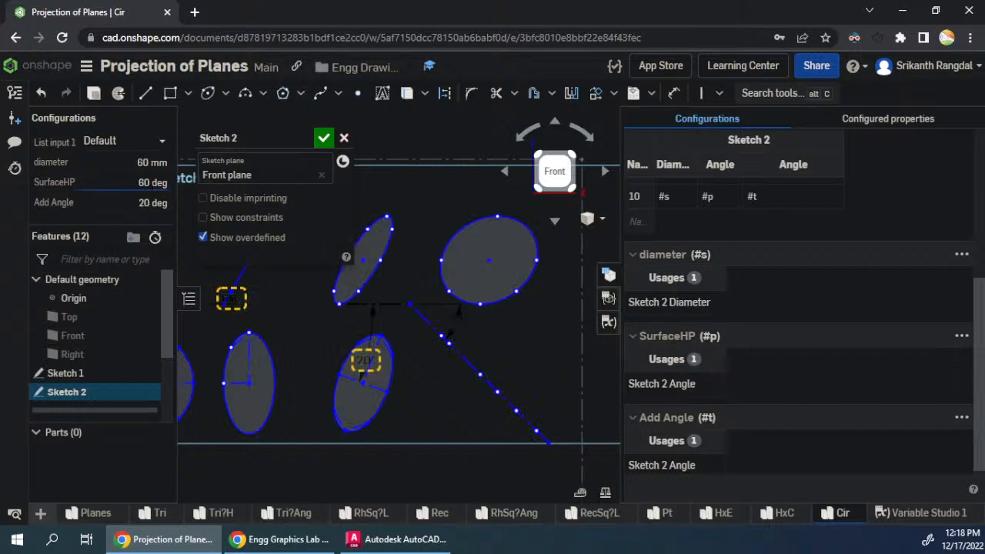
text(30)
key(Tab)
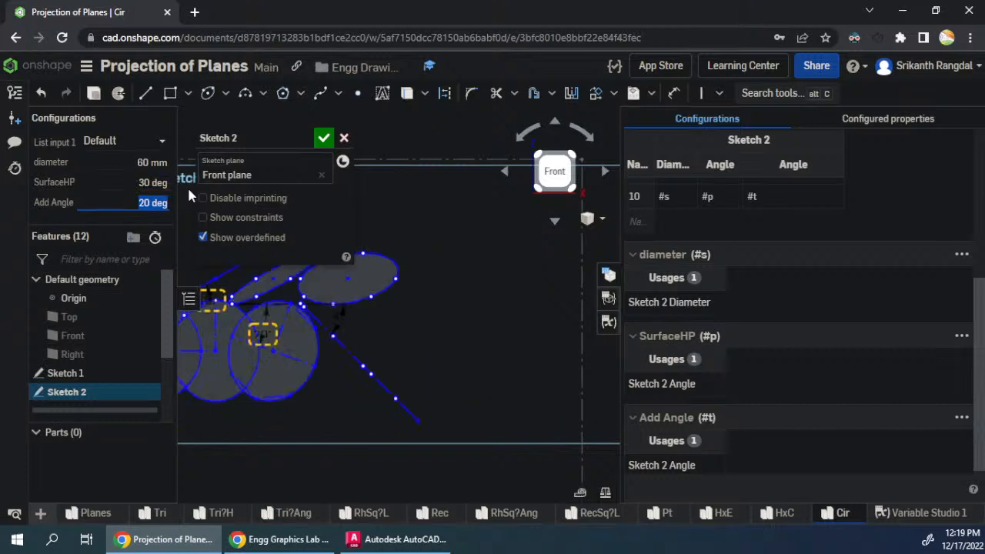
scroll(480, 351, down, 3)
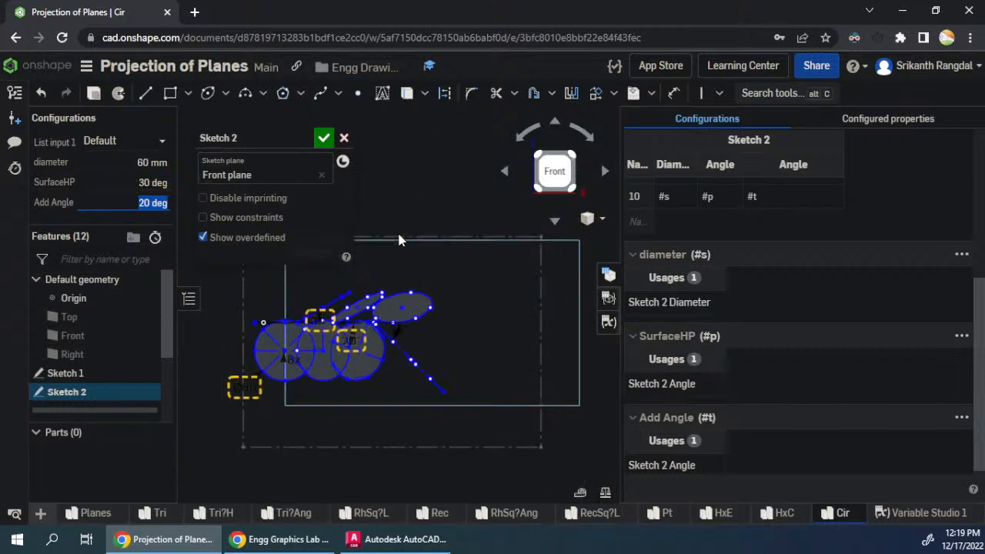
click(324, 138)
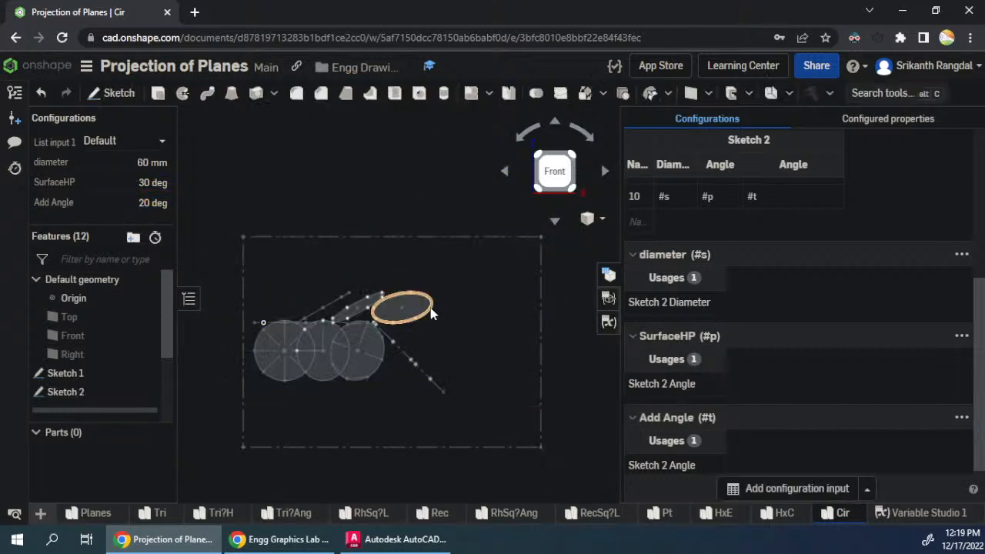
- Reopen Sketch 2 and move the rotated top-view ellipse and the start of the 45-degree line outward, away from the overlapping views
right_click(87, 395)
click(131, 83)
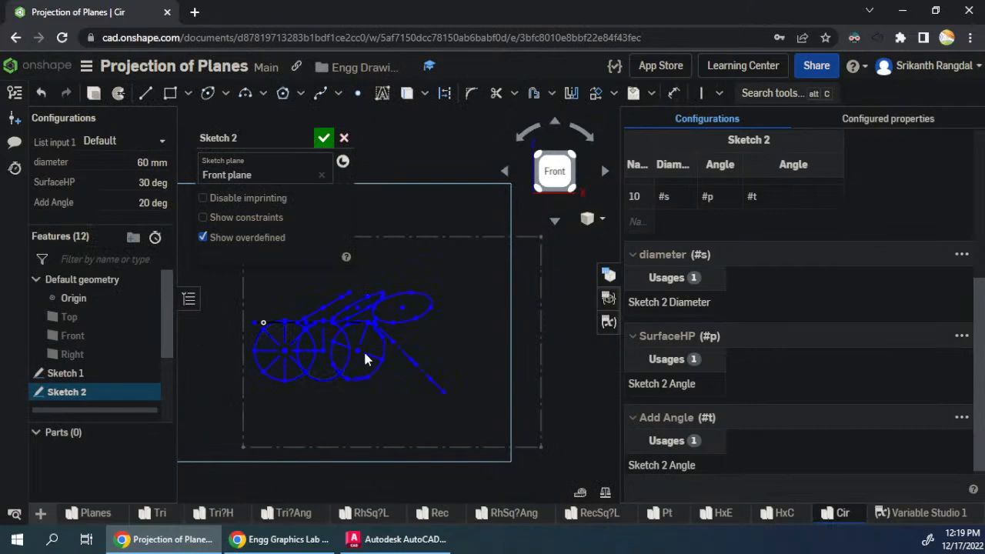
scroll(356, 361, up, 3)
mouse_move(352, 324)
mouse_down()
mouse_move(387, 359)
mouse_move(437, 372)
mouse_move(430, 376)
mouse_up()
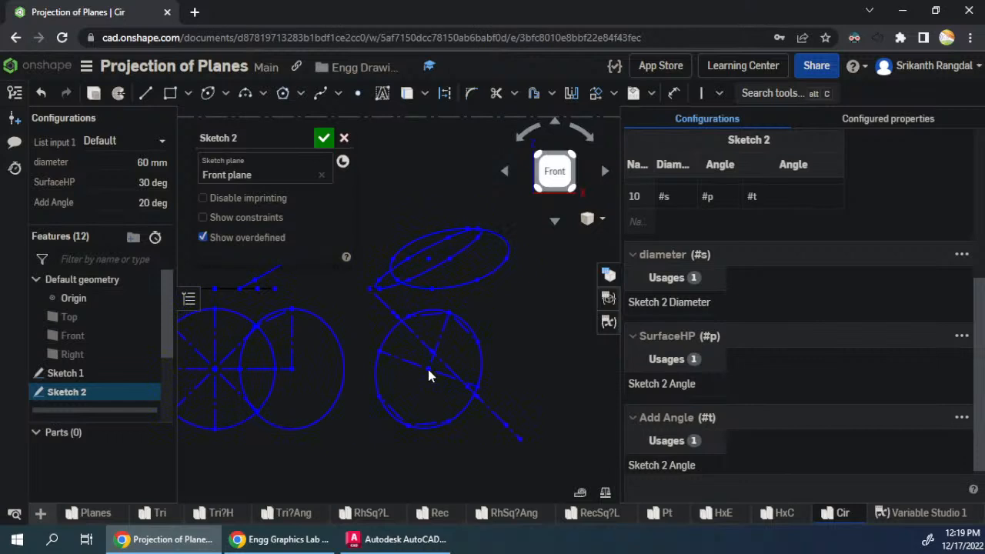
drag(367, 292, 455, 302)
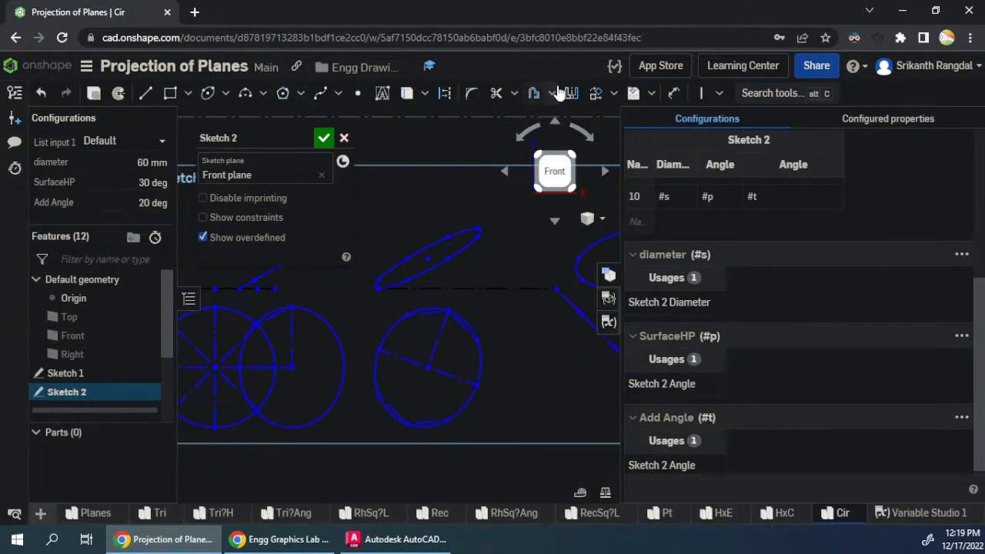
- Shift the rotated top-view ellipse further outward, inspect the overlapping circle and second ellipse, and accept the sketch
scroll(537, 377, down, 3)
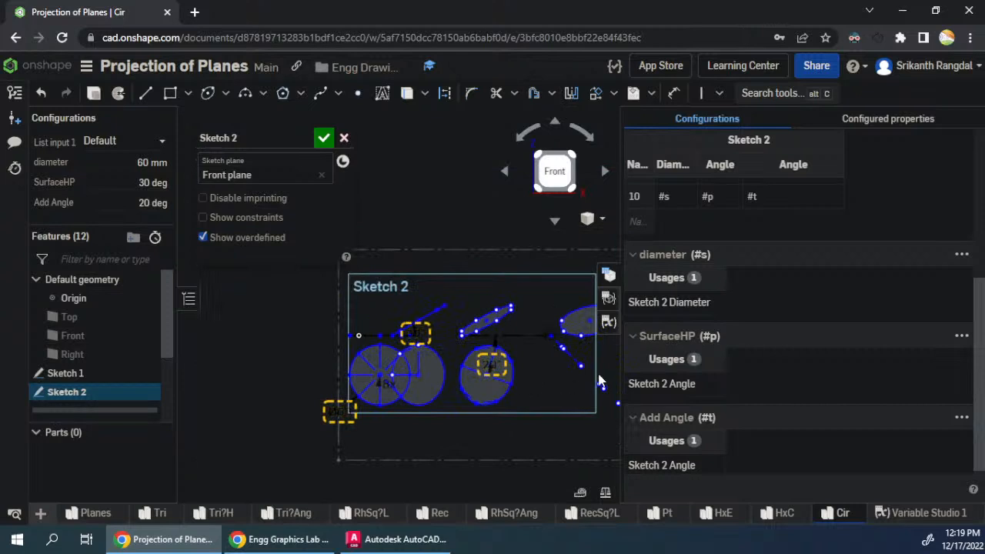
scroll(236, 363, down, 2)
scroll(440, 334, up, 3)
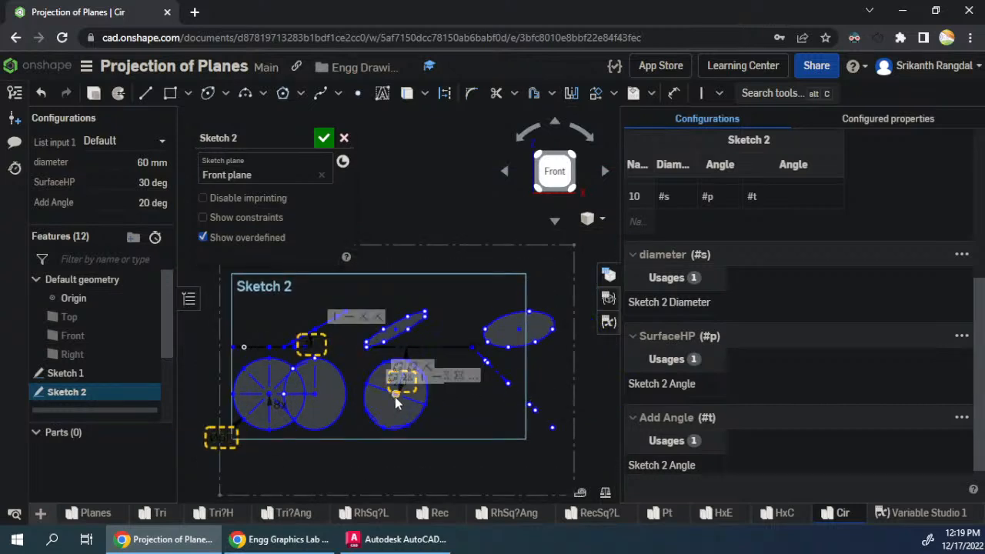
drag(395, 397, 437, 402)
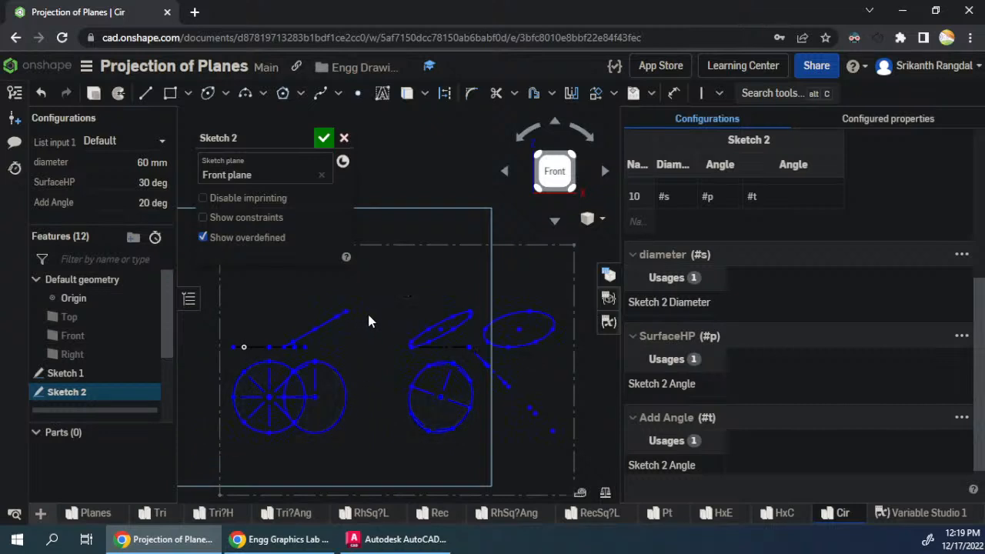
scroll(281, 385, up, 4)
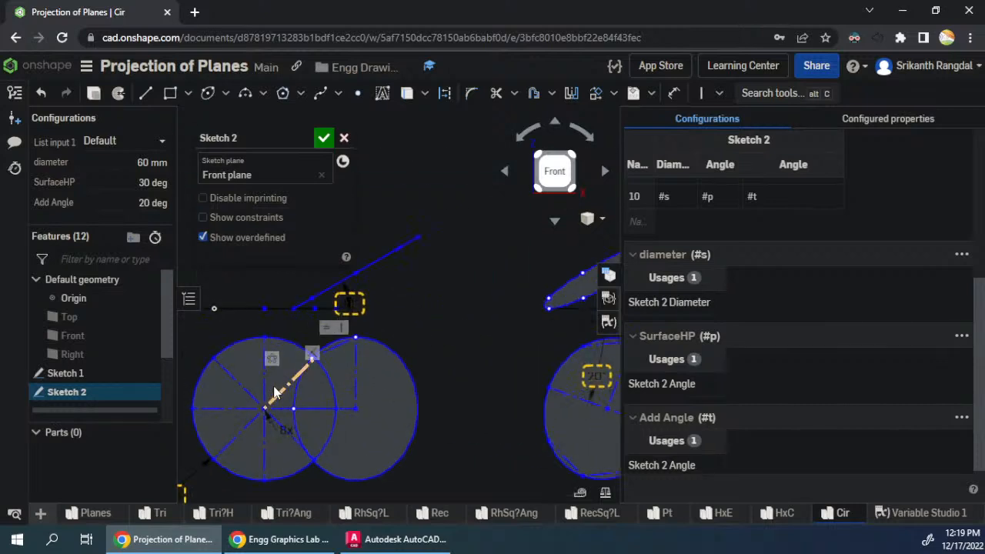
scroll(339, 393, up, 2)
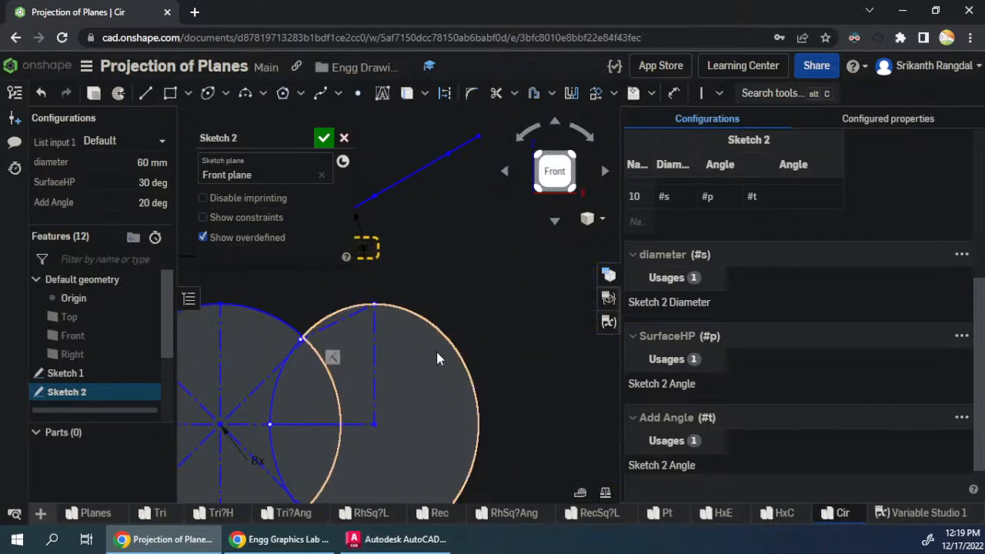
scroll(318, 301, down, 2)
scroll(325, 439, up, 5)
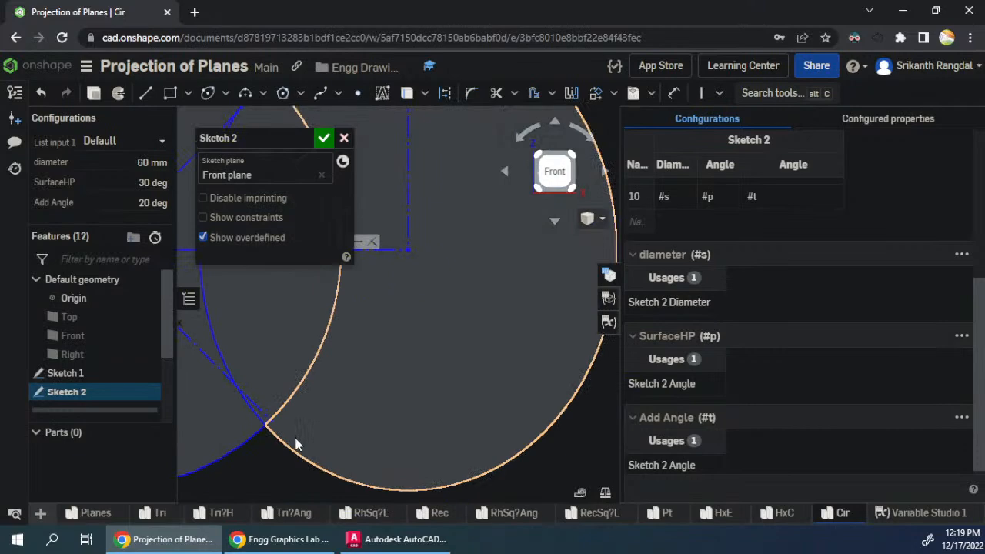
scroll(434, 449, down, 4)
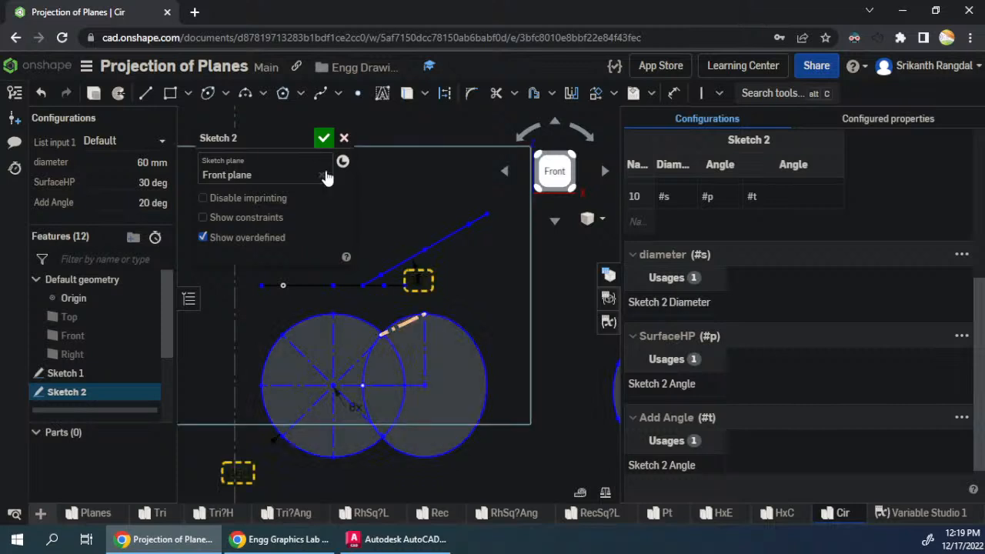
click(323, 138)
scroll(257, 257, down, 3)
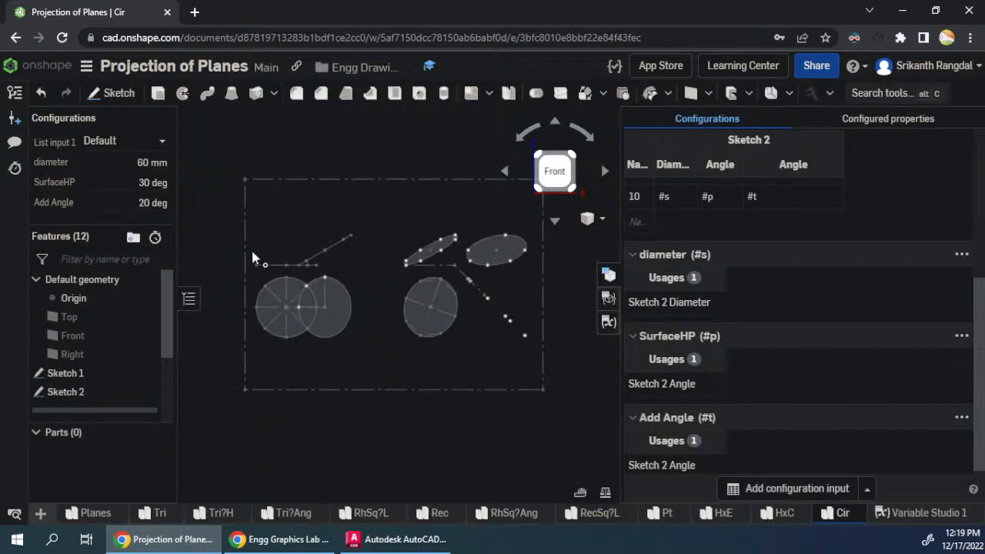
- Reopen Sketch 2 for editing and display its constraints
right_click(90, 394)
click(129, 87)
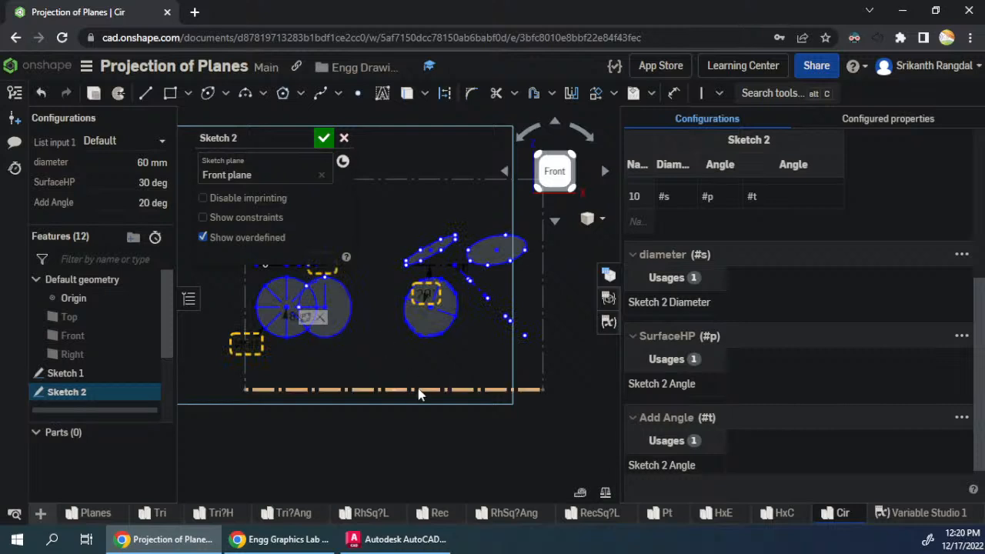
scroll(467, 431, down, 3)
scroll(393, 323, up, 4)
scroll(446, 358, up, 2)
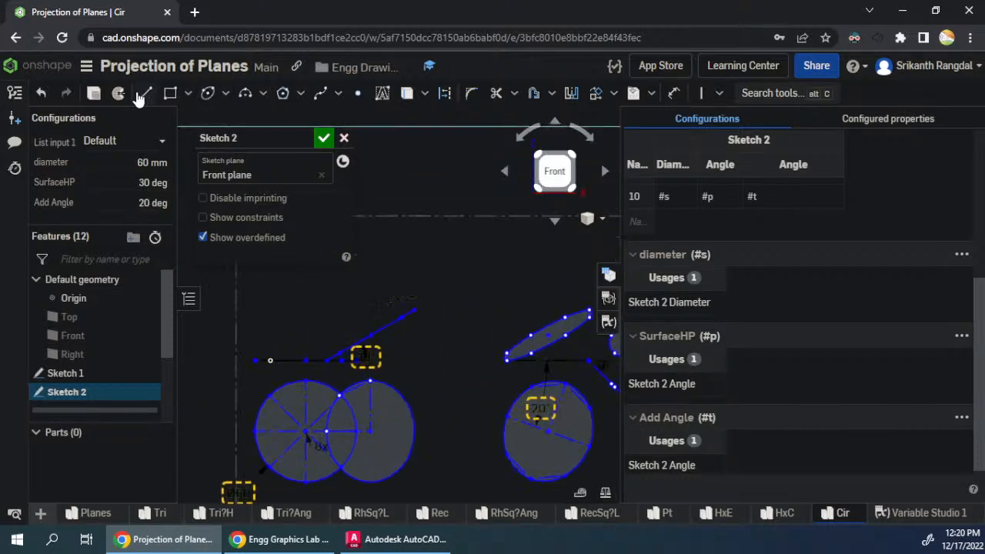
click(229, 220)
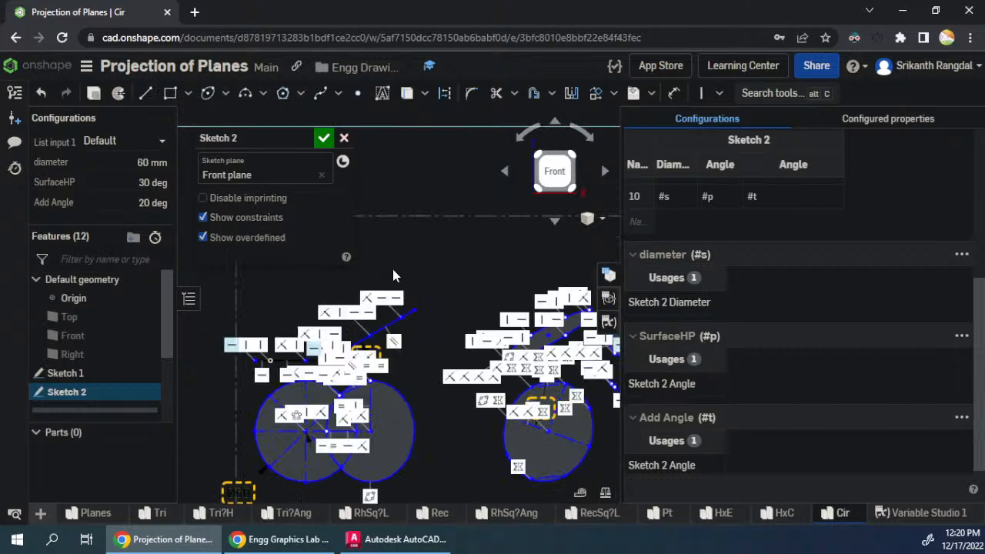
- Examine the constraints around the divided circle and overlapping ellipse, try moving the inclined line's upper end, and hide the constraints
scroll(331, 457, up, 3)
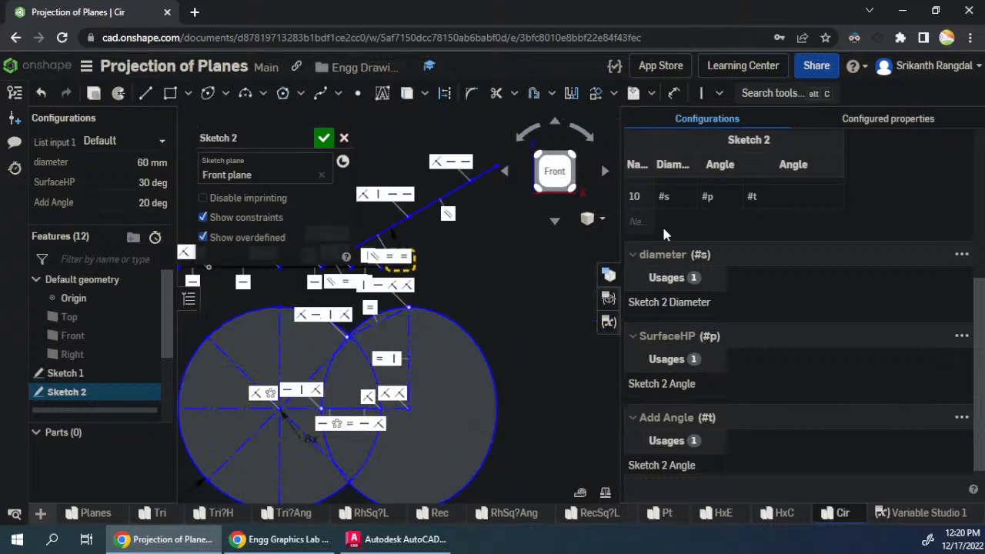
click(615, 279)
scroll(674, 241, down, 1)
scroll(550, 419, up, 3)
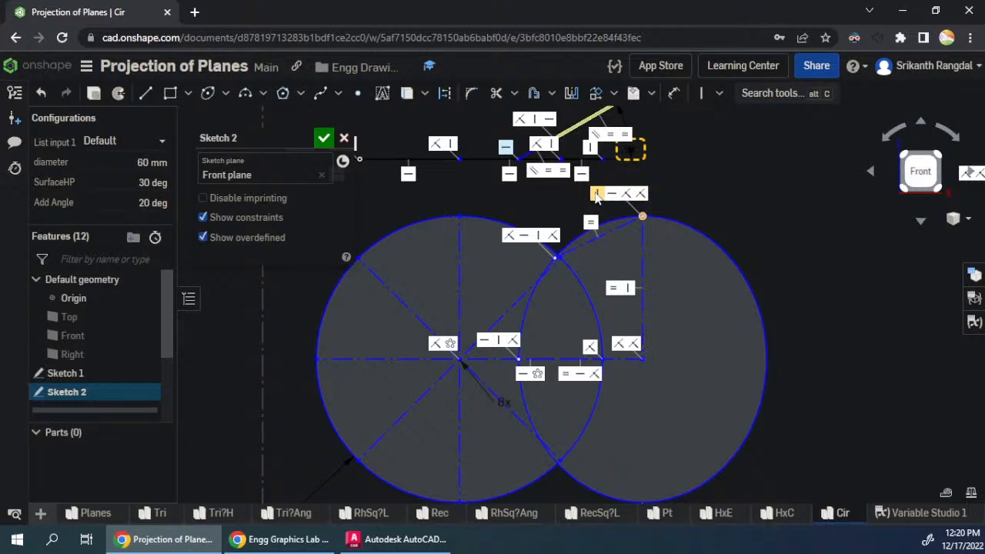
scroll(409, 402, down, 3)
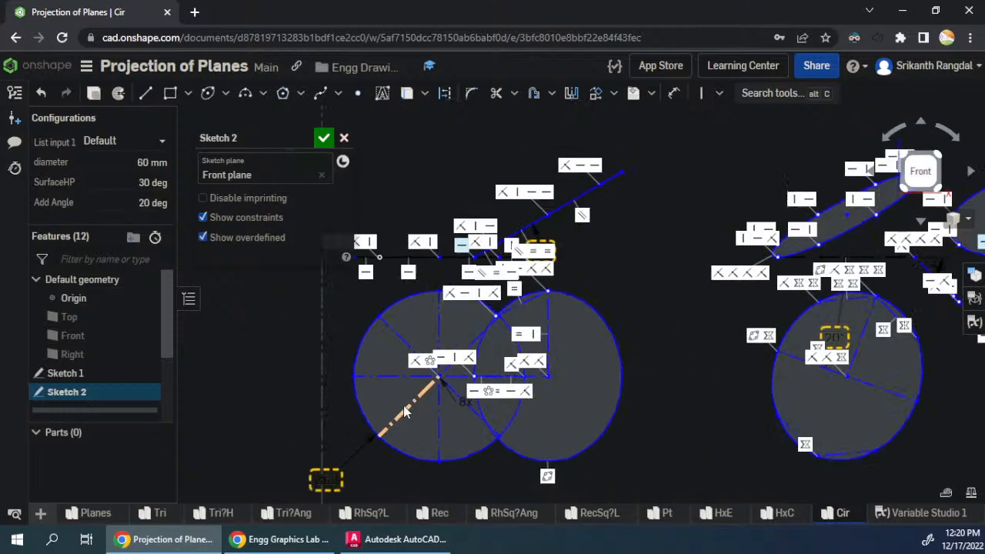
mouse_move(621, 172)
mouse_down()
mouse_move(651, 174)
mouse_move(655, 184)
mouse_up()
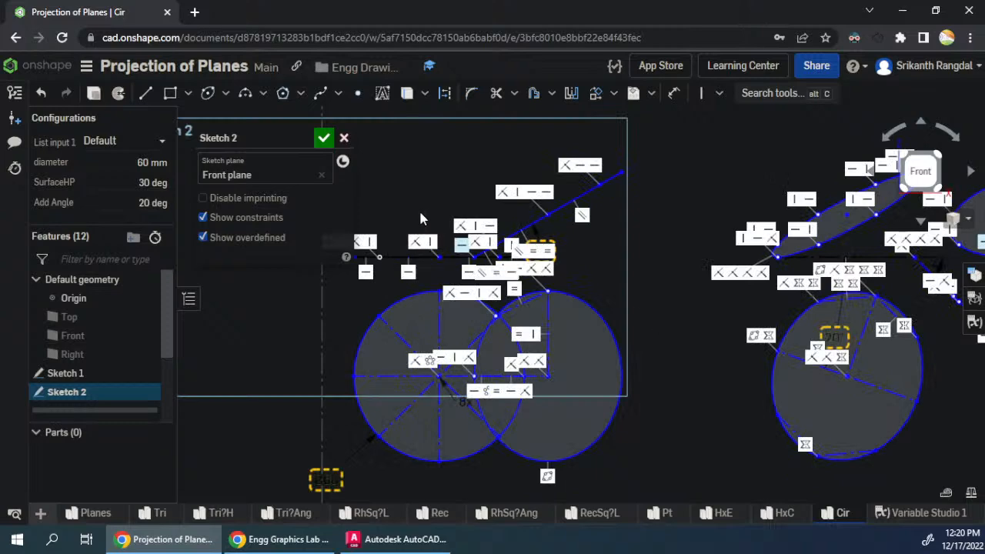
click(269, 218)
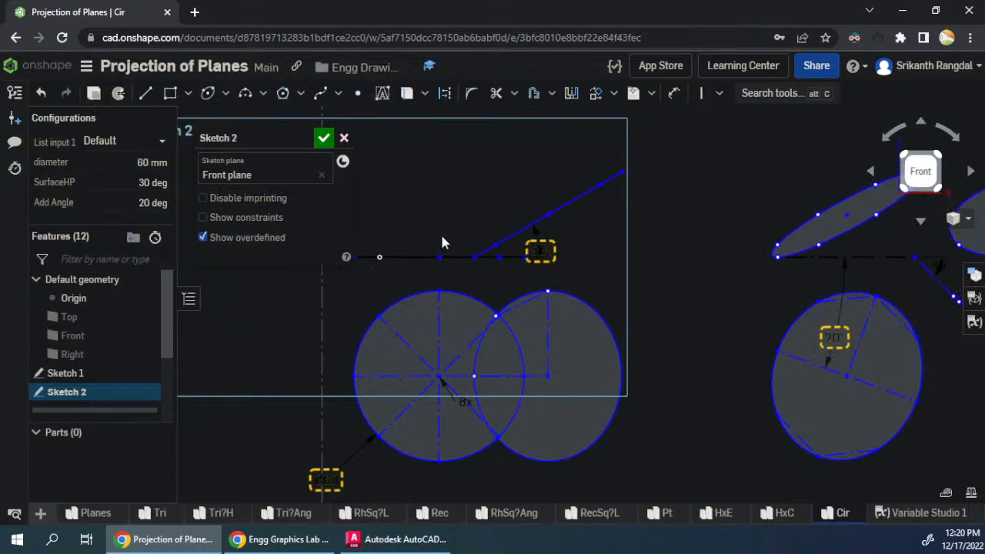
- Dimension the horizontal distance between the divided circle's centre and the neighbouring ellipse's centre as 60 mm
key(d)
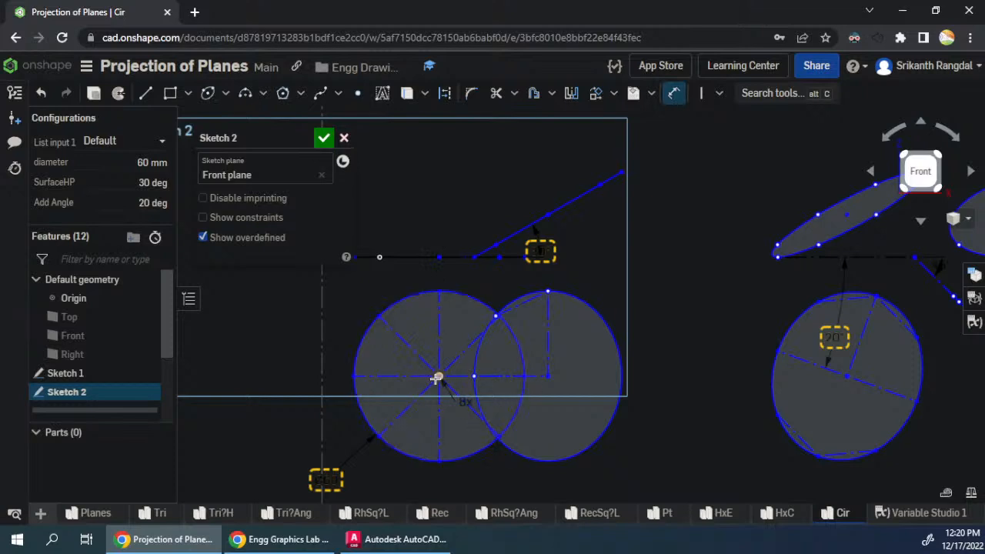
click(548, 377)
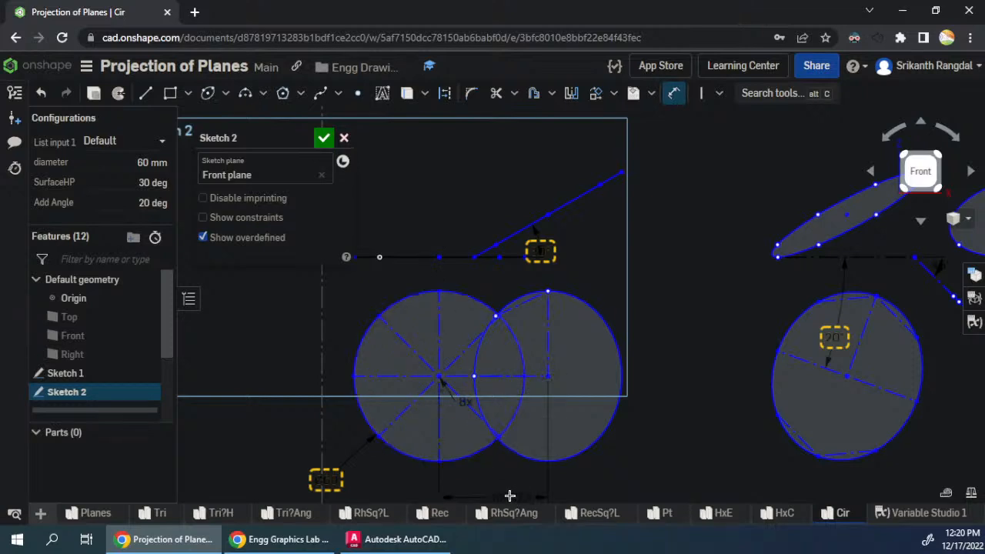
click(511, 491)
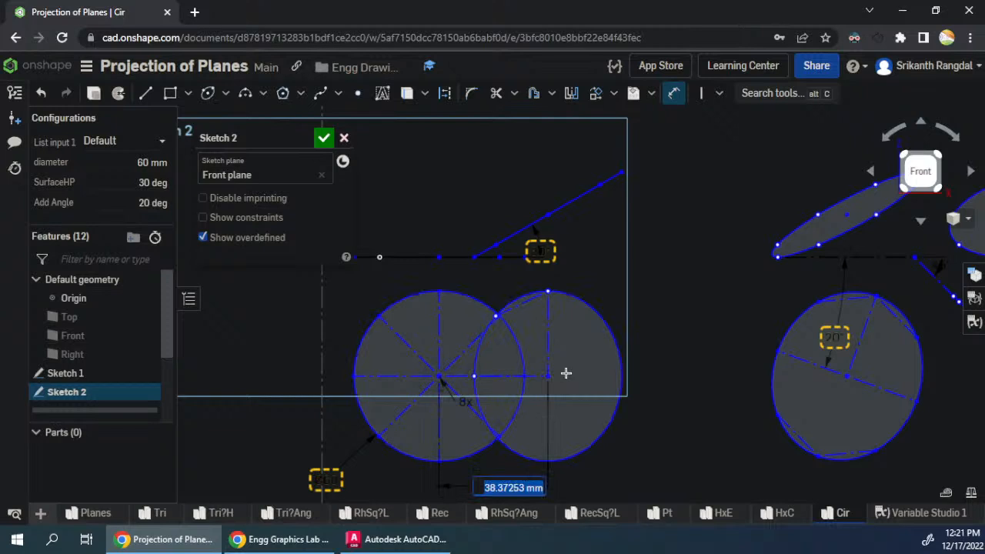
text(60)
key(Return)
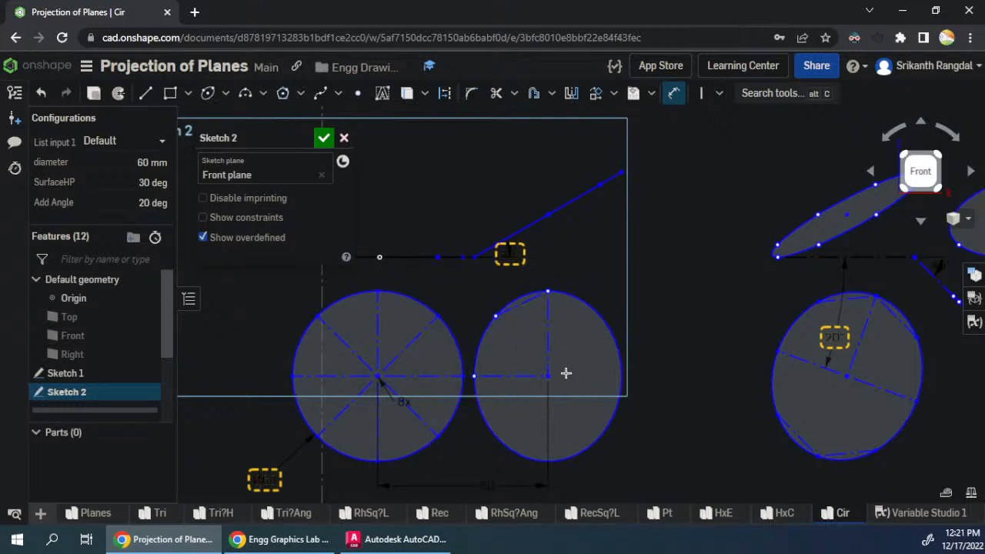
- Set the centre-to-centre distance between the divided circle and the neighbouring ellipse to 70 mm
scroll(393, 335, down, 3)
double_click(447, 426)
text(70)
key(Return)
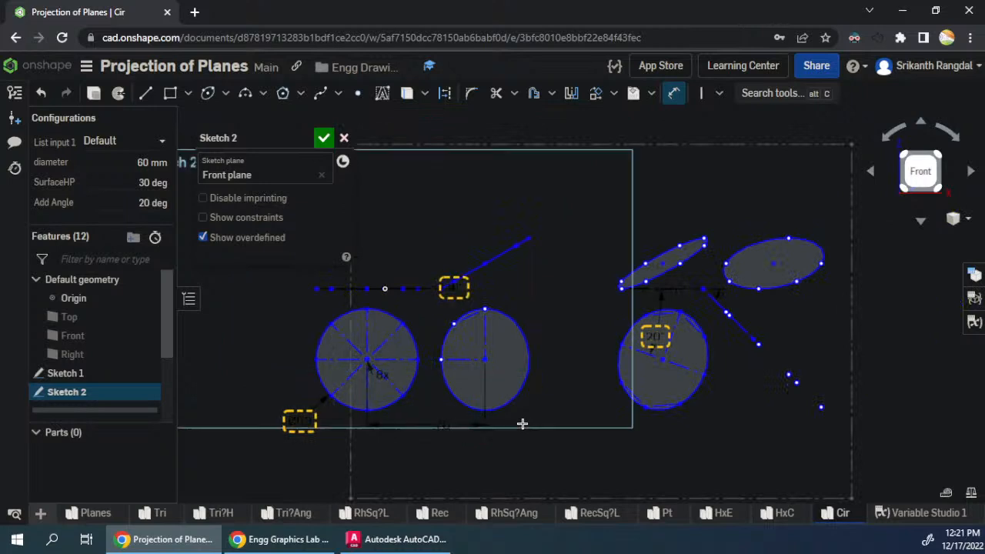
key(Escape)
- Move the circle and second ellipse together toward the rotated views, and reposition the inclination angle dimension beside the inclined line
drag(486, 359, 536, 363)
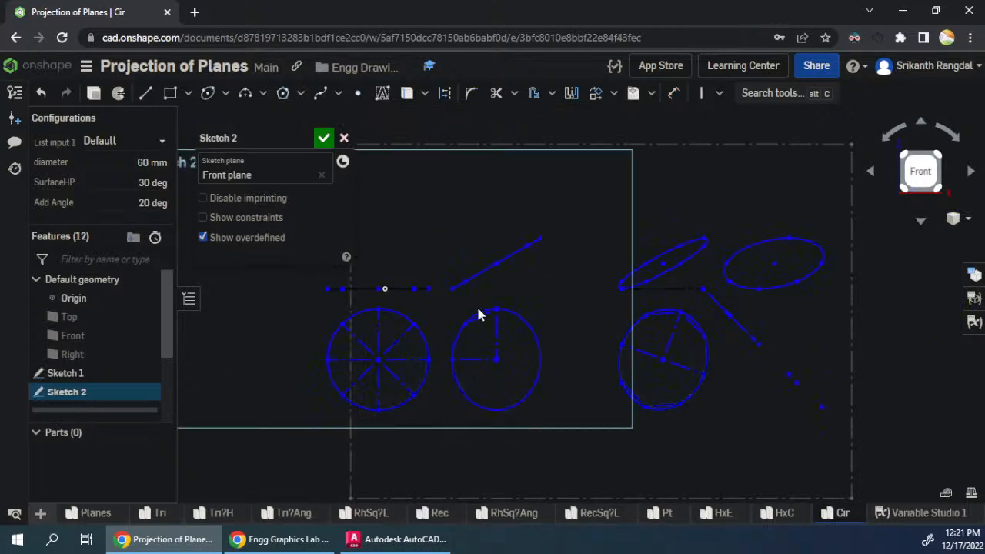
drag(464, 285, 513, 276)
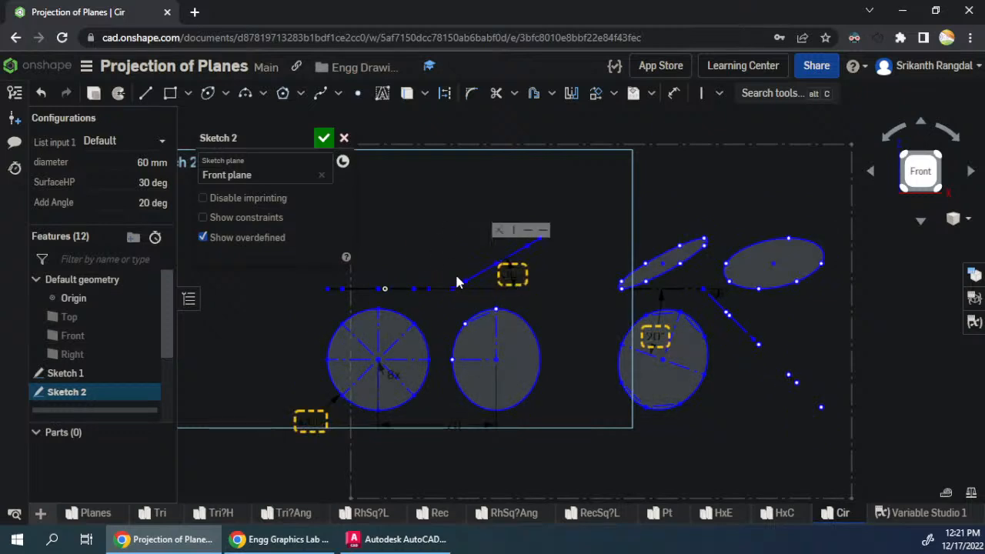
drag(454, 288, 470, 288)
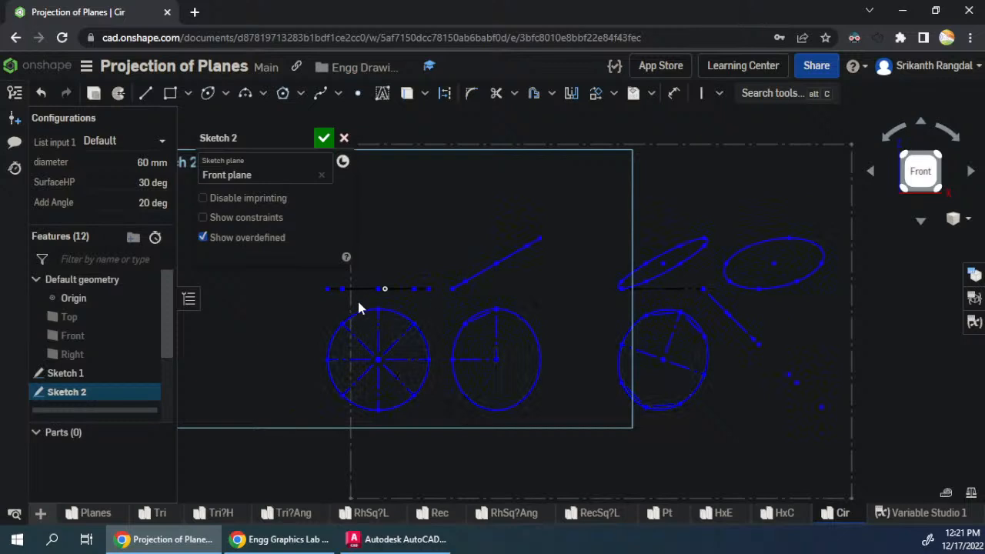
drag(408, 383, 414, 424)
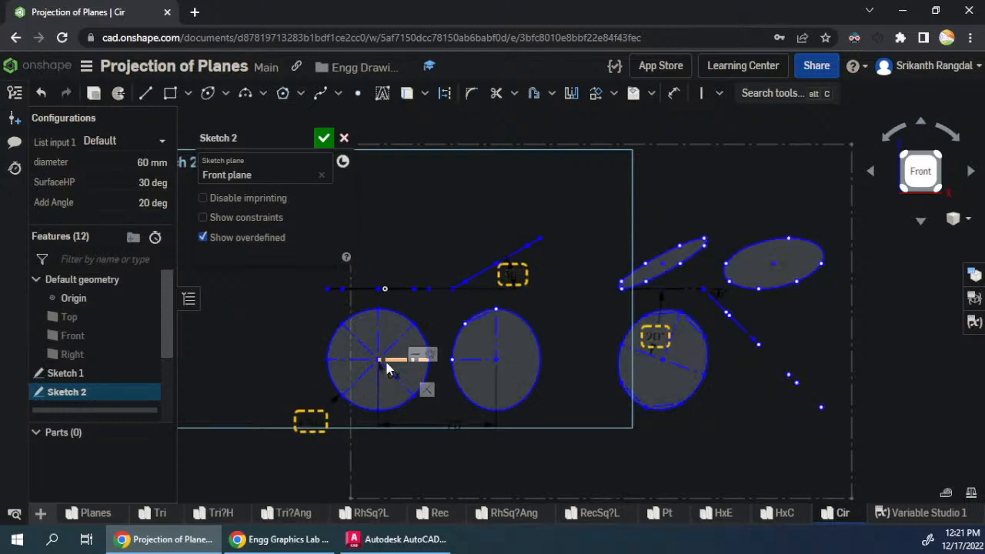
mouse_move(387, 362)
mouse_down()
mouse_move(420, 358)
mouse_move(409, 372)
mouse_move(429, 364)
mouse_move(405, 362)
mouse_up()
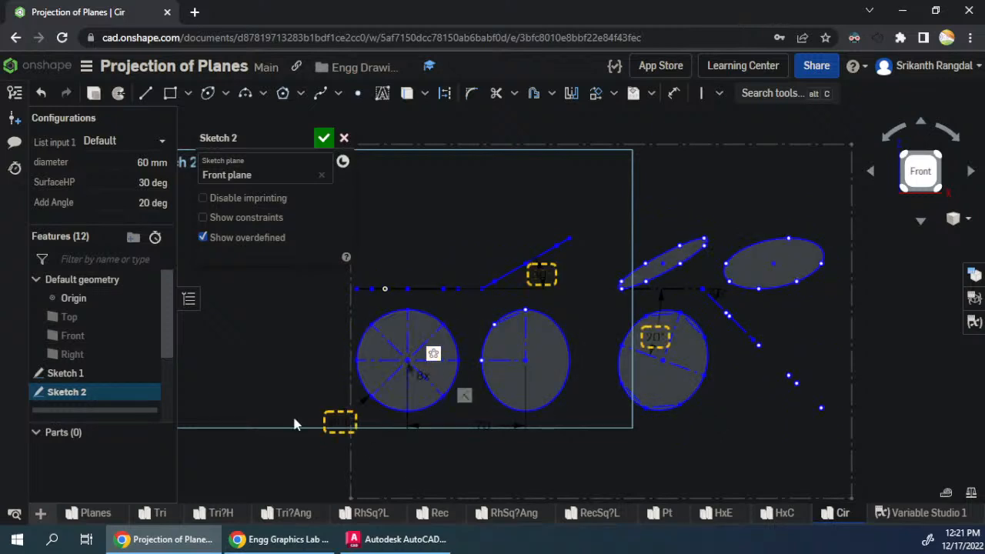
- Shift the divided circle and second ellipse further inside the drawing frame and accept Sketch 2
scroll(327, 416, down, 3)
scroll(310, 382, up, 2)
drag(311, 385, 341, 389)
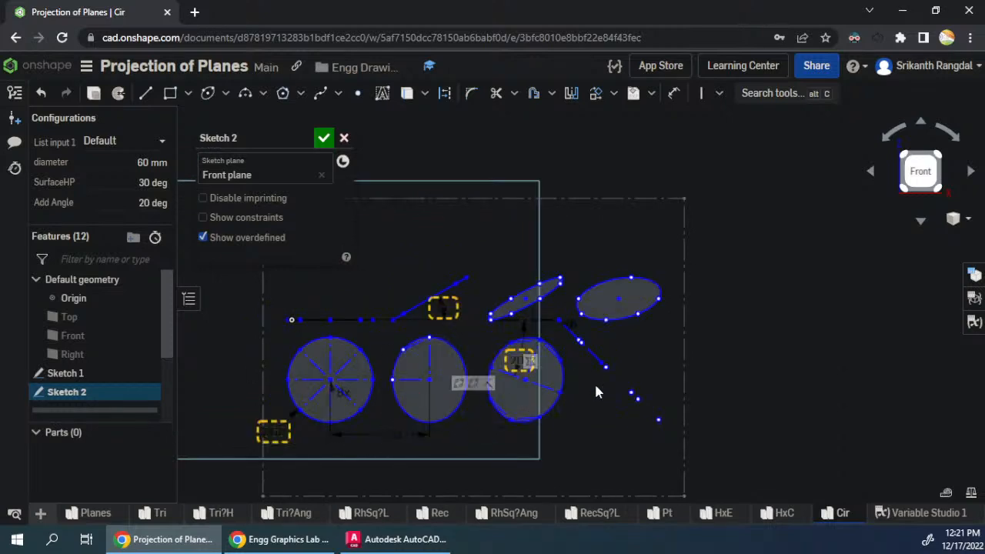
click(323, 138)
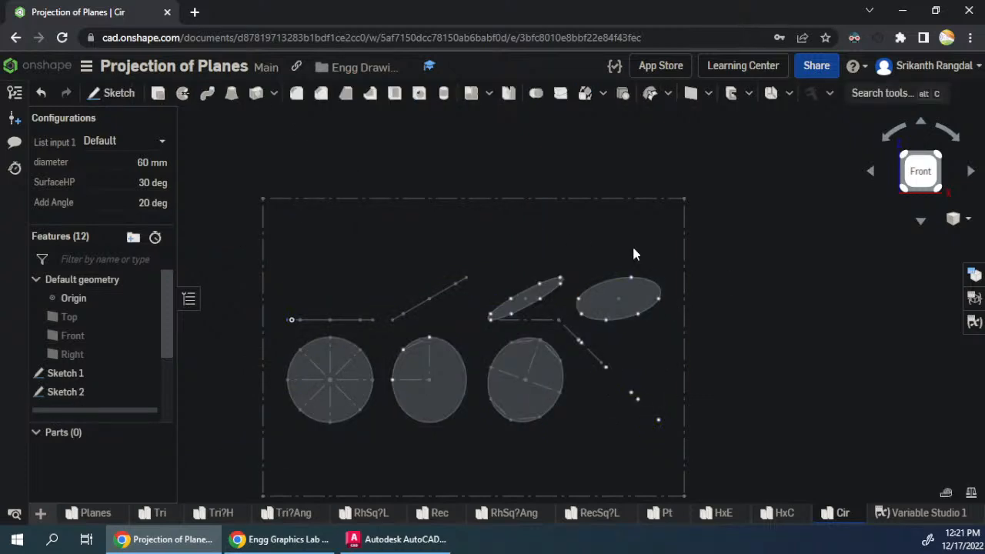
- Set the SurfaceHP configuration value to 60 degrees, keeping the diameter unchanged
click(127, 162)
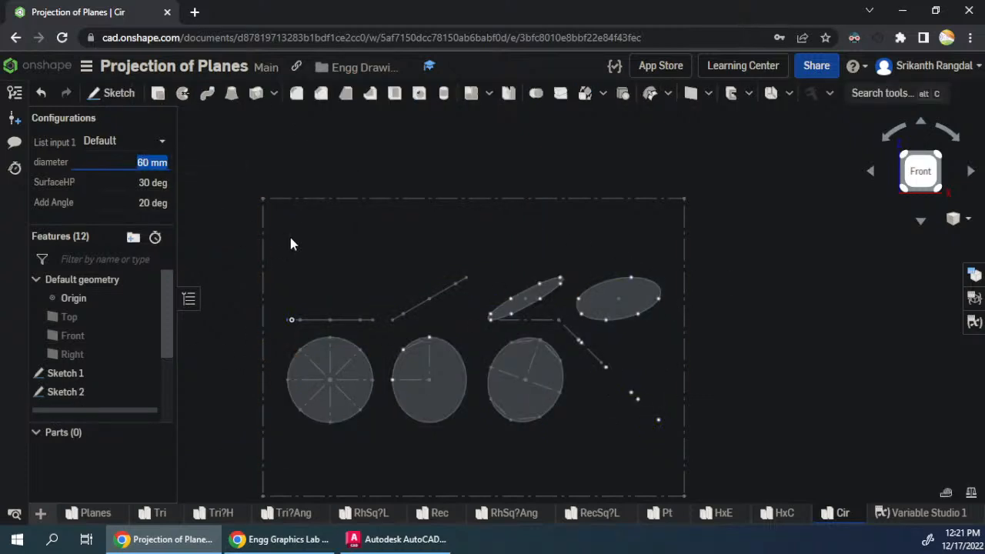
key(Tab)
text(60)
key(Tab)
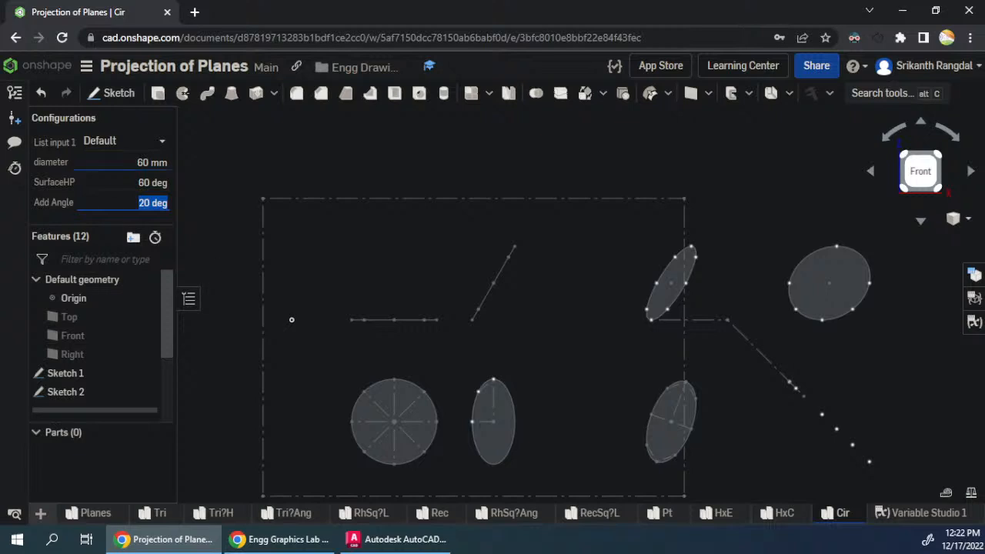
- Edit Sketch 2 and make the free end of the horizontal edge-view line coincident with the origin
right_click(79, 391)
click(119, 70)
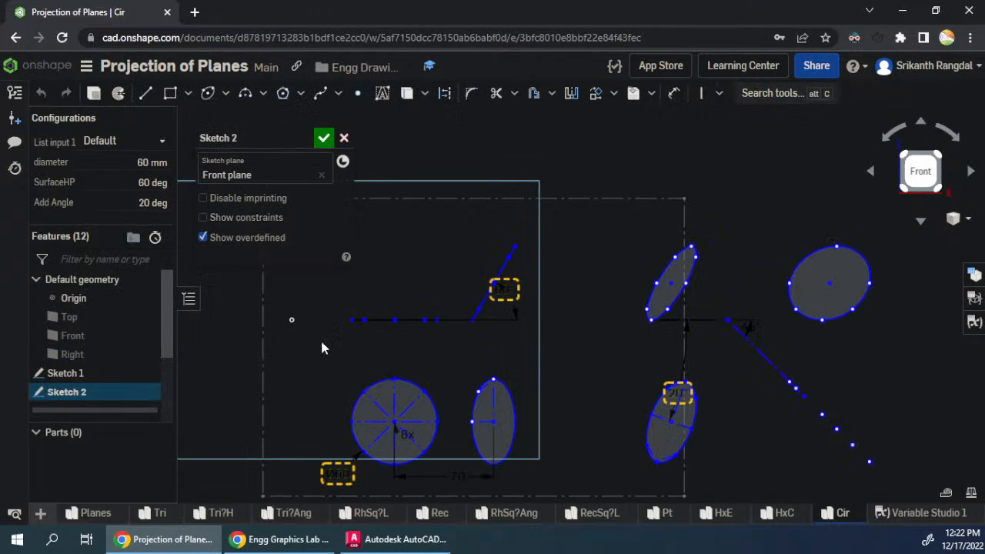
click(296, 324)
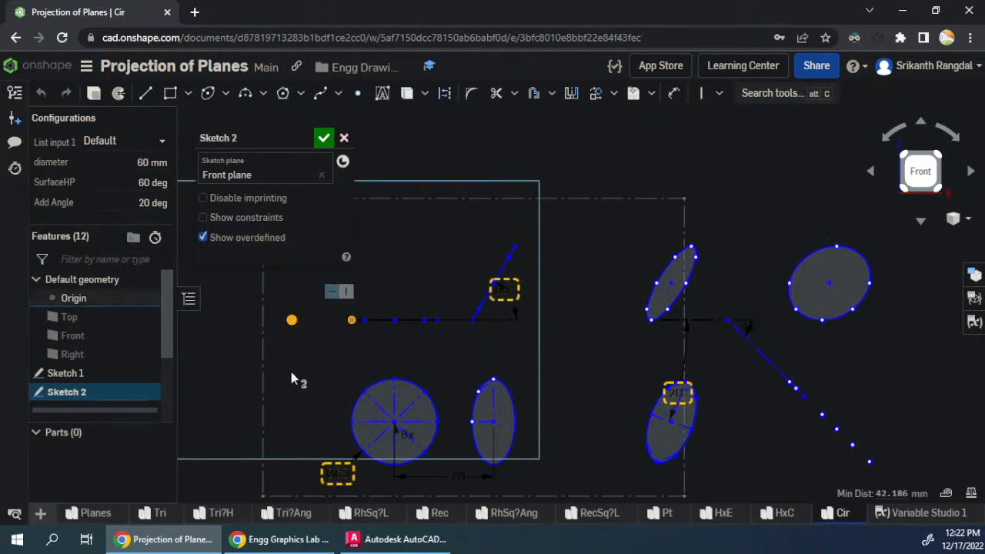
key(i)
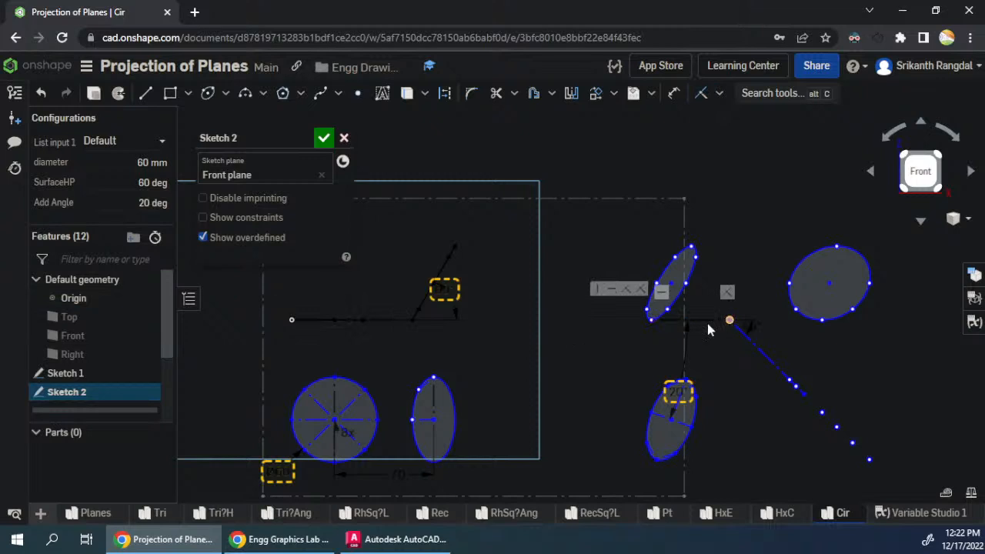
- Move the rotated views closer and dimension the horizontal distance from the inclined line's upper end to the narrow ellipse's centre as 60 mm
mouse_move(643, 337)
mouse_down()
mouse_move(561, 323)
mouse_move(497, 346)
mouse_up()
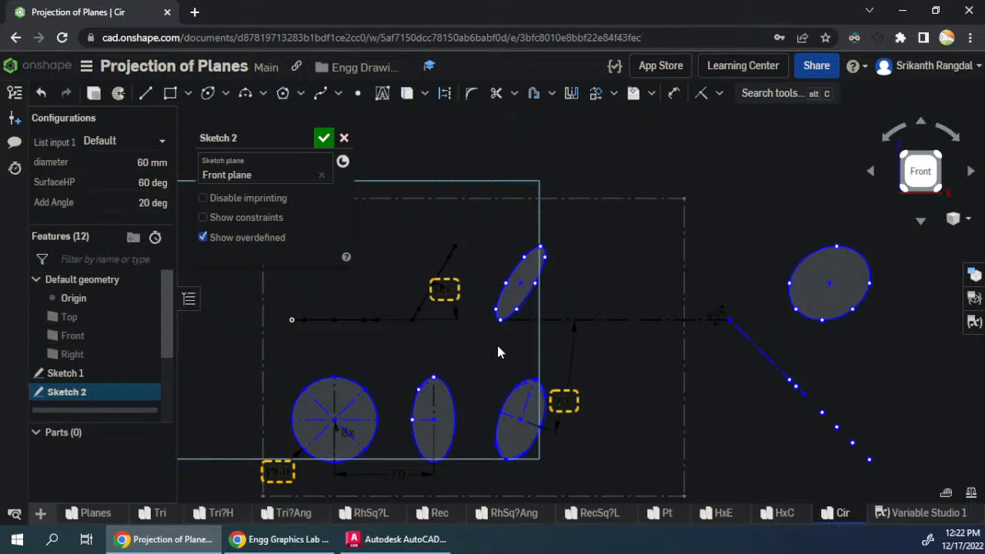
key(u)
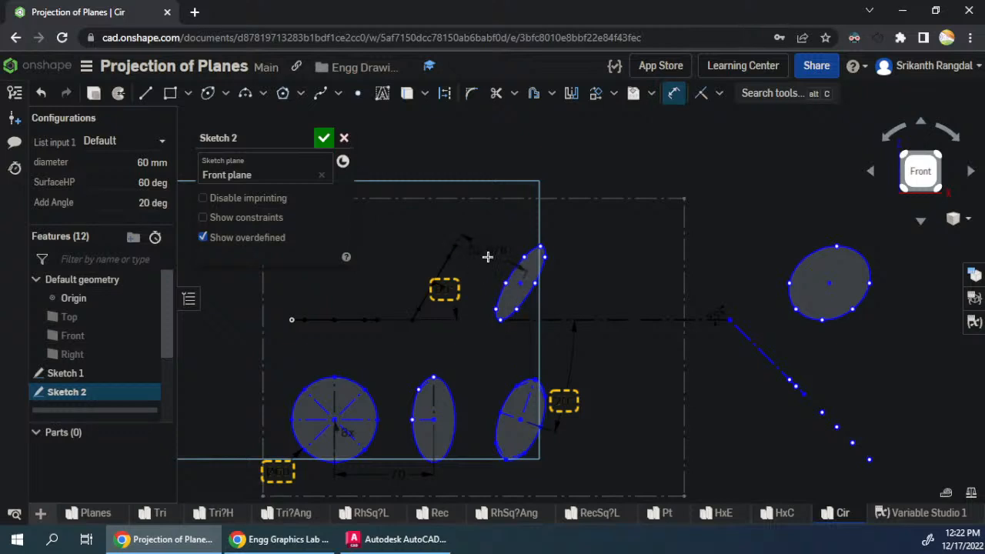
right_click(483, 255)
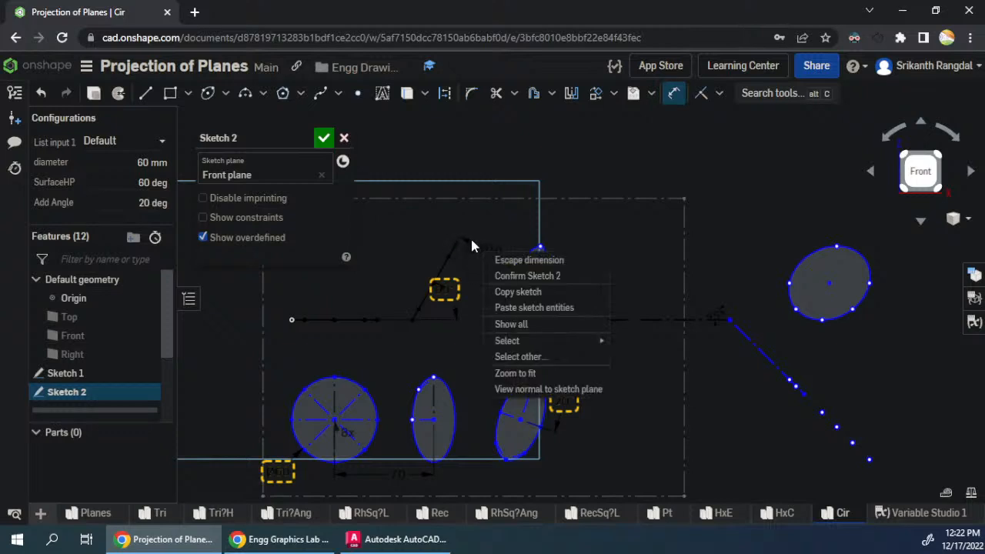
click(473, 208)
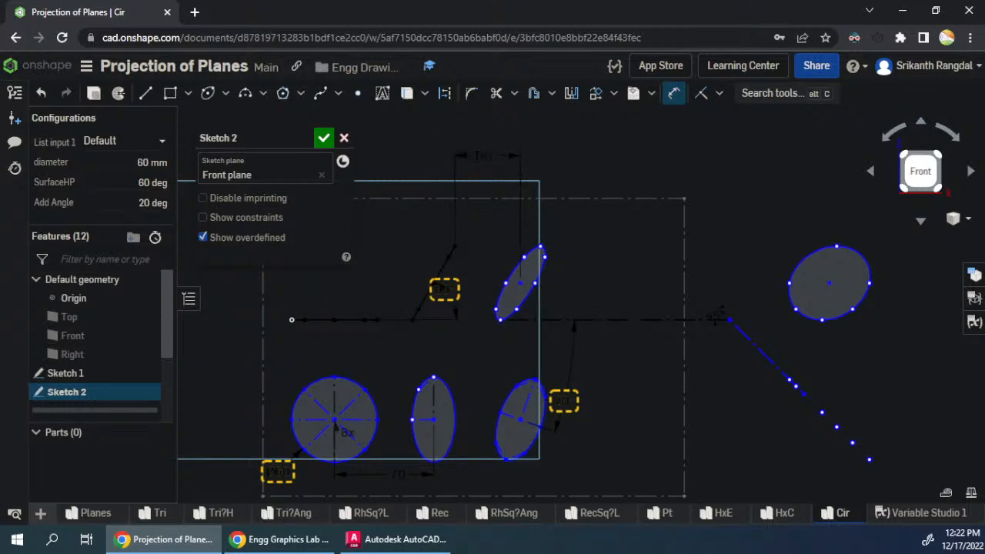
click(481, 169)
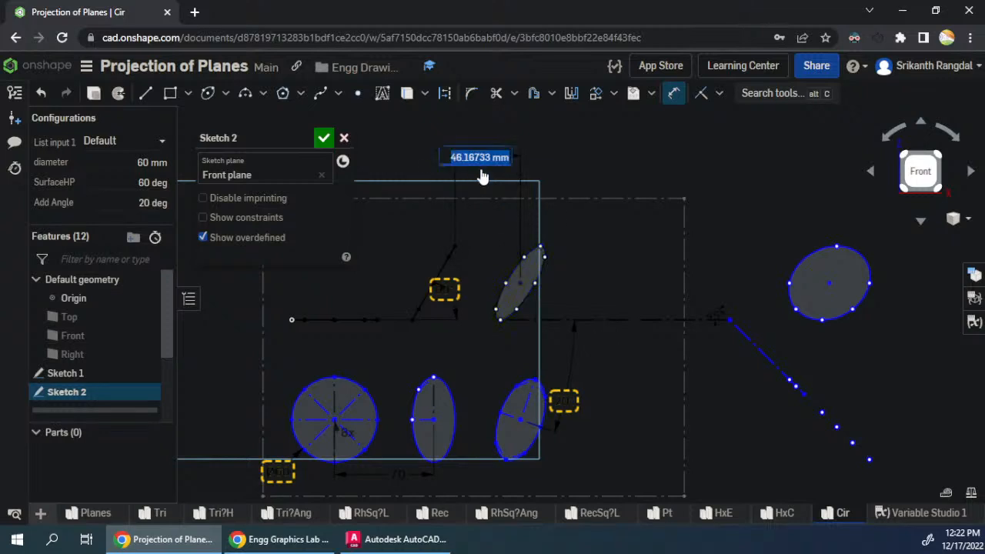
text(#)
click(484, 193)
key(Return)
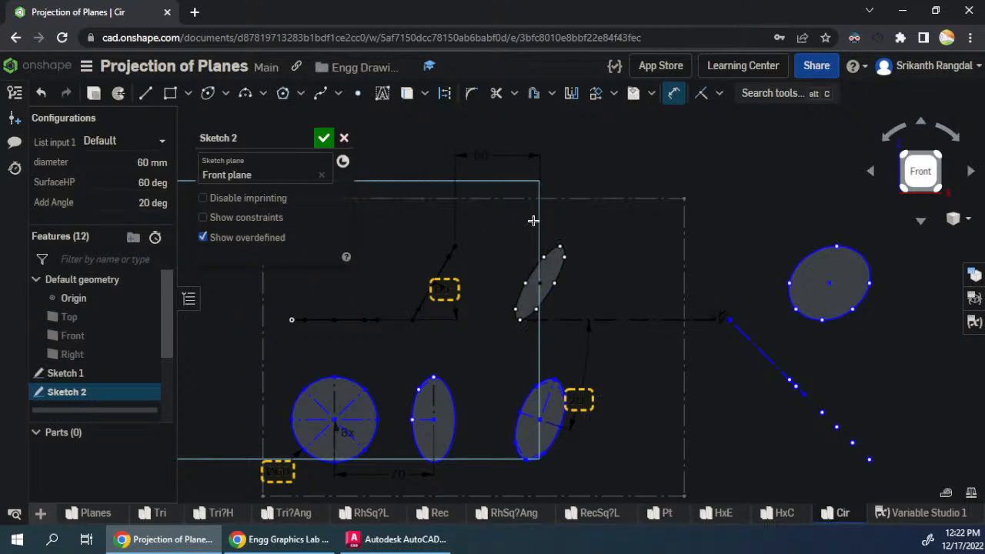
key(Escape)
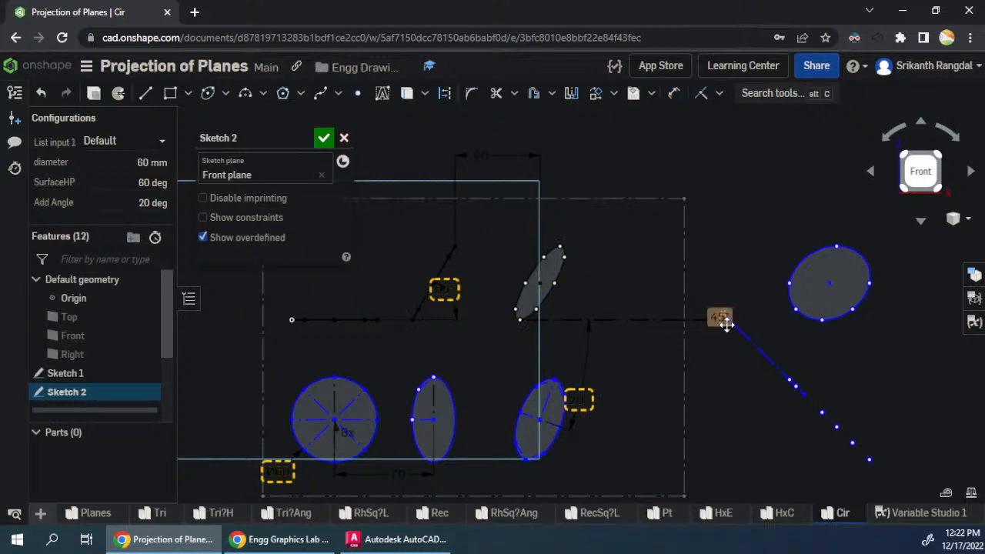
- Shift the 45-degree projection line and side-view ellipse inside the drawing frame and accept Sketch 2
drag(719, 319, 639, 338)
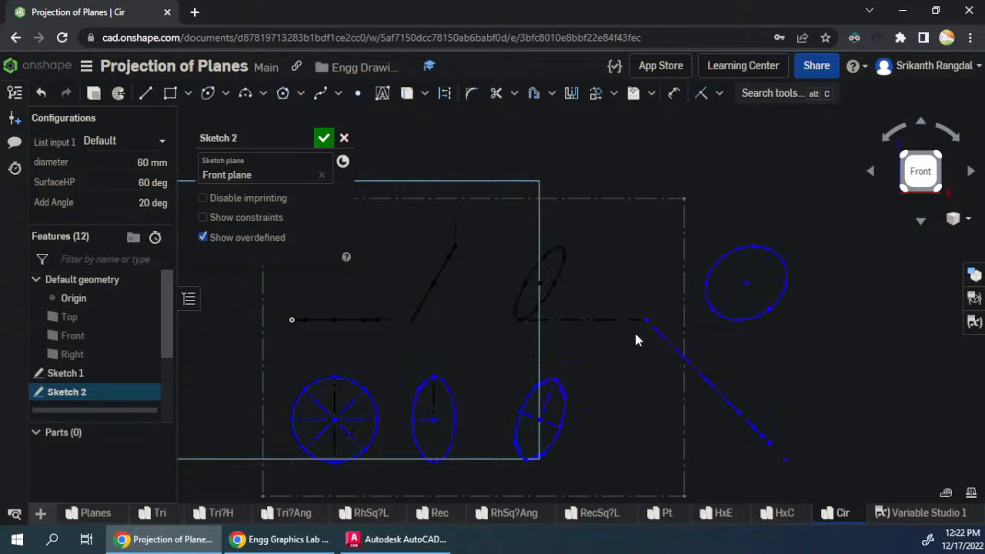
drag(562, 350, 536, 356)
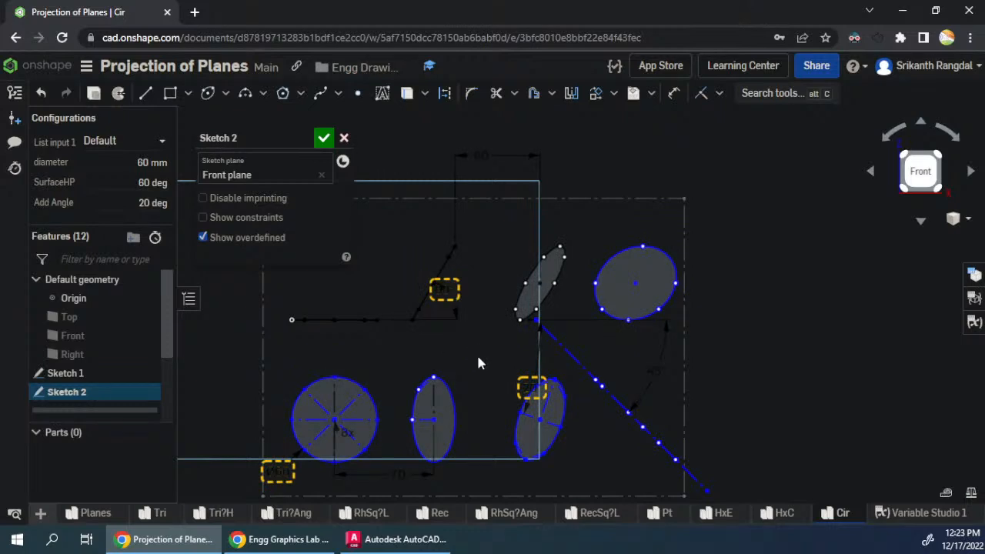
click(323, 138)
- Test the projections with SurfaceHP at 30 degrees and Add Angle at 45 degrees
click(151, 162)
click(158, 184)
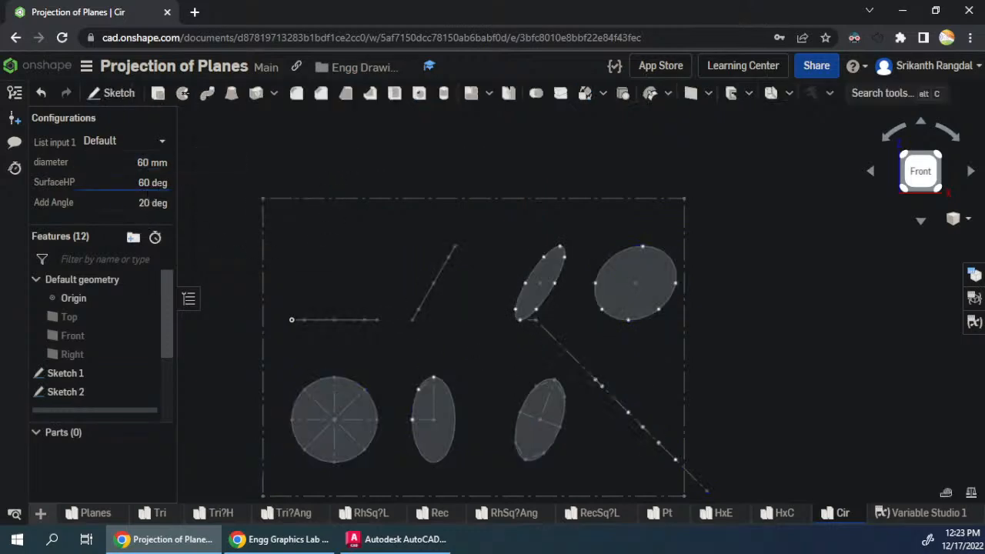
text(30)
key(Tab)
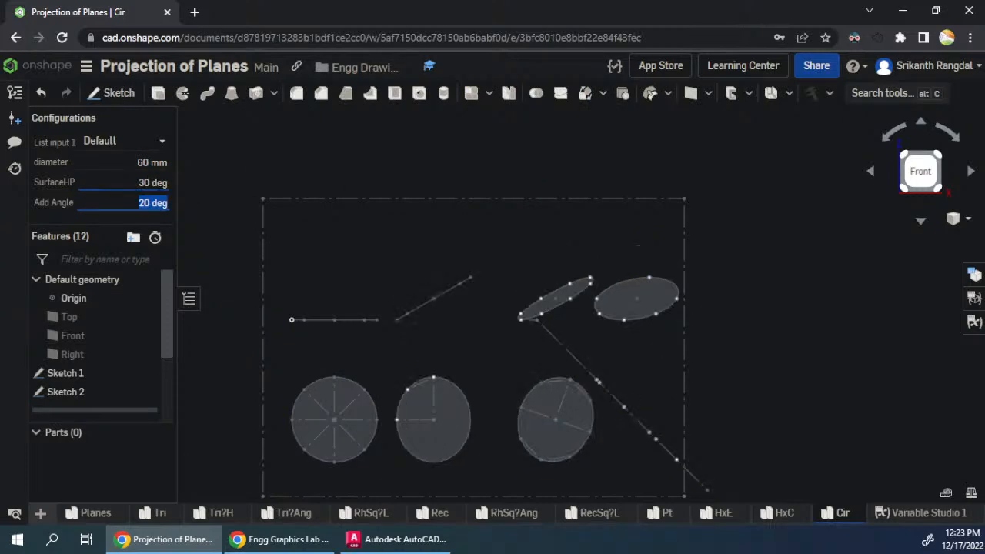
text(45)
key(Return)
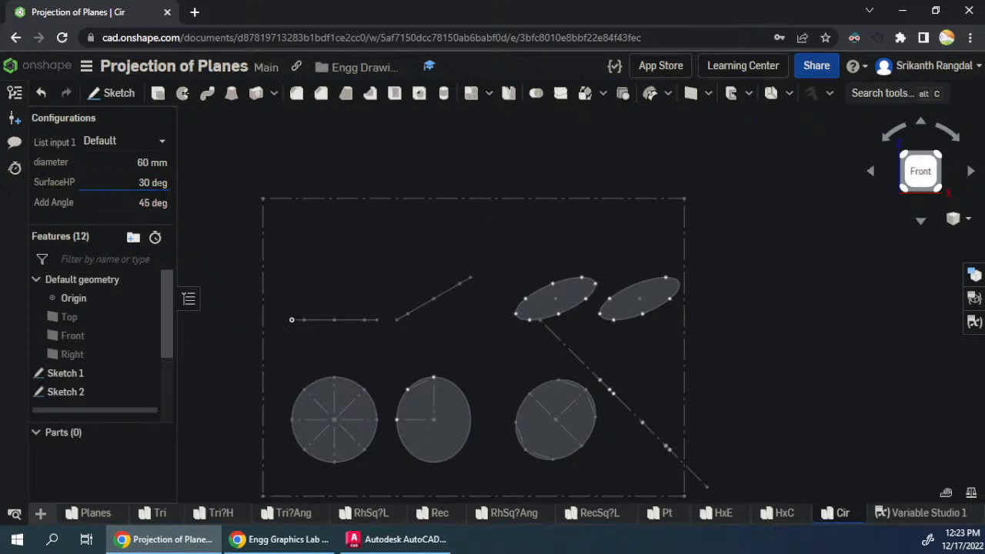
- Test the projections with Add Angle at 60 degrees and SurfaceHP at 45 degrees
key(Tab)
text(60)
key(Return)
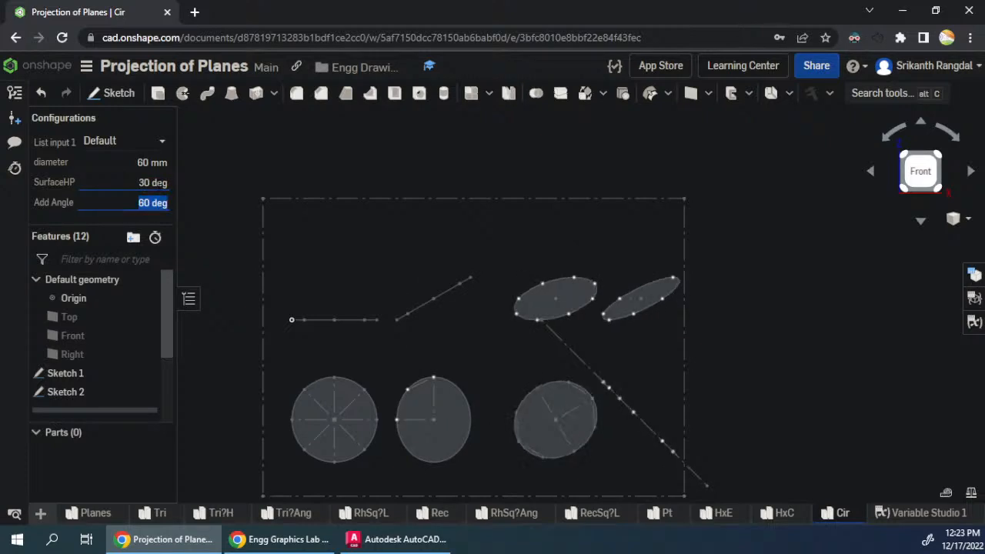
key(shift+Tab)
text(45)
key(Tab)
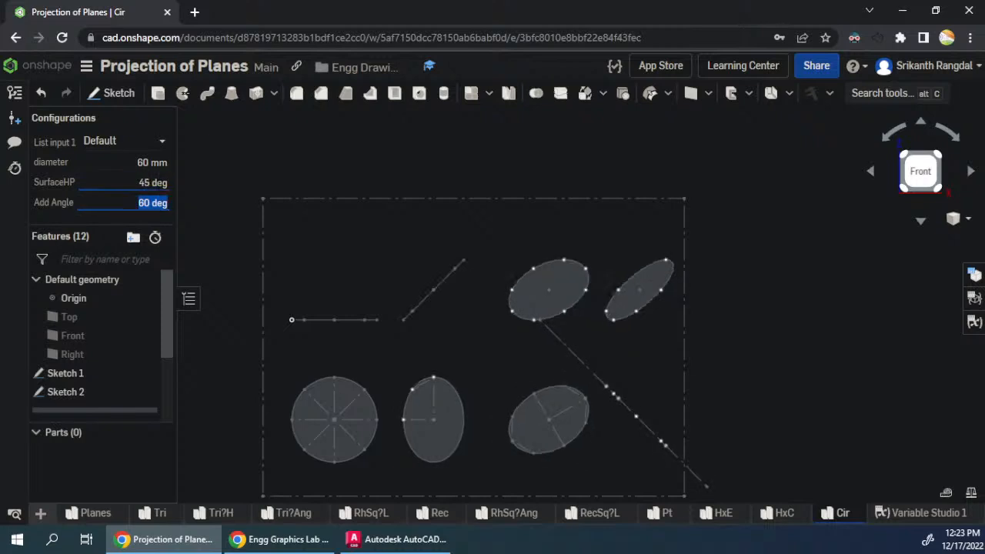
- Test the projections with SurfaceHP at 60 degrees and Add Angle at 30 degrees
key(shift+Tab)
text(60)
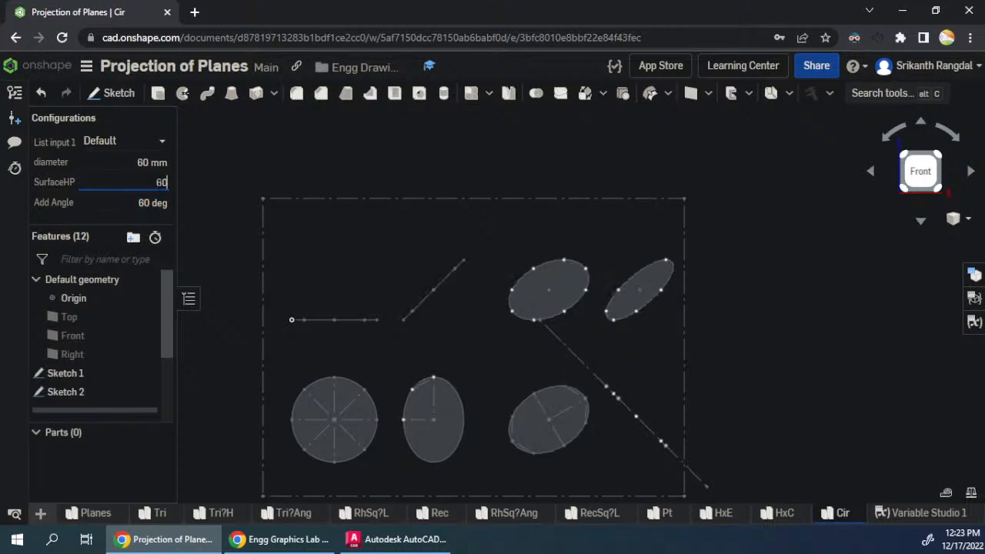
key(Tab)
key(shift+Tab)
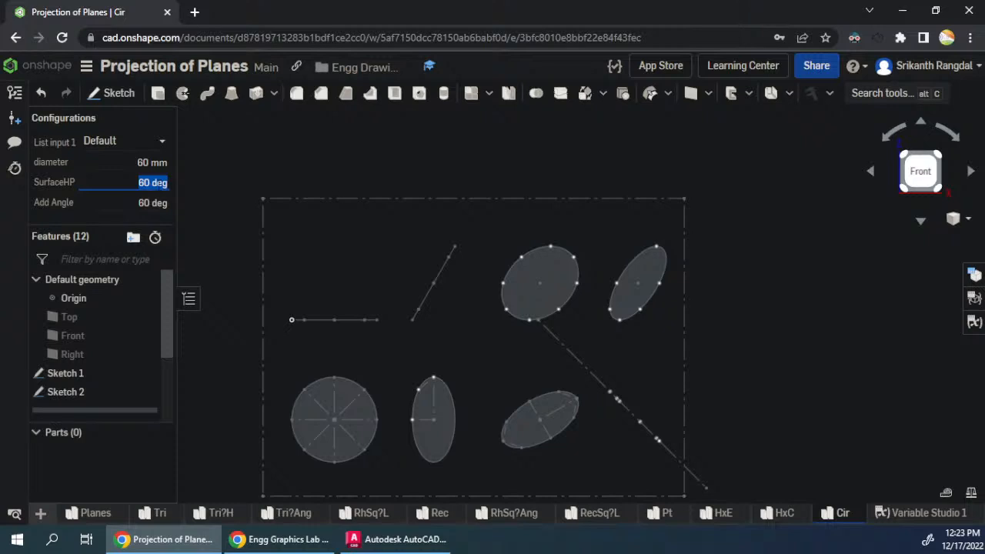
key(Tab)
text(30)
key(Return)
- Test the projections with Add Angle at 20 degrees and SurfaceHP at 10 degrees
key(Tab)
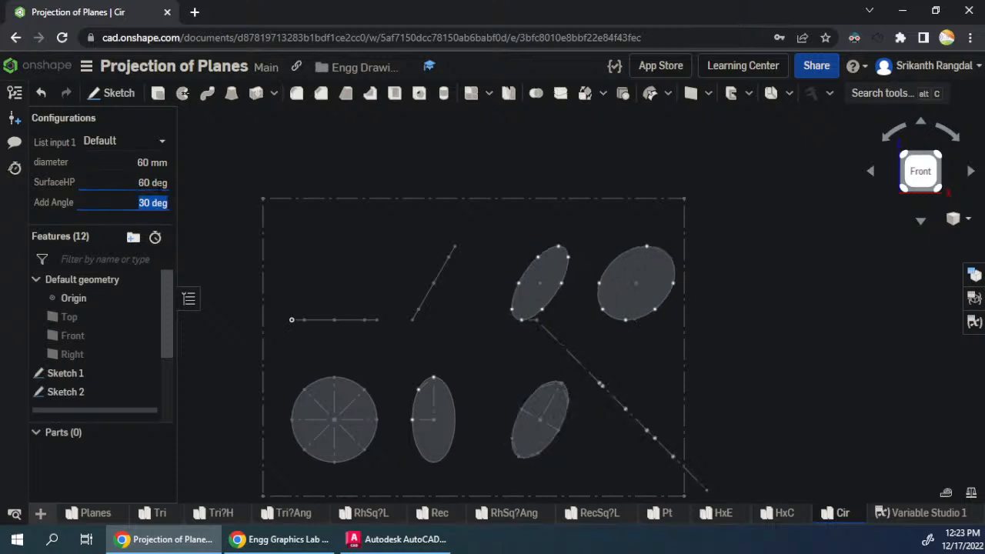
text(20)
key(Return)
click(161, 183)
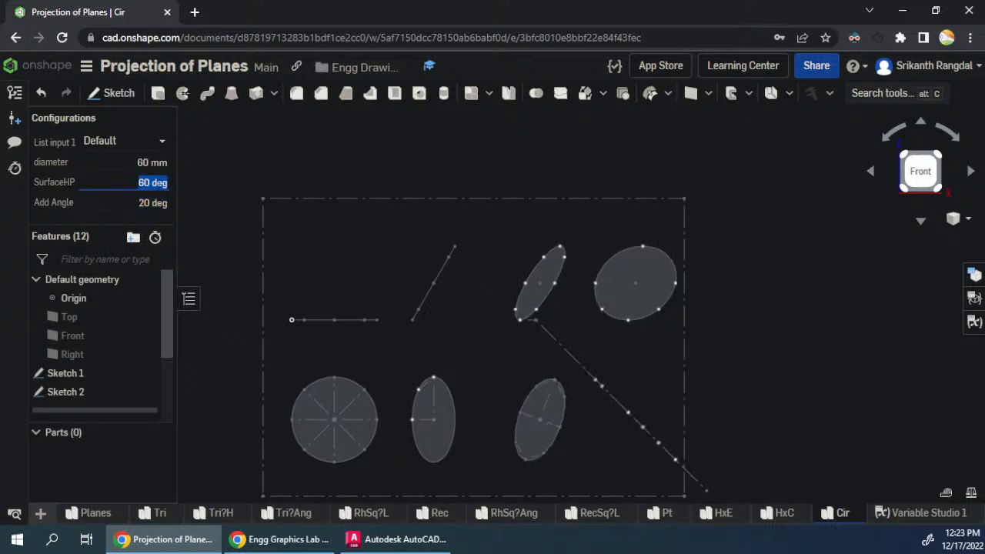
text(10)
key(Tab)
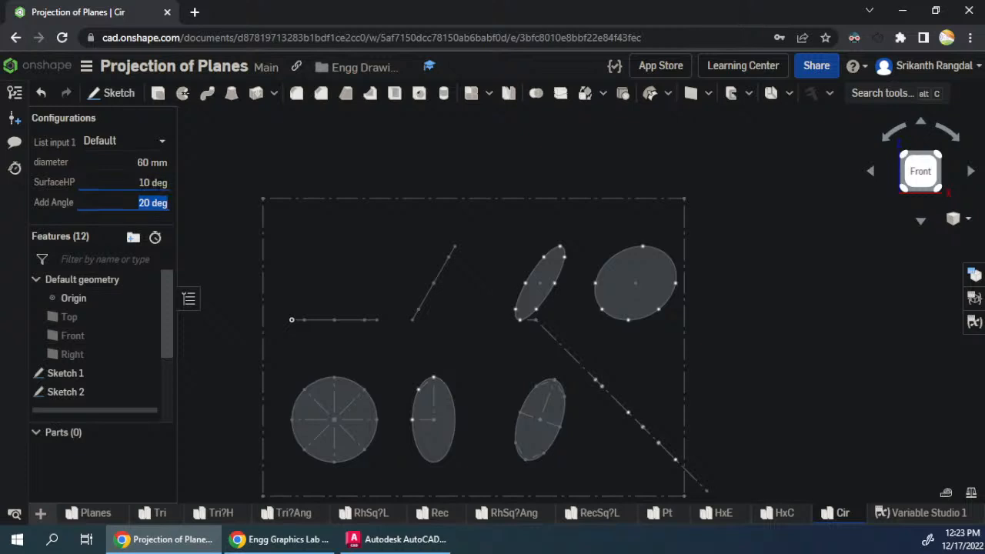
- Test Add Angle values of 45 and 60 degrees with the 10-degree surface inclination
key(shift+Tab)
key(Tab)
text(45)
key(Return)
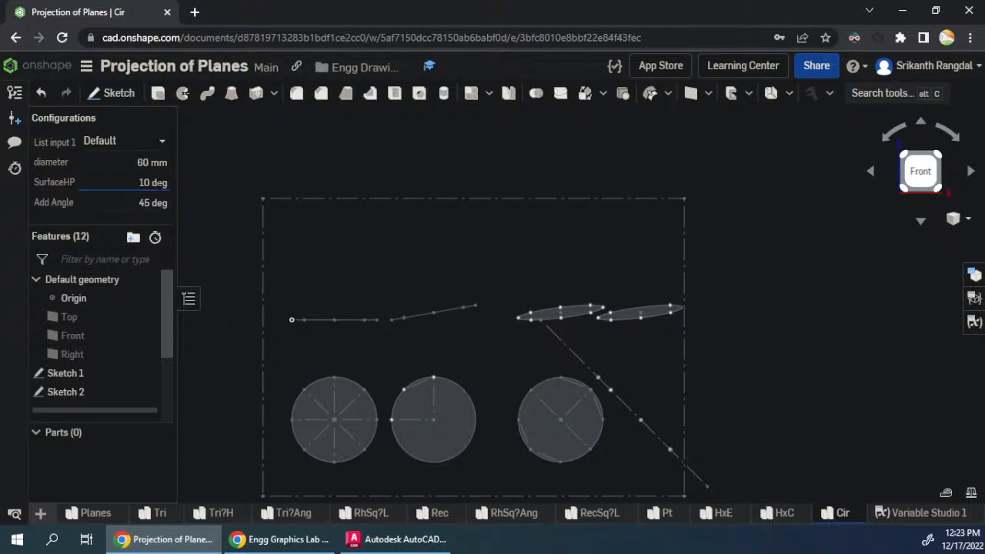
key(Tab)
text(60)
key(Return)
- Try SurfaceHP at 20 degrees and set it to 30 degrees
key(shift+Tab)
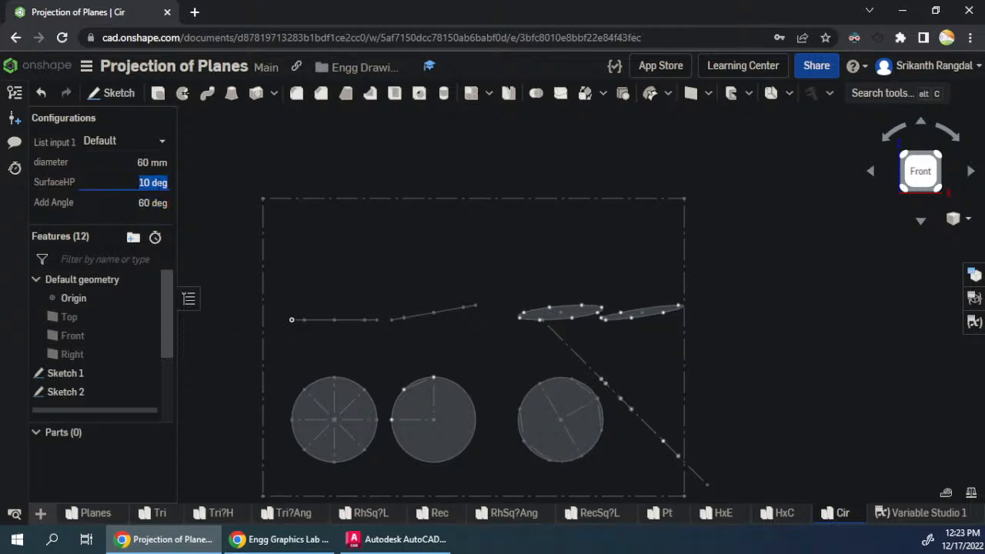
text(20)
key(Tab)
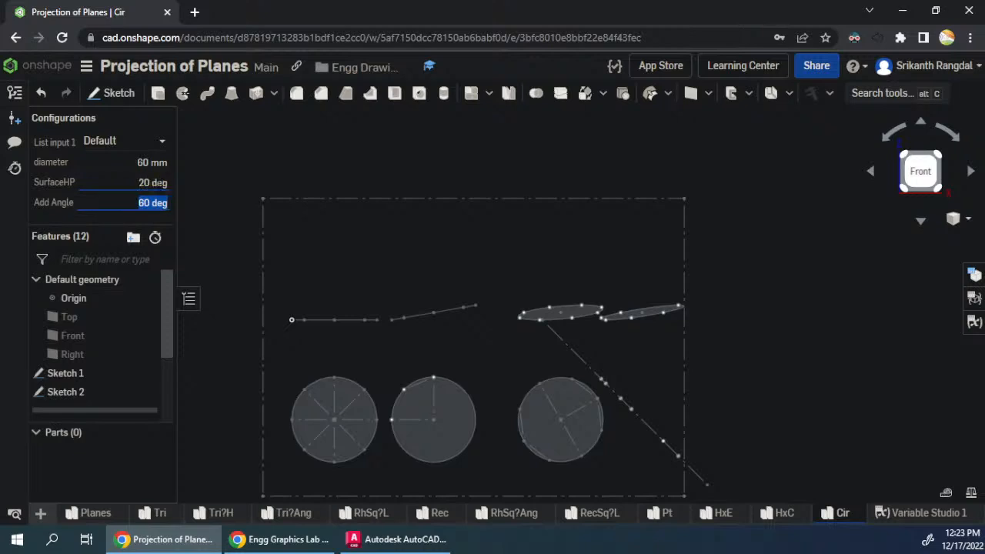
key(shift+Tab)
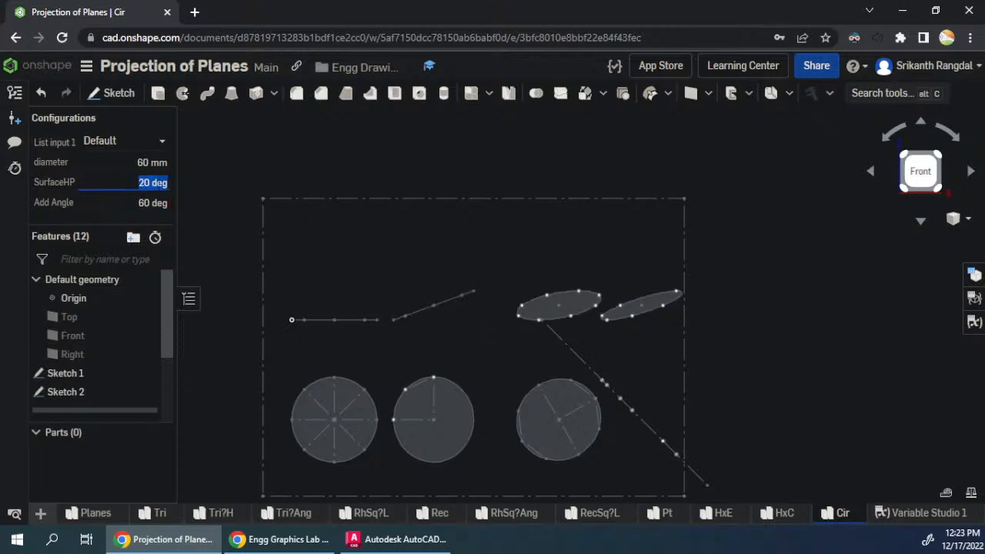
text(30)
key(Tab)
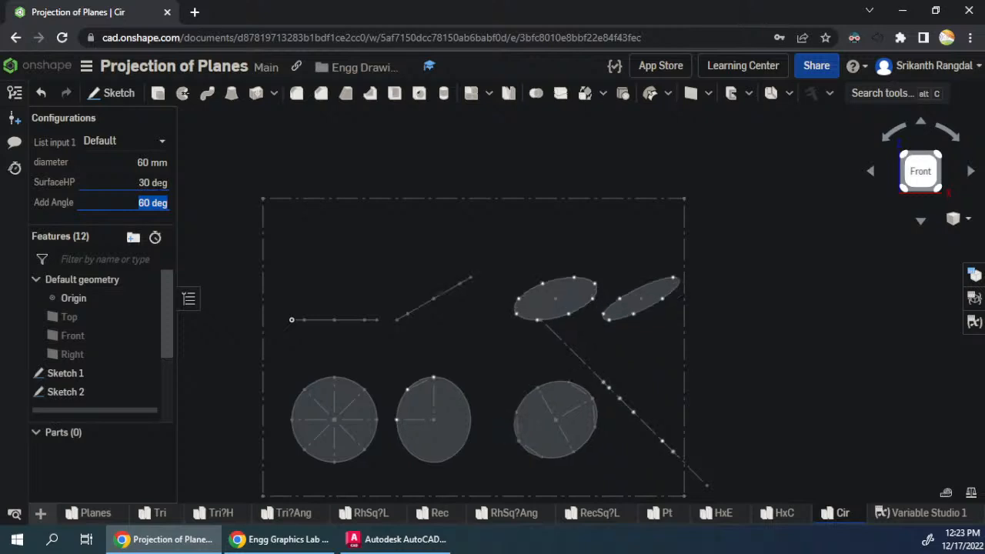
- Test Add Angle values of 45 and 60 degrees with the 30-degree surface inclination
text(45)
key(Return)
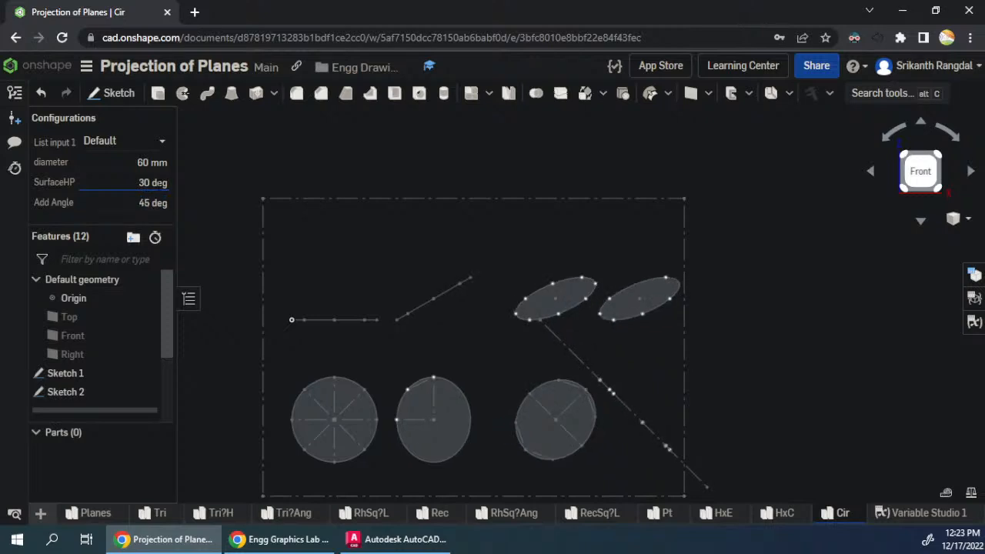
key(Tab)
text(60)
key(Return)
- Set the Add Angle configuration value to 30 degrees
key(Tab)
text(30)
key(Return)
key(Tab)
key(shift+Tab)
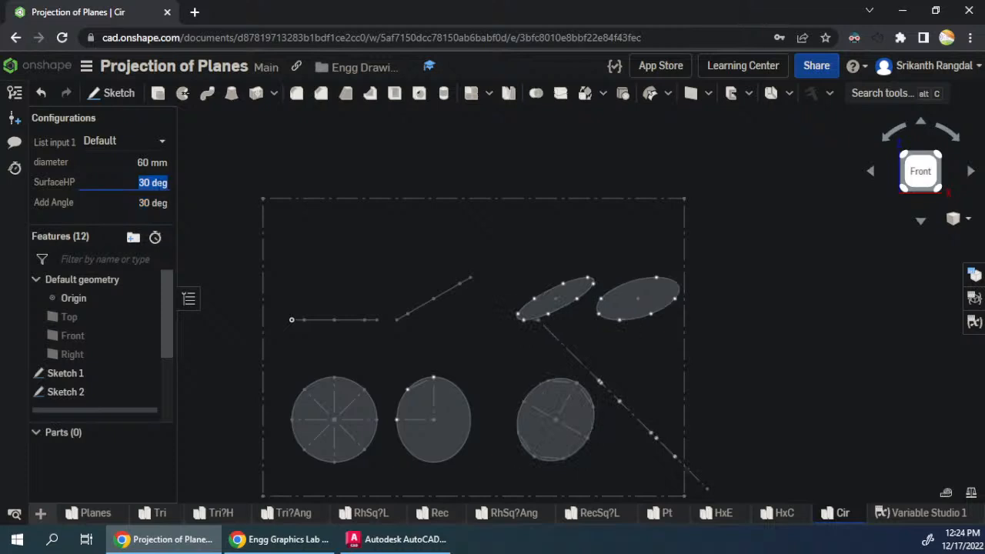
click(230, 128)
- Replace the missing face of the PTop perimeter variable with the rotated ellipse face in the final top view of Sketch 2
scroll(85, 331, down, 1)
scroll(85, 321, down, 3)
scroll(87, 370, down, 1)
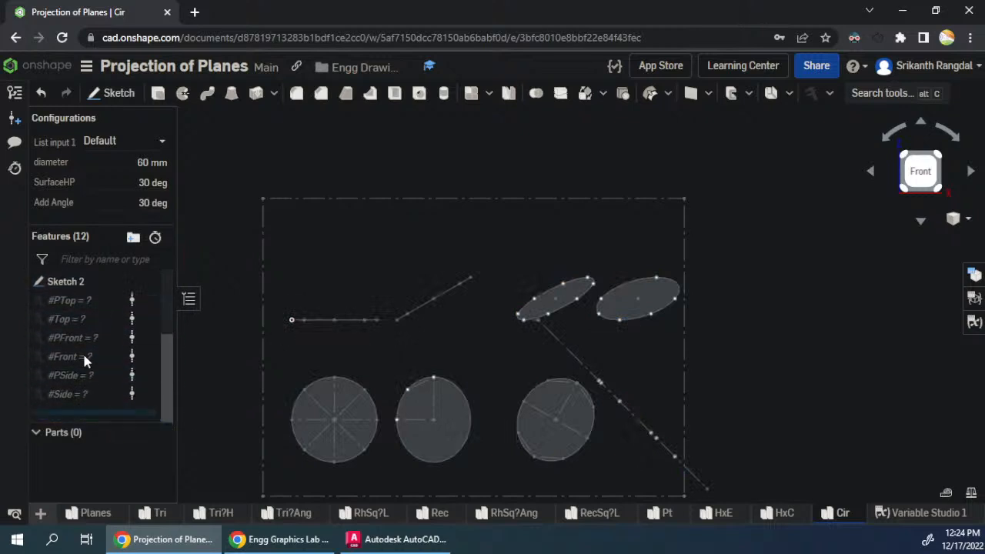
double_click(82, 300)
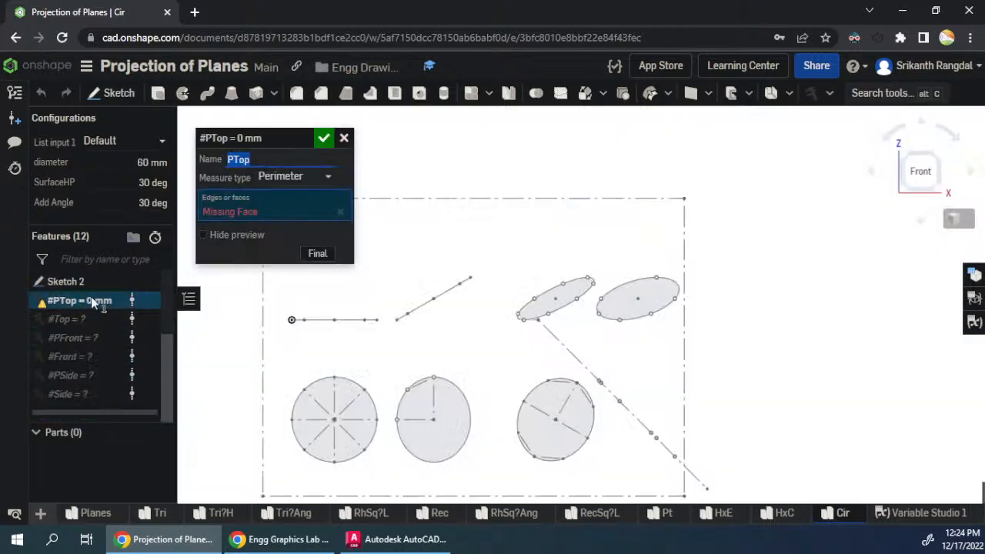
click(340, 211)
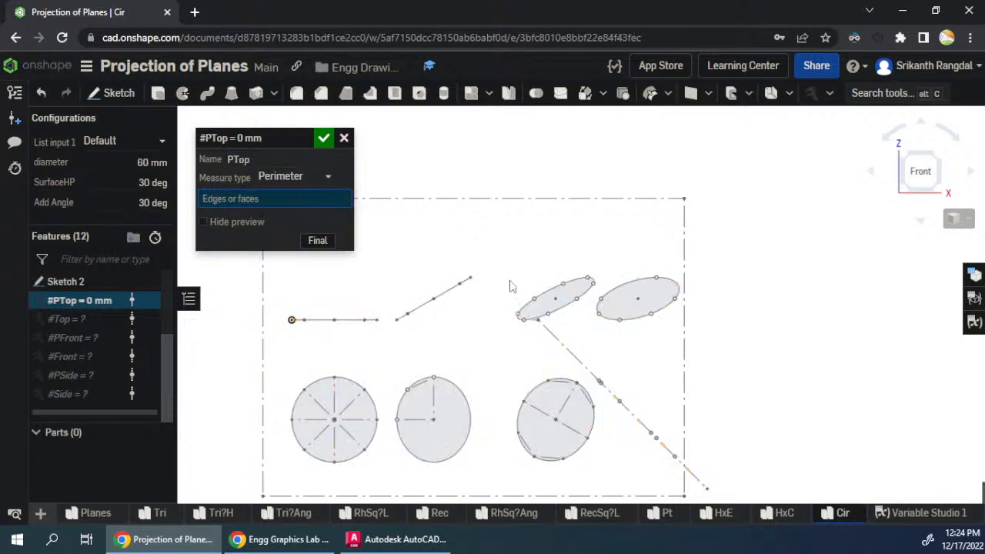
click(573, 420)
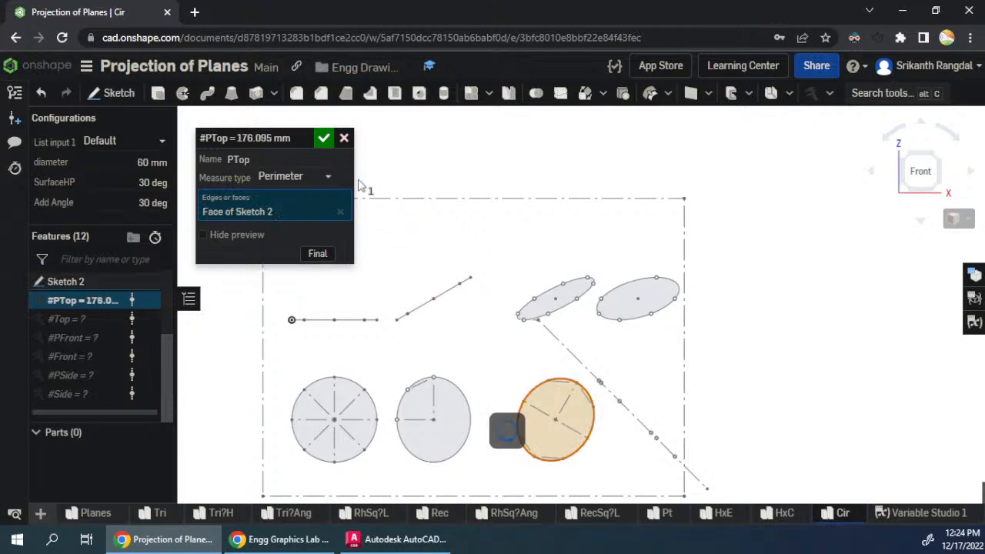
click(323, 139)
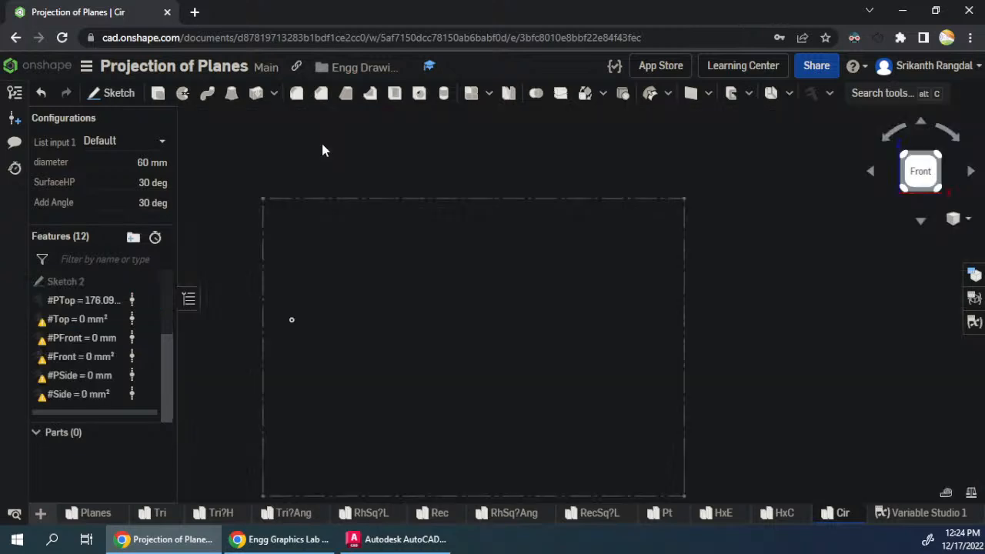
- Show Sketch 2 and relink the Top area variable to the final top view's ellipse face, removing its missing face reference
click(149, 281)
double_click(77, 321)
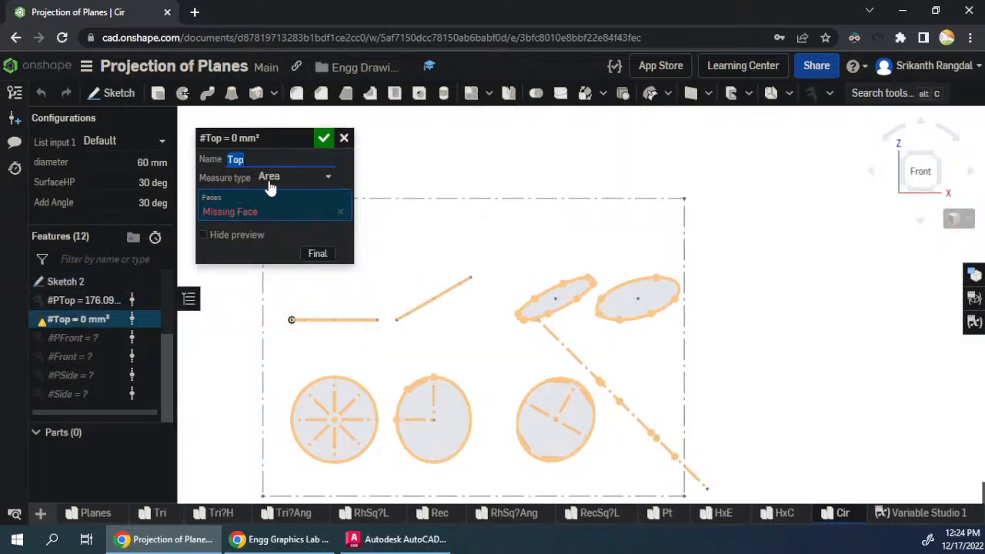
click(559, 438)
click(324, 140)
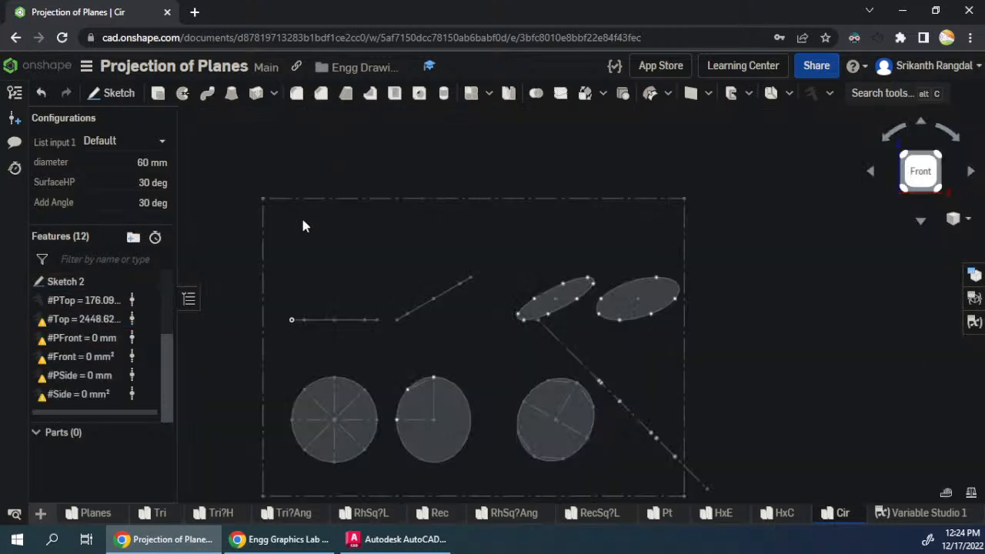
double_click(85, 320)
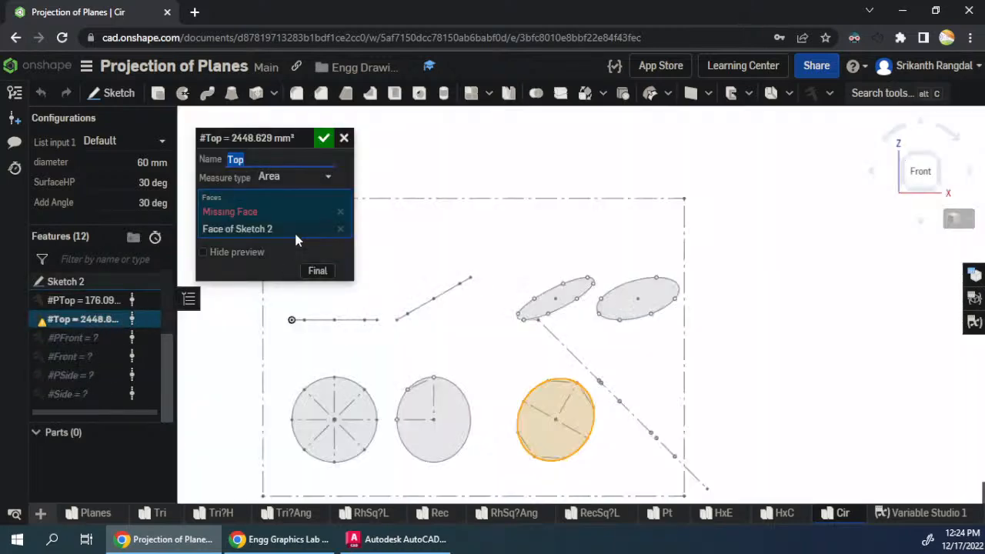
click(339, 216)
click(324, 139)
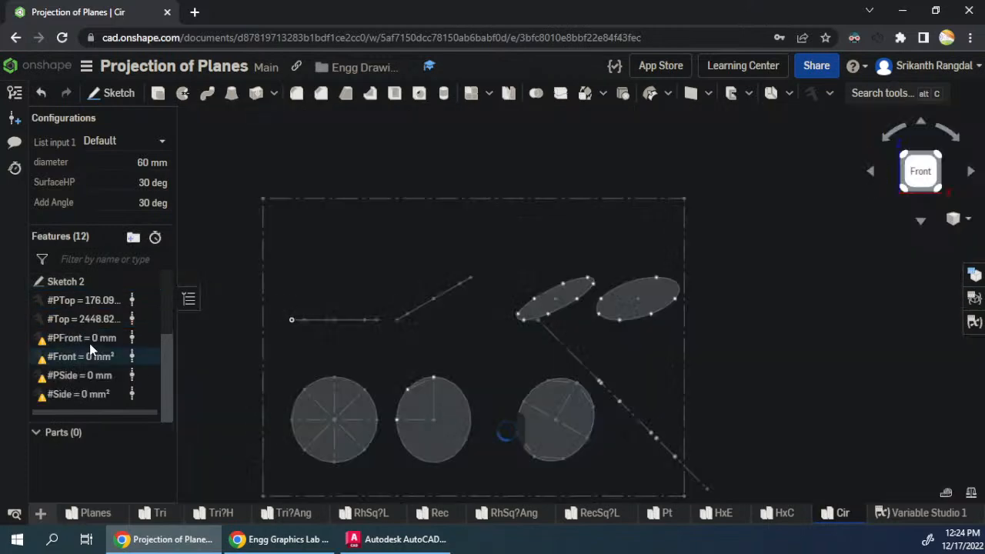
- Relink the PFront perimeter and Front area variables to the narrow tilted ellipse face above the final top view, replacing their missing faces
double_click(90, 338)
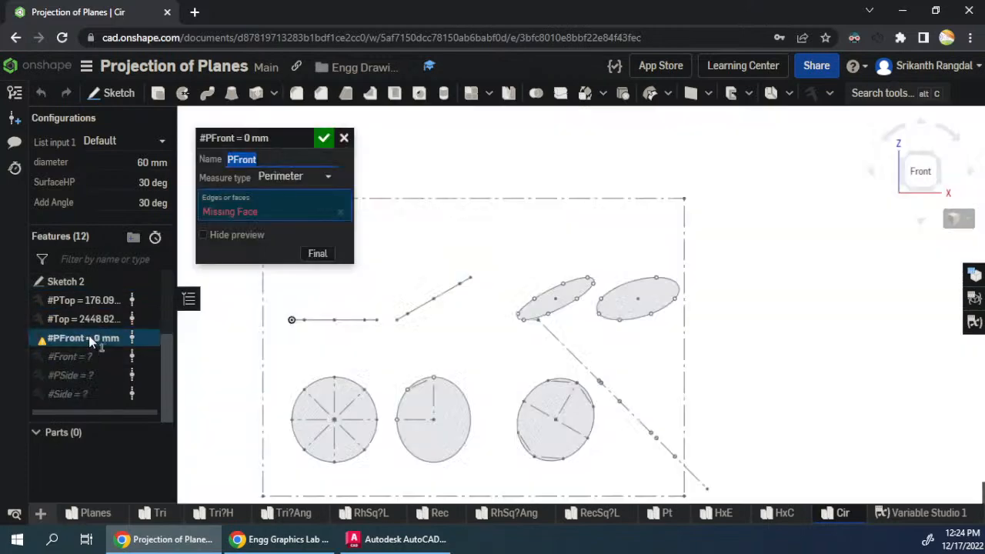
click(340, 216)
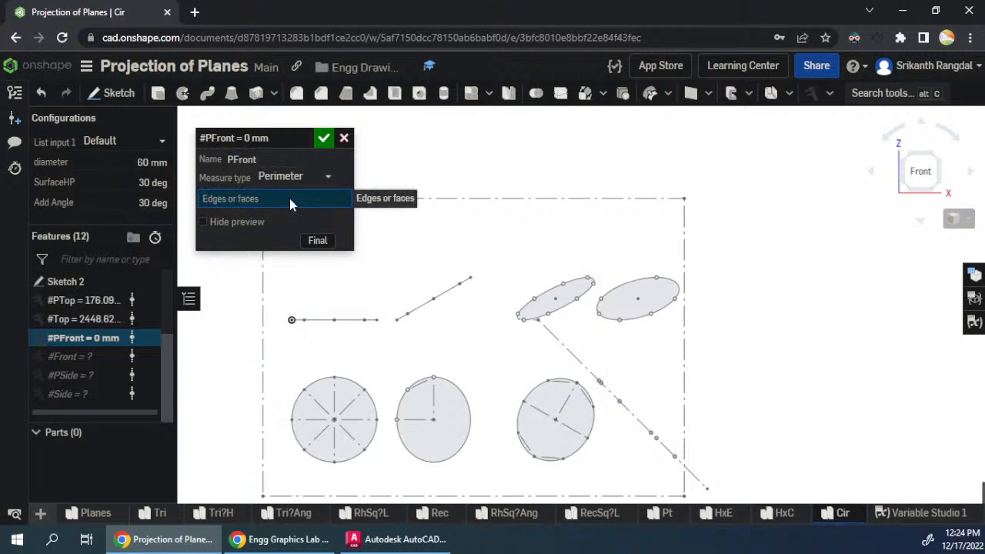
click(541, 310)
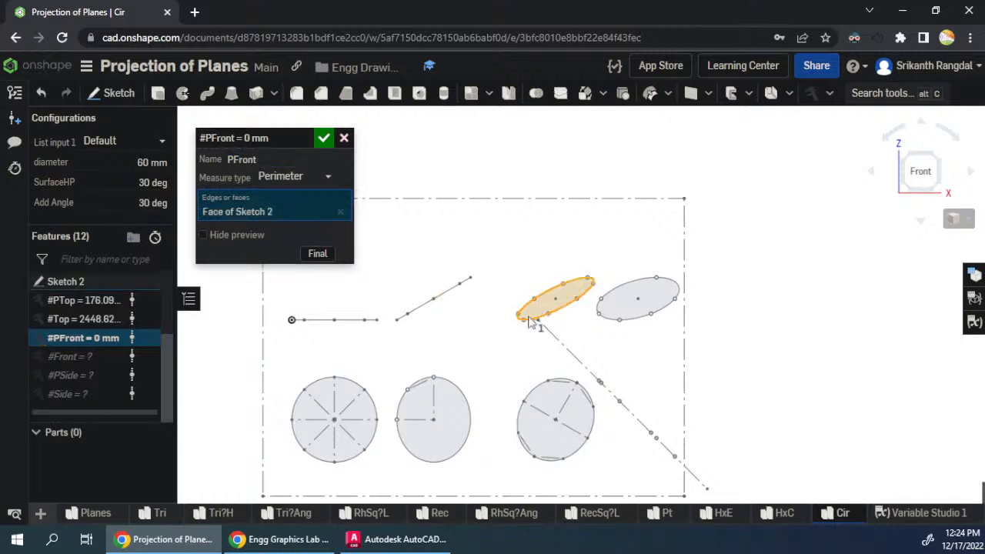
click(324, 138)
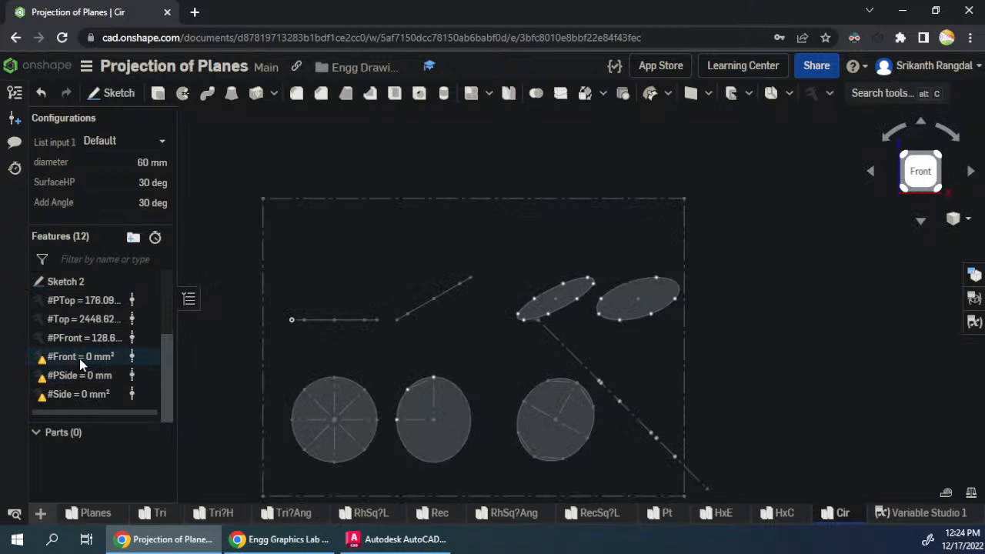
double_click(79, 358)
click(340, 214)
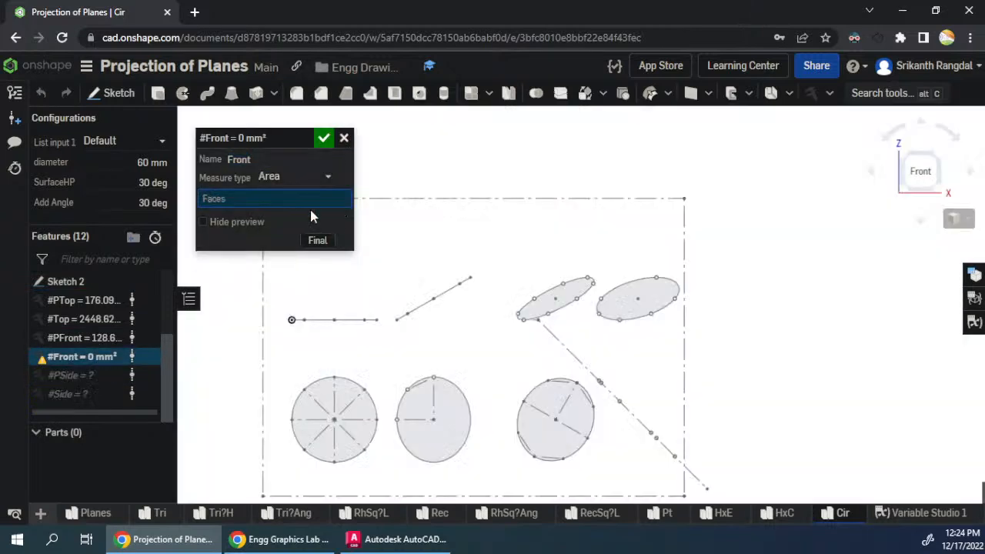
click(542, 311)
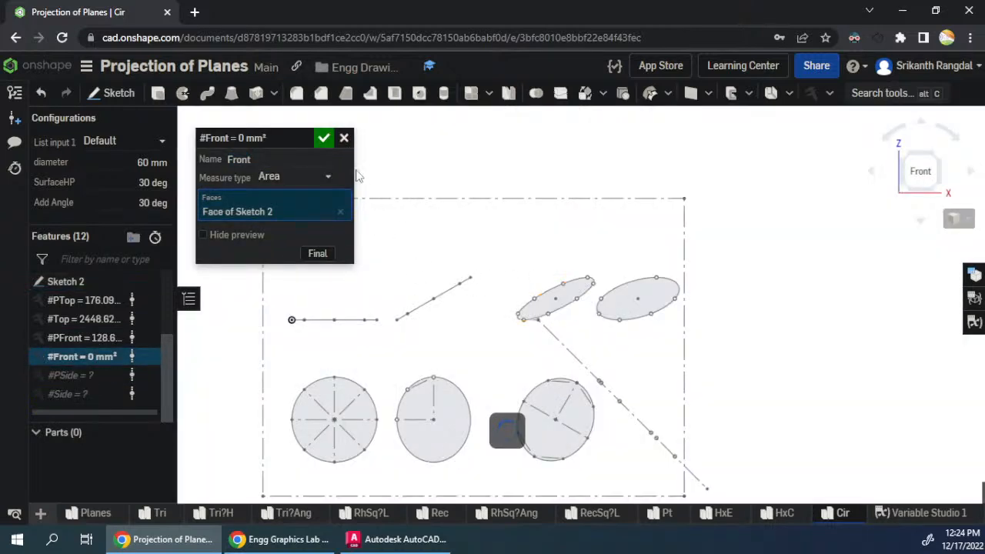
click(323, 138)
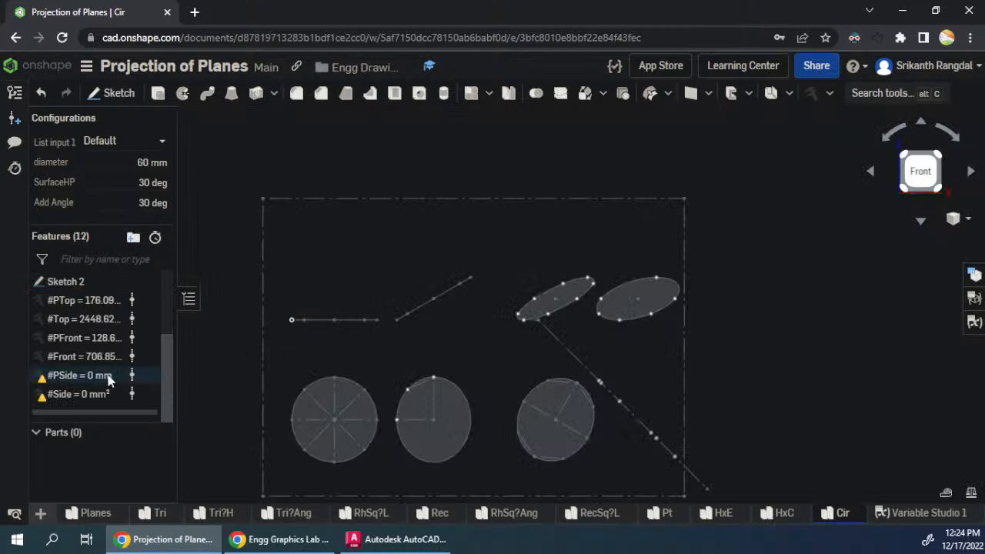
- Relink the PSide perimeter and Side area variables to the side view's ellipse face, replacing their missing faces
double_click(83, 375)
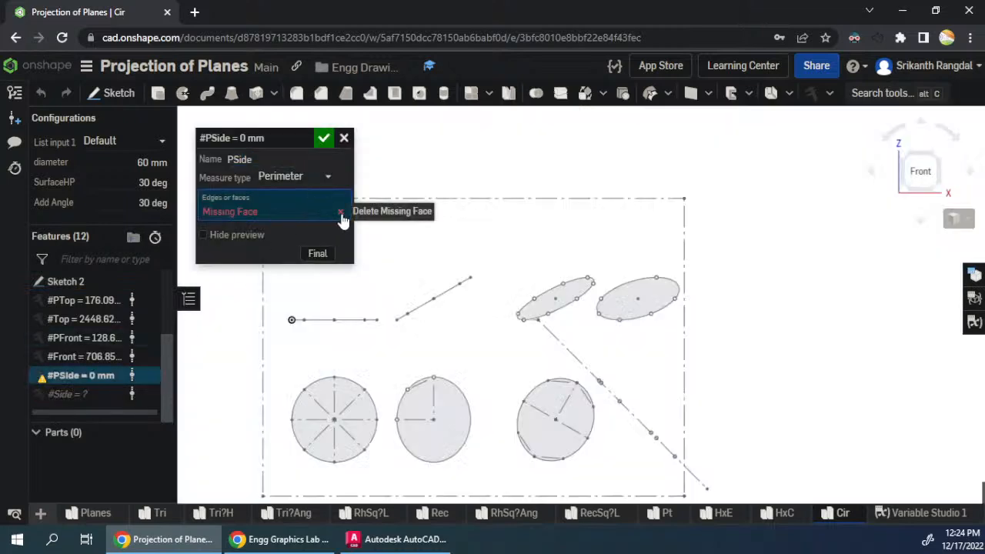
click(340, 213)
click(615, 312)
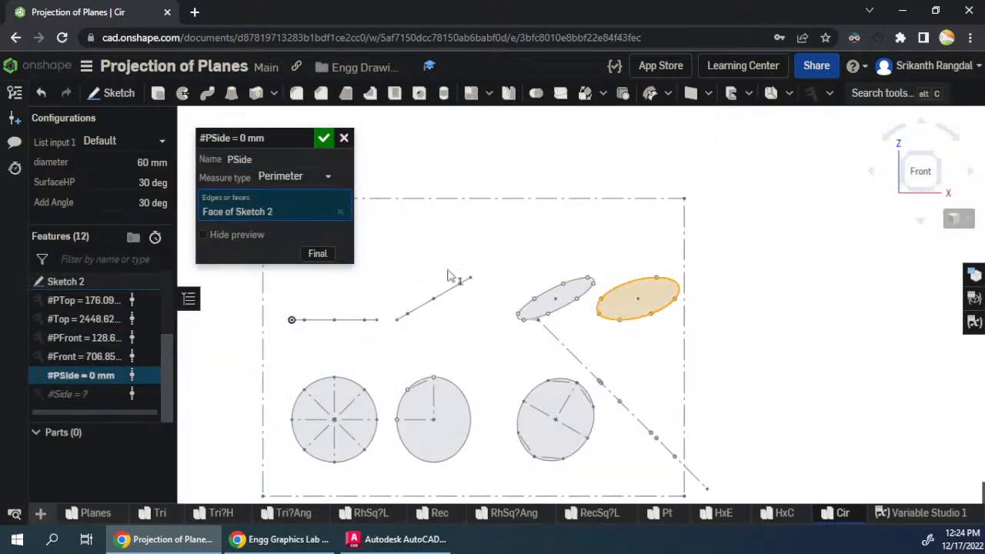
click(323, 139)
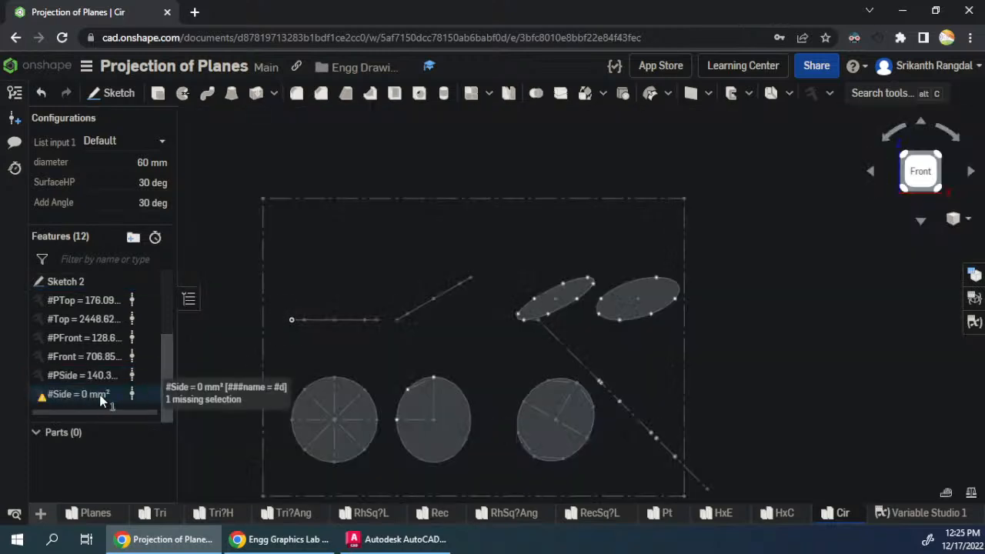
double_click(107, 394)
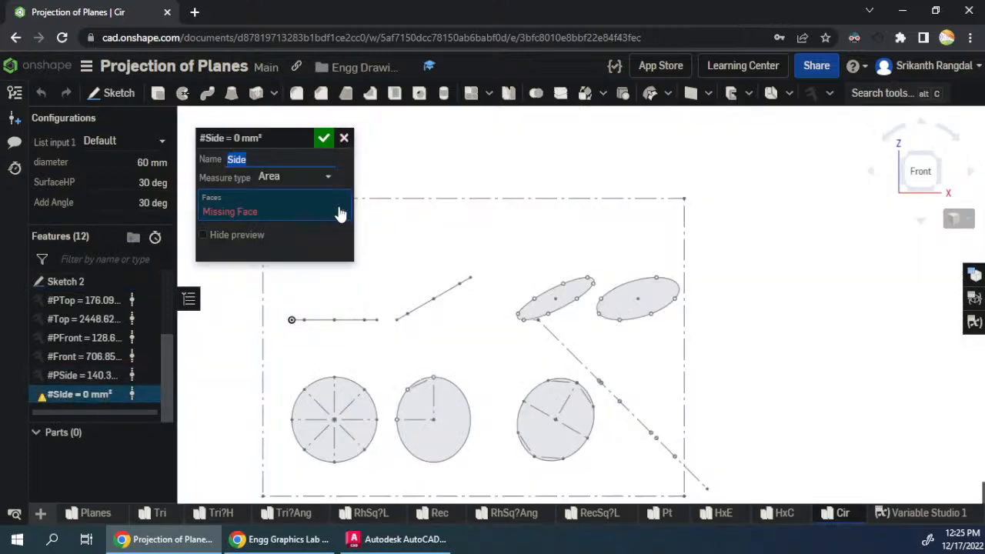
click(340, 211)
click(622, 308)
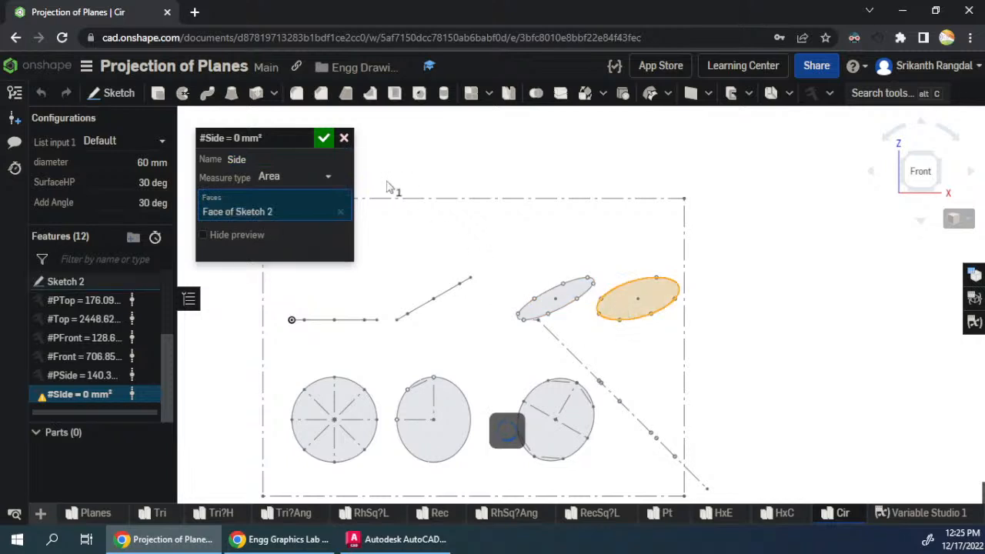
click(323, 139)
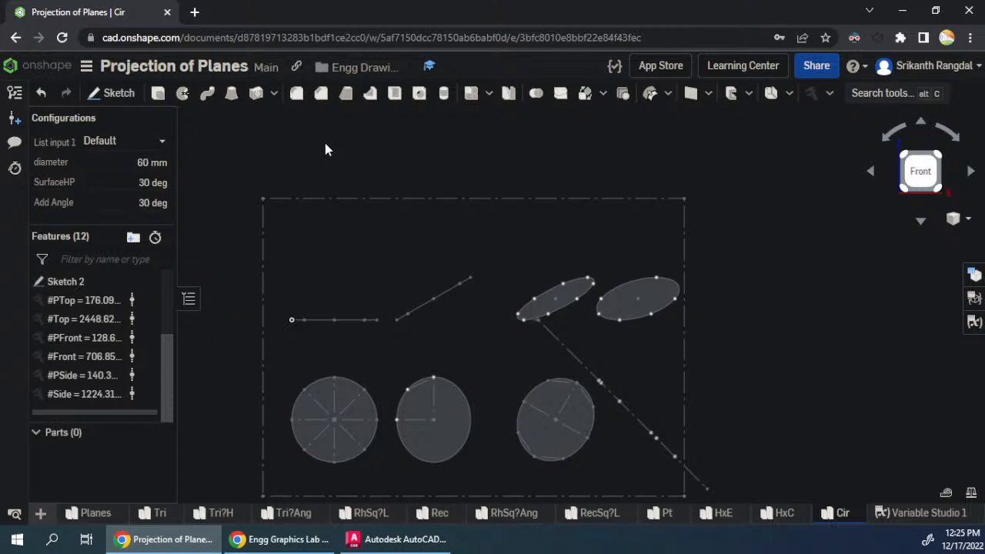
- Test diameter configuration values of 25 mm and 30 mm to check the projection layout
click(153, 162)
text(25)
key(Tab)
key(shift+Tab)
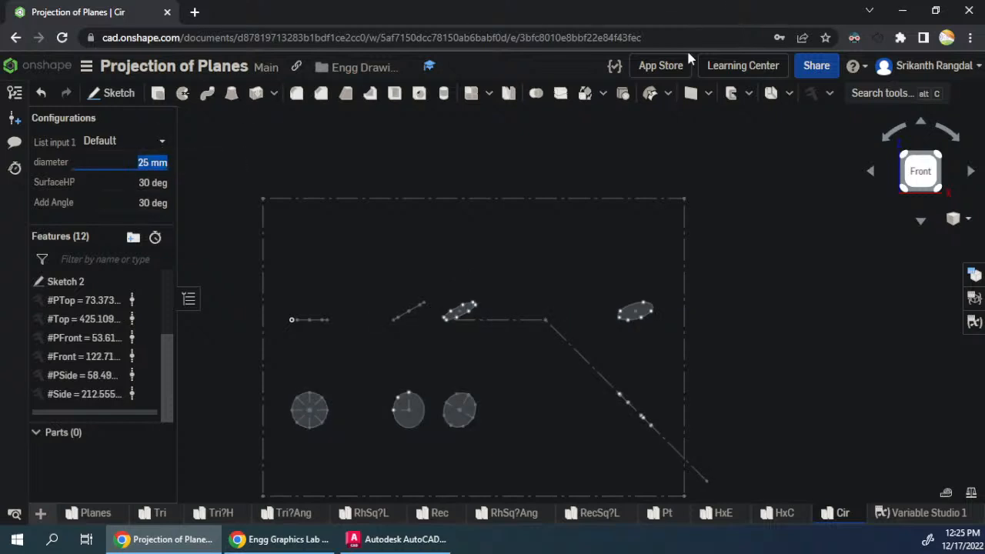
text(30)
key(Tab)
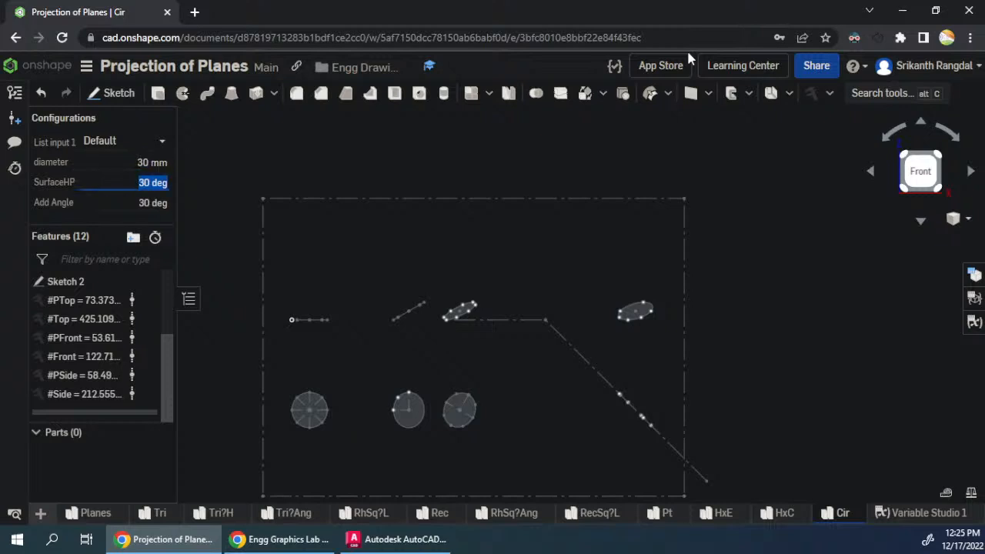
- Test diameter configuration values of 55 mm and 50 mm, and return the diameter to 60 mm
key(shift+Tab)
text(55)
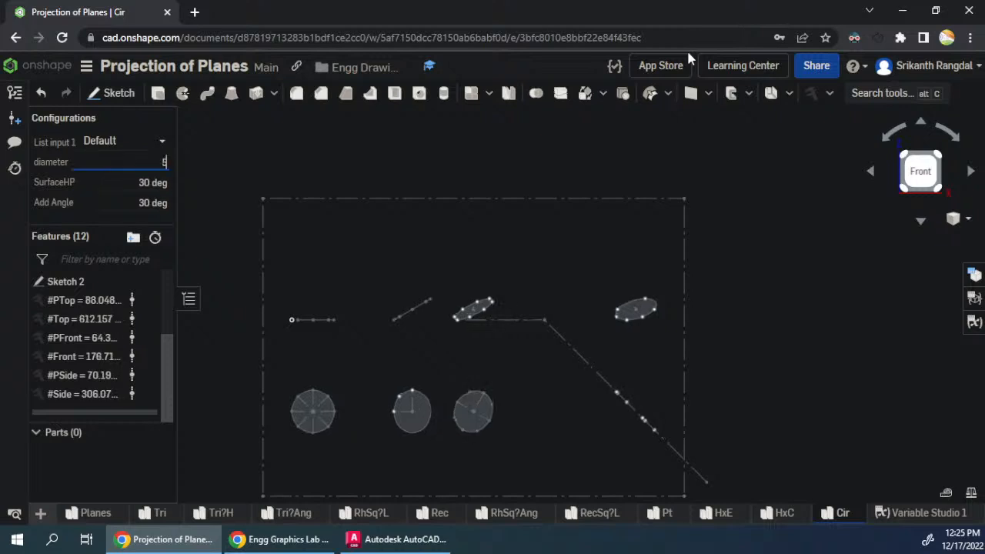
key(Tab)
key(shift+Tab)
text(50)
key(Tab)
key(shift+Tab)
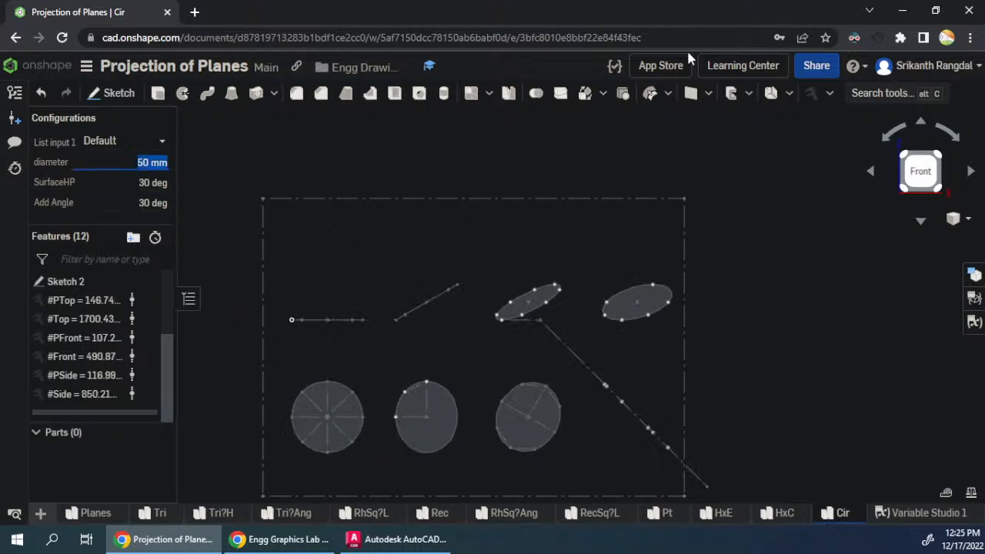
text(60)
key(Tab)
key(shift+Tab)
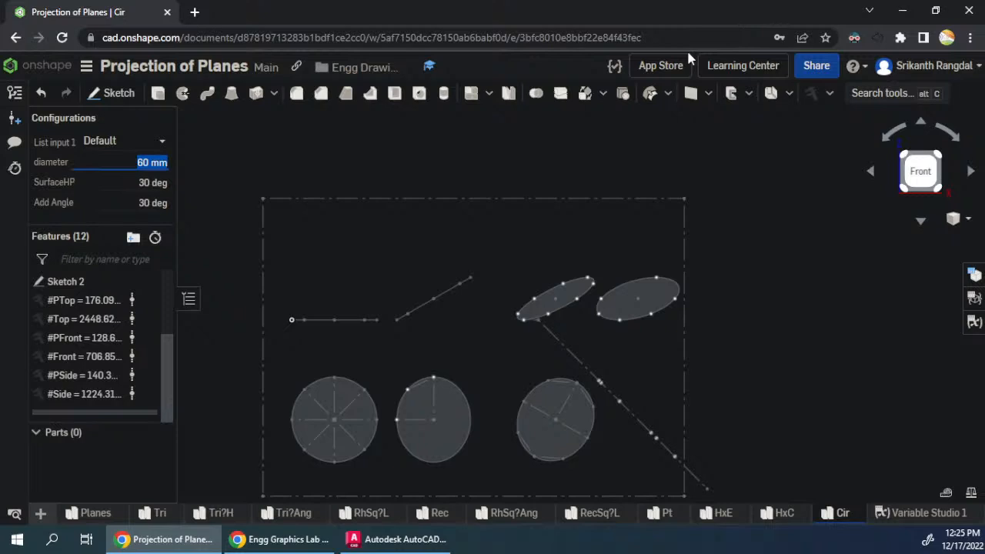
- Test the diameter at 50, 40 and again 50 mm, and end with the diameter at 60 mm
text(50)
key(Tab)
key(shift+Tab)
text(40)
key(Tab)
key(shift+Tab)
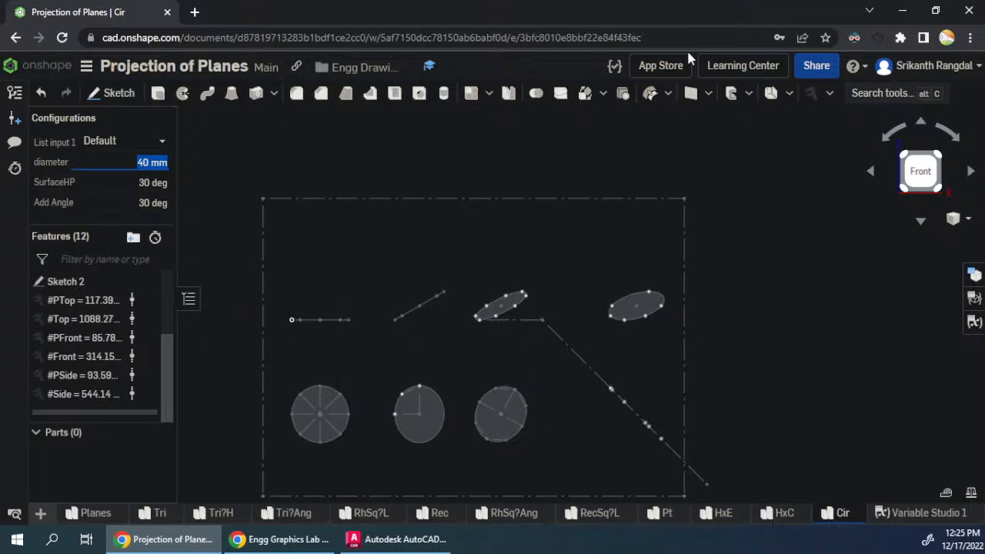
text(50)
key(Tab)
key(shift+Tab)
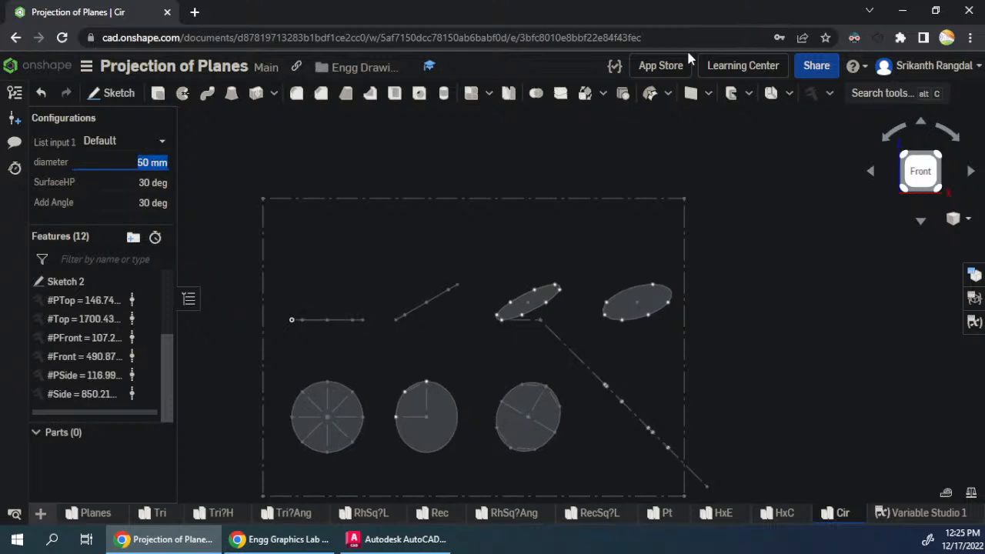
text(60)
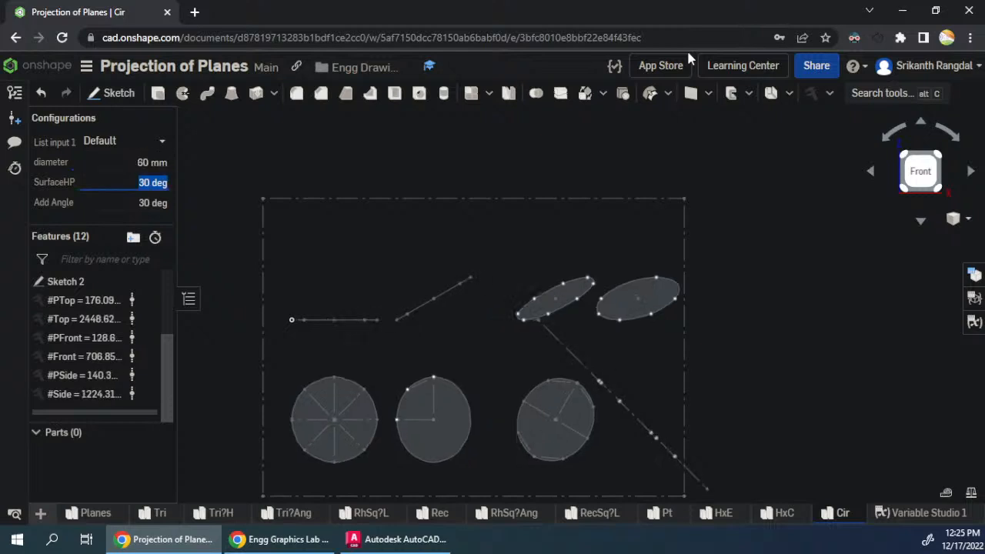
key(shift+Tab)
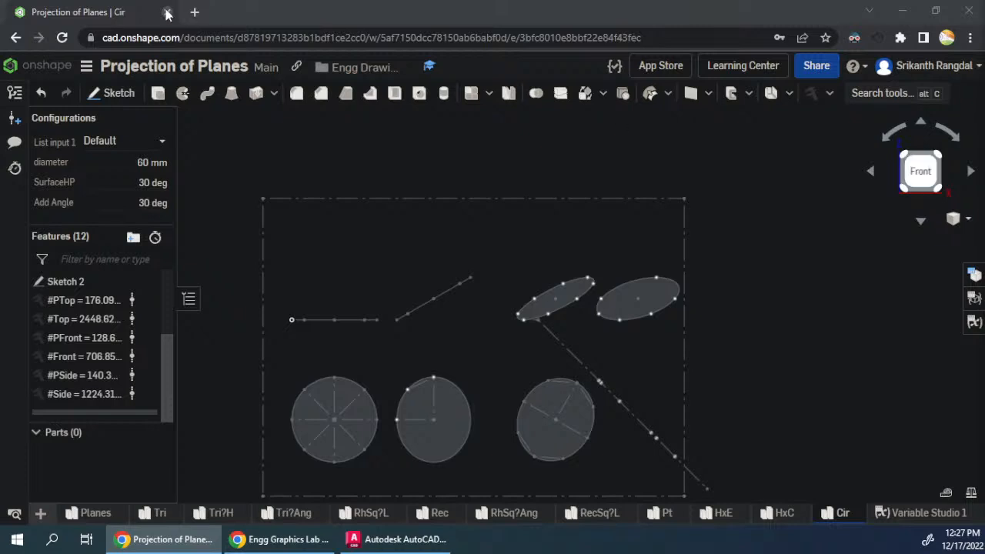
- Open the college's Moodle site at methodist.edu.in/moodle30 in a new browser tab
click(195, 12)
text(methodist)
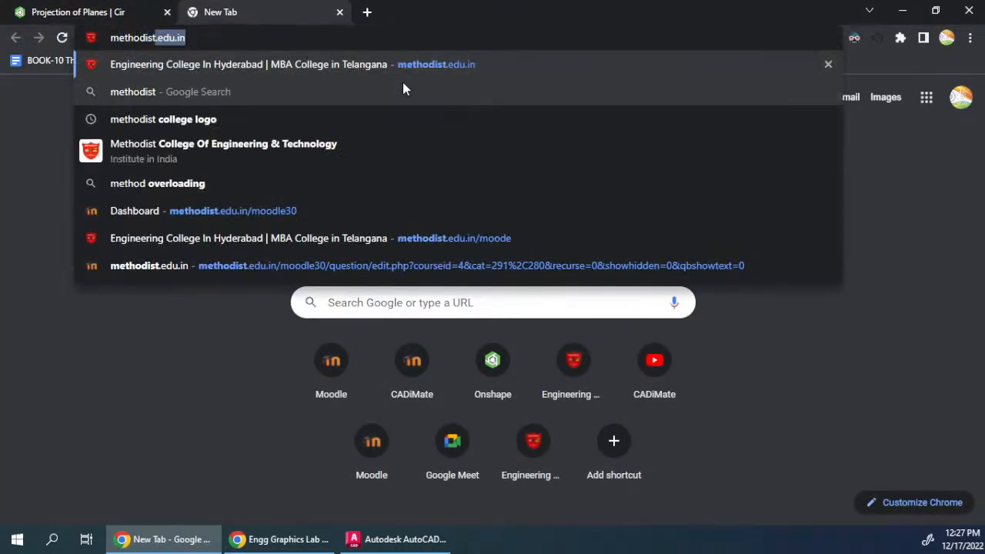
key(Return)
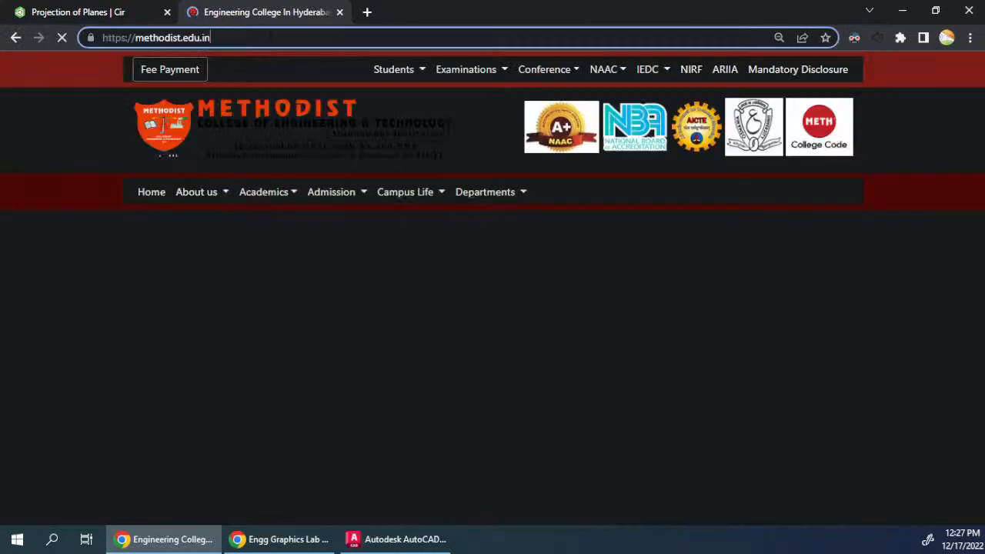
text(/m)
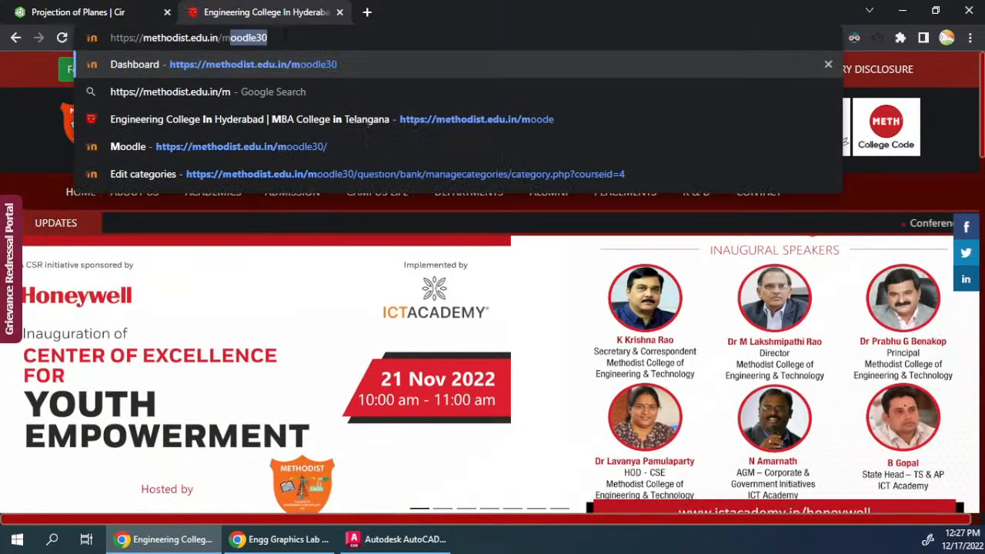
key(Return)
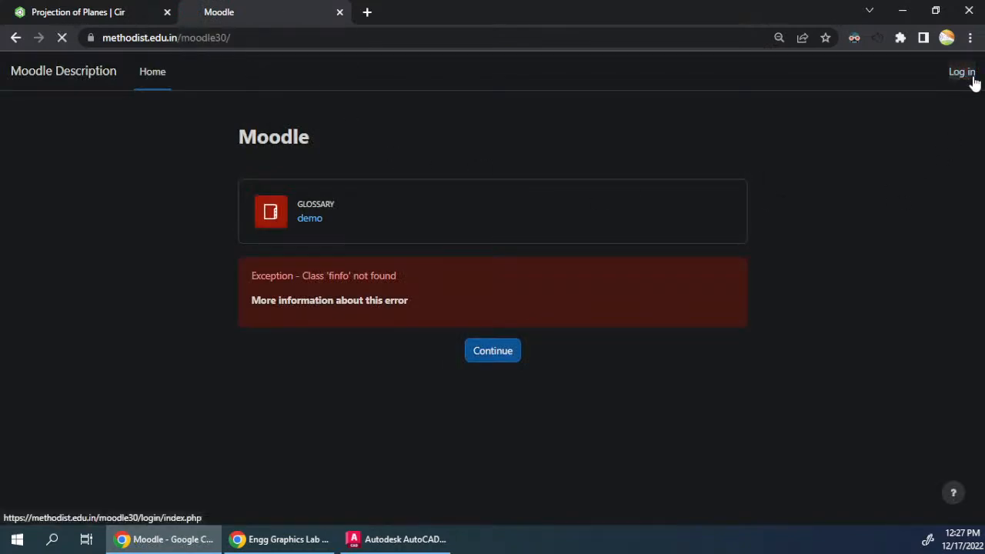
- Log in to the Moodle site with the teacher account's username and password
click(971, 77)
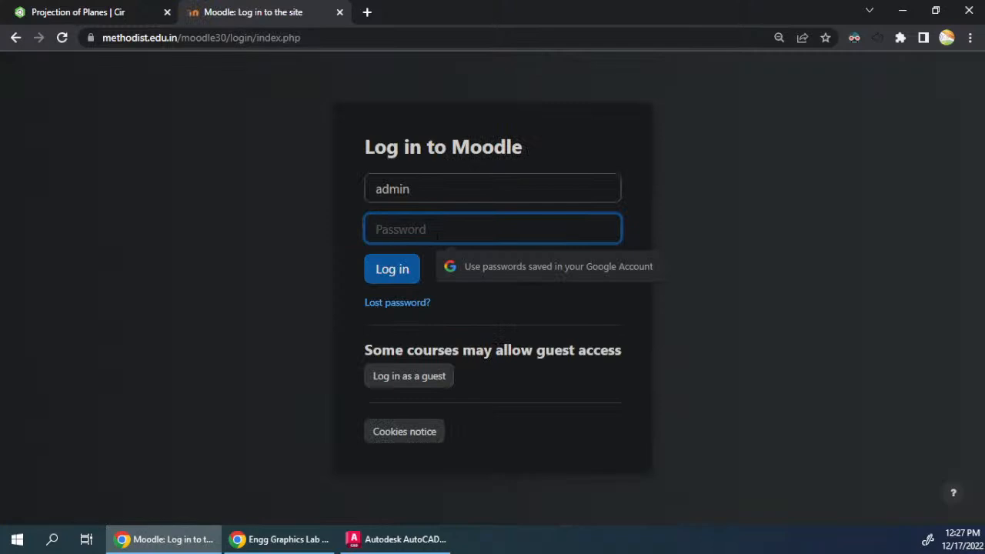
key(shift+Tab)
text(shrekant)
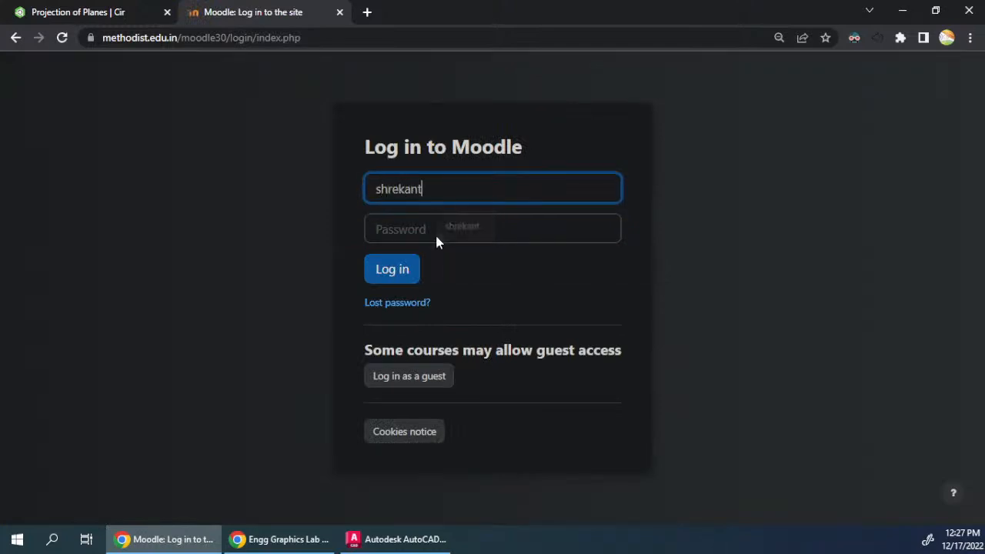
key(Tab)
text(••••••)
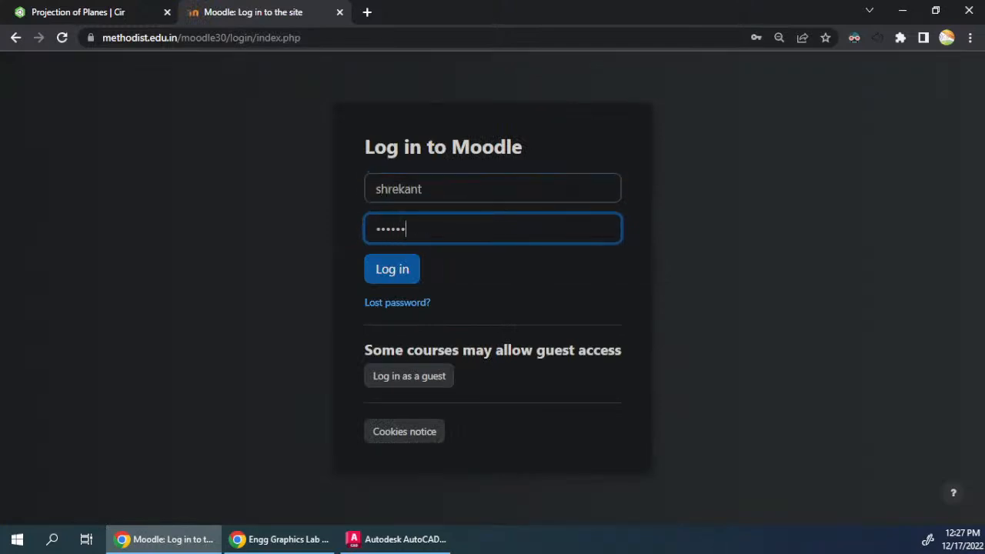
key(Return)
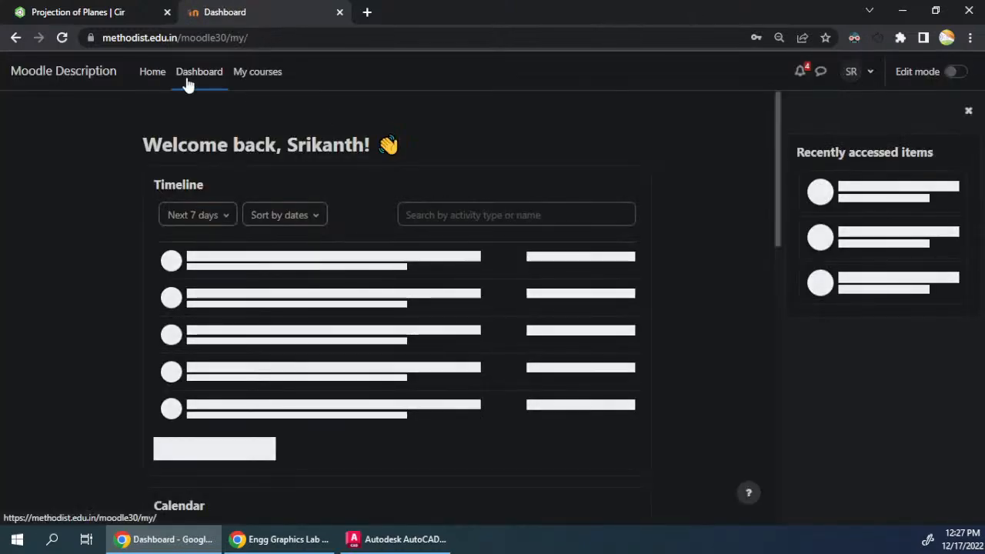
- Open the Engineering Graphics Lab (Autonomous) course from the enrolled courses and view its grader report
click(258, 72)
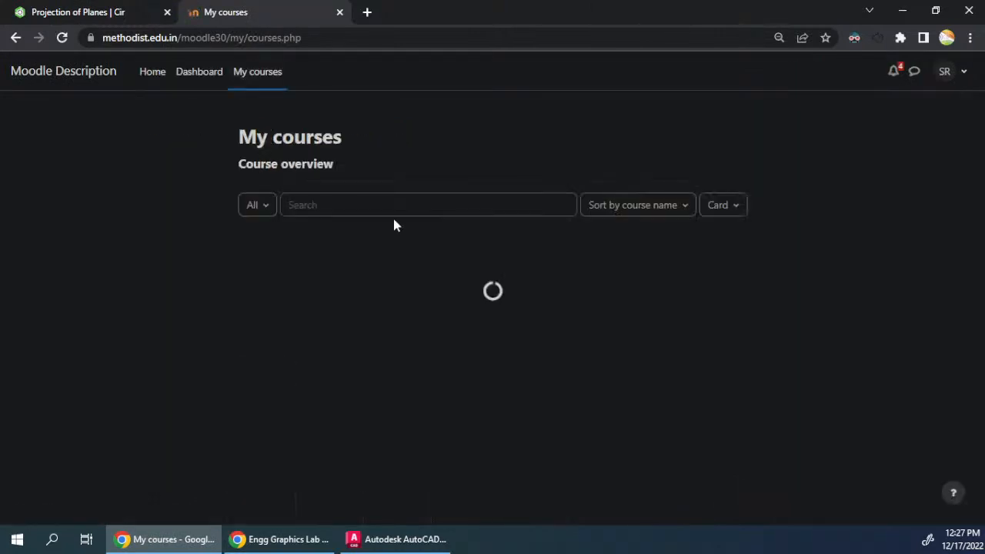
click(330, 322)
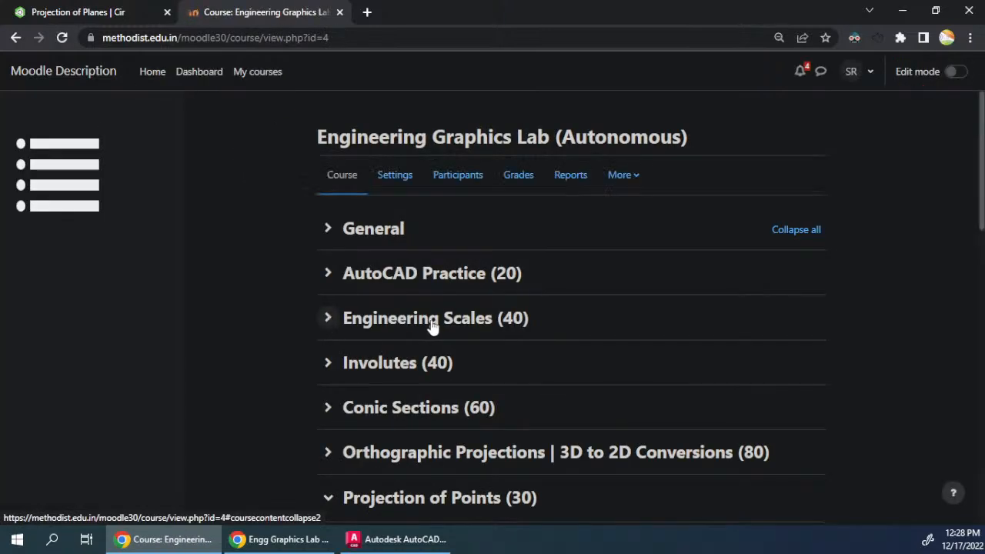
click(622, 184)
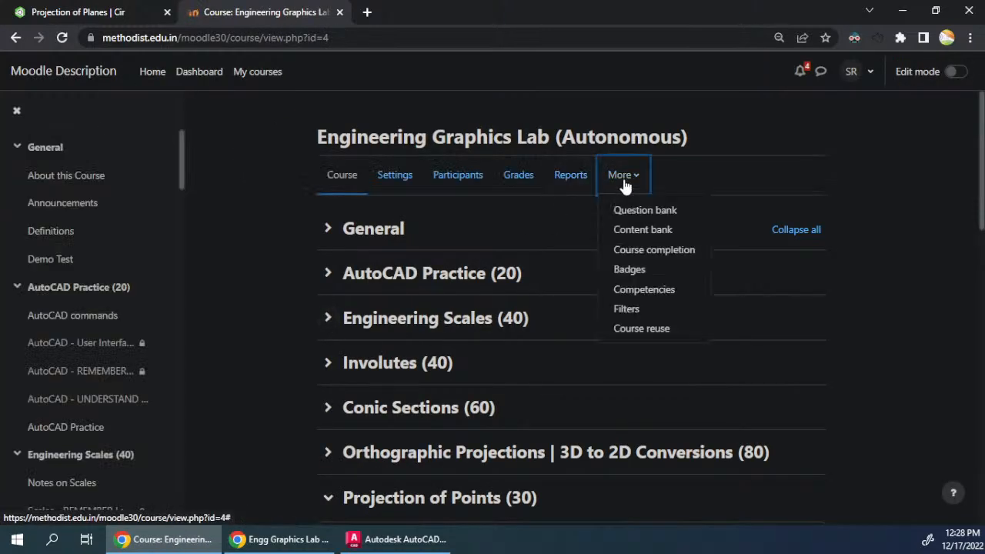
click(530, 187)
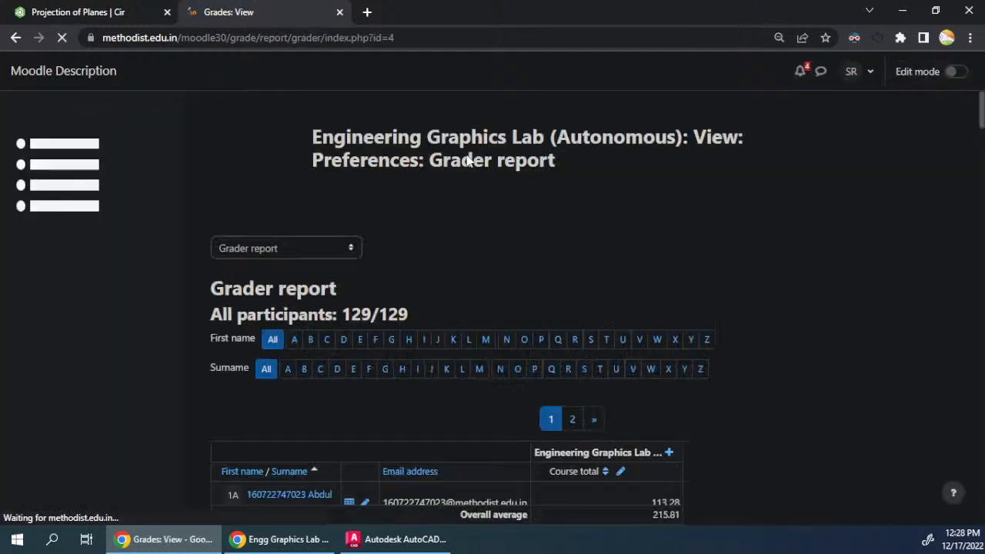
- Open the course's participants list and sort it by last access to course, most recent first
click(450, 200)
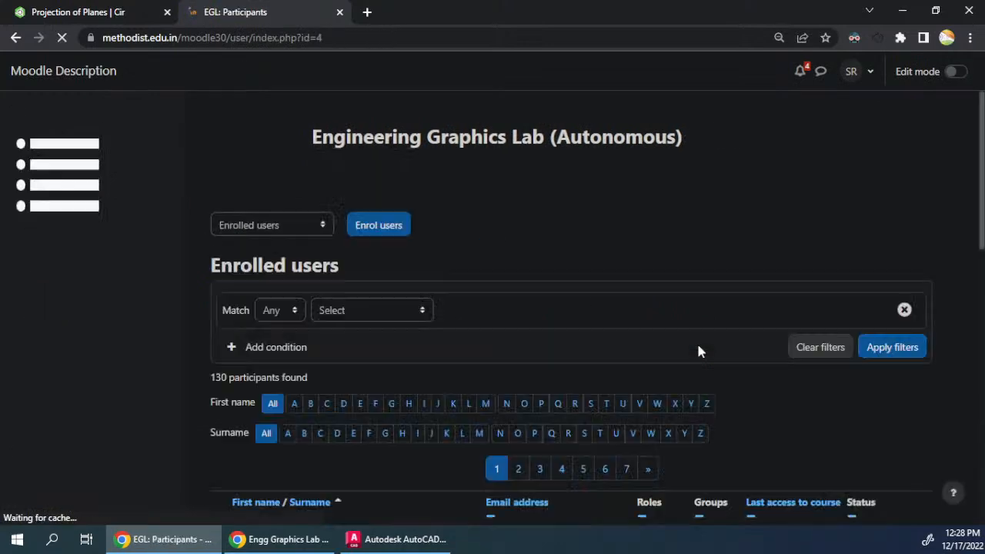
scroll(694, 278, down, 2)
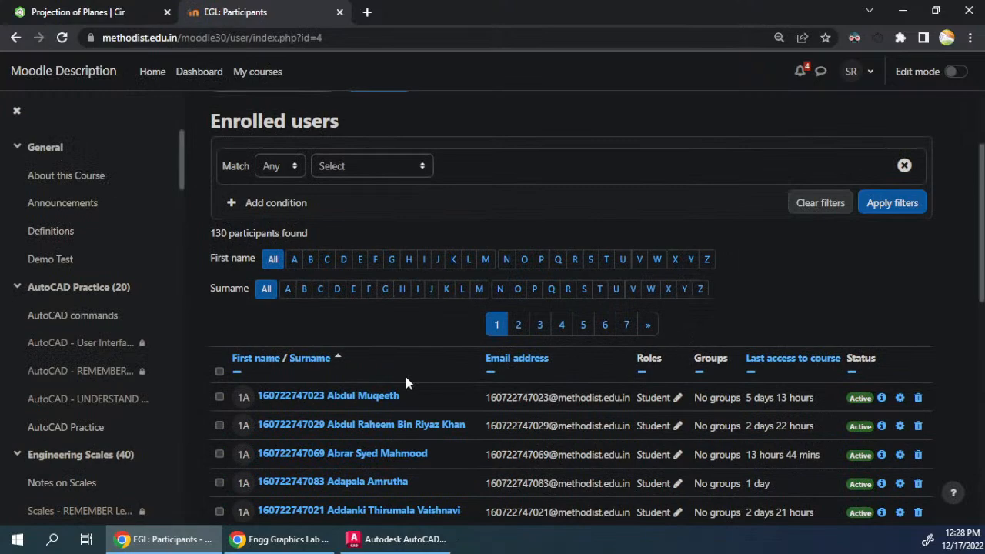
click(775, 359)
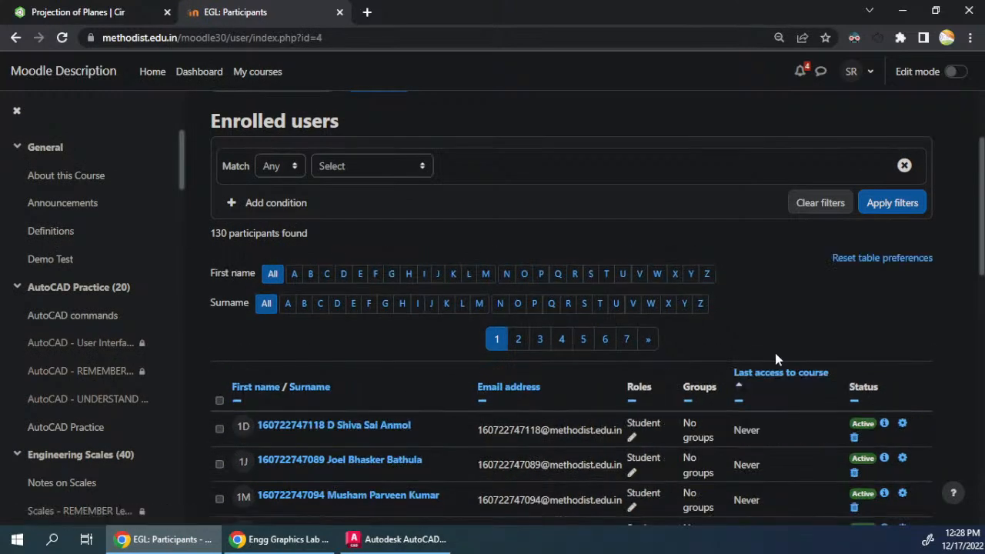
scroll(774, 352, down, 3)
scroll(769, 353, down, 2)
scroll(773, 357, up, 5)
click(777, 367)
- Examine the last access times of the participants on the first and second pages of the list
scroll(739, 331, down, 3)
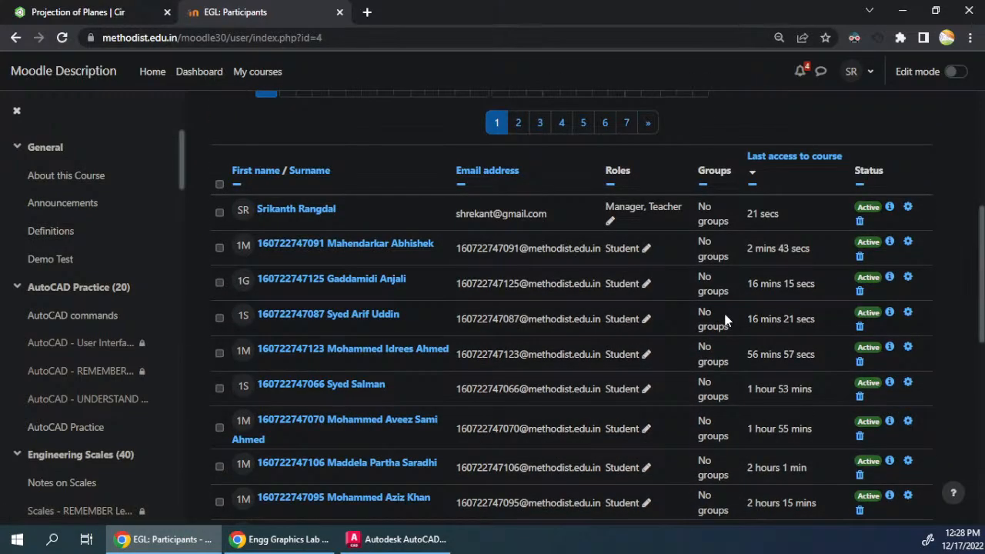
scroll(725, 320, down, 3)
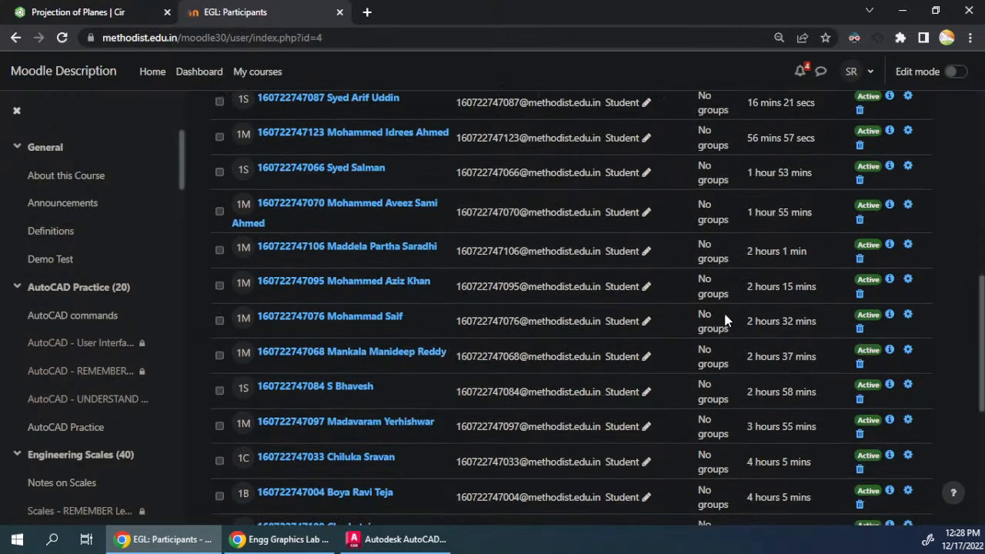
scroll(725, 320, down, 5)
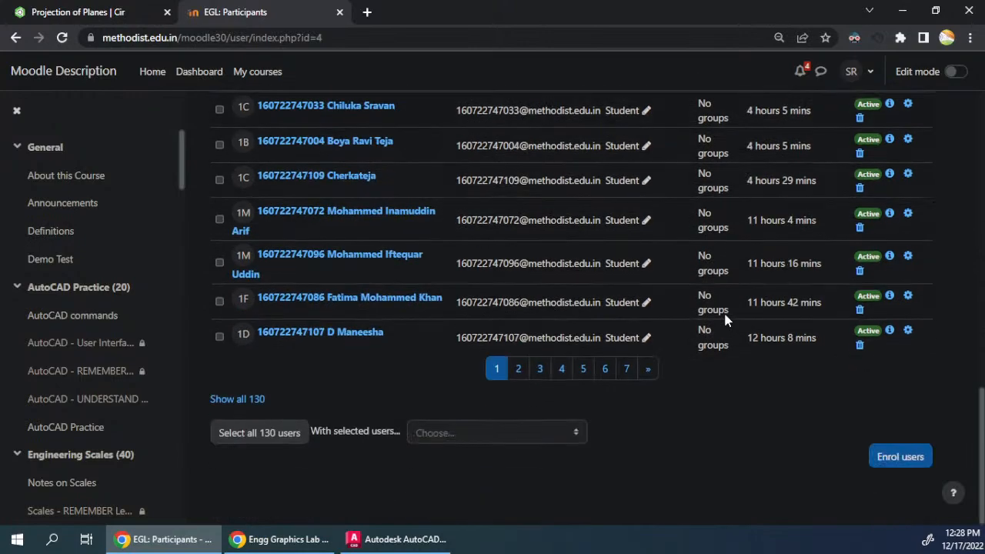
scroll(724, 315, up, 11)
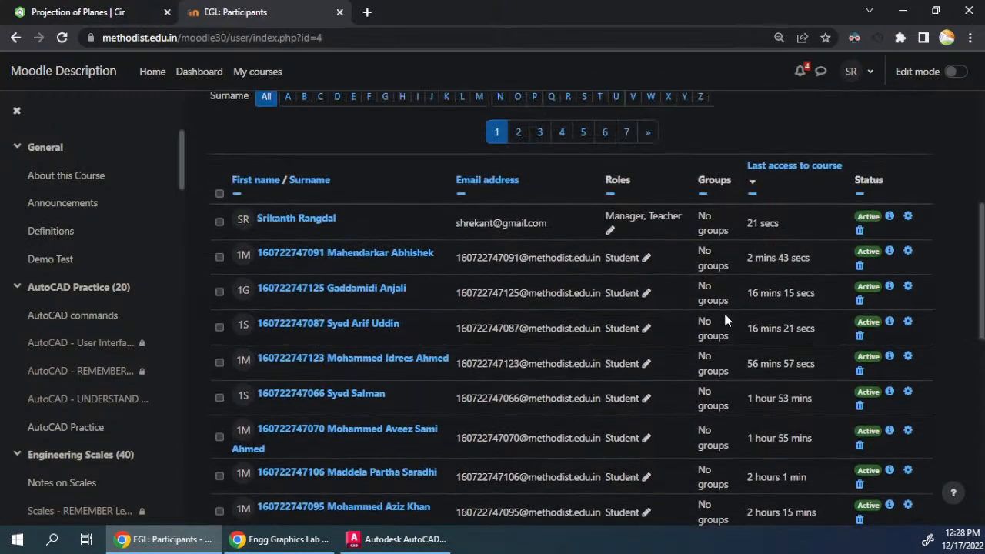
scroll(723, 315, down, 10)
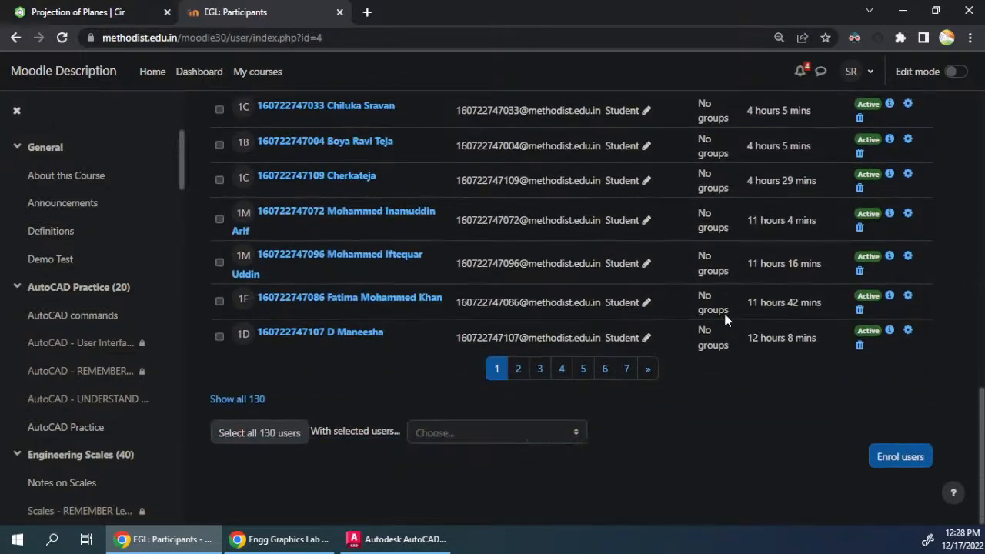
click(523, 373)
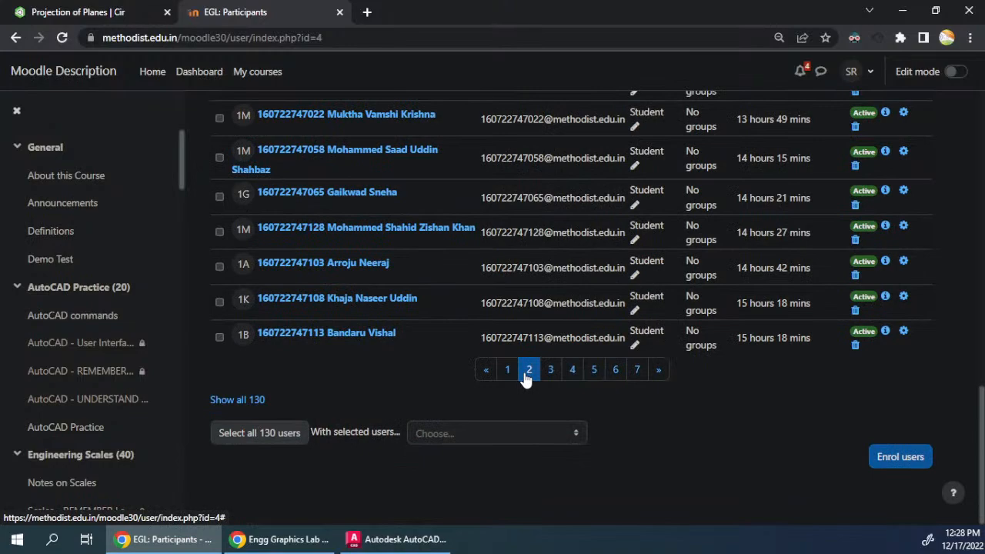
scroll(575, 292, up, 7)
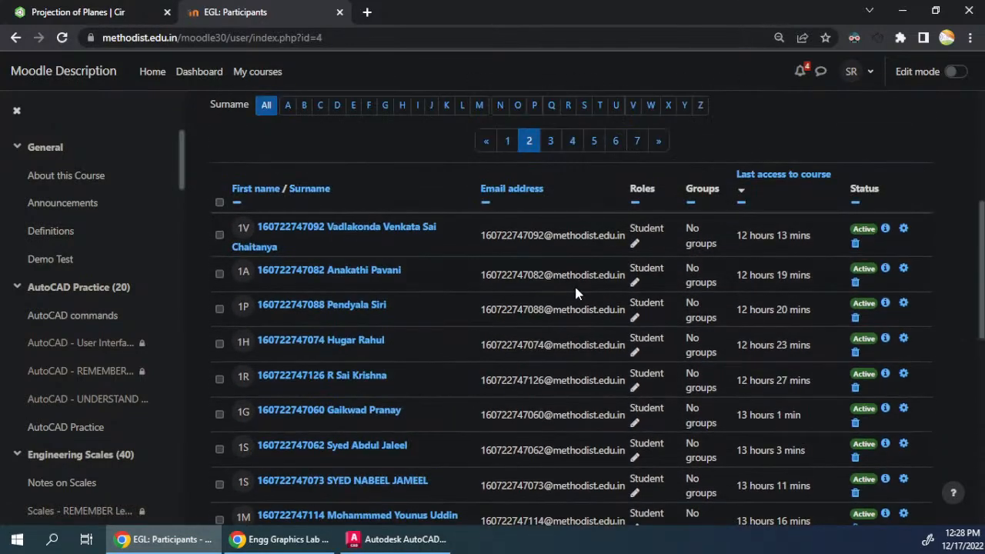
scroll(576, 291, down, 7)
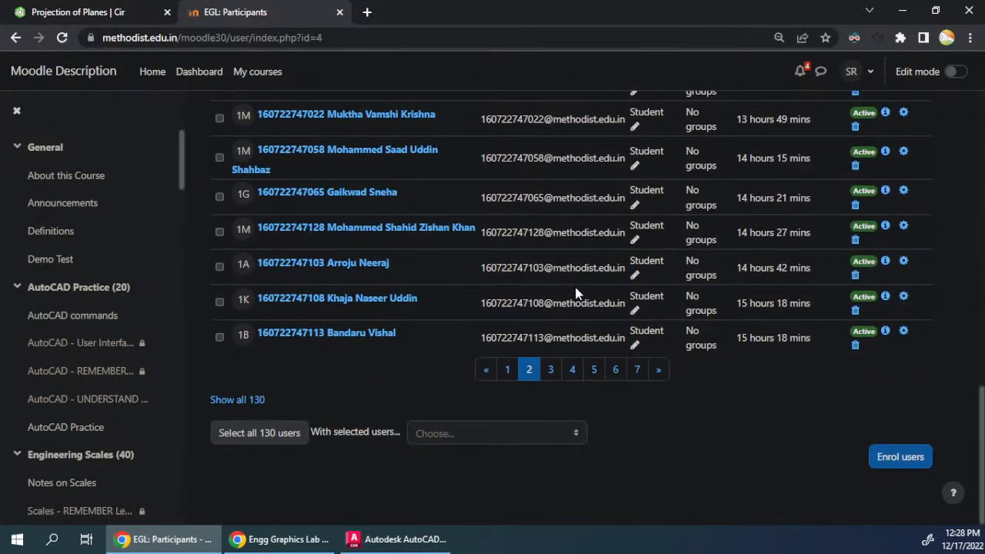
scroll(576, 292, up, 3)
scroll(567, 297, down, 3)
- Return to the first page of participants and review the most recent course access times again
click(506, 371)
scroll(580, 282, up, 5)
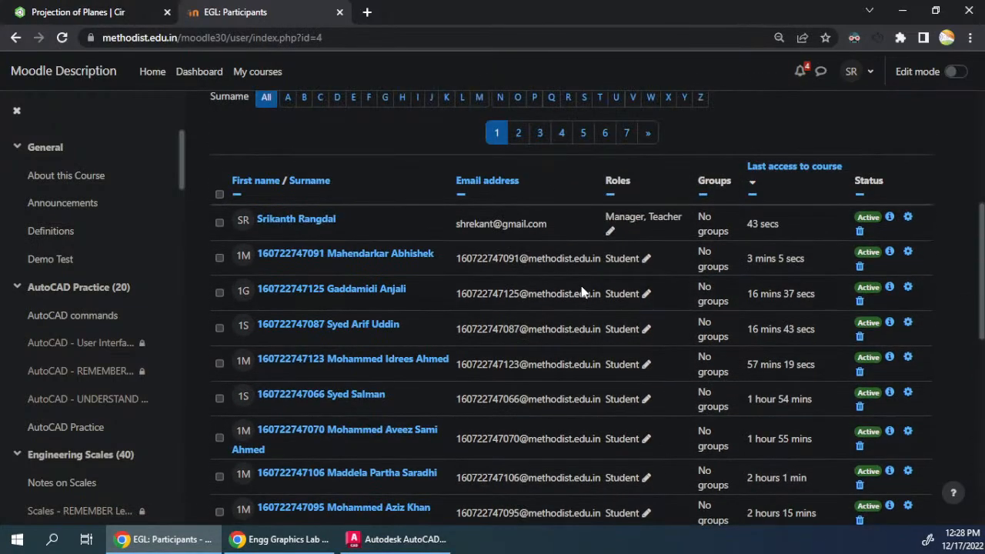
scroll(582, 292, down, 3)
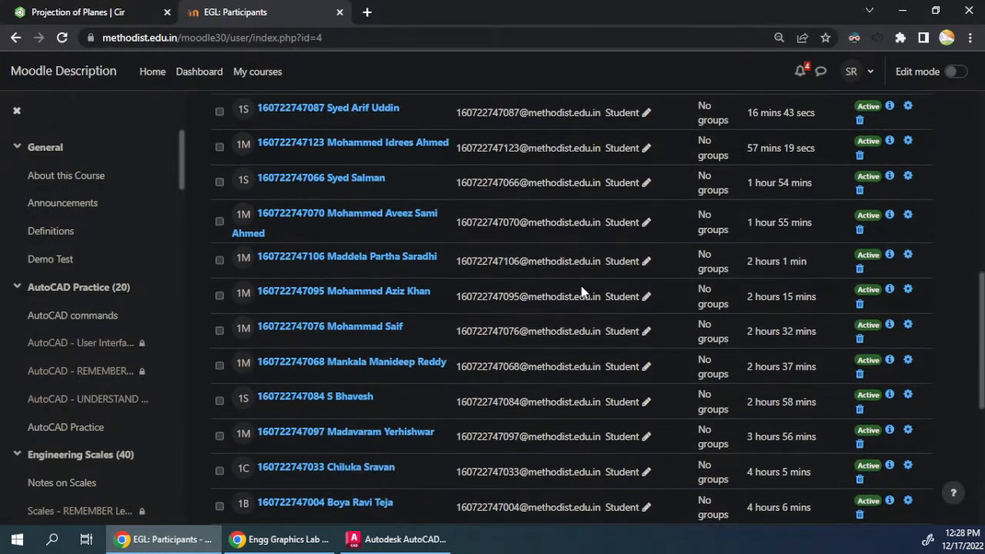
scroll(583, 291, down, 1)
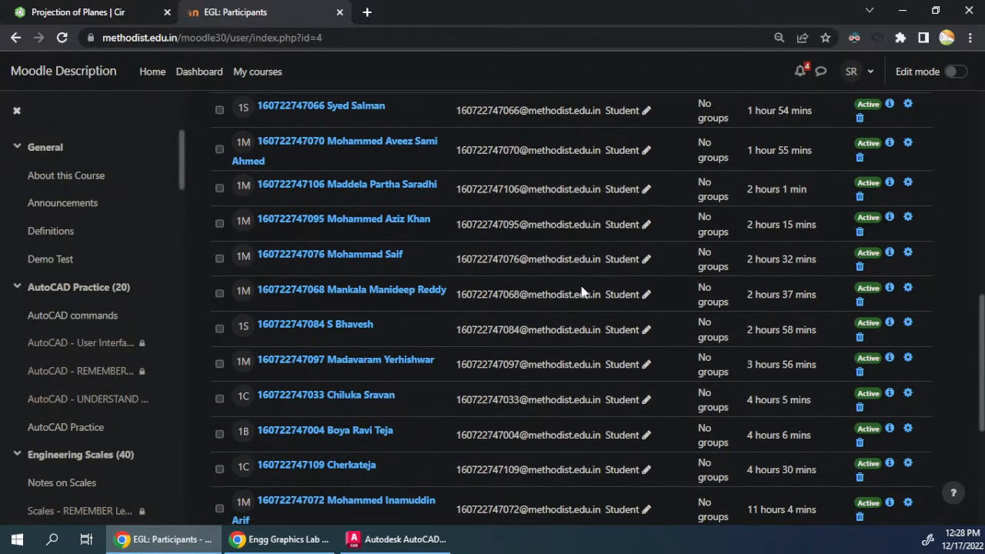
scroll(583, 292, down, 2)
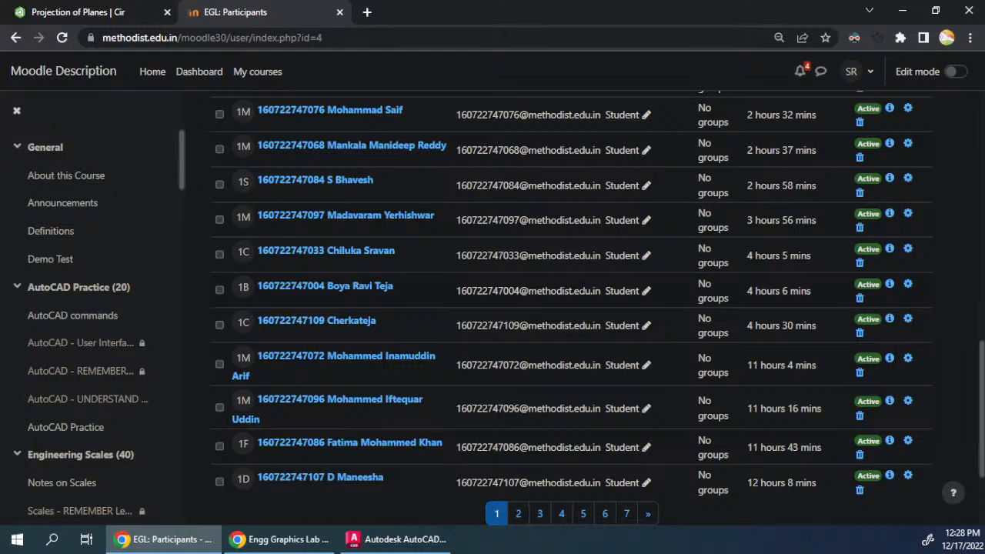
scroll(583, 292, down, 2)
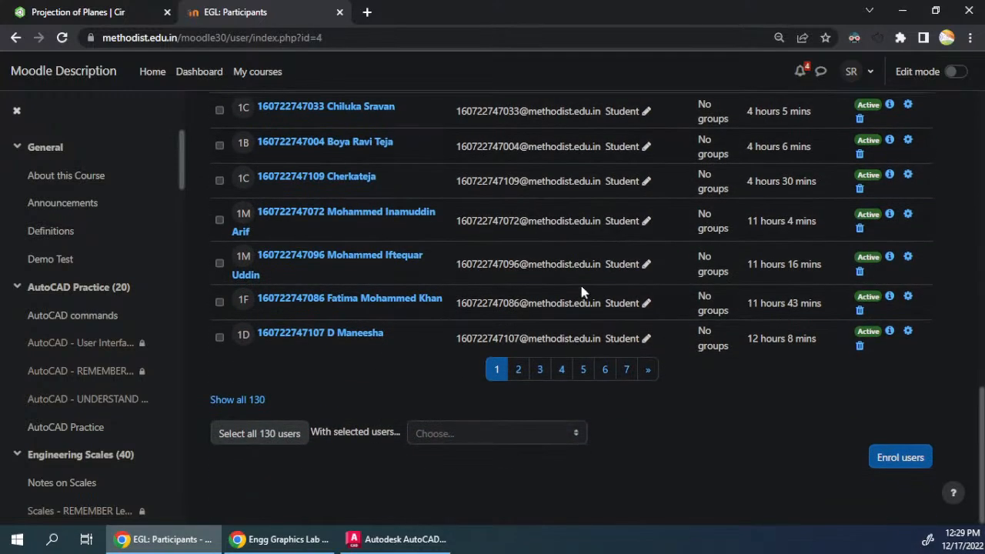
scroll(582, 291, up, 10)
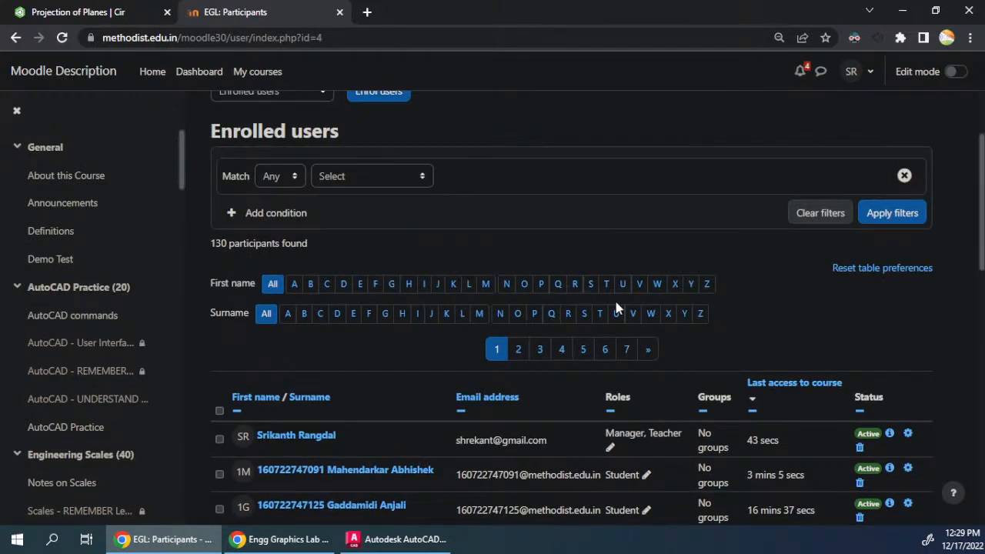
scroll(581, 296, up, 1)
- Try to open the course's reports, and switch back to the Projection of Planes document in Onshape
click(568, 178)
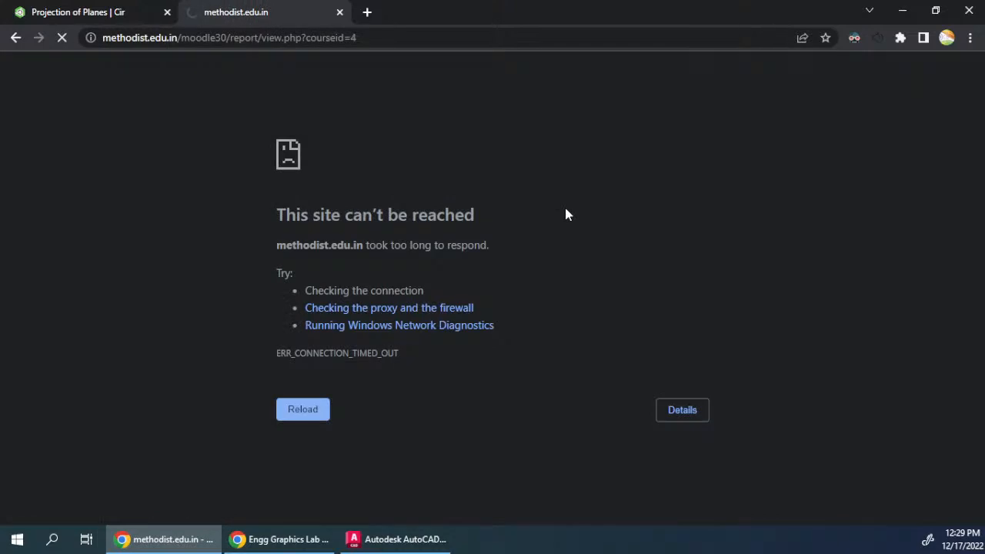
click(110, 15)
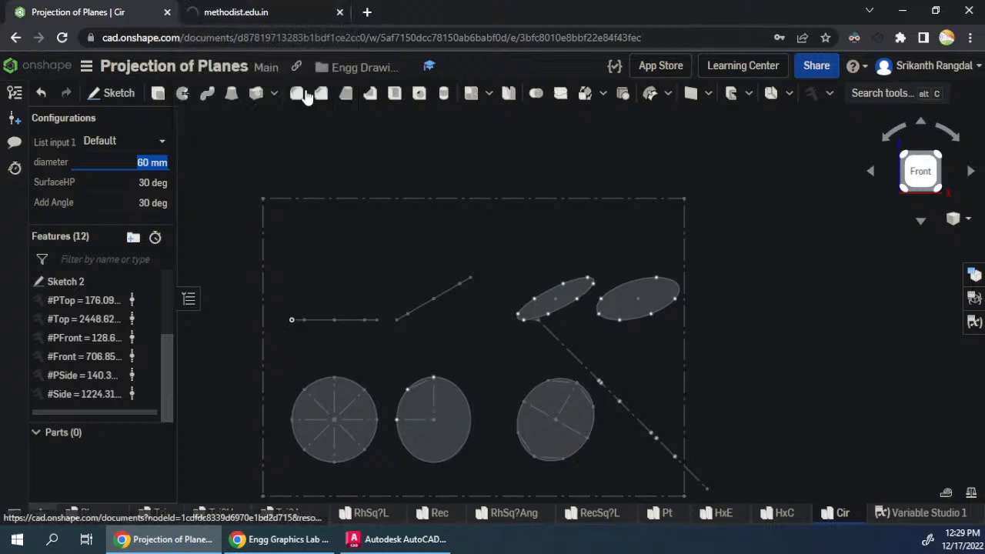
click(208, 13)
click(127, 12)
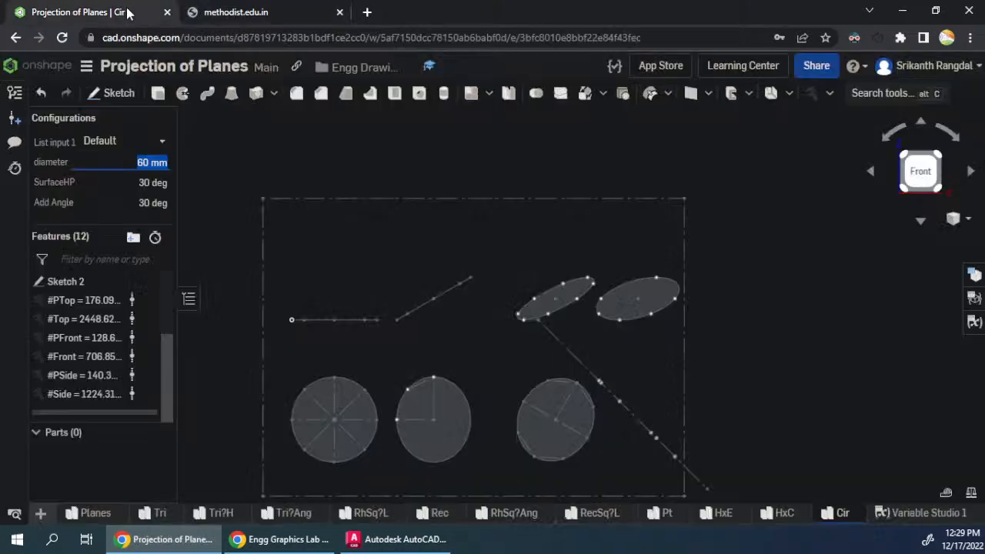